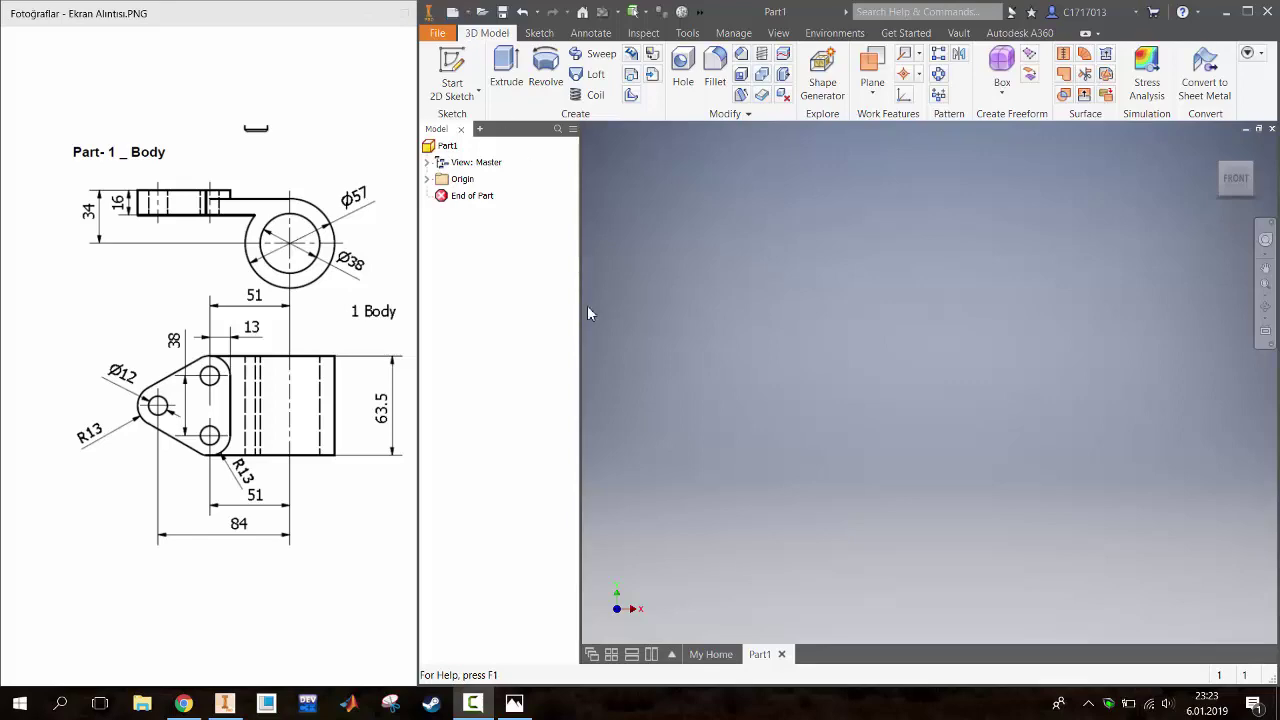
Close the empty Part1, create a new standard Part2, and start a 2D sketch
{"action": "left_click", "coordinate": [783, 655]}
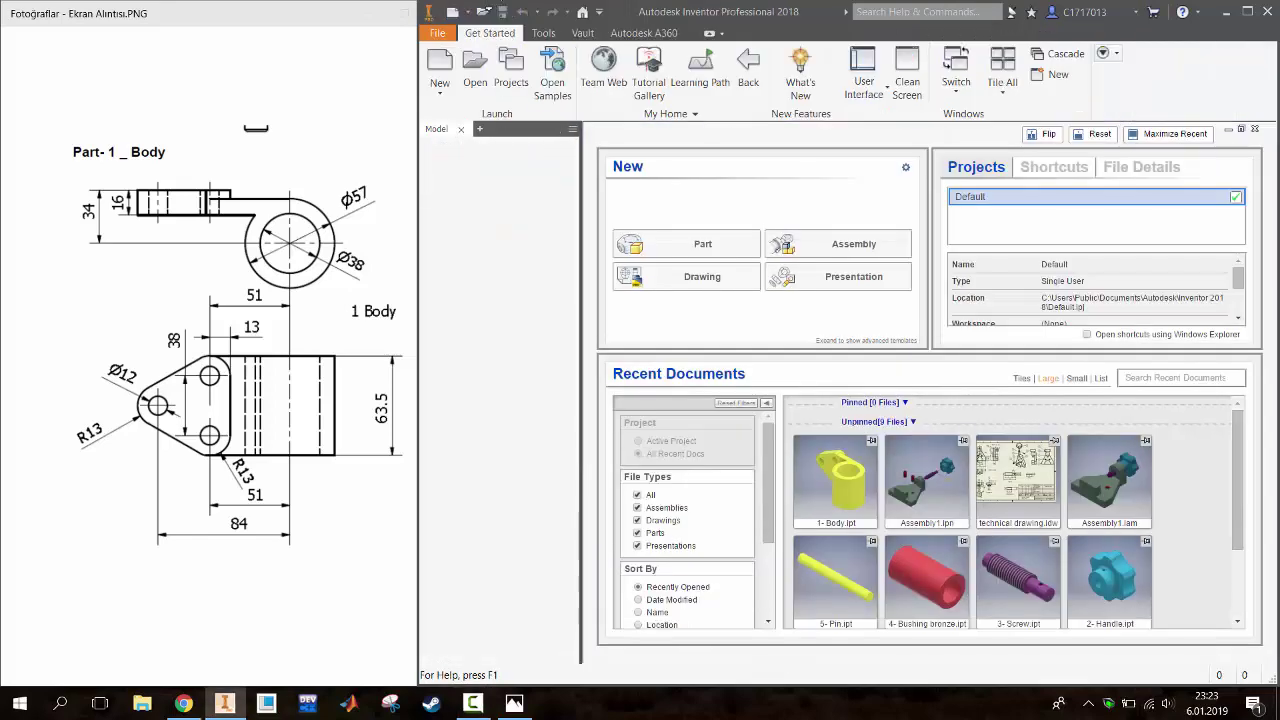
{"action": "left_click", "coordinate": [459, 14]}
{"action": "double_click", "coordinate": [724, 261]}
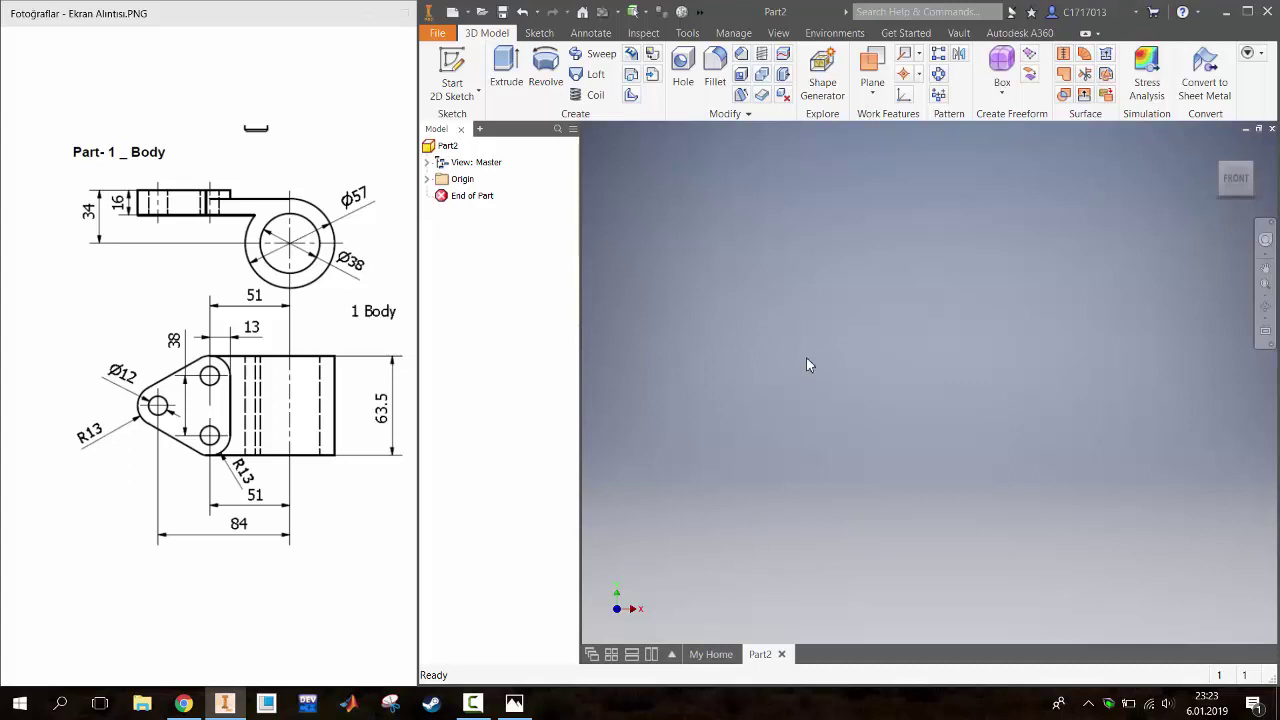
{"action": "key", "text": "s"}
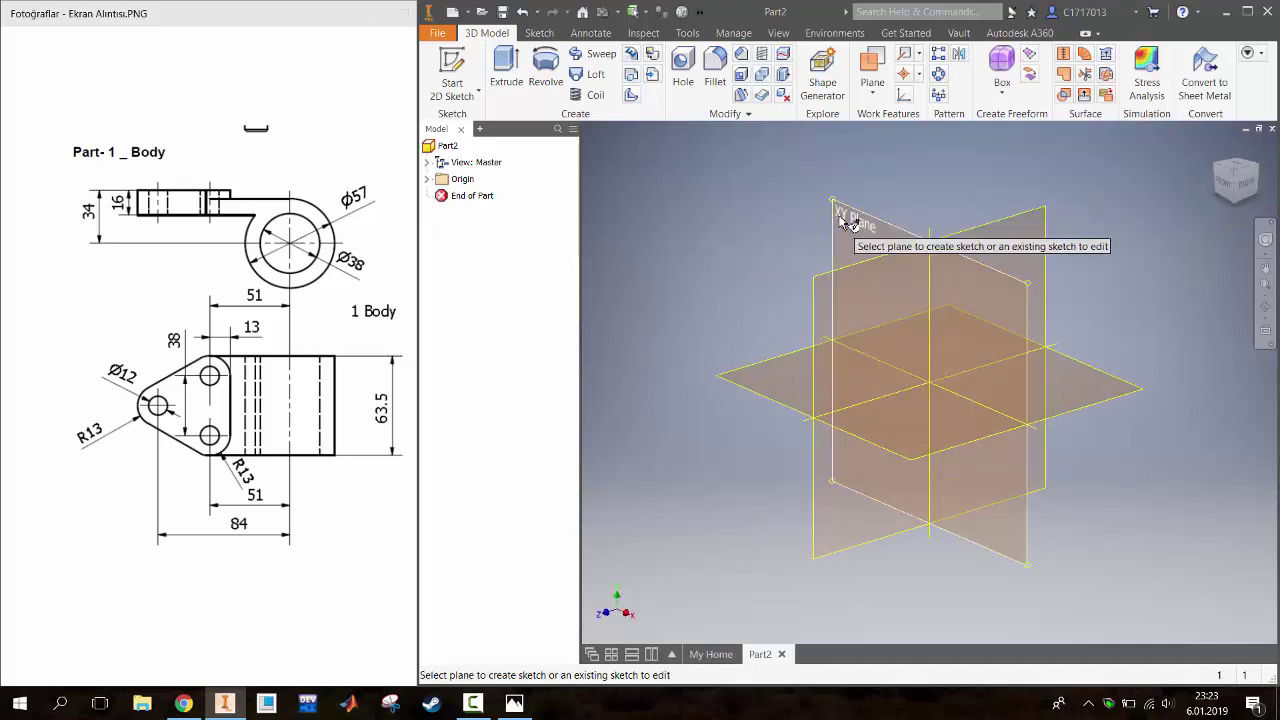
Sketch on the XY plane and draw a vertical and a horizontal line
{"action": "left_click", "coordinate": [835, 204]}
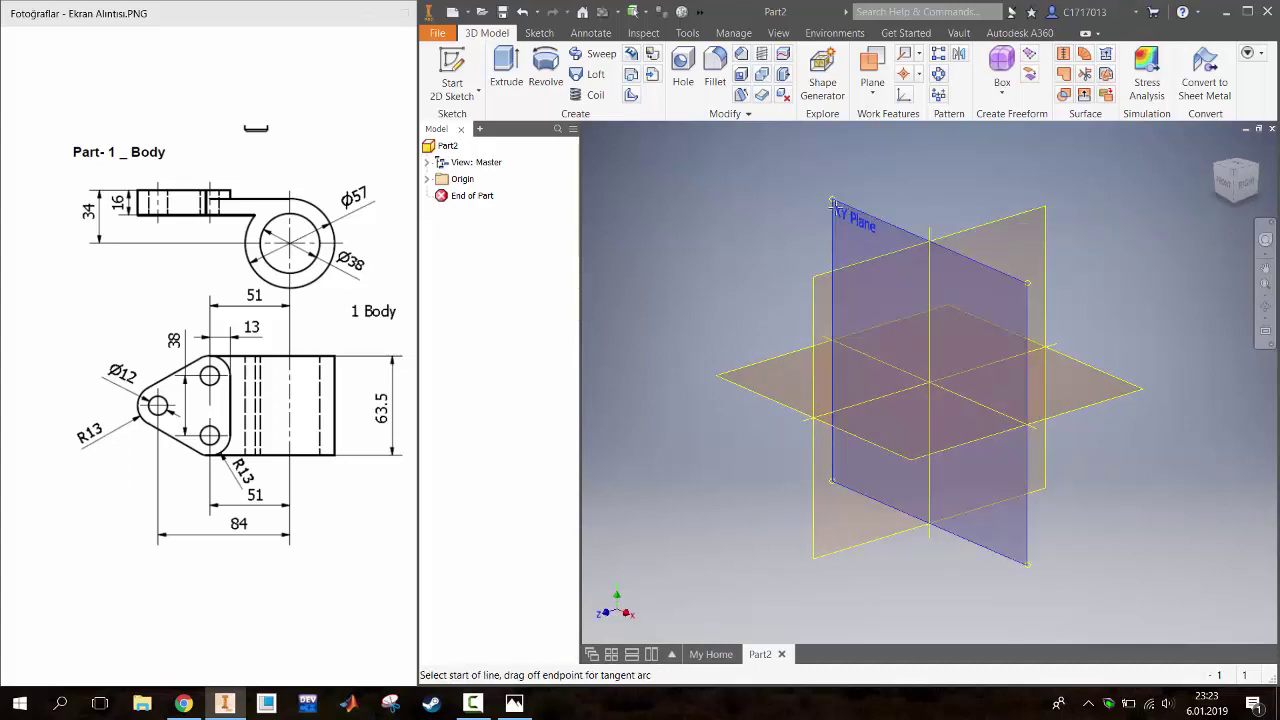
{"action": "left_click", "coordinate": [1012, 271]}
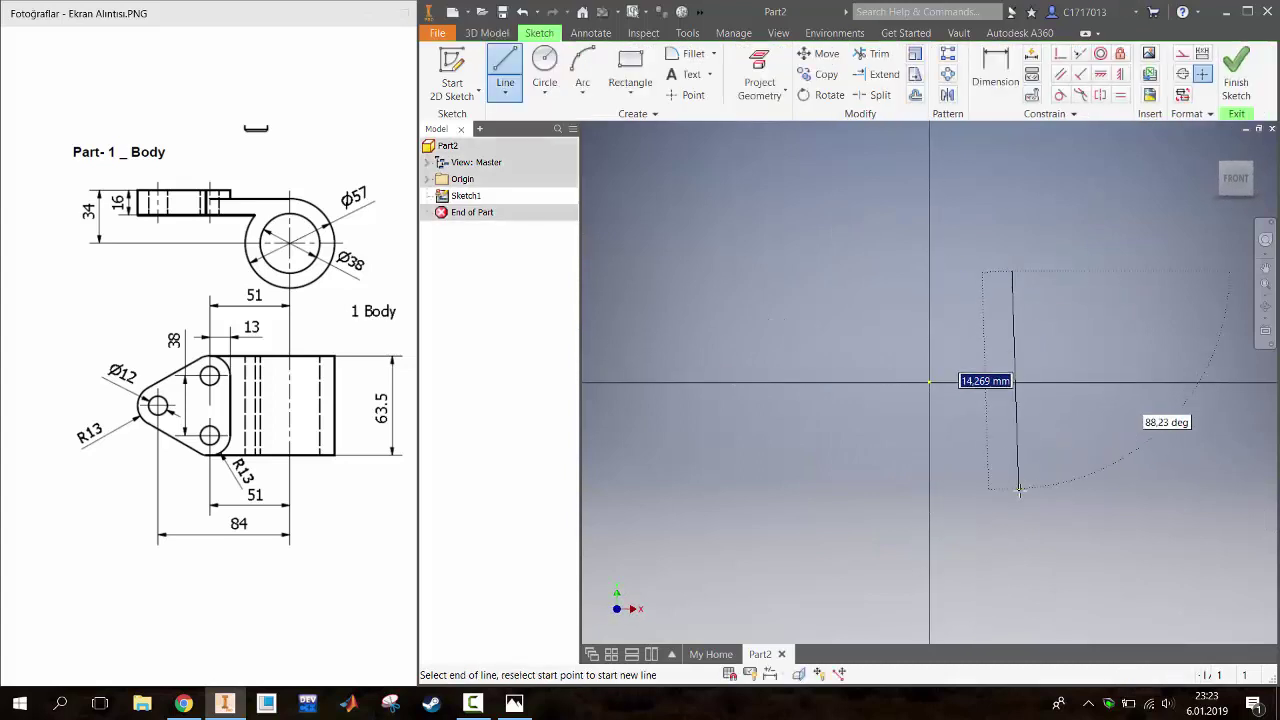
{"action": "left_click", "coordinate": [1012, 492]}
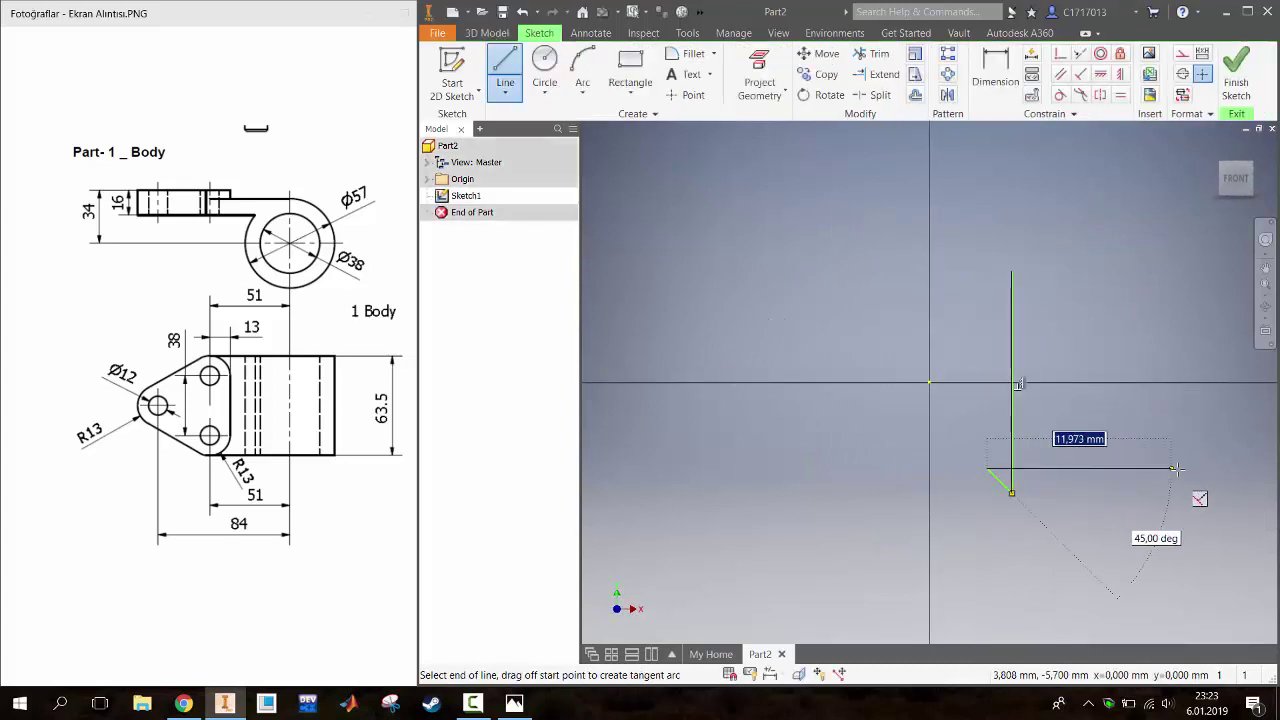
{"action": "left_click", "coordinate": [1188, 468]}
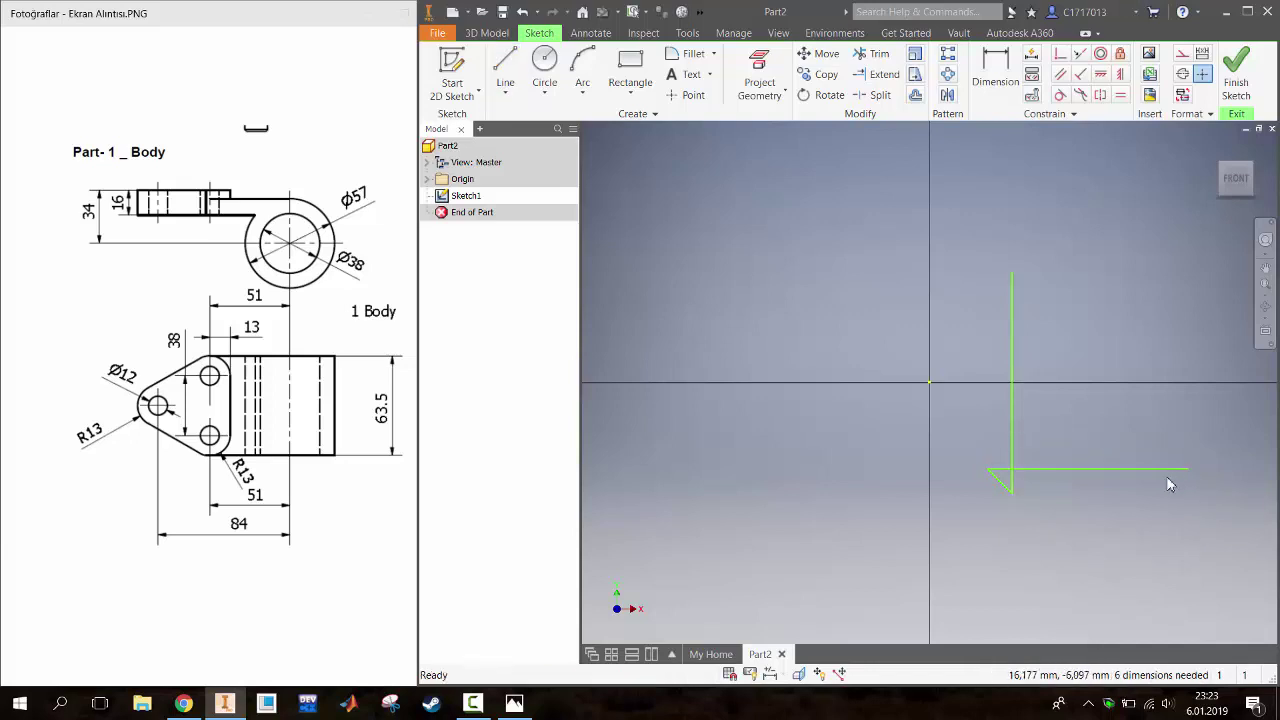
{"action": "key", "text": "Escape"}
Trim the short stub and constrain the line crossing onto the sketch origin
{"action": "key", "text": "x"}
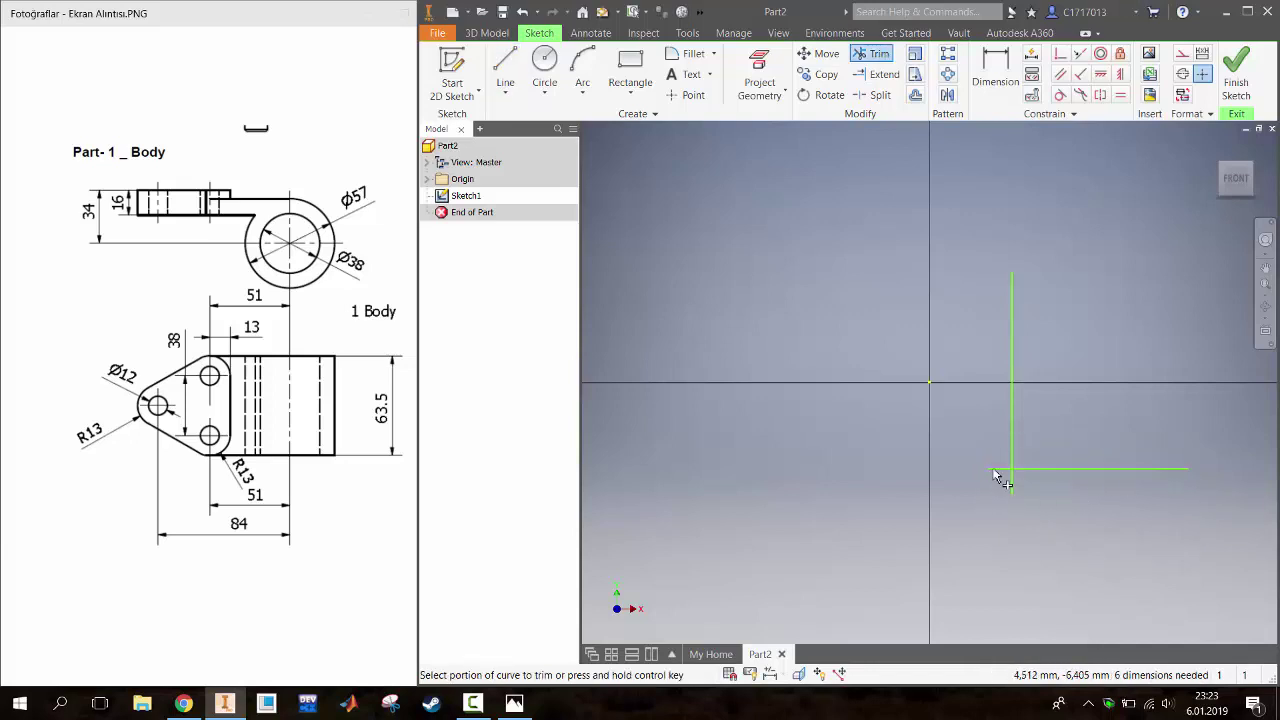
{"action": "key", "text": "Escape"}
{"action": "left_click", "coordinate": [1060, 53]}
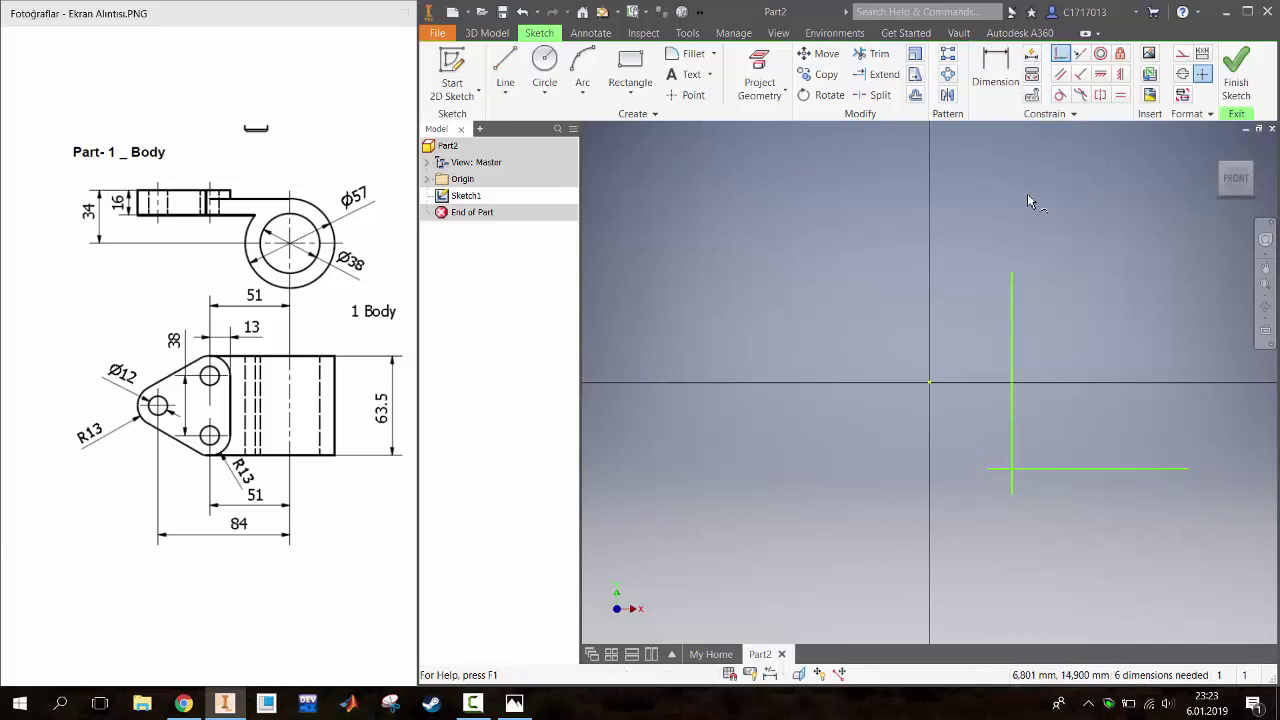
{"action": "left_click", "coordinate": [1013, 388]}
{"action": "left_click", "coordinate": [1088, 467]}
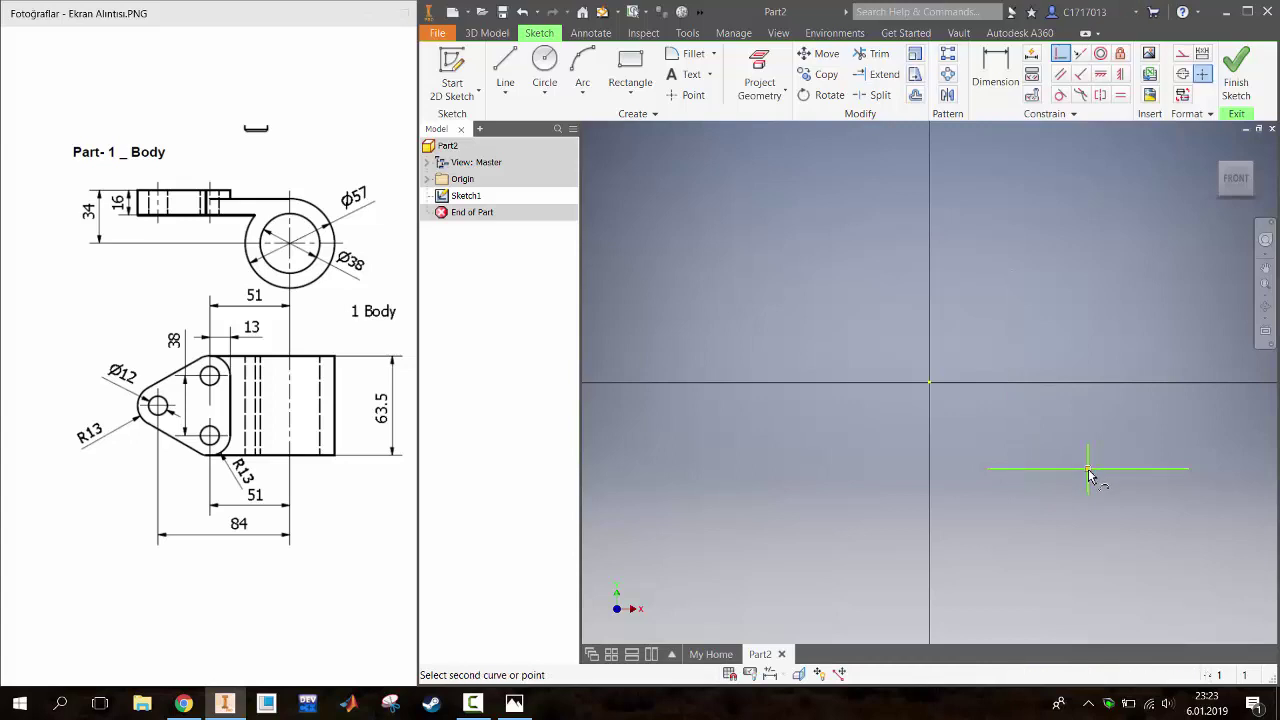
{"action": "left_click", "coordinate": [929, 381]}
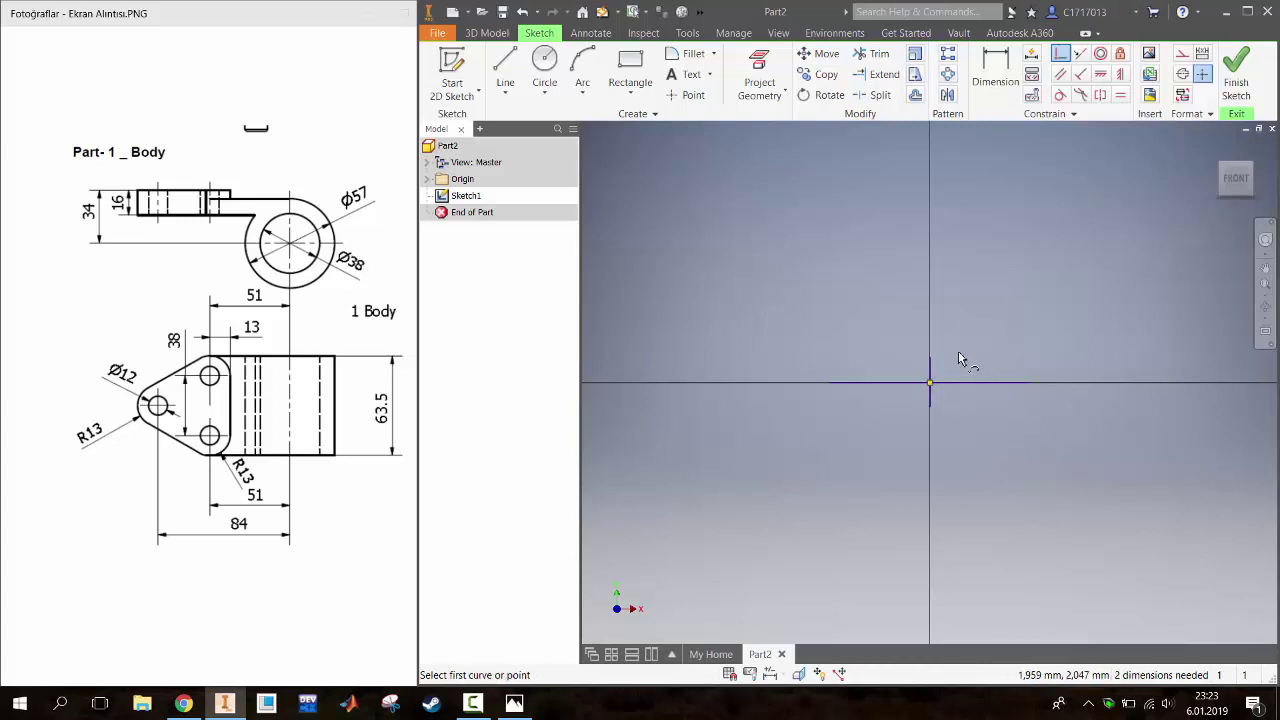
{"action": "key", "text": "Escape"}
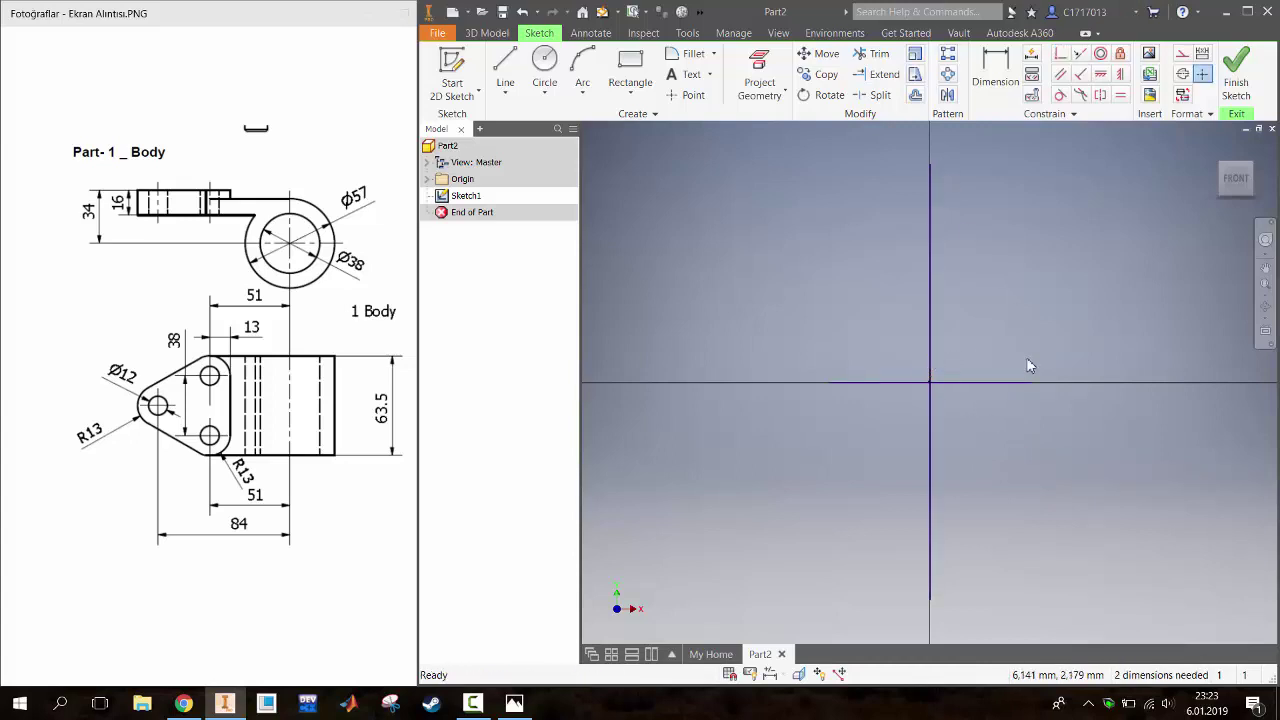
Convert both the horizontal and vertical lines to construction geometry
{"action": "right_click", "coordinate": [1117, 386]}
{"action": "left_click", "coordinate": [1150, 390]}
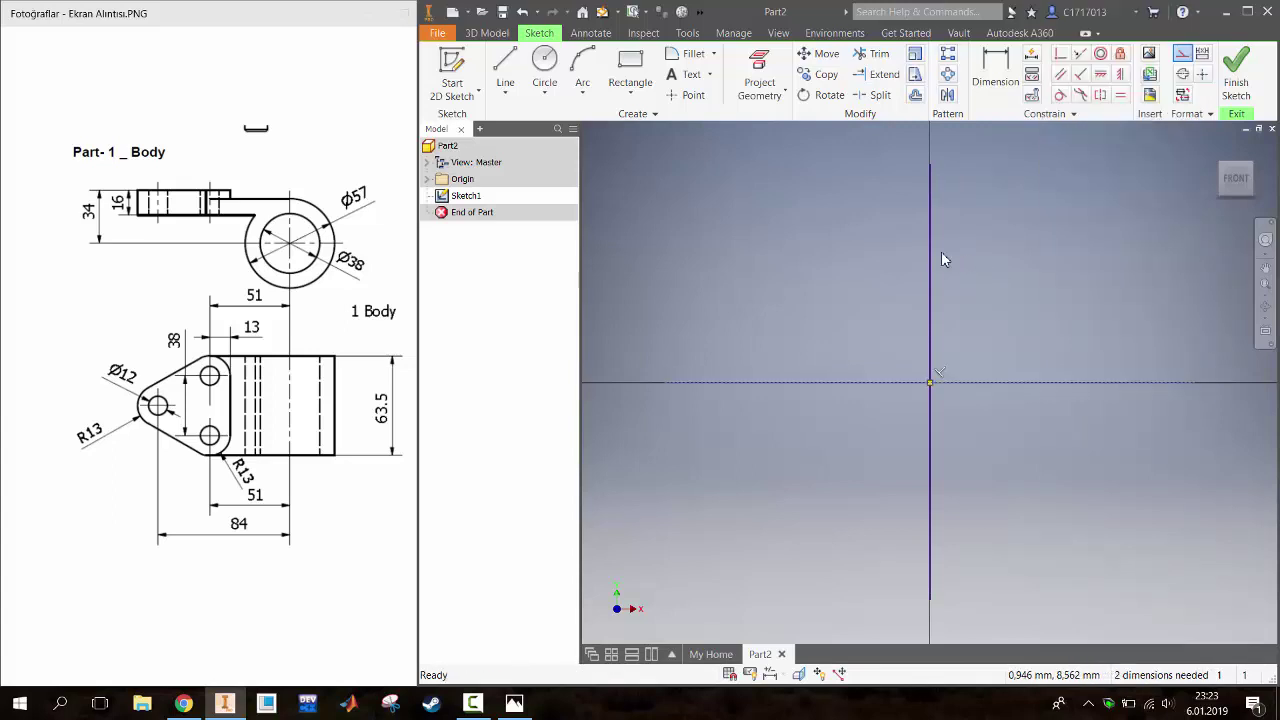
{"action": "right_click", "coordinate": [933, 251]}
{"action": "left_click", "coordinate": [996, 253]}
Draw two concentric circles centred on the origin, one larger than the other
{"action": "key", "text": "c"}
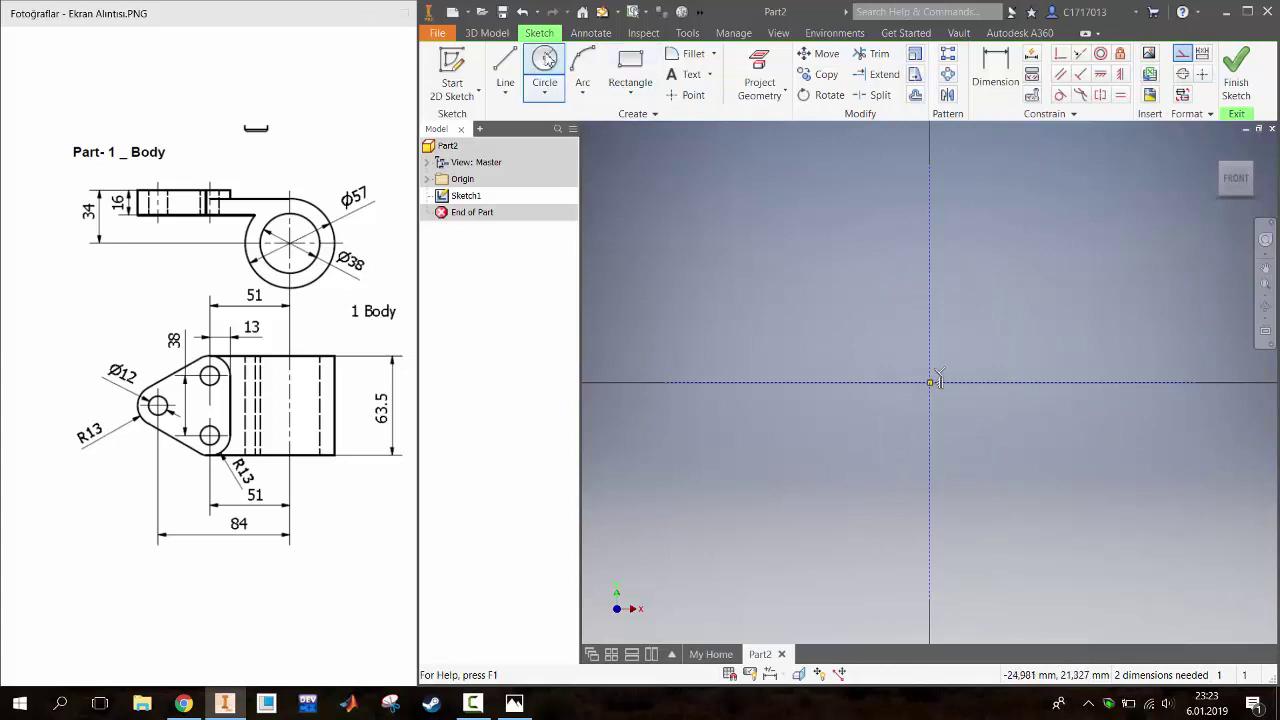
{"action": "left_click", "coordinate": [929, 382]}
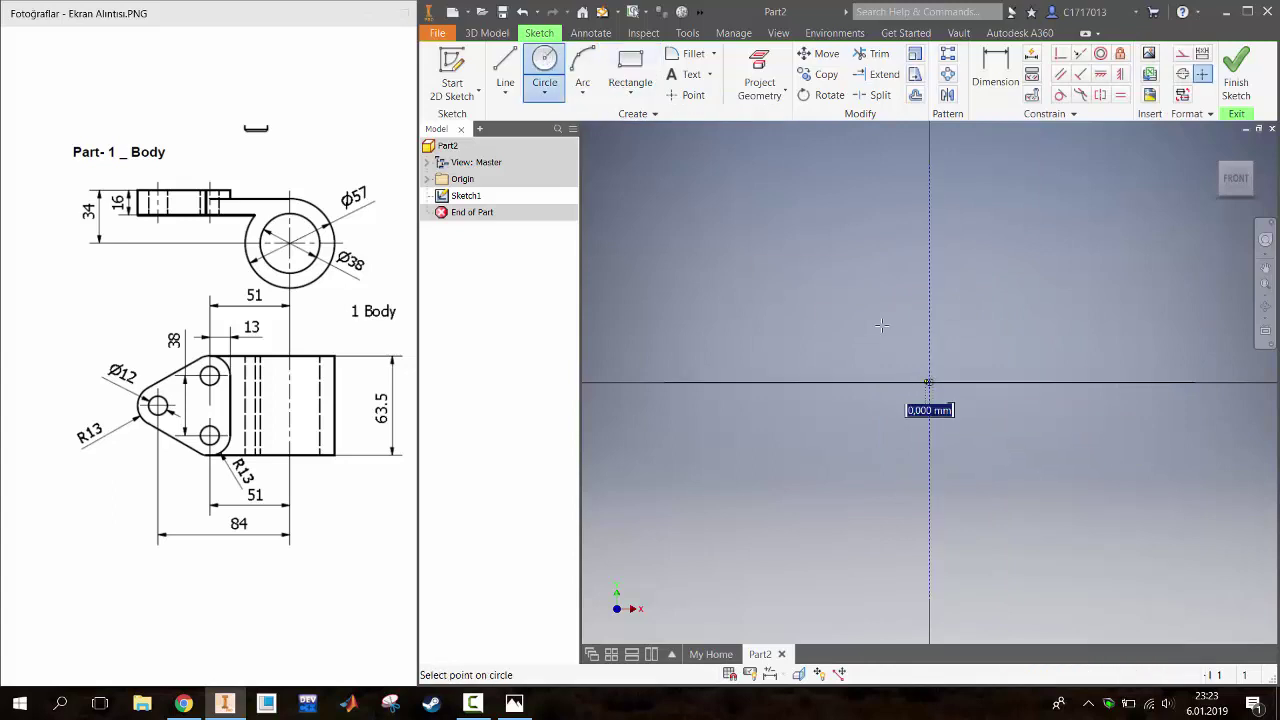
{"action": "left_click", "coordinate": [860, 295]}
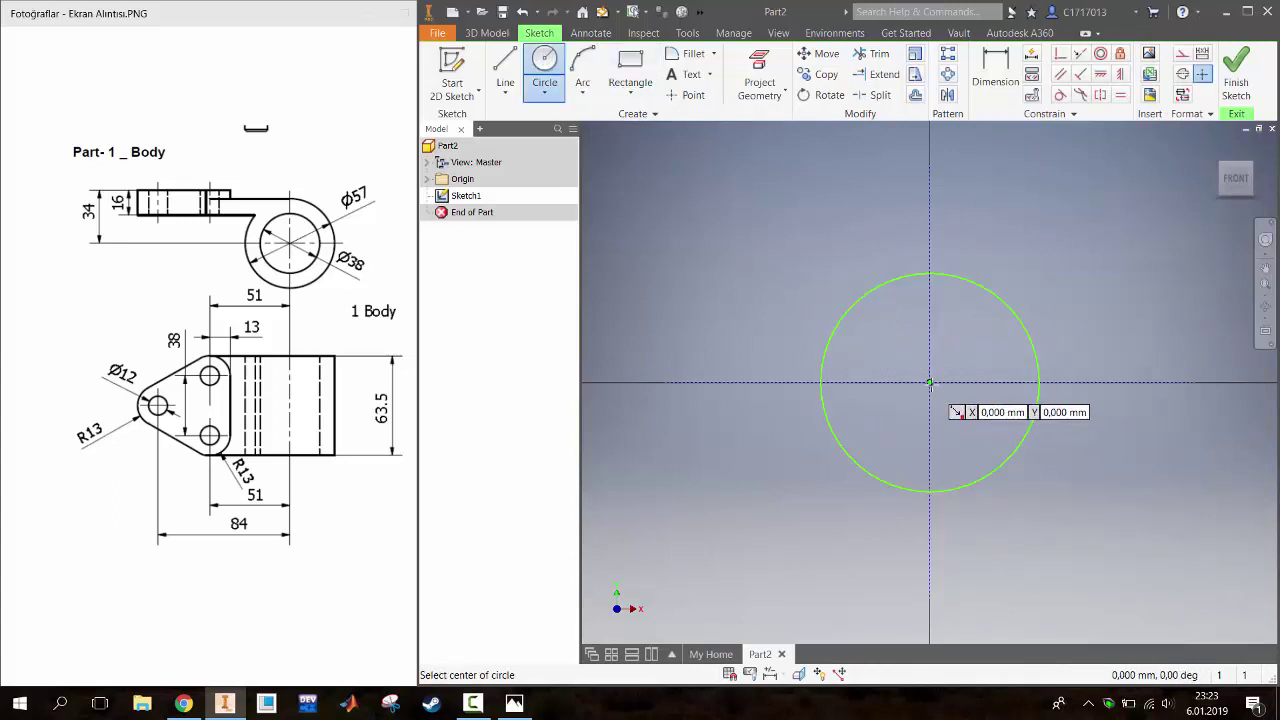
{"action": "left_click", "coordinate": [929, 382]}
{"action": "left_click", "coordinate": [820, 244]}
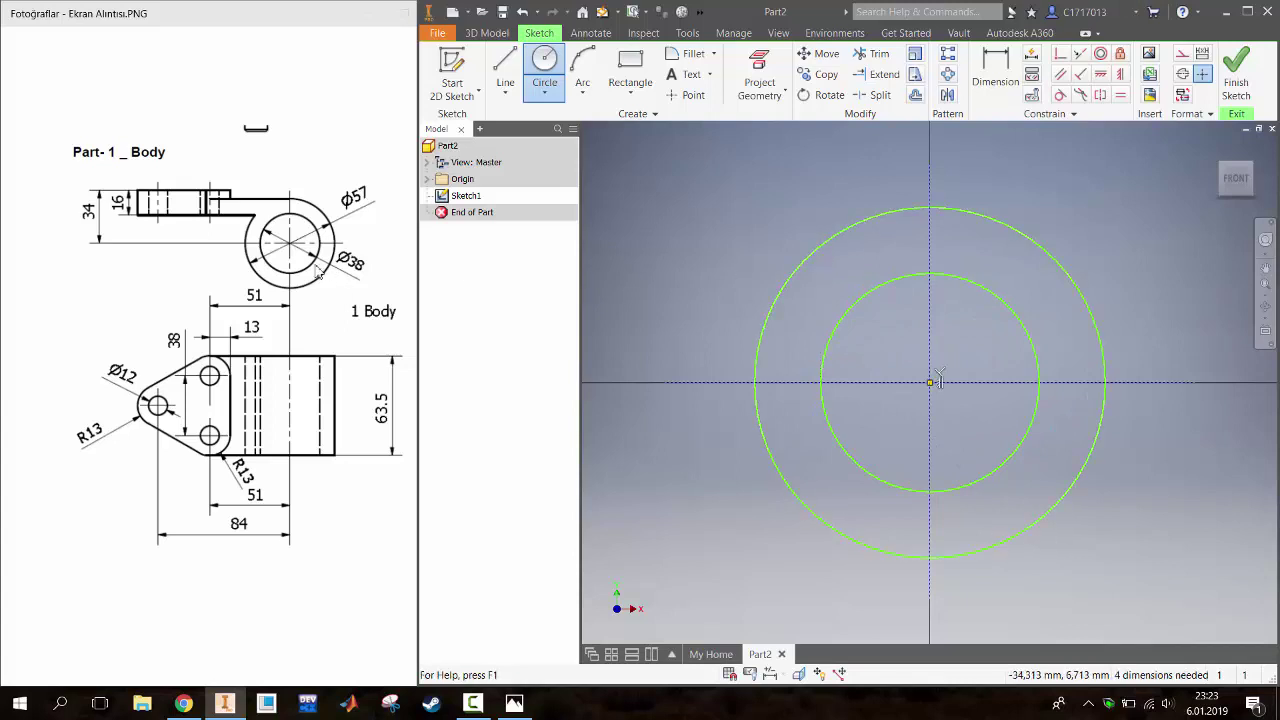
{"action": "key", "text": "Escape"}
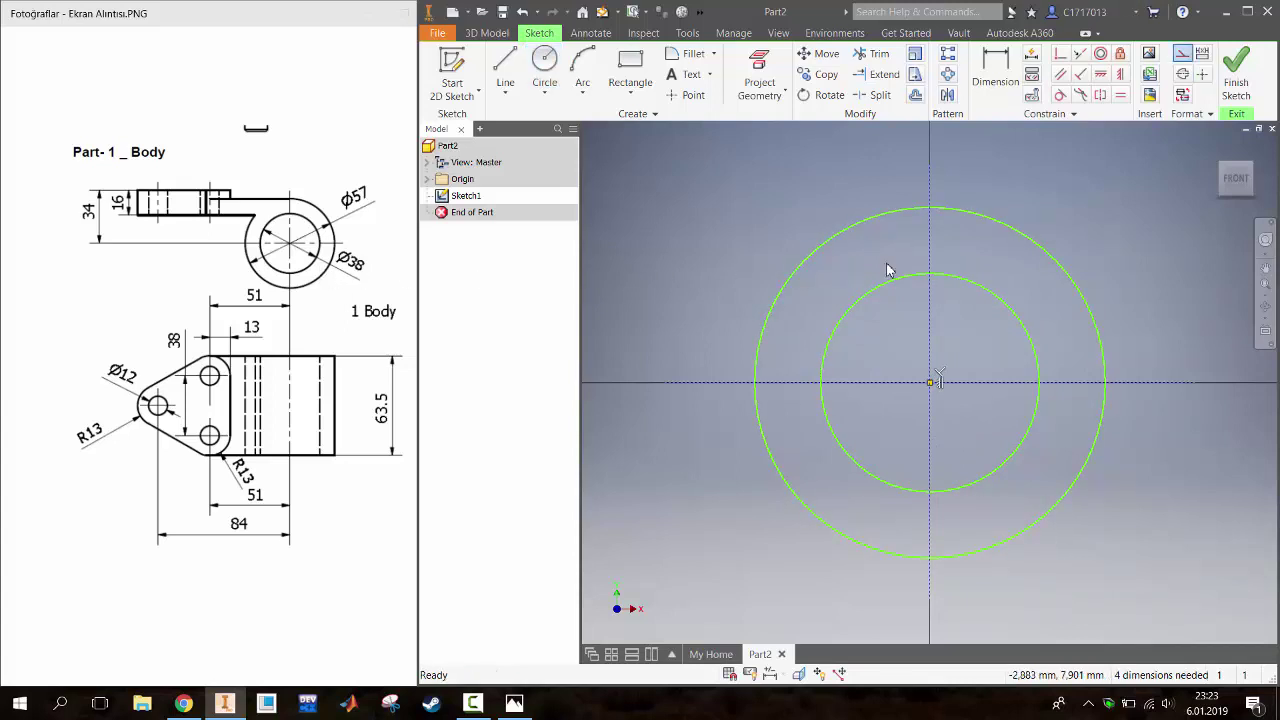
Dimension the inner circle at diameter 38 and the outer at 57
{"action": "key", "text": "d"}
{"action": "left_click", "coordinate": [882, 289]}
{"action": "right_click", "coordinate": [886, 294]}
{"action": "left_click", "coordinate": [895, 322]}
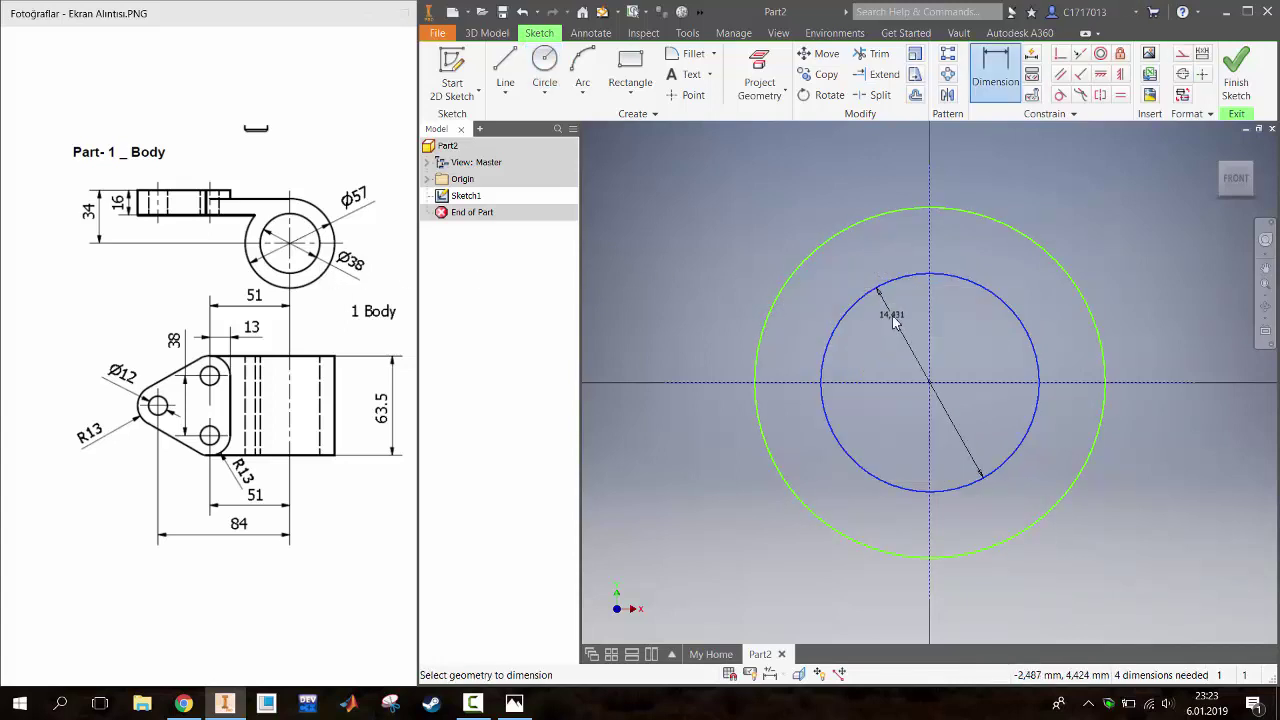
{"action": "left_click", "coordinate": [893, 320]}
{"action": "type", "text": "38"}
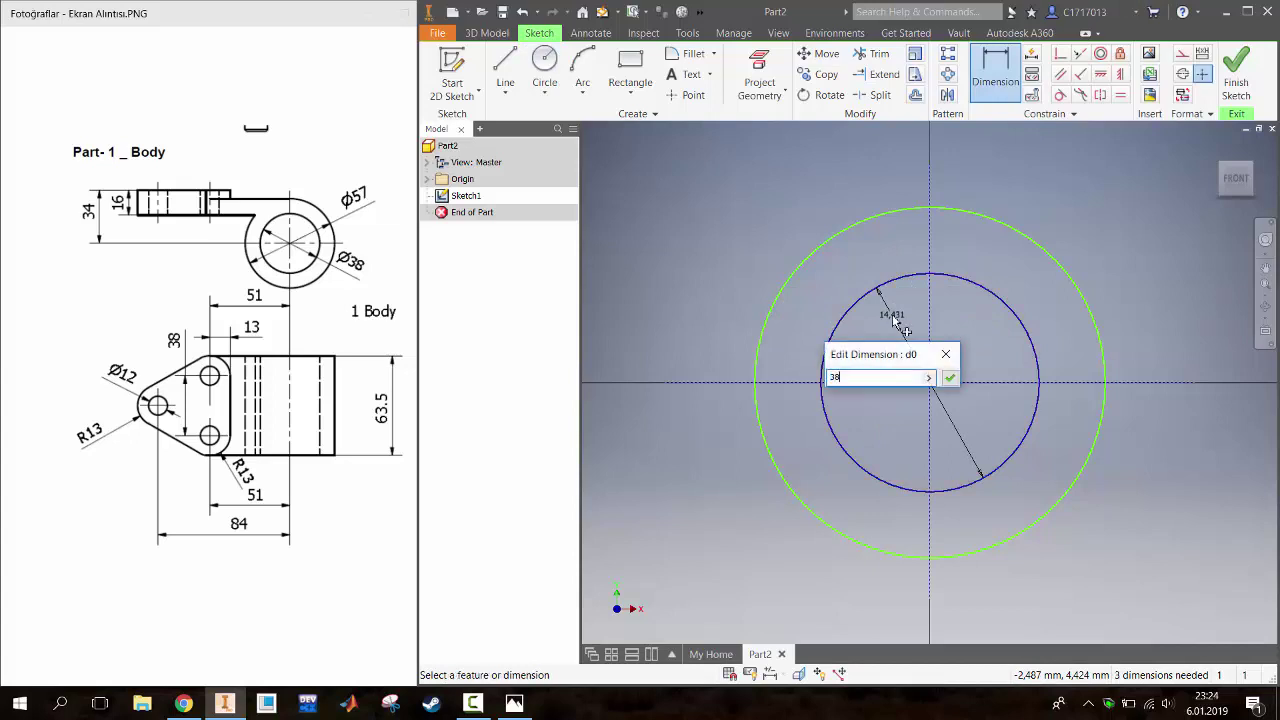
{"action": "key", "text": "Return"}
{"action": "scroll", "coordinate": [895, 322], "scroll_direction": "down", "scroll_amount": 5}
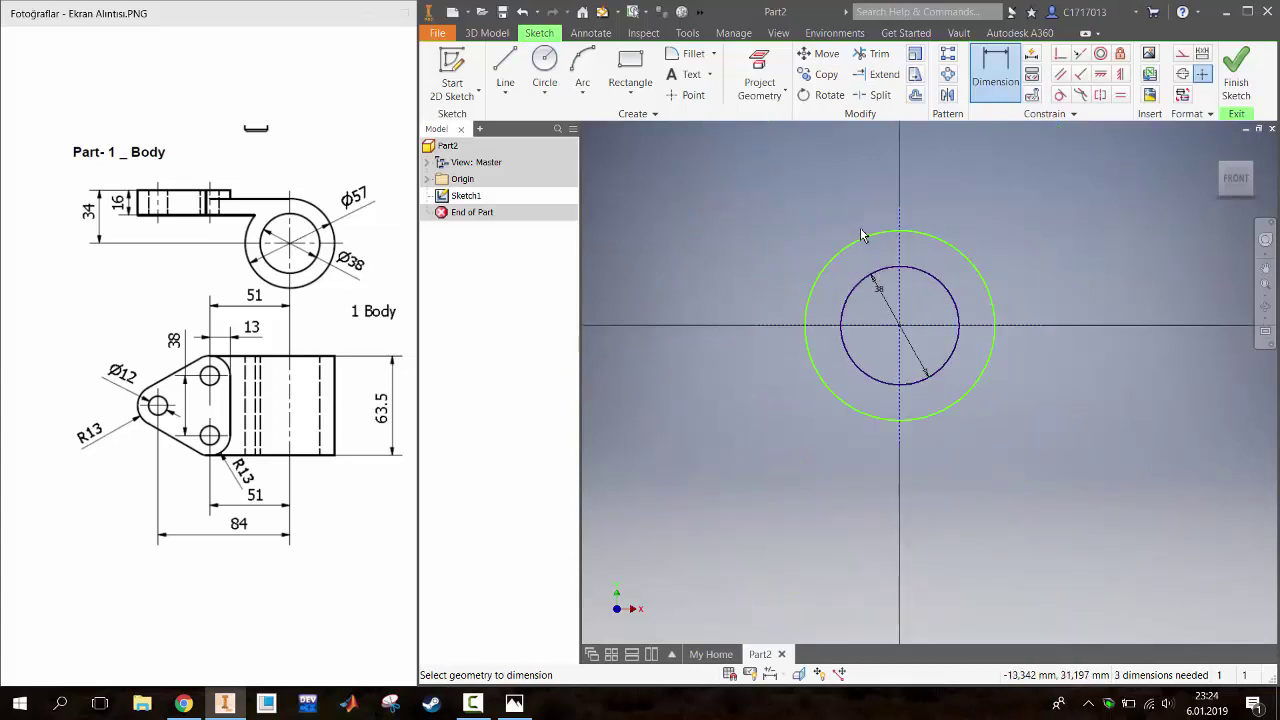
{"action": "left_click", "coordinate": [864, 240]}
{"action": "left_click", "coordinate": [872, 246]}
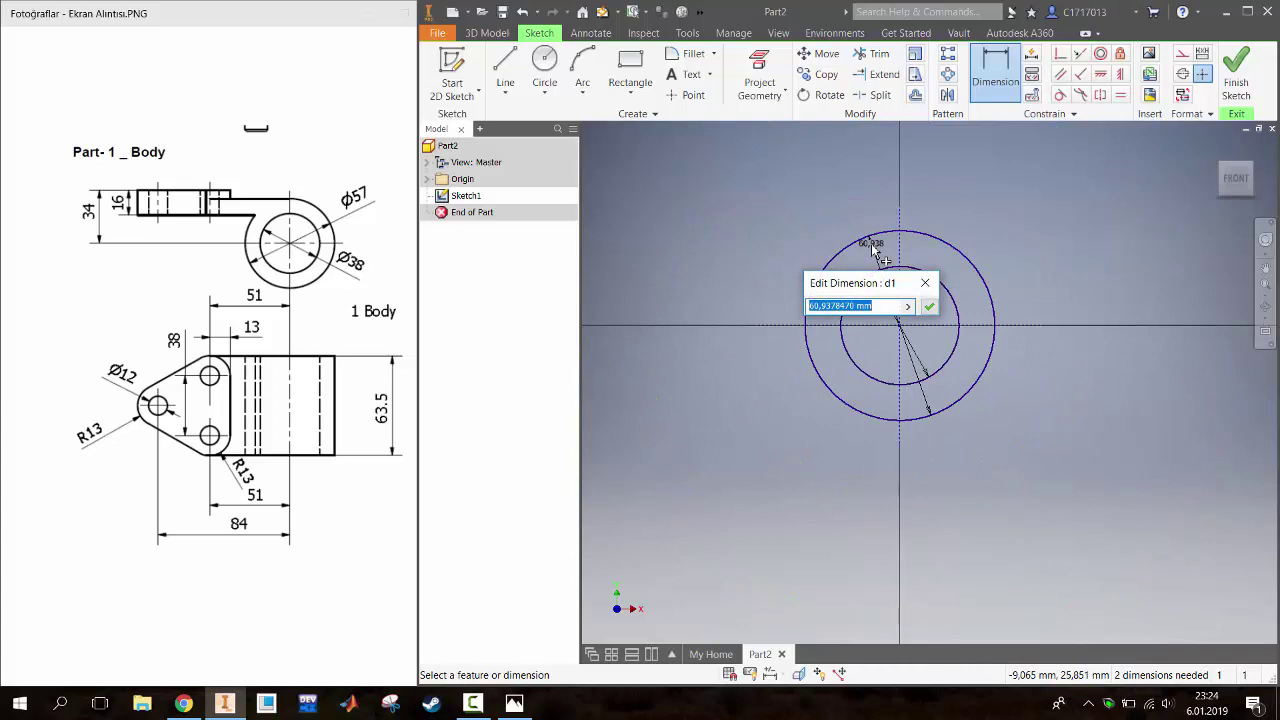
{"action": "key", "text": "Return"}
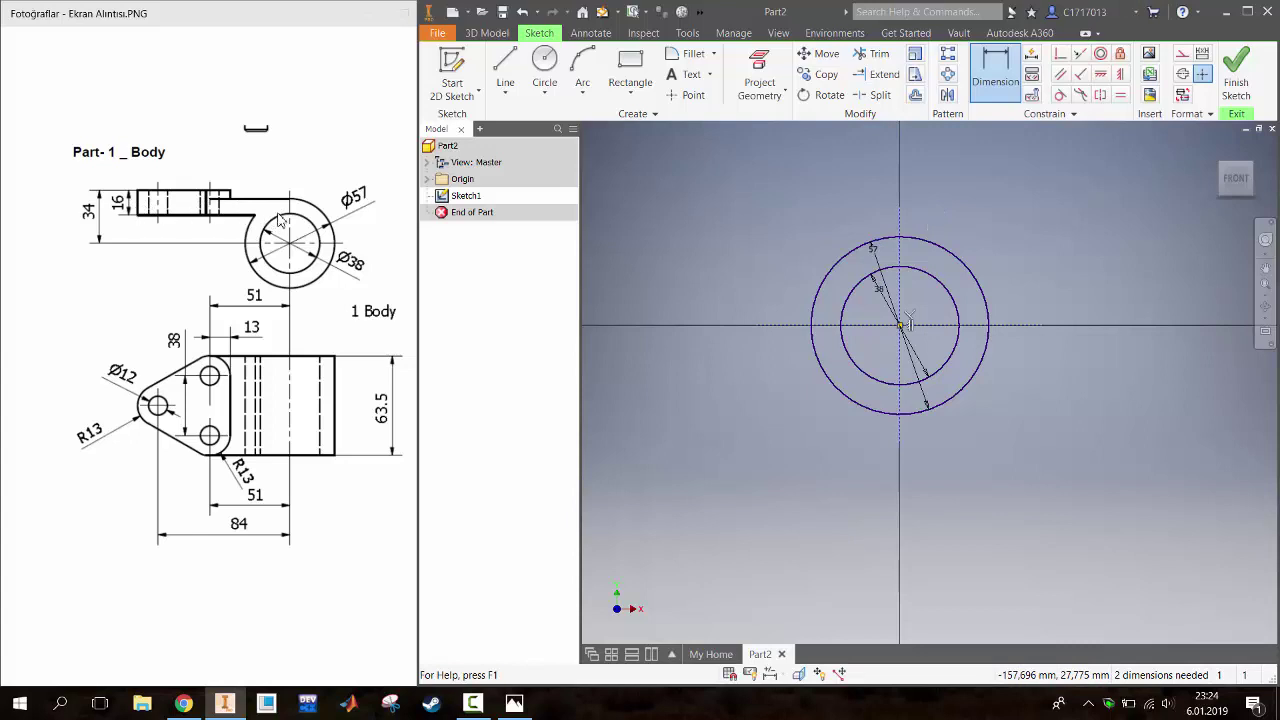
Draw a 120 mm horizontal line above the ring
{"action": "key", "text": "l"}
{"action": "left_click", "coordinate": [969, 207]}
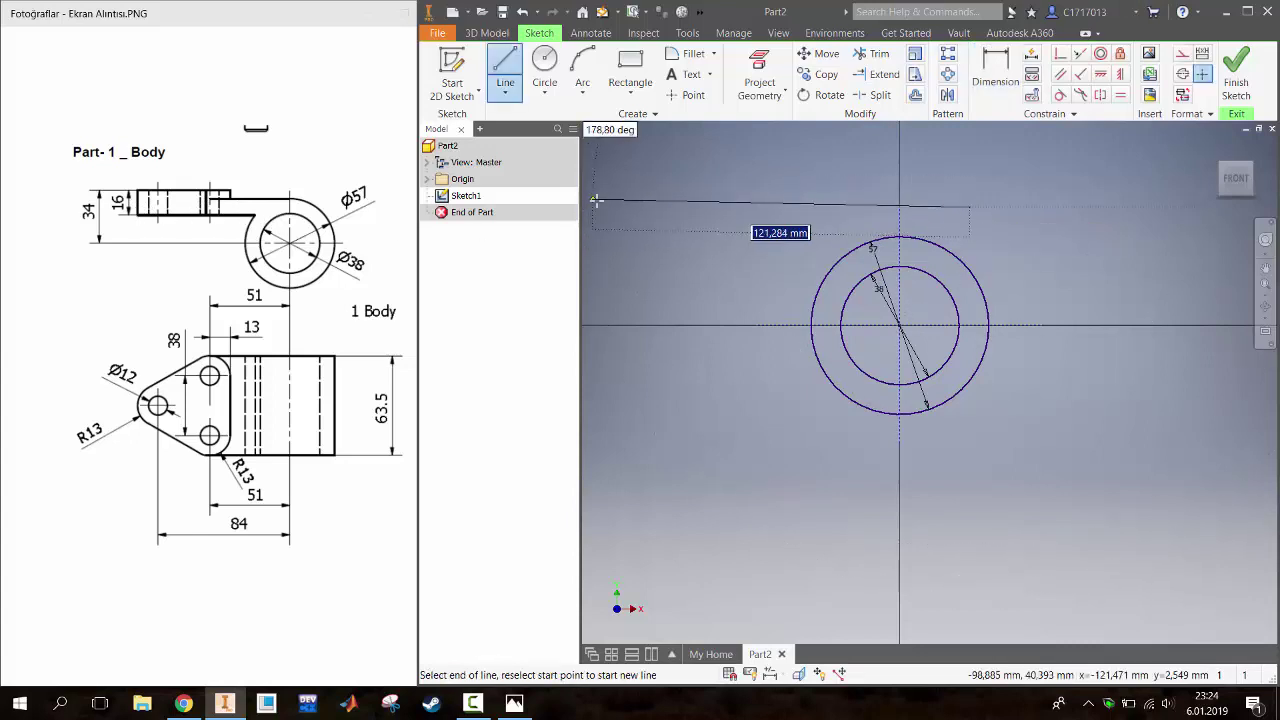
{"action": "key", "text": "Escape"}
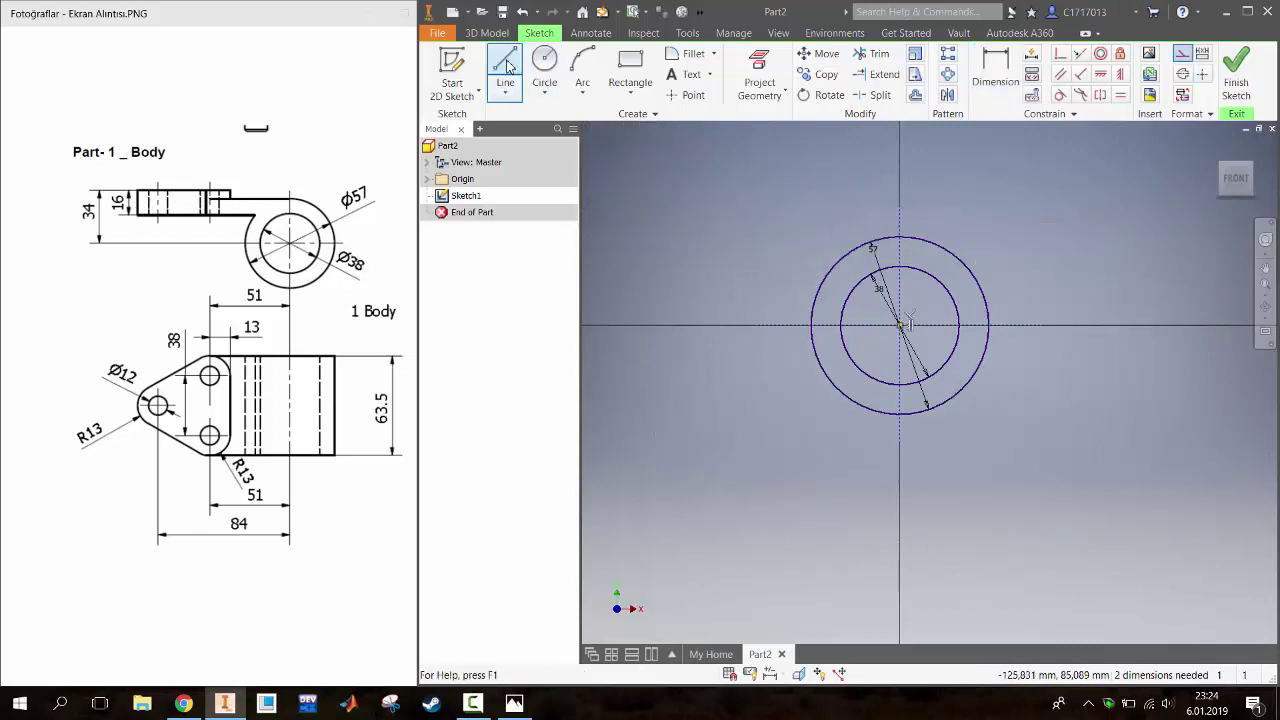
{"action": "left_click", "coordinate": [507, 65]}
{"action": "left_click", "coordinate": [979, 221]}
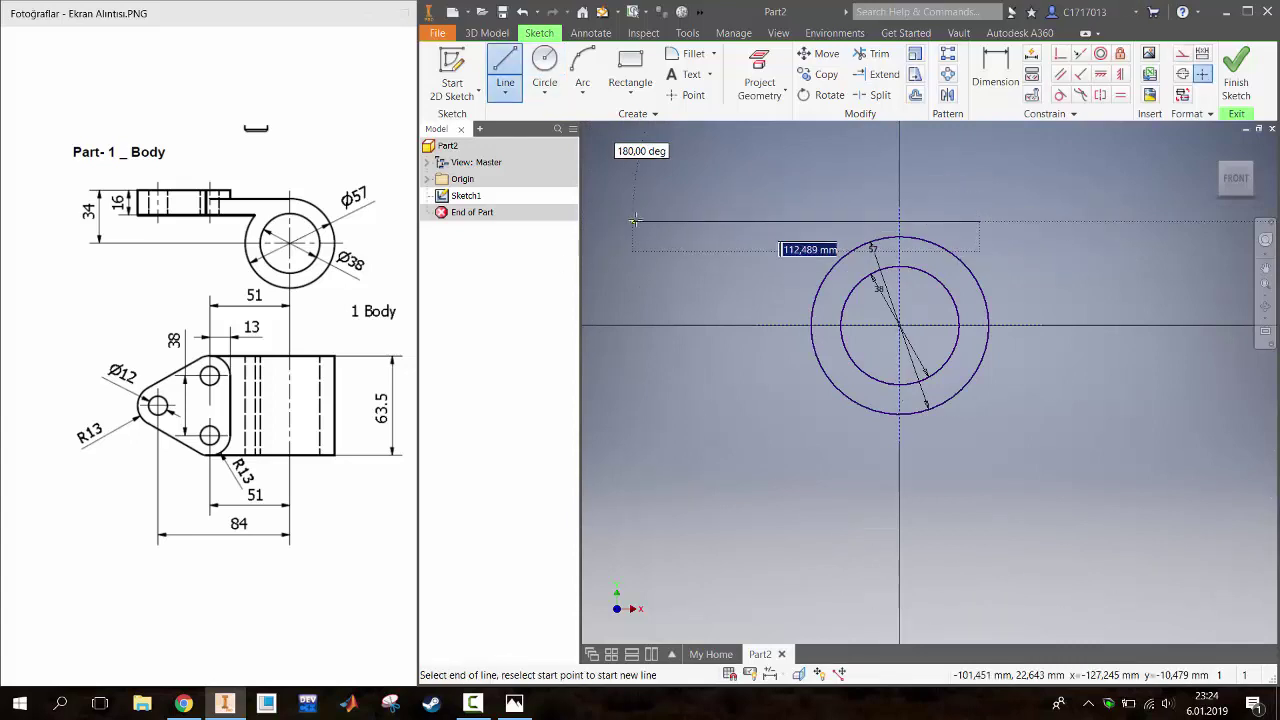
{"action": "type", "text": "120"}
{"action": "key", "text": "Return"}
{"action": "key", "text": "Escape"}
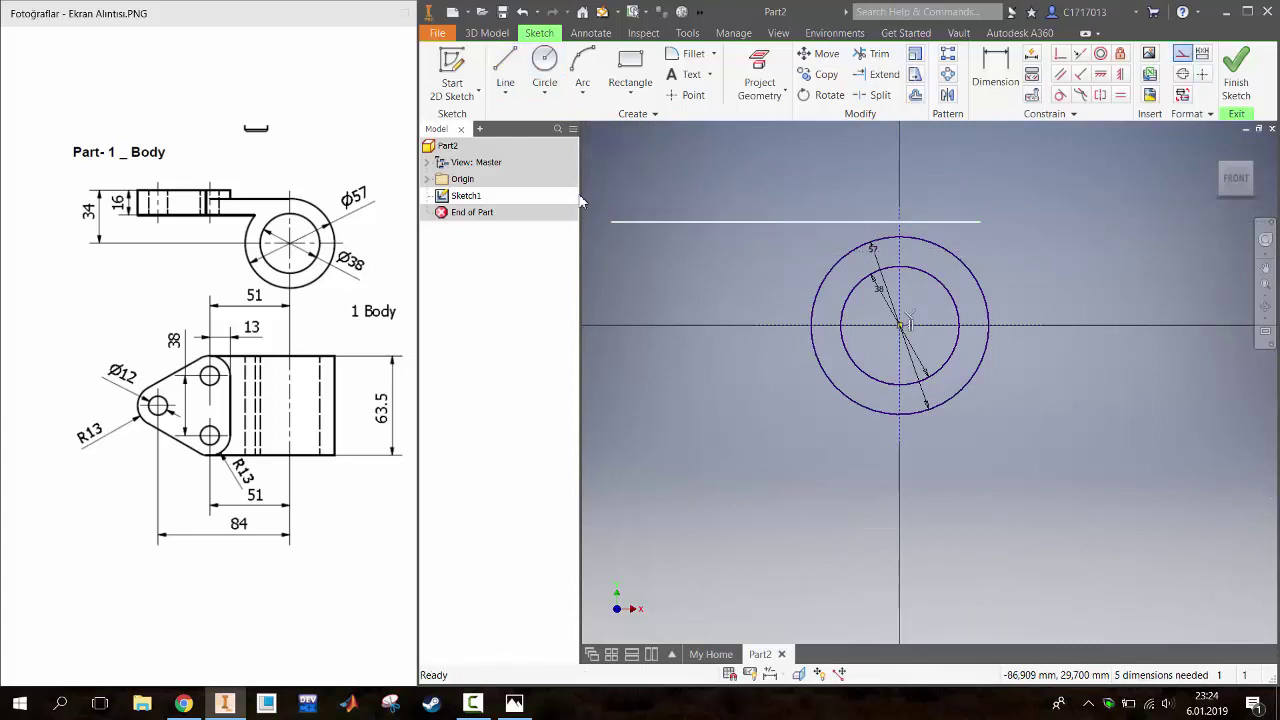
Draw a lower horizontal line leftward and join the two lines' left ends
{"action": "key", "text": "l"}
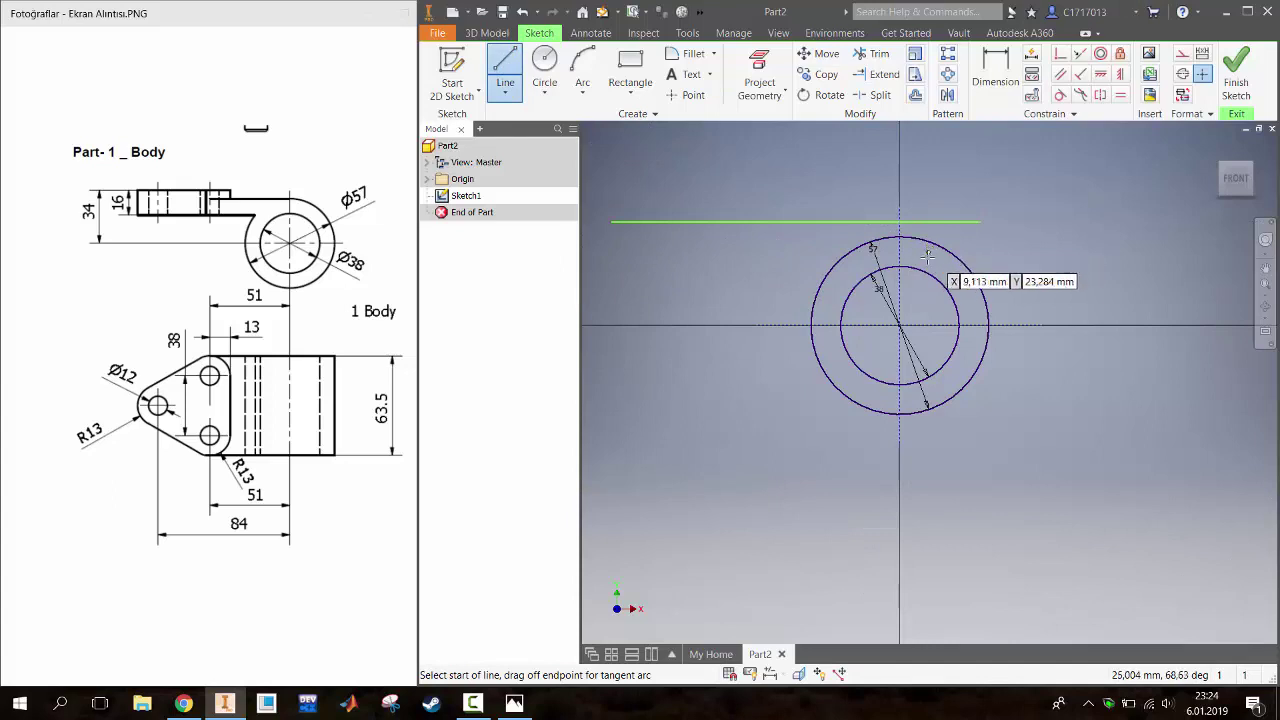
{"action": "left_click", "coordinate": [926, 257]}
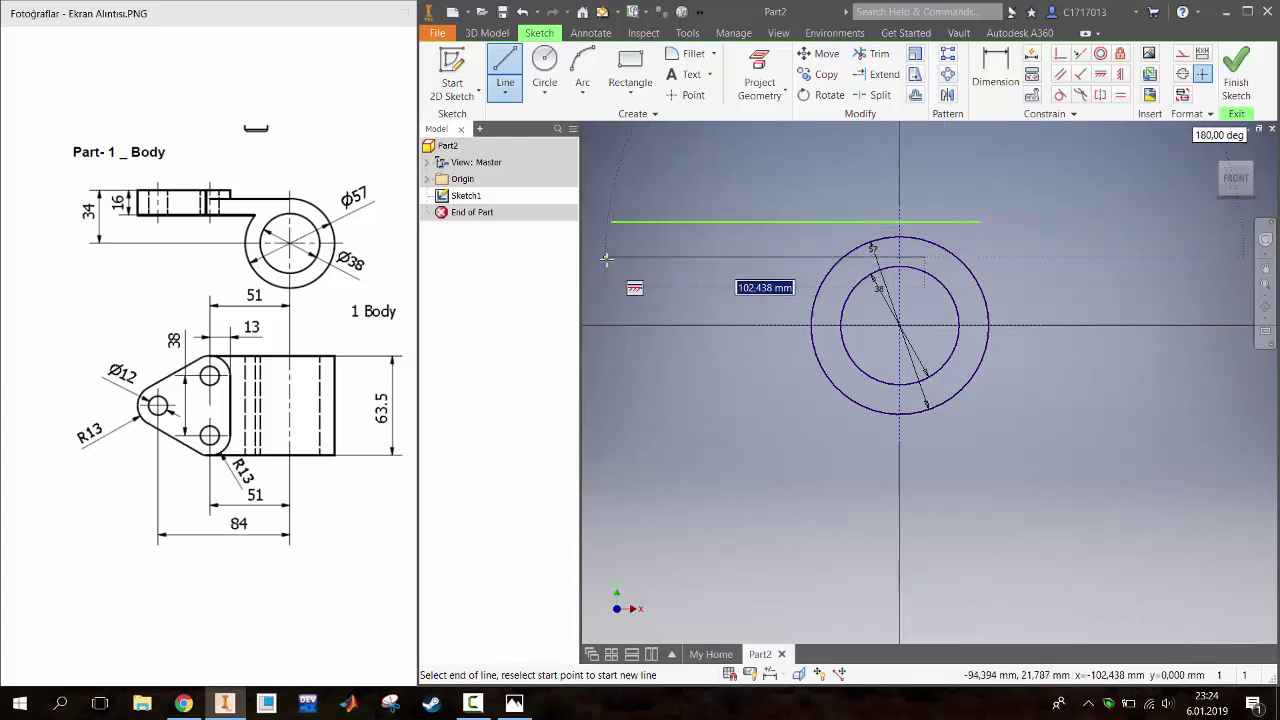
{"action": "left_click", "coordinate": [611, 257]}
{"action": "left_click", "coordinate": [611, 221]}
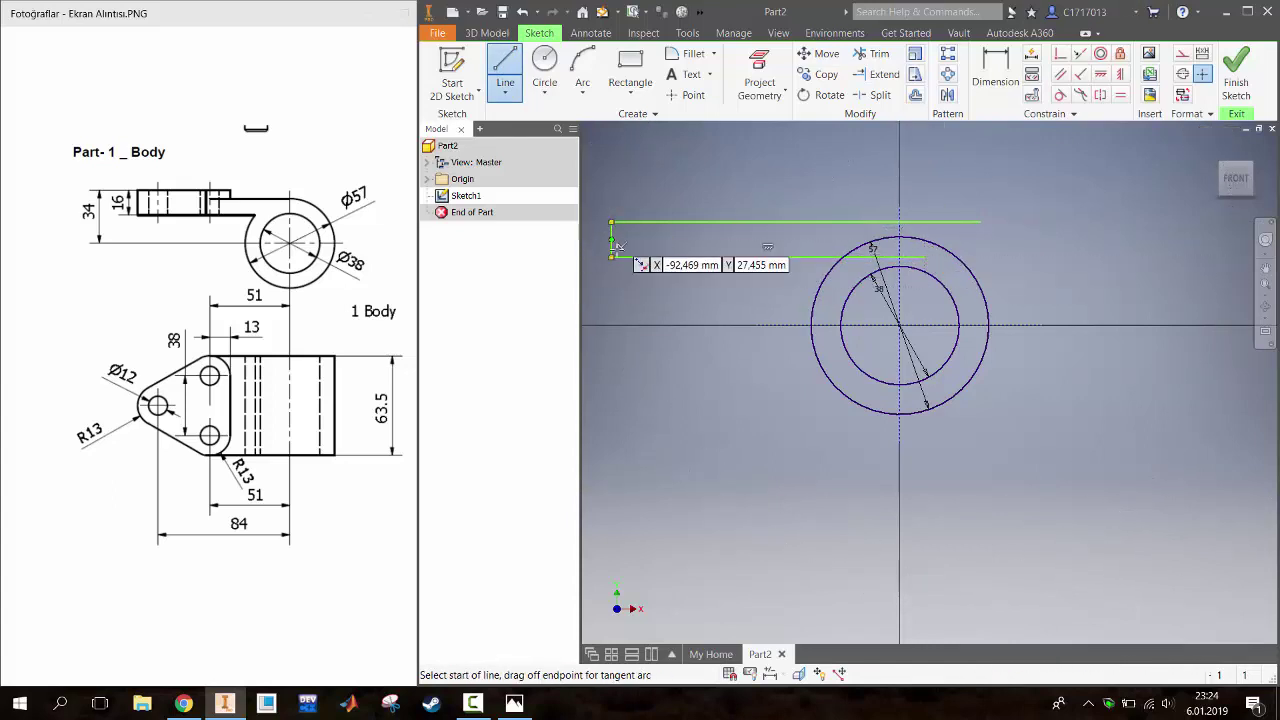
{"action": "key", "text": "Escape"}
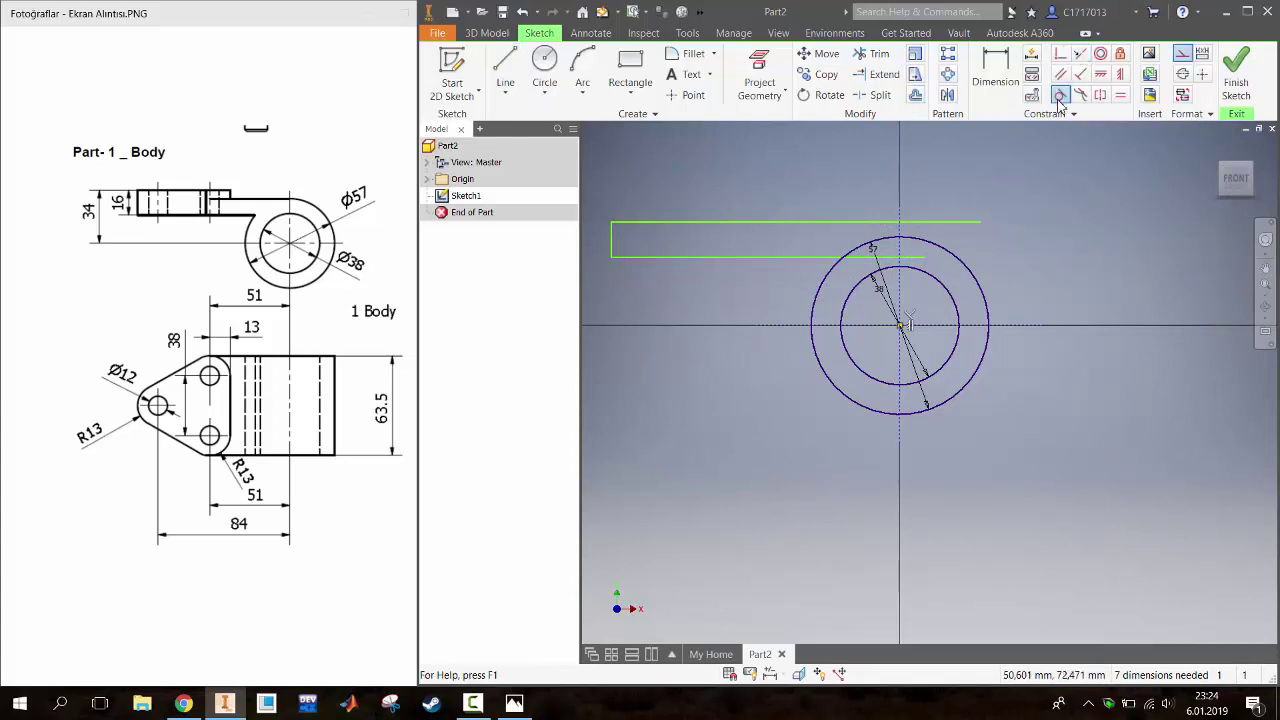
Make the bar's top edge tangent to the ring's outer circle
{"action": "left_click", "coordinate": [1059, 94]}
{"action": "left_click", "coordinate": [895, 237]}
{"action": "left_click", "coordinate": [915, 221]}
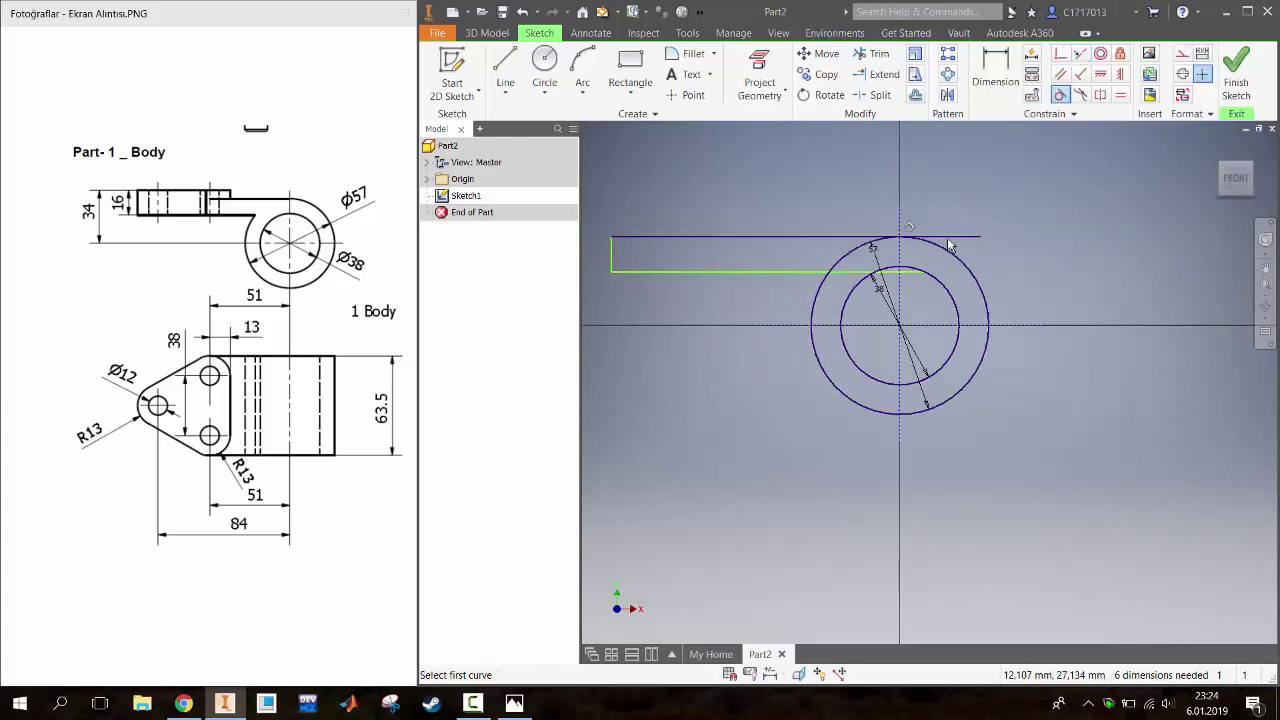
{"action": "key", "text": "x"}
{"action": "key", "text": "Escape"}
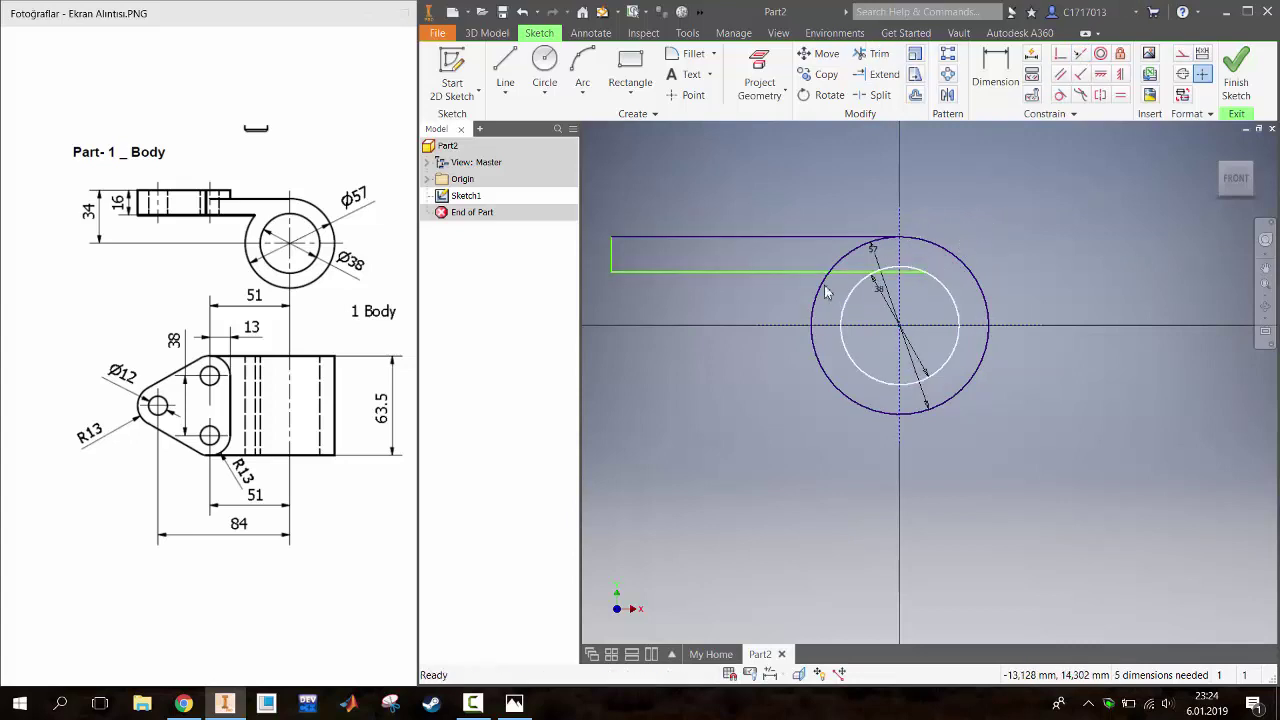
{"action": "key", "text": "d"}
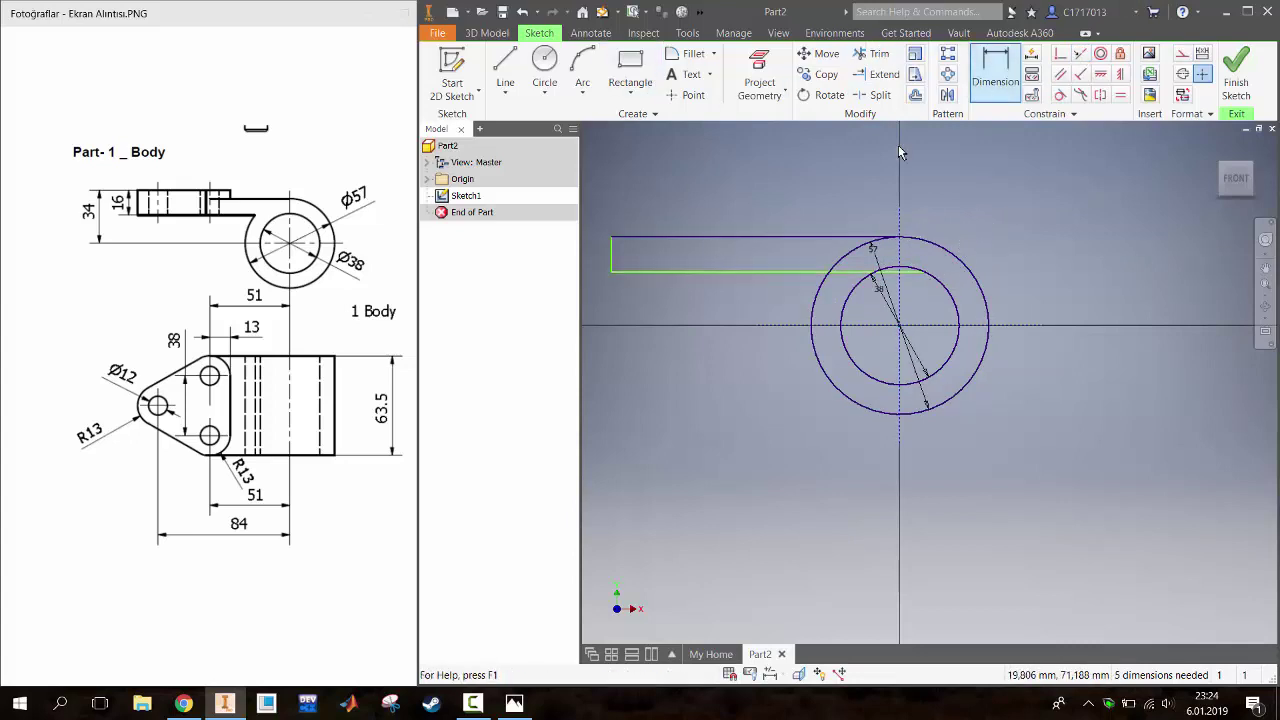
Dimension the bar's lower edge from the centre line
{"action": "left_click", "coordinate": [737, 270]}
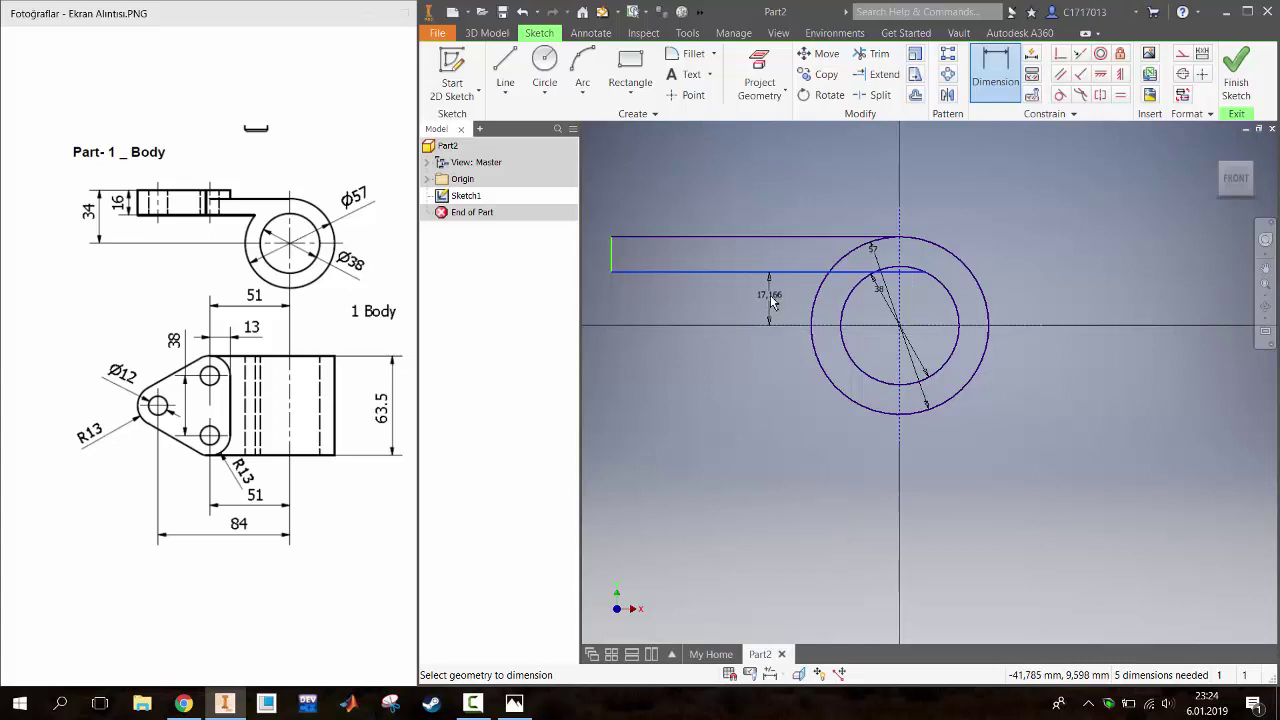
{"action": "left_click", "coordinate": [770, 302]}
{"action": "type", "text": "34-16"}
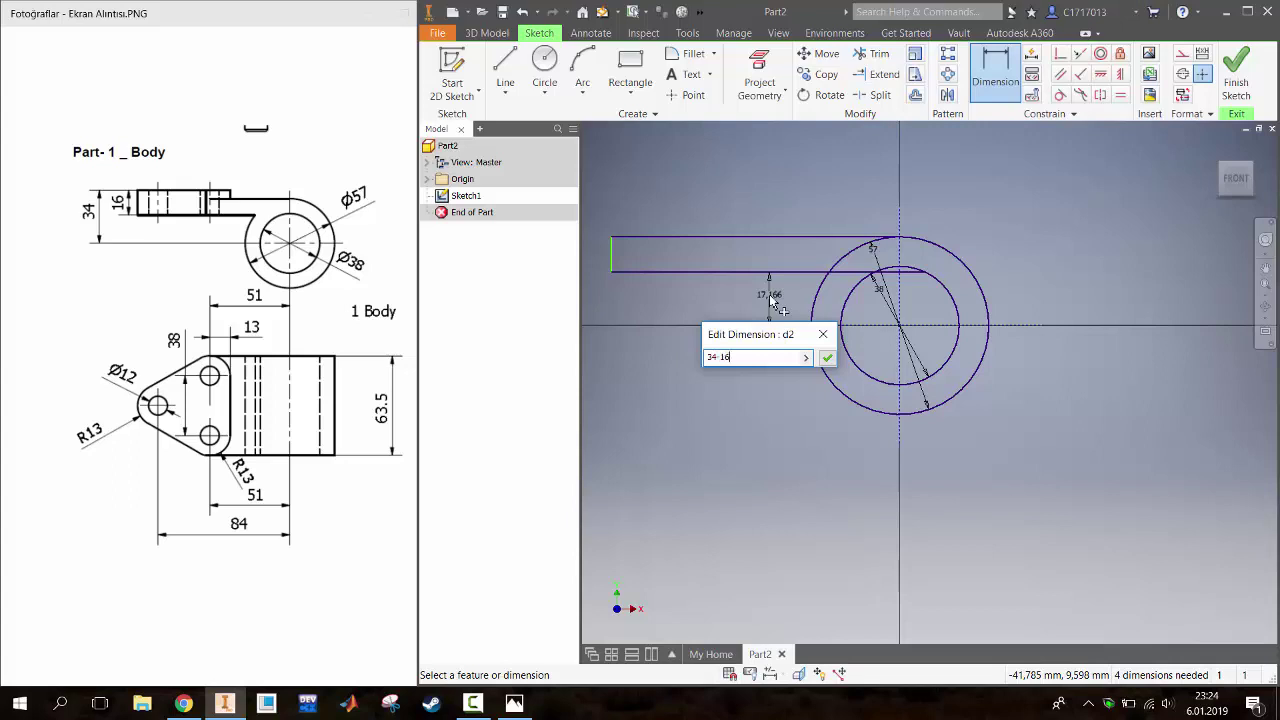
{"action": "key", "text": "Return"}
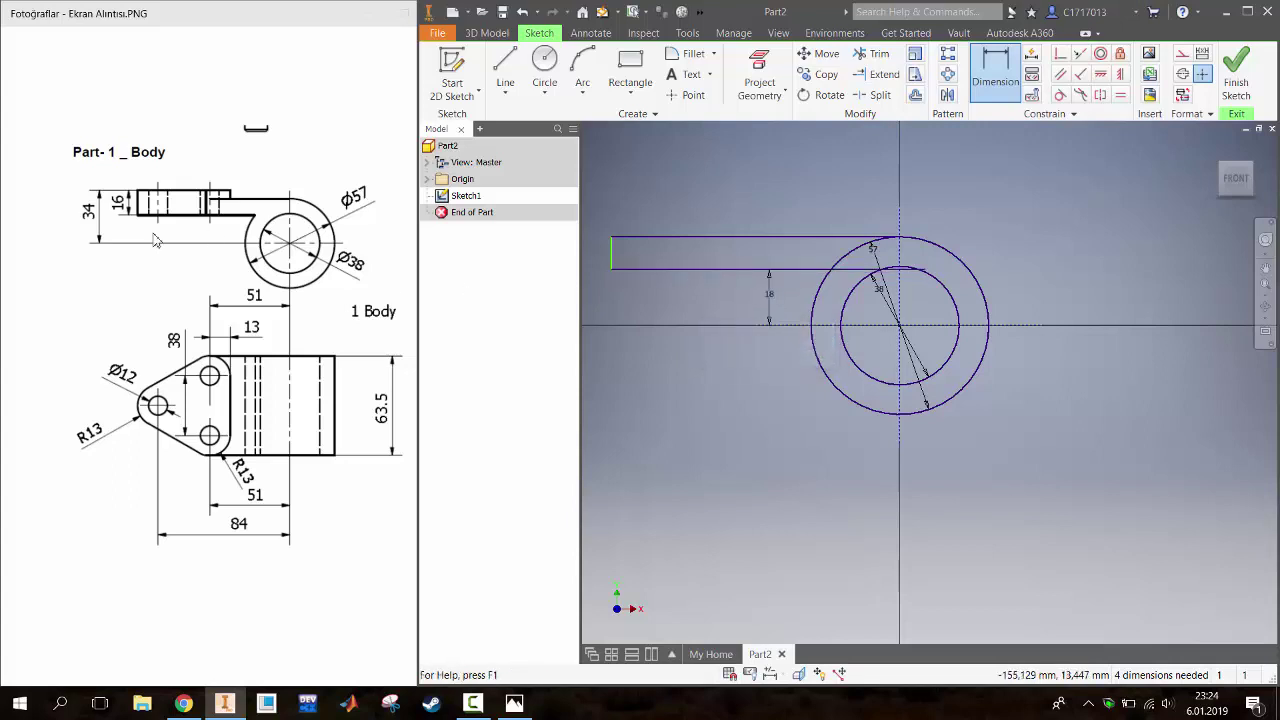
Trim the bar's lower line between the circles and remove leftover pieces
{"action": "key", "text": "x"}
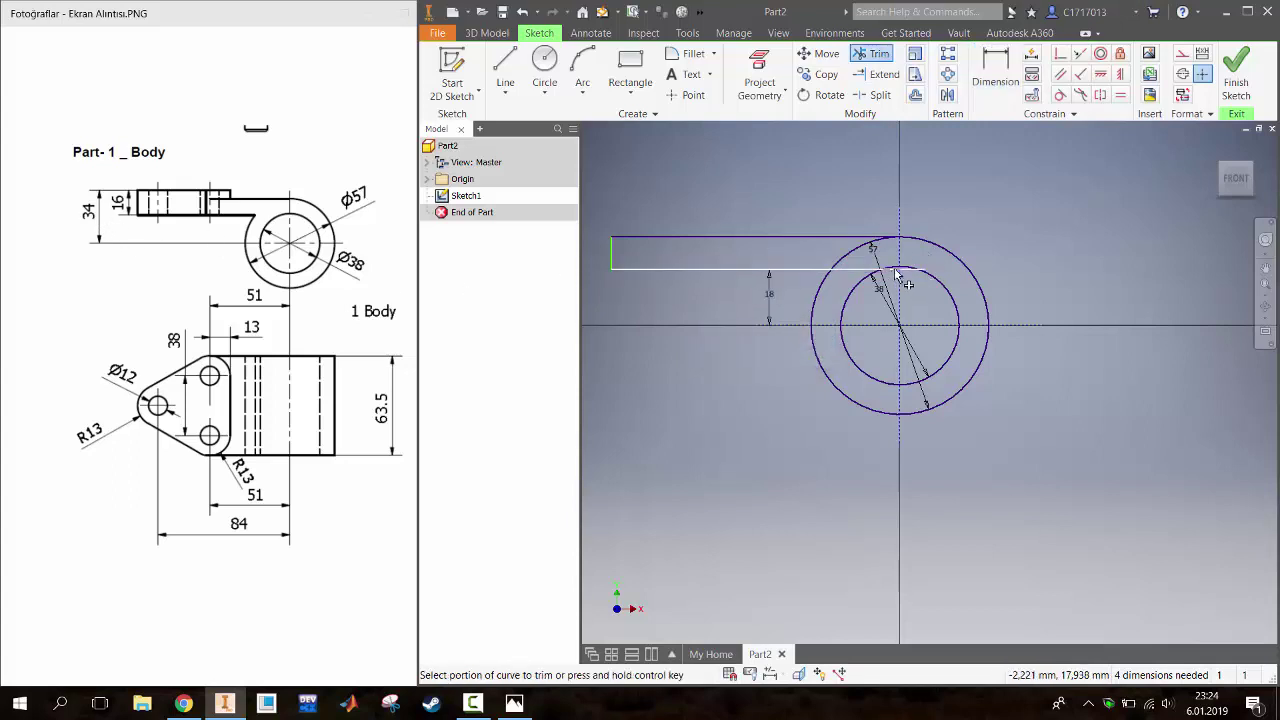
{"action": "left_click", "coordinate": [899, 272]}
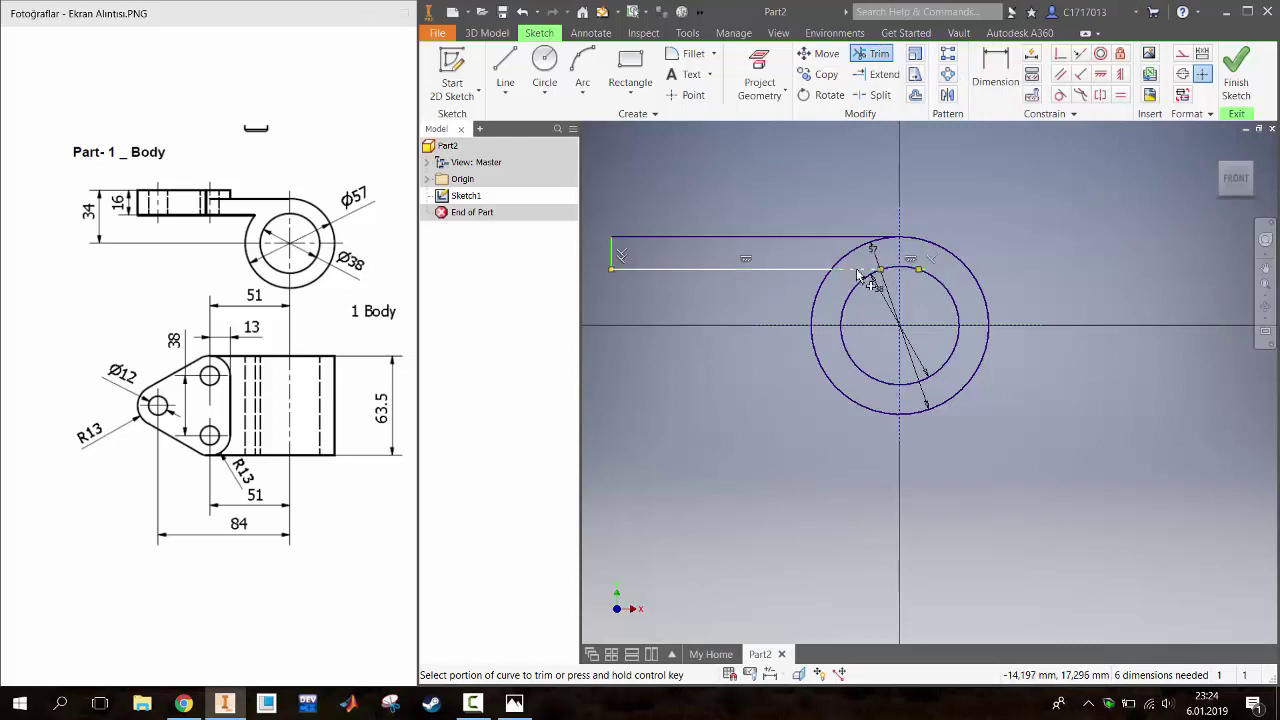
{"action": "left_click", "coordinate": [857, 270]}
{"action": "scroll", "coordinate": [927, 272], "scroll_direction": "up", "scroll_amount": 5}
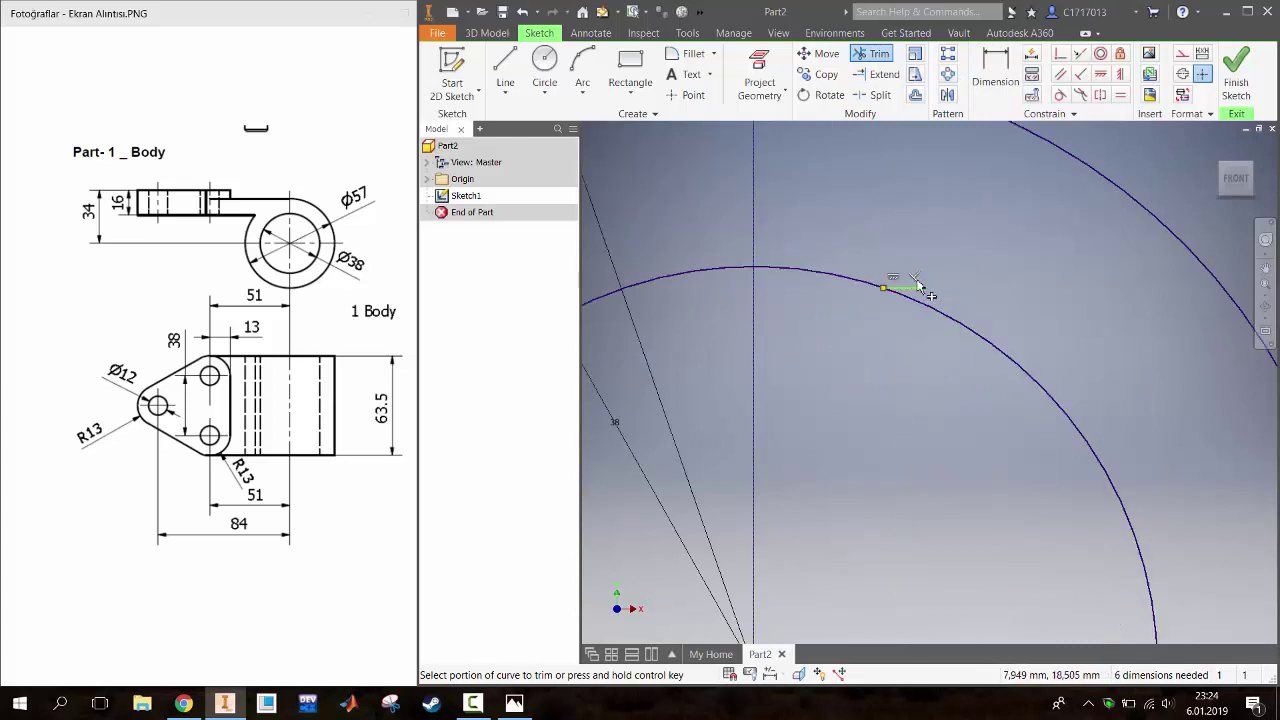
{"action": "left_click", "coordinate": [906, 287]}
{"action": "scroll", "coordinate": [722, 316], "scroll_direction": "down", "scroll_amount": 4}
{"action": "middle_click_drag", "start_coordinate": [700, 322], "coordinate": [779, 322]}
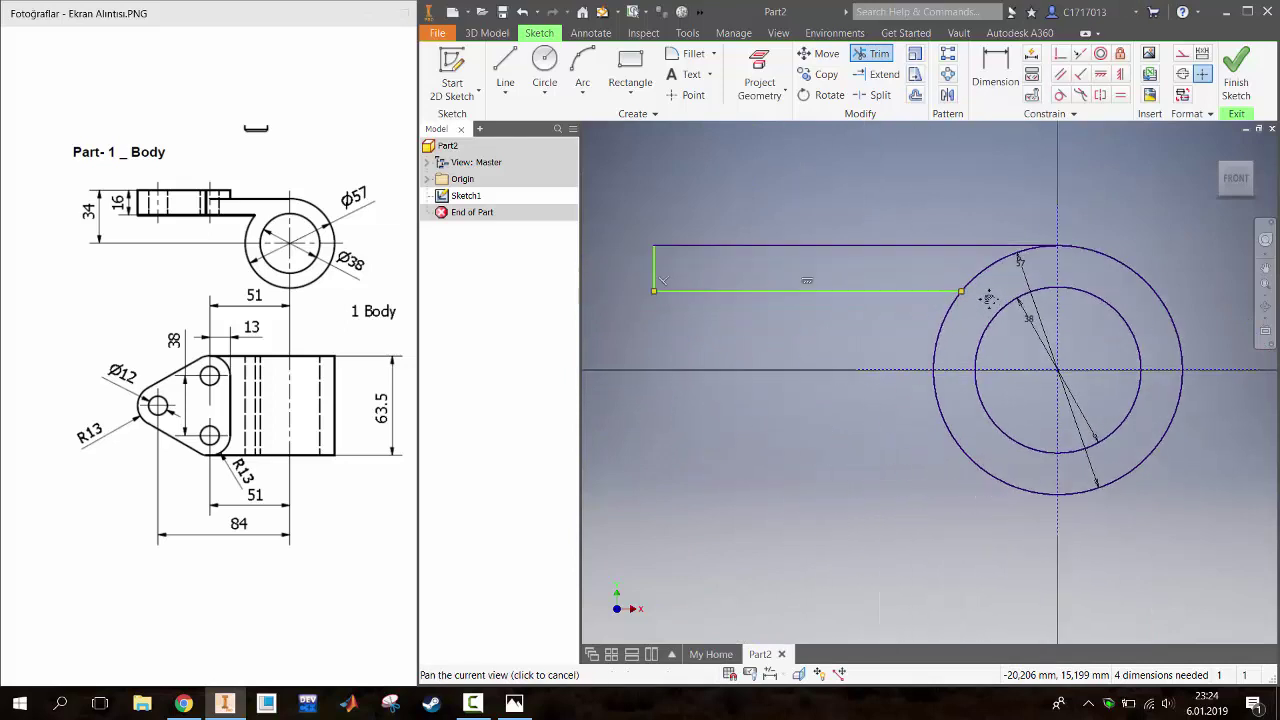
{"action": "middle_click_drag", "start_coordinate": [779, 322], "coordinate": [957, 299]}
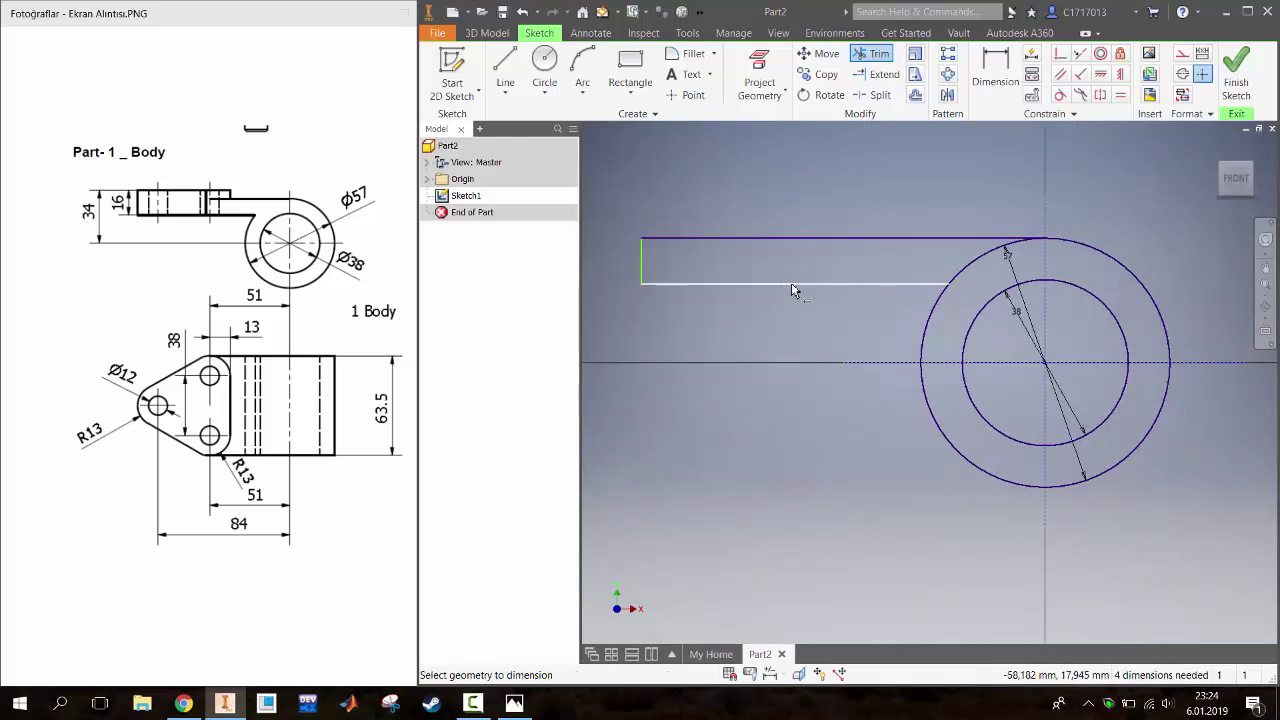
Set the lower edge 18 mm above the horizontal centre line
{"action": "left_click", "coordinate": [791, 285]}
{"action": "left_click", "coordinate": [903, 363]}
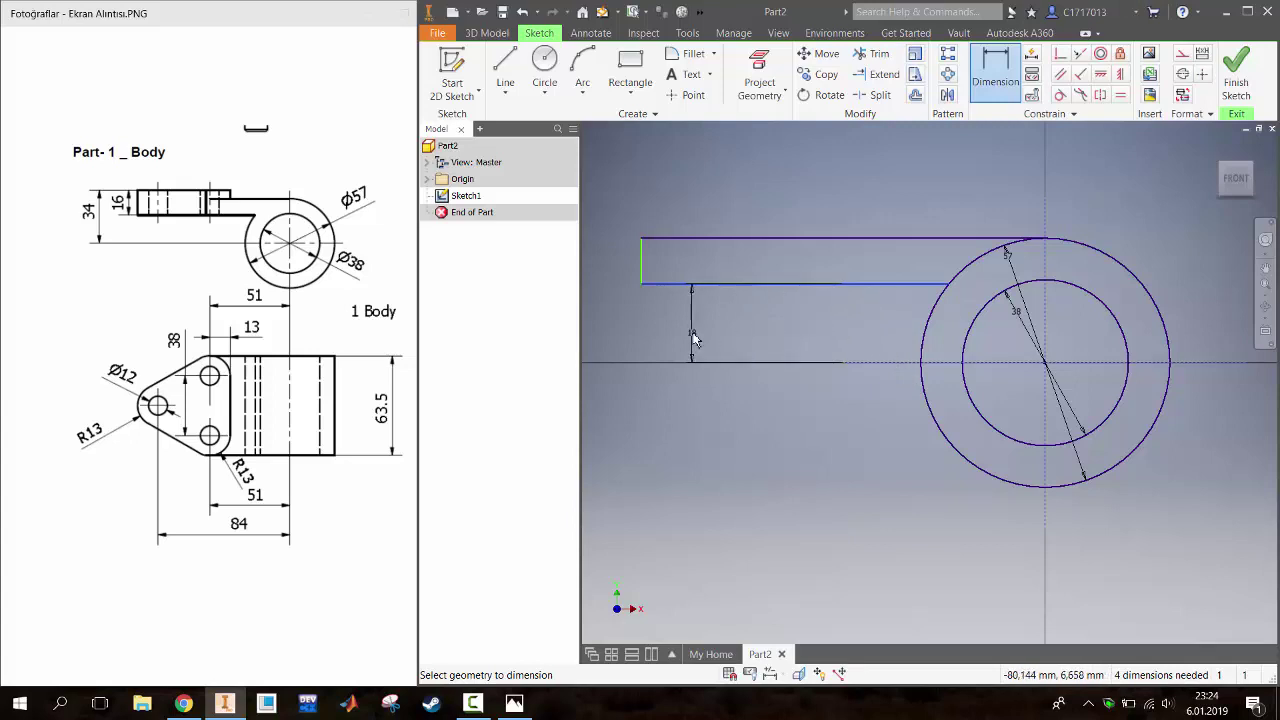
{"action": "left_click", "coordinate": [687, 330]}
{"action": "type", "text": "18"}
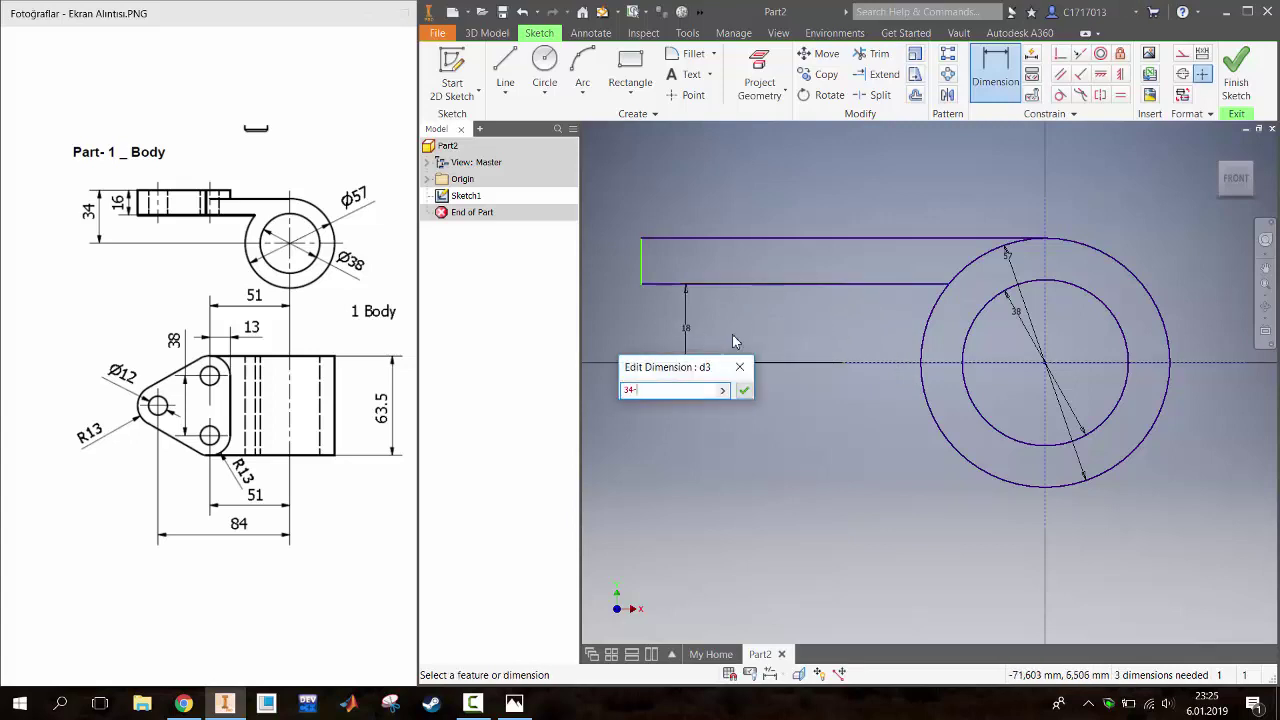
{"action": "key", "text": "Return"}
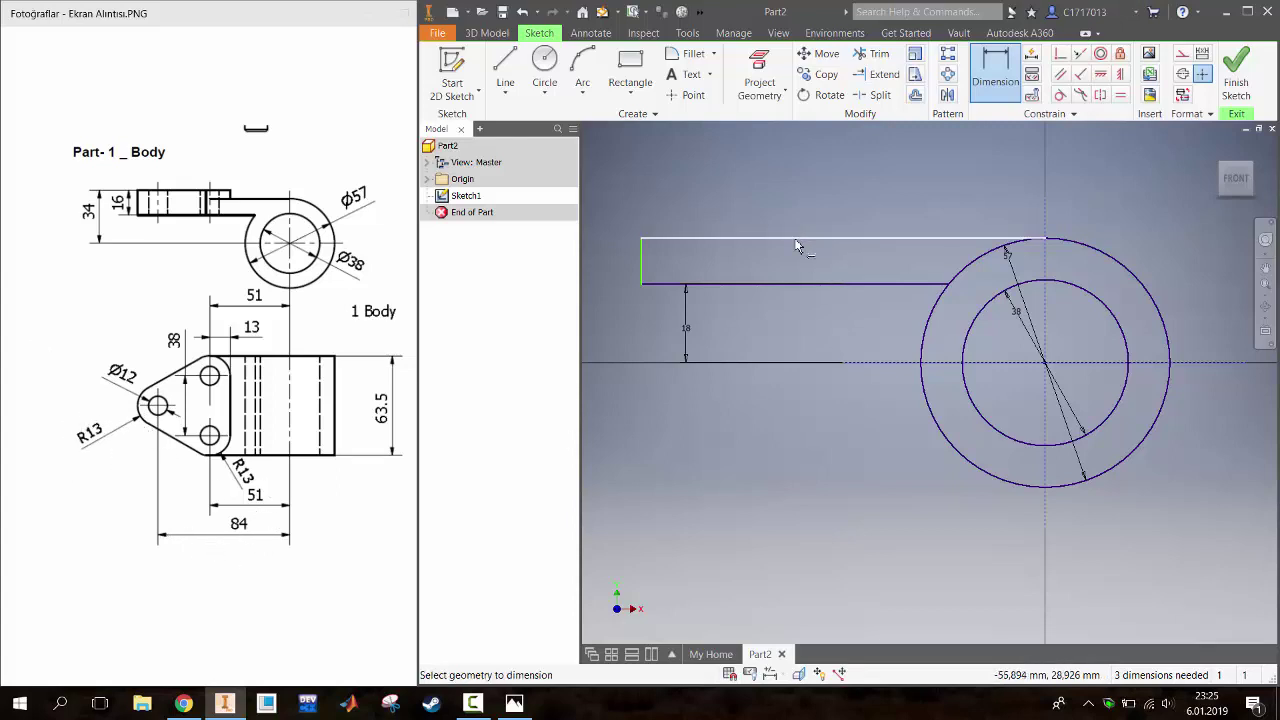
Dimension the bar's left end 97 mm from the ring centre
{"action": "left_click", "coordinate": [641, 258]}
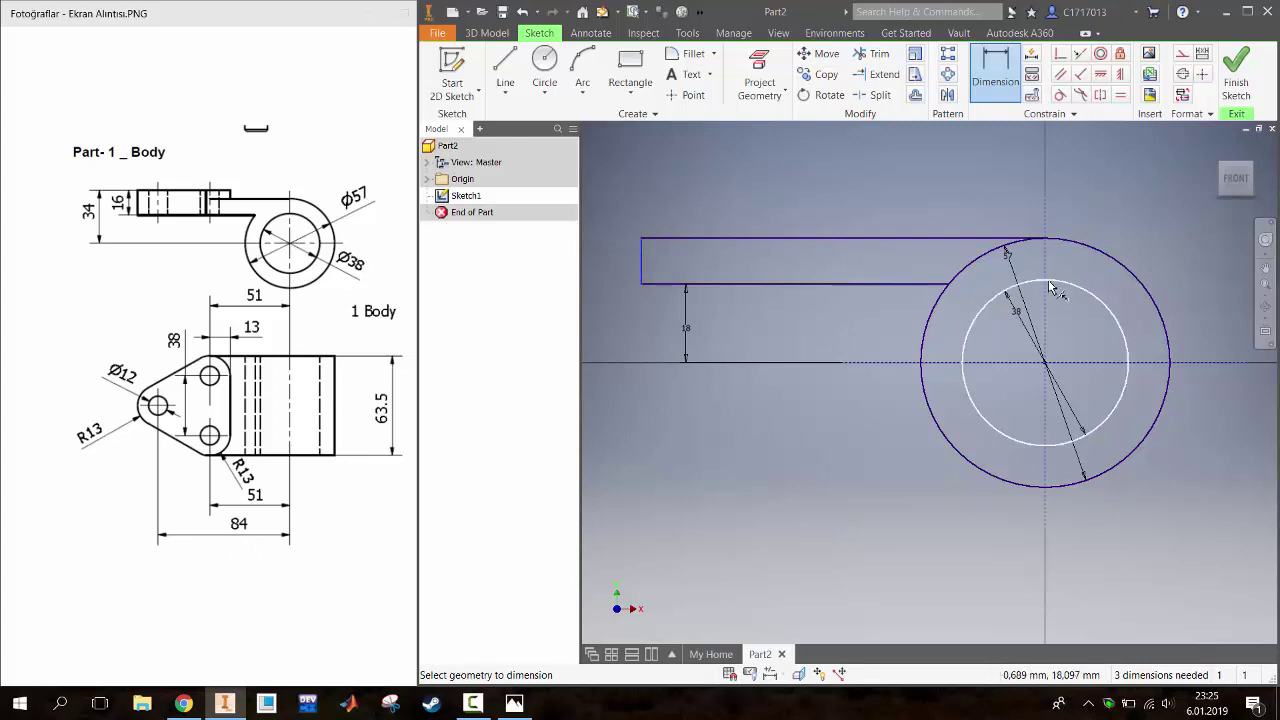
{"action": "left_click", "coordinate": [1047, 280]}
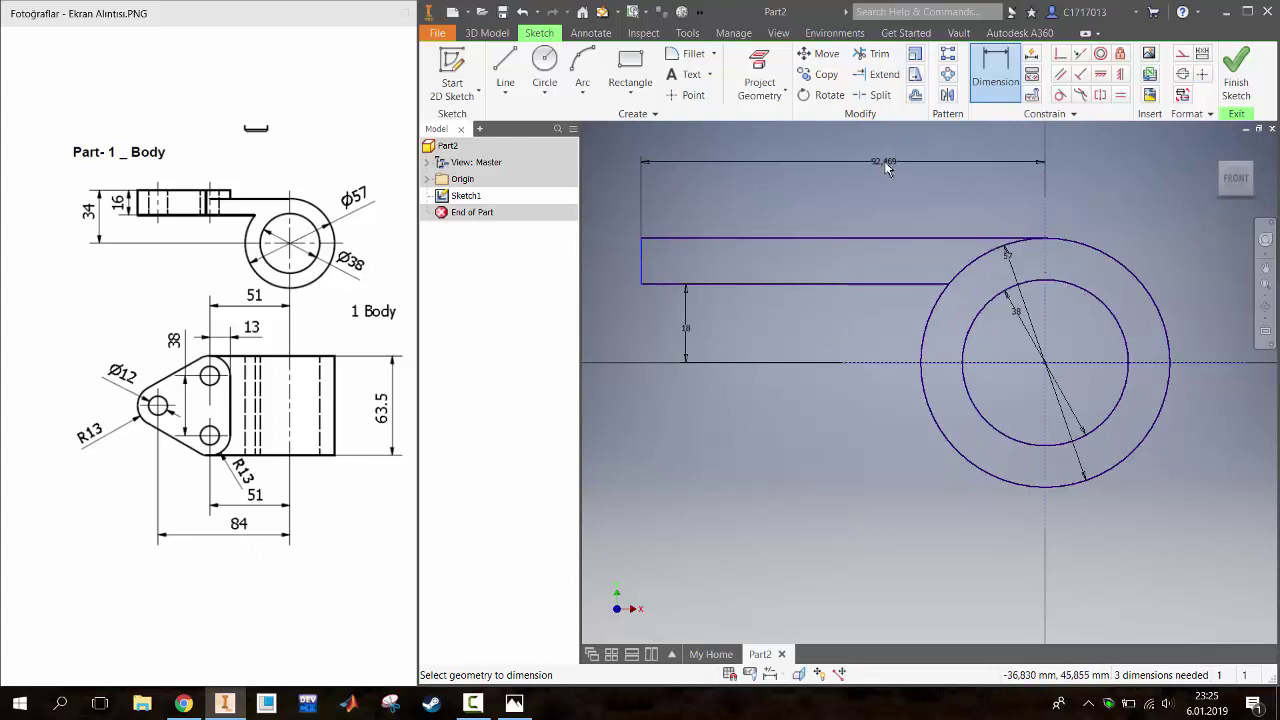
{"action": "left_click", "coordinate": [885, 167]}
{"action": "type", "text": "13"}
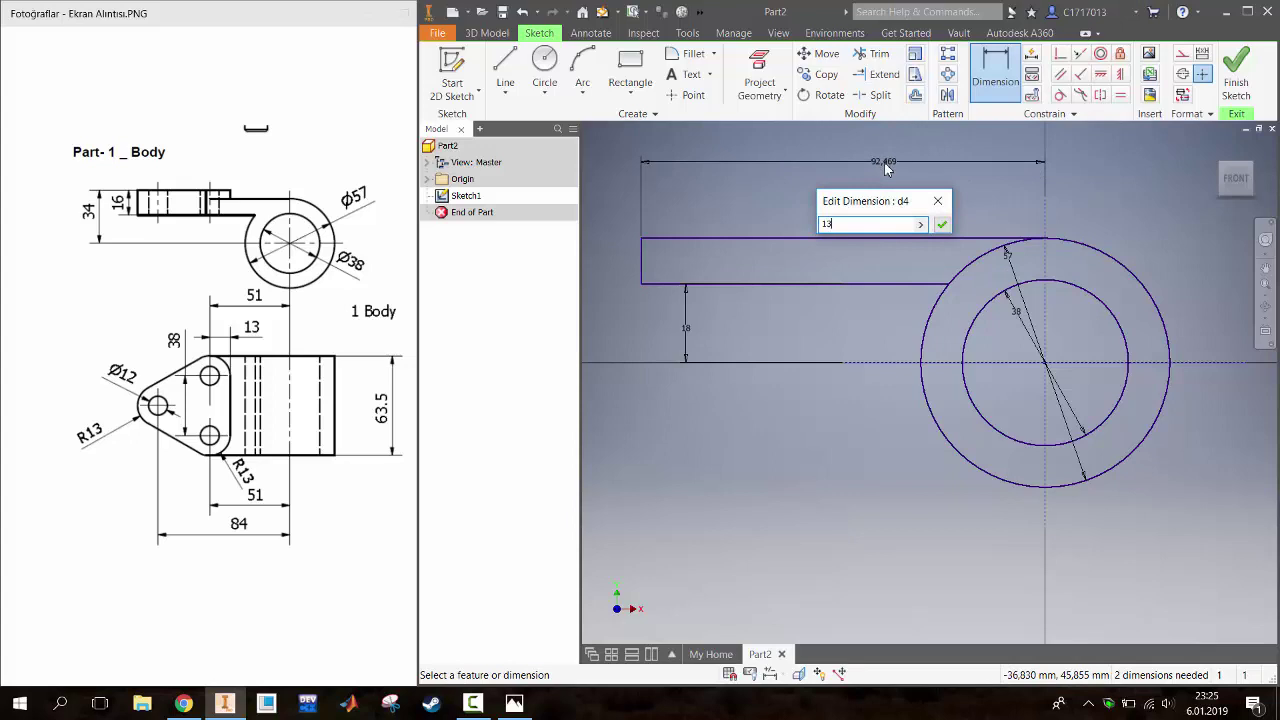
{"action": "type", "text": "97"}
{"action": "key", "text": "Return"}
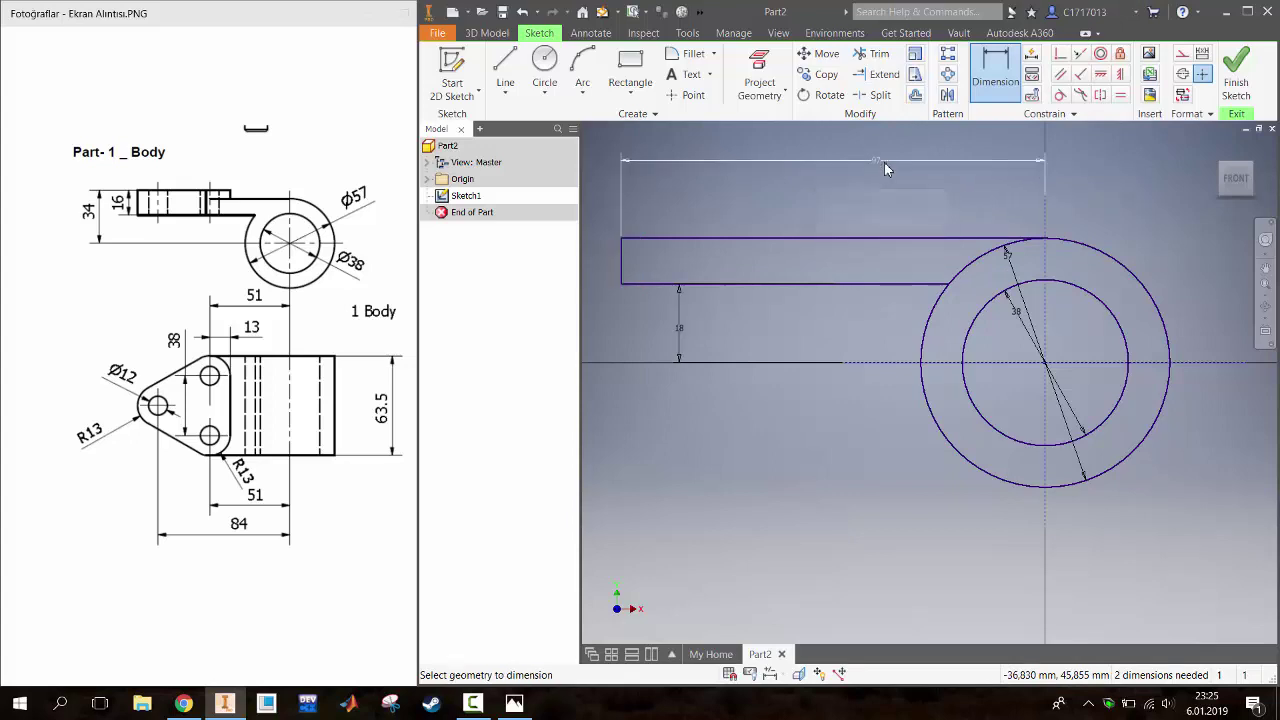
{"action": "key", "text": "Escape"}
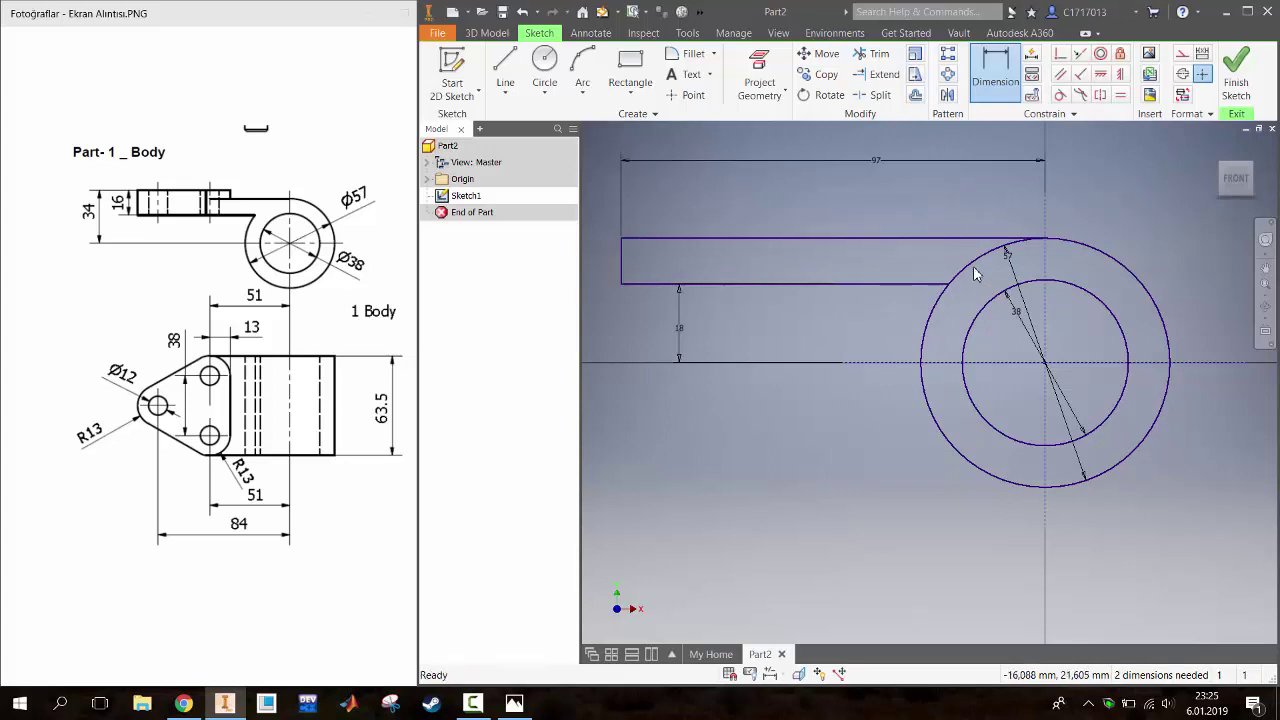
Trim away the outer-circle arc lying inside the bar
{"action": "left_click", "coordinate": [872, 53]}
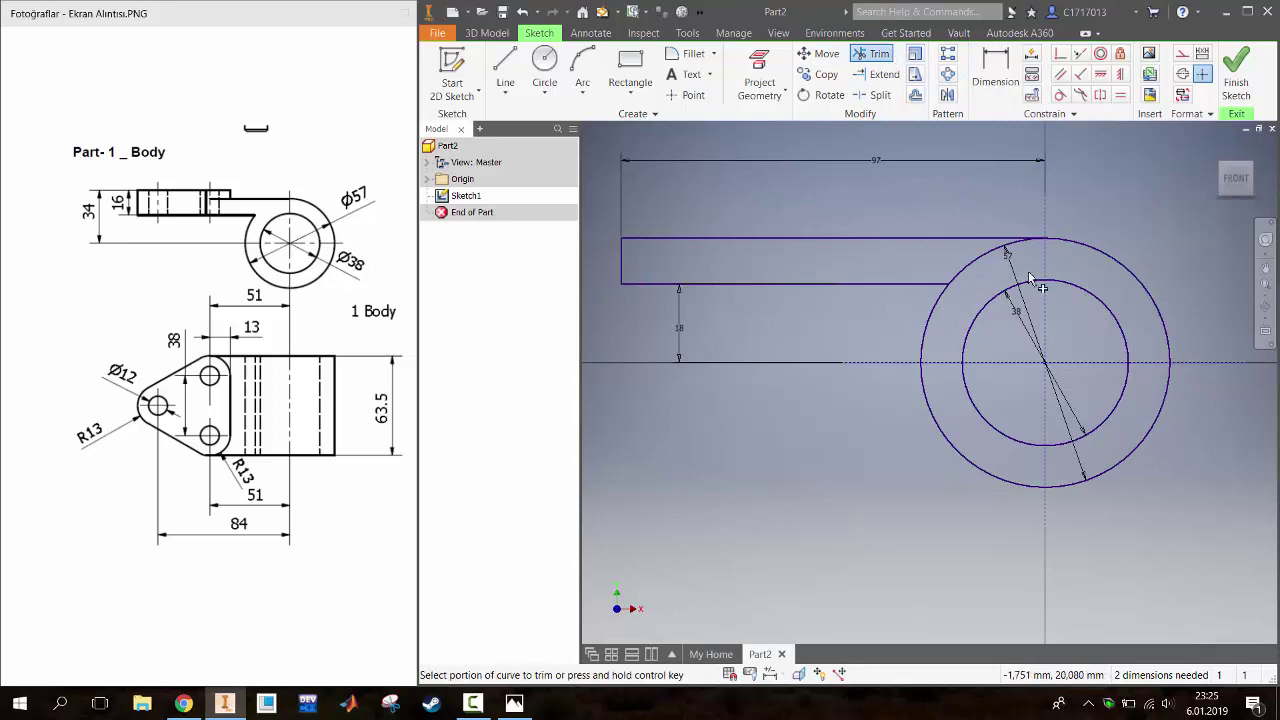
{"action": "left_click", "coordinate": [969, 275]}
{"action": "key", "text": "Escape"}
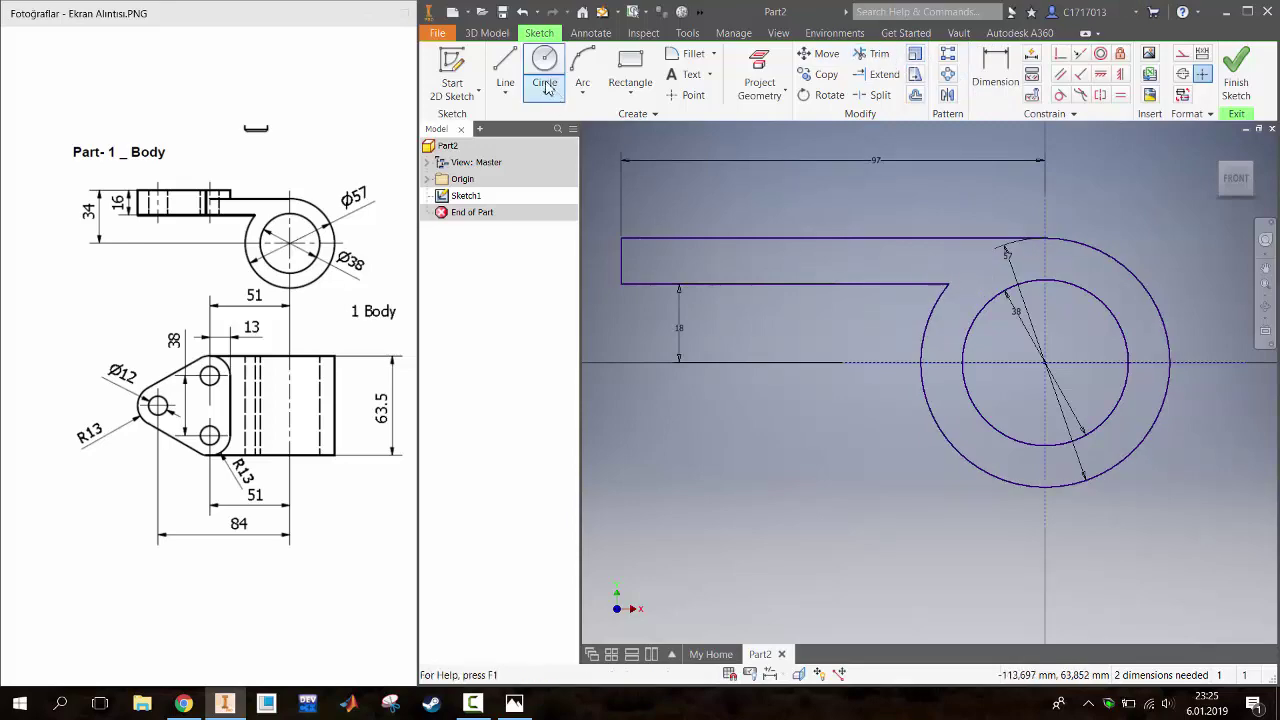
Extrude the ring-and-arm profile 63.5 mm in the flipped direction
{"action": "left_click", "coordinate": [1236, 72]}
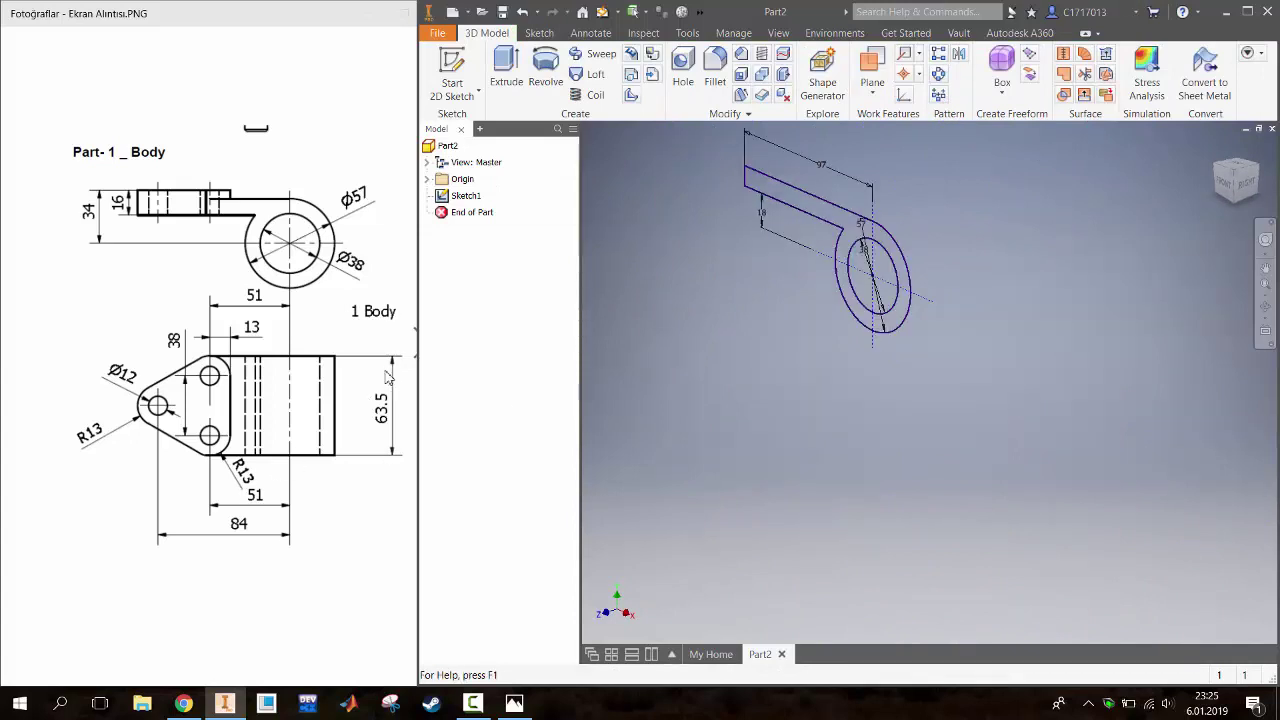
{"action": "left_click", "coordinate": [505, 70]}
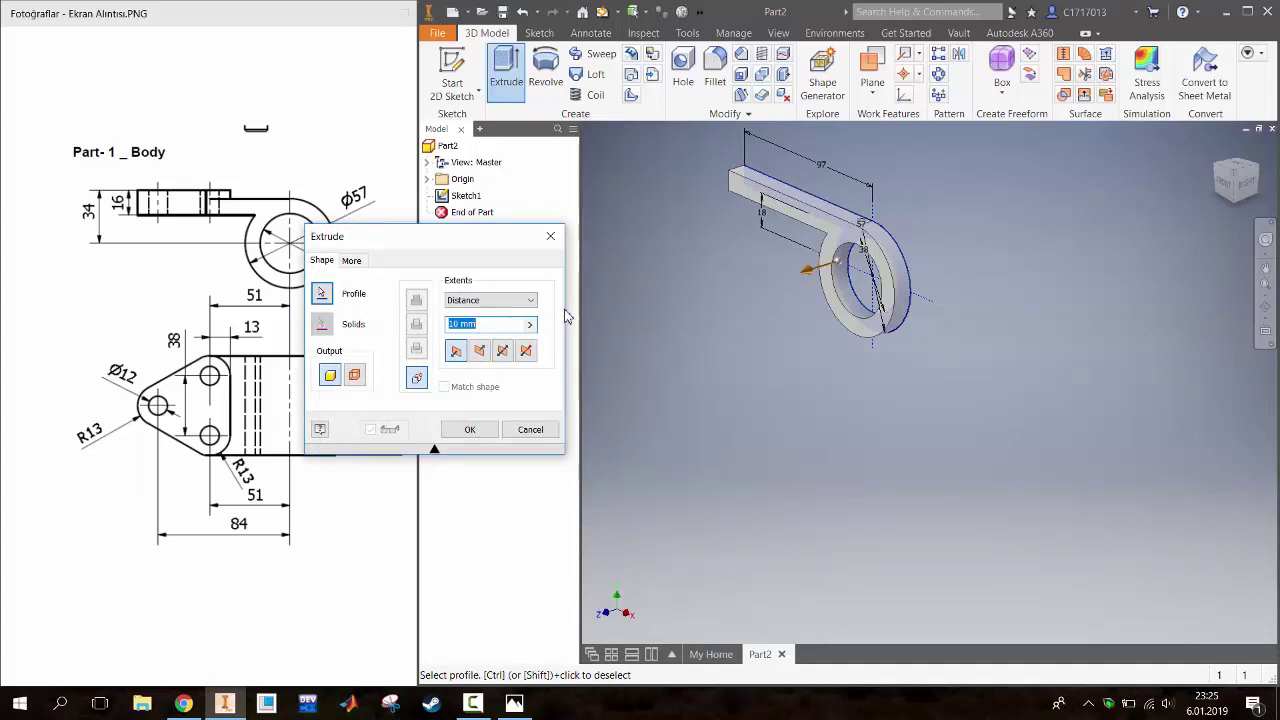
{"action": "left_click_drag", "start_coordinate": [409, 242], "coordinate": [465, 172]}
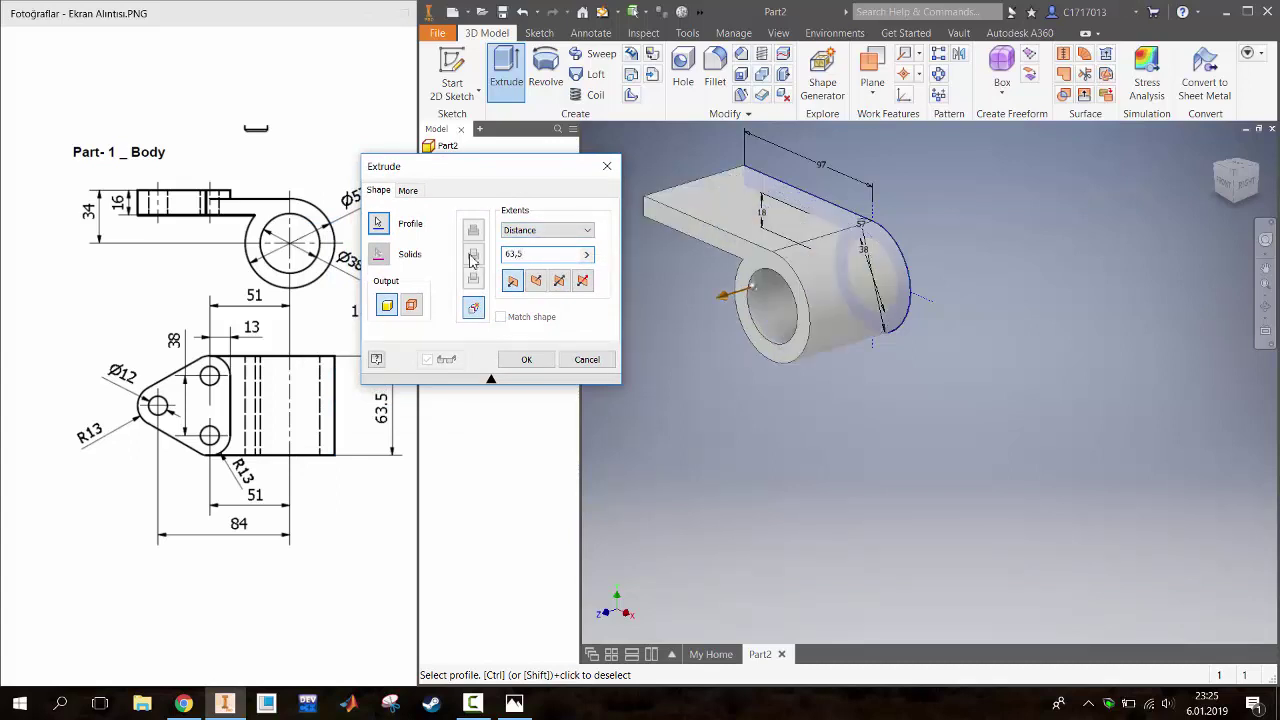
{"action": "left_click", "coordinate": [536, 281]}
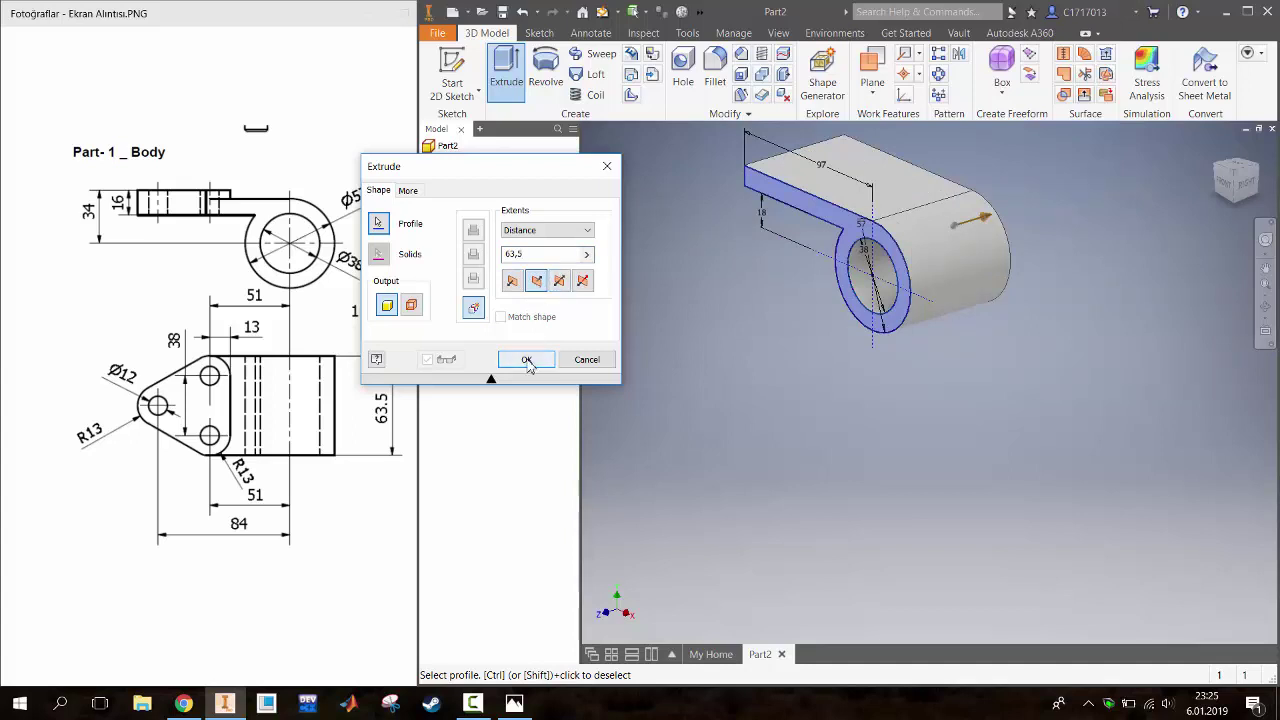
{"action": "left_click", "coordinate": [527, 361]}
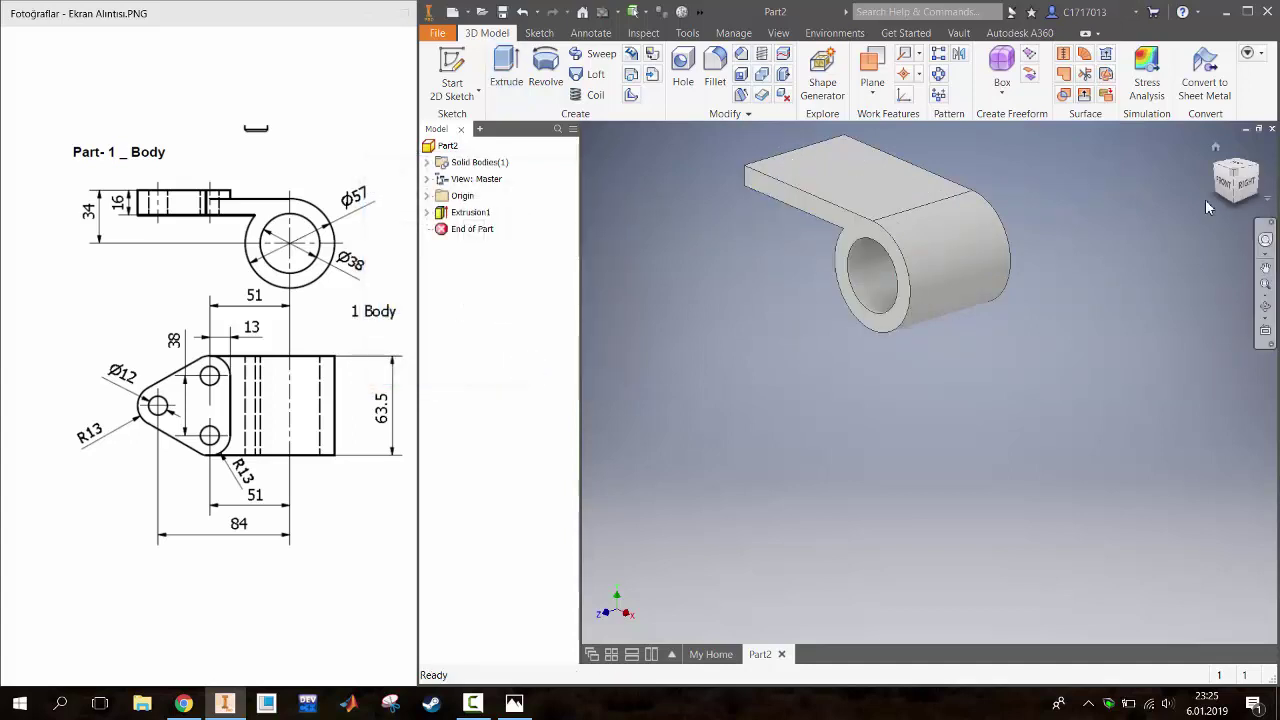
{"action": "left_click", "coordinate": [1226, 183]}
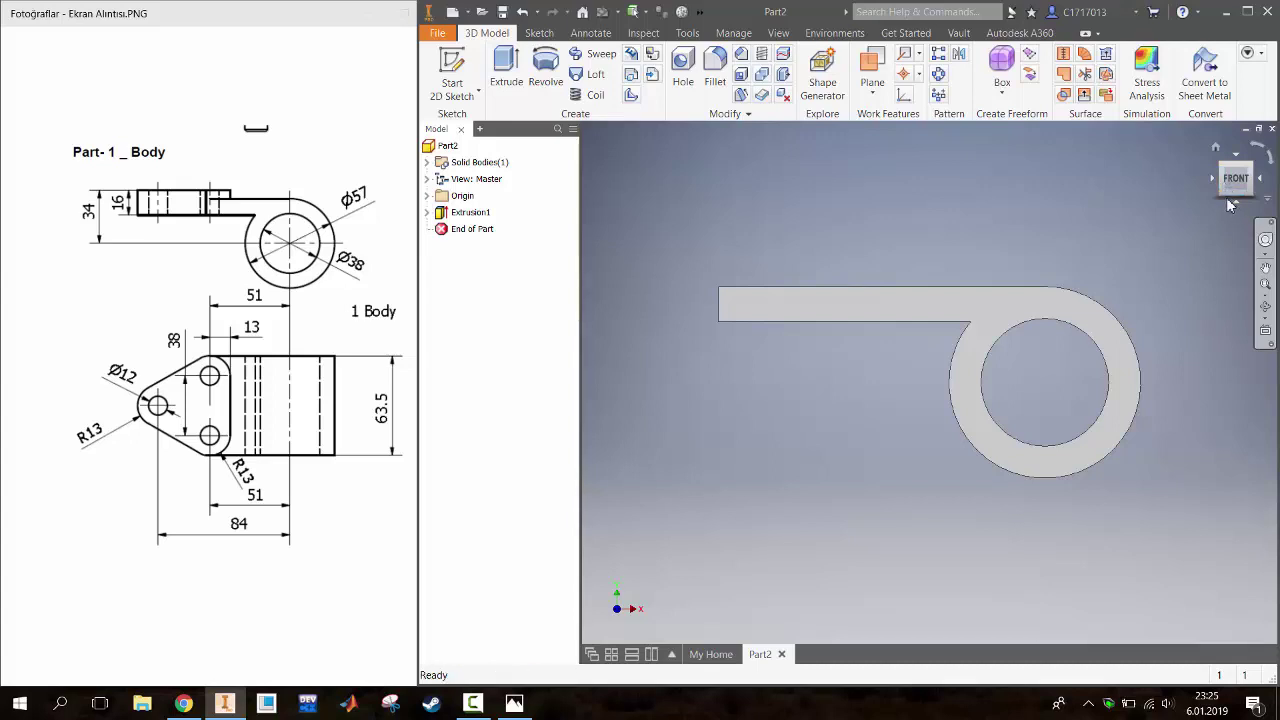
Rotate to a side view and start a new sketch on the flat side face
{"action": "left_click", "coordinate": [1237, 204]}
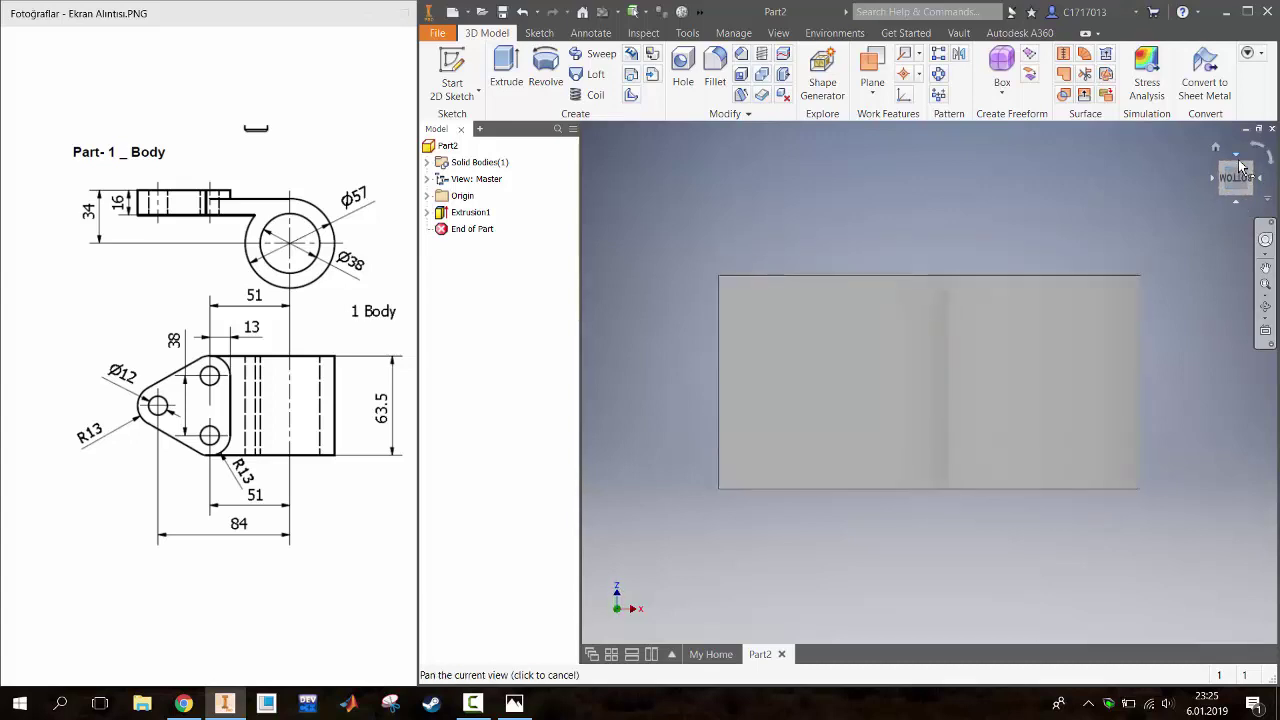
{"action": "left_click", "coordinate": [1240, 165]}
{"action": "left_click", "coordinate": [1240, 197]}
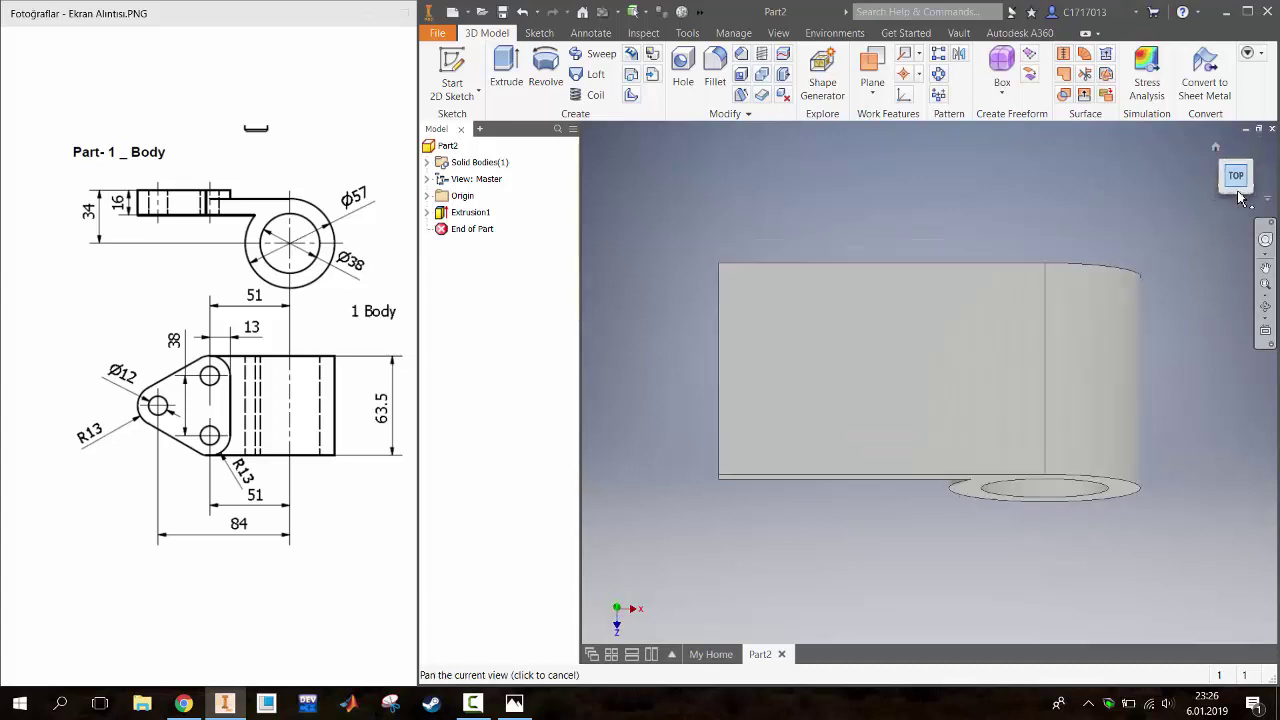
{"action": "left_click", "coordinate": [1240, 207]}
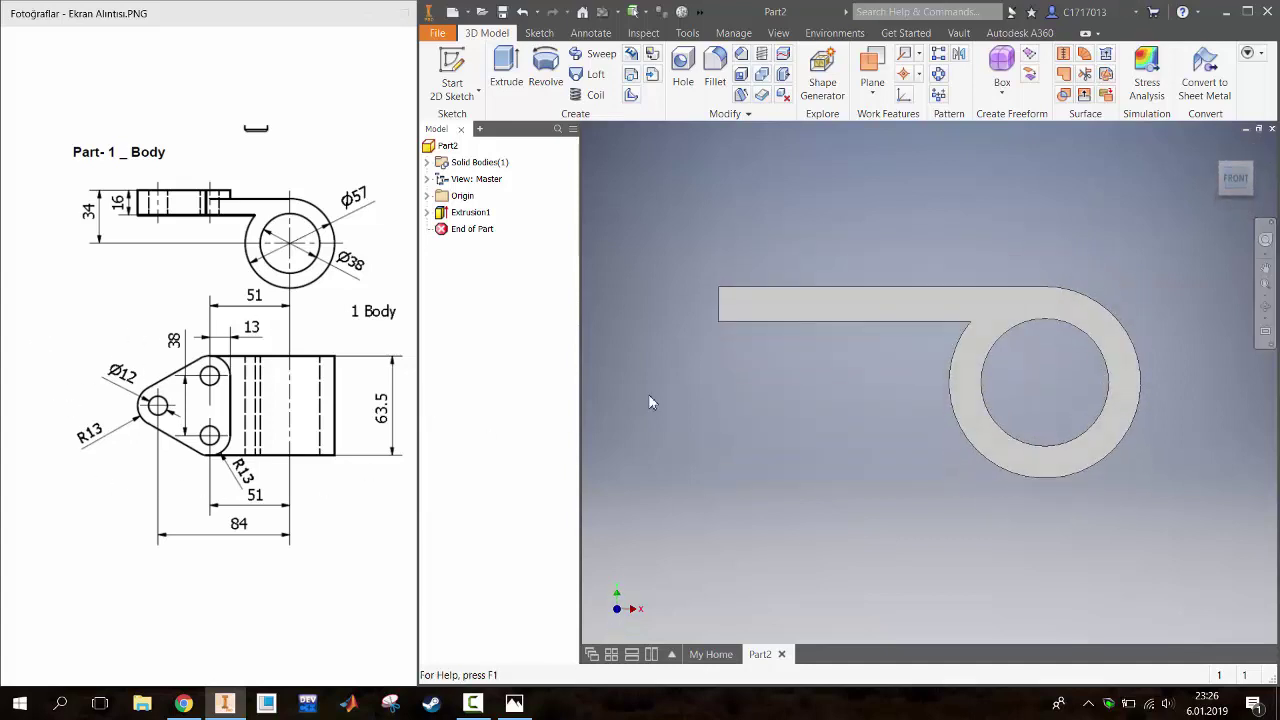
{"action": "left_click", "coordinate": [1235, 200]}
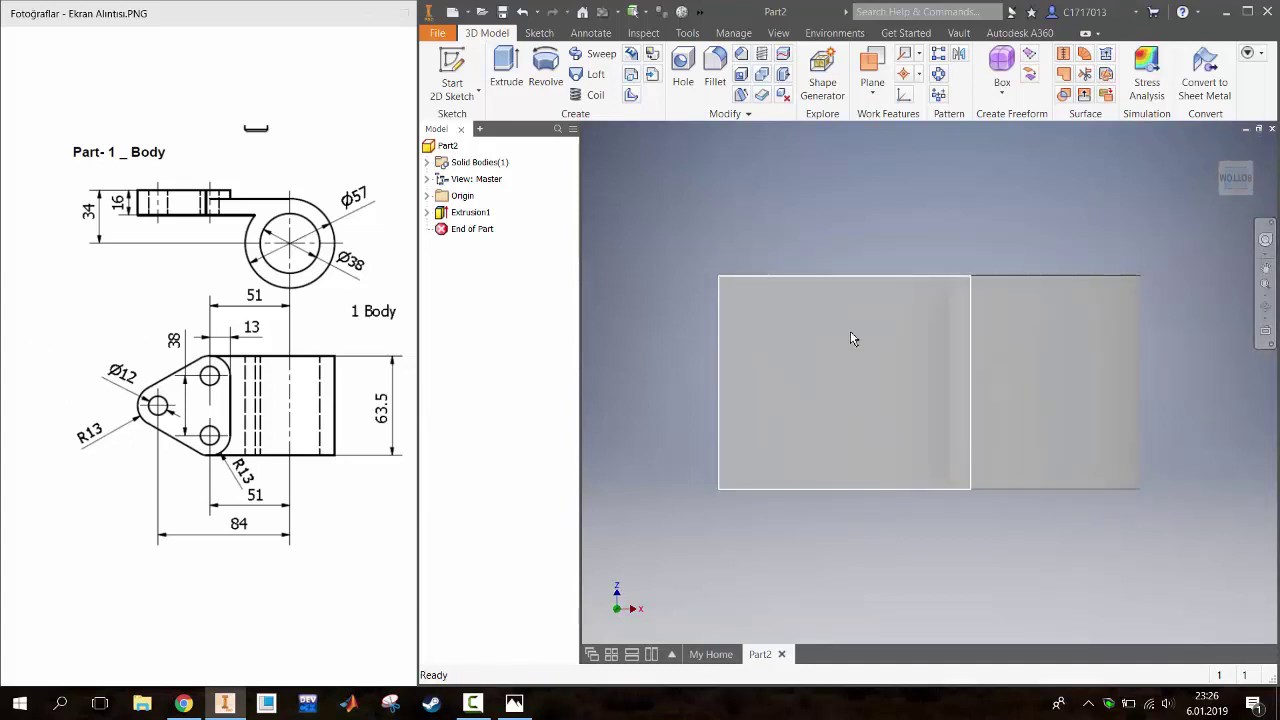
{"action": "left_click", "coordinate": [850, 338]}
{"action": "left_click", "coordinate": [802, 292]}
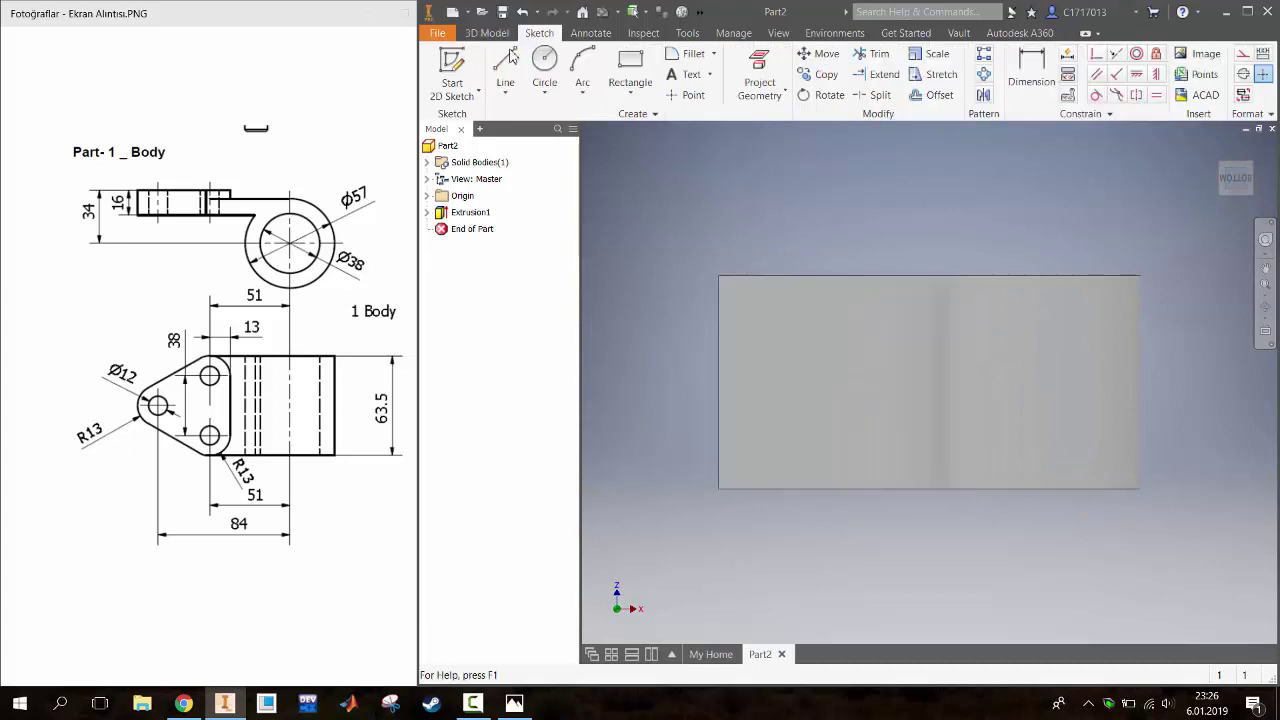
Create the sketch on the side face, view it from the top, and slice graphics
{"action": "left_click", "coordinate": [506, 60]}
{"action": "left_click", "coordinate": [775, 345]}
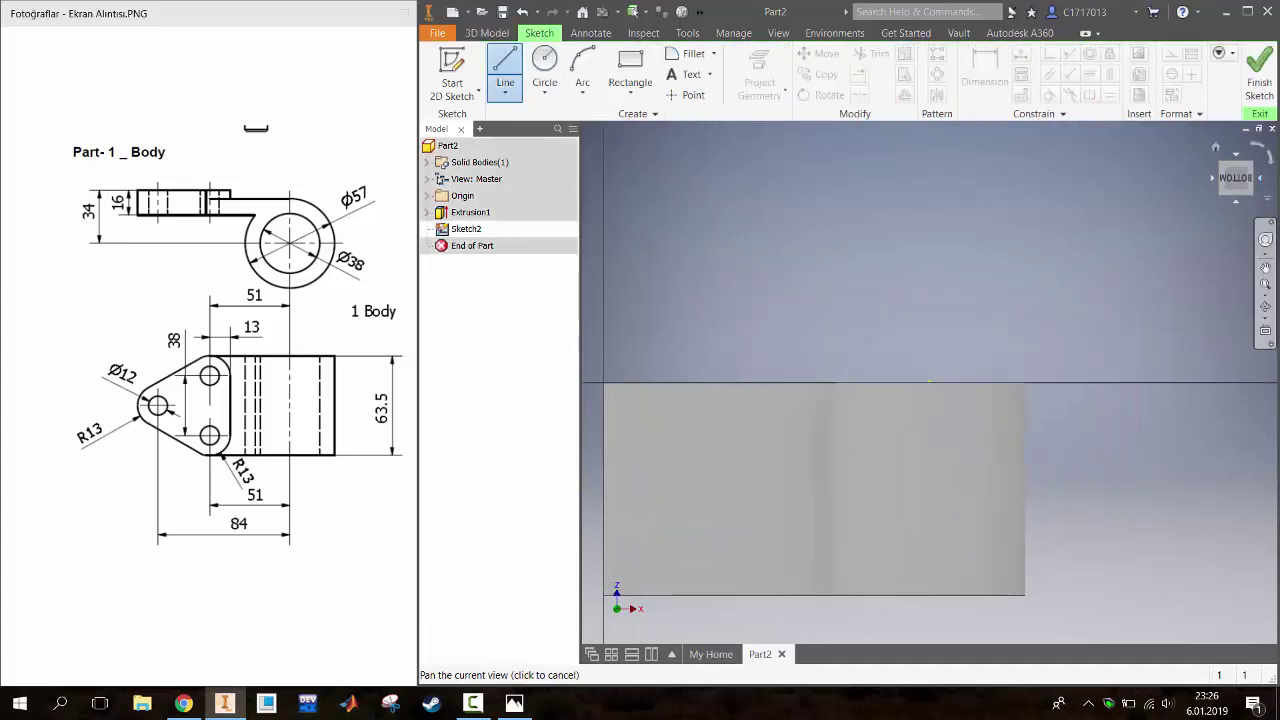
{"action": "left_click", "coordinate": [1238, 160]}
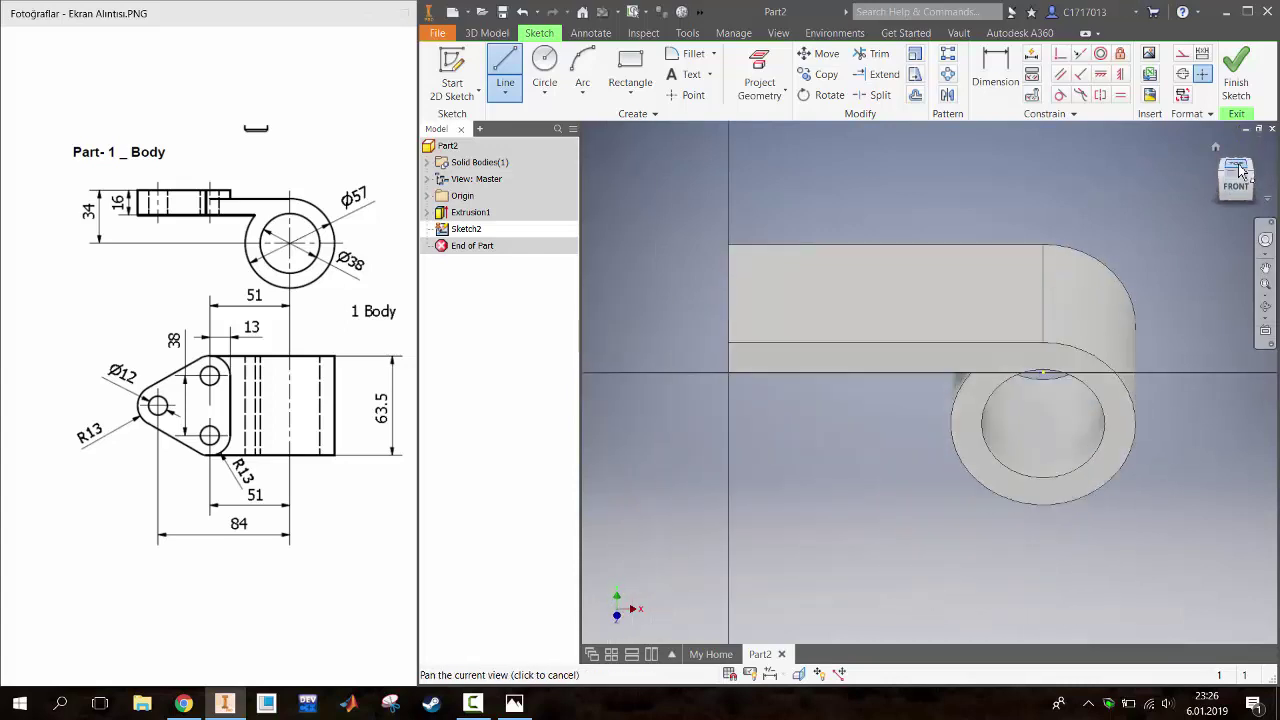
{"action": "key", "text": "Escape"}
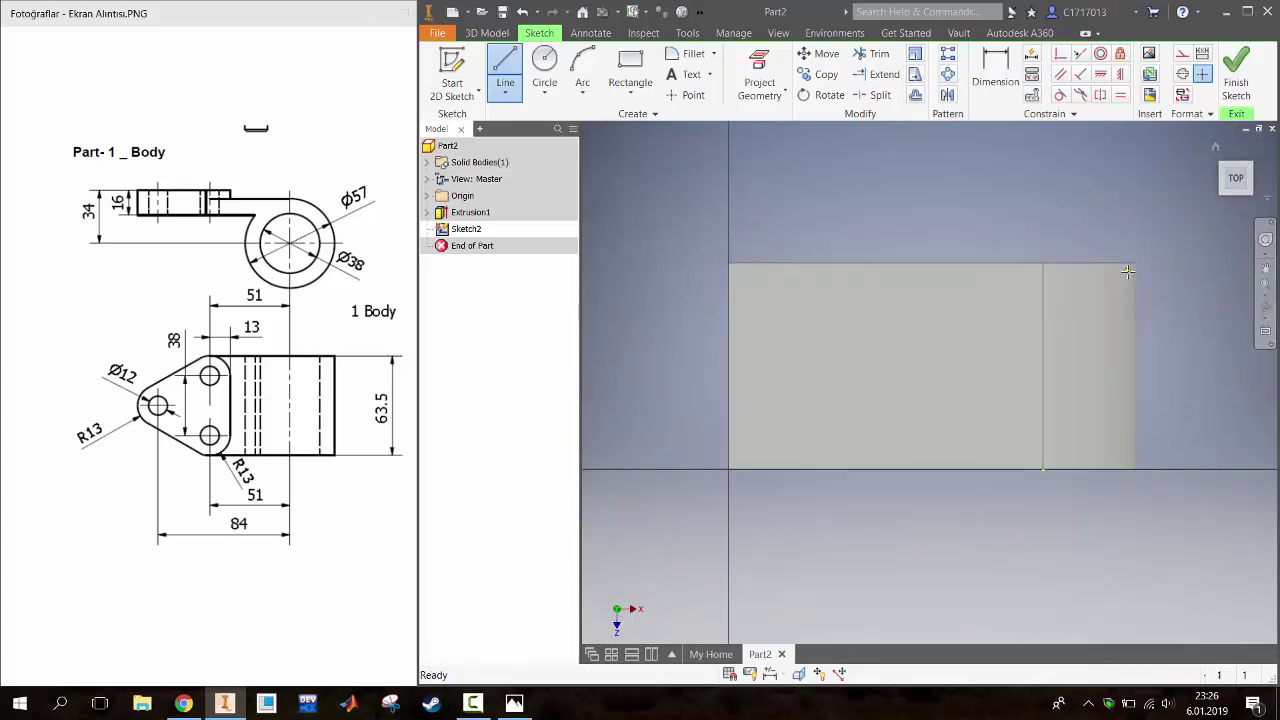
{"action": "key", "text": "F7"}
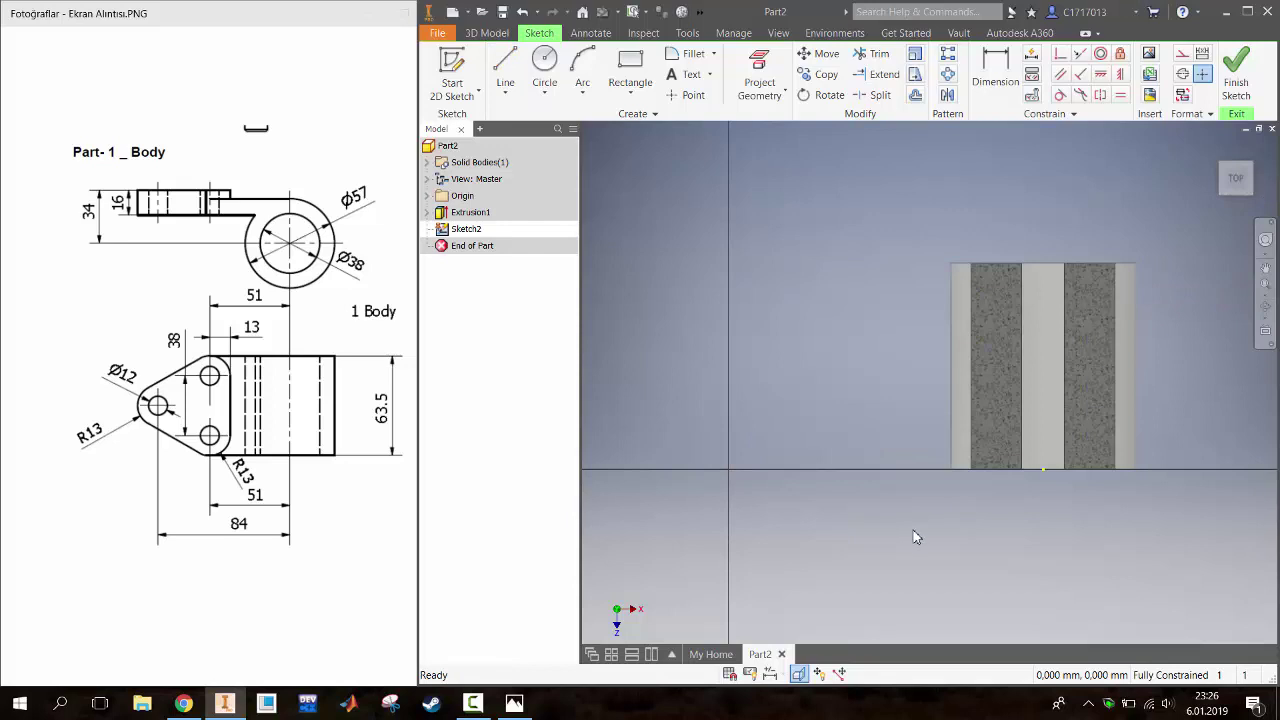
Draw a vertical construction line up from the ring's centre
{"action": "key", "text": "l"}
{"action": "left_click", "coordinate": [1043, 469]}
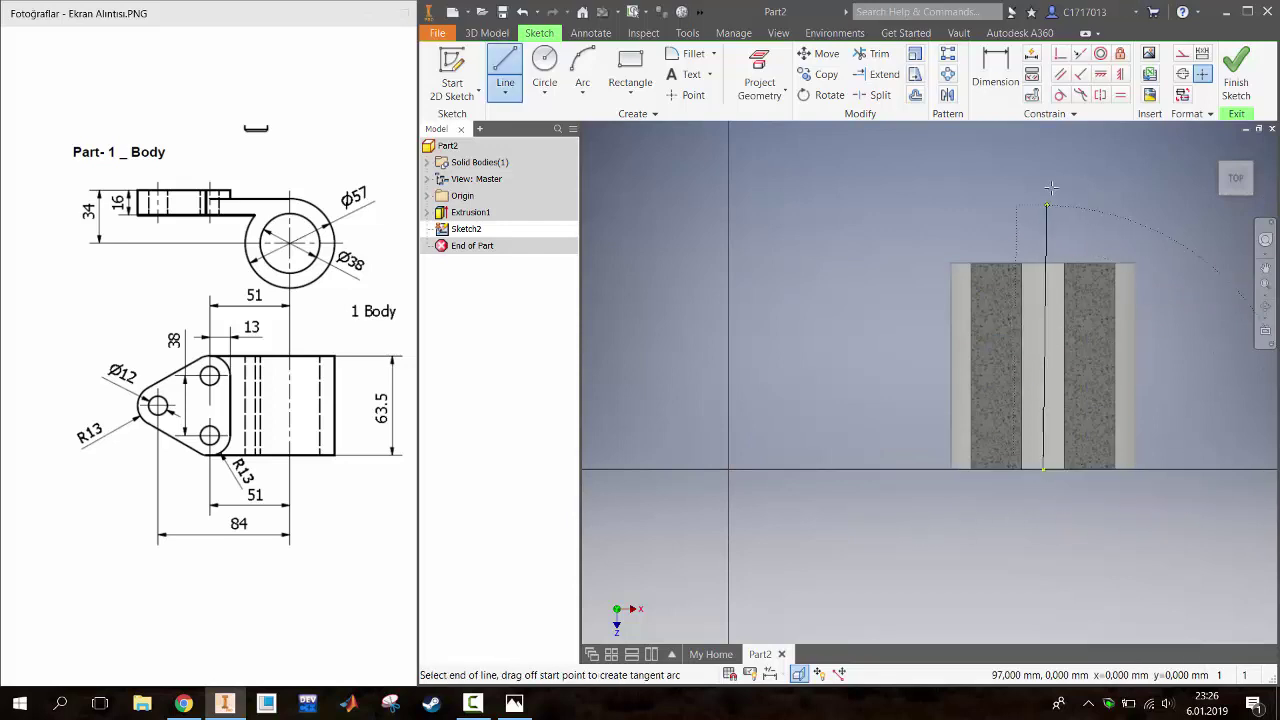
{"action": "left_click", "coordinate": [1043, 165]}
{"action": "key", "text": "Escape"}
{"action": "right_click", "coordinate": [1043, 199]}
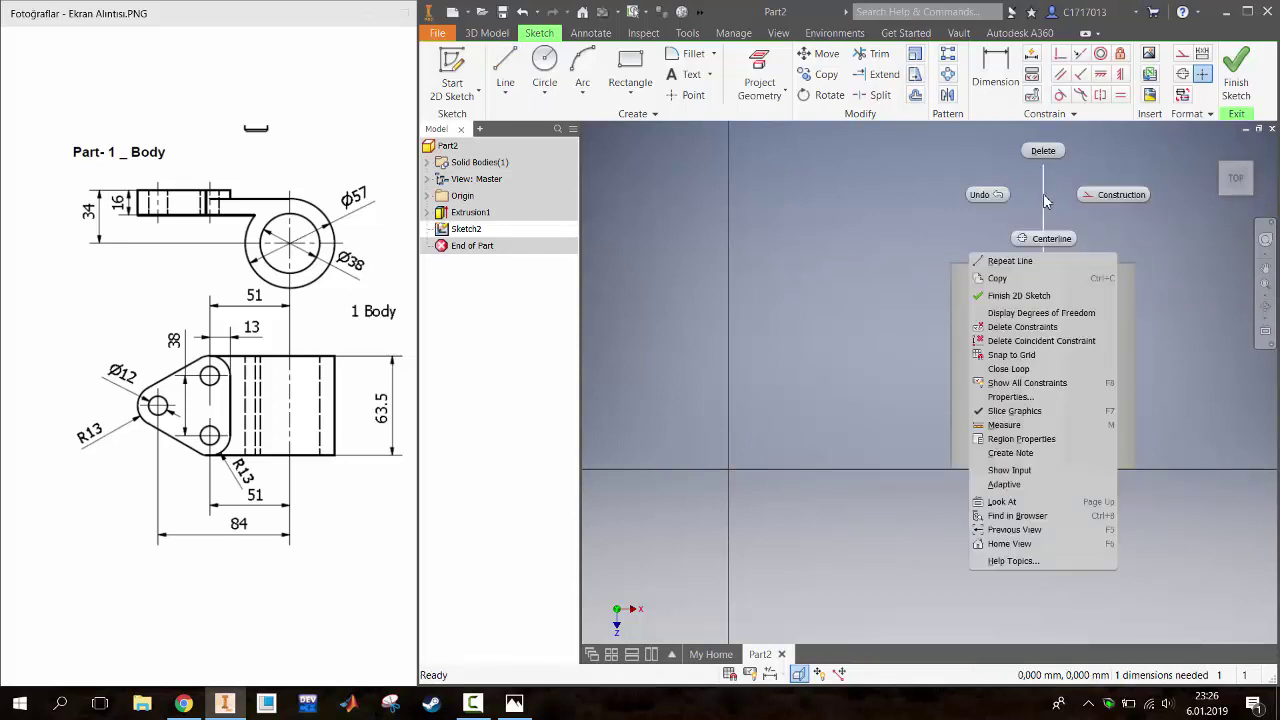
{"action": "left_click", "coordinate": [1100, 194]}
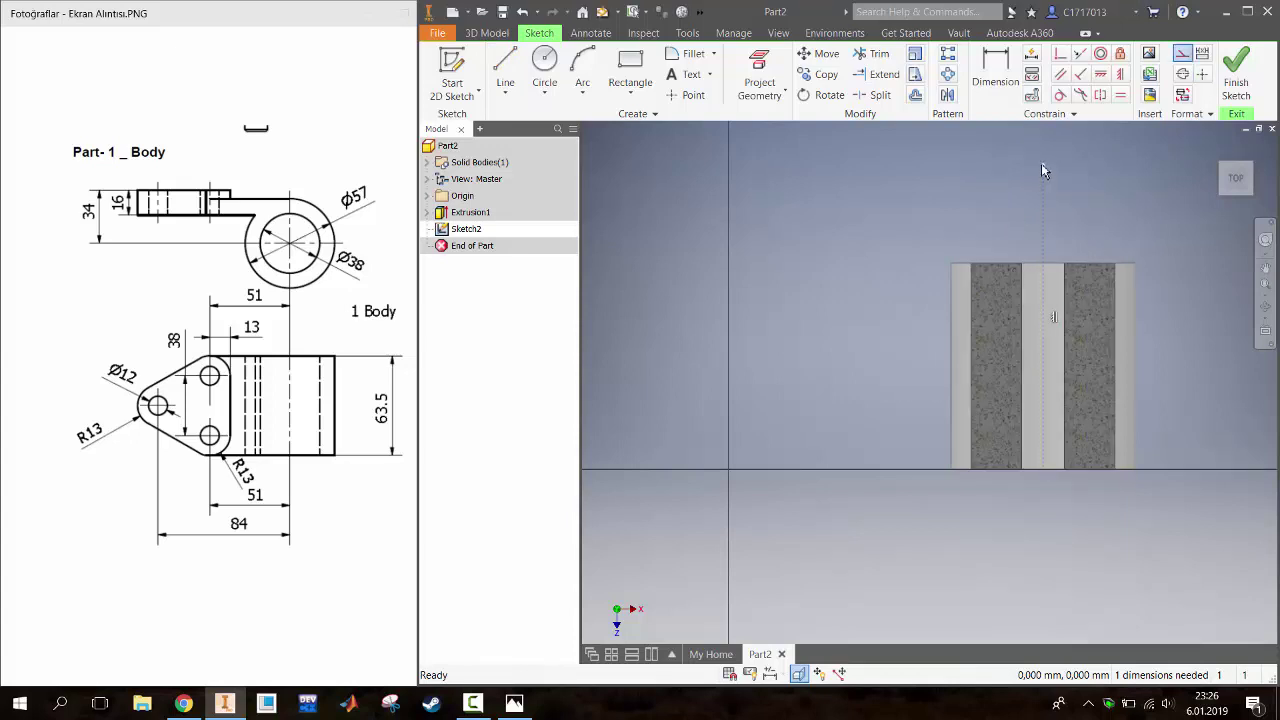
Project the top edge and make the centreline perpendicular to it
{"action": "key", "text": "p"}
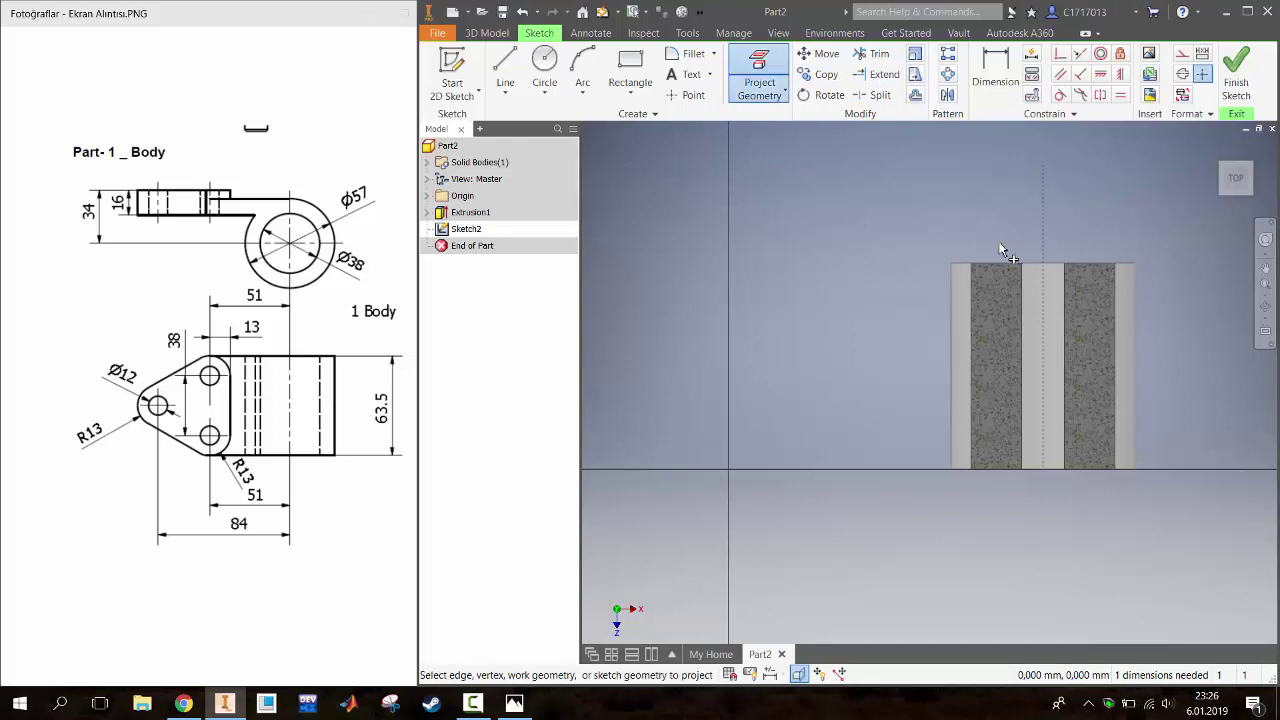
{"action": "left_click", "coordinate": [1060, 54]}
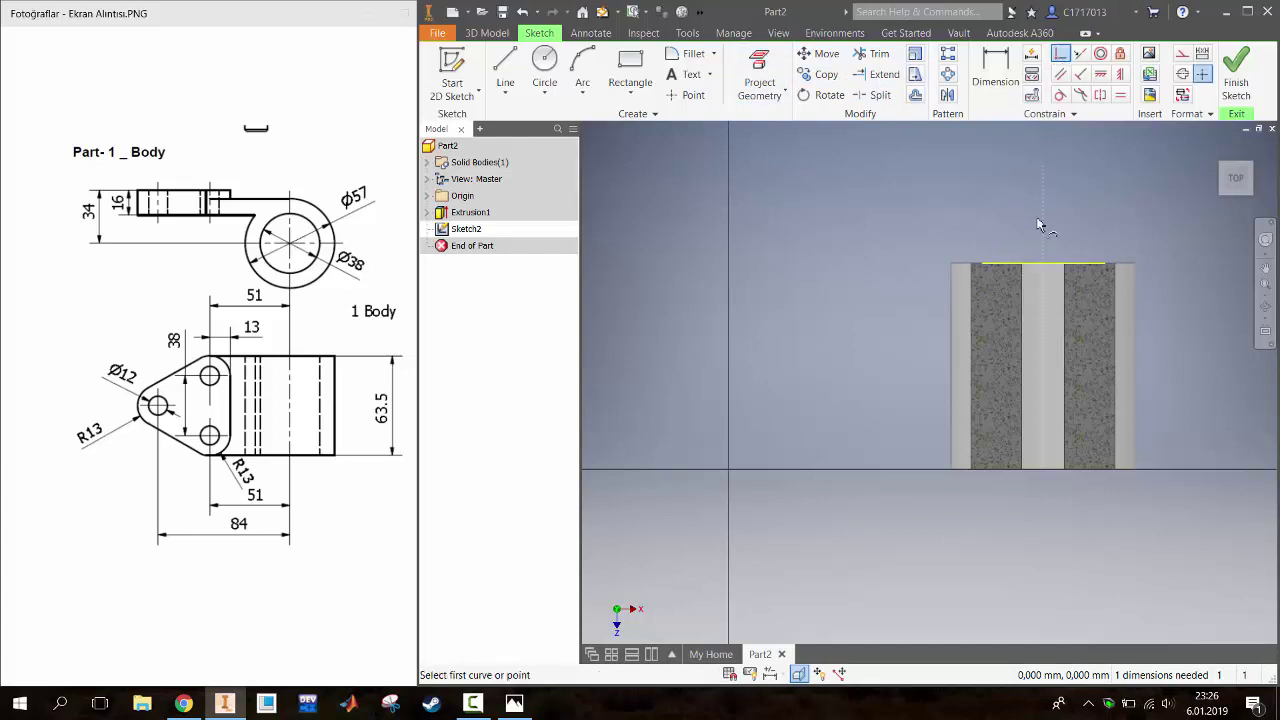
{"action": "left_click", "coordinate": [1043, 166]}
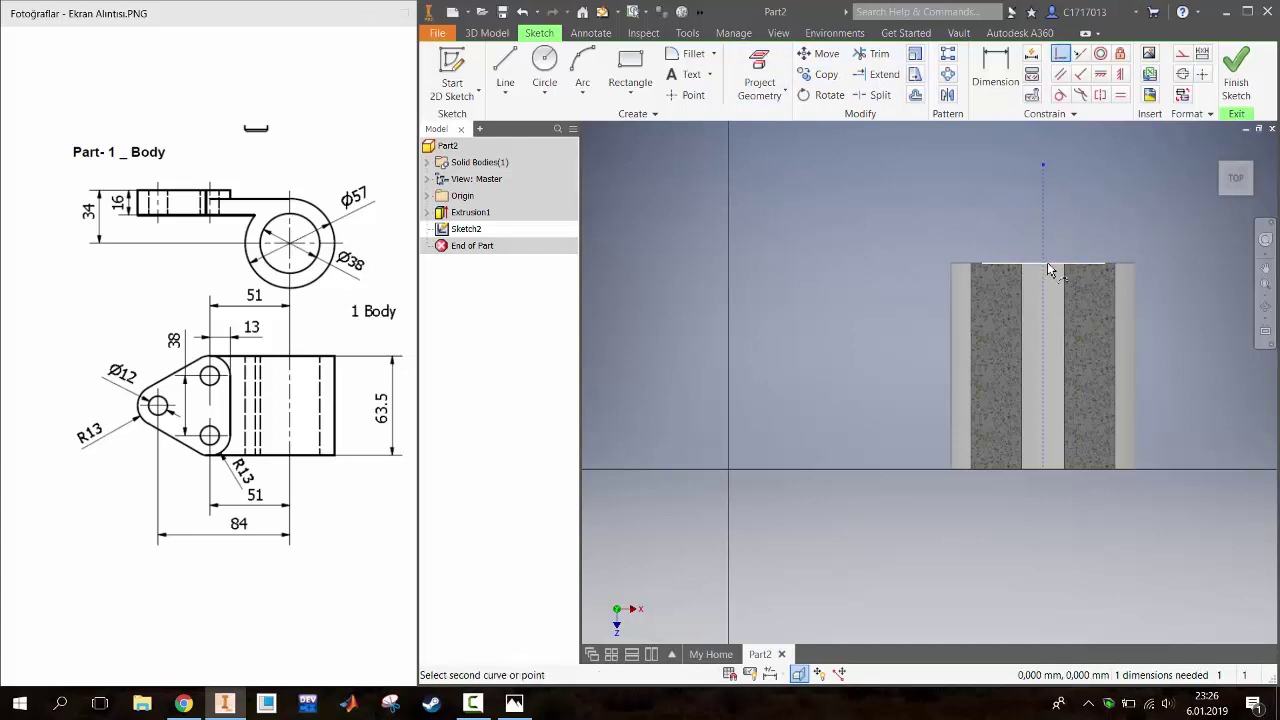
{"action": "left_click", "coordinate": [1050, 266]}
{"action": "key", "text": "Escape"}
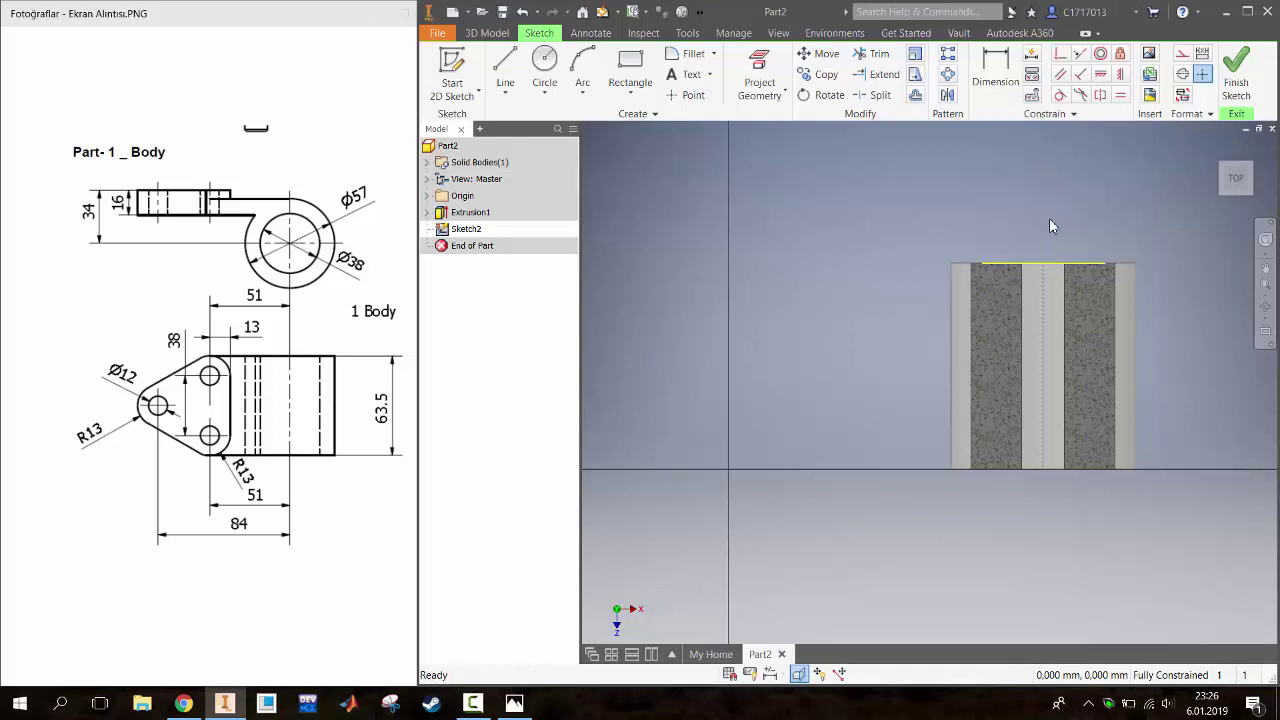
Draw a horizontal construction line running left from the vertical centreline
{"action": "left_click", "coordinate": [505, 68]}
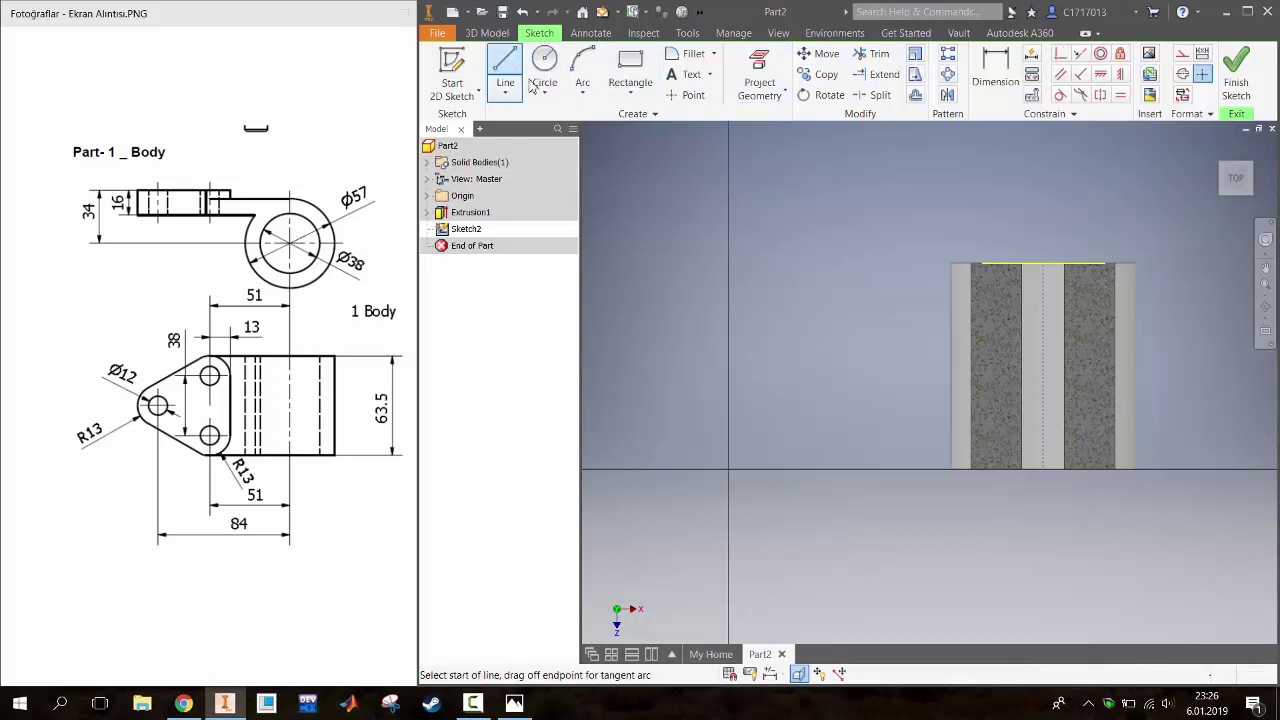
{"action": "left_click", "coordinate": [1043, 367]}
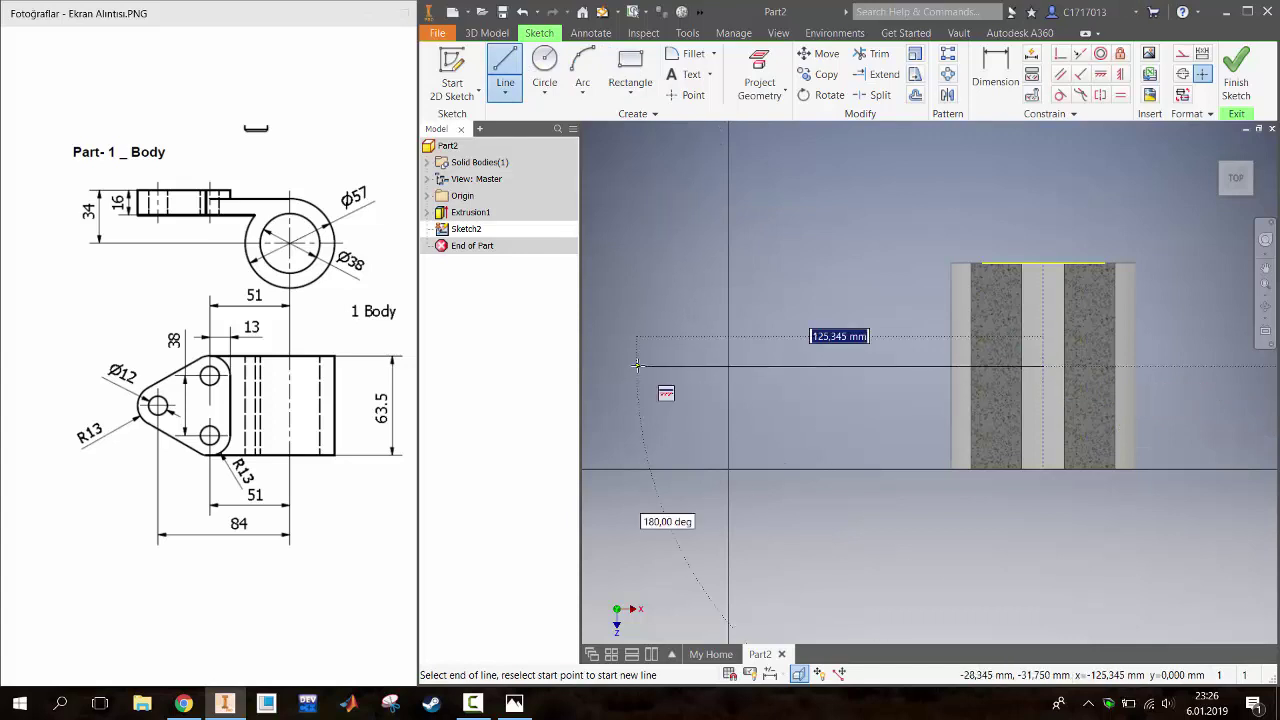
{"action": "left_click", "coordinate": [637, 366]}
{"action": "key", "text": "Escape"}
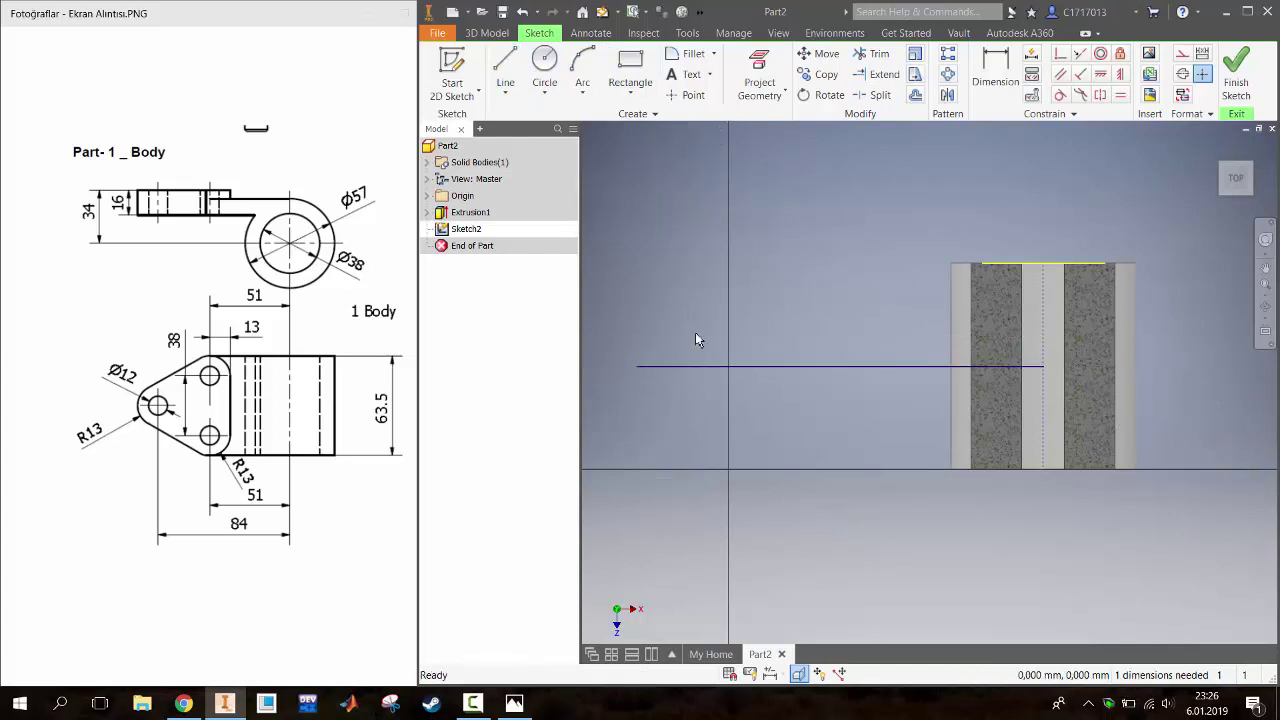
{"action": "right_click", "coordinate": [900, 367]}
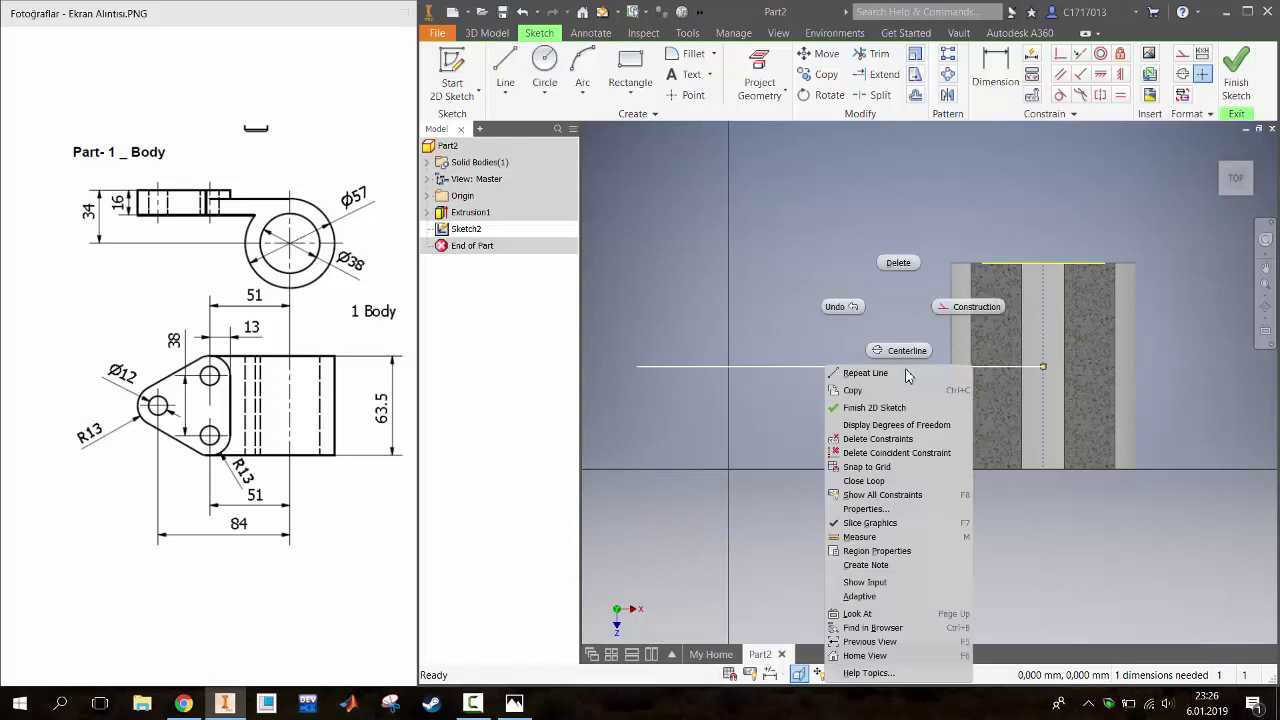
{"action": "left_click", "coordinate": [953, 310]}
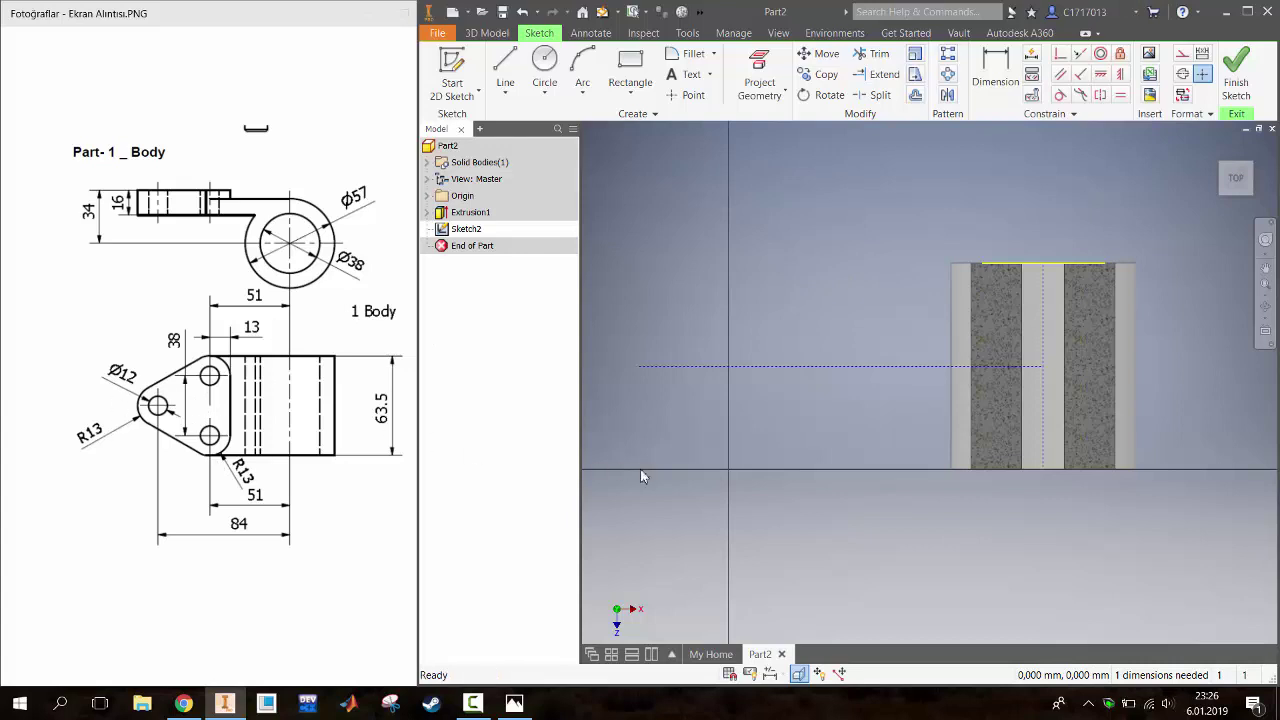
Draw two circles, one below the line and one at its left end
{"action": "left_click", "coordinate": [544, 62]}
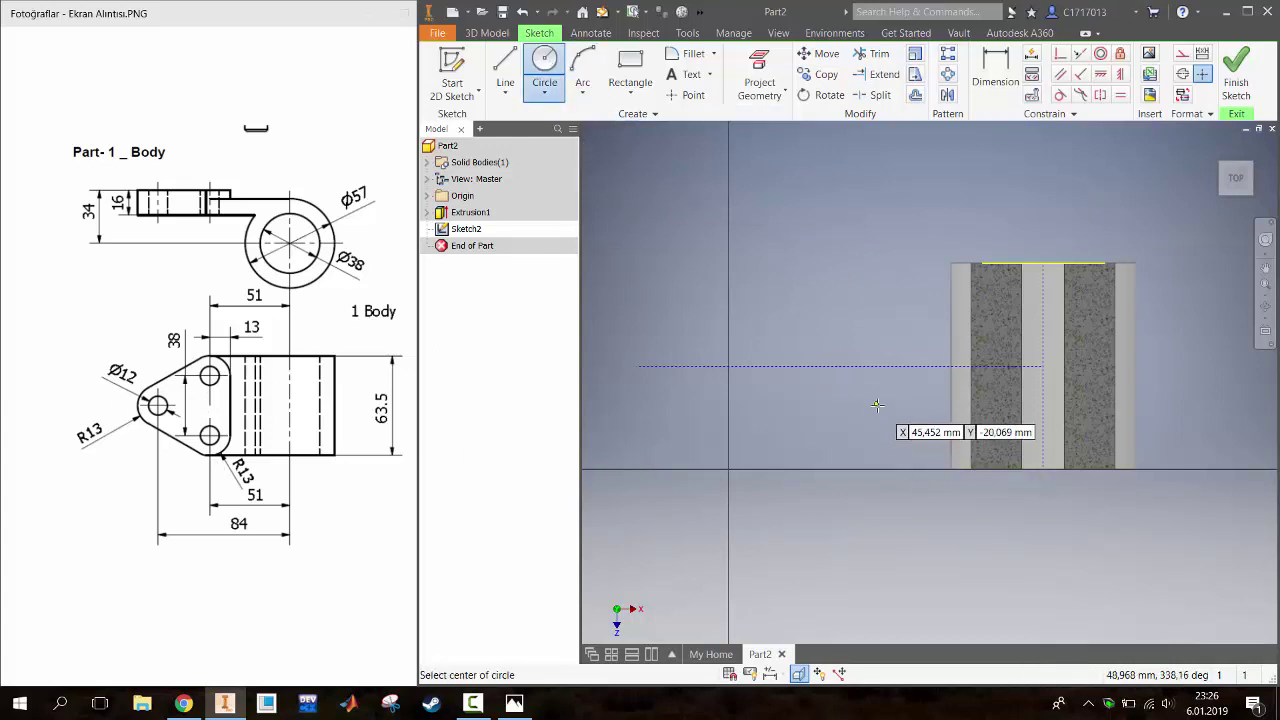
{"action": "left_click", "coordinate": [902, 411]}
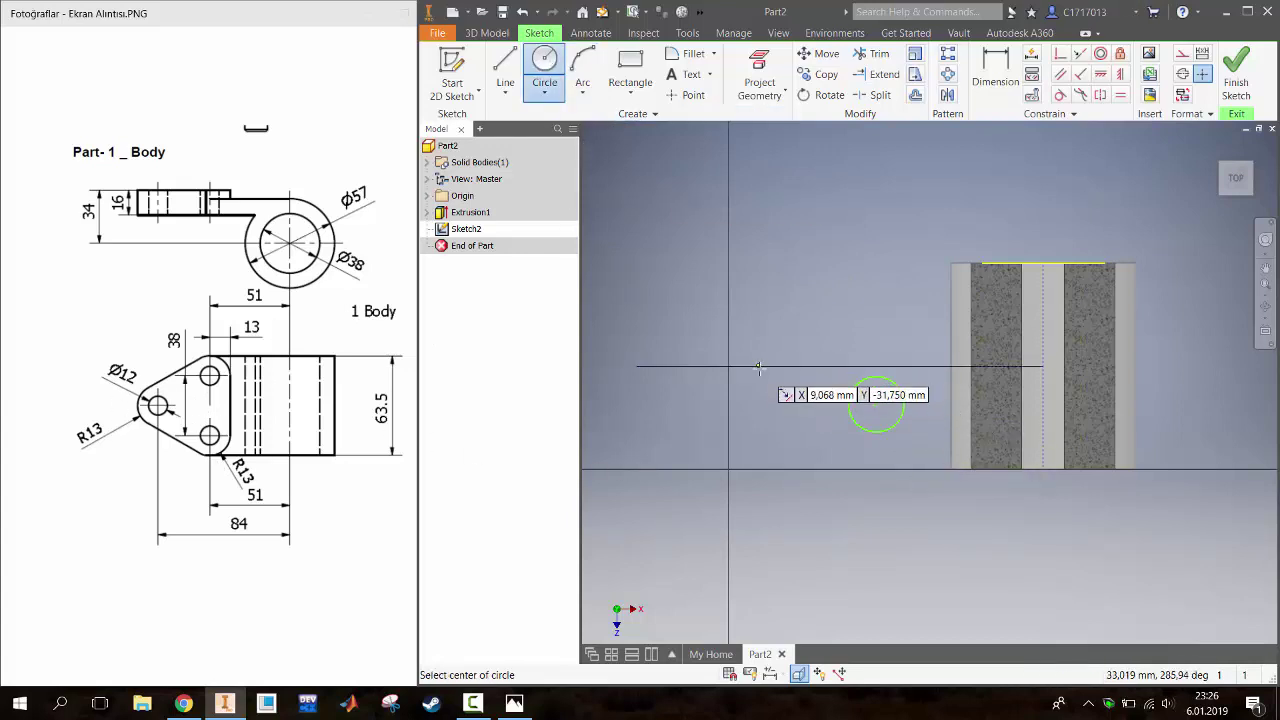
{"action": "left_click", "coordinate": [776, 384]}
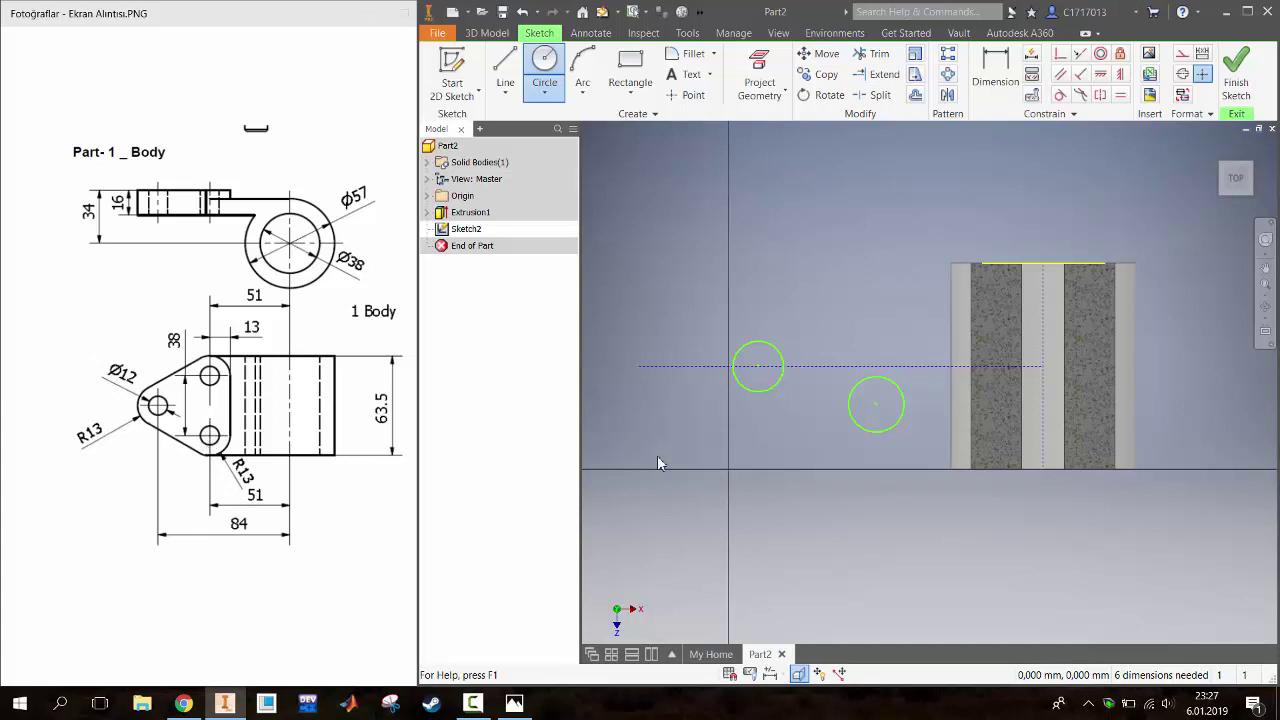
Dimension the left and lower hole circles to a 12 mm diameter
{"action": "key", "text": "d"}
{"action": "left_click", "coordinate": [780, 382]}
{"action": "left_click", "coordinate": [800, 417]}
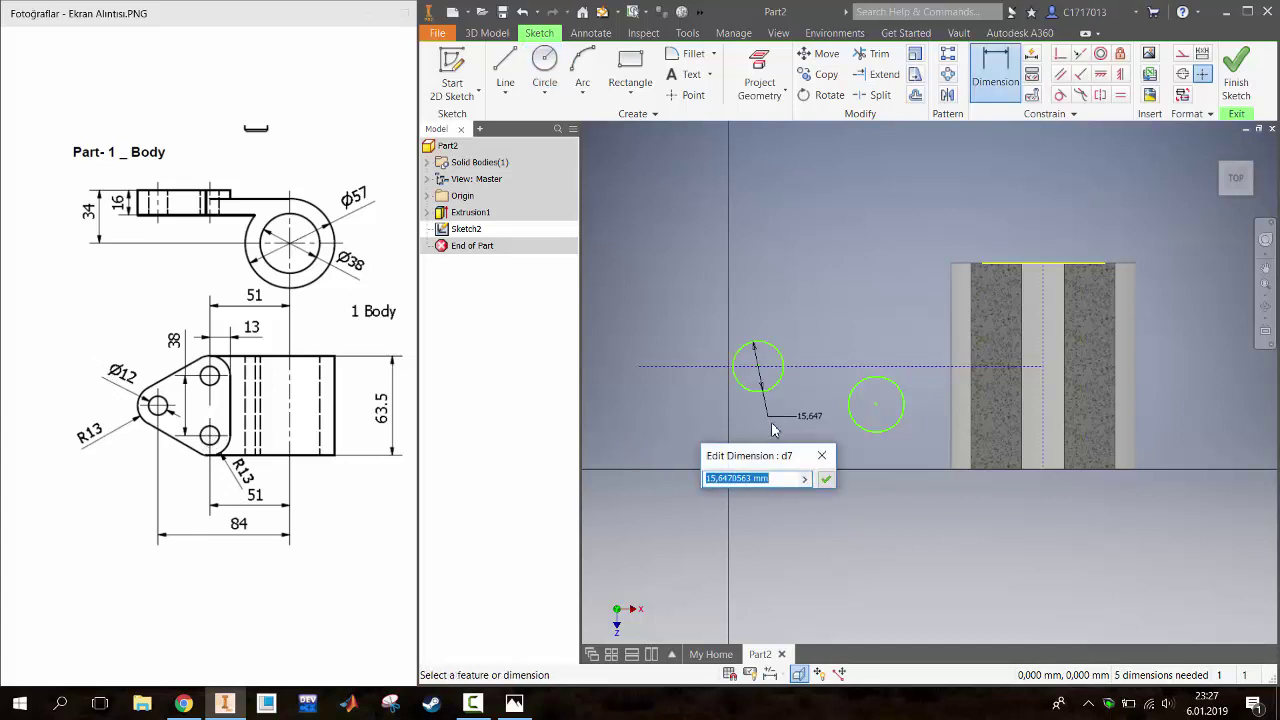
{"action": "type", "text": "12"}
{"action": "key", "text": "Return"}
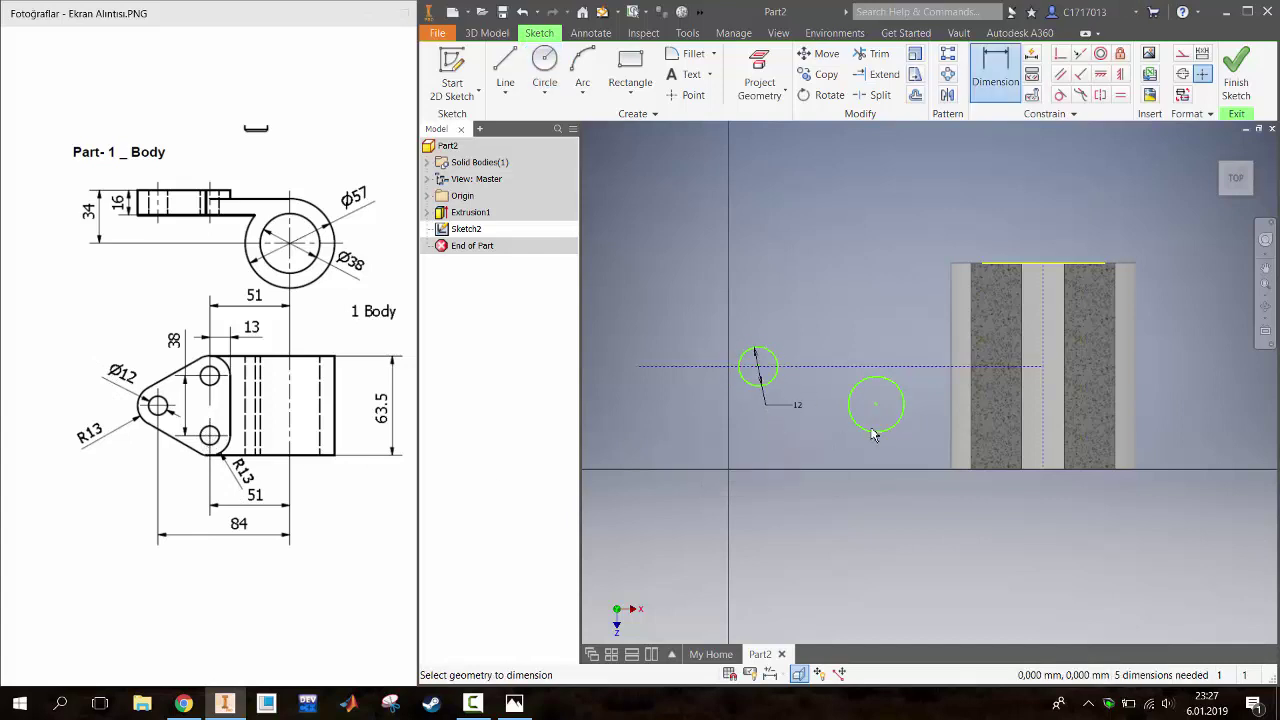
{"action": "left_click", "coordinate": [872, 438]}
{"action": "left_click", "coordinate": [873, 449]}
{"action": "type", "text": "12"}
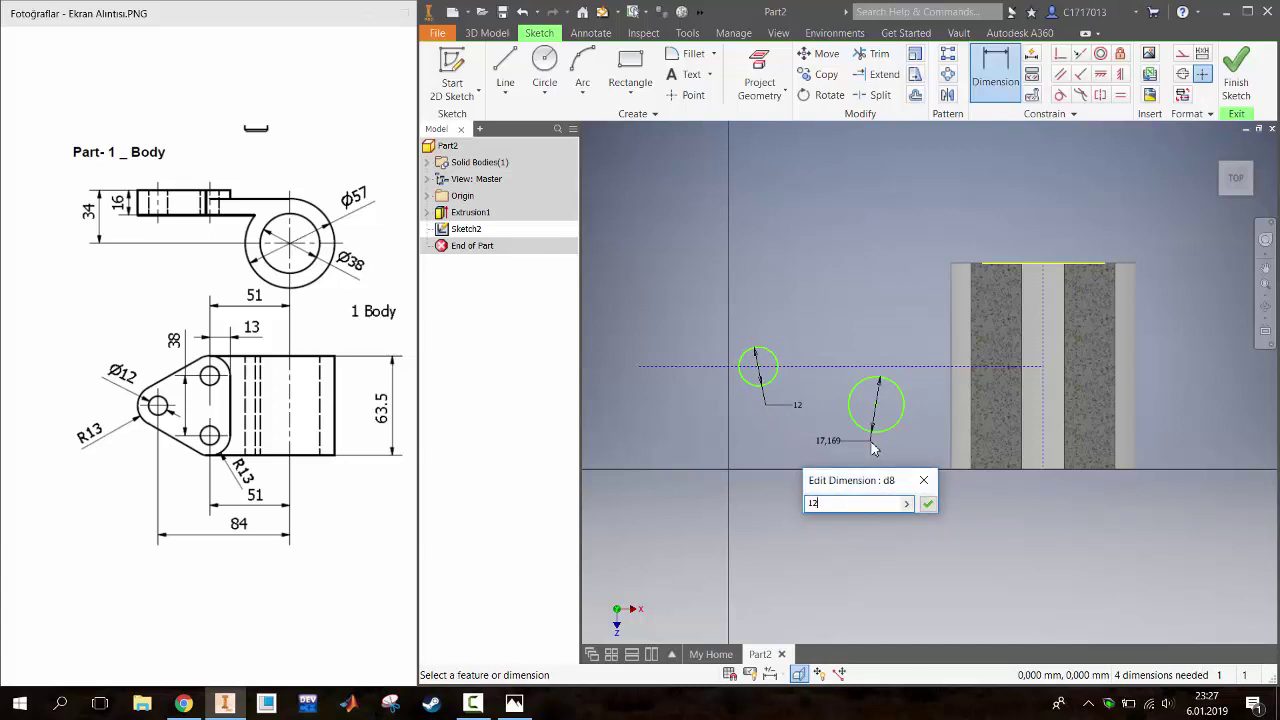
{"action": "key", "text": "Return"}
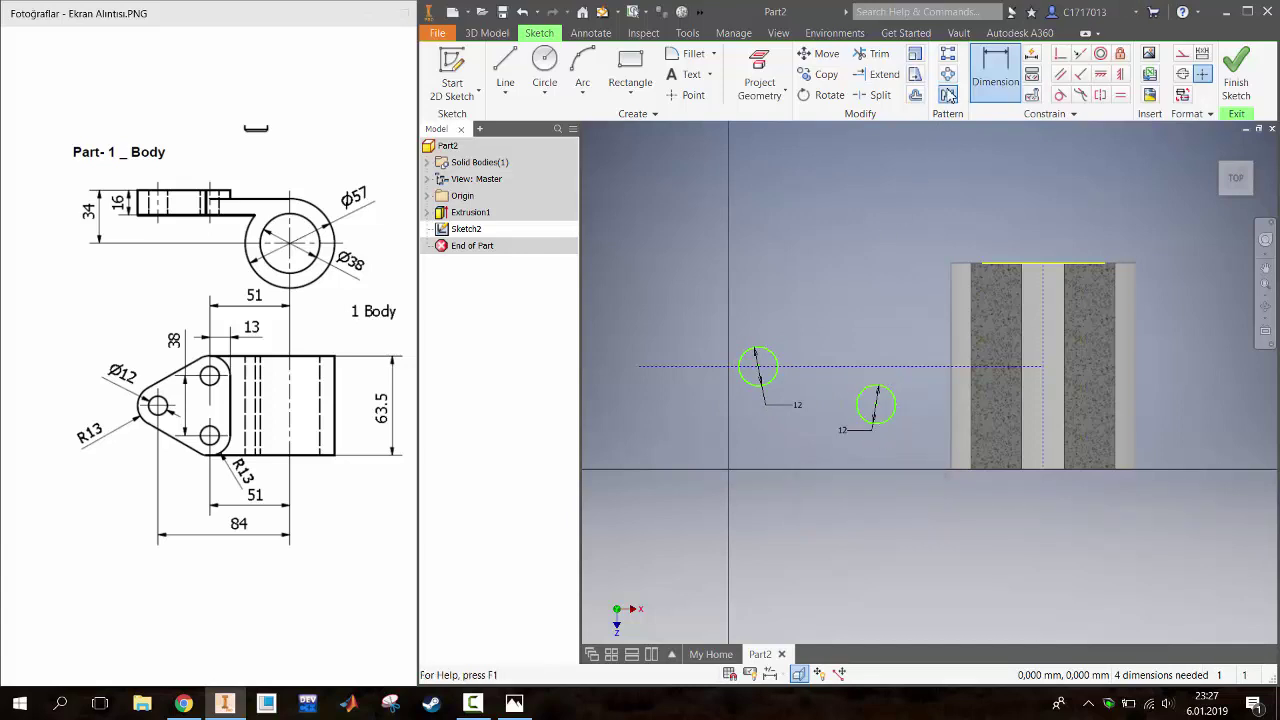
Mirror the lower hole circle above the horizontal construction line
{"action": "left_click", "coordinate": [947, 95]}
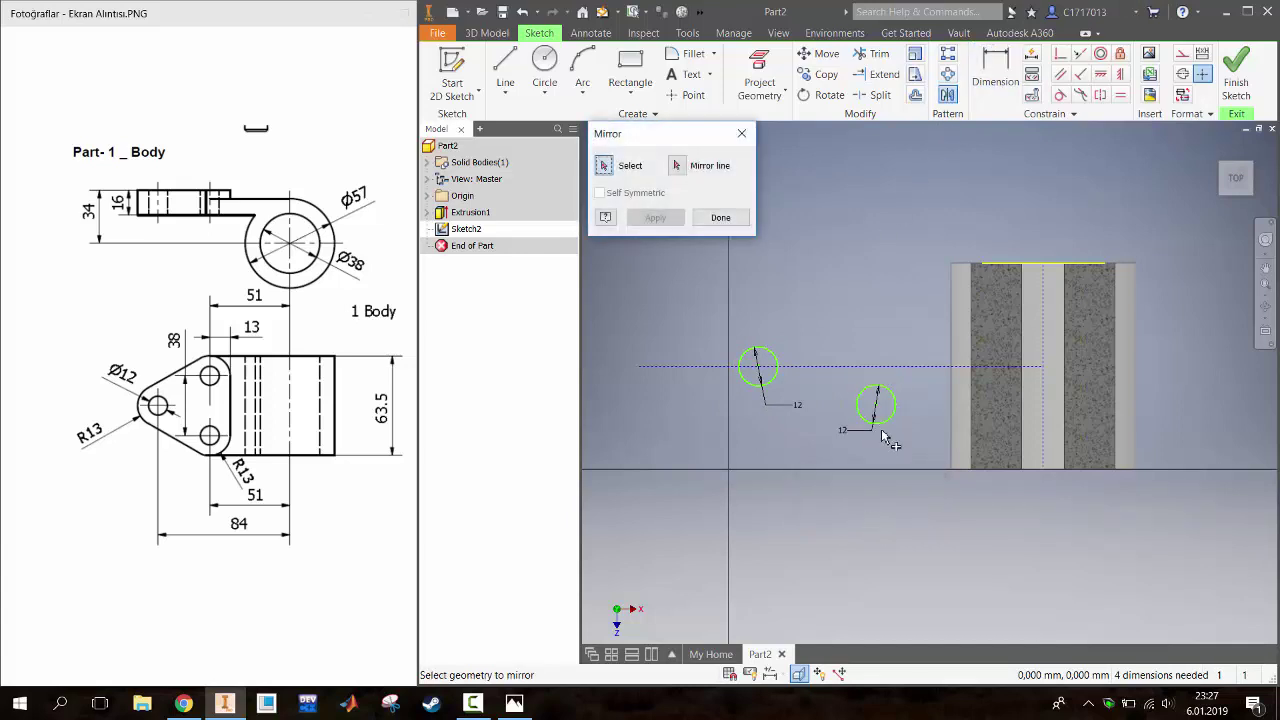
{"action": "left_click", "coordinate": [851, 362]}
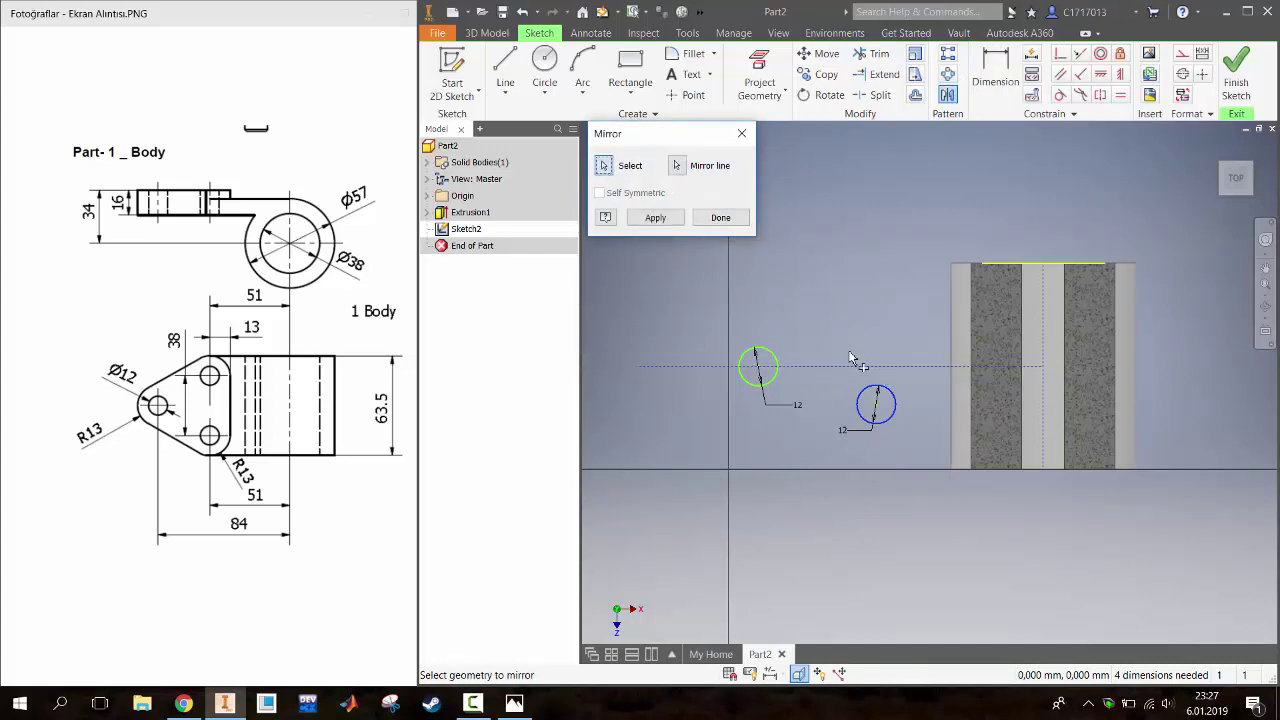
{"action": "left_click", "coordinate": [655, 217]}
{"action": "key", "text": "Escape"}
Space the two right holes 38 apart and place them 51 from the vertical centreline
{"action": "key", "text": "d"}
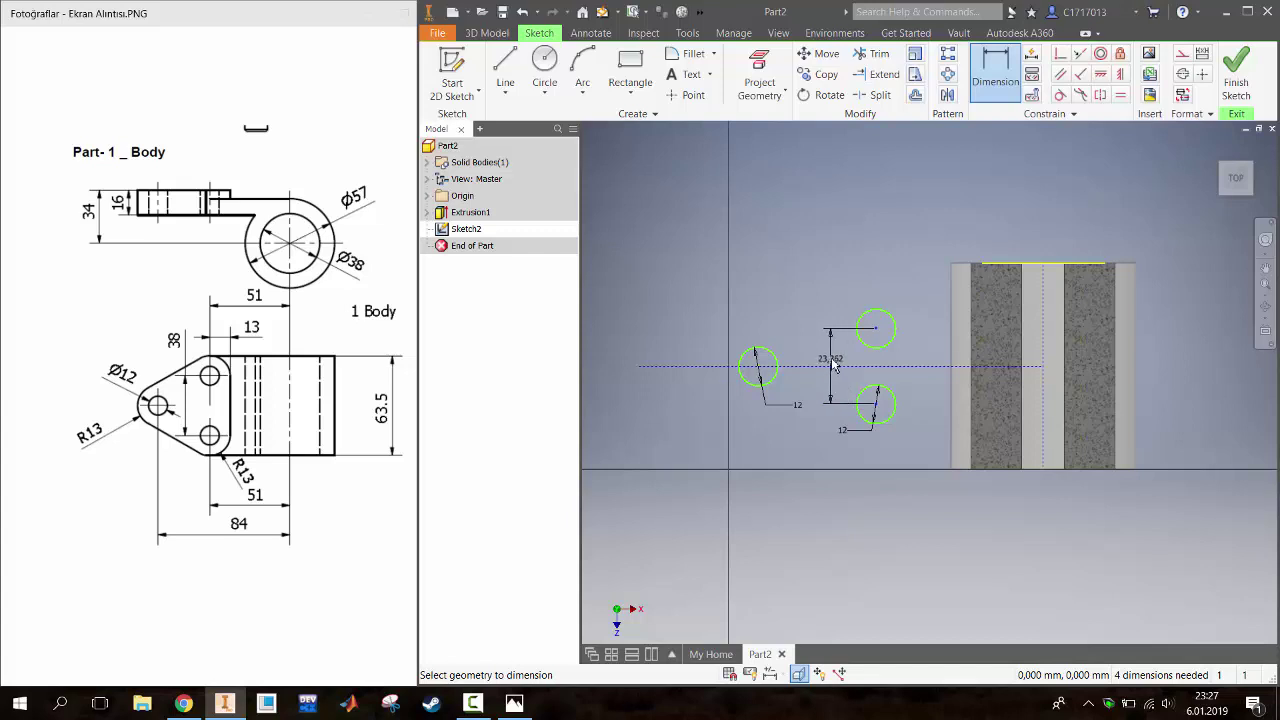
{"action": "left_click", "coordinate": [834, 366]}
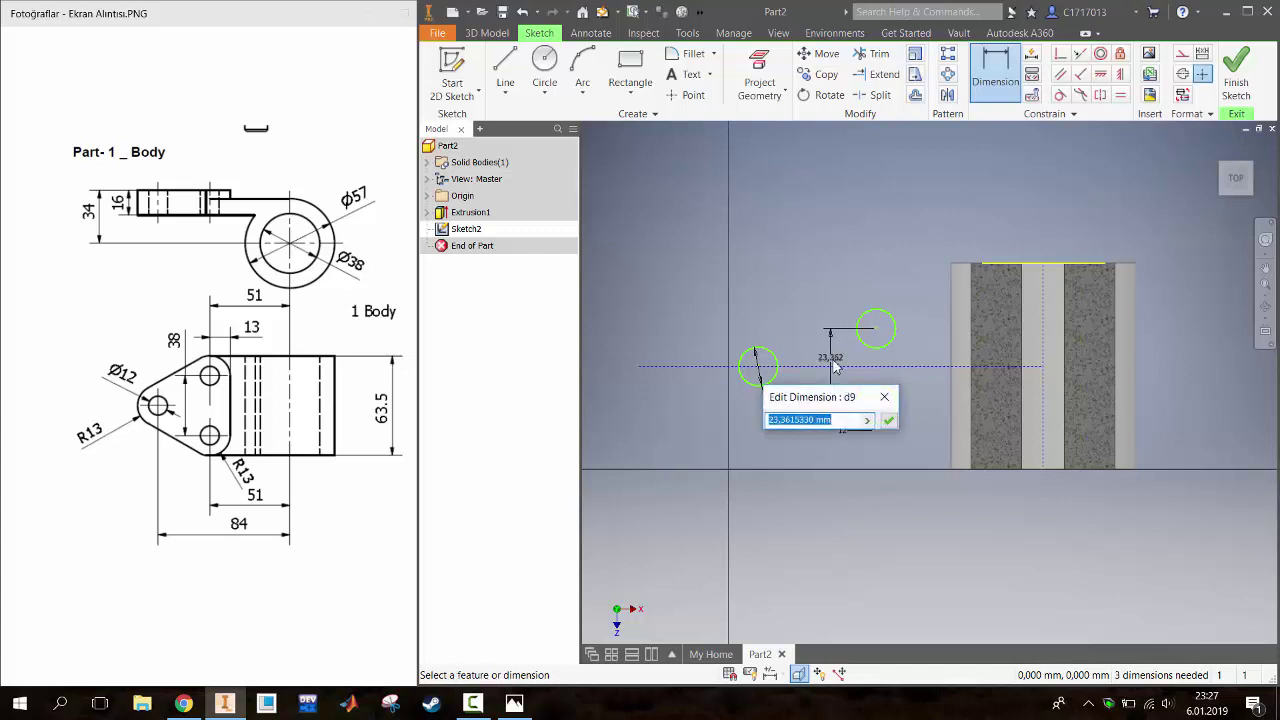
{"action": "type", "text": "38"}
{"action": "key", "text": "Return"}
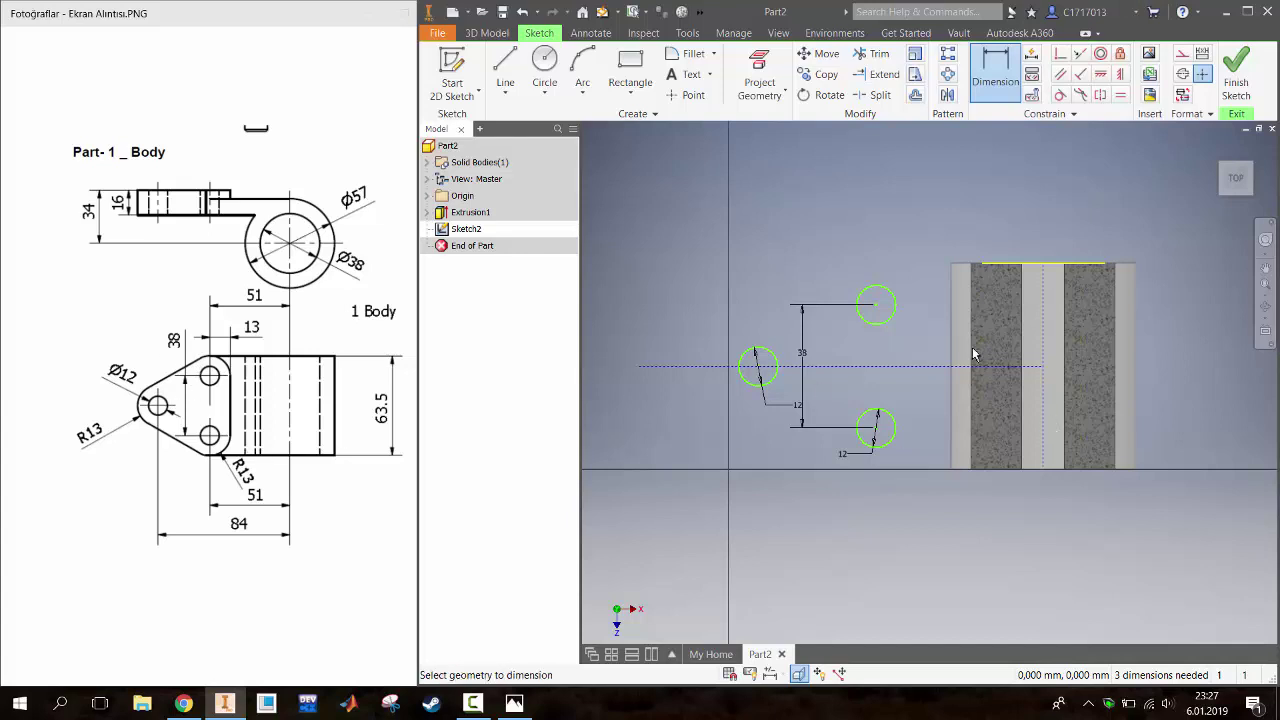
{"action": "left_click", "coordinate": [1045, 304]}
{"action": "left_click", "coordinate": [876, 304]}
{"action": "left_click", "coordinate": [950, 186]}
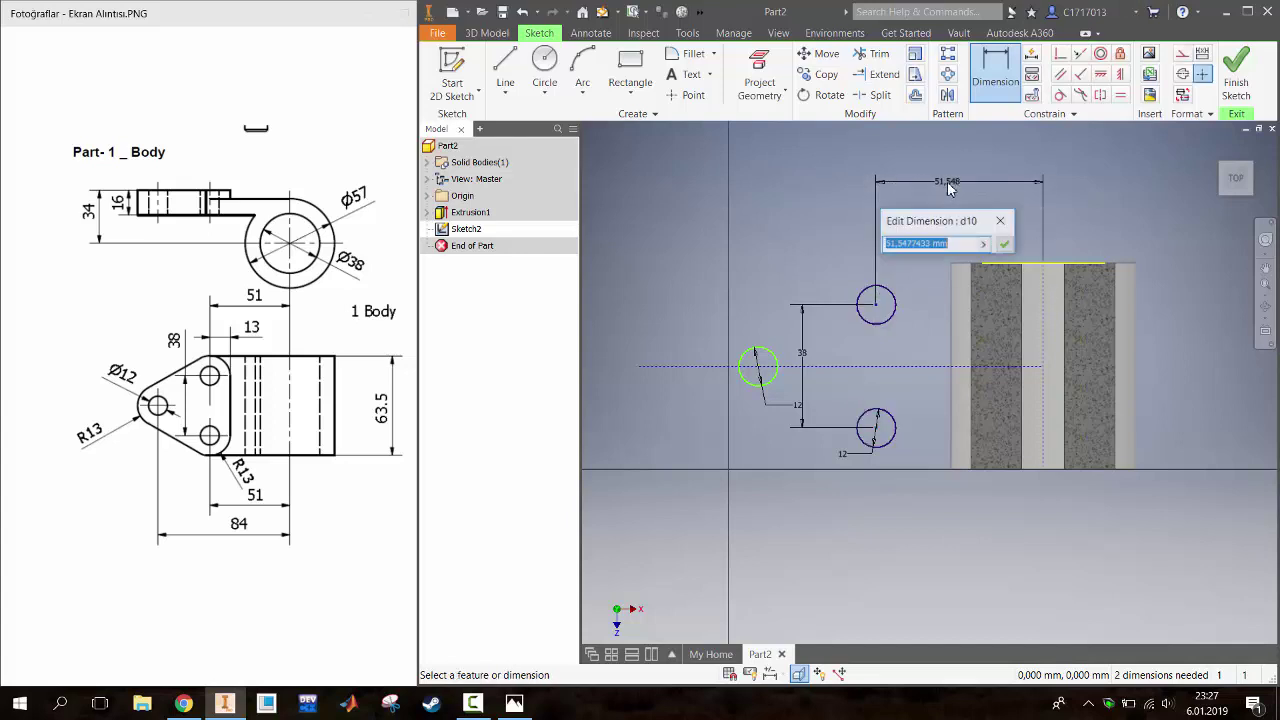
{"action": "type", "text": "51"}
{"action": "key", "text": "Return"}
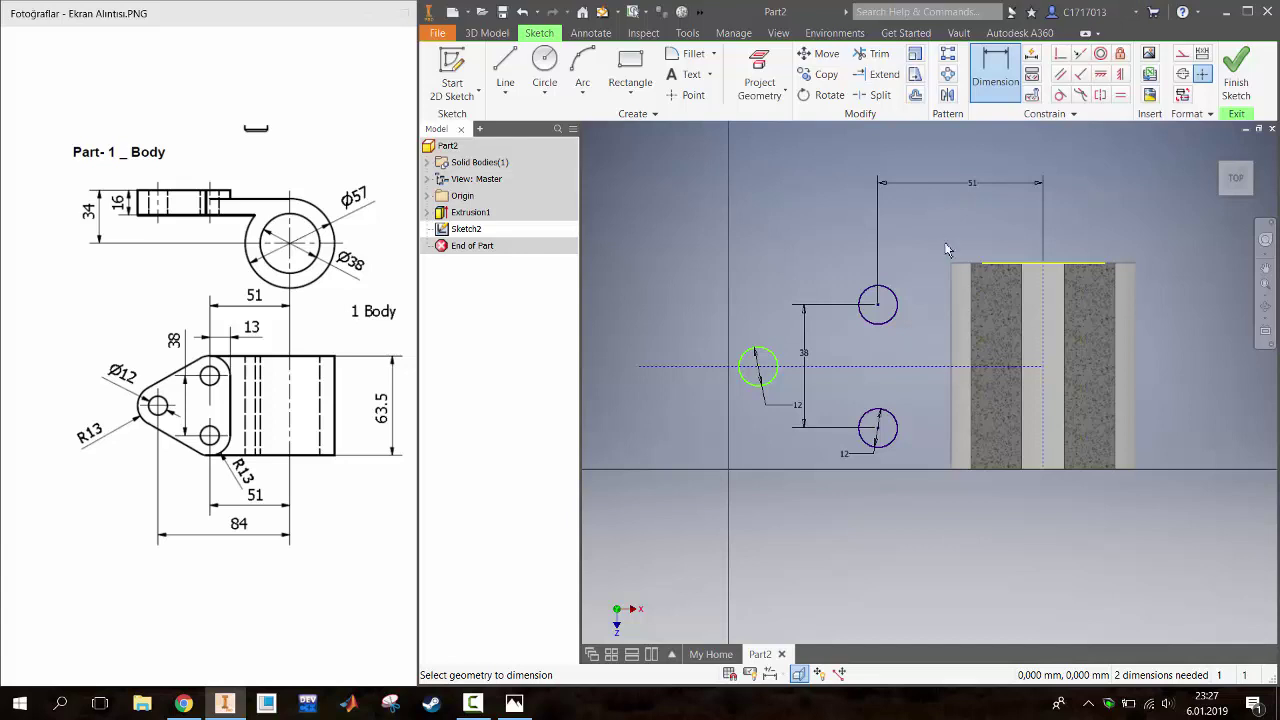
{"action": "key", "text": "Escape"}
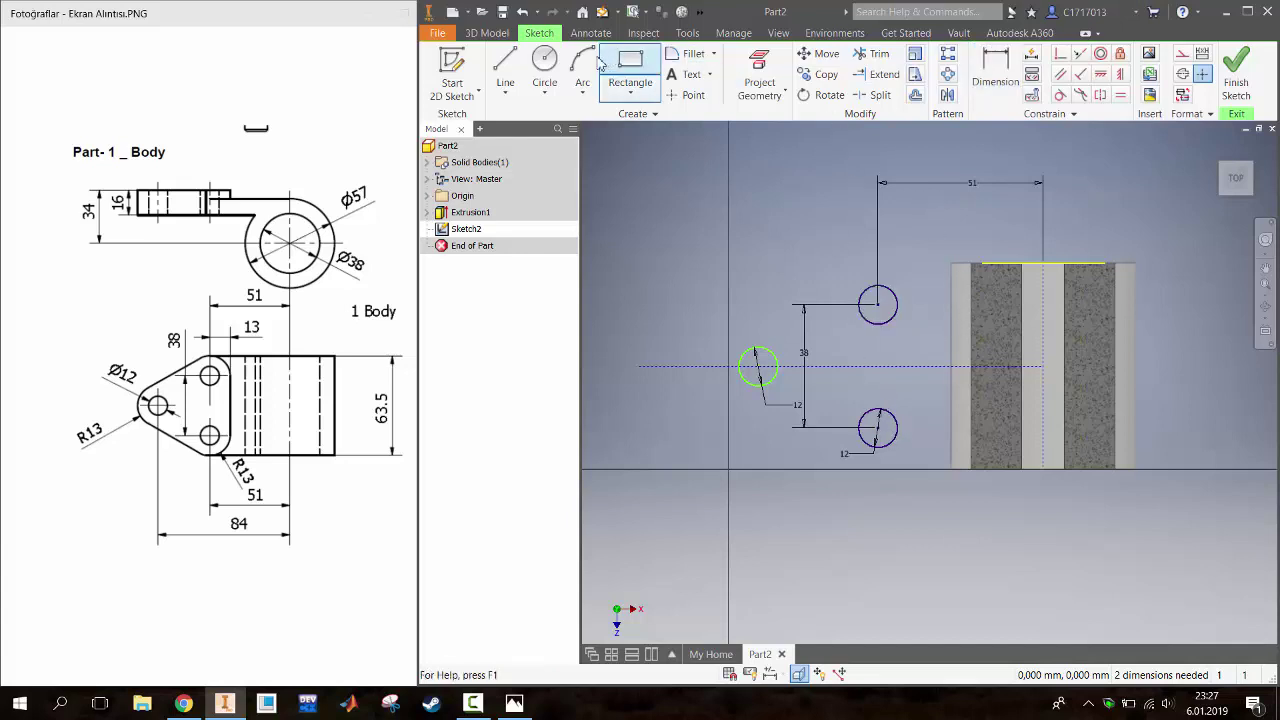
Draw a circle concentric with the lower hole and dimension it R13
{"action": "left_click", "coordinate": [544, 66]}
{"action": "left_click", "coordinate": [877, 429]}
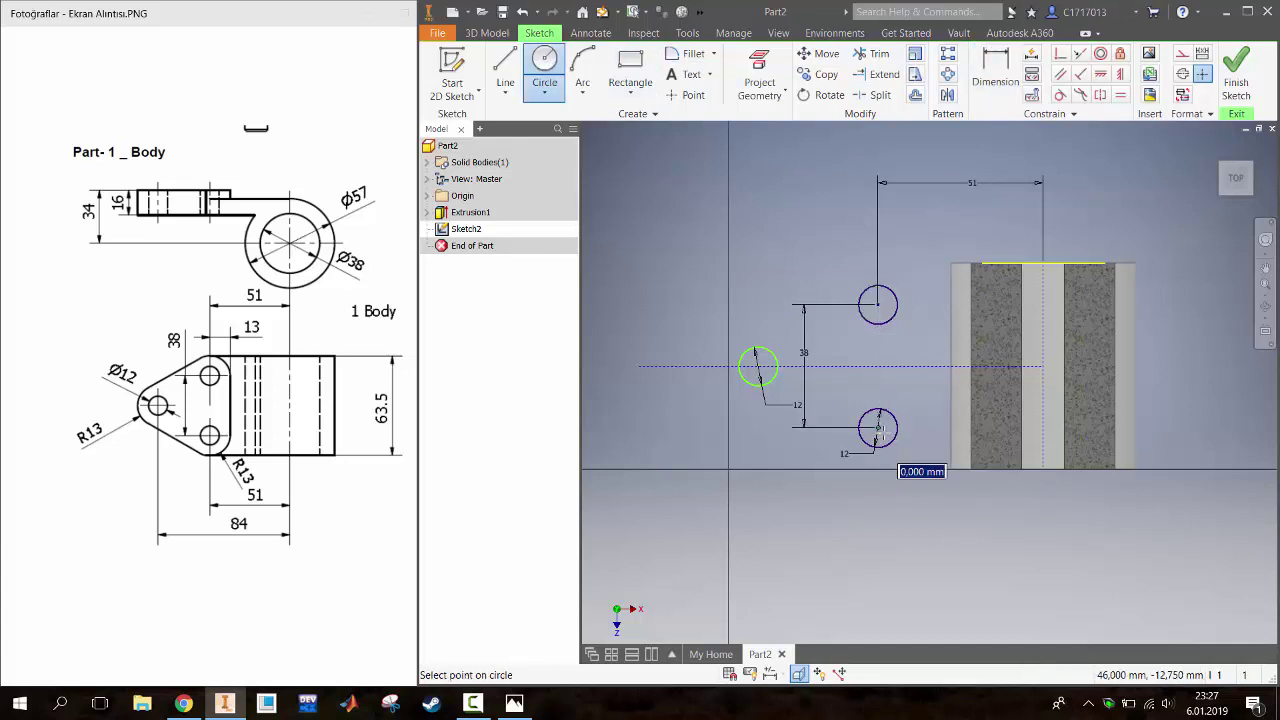
{"action": "left_click", "coordinate": [903, 455]}
{"action": "key", "text": "d"}
{"action": "left_click", "coordinate": [903, 455]}
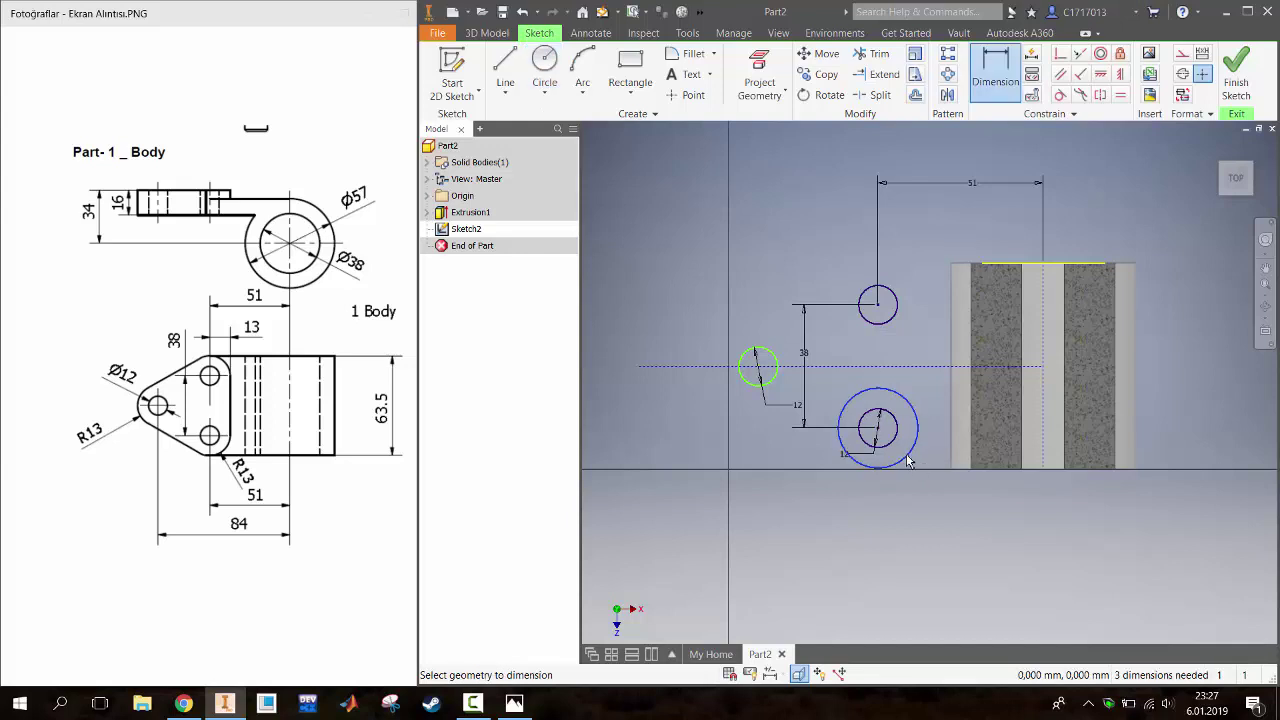
{"action": "right_click", "coordinate": [903, 455]}
{"action": "left_click", "coordinate": [928, 519]}
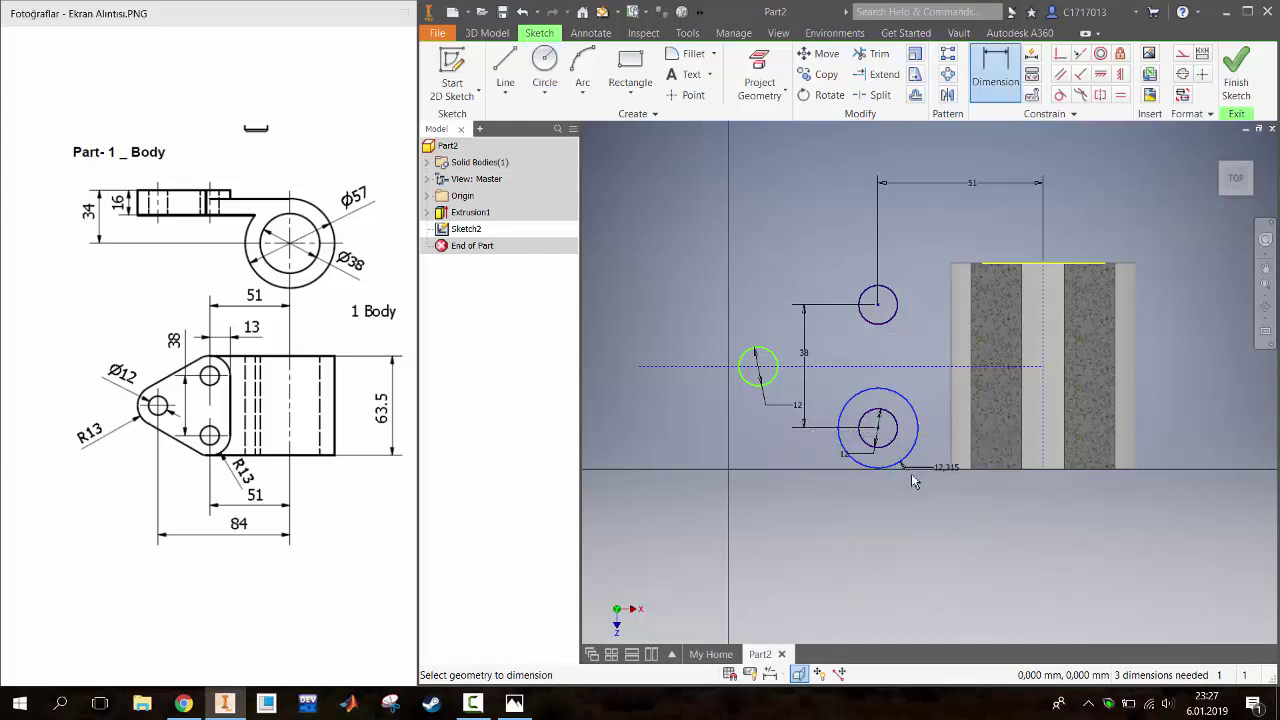
{"action": "left_click", "coordinate": [903, 502]}
{"action": "type", "text": "13"}
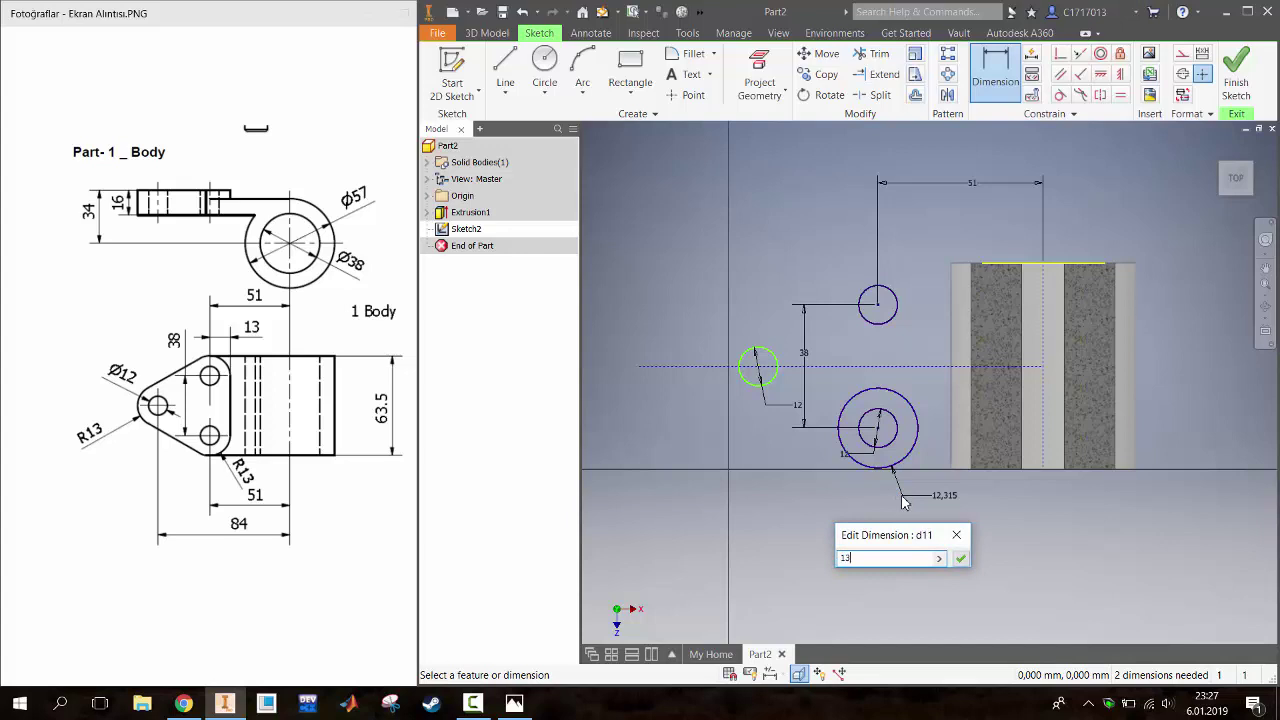
{"action": "key", "text": "Return"}
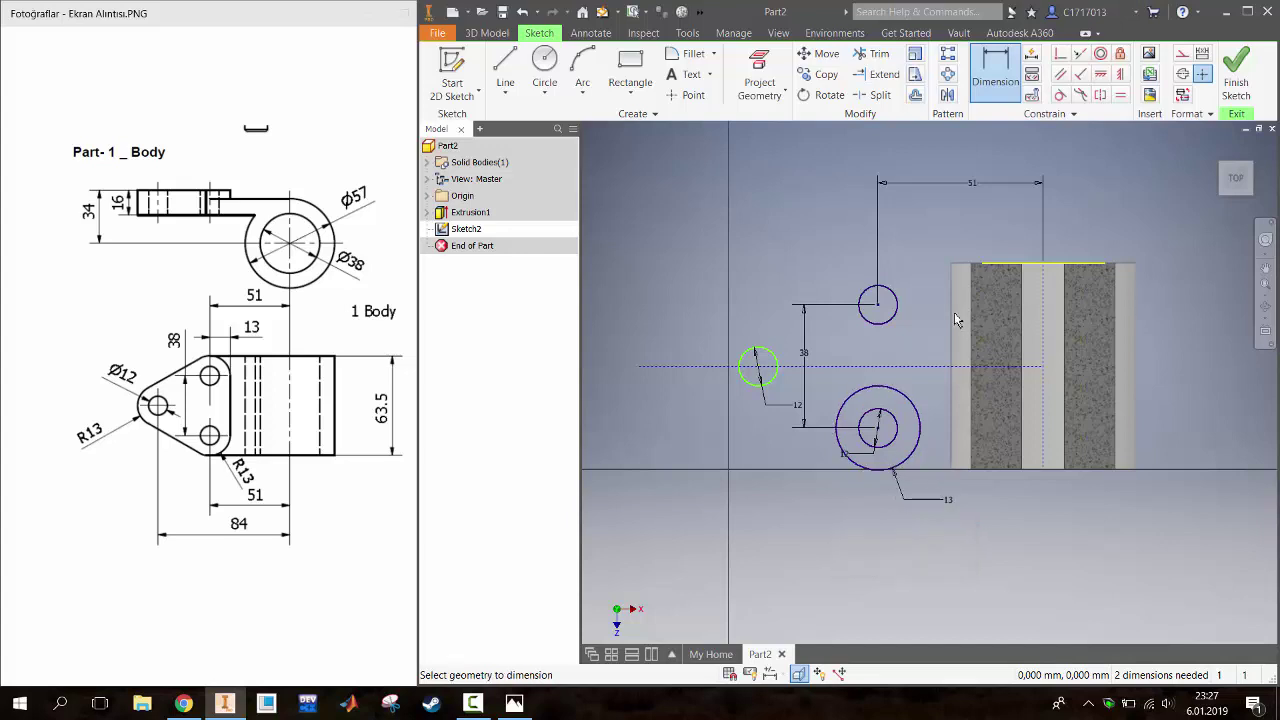
{"action": "key", "text": "Escape"}
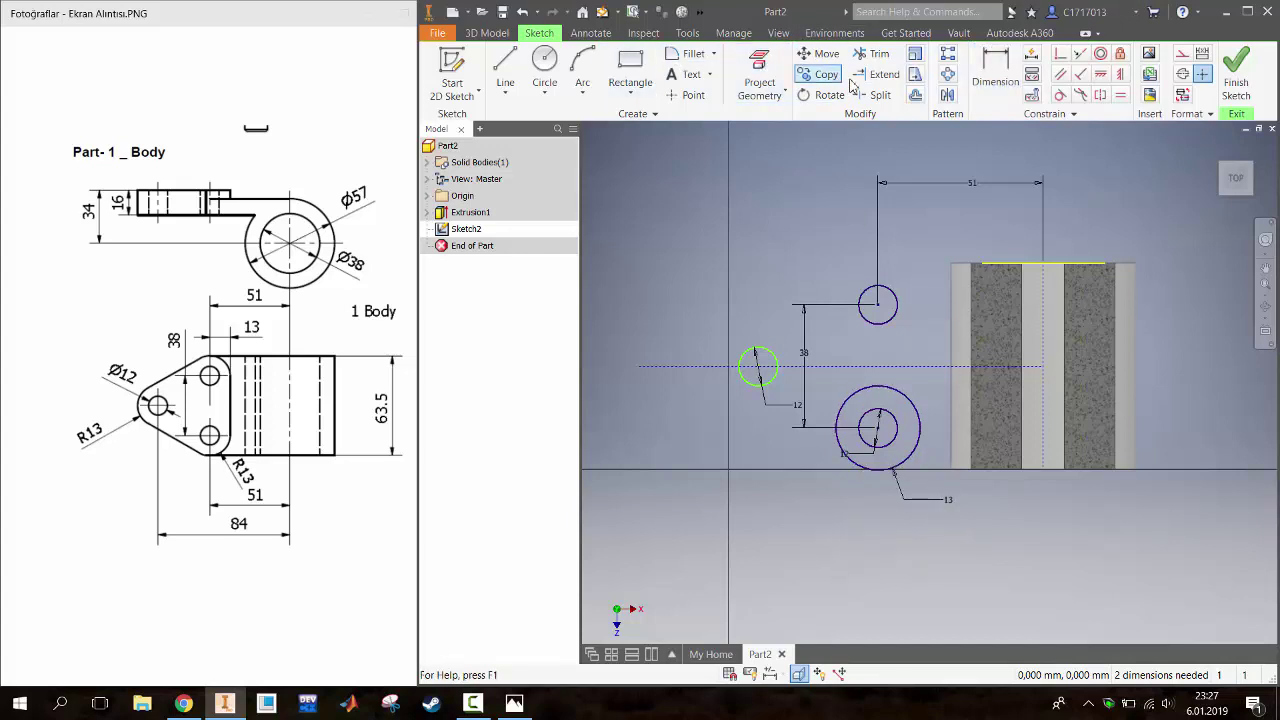
Mirror the R13 circle onto the upper hole
{"action": "left_click", "coordinate": [947, 95]}
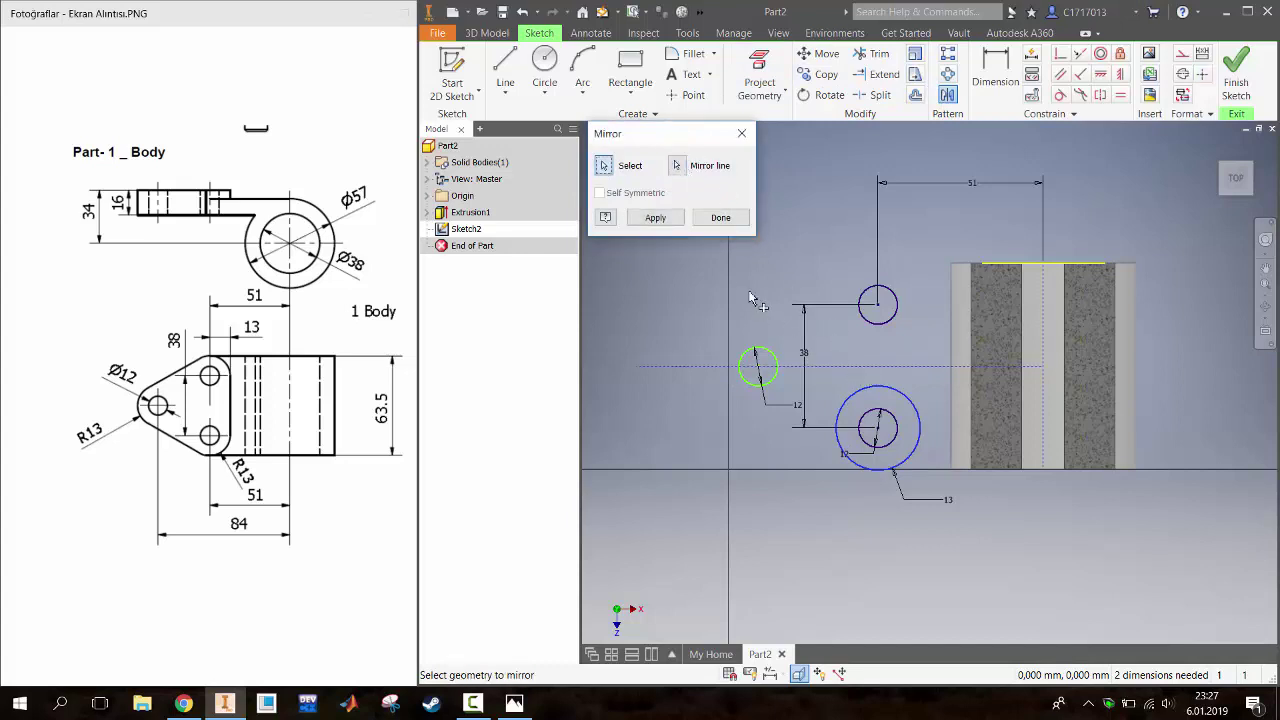
{"action": "left_click", "coordinate": [655, 217]}
{"action": "key", "text": "Escape"}
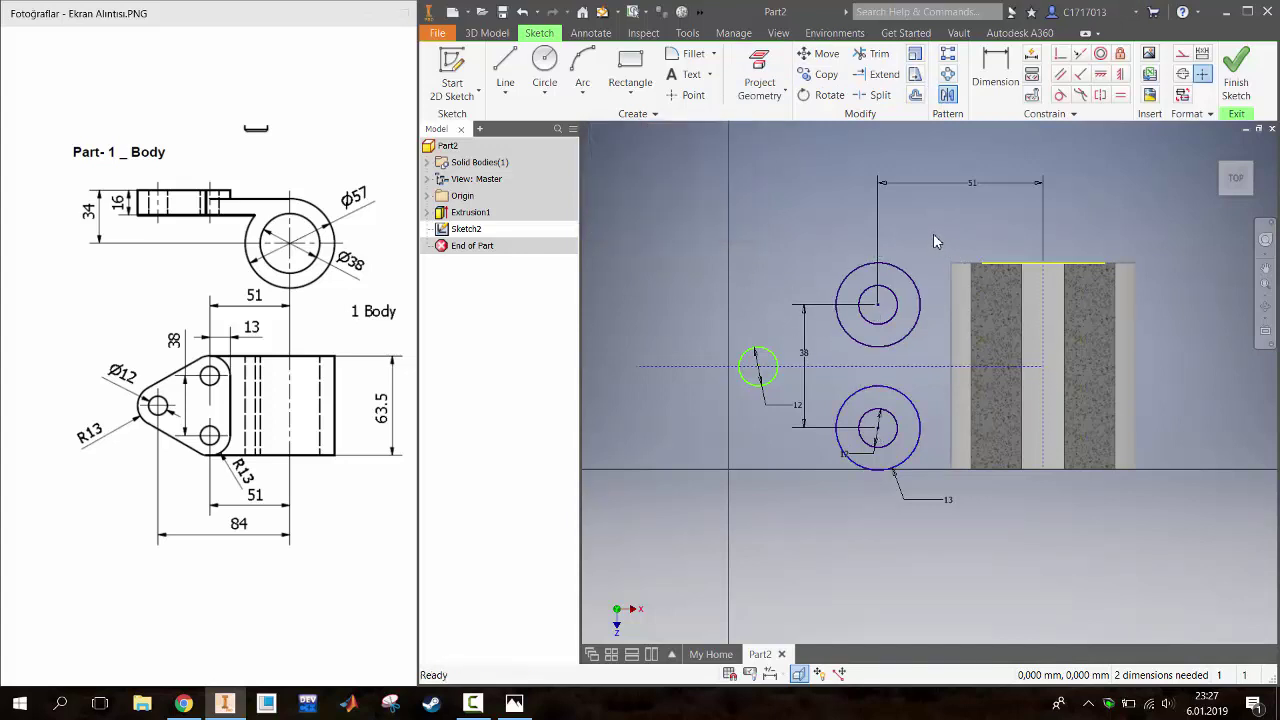
Draw a vertical test line below the holes, then undo it
{"action": "key", "text": "l"}
{"action": "left_click", "coordinate": [930, 221]}
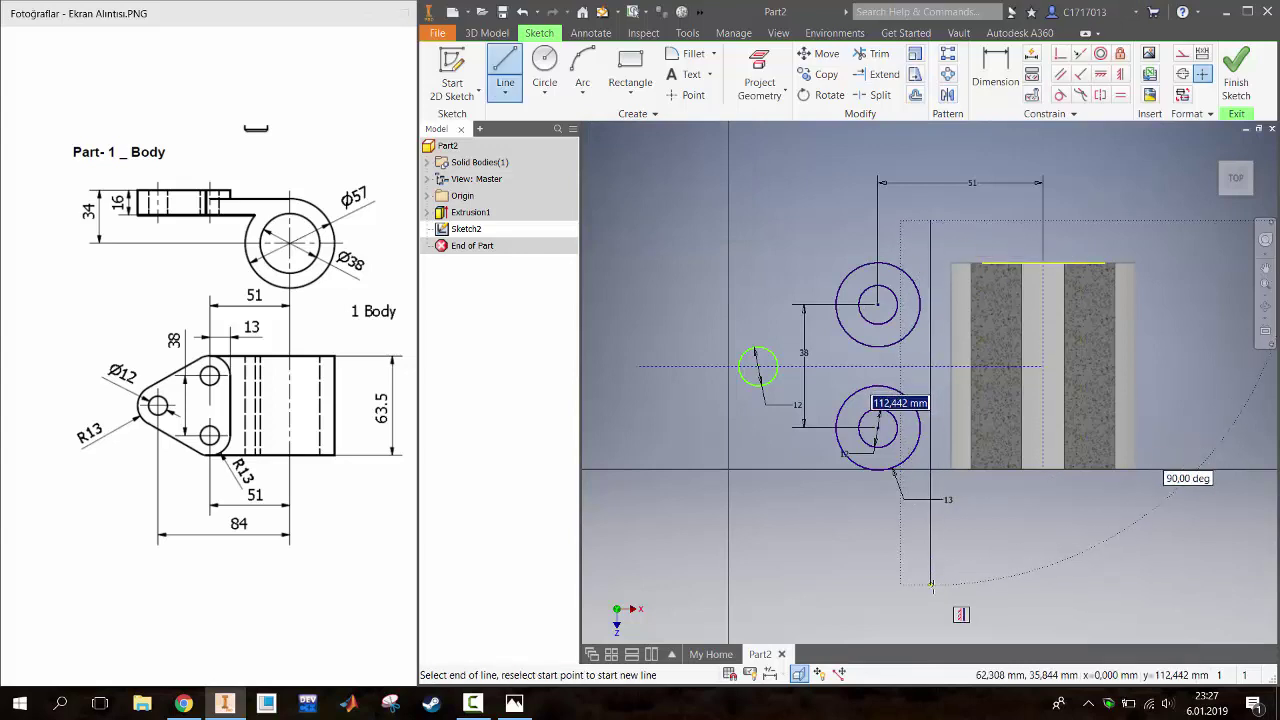
{"action": "left_click", "coordinate": [931, 587]}
{"action": "key", "text": "Escape"}
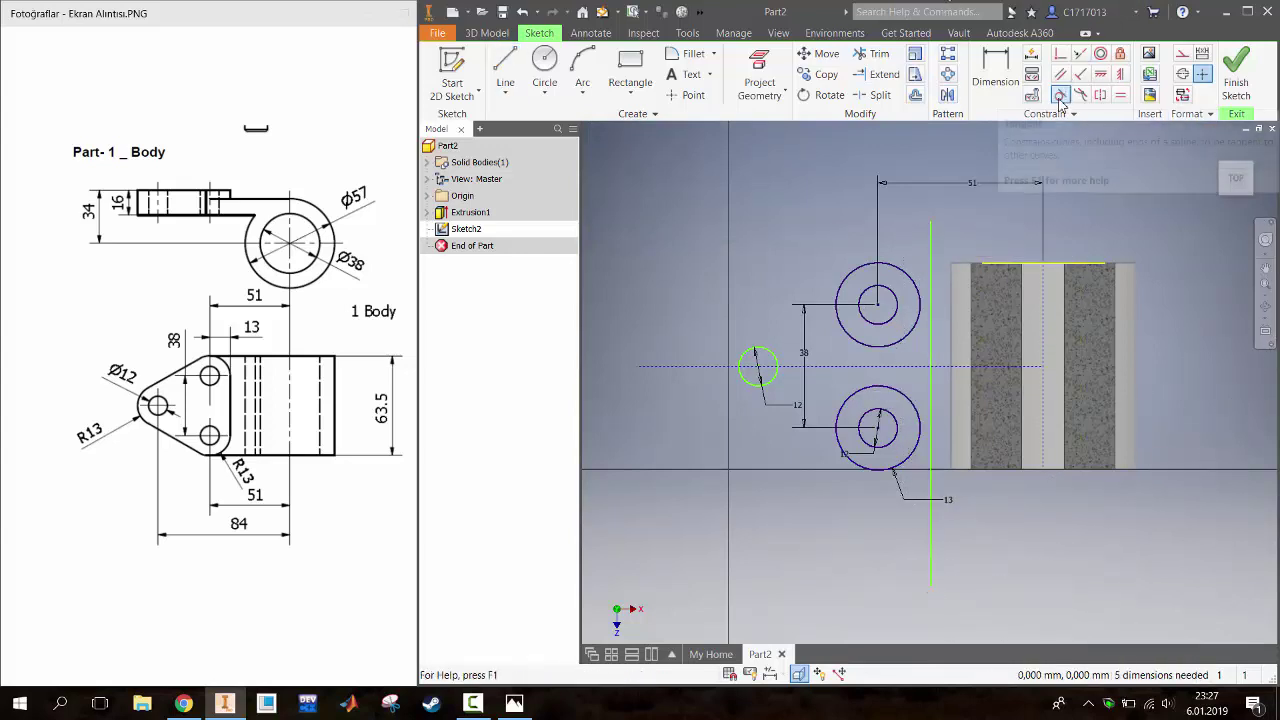
{"action": "key", "text": "ctrl+z"}
Draw a circle concentric with the left hole and dimension it R13
{"action": "left_click", "coordinate": [544, 62]}
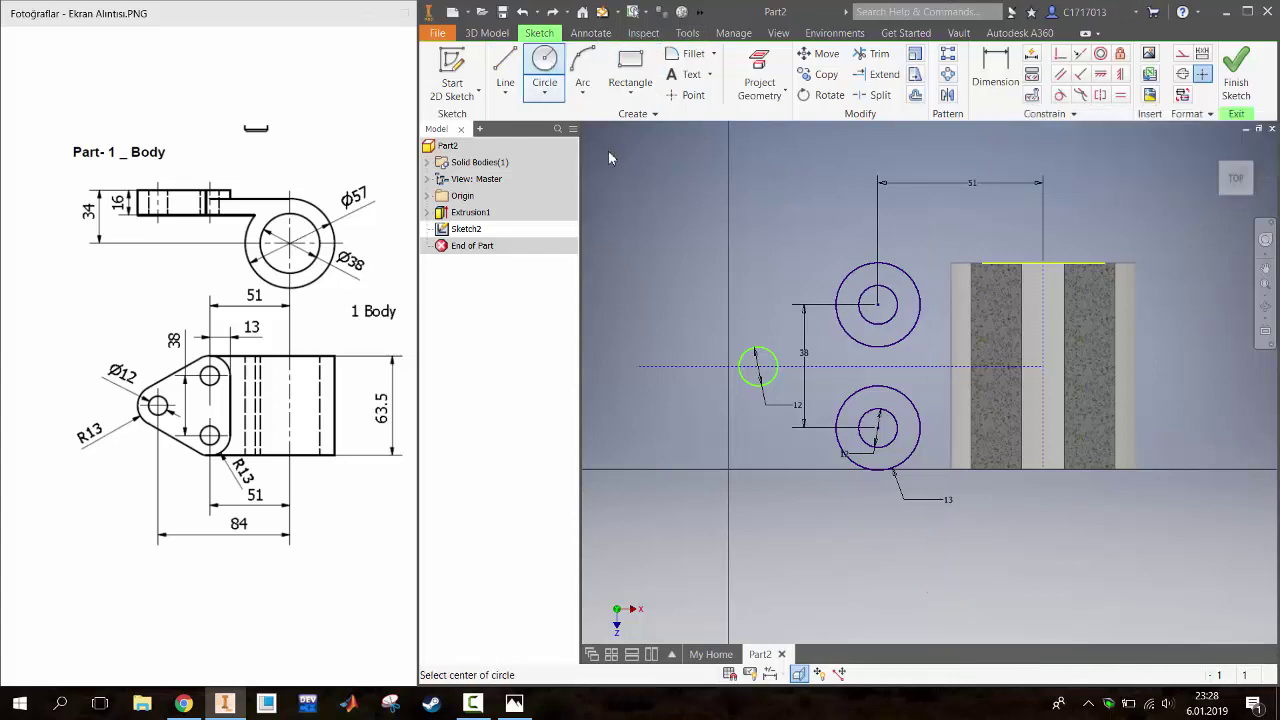
{"action": "left_click", "coordinate": [757, 367]}
{"action": "left_click", "coordinate": [729, 310]}
{"action": "key", "text": "Escape"}
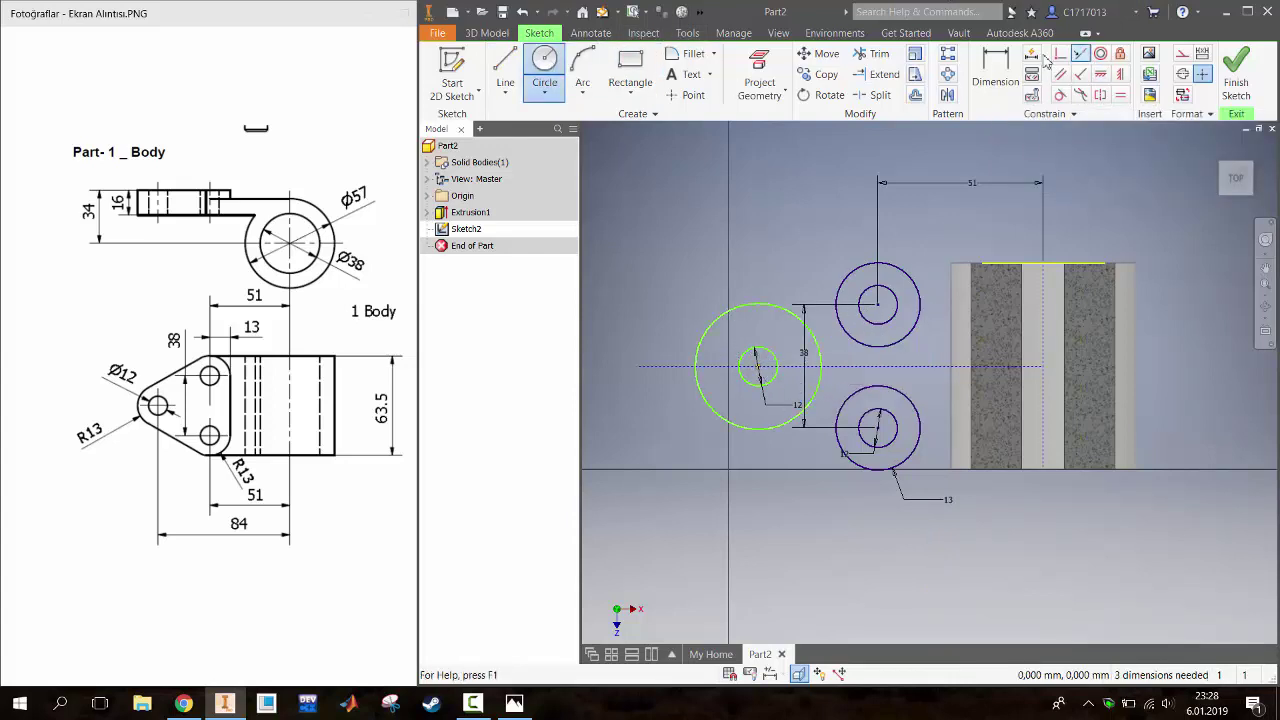
{"action": "key", "text": "d"}
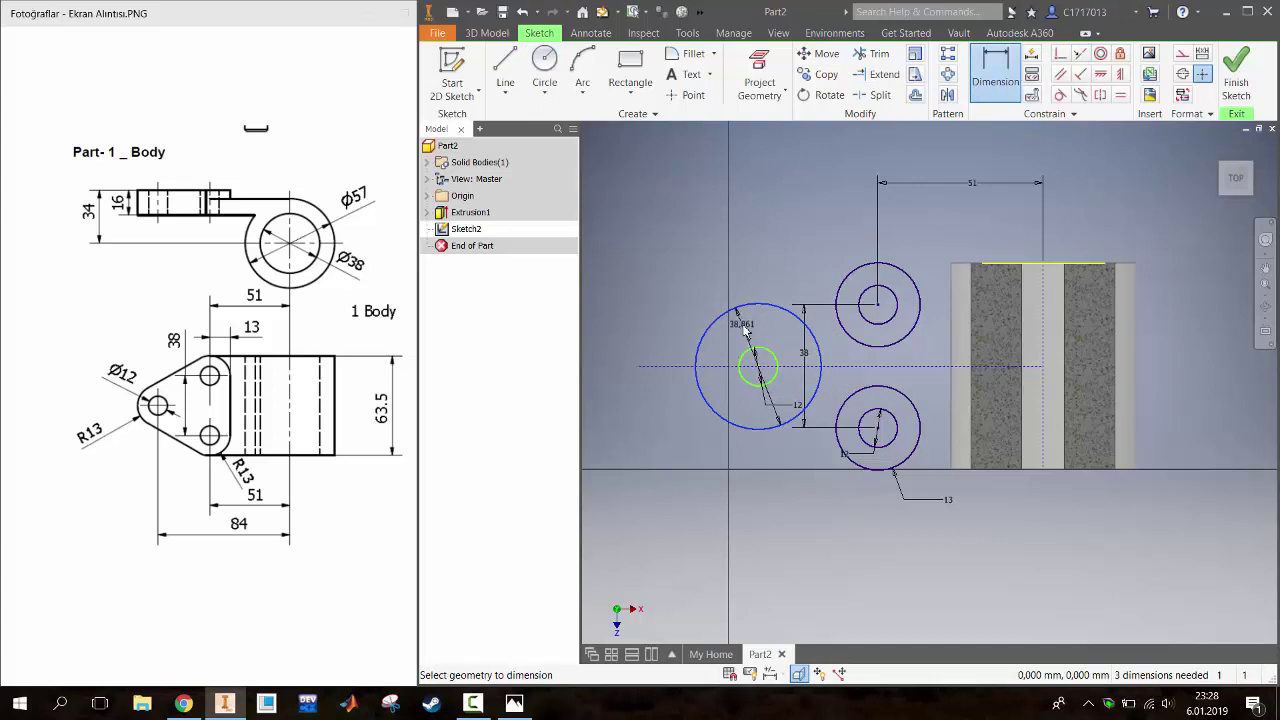
{"action": "right_click", "coordinate": [745, 330]}
{"action": "left_click", "coordinate": [826, 391]}
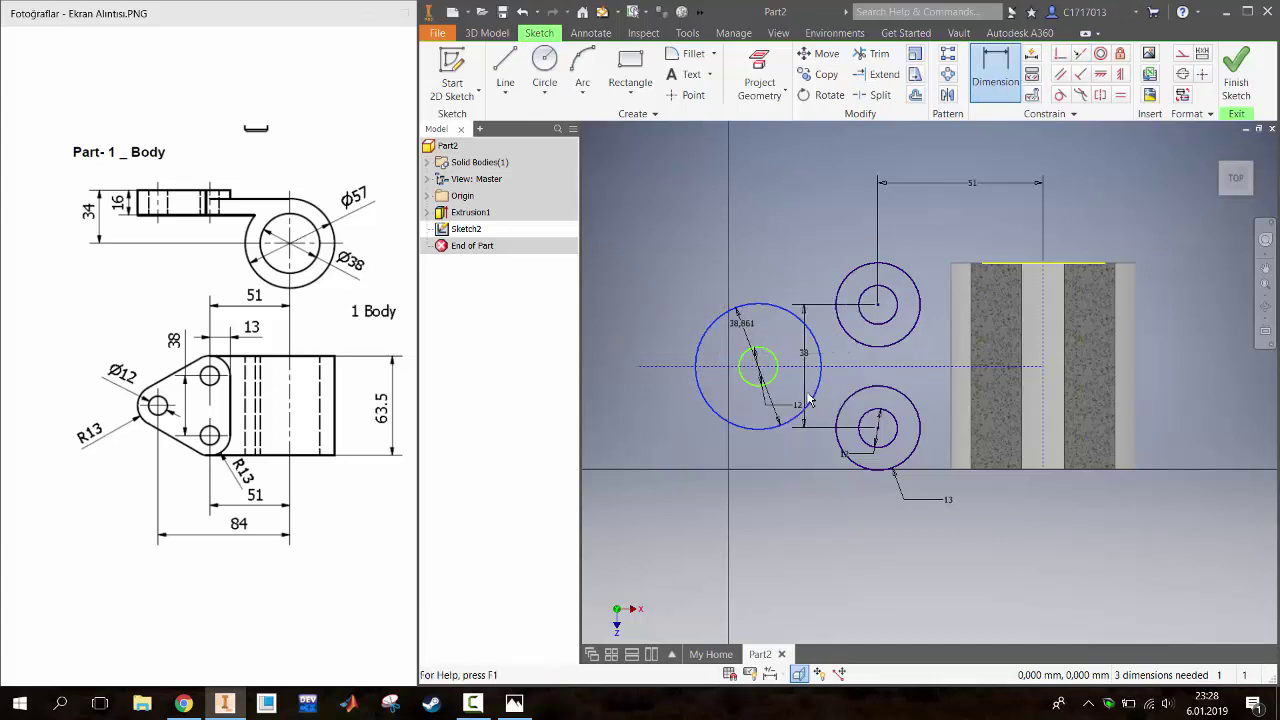
{"action": "left_click", "coordinate": [741, 334]}
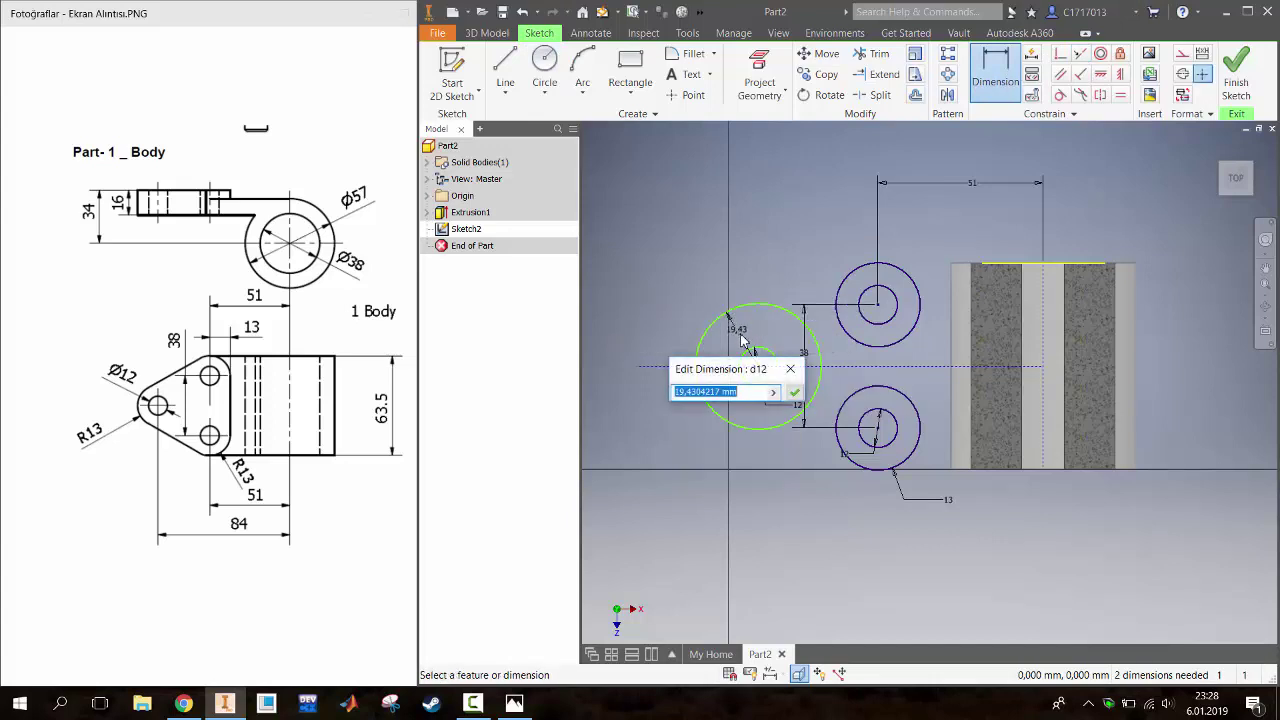
{"action": "type", "text": "13"}
{"action": "key", "text": "Return"}
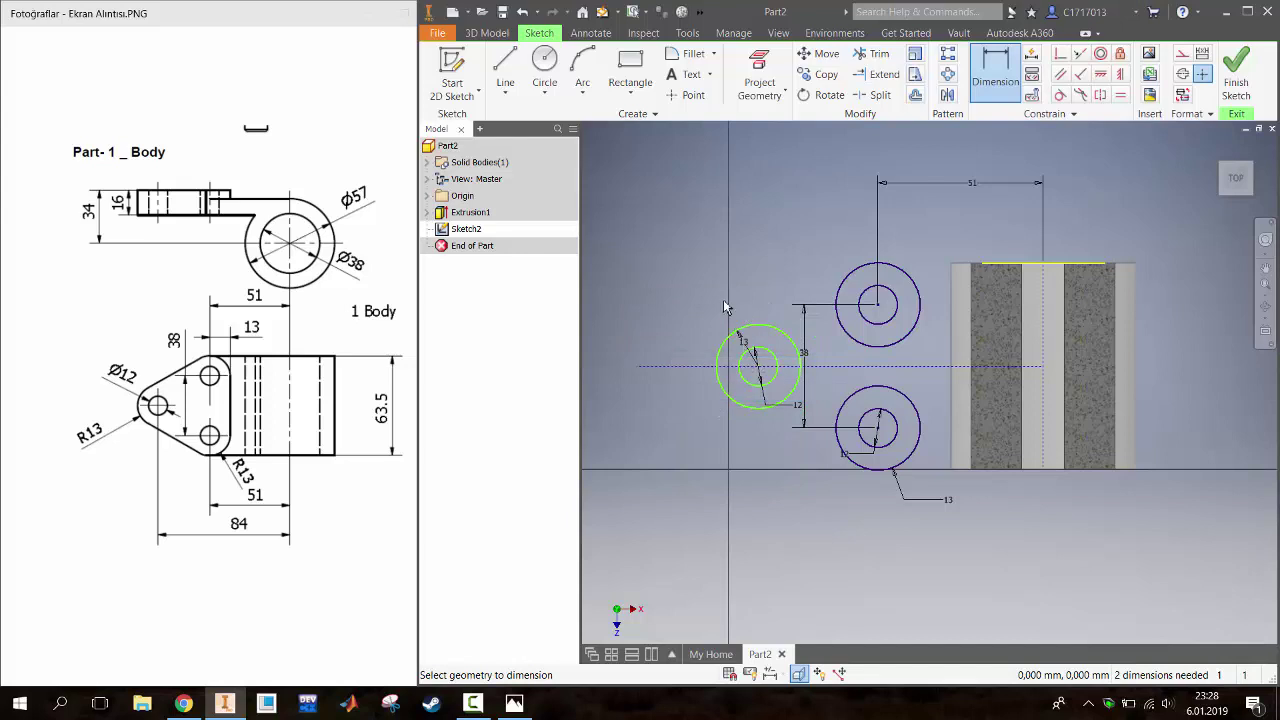
{"action": "key", "text": "Escape"}
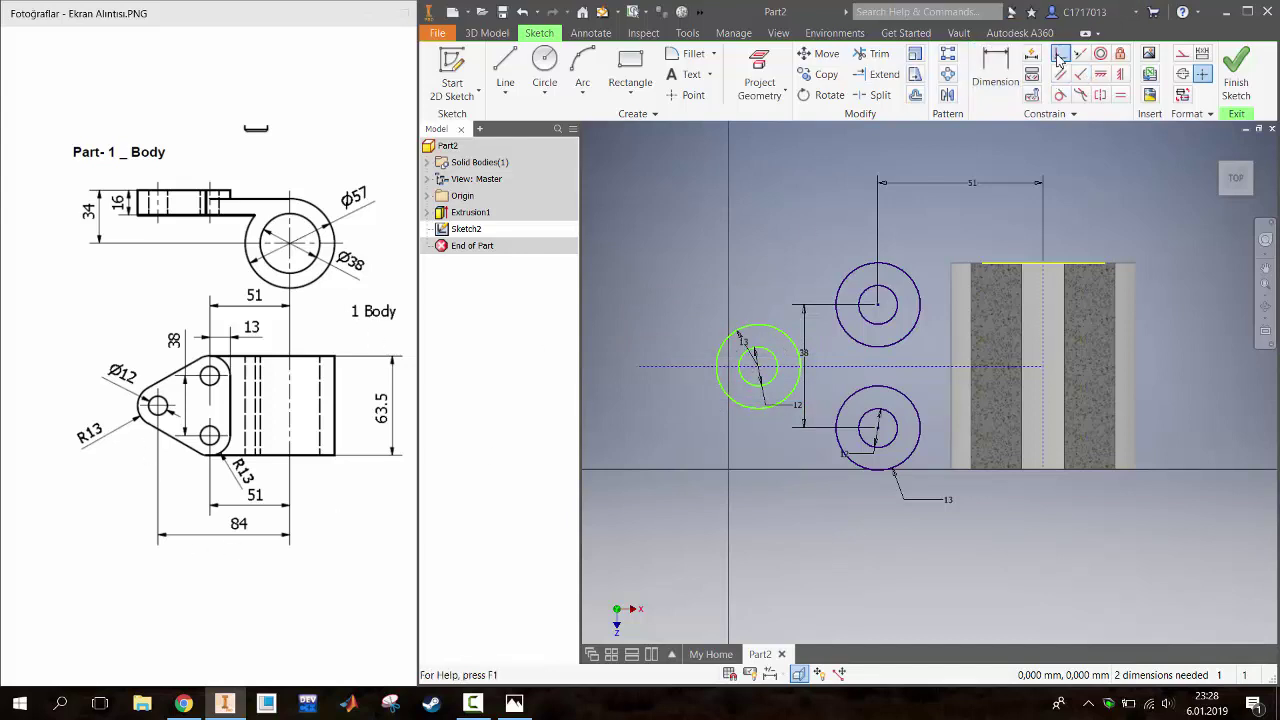
Set the left circle's horizontal distance from the ring's centre line to 84
{"action": "left_click", "coordinate": [996, 76]}
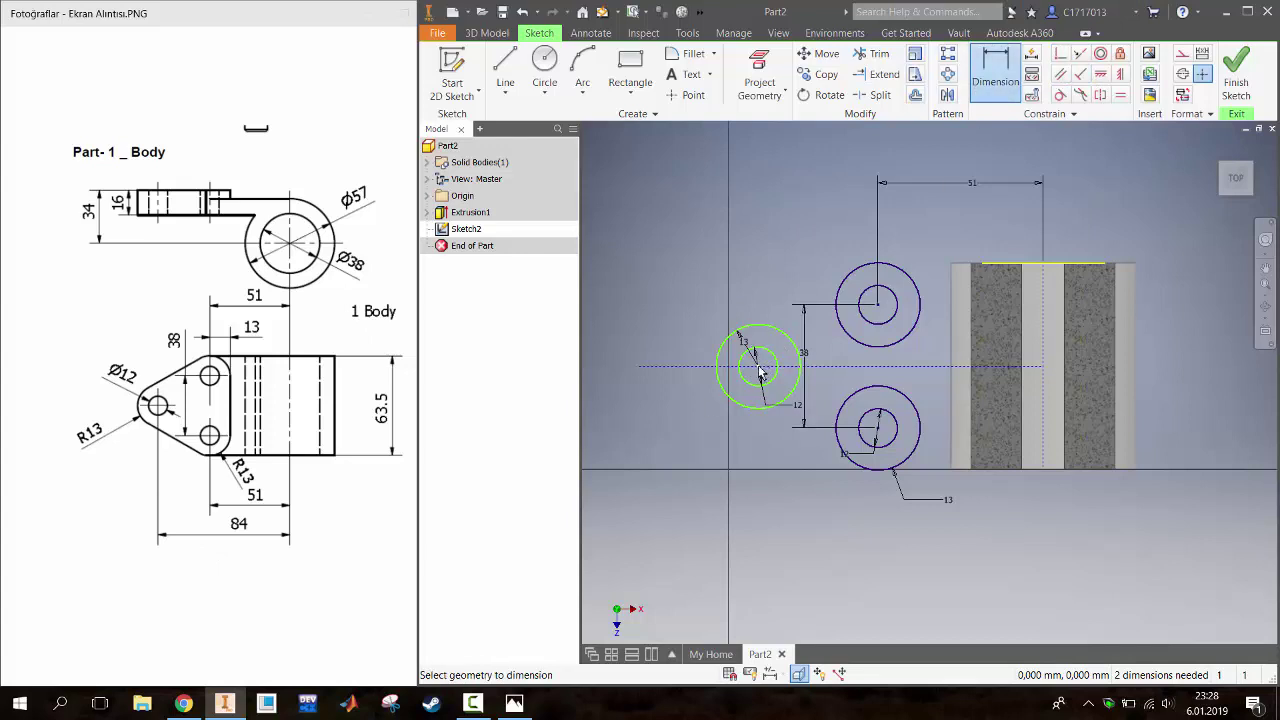
{"action": "left_click", "coordinate": [1045, 352]}
{"action": "left_click", "coordinate": [935, 565]}
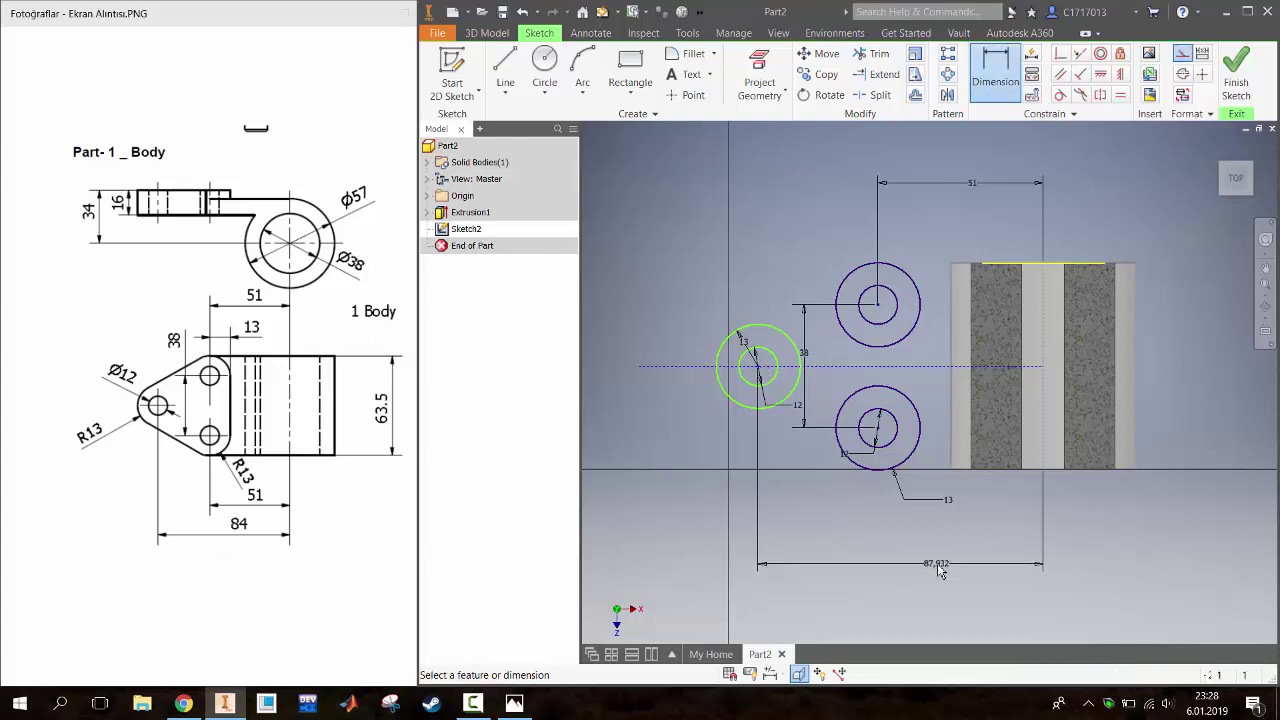
{"action": "type", "text": "84"}
{"action": "key", "text": "Return"}
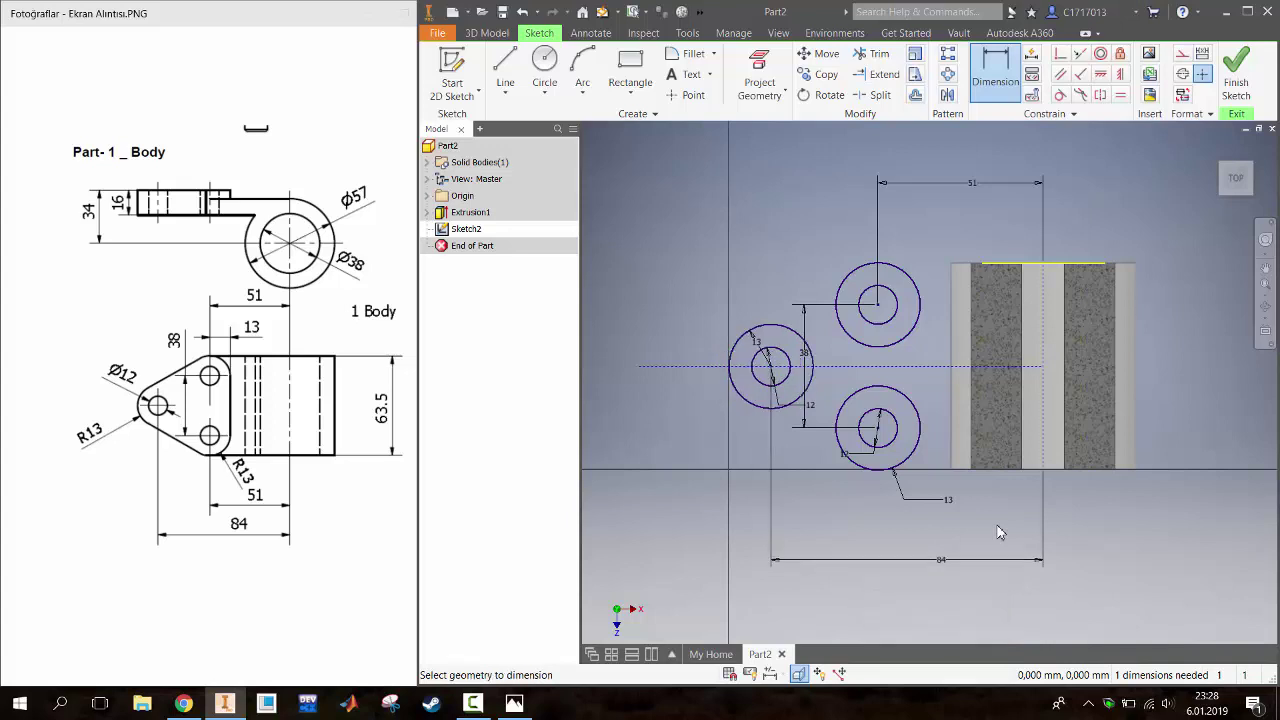
Draw a slanted edge and a vertical edge, trimming both at the centre line
{"action": "left_click", "coordinate": [505, 70]}
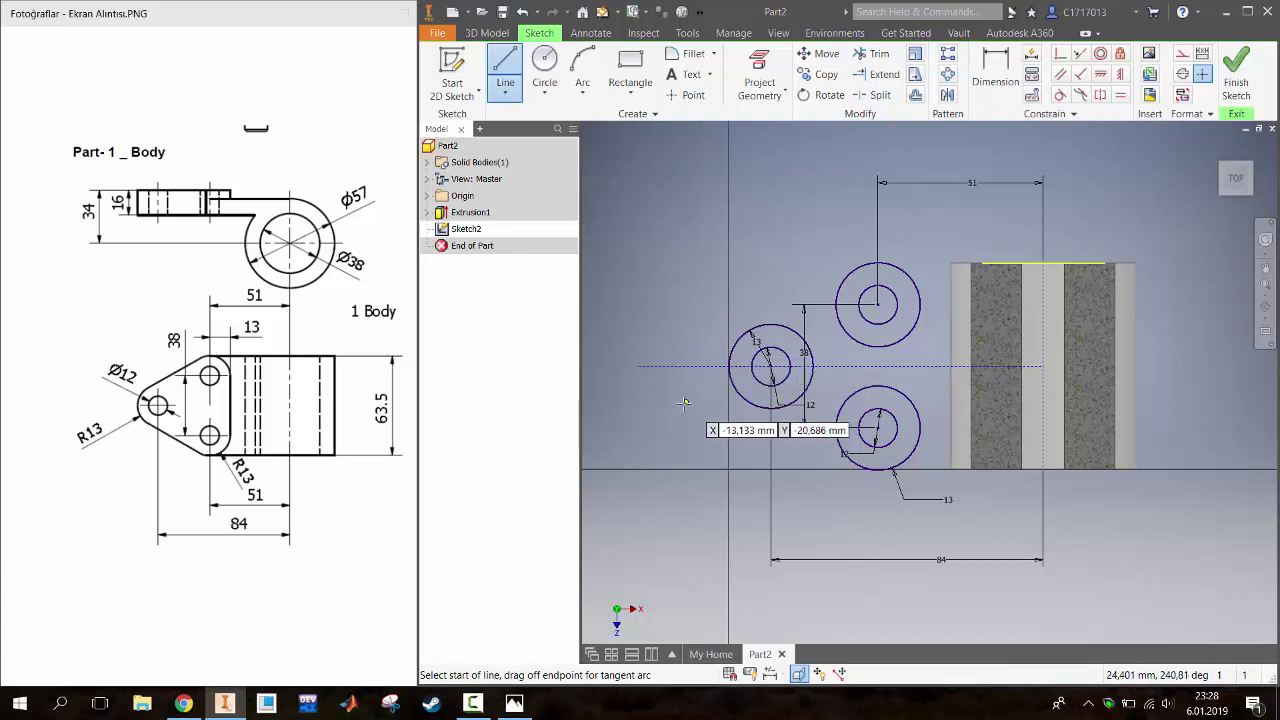
{"action": "left_click", "coordinate": [668, 383]}
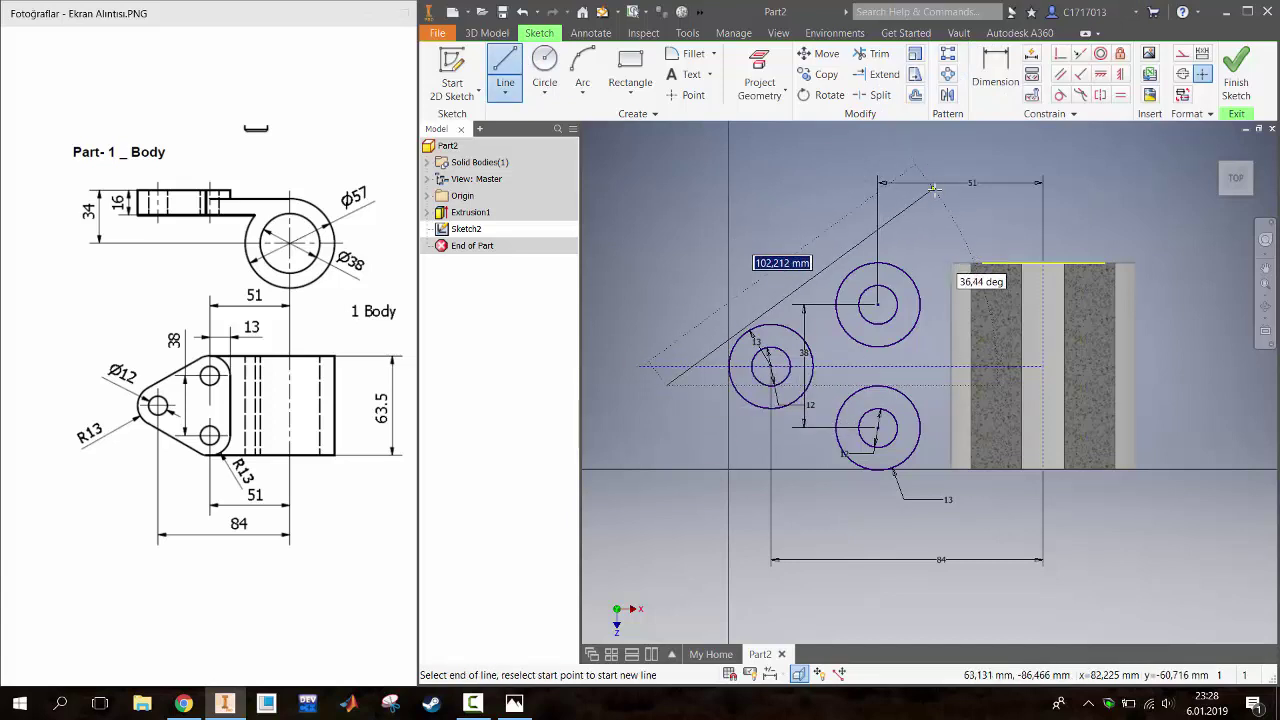
{"action": "left_click", "coordinate": [932, 188]}
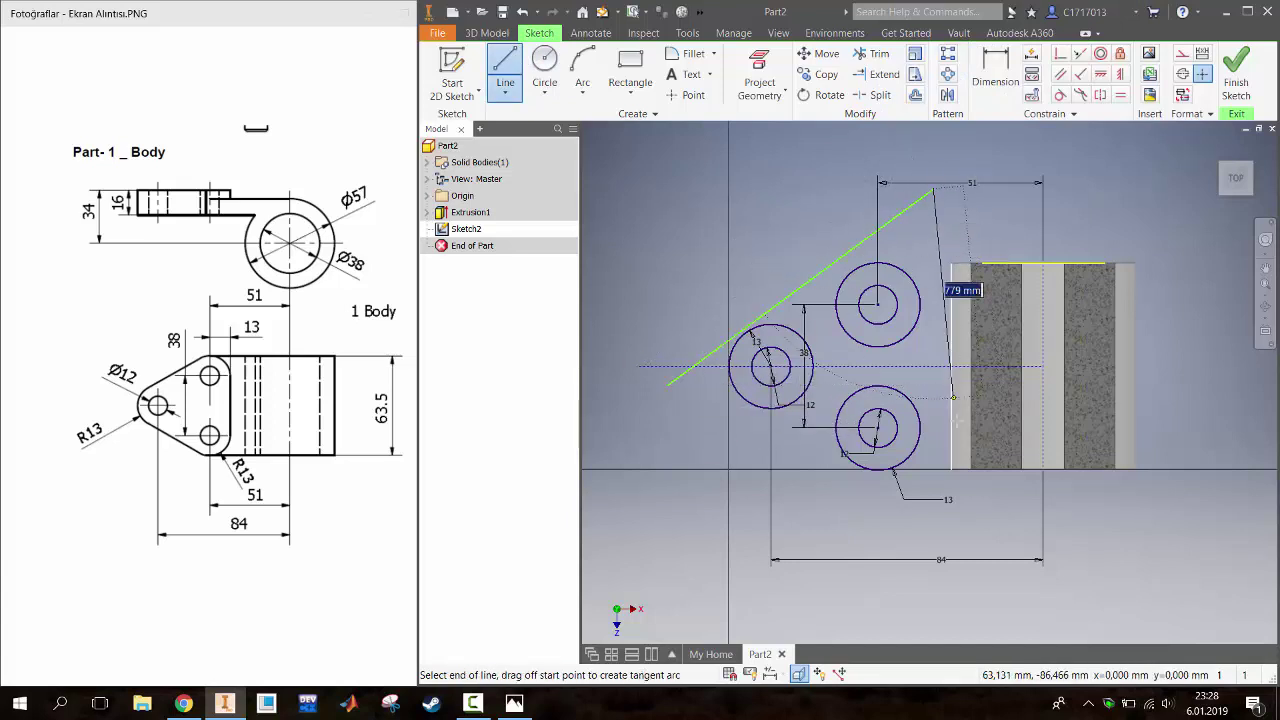
{"action": "left_click", "coordinate": [932, 562]}
{"action": "key", "text": "Escape"}
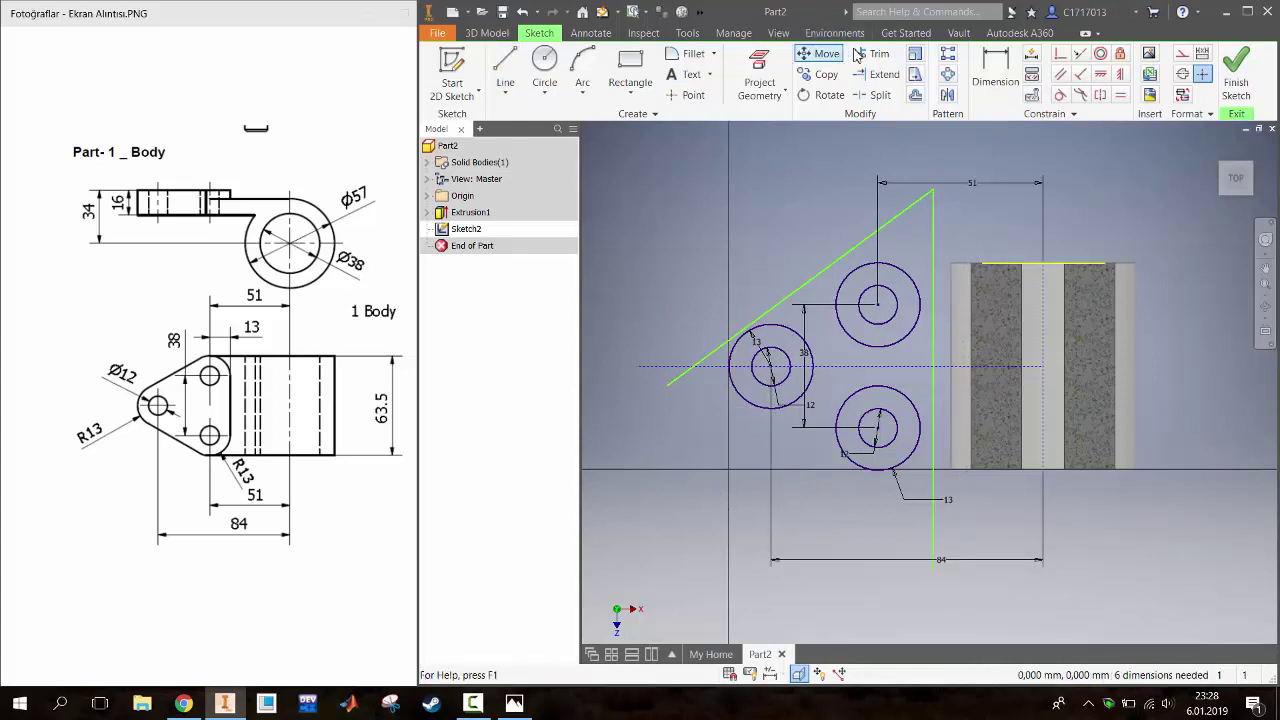
{"action": "left_click", "coordinate": [872, 53]}
{"action": "left_click", "coordinate": [932, 522]}
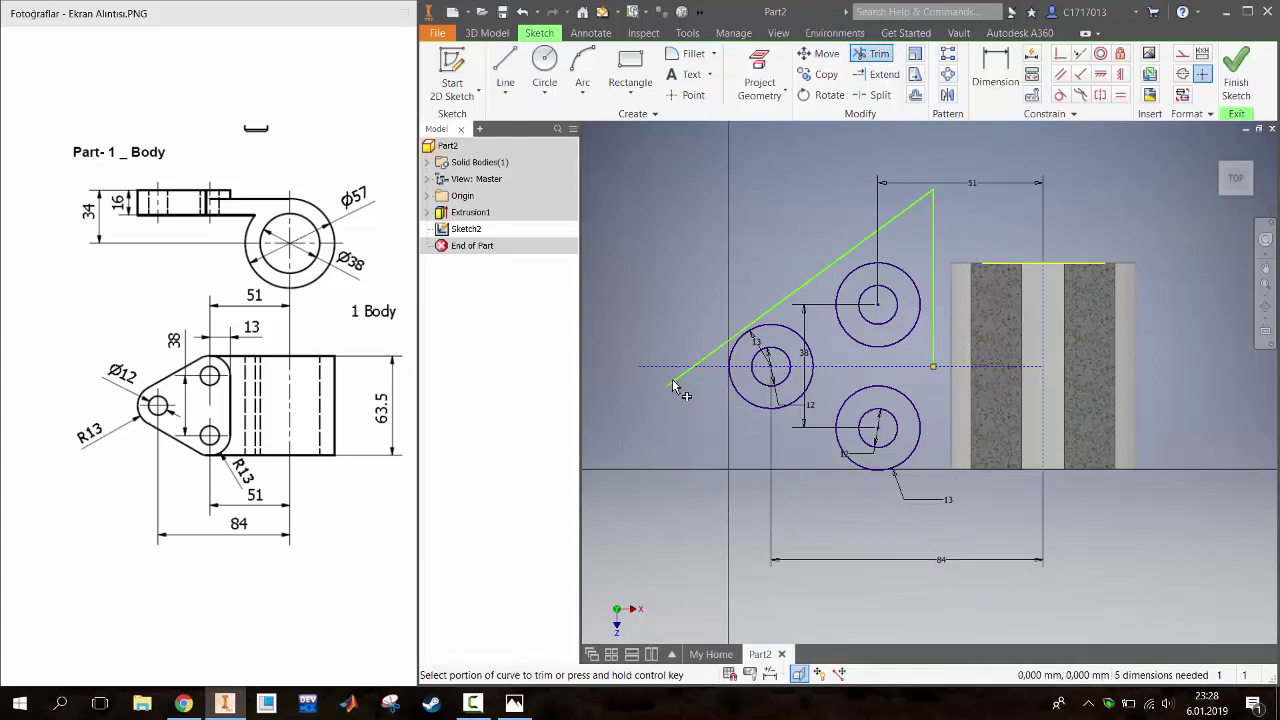
{"action": "left_click", "coordinate": [680, 380]}
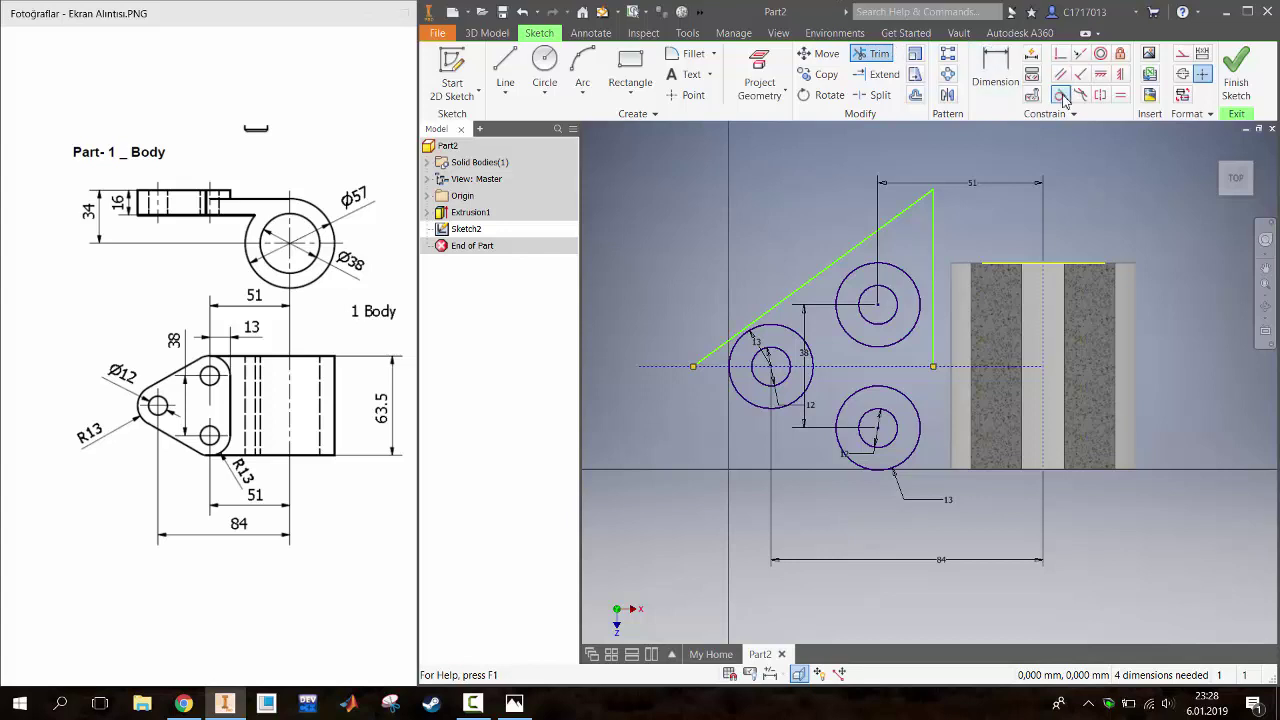
Make the slanted edge tangent to the left circle and the vertical edge tangent to the top circle
{"action": "left_click", "coordinate": [1060, 95]}
{"action": "left_click", "coordinate": [720, 346]}
{"action": "left_click", "coordinate": [742, 335]}
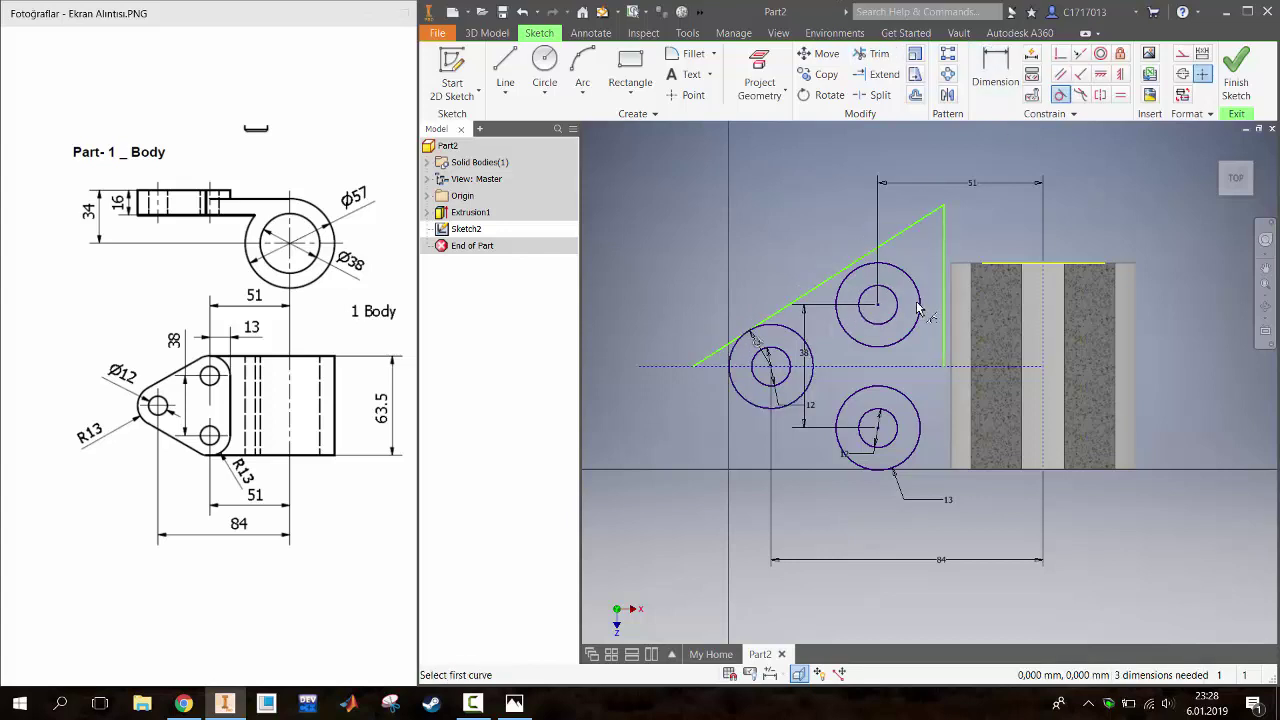
{"action": "left_click", "coordinate": [944, 308]}
{"action": "left_click", "coordinate": [919, 310]}
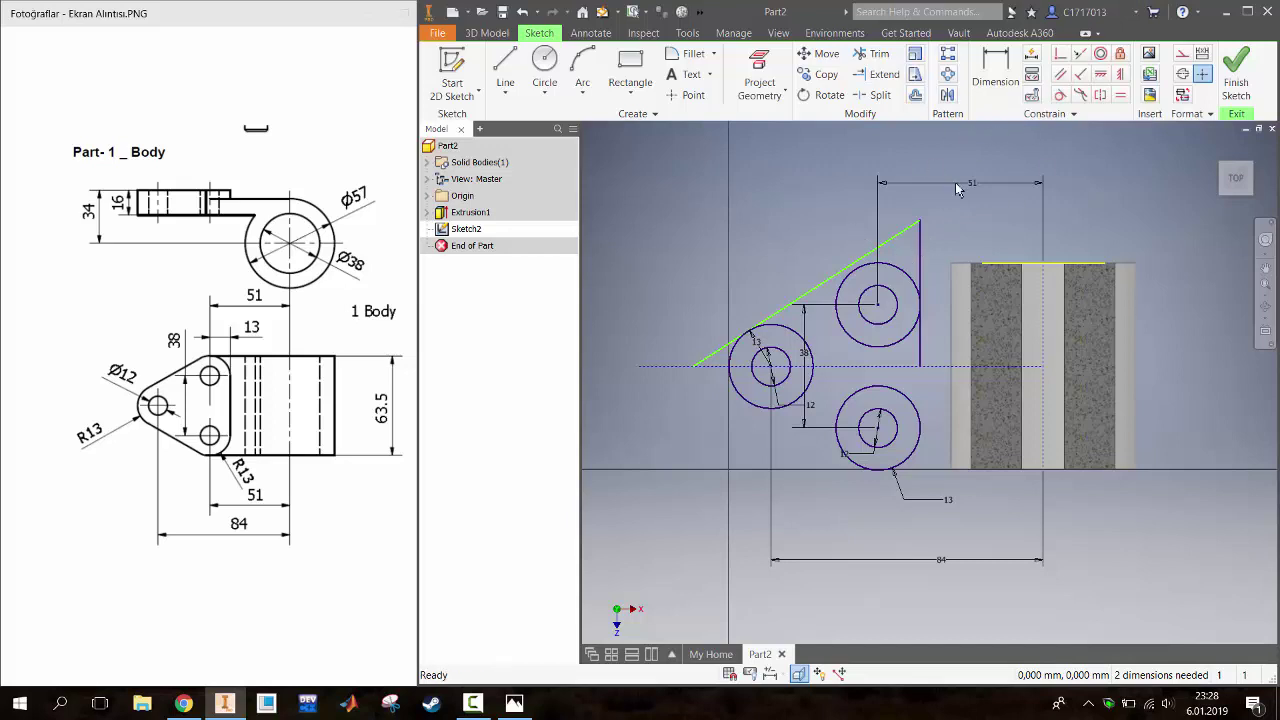
{"action": "left_click", "coordinate": [947, 95]}
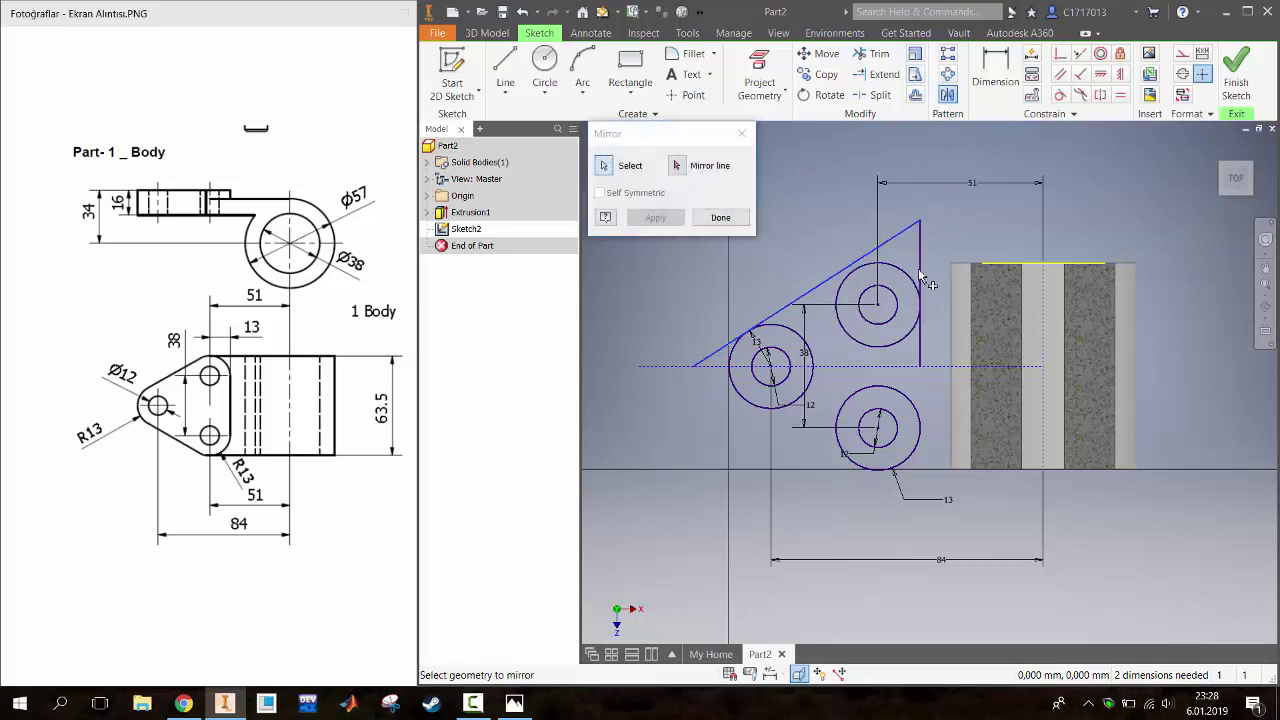
Mirror the slanted and vertical edges below the horizontal centreline
{"action": "left_click", "coordinate": [918, 265]}
{"action": "left_click", "coordinate": [677, 165]}
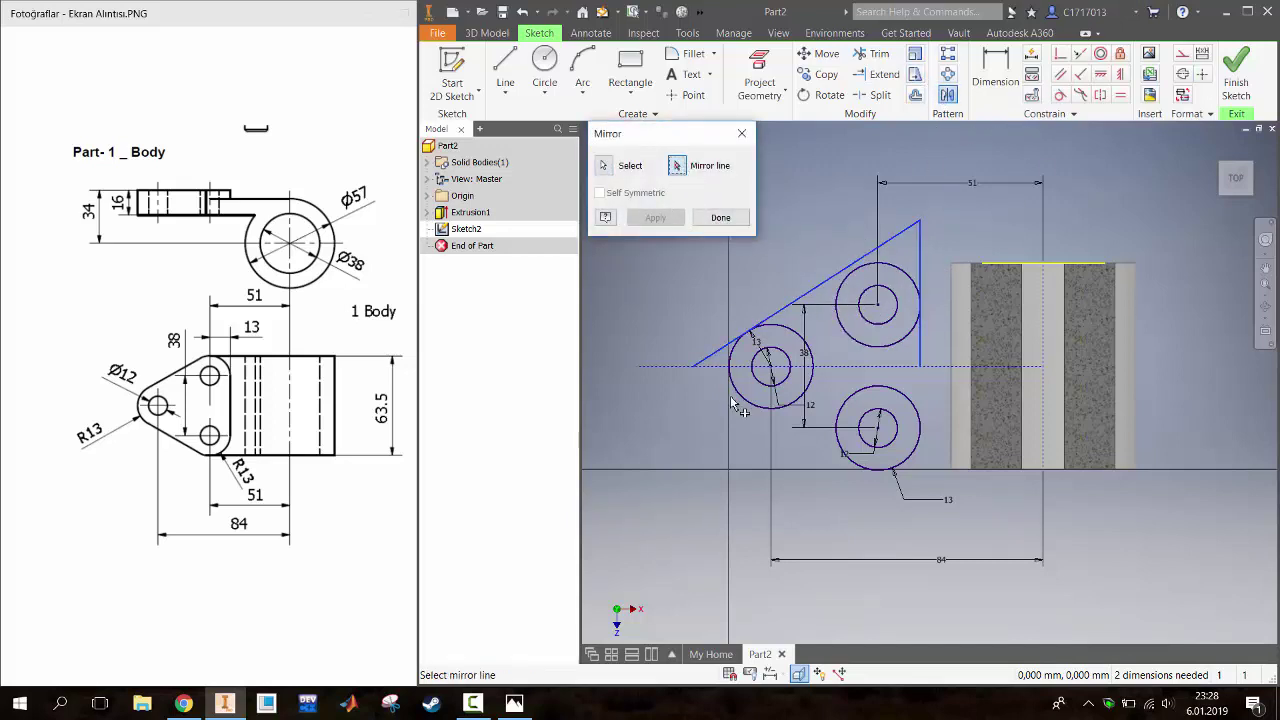
{"action": "left_click", "coordinate": [700, 366]}
{"action": "left_click", "coordinate": [655, 217]}
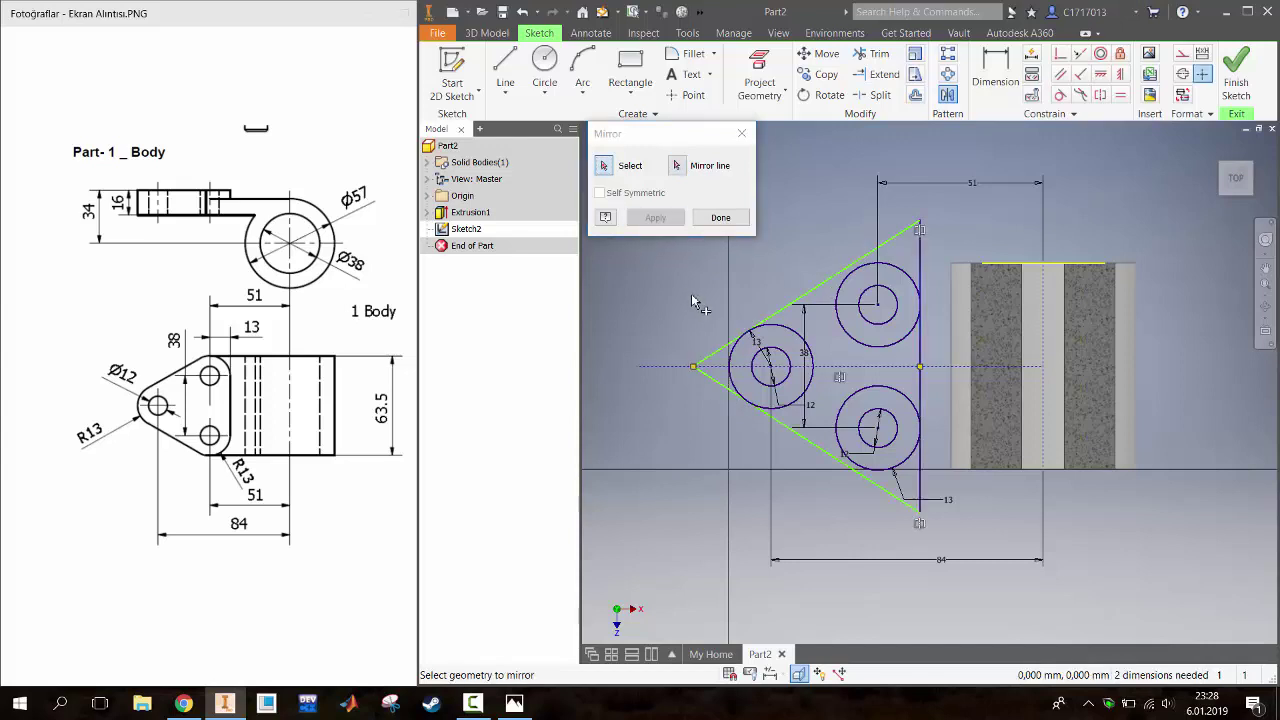
{"action": "key", "text": "Escape"}
{"action": "key", "text": "x"}
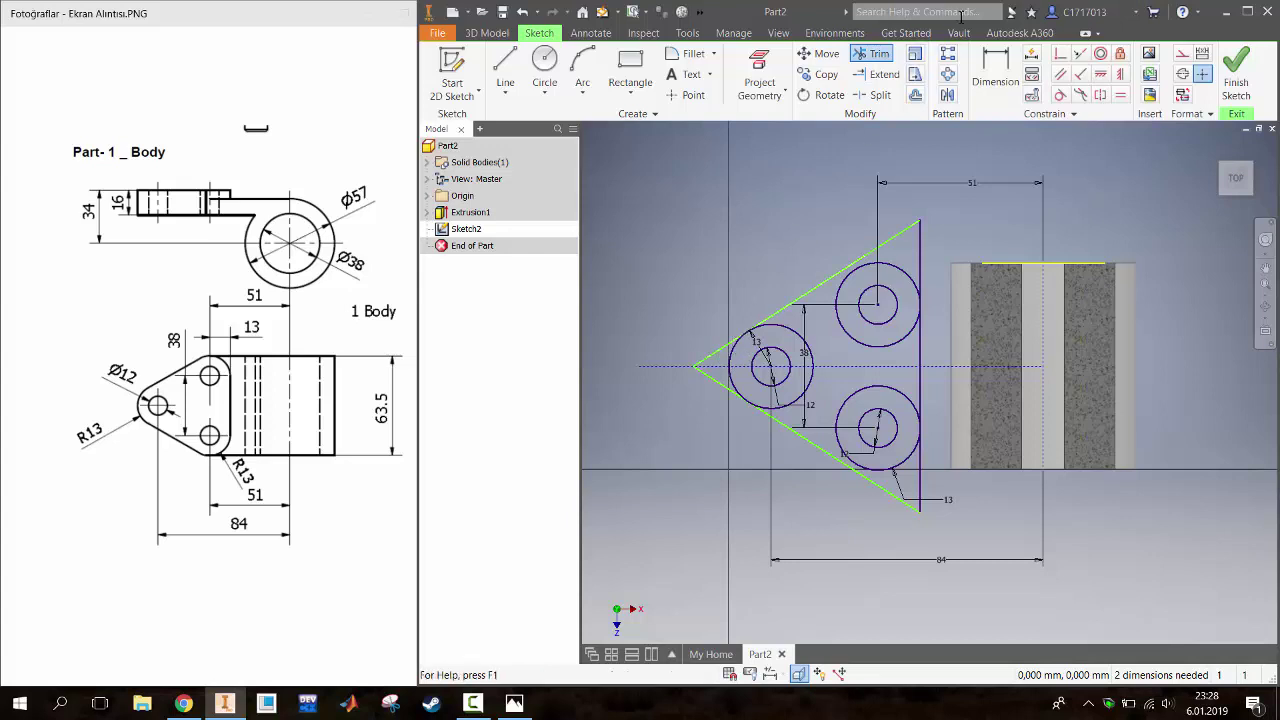
Make the upper slanted line tangent to the upper-right circle
{"action": "left_click", "coordinate": [1060, 97]}
{"action": "left_click", "coordinate": [893, 239]}
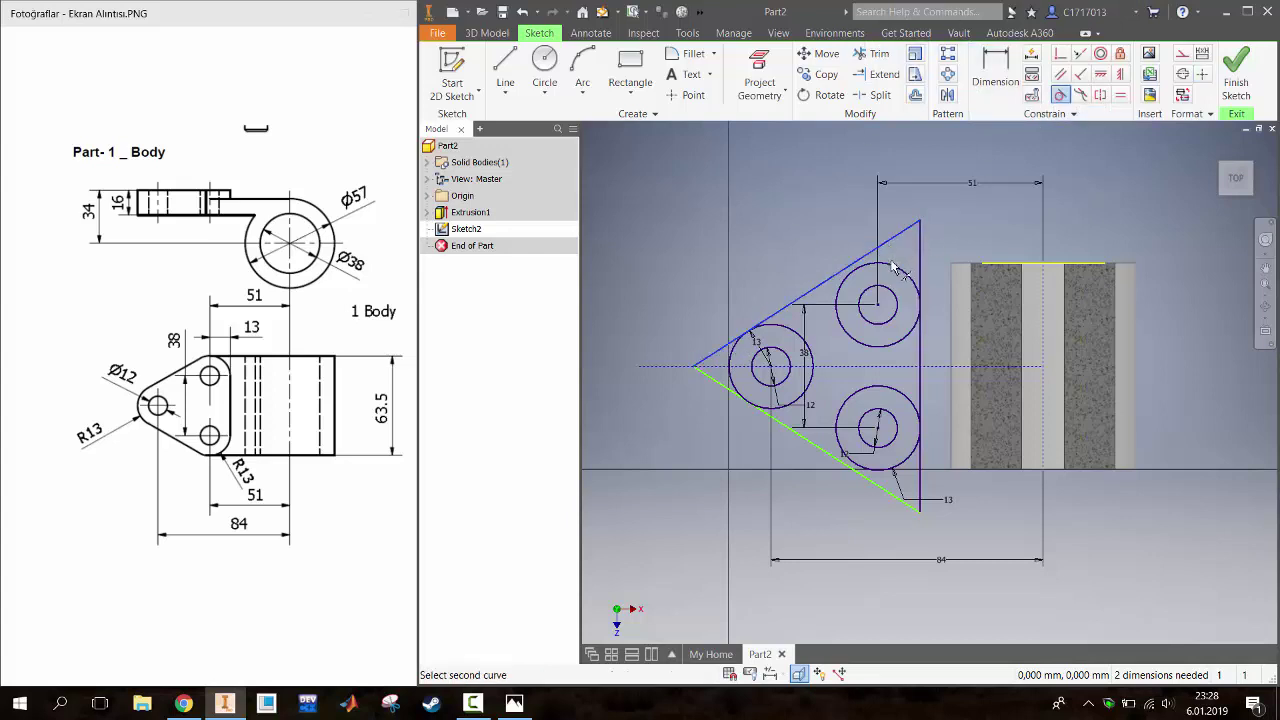
{"action": "left_click", "coordinate": [895, 272]}
{"action": "key", "text": "Escape"}
Trim the line overhangs at the left apex and around the lower and upper circles
{"action": "key", "text": "x"}
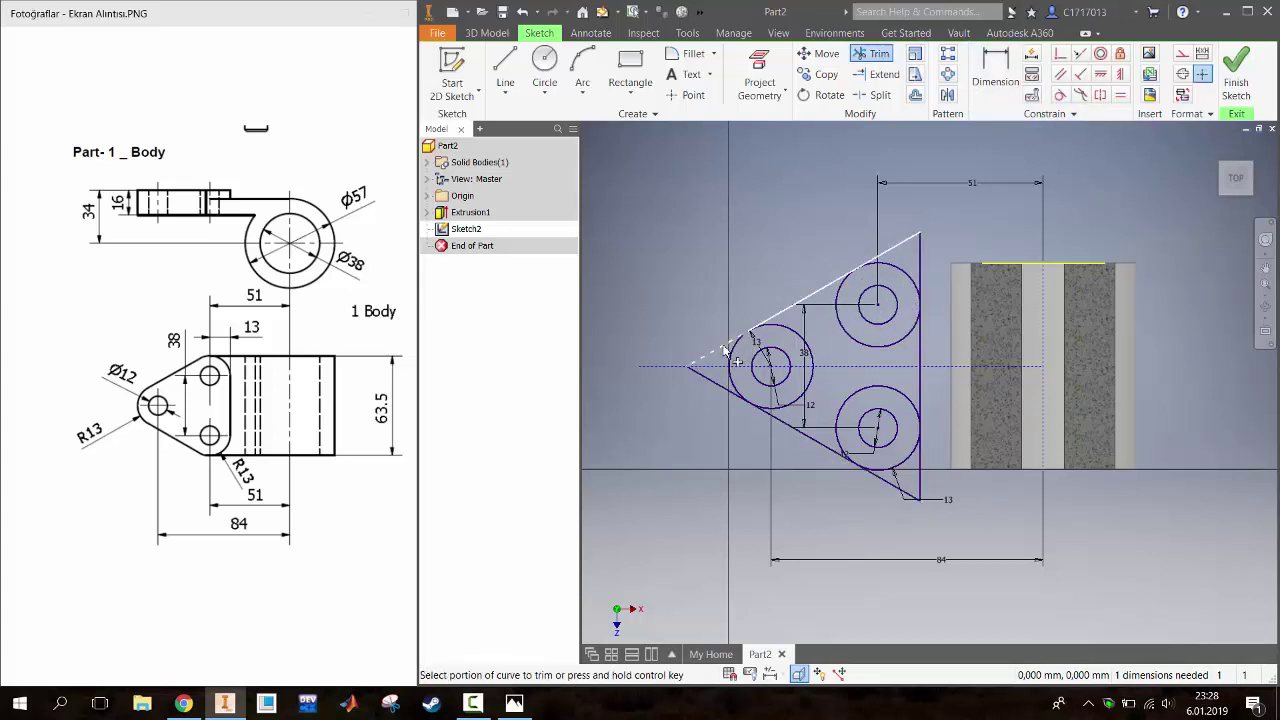
{"action": "left_click", "coordinate": [712, 360]}
{"action": "left_click", "coordinate": [720, 386]}
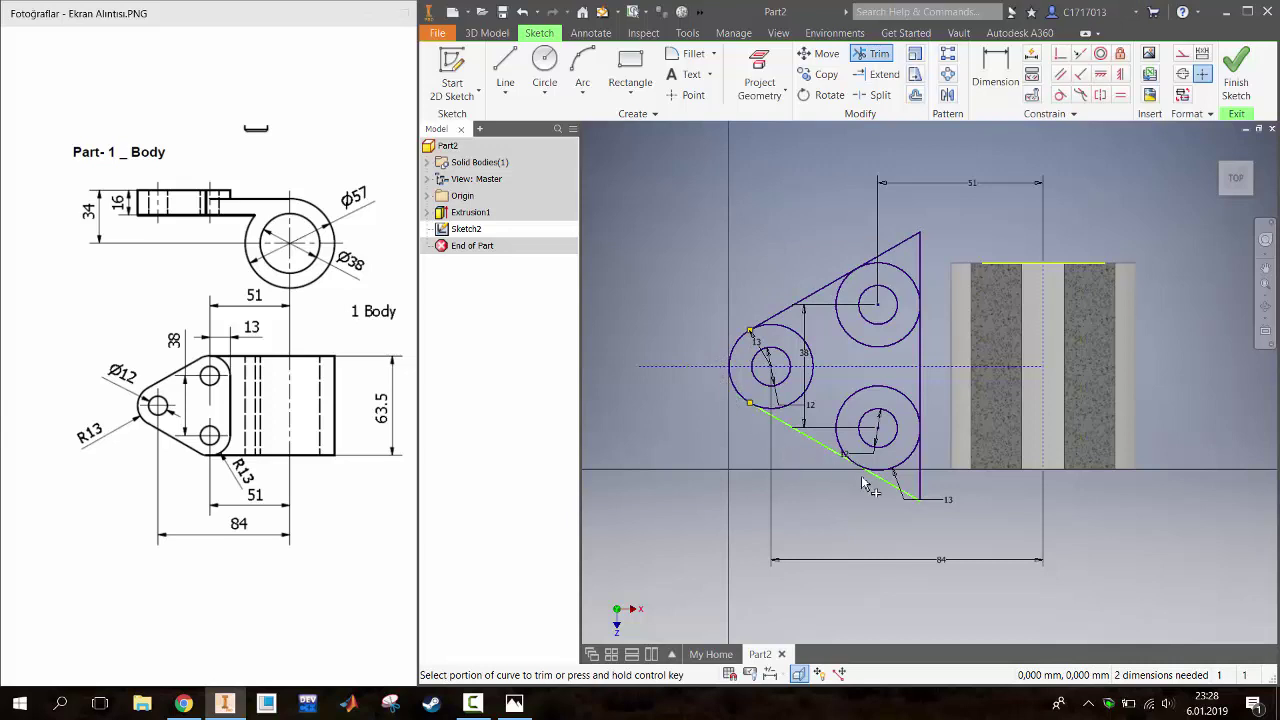
{"action": "left_click", "coordinate": [895, 489]}
{"action": "left_click", "coordinate": [921, 482]}
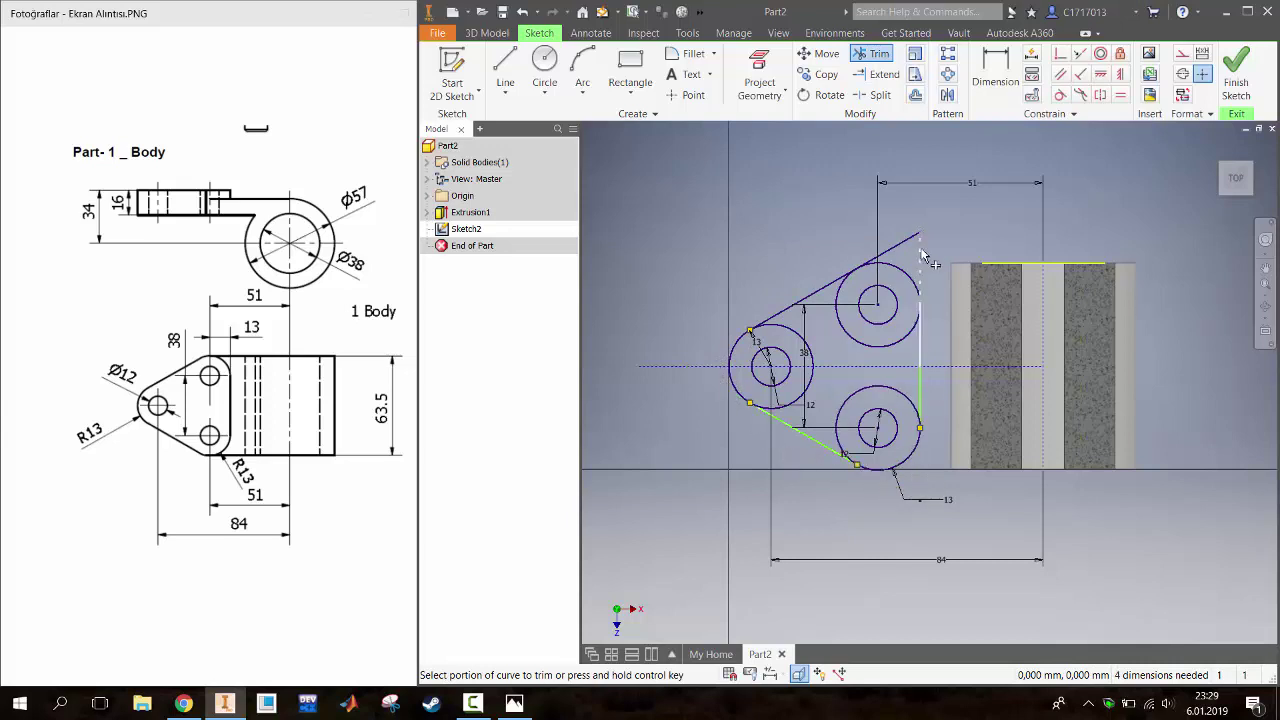
{"action": "left_click", "coordinate": [920, 255]}
{"action": "left_click", "coordinate": [910, 245]}
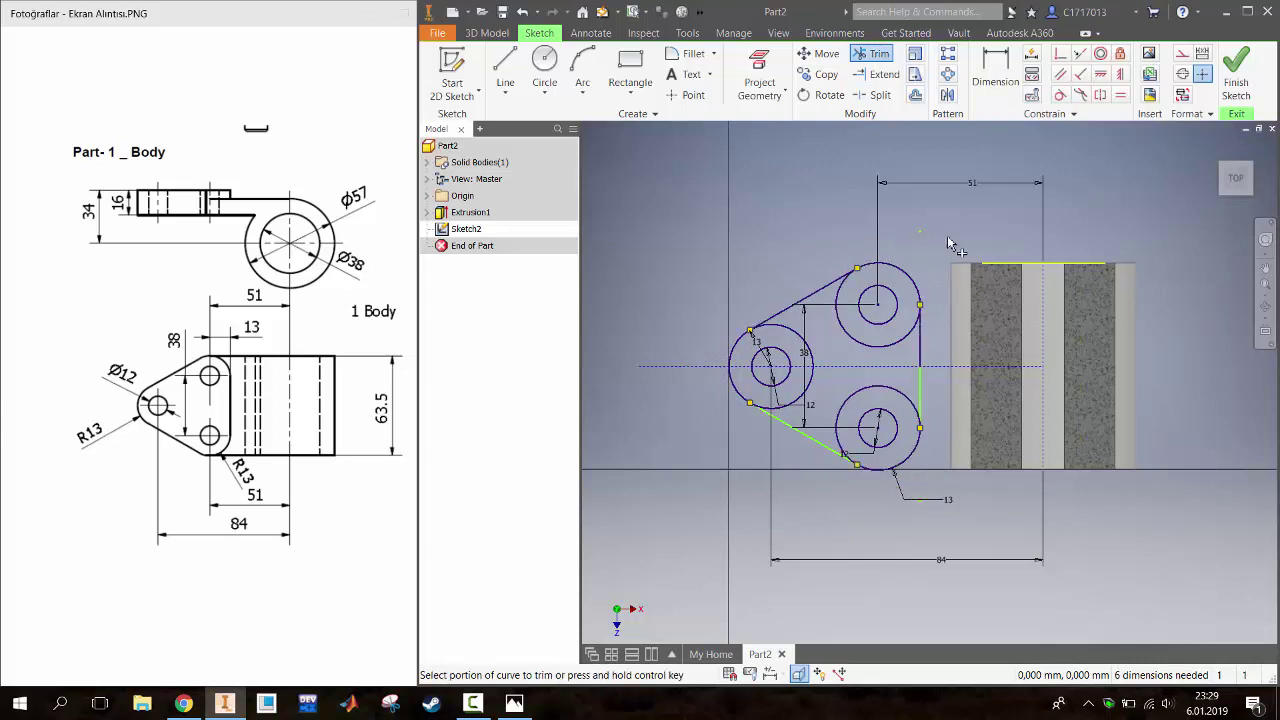
{"action": "key", "text": "Escape"}
Make the lower slanted line and right vertical line tangent to the lower and left circles
{"action": "left_click", "coordinate": [1060, 113]}
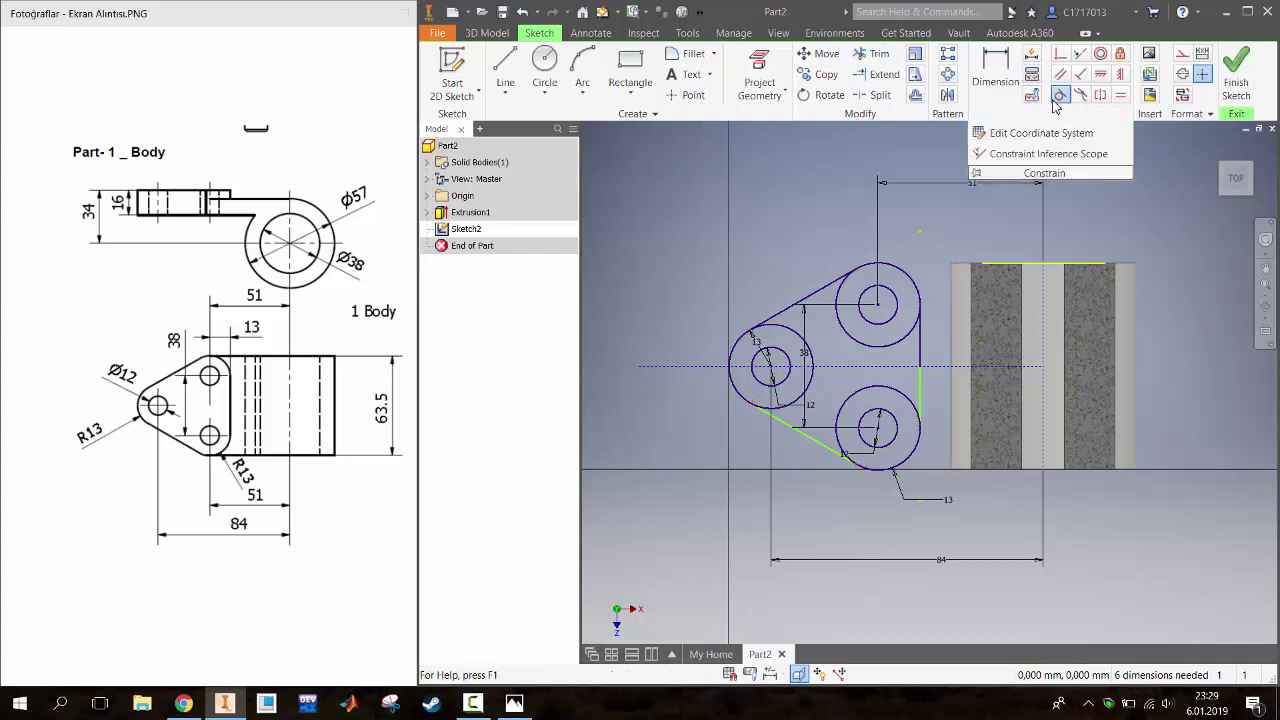
{"action": "left_click", "coordinate": [1058, 96]}
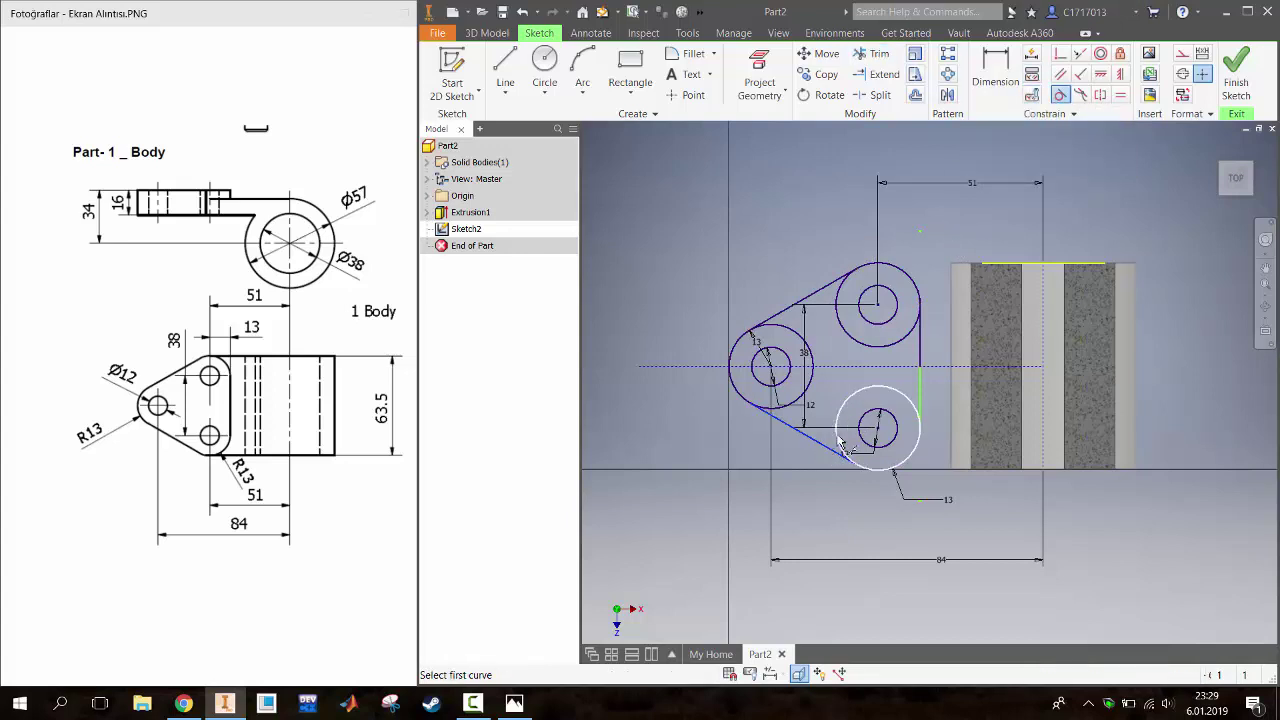
{"action": "left_click", "coordinate": [840, 443]}
{"action": "left_click", "coordinate": [764, 412]}
{"action": "left_click", "coordinate": [775, 425]}
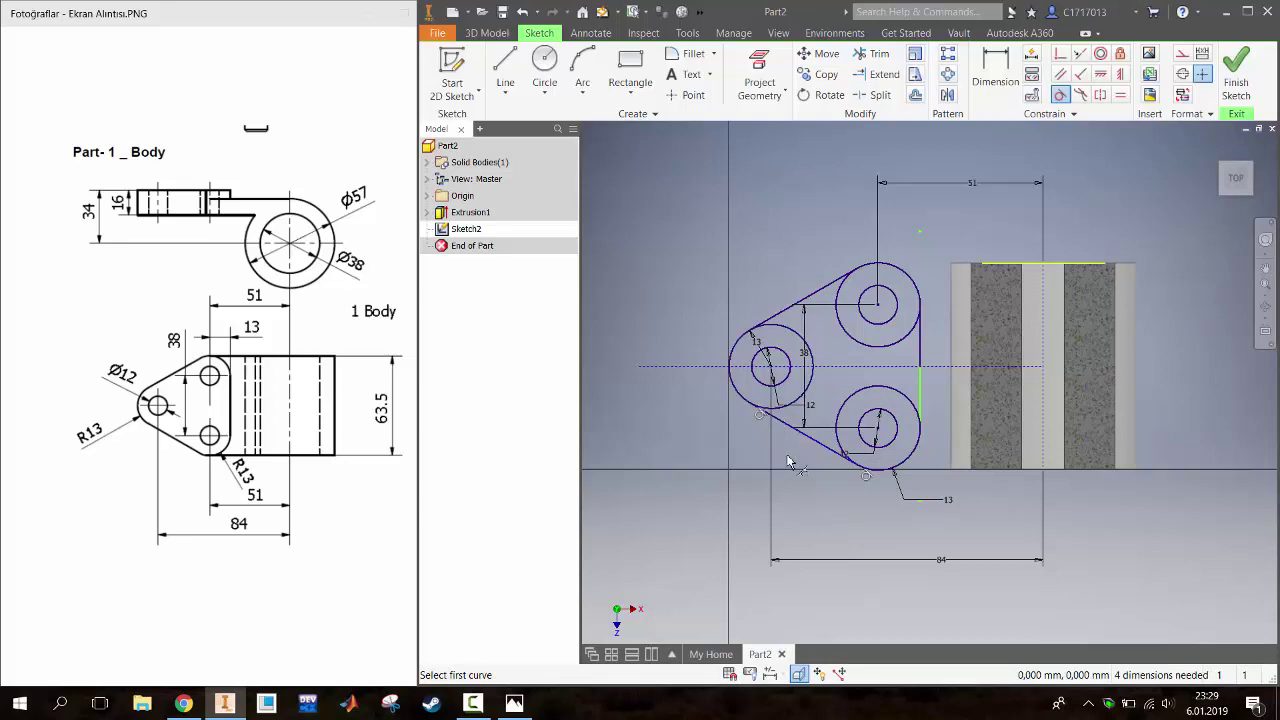
{"action": "left_click", "coordinate": [918, 395]}
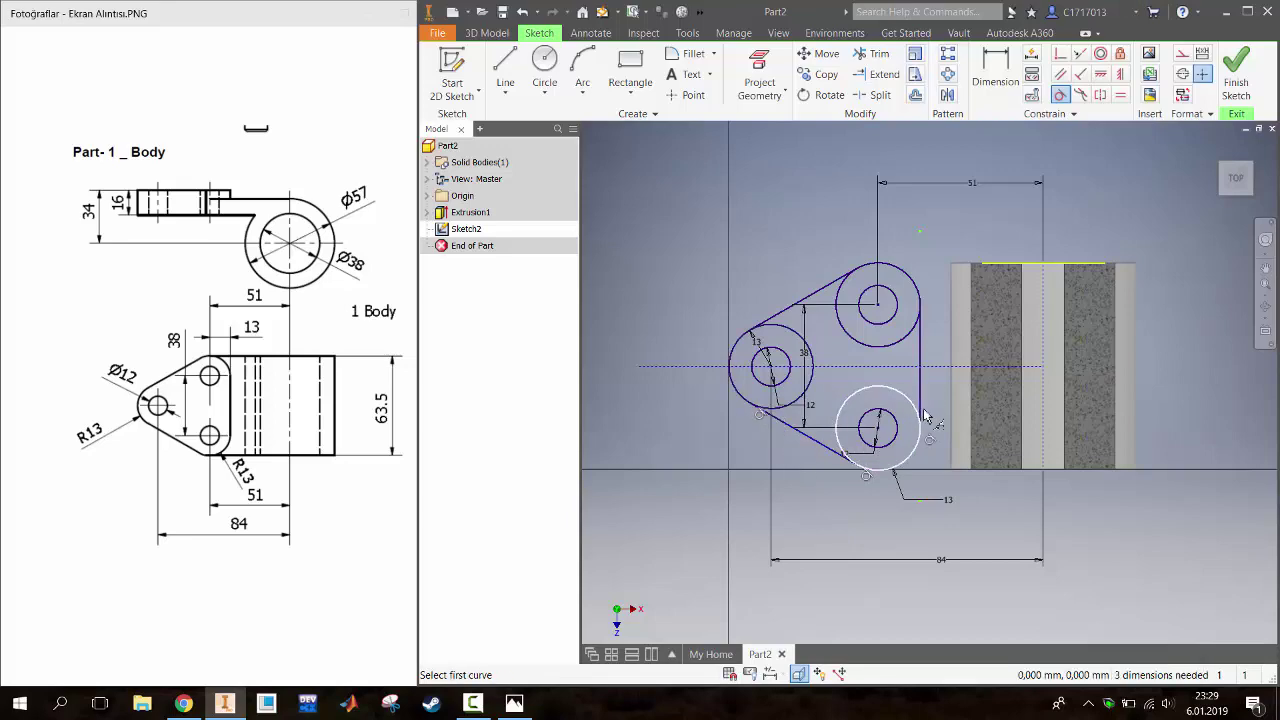
{"action": "left_click", "coordinate": [924, 412]}
{"action": "key", "text": "Escape"}
{"action": "scroll", "coordinate": [868, 372], "scroll_direction": "up", "scroll_amount": 5}
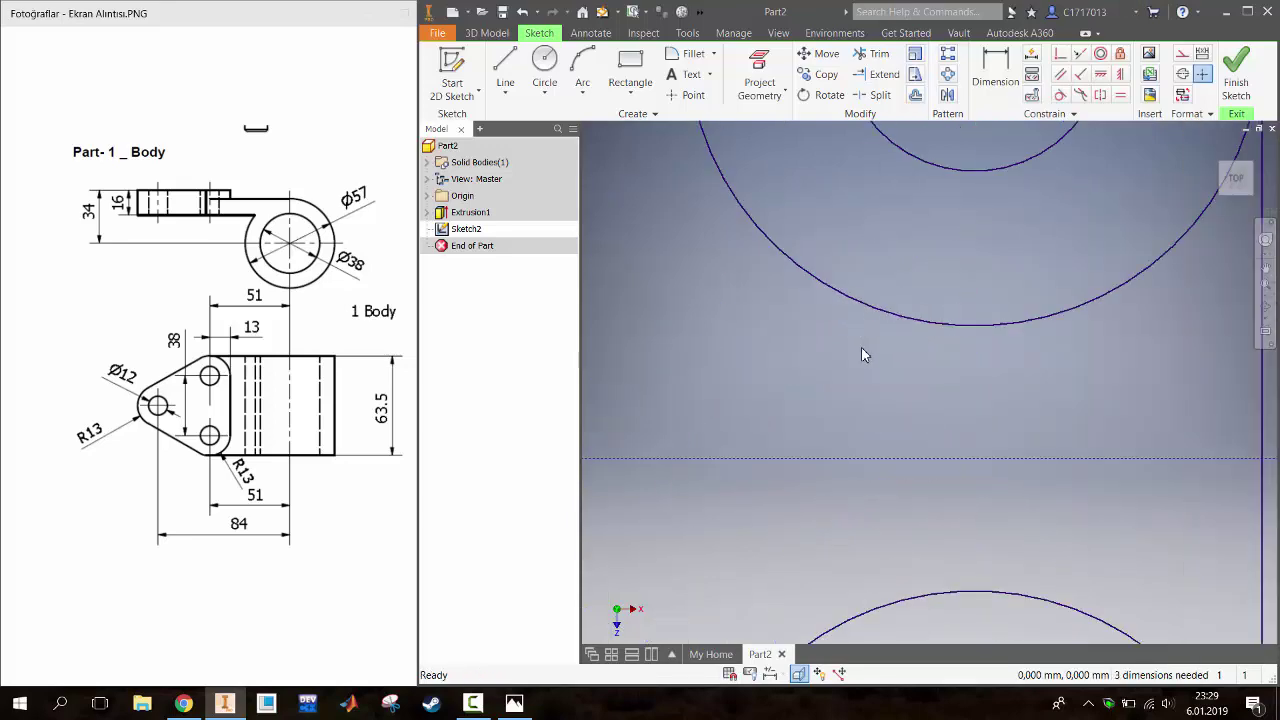
{"action": "scroll", "coordinate": [861, 347], "scroll_direction": "down", "scroll_amount": 4}
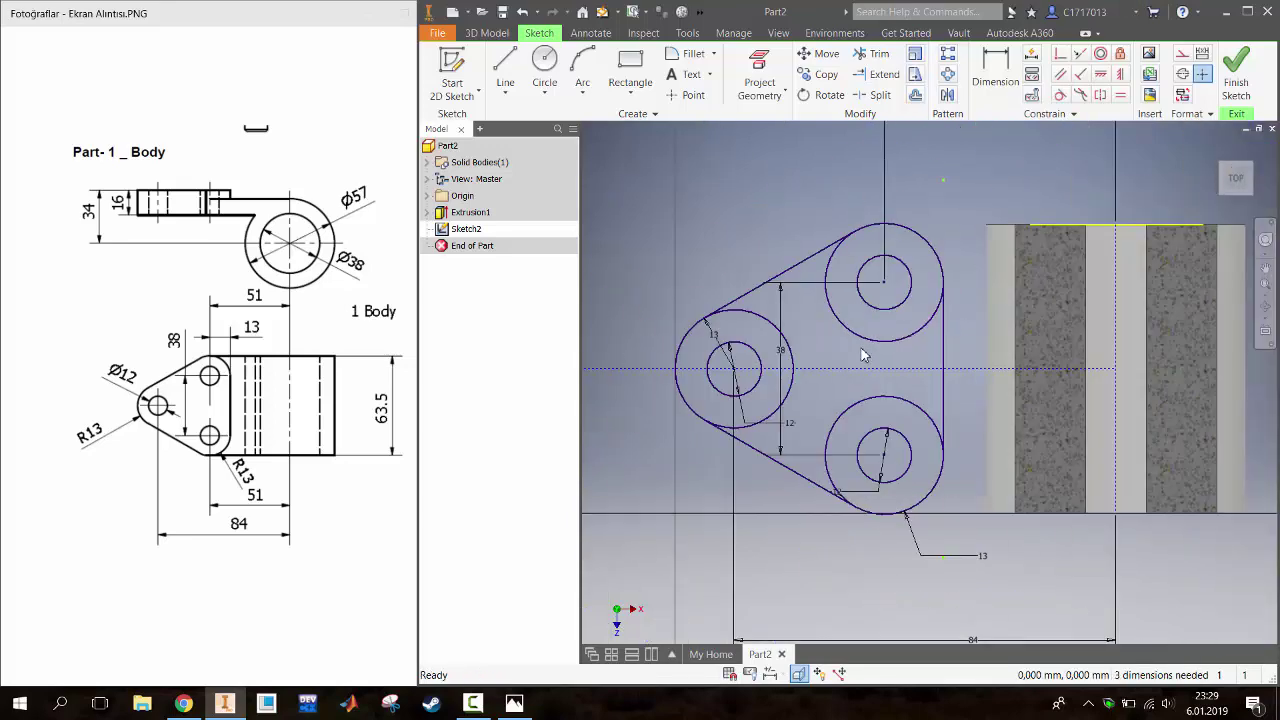
Trim the inner arcs of the left and upper-right R13 circles, then finish the sketch
{"action": "left_click", "coordinate": [873, 53]}
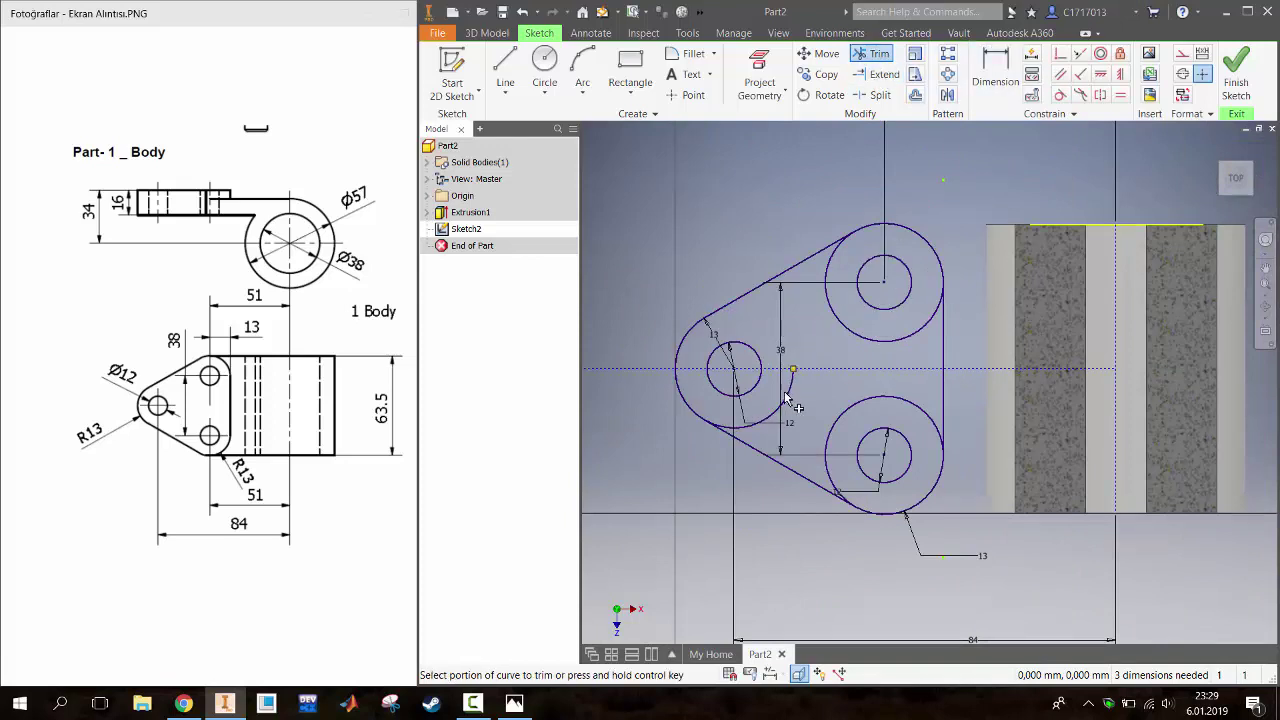
{"action": "left_click", "coordinate": [786, 398]}
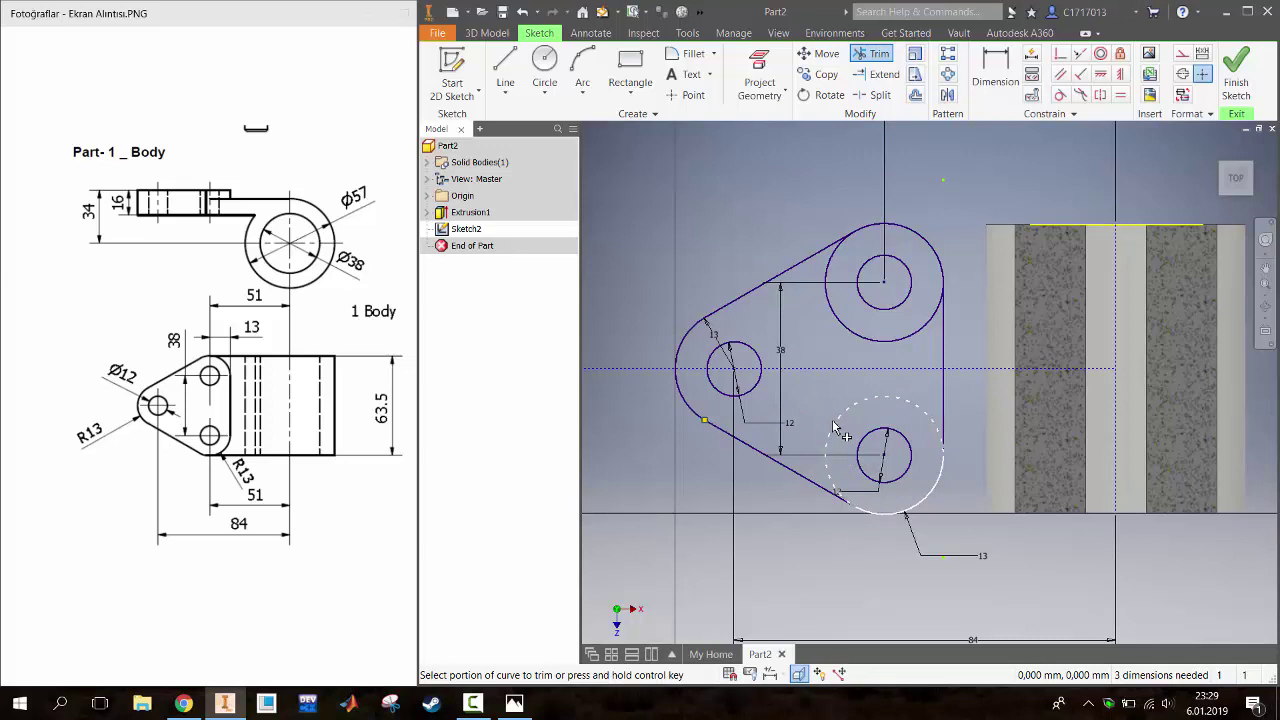
{"action": "left_click", "coordinate": [855, 335]}
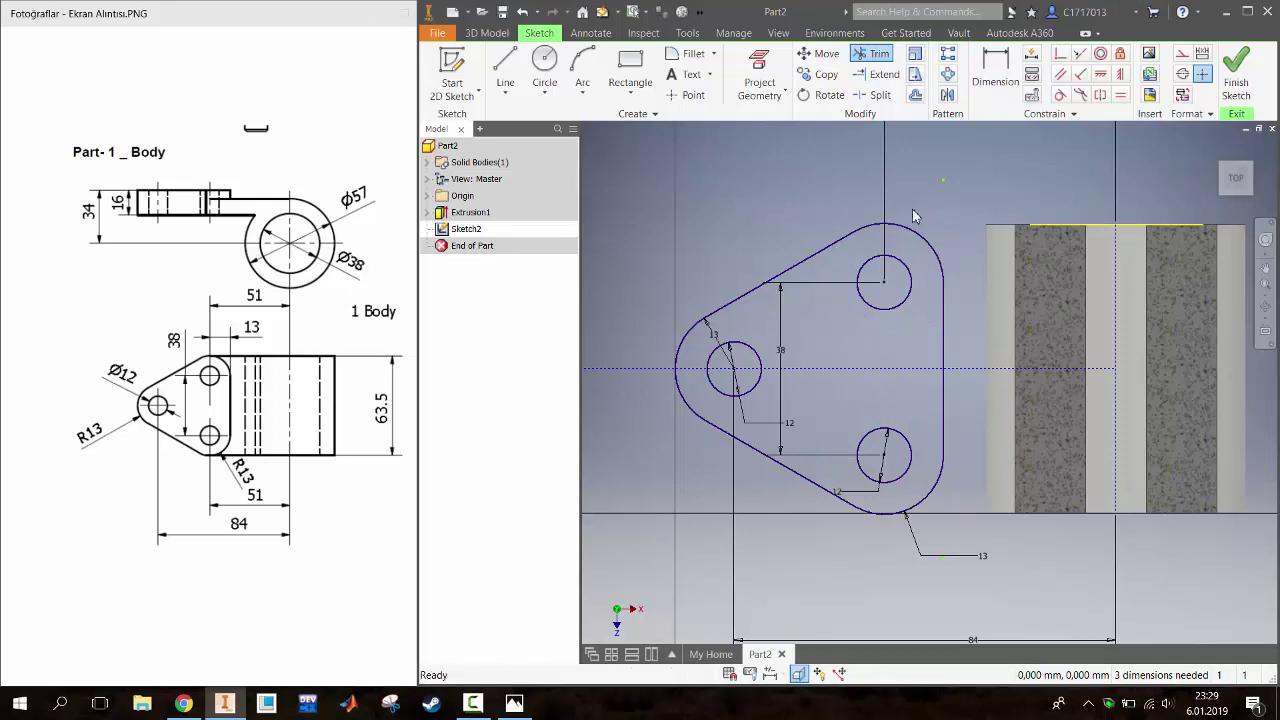
{"action": "key", "text": "Escape"}
{"action": "left_click", "coordinate": [1237, 66]}
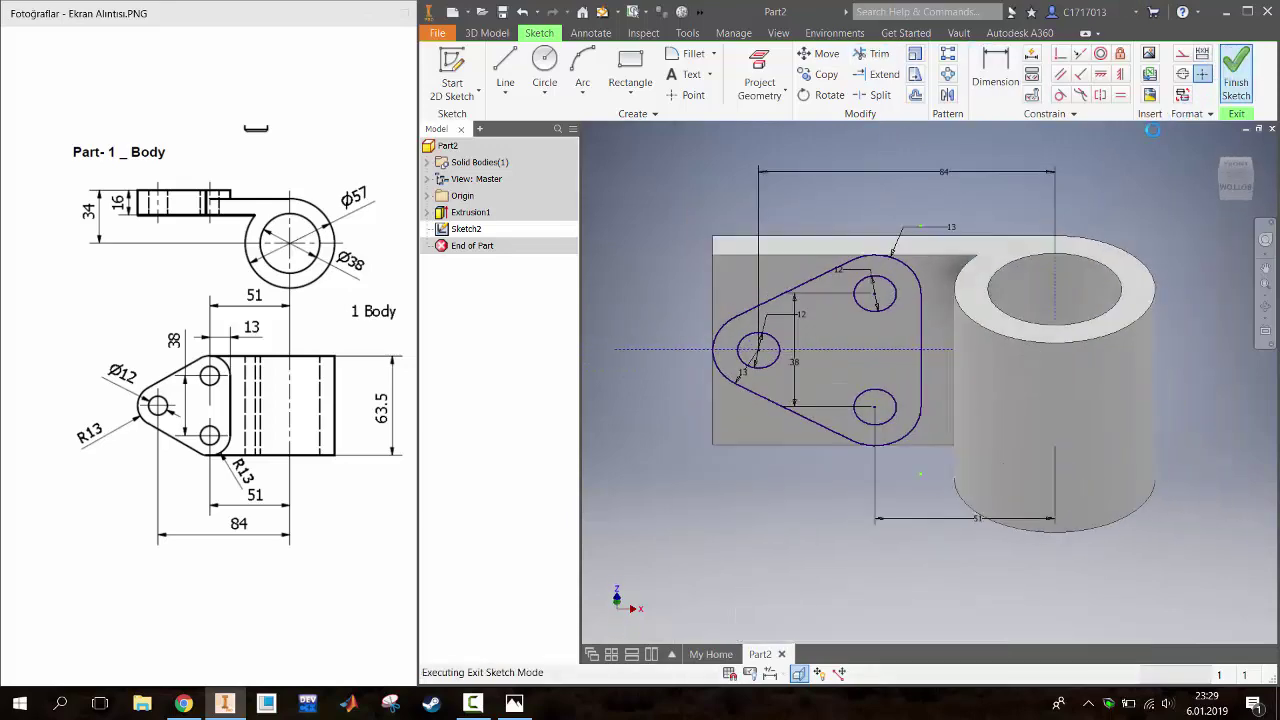
Cancel the stray sketch and line commands and reopen Sketch2 for editing from the browser
{"action": "scroll", "coordinate": [876, 282], "scroll_direction": "up", "scroll_amount": 3}
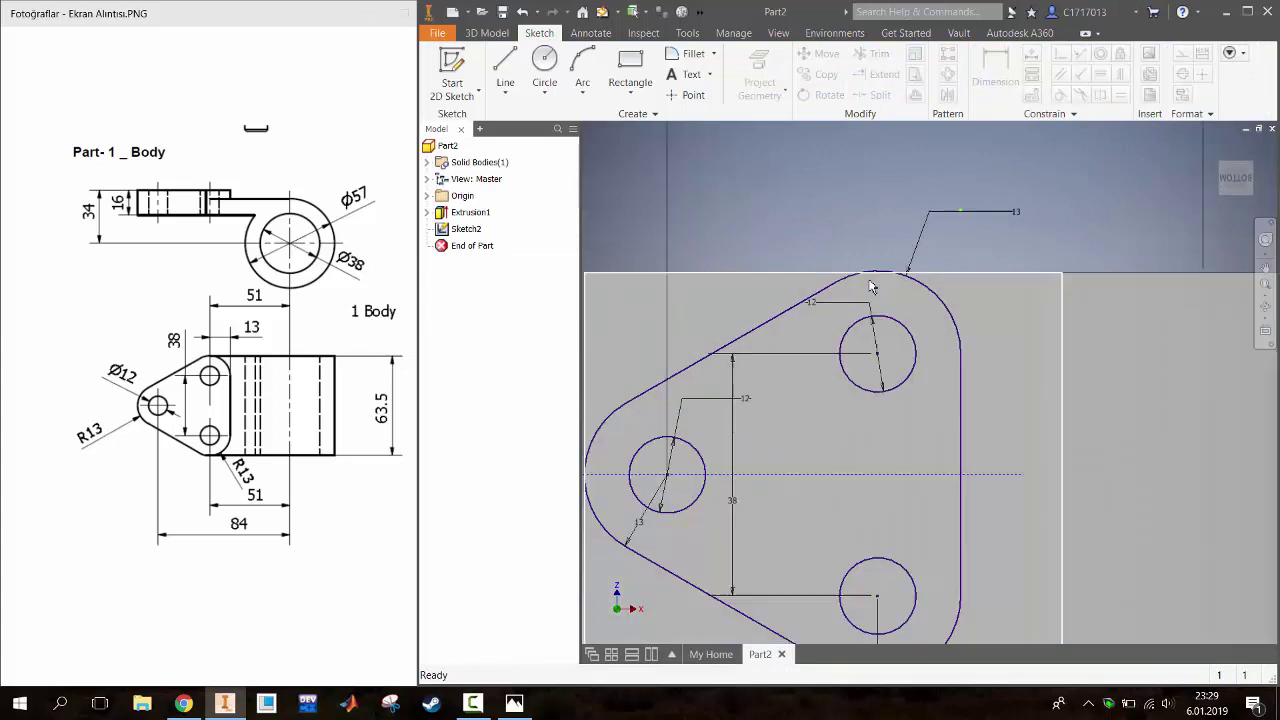
{"action": "scroll", "coordinate": [888, 258], "scroll_direction": "up", "scroll_amount": 3}
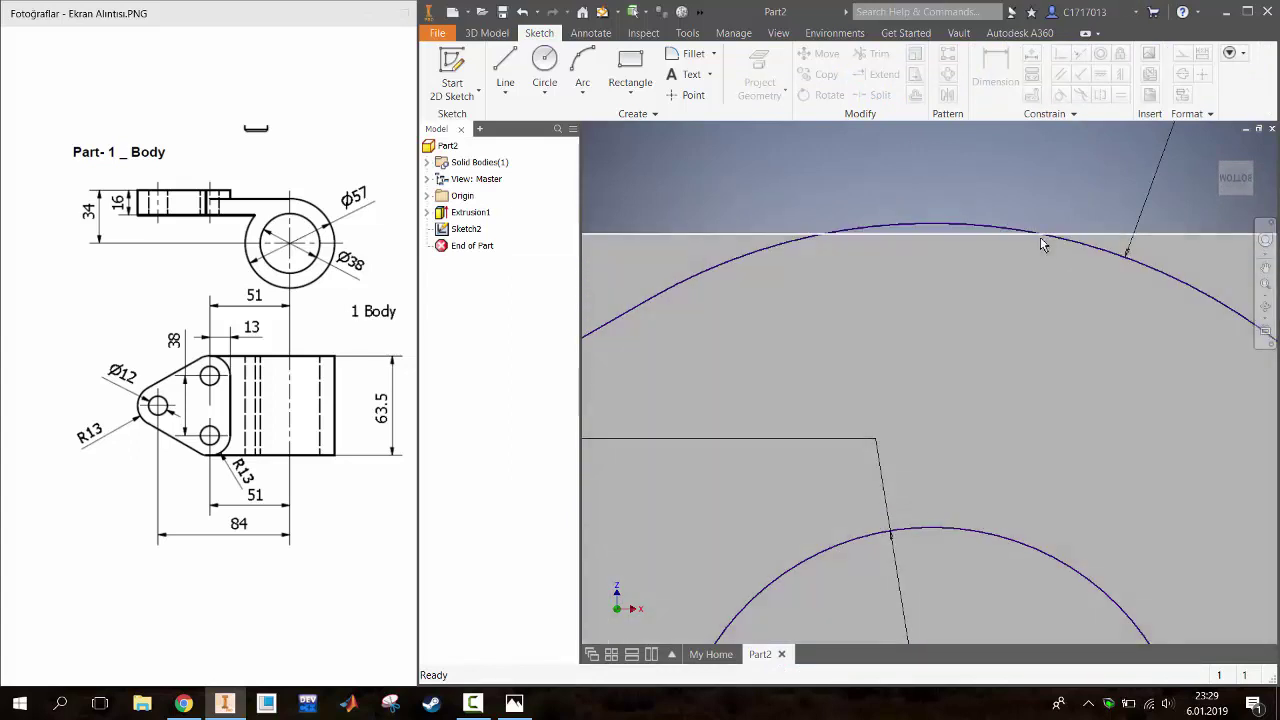
{"action": "scroll", "coordinate": [1040, 245], "scroll_direction": "down", "scroll_amount": 3}
{"action": "scroll", "coordinate": [1040, 250], "scroll_direction": "down", "scroll_amount": 3}
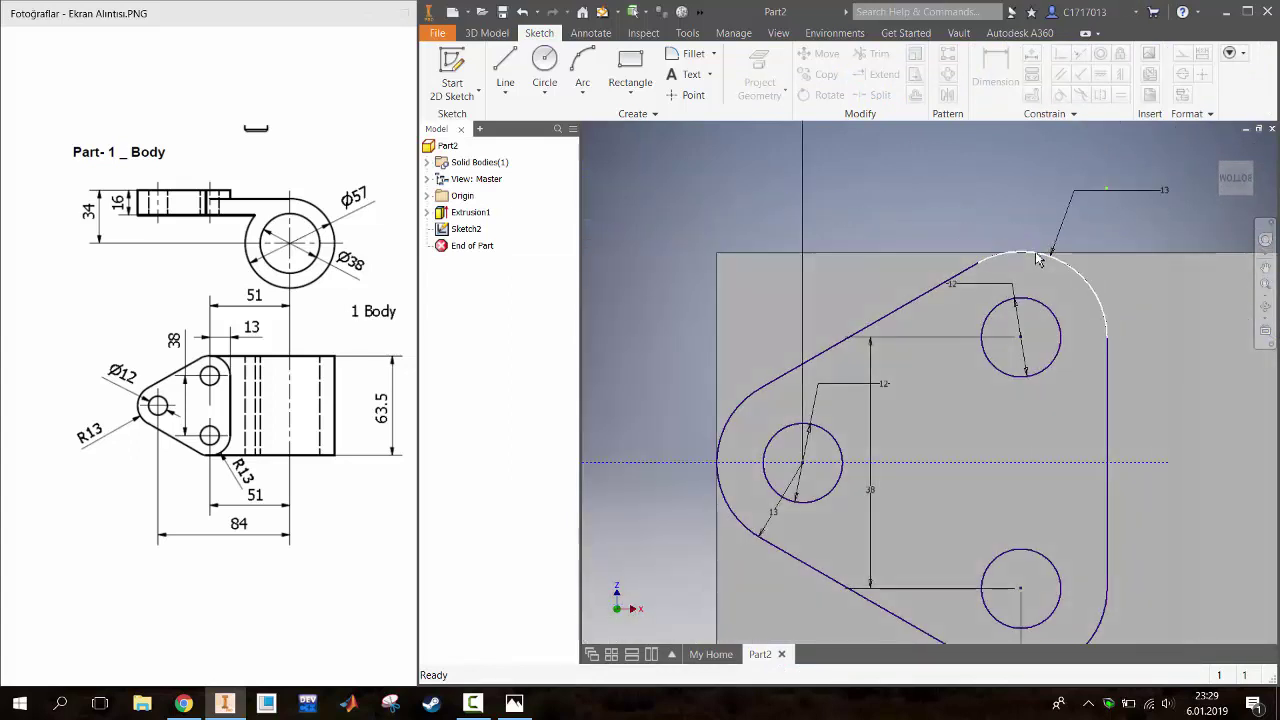
{"action": "key", "text": "s"}
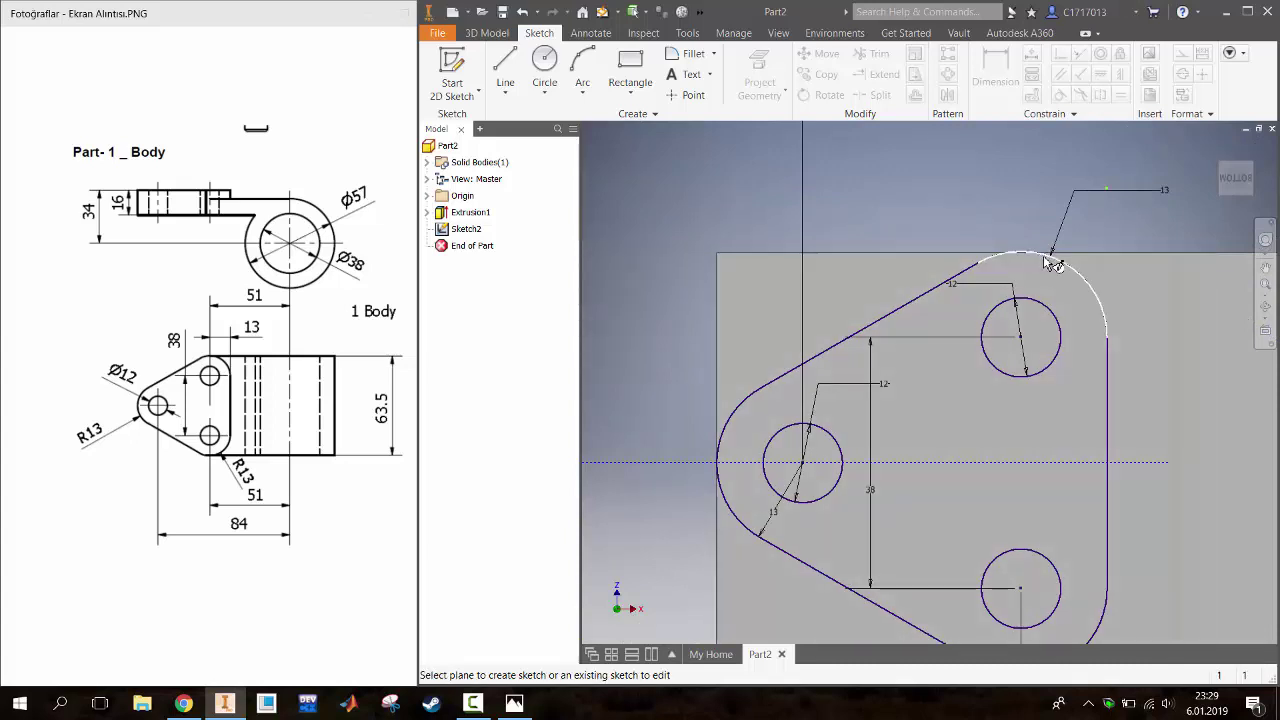
{"action": "key", "text": "l"}
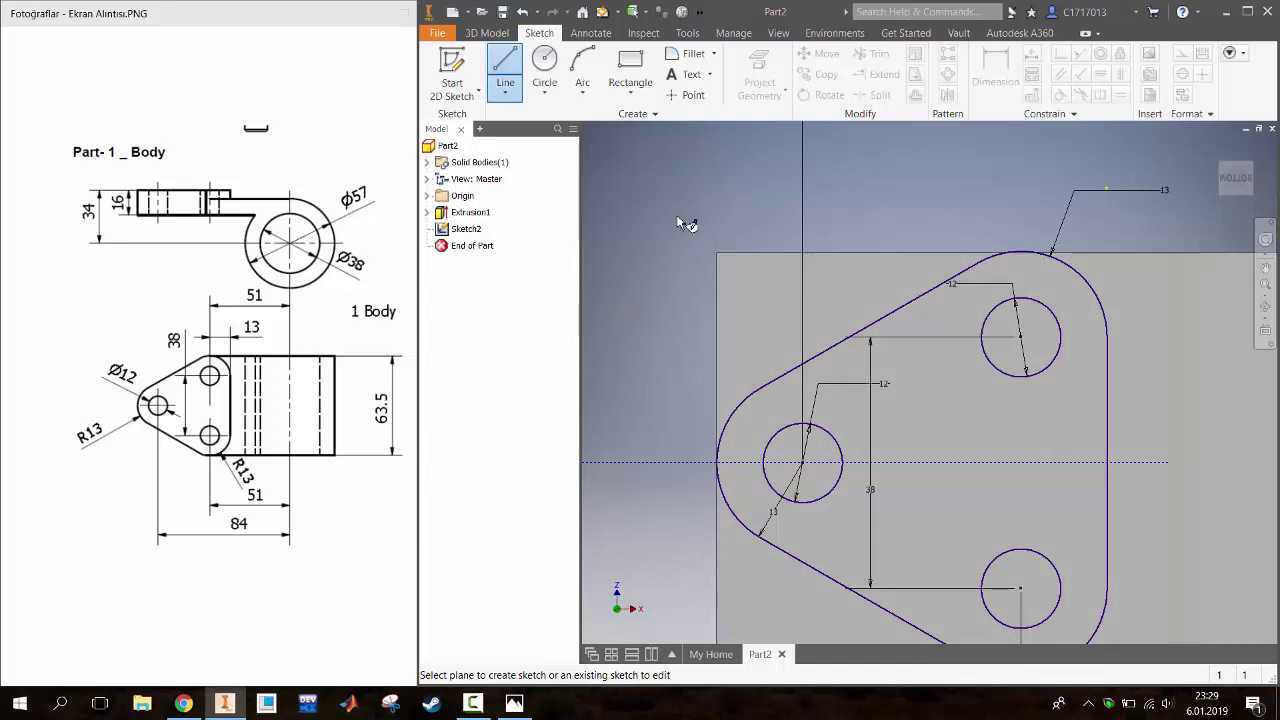
{"action": "key", "text": "Escape"}
{"action": "double_click", "coordinate": [481, 229]}
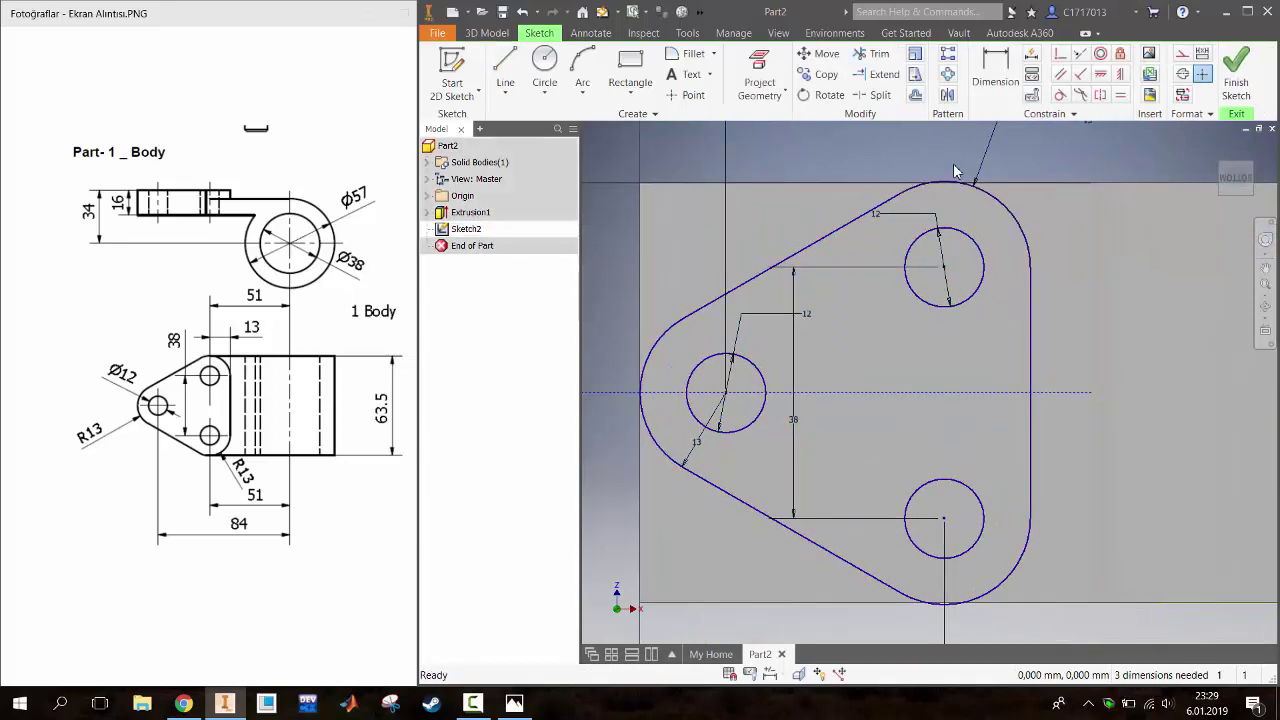
Project the part's top and bottom edges into the sketch
{"action": "left_click", "coordinate": [759, 72]}
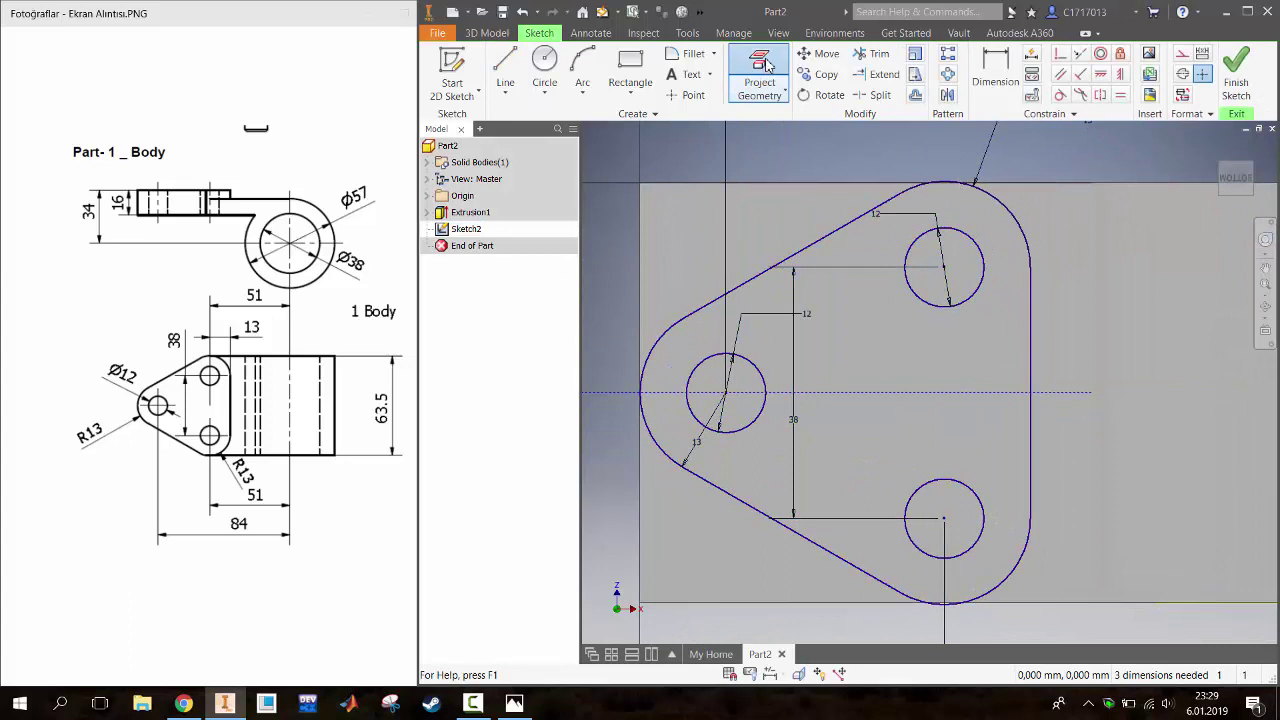
{"action": "left_click", "coordinate": [992, 190]}
{"action": "left_click", "coordinate": [1012, 612]}
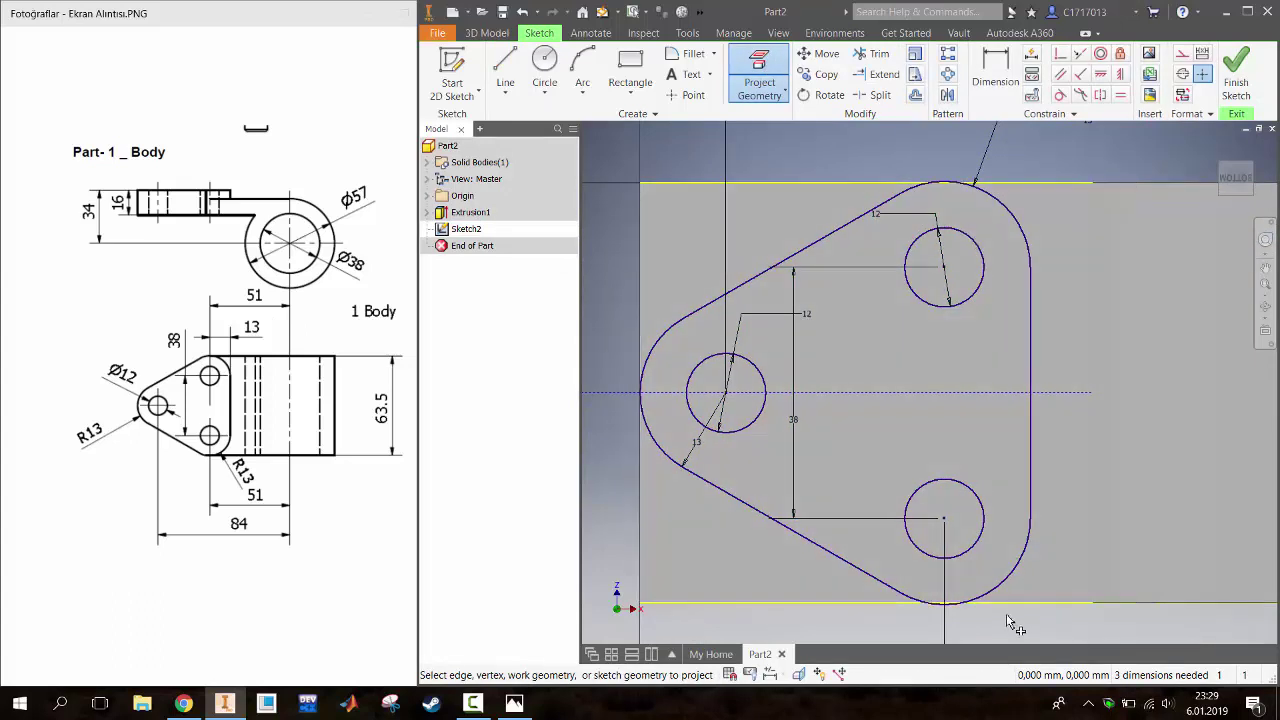
Draw a three-line path up, left and down from the lug arc, trimming it at the centreline
{"action": "key", "text": "l"}
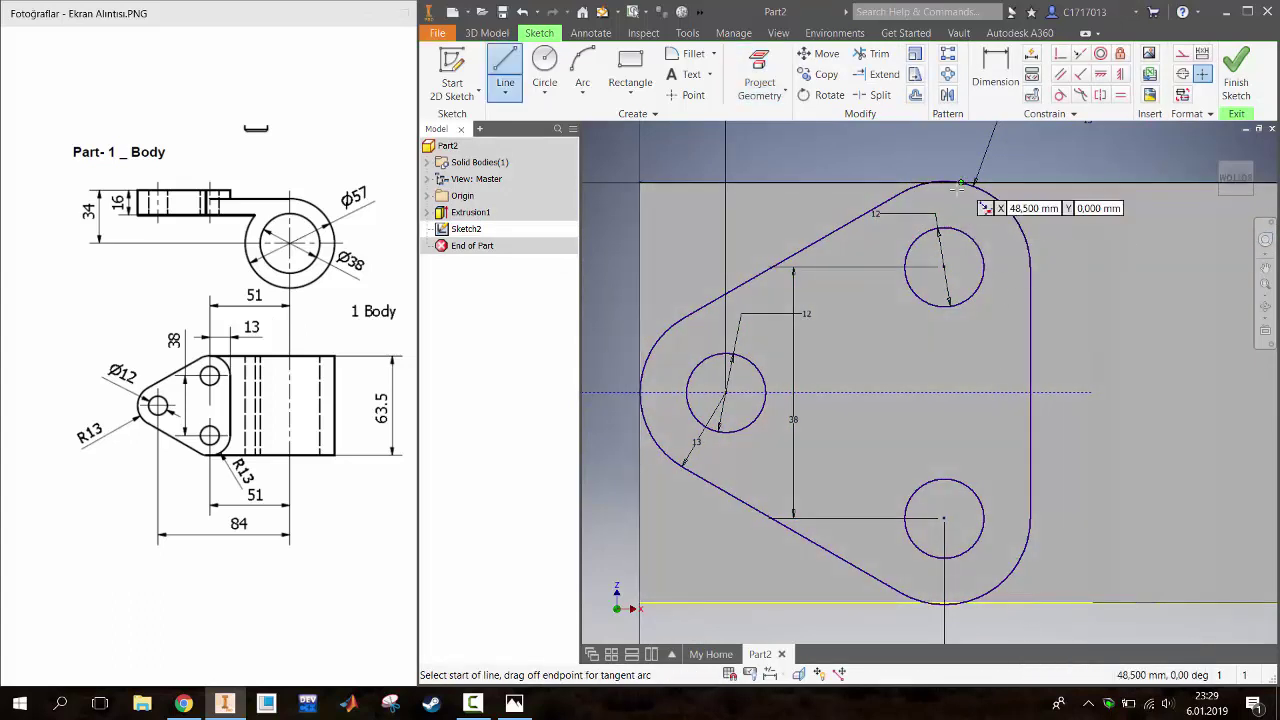
{"action": "scroll", "coordinate": [958, 186], "scroll_direction": "up", "scroll_amount": 3}
{"action": "scroll", "coordinate": [971, 191], "scroll_direction": "up", "scroll_amount": 2}
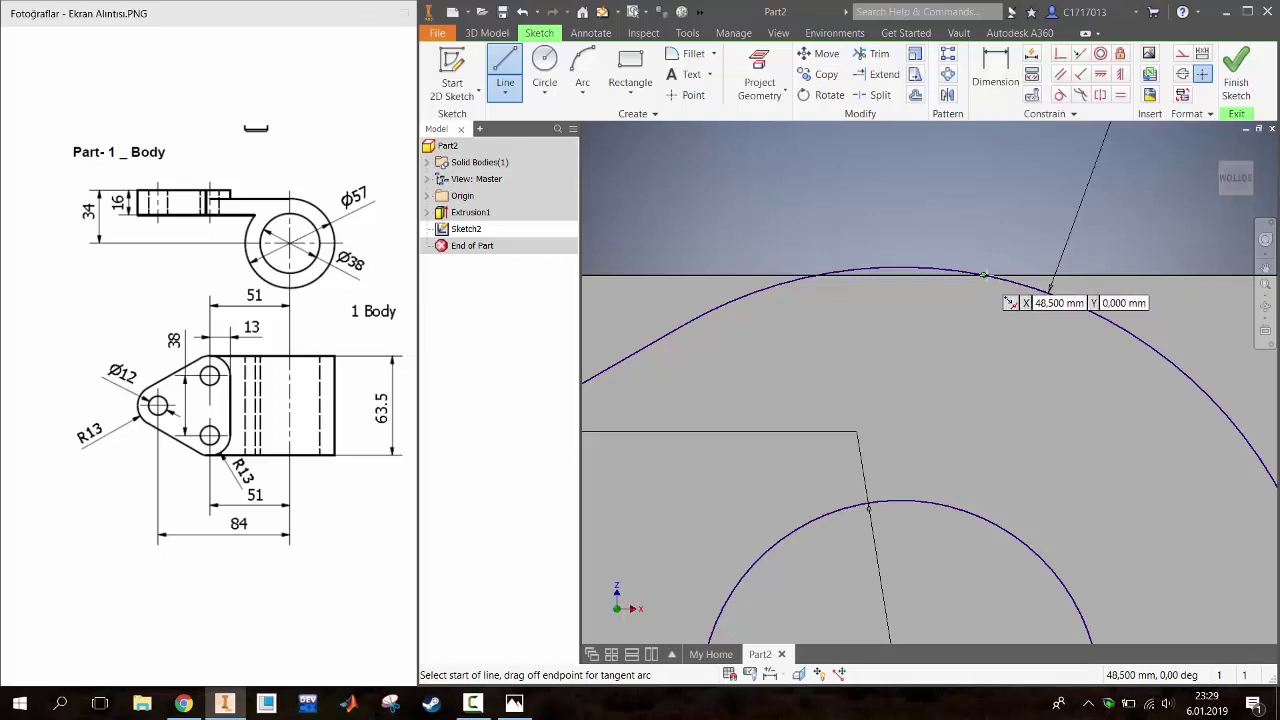
{"action": "left_click", "coordinate": [984, 275]}
{"action": "scroll", "coordinate": [984, 272], "scroll_direction": "down", "scroll_amount": 3}
{"action": "scroll", "coordinate": [980, 260], "scroll_direction": "down", "scroll_amount": 3}
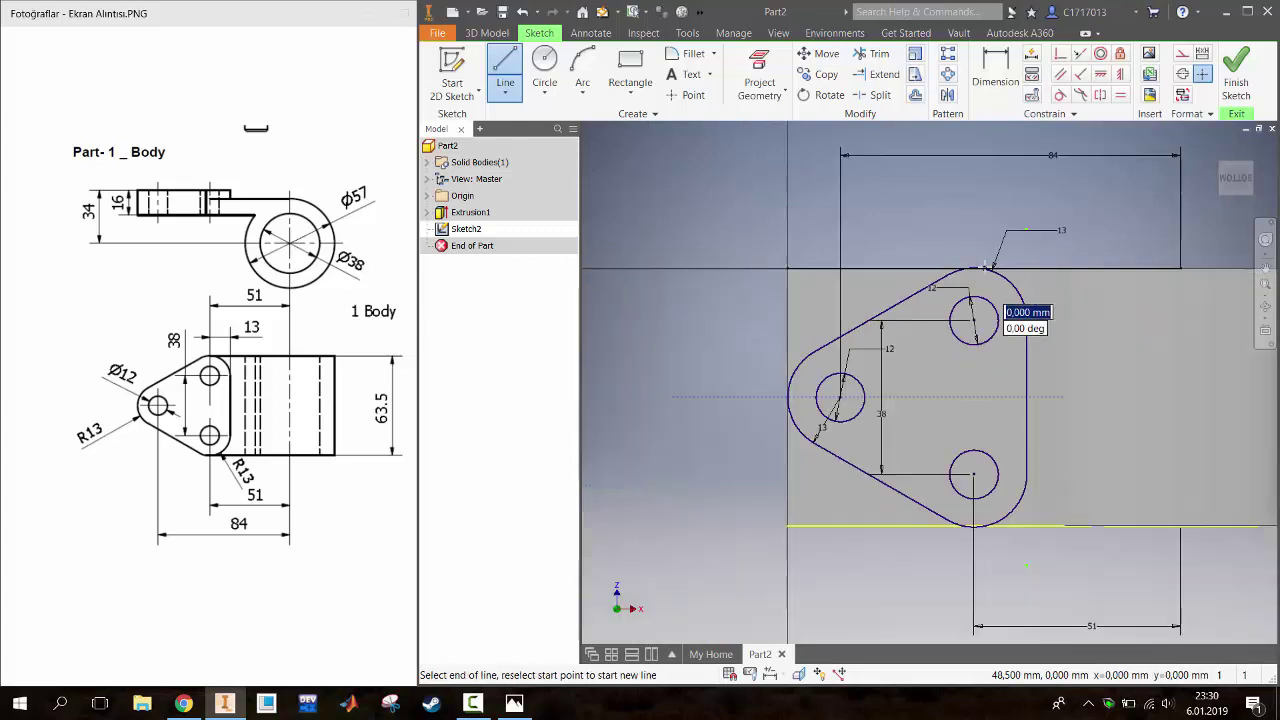
{"action": "left_click", "coordinate": [984, 177]}
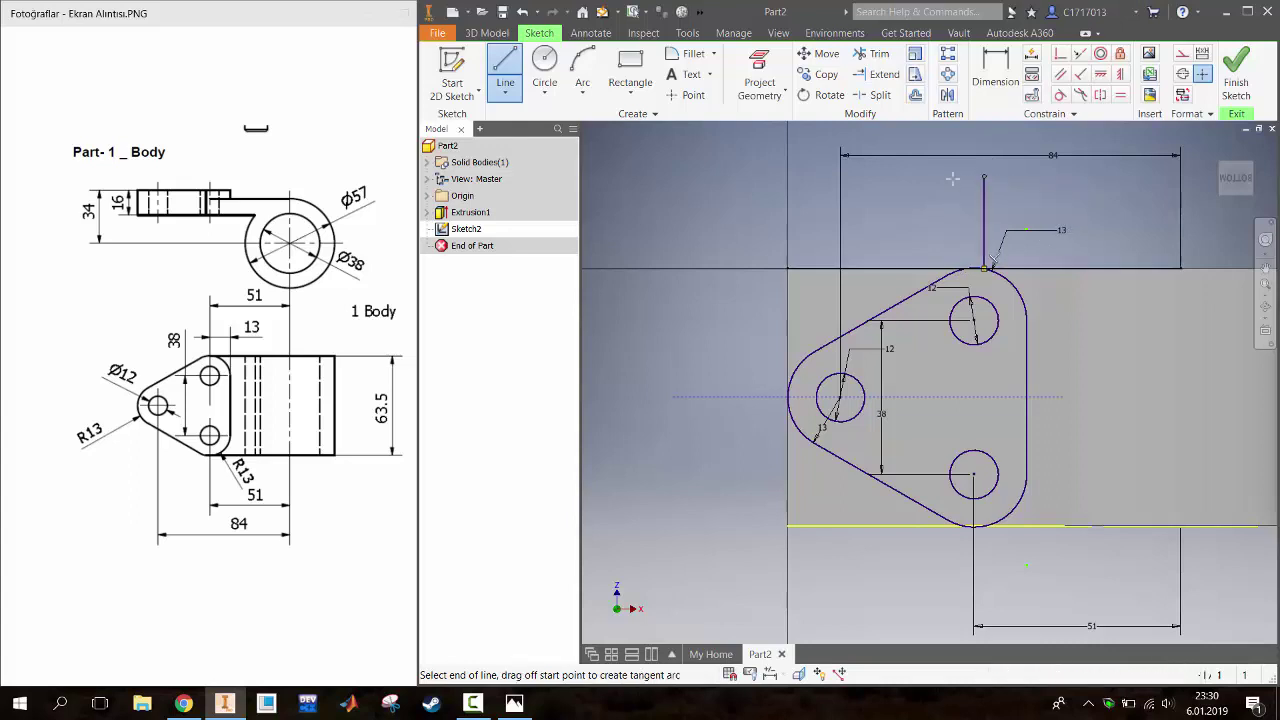
{"action": "left_click", "coordinate": [697, 177]}
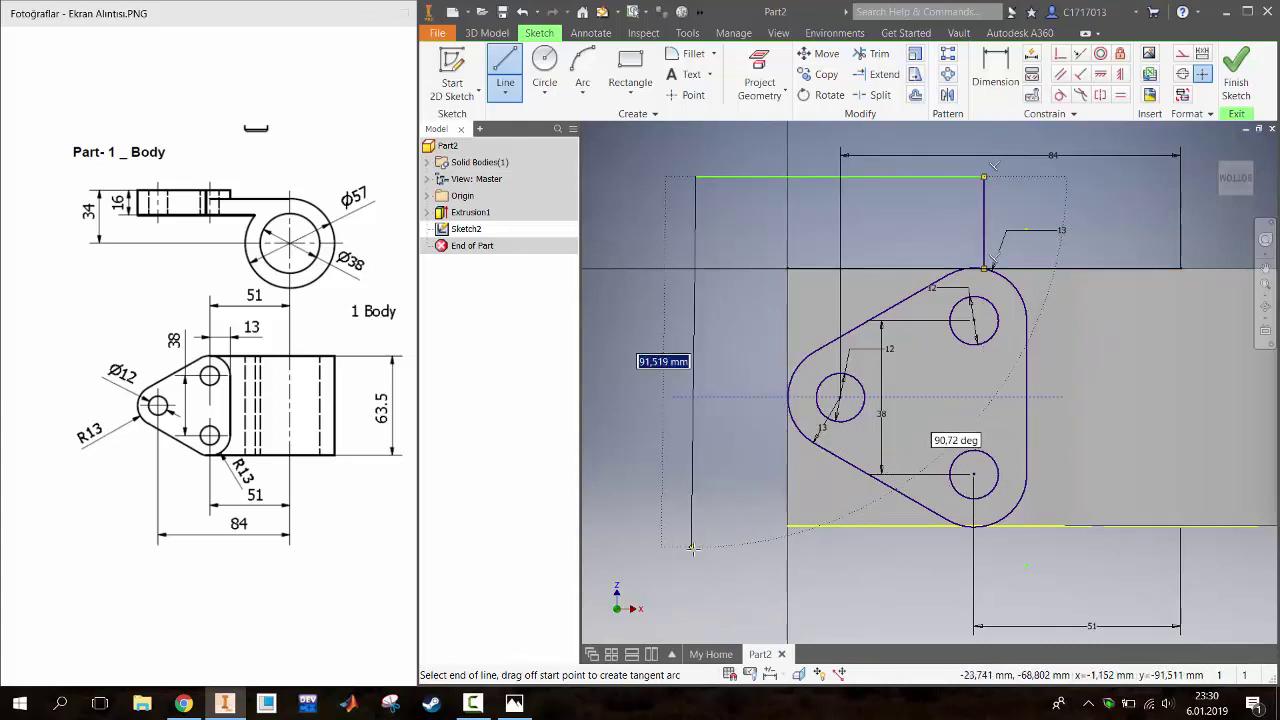
{"action": "left_click", "coordinate": [701, 547]}
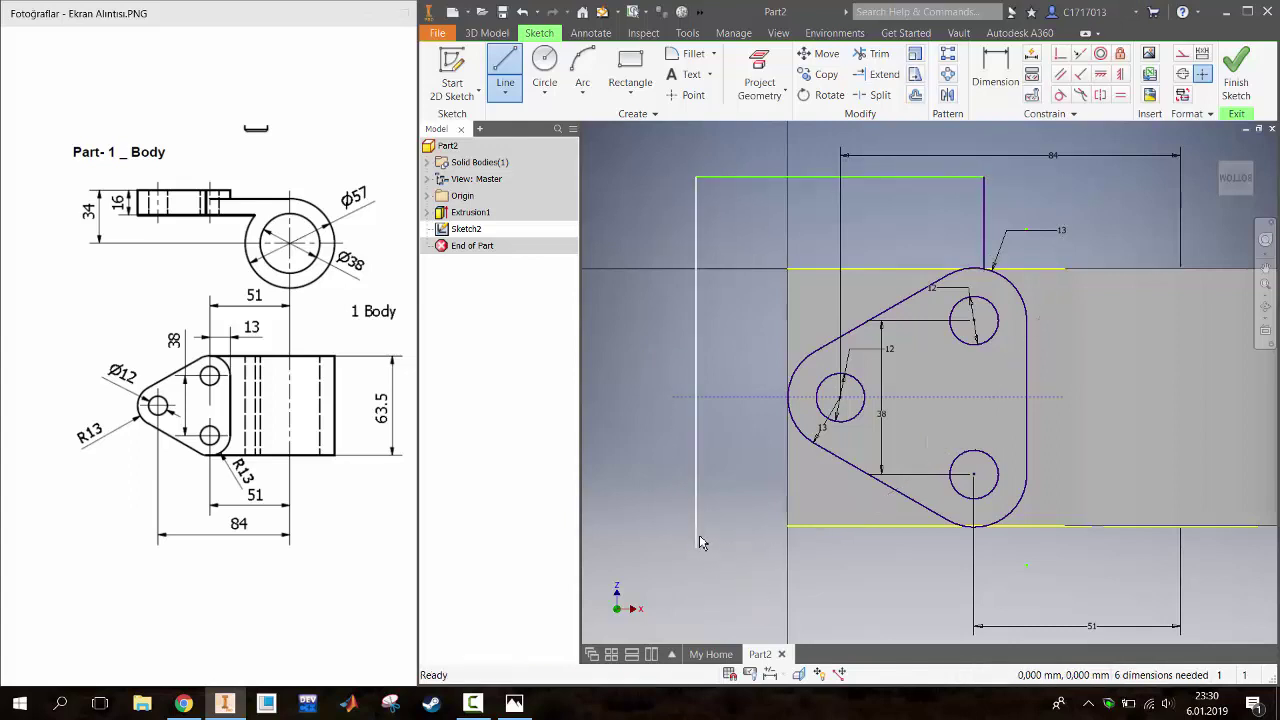
{"action": "key", "text": "x"}
{"action": "left_click", "coordinate": [698, 515]}
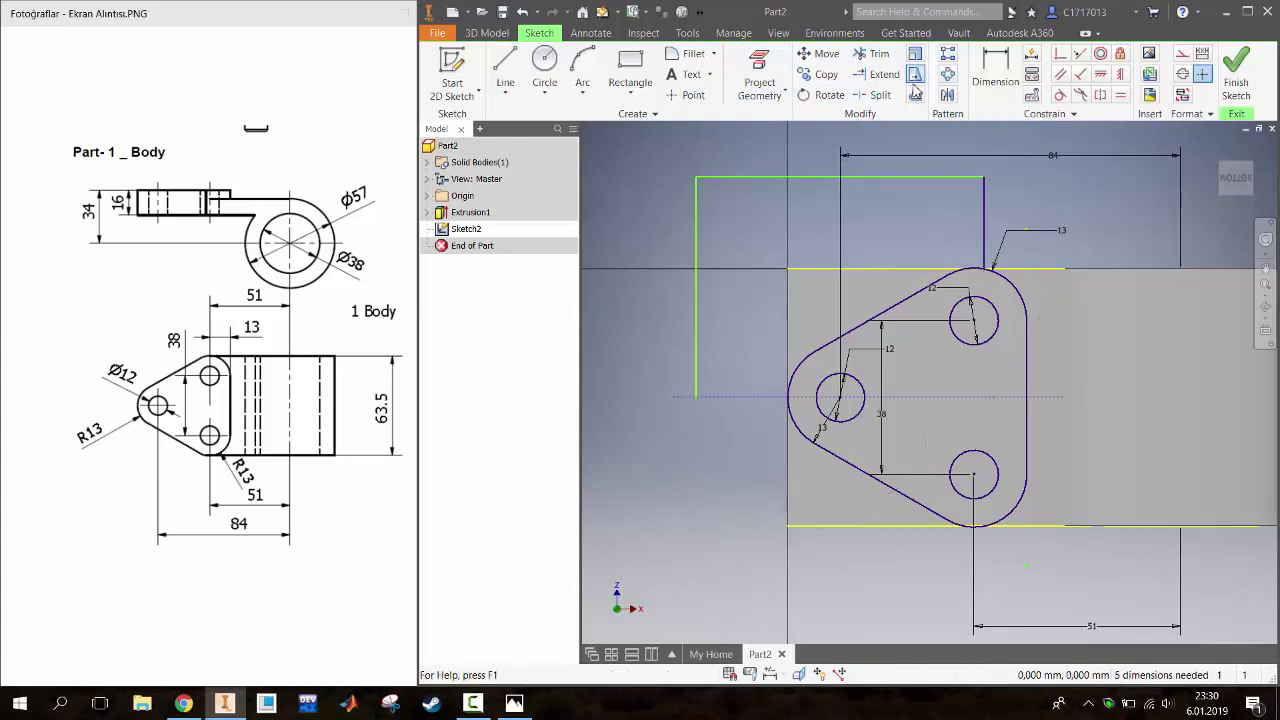
Mirror the upper outline lines below the dashed centreline
{"action": "left_click", "coordinate": [947, 95]}
{"action": "left_click", "coordinate": [922, 177]}
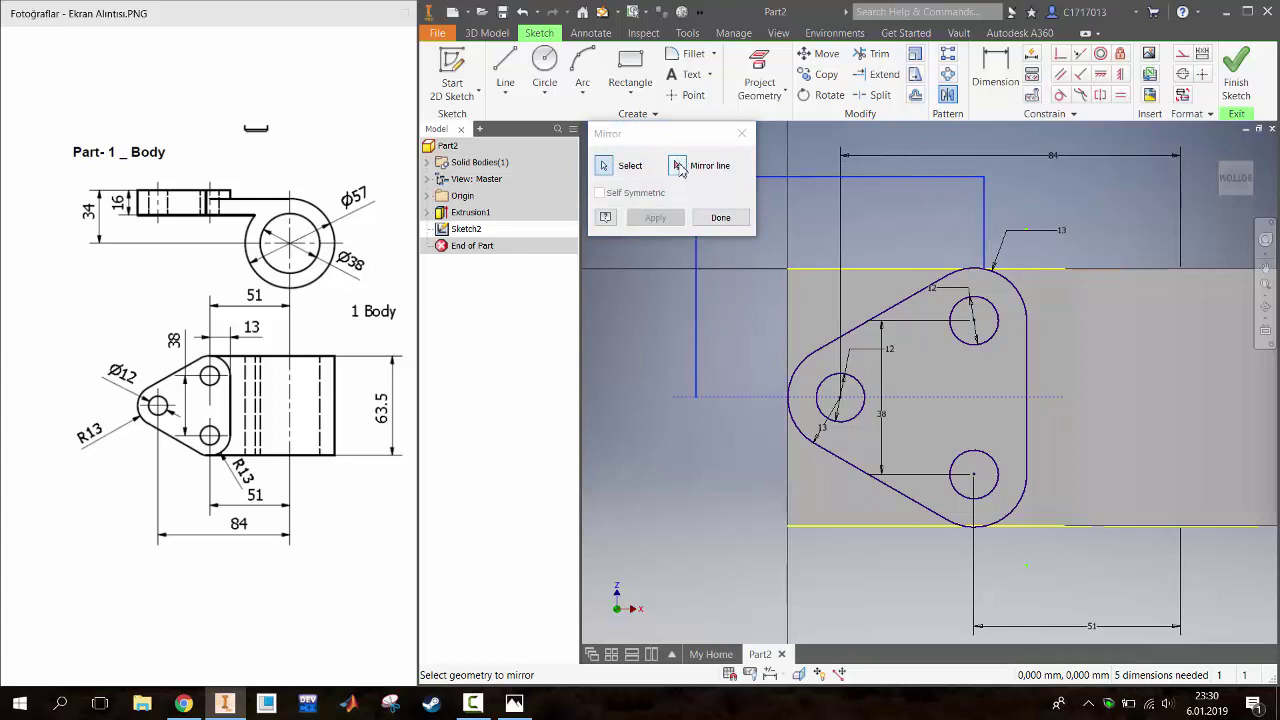
{"action": "left_click", "coordinate": [678, 166]}
{"action": "left_click", "coordinate": [754, 396]}
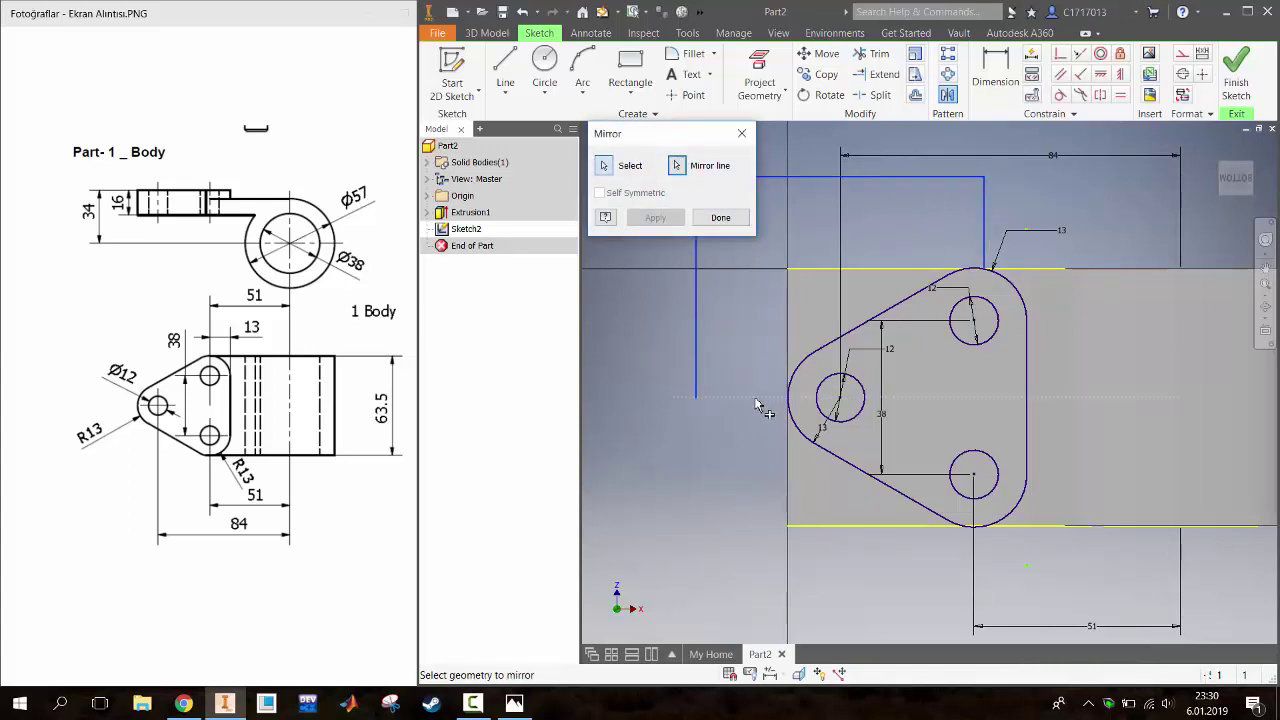
{"action": "left_click", "coordinate": [655, 217]}
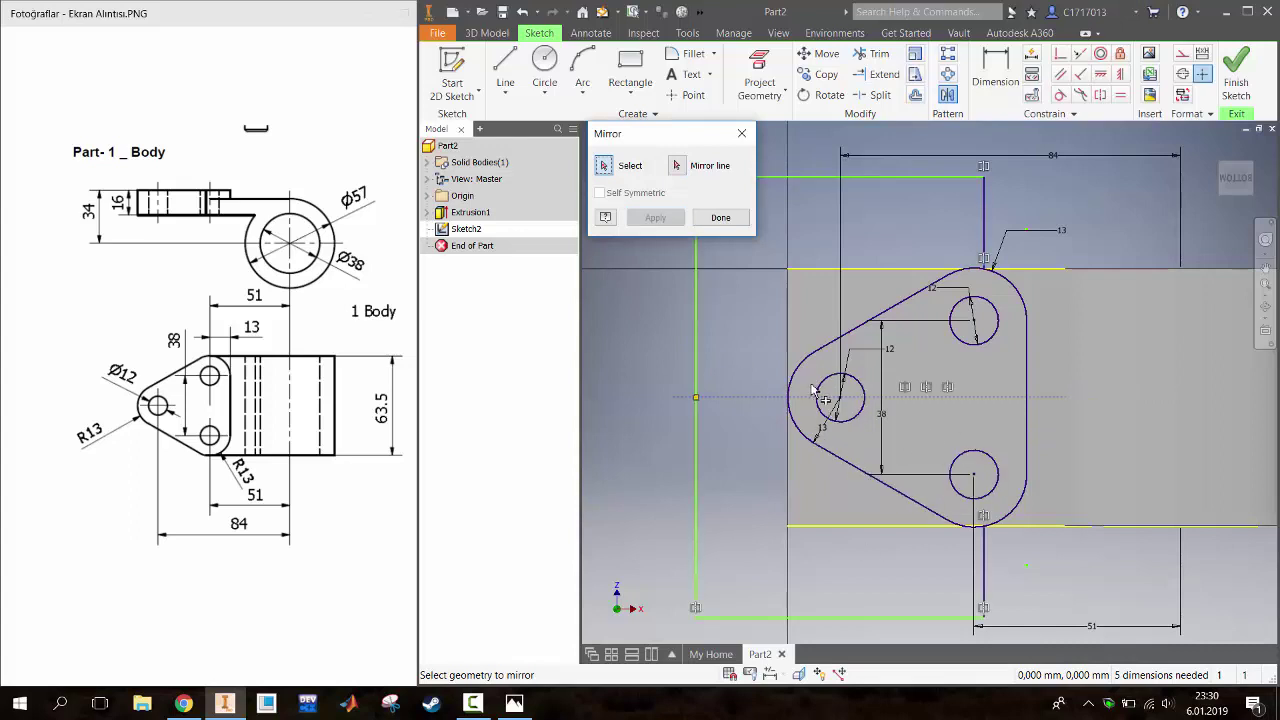
{"action": "key", "text": "Escape"}
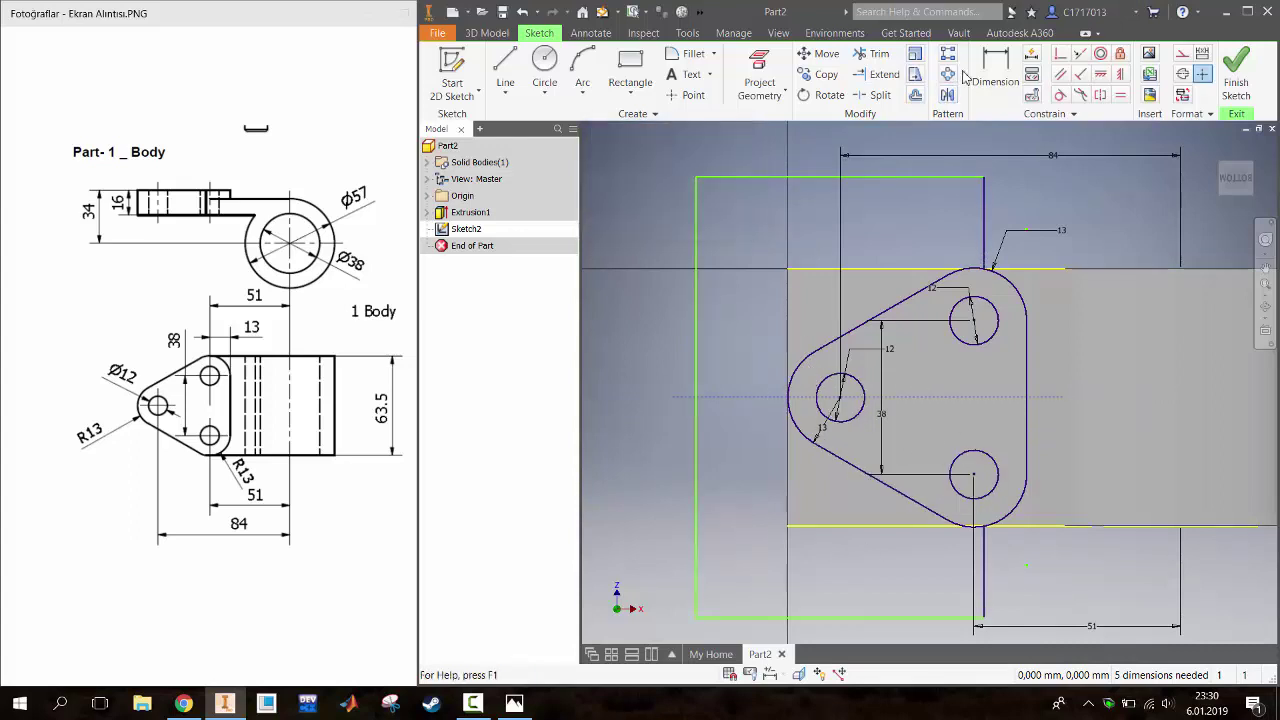
Constrain the left outline edge to meet the lug's rounded end
{"action": "left_click", "coordinate": [1062, 53]}
{"action": "left_click", "coordinate": [730, 397]}
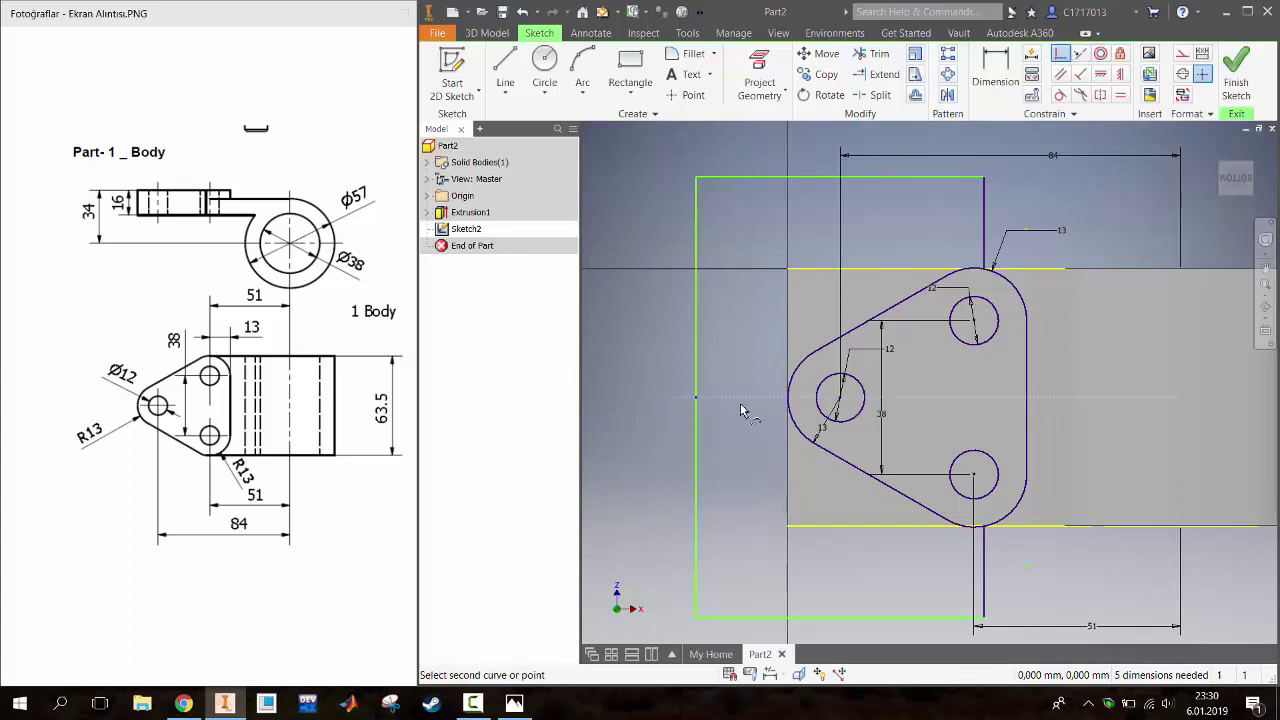
{"action": "left_click", "coordinate": [788, 402]}
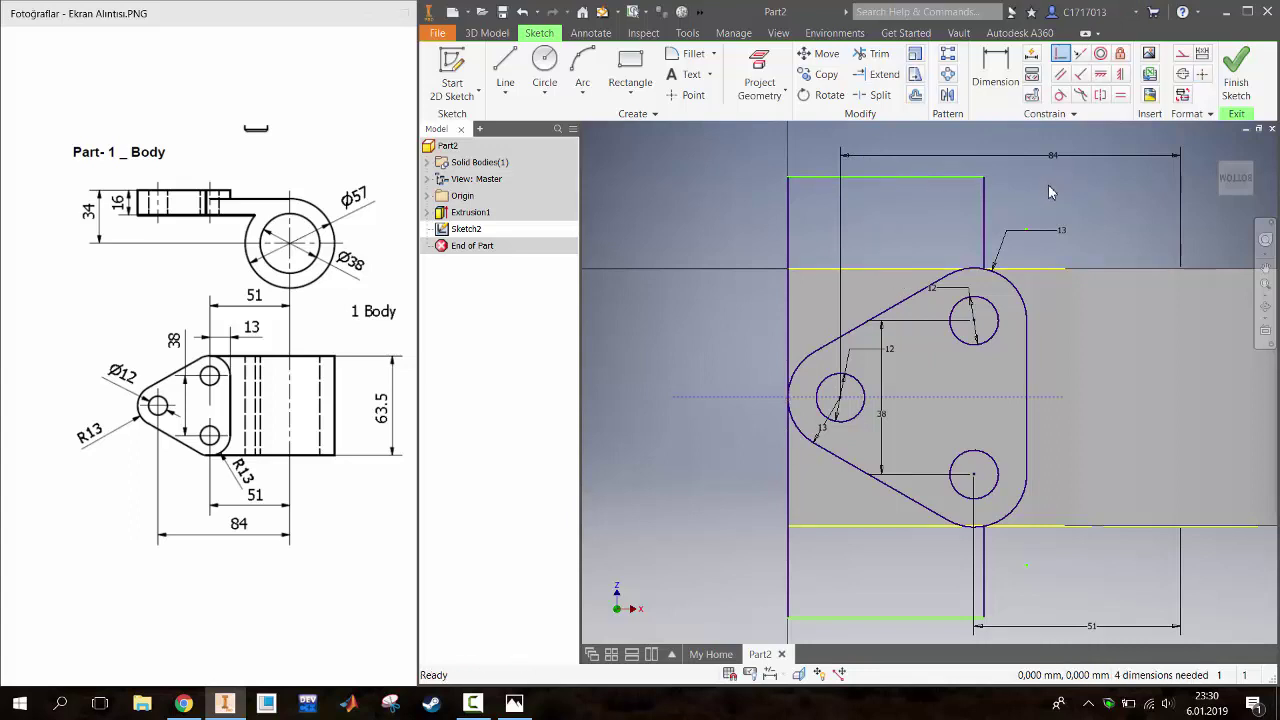
{"action": "key", "text": "Escape"}
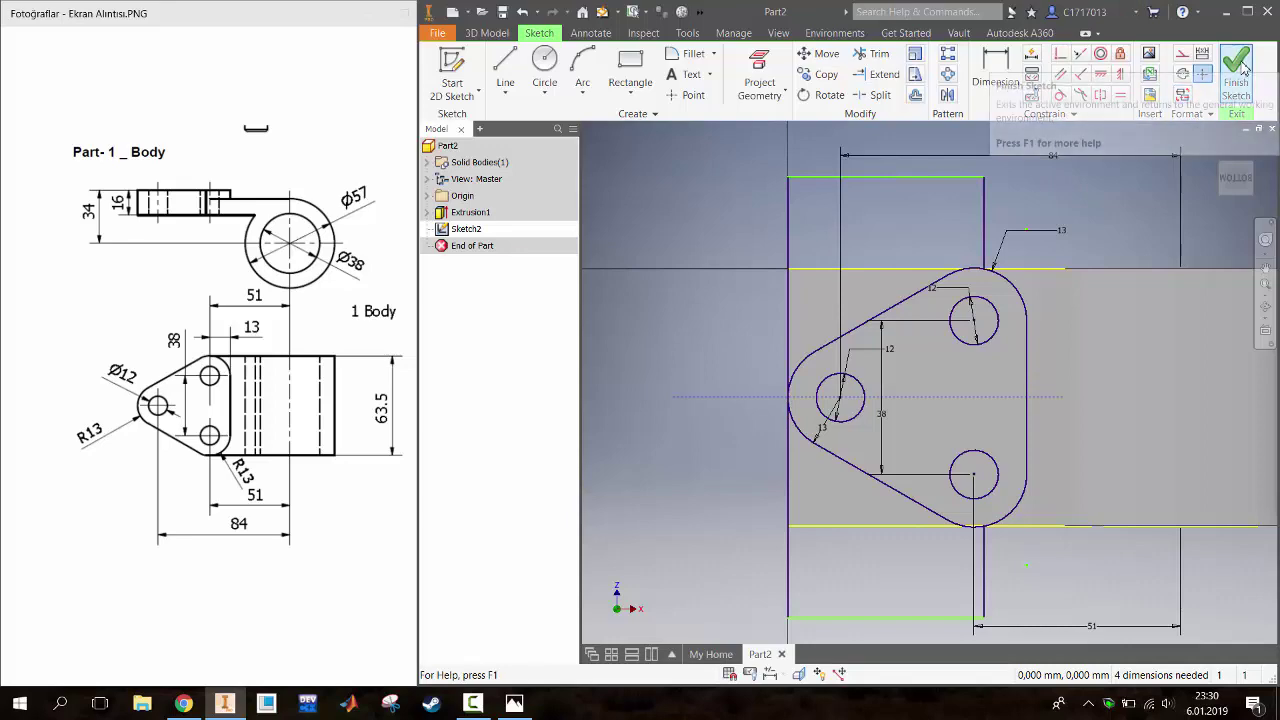
{"action": "scroll", "coordinate": [925, 332], "scroll_direction": "up", "scroll_amount": 2}
Extrude the plate outline 16 mm upward, flipped and joined to the ring body as Extrusion2
{"action": "scroll", "coordinate": [925, 332], "scroll_direction": "down", "scroll_amount": 5}
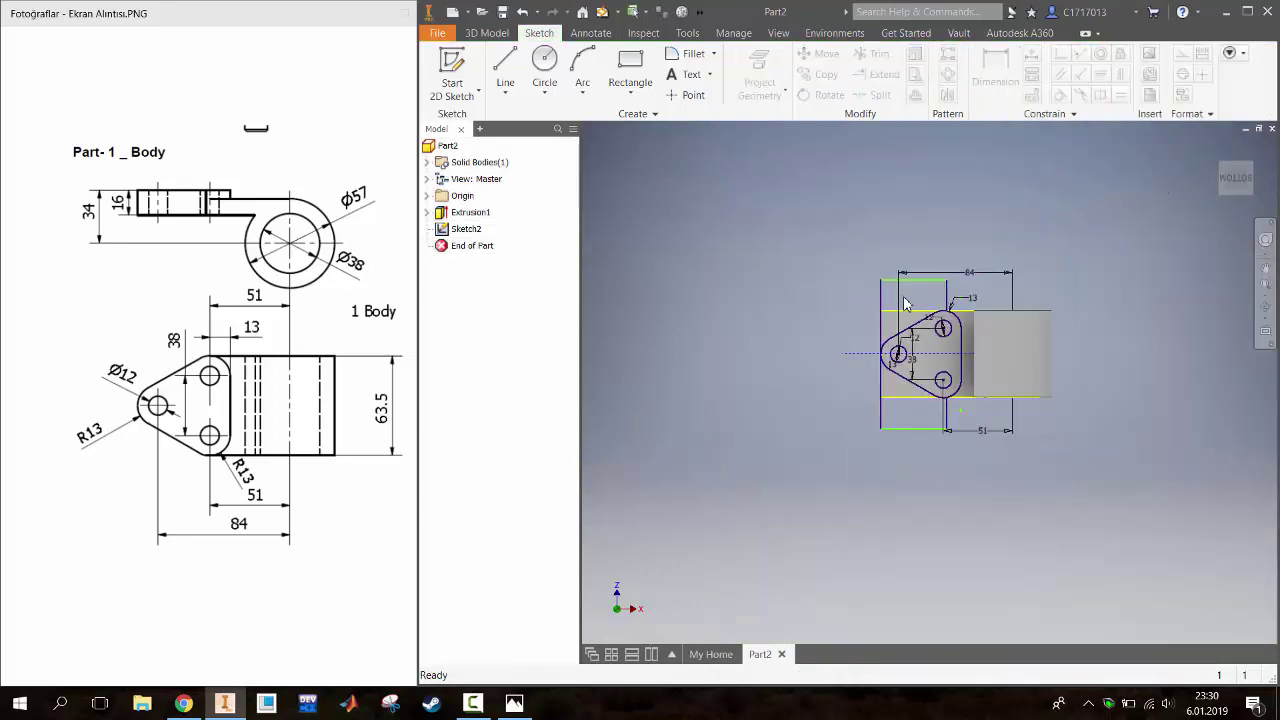
{"action": "key", "text": "e"}
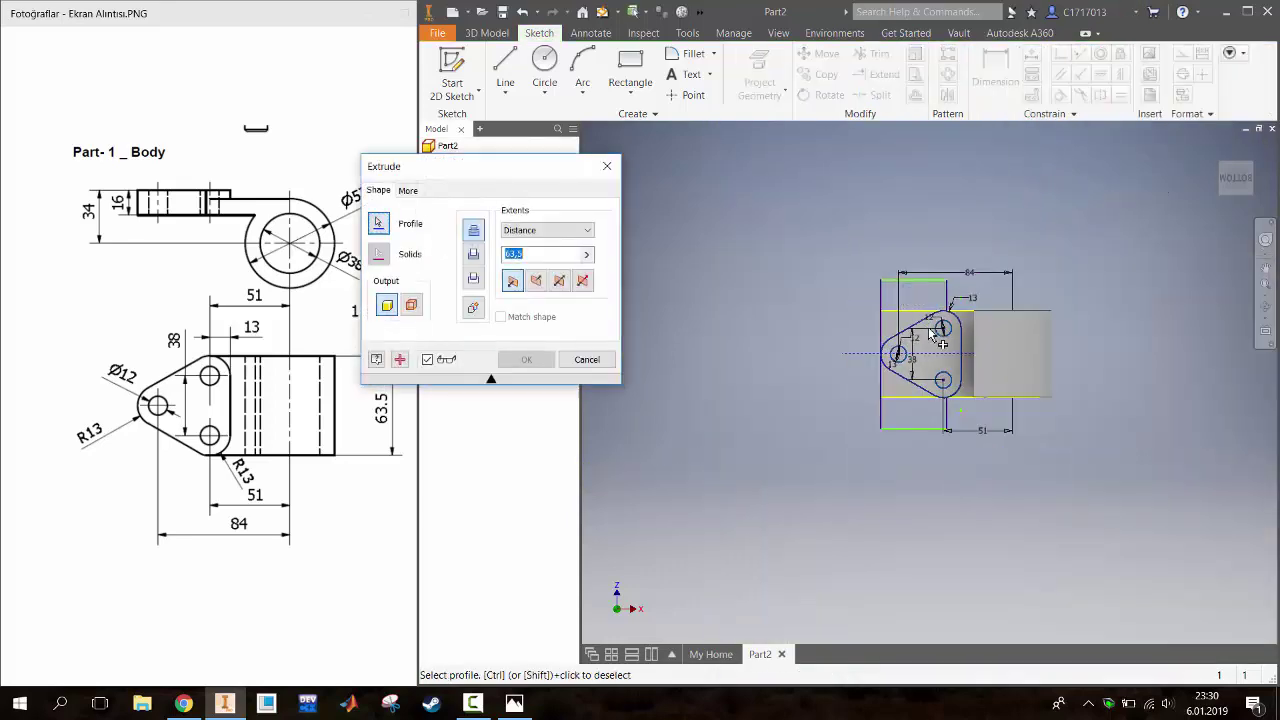
{"action": "left_click", "coordinate": [930, 330]}
{"action": "scroll", "coordinate": [930, 332], "scroll_direction": "down", "scroll_amount": 2}
{"action": "scroll", "coordinate": [930, 333], "scroll_direction": "up", "scroll_amount": 5}
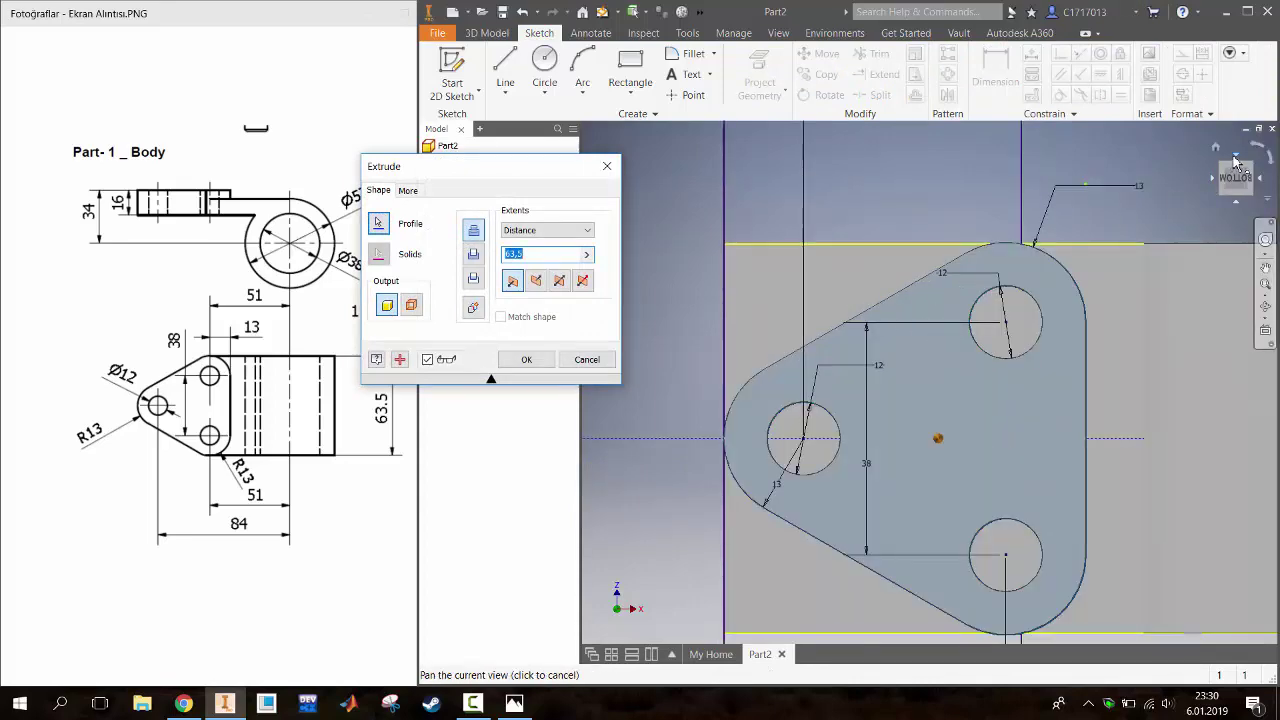
{"action": "left_click_drag", "start_coordinate": [1236, 190], "coordinate": [1140, 292]}
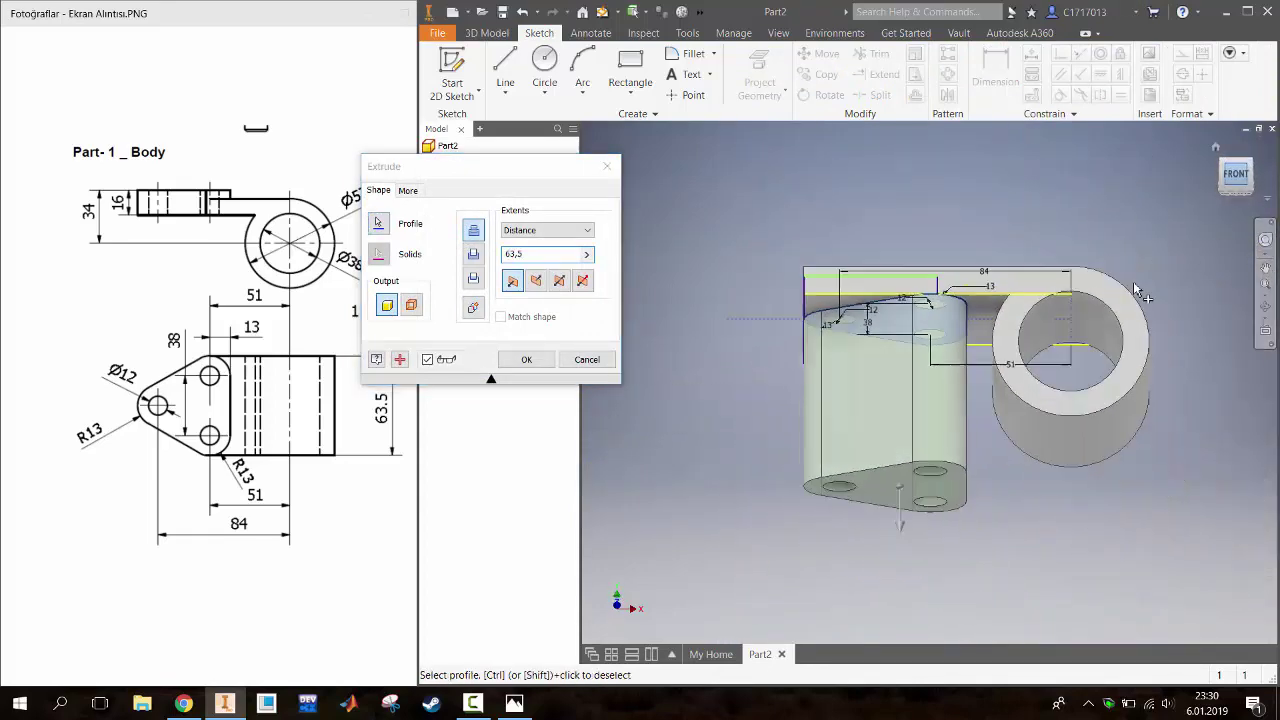
{"action": "left_click", "coordinate": [537, 281]}
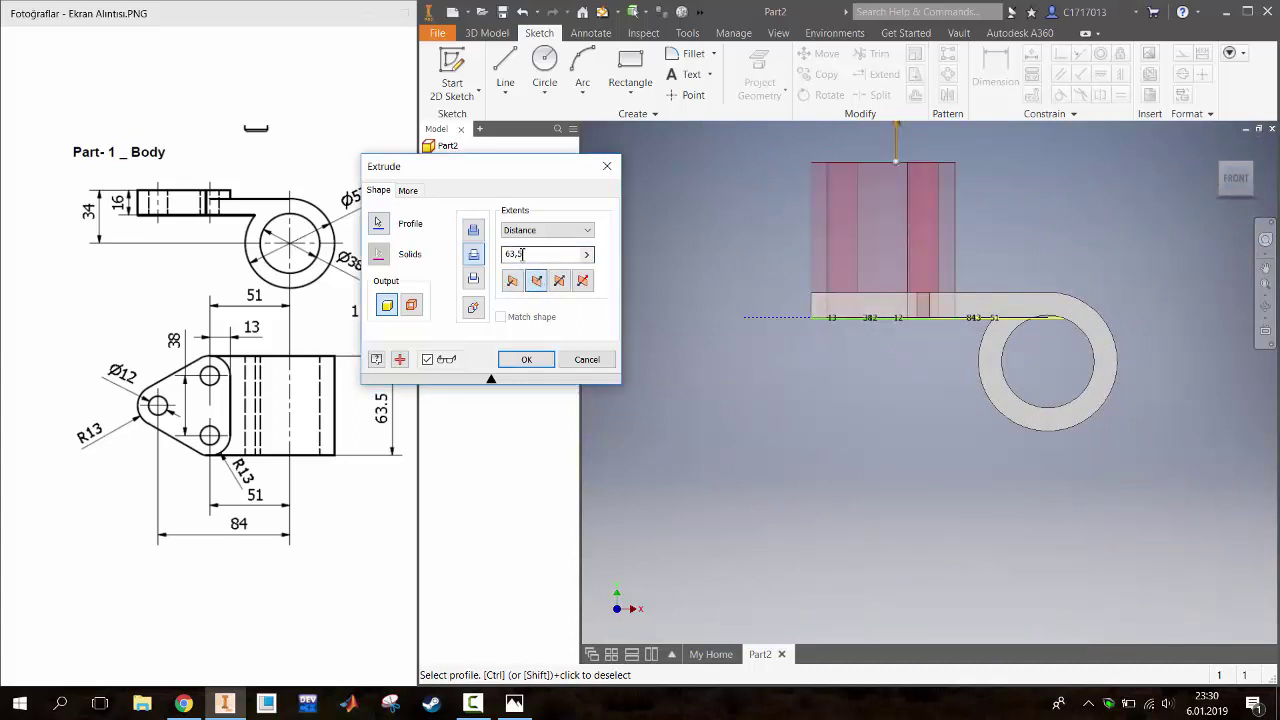
{"action": "left_click", "coordinate": [474, 232]}
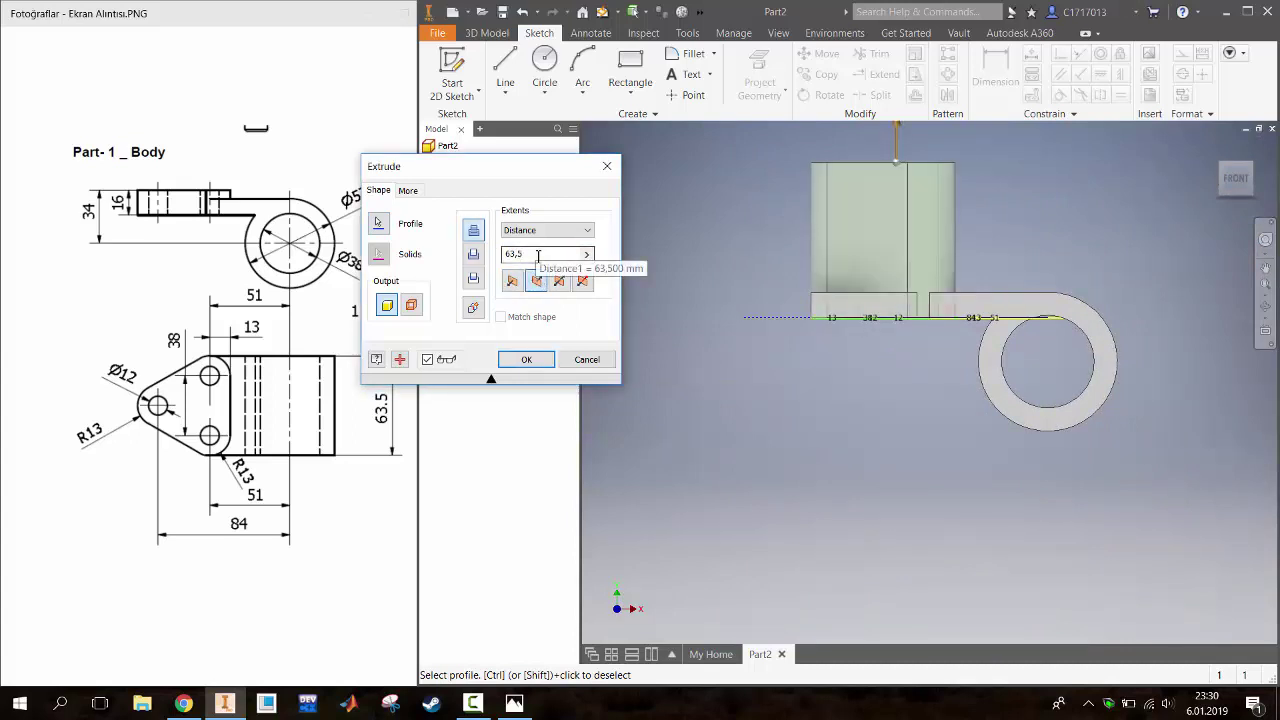
{"action": "left_click", "coordinate": [538, 255]}
{"action": "type", "text": "16"}
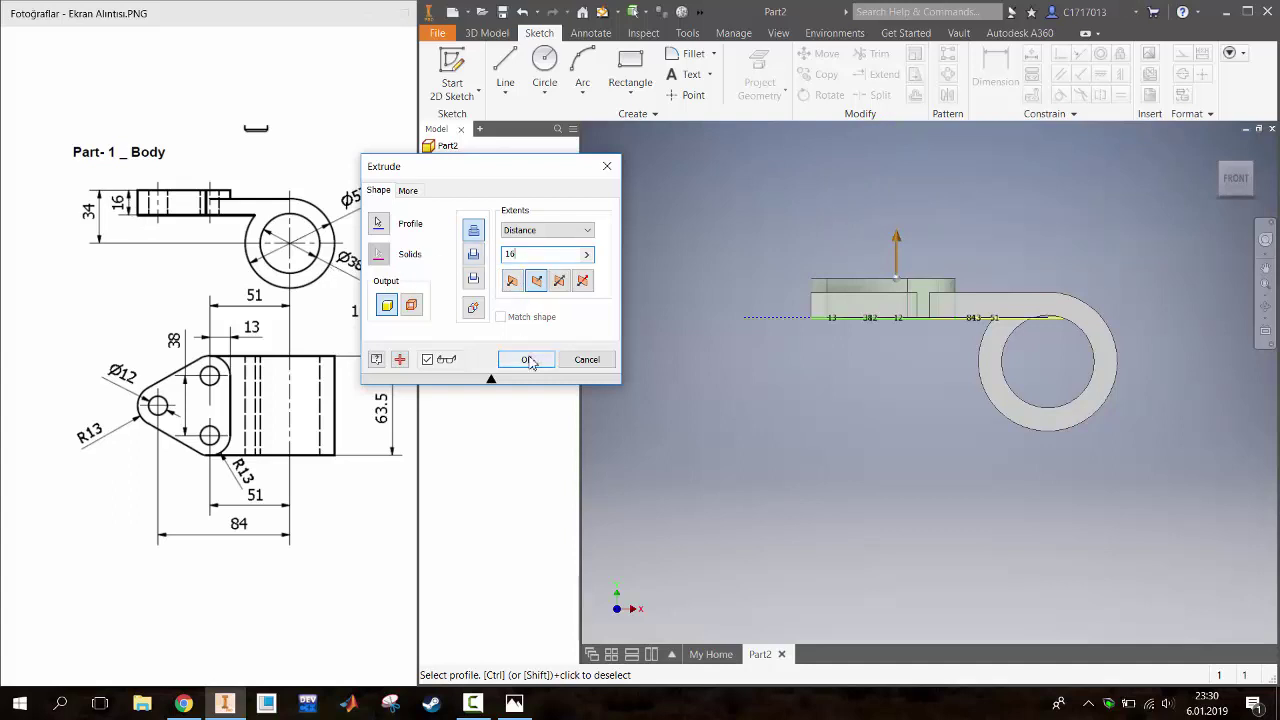
{"action": "left_click", "coordinate": [530, 360]}
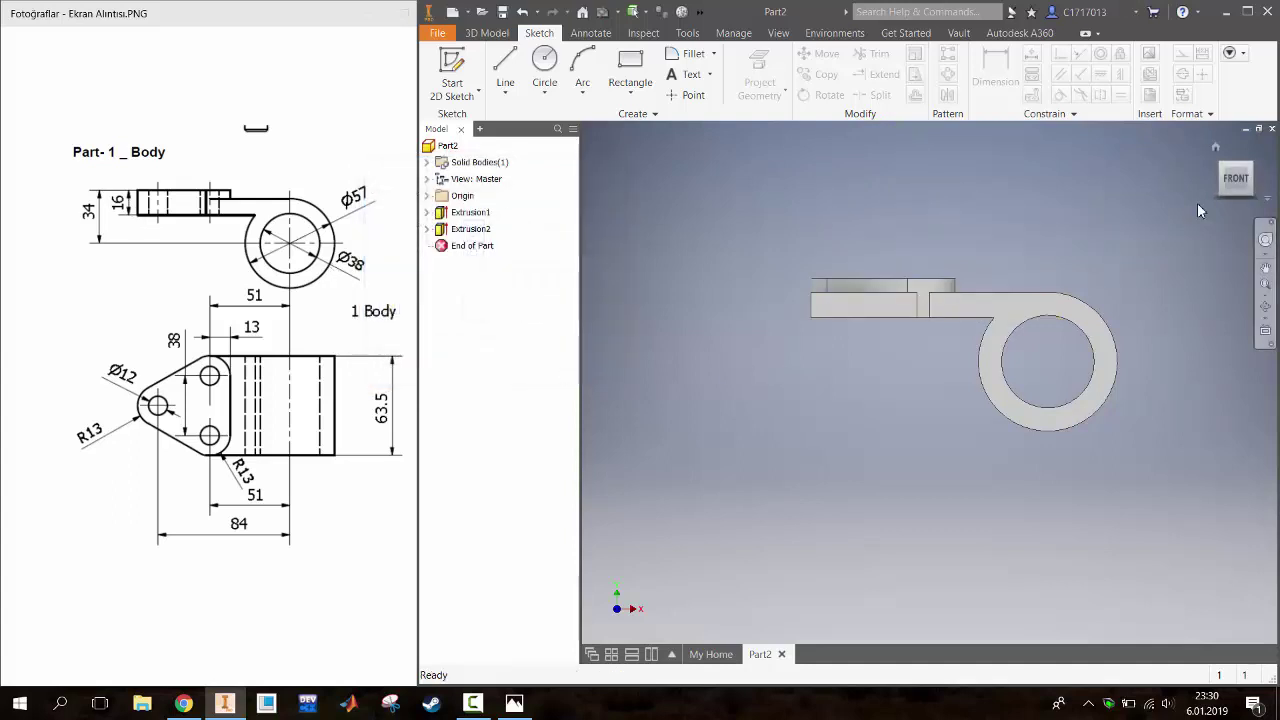
Inspect the plate from top, front and bottom views, then undo Extrusion2
{"action": "left_click", "coordinate": [1237, 160]}
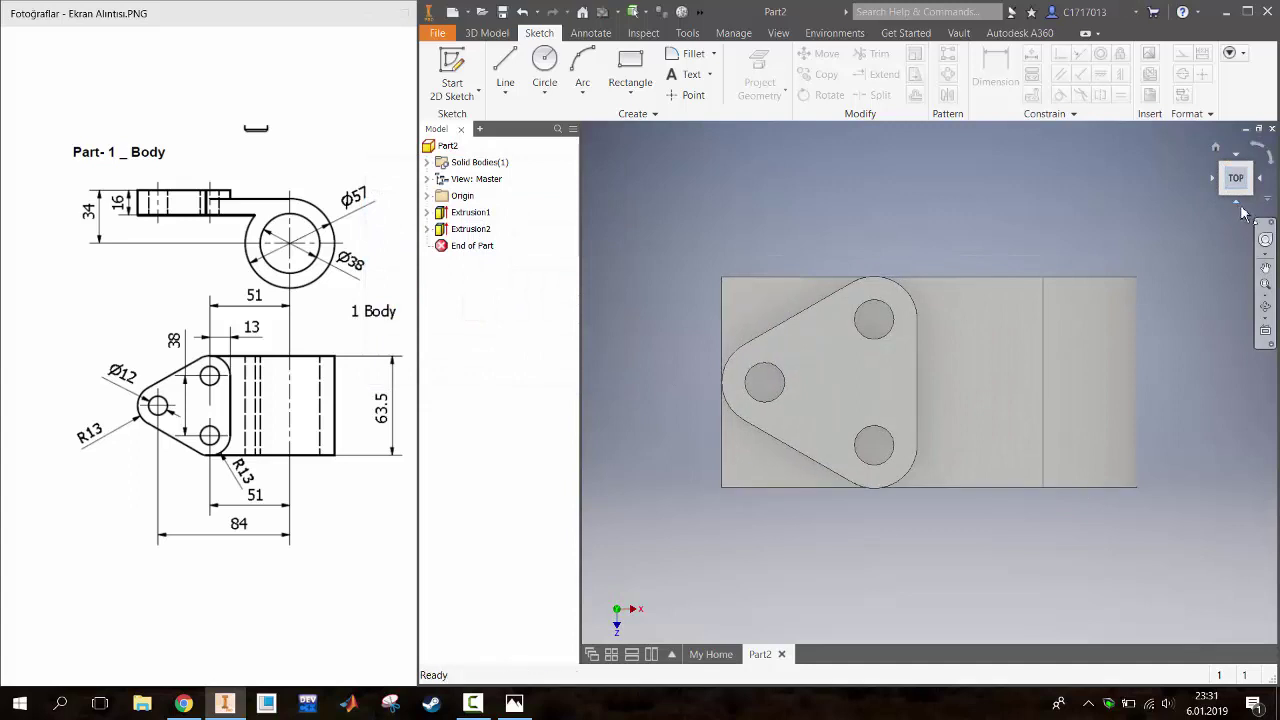
{"action": "left_click", "coordinate": [1244, 212]}
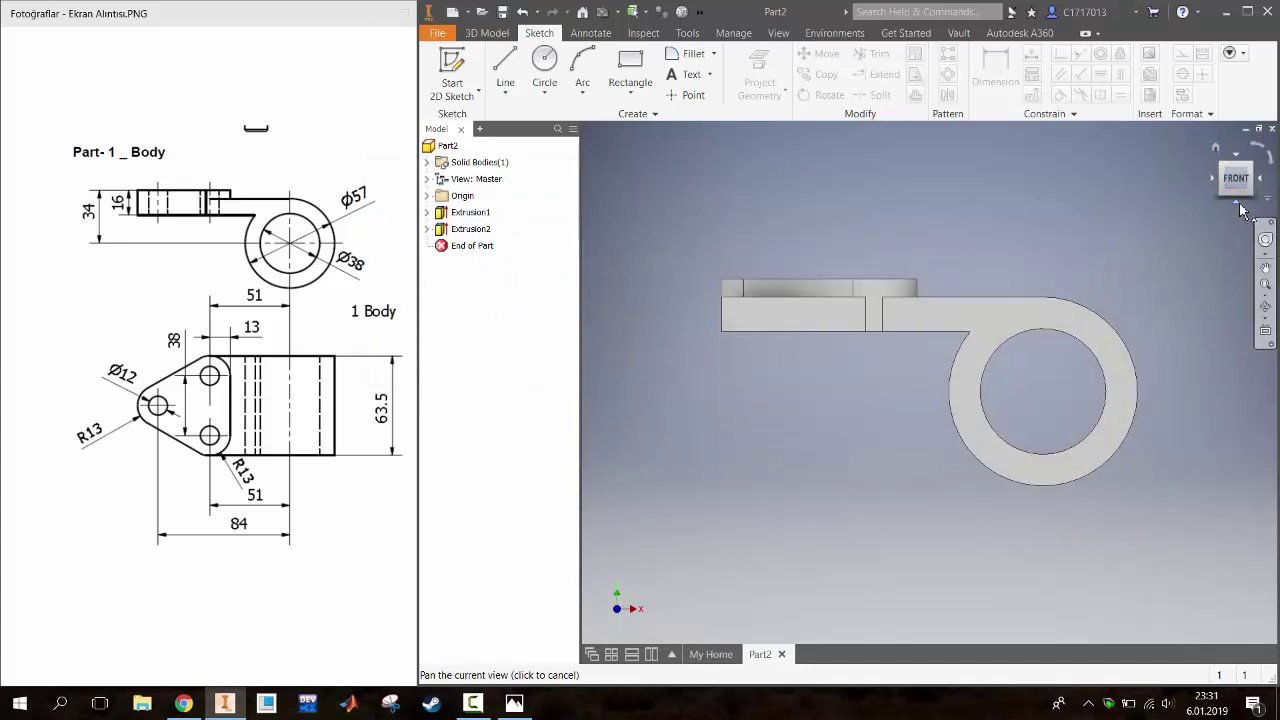
{"action": "left_click", "coordinate": [1240, 210]}
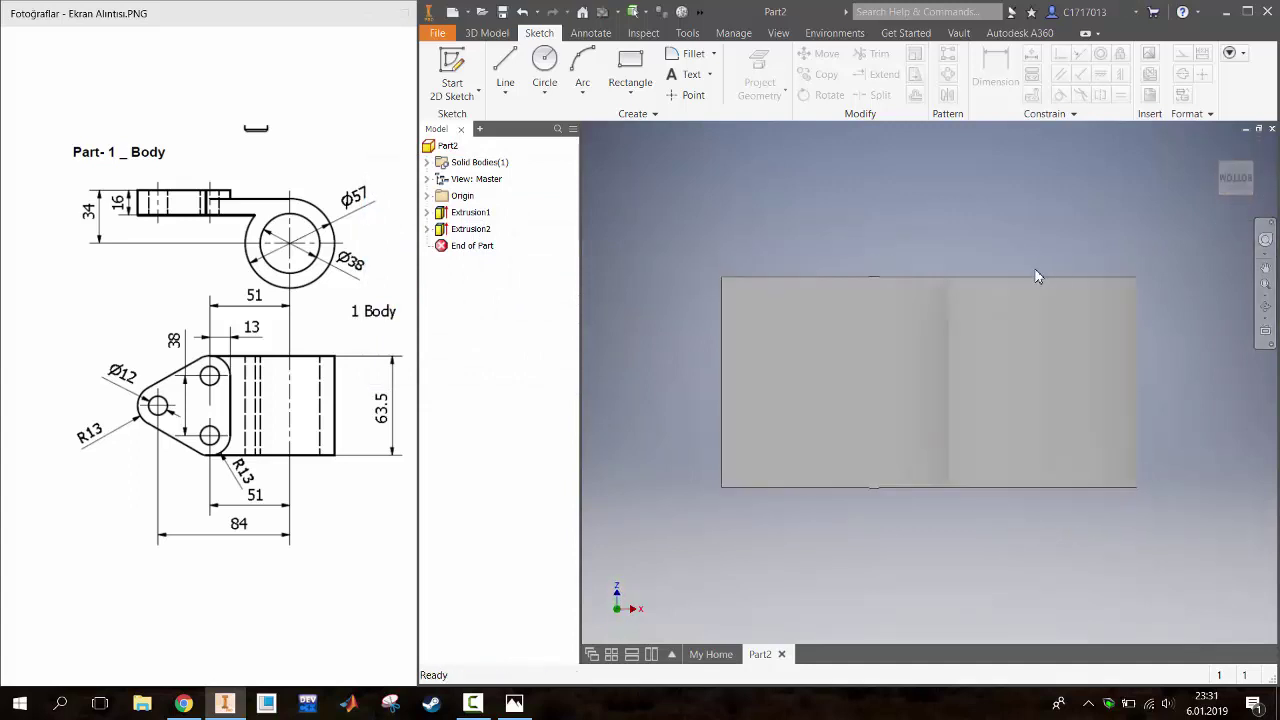
{"action": "key", "text": "ctrl+z"}
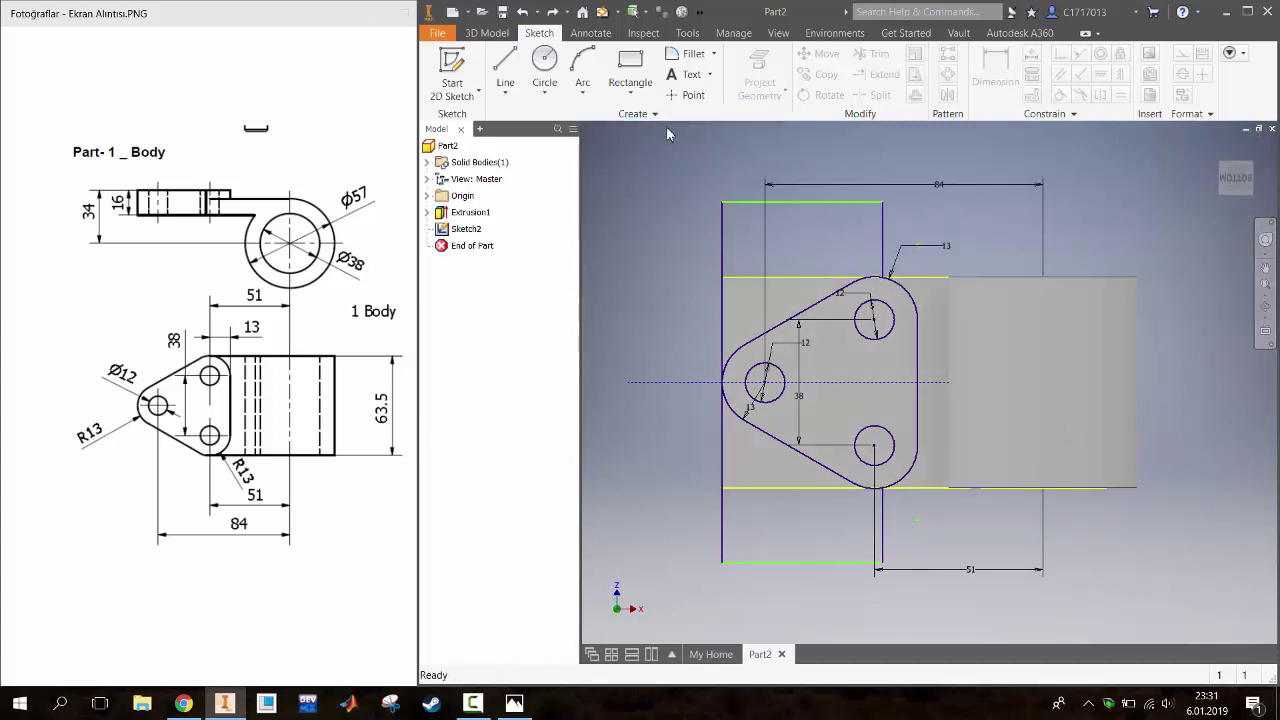
Start a new sketch on the part face and project the Sketch2 plate outline into it
{"action": "left_click", "coordinate": [455, 68]}
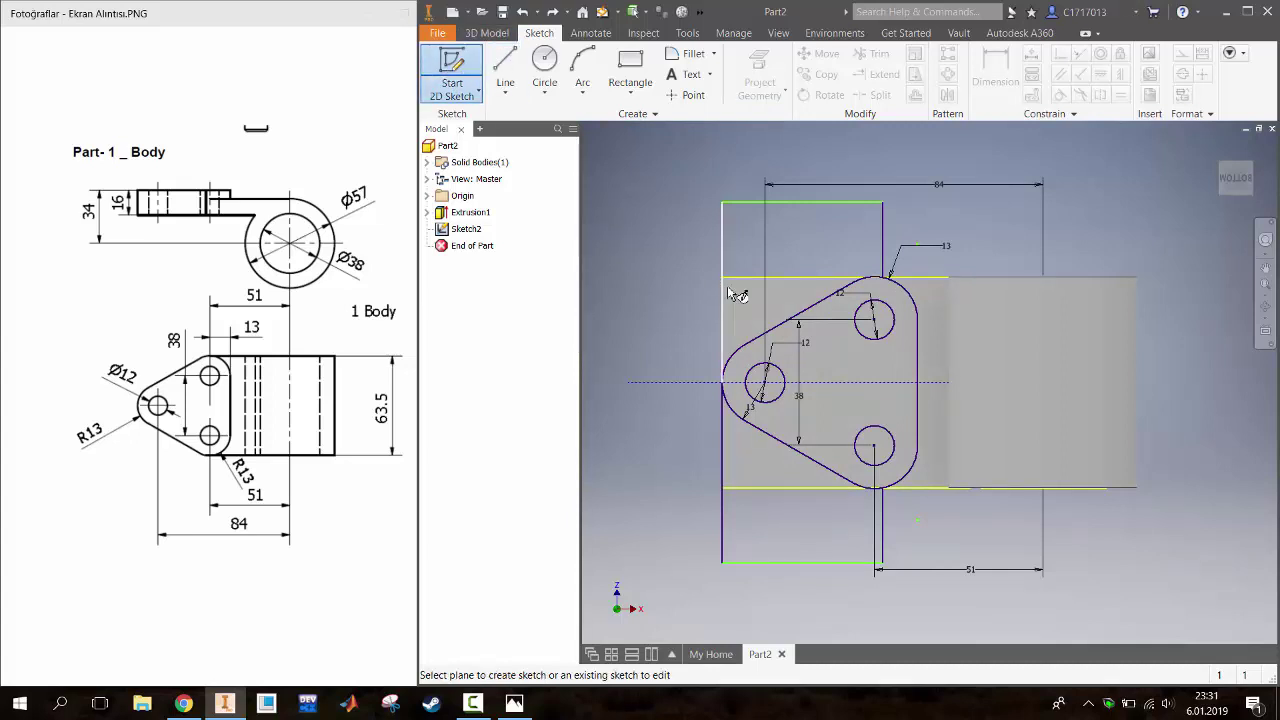
{"action": "left_click", "coordinate": [748, 308]}
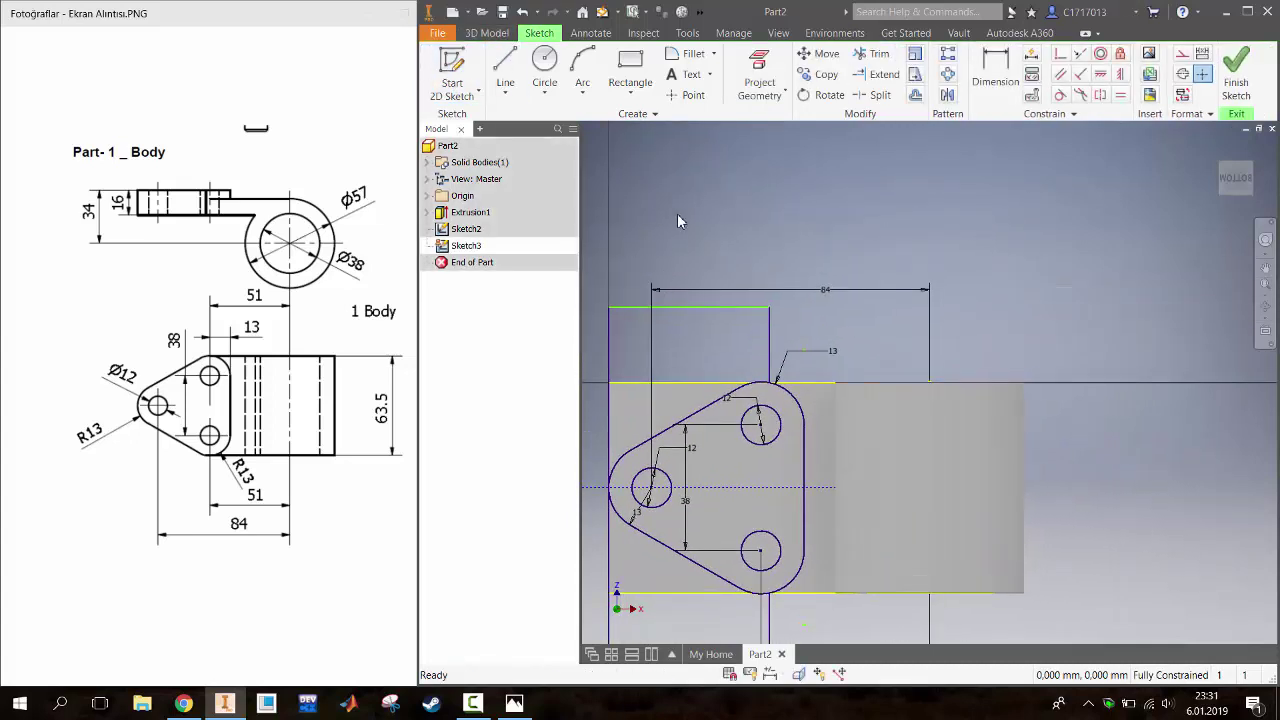
{"action": "left_click", "coordinate": [759, 75]}
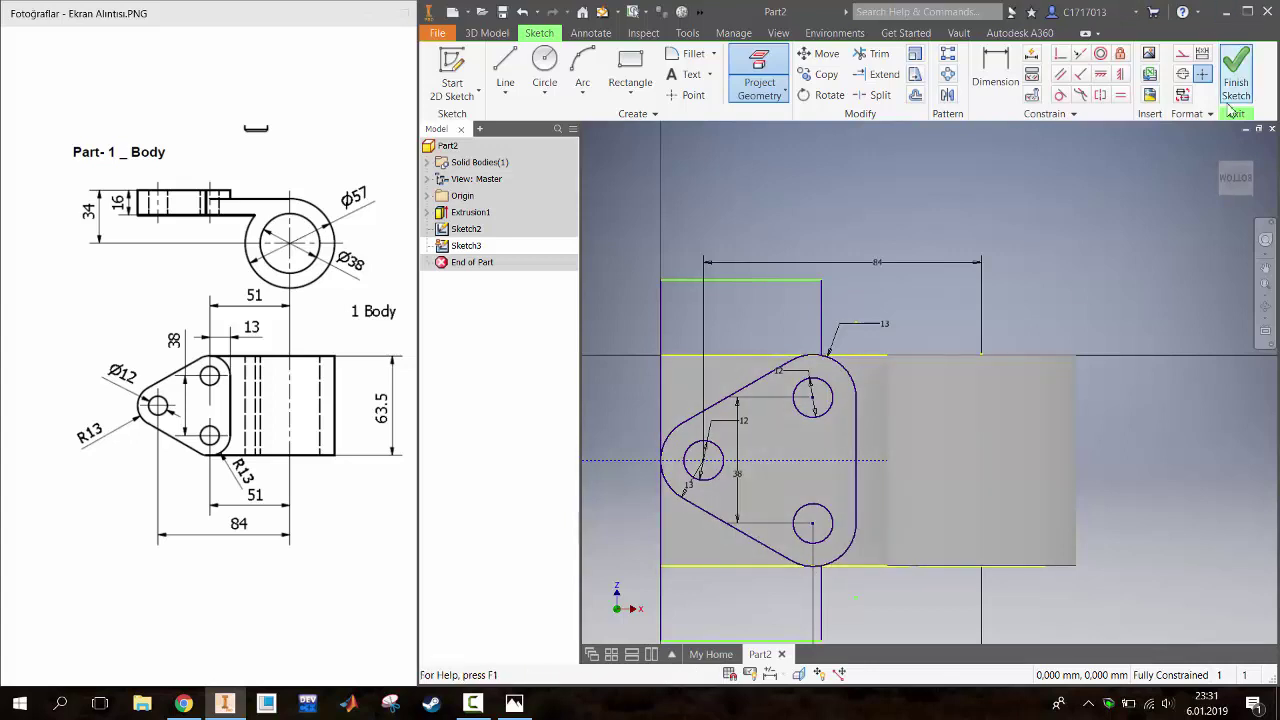
Hide Sketch2's dimensioned geometry and finish the new Sketch3
{"action": "left_click", "coordinate": [467, 230]}
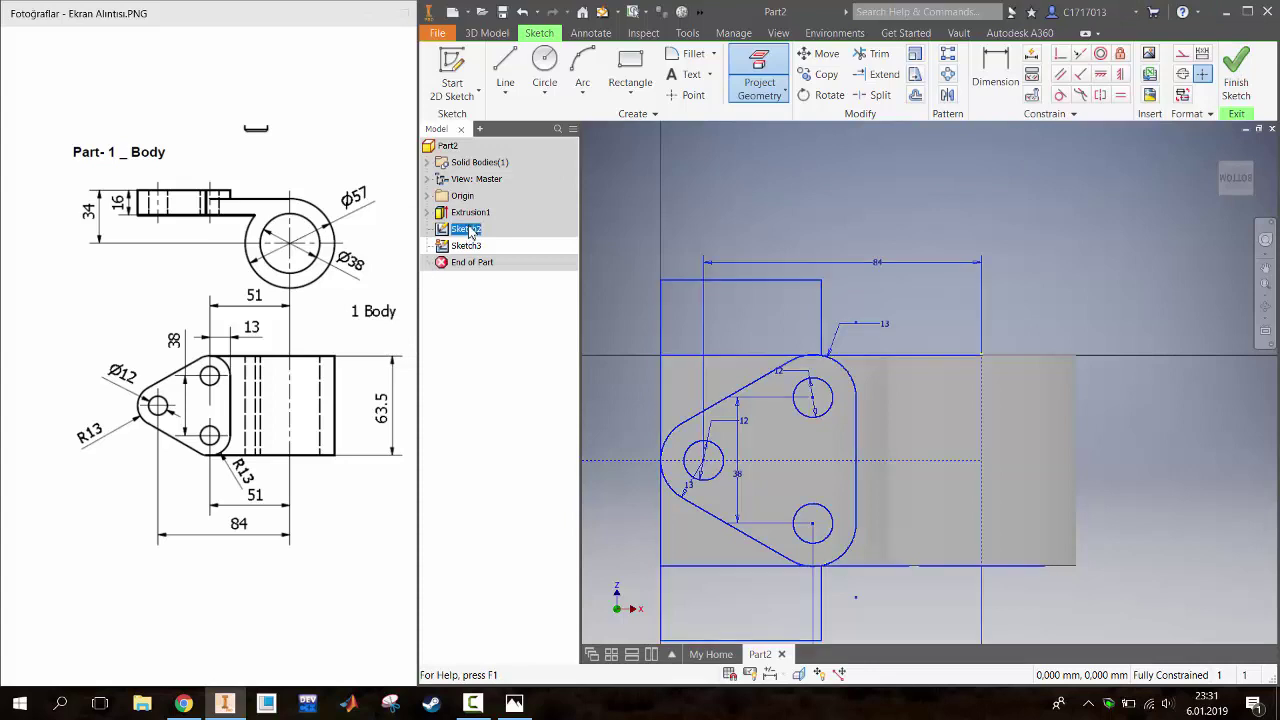
{"action": "right_click", "coordinate": [467, 230]}
{"action": "left_click", "coordinate": [512, 401]}
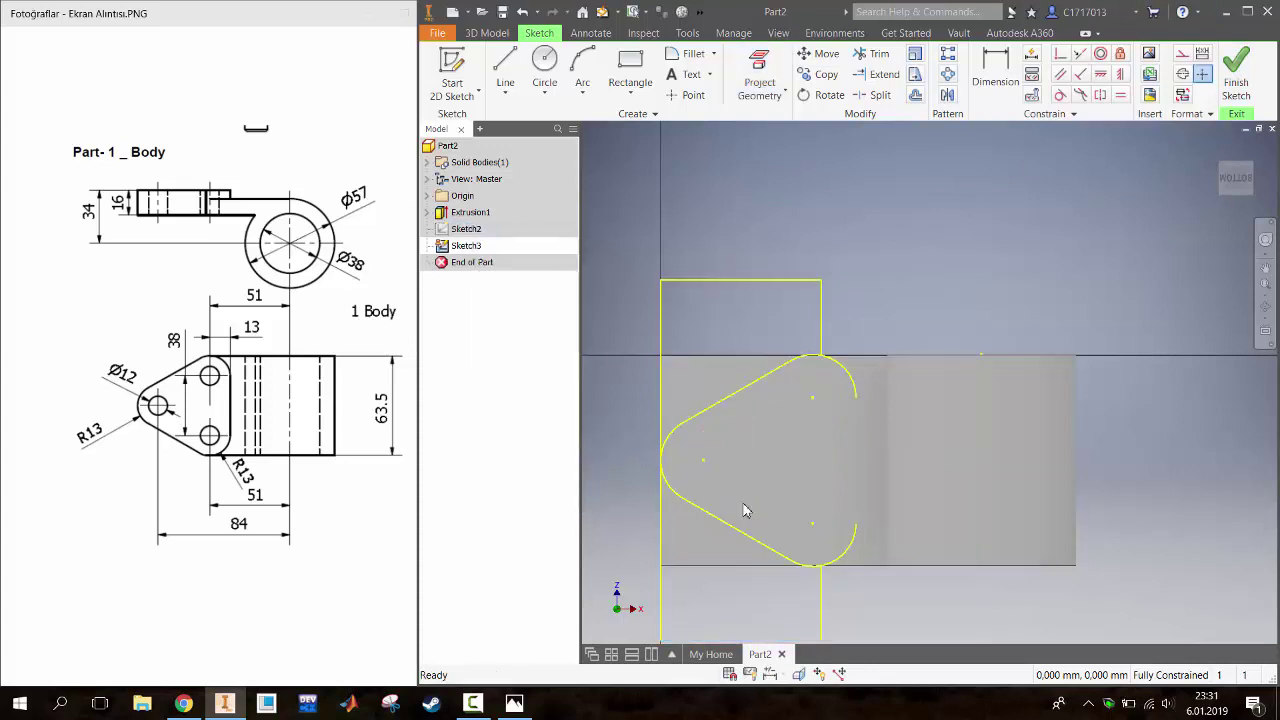
{"action": "left_click", "coordinate": [1236, 70]}
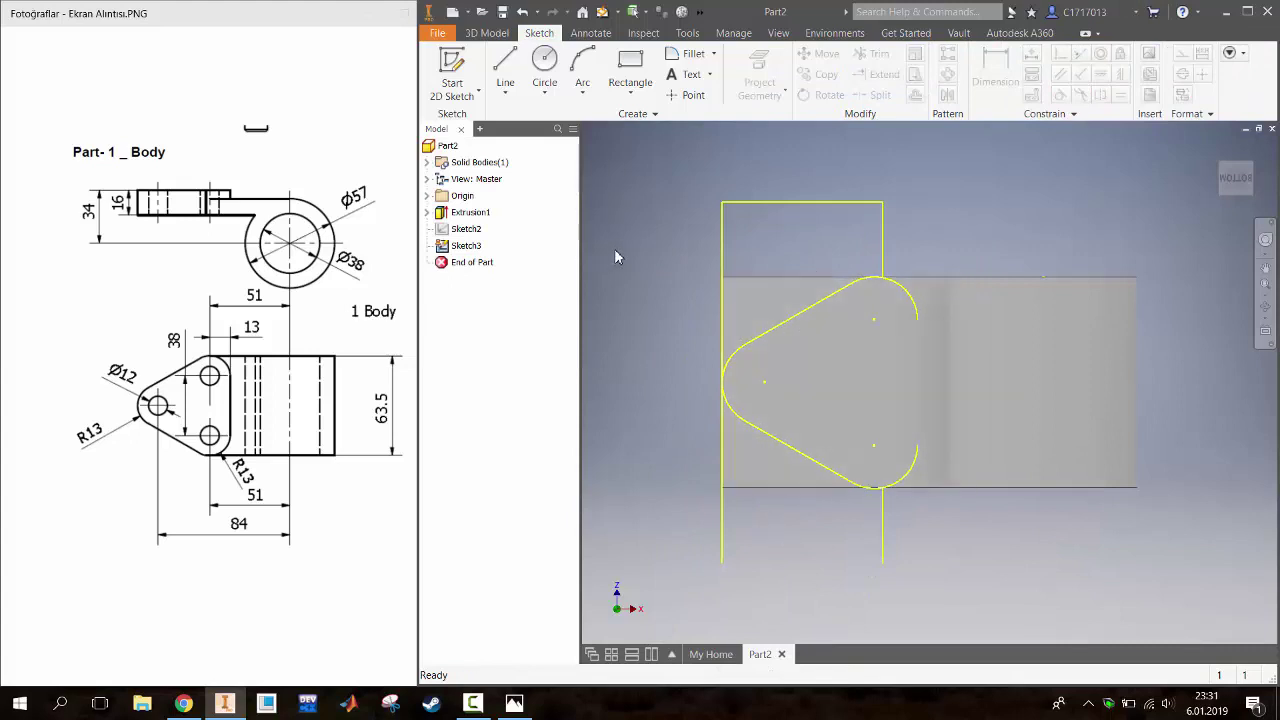
Reopen Sketch3 and project the part's bottom edge into it
{"action": "double_click", "coordinate": [470, 248]}
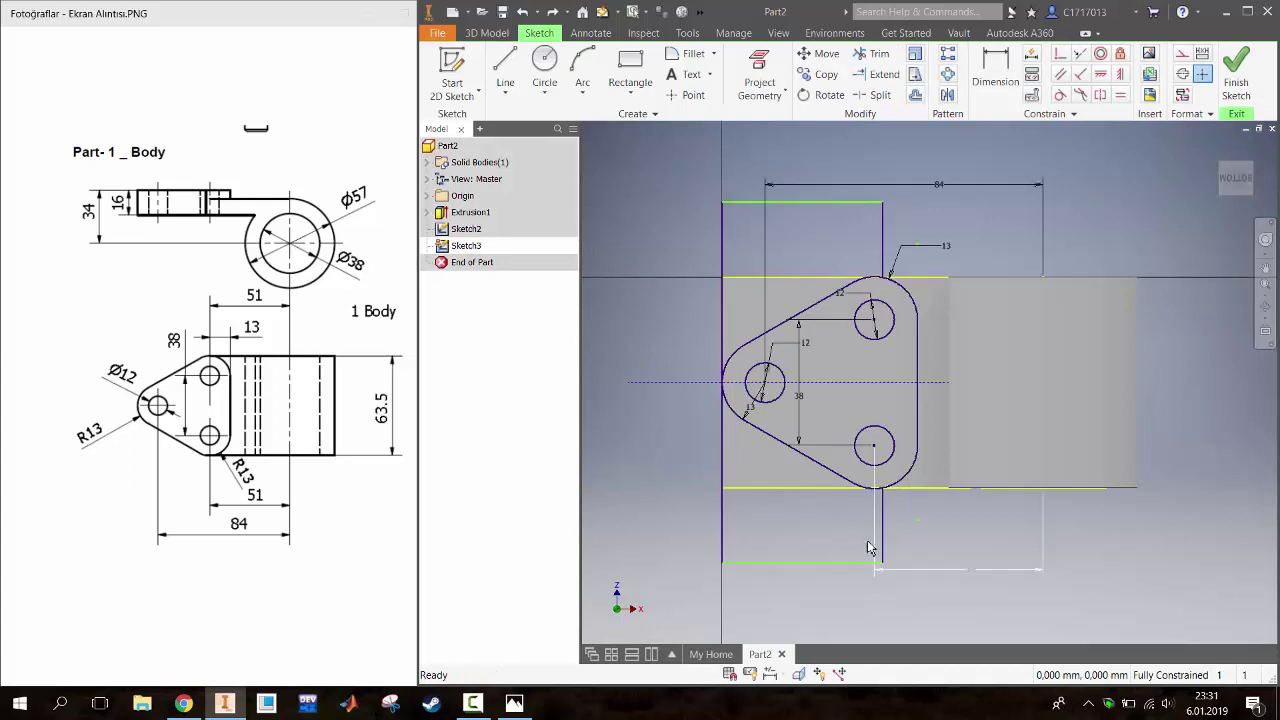
{"action": "left_click", "coordinate": [759, 70]}
{"action": "left_click", "coordinate": [806, 565]}
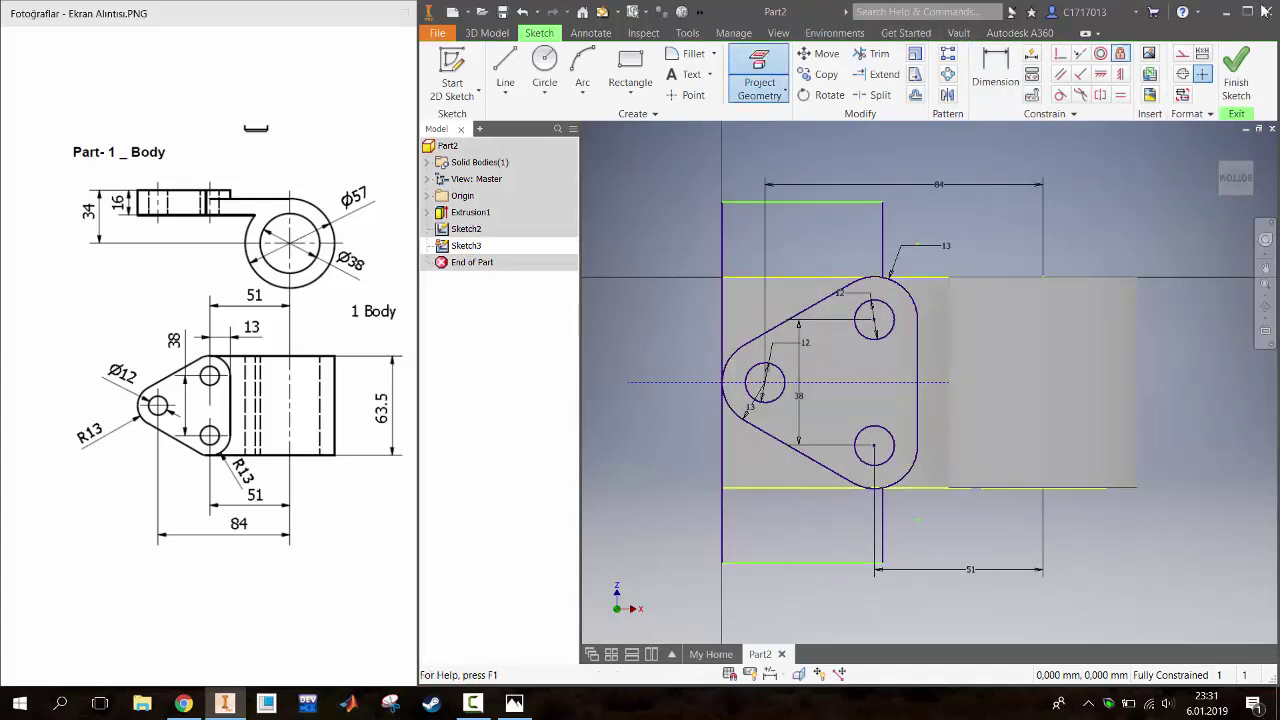
Hide Sketch2, finish Sketch3, and back out of a trial extrusion
{"action": "left_click", "coordinate": [466, 229]}
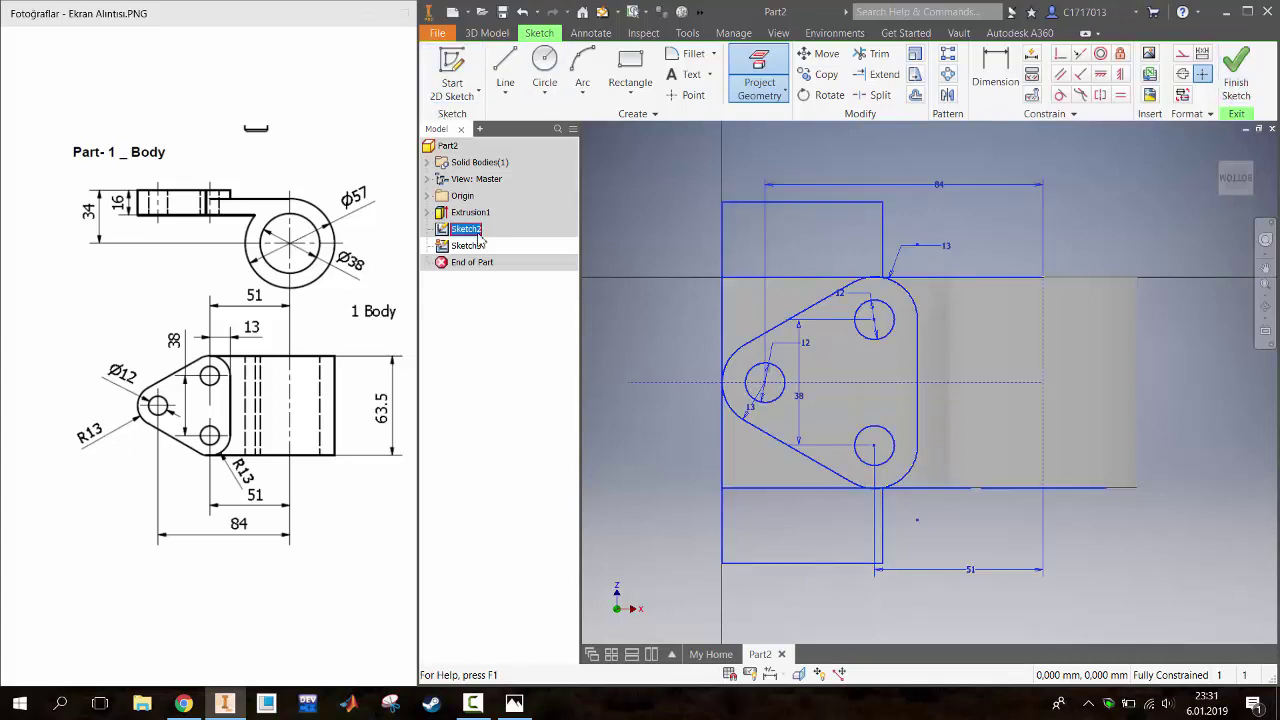
{"action": "right_click", "coordinate": [477, 230]}
{"action": "left_click", "coordinate": [512, 406]}
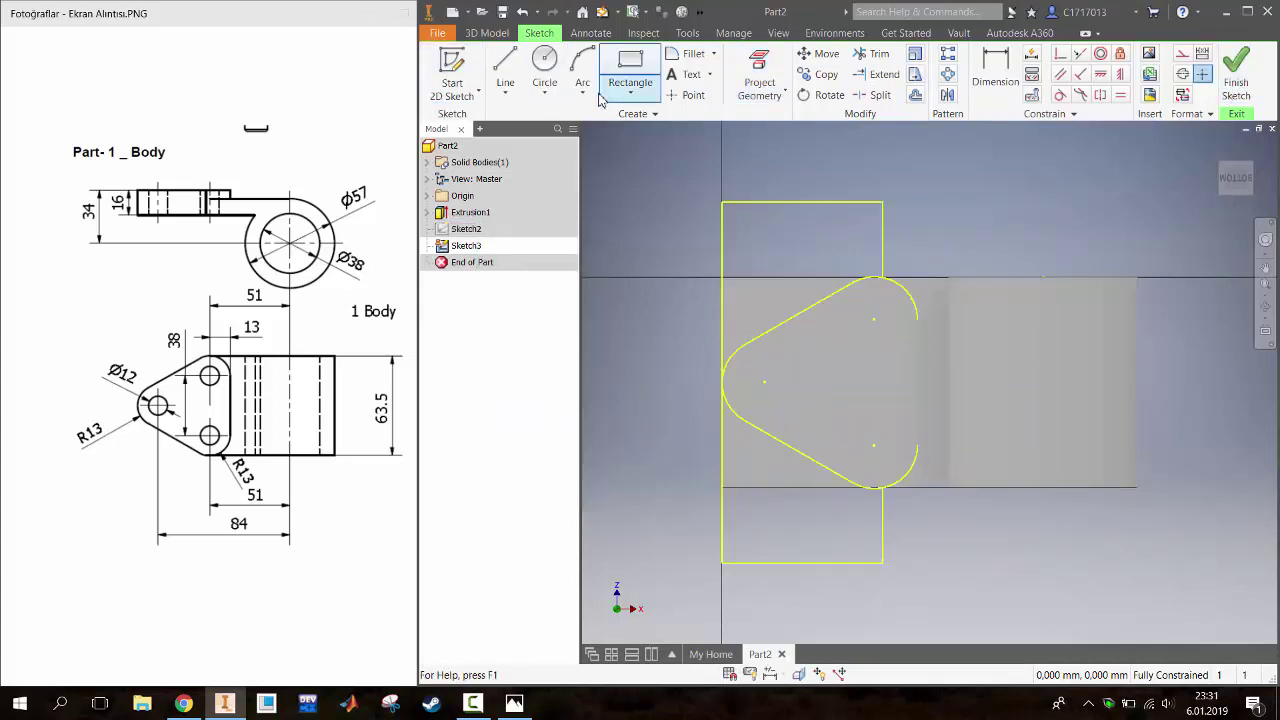
{"action": "left_click", "coordinate": [1236, 72]}
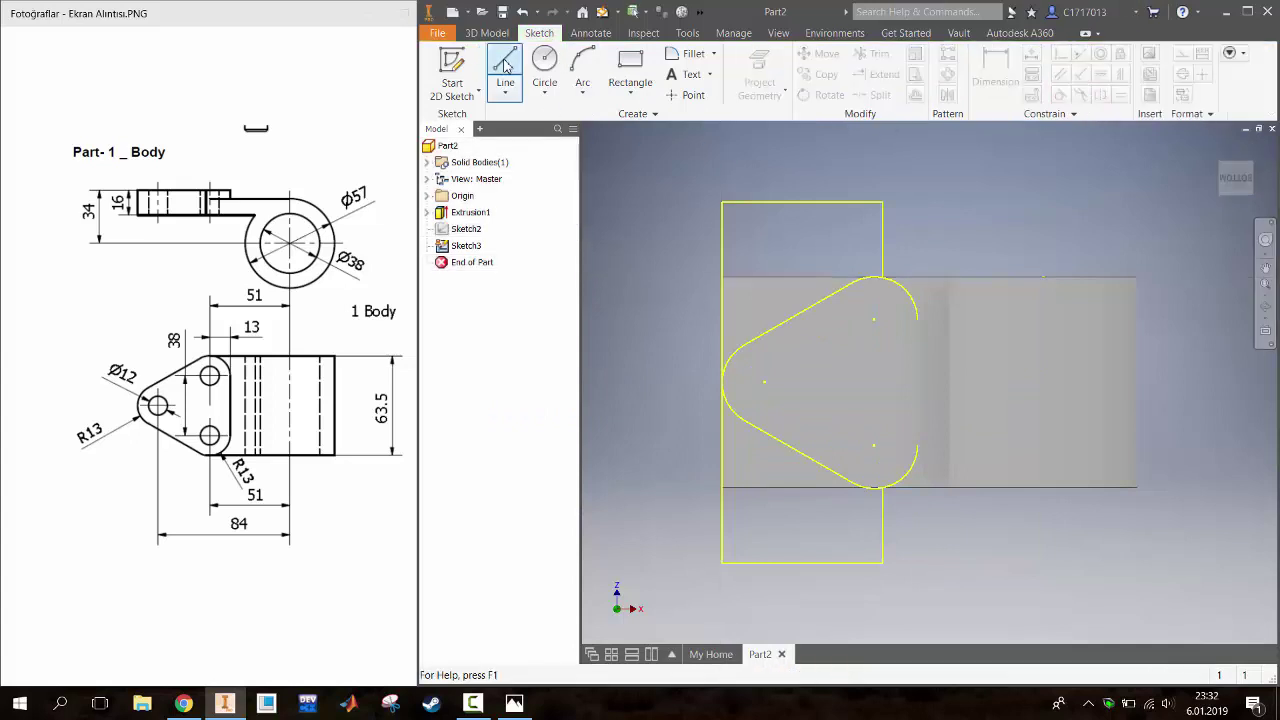
{"action": "left_click", "coordinate": [506, 72]}
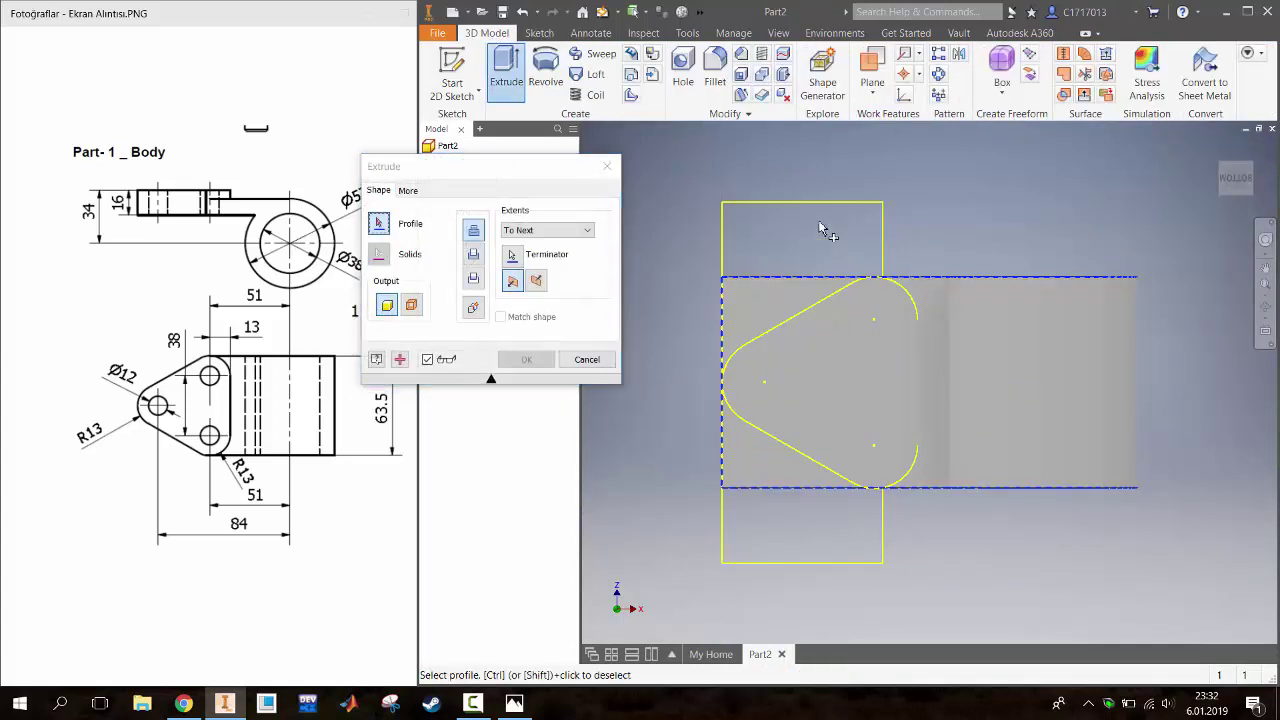
{"action": "key", "text": "Escape"}
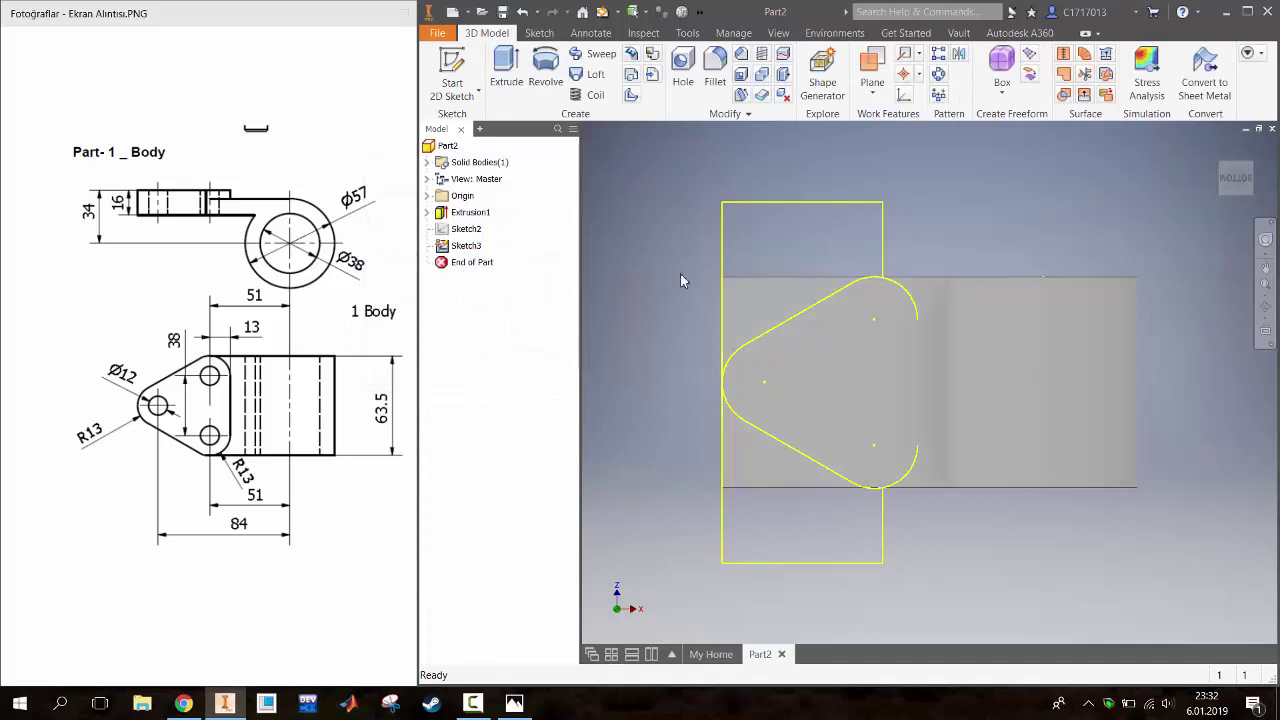
Reopen Sketch3 and draw upper and lower lines tangent from the left arc to the top and bottom arcs
{"action": "double_click", "coordinate": [466, 245]}
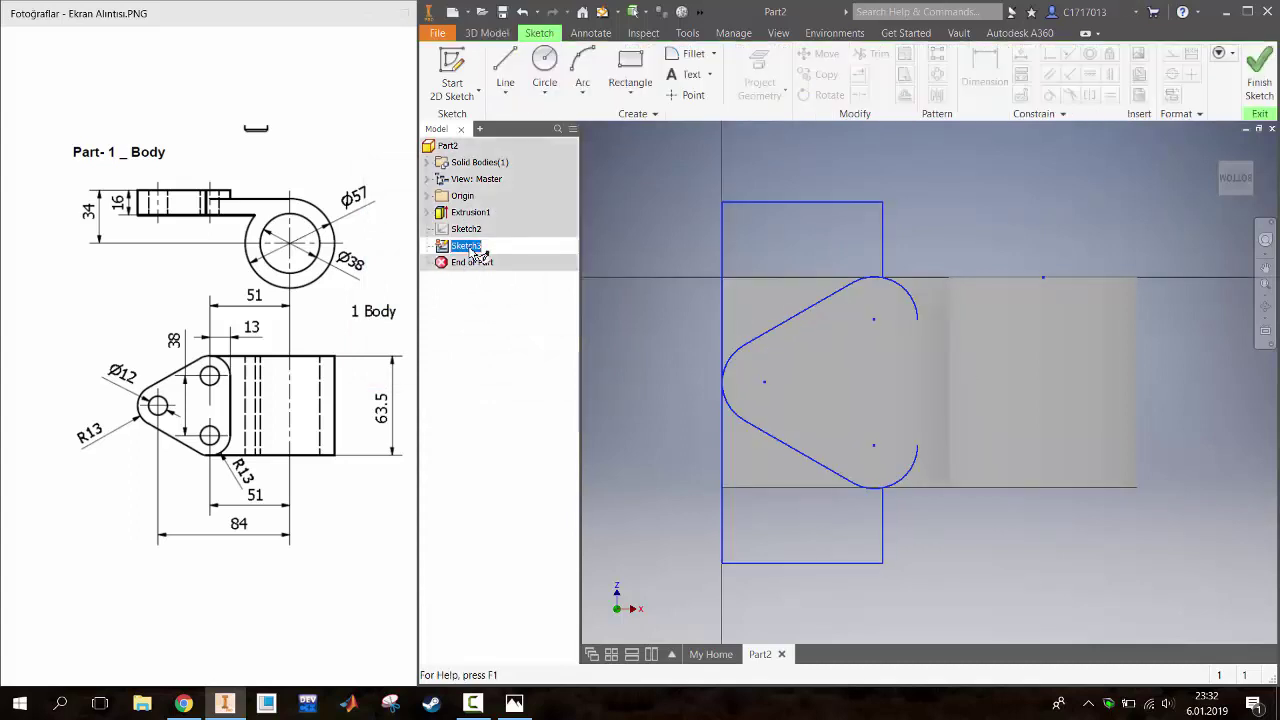
{"action": "scroll", "coordinate": [938, 321], "scroll_direction": "down", "scroll_amount": 5}
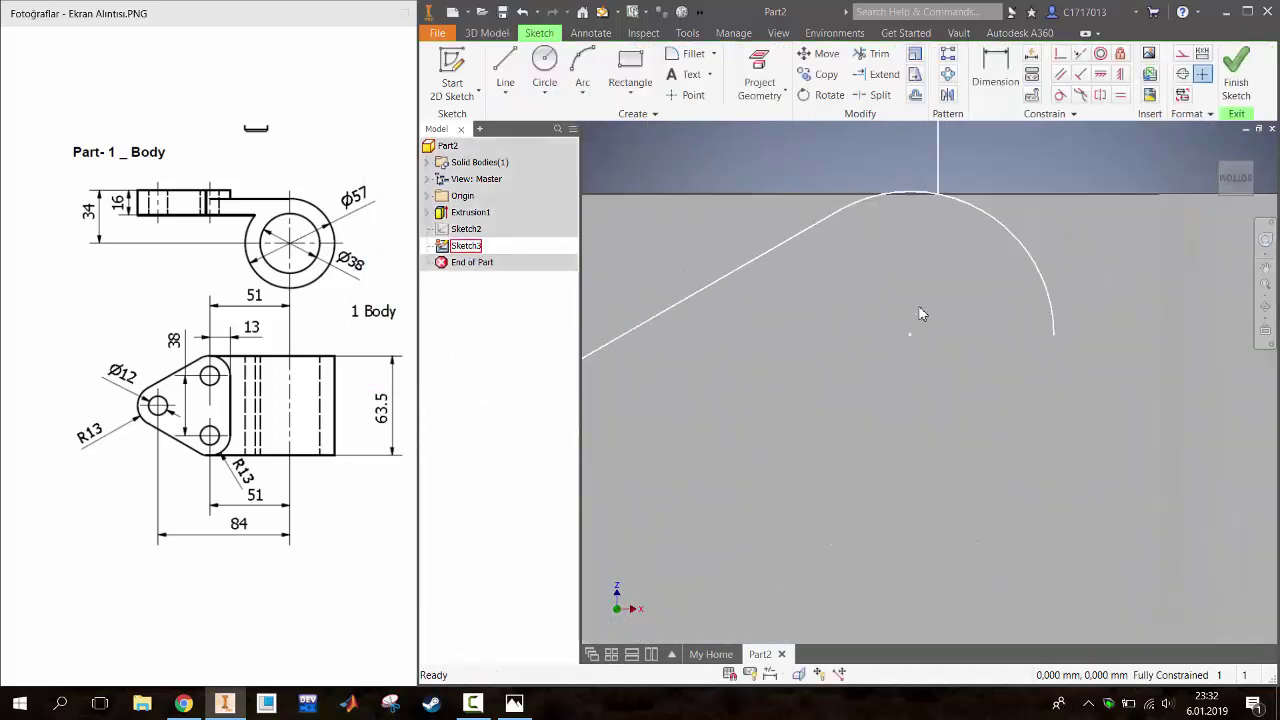
{"action": "scroll", "coordinate": [914, 305], "scroll_direction": "up", "scroll_amount": 2}
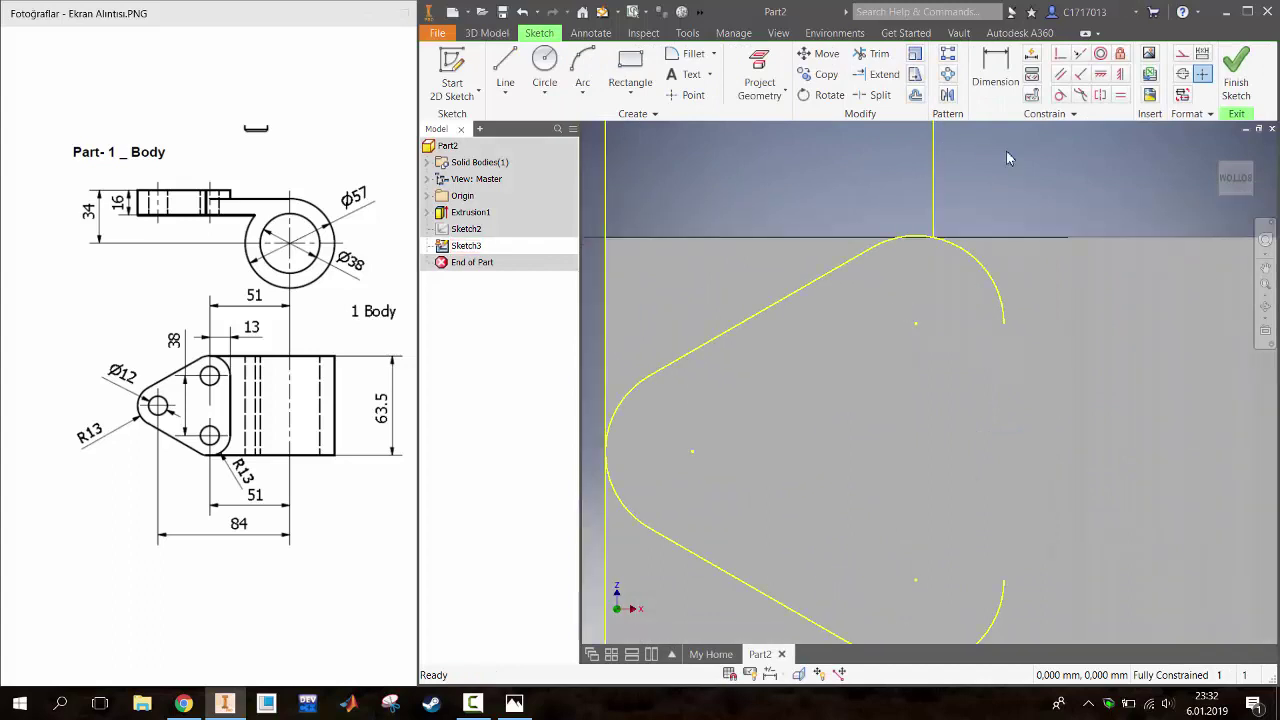
{"action": "left_click", "coordinate": [505, 66]}
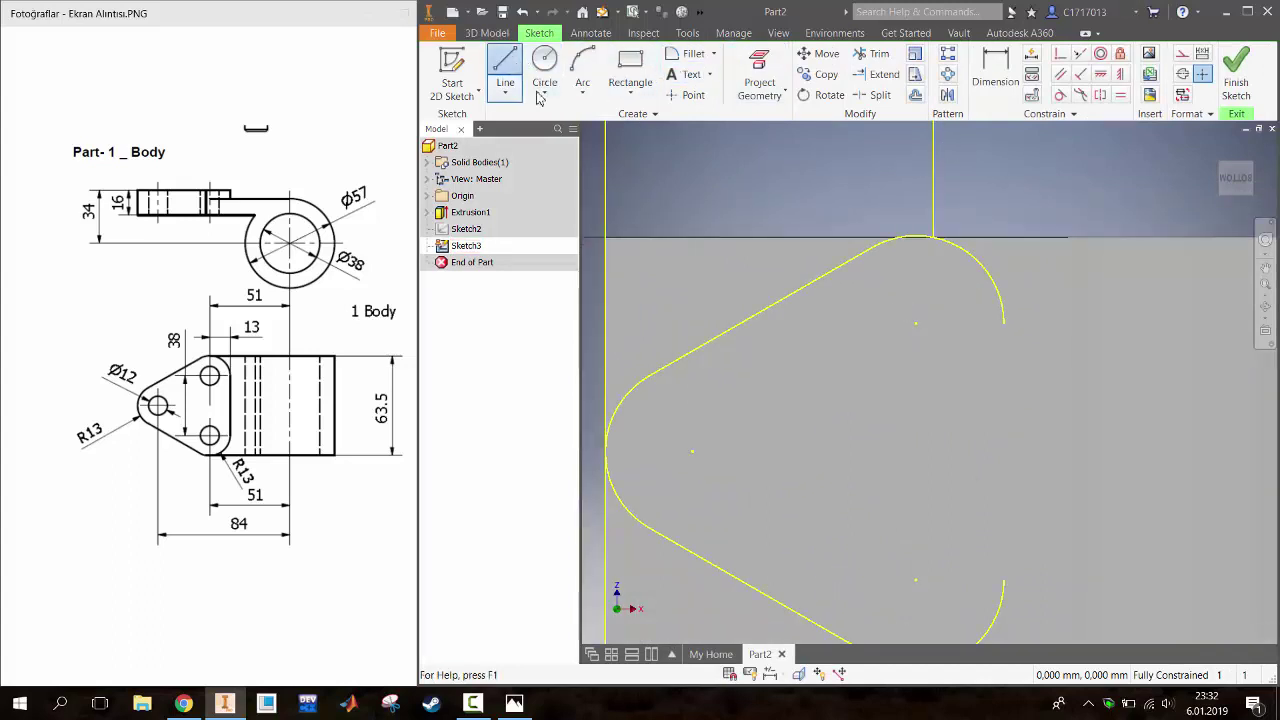
{"action": "left_click", "coordinate": [651, 374]}
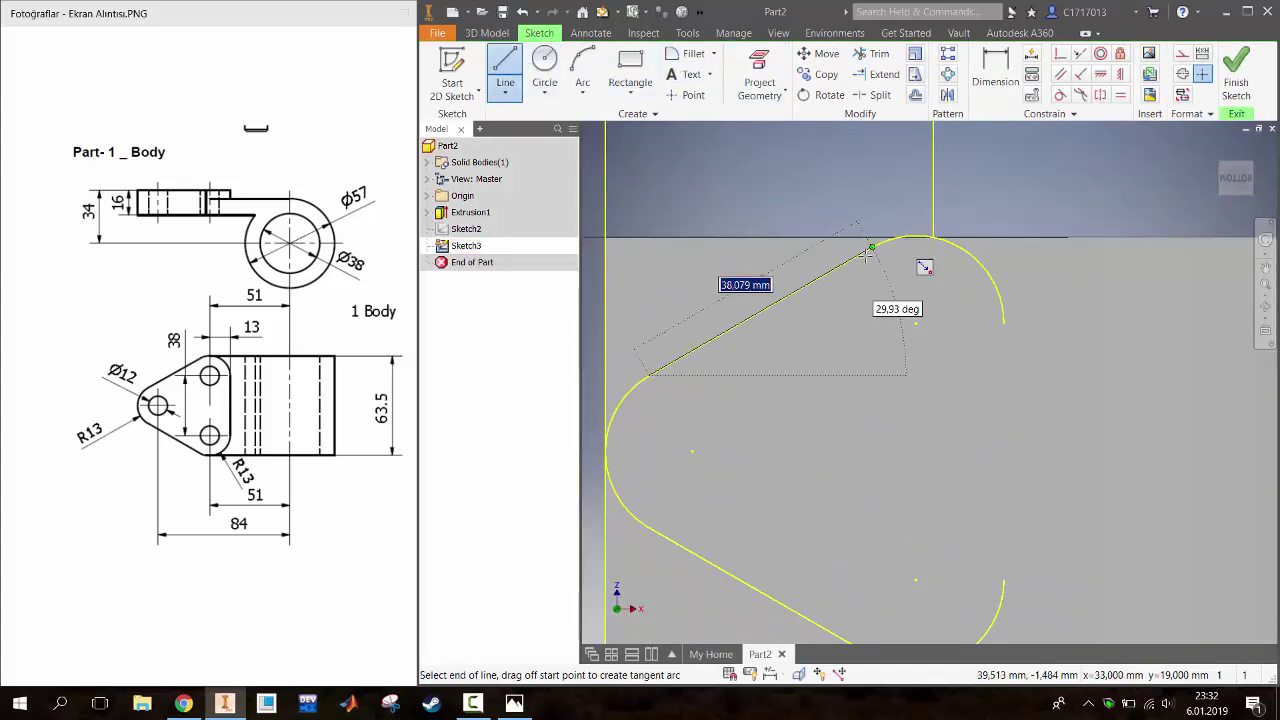
{"action": "left_click", "coordinate": [872, 248]}
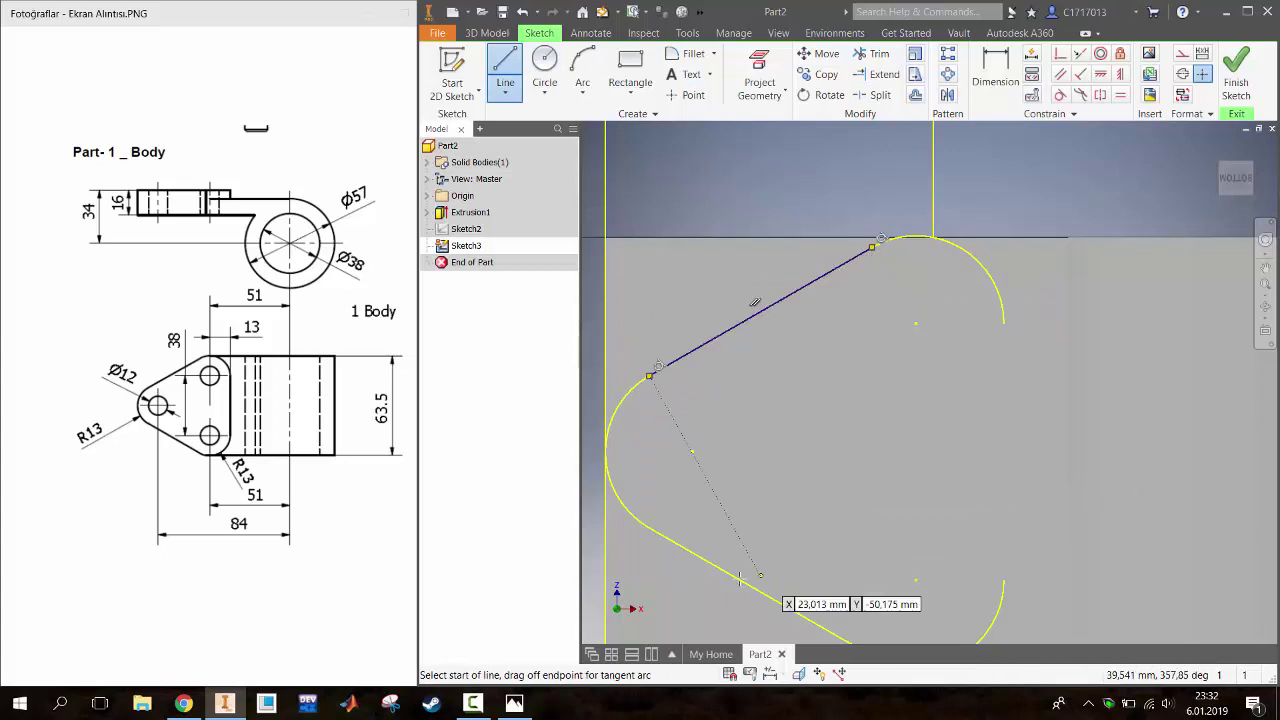
{"action": "left_click", "coordinate": [650, 528]}
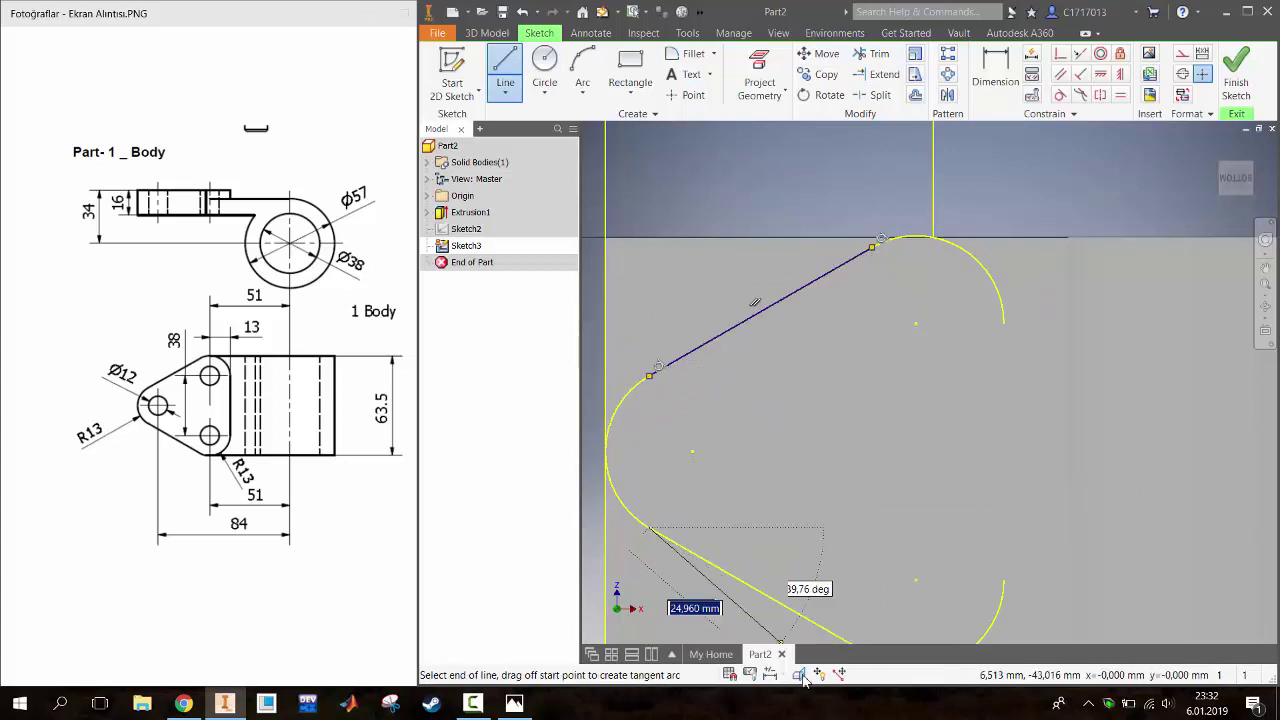
{"action": "left_click", "coordinate": [836, 590]}
{"action": "key", "text": "Escape"}
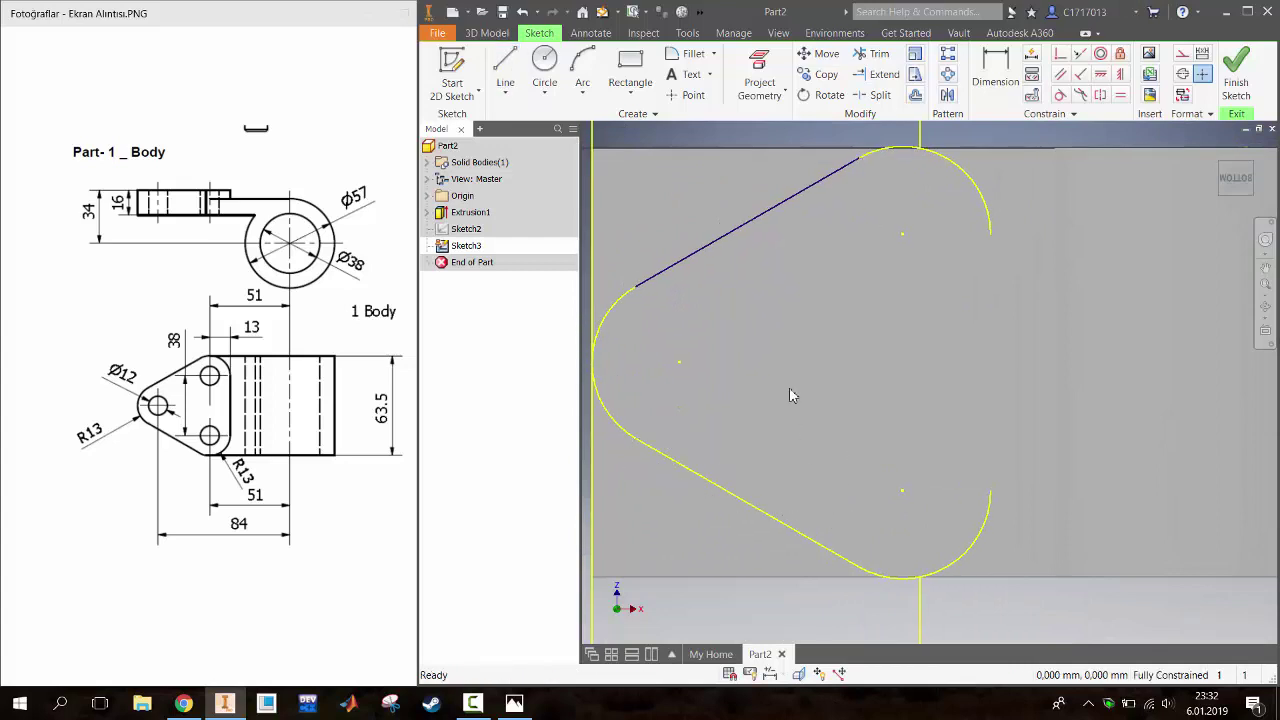
Add a horizontal construction centreline from the left arc's centre to the right
{"action": "middle_click_drag", "start_coordinate": [768, 333], "coordinate": [808, 367]}
{"action": "key", "text": "l"}
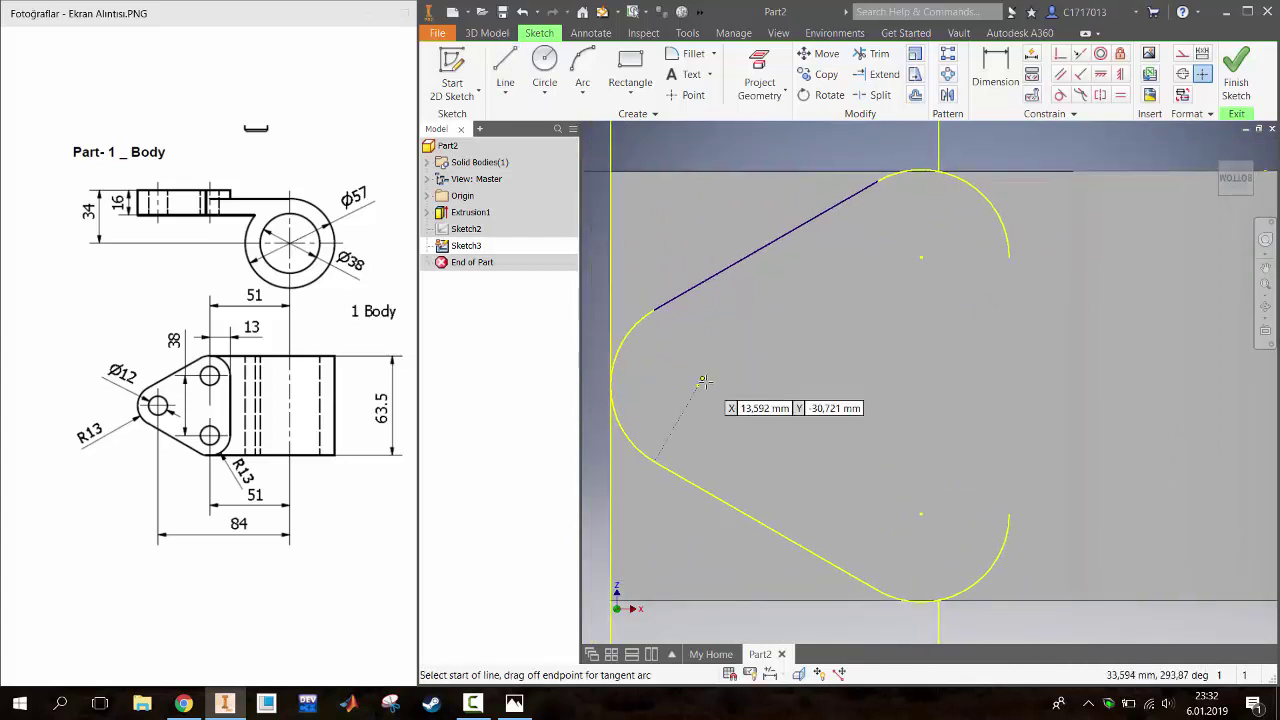
{"action": "left_click", "coordinate": [697, 385]}
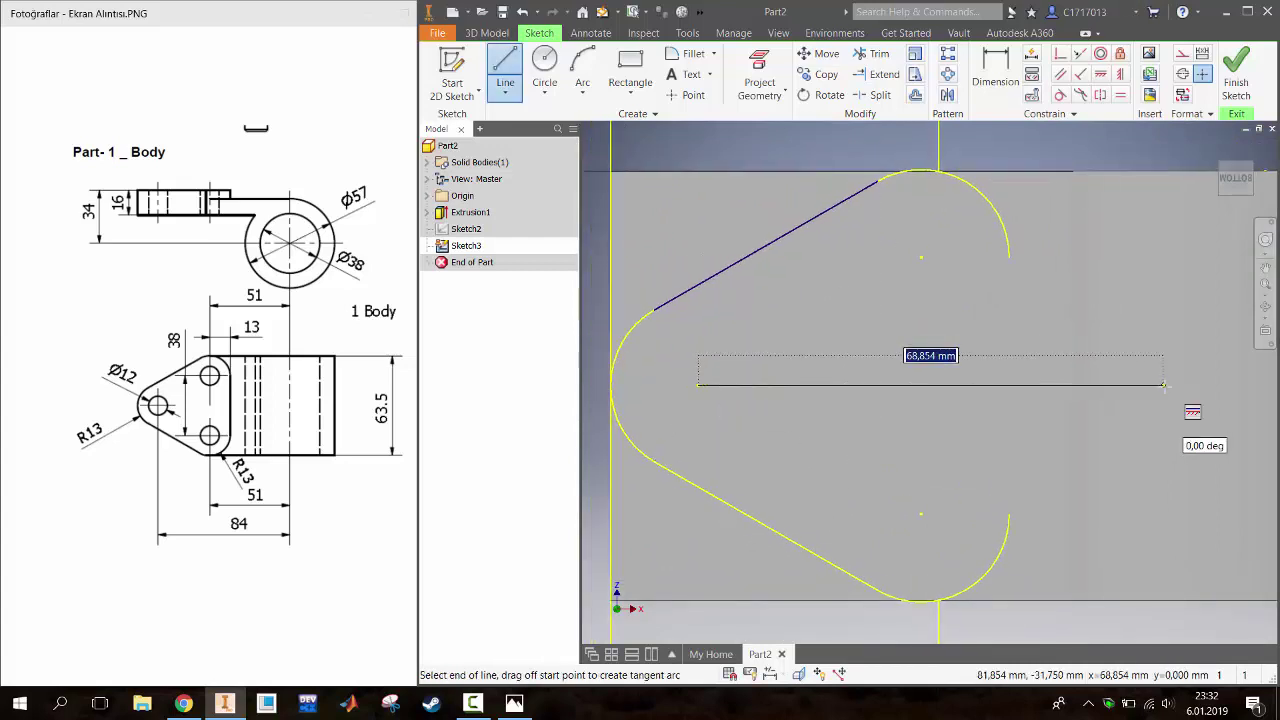
{"action": "left_click", "coordinate": [1163, 380]}
{"action": "key", "text": "Escape"}
{"action": "right_click", "coordinate": [981, 392]}
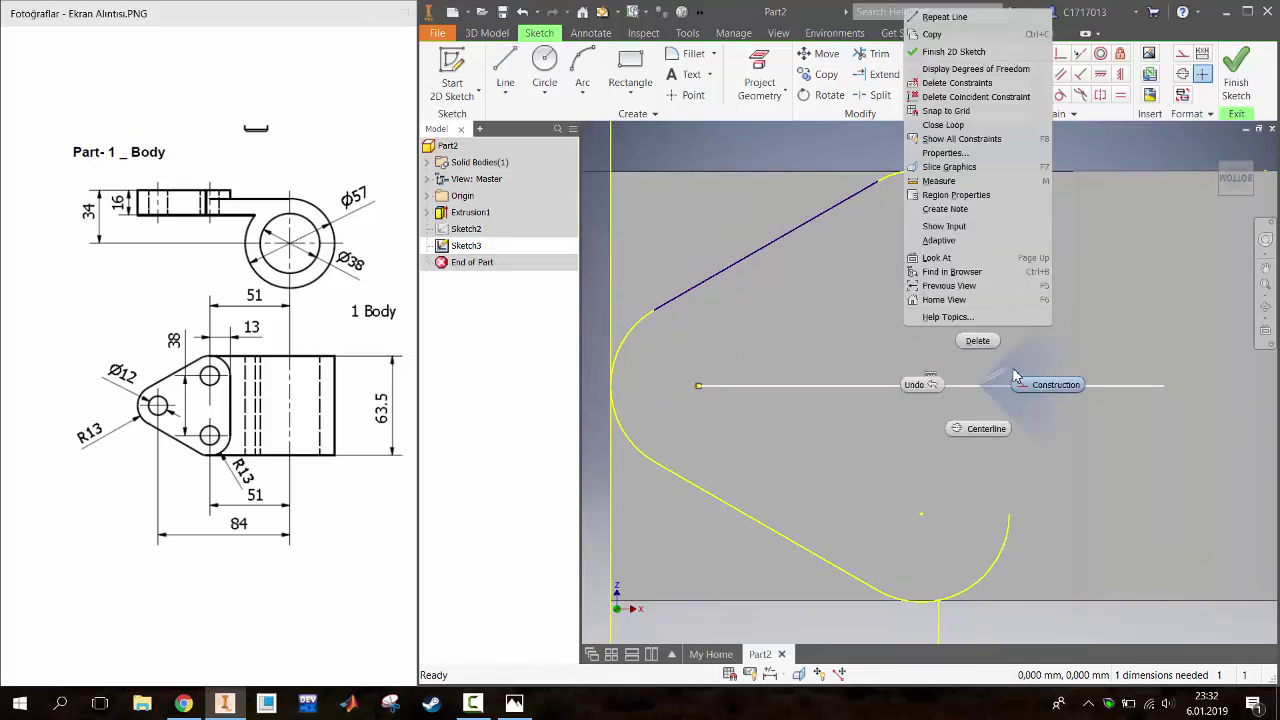
{"action": "left_click", "coordinate": [1000, 318]}
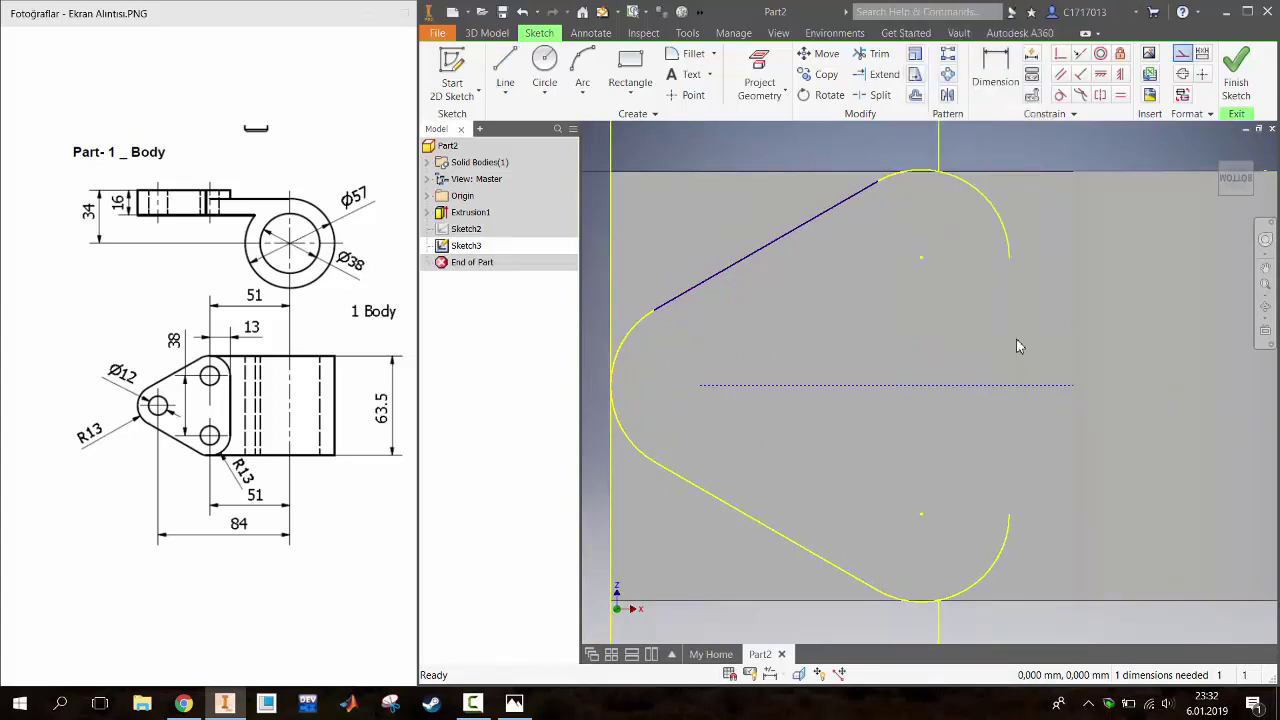
Draw the top arc and the R13 left arc joining the ends of the tangent lines
{"action": "left_click", "coordinate": [582, 72]}
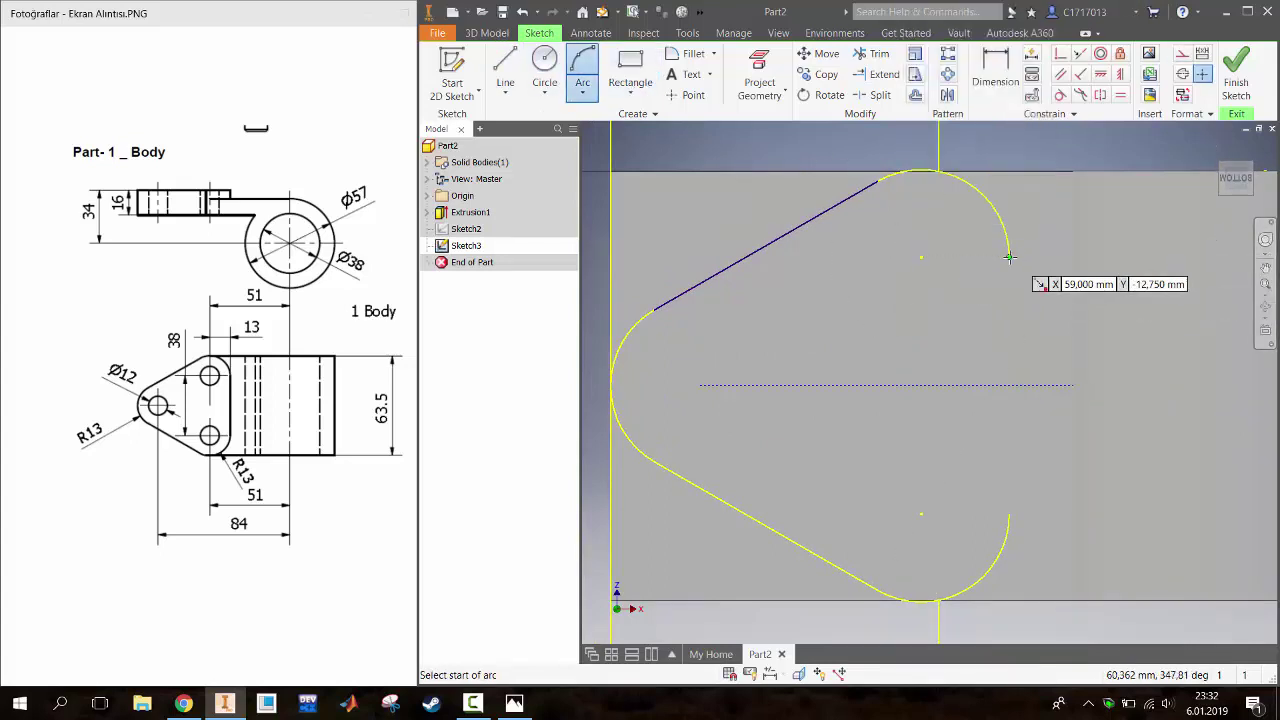
{"action": "left_click", "coordinate": [876, 181]}
{"action": "left_click", "coordinate": [1010, 250]}
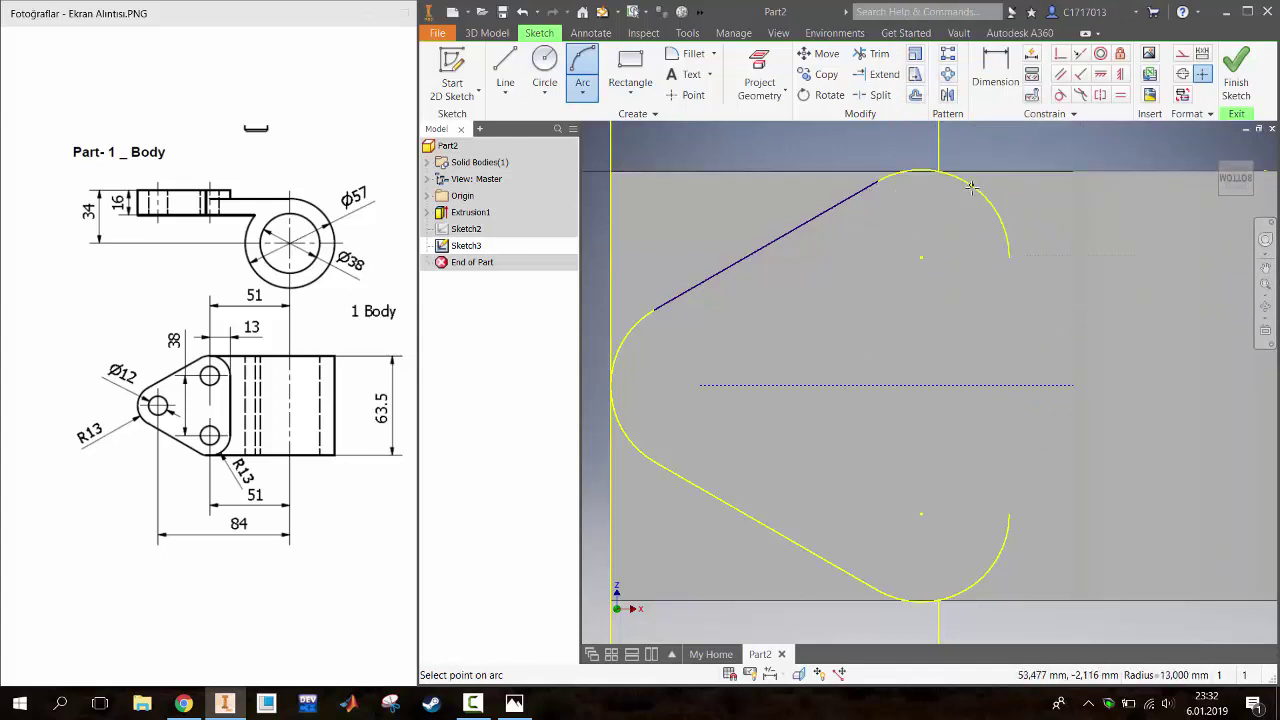
{"action": "left_click", "coordinate": [972, 185]}
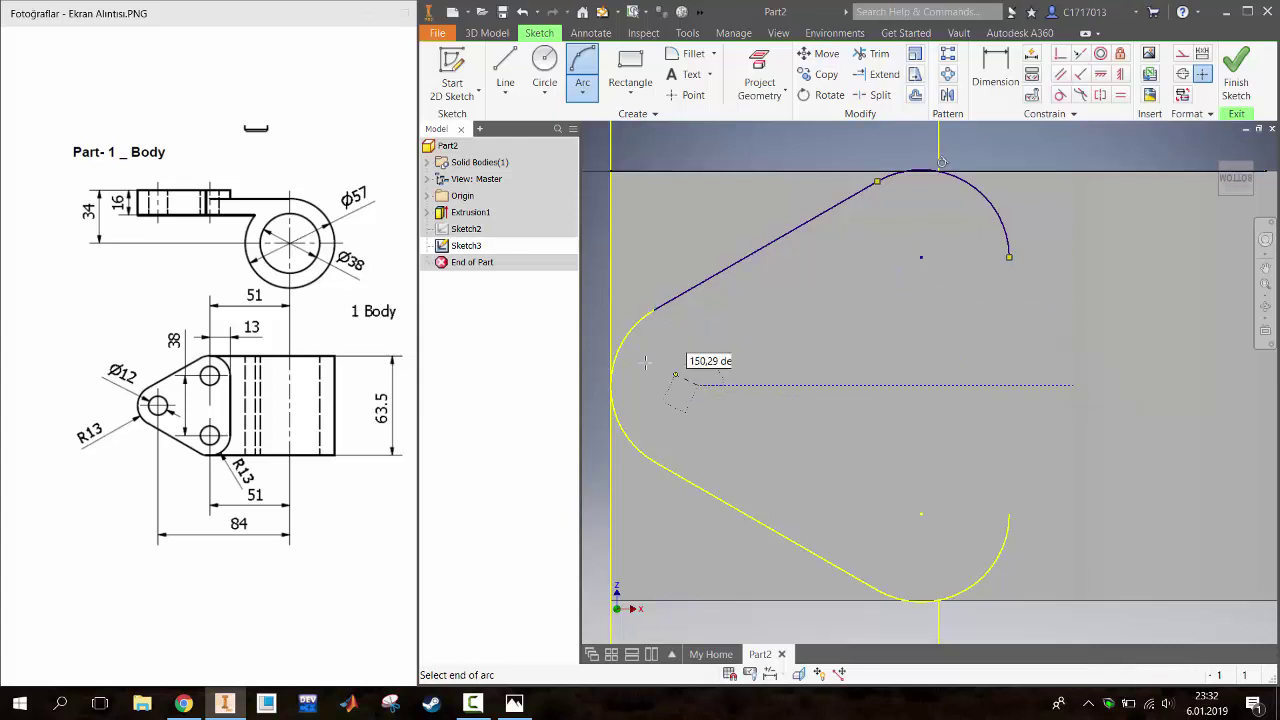
{"action": "key", "text": "Escape"}
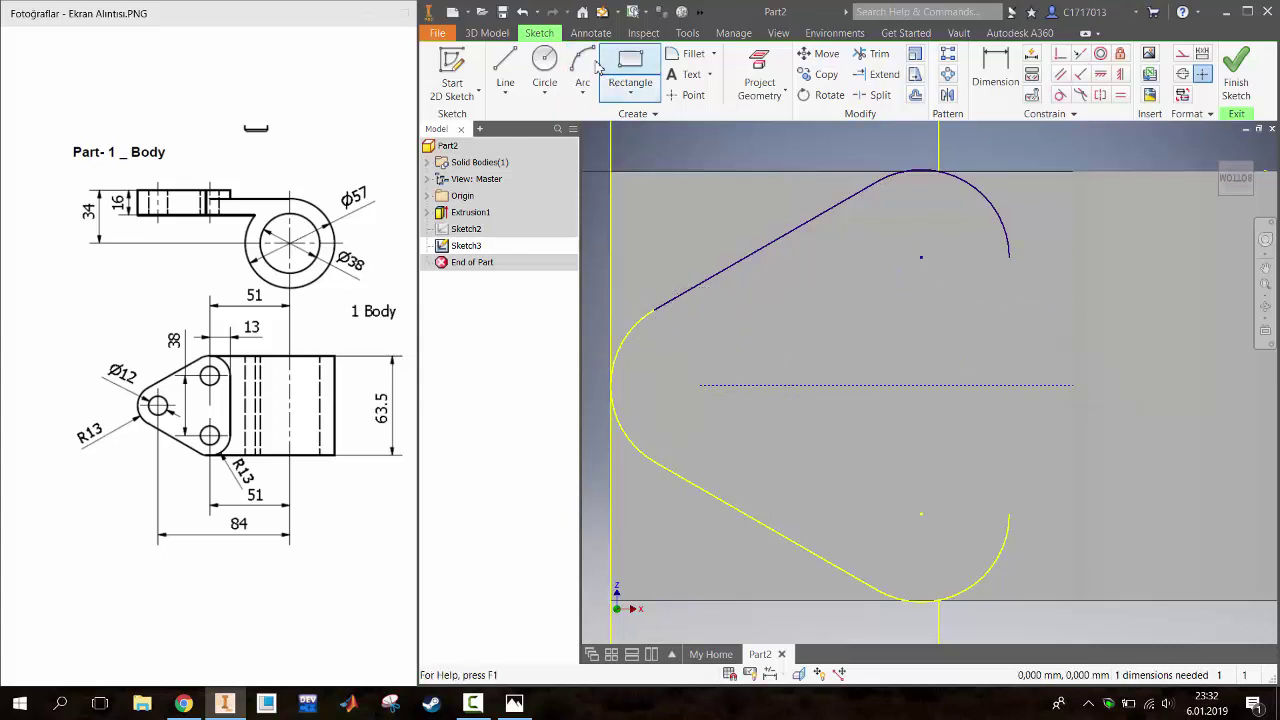
{"action": "left_click", "coordinate": [582, 65]}
{"action": "left_click", "coordinate": [655, 310]}
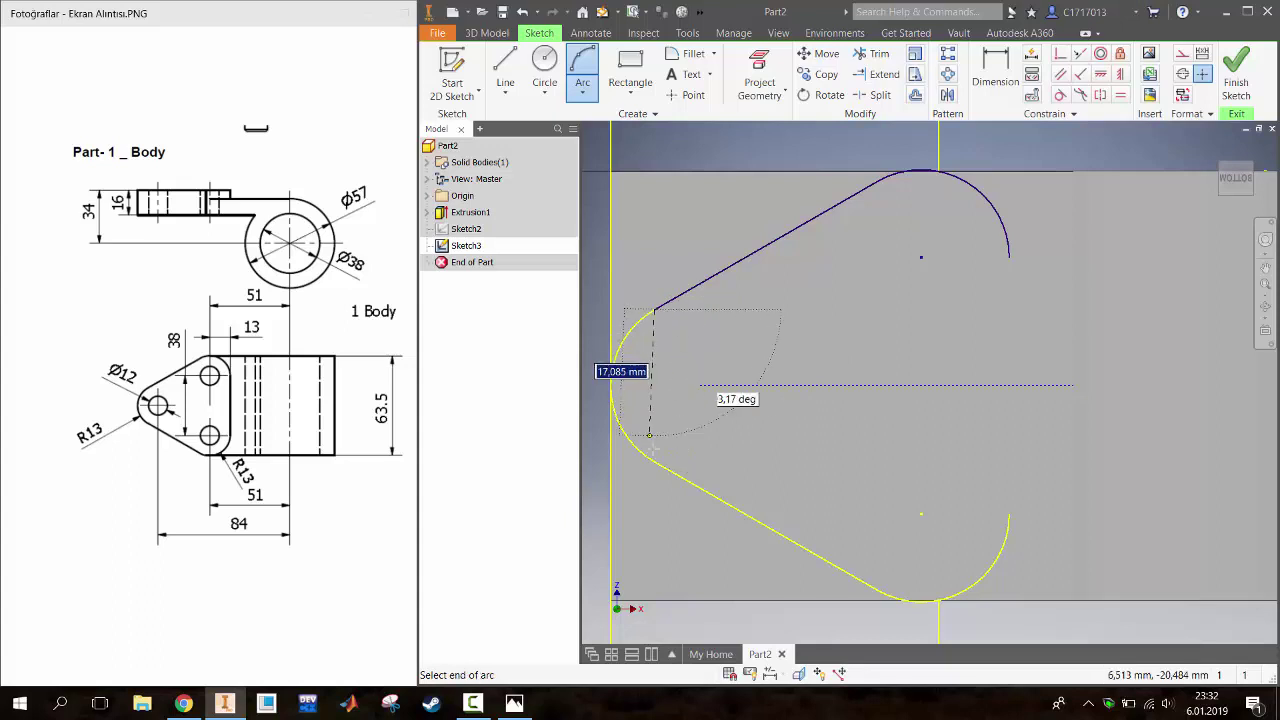
{"action": "left_click", "coordinate": [640, 452]}
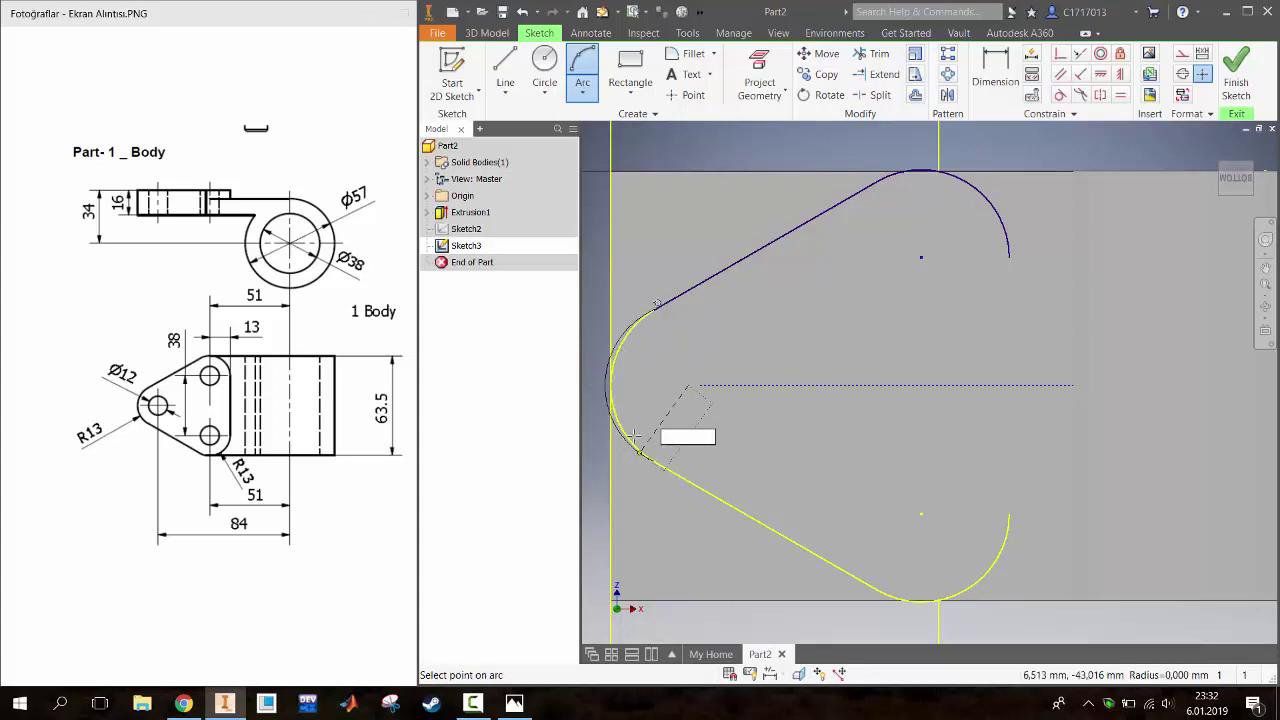
{"action": "left_click", "coordinate": [611, 370]}
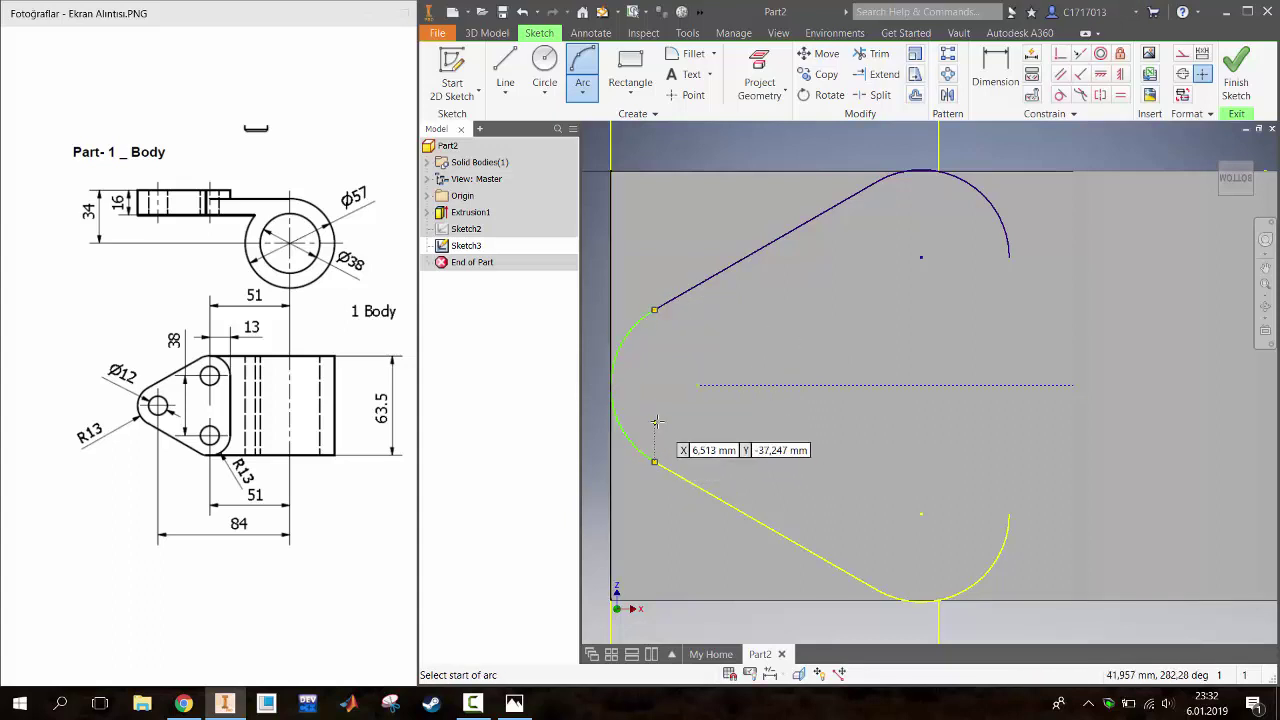
{"action": "key", "text": "Escape"}
Try dimensioning the left arc's radius and dismiss the over-constraint warning
{"action": "key", "text": "d"}
{"action": "left_click", "coordinate": [634, 338]}
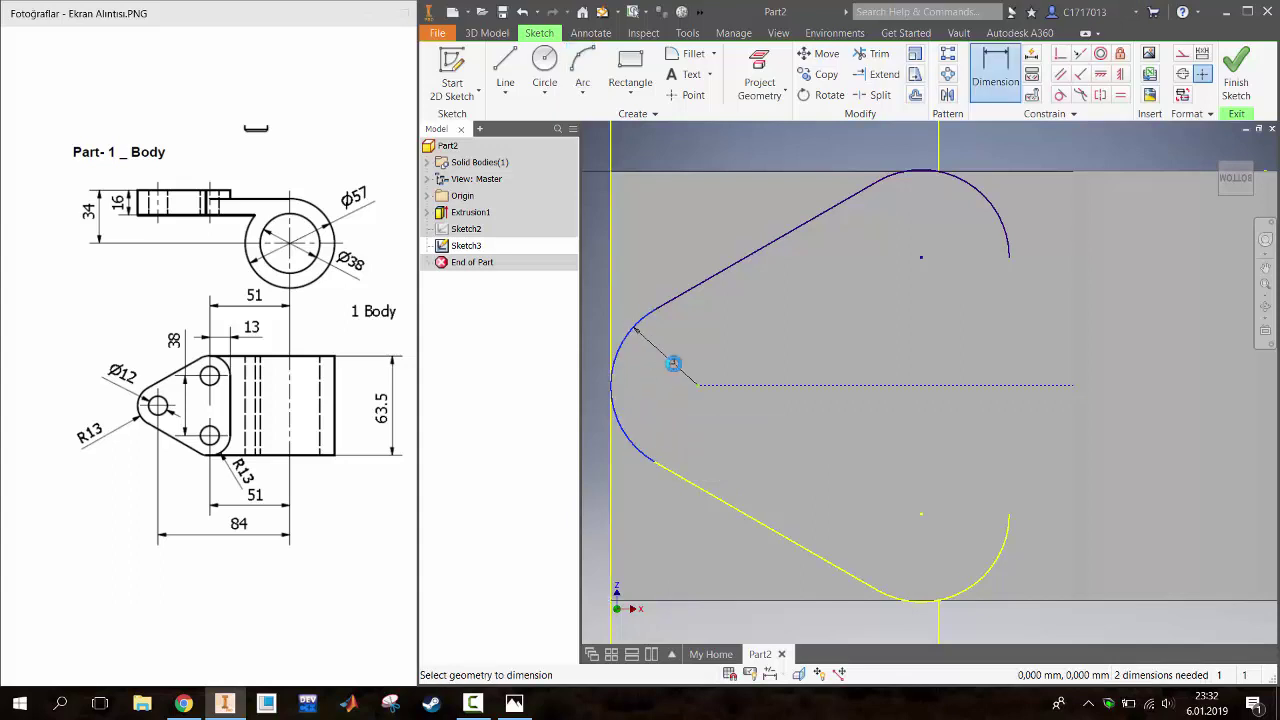
{"action": "left_click", "coordinate": [673, 363]}
{"action": "key", "text": "Escape"}
{"action": "key", "text": "Escape"}
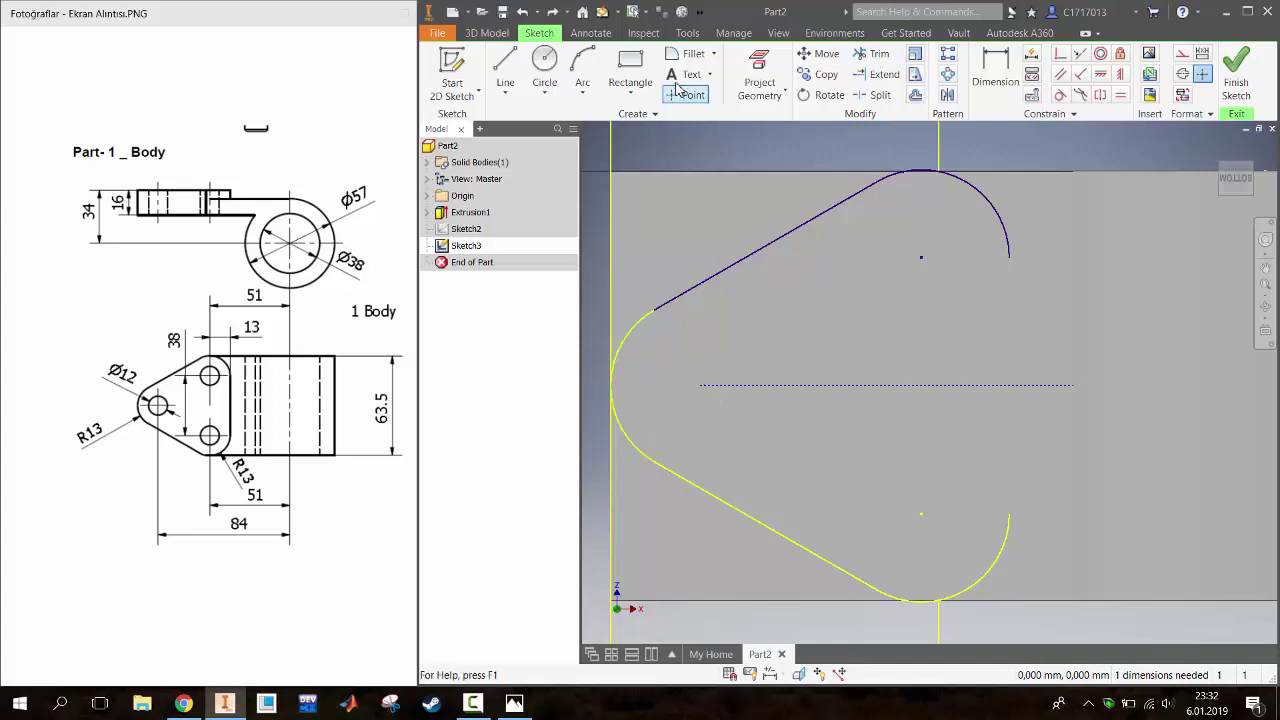
{"action": "left_click", "coordinate": [582, 70]}
{"action": "key", "text": "Escape"}
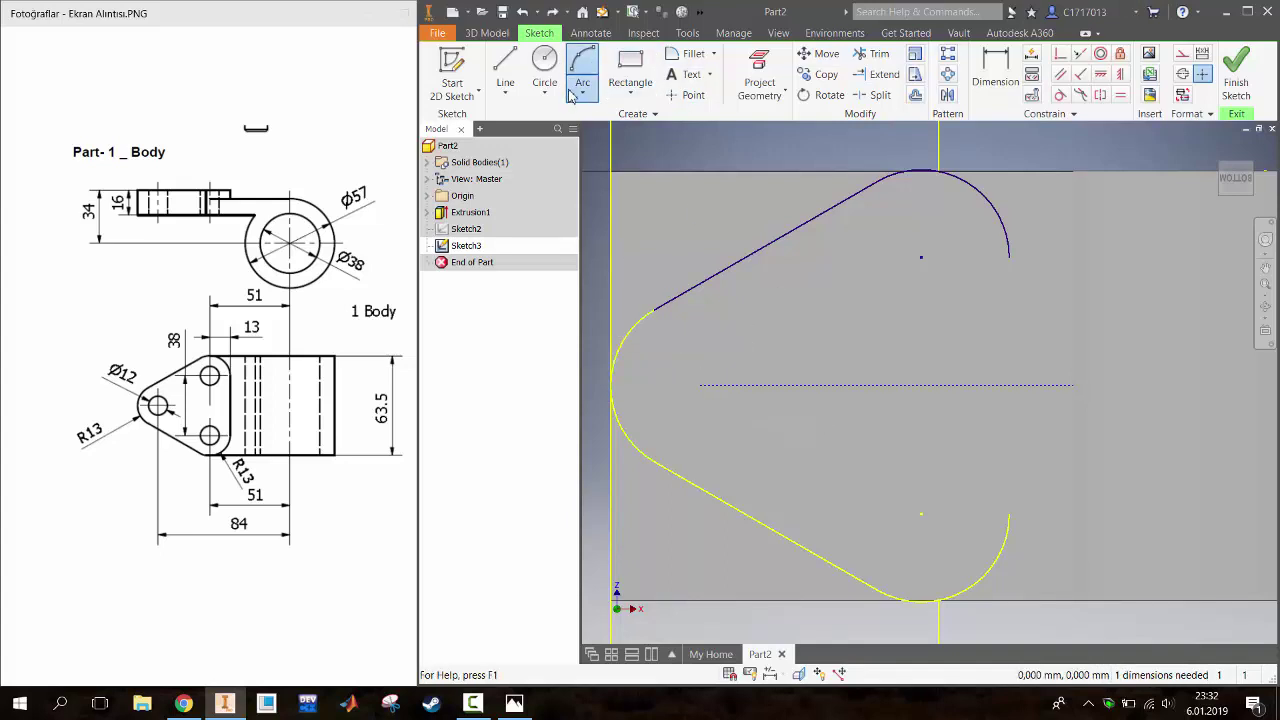
Draw a circle at the centreline's left end tangent to the upper line, then trim its right portion
{"action": "key", "text": "c"}
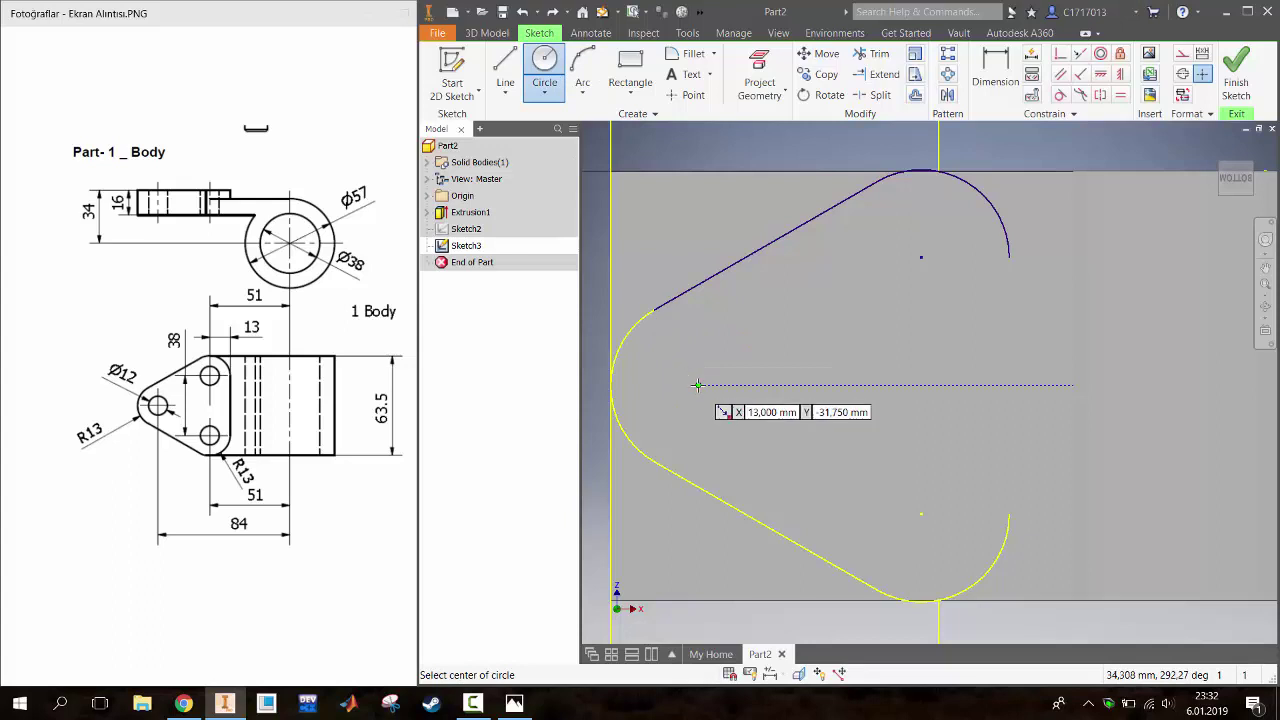
{"action": "left_click", "coordinate": [697, 385]}
{"action": "left_click", "coordinate": [655, 310]}
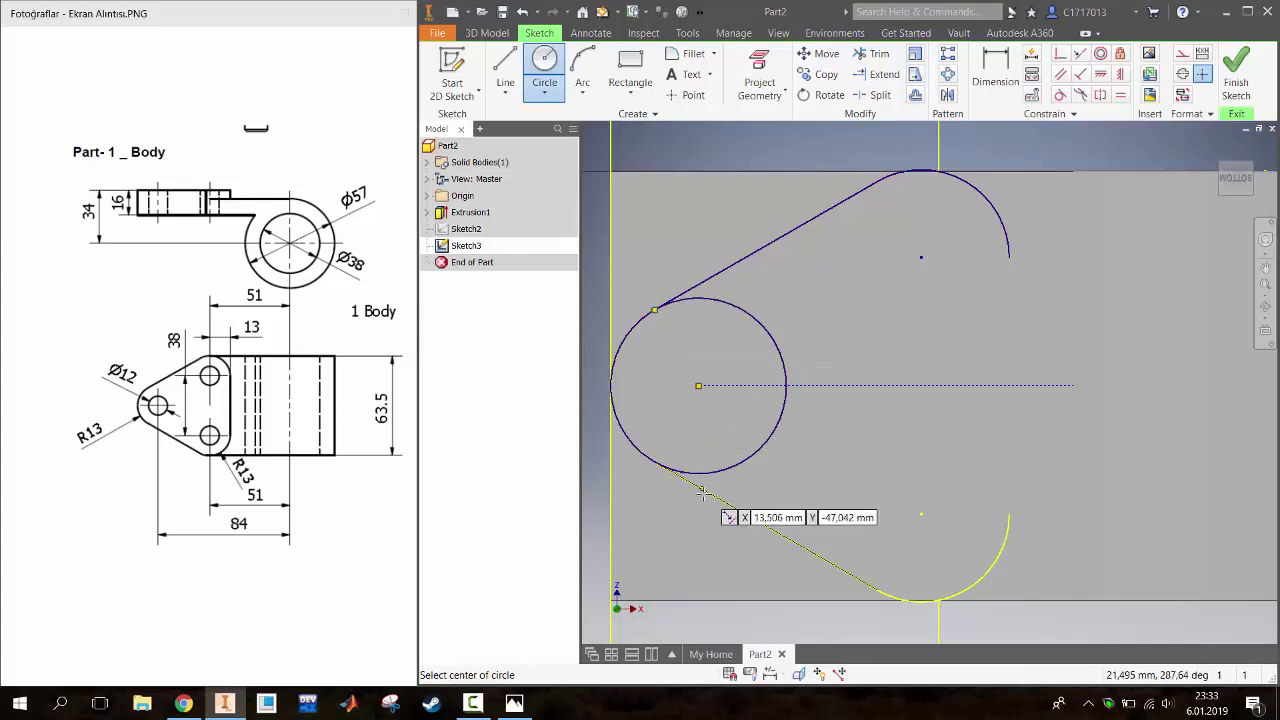
{"action": "key", "text": "Escape"}
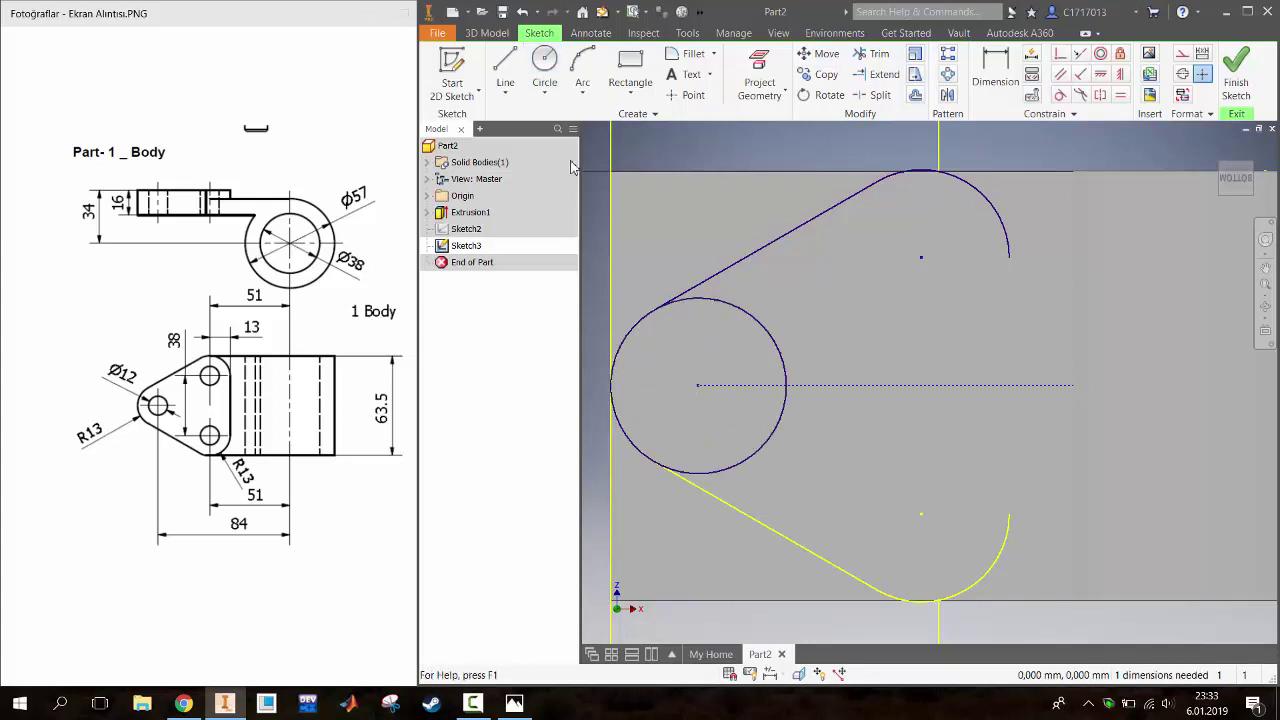
{"action": "left_click", "coordinate": [873, 54]}
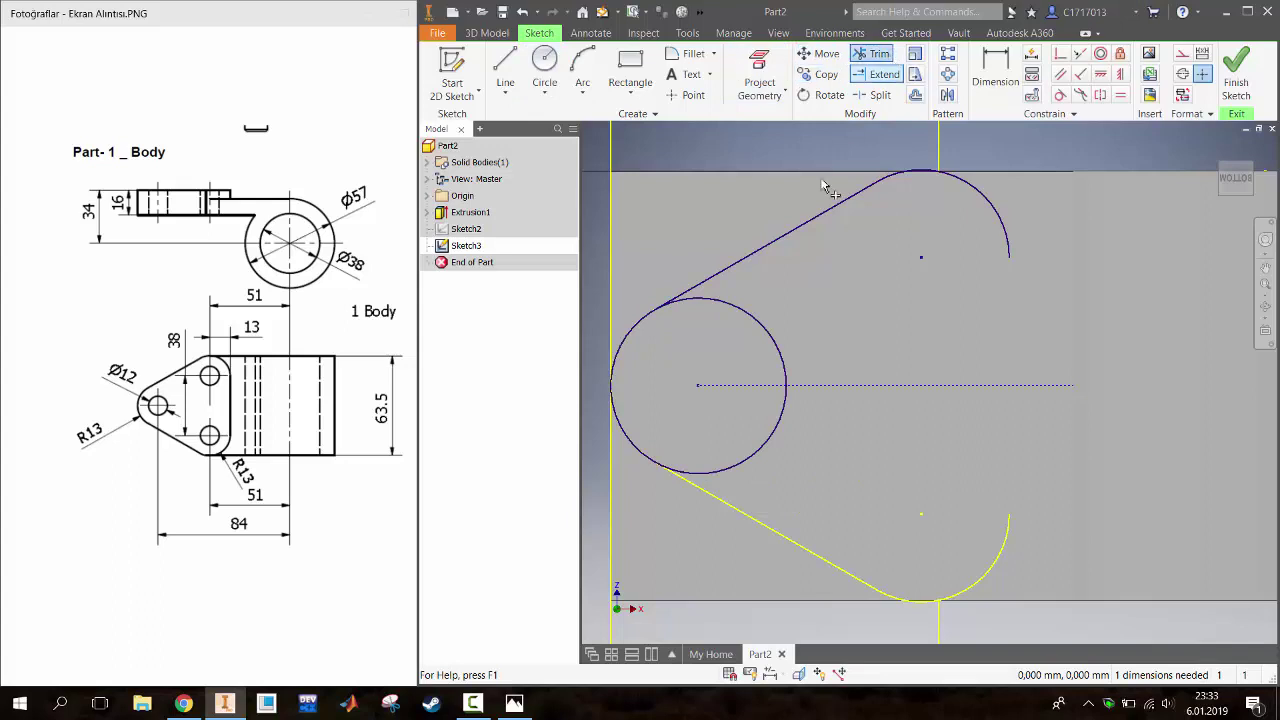
{"action": "left_click", "coordinate": [785, 362]}
{"action": "key", "text": "Escape"}
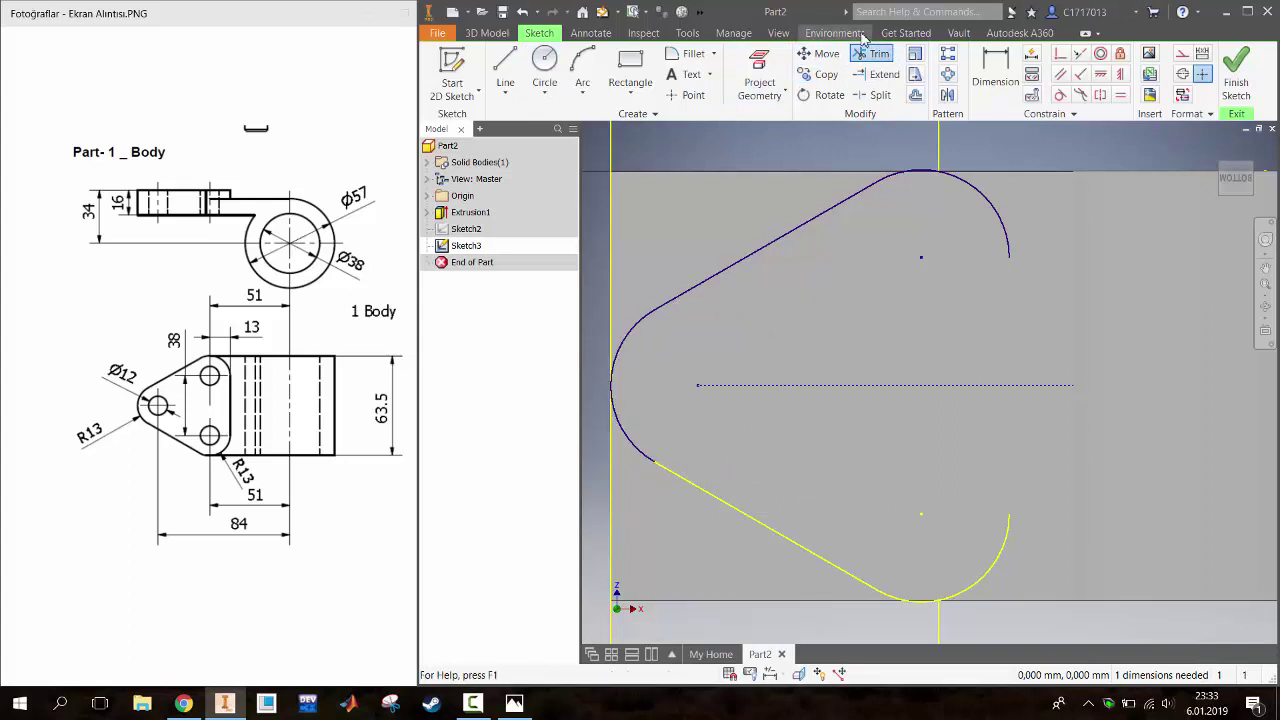
Mirror the upper-right arc and left arc across the dashed centreline to form the lower half
{"action": "left_click", "coordinate": [947, 95]}
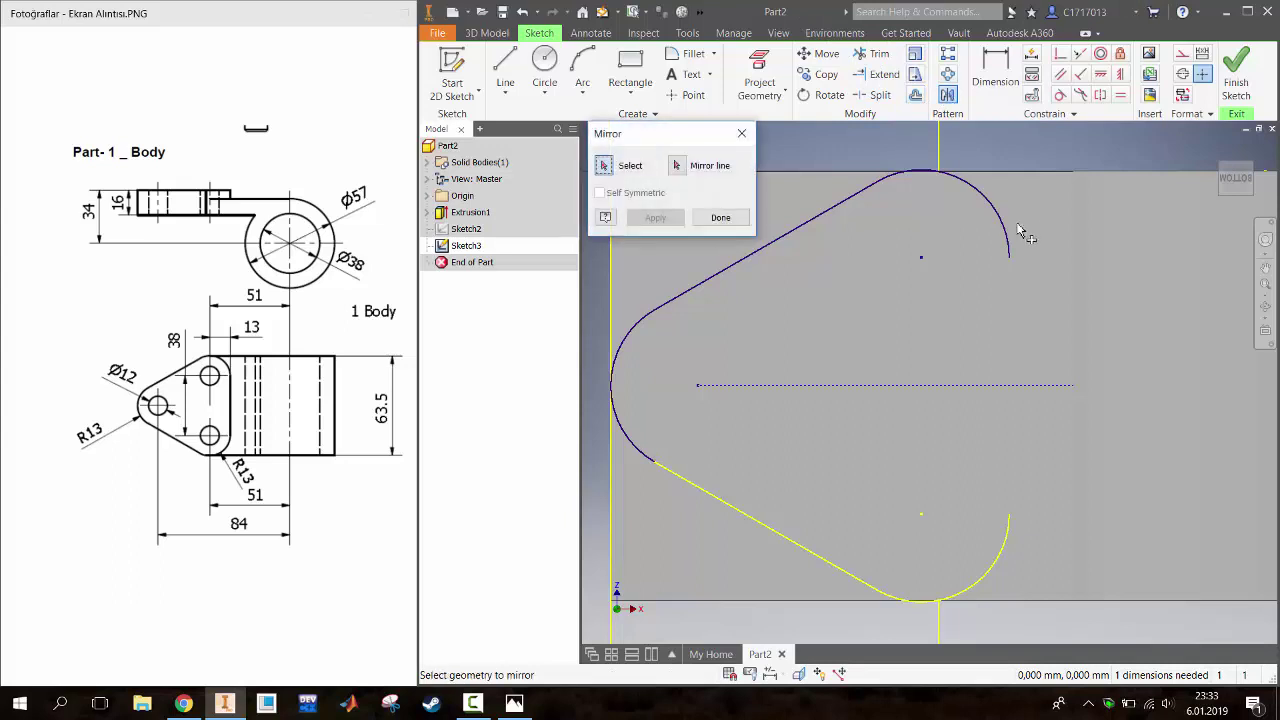
{"action": "left_click", "coordinate": [1008, 232]}
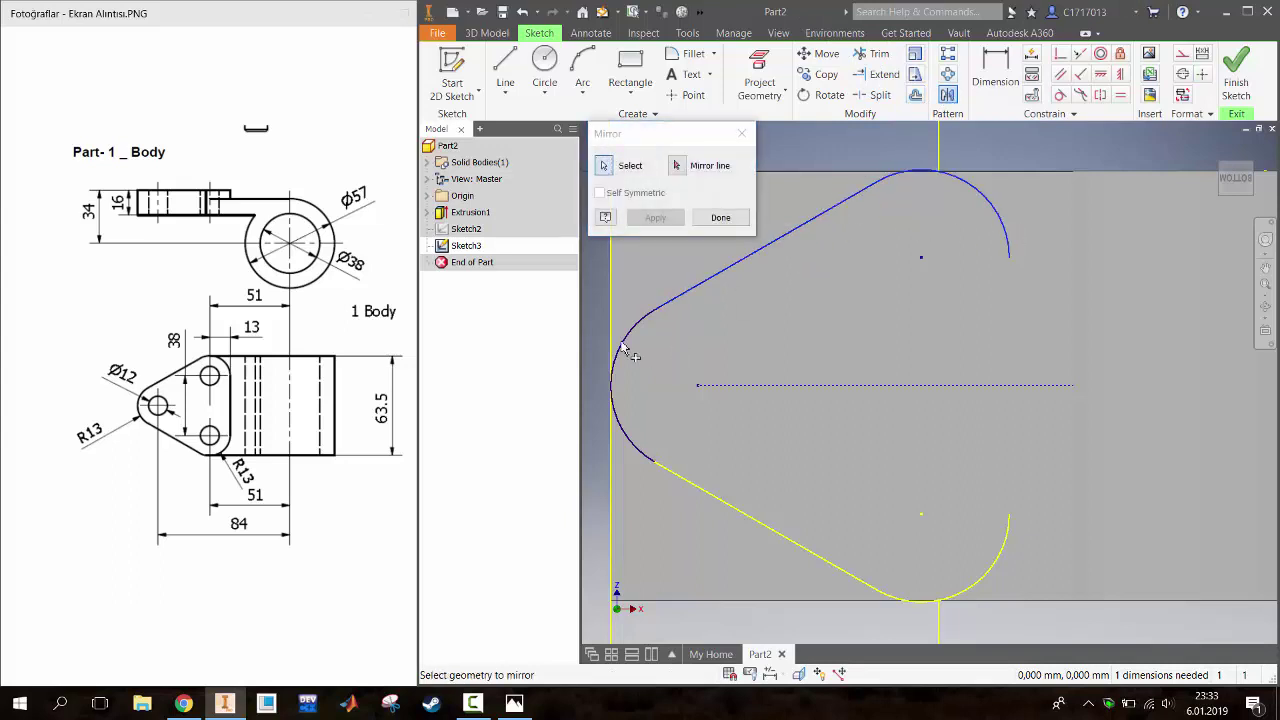
{"action": "left_click", "coordinate": [622, 345]}
{"action": "left_click", "coordinate": [677, 165]}
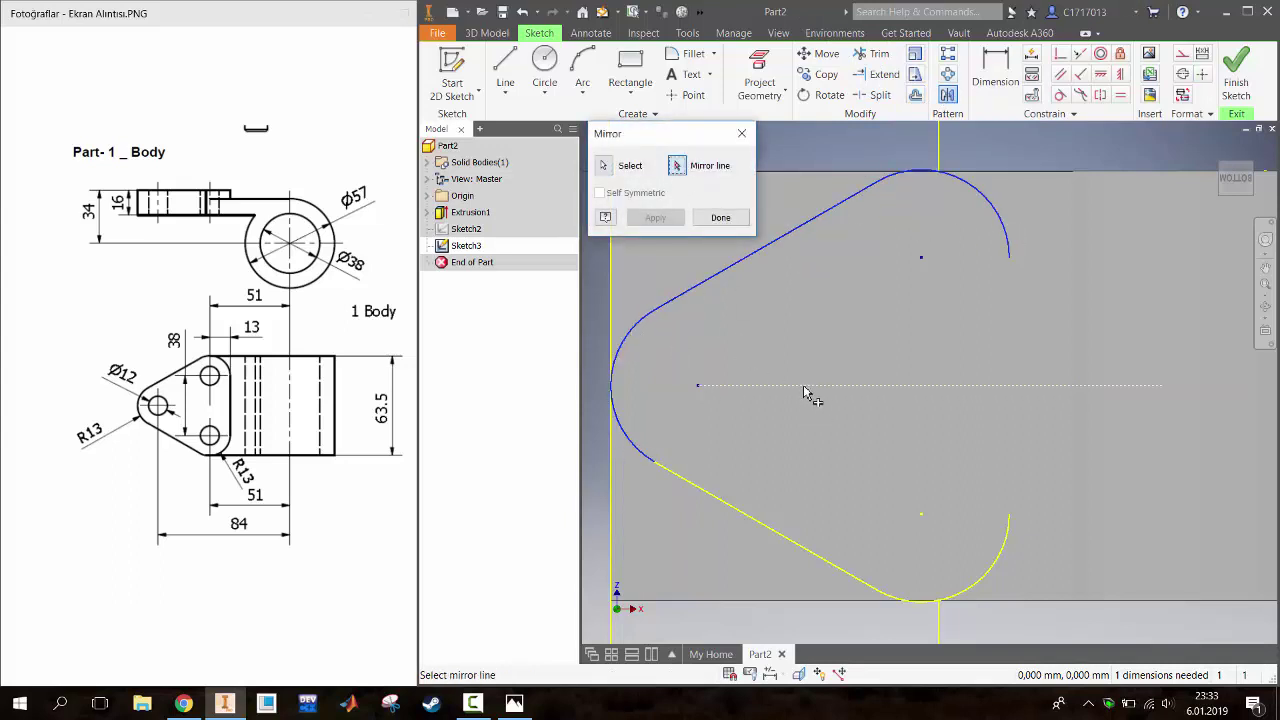
{"action": "left_click", "coordinate": [805, 386]}
{"action": "left_click", "coordinate": [655, 217]}
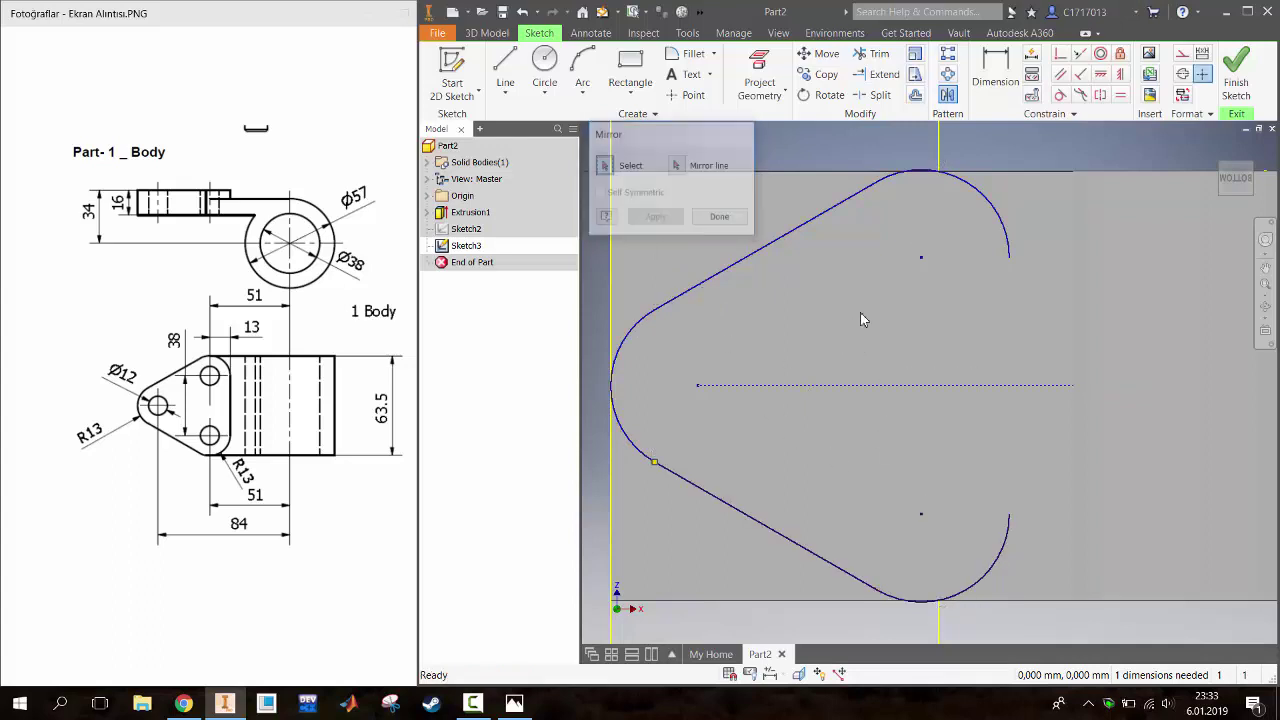
{"action": "scroll", "coordinate": [866, 280], "scroll_direction": "down", "scroll_amount": 2}
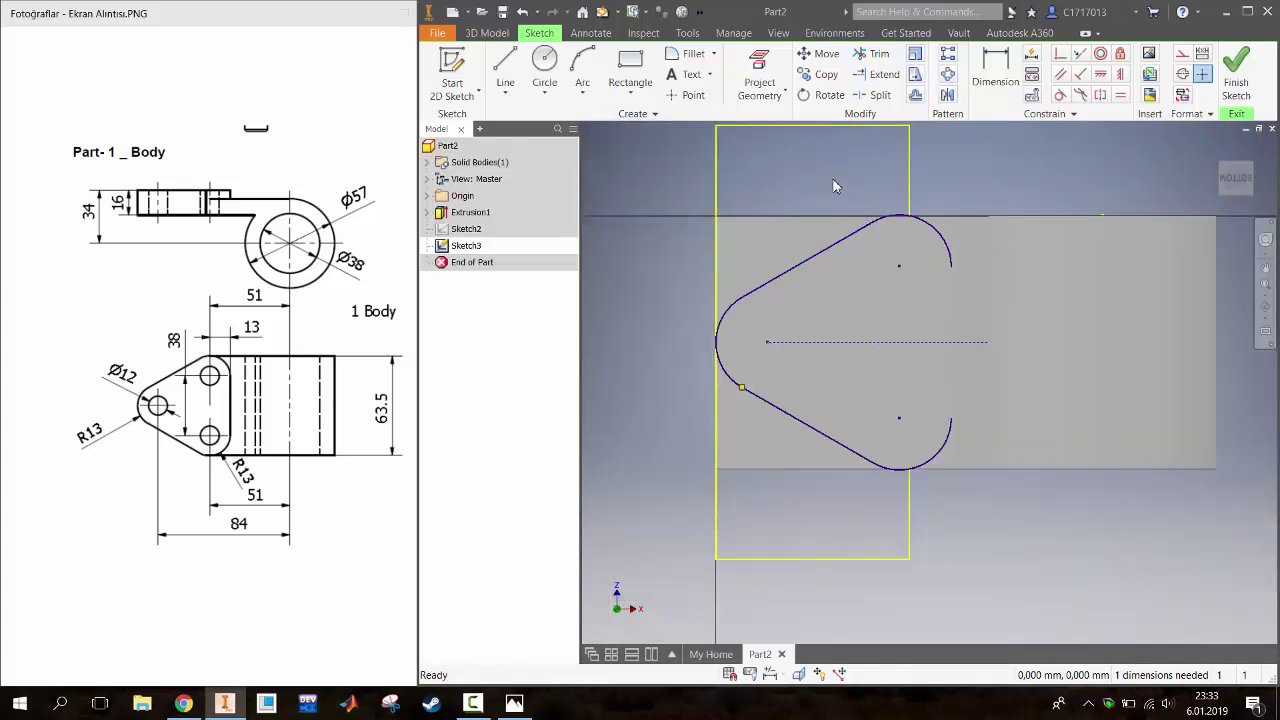
Draw vertical and horizontal lines boxing the lug outline from the upper and lower arc ends
{"action": "key", "text": "e"}
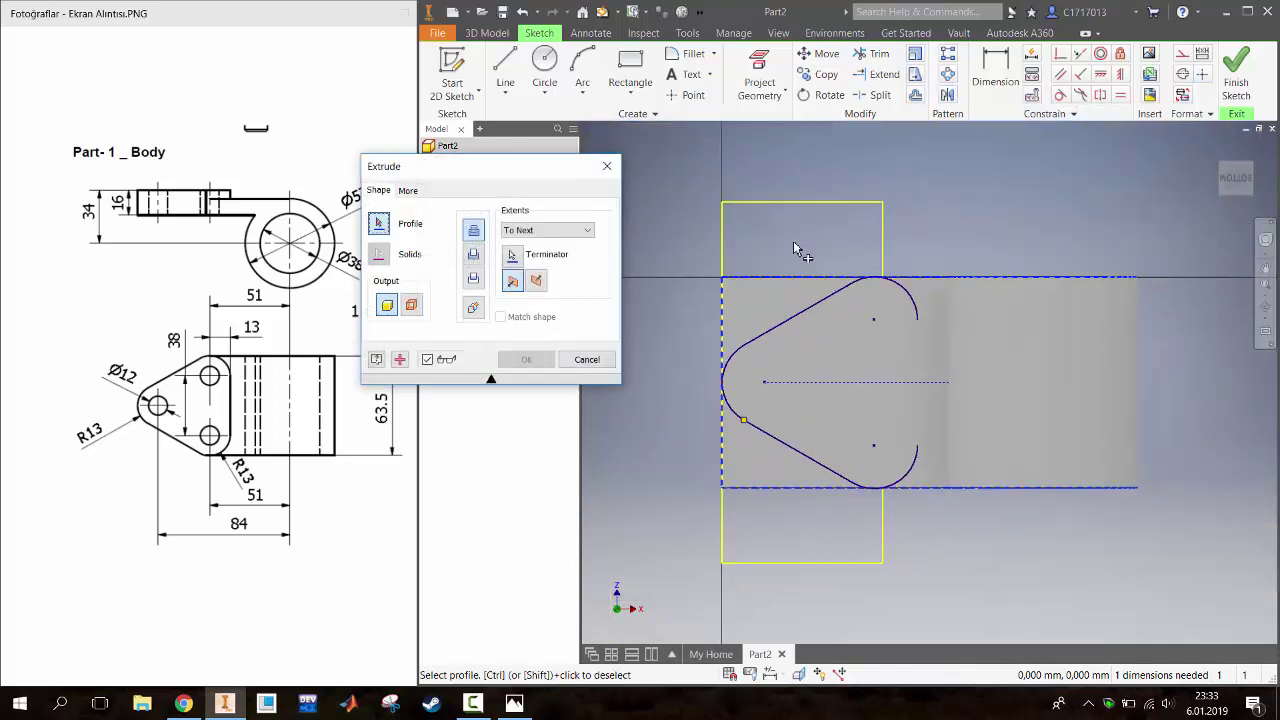
{"action": "key", "text": "Escape"}
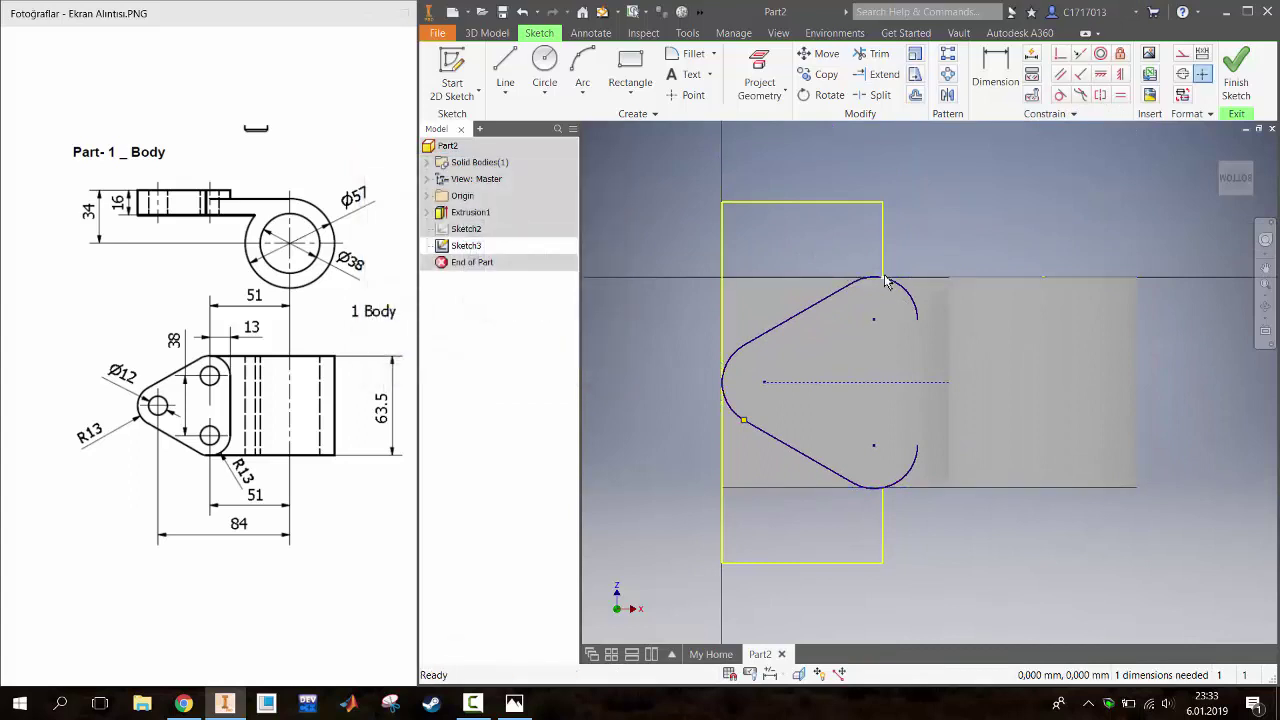
{"action": "key", "text": "l"}
{"action": "left_click", "coordinate": [881, 278]}
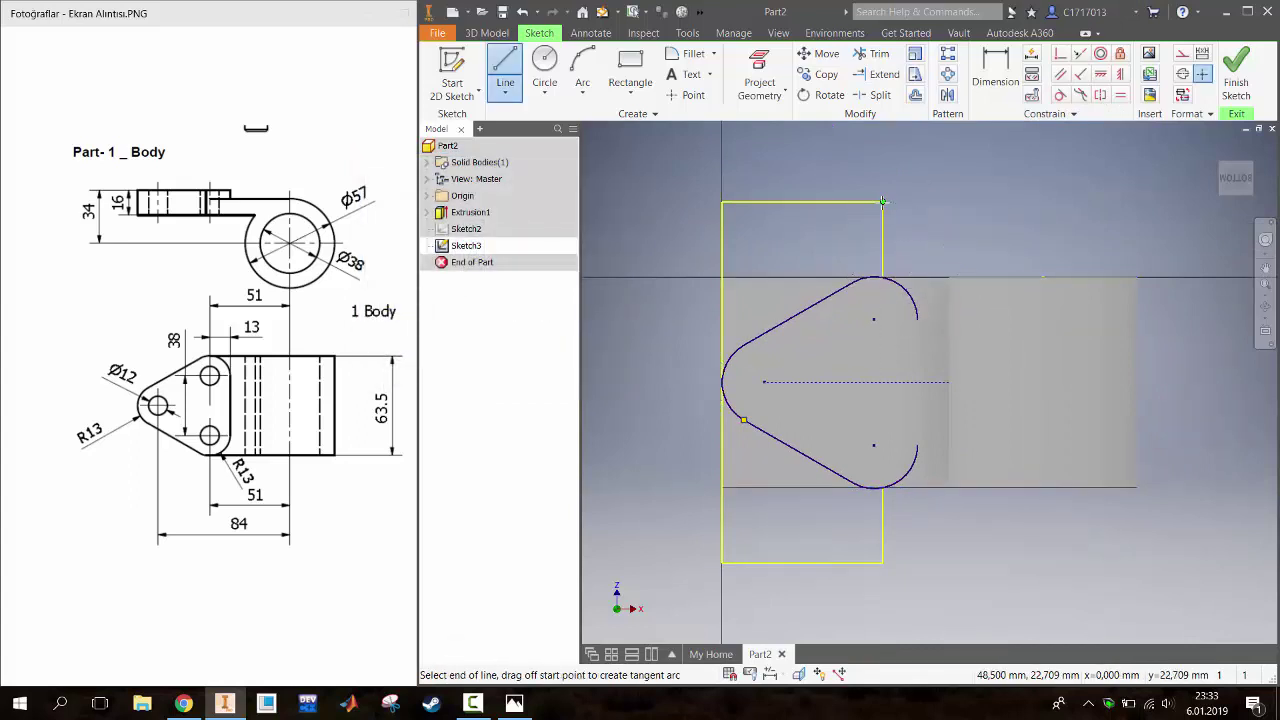
{"action": "left_click", "coordinate": [882, 202]}
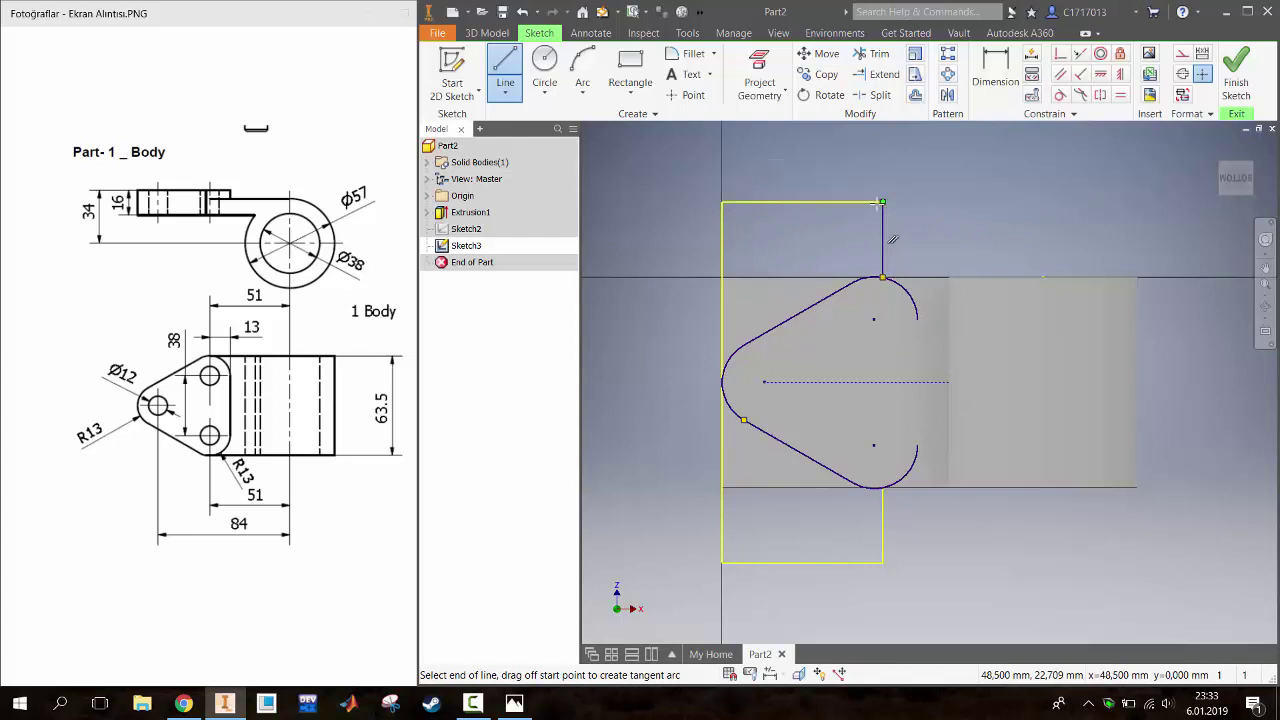
{"action": "left_click", "coordinate": [722, 202]}
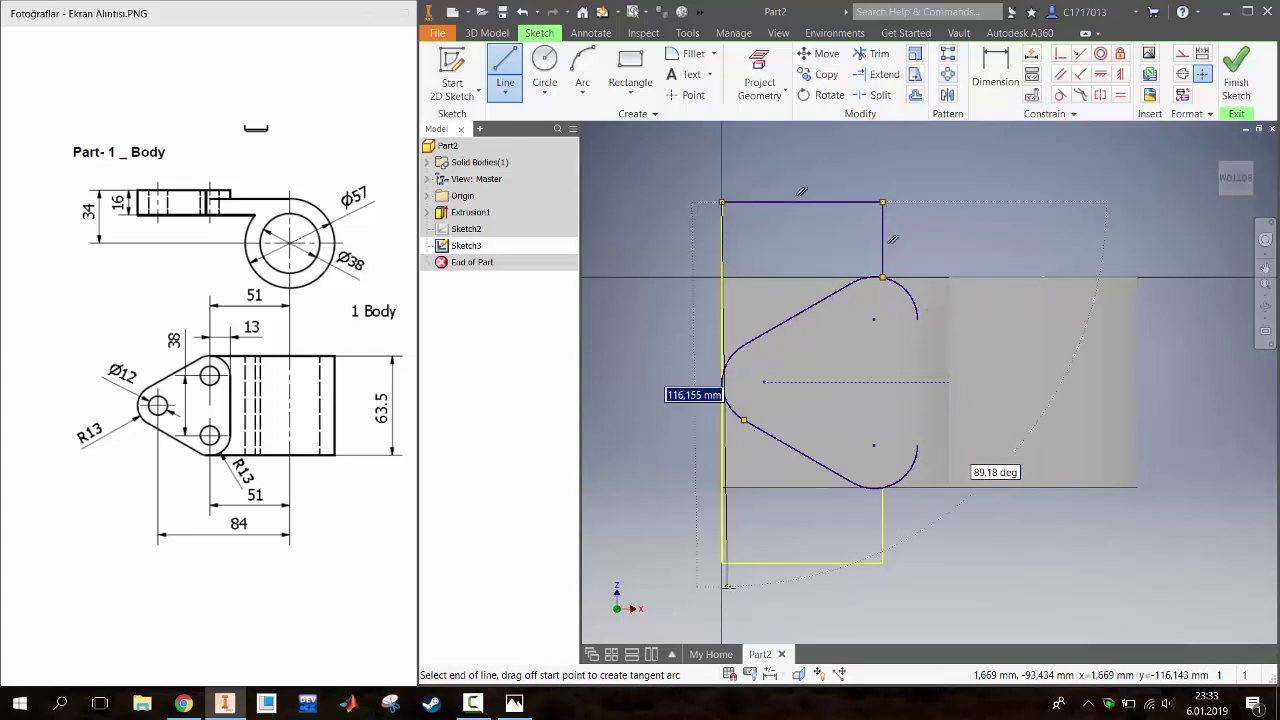
{"action": "double_click", "coordinate": [722, 562]}
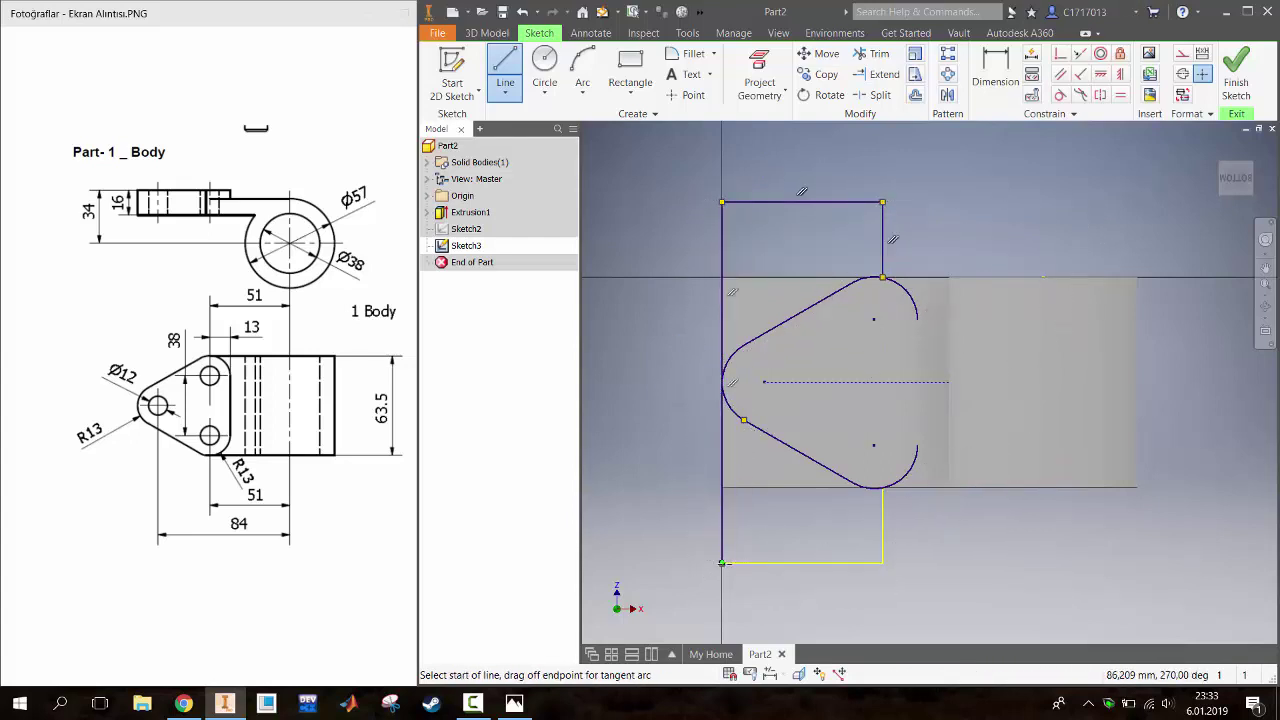
{"action": "left_click", "coordinate": [882, 562]}
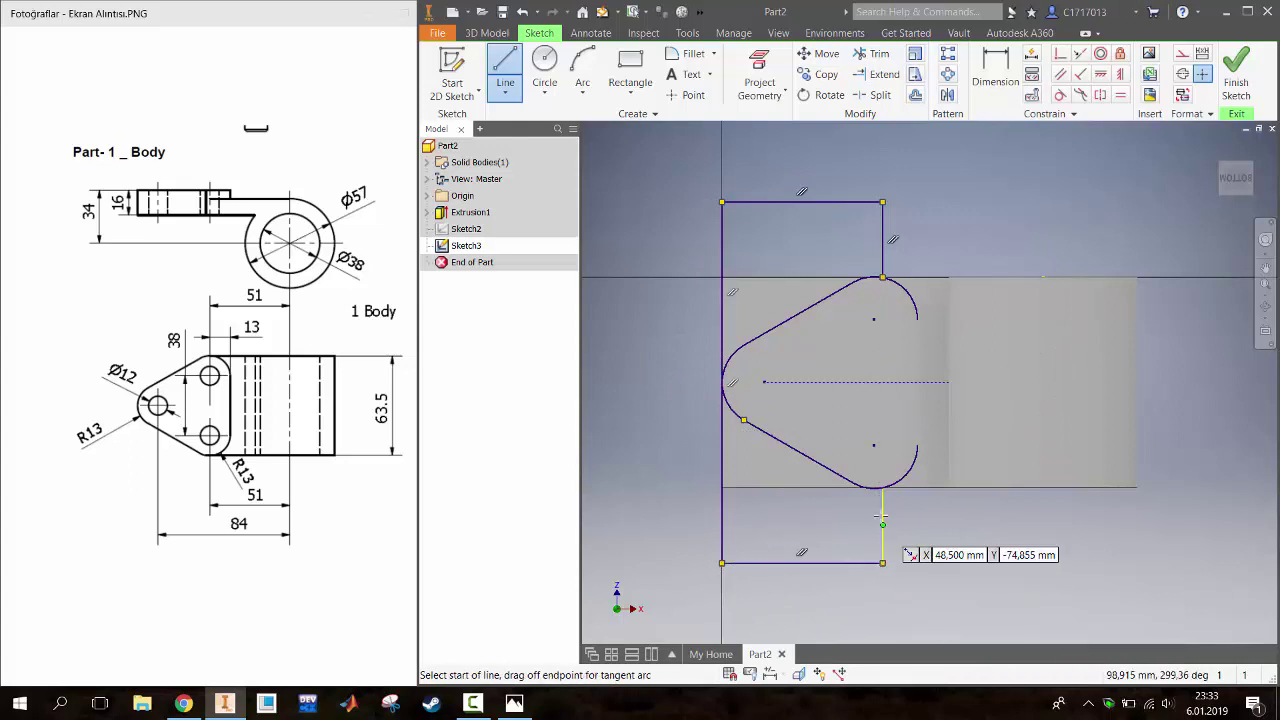
{"action": "left_click", "coordinate": [882, 488]}
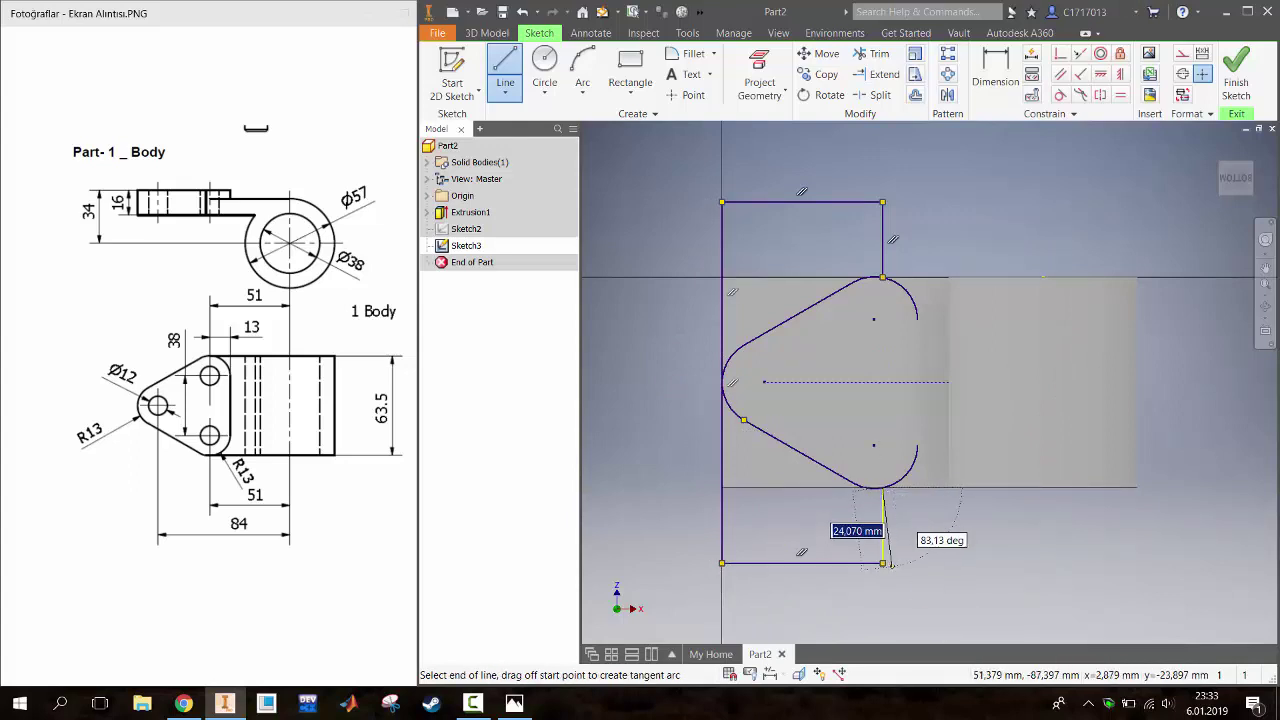
{"action": "left_click", "coordinate": [883, 562]}
{"action": "key", "text": "Escape"}
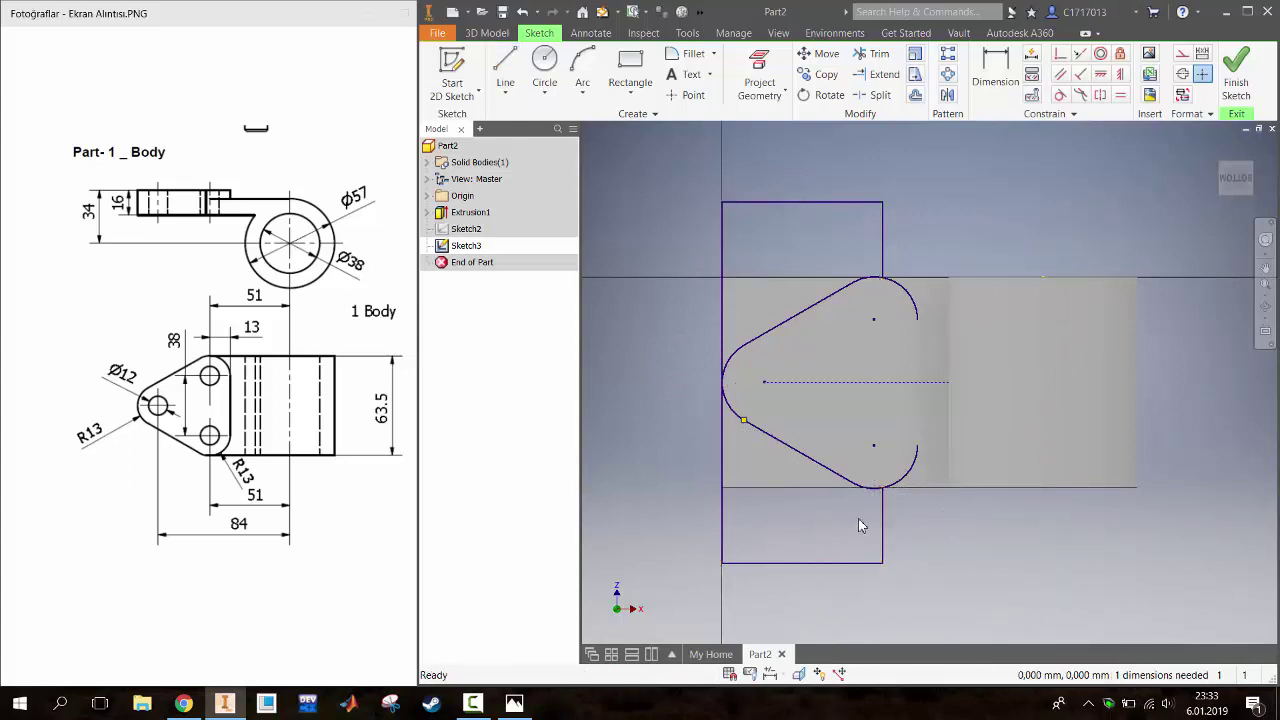
Finish Sketch3 without extruding it and turn the model to the front view
{"action": "left_click", "coordinate": [1236, 68]}
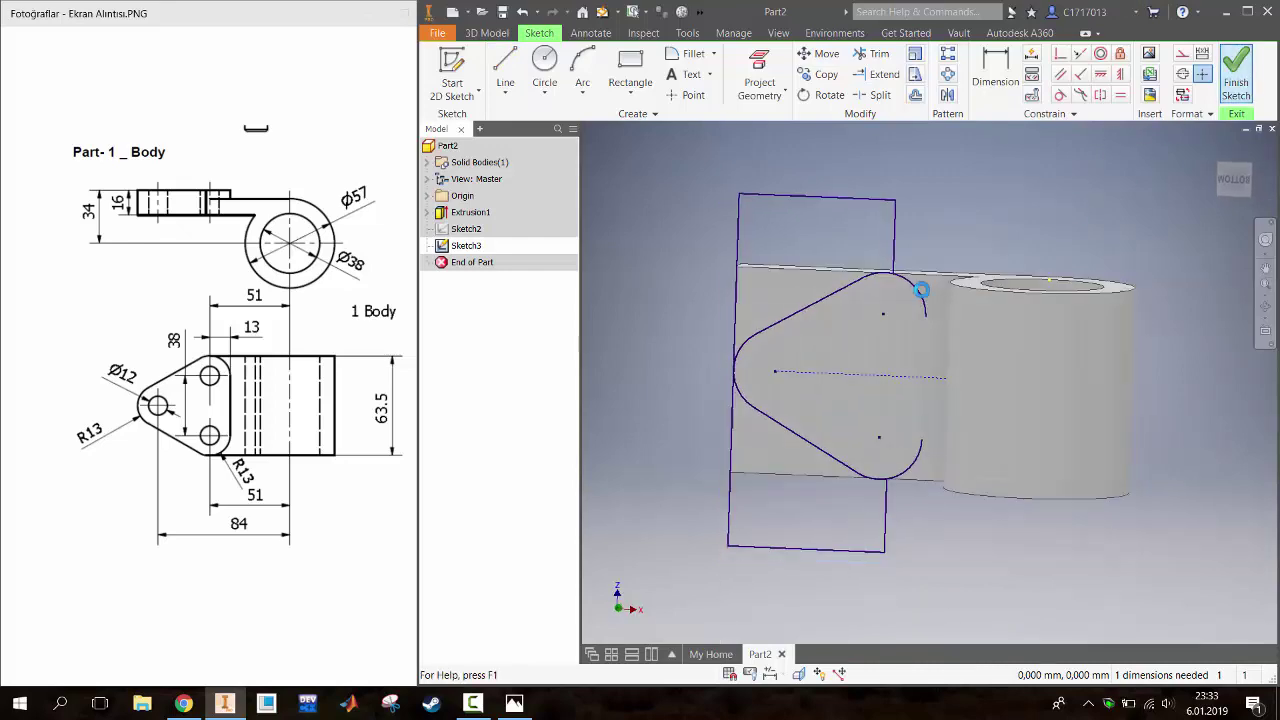
{"action": "key", "text": "e"}
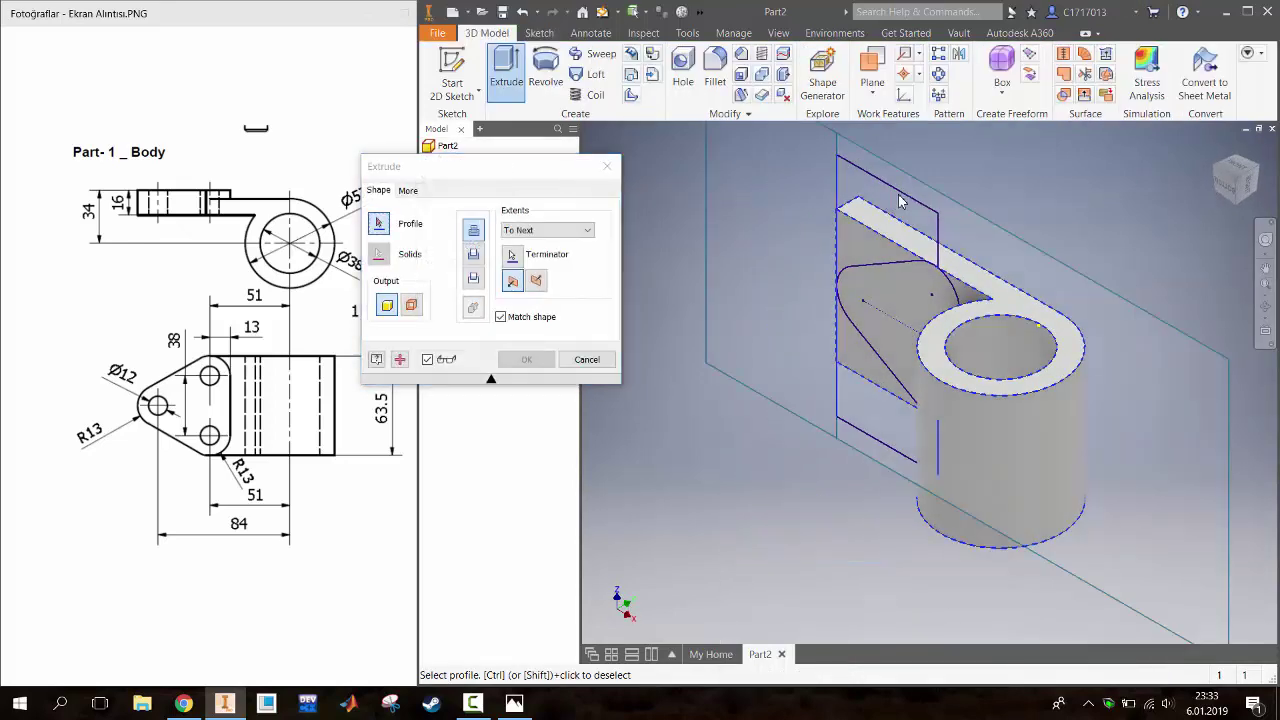
{"action": "key", "text": "Escape"}
{"action": "scroll", "coordinate": [872, 279], "scroll_direction": "up", "scroll_amount": 5}
{"action": "scroll", "coordinate": [872, 279], "scroll_direction": "down", "scroll_amount": 3}
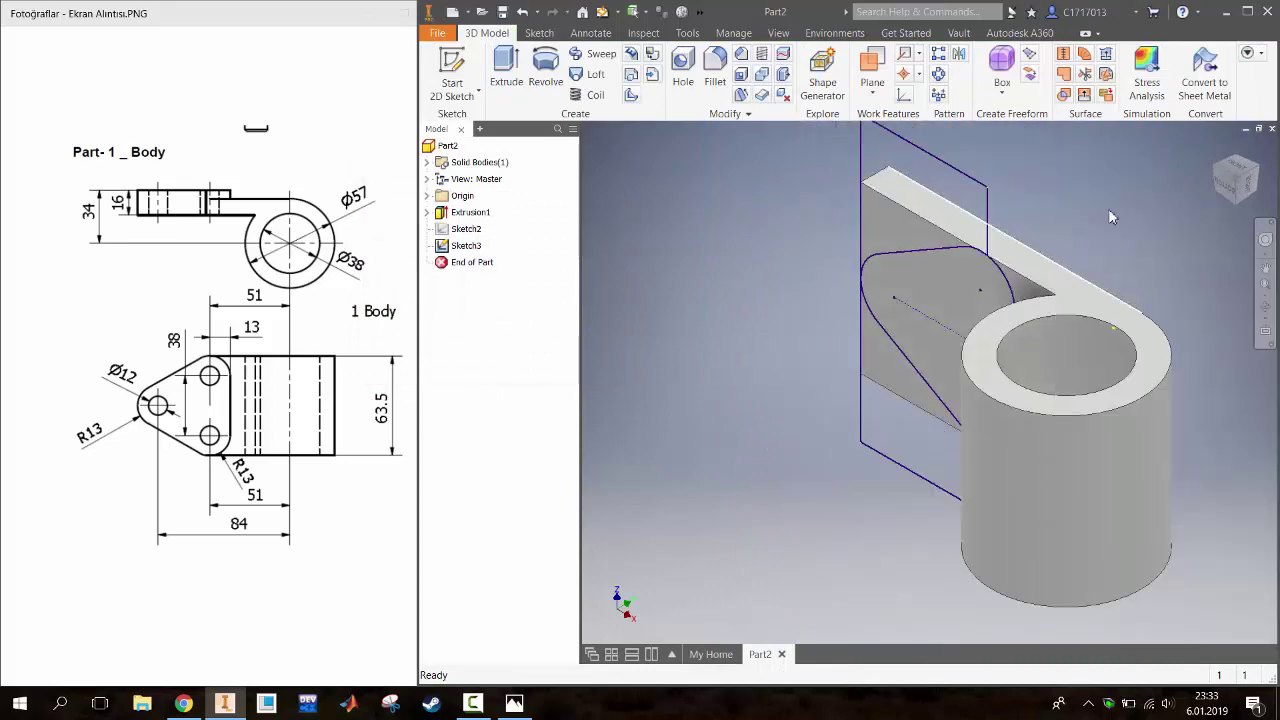
{"action": "left_click", "coordinate": [1235, 192]}
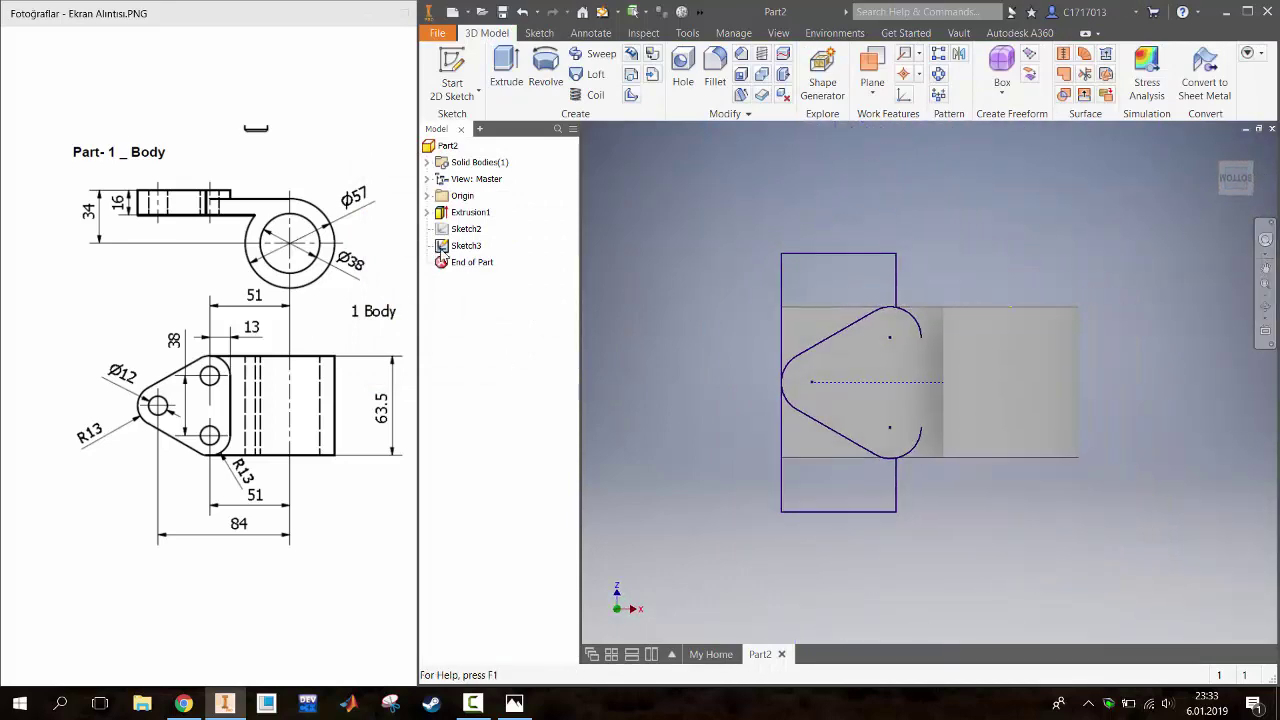
Reopen Sketch3 for editing and abandon a line started at the upper arc's top
{"action": "double_click", "coordinate": [792, 380]}
{"action": "scroll", "coordinate": [903, 380], "scroll_direction": "up", "scroll_amount": 4}
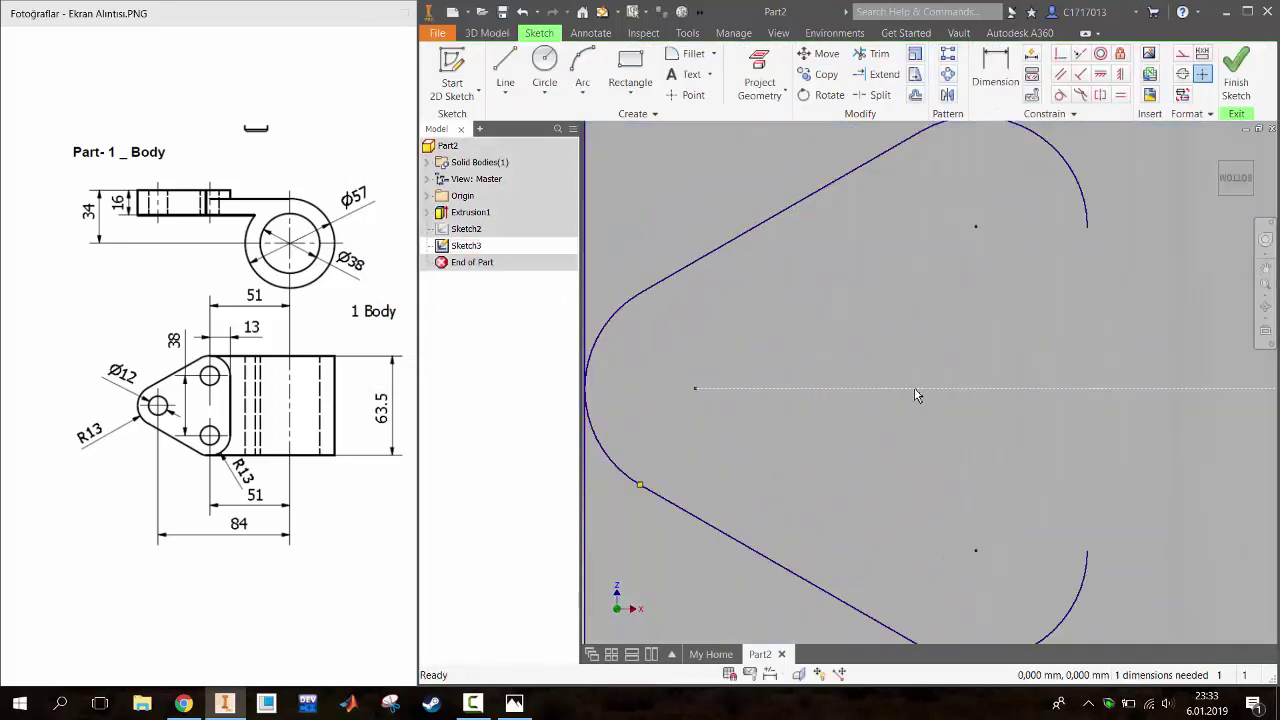
{"action": "scroll", "coordinate": [918, 397], "scroll_direction": "down", "scroll_amount": 2}
{"action": "key", "text": "l"}
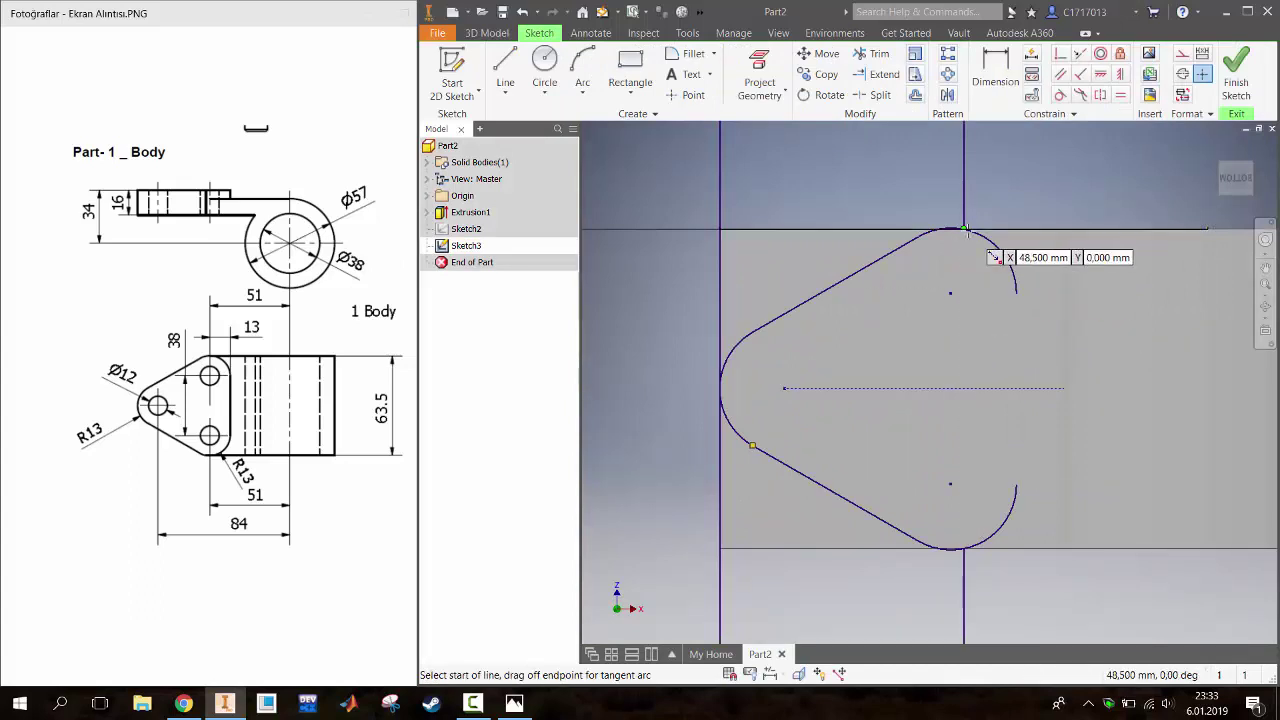
{"action": "scroll", "coordinate": [968, 233], "scroll_direction": "up", "scroll_amount": 5}
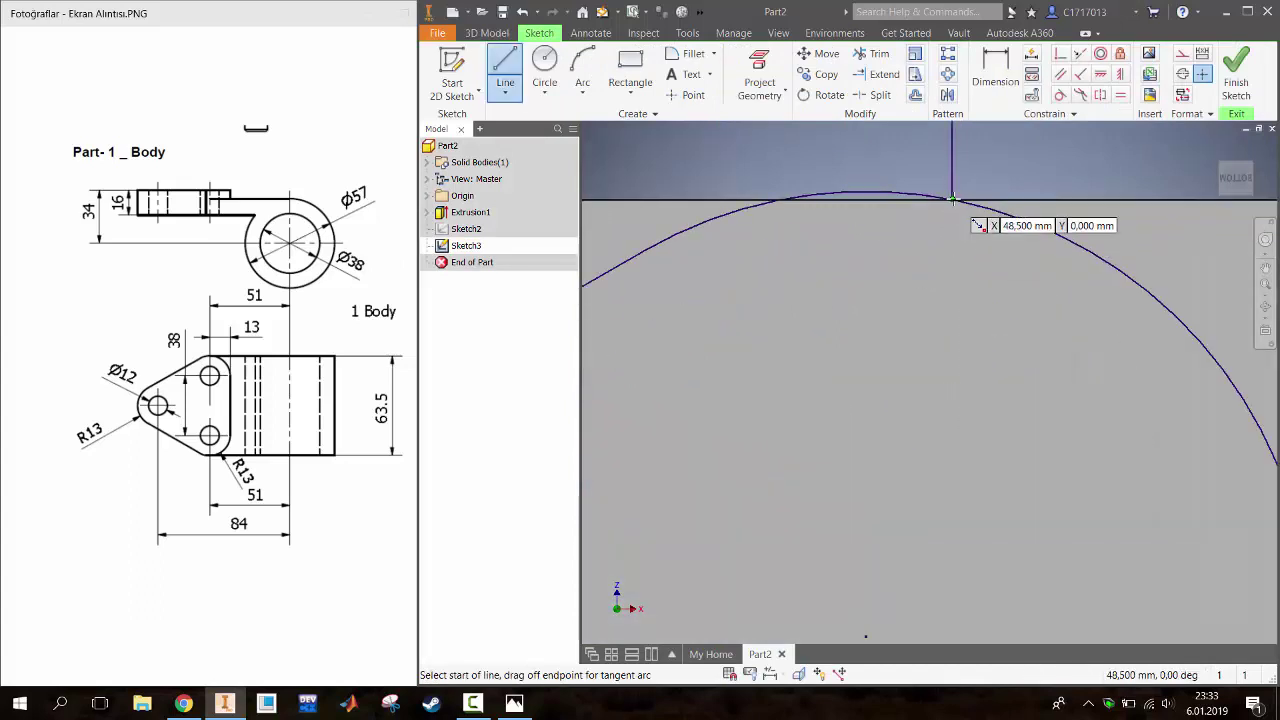
{"action": "left_click", "coordinate": [952, 221]}
{"action": "scroll", "coordinate": [957, 540], "scroll_direction": "down", "scroll_amount": 3}
{"action": "scroll", "coordinate": [964, 515], "scroll_direction": "down", "scroll_amount": 2}
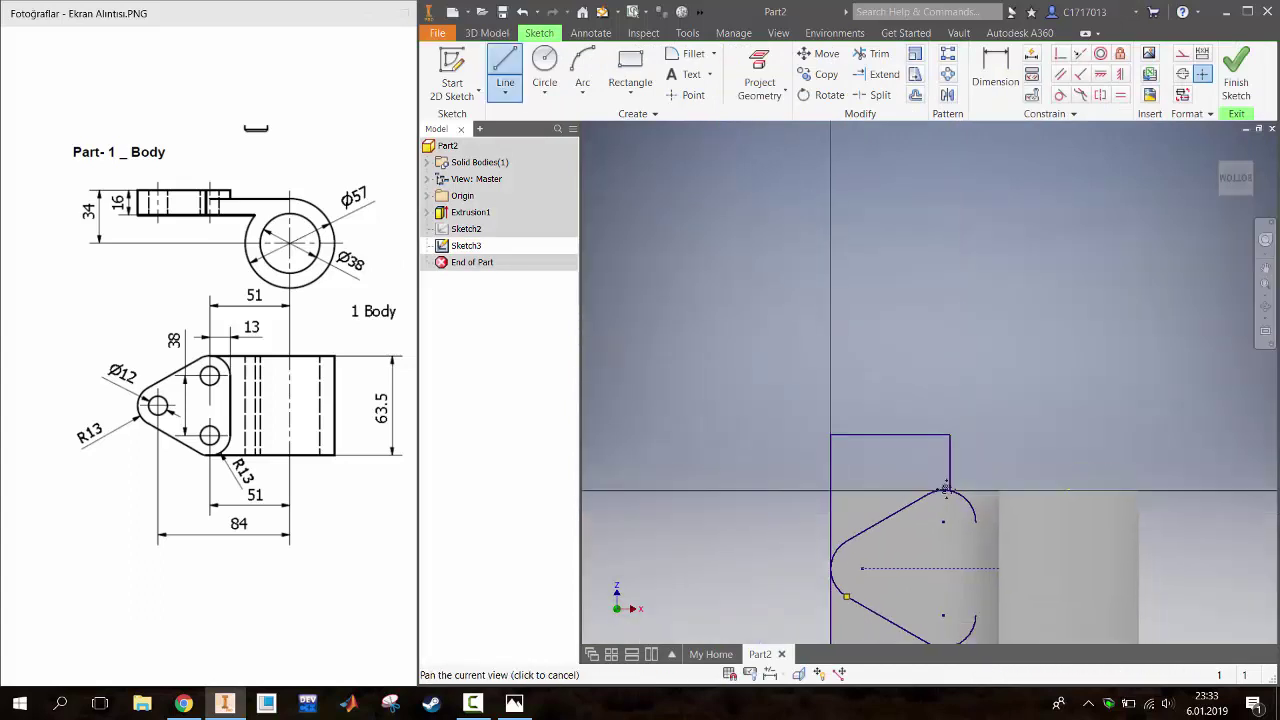
{"action": "key", "text": "Escape"}
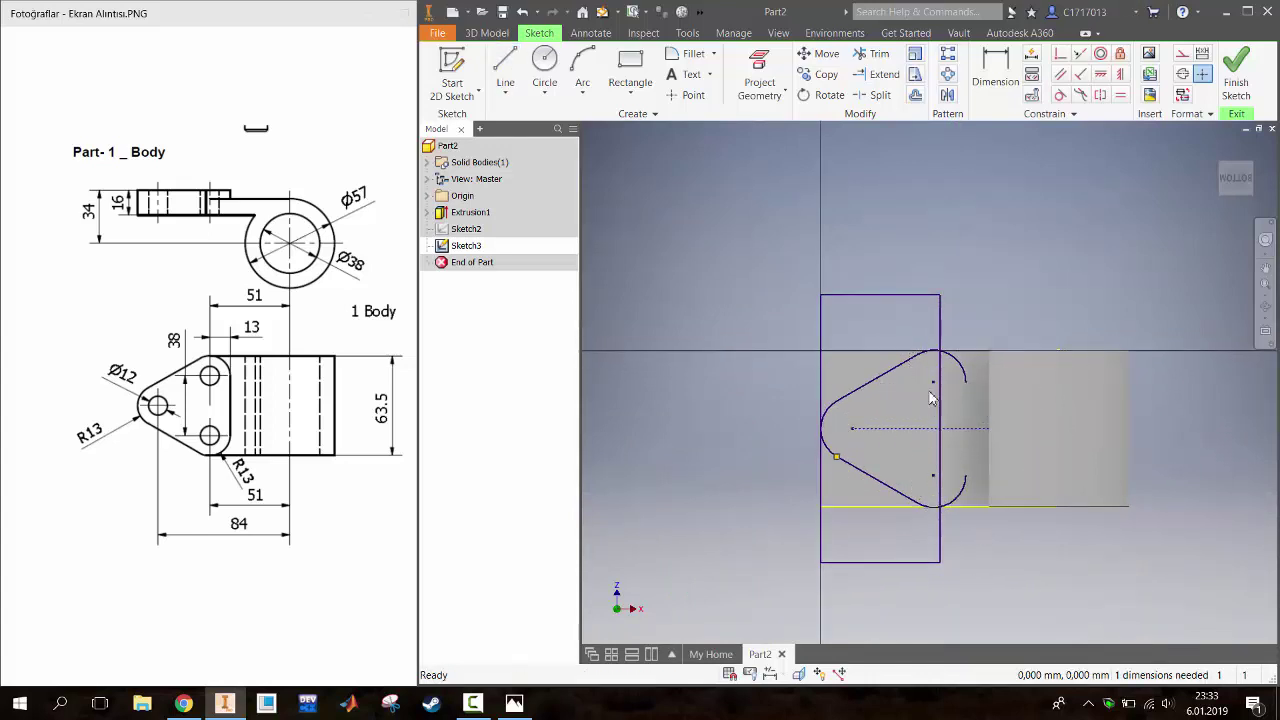
Check the context options of the upper arc, both slanted lines and the left arc
{"action": "right_click", "coordinate": [965, 376]}
{"action": "key", "text": "Escape"}
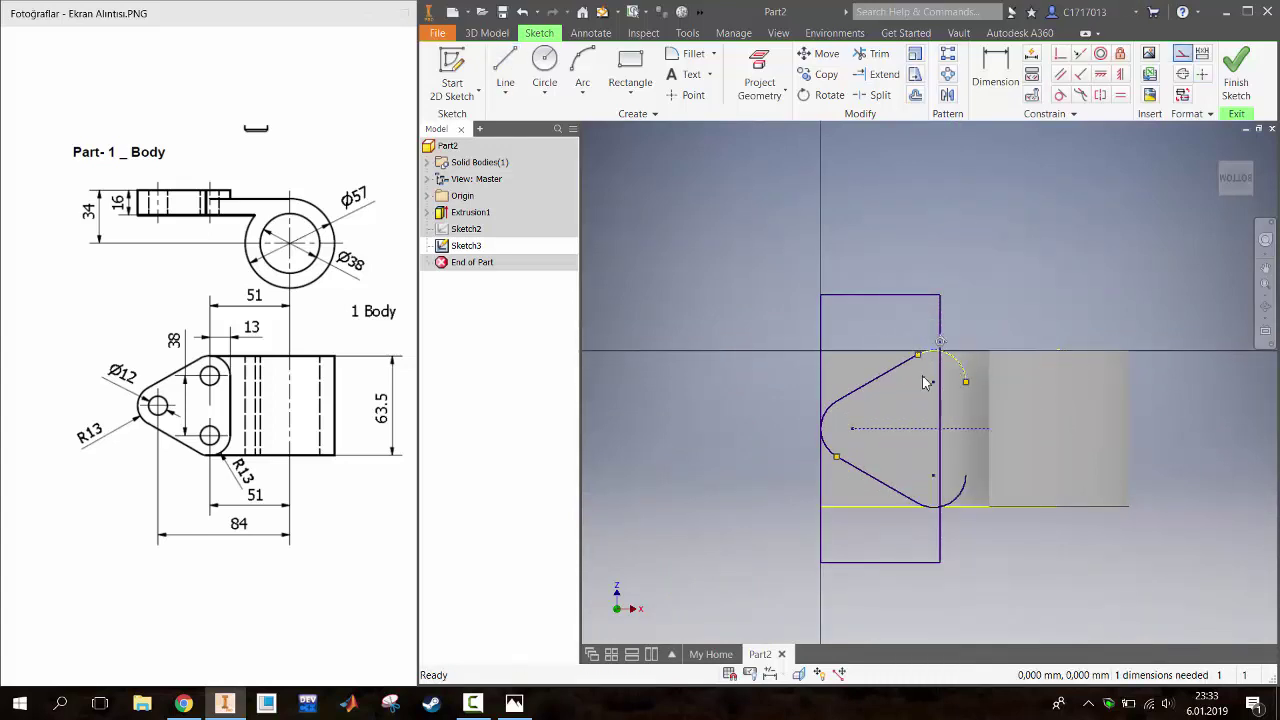
{"action": "right_click", "coordinate": [880, 362]}
{"action": "key", "text": "Escape"}
{"action": "right_click", "coordinate": [831, 414]}
{"action": "key", "text": "Escape"}
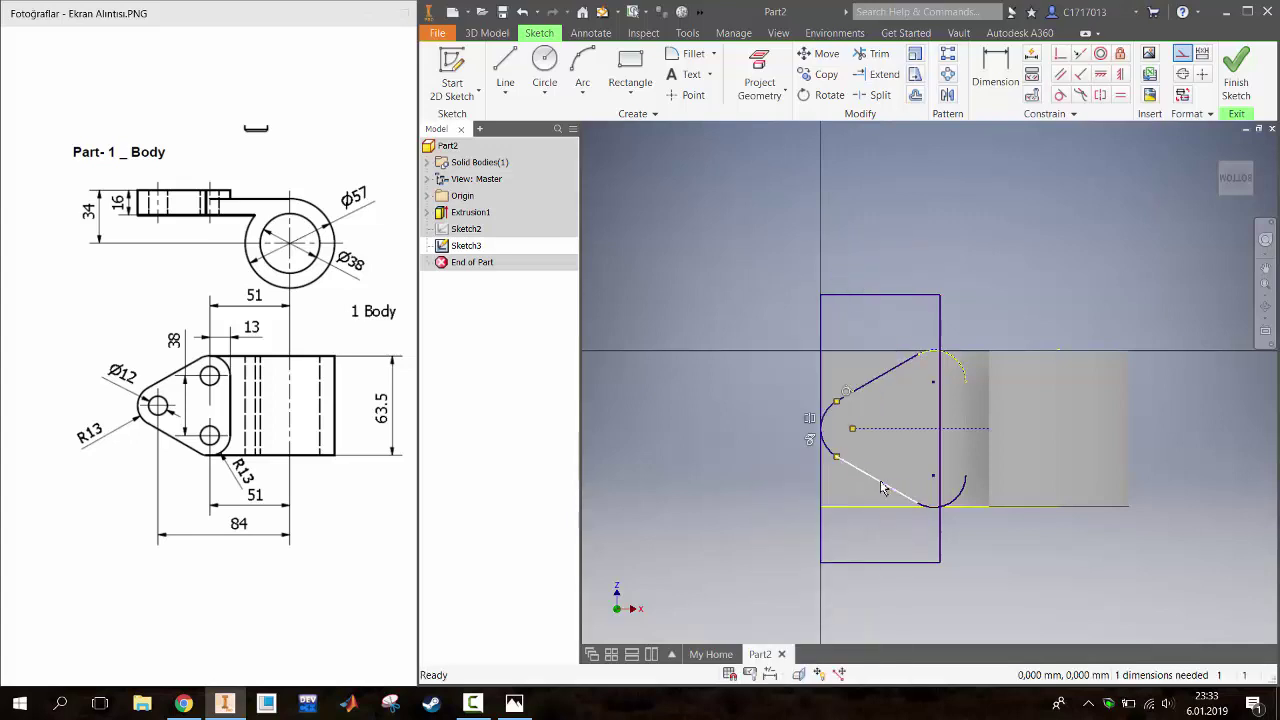
{"action": "right_click", "coordinate": [883, 488]}
{"action": "key", "text": "Escape"}
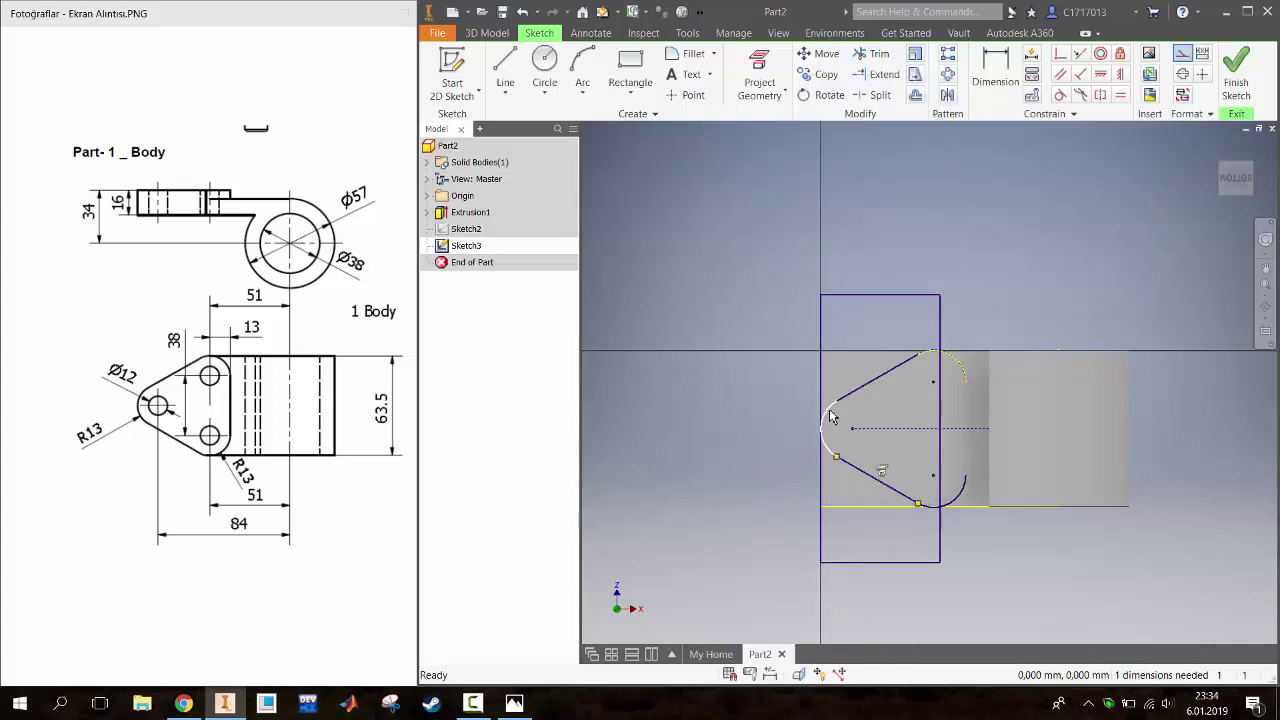
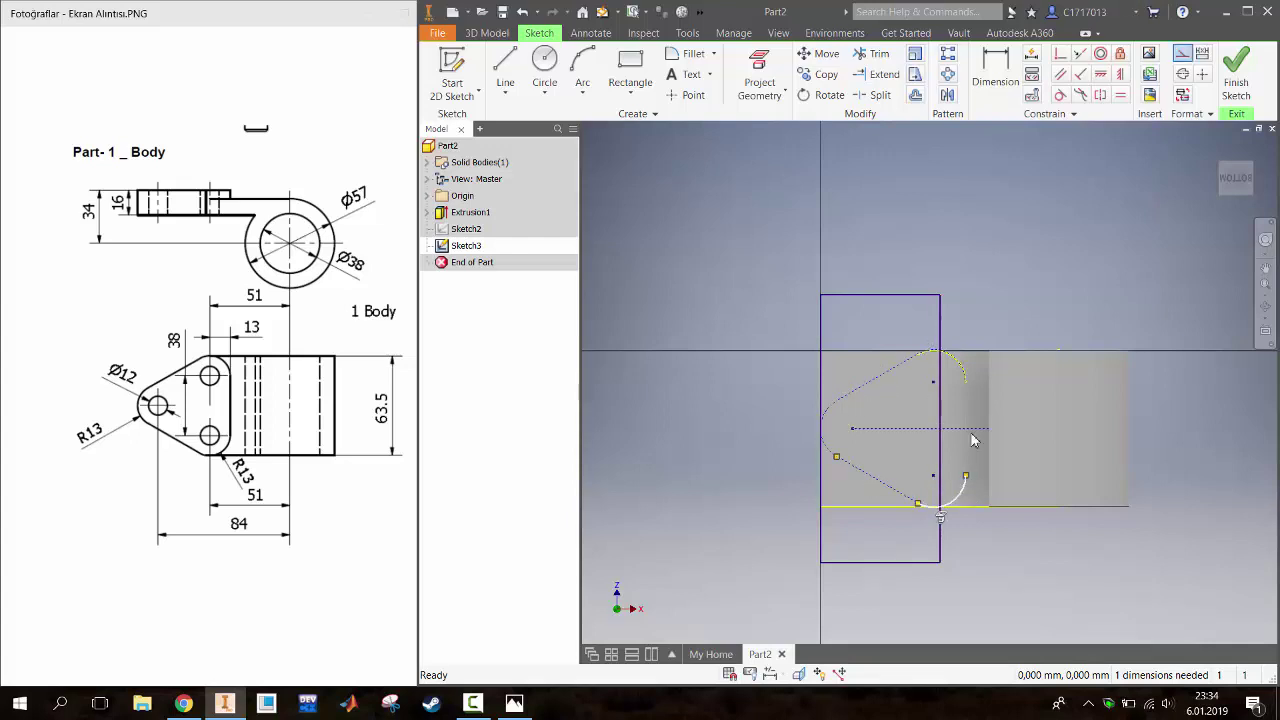
Delete the stray lower-right arc and finish the sketch
{"action": "right_click", "coordinate": [967, 497]}
{"action": "left_click", "coordinate": [968, 440]}
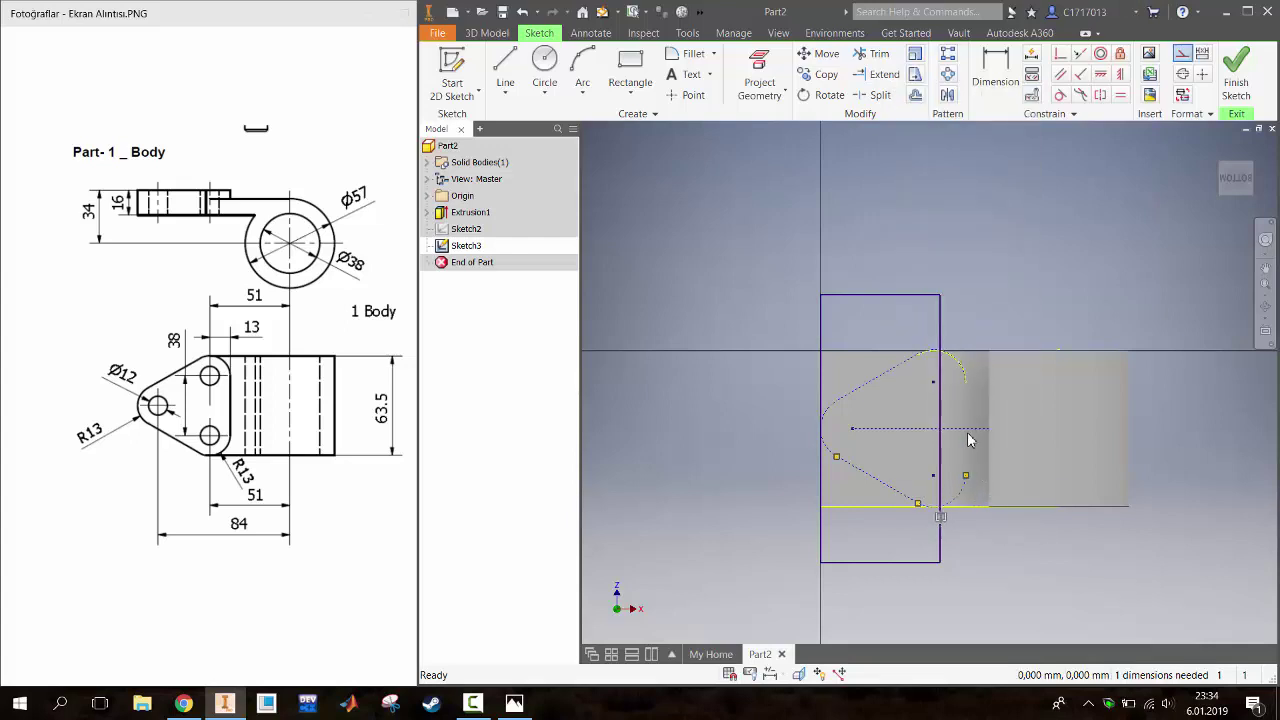
{"action": "right_click", "coordinate": [958, 368]}
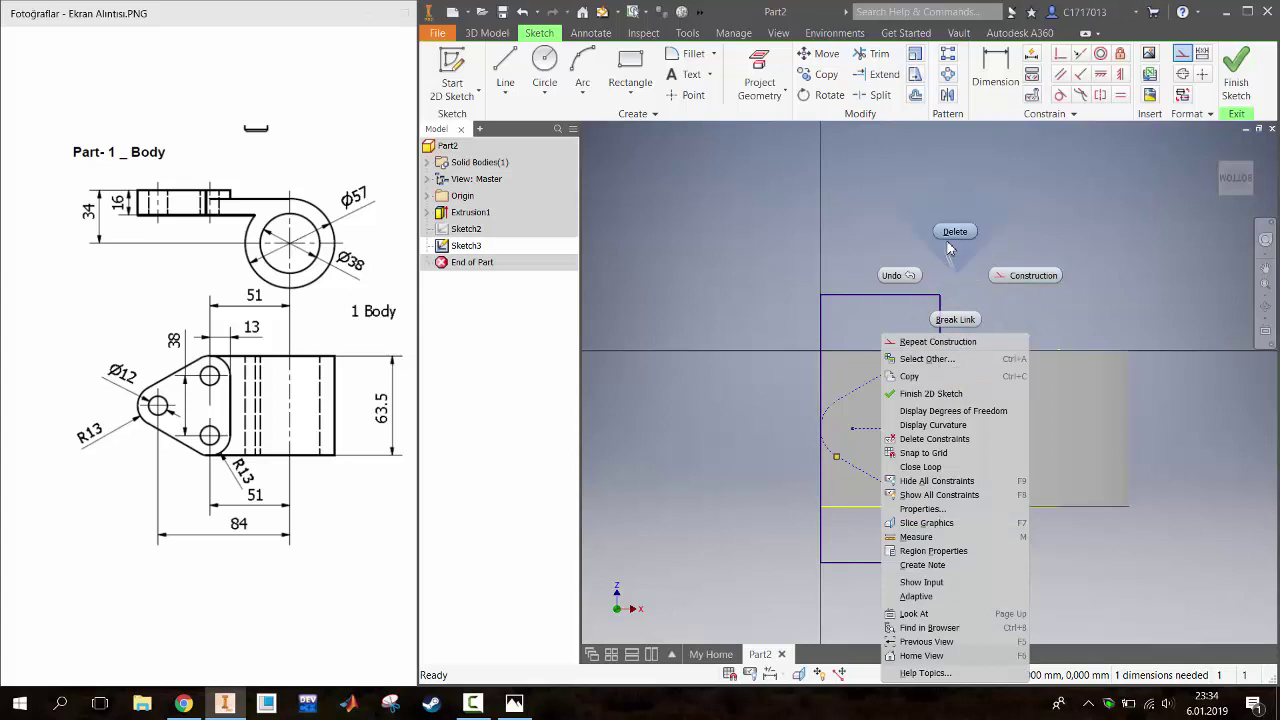
{"action": "key", "text": "Escape"}
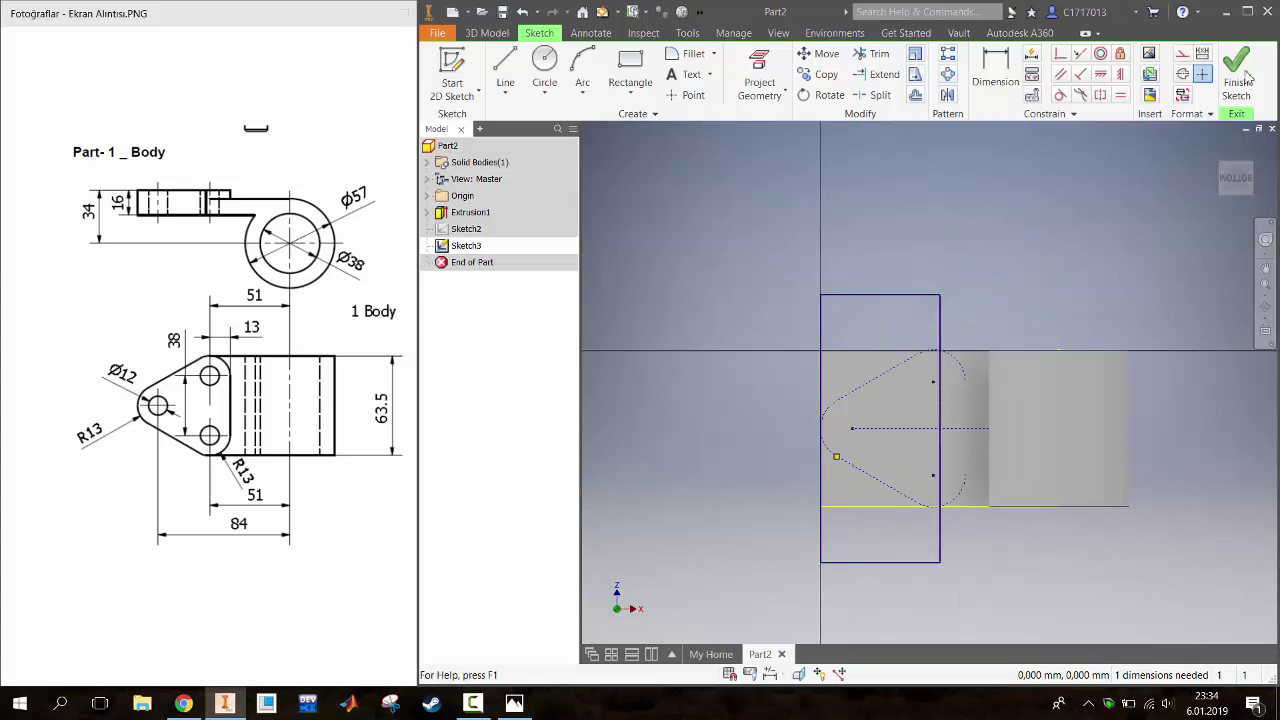
{"action": "left_click", "coordinate": [1248, 78]}
Cut the sketch profile through the whole part with an All extent as Extrusion2
{"action": "key", "text": "e"}
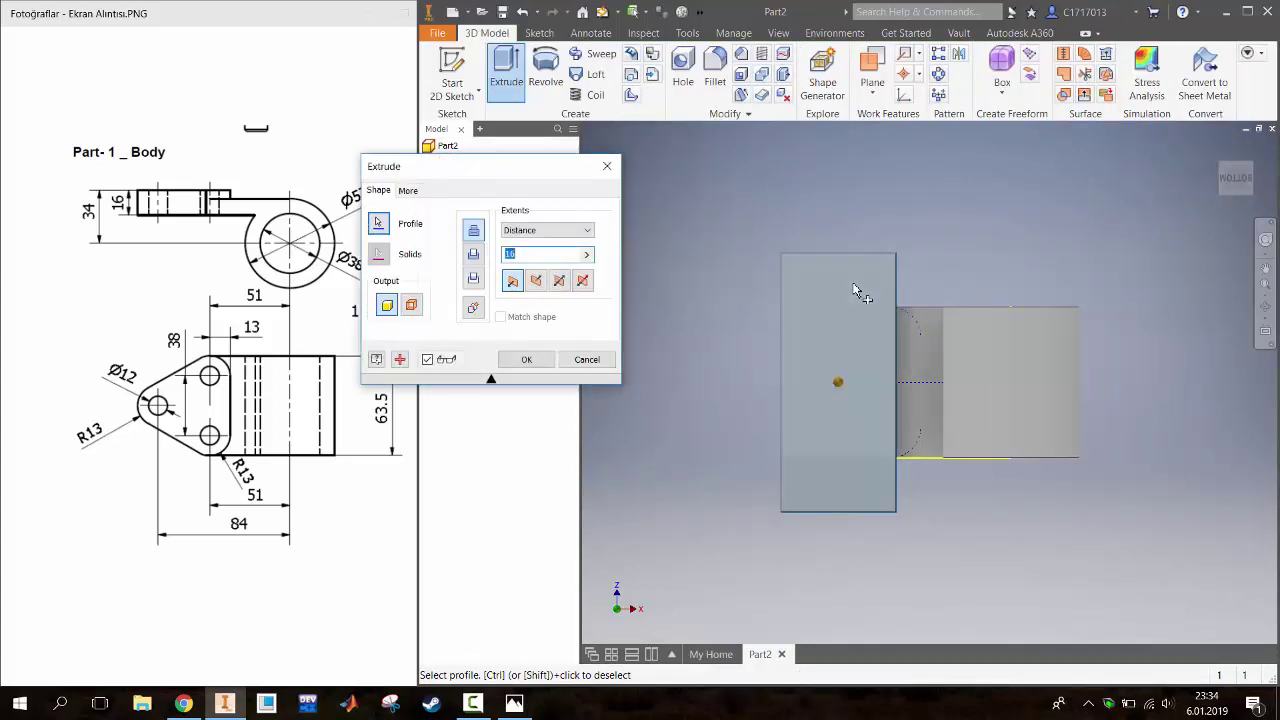
{"action": "left_click", "coordinate": [547, 230]}
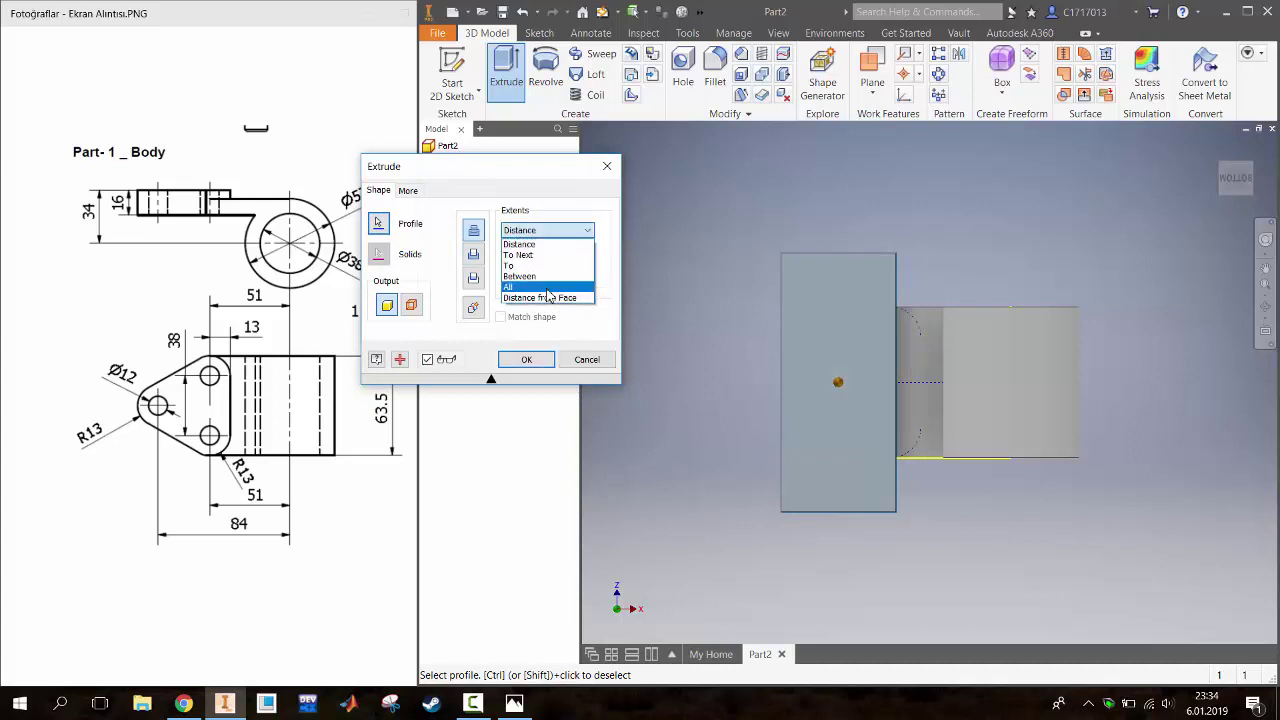
{"action": "left_click", "coordinate": [545, 292]}
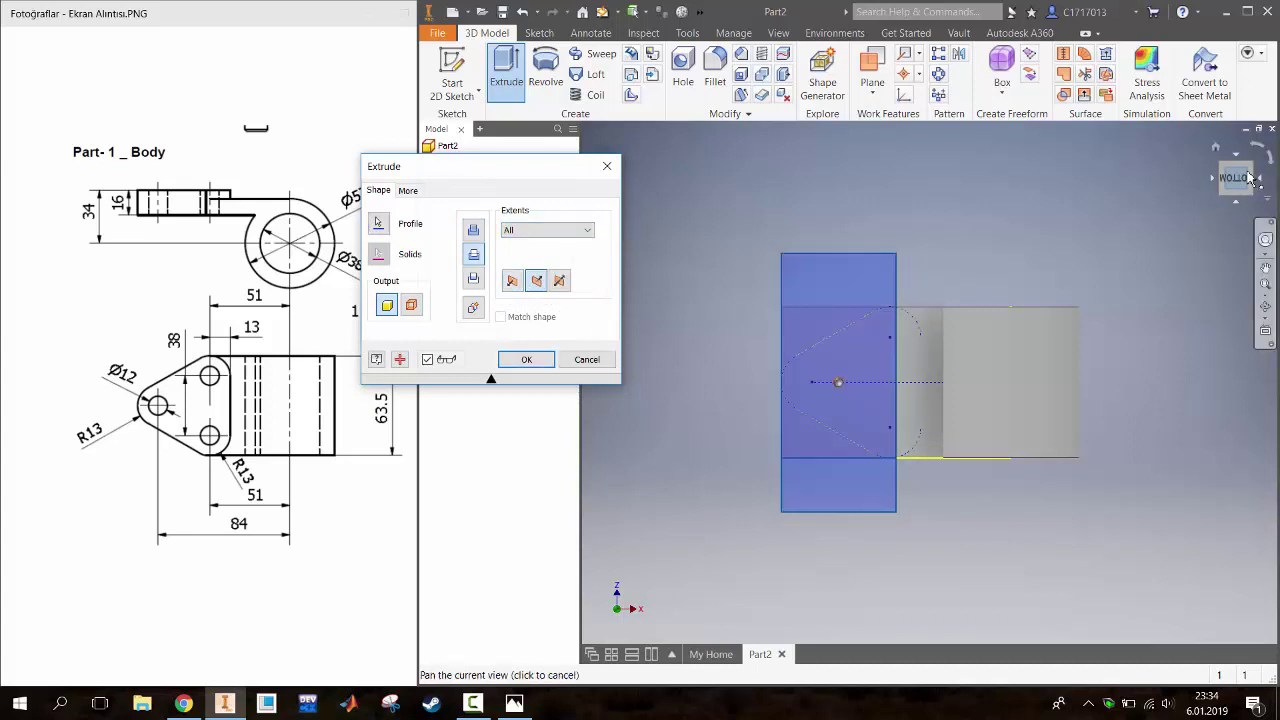
{"action": "left_click", "coordinate": [1221, 199]}
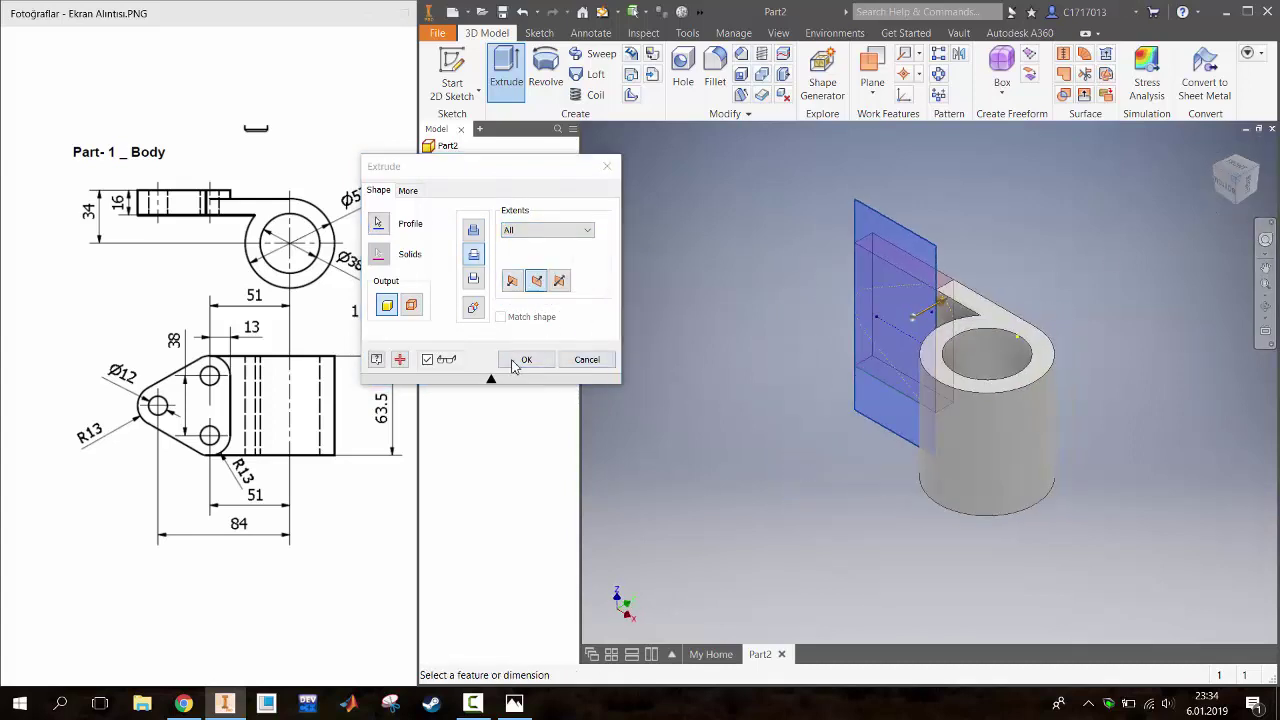
{"action": "left_click", "coordinate": [522, 360]}
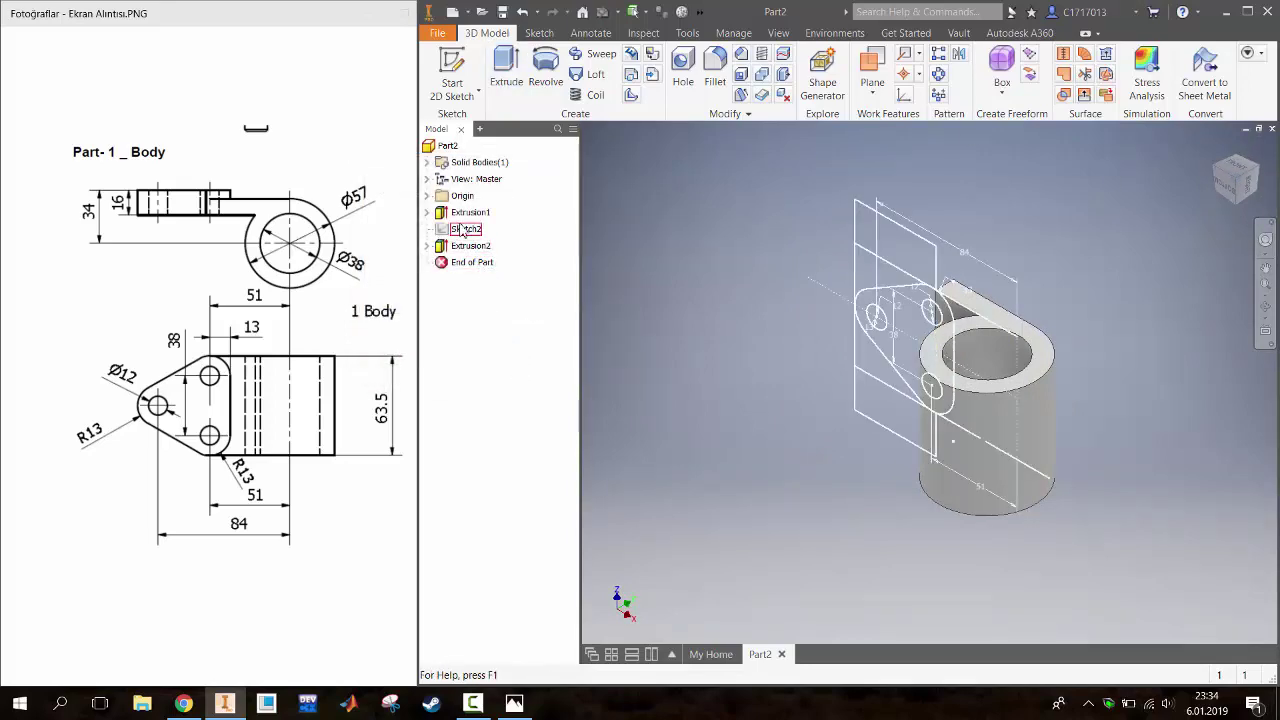
Reopen and finish Sketch2, then make it visible on the model
{"action": "double_click", "coordinate": [466, 229]}
{"action": "key", "text": "e"}
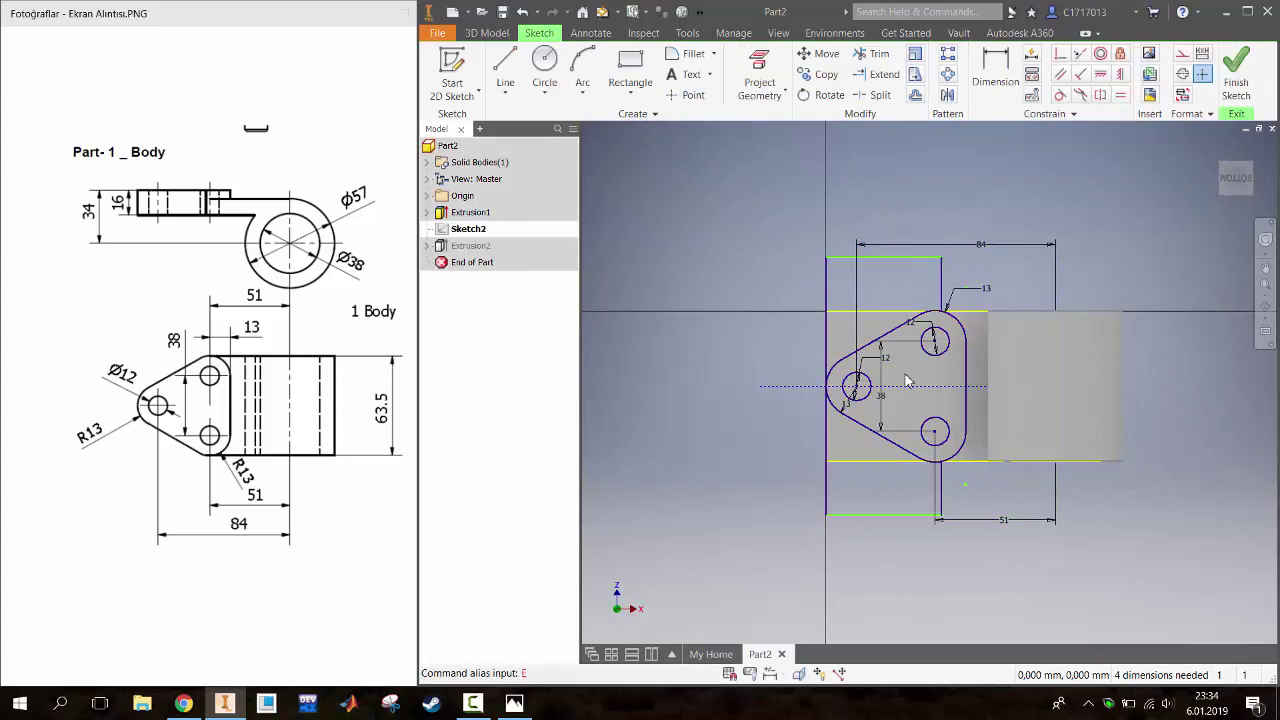
{"action": "left_click", "coordinate": [1236, 80]}
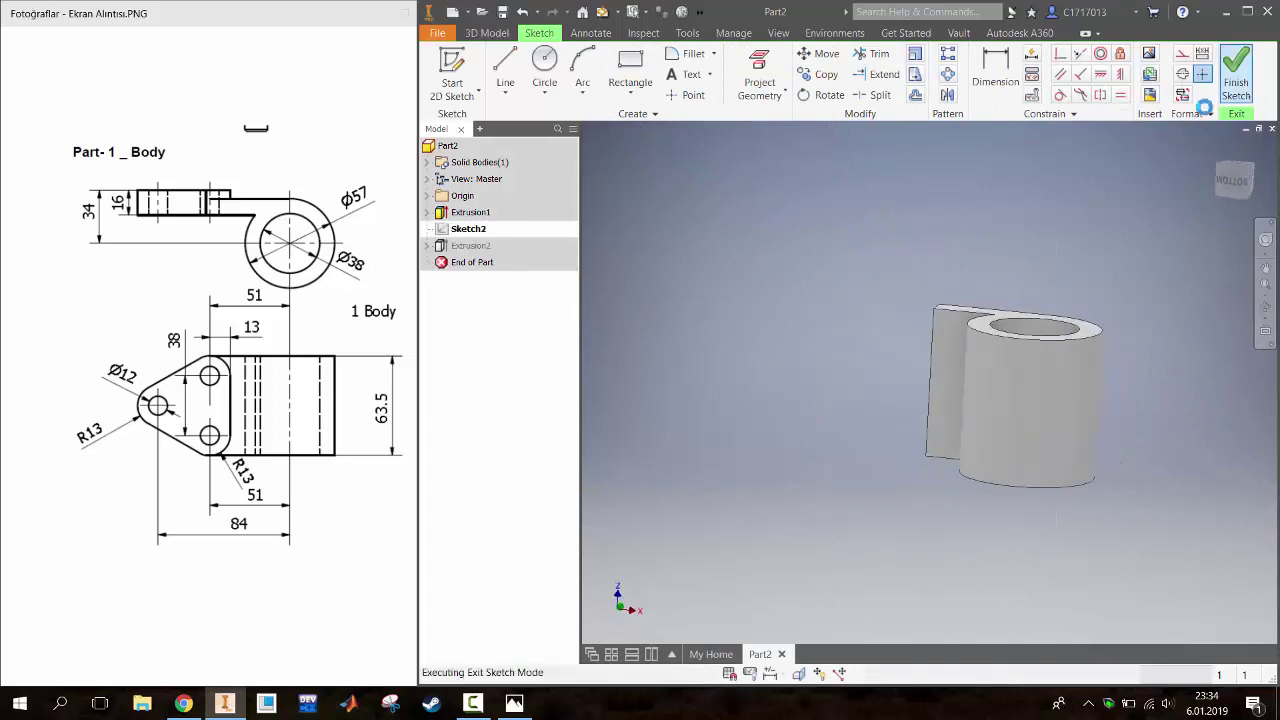
{"action": "right_click", "coordinate": [468, 229]}
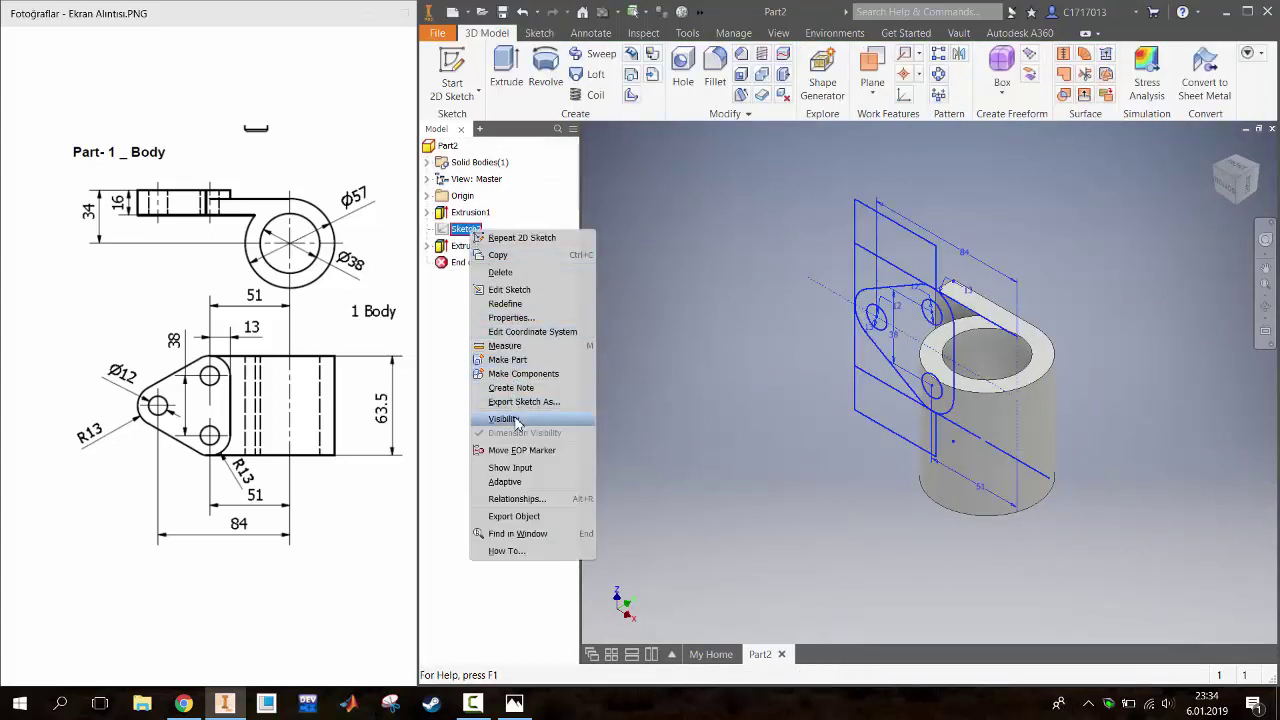
{"action": "left_click", "coordinate": [520, 404]}
Extrude the triangular ear profile in the flipped direction, joined to the cylinder
{"action": "left_click", "coordinate": [506, 70]}
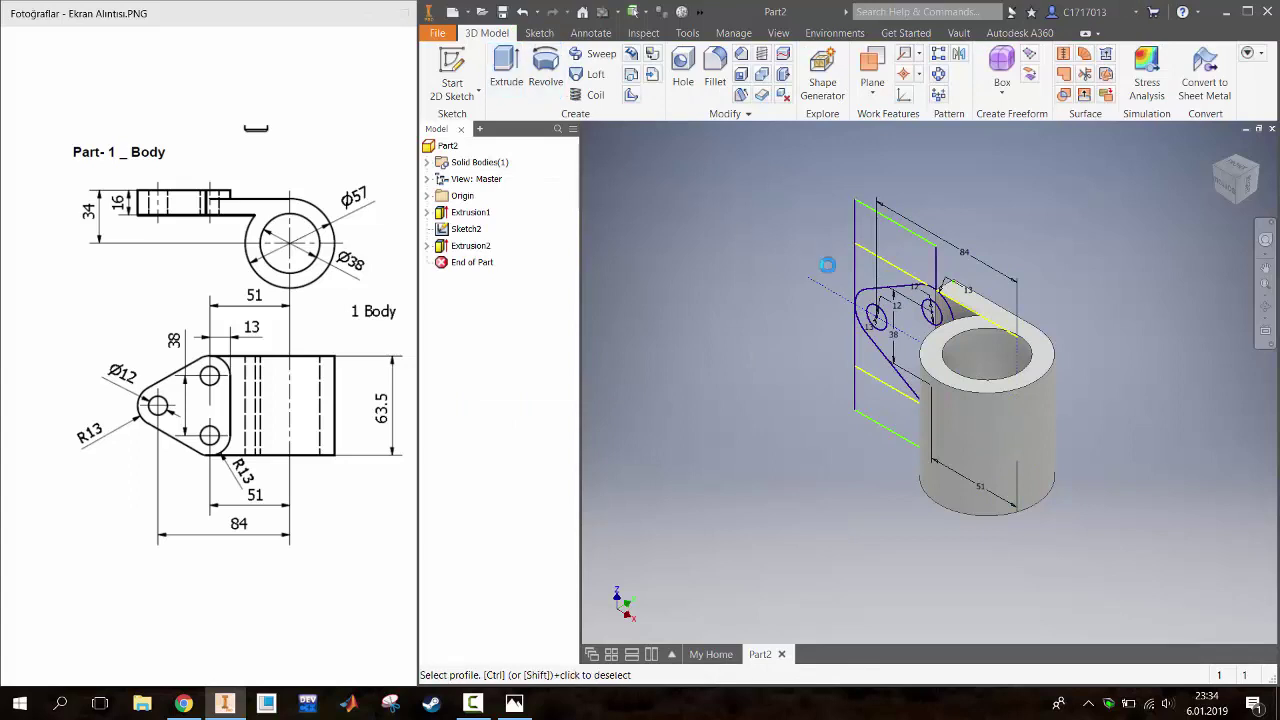
{"action": "left_click", "coordinate": [908, 315]}
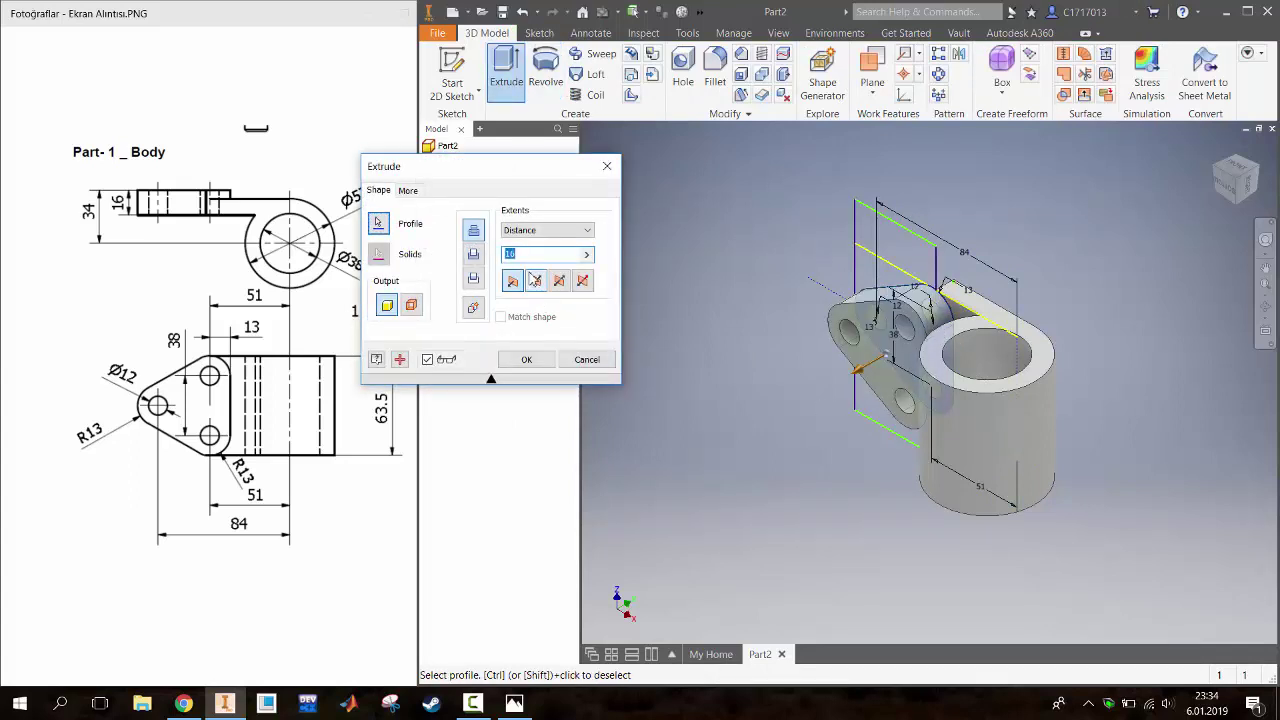
{"action": "left_click", "coordinate": [537, 281]}
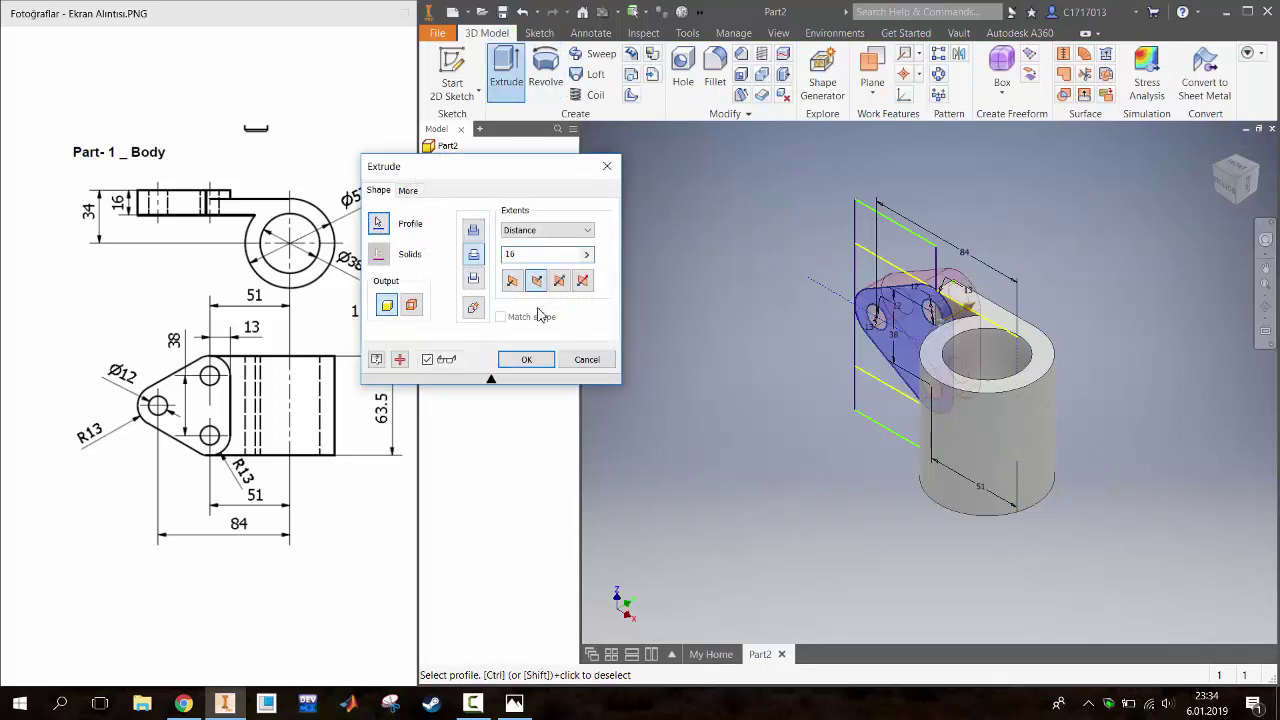
{"action": "left_click", "coordinate": [475, 234]}
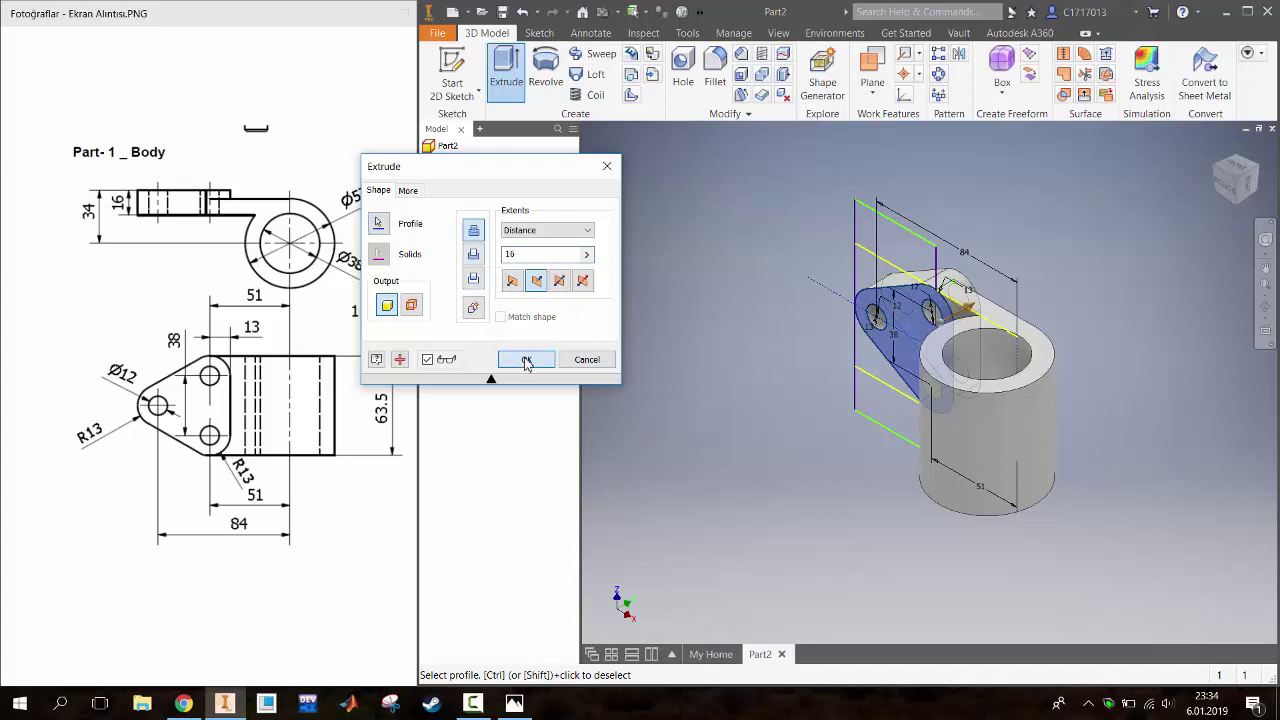
{"action": "left_click", "coordinate": [527, 360]}
{"action": "left_click", "coordinate": [1232, 172]}
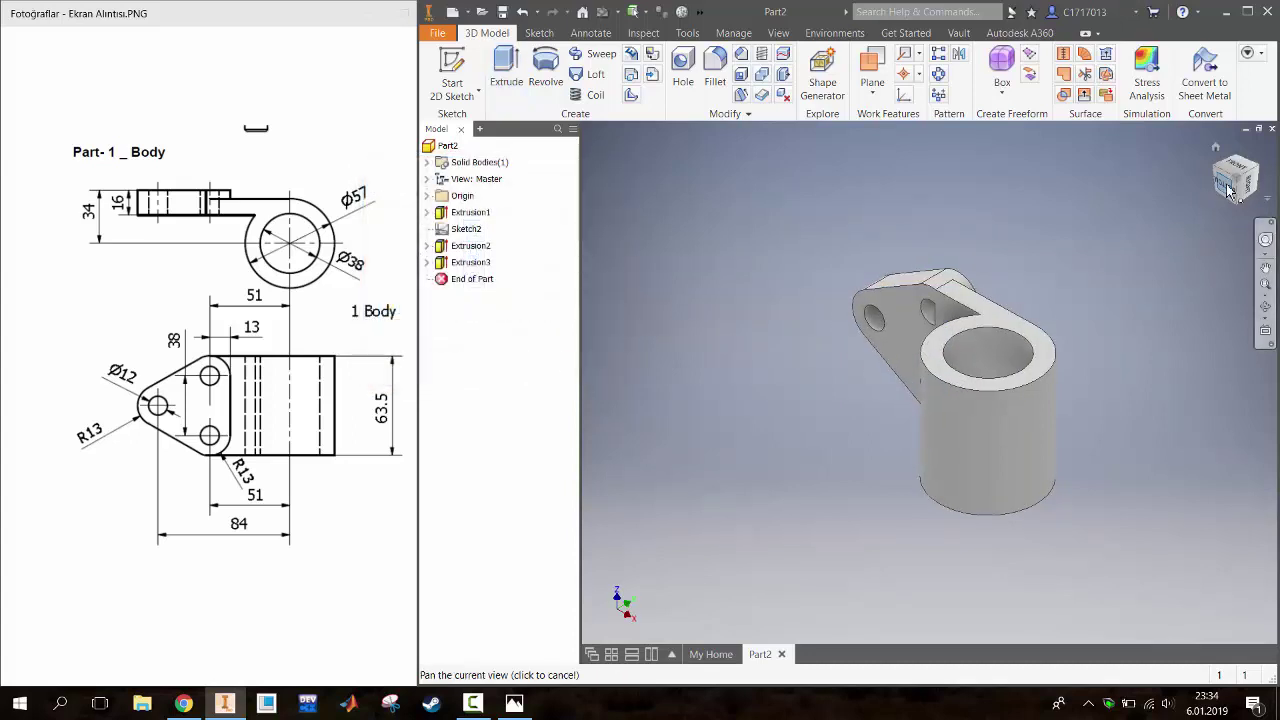
{"action": "scroll", "coordinate": [872, 350], "scroll_direction": "up", "scroll_amount": 5}
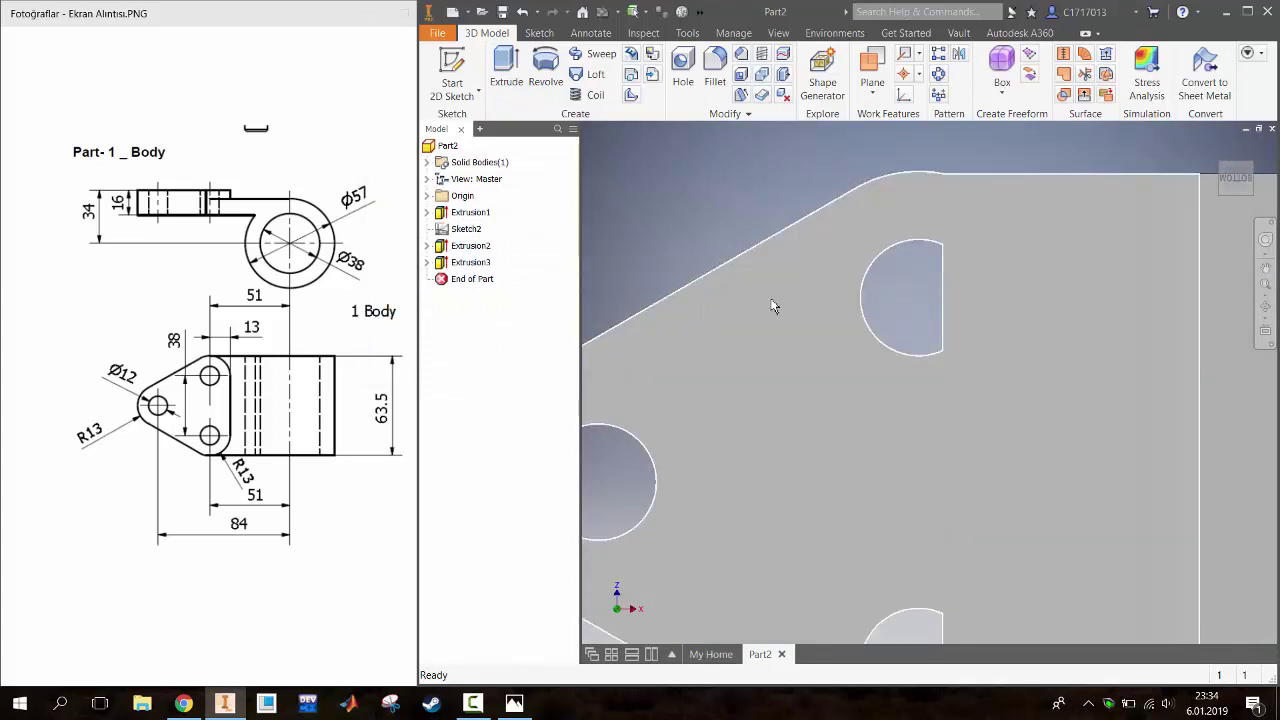
Show Sketch2 and cut the upper and lower circles through all as Extrusion4
{"action": "right_click", "coordinate": [466, 229]}
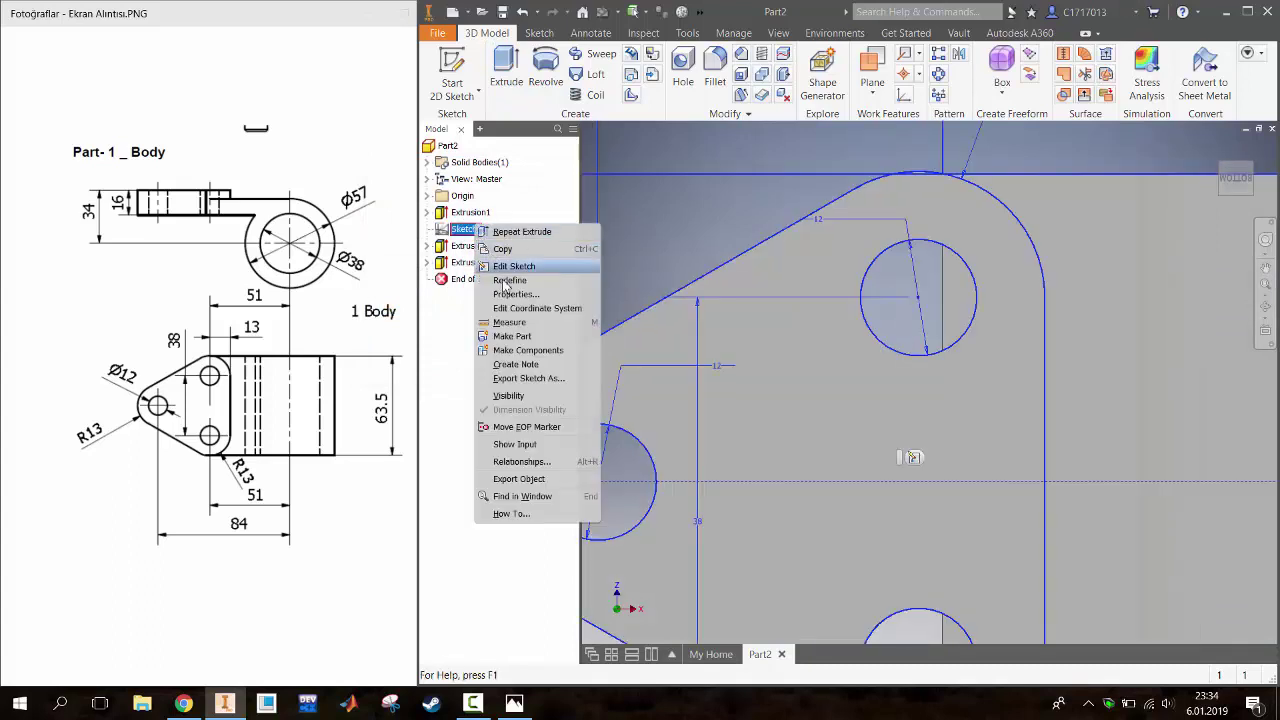
{"action": "left_click", "coordinate": [530, 396]}
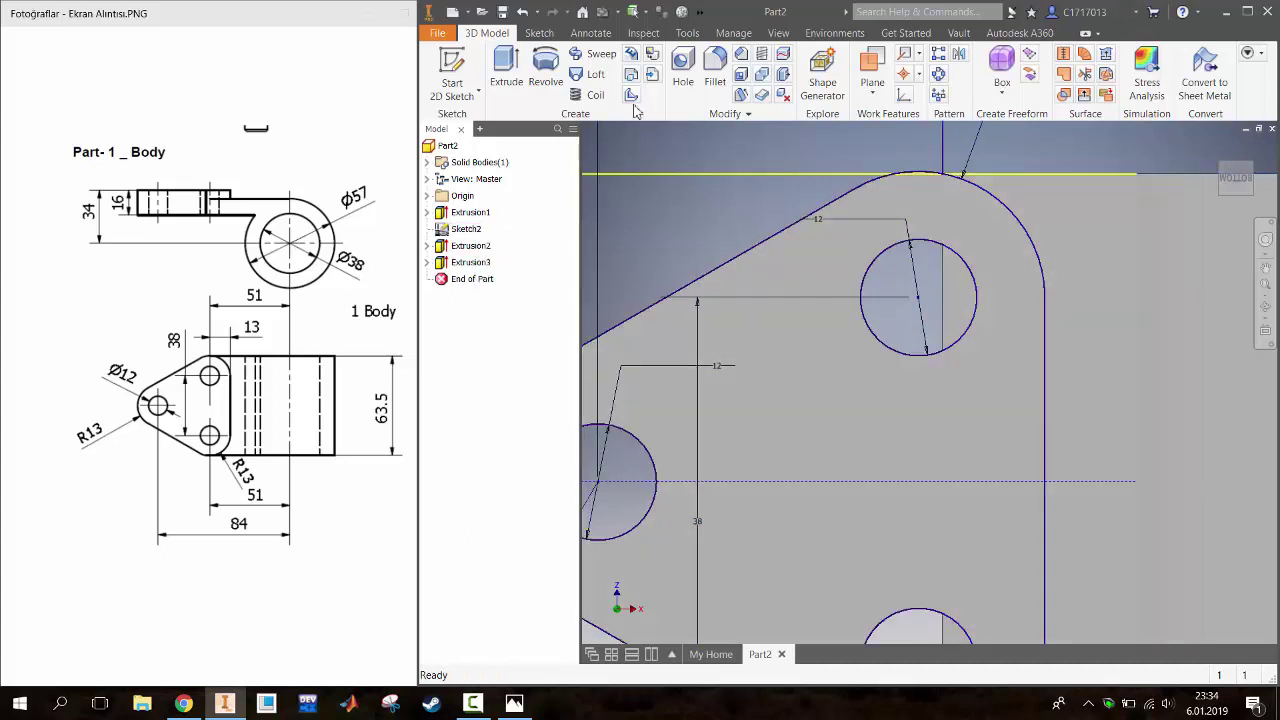
{"action": "left_click", "coordinate": [506, 70]}
{"action": "left_click", "coordinate": [926, 312]}
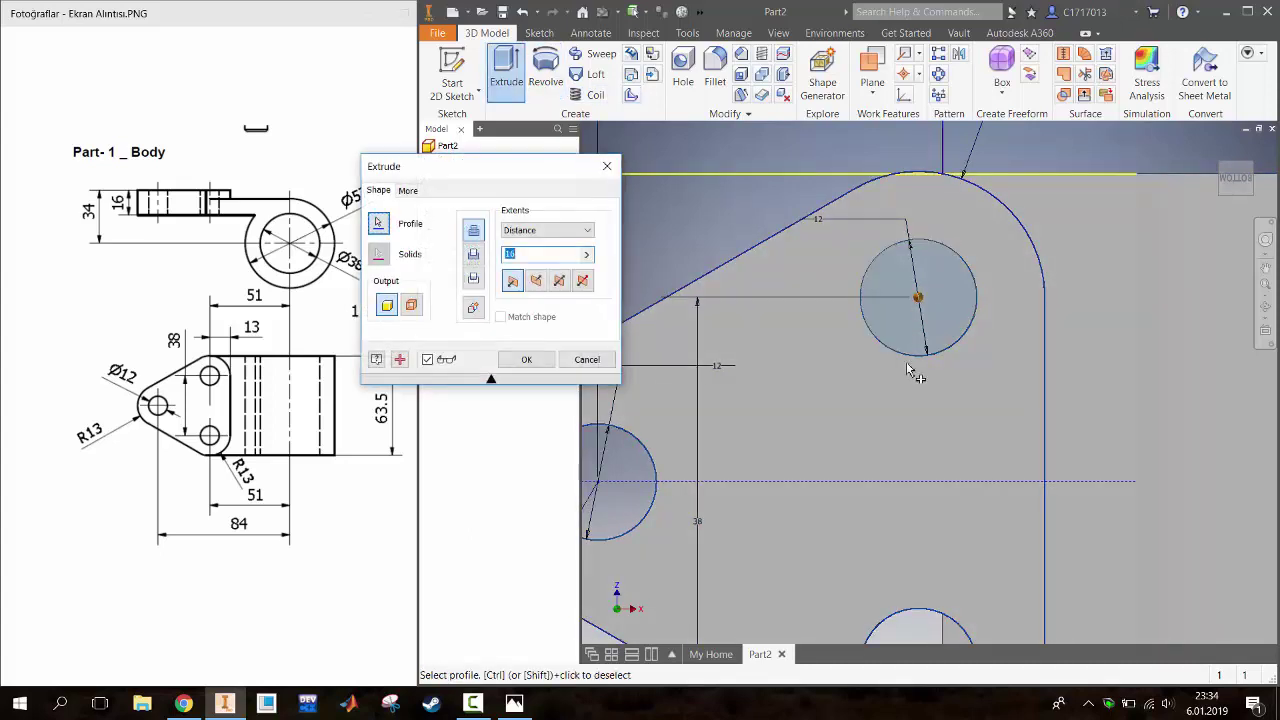
{"action": "middle_click_drag", "start_coordinate": [918, 480], "coordinate": [914, 306]}
{"action": "left_click", "coordinate": [912, 475]}
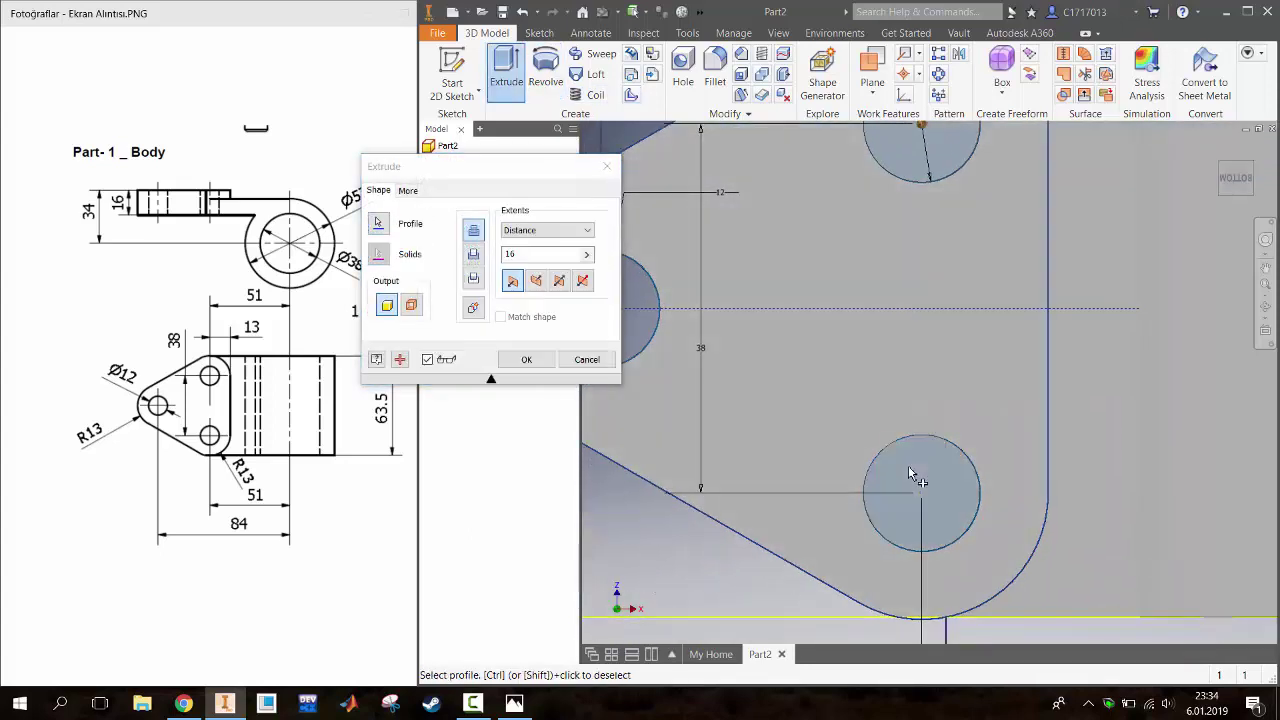
{"action": "left_click", "coordinate": [560, 230]}
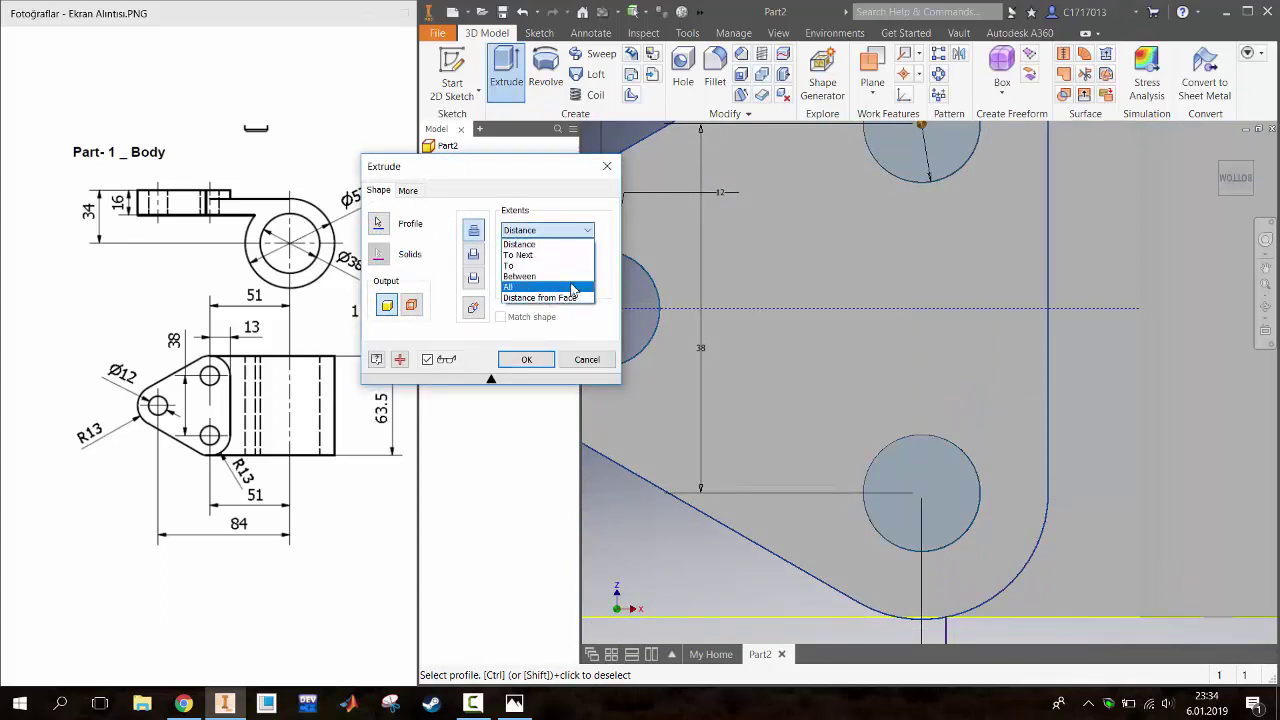
{"action": "left_click", "coordinate": [575, 291]}
{"action": "left_click", "coordinate": [526, 359]}
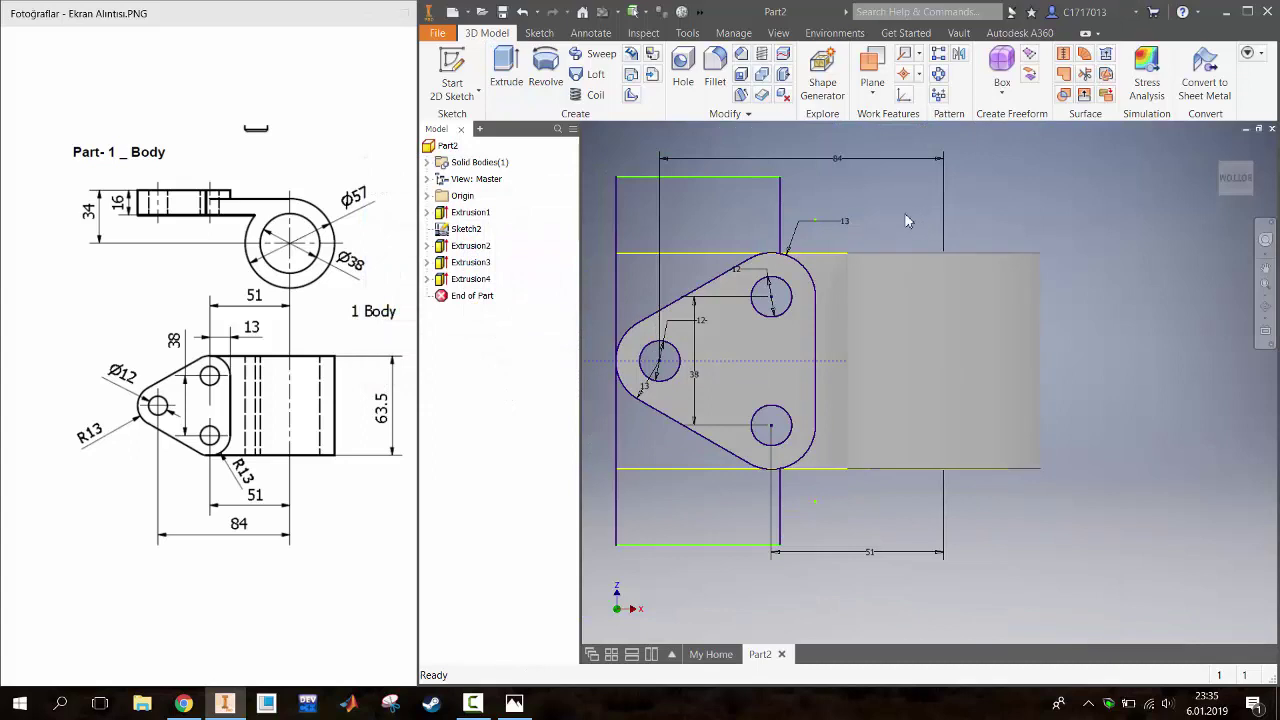
Hide Sketch2 again and view the model from the front
{"action": "right_click", "coordinate": [466, 229]}
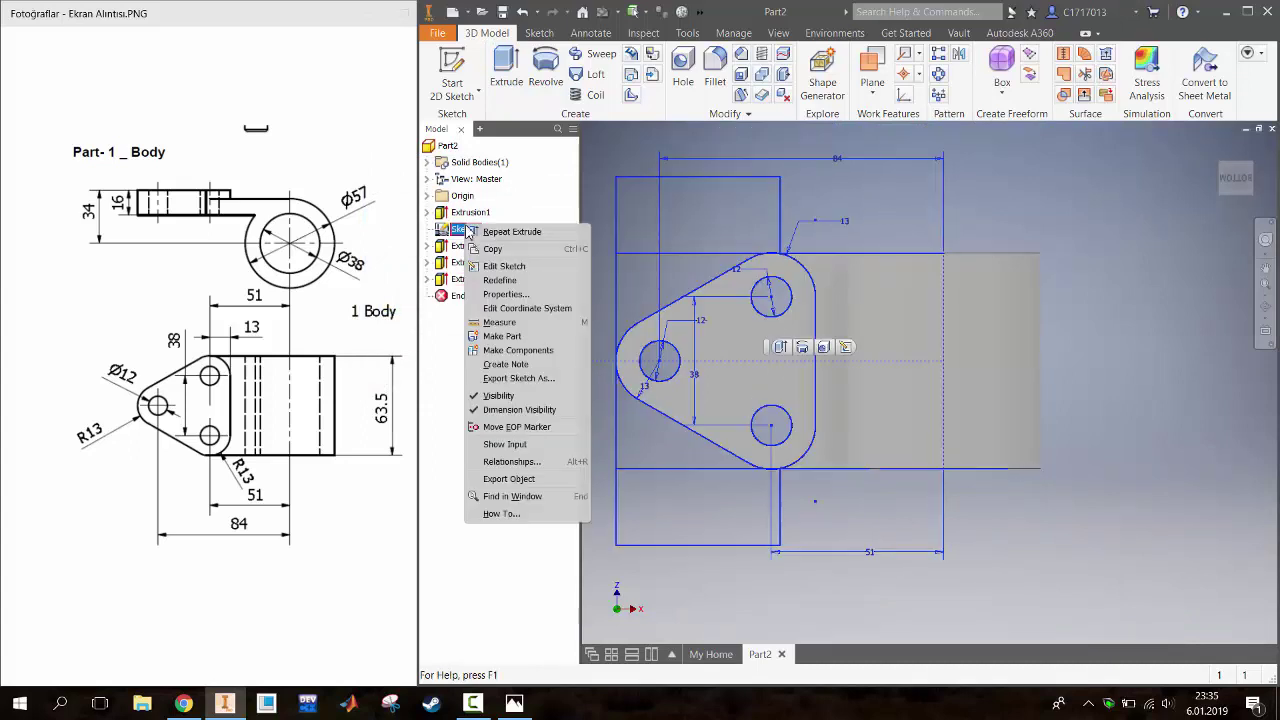
{"action": "left_click", "coordinate": [498, 395]}
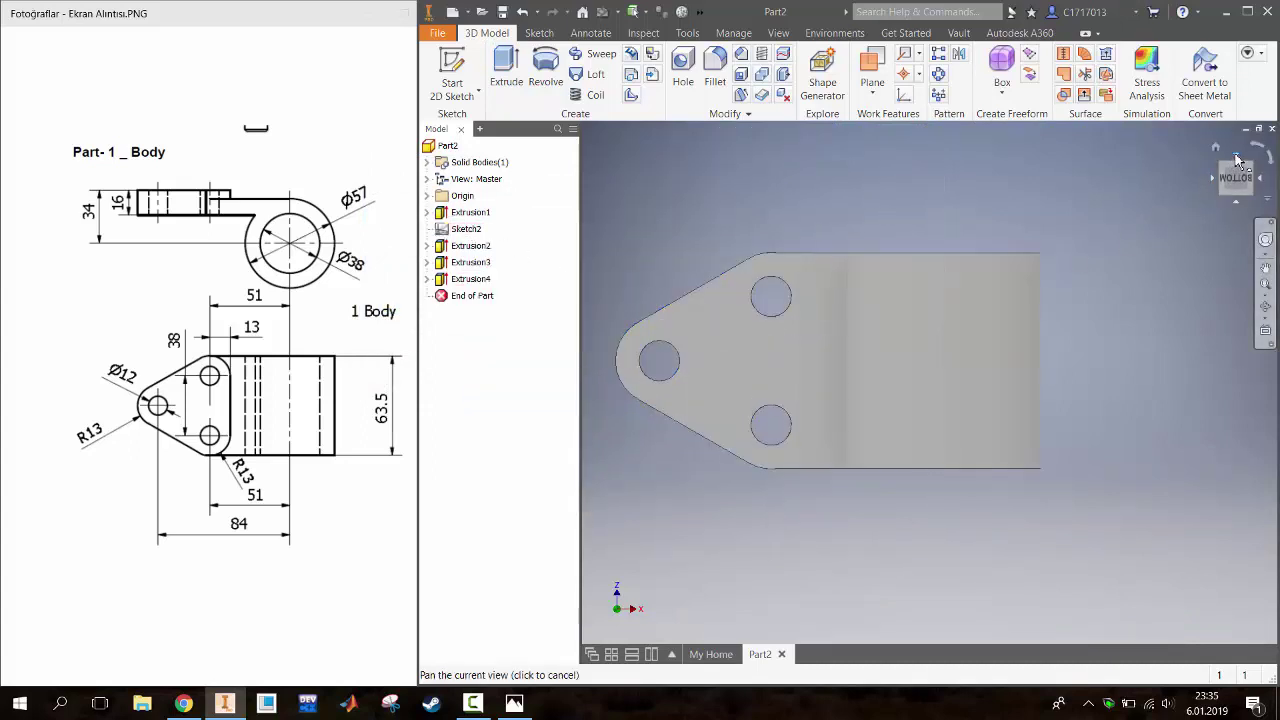
{"action": "left_click", "coordinate": [1238, 160]}
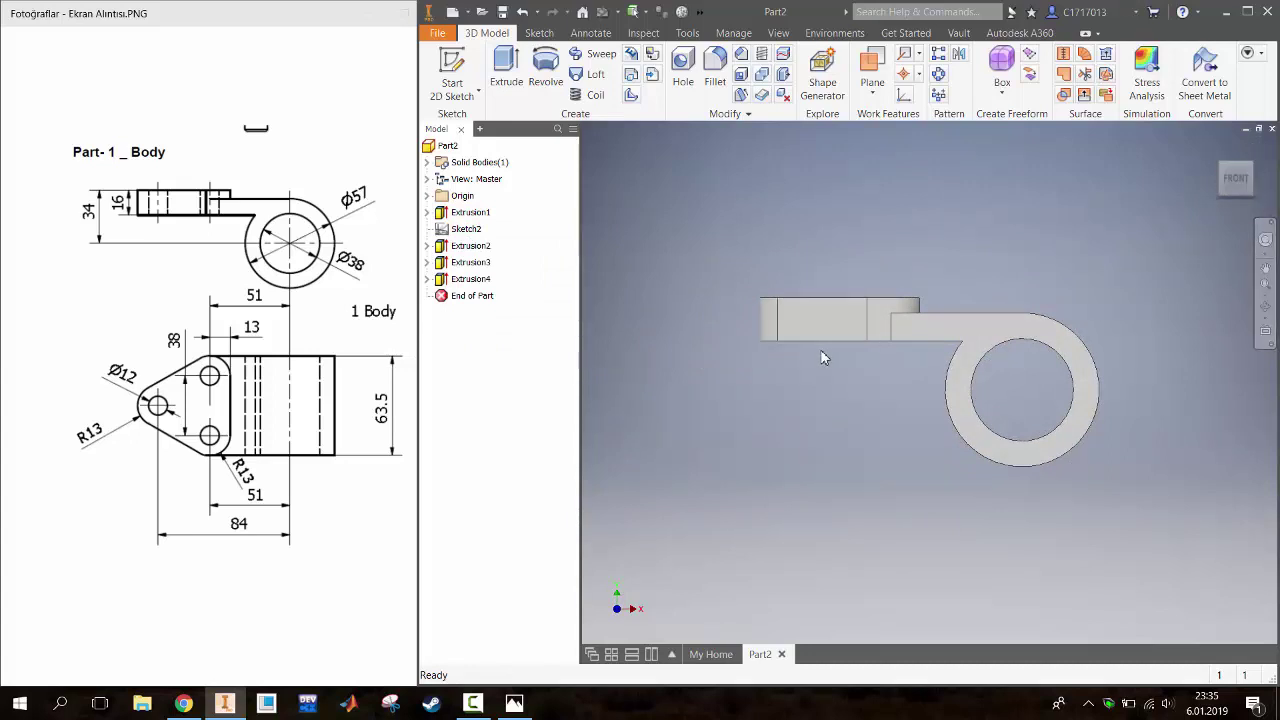
{"action": "key", "text": "m"}
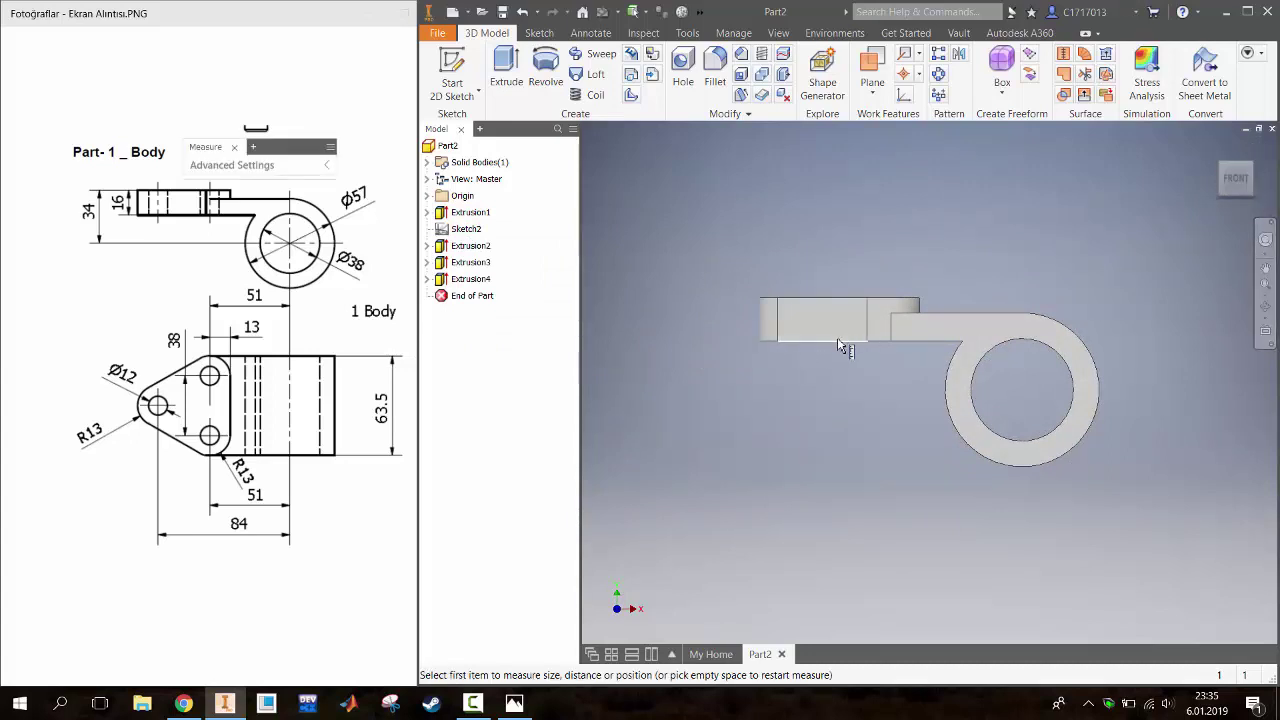
{"action": "left_click", "coordinate": [839, 341]}
{"action": "left_click", "coordinate": [841, 300]}
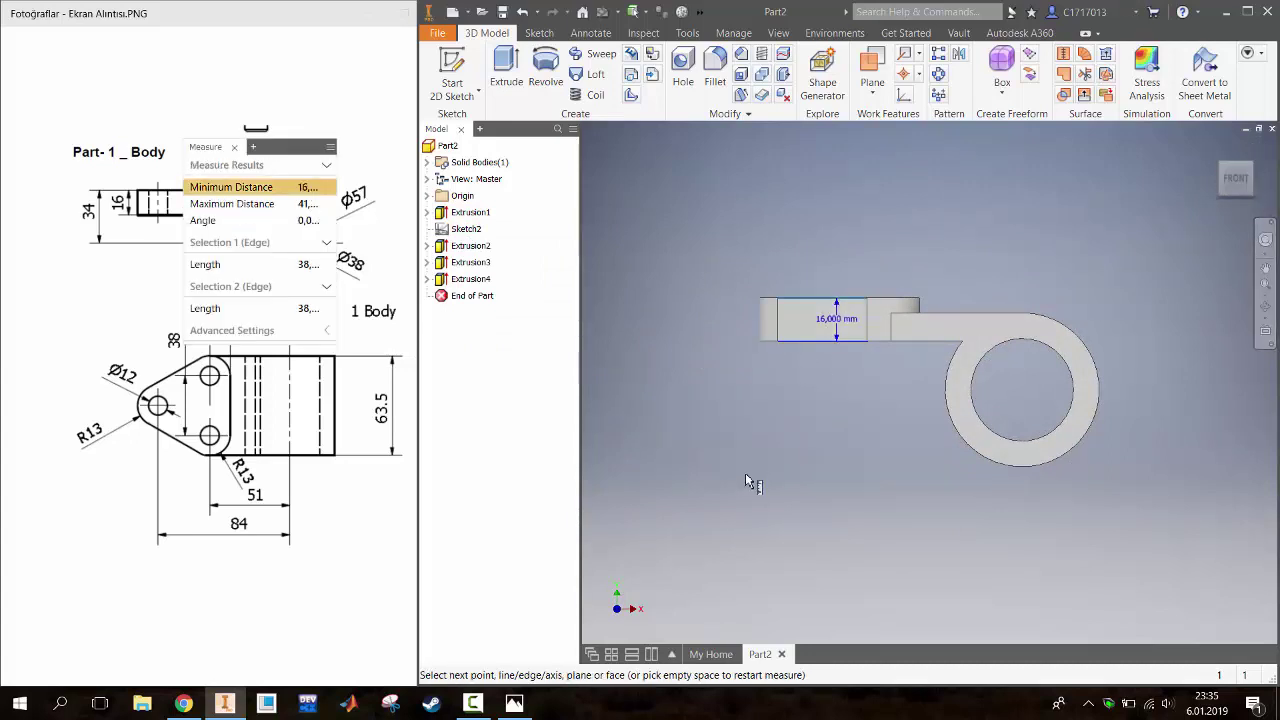
{"action": "left_click", "coordinate": [765, 335]}
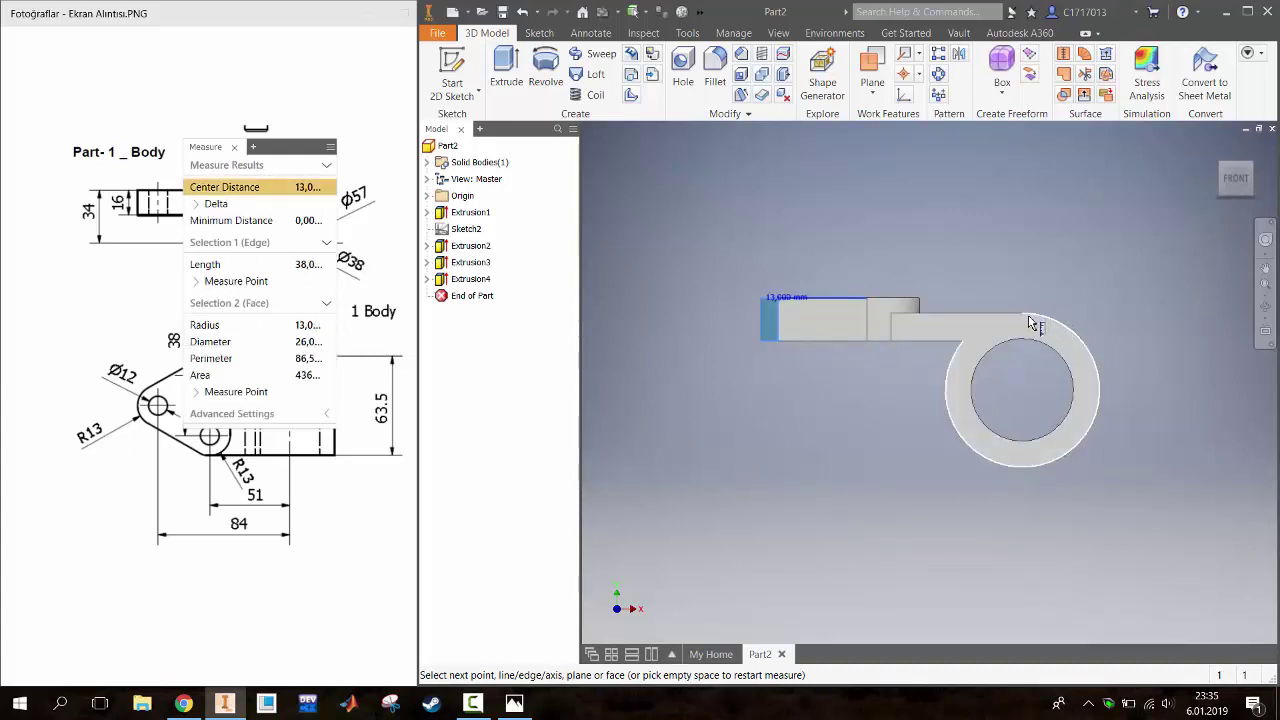
{"action": "left_click", "coordinate": [1024, 400]}
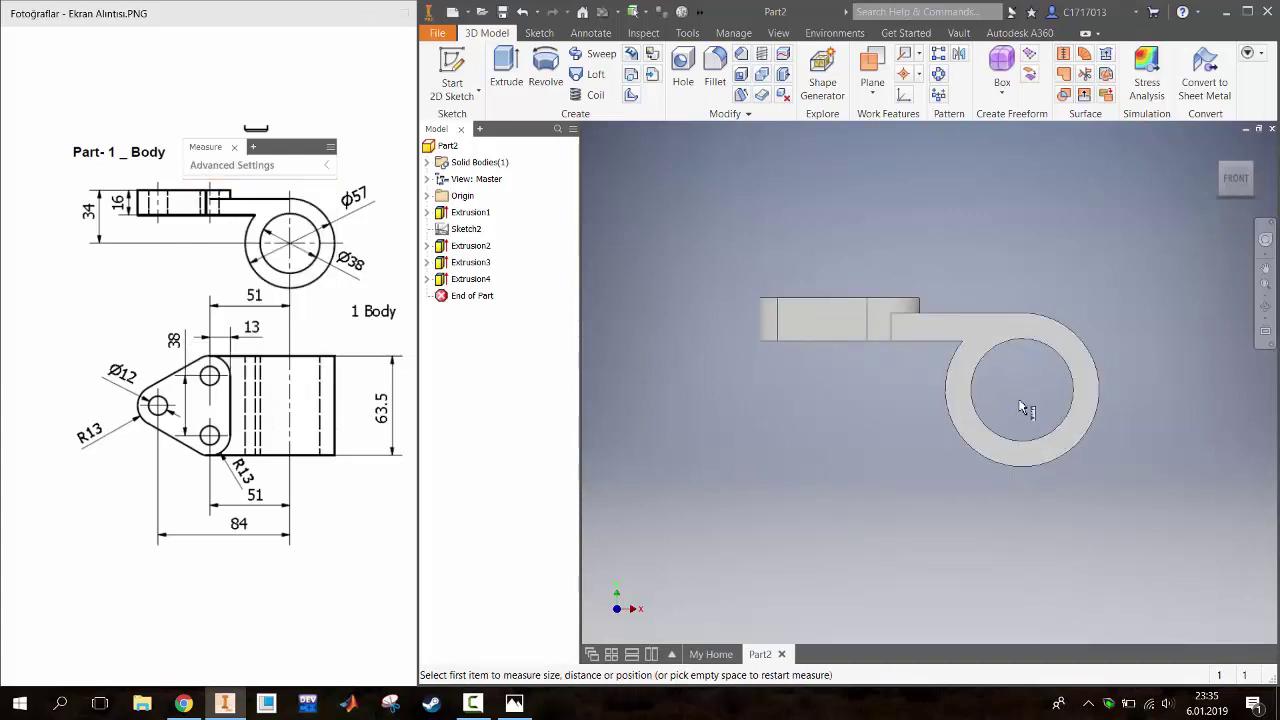
{"action": "left_click", "coordinate": [915, 315]}
{"action": "left_click", "coordinate": [937, 341]}
{"action": "left_click", "coordinate": [963, 368]}
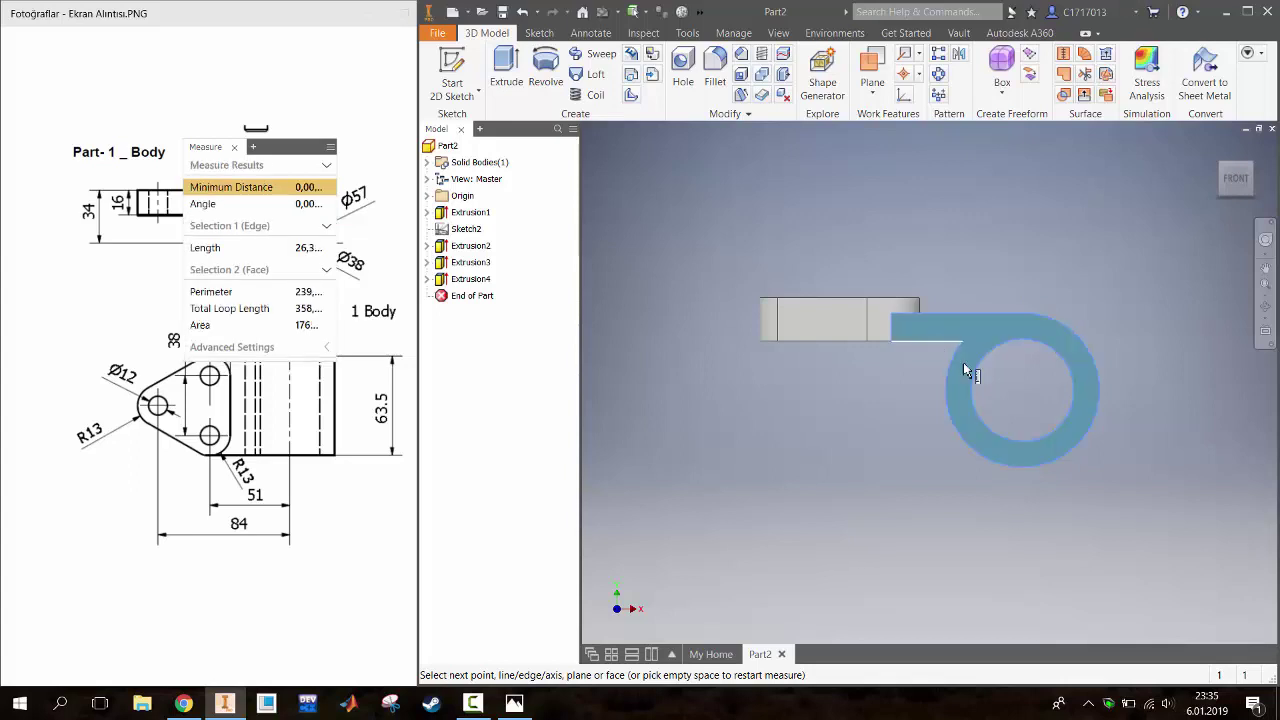
{"action": "left_click", "coordinate": [1000, 404]}
{"action": "left_click", "coordinate": [977, 395]}
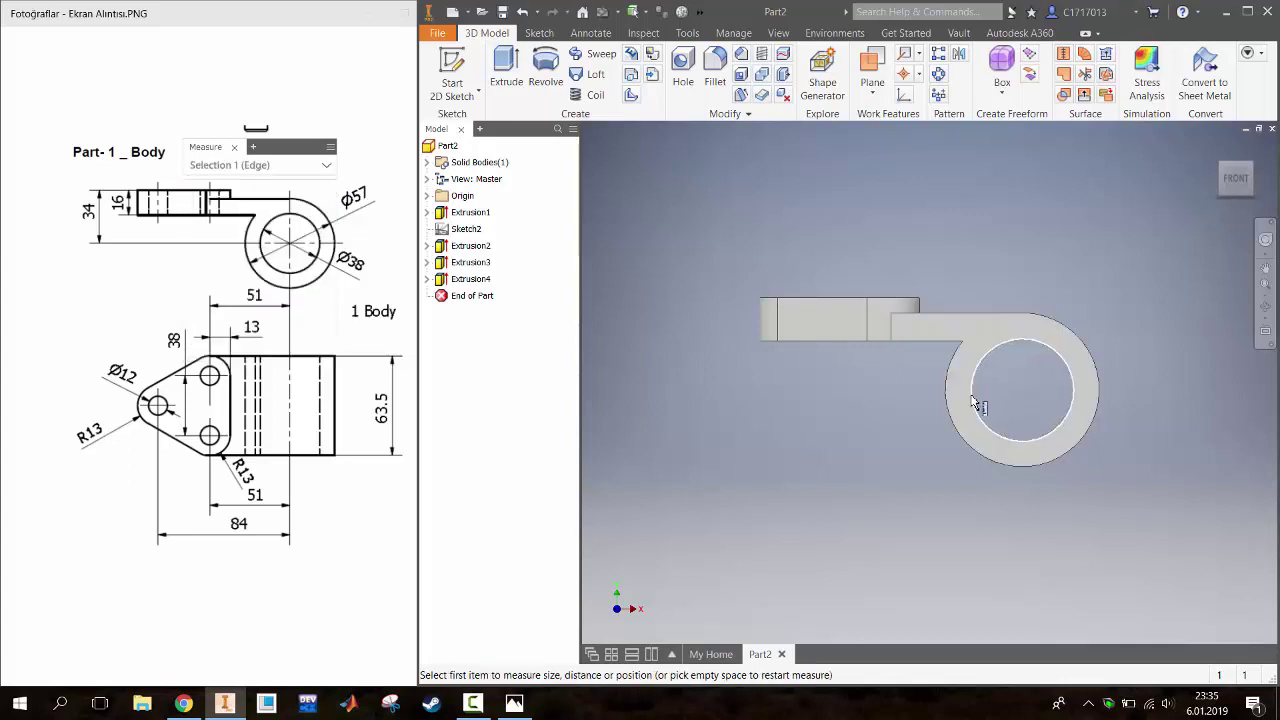
{"action": "left_click", "coordinate": [930, 344]}
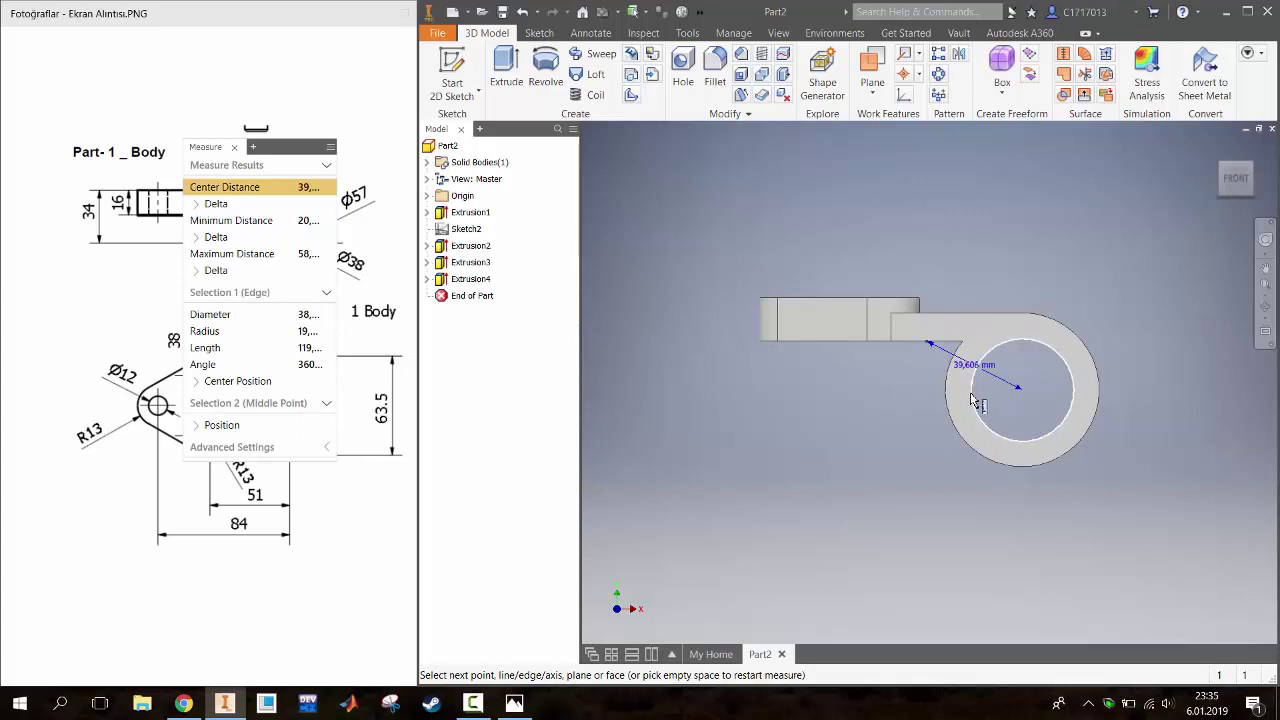
{"action": "left_click", "coordinate": [880, 410]}
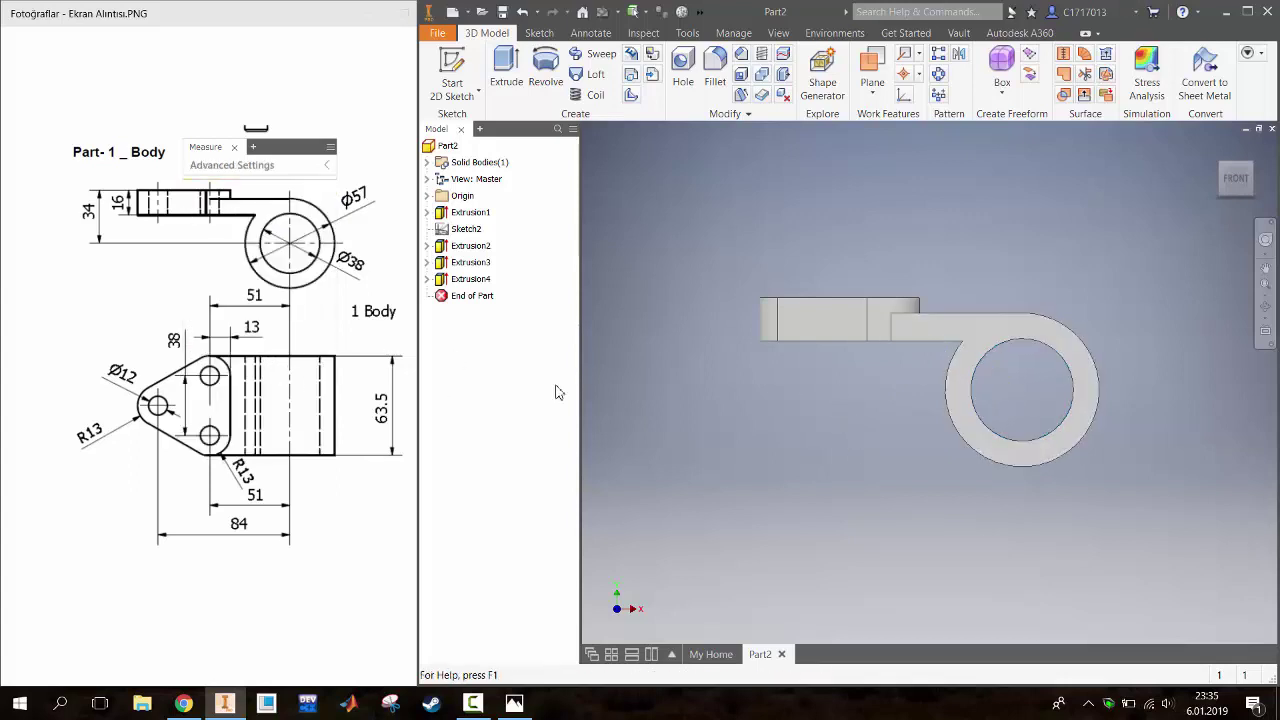
{"action": "scroll", "coordinate": [791, 346], "scroll_direction": "down", "scroll_amount": 2}
{"action": "scroll", "coordinate": [743, 413], "scroll_direction": "up", "scroll_amount": 3}
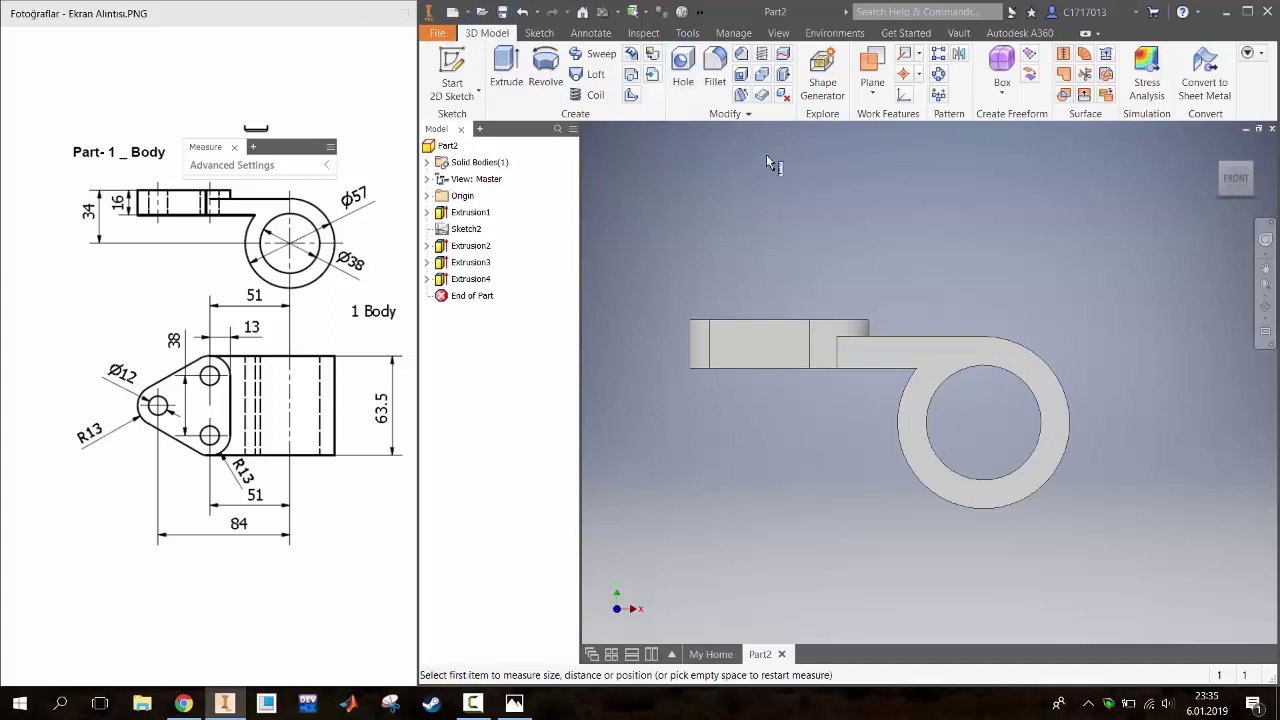
Set the part material to Steel
{"action": "left_click", "coordinate": [699, 12]}
{"action": "left_click", "coordinate": [720, 34]}
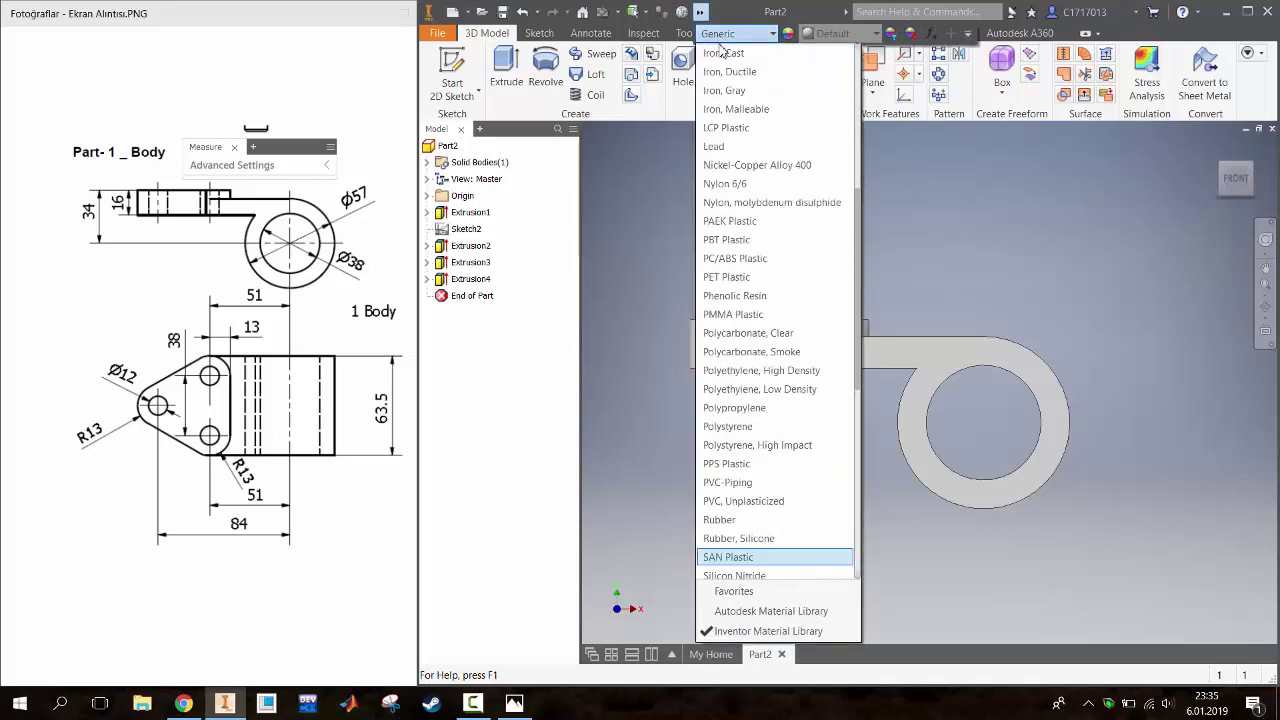
{"action": "scroll", "coordinate": [815, 490], "scroll_direction": "down", "scroll_amount": 7}
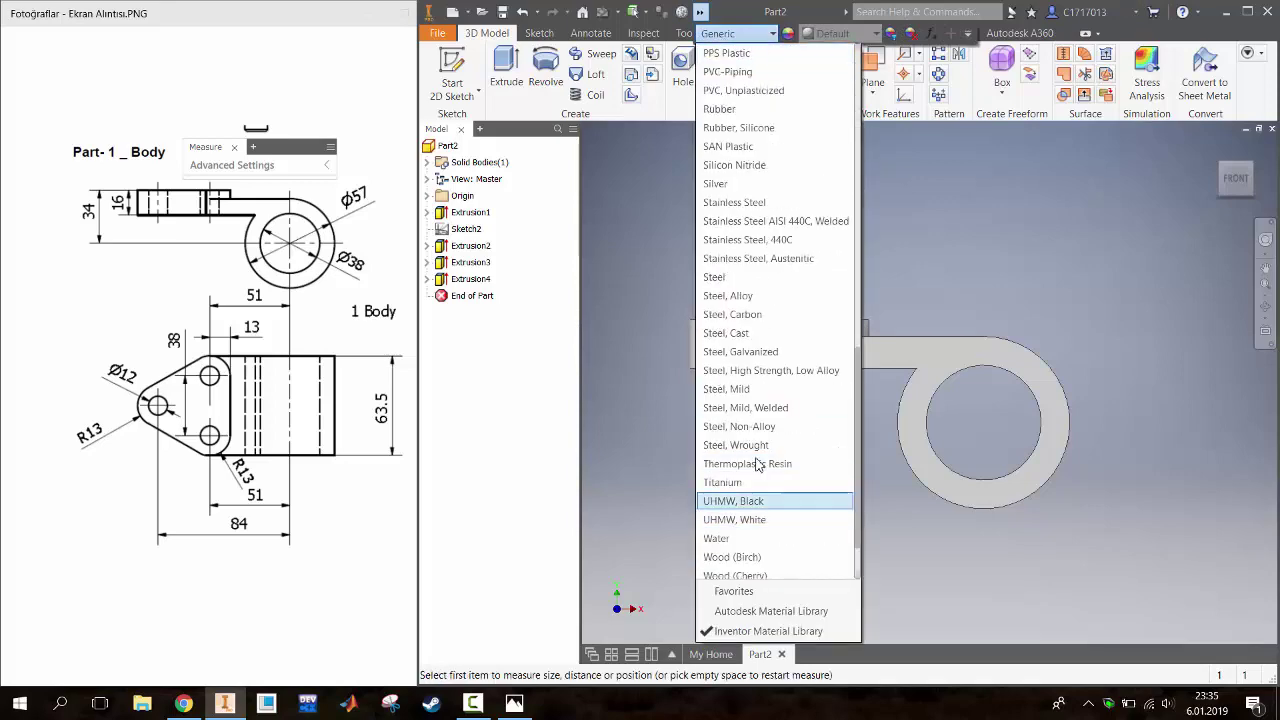
{"action": "left_click", "coordinate": [757, 277]}
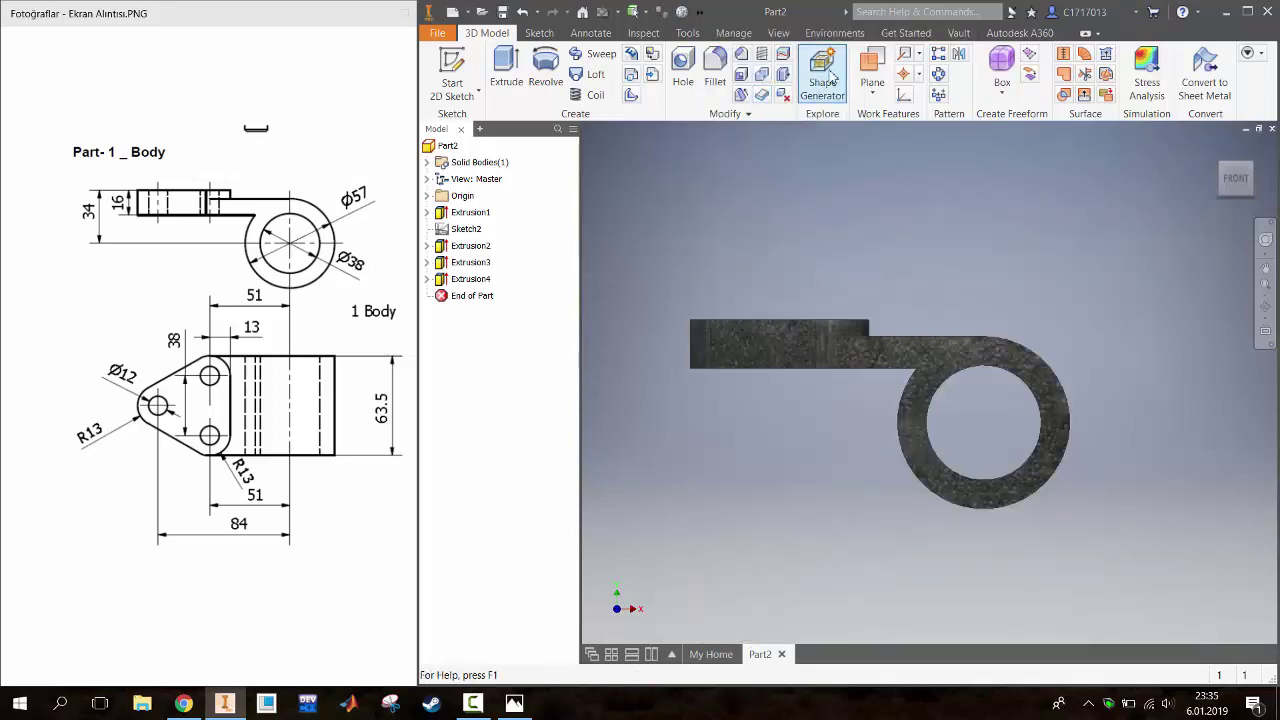
Apply a bright yellow appearance and show the part in isometric view
{"action": "left_click", "coordinate": [703, 12]}
{"action": "left_click", "coordinate": [848, 33]}
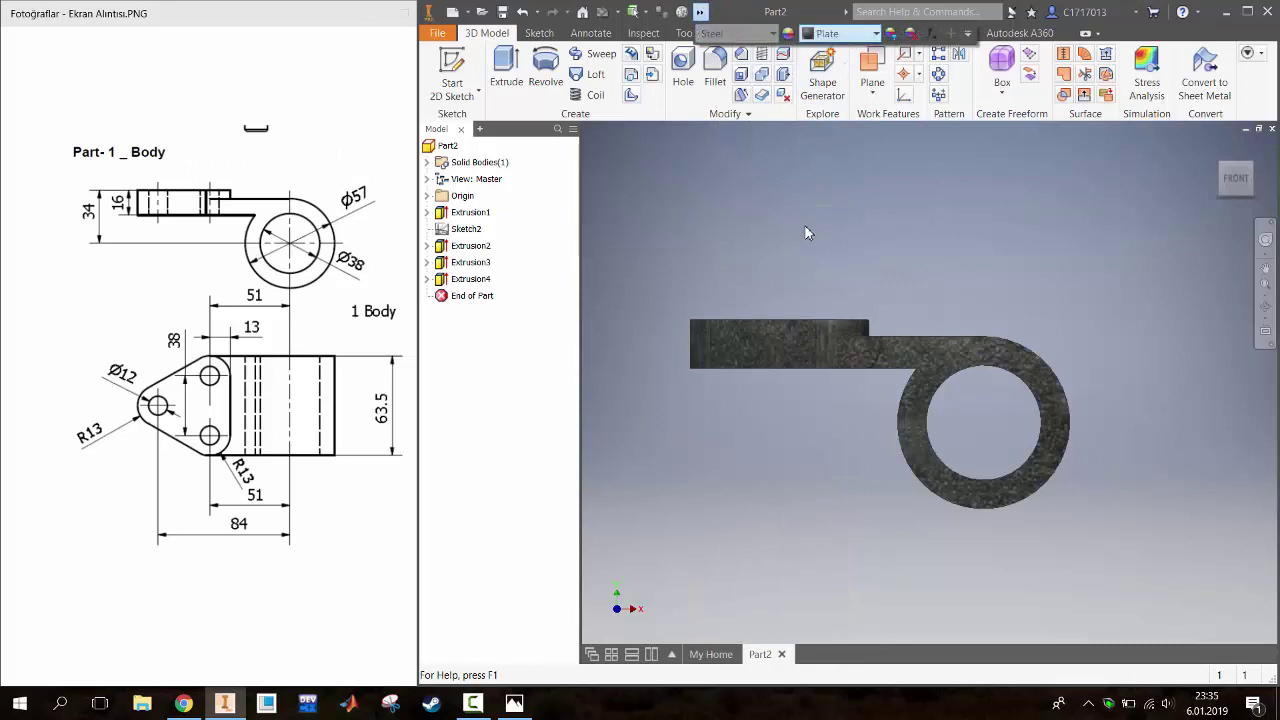
{"action": "scroll", "coordinate": [855, 430], "scroll_direction": "down", "scroll_amount": 4}
{"action": "scroll", "coordinate": [860, 410], "scroll_direction": "down", "scroll_amount": 8}
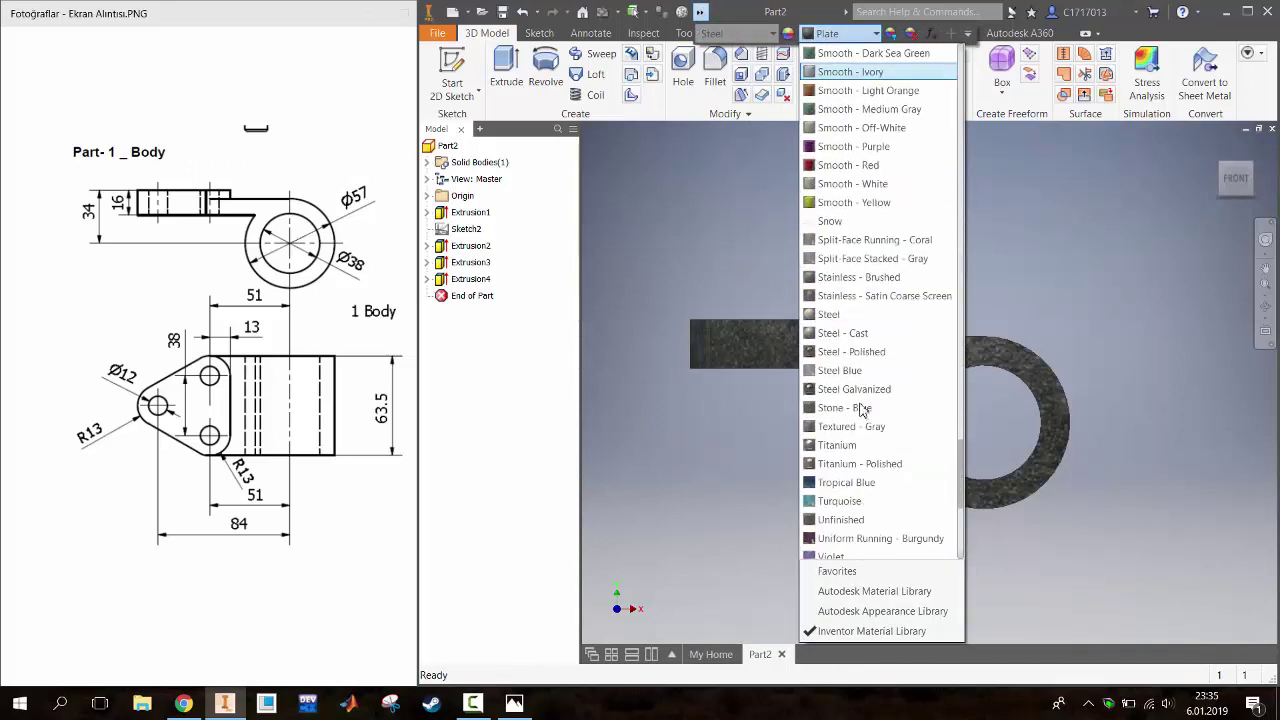
{"action": "left_click", "coordinate": [862, 310]}
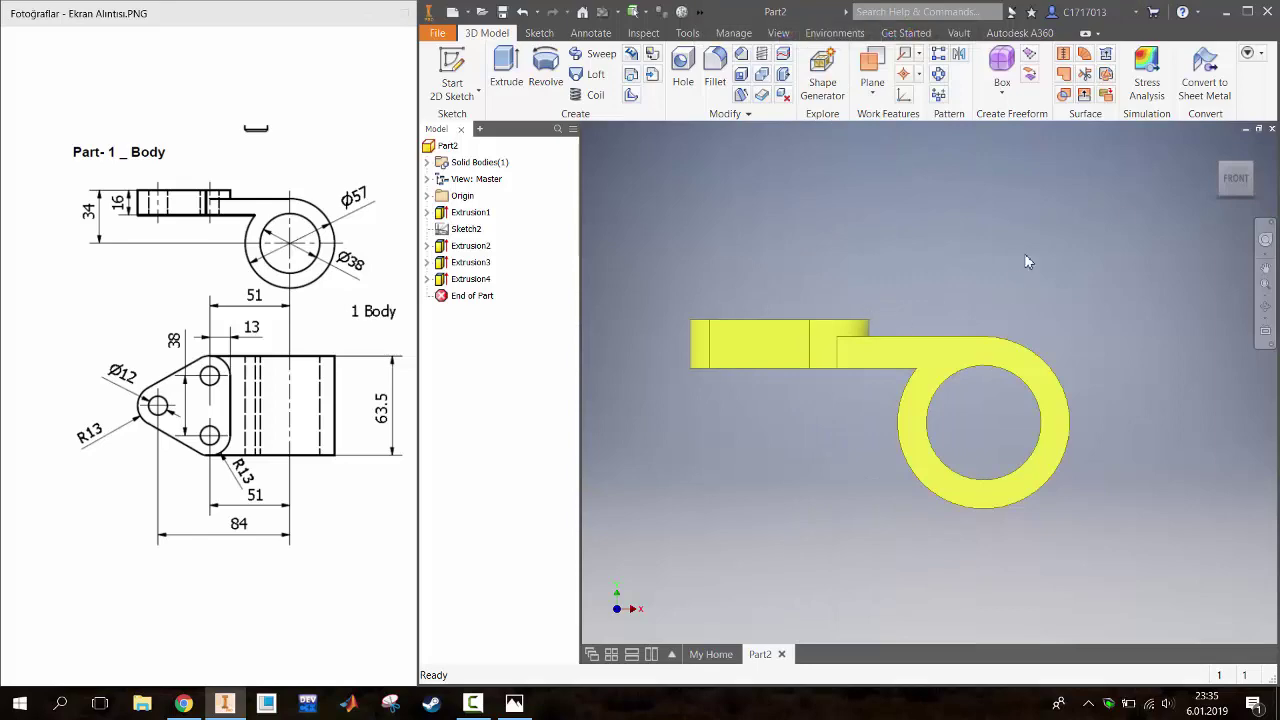
{"action": "left_click", "coordinate": [1252, 172]}
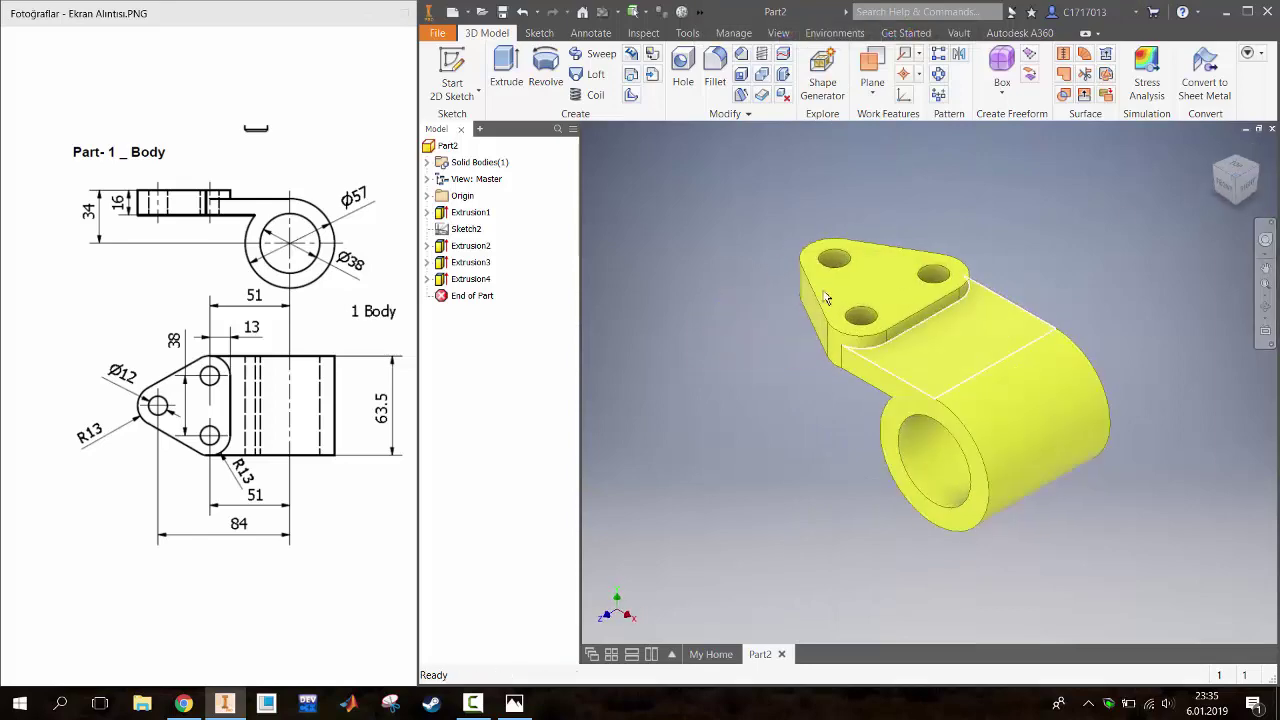
Save the part over the existing 1- Body file, confirming the replacement
{"action": "left_click", "coordinate": [504, 12]}
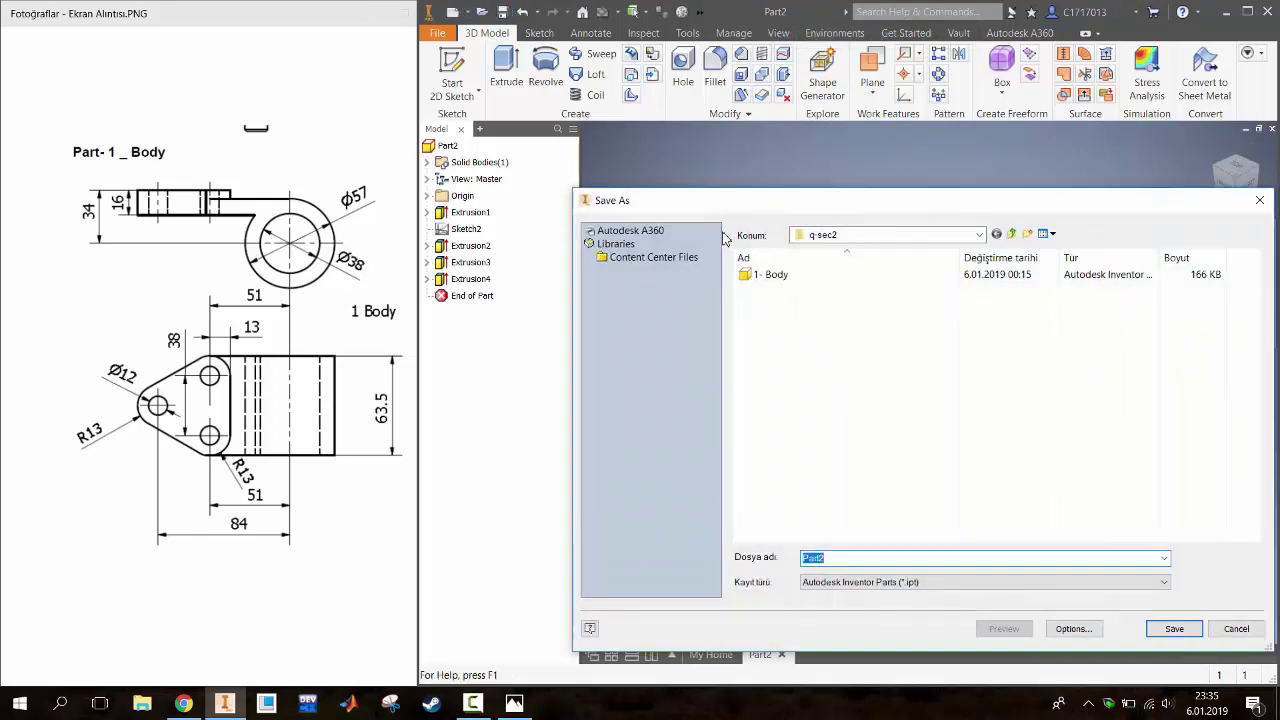
{"action": "left_click", "coordinate": [870, 277]}
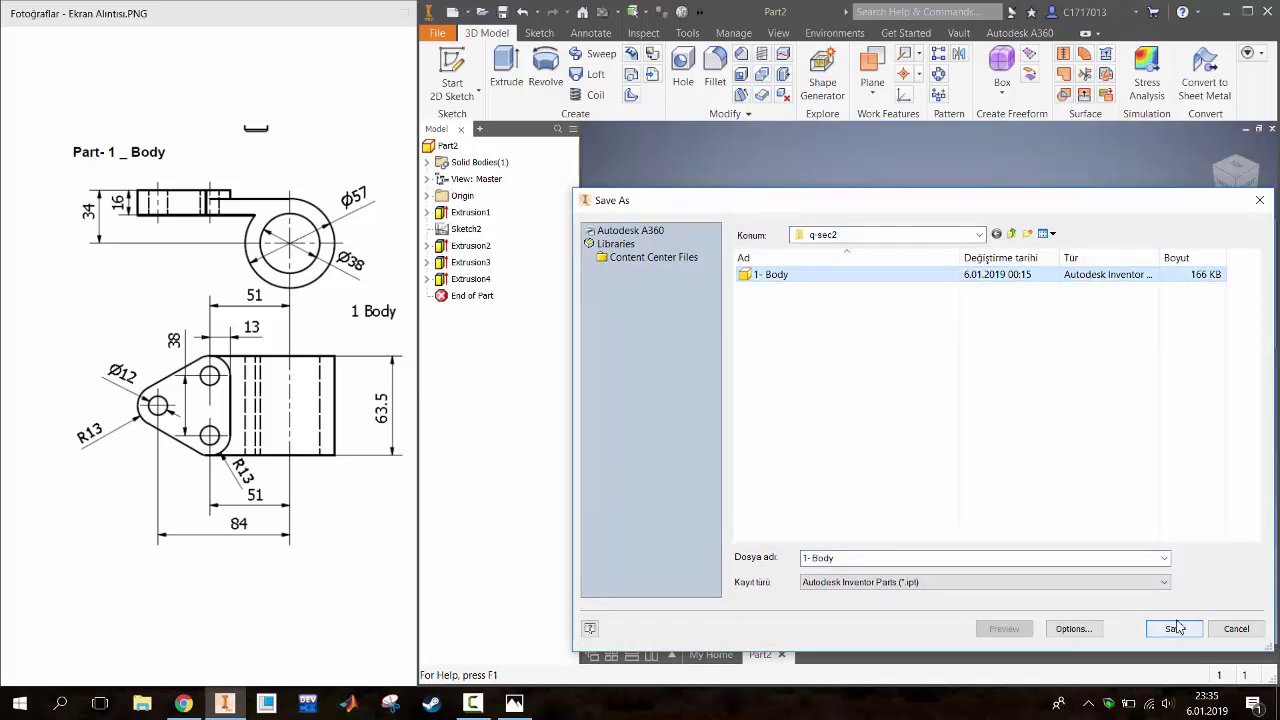
{"action": "left_click", "coordinate": [1178, 627]}
{"action": "left_click", "coordinate": [680, 354]}
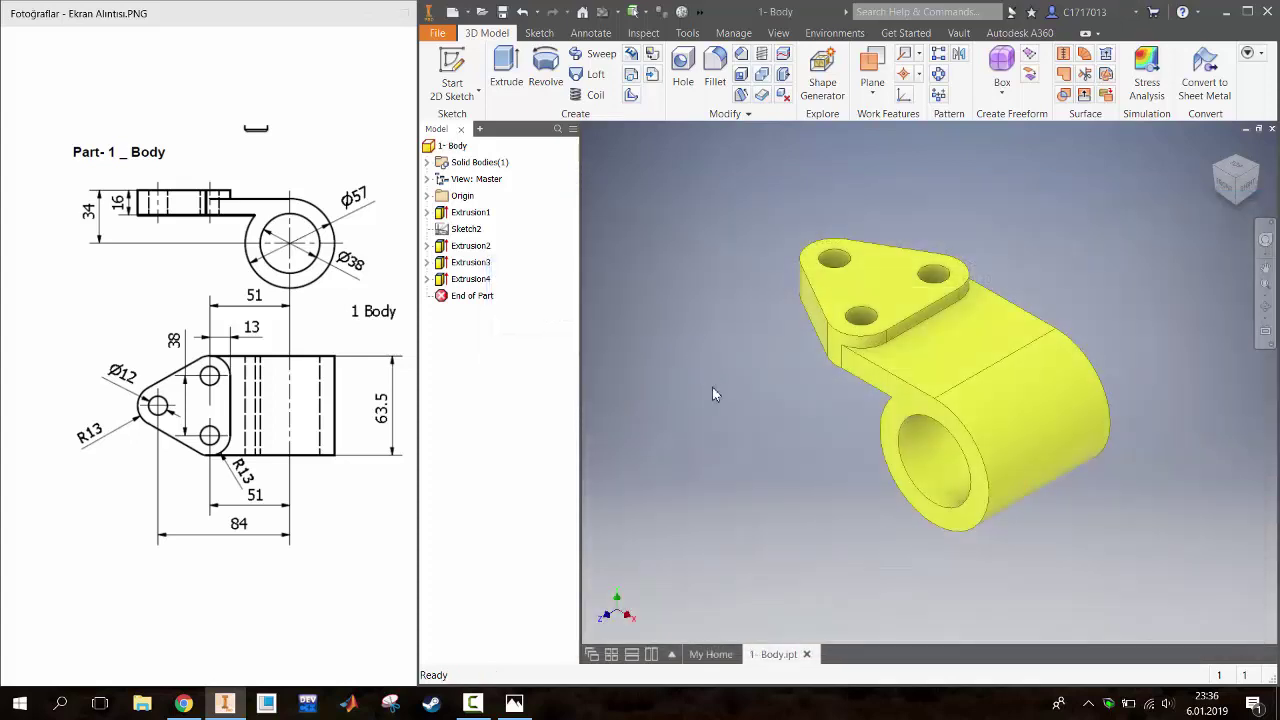
{"action": "left_click", "coordinate": [1260, 172]}
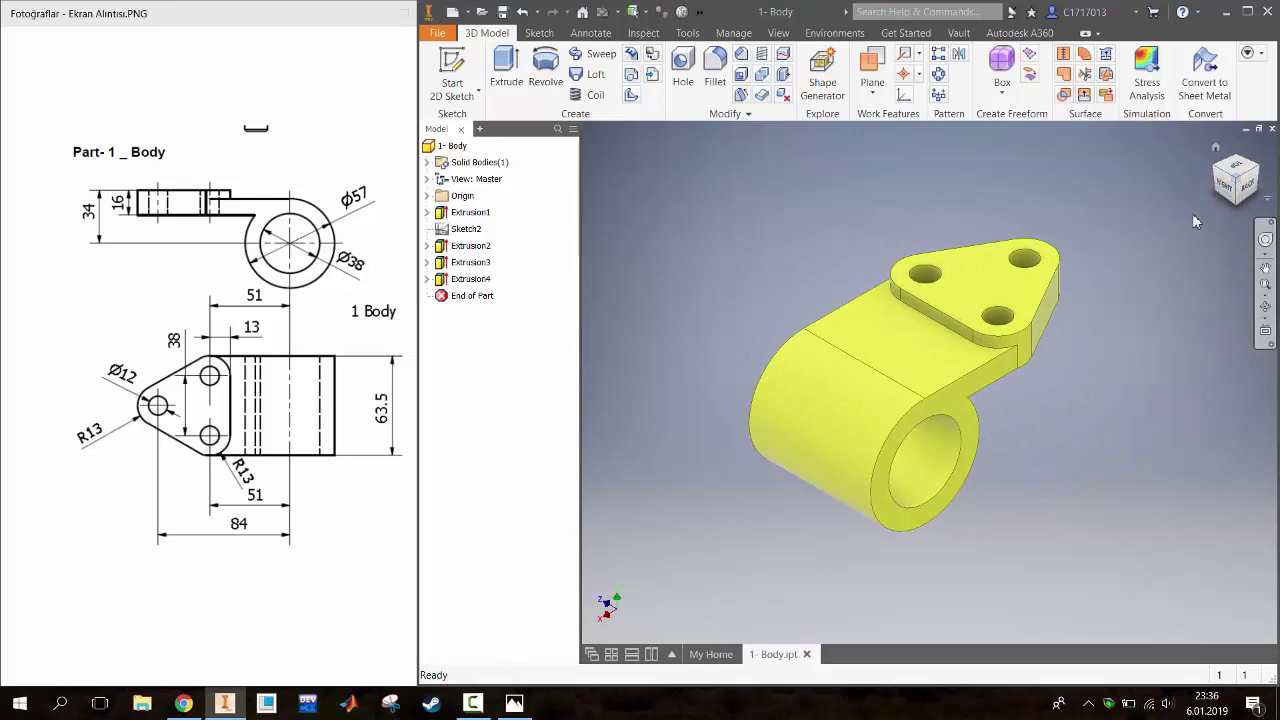
Switch the reference to the Part 2 Bushing drawing and create a new metric part
{"action": "key", "text": "Right"}
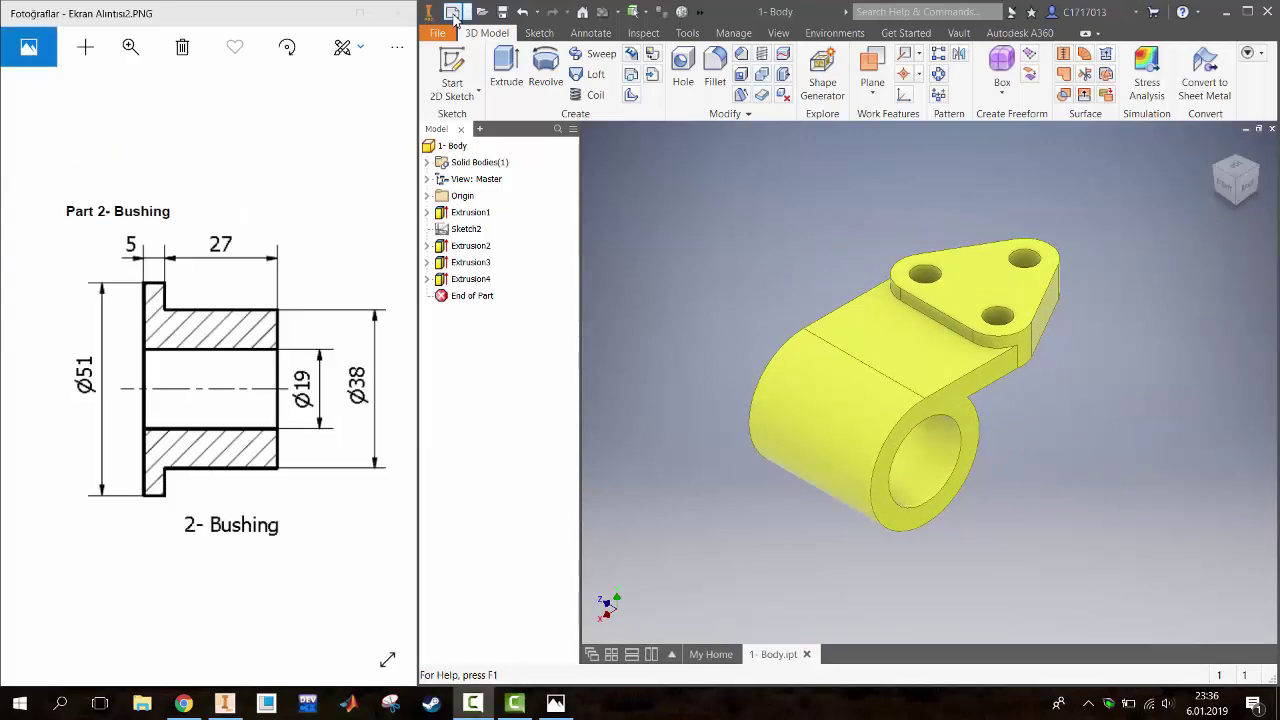
{"action": "left_click", "coordinate": [453, 12]}
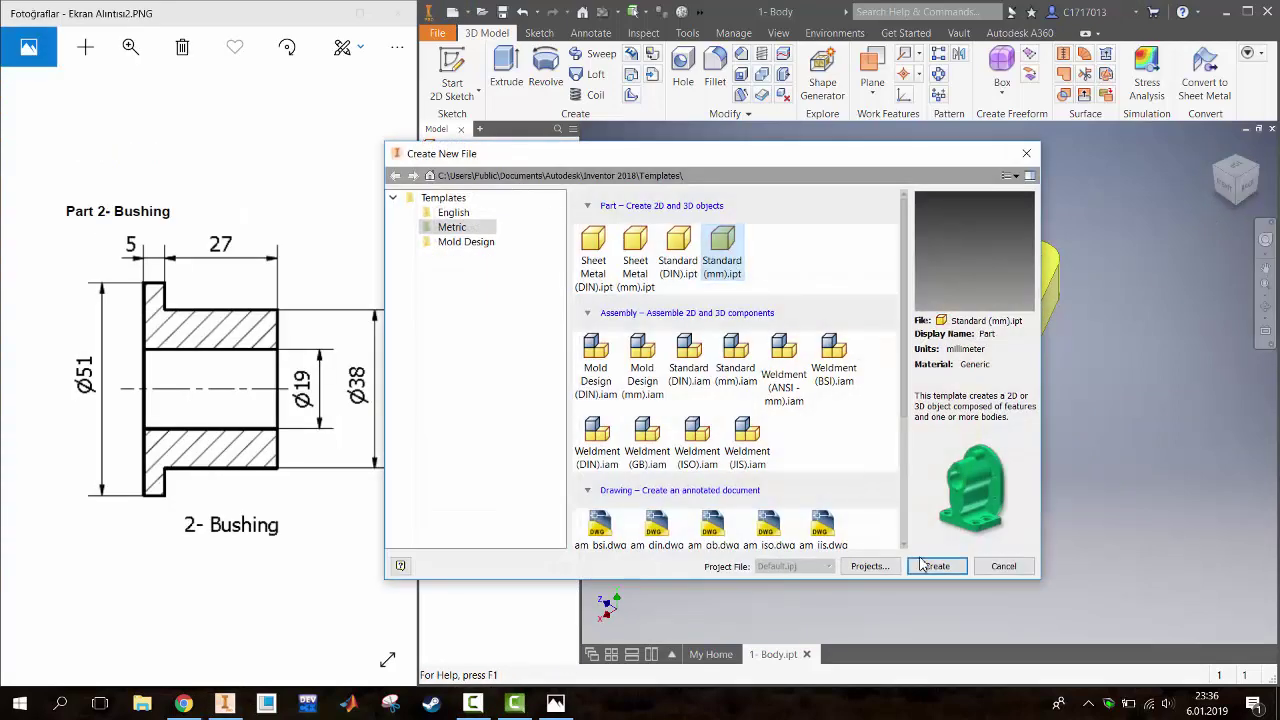
{"action": "left_click", "coordinate": [925, 566]}
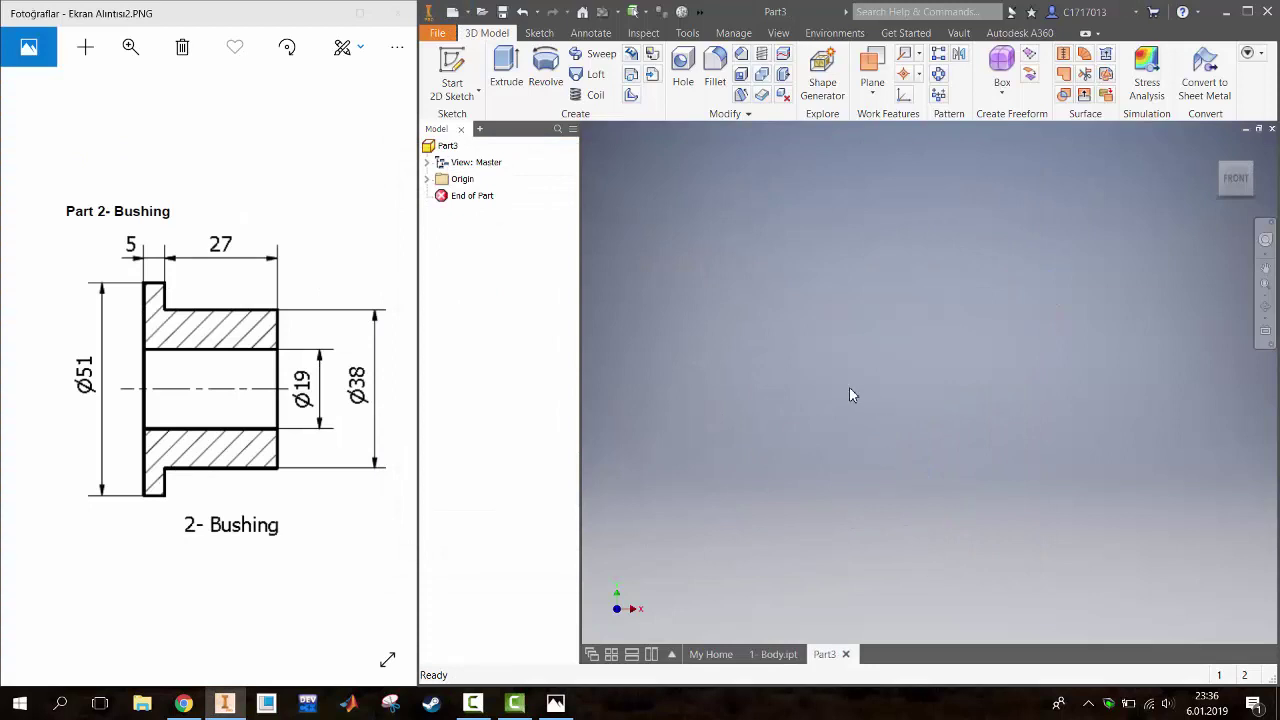
Start a 2D sketch on the front origin plane
{"action": "left_click", "coordinate": [506, 68]}
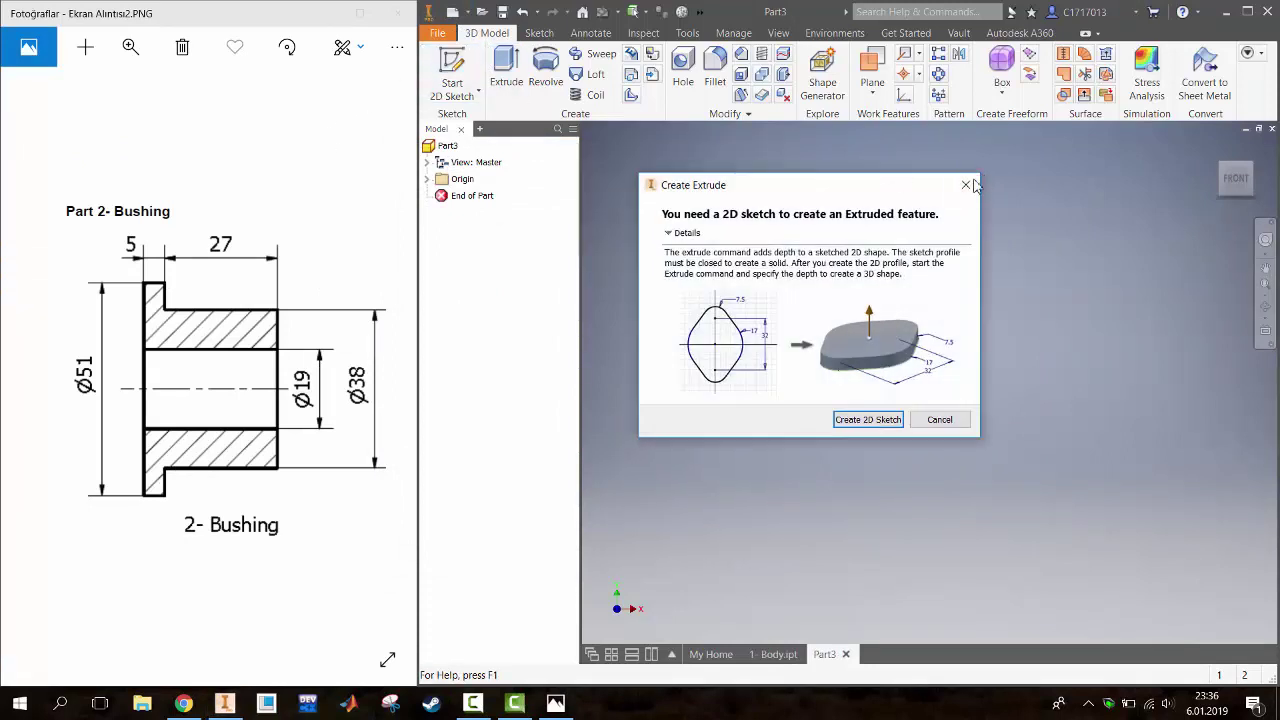
{"action": "left_click", "coordinate": [966, 185]}
{"action": "left_click", "coordinate": [455, 72]}
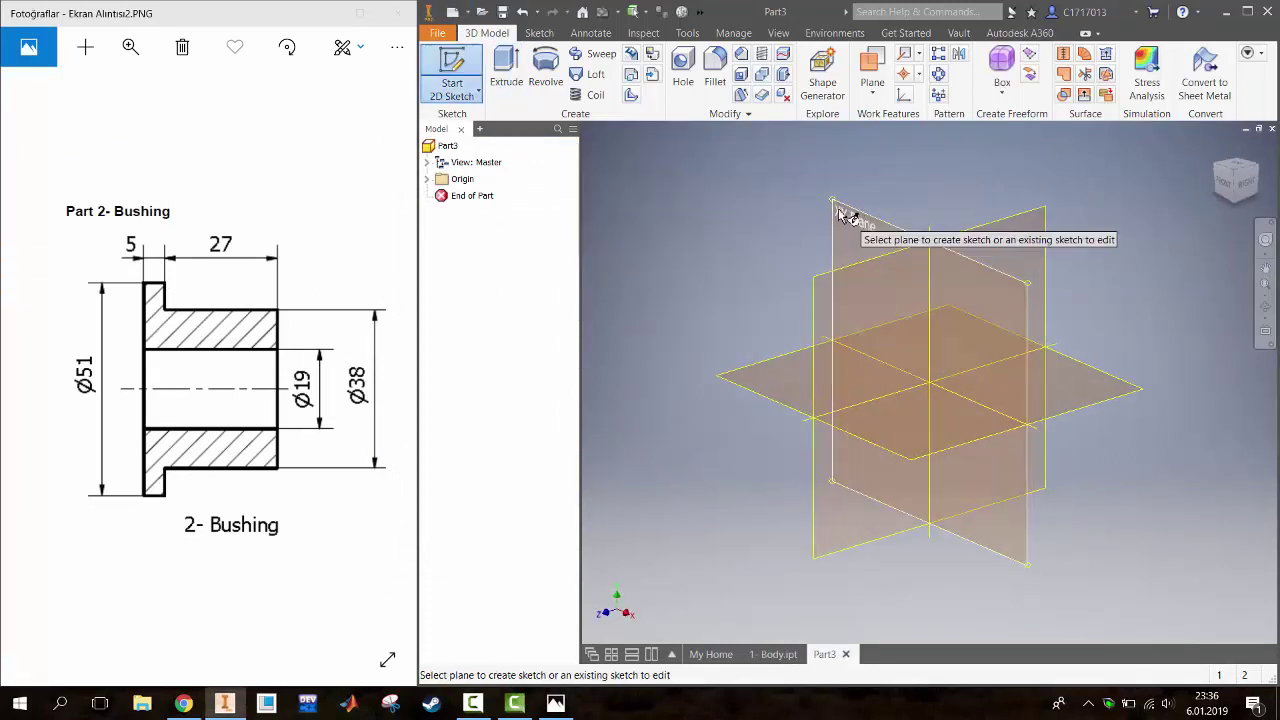
{"action": "left_click", "coordinate": [840, 214]}
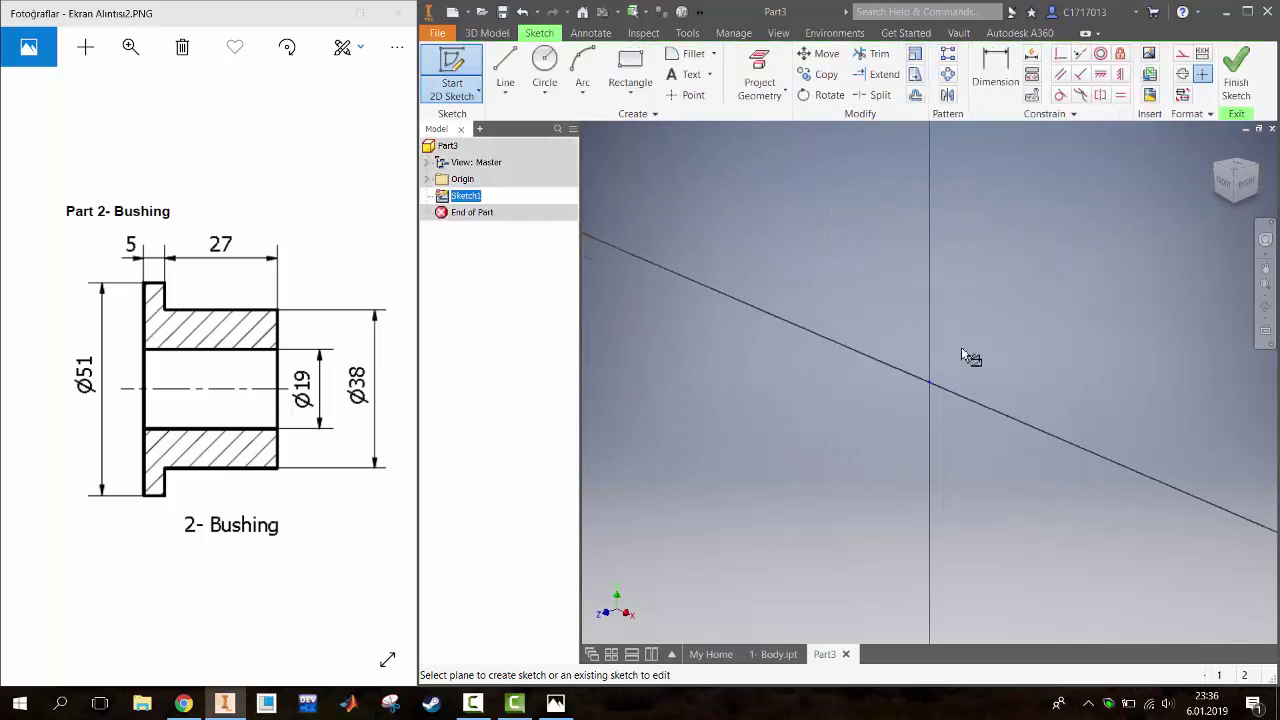
Draw a vertical and a horizontal line and constrain them onto the origin axes
{"action": "left_click", "coordinate": [506, 68]}
{"action": "left_click", "coordinate": [1064, 262]}
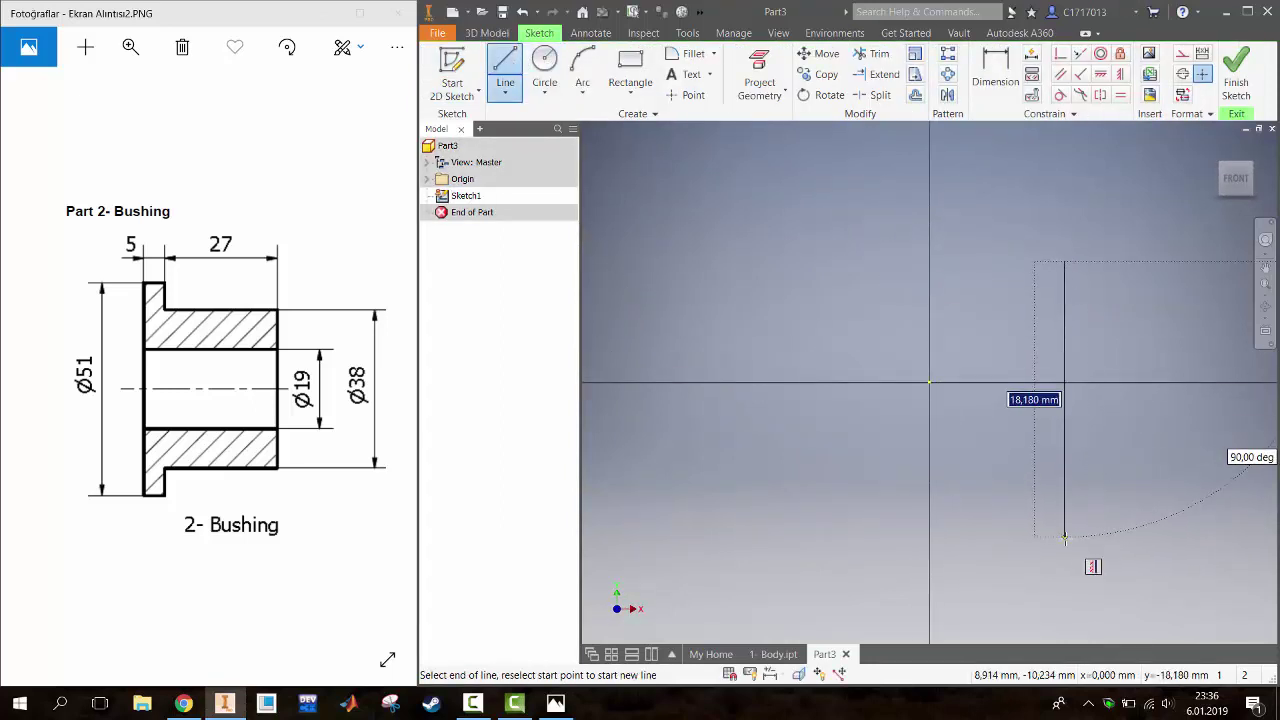
{"action": "left_click", "coordinate": [1064, 537]}
{"action": "key", "text": "Escape"}
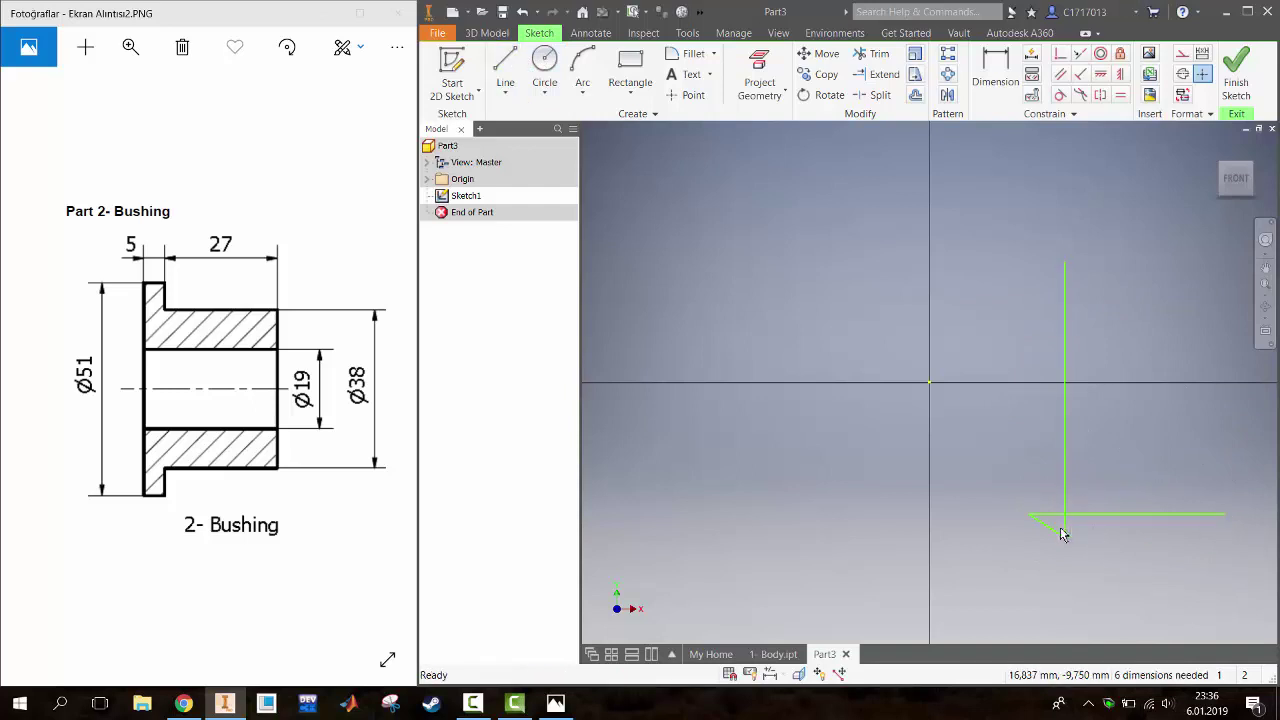
{"action": "key", "text": "d"}
{"action": "key", "text": "x"}
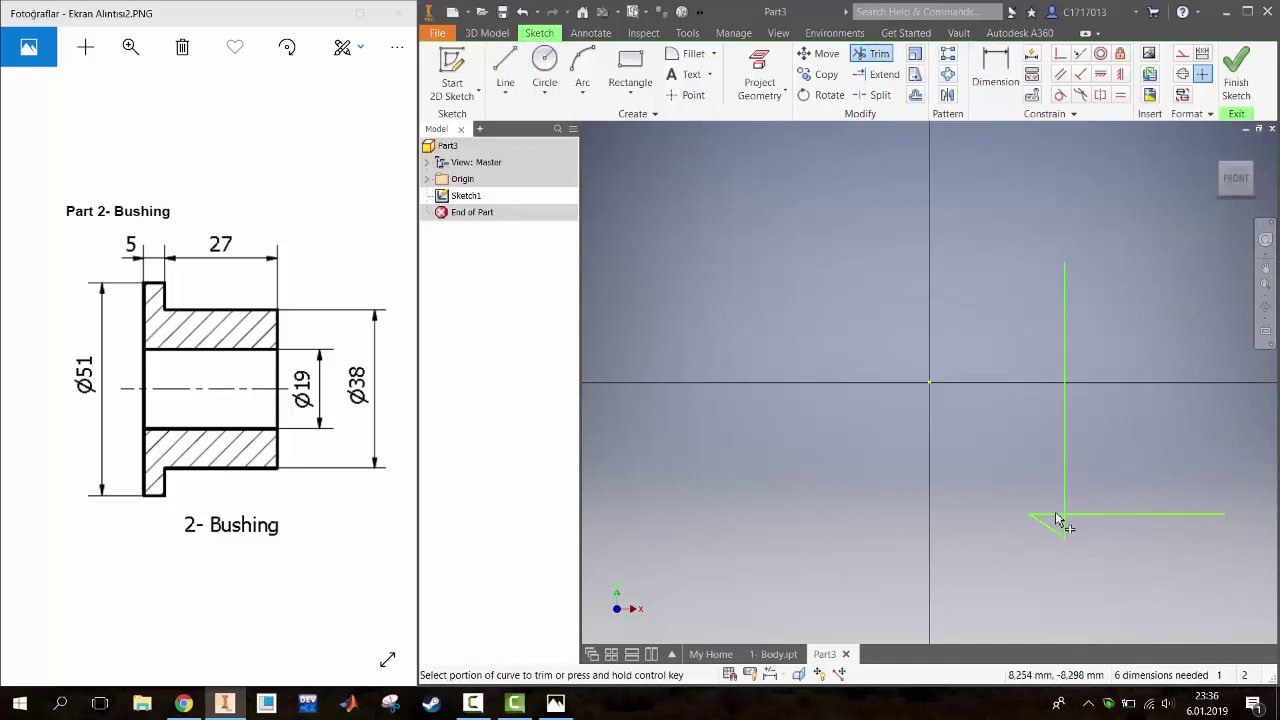
{"action": "left_click", "coordinate": [1060, 53]}
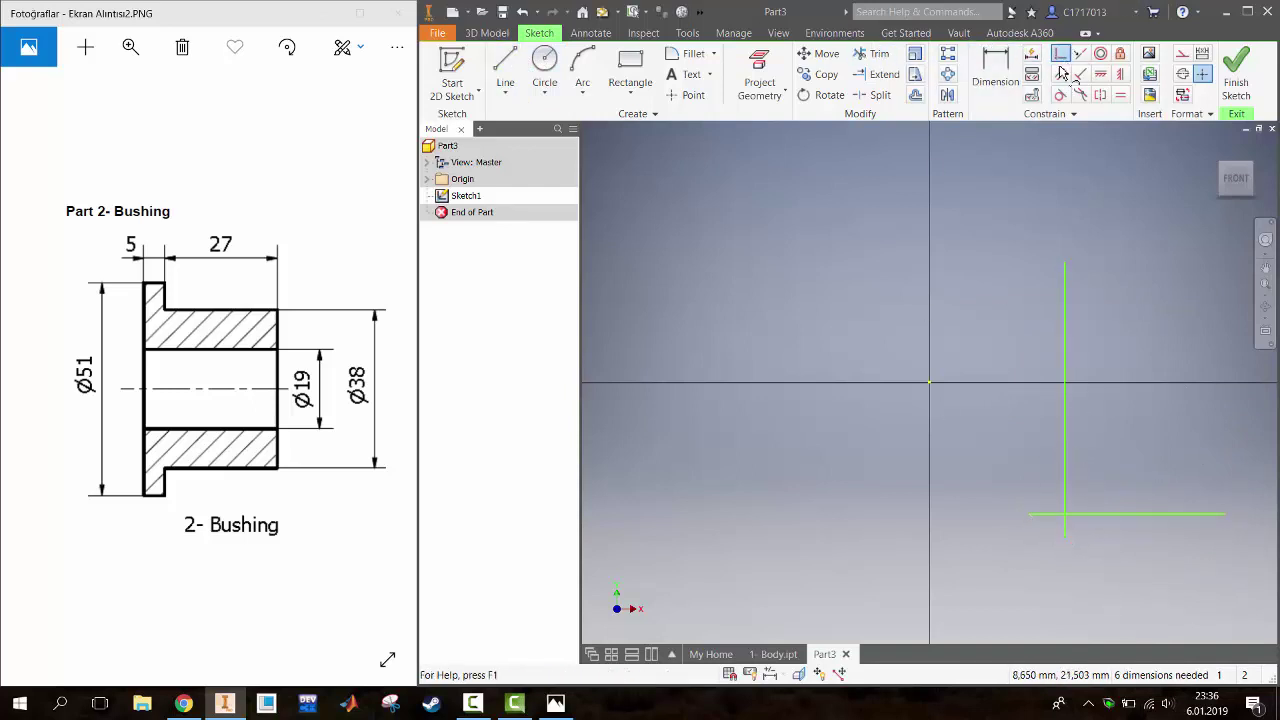
{"action": "left_click", "coordinate": [1127, 515]}
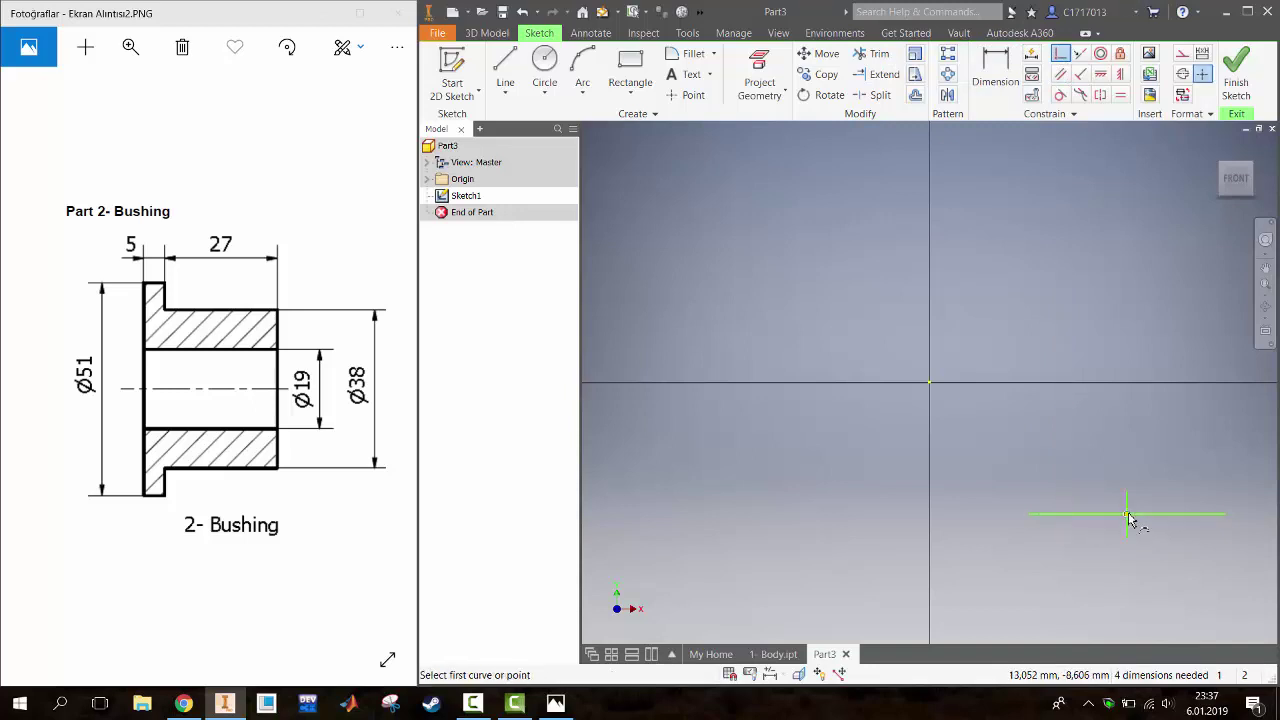
{"action": "left_click", "coordinate": [930, 385]}
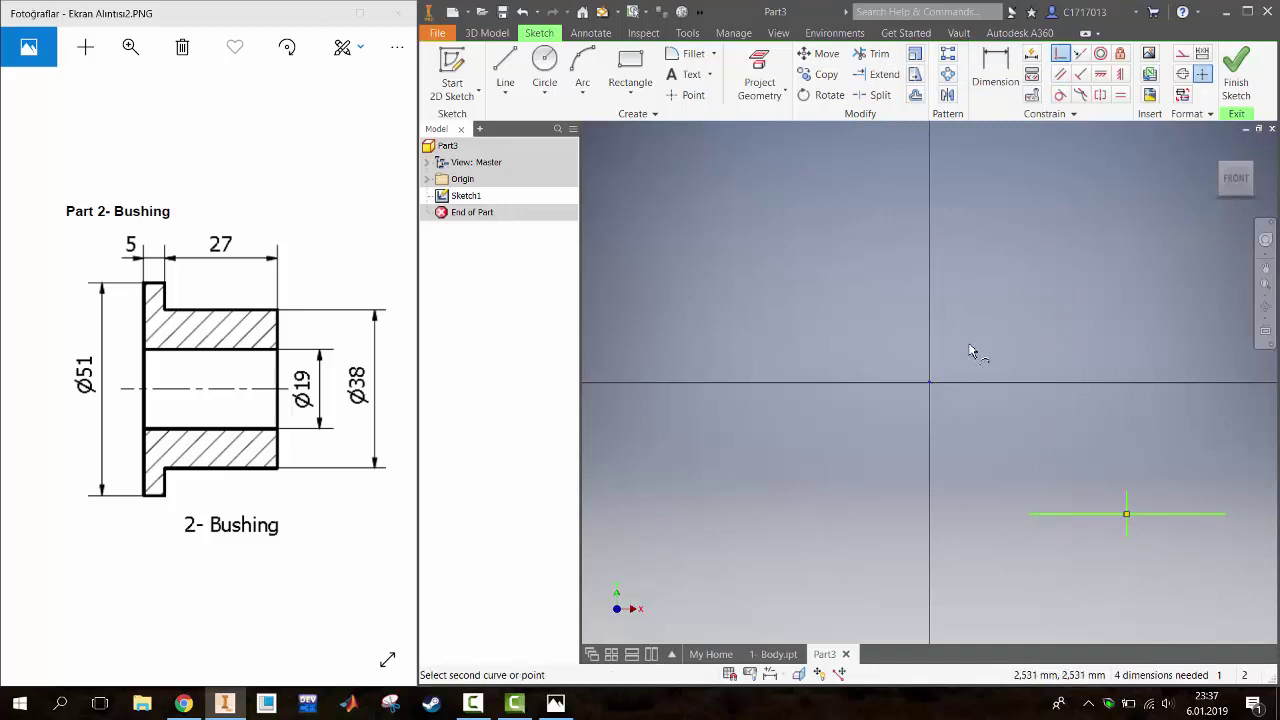
{"action": "left_click", "coordinate": [1127, 515]}
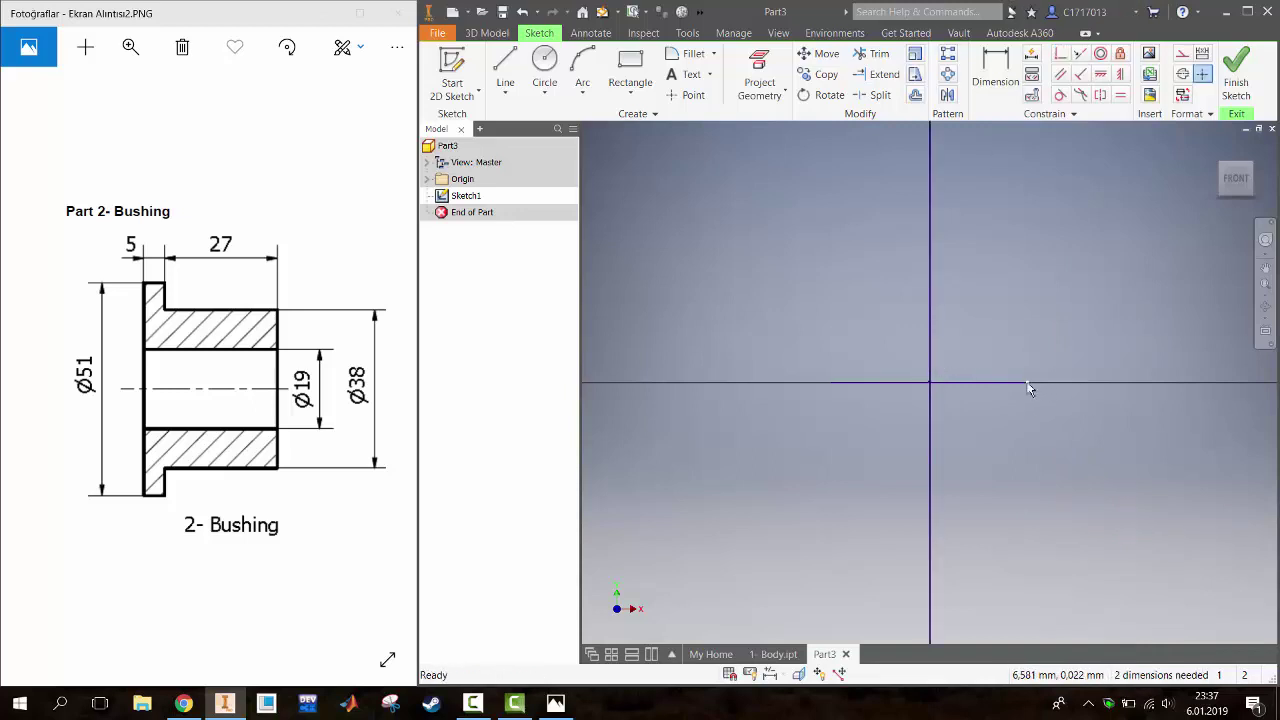
Make both lines construction geometry, then turn the horizontal one into a centerline
{"action": "left_click_drag", "start_coordinate": [1027, 381], "coordinate": [1028, 381]}
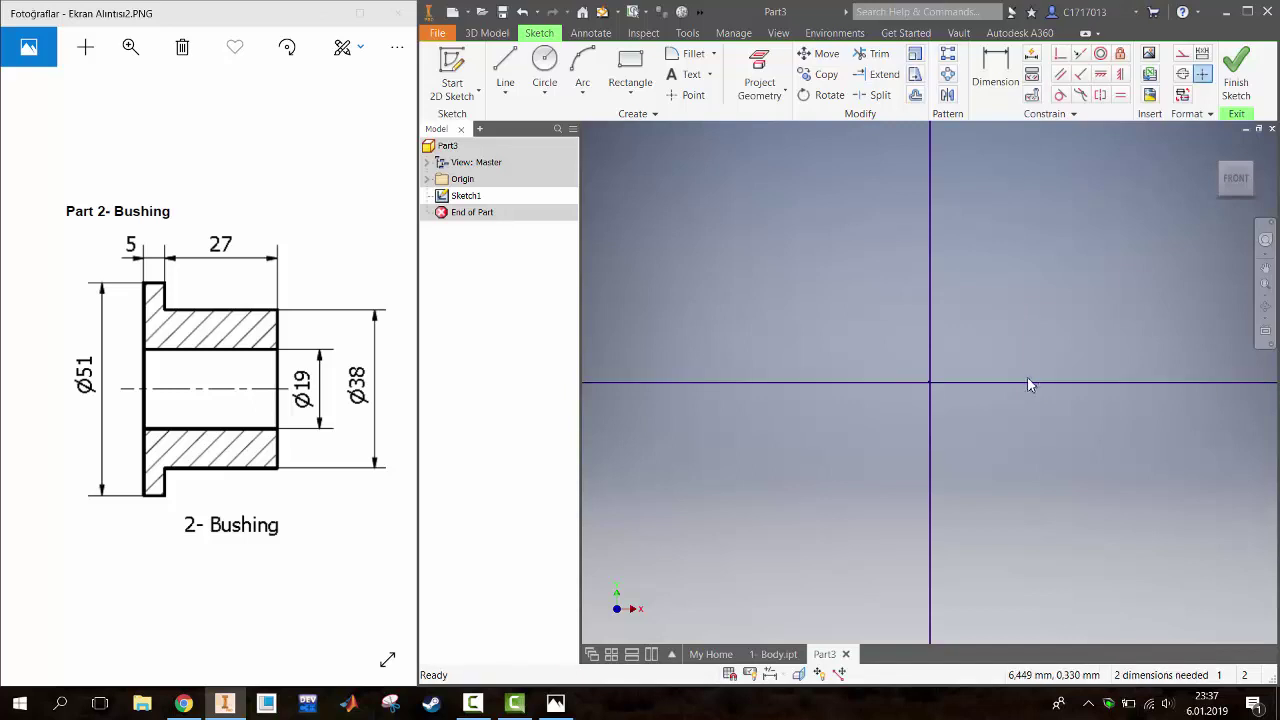
{"action": "right_click", "coordinate": [1035, 383]}
{"action": "left_click", "coordinate": [1086, 401]}
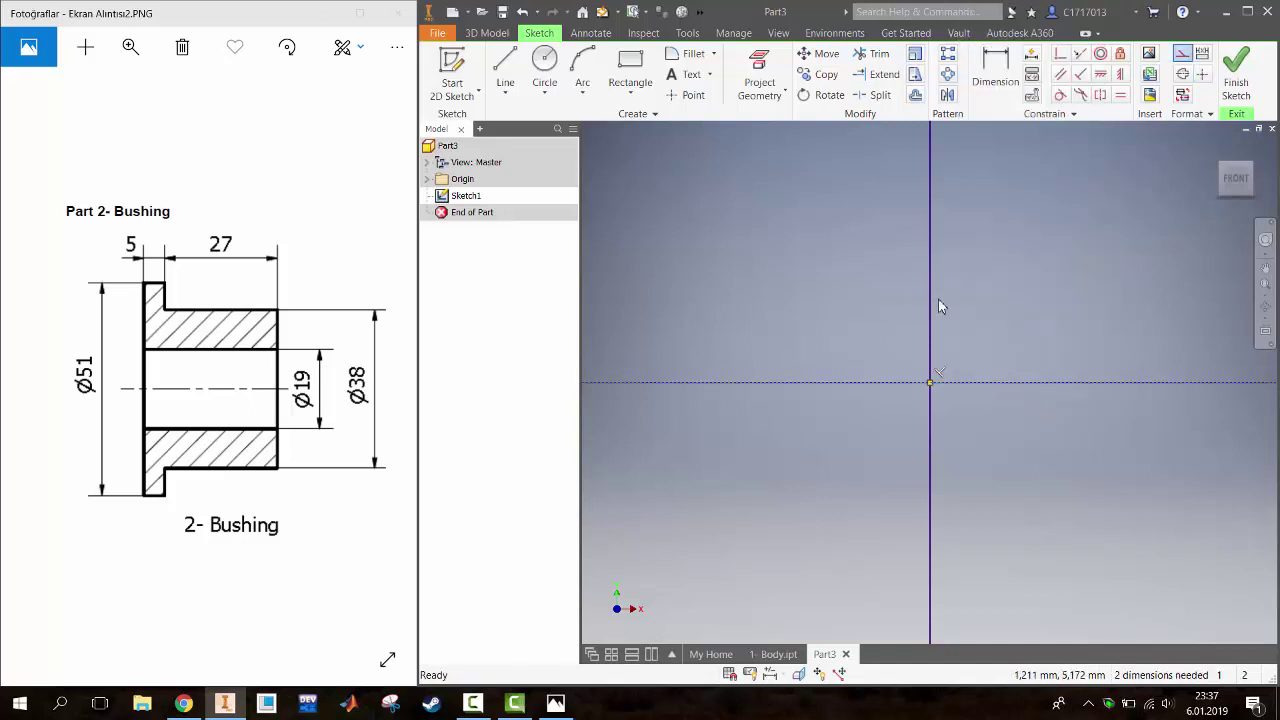
{"action": "left_click", "coordinate": [934, 300]}
{"action": "right_click", "coordinate": [934, 300]}
{"action": "left_click", "coordinate": [998, 280]}
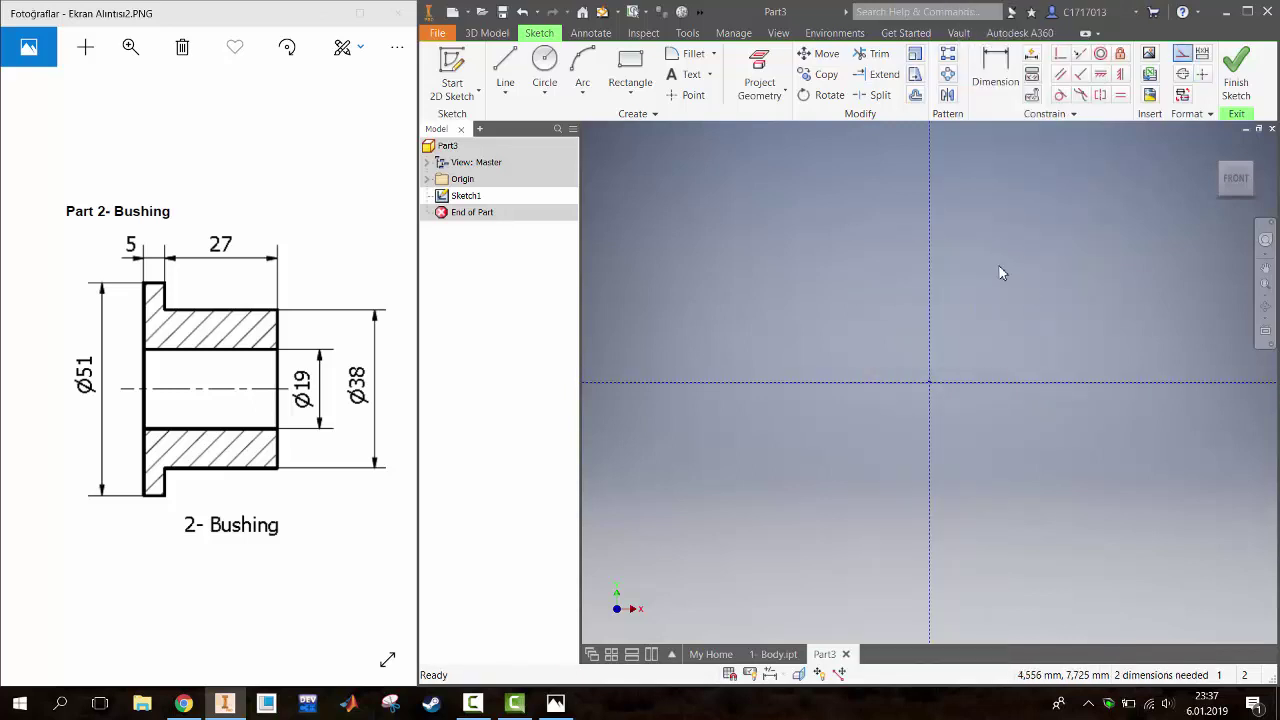
{"action": "right_click", "coordinate": [985, 390]}
{"action": "left_click", "coordinate": [978, 426]}
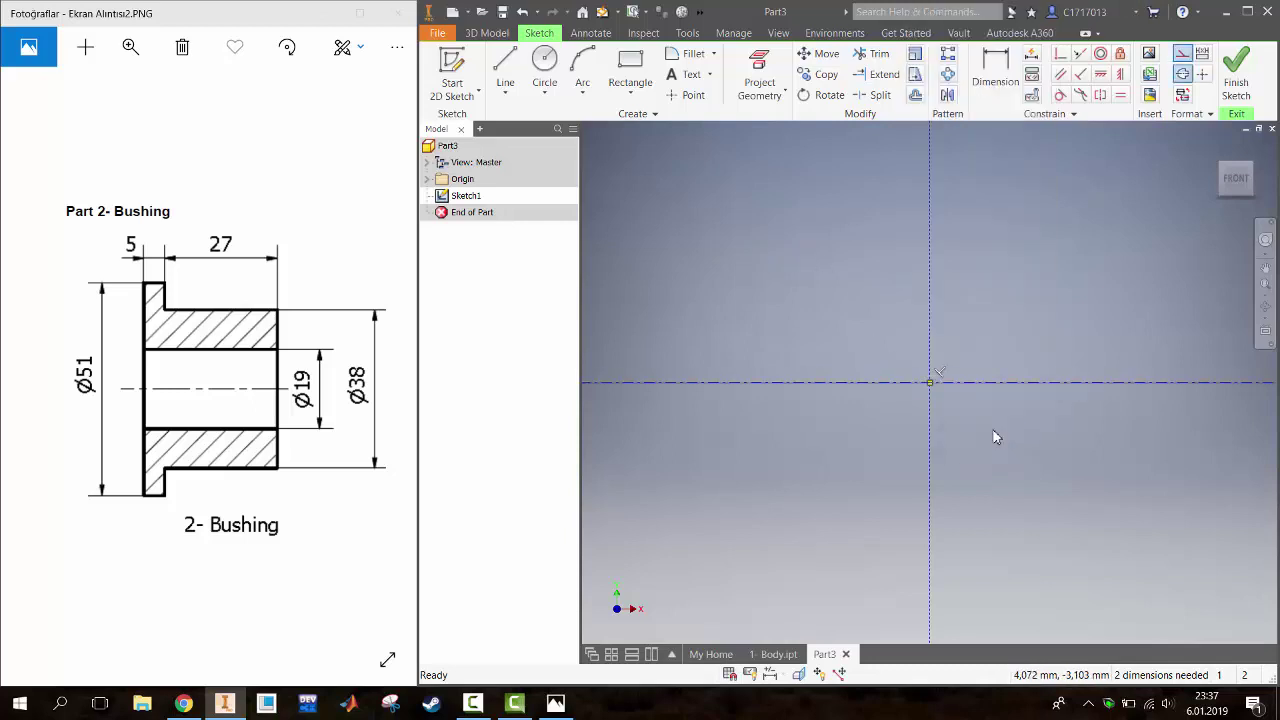
{"action": "left_click", "coordinate": [505, 68]}
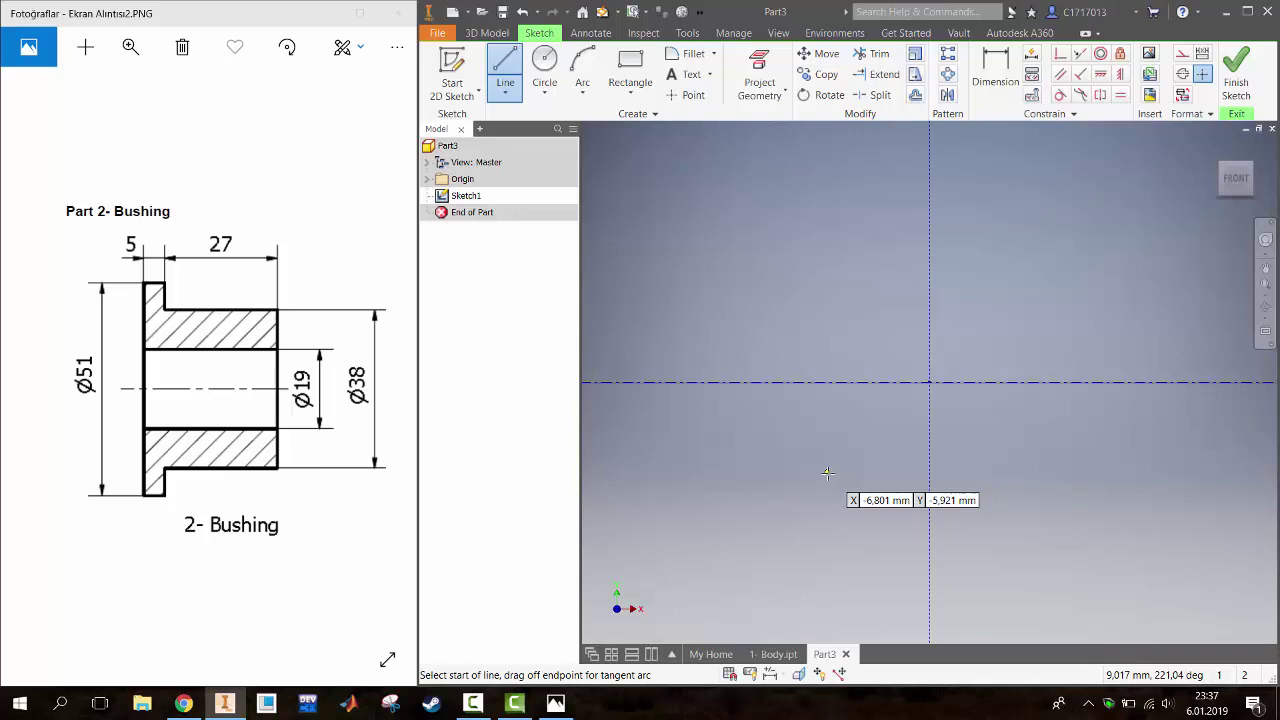
Draw the closed six-line stepped L profile below the centerline
{"action": "left_click", "coordinate": [827, 472]}
{"action": "left_click", "coordinate": [1085, 472]}
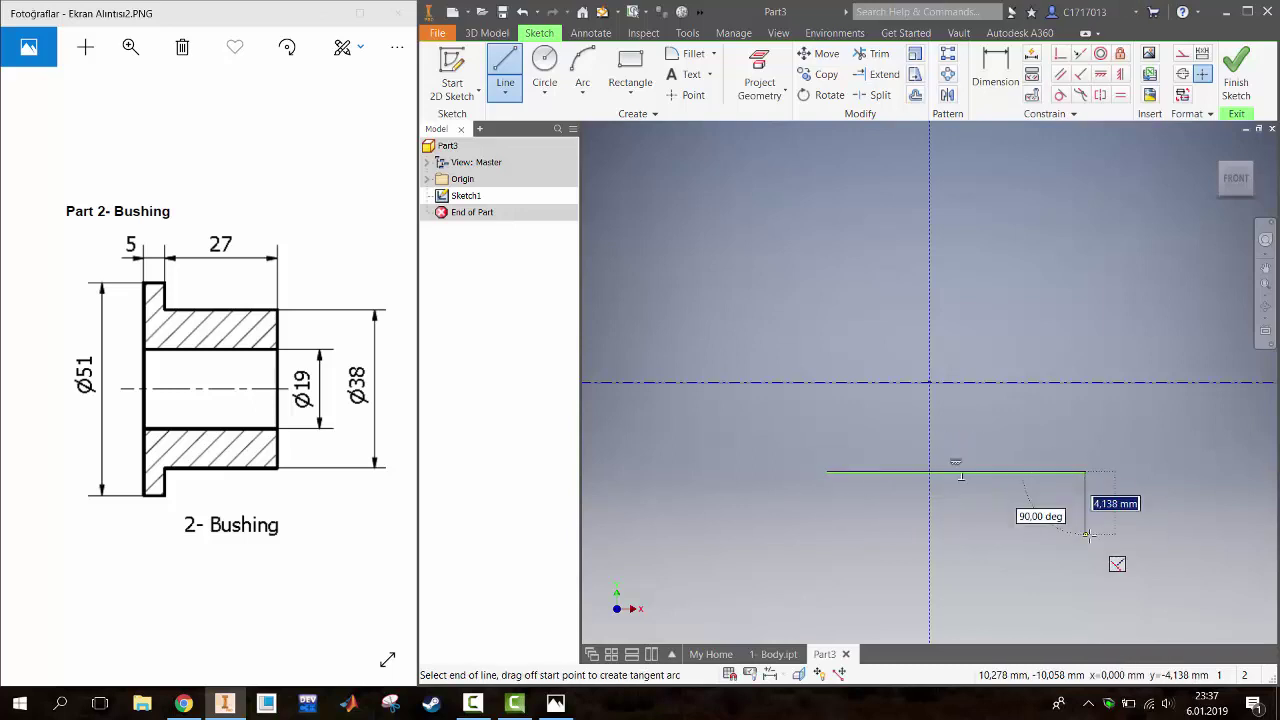
{"action": "left_click", "coordinate": [1085, 534]}
{"action": "left_click", "coordinate": [882, 535]}
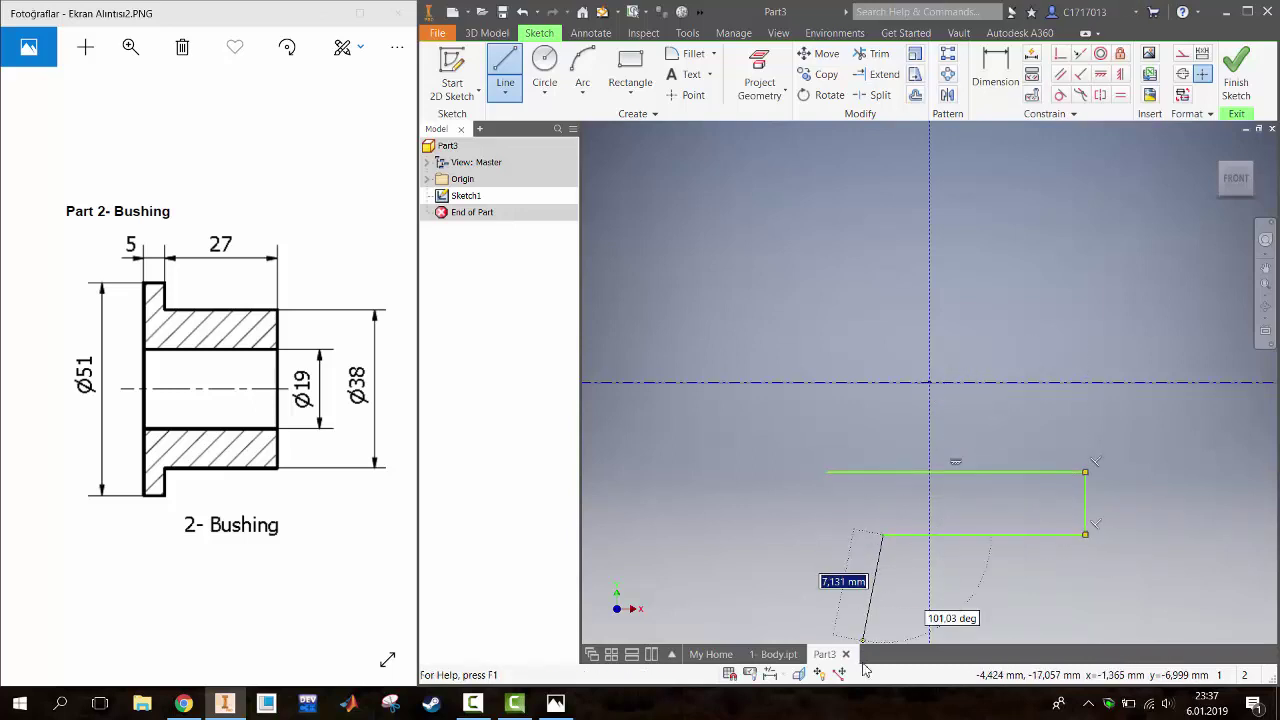
{"action": "left_click", "coordinate": [883, 622]}
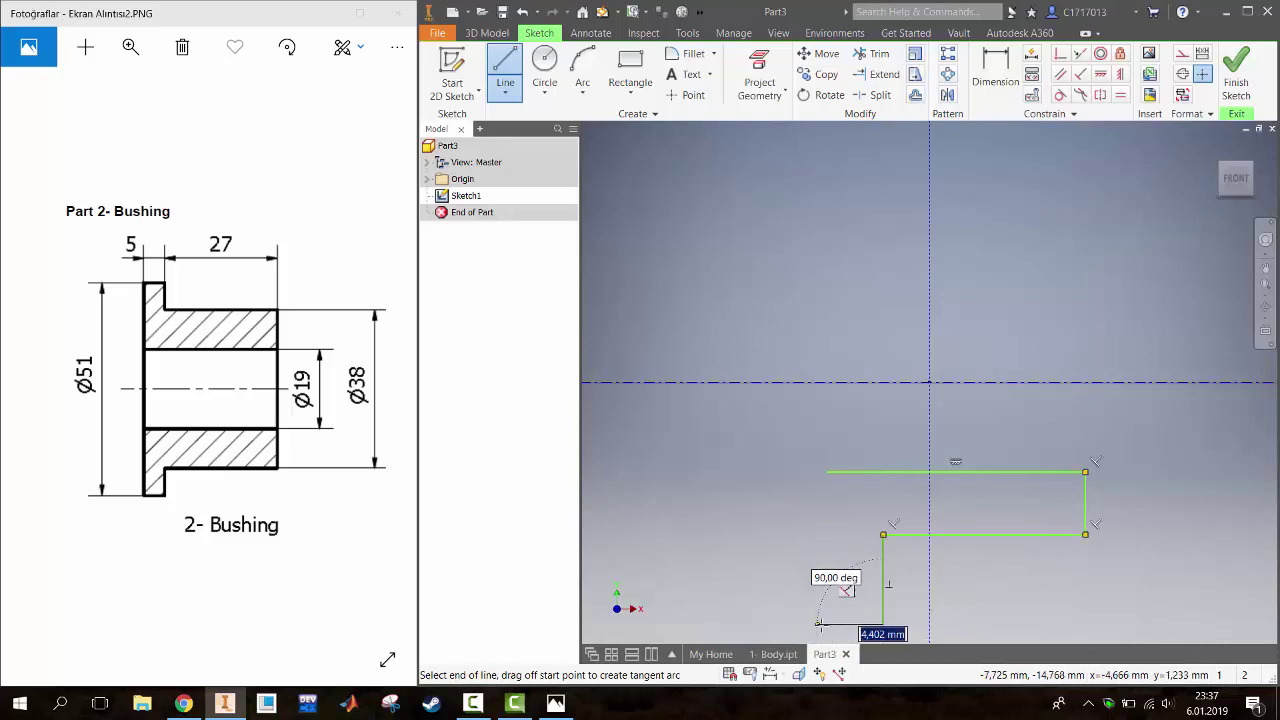
{"action": "left_click", "coordinate": [826, 622]}
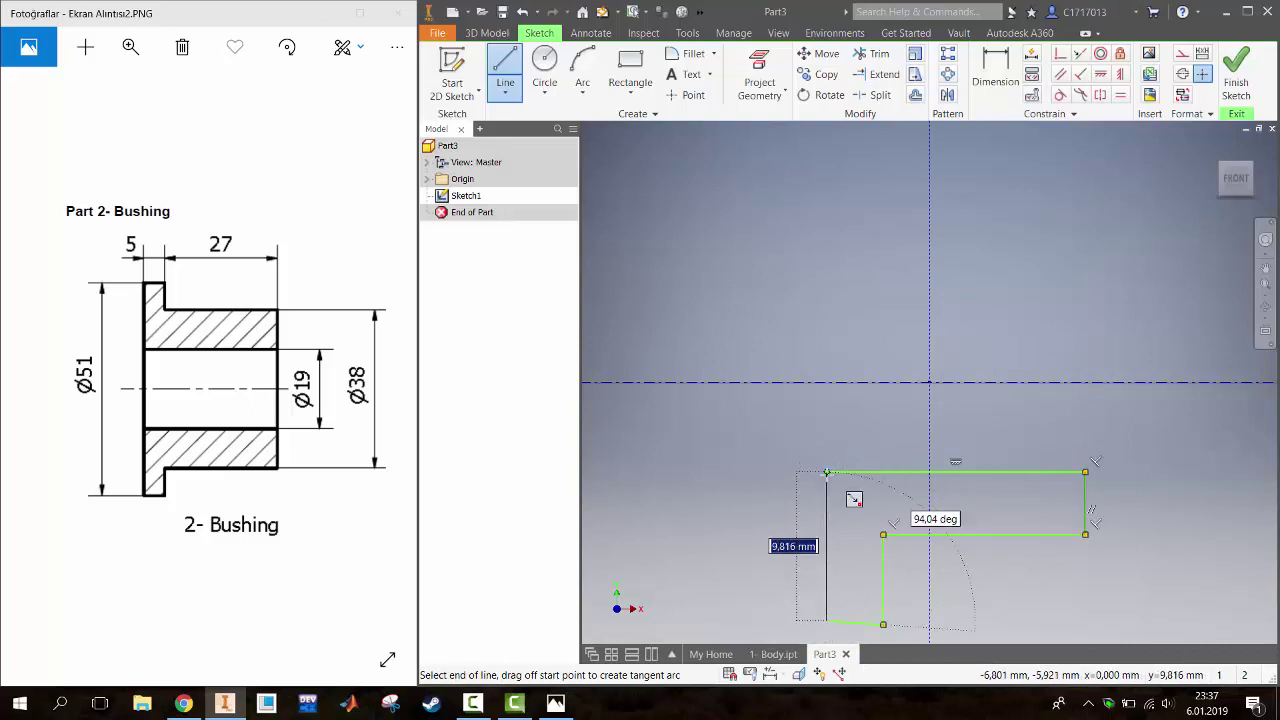
{"action": "left_click", "coordinate": [826, 472]}
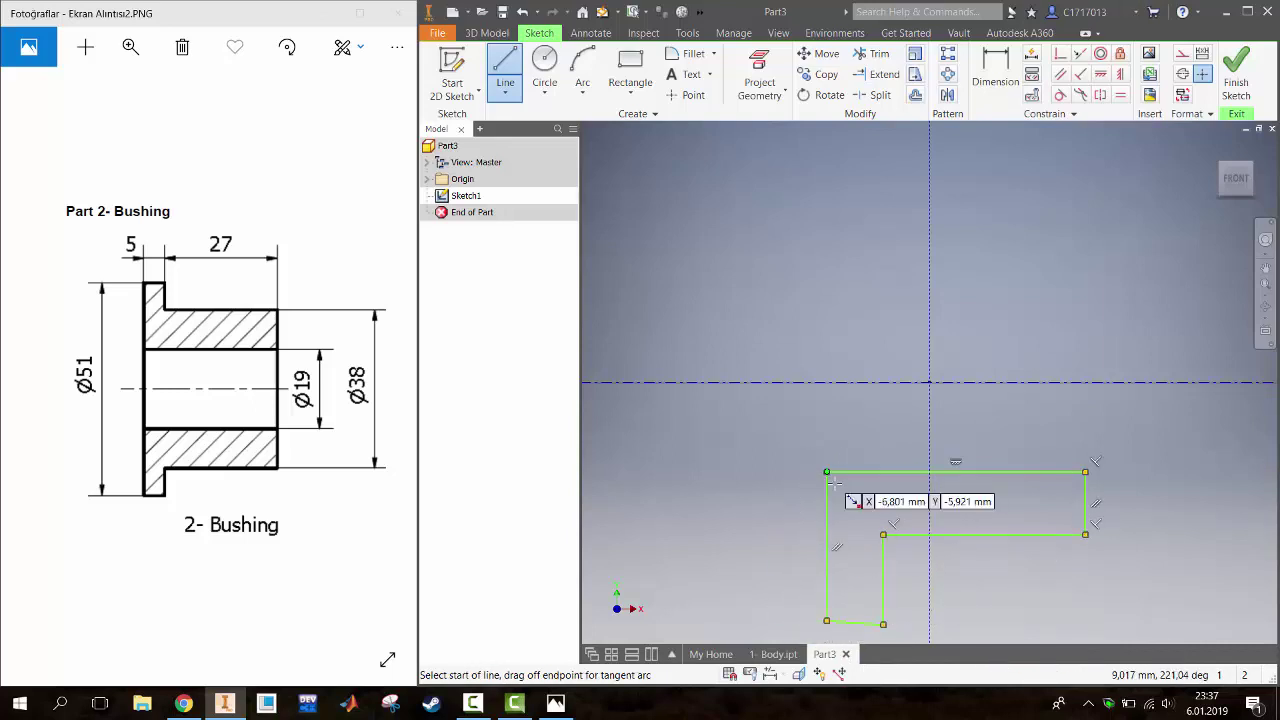
Constrain the top edge's midpoint onto the vertical axis
{"action": "left_click", "coordinate": [1062, 55]}
{"action": "left_click", "coordinate": [956, 472]}
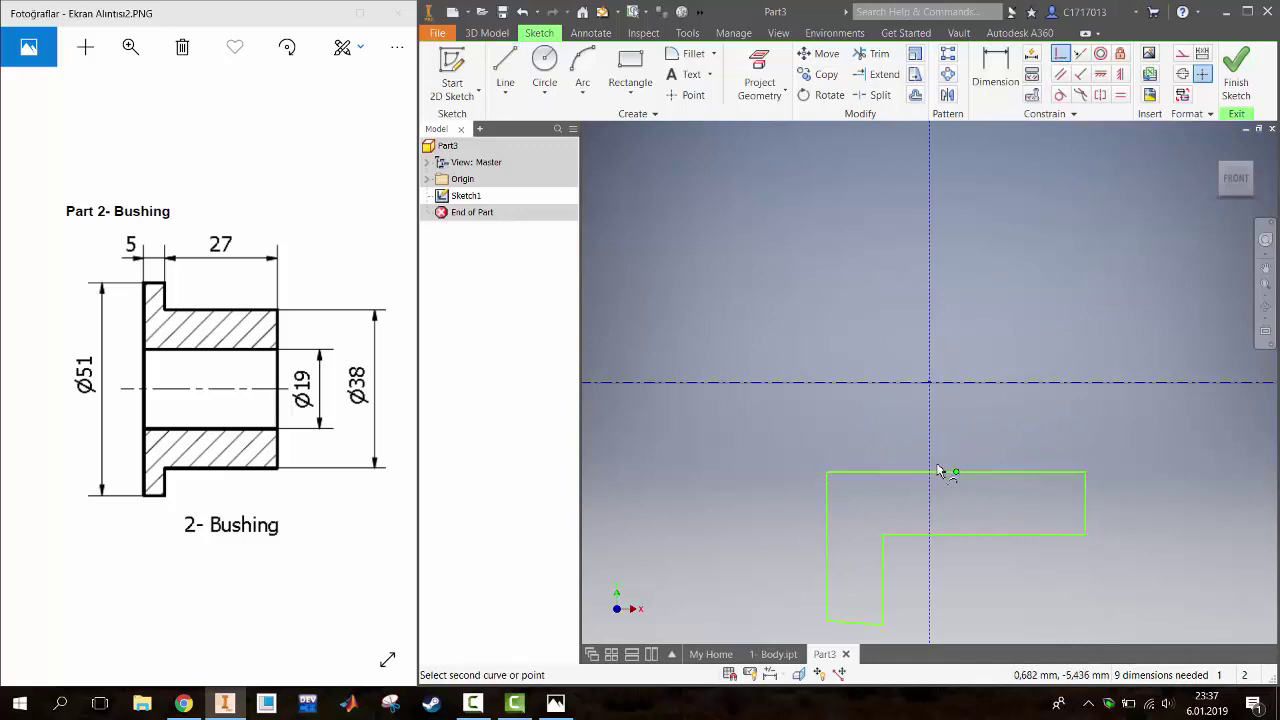
{"action": "left_click", "coordinate": [931, 470]}
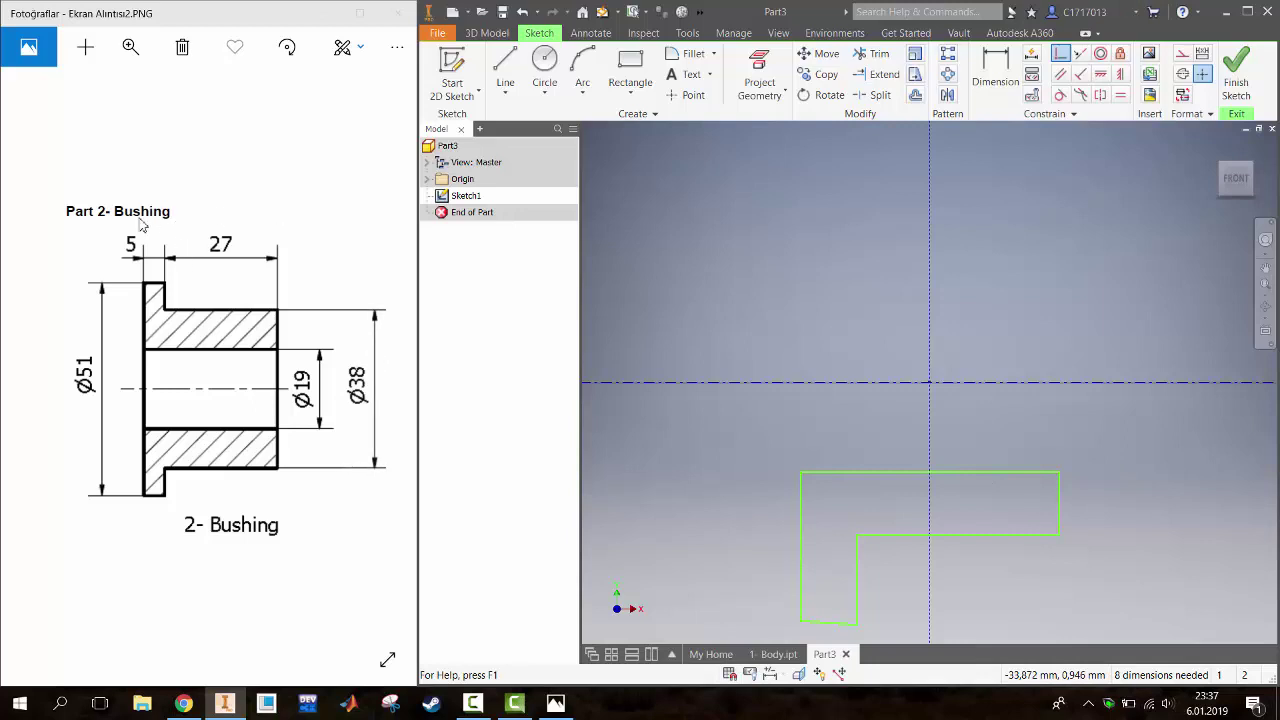
Make the bottom line horizontal and dimension the outer diameter Ø51
{"action": "key", "text": "d"}
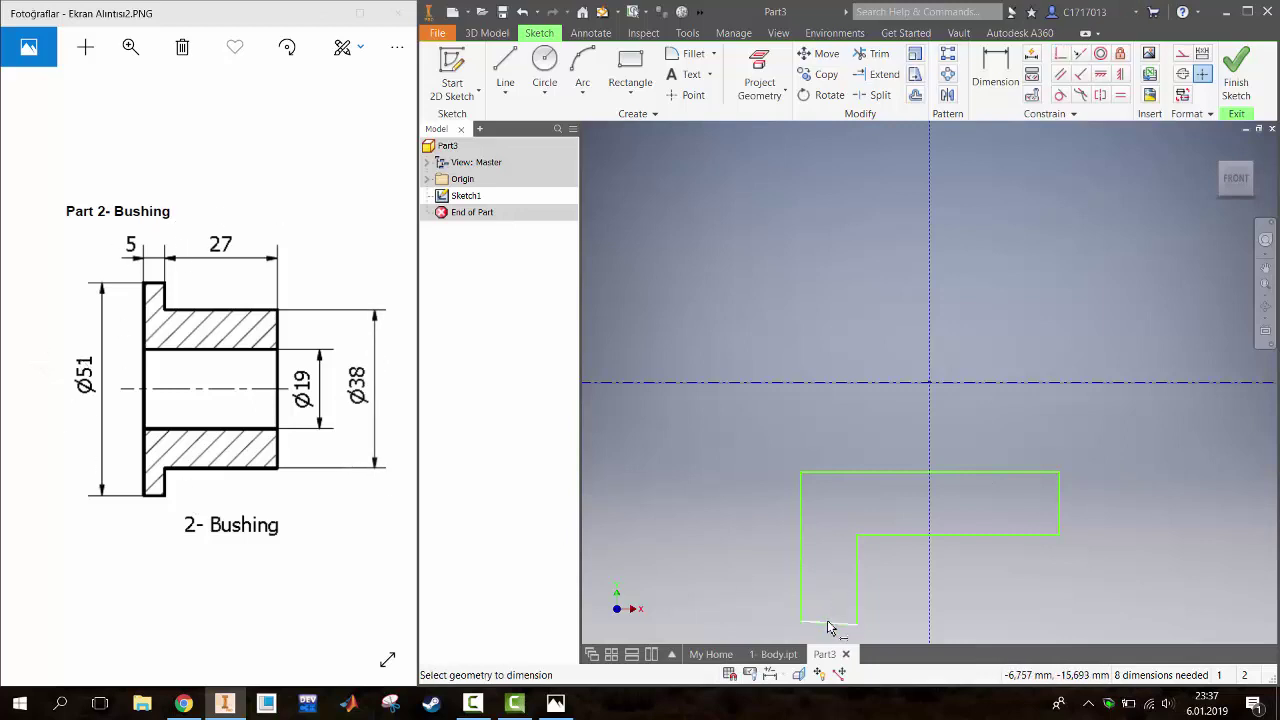
{"action": "left_click", "coordinate": [1120, 73]}
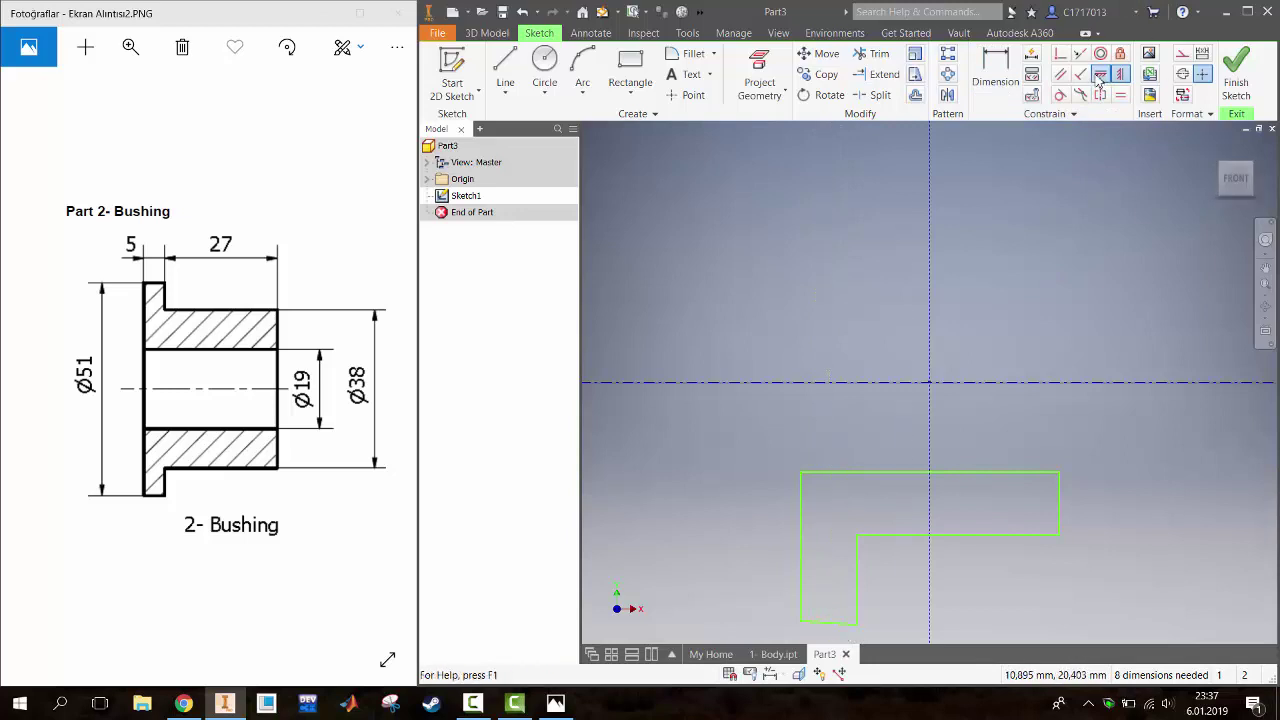
{"action": "left_click", "coordinate": [1099, 76]}
{"action": "left_click", "coordinate": [842, 626]}
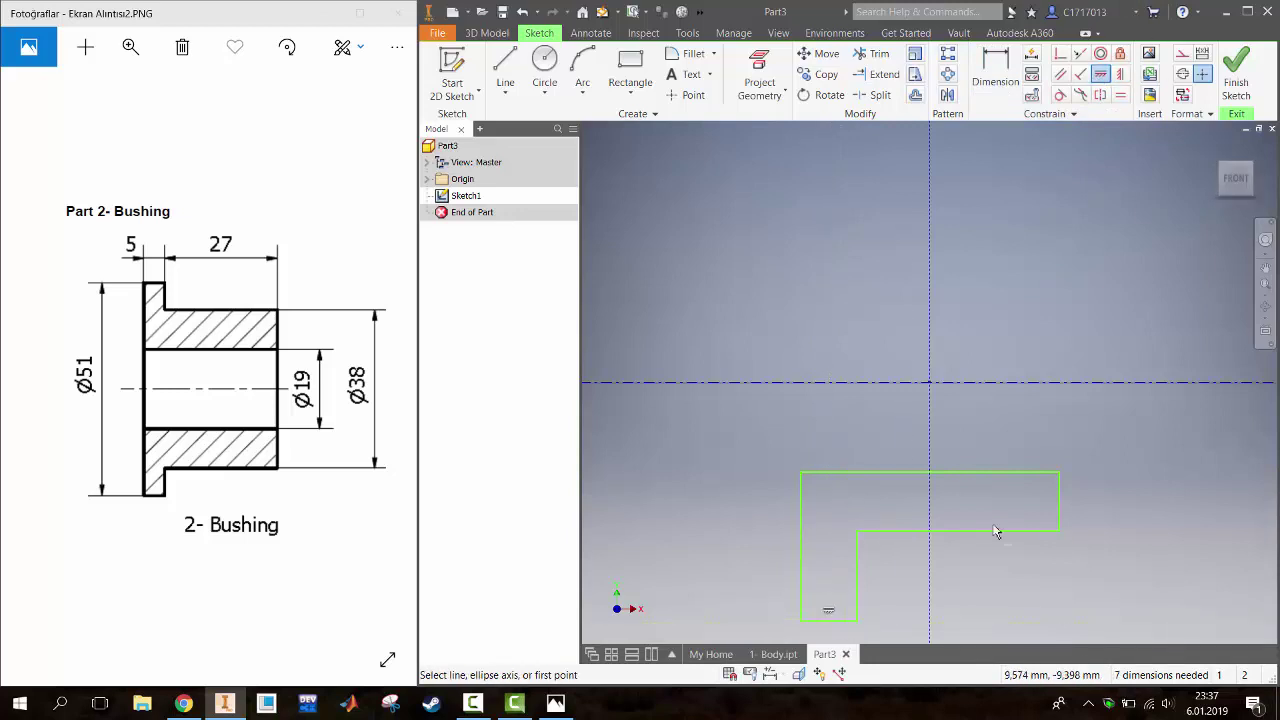
{"action": "key", "text": "Escape"}
{"action": "key", "text": "d"}
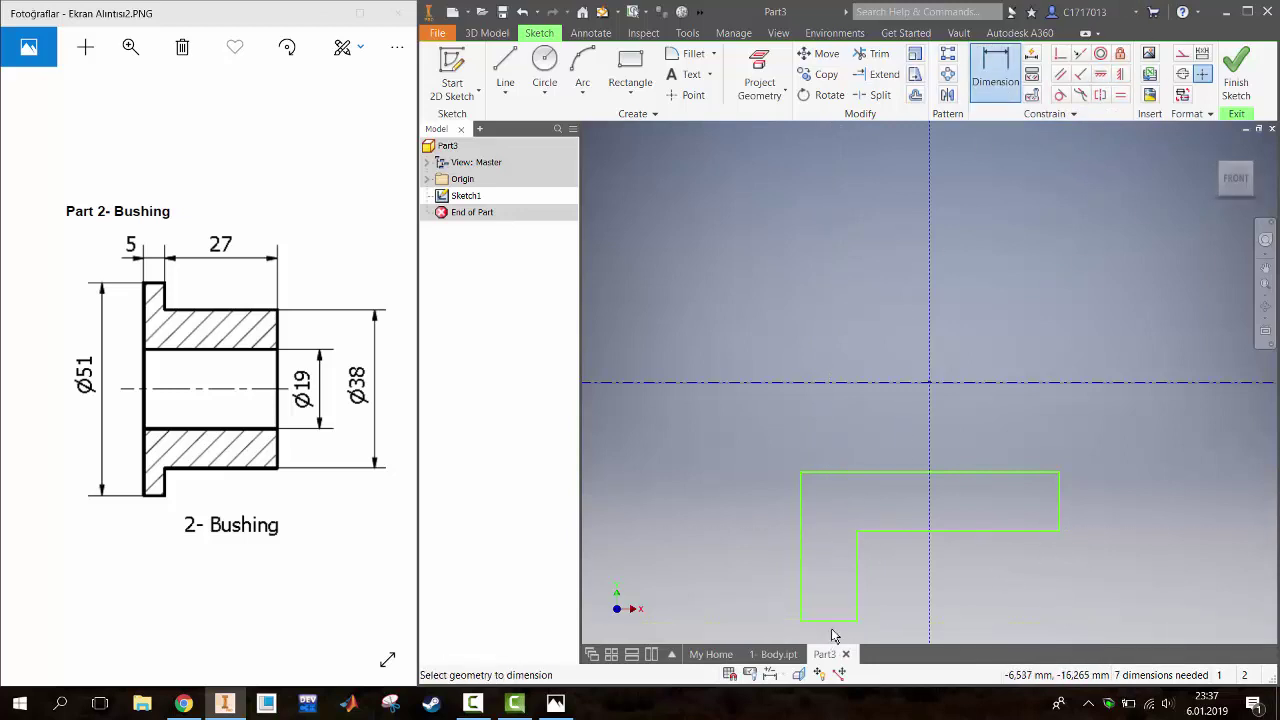
{"action": "left_click", "coordinate": [834, 621]}
{"action": "left_click", "coordinate": [808, 383]}
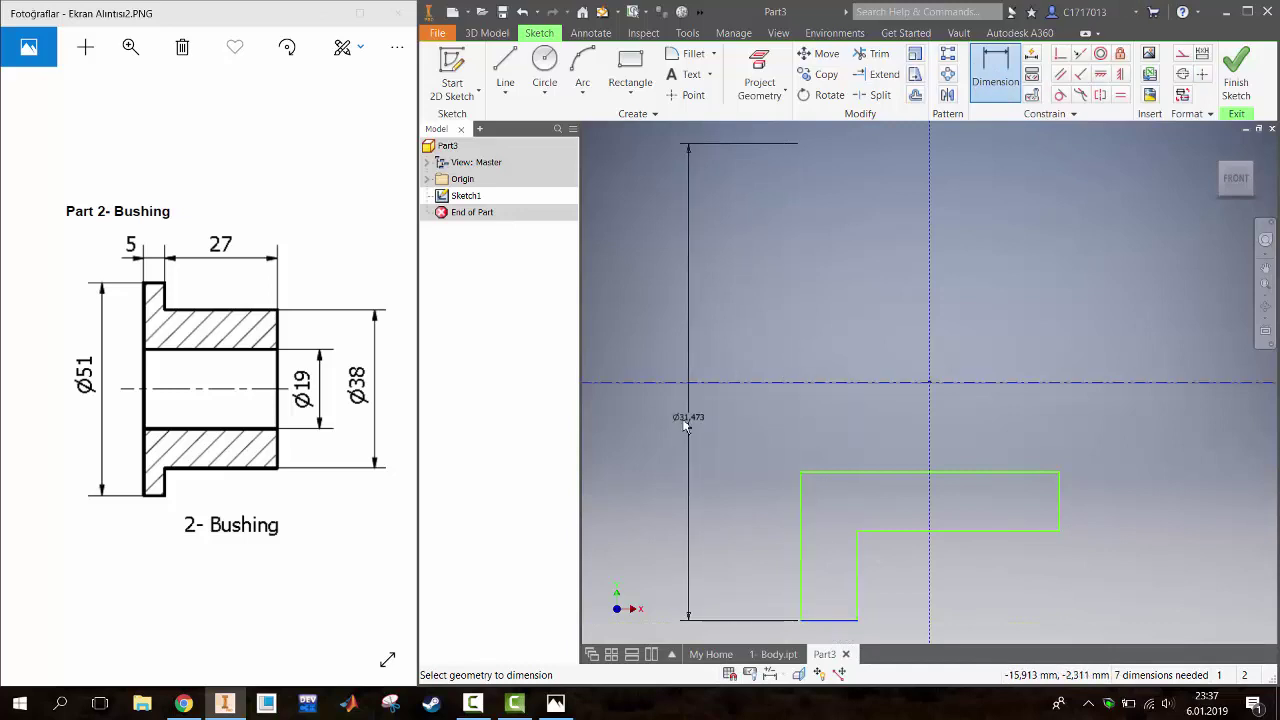
{"action": "left_click", "coordinate": [660, 404]}
{"action": "type", "text": "51"}
{"action": "key", "text": "Return"}
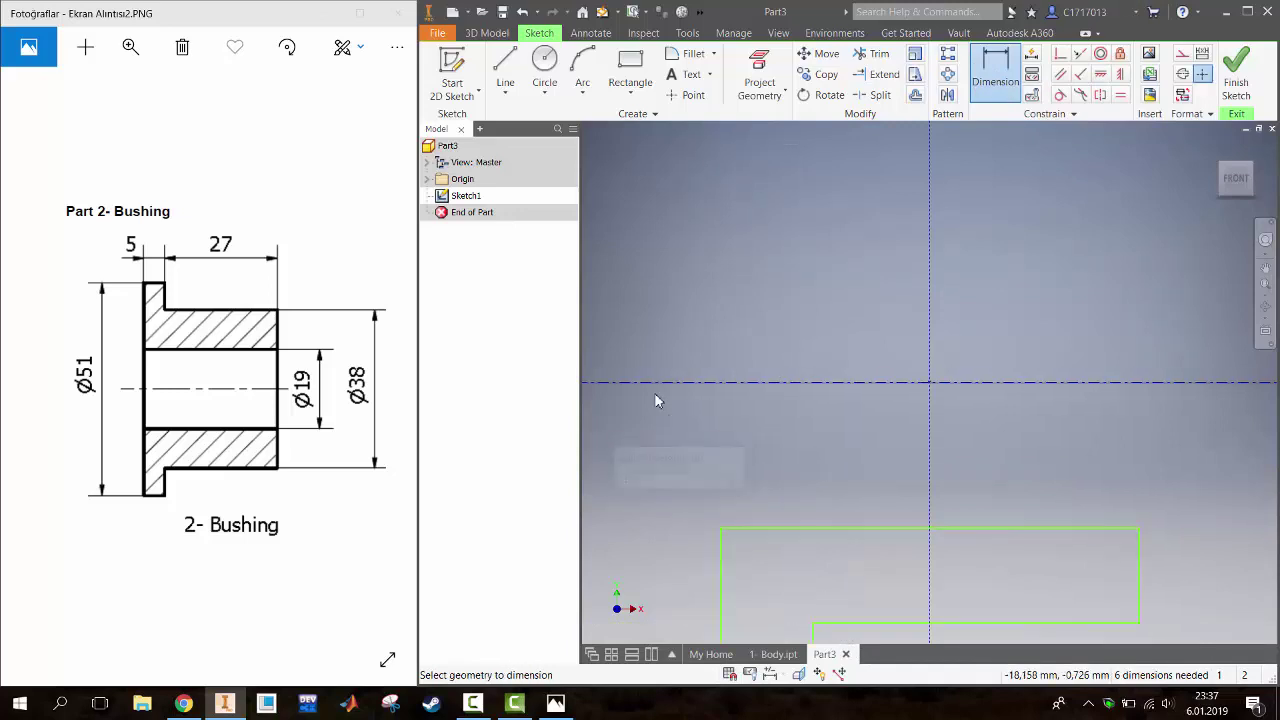
Add the Ø19 bore and Ø38 step diameter dimensions
{"action": "scroll", "coordinate": [888, 523], "scroll_direction": "up", "scroll_amount": 2}
{"action": "middle_click_drag", "start_coordinate": [850, 503], "coordinate": [910, 361]}
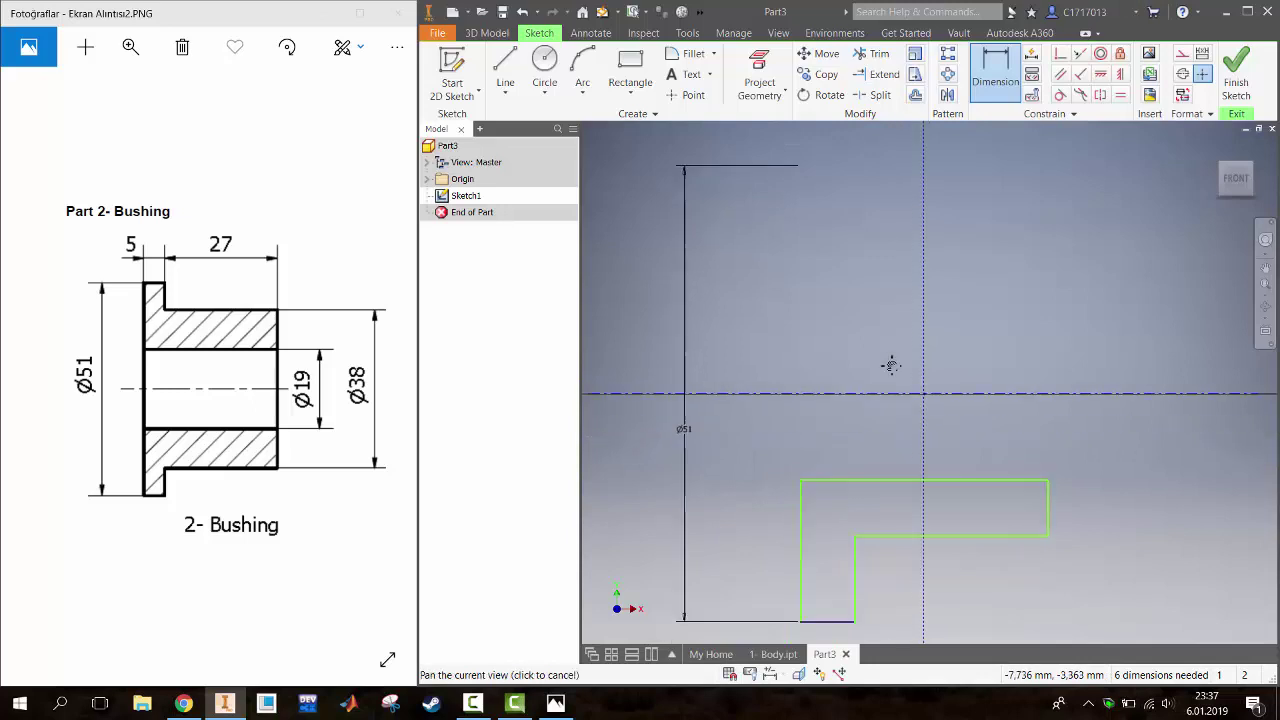
{"action": "left_click", "coordinate": [928, 389]}
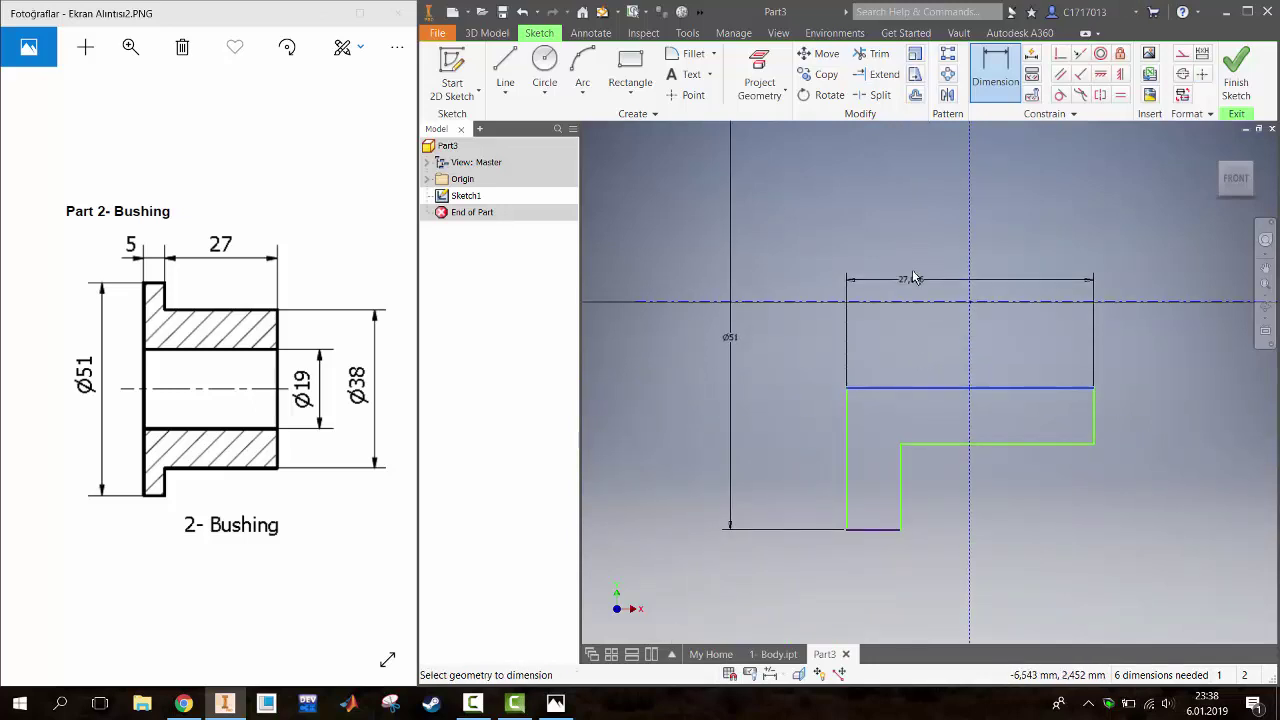
{"action": "left_click", "coordinate": [918, 303]}
{"action": "left_click", "coordinate": [775, 328]}
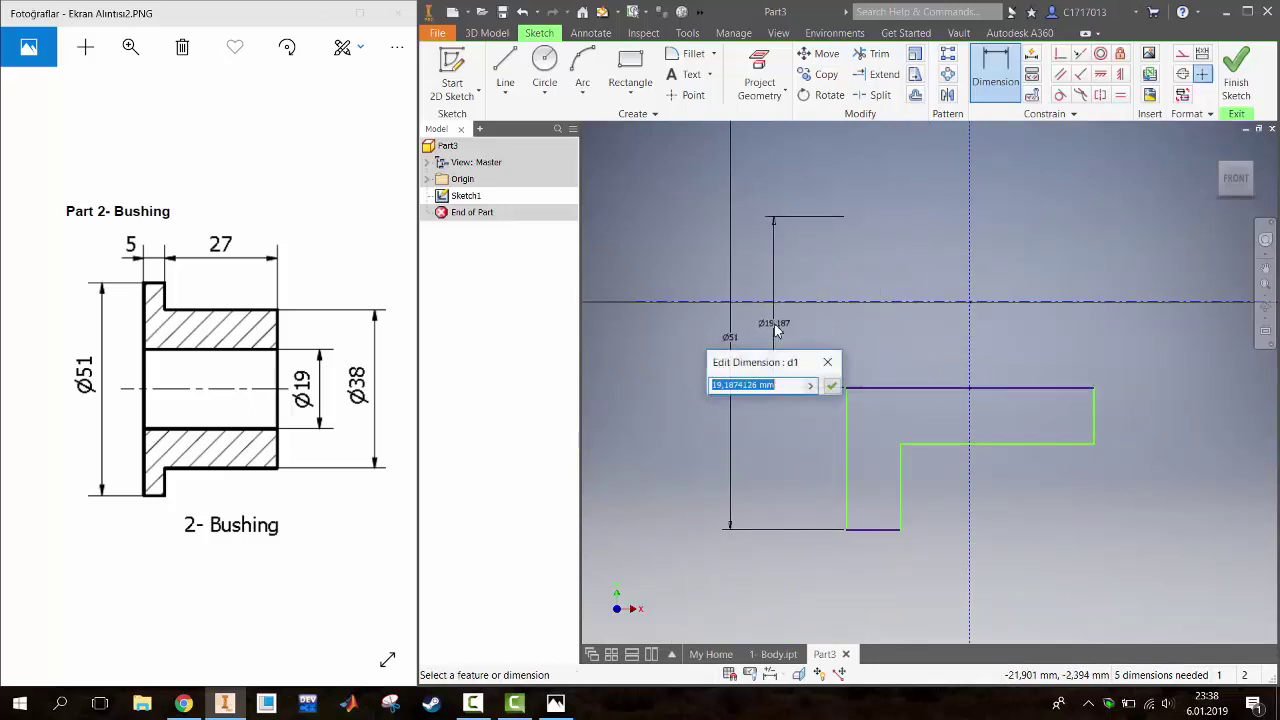
{"action": "type", "text": "19"}
{"action": "key", "text": "Return"}
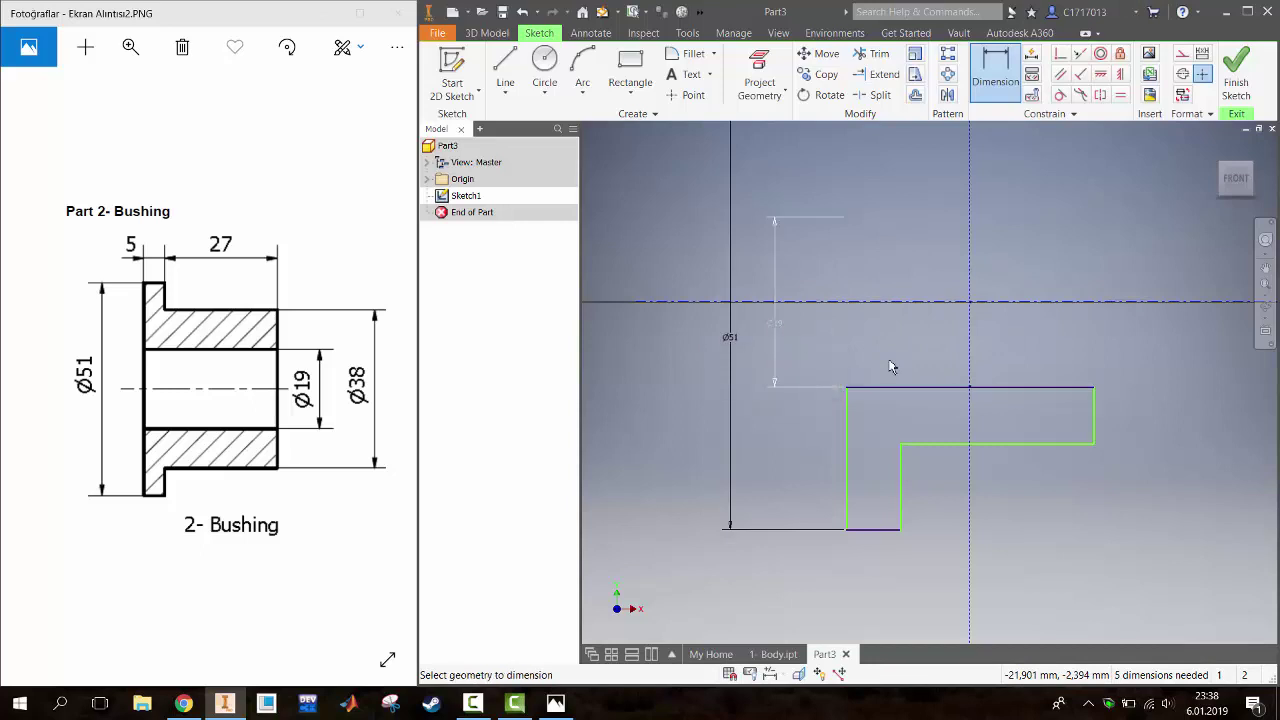
{"action": "left_click", "coordinate": [955, 444]}
{"action": "left_click", "coordinate": [950, 302]}
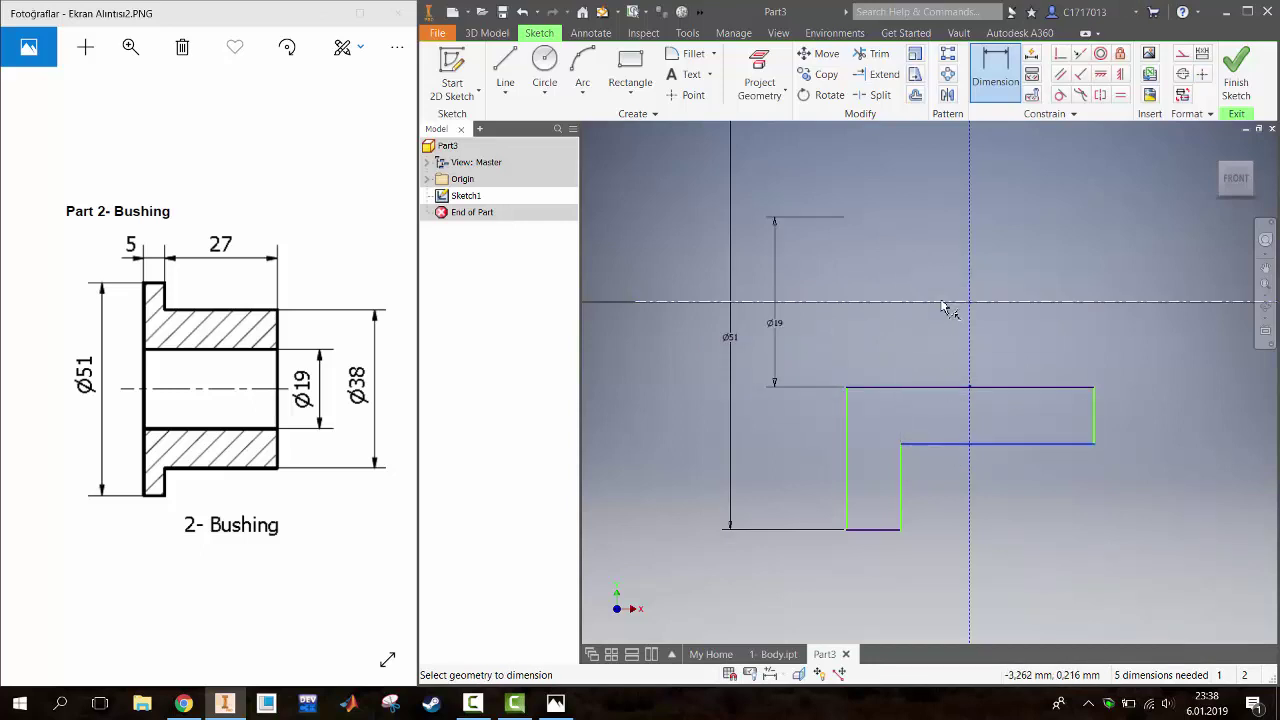
{"action": "left_click", "coordinate": [810, 325]}
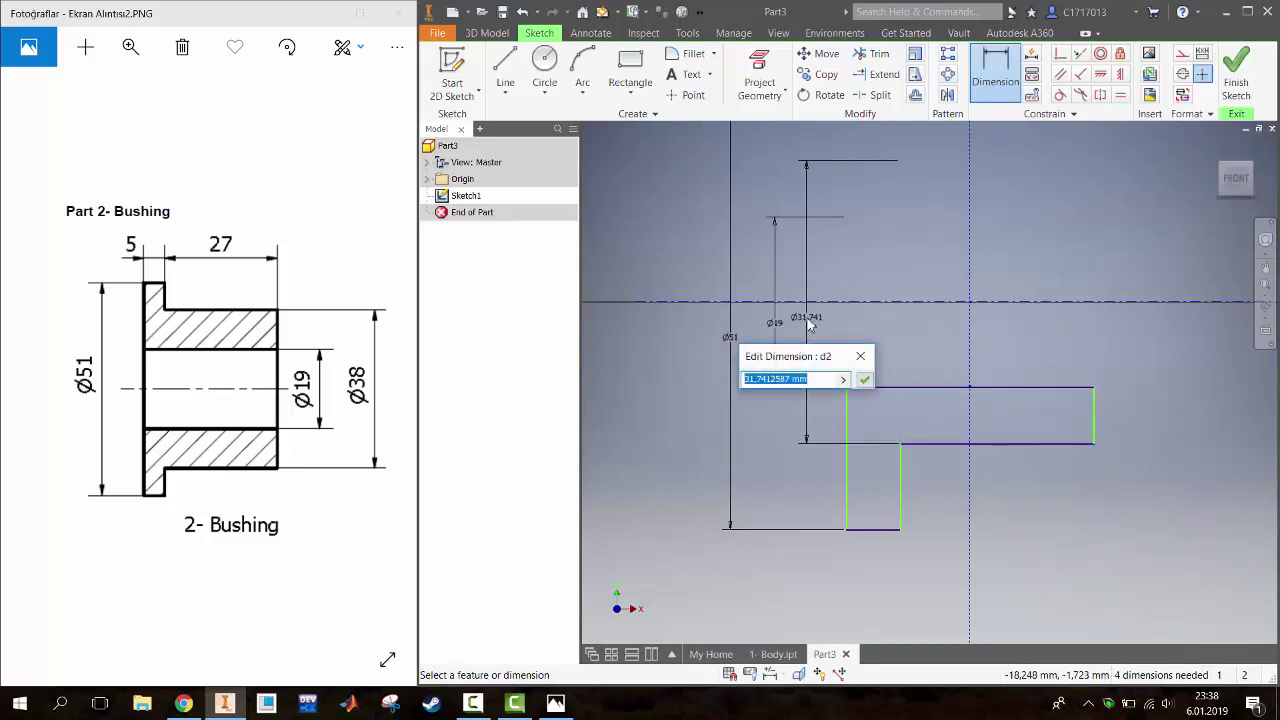
{"action": "type", "text": "38"}
{"action": "key", "text": "Return"}
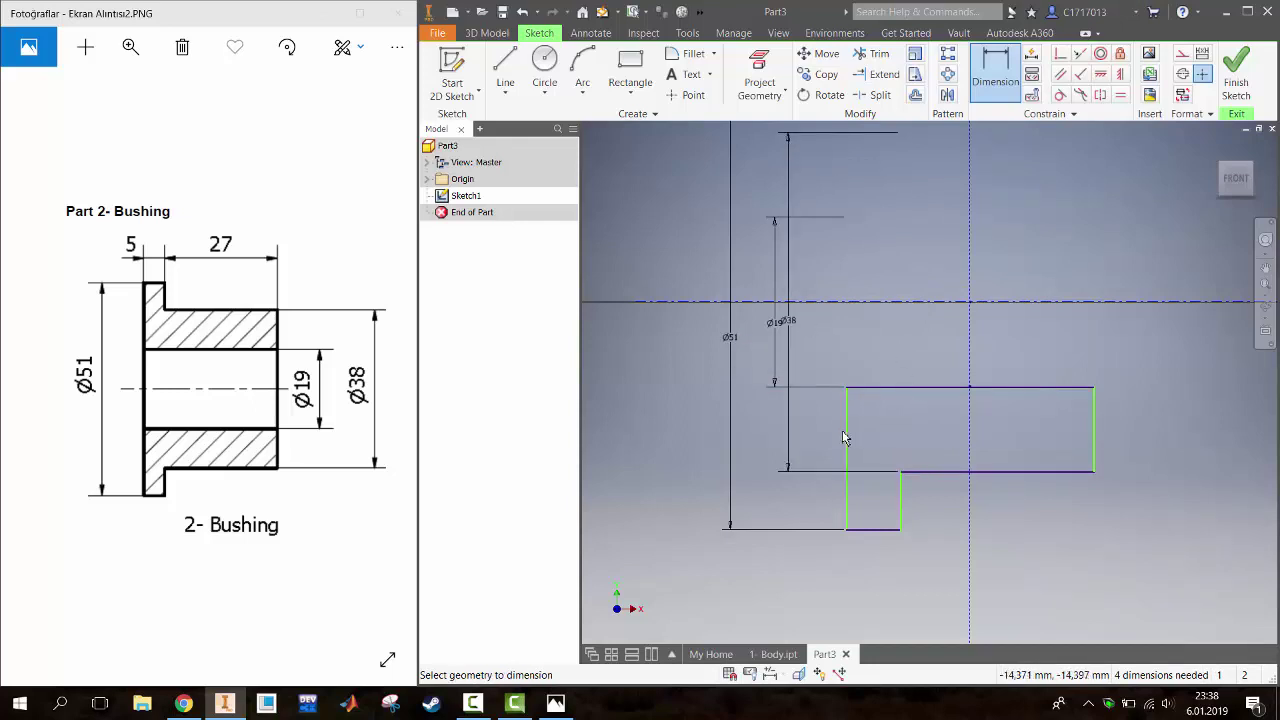
Dimension the length 27 and the flange thickness 5
{"action": "left_click", "coordinate": [1025, 473]}
{"action": "left_click", "coordinate": [1024, 532]}
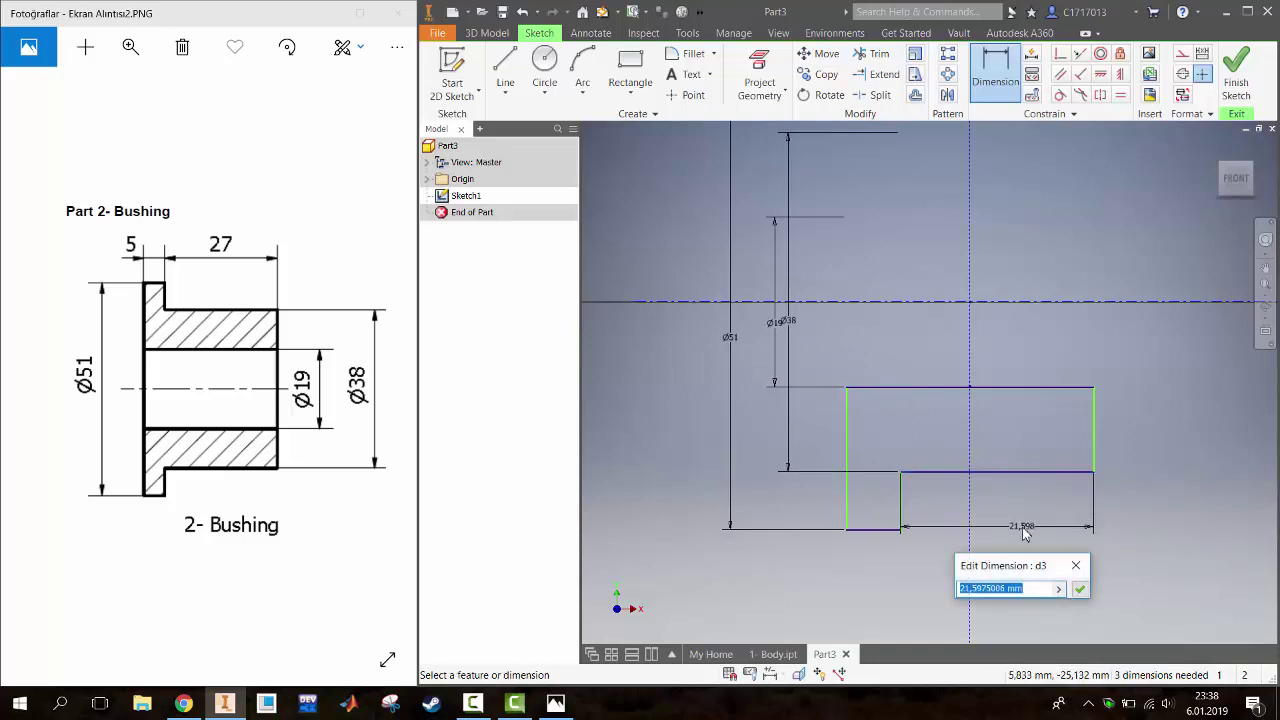
{"action": "type", "text": "1"}
{"action": "key", "text": "Return"}
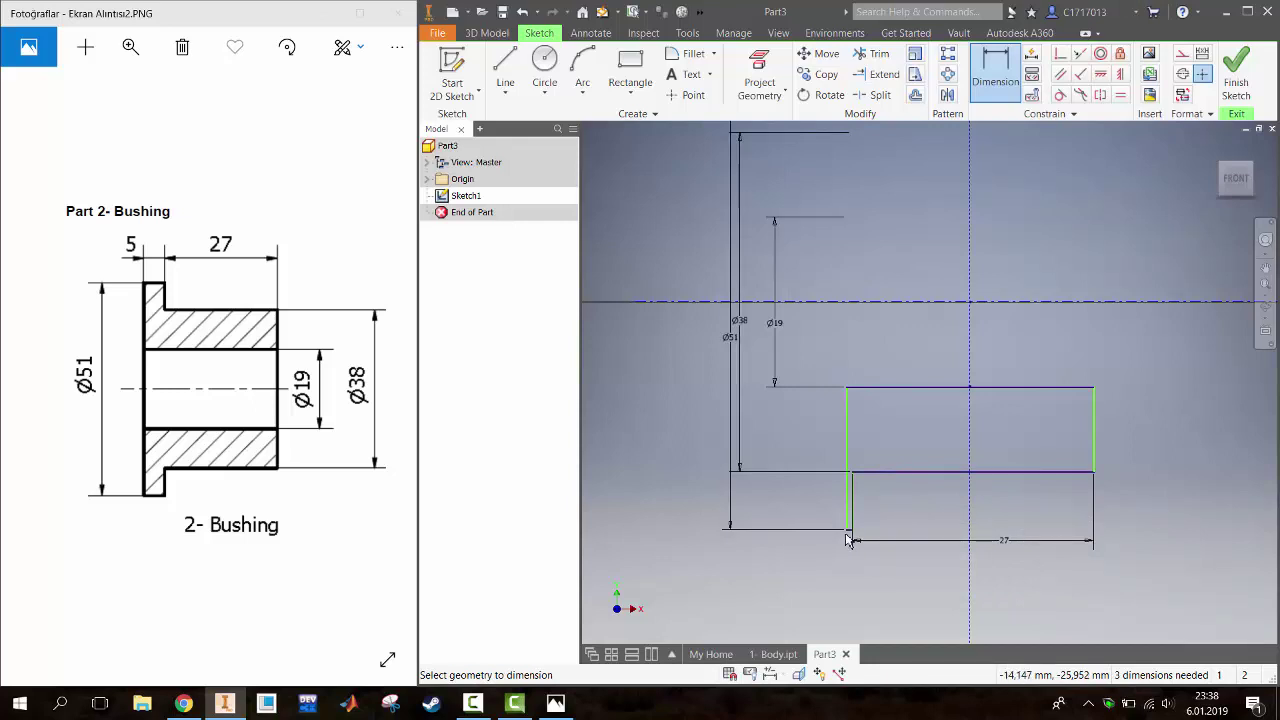
{"action": "scroll", "coordinate": [850, 539], "scroll_direction": "up", "scroll_amount": 3}
{"action": "scroll", "coordinate": [856, 526], "scroll_direction": "up", "scroll_amount": 2}
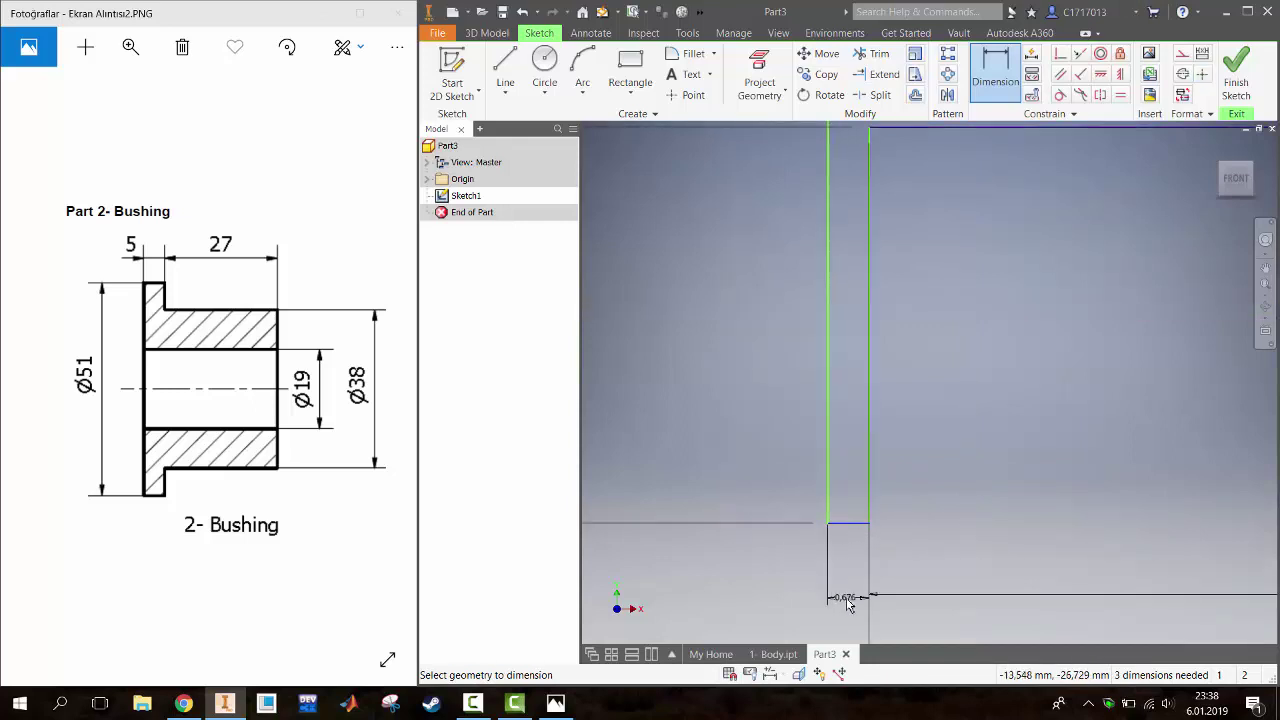
{"action": "left_click", "coordinate": [847, 601]}
{"action": "type", "text": "5"}
{"action": "key", "text": "Return"}
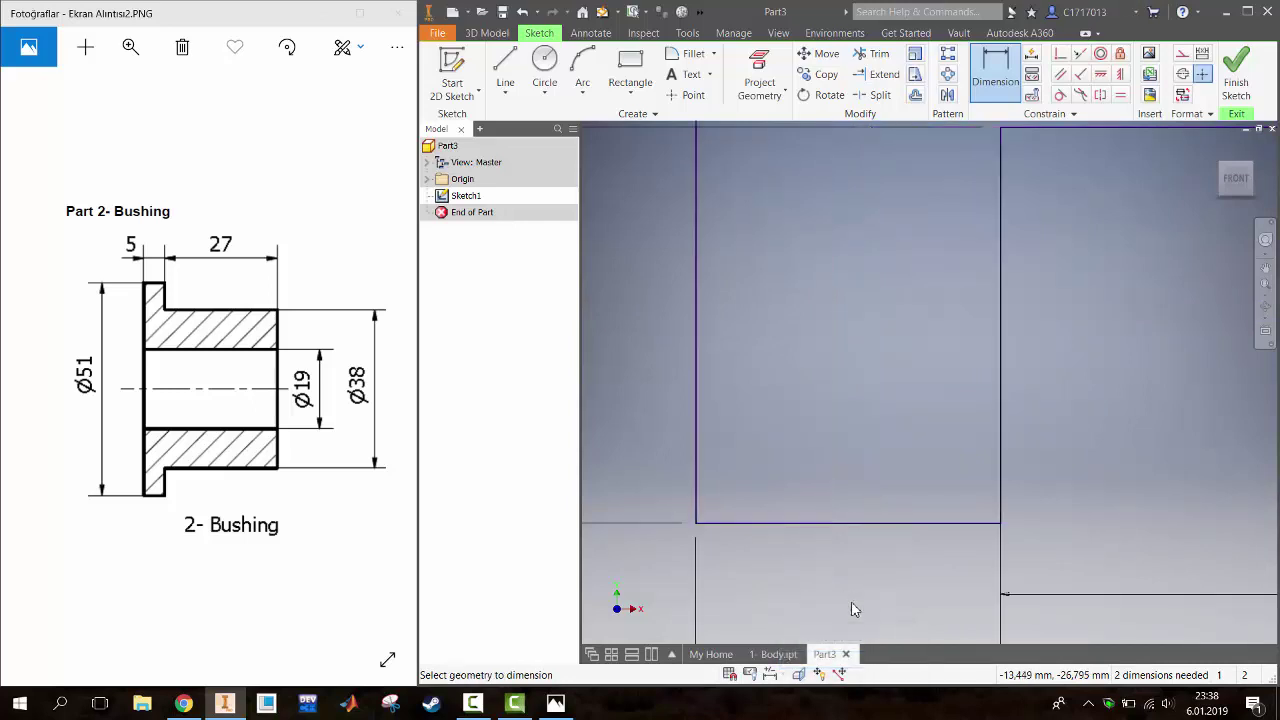
{"action": "scroll", "coordinate": [1062, 438], "scroll_direction": "down", "scroll_amount": 4}
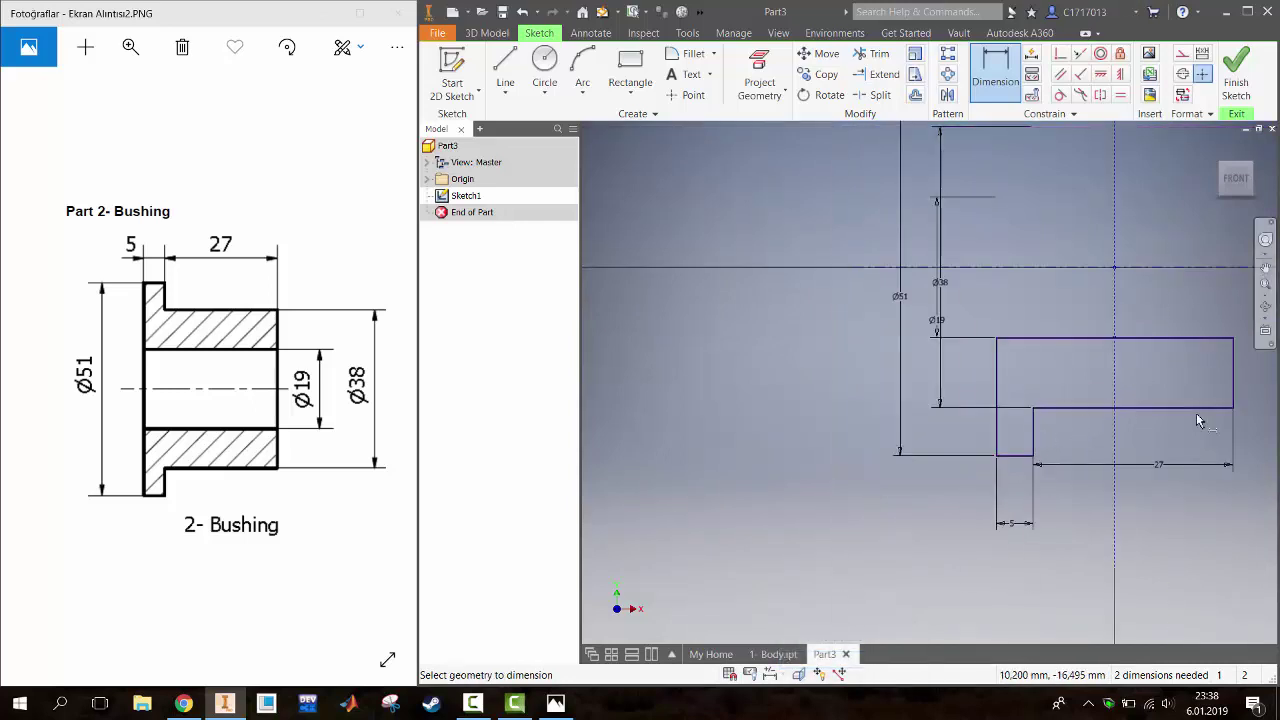
Reposition the Ø38 and Ø19 dimensions clear of the profile
{"action": "left_click_drag", "start_coordinate": [959, 286], "coordinate": [1238, 286]}
{"action": "middle_click_drag", "start_coordinate": [1234, 286], "coordinate": [1025, 337]}
{"action": "left_click_drag", "start_coordinate": [1027, 337], "coordinate": [1080, 318]}
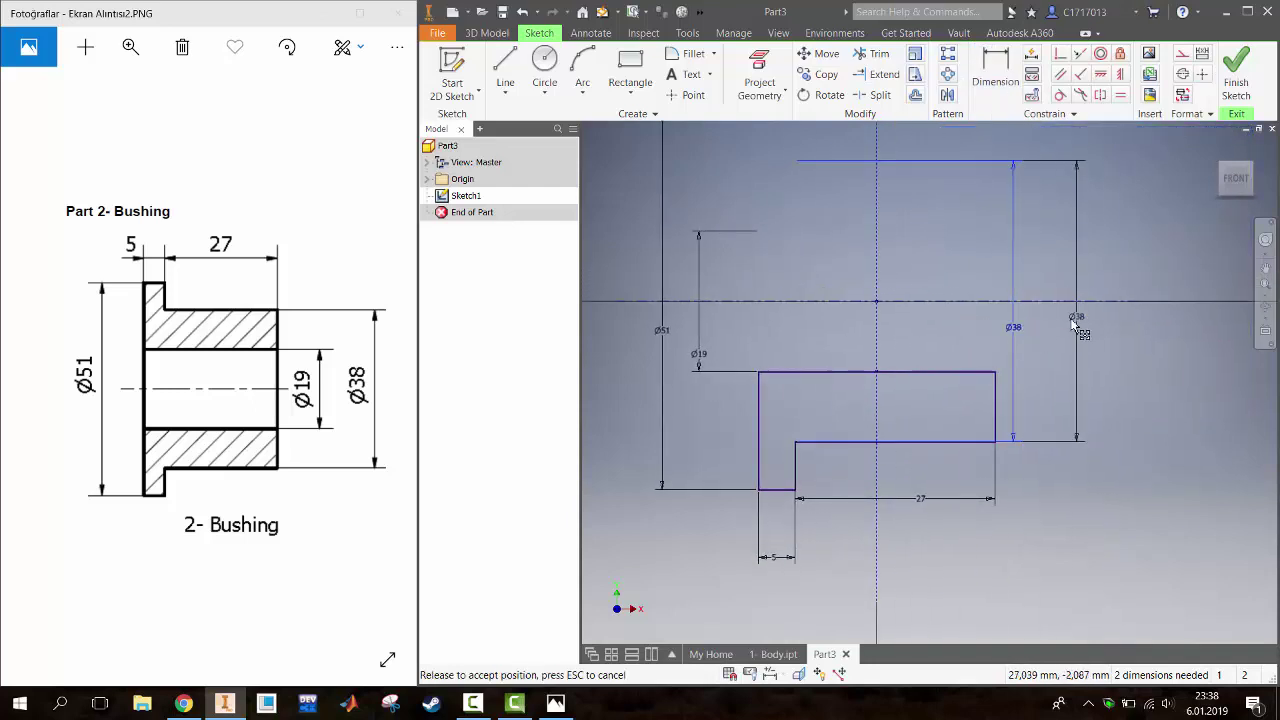
{"action": "left_click_drag", "start_coordinate": [700, 350], "coordinate": [985, 323]}
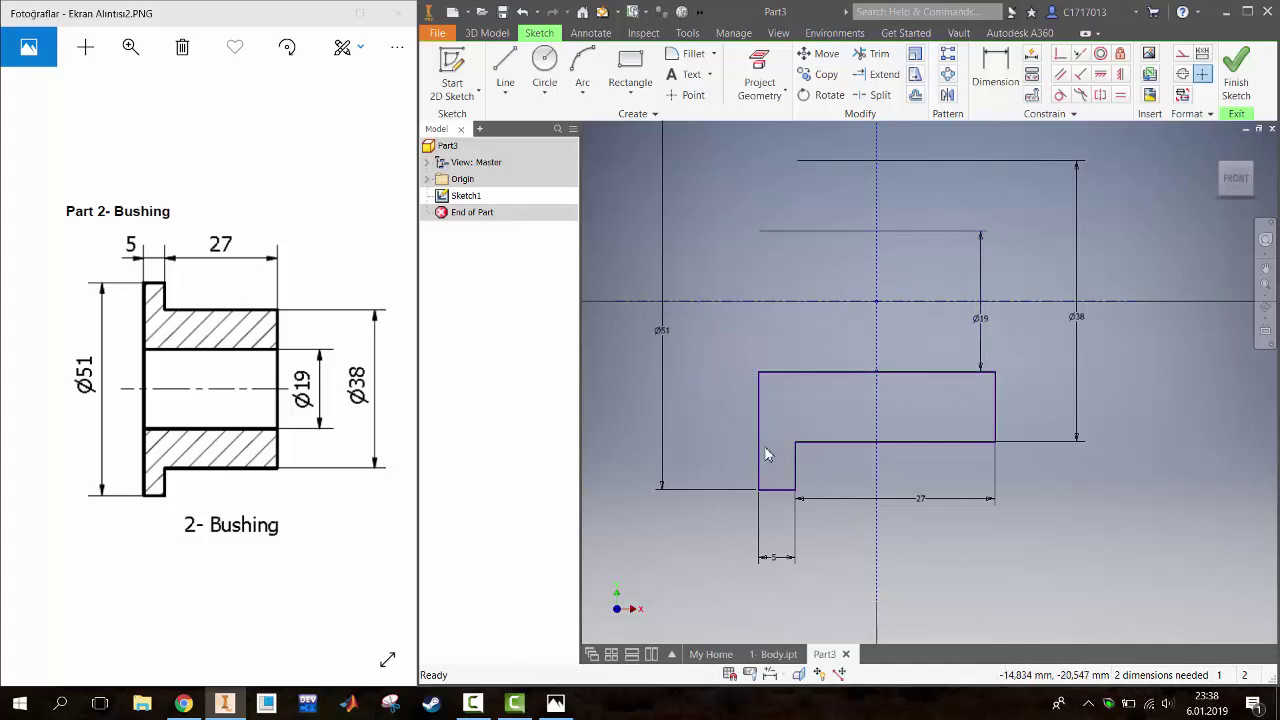
Finish the sketch, revolve the profile into Revolution1, and view the flange side
{"action": "left_click", "coordinate": [1237, 80]}
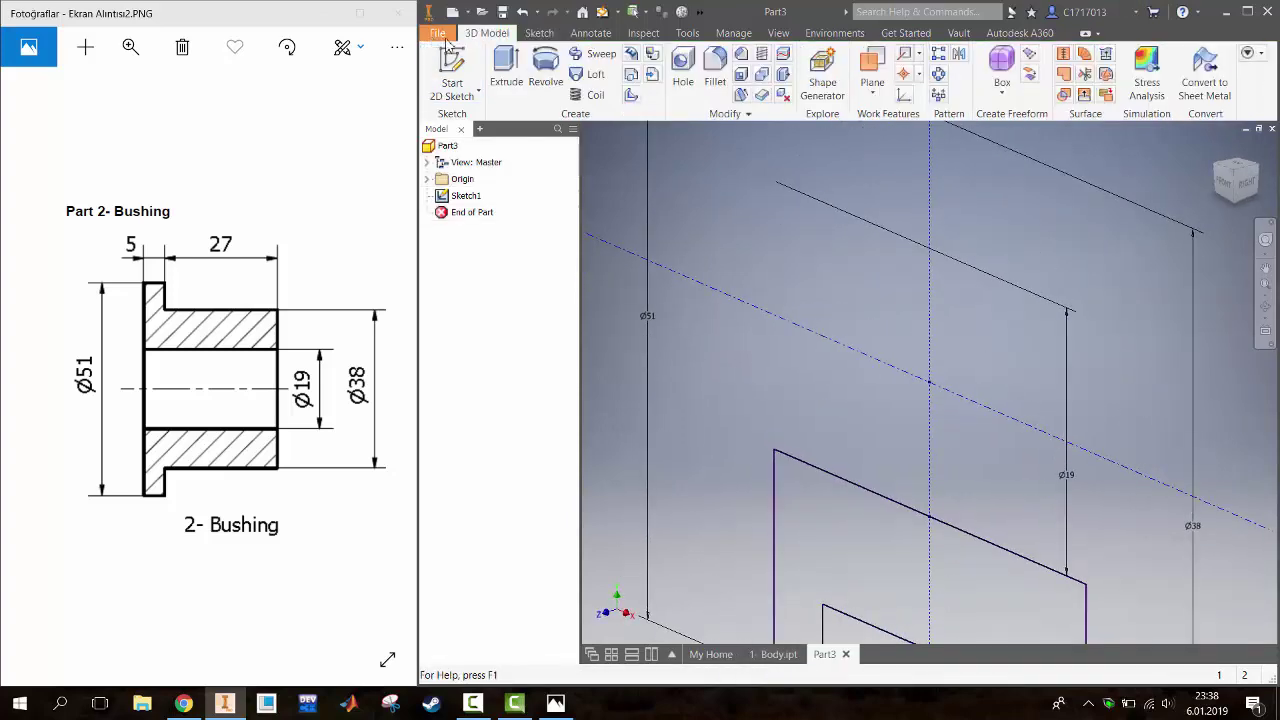
{"action": "left_click", "coordinate": [546, 68]}
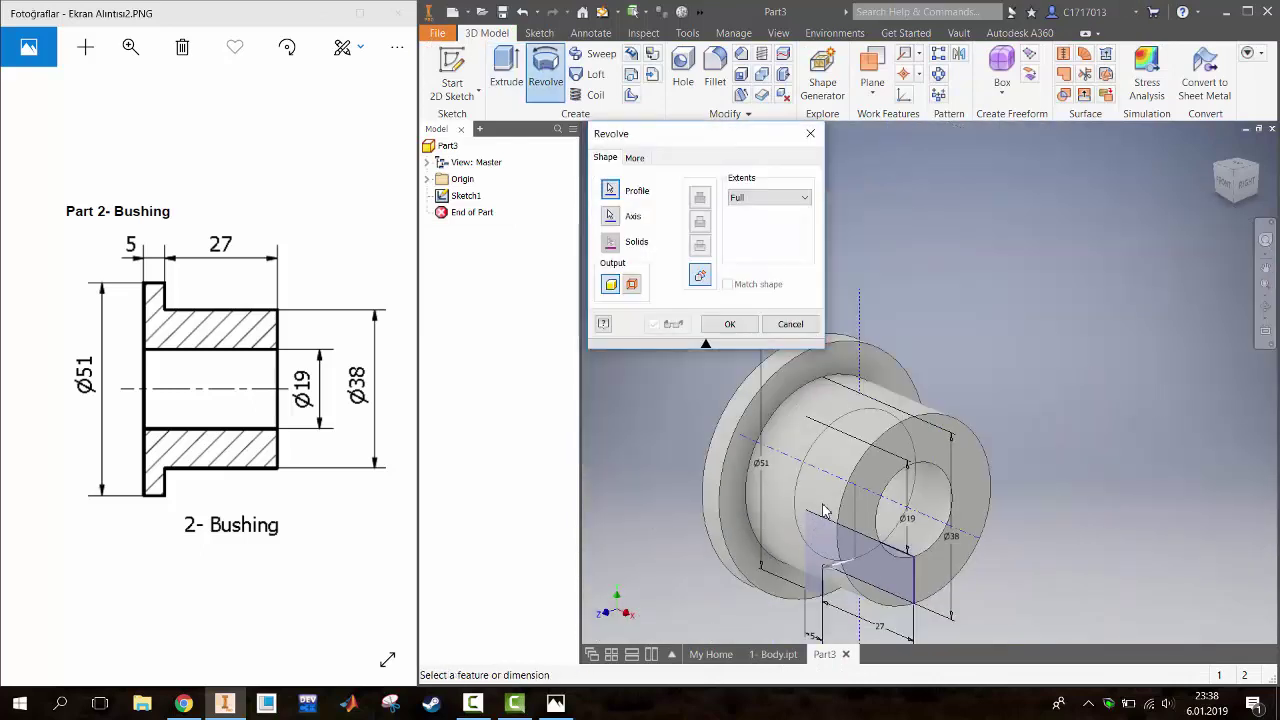
{"action": "left_click", "coordinate": [731, 325]}
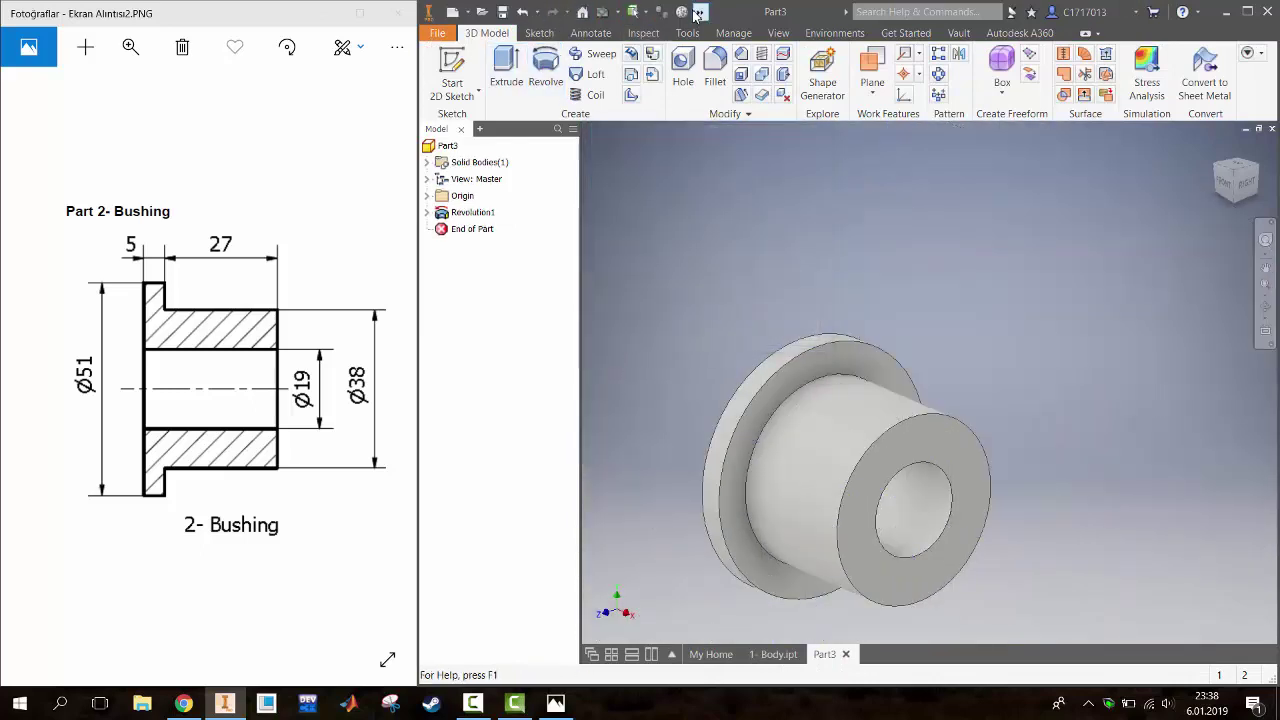
{"action": "left_click", "coordinate": [1225, 174]}
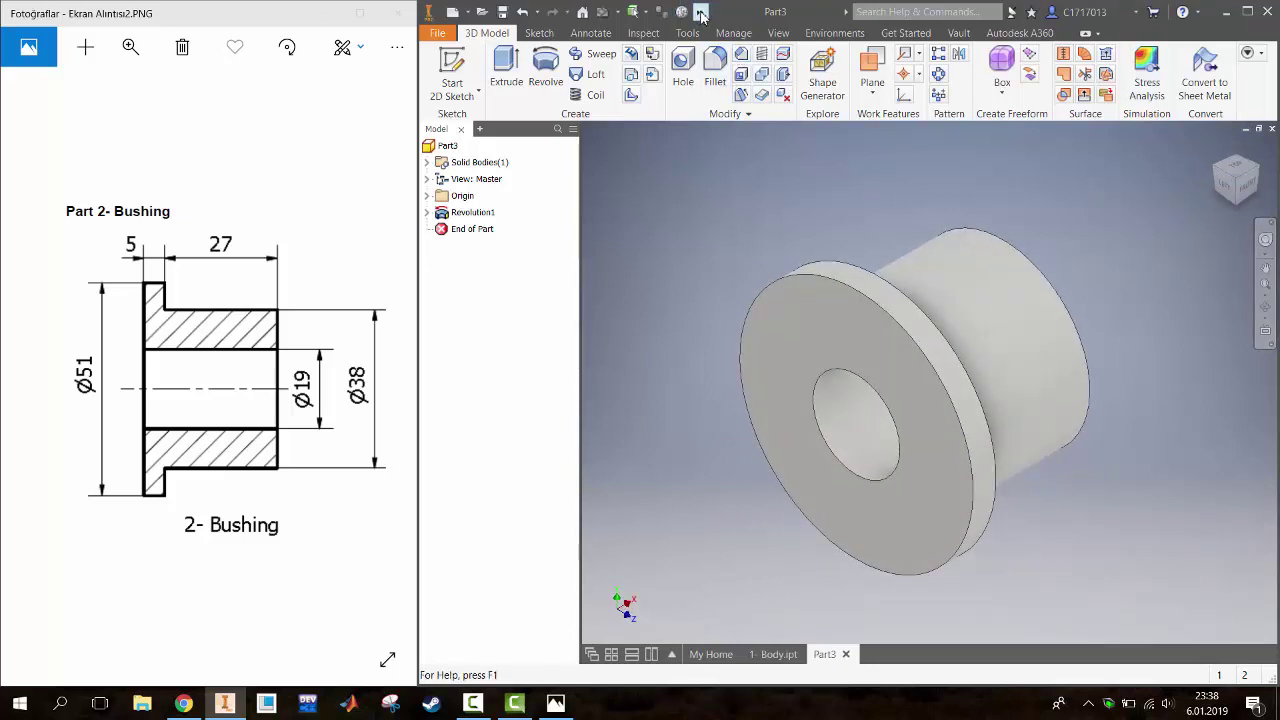
Set the bushing's material to Steel
{"action": "left_click", "coordinate": [701, 12]}
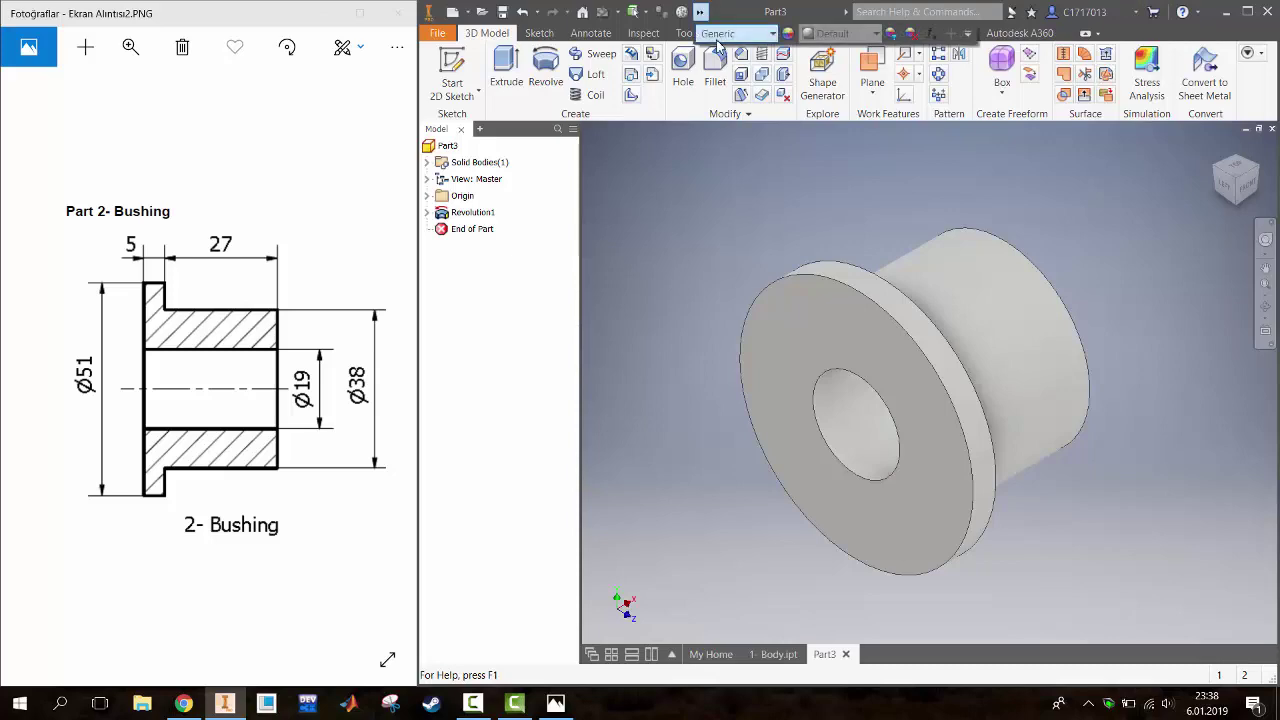
{"action": "left_click", "coordinate": [740, 33]}
{"action": "scroll", "coordinate": [753, 467], "scroll_direction": "down", "scroll_amount": 2}
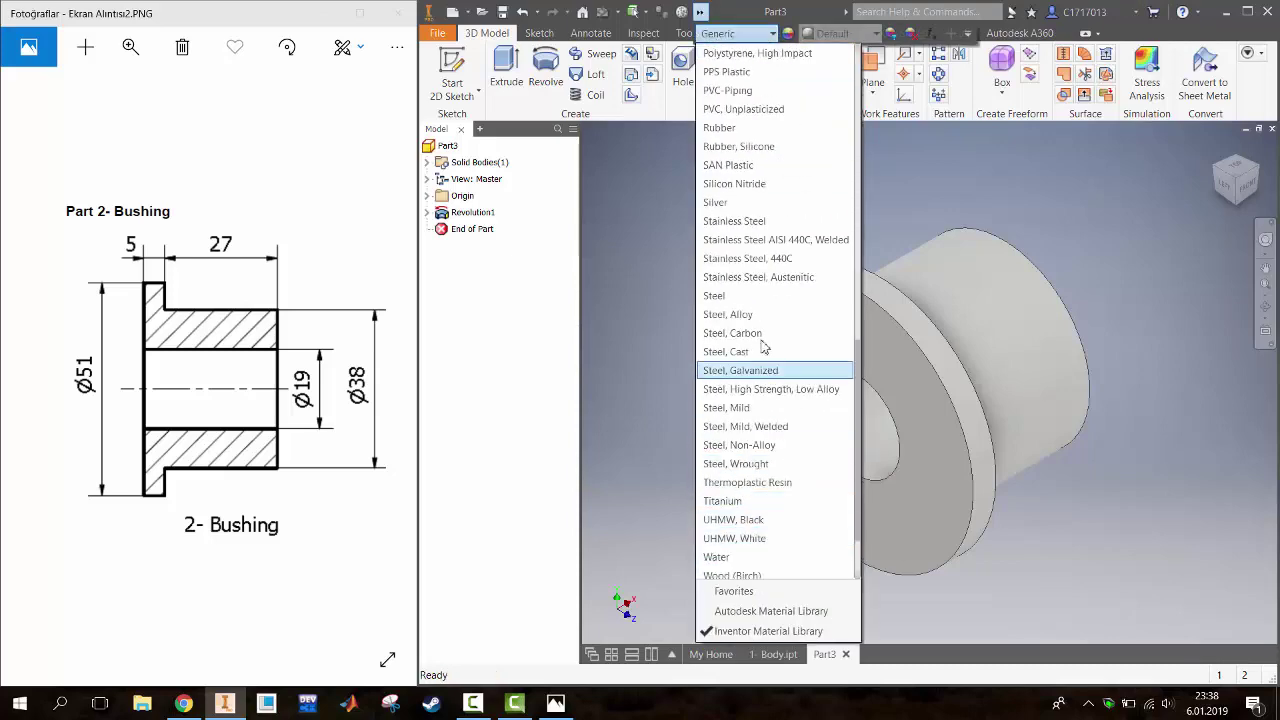
{"action": "left_click", "coordinate": [745, 314]}
Give the bushing the Smooth - Red appearance and save it as 2- Bushing
{"action": "left_click", "coordinate": [701, 12]}
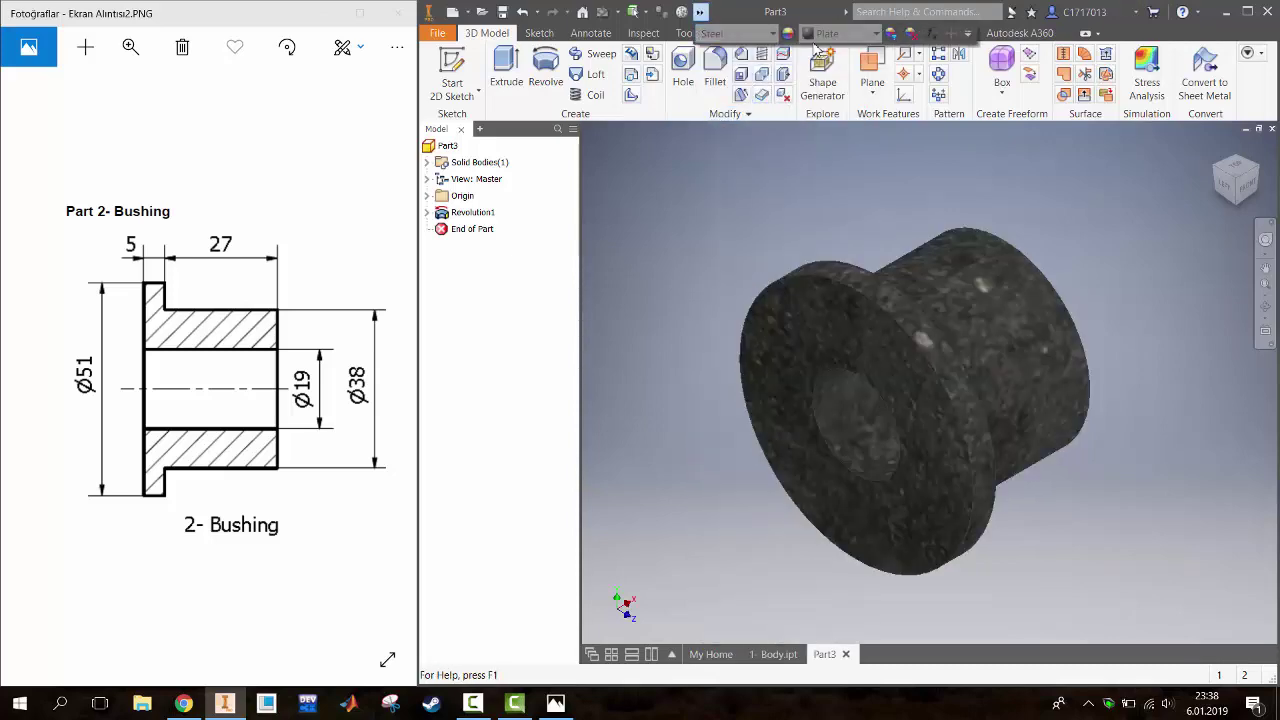
{"action": "left_click", "coordinate": [845, 33]}
{"action": "scroll", "coordinate": [862, 240], "scroll_direction": "down", "scroll_amount": 6}
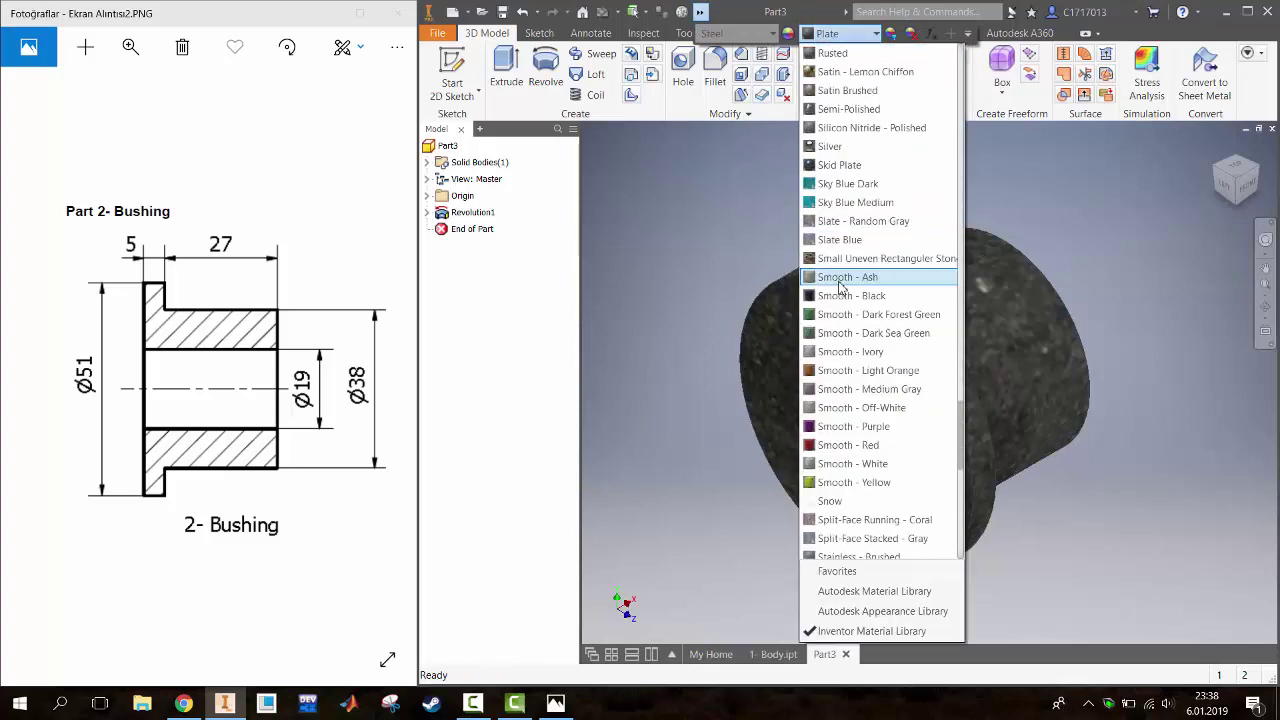
{"action": "left_click", "coordinate": [857, 445]}
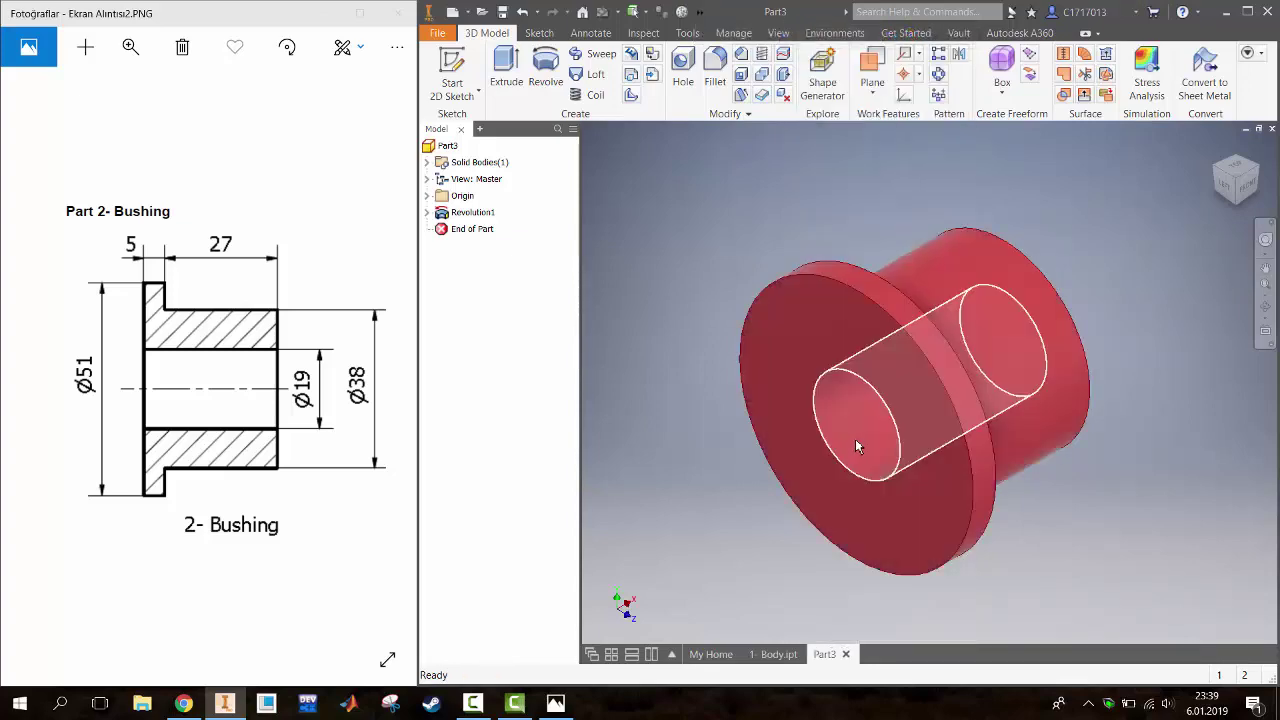
{"action": "left_click", "coordinate": [504, 11]}
{"action": "type", "text": "2- Bushing."}
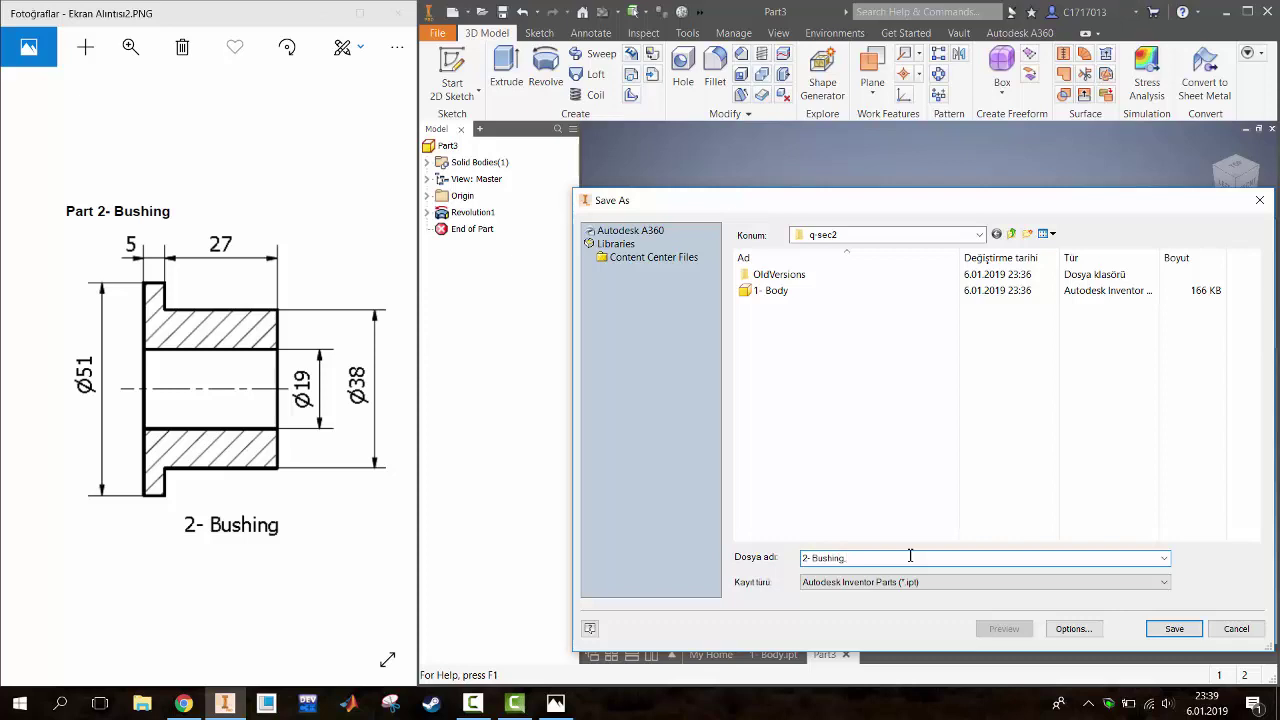
{"action": "key", "text": "Return"}
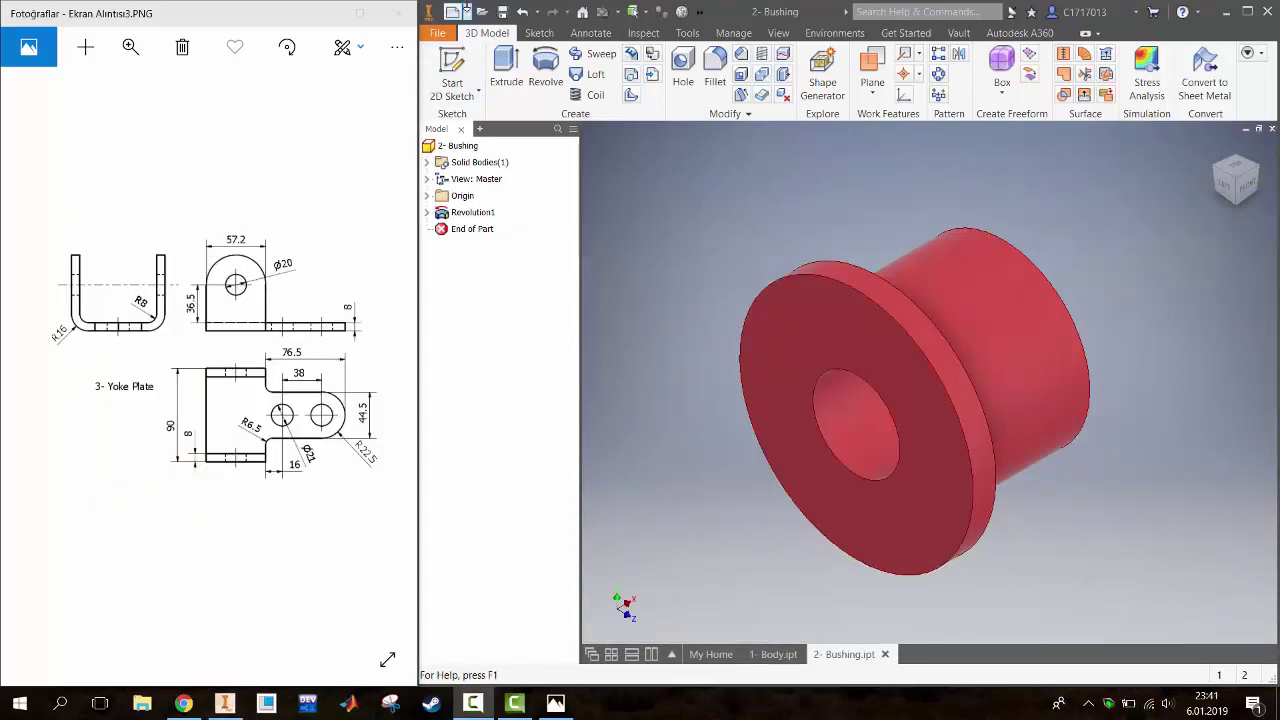
Create a new part from Standard (mm).ipt and start a 2D sketch on the XZ plane
{"action": "left_click", "coordinate": [453, 12]}
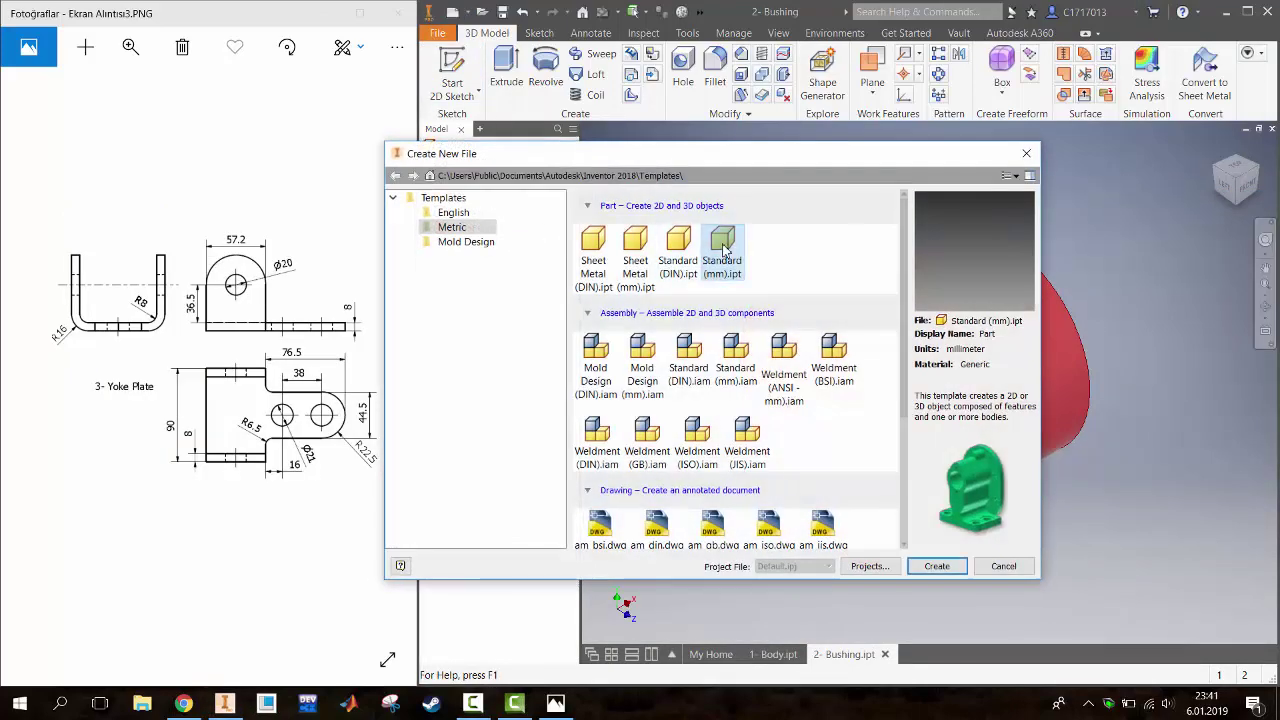
{"action": "double_click", "coordinate": [724, 250]}
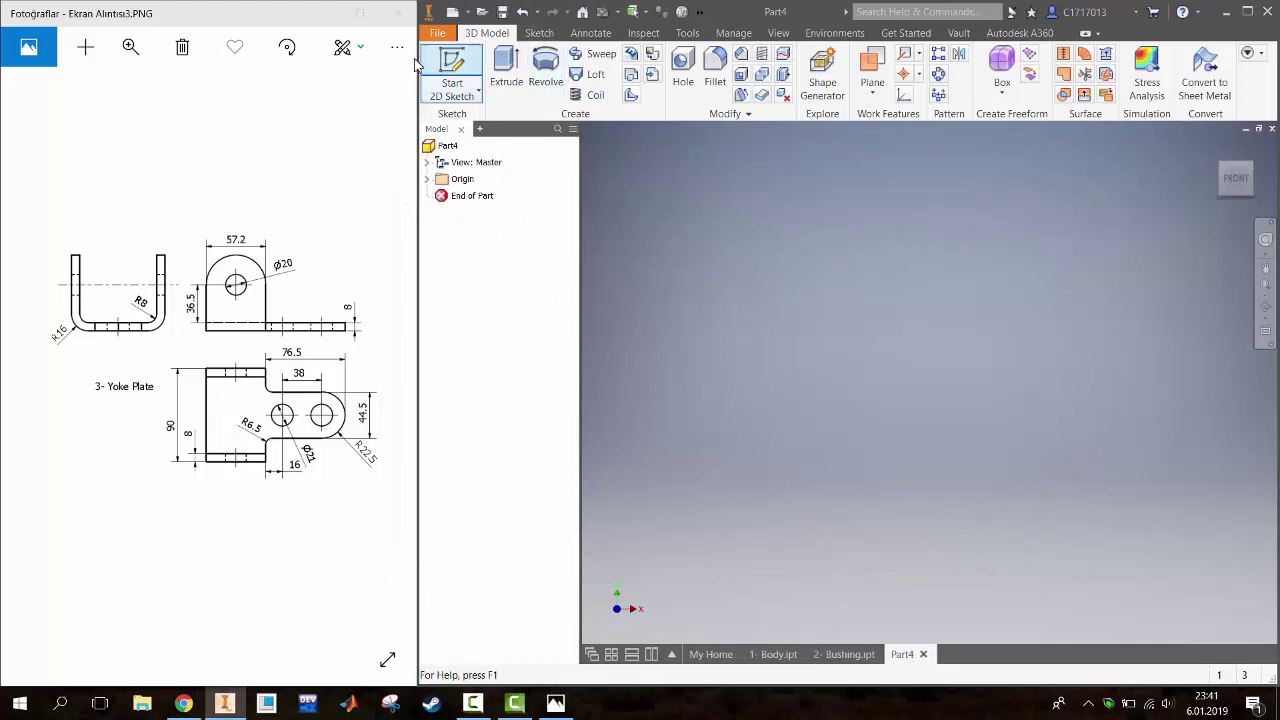
{"action": "left_click", "coordinate": [452, 68]}
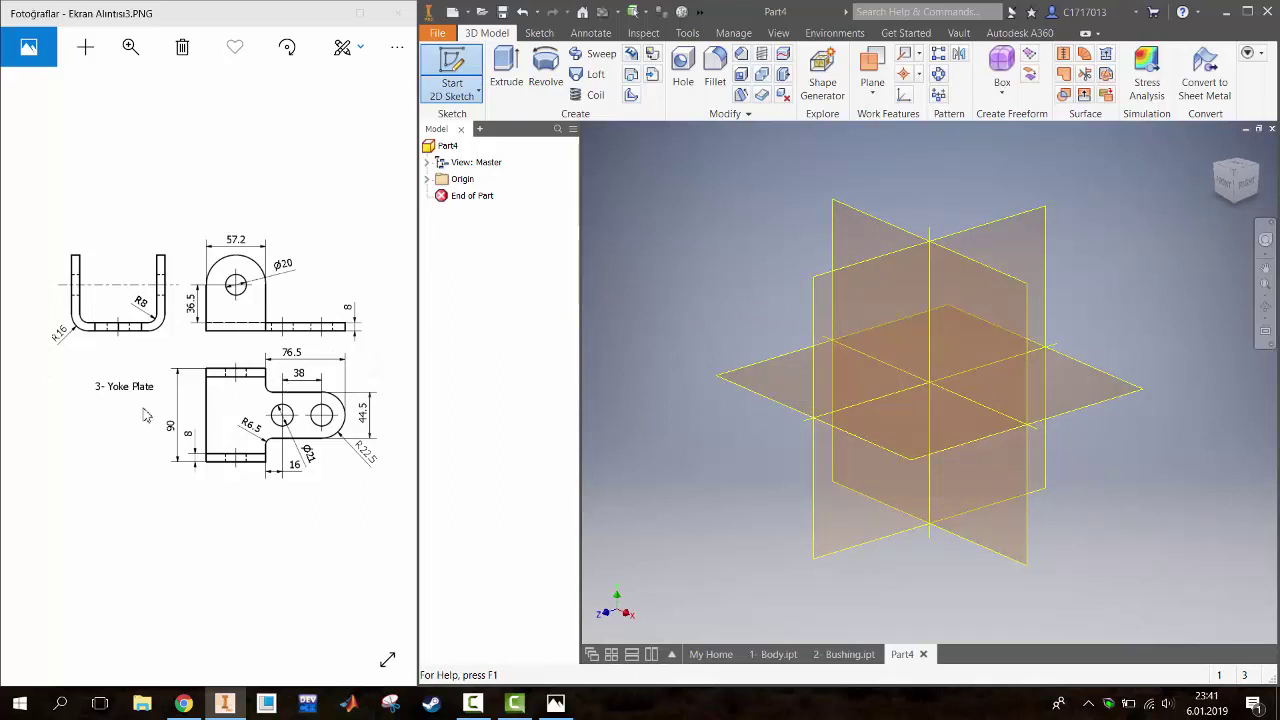
{"action": "left_click", "coordinate": [760, 382]}
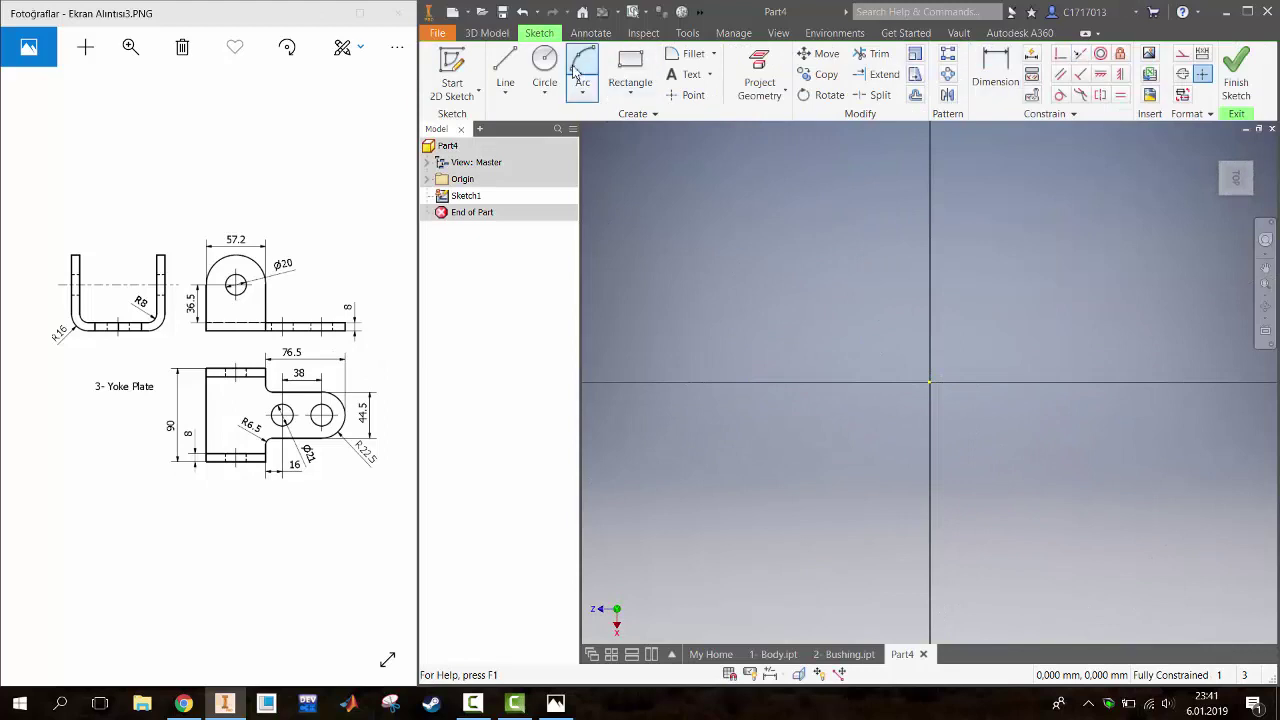
Draw a vertical and a horizontal line near the origin and trim the stray diagonal segment
{"action": "left_click", "coordinate": [505, 70]}
{"action": "left_click", "coordinate": [963, 332]}
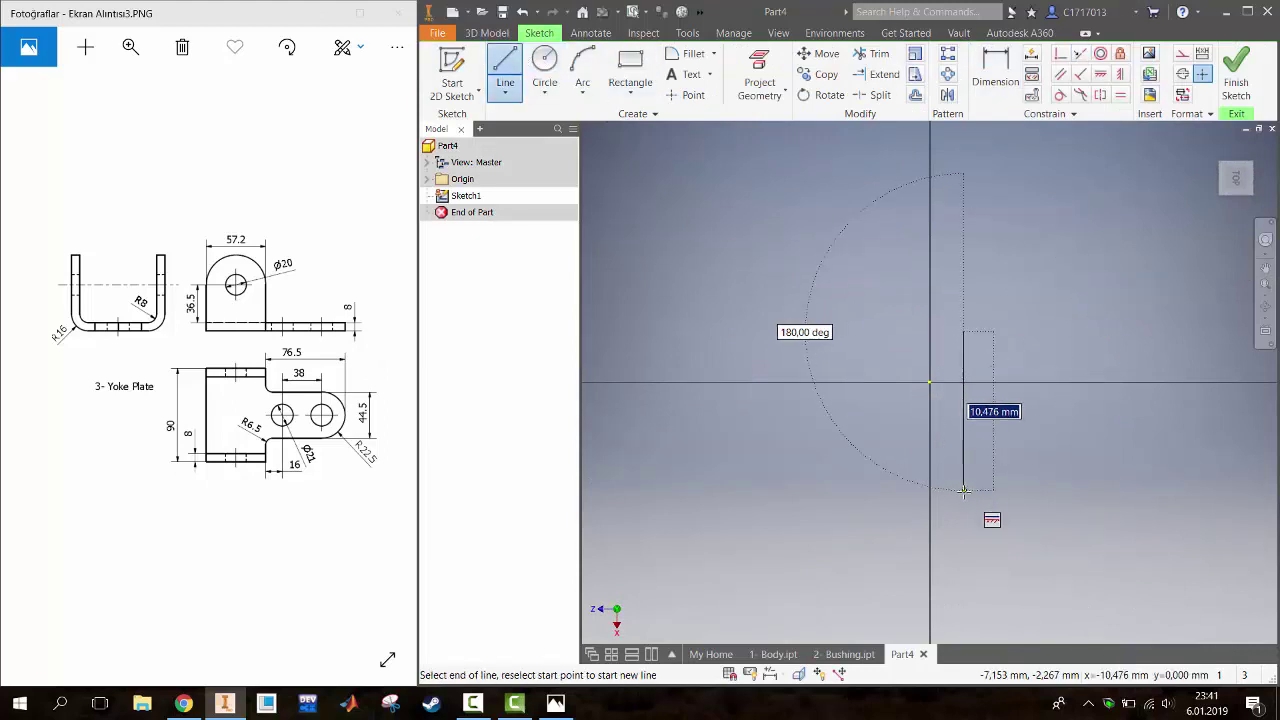
{"action": "left_click", "coordinate": [963, 490]}
{"action": "left_click", "coordinate": [930, 465]}
{"action": "left_click", "coordinate": [1144, 466]}
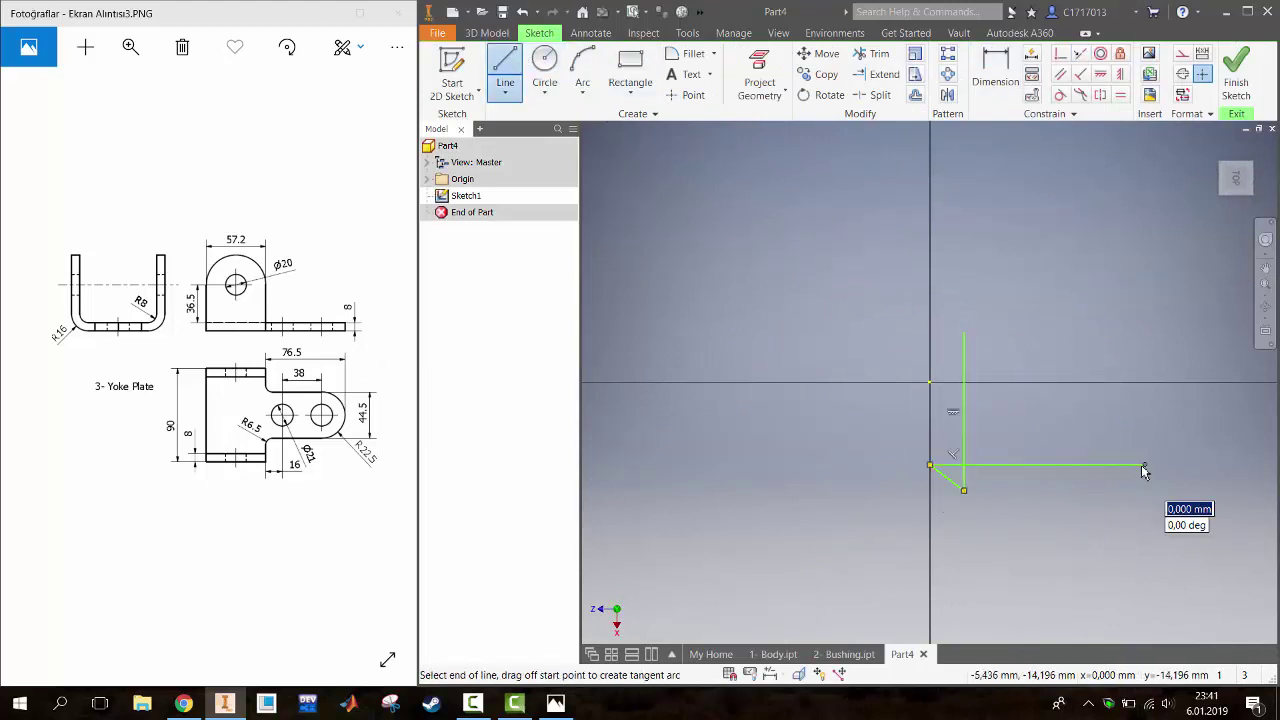
{"action": "key", "text": "x"}
{"action": "left_click", "coordinate": [948, 479]}
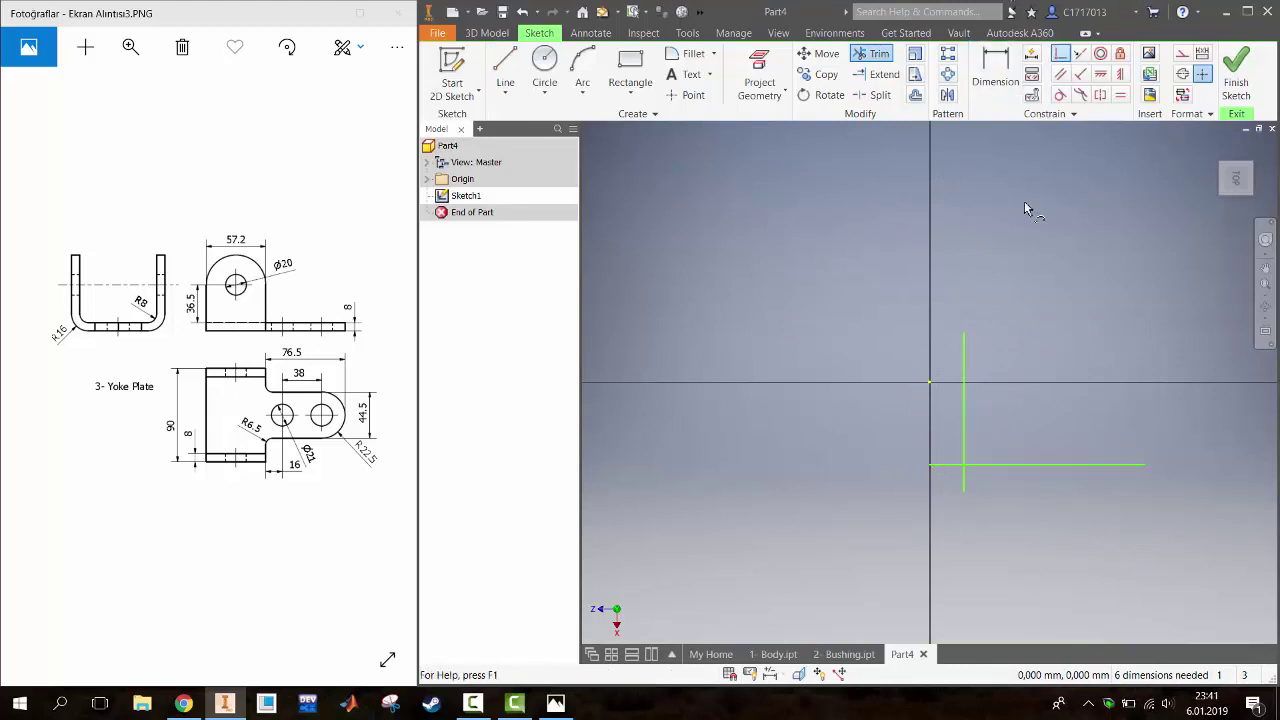
Constrain the lines' midpoints so the cross is centred on the origin
{"action": "left_click", "coordinate": [964, 410]}
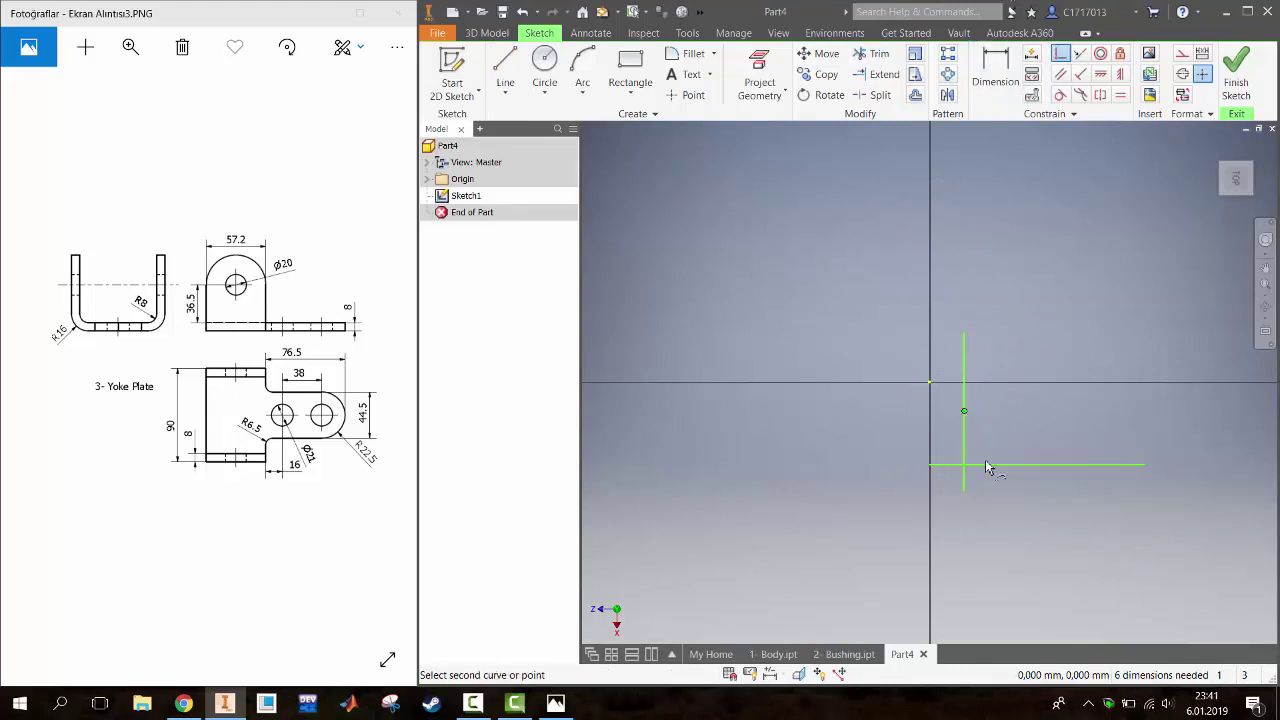
{"action": "left_click", "coordinate": [1037, 466]}
{"action": "left_click", "coordinate": [930, 384]}
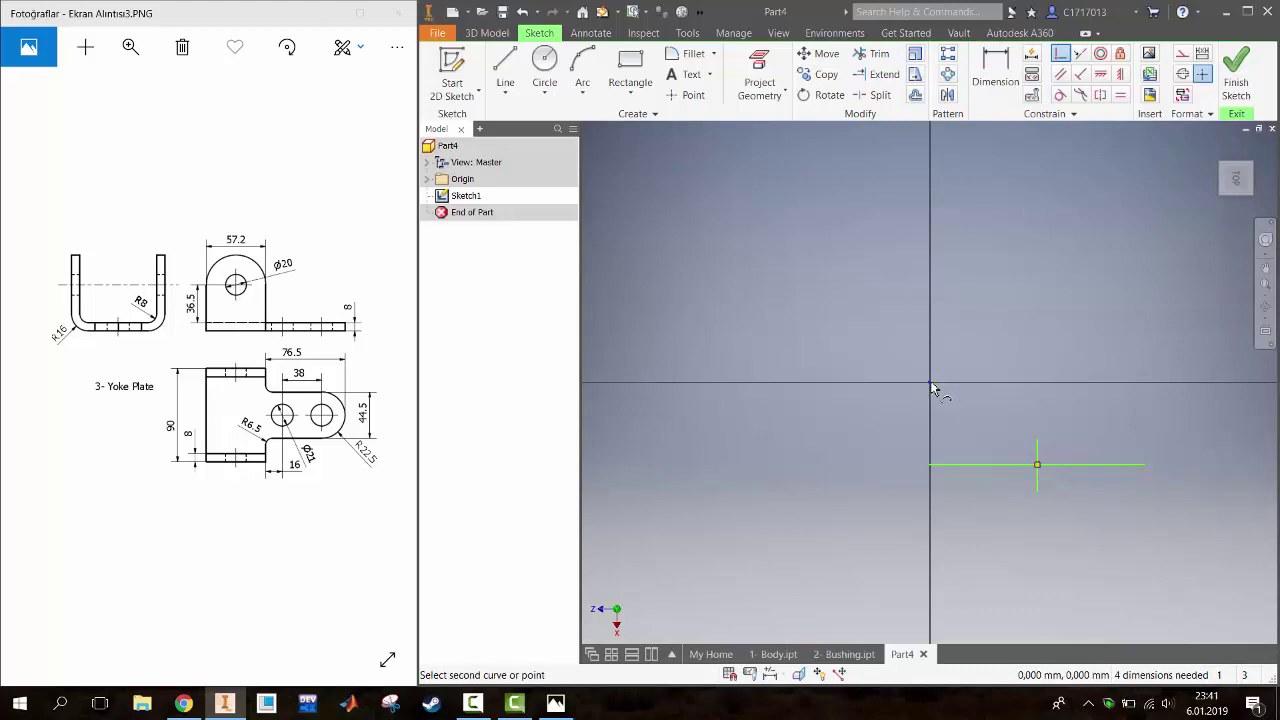
{"action": "left_click", "coordinate": [1040, 465]}
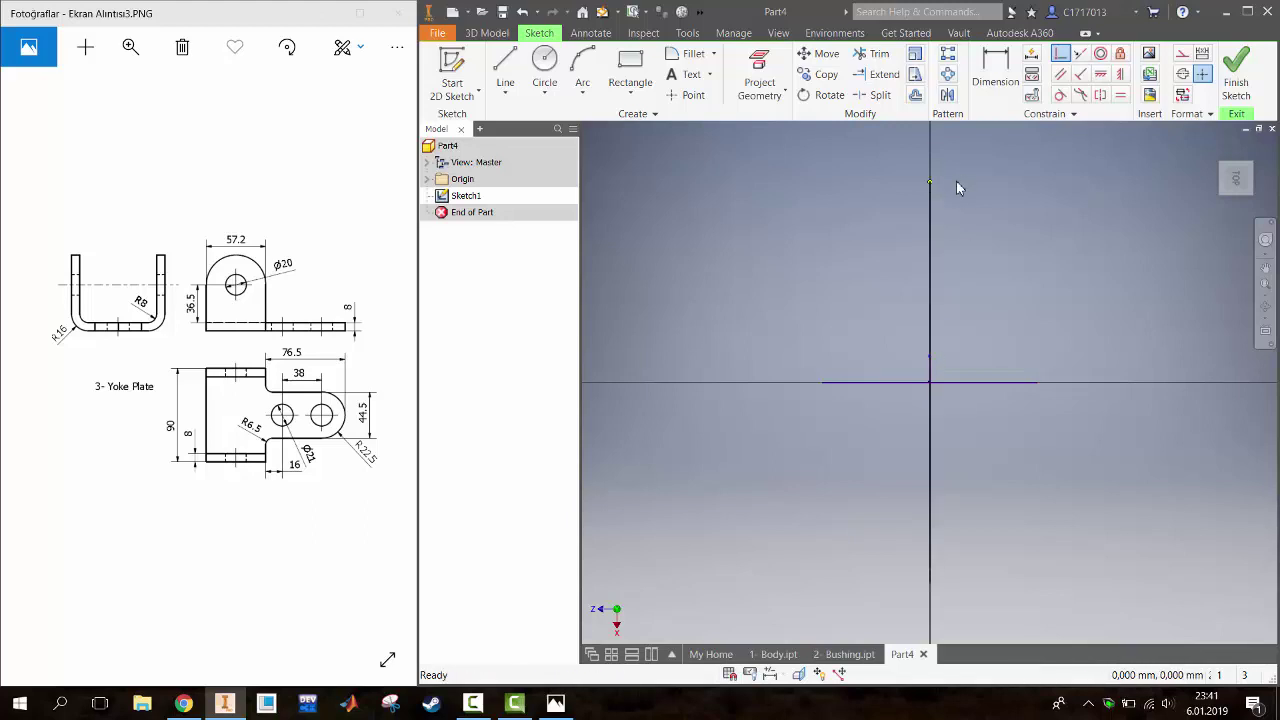
Convert both the vertical and horizontal lines to construction geometry
{"action": "right_click", "coordinate": [943, 318]}
{"action": "left_click", "coordinate": [994, 307]}
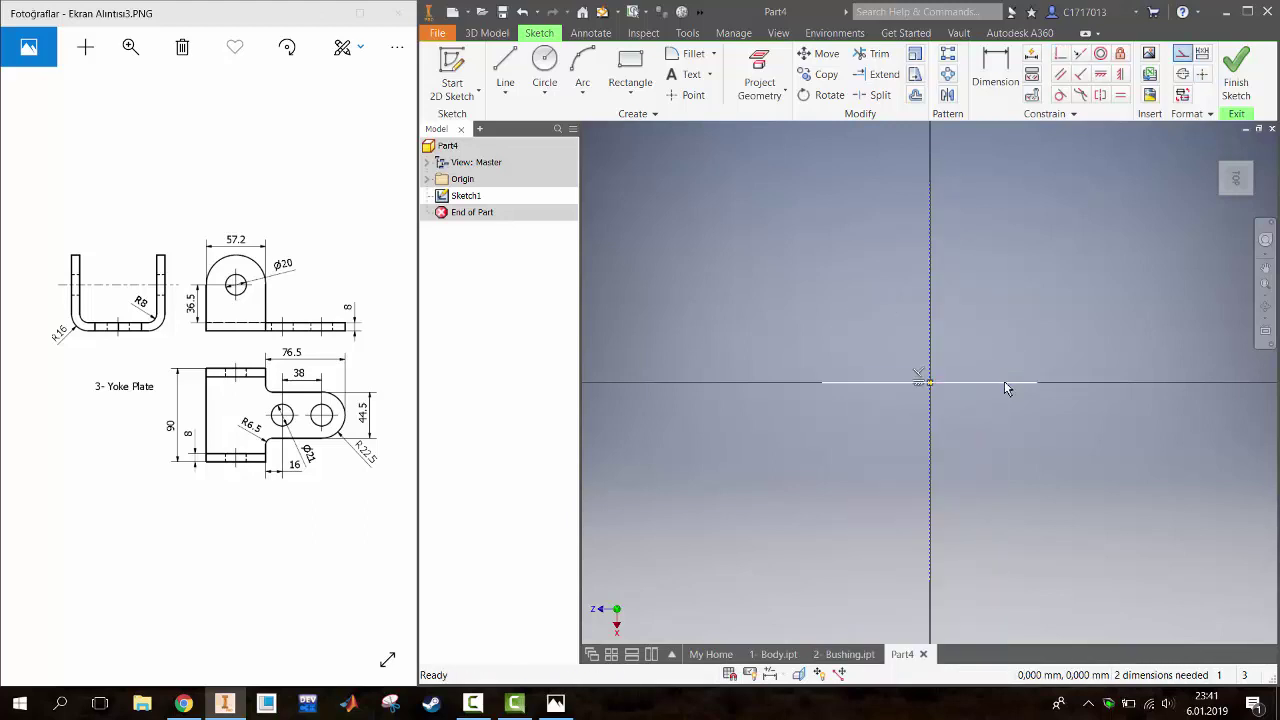
{"action": "right_click", "coordinate": [1004, 381]}
{"action": "left_click", "coordinate": [1067, 415]}
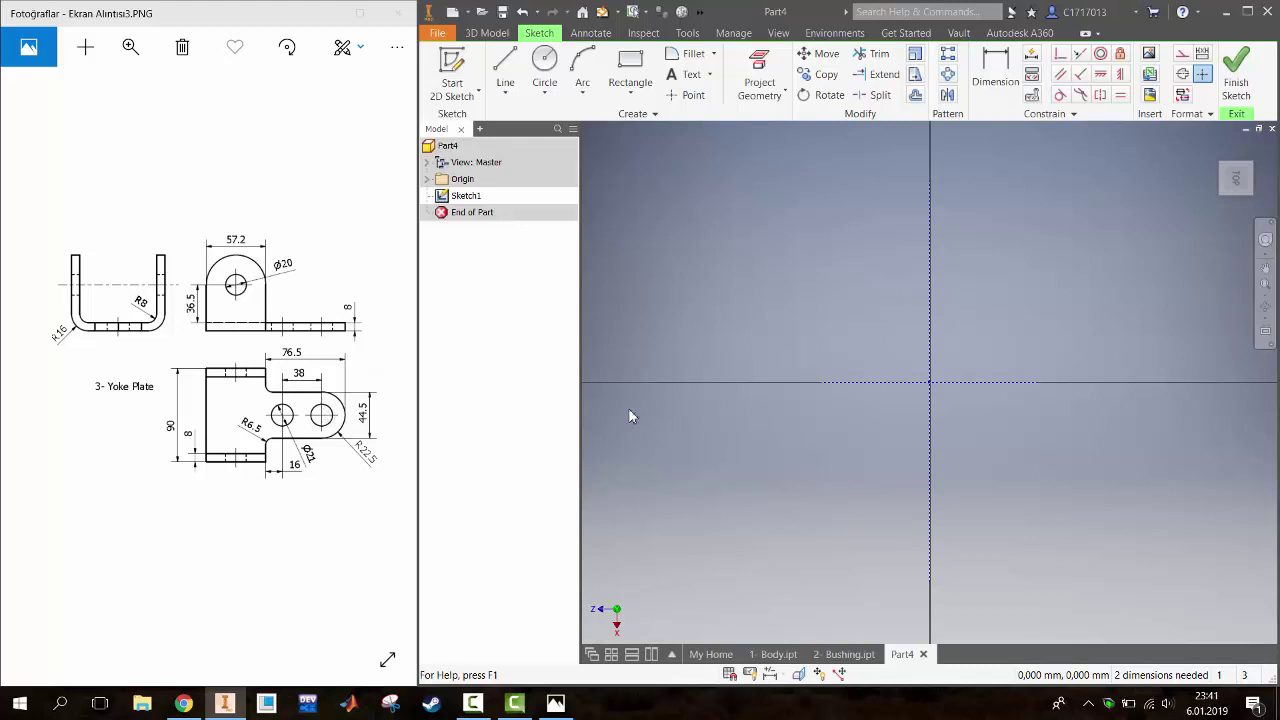
Draw six connected lines tracing the stepped plate outline, starting above-left of the origin
{"action": "key", "text": "l"}
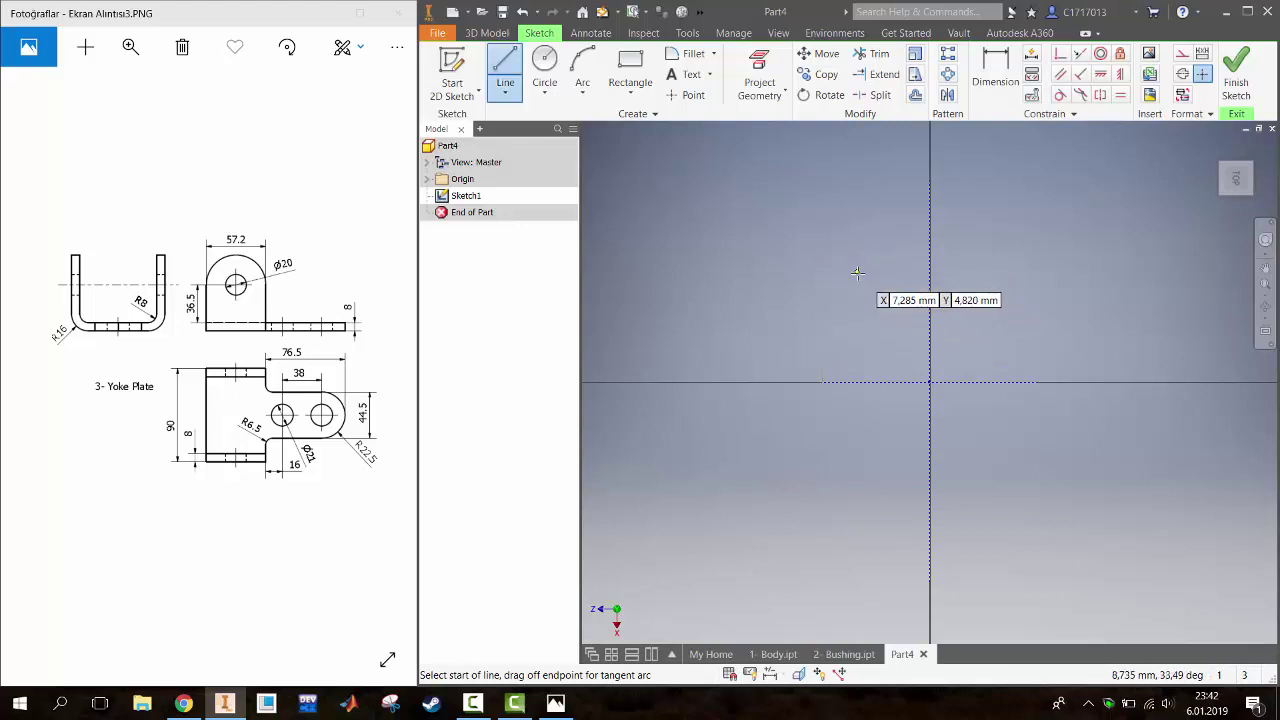
{"action": "left_click", "coordinate": [868, 248]}
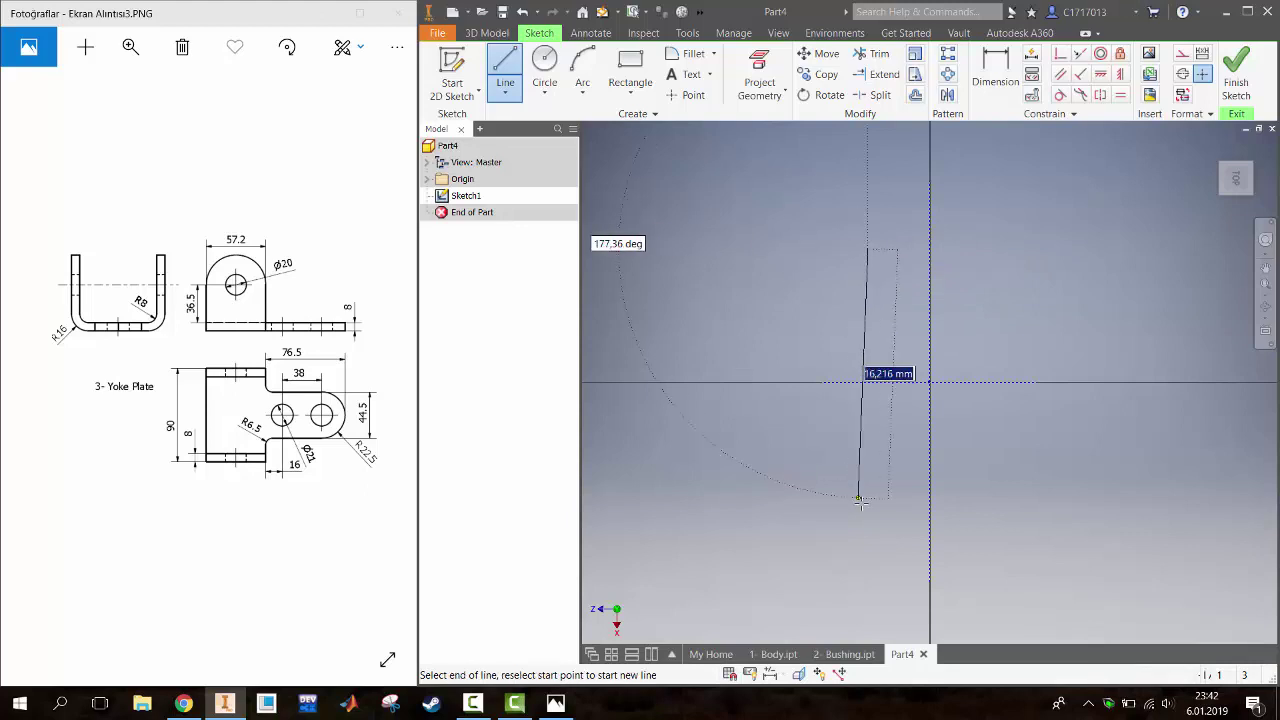
{"action": "left_click", "coordinate": [868, 510]}
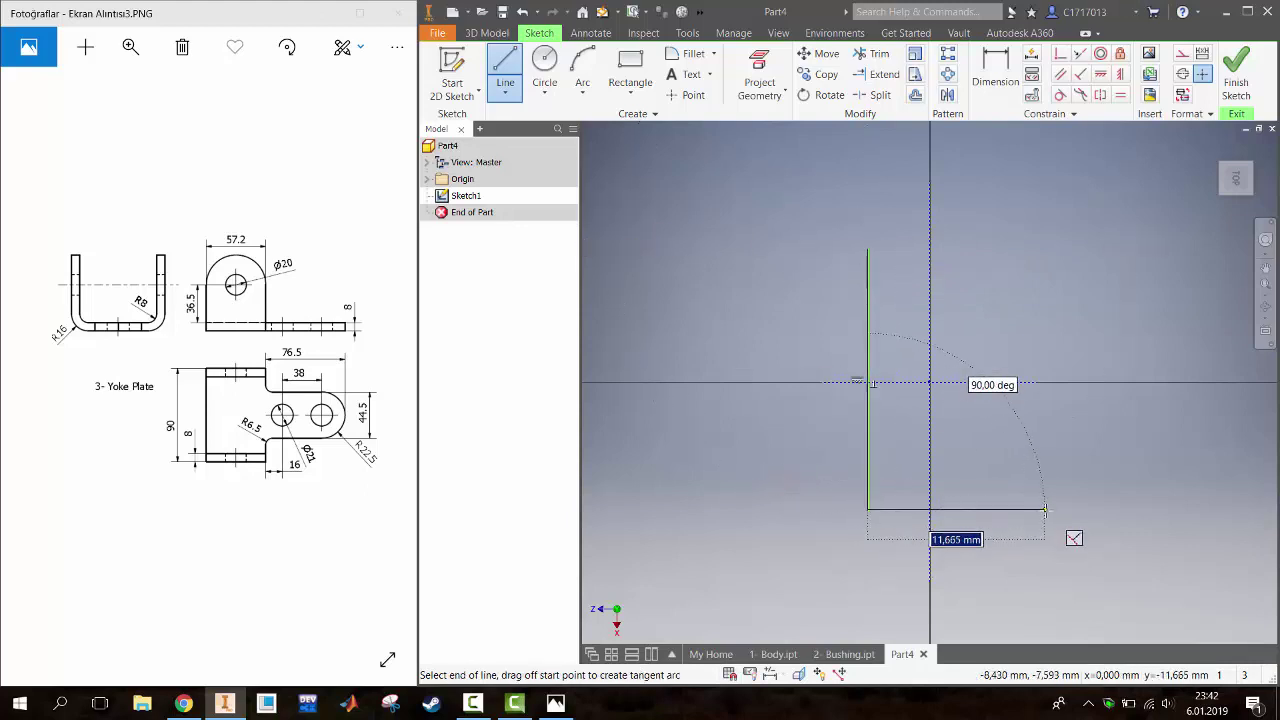
{"action": "left_click", "coordinate": [1045, 510]}
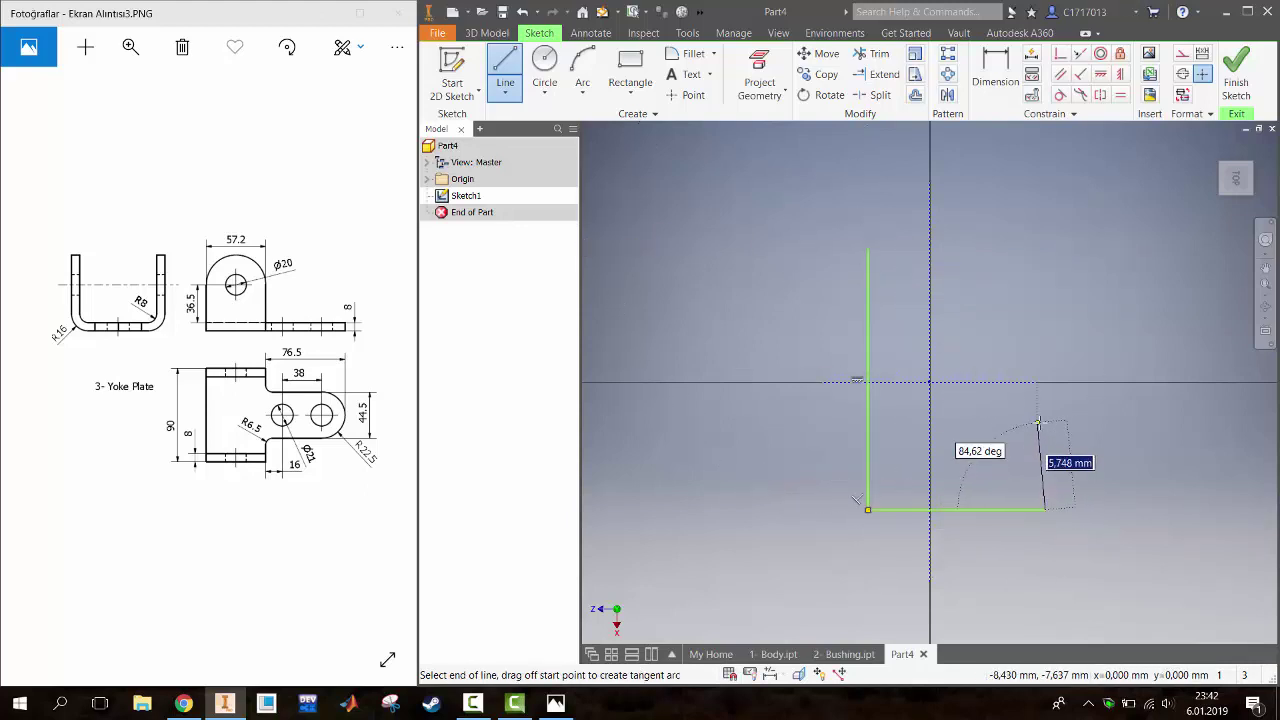
{"action": "left_click", "coordinate": [1044, 408]}
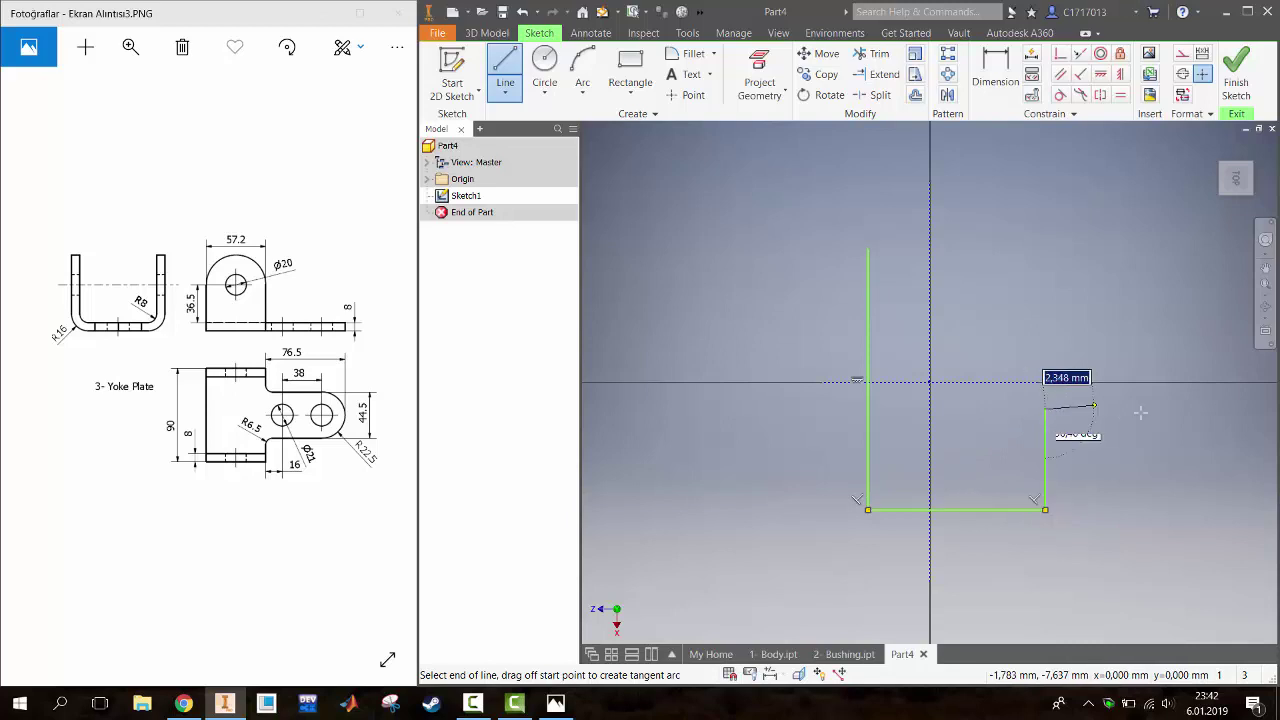
{"action": "mouse_move", "coordinate": [1165, 402]}
{"action": "middle_mouse_down"}
{"action": "mouse_move", "coordinate": [1024, 405]}
{"action": "mouse_move", "coordinate": [1054, 408]}
{"action": "middle_mouse_up"}
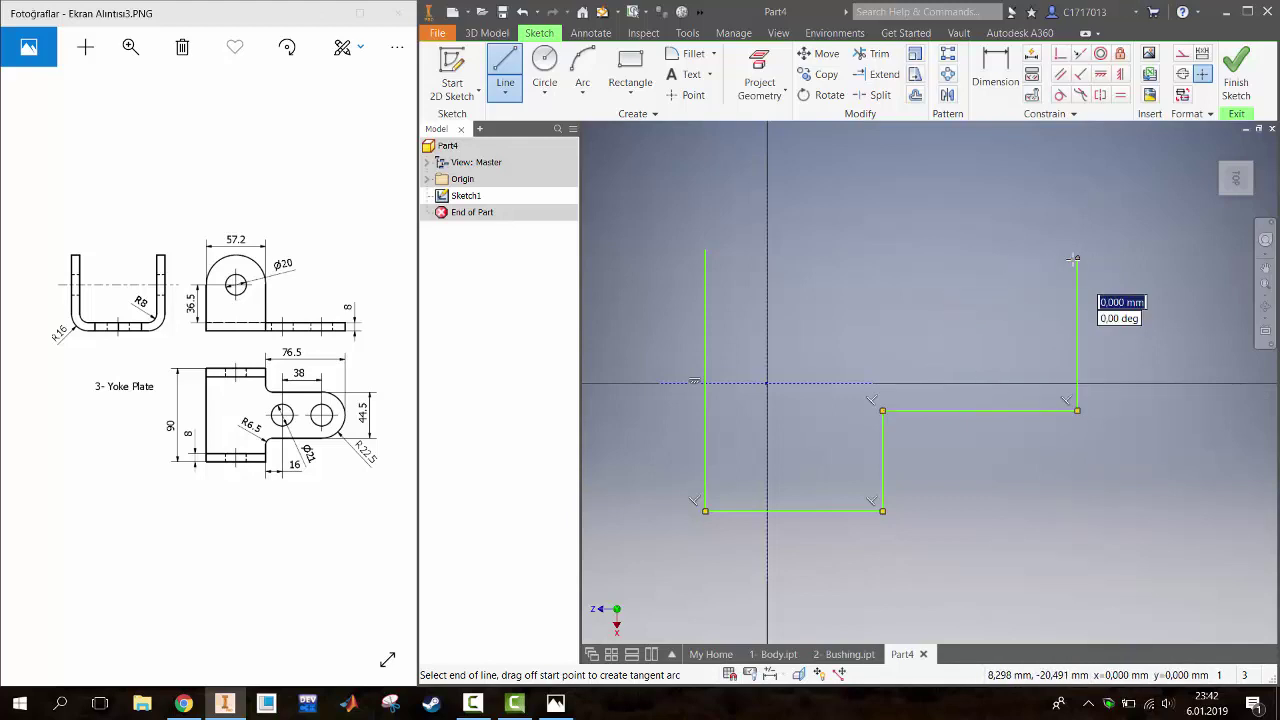
{"action": "left_click", "coordinate": [1077, 258]}
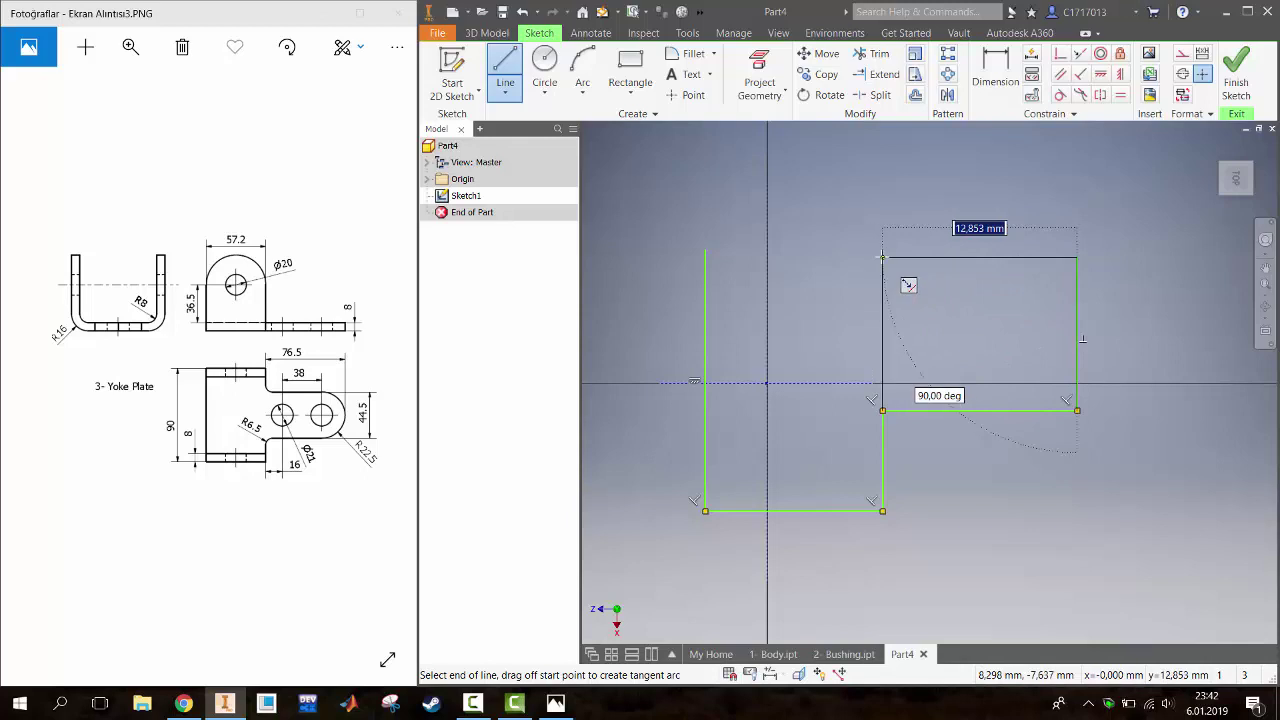
{"action": "left_click", "coordinate": [882, 258]}
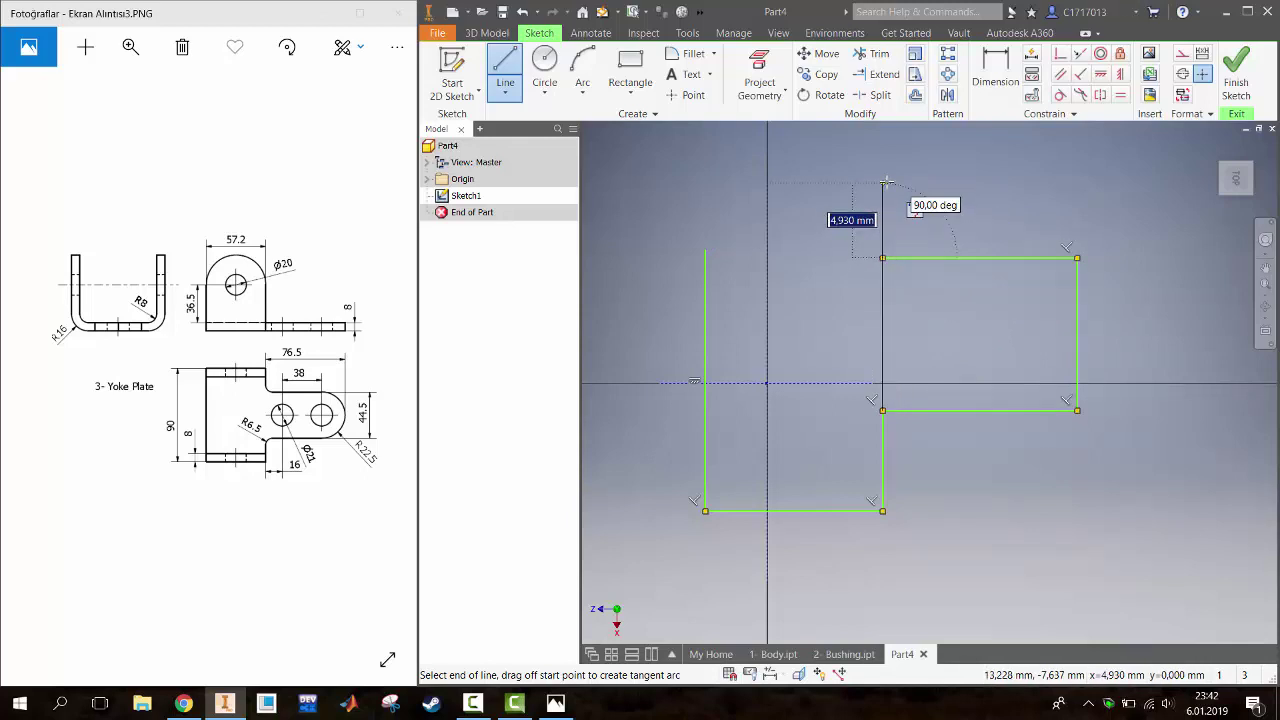
{"action": "left_click", "coordinate": [882, 183]}
Add the top edge, close the top-left corner, and make the left edge's midpoint coincident with the origin
{"action": "left_click", "coordinate": [706, 183]}
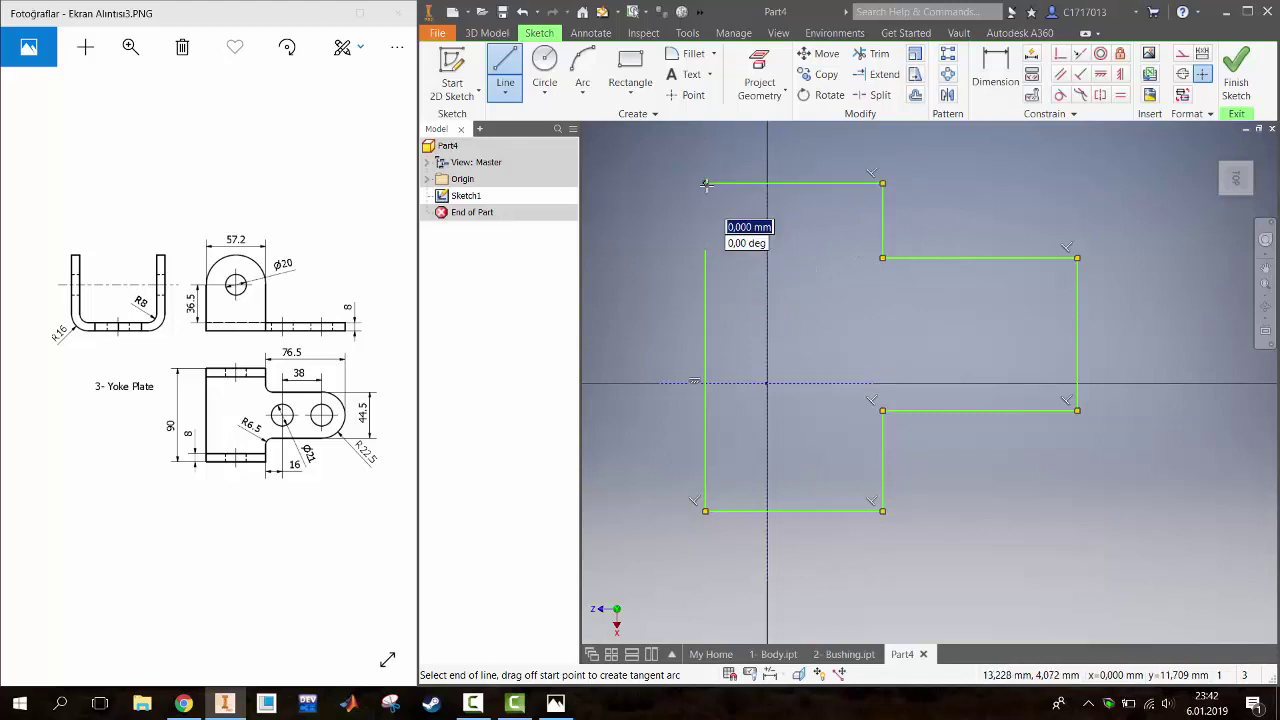
{"action": "key", "text": "Escape"}
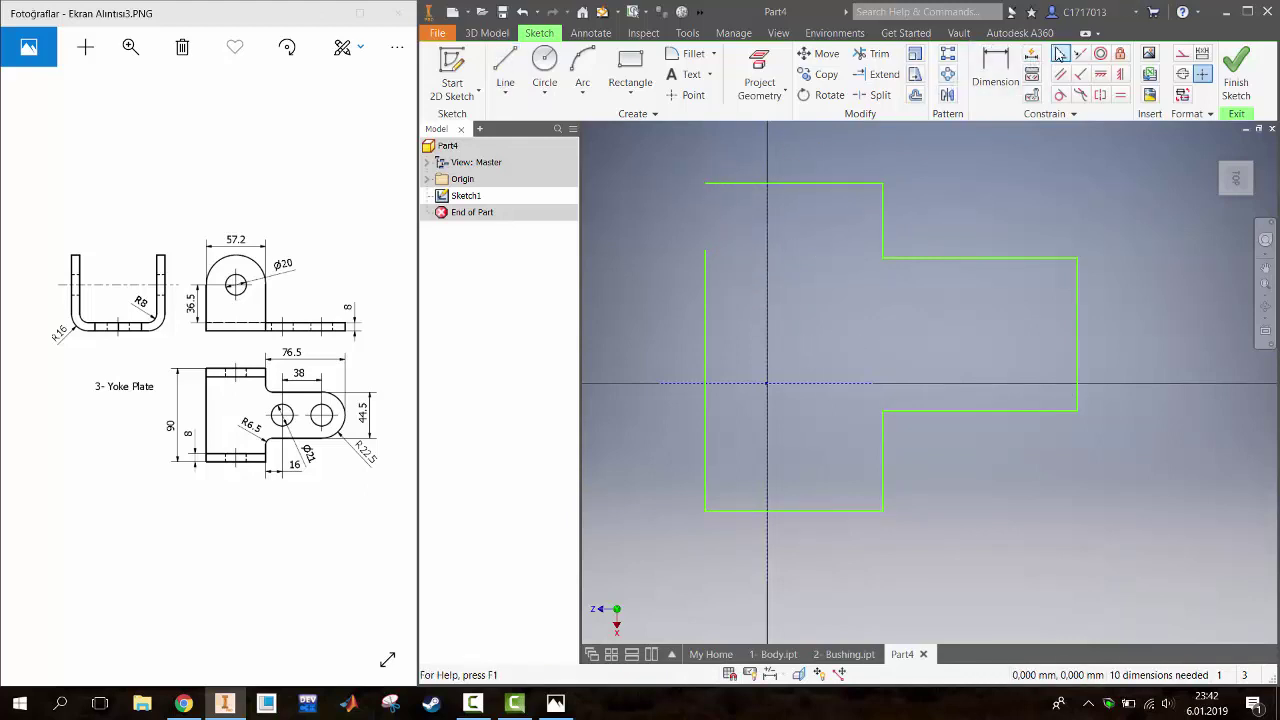
{"action": "left_click", "coordinate": [1060, 53]}
{"action": "left_click", "coordinate": [707, 256]}
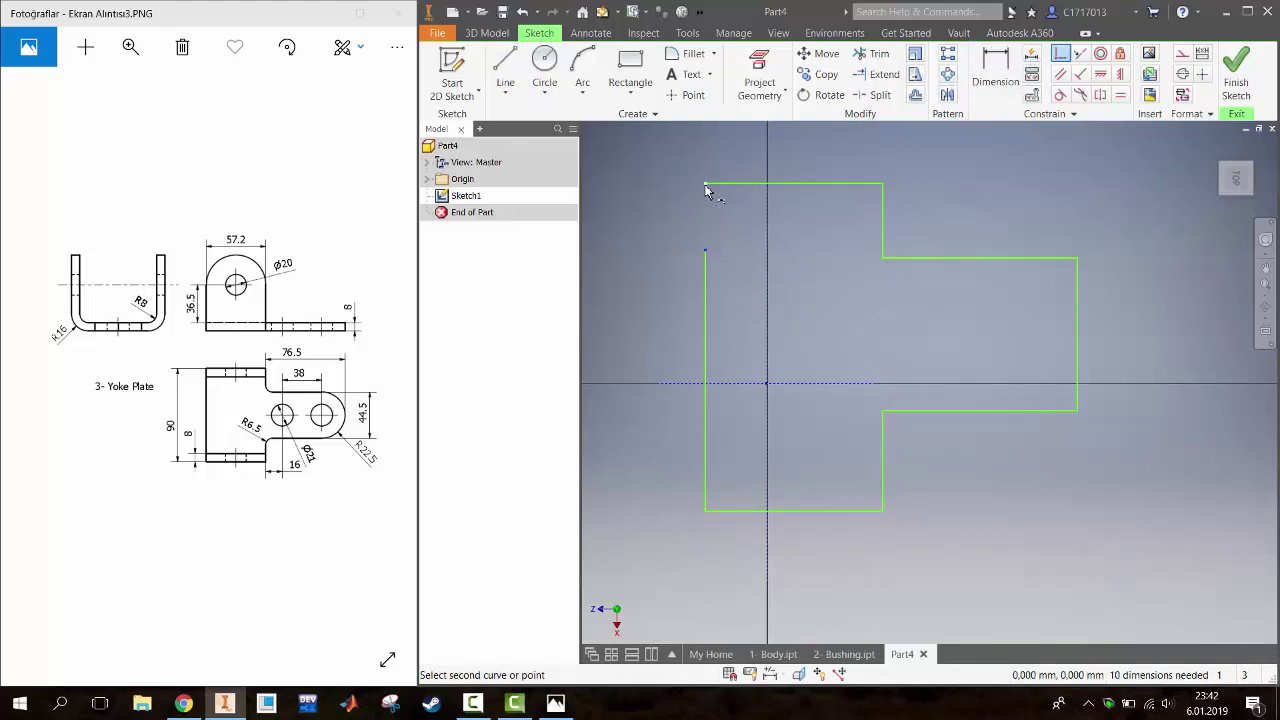
{"action": "left_click", "coordinate": [706, 186]}
{"action": "left_click", "coordinate": [706, 348]}
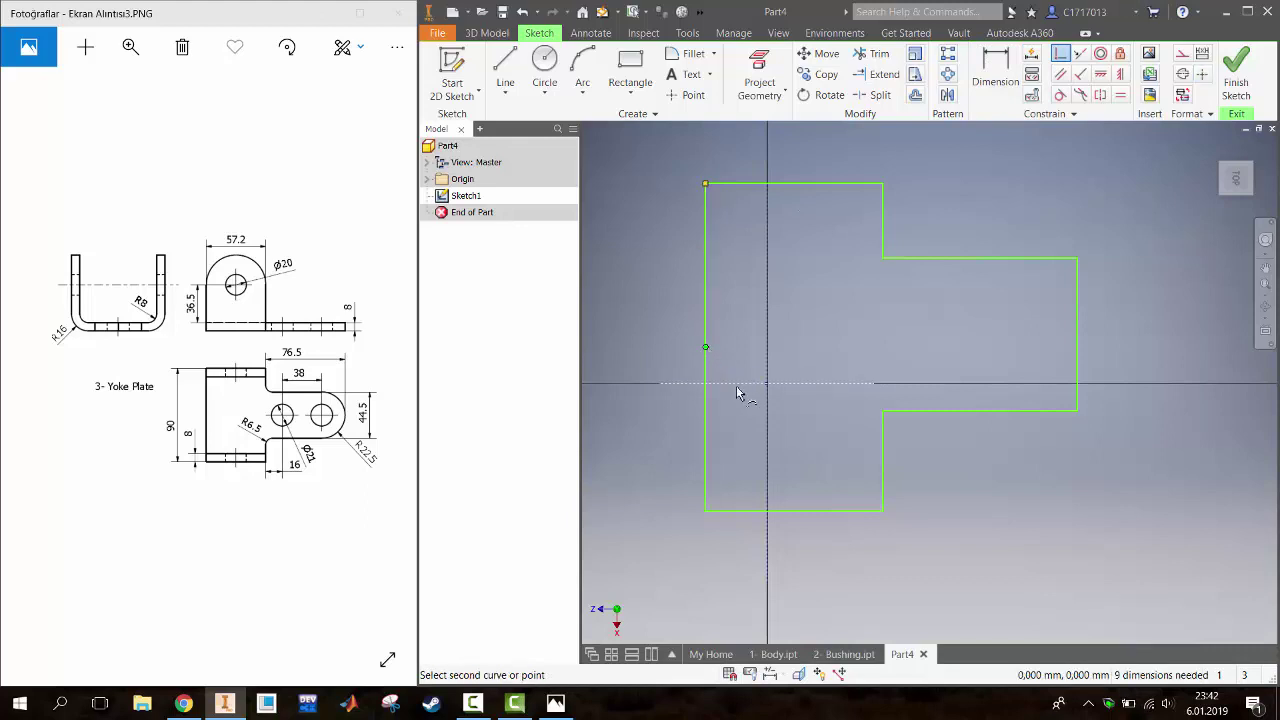
{"action": "left_click", "coordinate": [768, 384]}
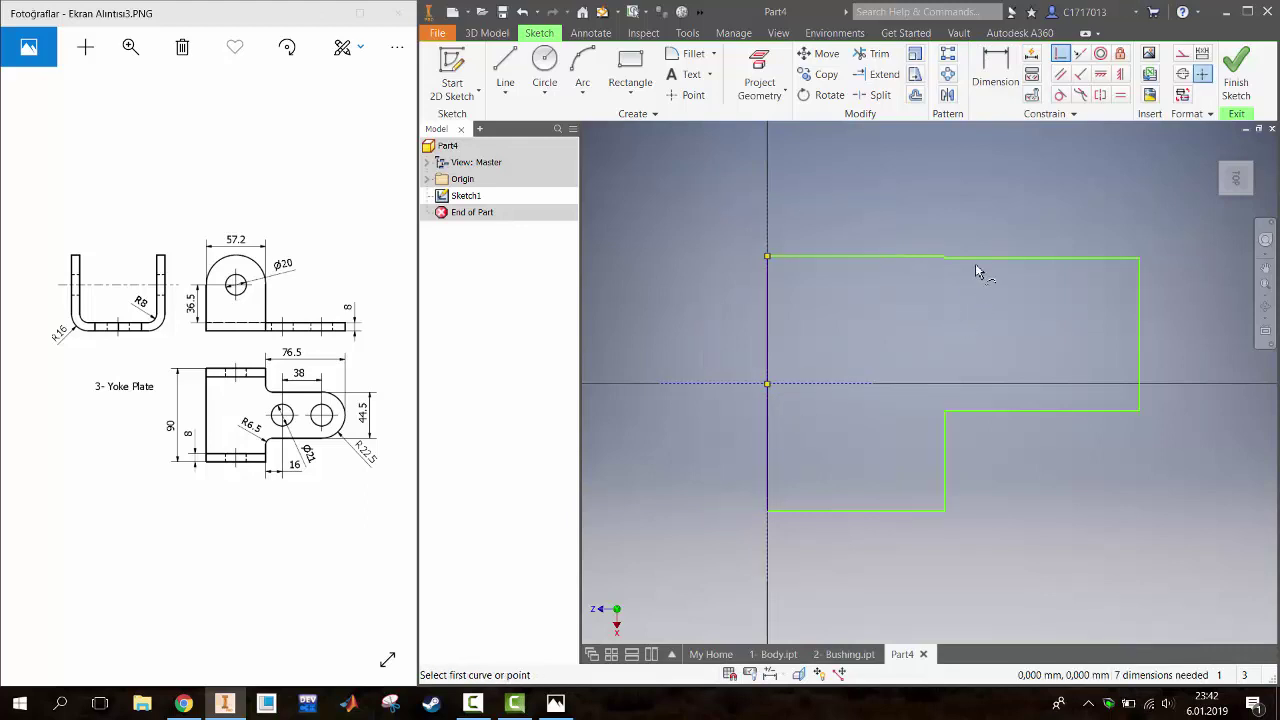
Drag the tab's top and bottom edges into a step and extend the centre line across it
{"action": "left_click_drag", "start_coordinate": [978, 259], "coordinate": [980, 289]}
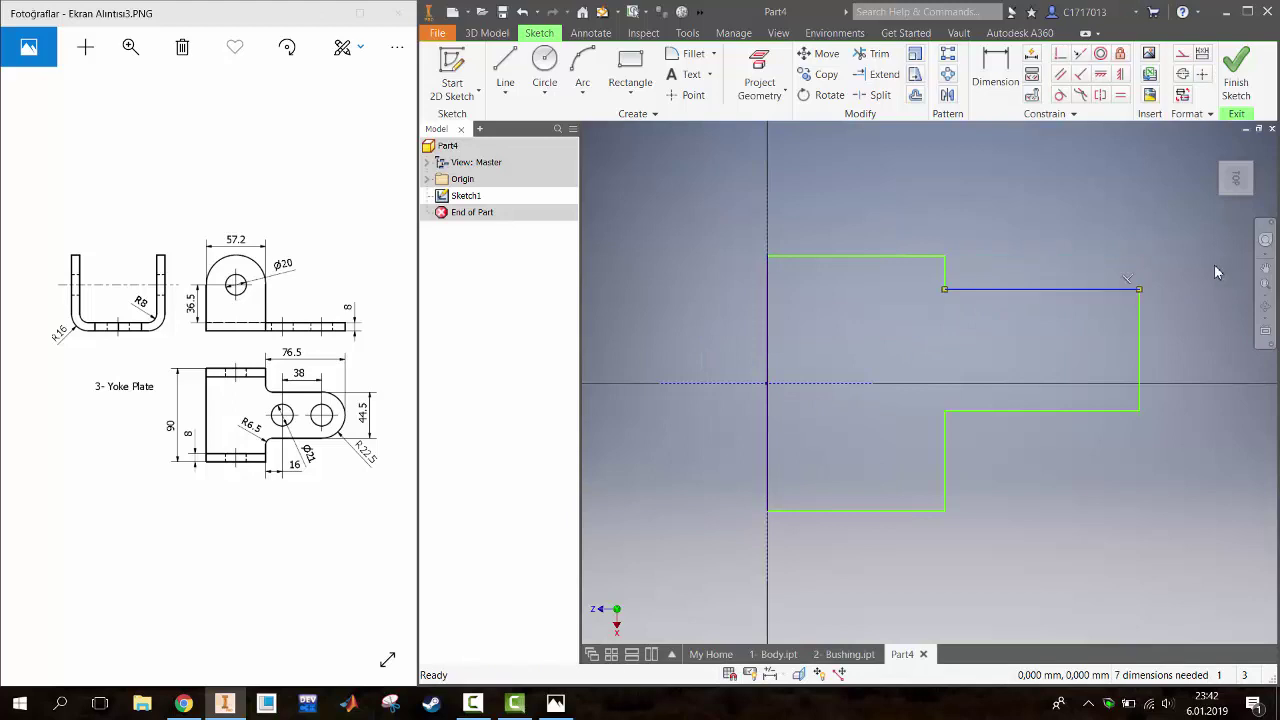
{"action": "left_click_drag", "start_coordinate": [1097, 290], "coordinate": [1100, 329]}
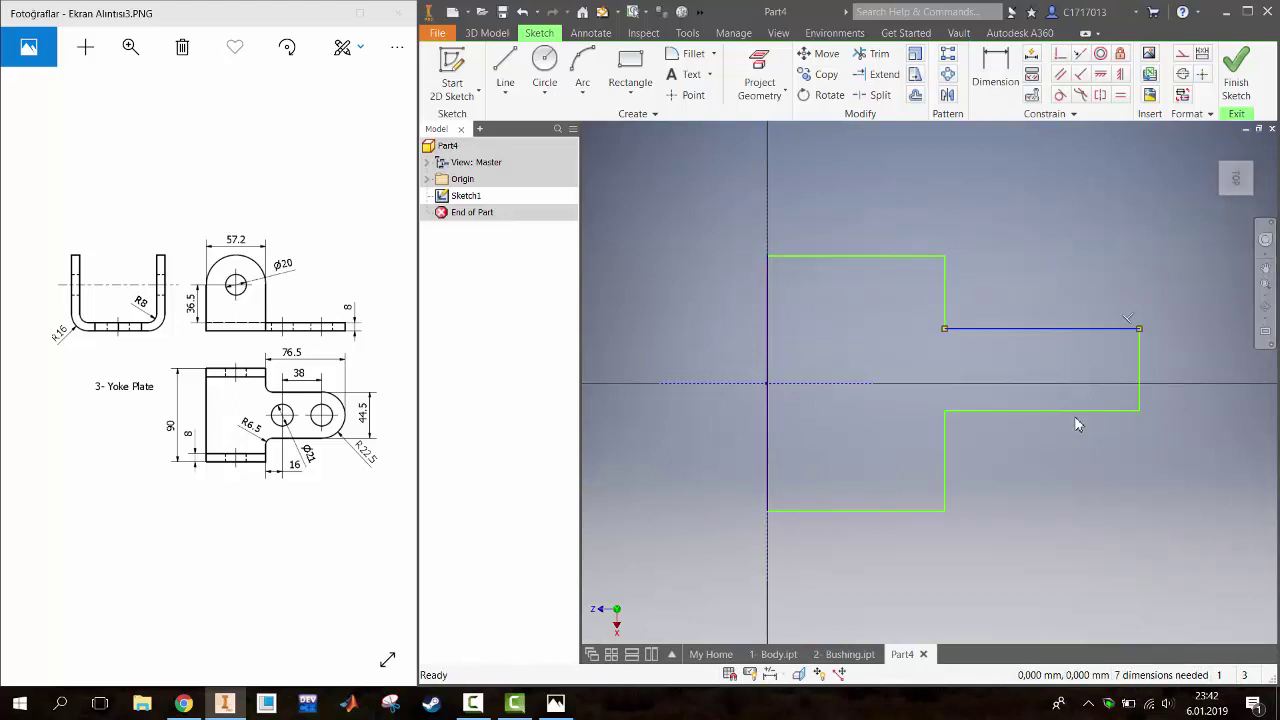
{"action": "left_click_drag", "start_coordinate": [1074, 427], "coordinate": [1073, 432]}
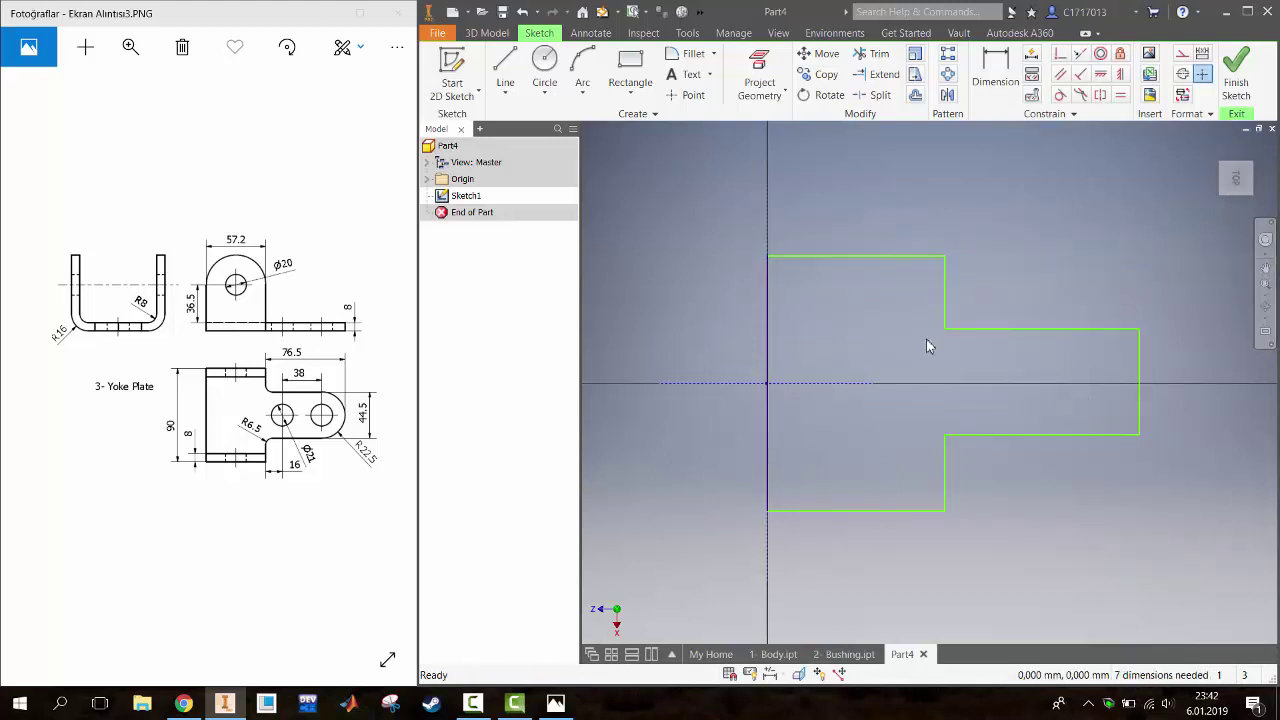
{"action": "left_click_drag", "start_coordinate": [877, 383], "coordinate": [1215, 383]}
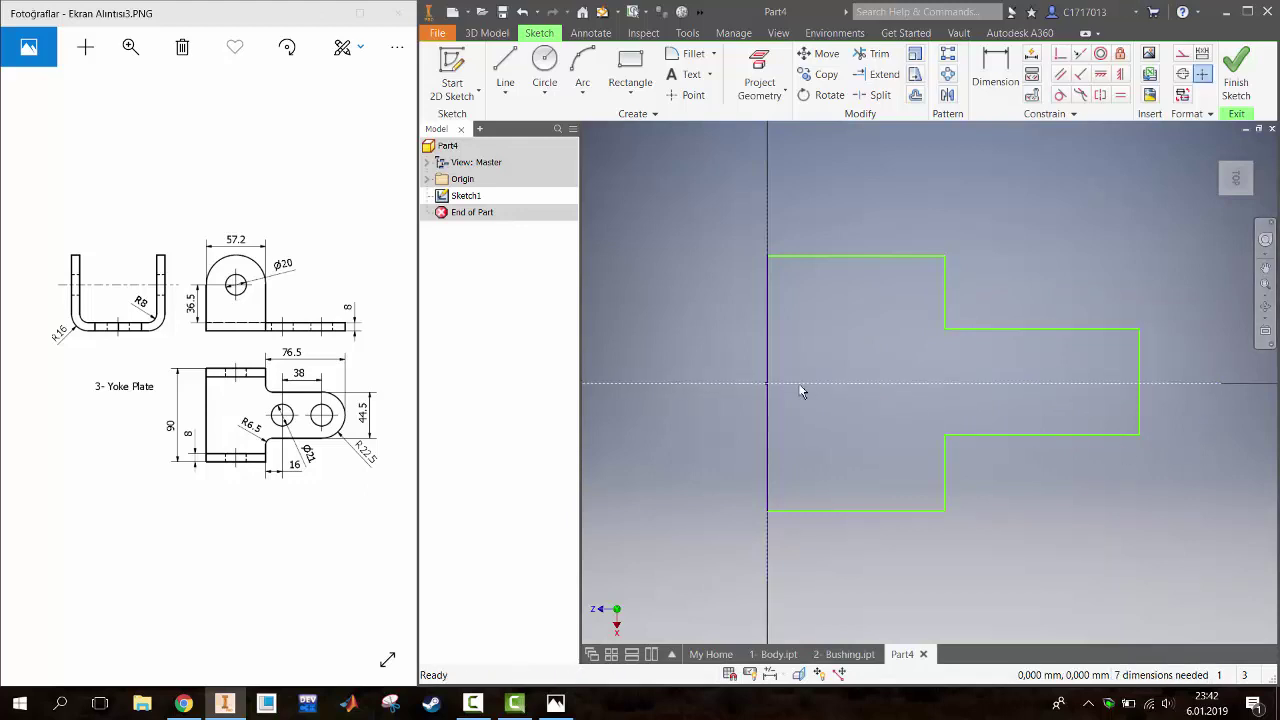
Dimension the plate's overall height between top and bottom edges to 90
{"action": "key", "text": "d"}
{"action": "left_click", "coordinate": [857, 511]}
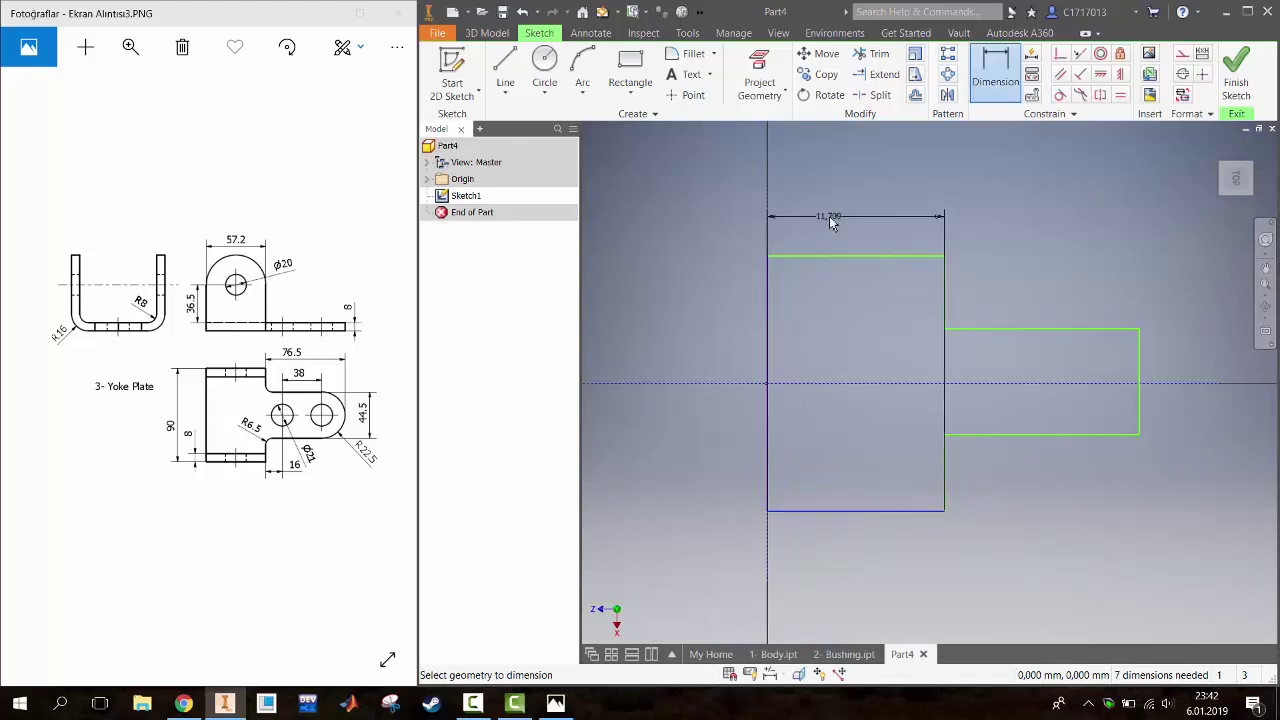
{"action": "left_click", "coordinate": [844, 256]}
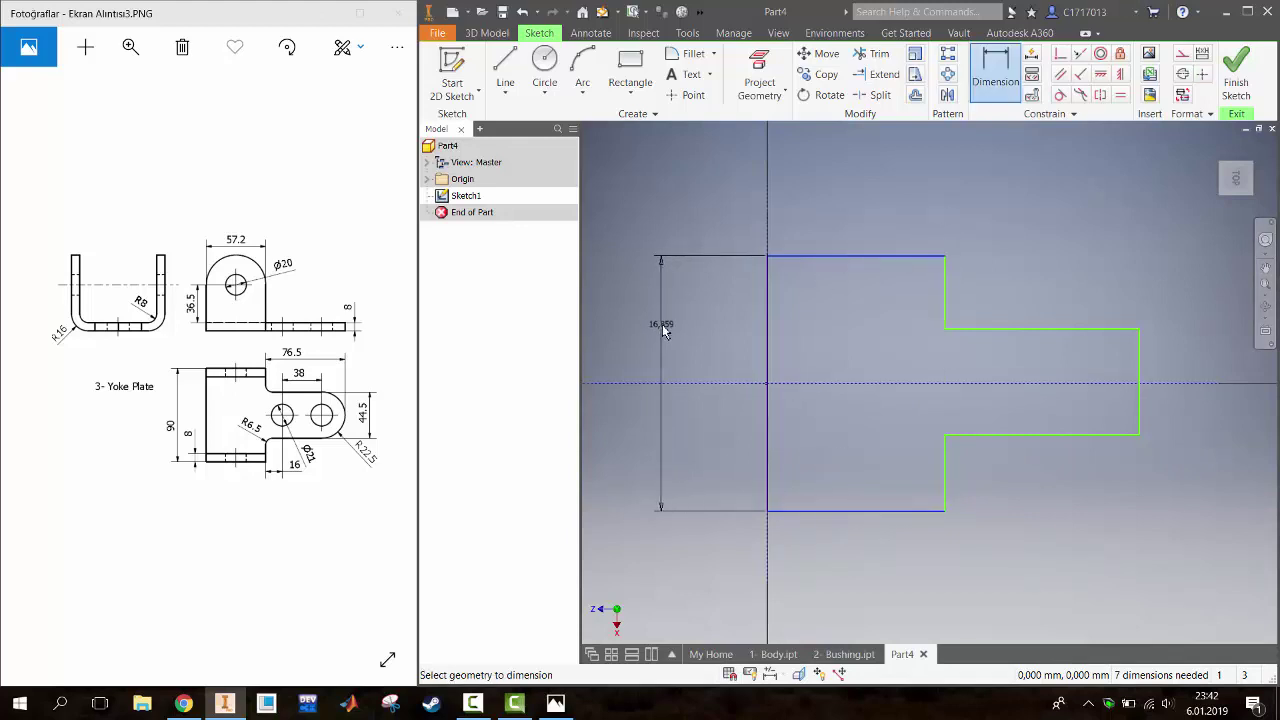
{"action": "left_click", "coordinate": [661, 323]}
{"action": "type", "text": "90"}
{"action": "key", "text": "Return"}
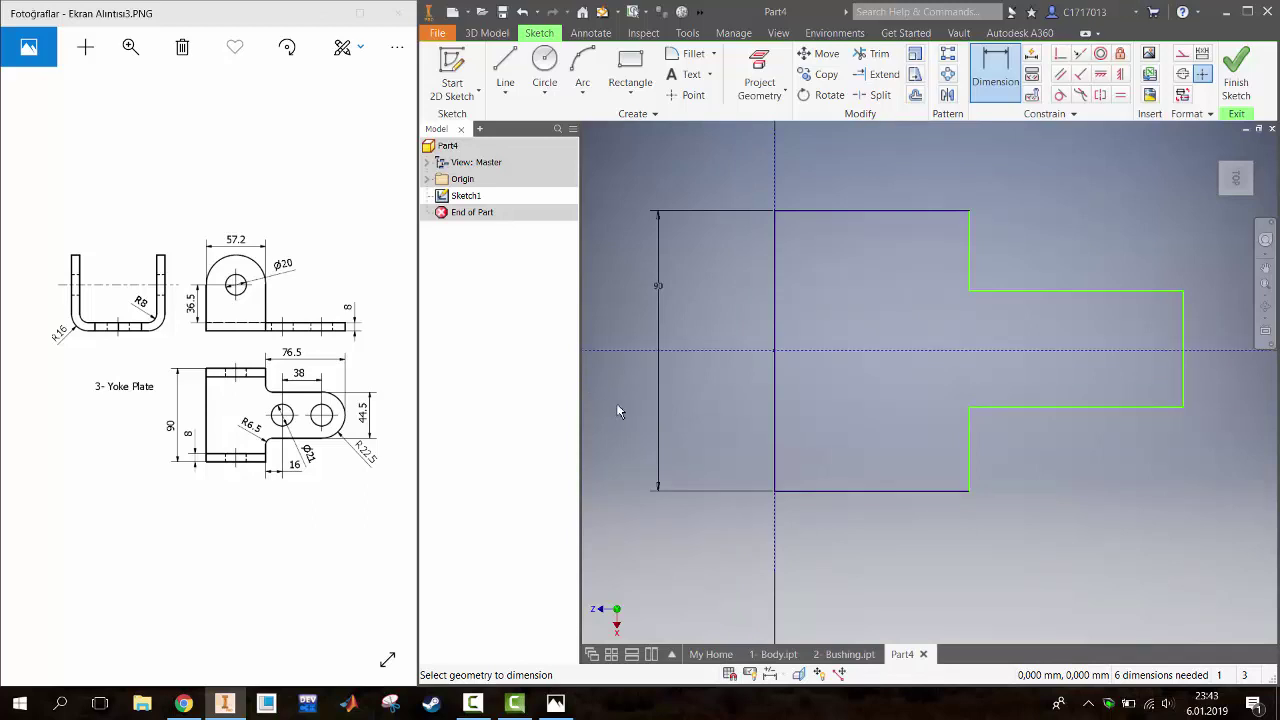
{"action": "left_click", "coordinate": [969, 236]}
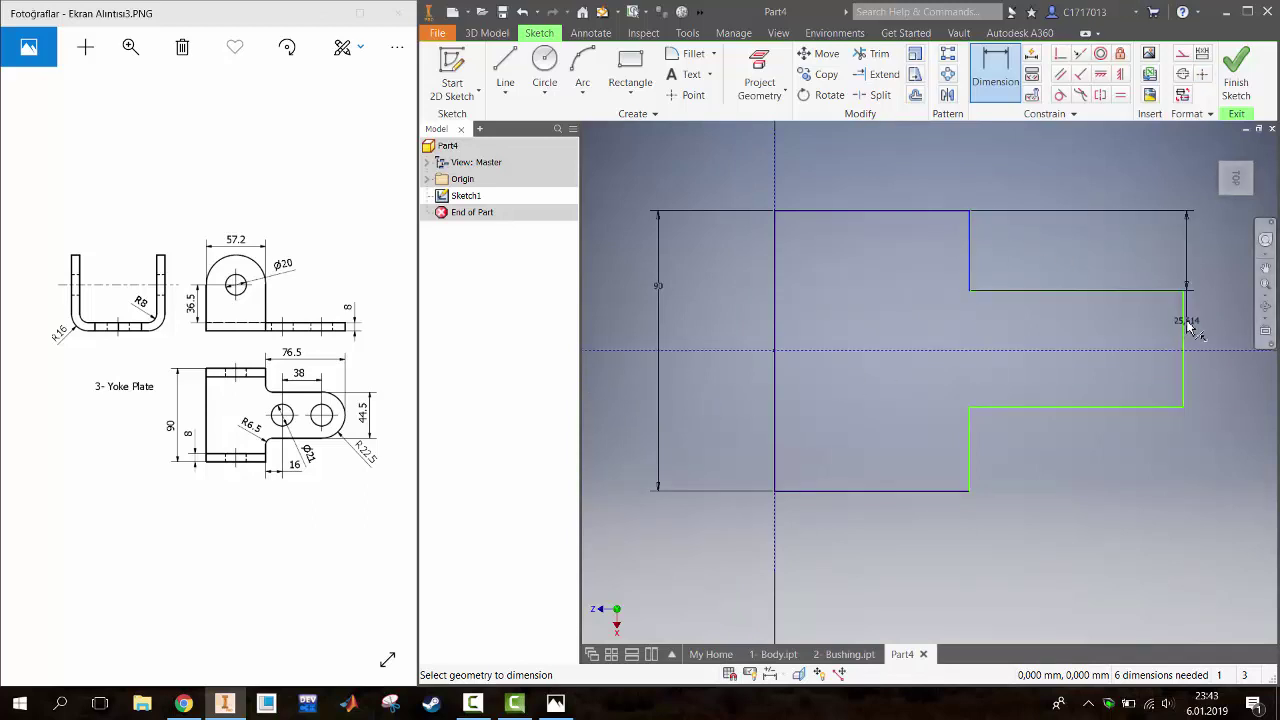
{"action": "key", "text": "Escape"}
Dimension the right tab's length to 76,5 and its width to 44,5
{"action": "left_click", "coordinate": [1185, 323]}
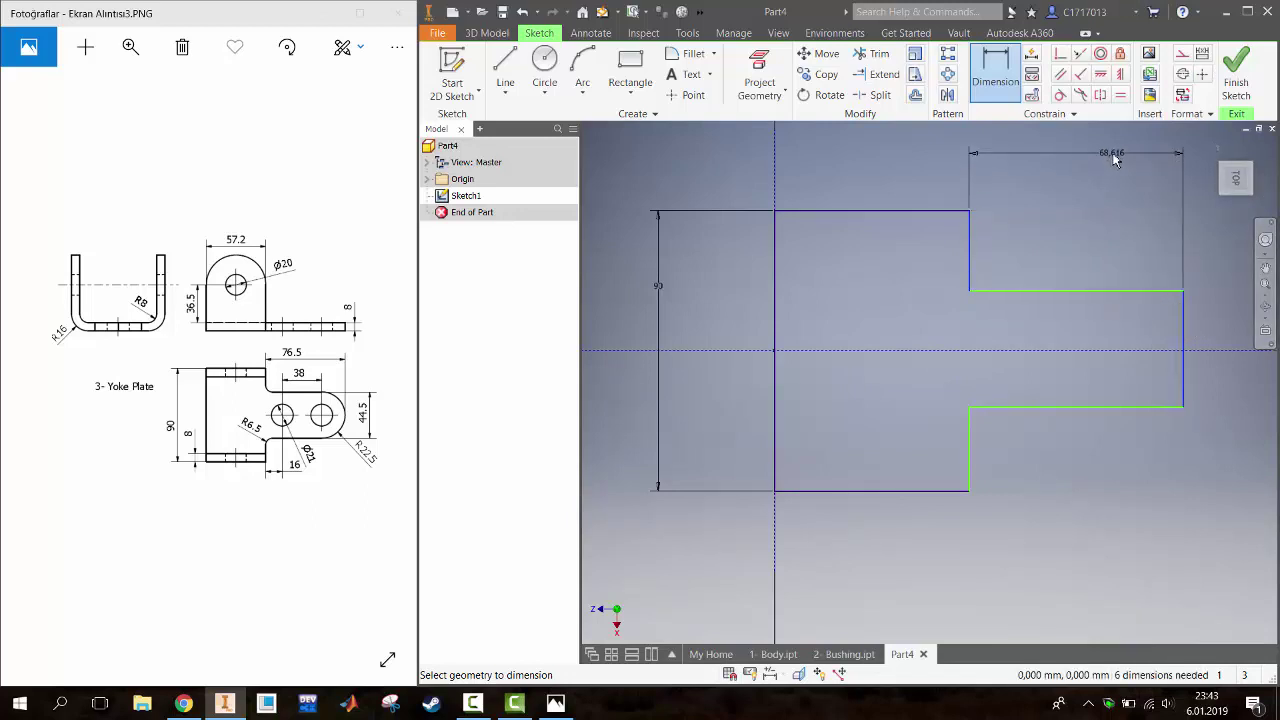
{"action": "left_click", "coordinate": [1115, 160]}
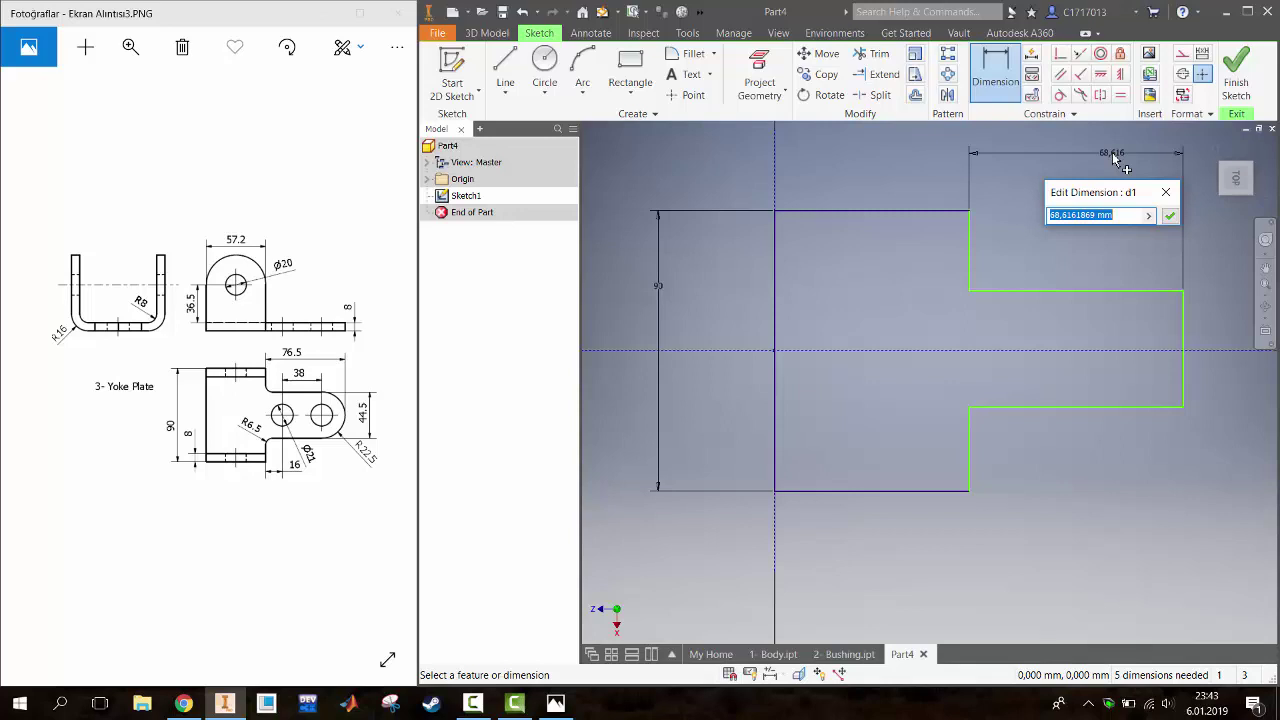
{"action": "type", "text": "76,5"}
{"action": "key", "text": "Return"}
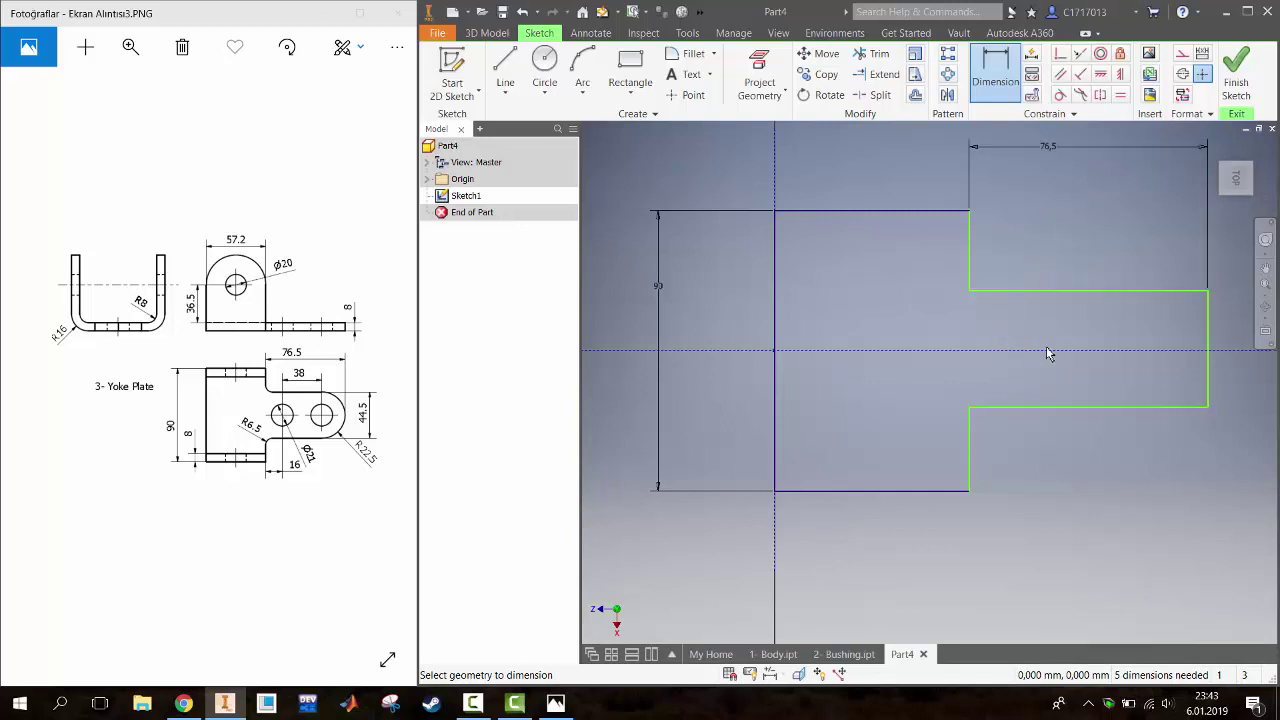
{"action": "left_click", "coordinate": [1163, 292]}
{"action": "left_click", "coordinate": [1177, 408]}
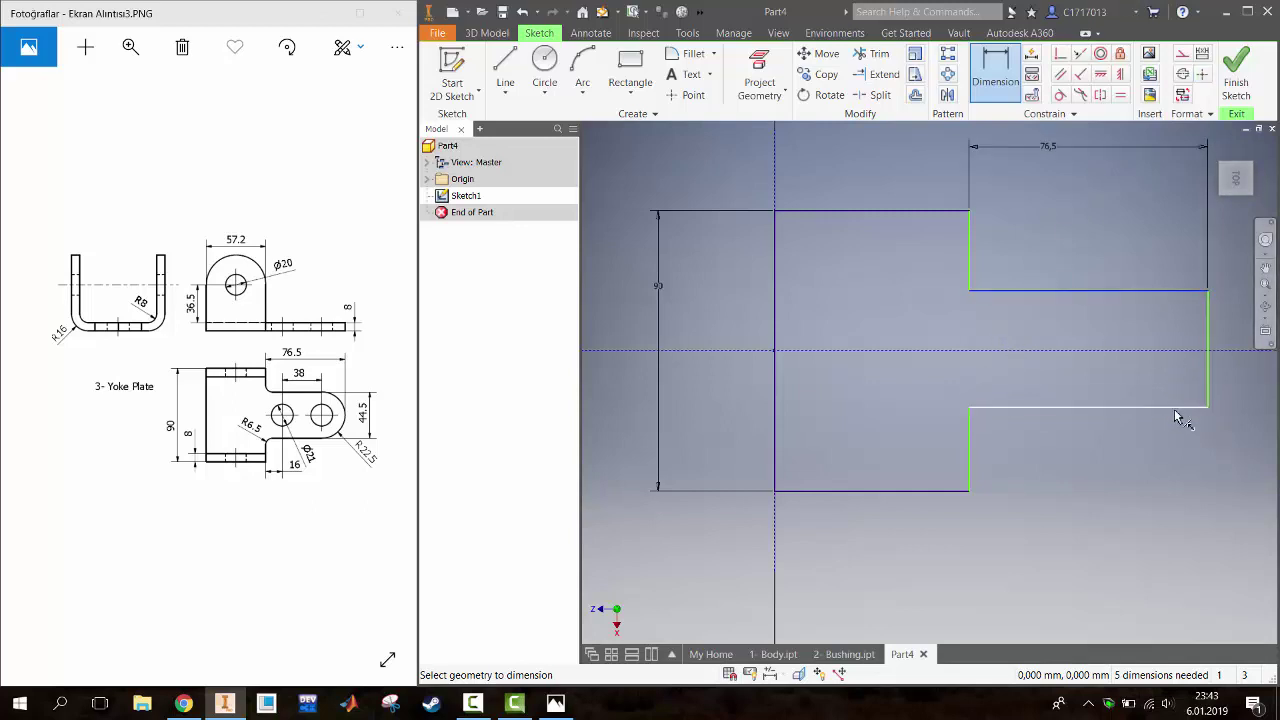
{"action": "left_click", "coordinate": [1240, 369]}
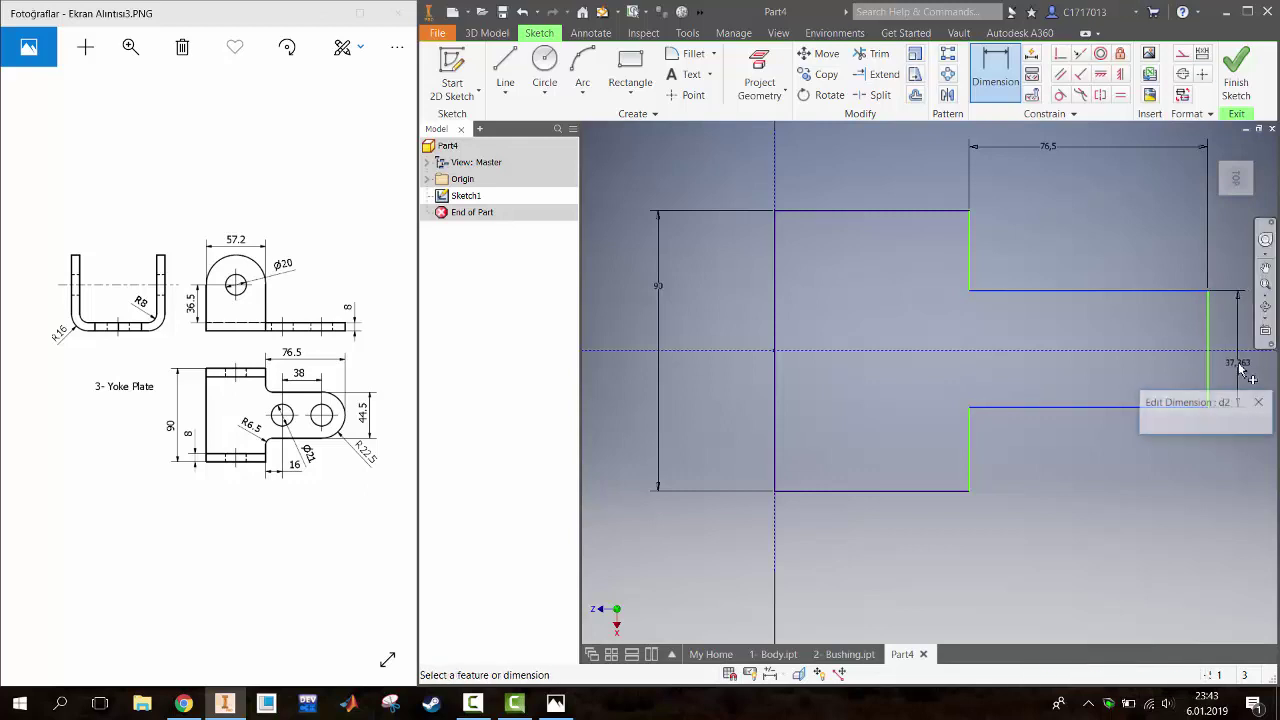
{"action": "type", "text": "44,5"}
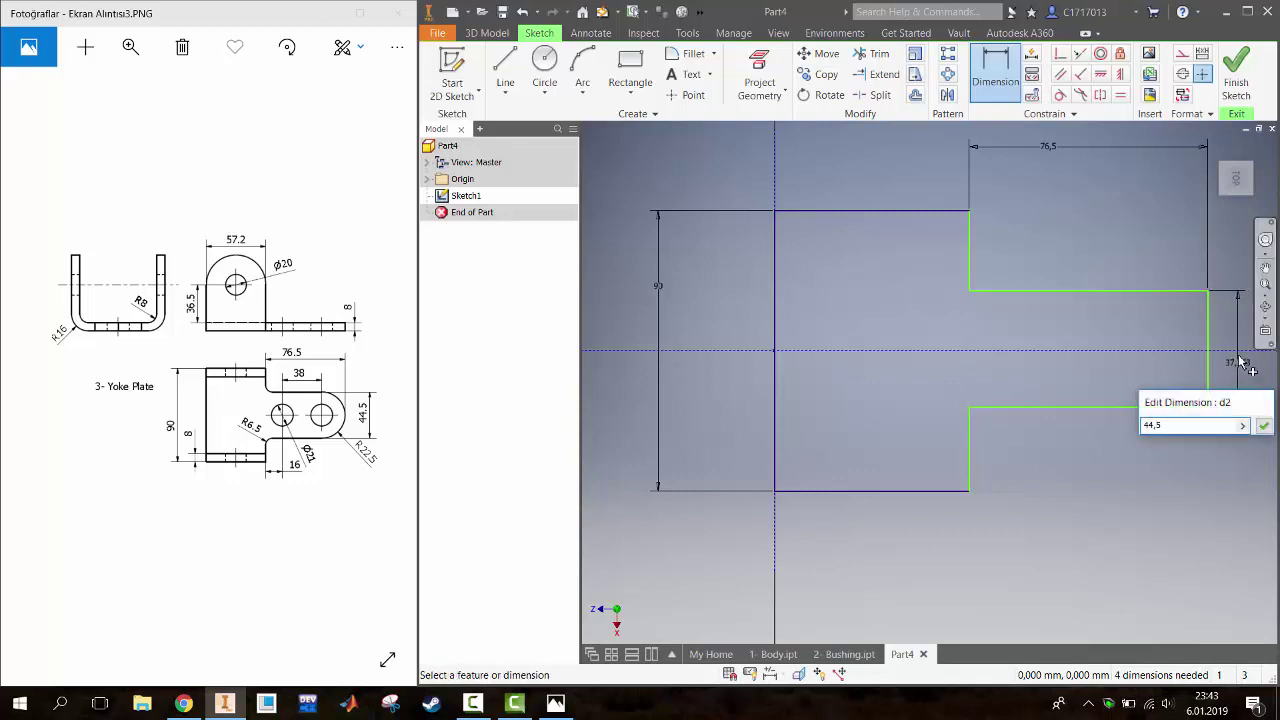
{"action": "key", "text": "Return"}
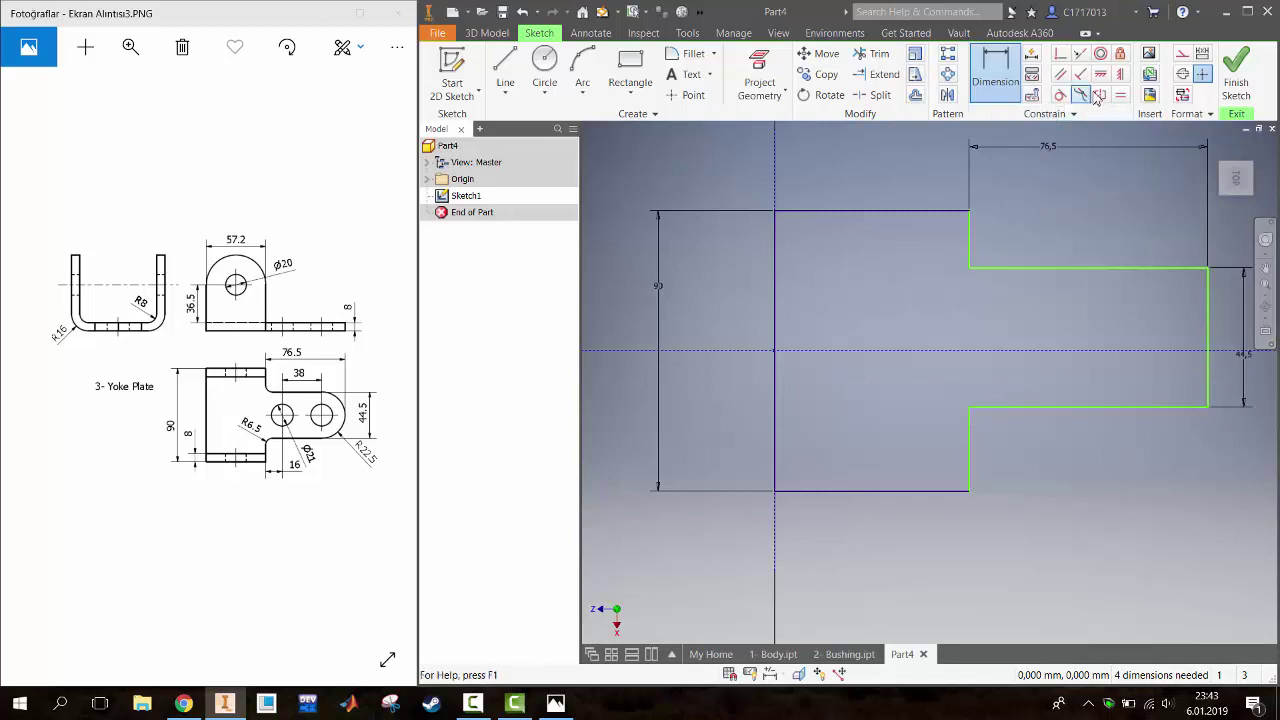
Make the two short vertical step edges equal; the tab-midpoint coincident is cancelled as over-constraining
{"action": "left_click", "coordinate": [1120, 95]}
{"action": "left_click", "coordinate": [971, 432]}
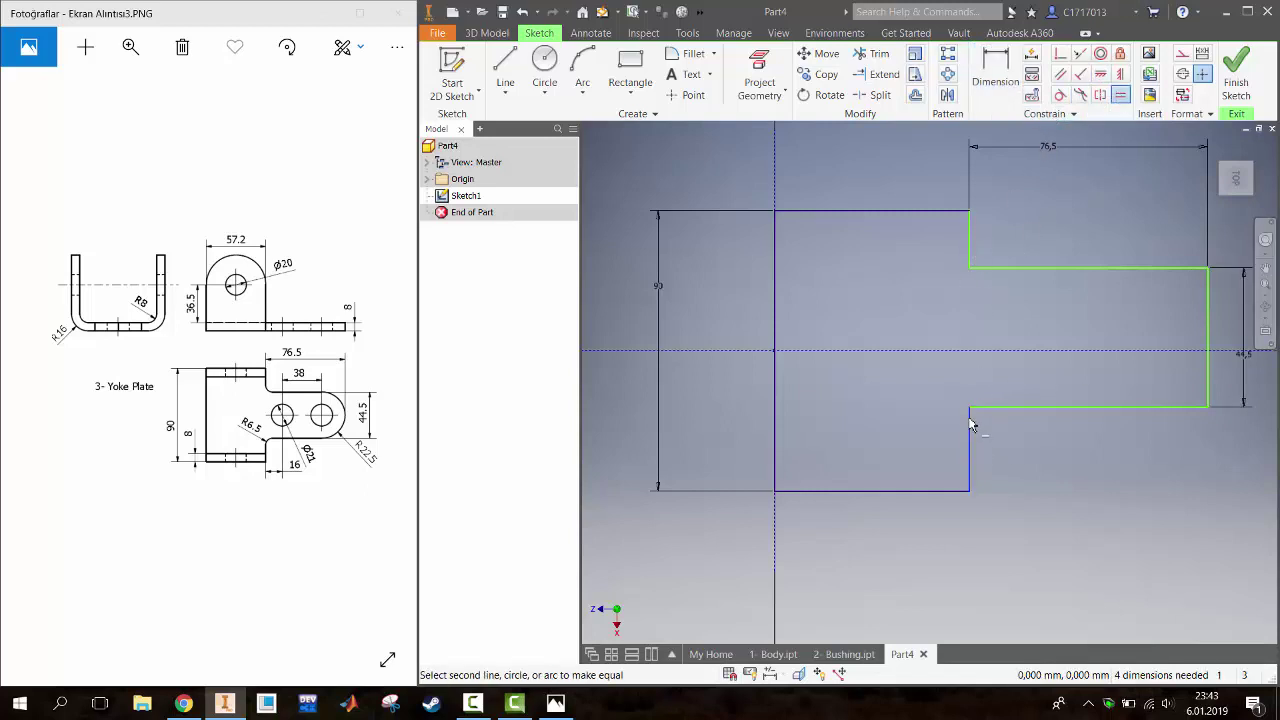
{"action": "left_click", "coordinate": [968, 244]}
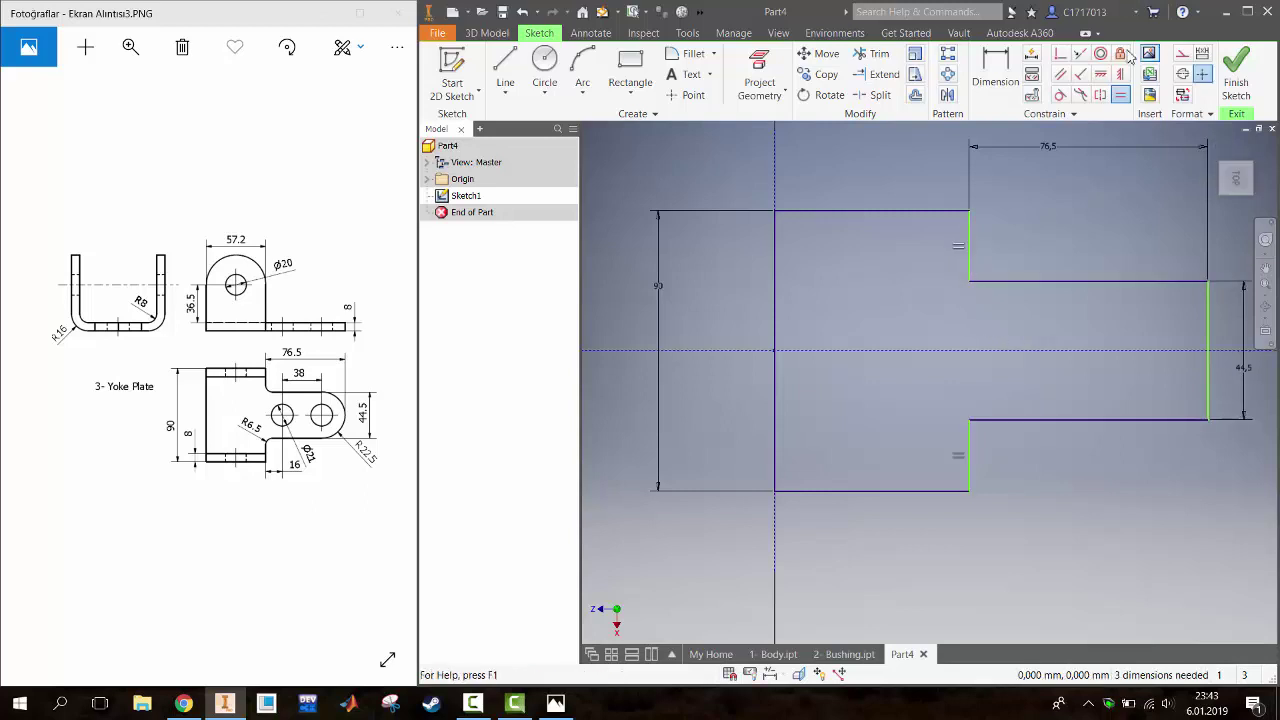
{"action": "left_click", "coordinate": [1207, 351]}
{"action": "left_click", "coordinate": [1195, 350]}
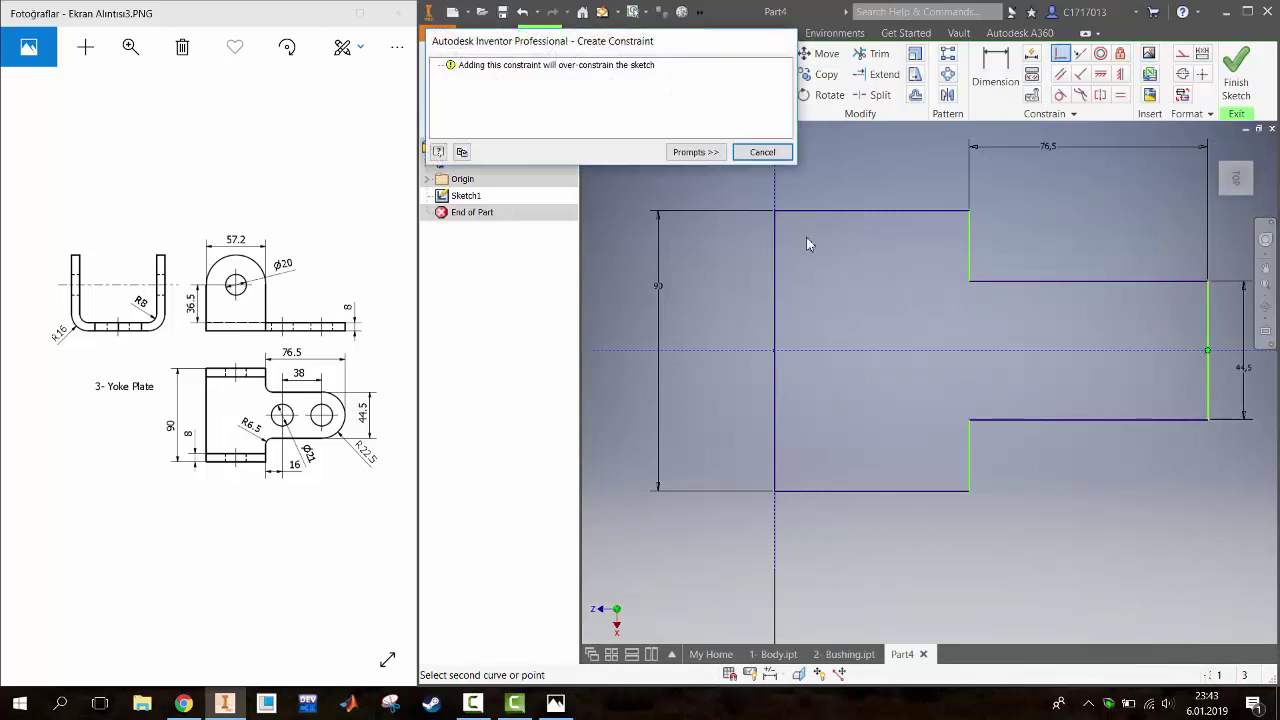
{"action": "left_click", "coordinate": [757, 152]}
{"action": "key", "text": "Escape"}
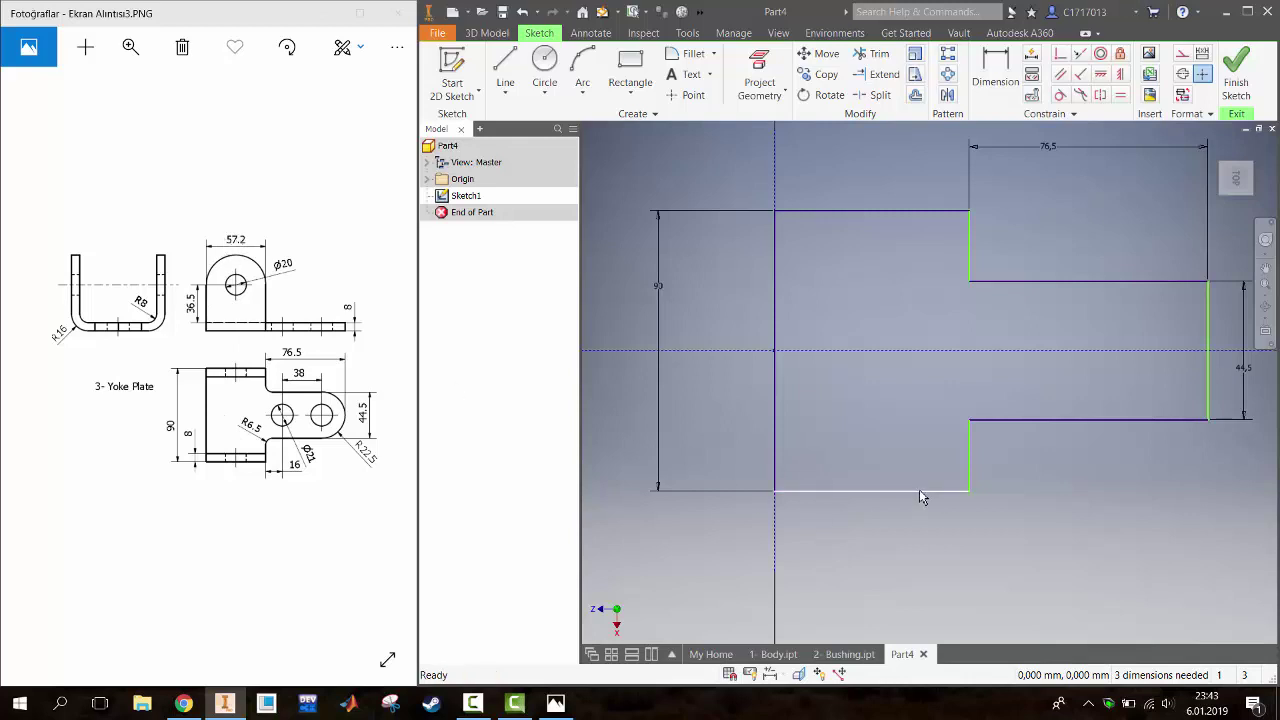
Dimension the plate body's bottom edge to 57,2
{"action": "key", "text": "d"}
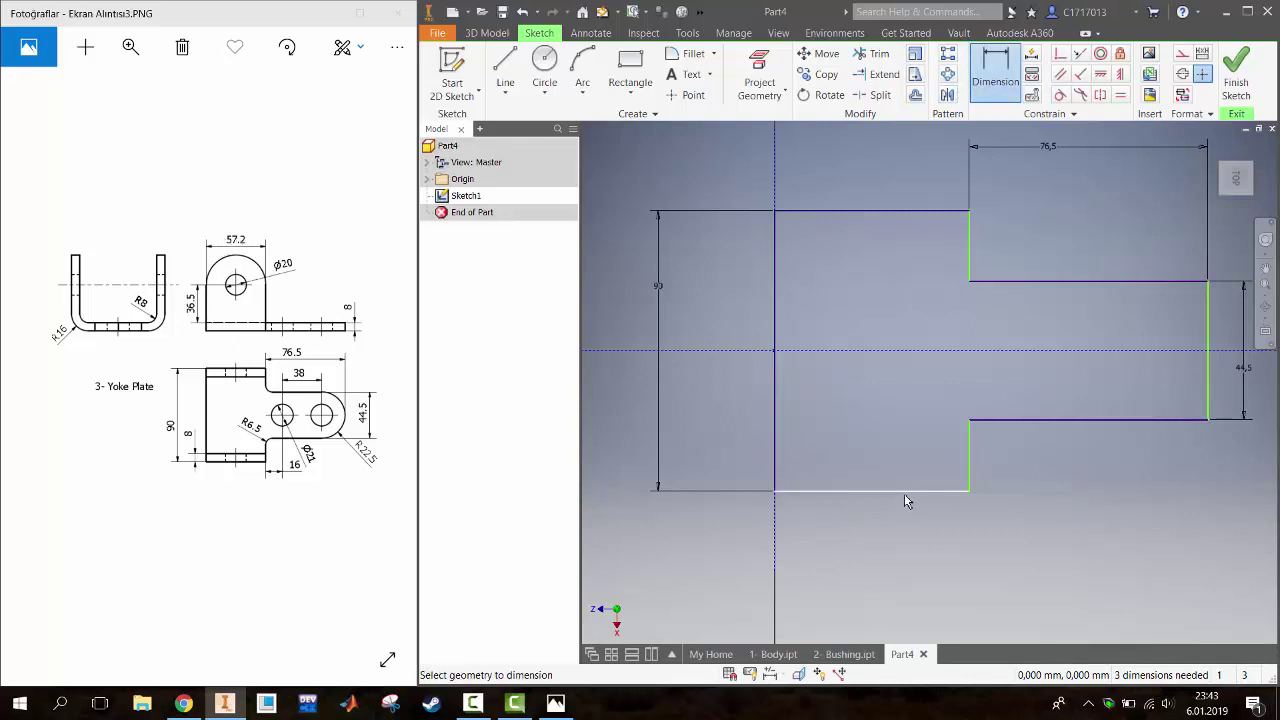
{"action": "left_click", "coordinate": [904, 492]}
{"action": "left_click", "coordinate": [880, 588]}
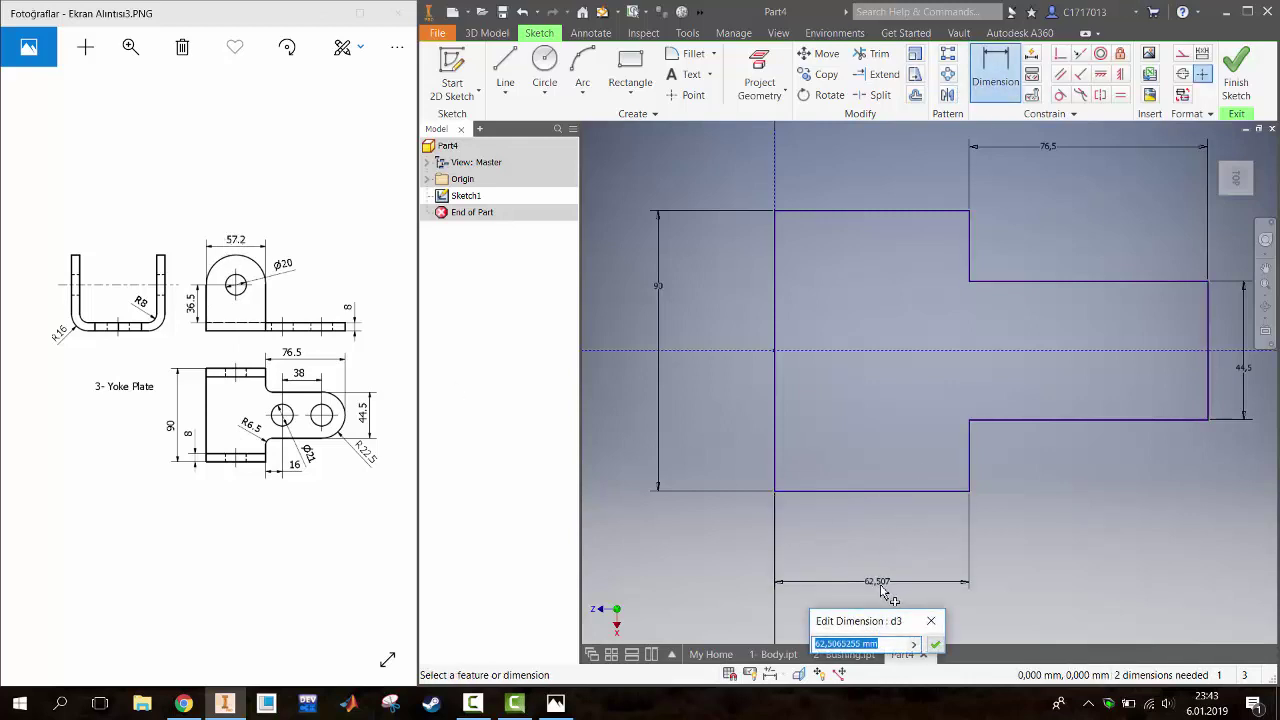
{"action": "type", "text": "57,"}
{"action": "type", "text": "2"}
{"action": "key", "text": "Return"}
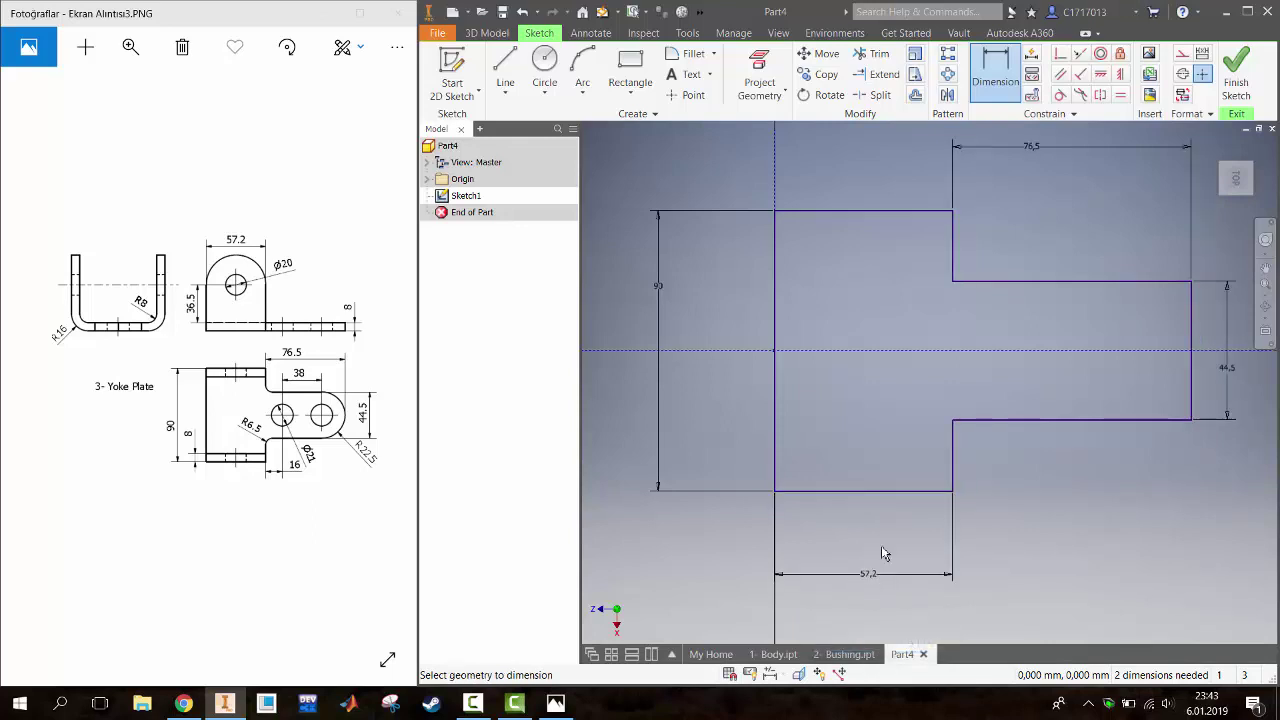
{"action": "key", "text": "Escape"}
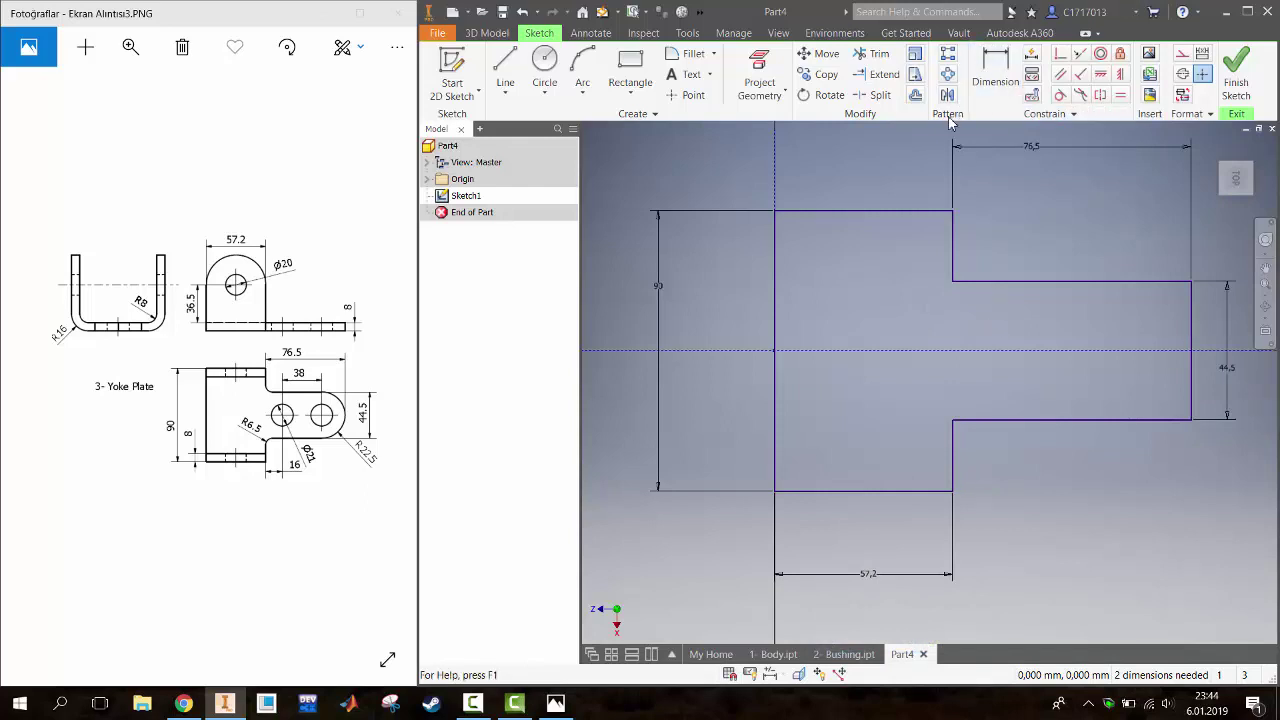
{"action": "right_click", "coordinate": [1194, 314]}
{"action": "left_click", "coordinate": [1210, 332]}
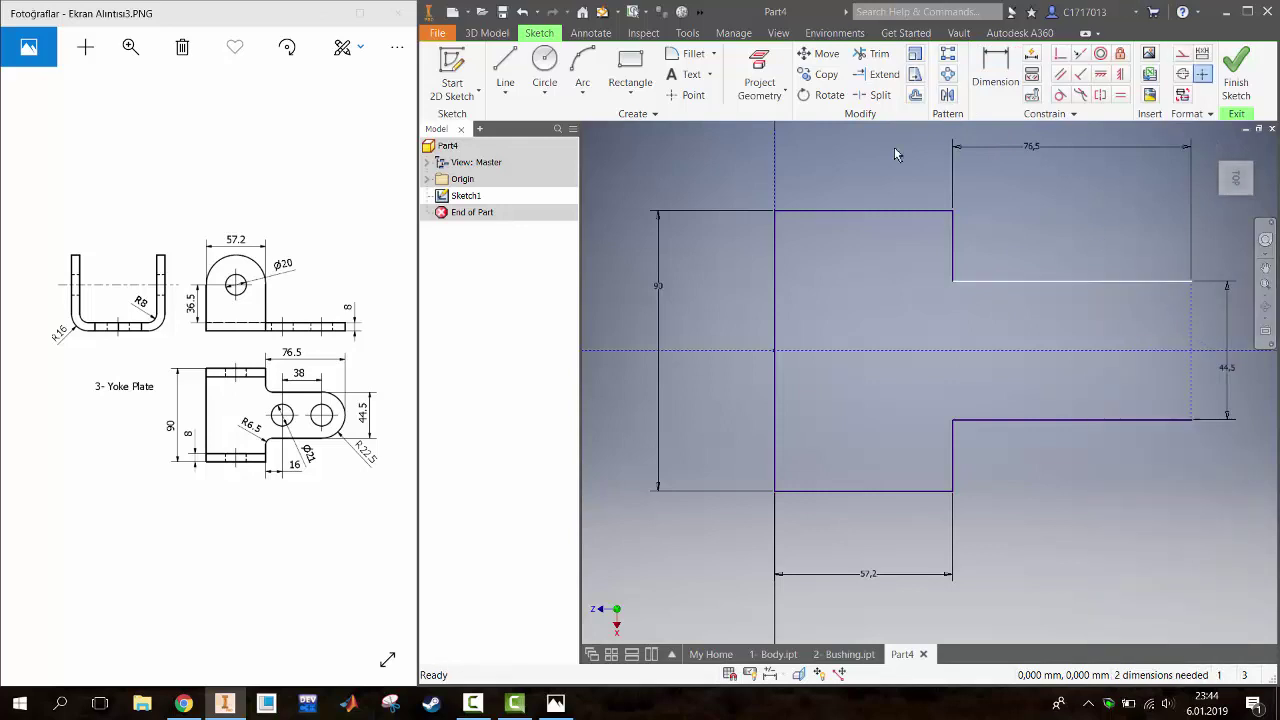
Draw a circle centred on the horizontal axis at the tab end, tangent to the end line
{"action": "left_click", "coordinate": [544, 65]}
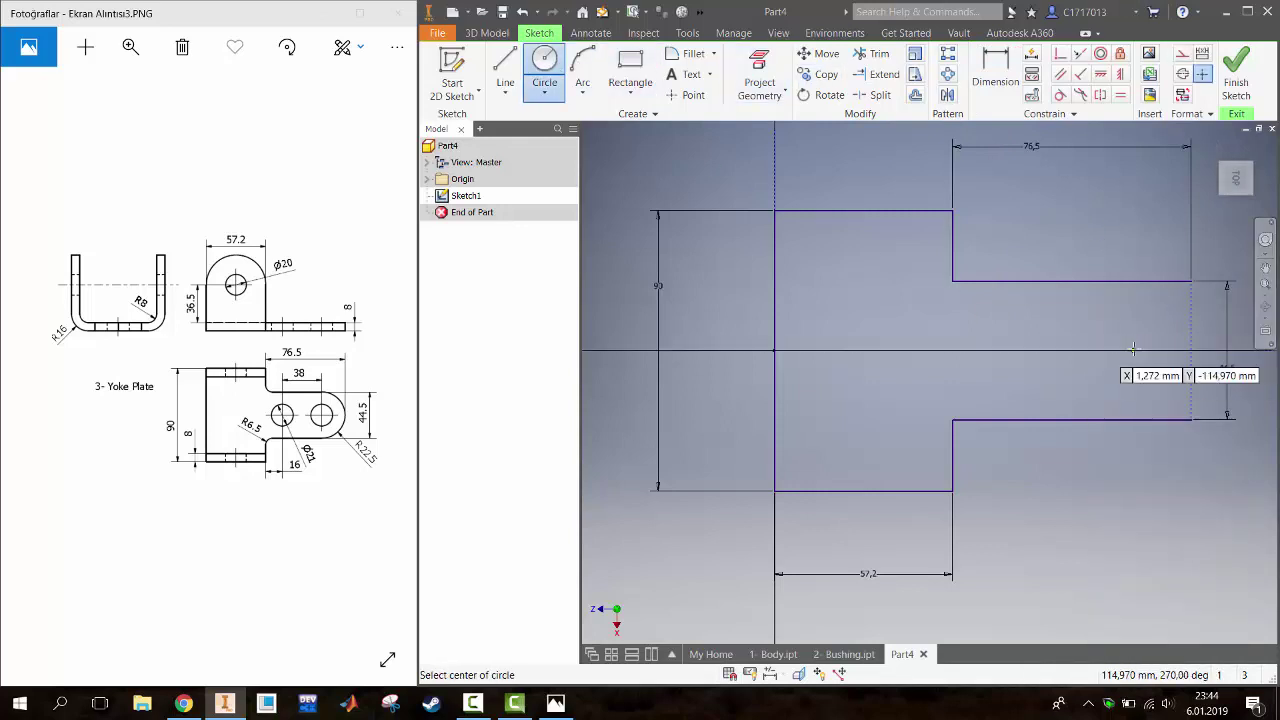
{"action": "left_click", "coordinate": [1133, 350]}
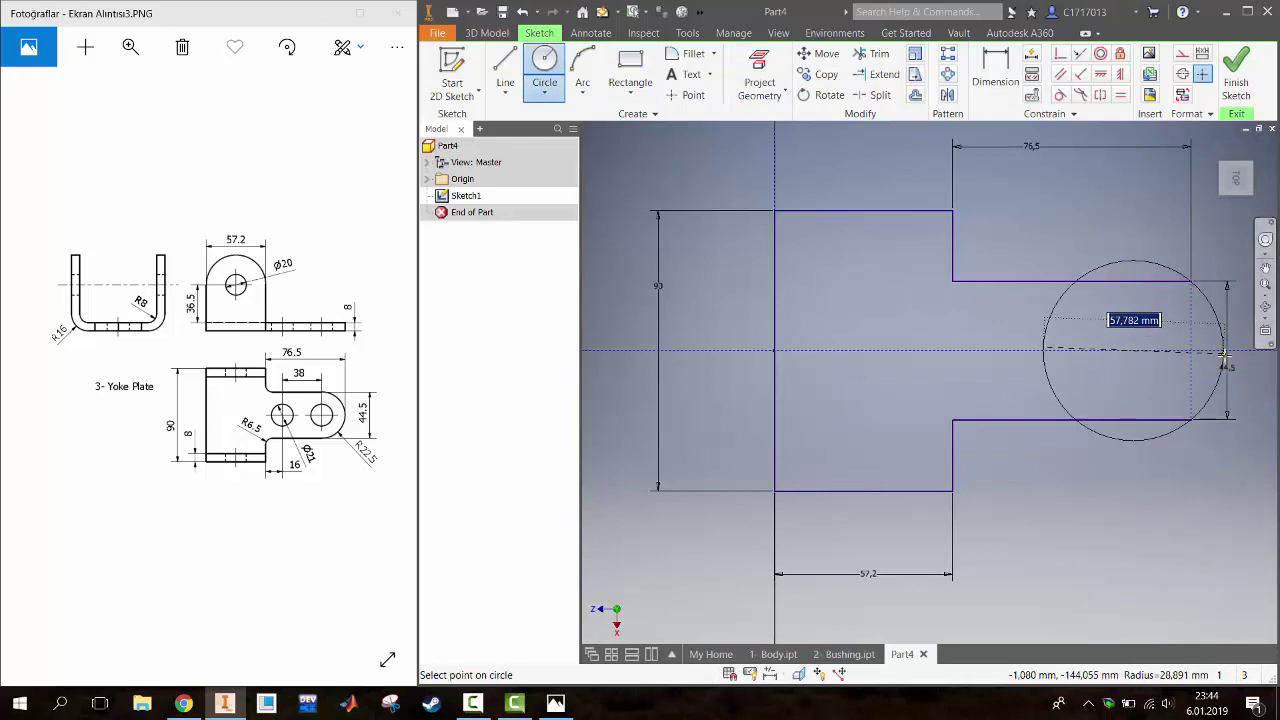
{"action": "left_click", "coordinate": [1224, 350]}
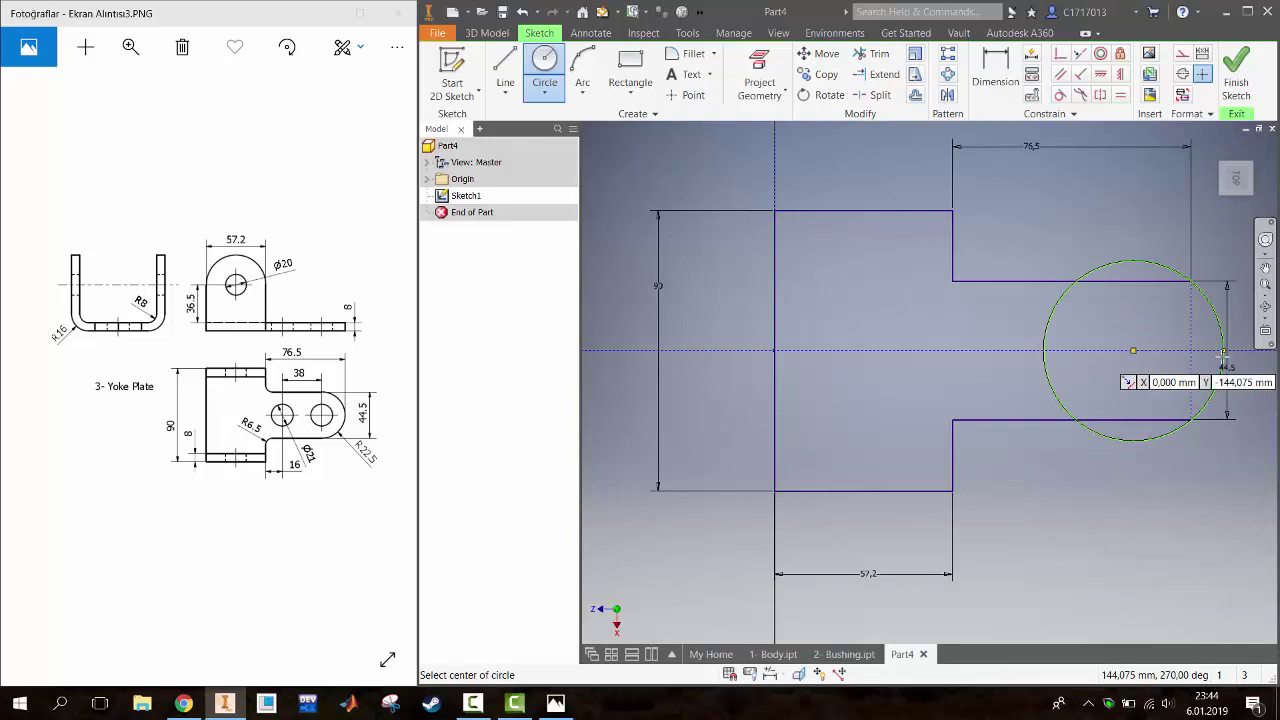
{"action": "key", "text": "Escape"}
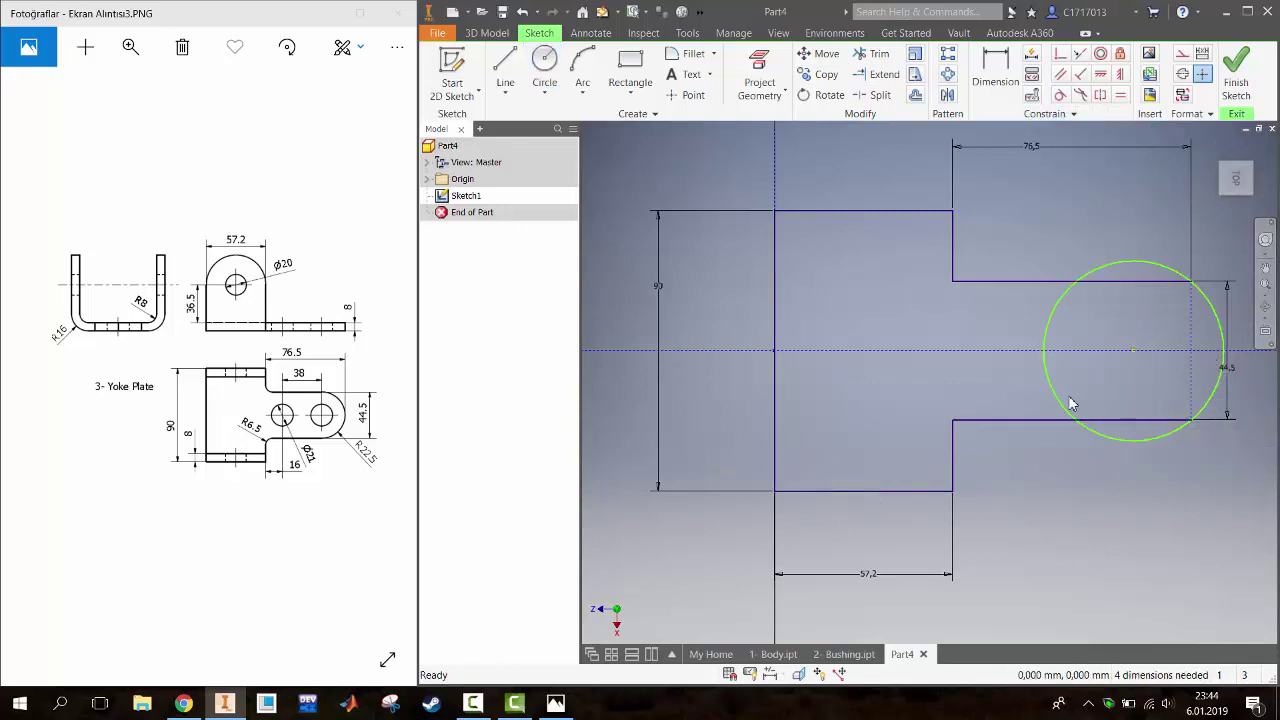
{"action": "left_click", "coordinate": [1060, 94]}
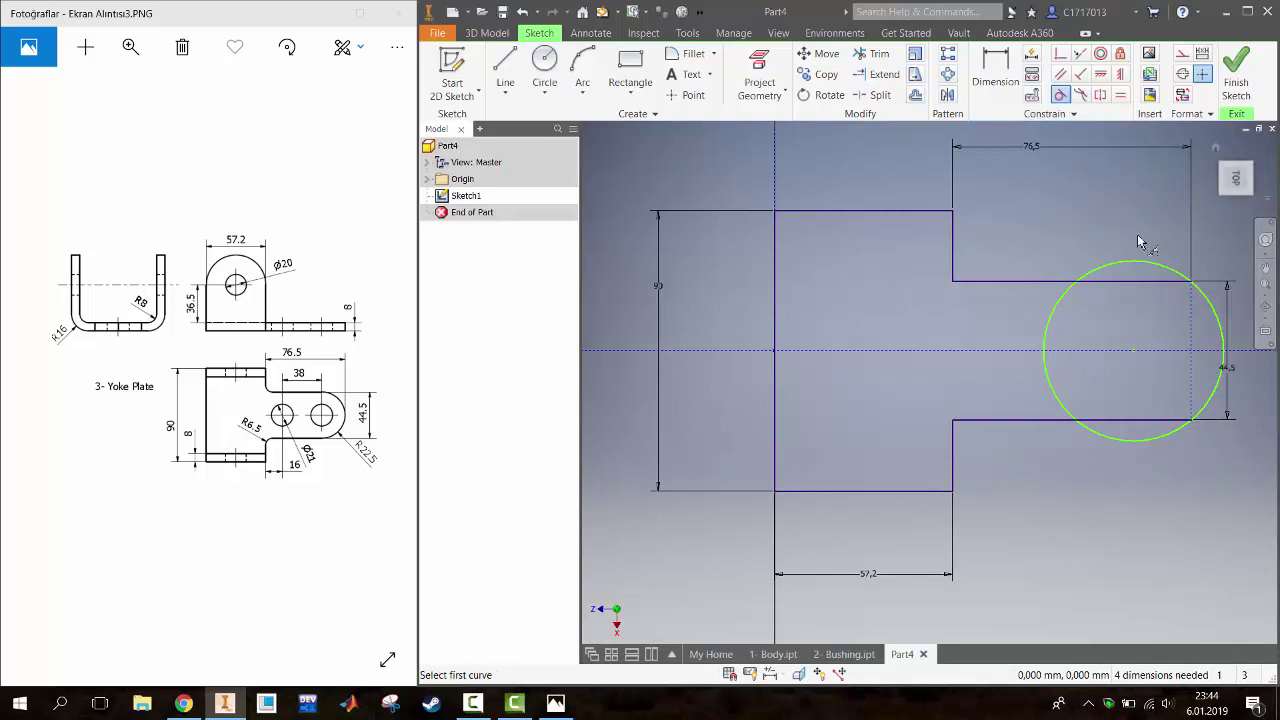
{"action": "left_click", "coordinate": [1227, 344]}
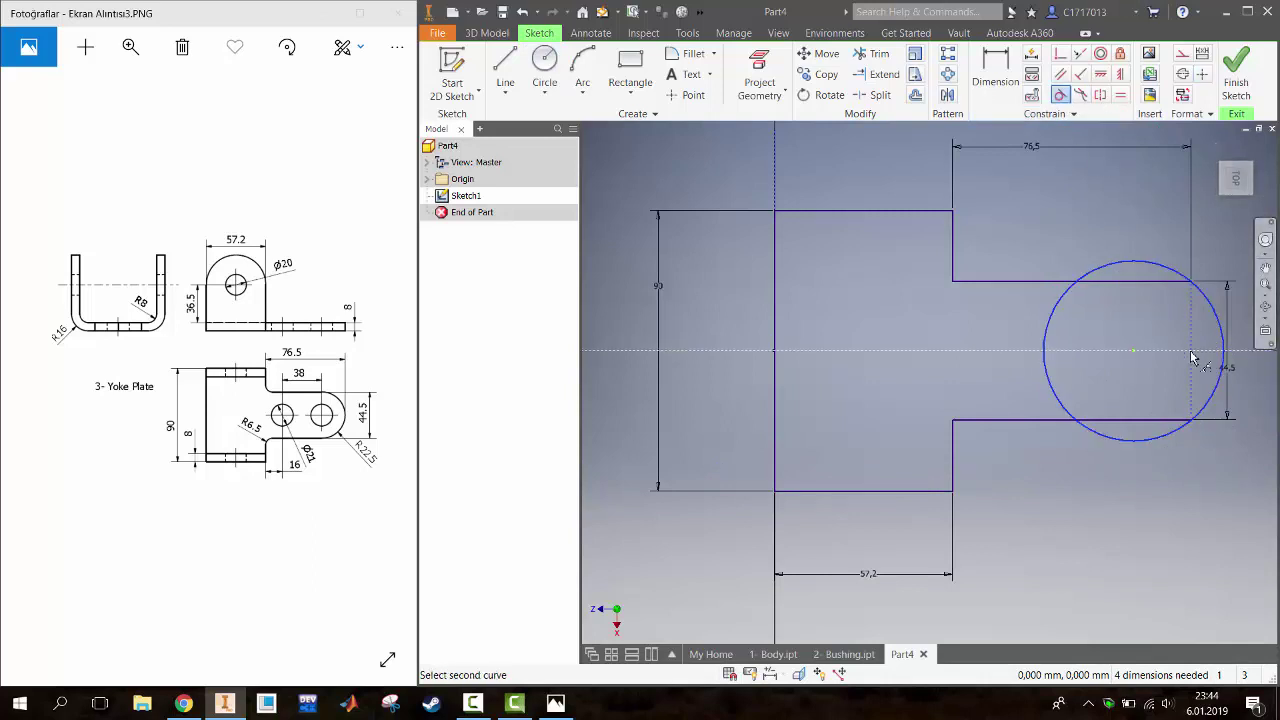
{"action": "left_click", "coordinate": [1192, 372]}
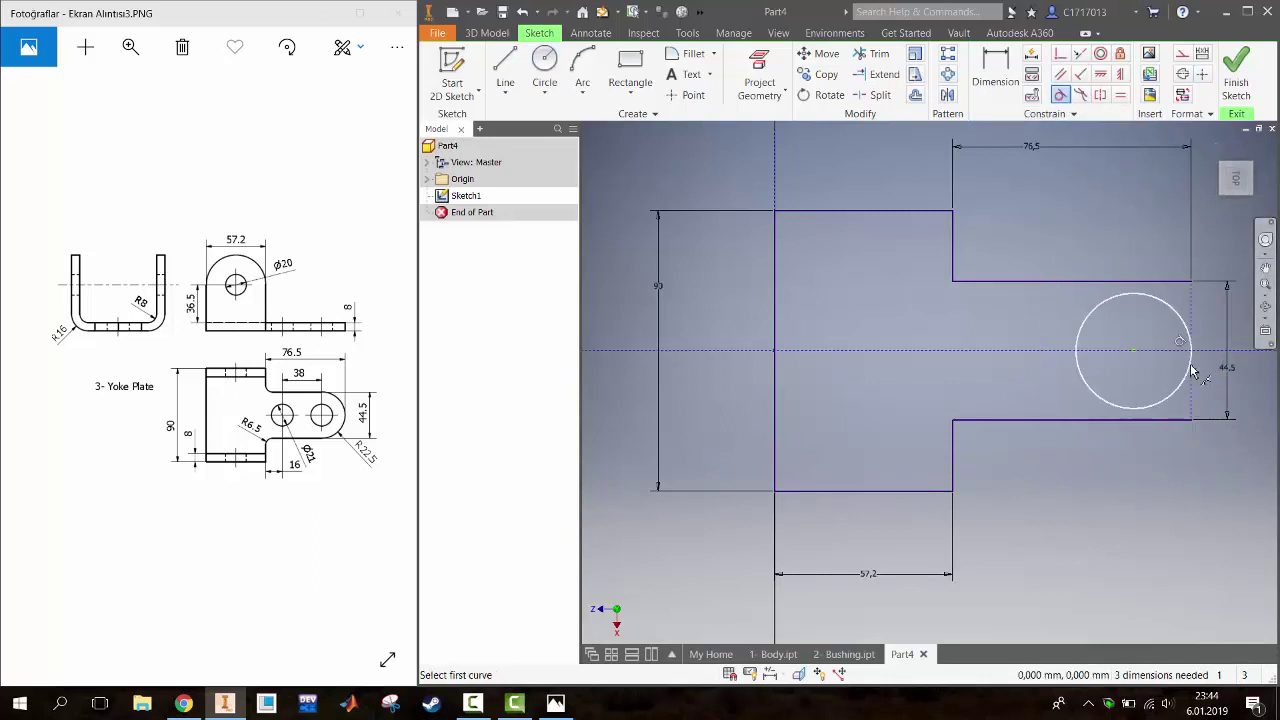
{"action": "right_click", "coordinate": [1166, 309]}
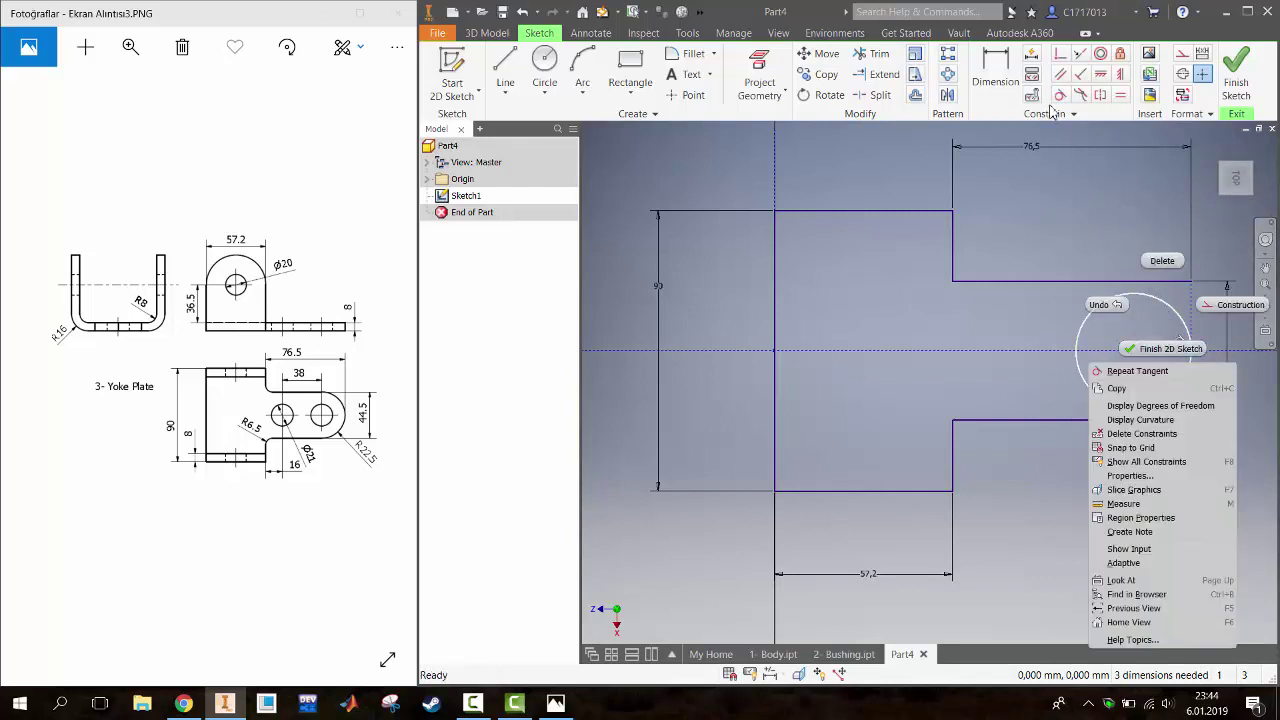
Give the circle a radius dimension of 22,5
{"action": "left_click", "coordinate": [992, 82]}
{"action": "left_click", "coordinate": [1178, 324]}
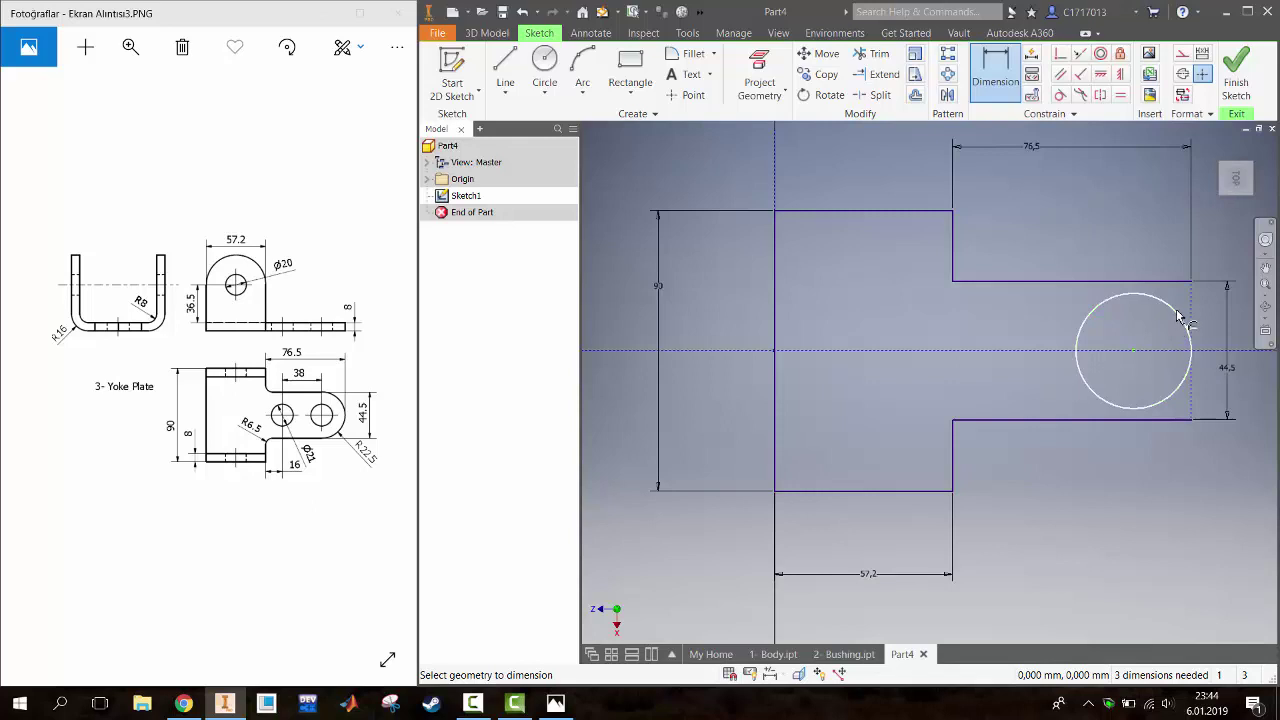
{"action": "right_click", "coordinate": [1172, 316]}
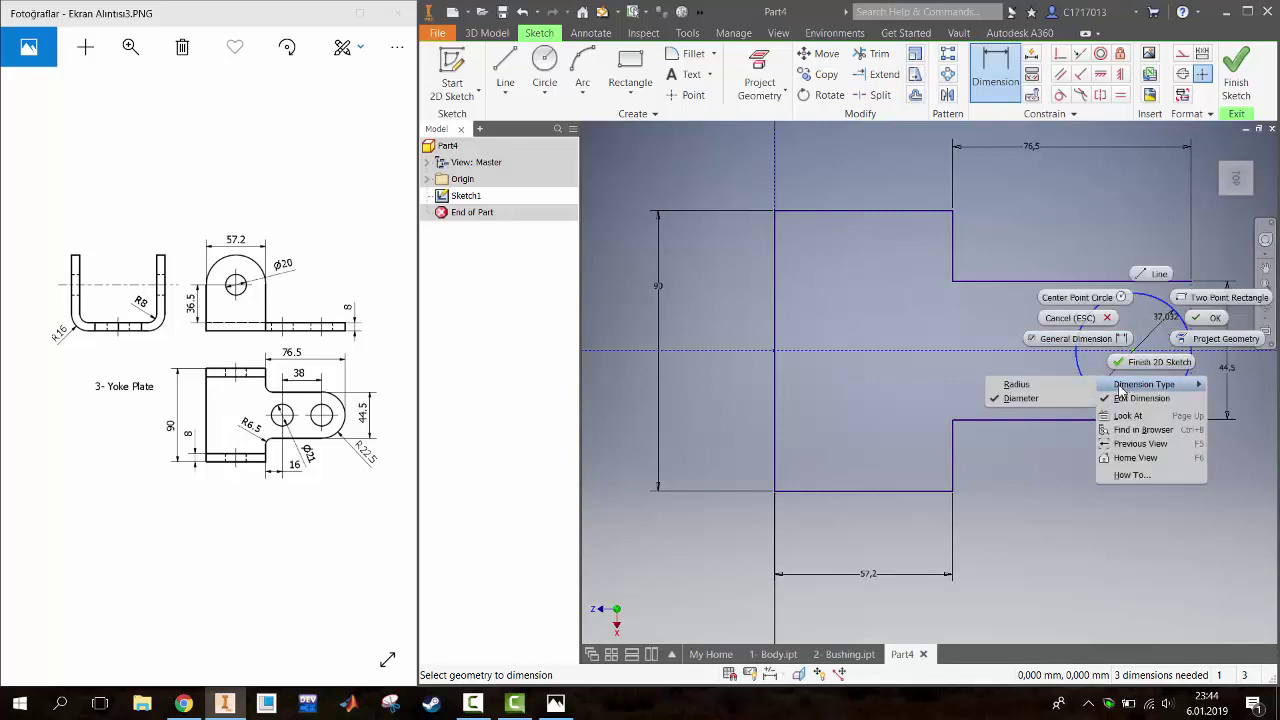
{"action": "left_click", "coordinate": [1016, 384]}
{"action": "left_click", "coordinate": [1222, 456]}
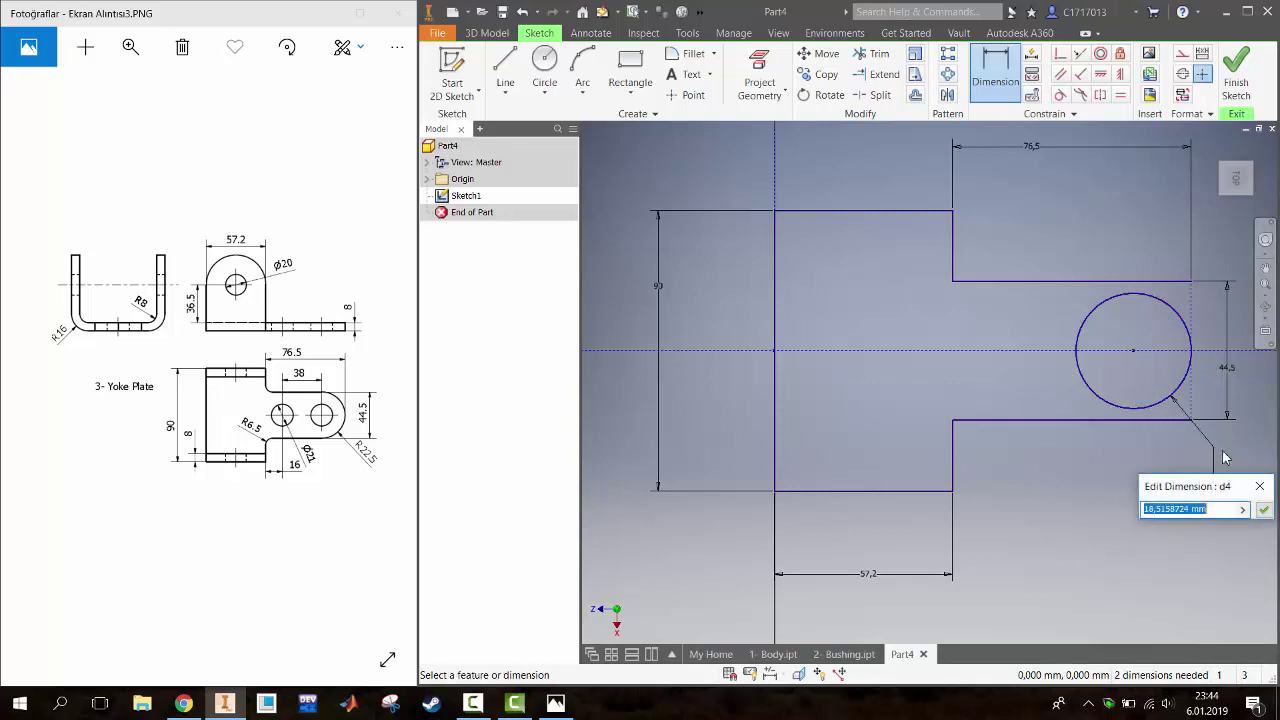
{"action": "type", "text": "22,5"}
{"action": "key", "text": "Return"}
{"action": "key", "text": "Escape"}
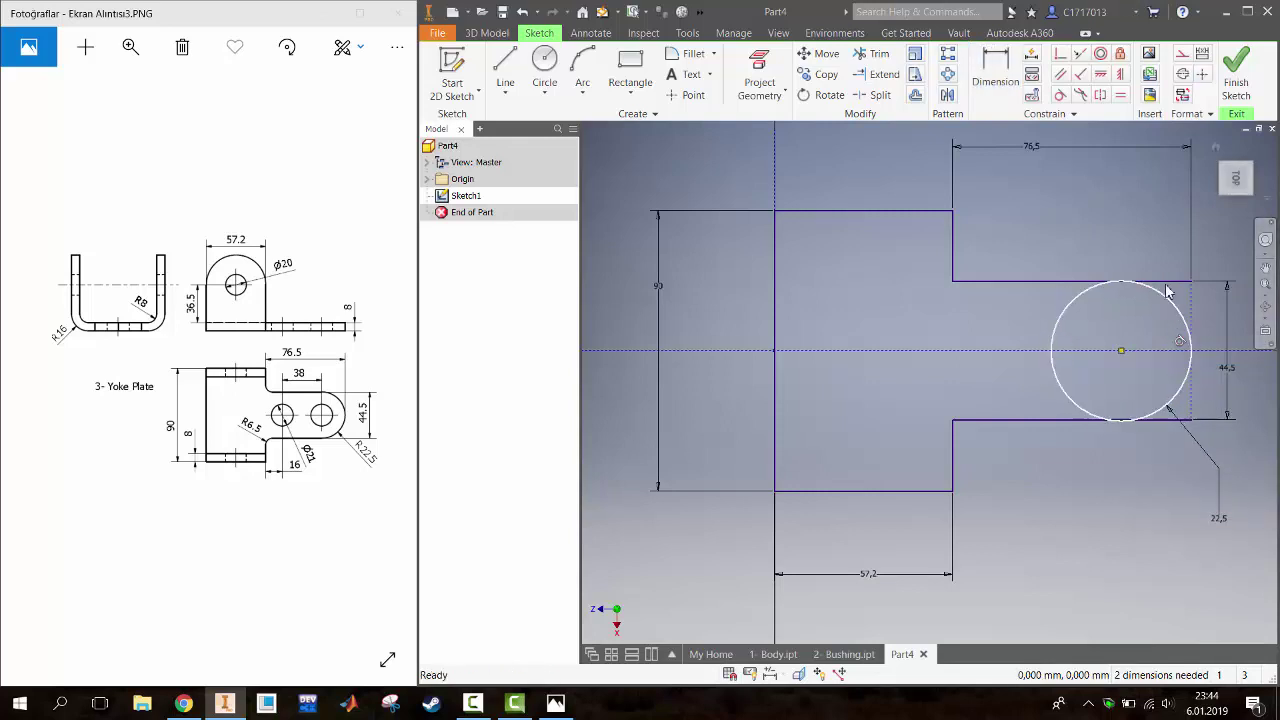
Trim the stray line piece at the bottom of the circle
{"action": "key", "text": "x"}
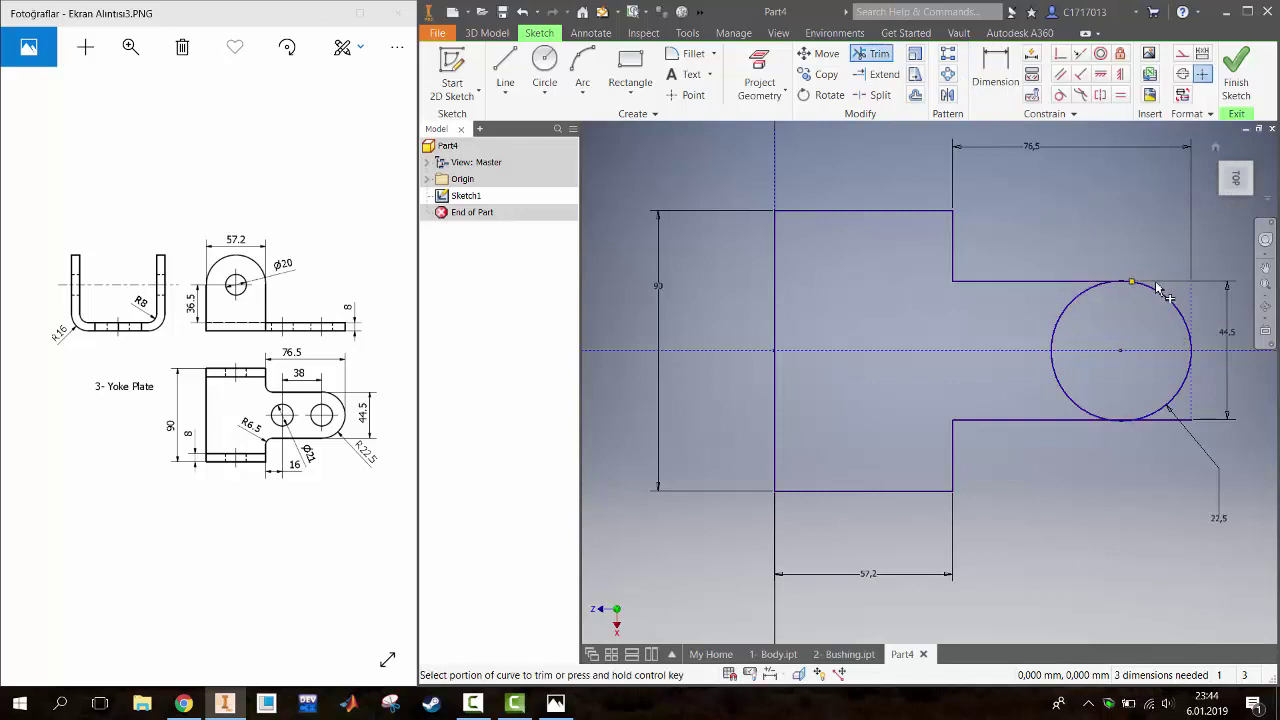
{"action": "scroll", "coordinate": [1128, 280], "scroll_direction": "down", "scroll_amount": 5}
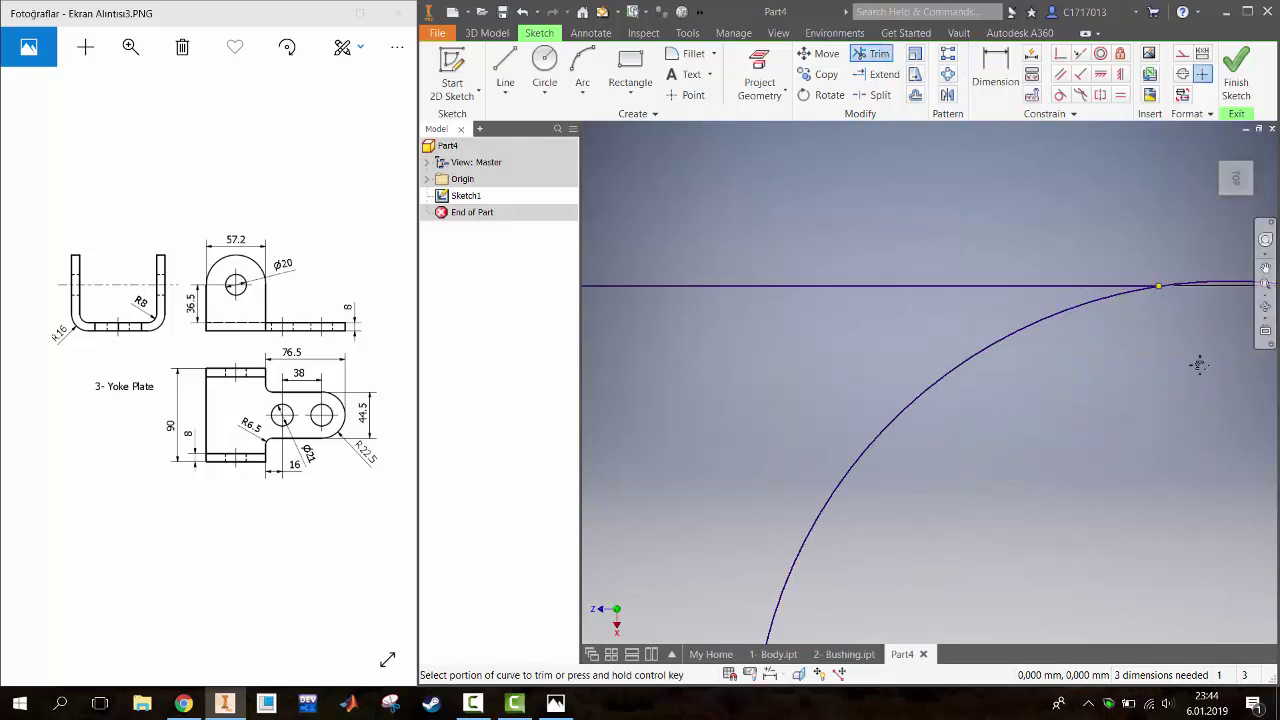
{"action": "scroll", "coordinate": [1030, 320], "scroll_direction": "up", "scroll_amount": 5}
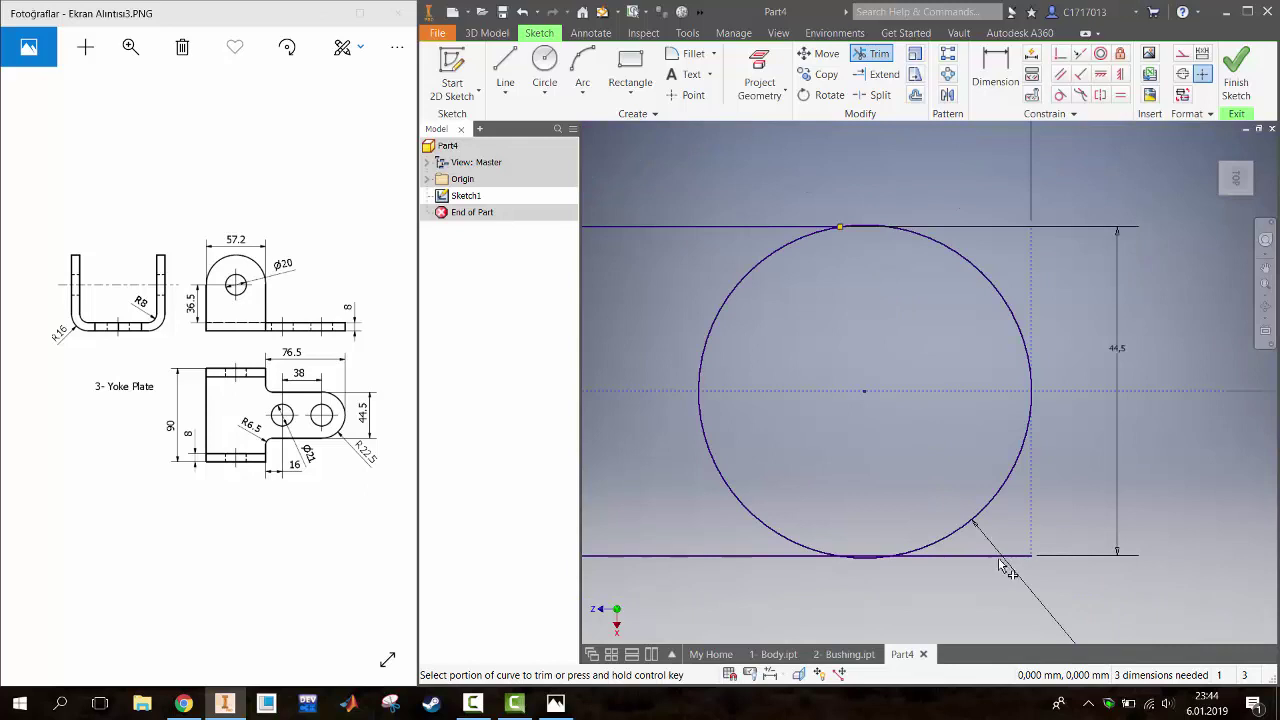
{"action": "scroll", "coordinate": [870, 558], "scroll_direction": "down", "scroll_amount": 4}
{"action": "scroll", "coordinate": [870, 558], "scroll_direction": "down", "scroll_amount": 2}
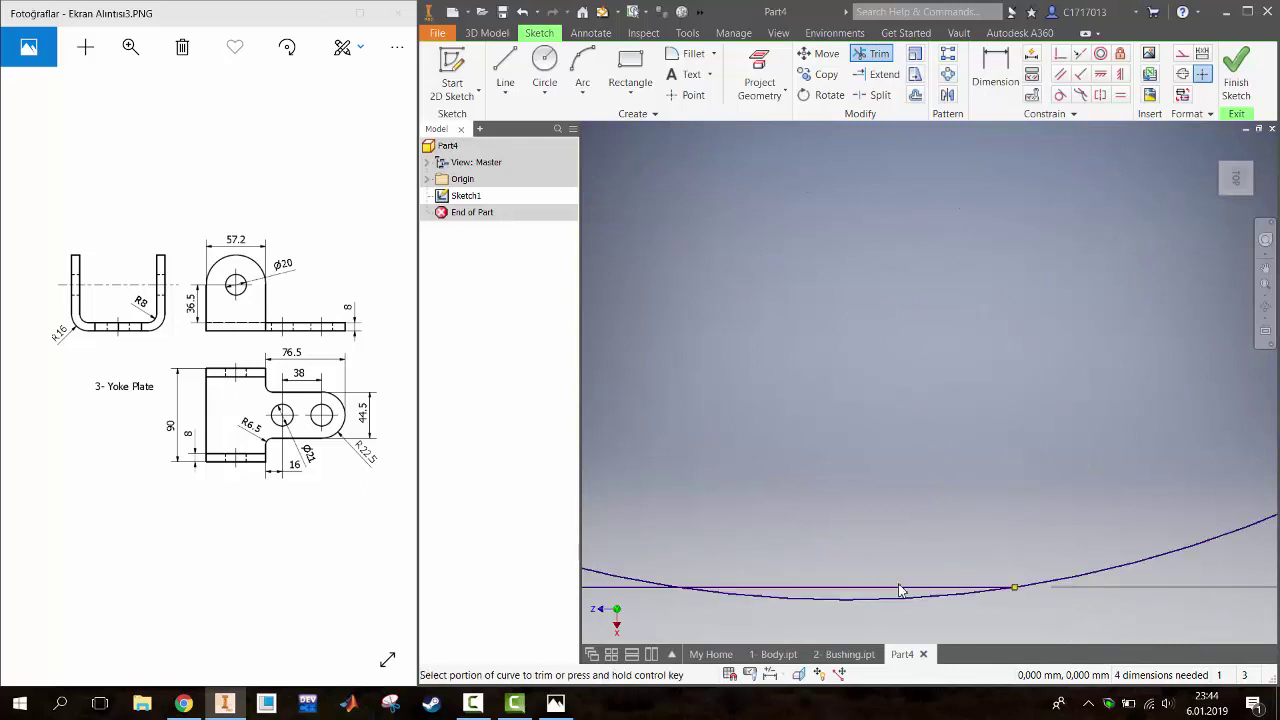
{"action": "left_click", "coordinate": [898, 590]}
{"action": "scroll", "coordinate": [903, 585], "scroll_direction": "up", "scroll_amount": 5}
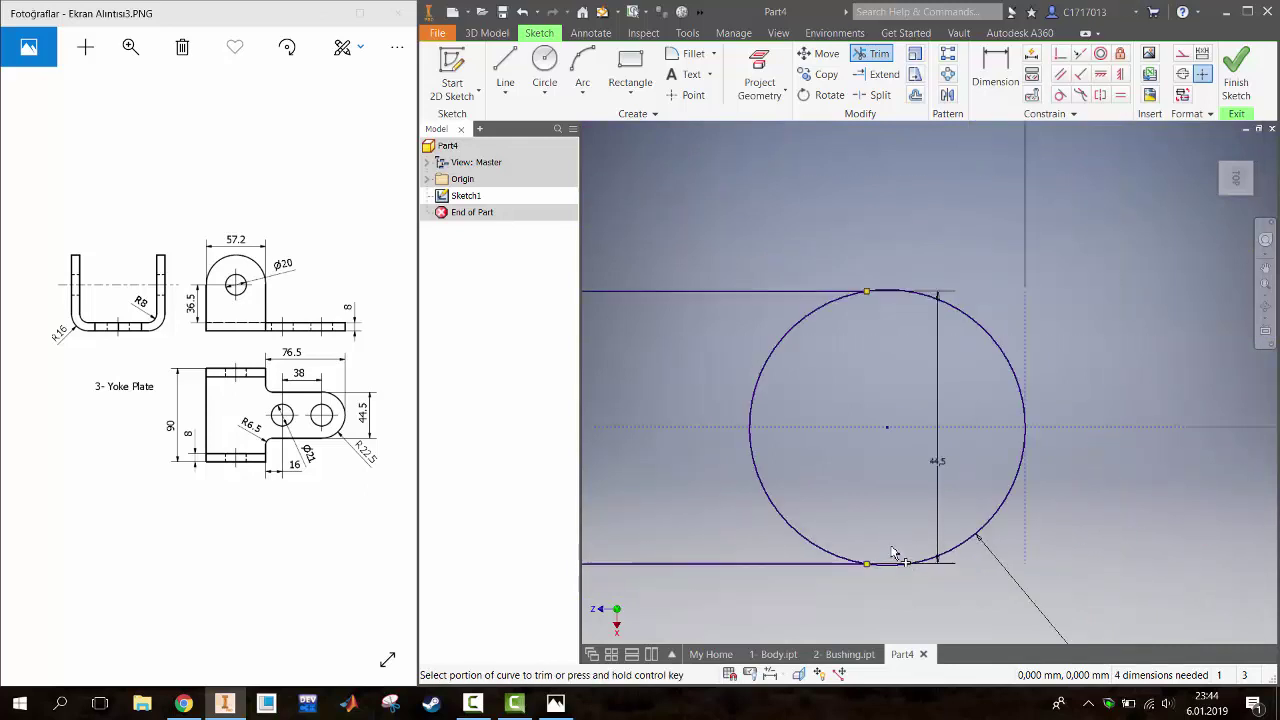
{"action": "key", "text": "Escape"}
Move the 44,5 dimension aside and trim away the circle's left half
{"action": "left_click_drag", "start_coordinate": [934, 462], "coordinate": [1225, 446]}
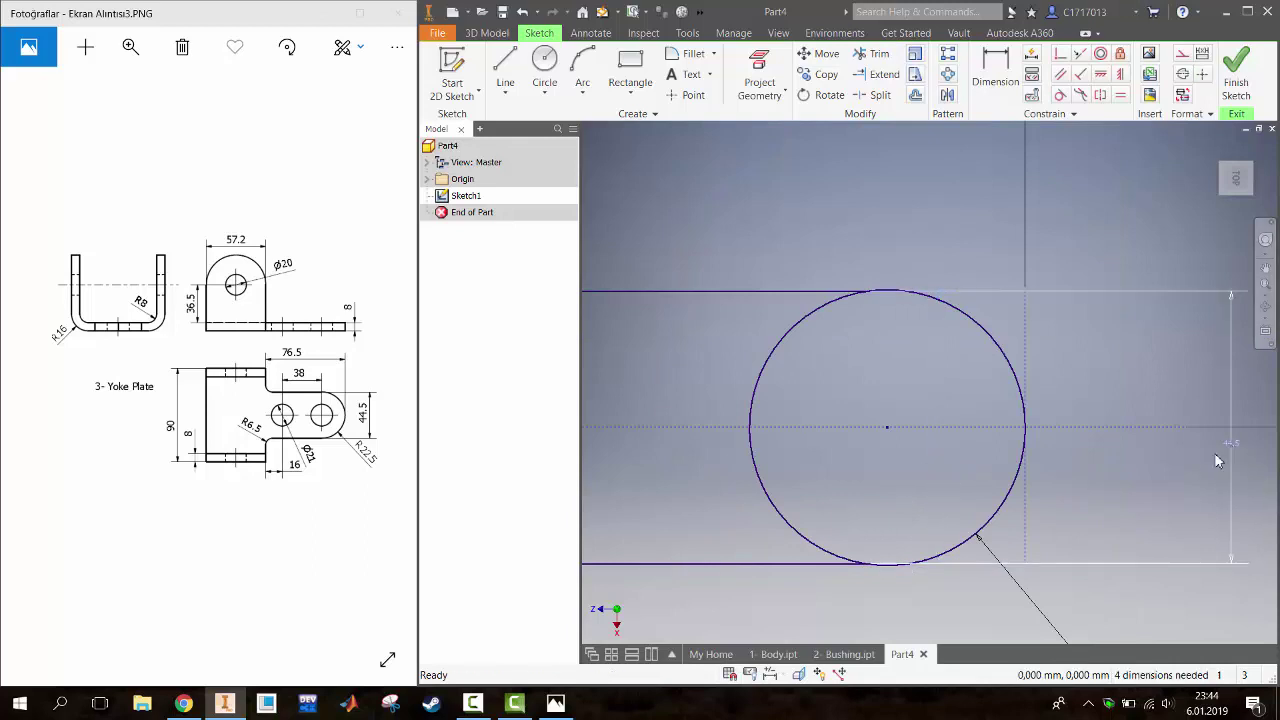
{"action": "middle_click_drag", "start_coordinate": [637, 378], "coordinate": [868, 387]}
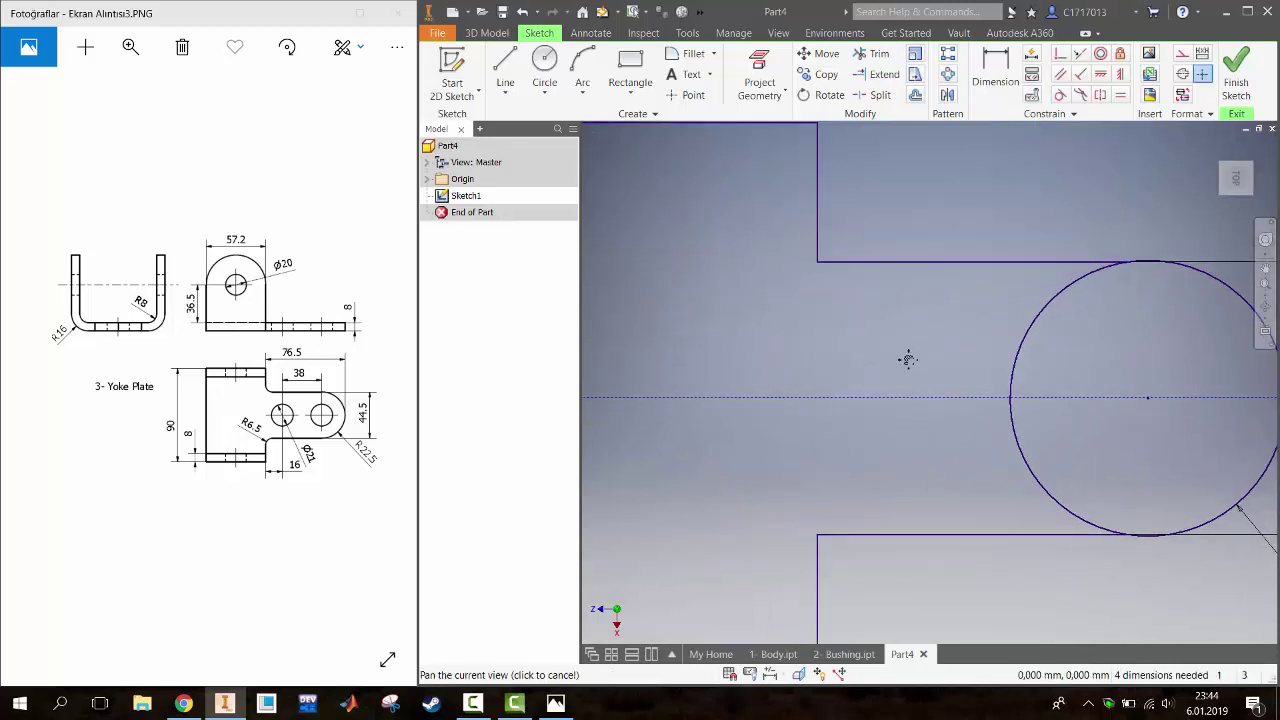
{"action": "key", "text": "x"}
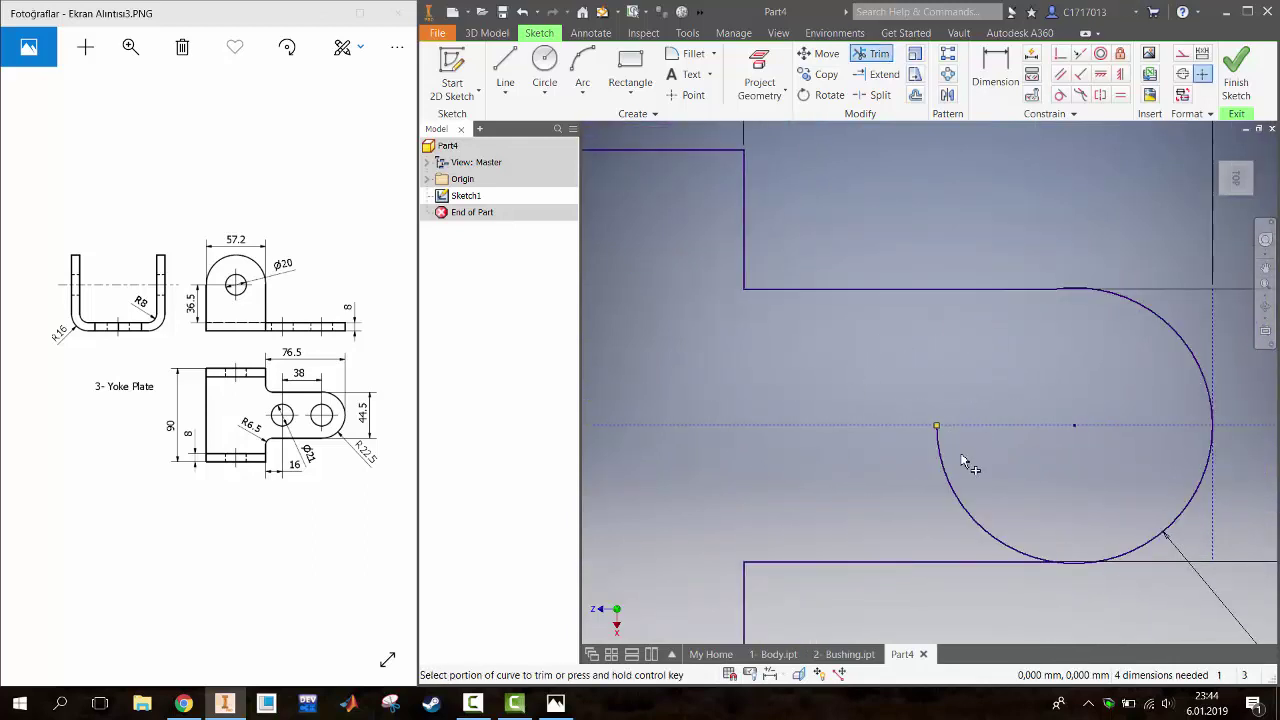
{"action": "left_click", "coordinate": [948, 476]}
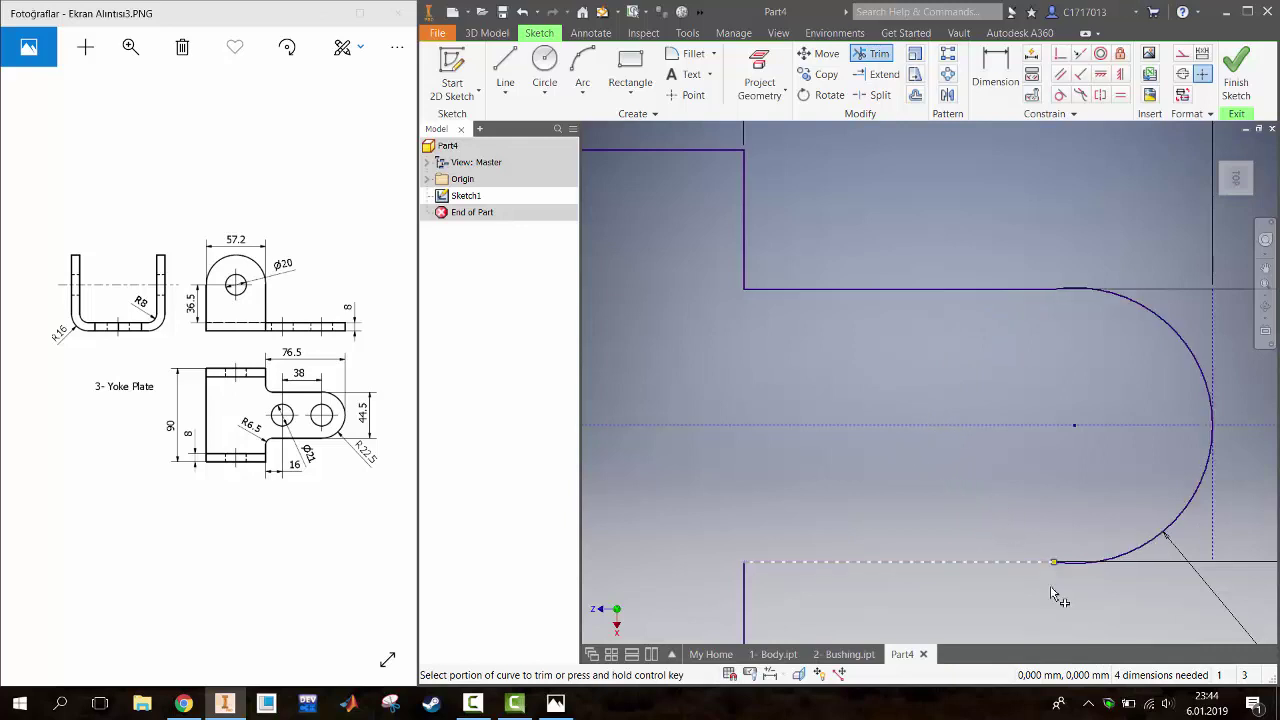
{"action": "scroll", "coordinate": [1057, 594], "scroll_direction": "down", "scroll_amount": 3}
{"action": "scroll", "coordinate": [1079, 574], "scroll_direction": "up", "scroll_amount": 3}
{"action": "scroll", "coordinate": [1066, 537], "scroll_direction": "up", "scroll_amount": 3}
{"action": "scroll", "coordinate": [1014, 523], "scroll_direction": "down", "scroll_amount": 1}
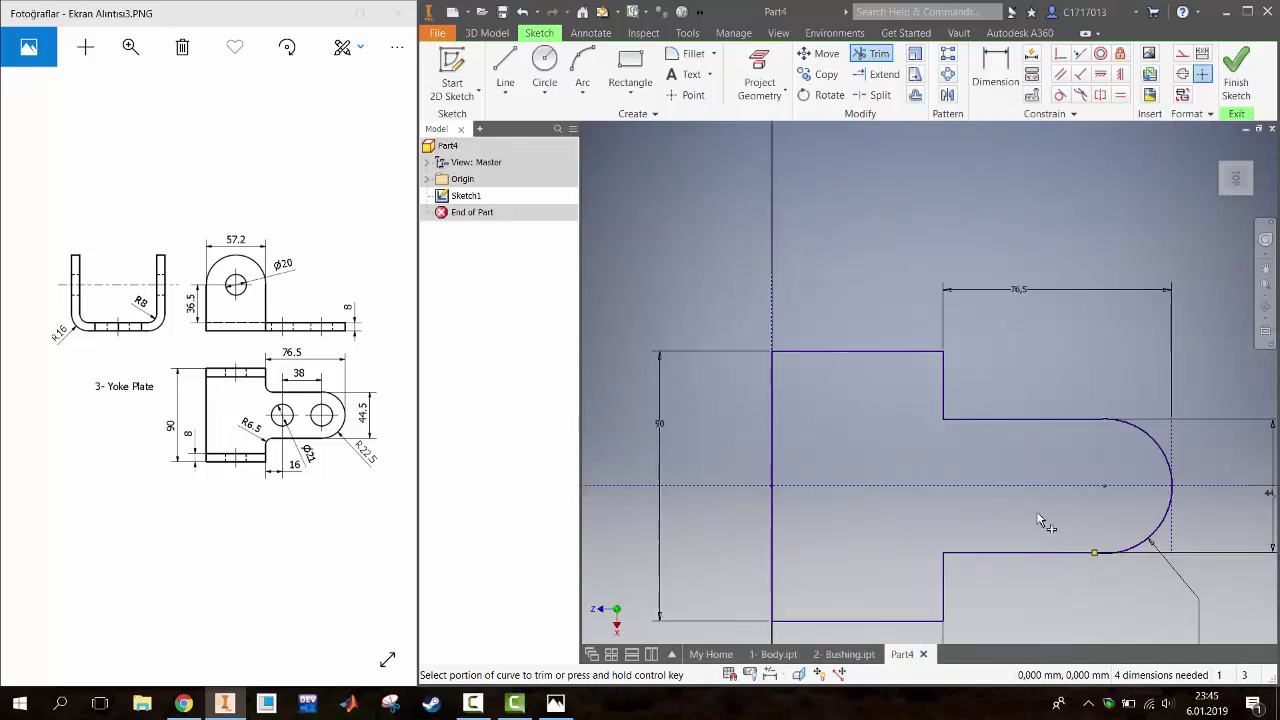
{"action": "key", "text": "Escape"}
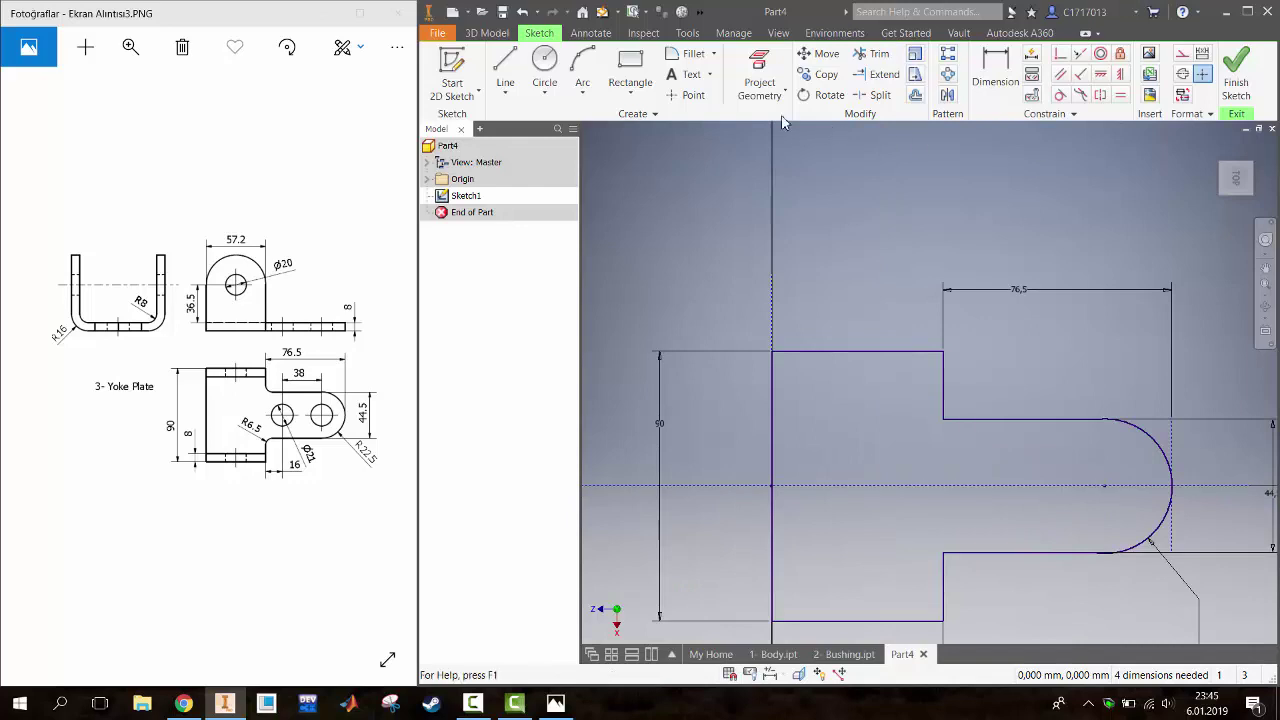
Draw two hole circles on the tab centreline and make the right one coincident with the arc centre
{"action": "left_click", "coordinate": [544, 64]}
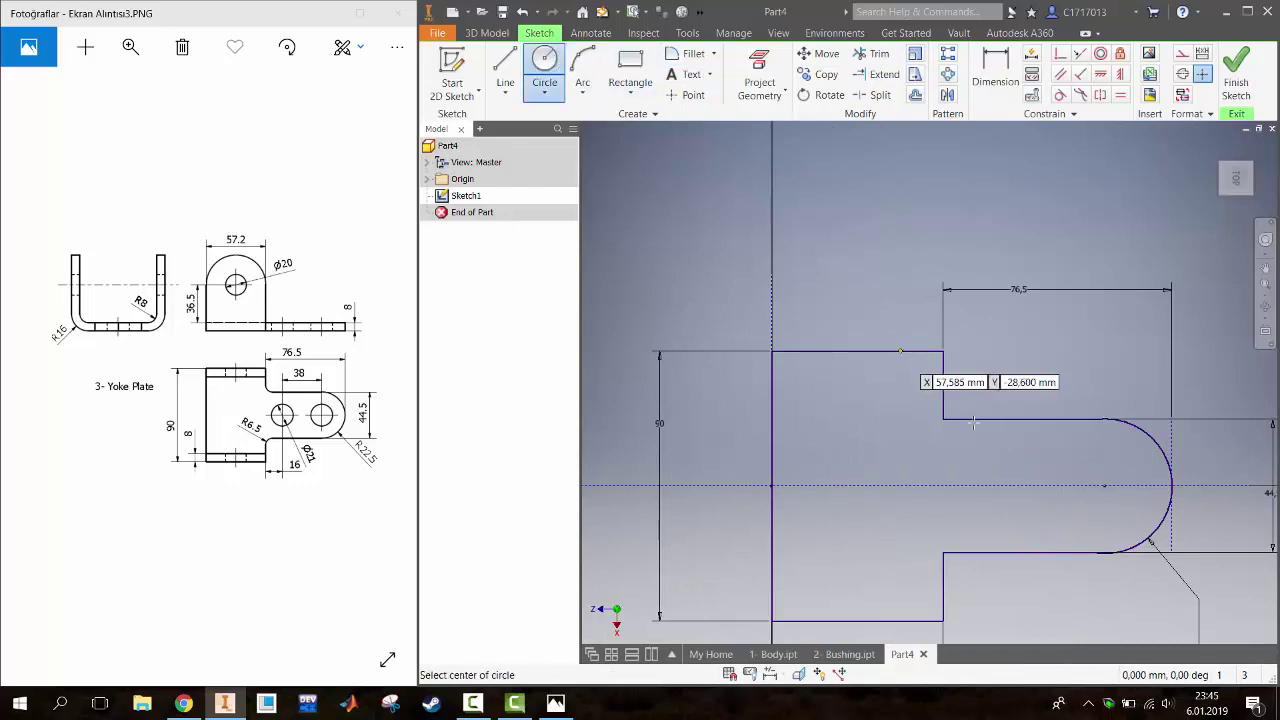
{"action": "left_click", "coordinate": [1042, 487]}
{"action": "key", "text": "Escape"}
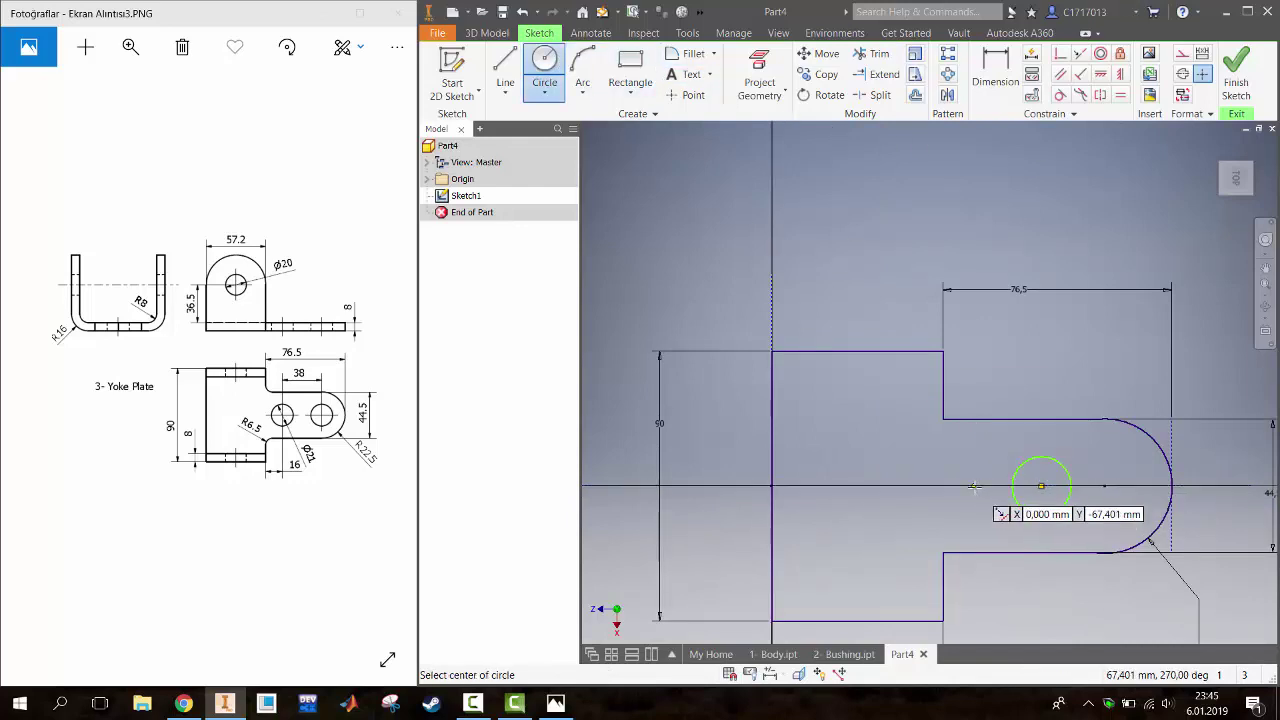
{"action": "left_click", "coordinate": [1041, 486]}
{"action": "left_click", "coordinate": [951, 457]}
{"action": "key", "text": "Escape"}
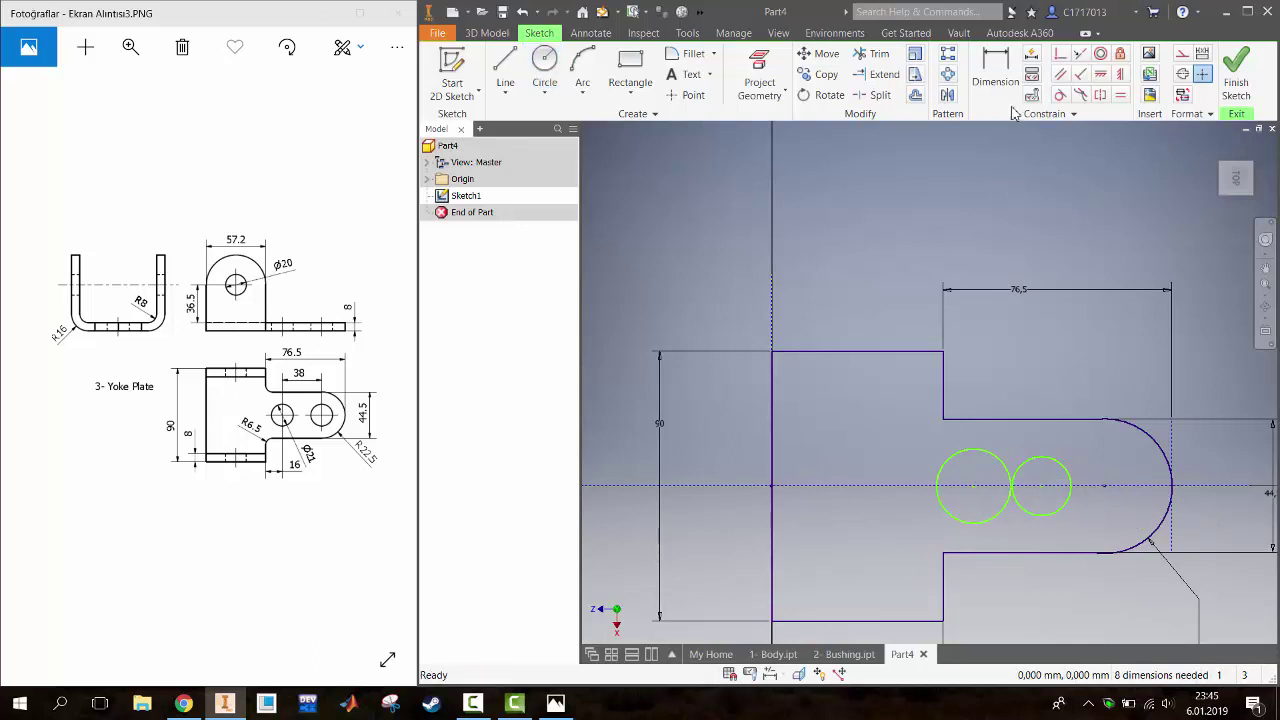
{"action": "left_click", "coordinate": [1060, 53]}
{"action": "left_click", "coordinate": [1042, 488]}
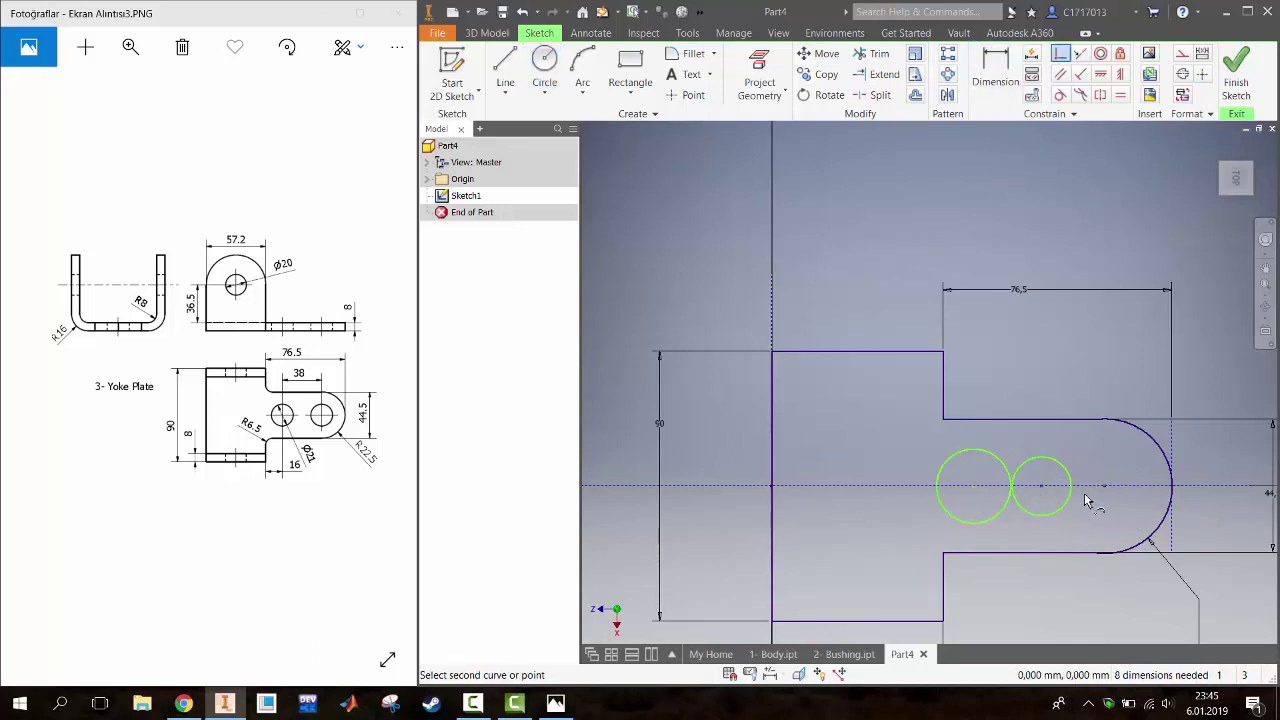
{"action": "left_click", "coordinate": [1104, 488]}
Dimension the spacing between the two hole centres to 38
{"action": "key", "text": "d"}
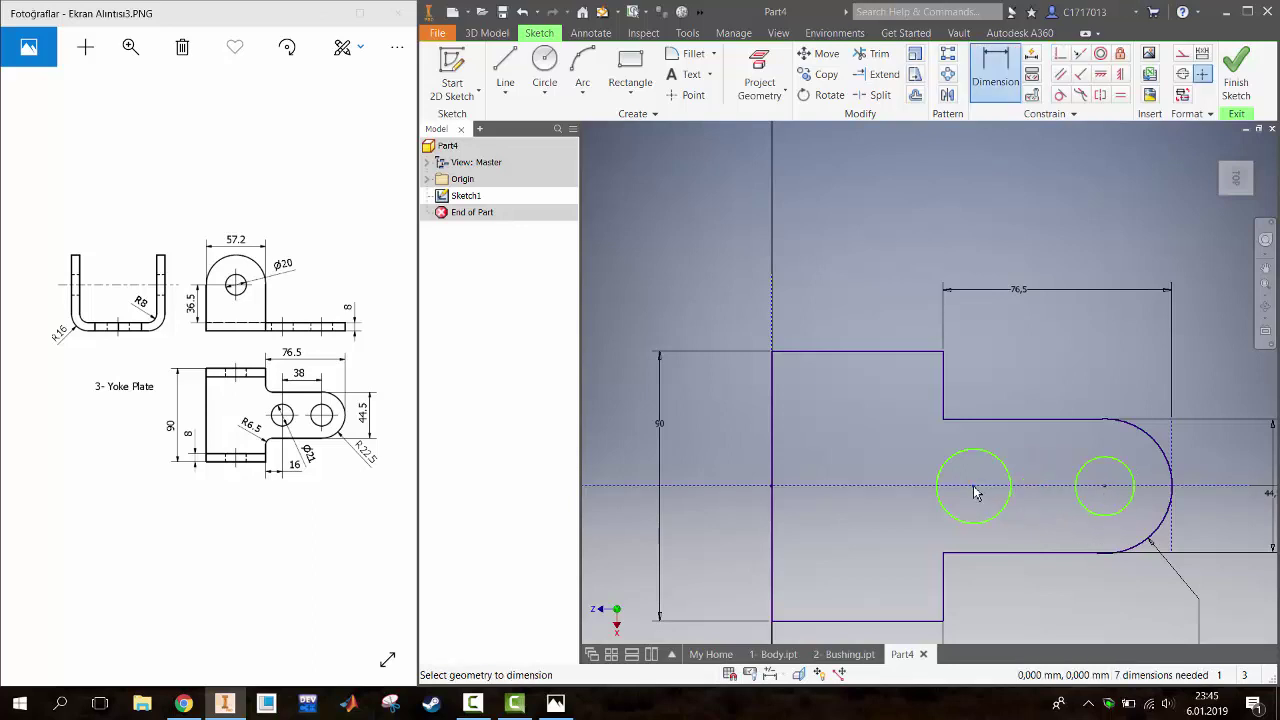
{"action": "left_click", "coordinate": [1104, 486]}
{"action": "left_click", "coordinate": [973, 486]}
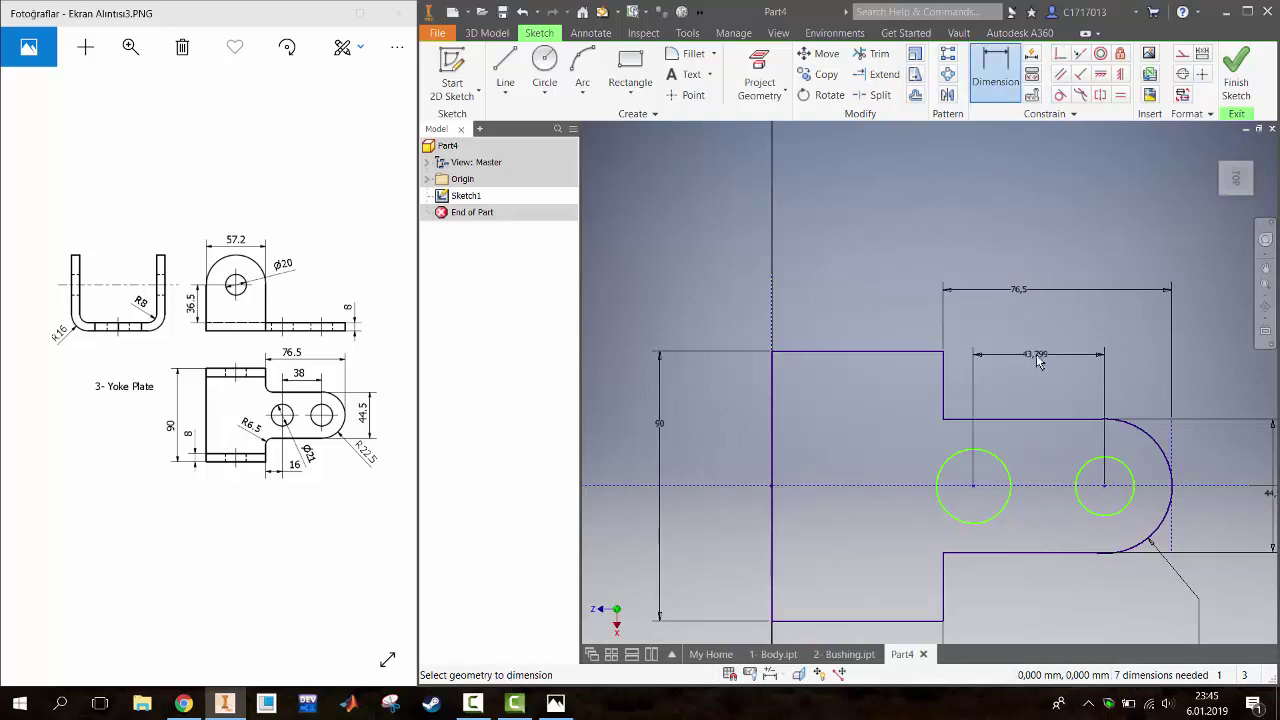
{"action": "left_click", "coordinate": [1036, 358]}
{"action": "type", "text": "38"}
{"action": "key", "text": "Return"}
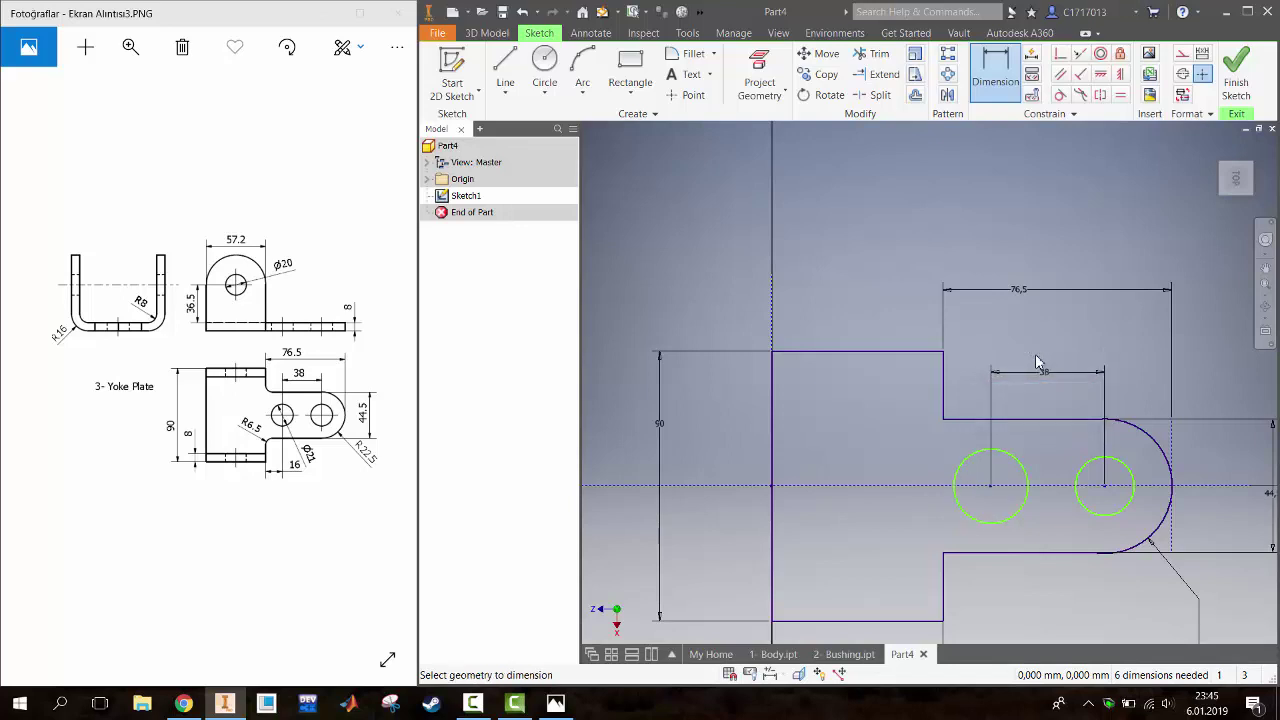
Set both hole circles to 21 diameter
{"action": "left_click", "coordinate": [1022, 474]}
{"action": "left_click", "coordinate": [1028, 495]}
{"action": "type", "text": "21"}
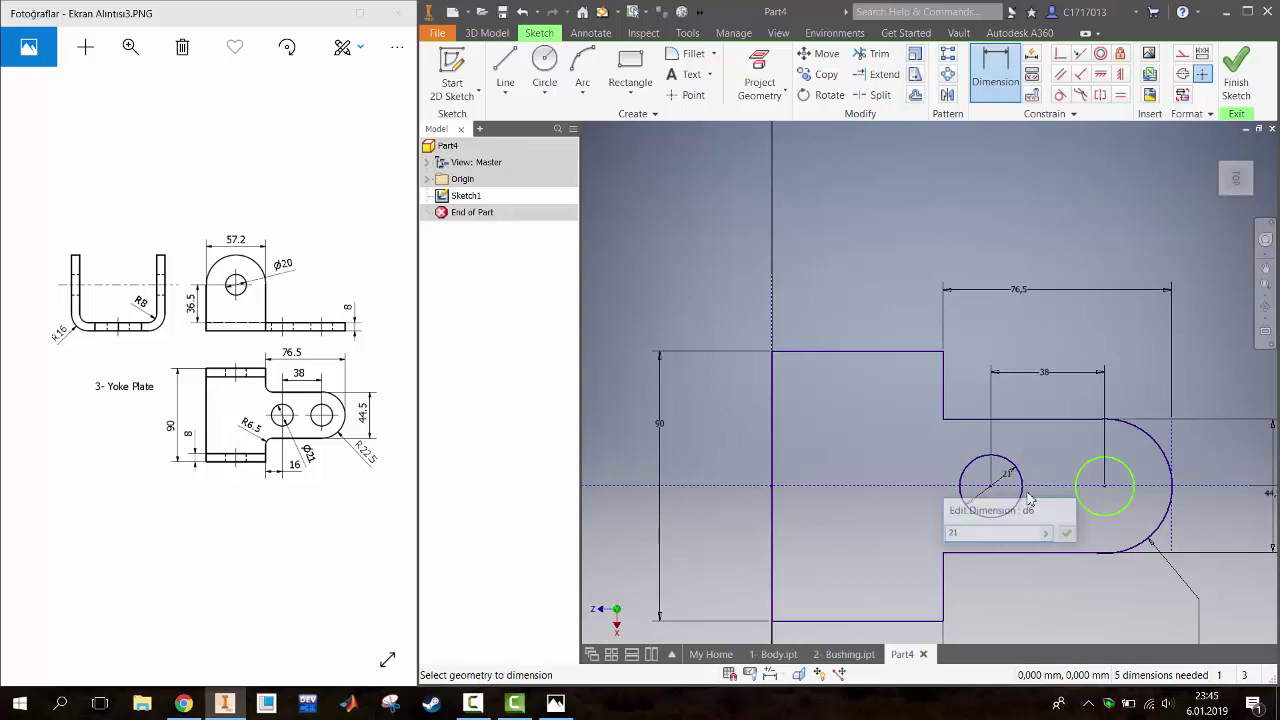
{"action": "key", "text": "Return"}
{"action": "left_click", "coordinate": [1090, 469]}
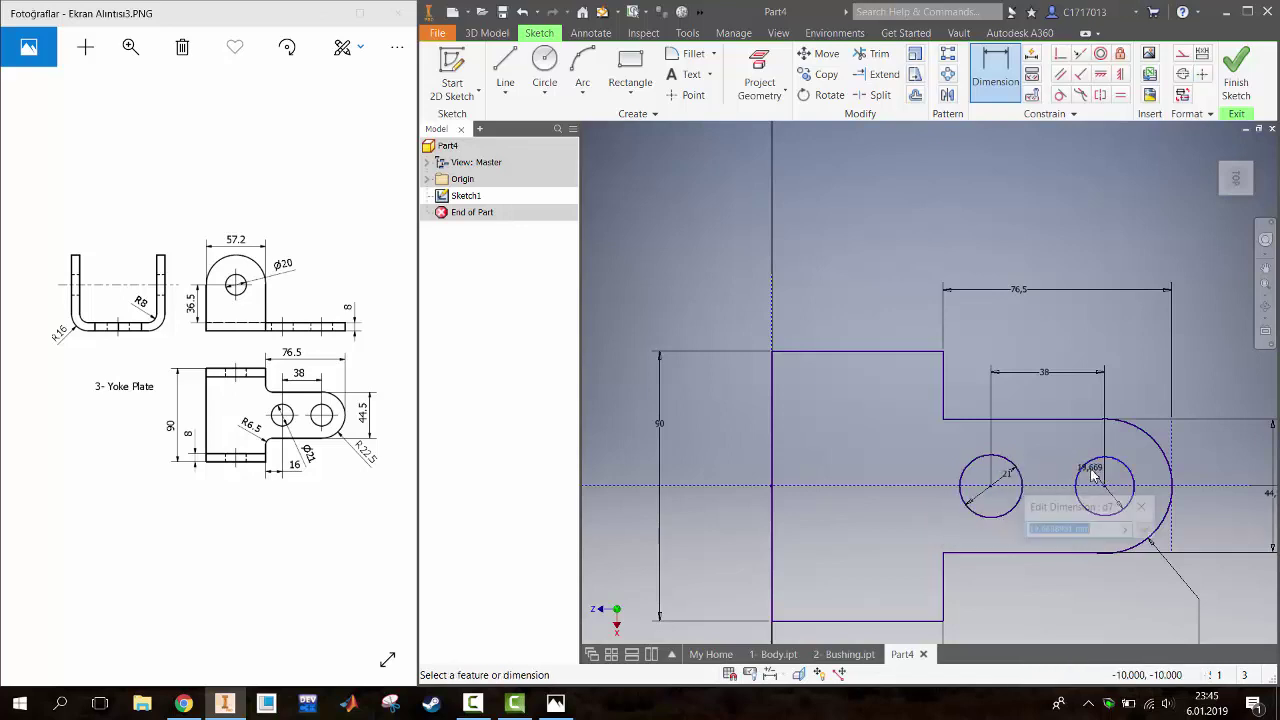
{"action": "left_click", "coordinate": [1090, 470]}
{"action": "type", "text": "21"}
{"action": "key", "text": "Return"}
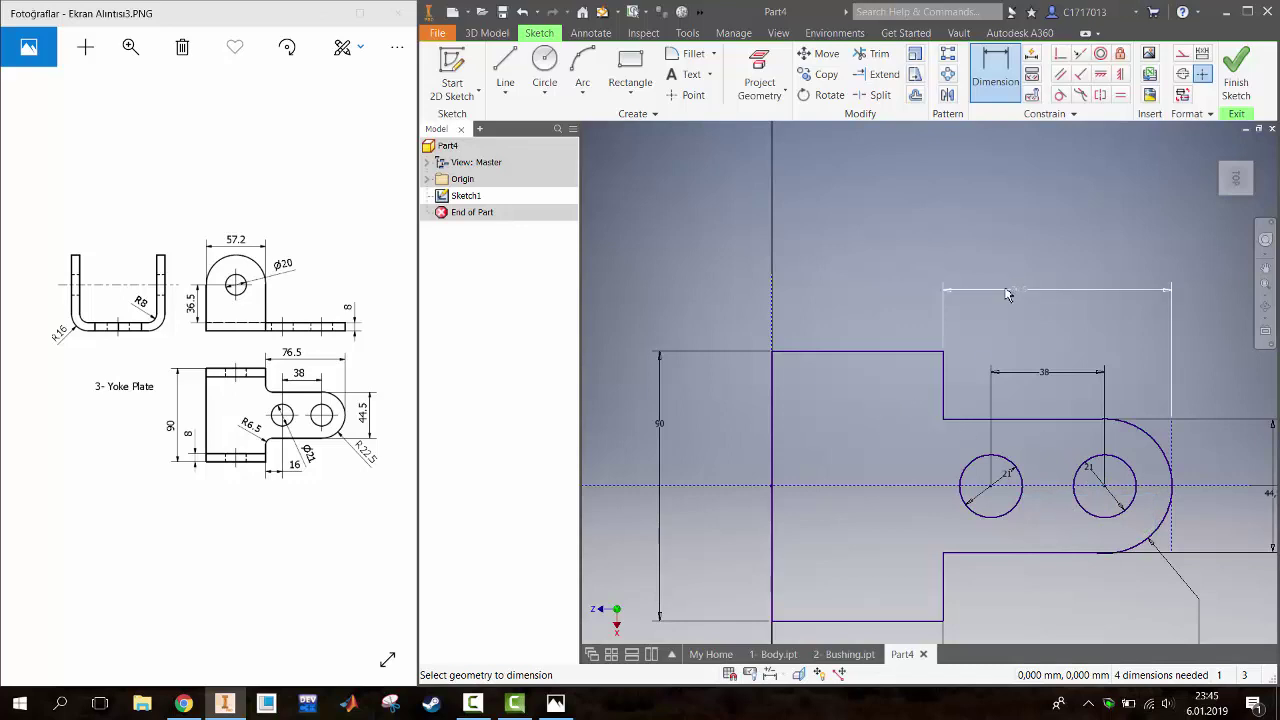
{"action": "left_click", "coordinate": [693, 53]}
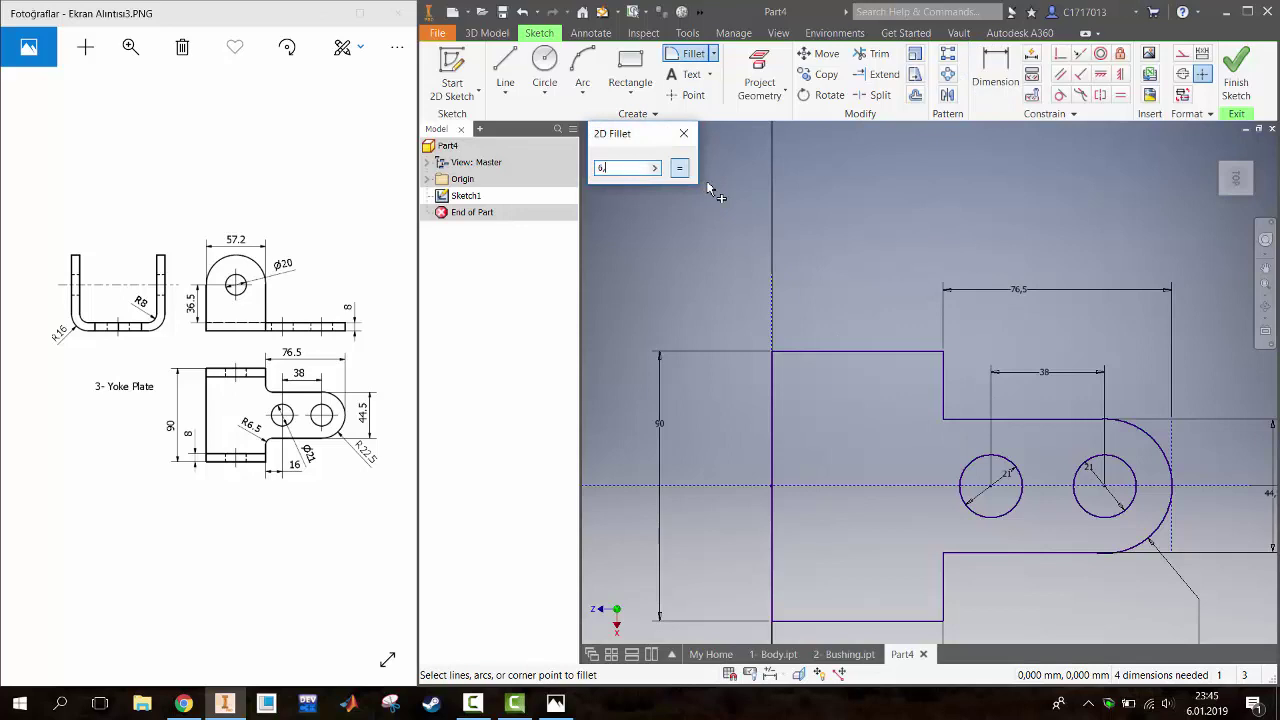
{"action": "left_click", "coordinate": [683, 133]}
{"action": "left_click", "coordinate": [692, 53]}
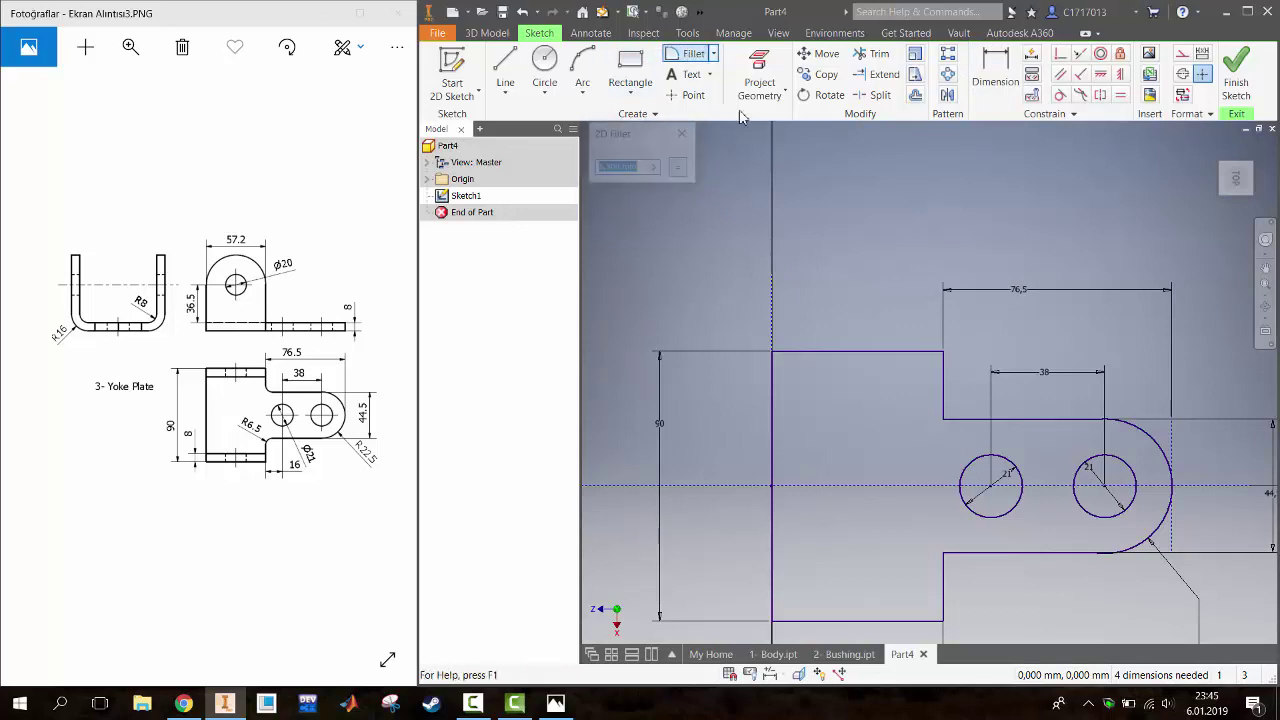
{"action": "left_click", "coordinate": [958, 424]}
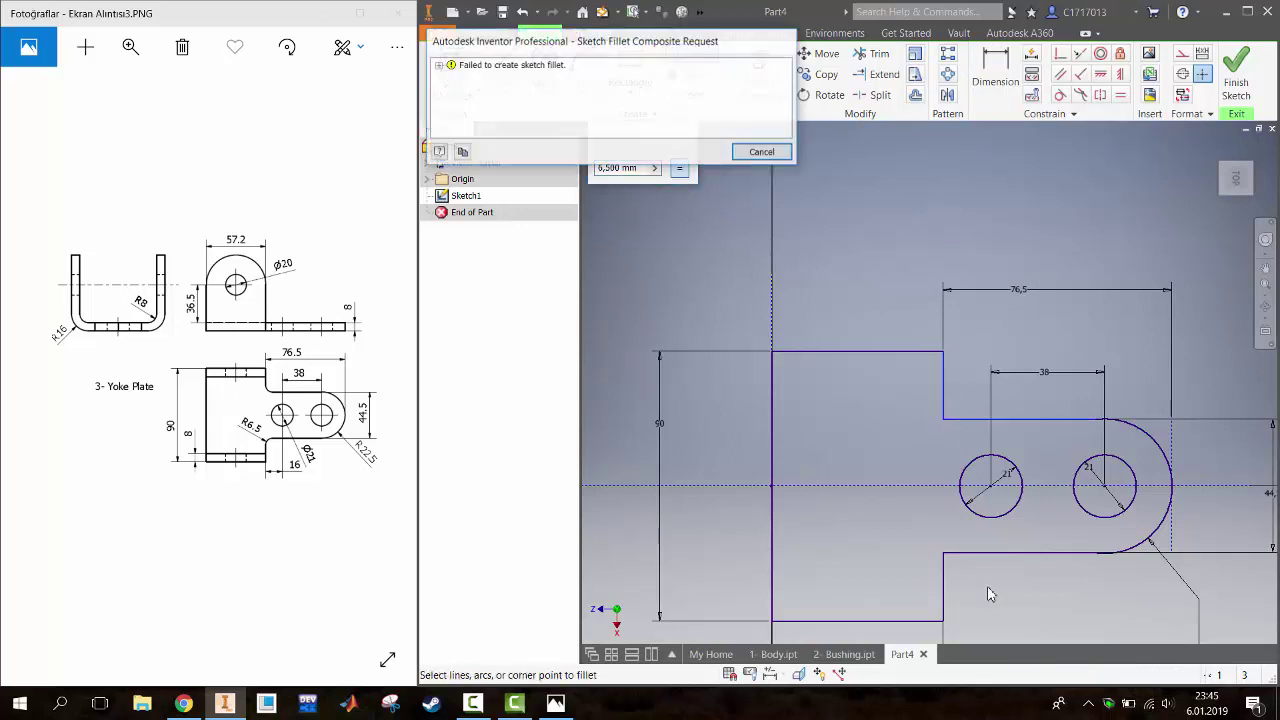
{"action": "left_click", "coordinate": [748, 150]}
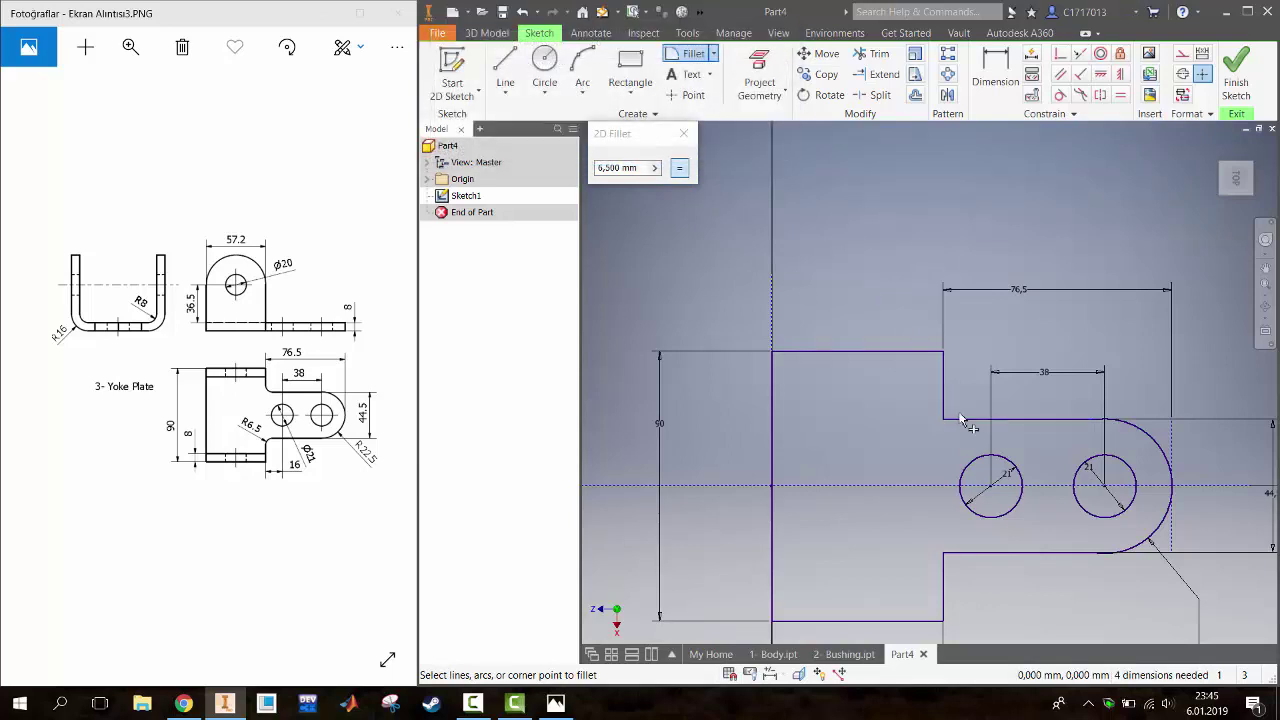
{"action": "key", "text": "Escape"}
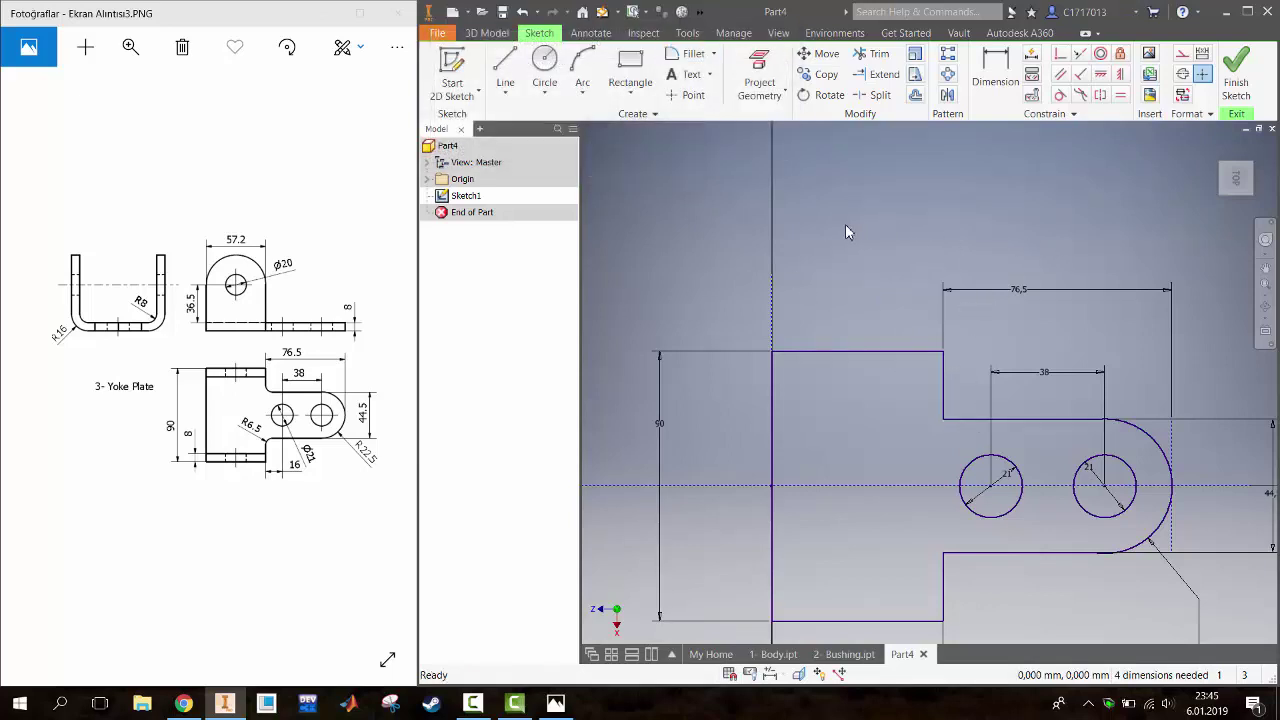
{"action": "scroll", "coordinate": [830, 185], "scroll_direction": "down", "scroll_amount": 3}
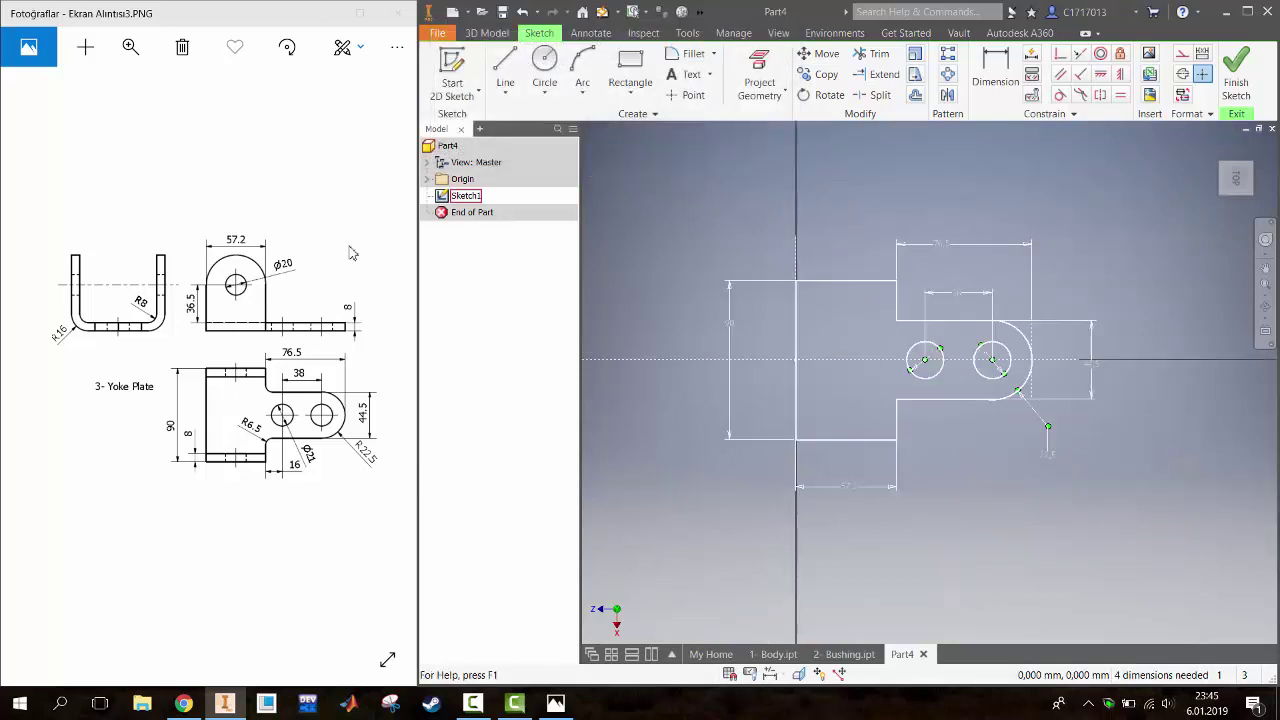
{"action": "left_click", "coordinate": [1236, 75]}
{"action": "middle_click_drag", "start_coordinate": [1039, 343], "coordinate": [847, 390]}
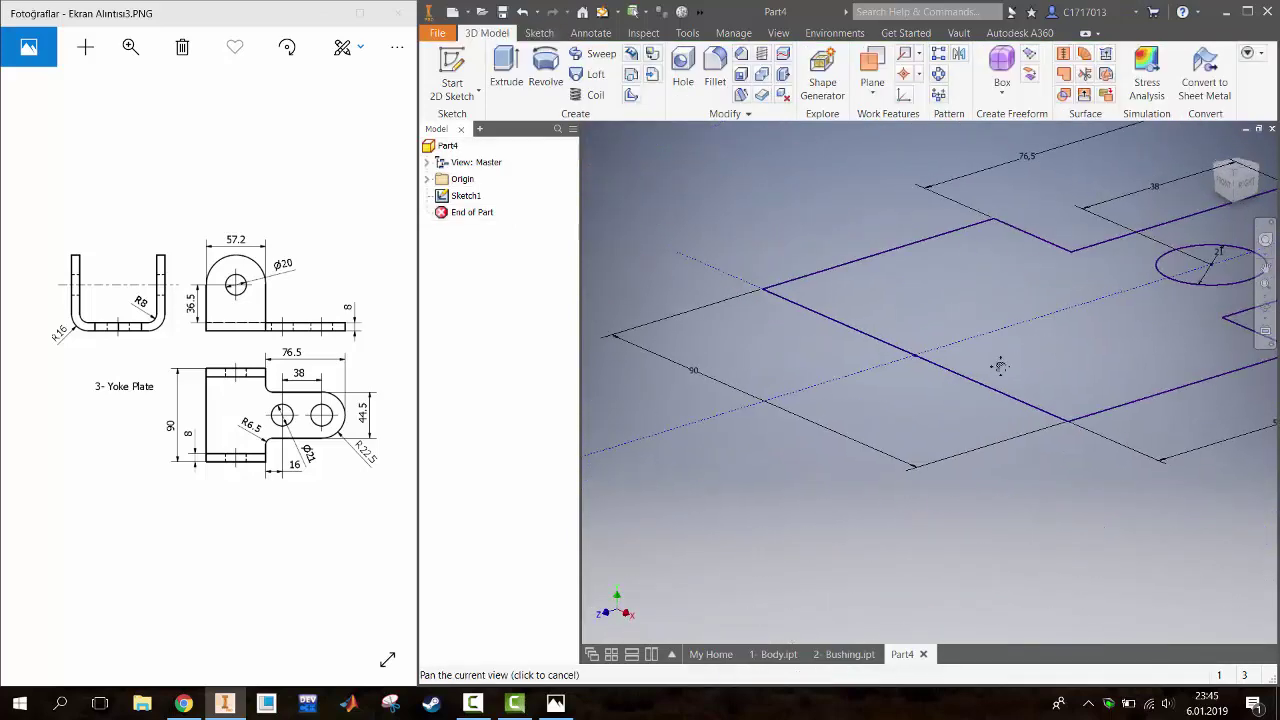
{"action": "key", "text": "Escape"}
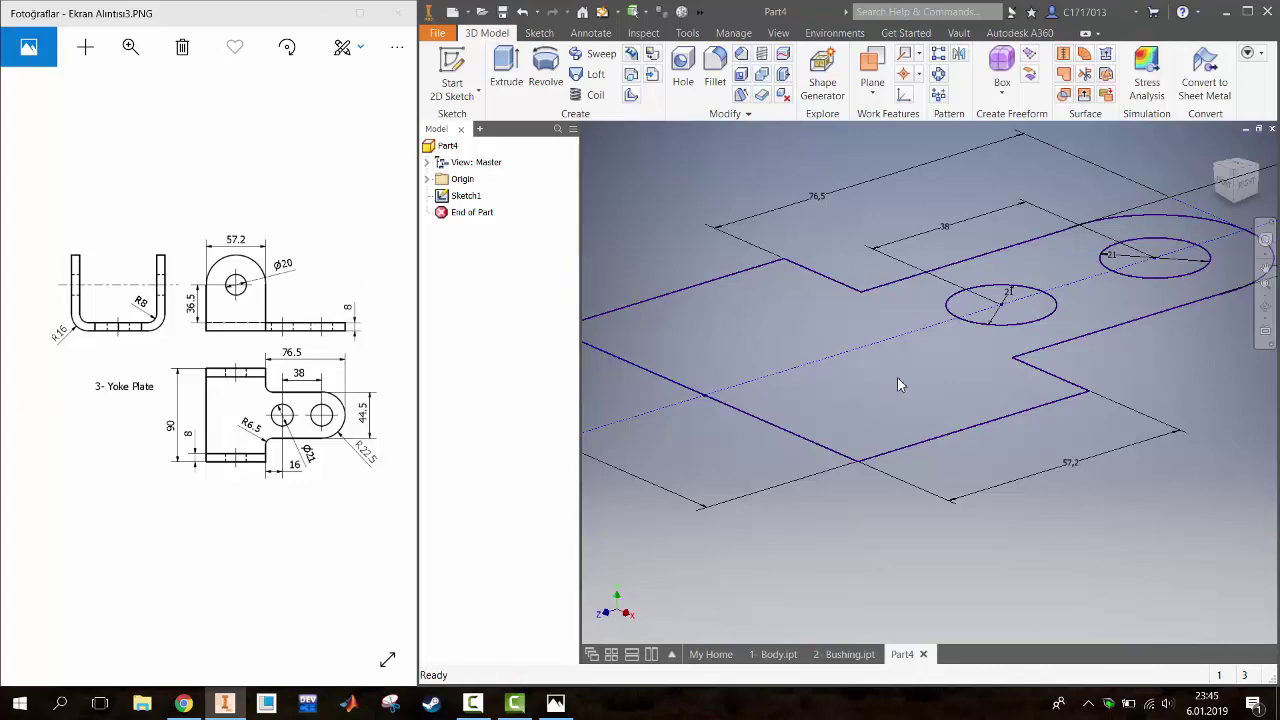
{"action": "double_click", "coordinate": [465, 196]}
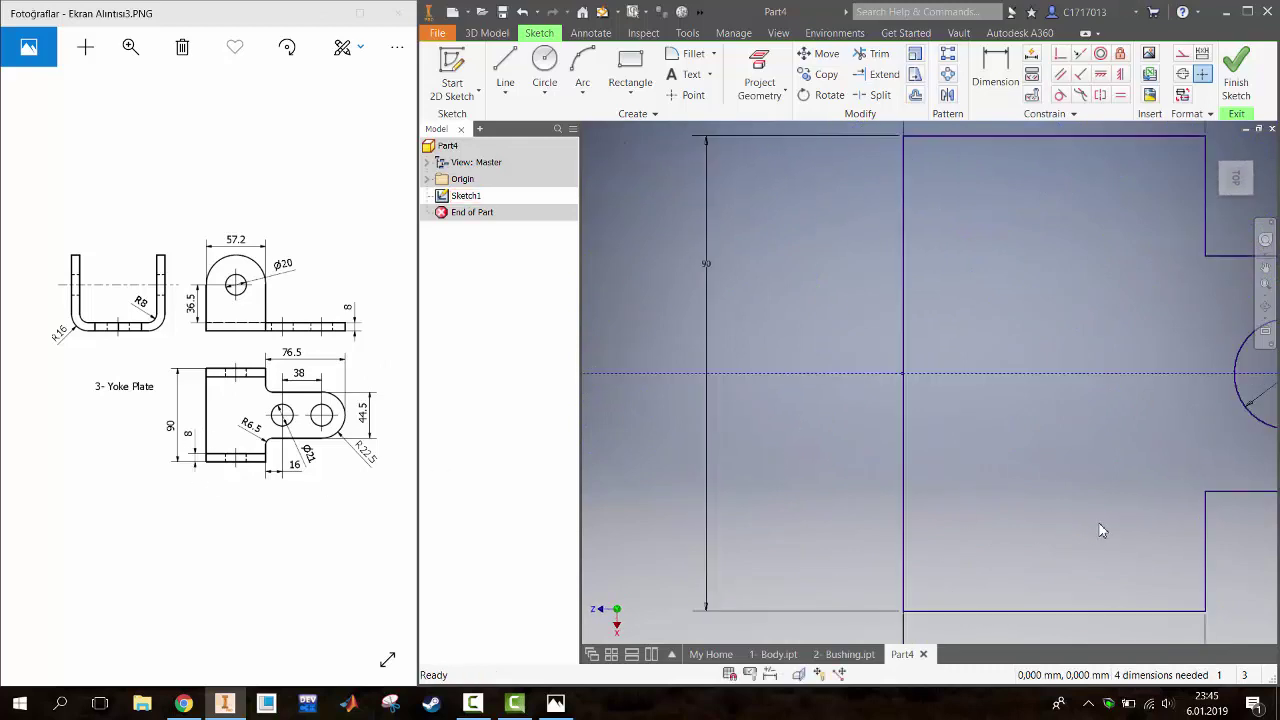
Draw a horizontal line across the plate's lower part and trim it to the plate edges
{"action": "key", "text": "l"}
{"action": "left_click", "coordinate": [848, 562]}
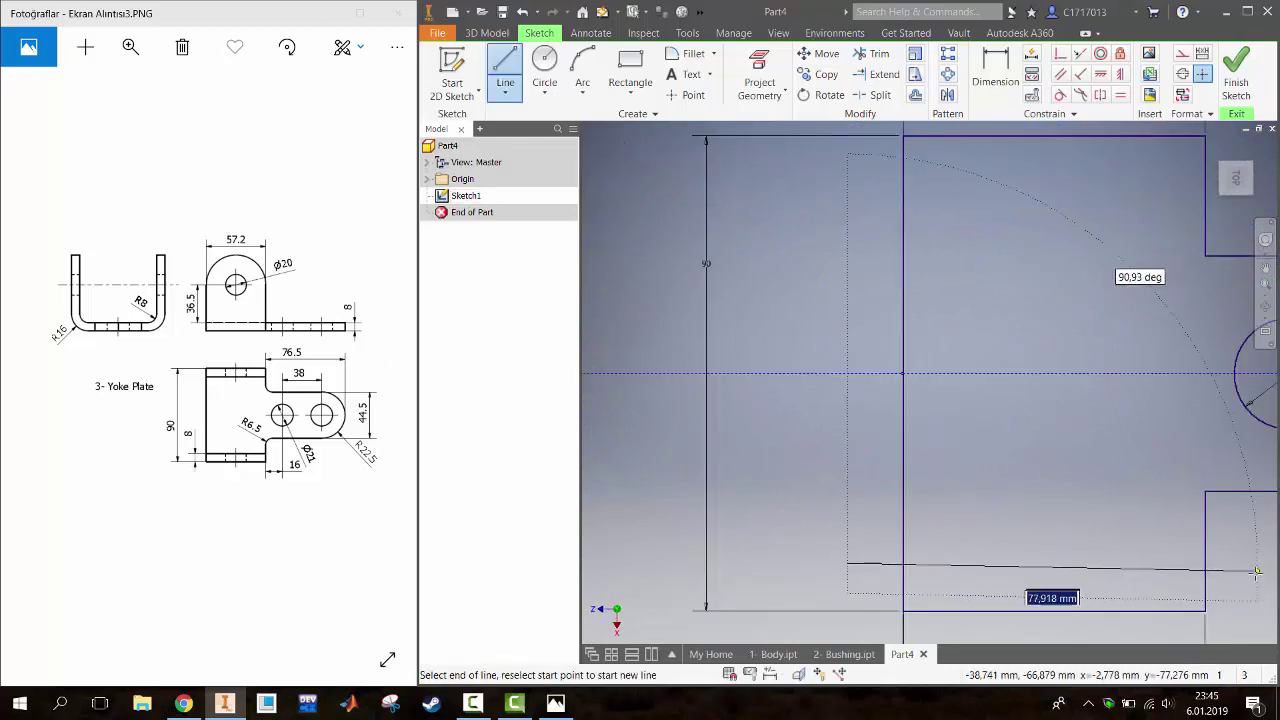
{"action": "left_click", "coordinate": [1250, 562]}
{"action": "key", "text": "Escape"}
{"action": "key", "text": "x"}
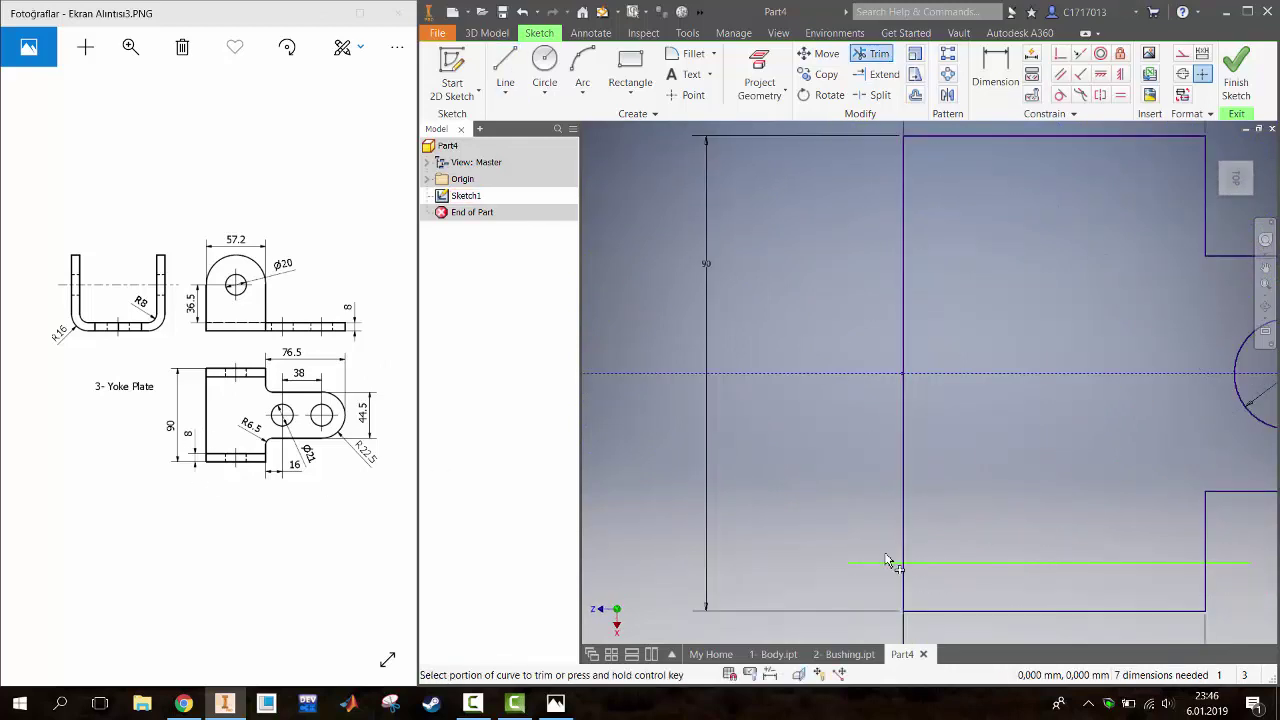
{"action": "left_click", "coordinate": [890, 563]}
{"action": "left_click", "coordinate": [1250, 564]}
{"action": "key", "text": "Escape"}
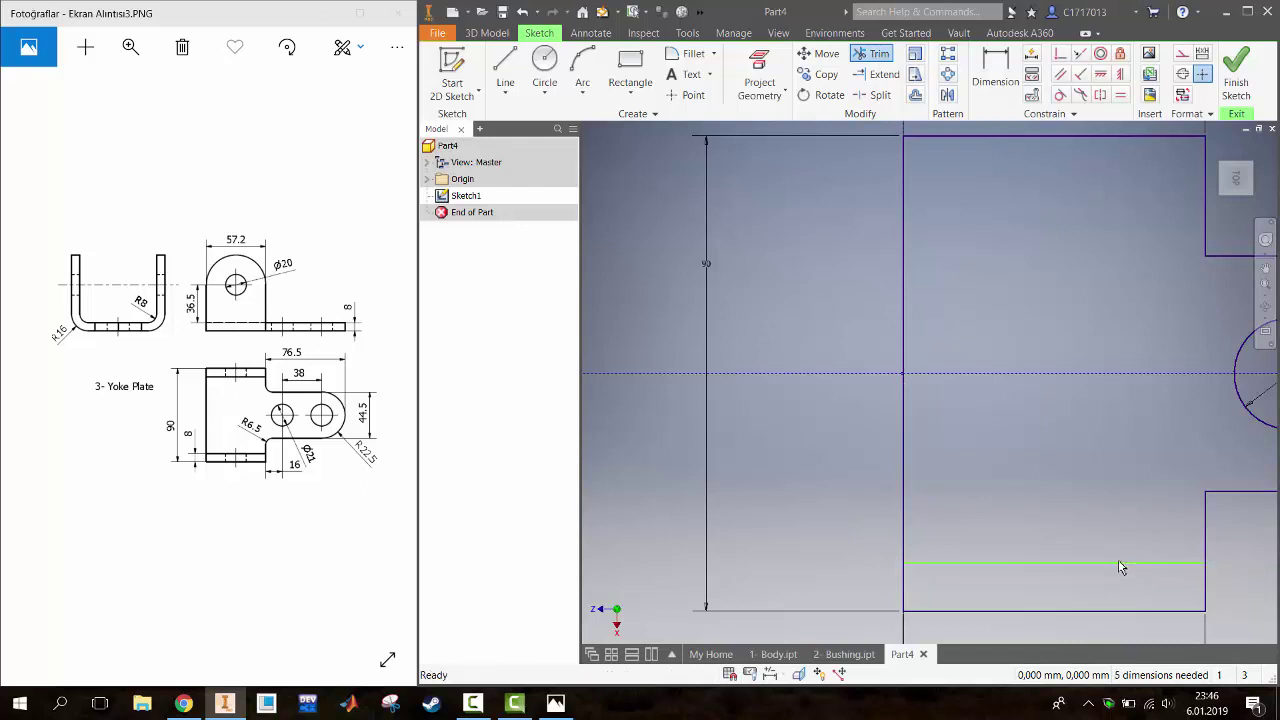
Dimension the new line 8 mm from the plate's bottom edge
{"action": "key", "text": "d"}
{"action": "left_click", "coordinate": [1130, 564]}
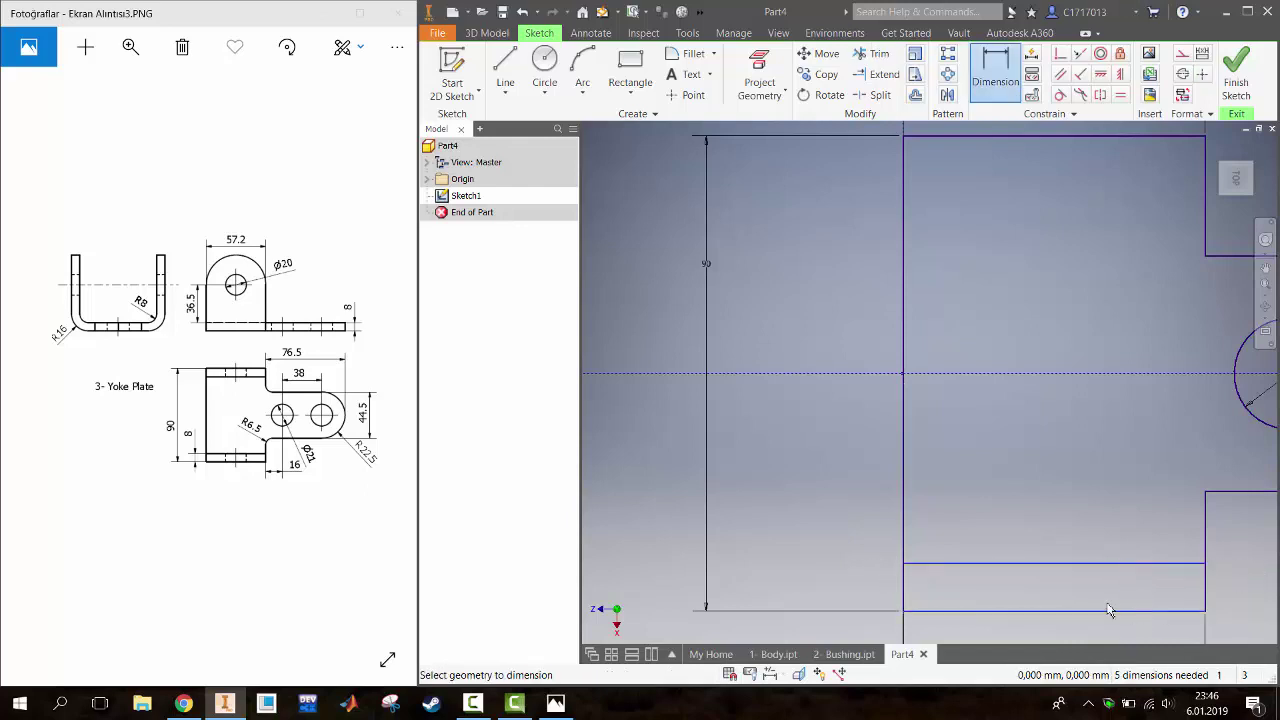
{"action": "left_click", "coordinate": [875, 577]}
{"action": "type", "text": "8"}
{"action": "key", "text": "Return"}
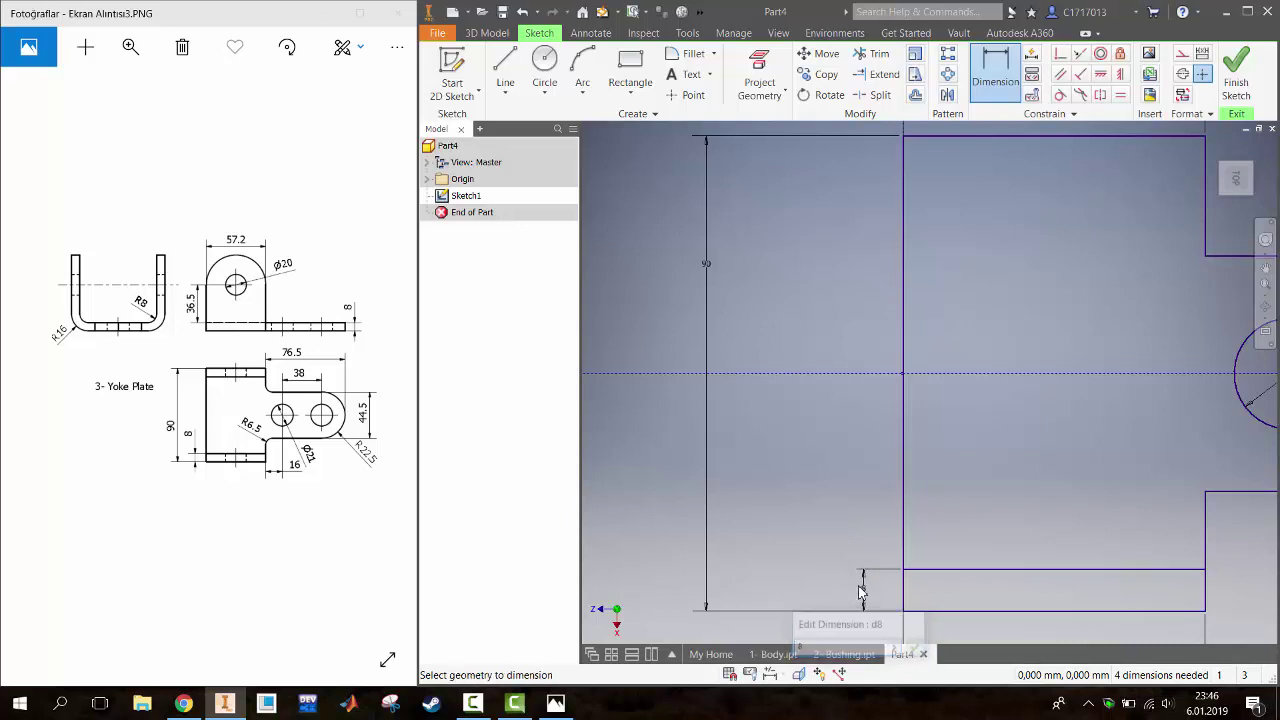
Mirror the line about the centerline, make both lines construction geometry, and finish the sketch
{"action": "left_click", "coordinate": [947, 95]}
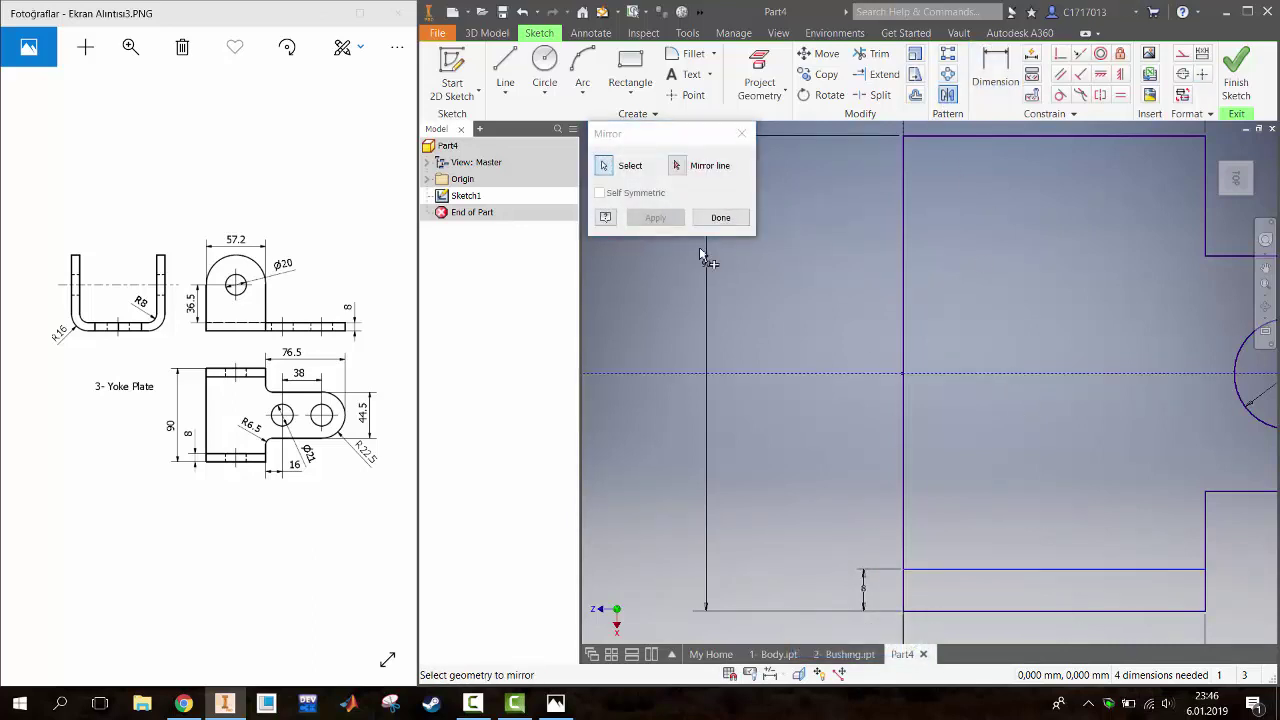
{"action": "left_click", "coordinate": [677, 167]}
{"action": "left_click", "coordinate": [943, 376]}
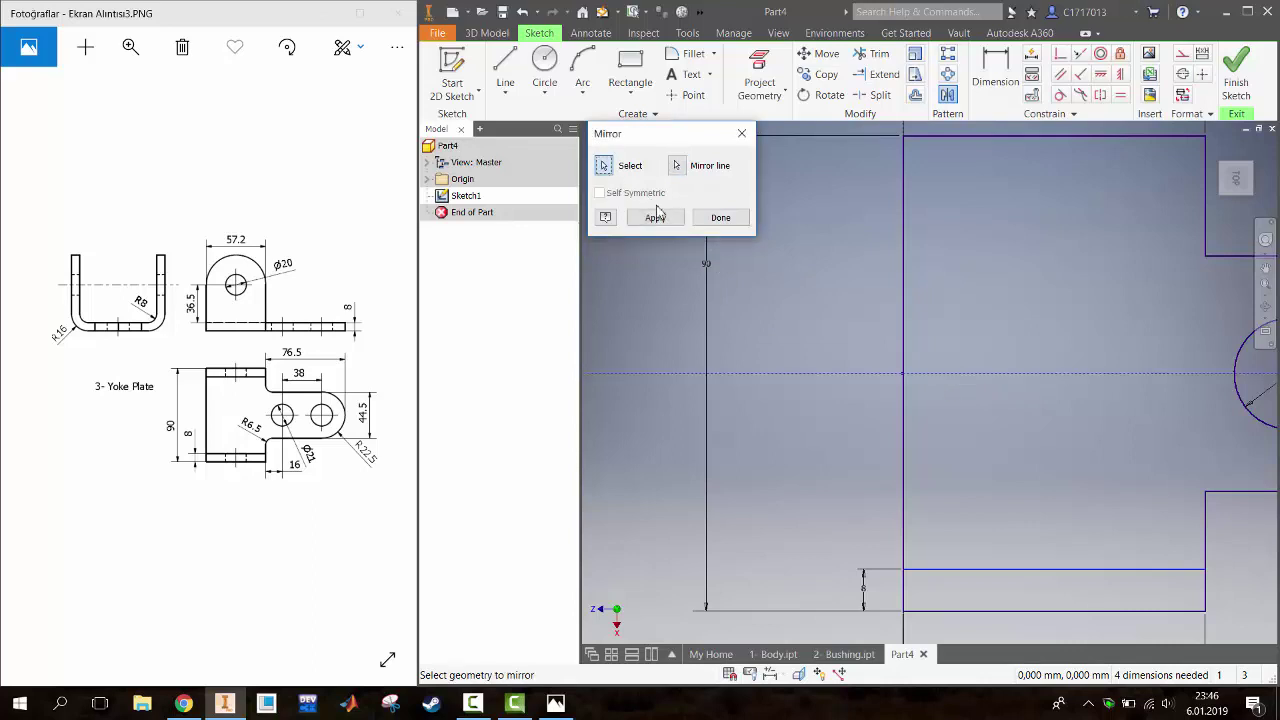
{"action": "left_click", "coordinate": [655, 217]}
{"action": "key", "text": "Escape"}
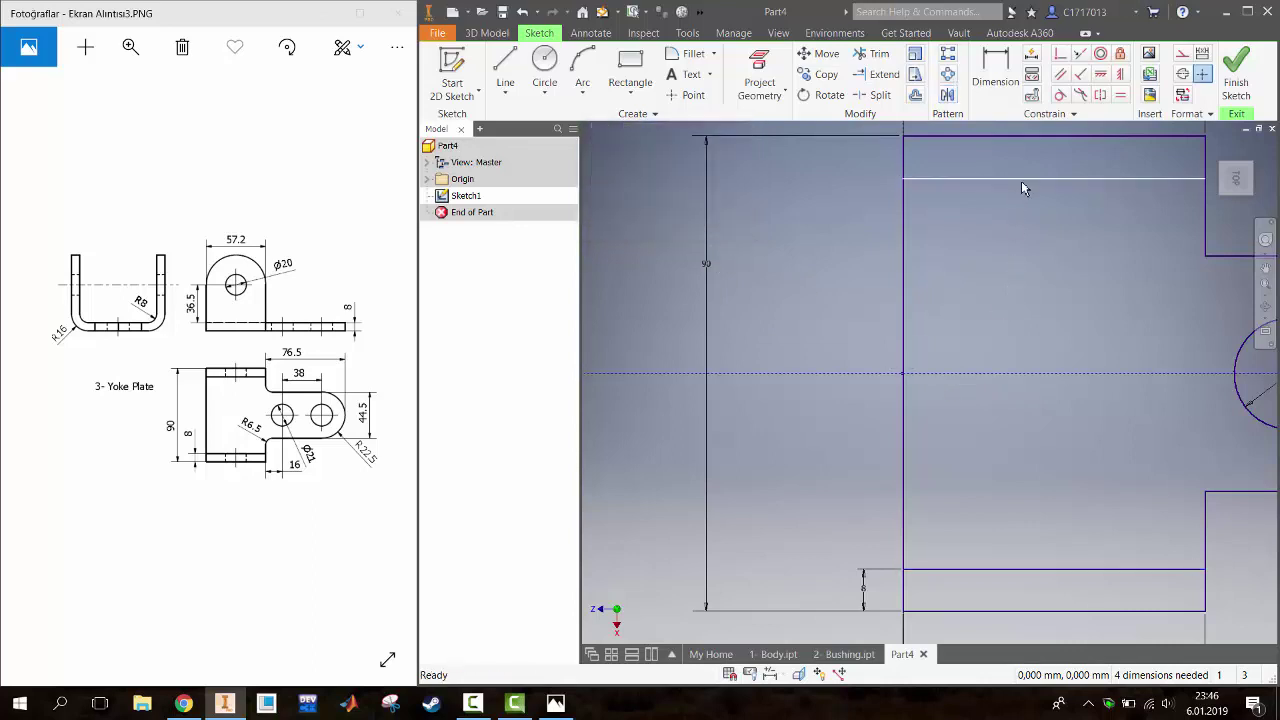
{"action": "right_click", "coordinate": [1021, 187]}
{"action": "left_click", "coordinate": [1090, 182]}
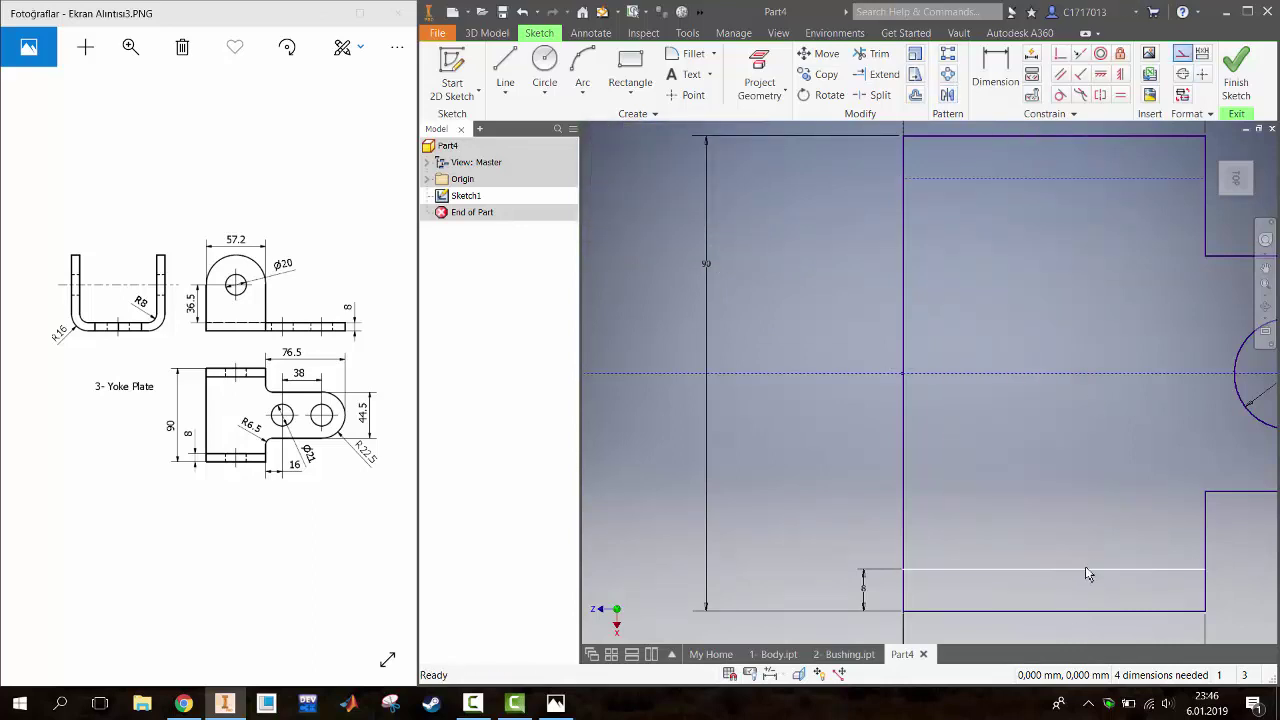
{"action": "left_click", "coordinate": [1236, 75]}
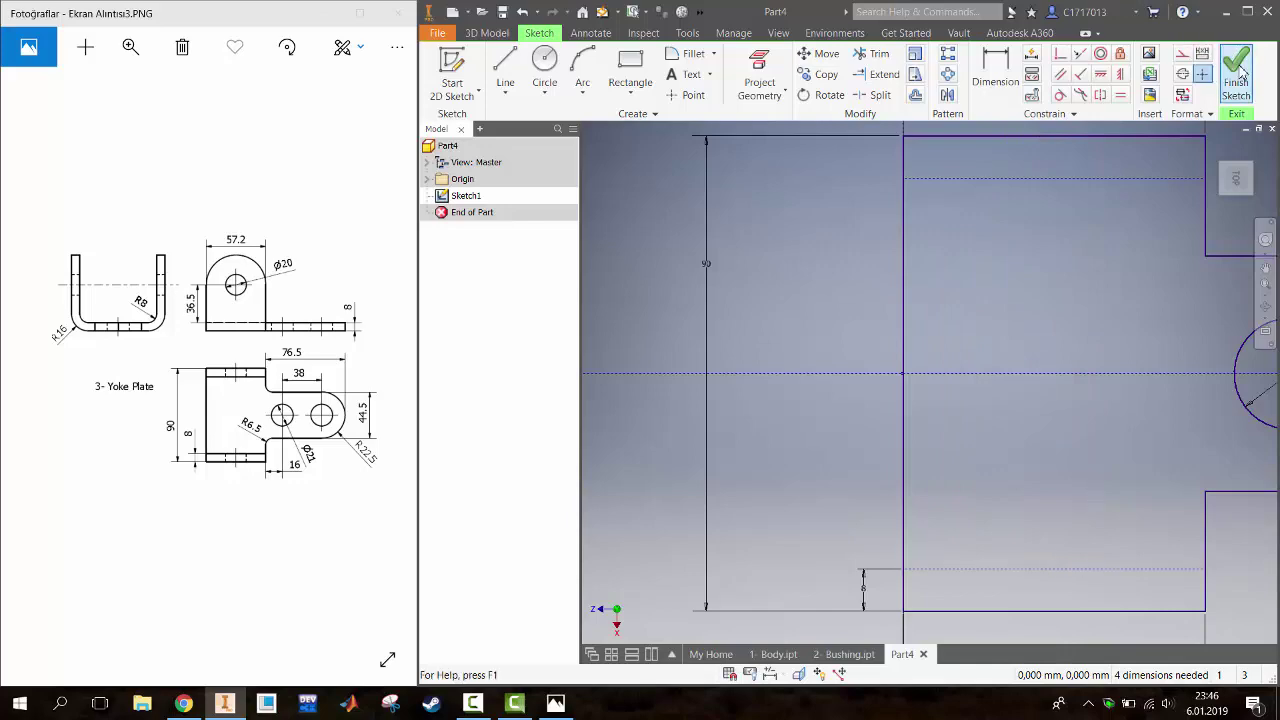
Extrude the plate outline 8 mm, redoing it with the direction flipped downward
{"action": "key", "text": "e"}
{"action": "left_click", "coordinate": [813, 373]}
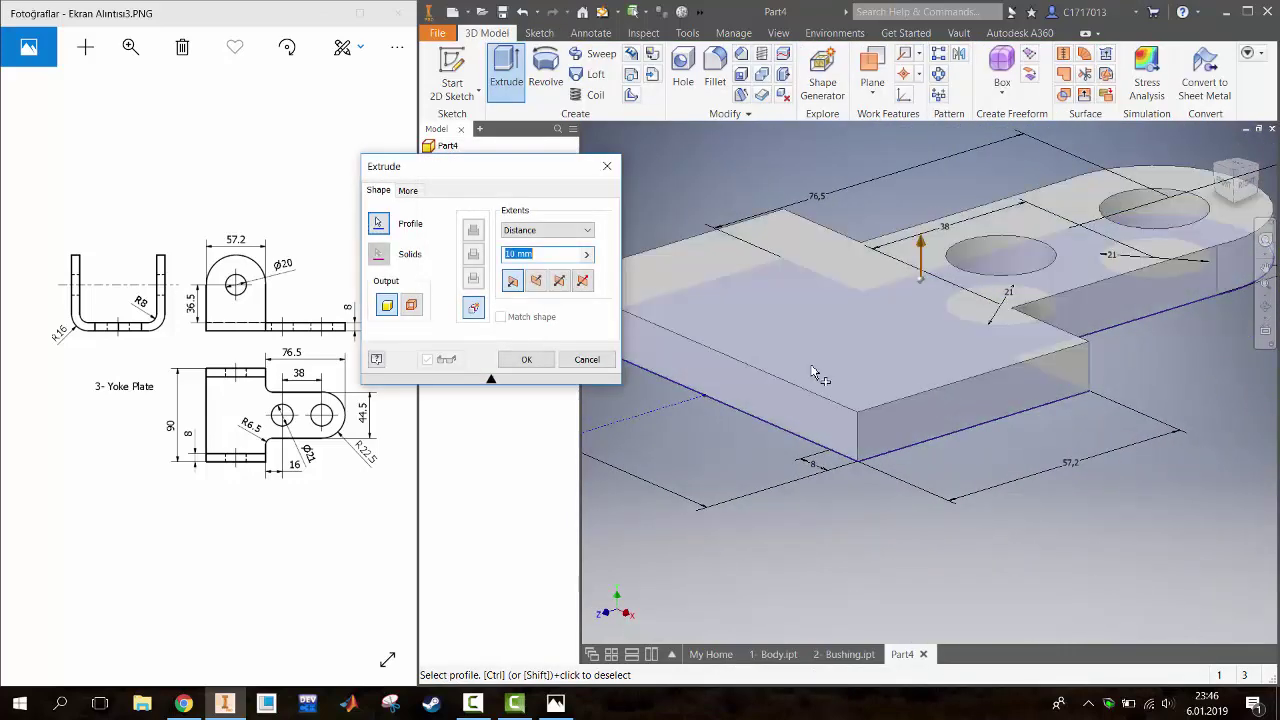
{"action": "key", "text": "Return"}
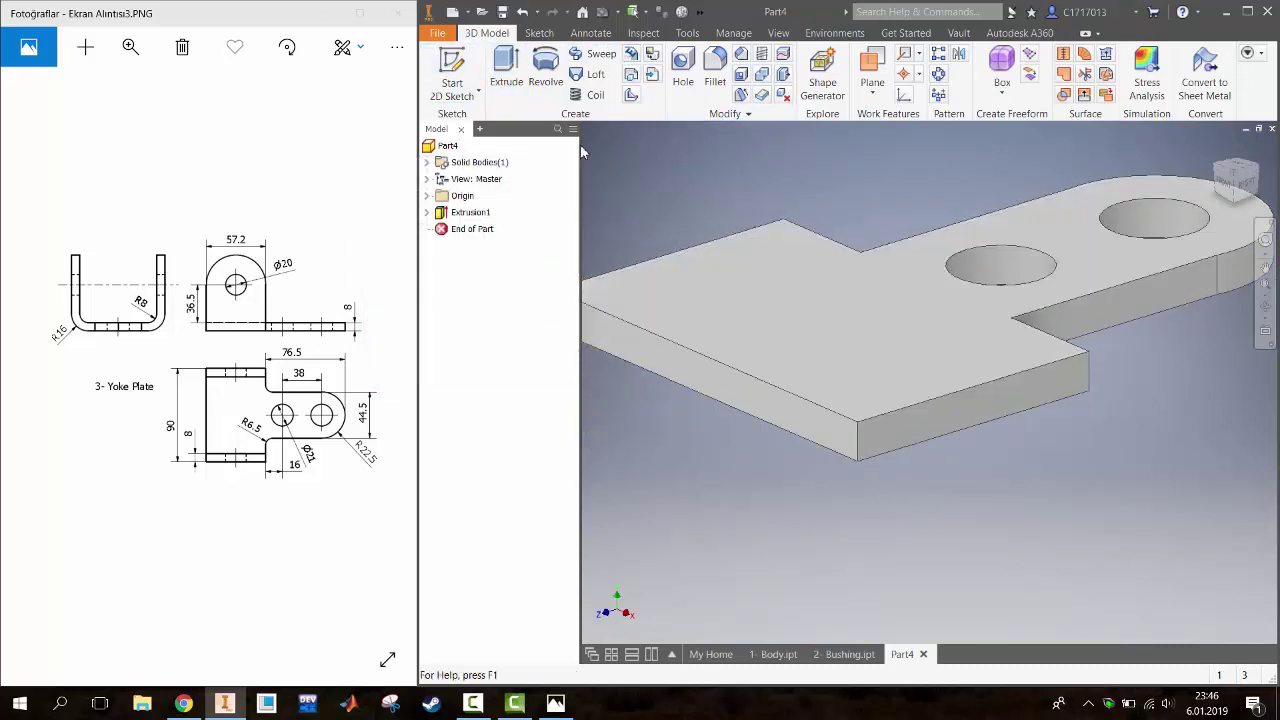
{"action": "key", "text": "ctrl+z"}
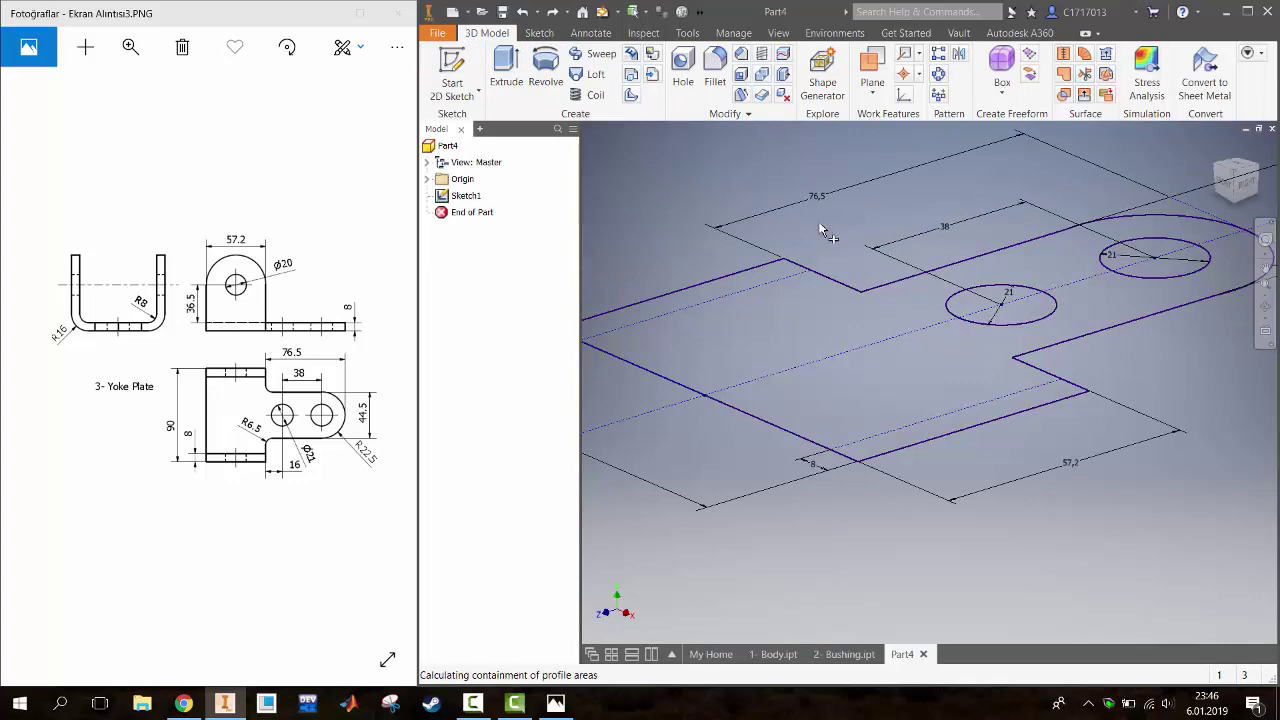
{"action": "left_click", "coordinate": [537, 284]}
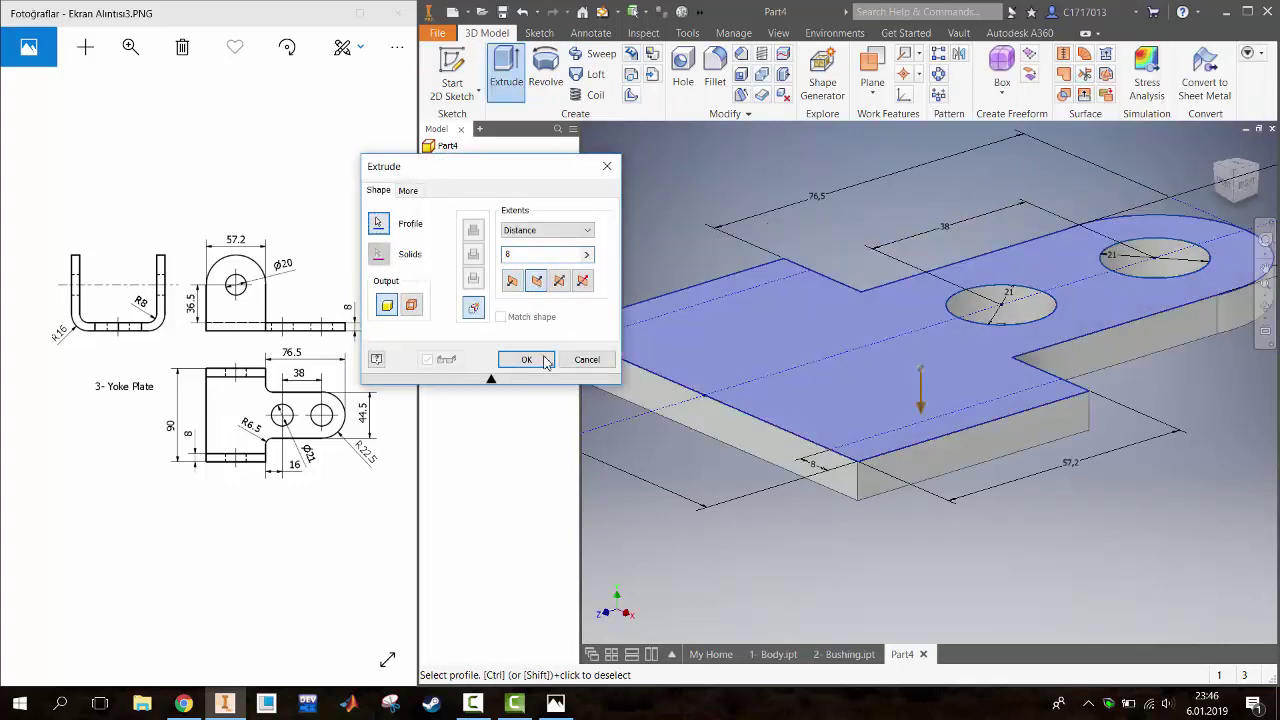
{"action": "left_click", "coordinate": [530, 360]}
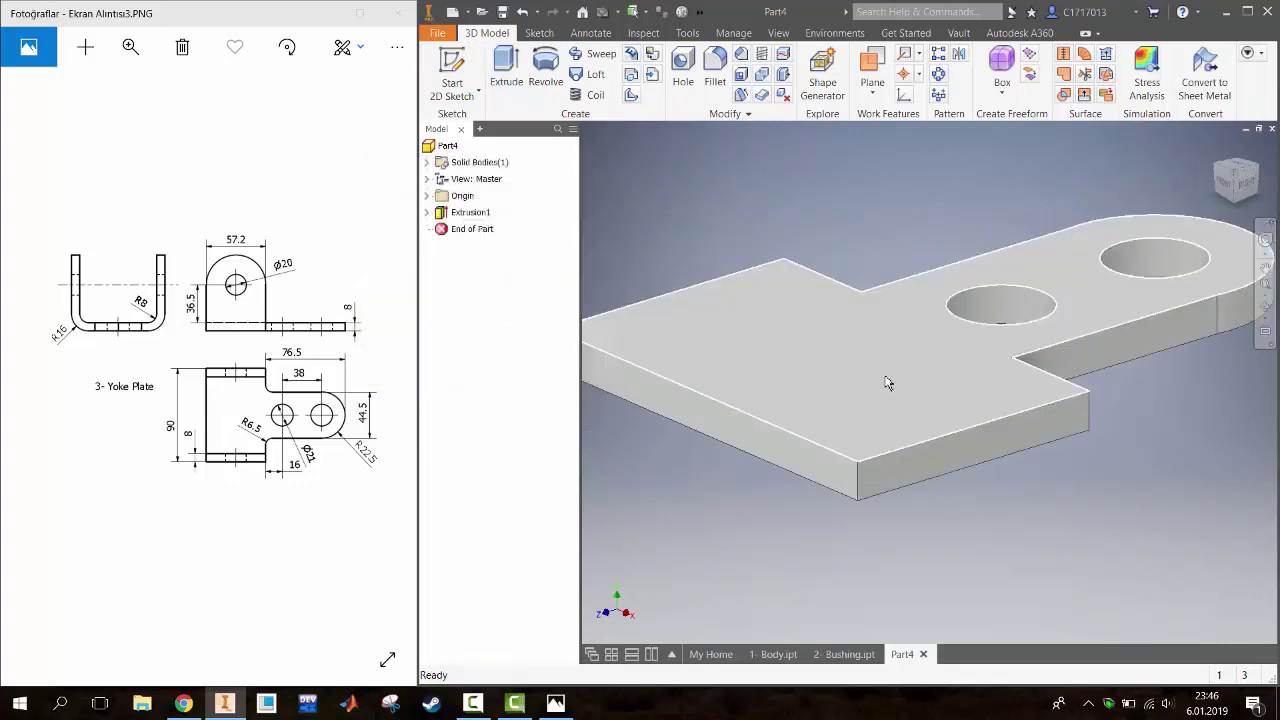
Make Extrusion1's Sketch1 visible on the solid plate
{"action": "left_click", "coordinate": [427, 212]}
{"action": "right_click", "coordinate": [460, 228]}
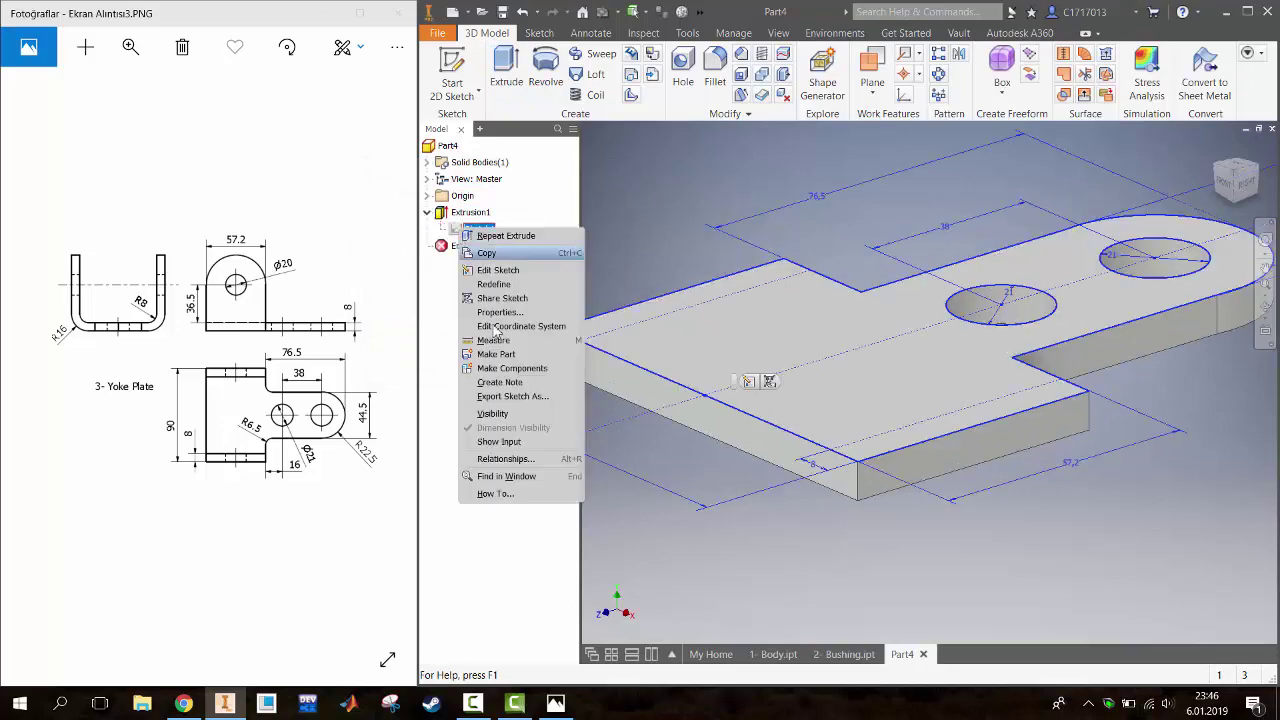
{"action": "left_click", "coordinate": [507, 416]}
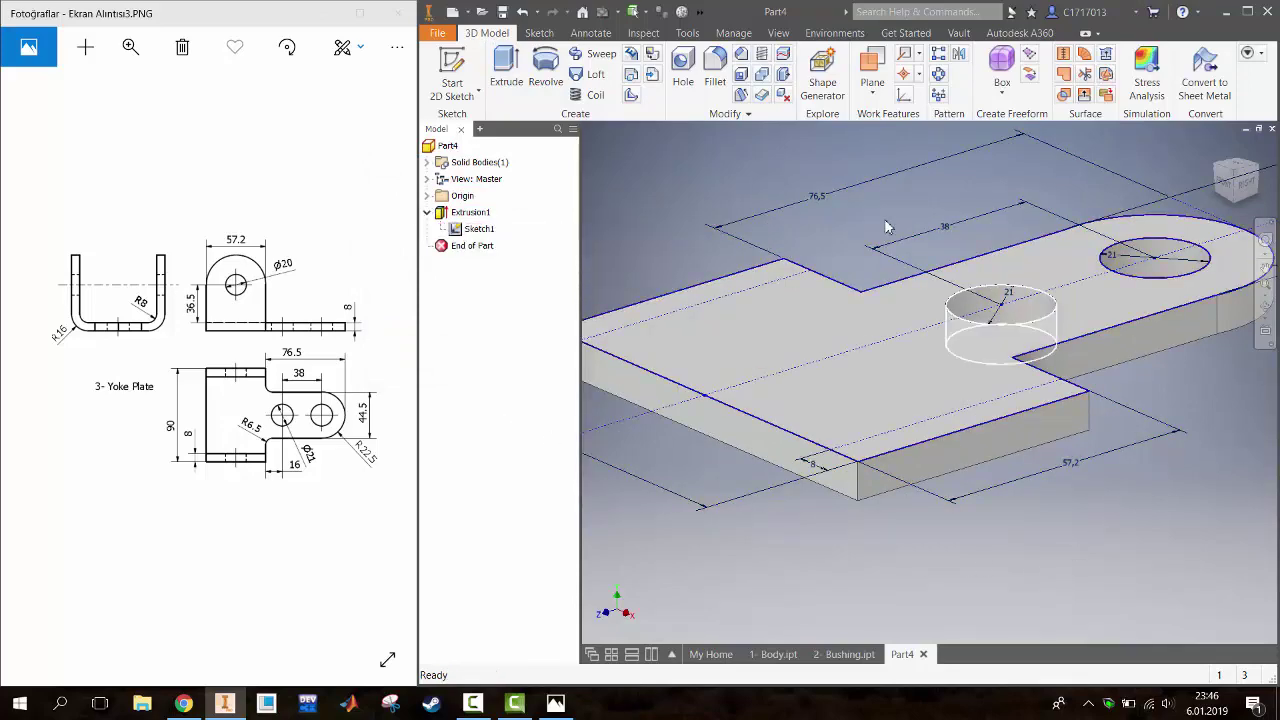
Start a new 2D sketch on the plate's top face, cancelling an accidental extrude
{"action": "left_click", "coordinate": [539, 33]}
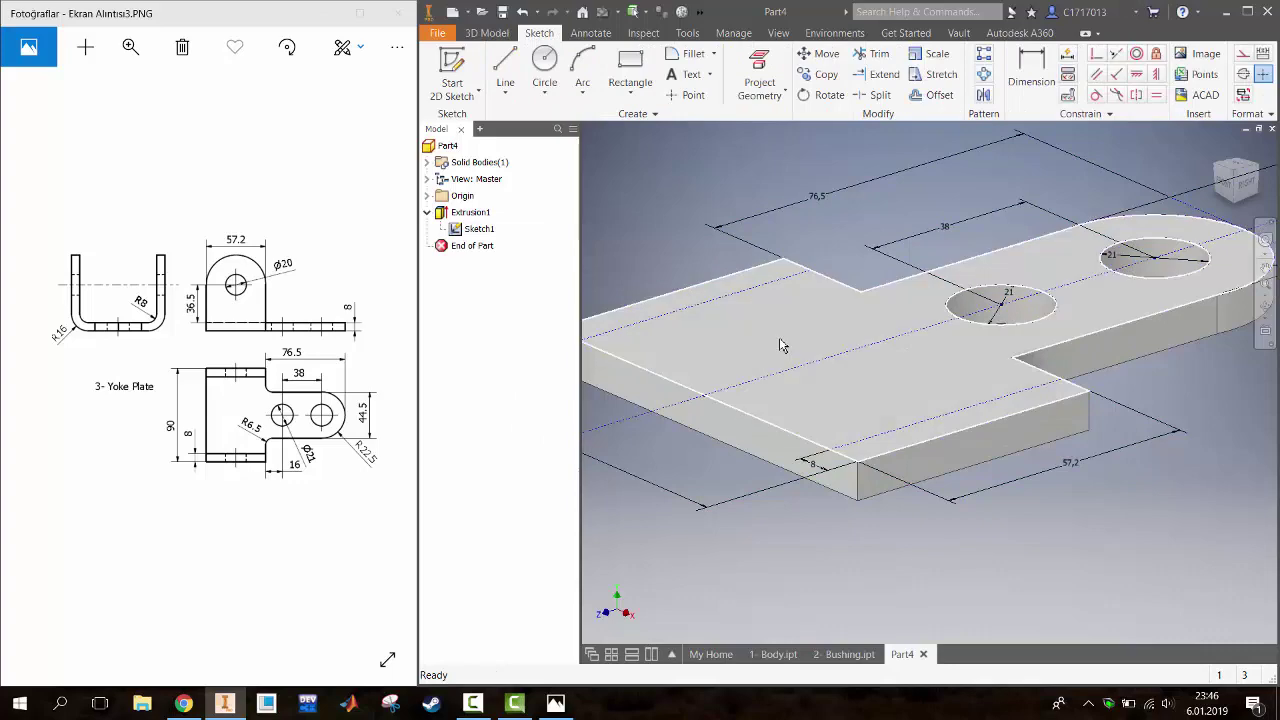
{"action": "key", "text": "s"}
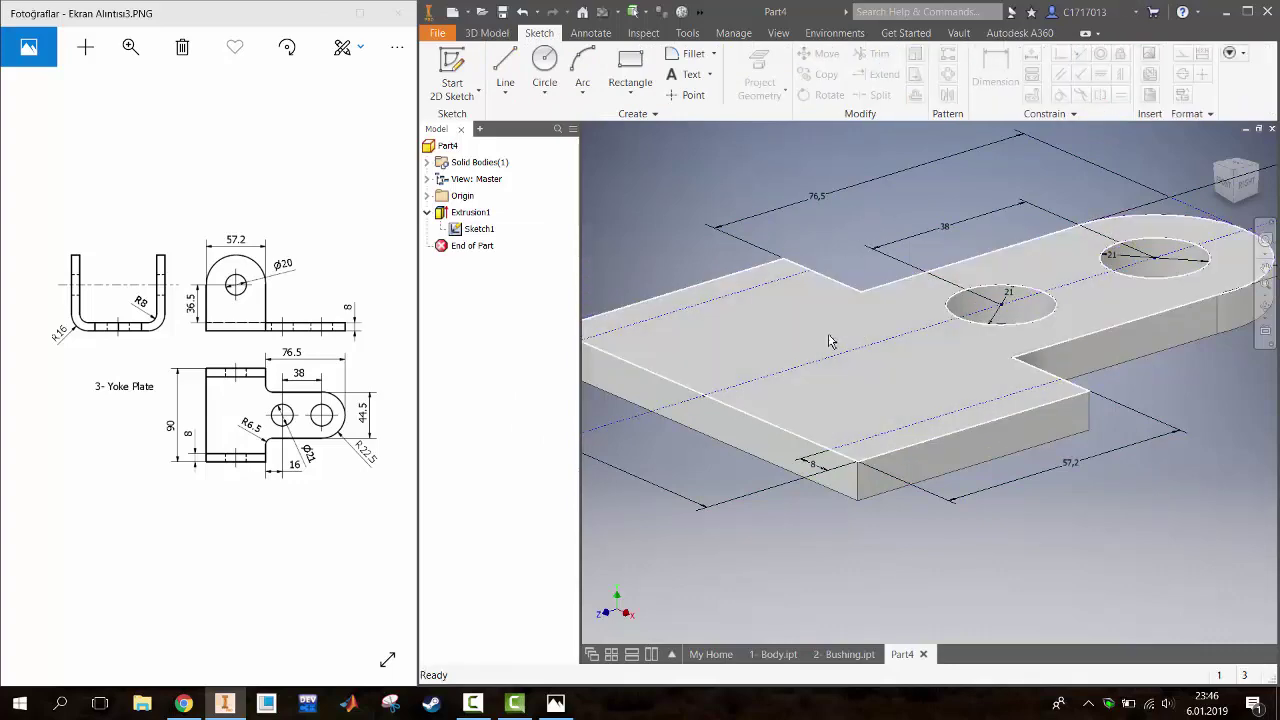
{"action": "key", "text": "e"}
{"action": "key", "text": "Escape"}
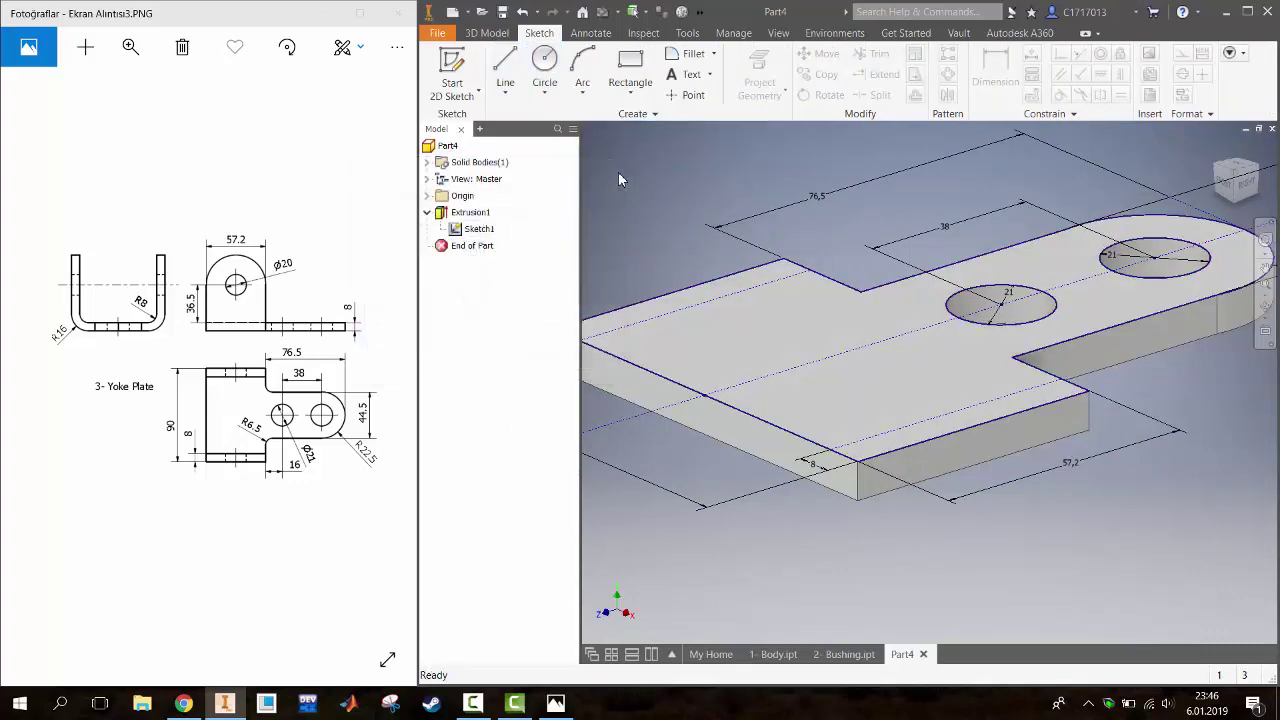
{"action": "key", "text": "s"}
{"action": "left_click", "coordinate": [770, 324]}
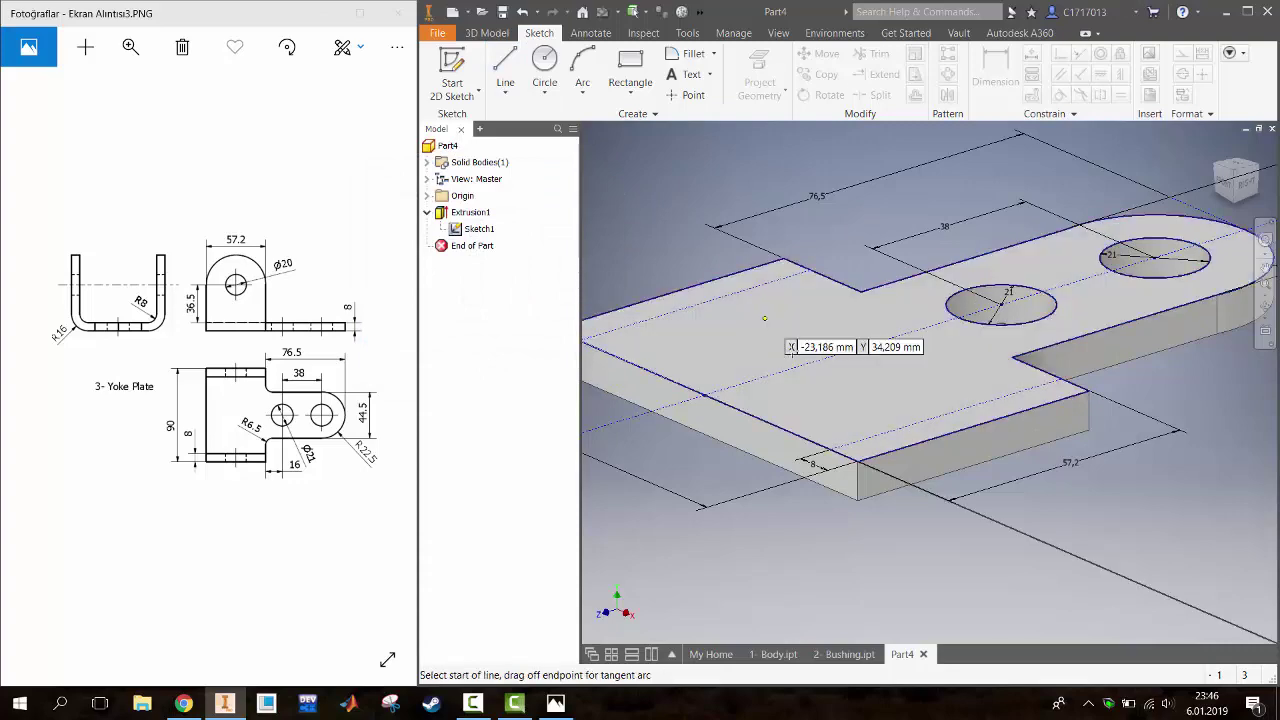
View the plate edge-on from the Right side and undo the empty Sketch2
{"action": "key", "text": "Escape"}
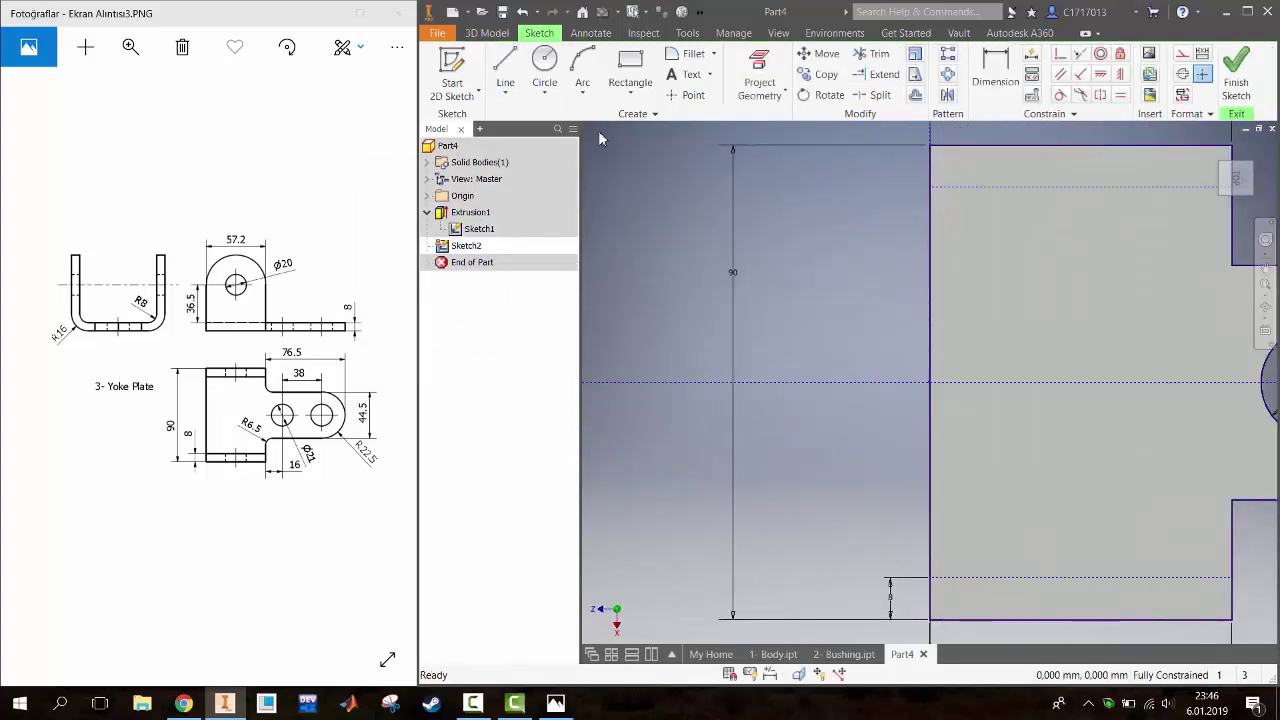
{"action": "scroll", "coordinate": [640, 250], "scroll_direction": "down", "scroll_amount": 2}
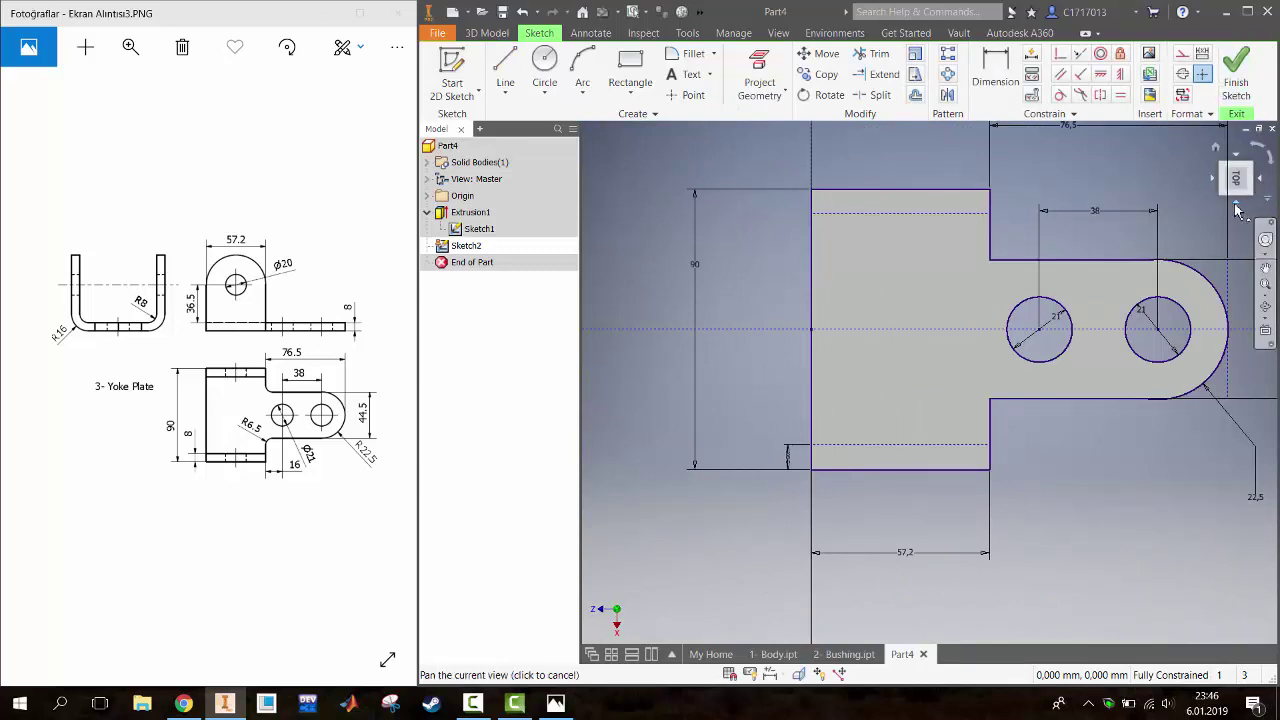
{"action": "left_click", "coordinate": [1231, 215]}
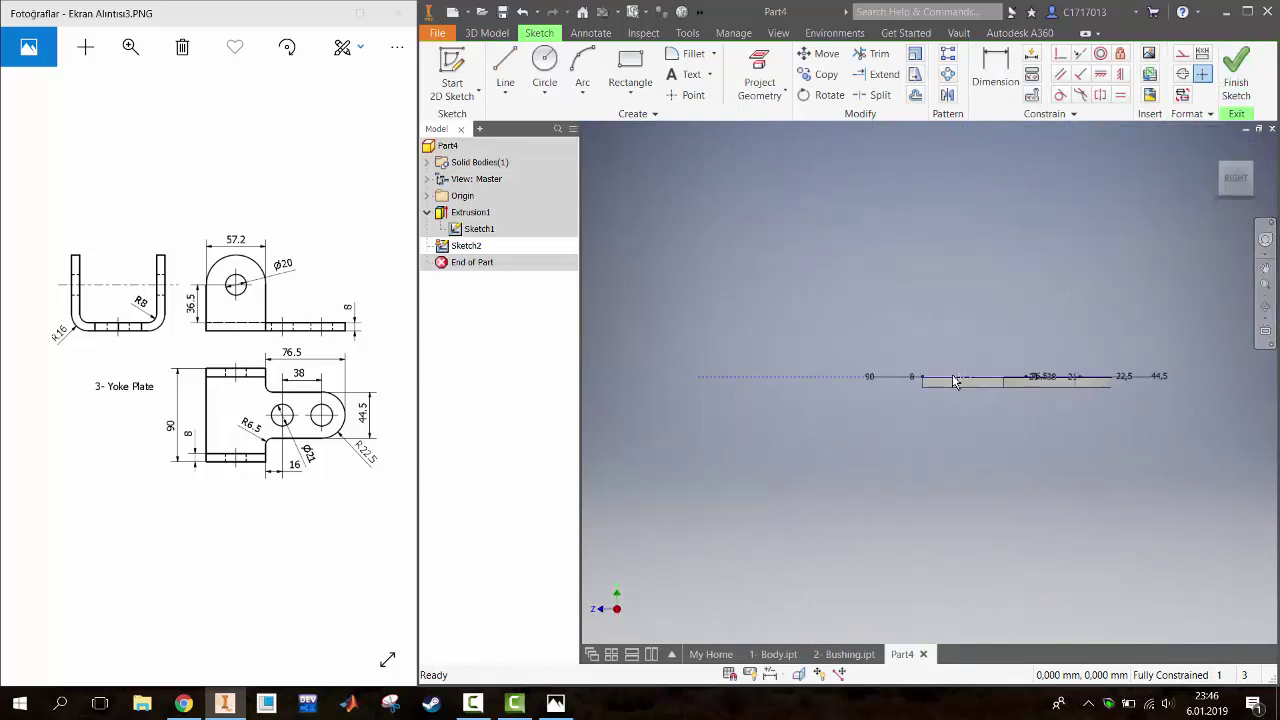
{"action": "left_click", "coordinate": [1224, 174]}
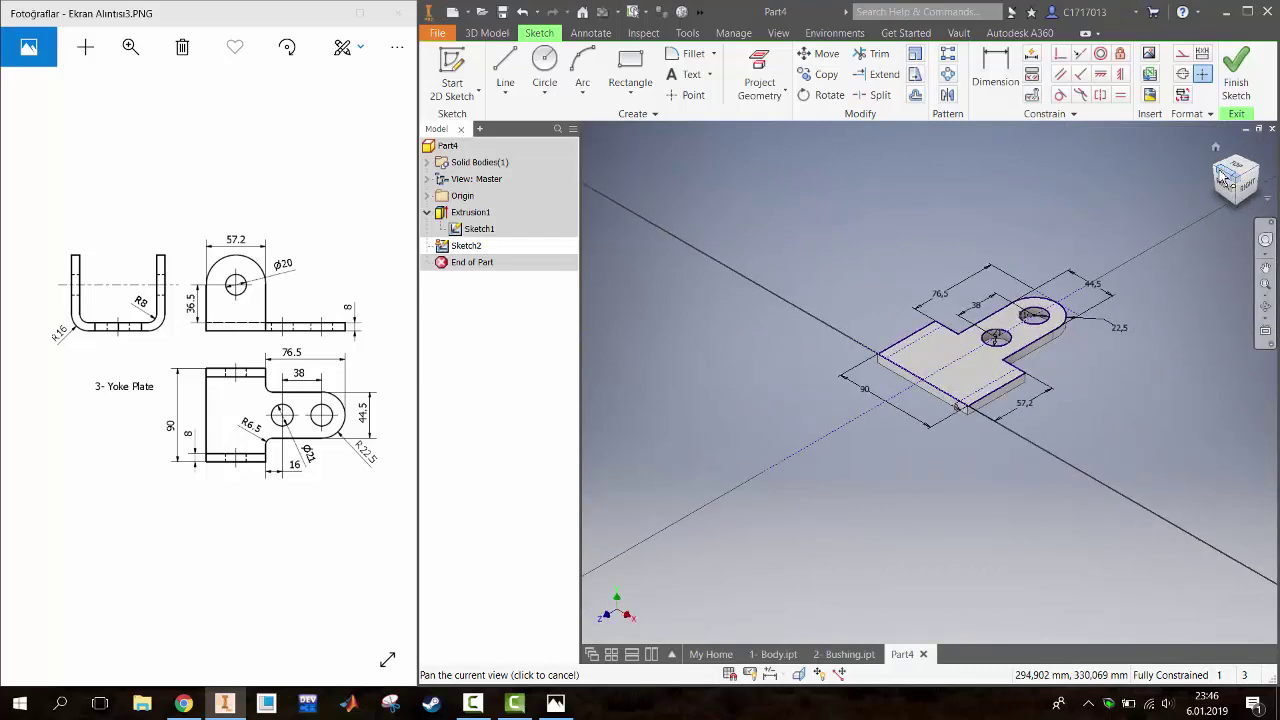
{"action": "left_click", "coordinate": [1250, 188]}
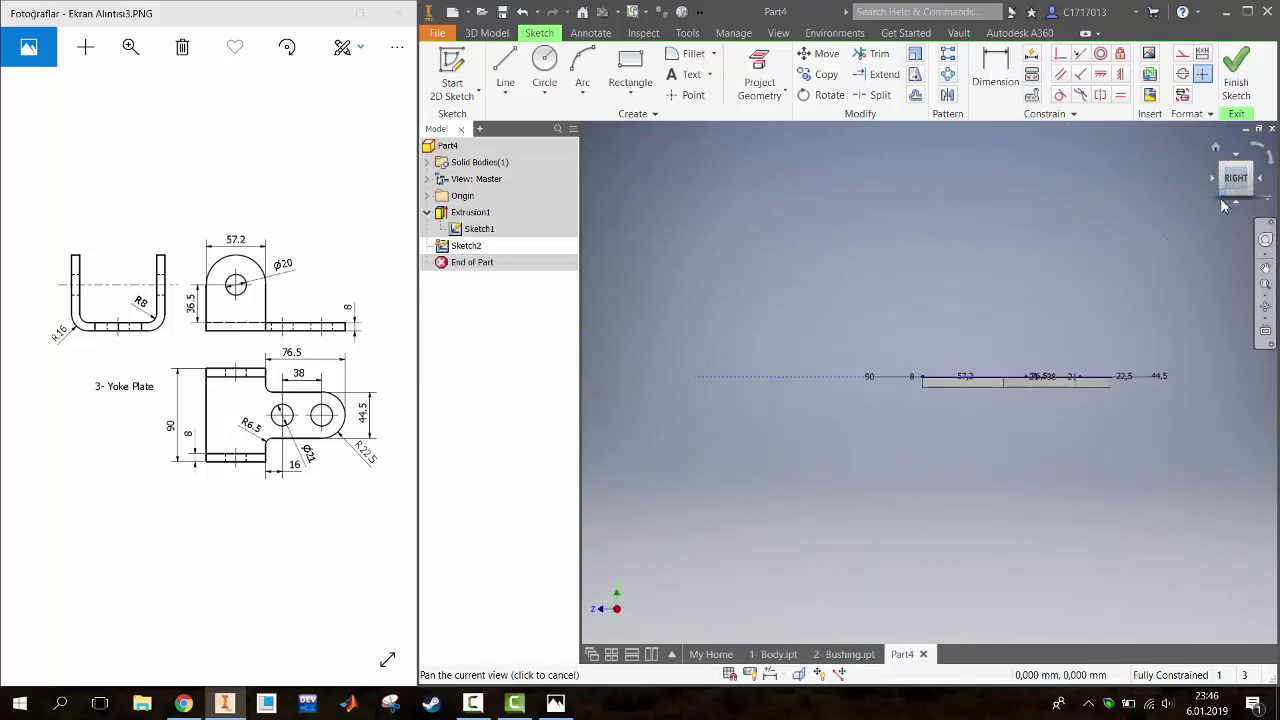
{"action": "key", "text": "ctrl+z"}
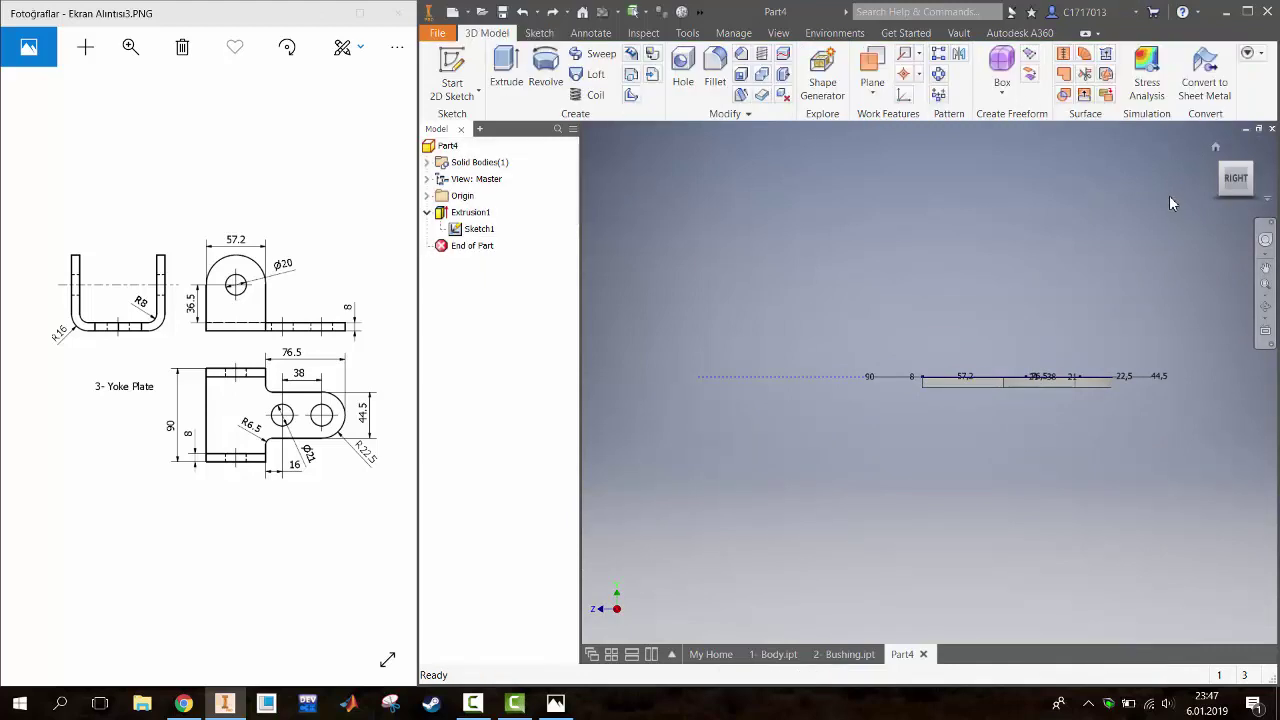
Start a sketch on the side plane and draw a vertical line up from the plate's left corner
{"action": "key", "text": "s"}
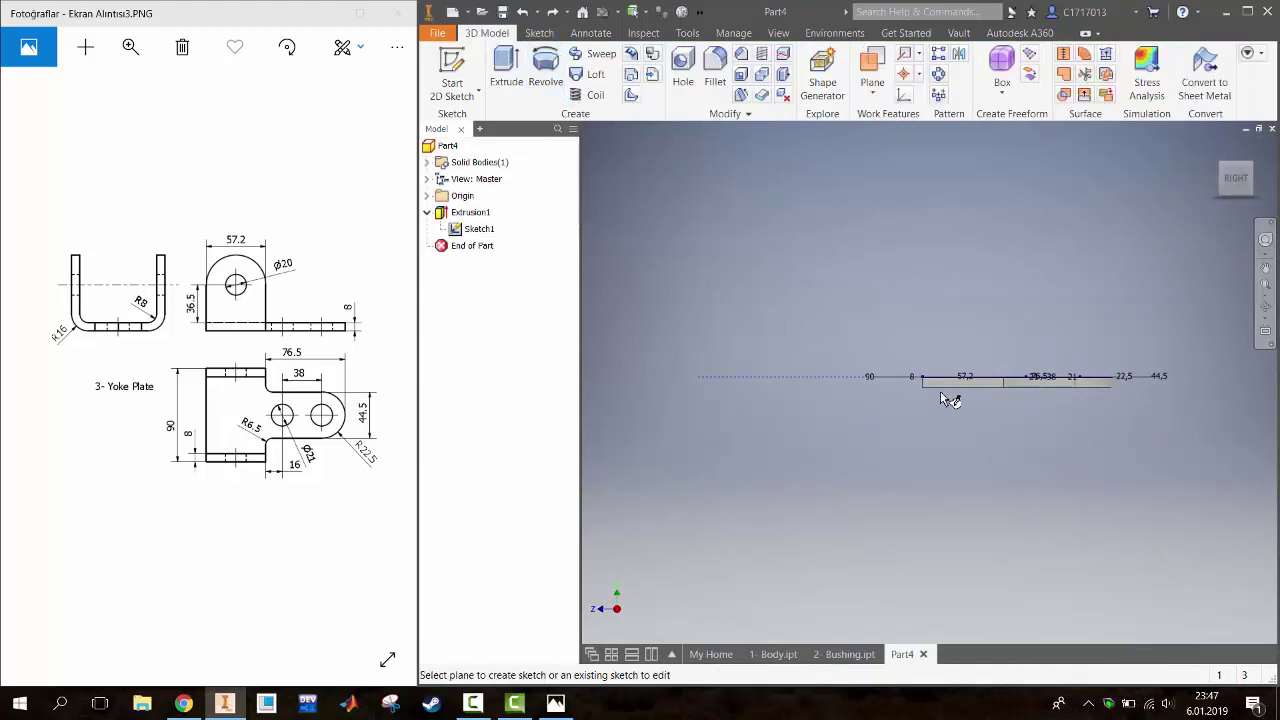
{"action": "left_click", "coordinate": [931, 400]}
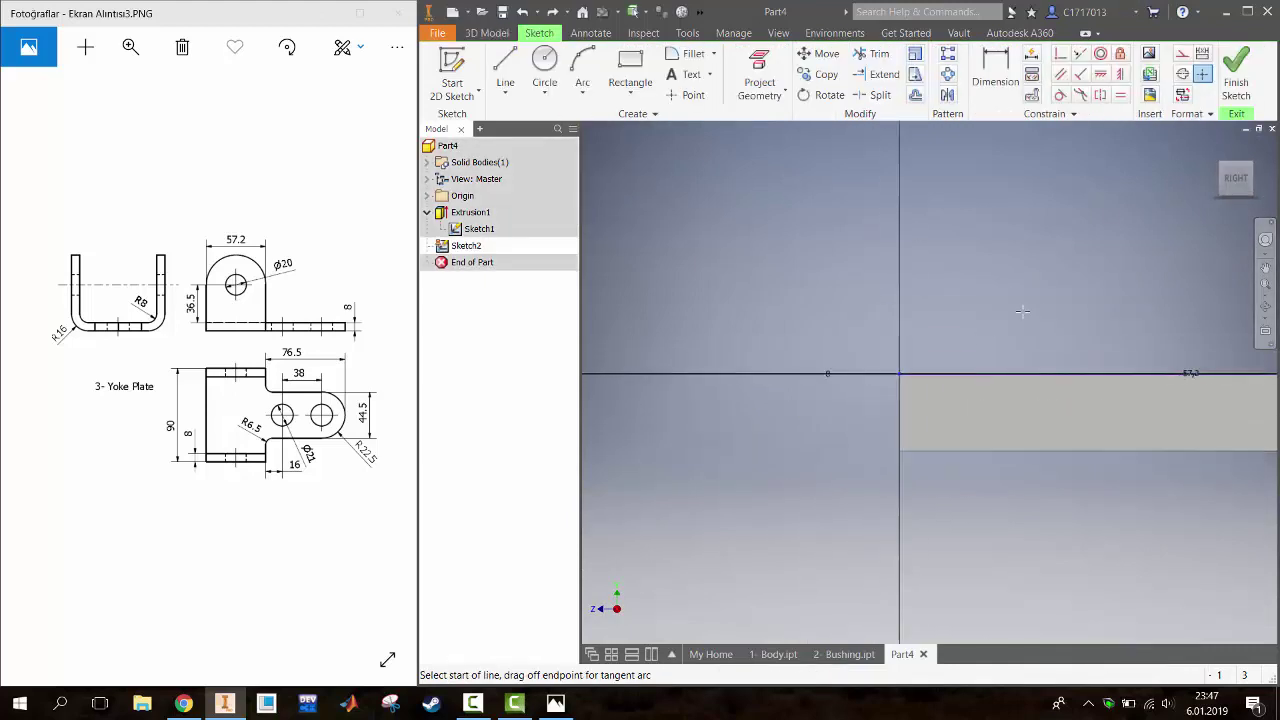
{"action": "key", "text": "l"}
{"action": "middle_click_drag", "start_coordinate": [1040, 310], "coordinate": [681, 335]}
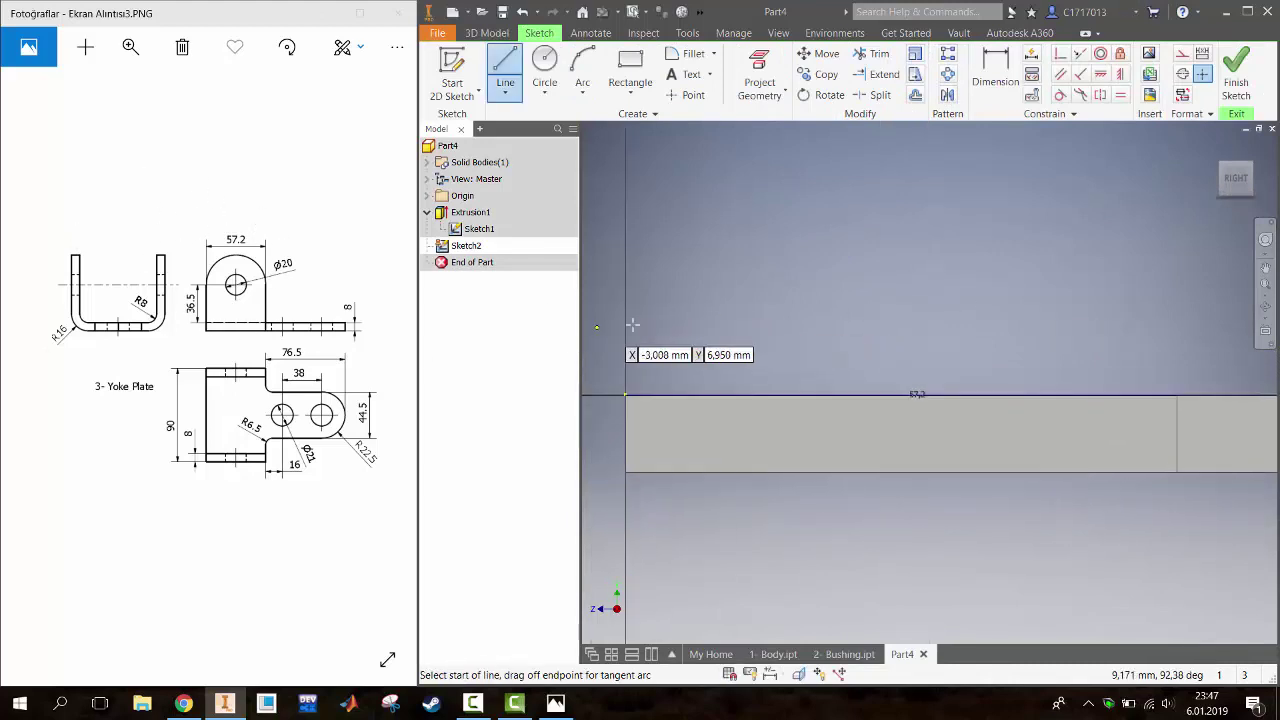
{"action": "left_click", "coordinate": [625, 390]}
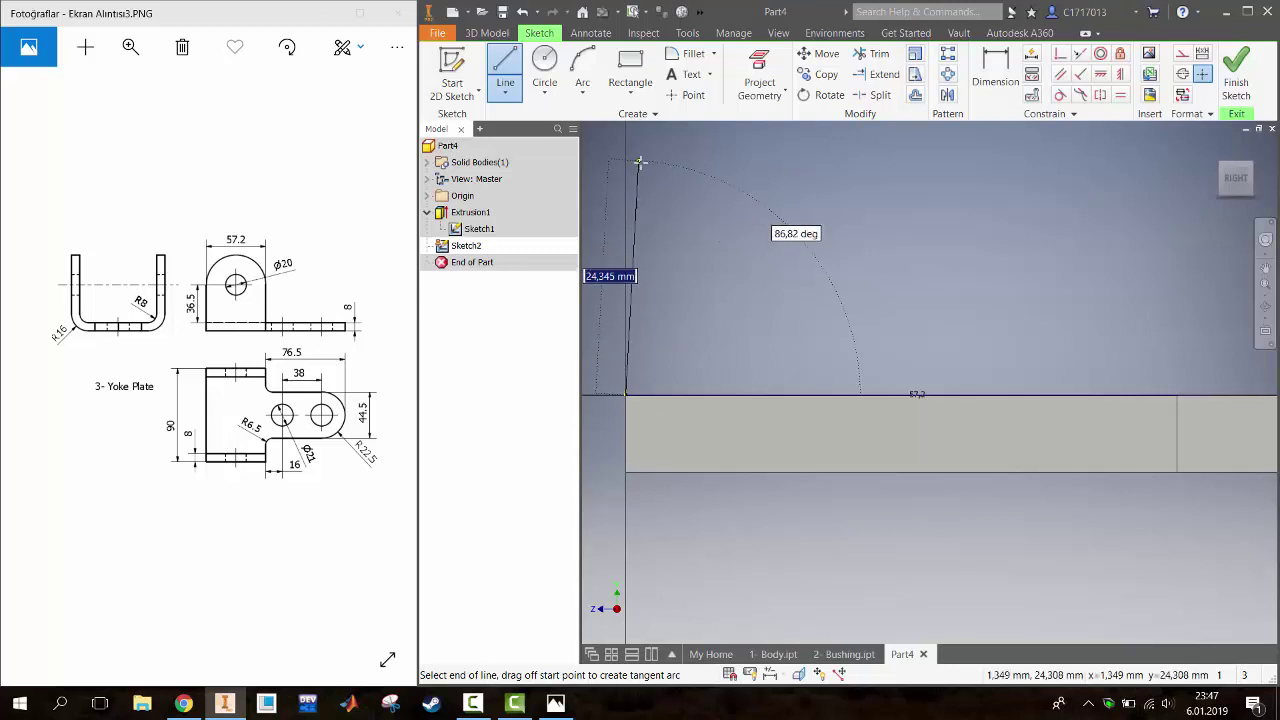
{"action": "middle_click_drag", "start_coordinate": [632, 170], "coordinate": [623, 240]}
{"action": "scroll", "coordinate": [630, 212], "scroll_direction": "down", "scroll_amount": 3}
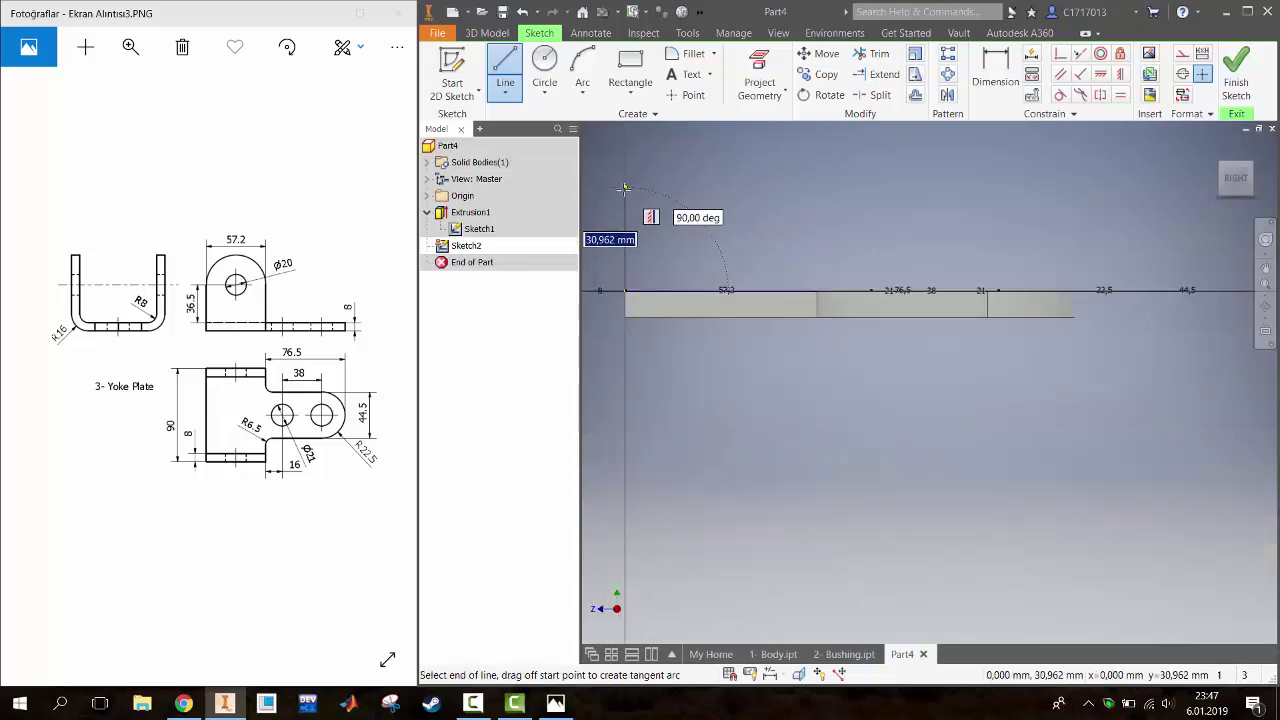
{"action": "left_click", "coordinate": [625, 189]}
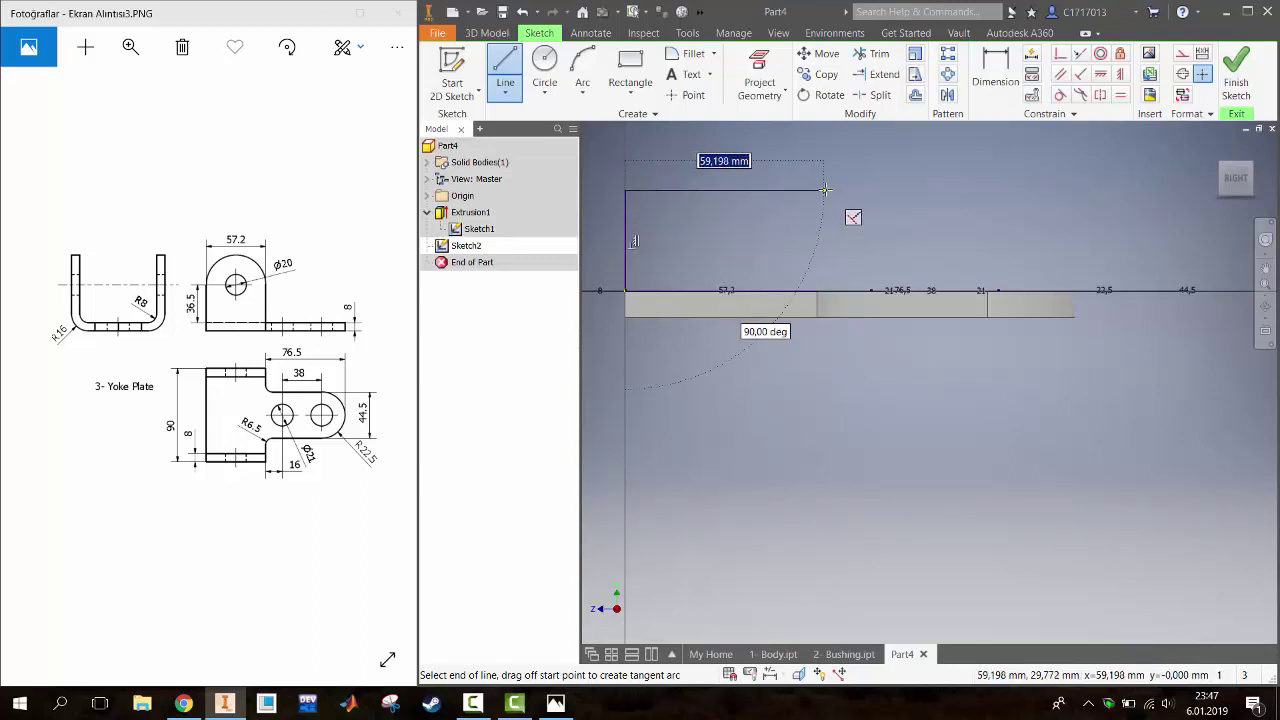
Project the plate's step edge, draw the right side and top line, and dismiss the save reminder
{"action": "key", "text": "p"}
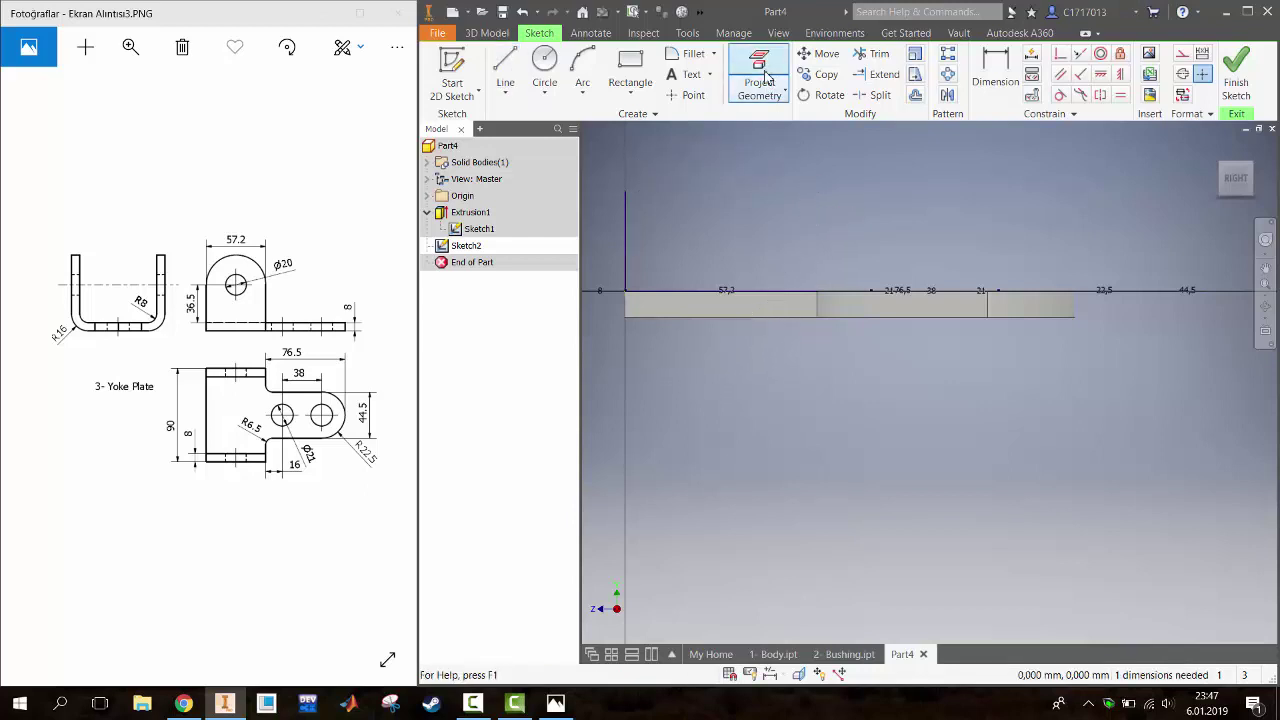
{"action": "left_click", "coordinate": [817, 311]}
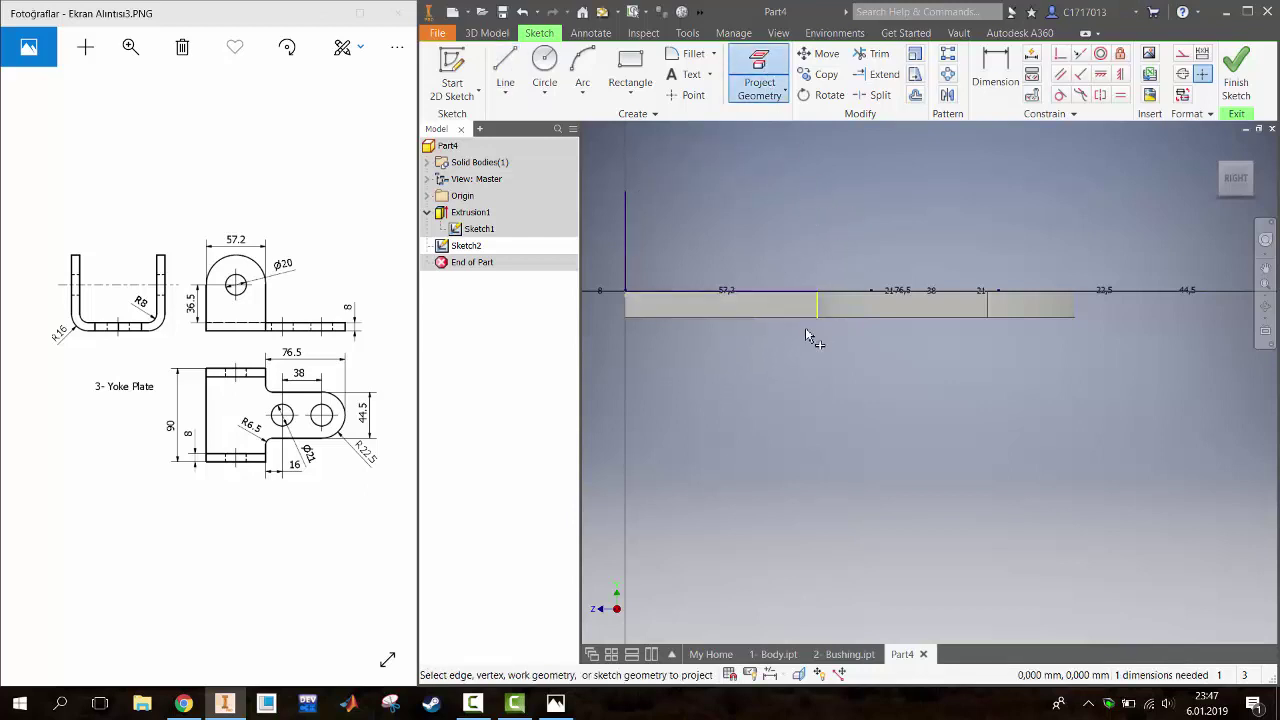
{"action": "key", "text": "Escape"}
{"action": "key", "text": "l"}
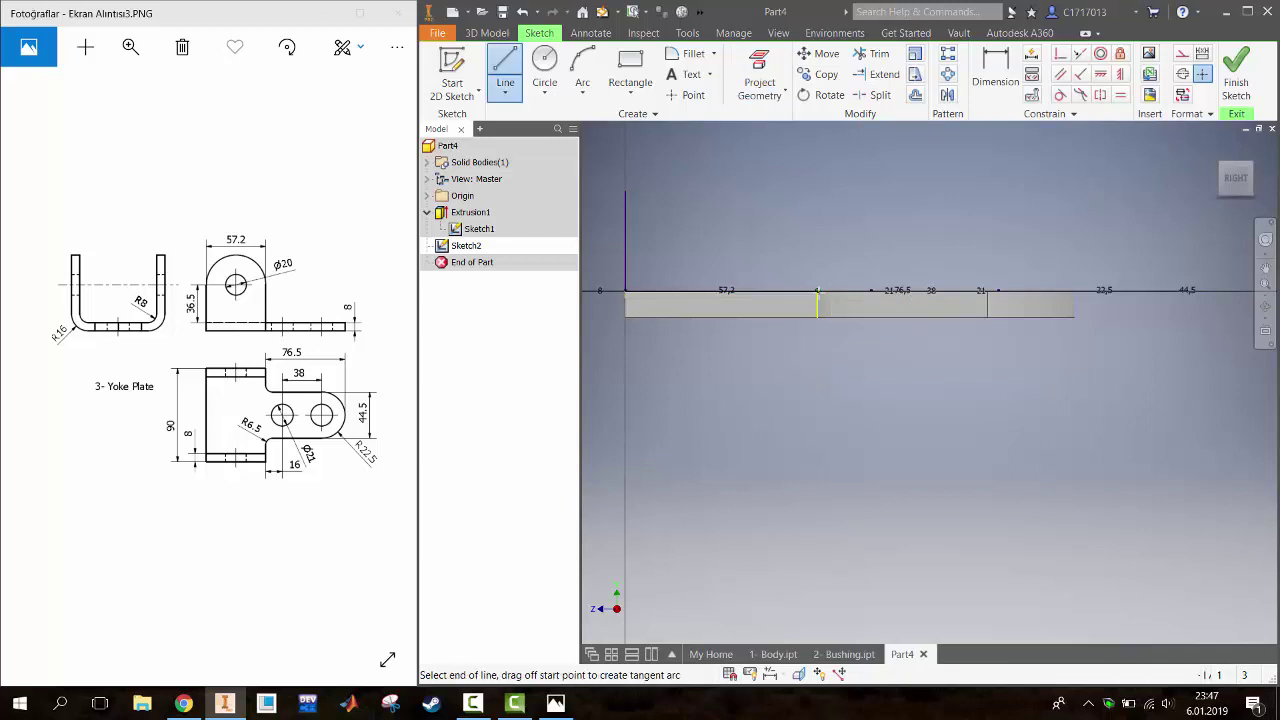
{"action": "left_click", "coordinate": [817, 189]}
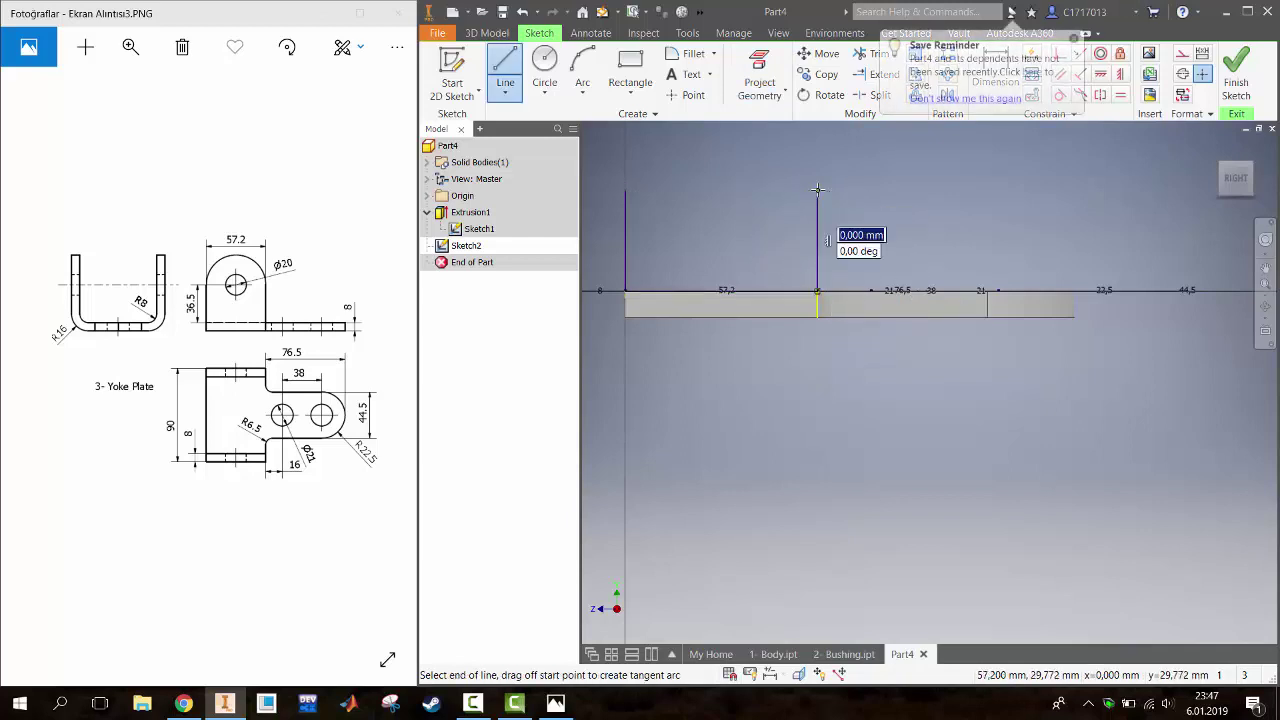
{"action": "left_click", "coordinate": [627, 189]}
{"action": "key", "text": "Escape"}
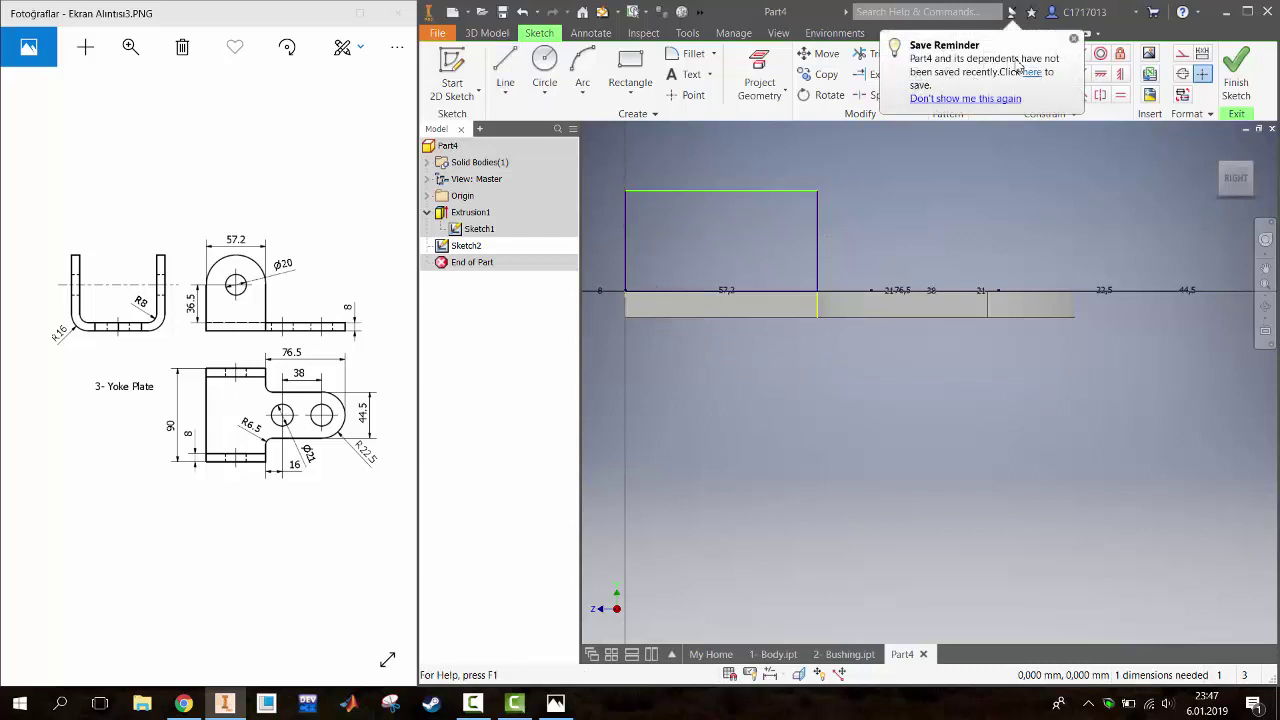
{"action": "left_click", "coordinate": [1074, 40]}
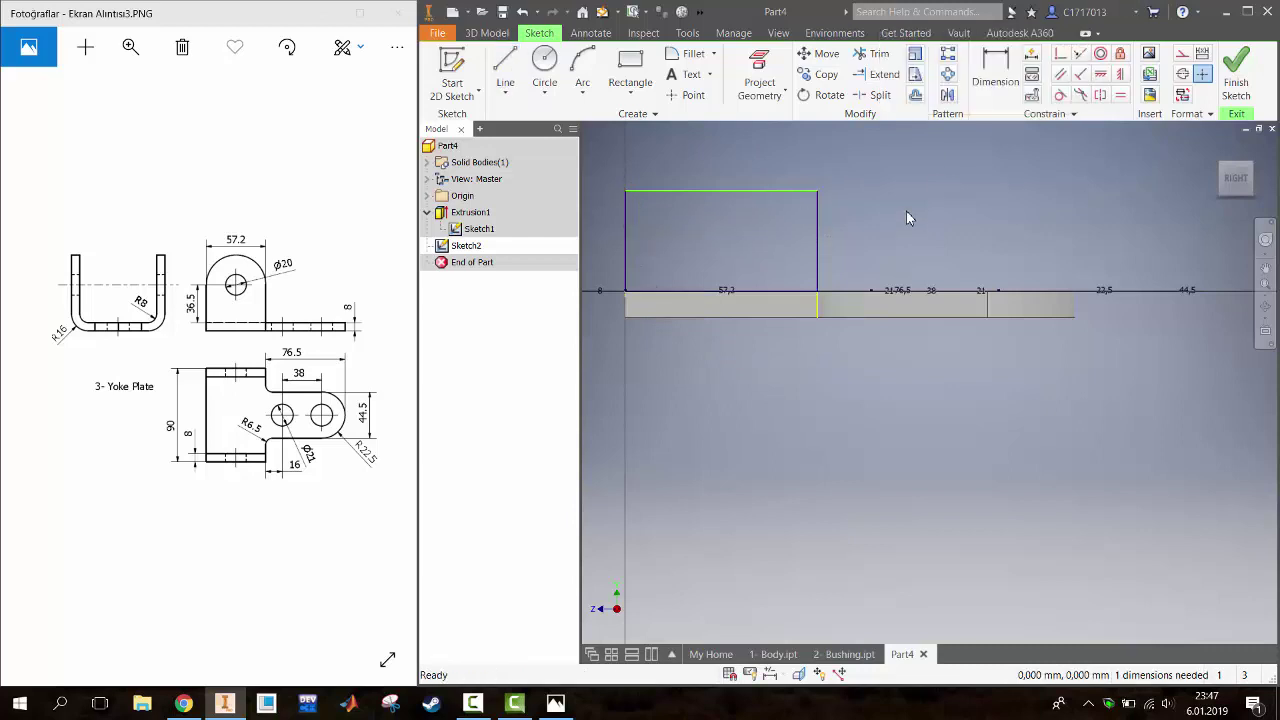
Dimension the rectangle's left side to 36,5 height
{"action": "key", "text": "d"}
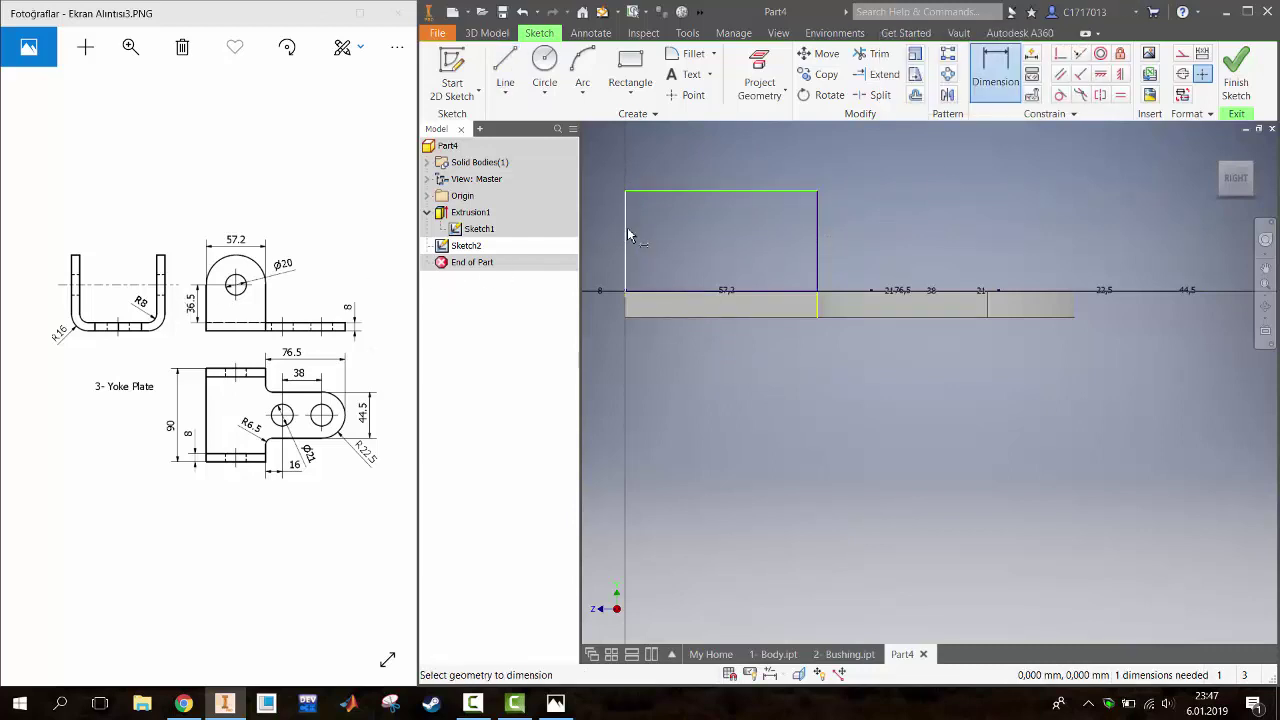
{"action": "left_click", "coordinate": [610, 232]}
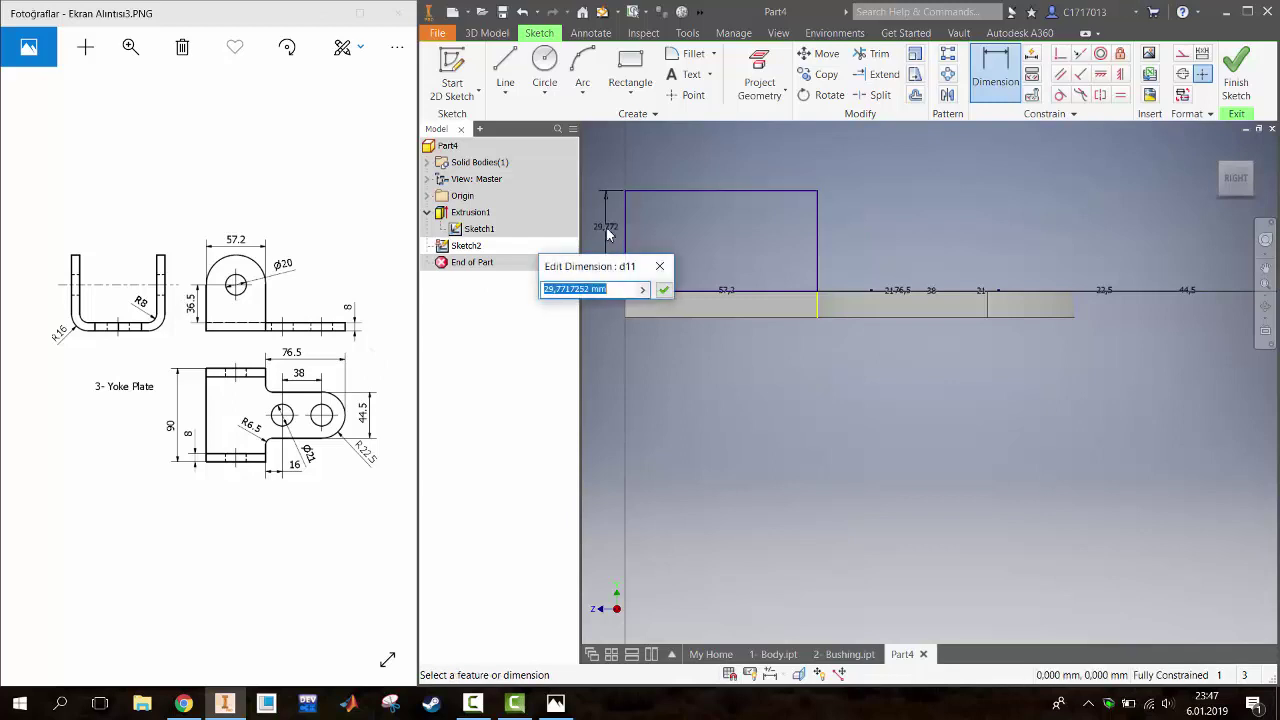
{"action": "type", "text": "36,5"}
{"action": "key", "text": "Return"}
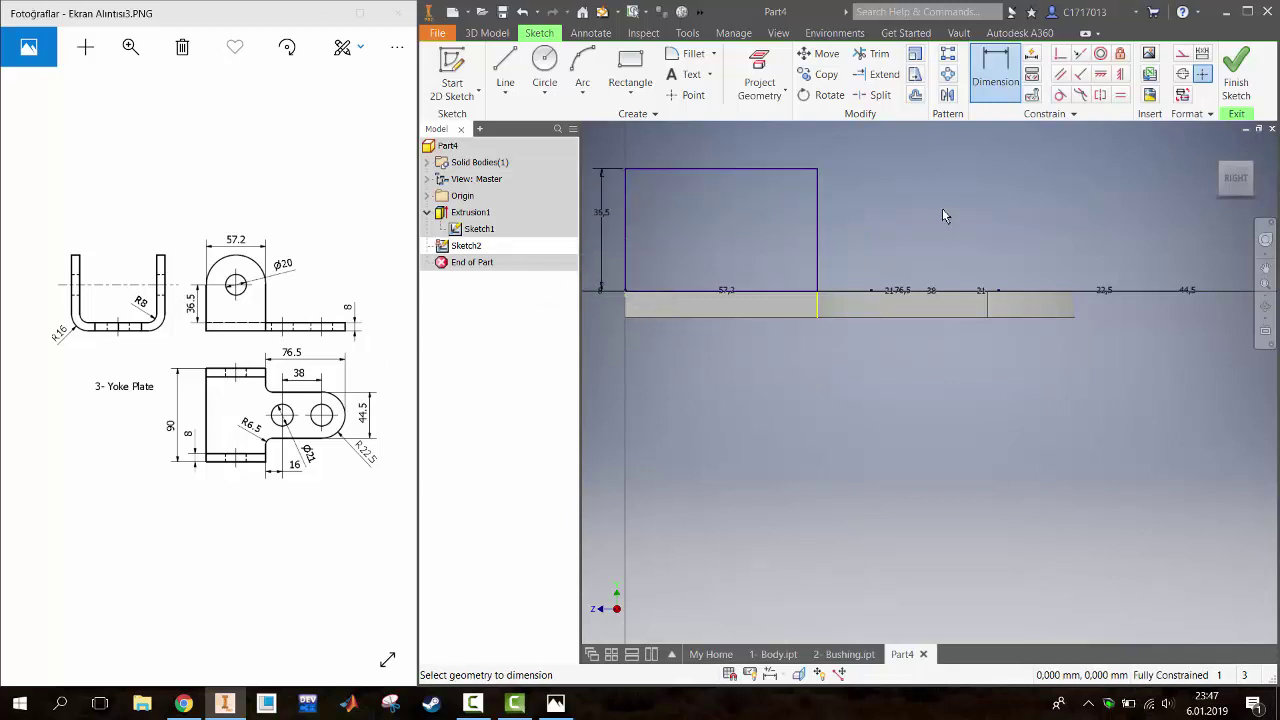
Add a circle centred on the top edge, tangent to the sides, with a driven 57,2 width dimension
{"action": "left_click", "coordinate": [544, 62]}
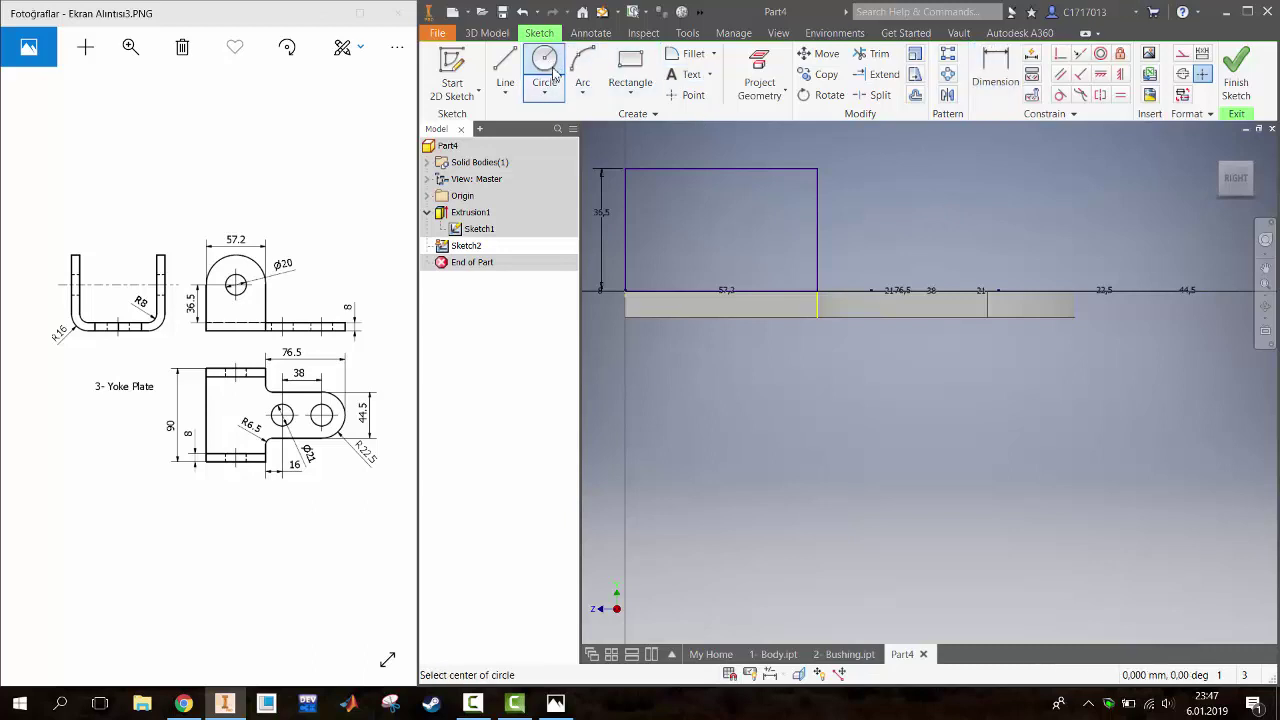
{"action": "left_click", "coordinate": [721, 170]}
{"action": "middle_click_drag", "start_coordinate": [690, 119], "coordinate": [698, 216]}
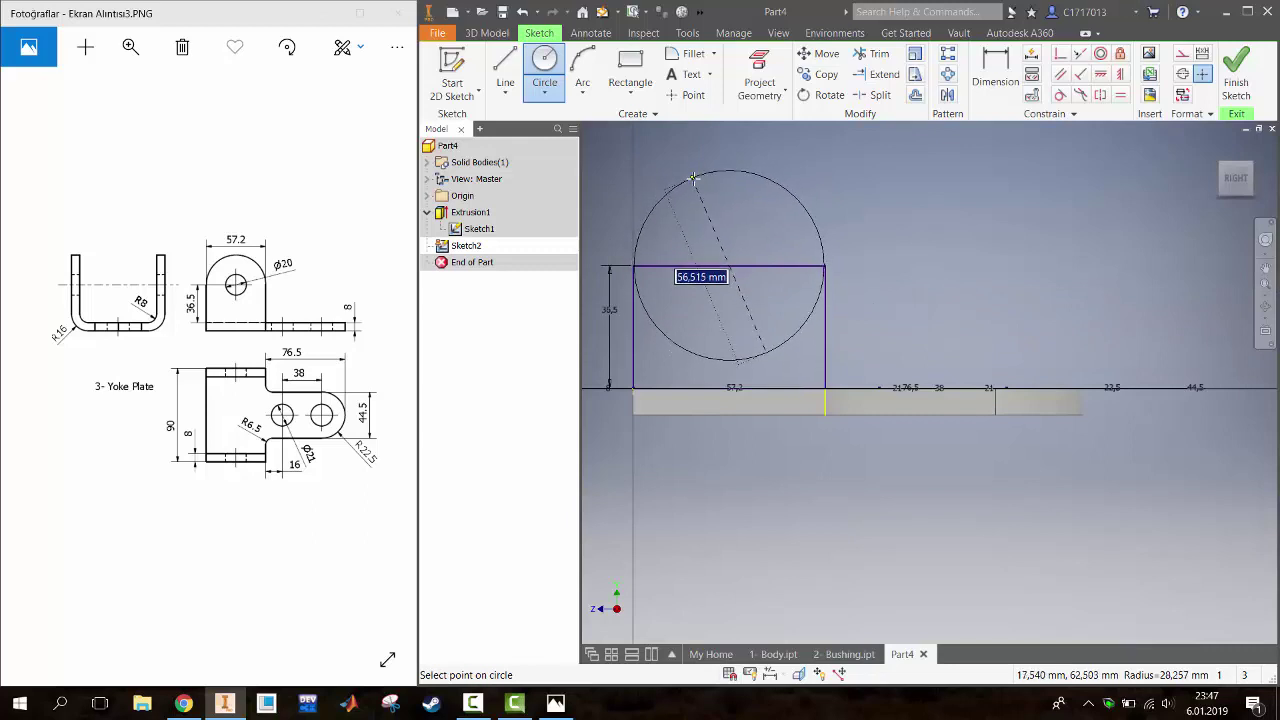
{"action": "left_click", "coordinate": [690, 180]}
{"action": "key", "text": "d"}
{"action": "left_click", "coordinate": [824, 335]}
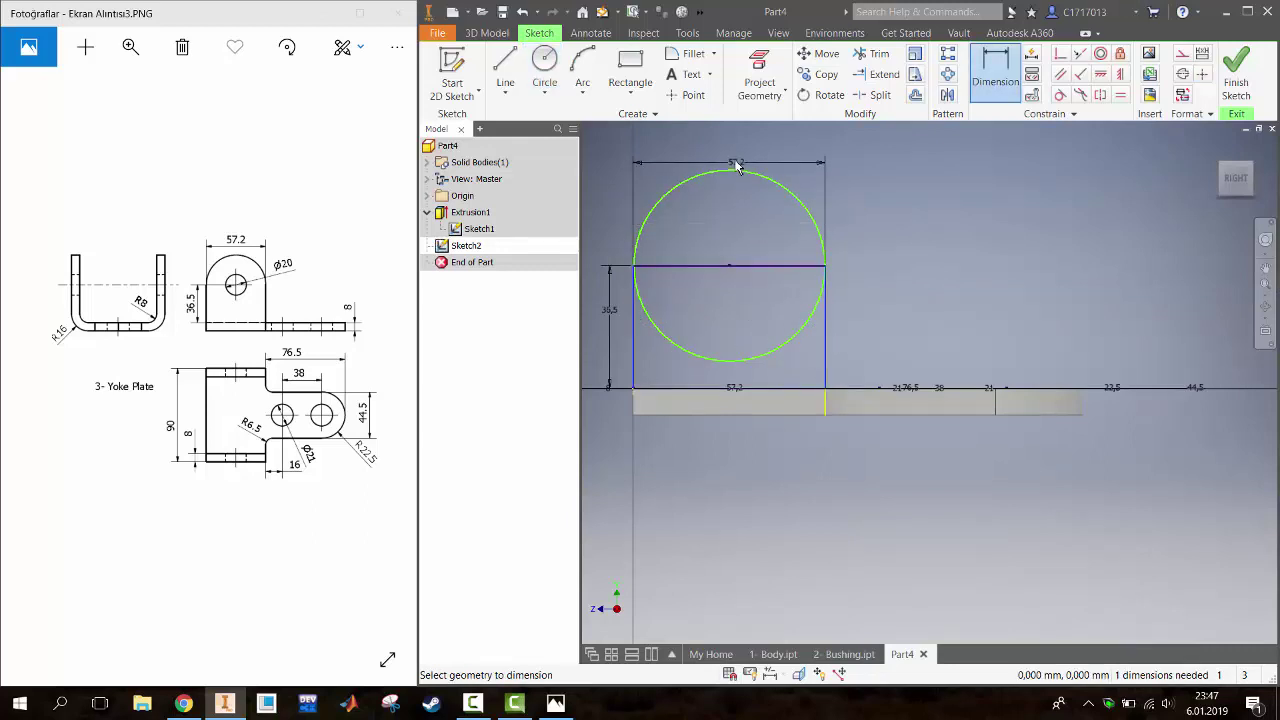
{"action": "left_click", "coordinate": [737, 163]}
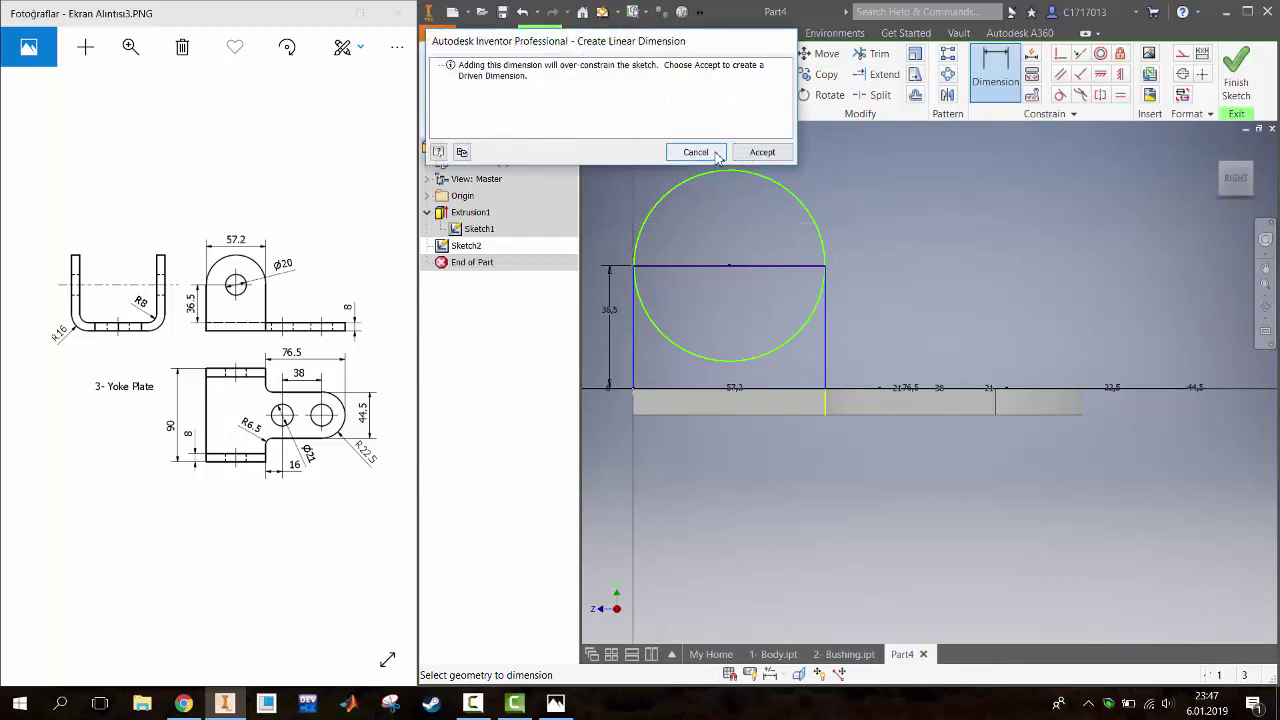
{"action": "left_click", "coordinate": [750, 154]}
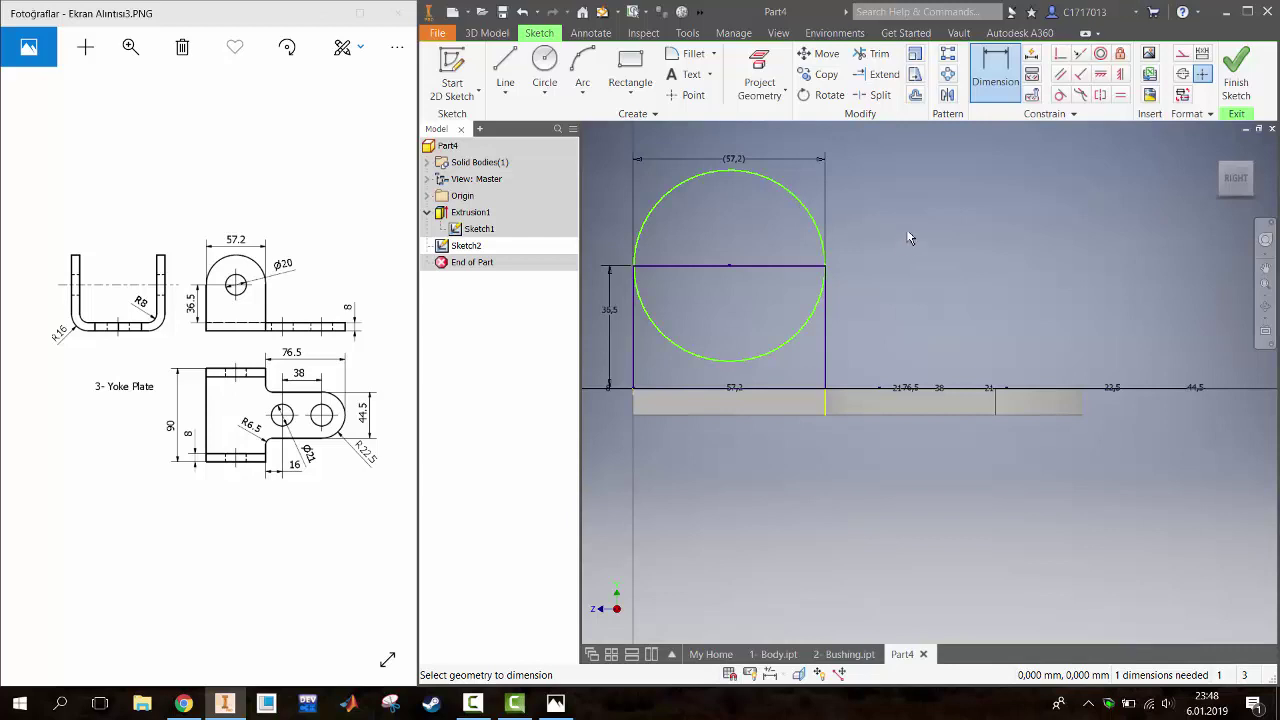
Make the circle tangent to the vertical edge and trim away its lower arc
{"action": "left_click", "coordinate": [1060, 53]}
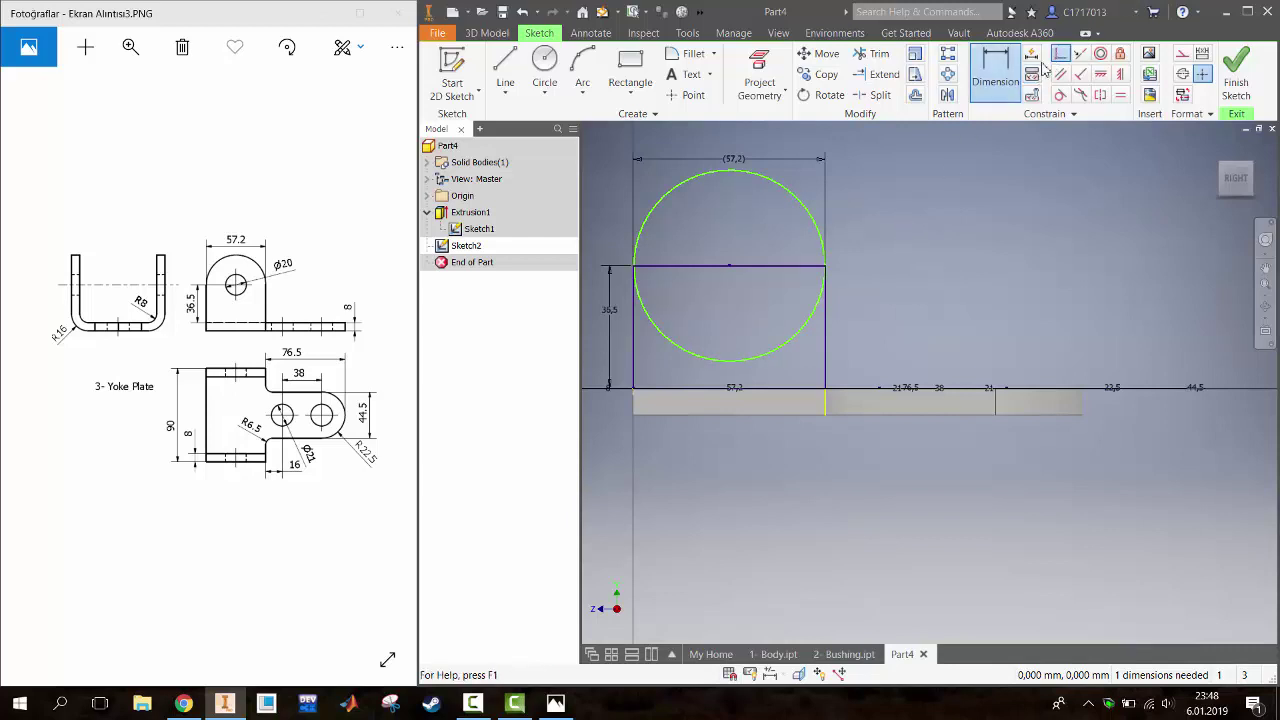
{"action": "left_click", "coordinate": [827, 272]}
{"action": "left_click", "coordinate": [826, 275]}
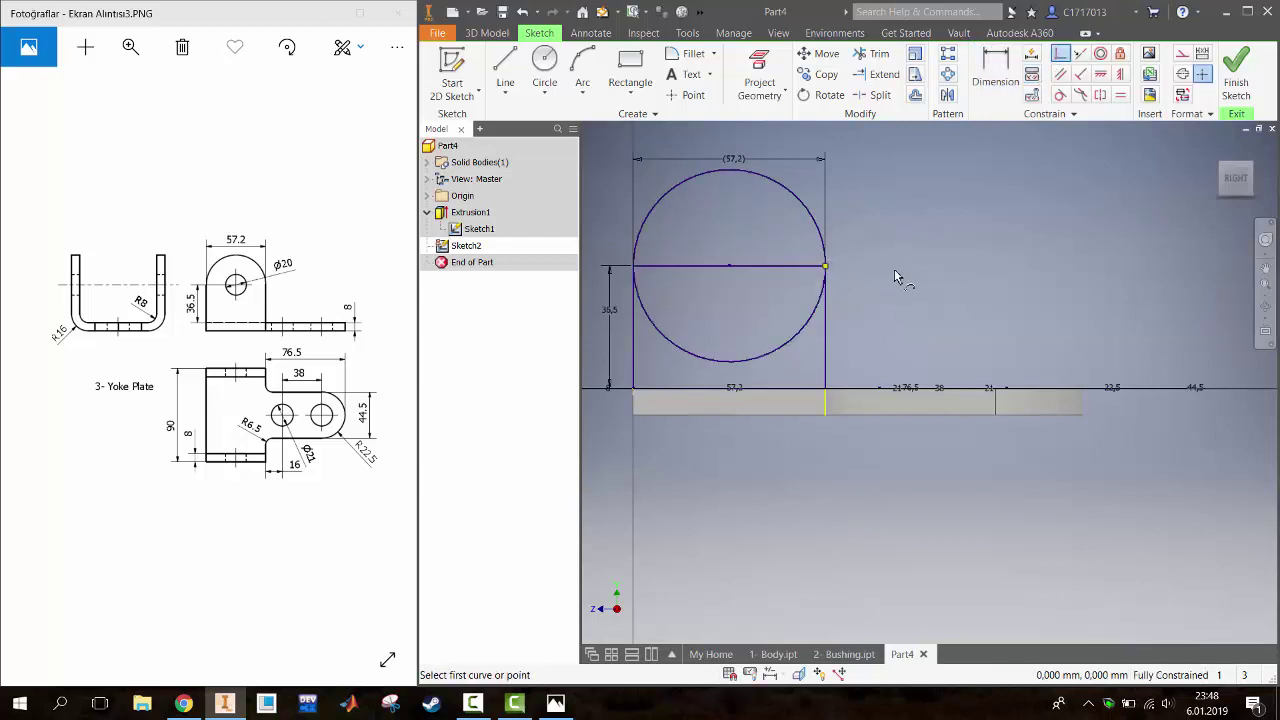
{"action": "key", "text": "x"}
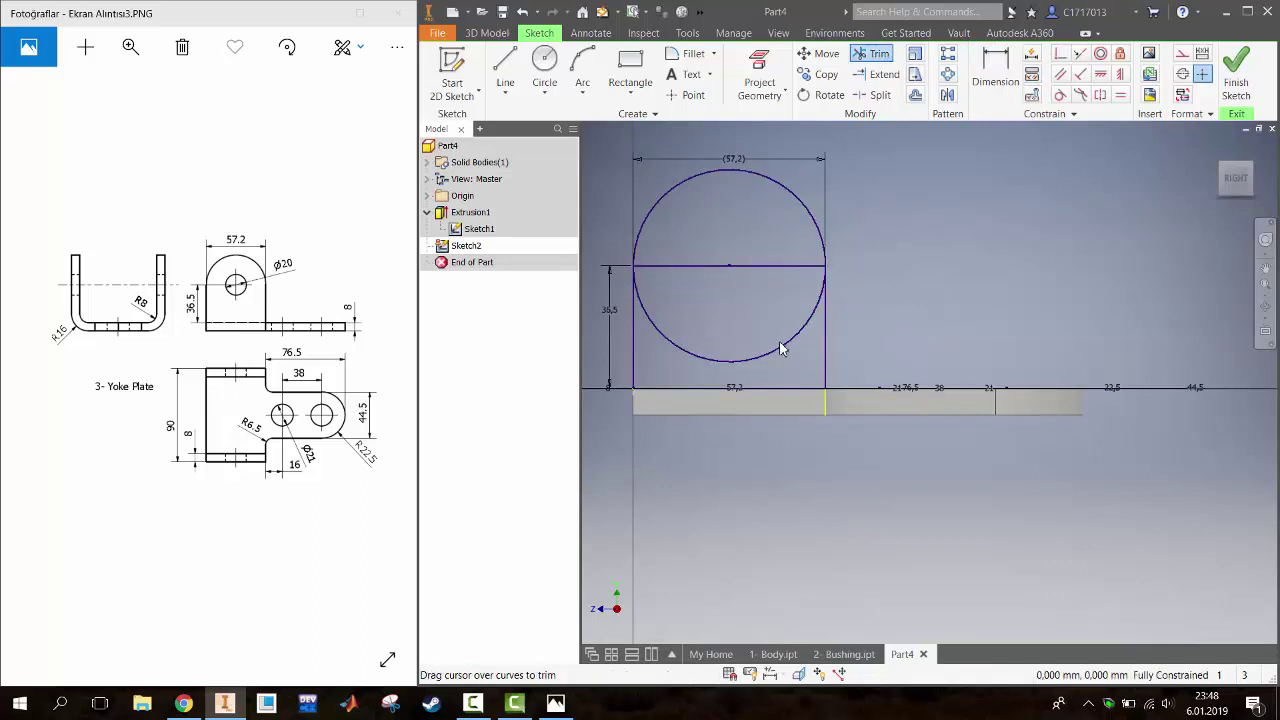
{"action": "left_click", "coordinate": [785, 350]}
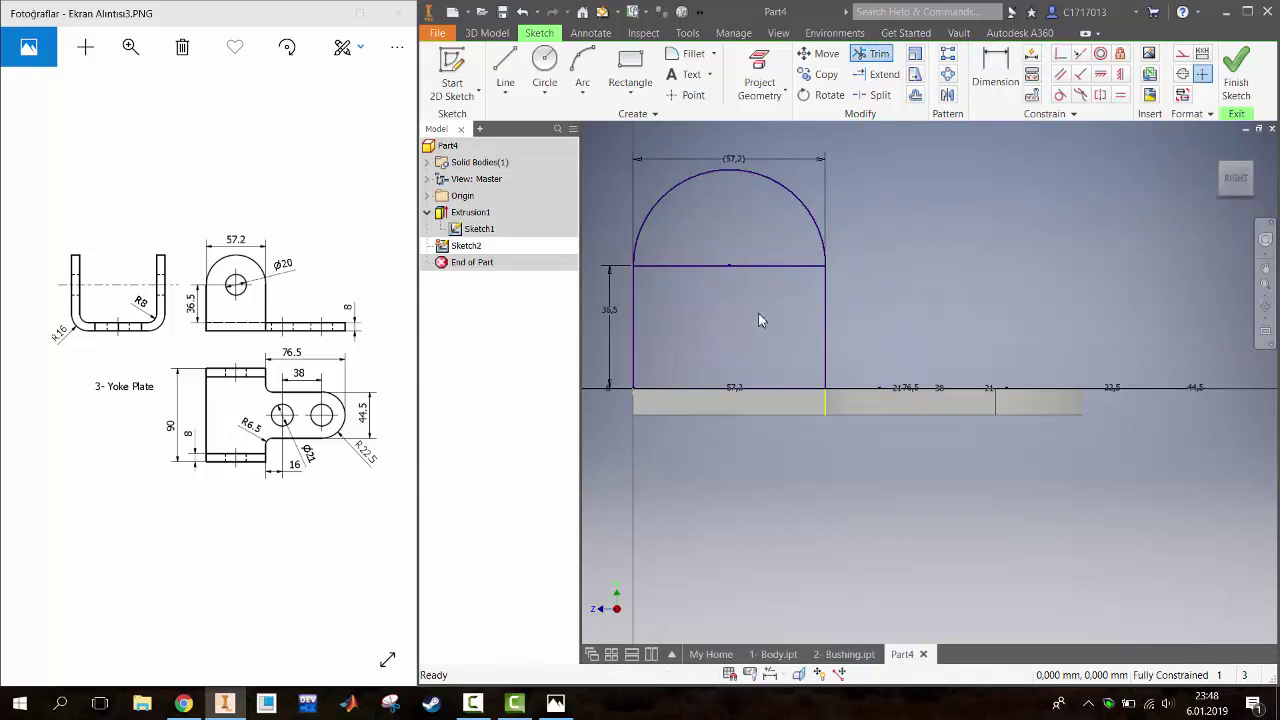
Draw a circle centred on the horizontal line's midpoint and dimension it Ø20
{"action": "key", "text": "c"}
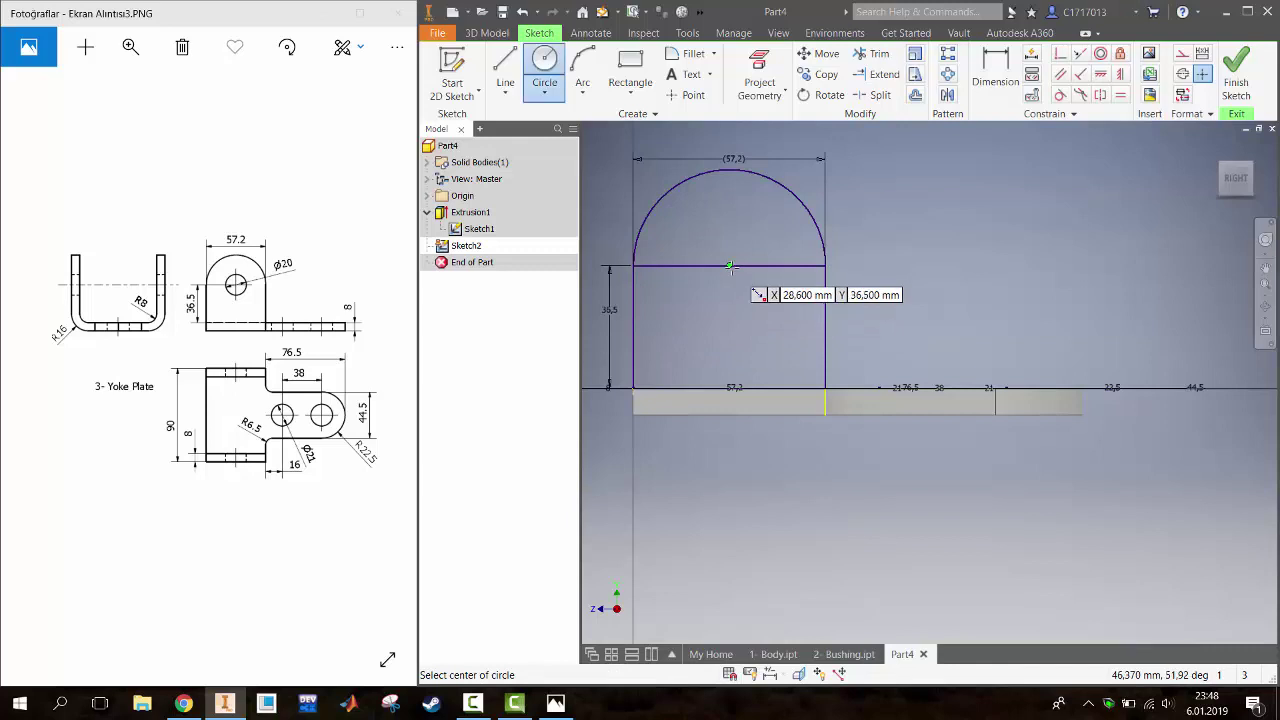
{"action": "left_click", "coordinate": [729, 265]}
{"action": "left_click", "coordinate": [716, 220]}
{"action": "key", "text": "d"}
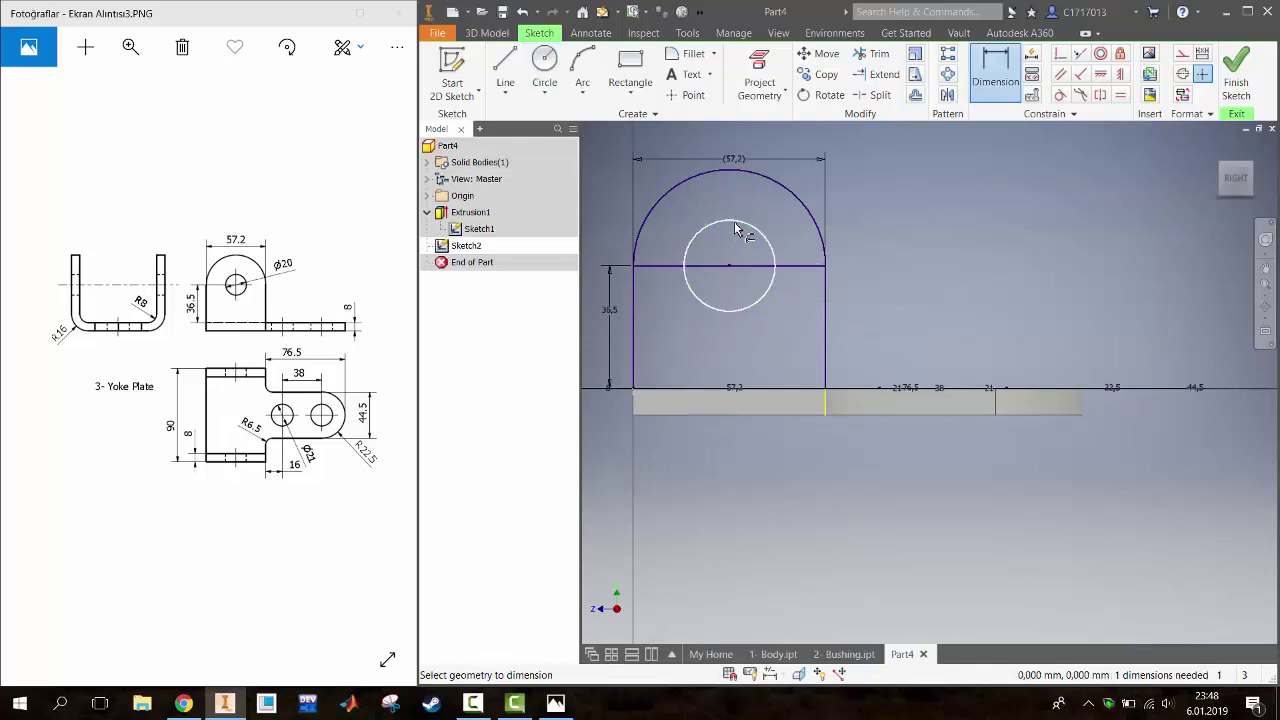
{"action": "left_click", "coordinate": [736, 230]}
{"action": "right_click", "coordinate": [735, 233]}
{"action": "left_click", "coordinate": [736, 233]}
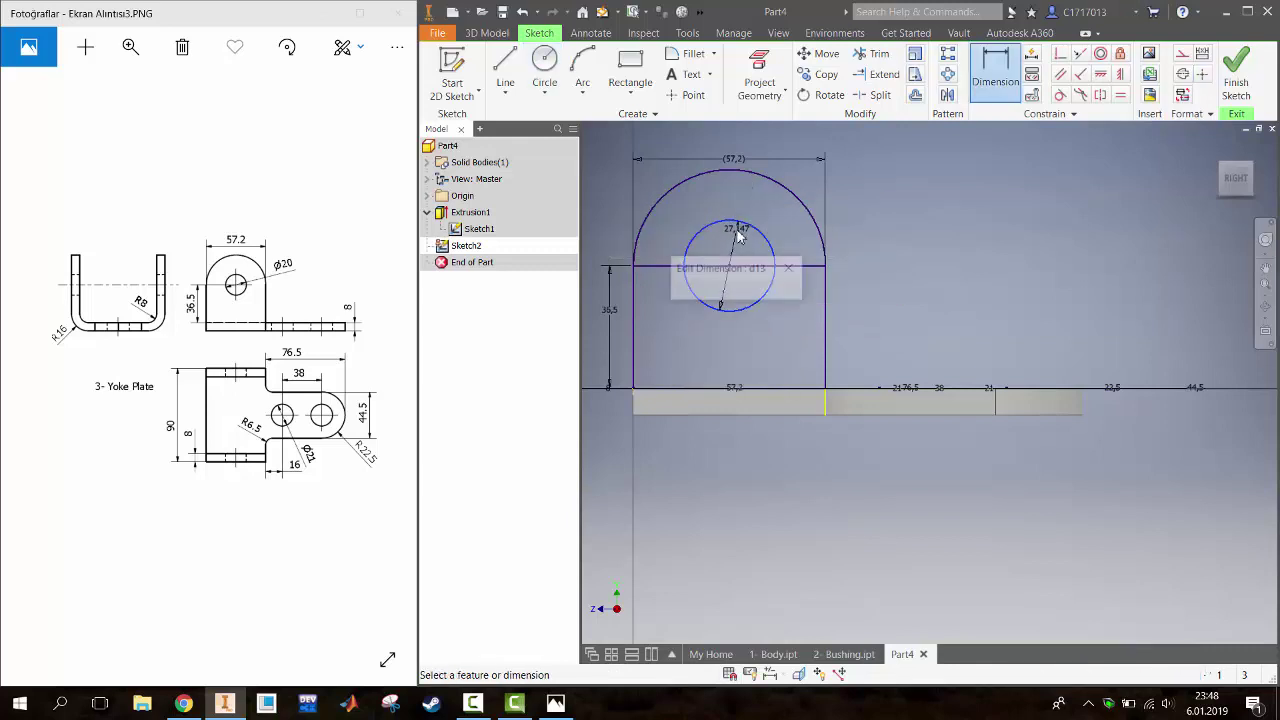
{"action": "type", "text": "20"}
{"action": "key", "text": "Return"}
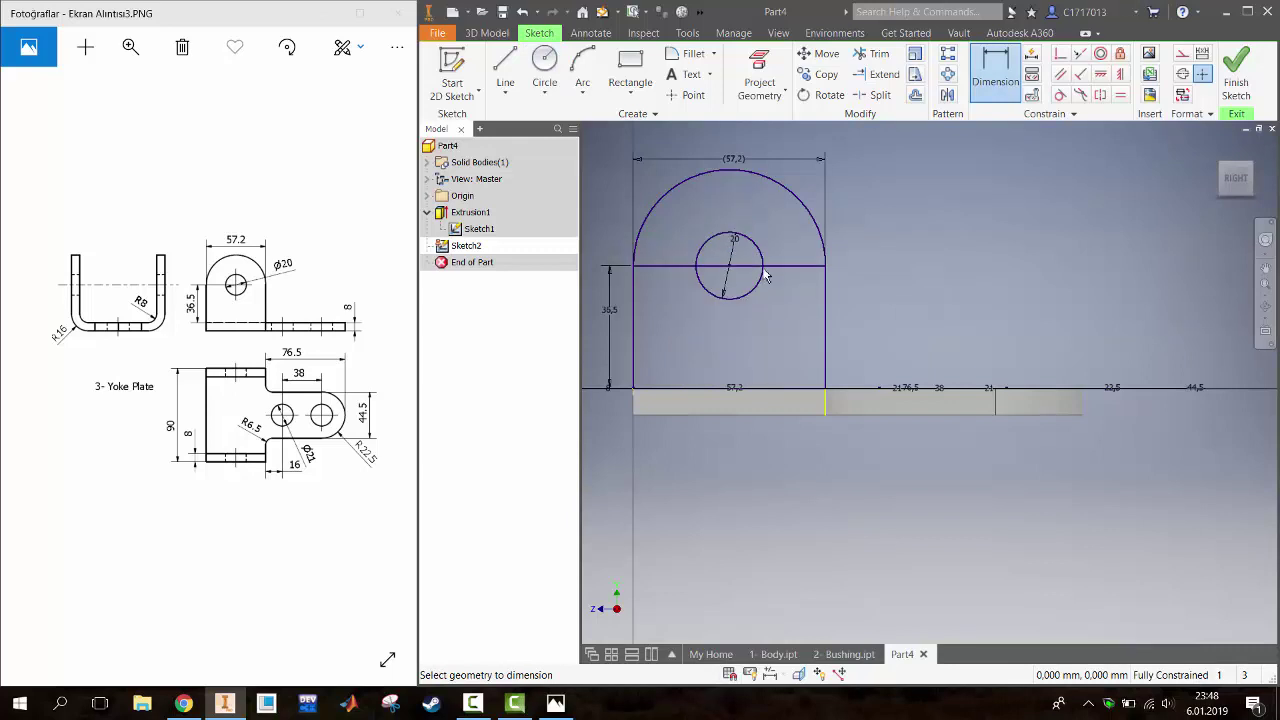
{"action": "key", "text": "Escape"}
Make the horizontal middle line construction geometry and finish the sketch
{"action": "right_click", "coordinate": [793, 274]}
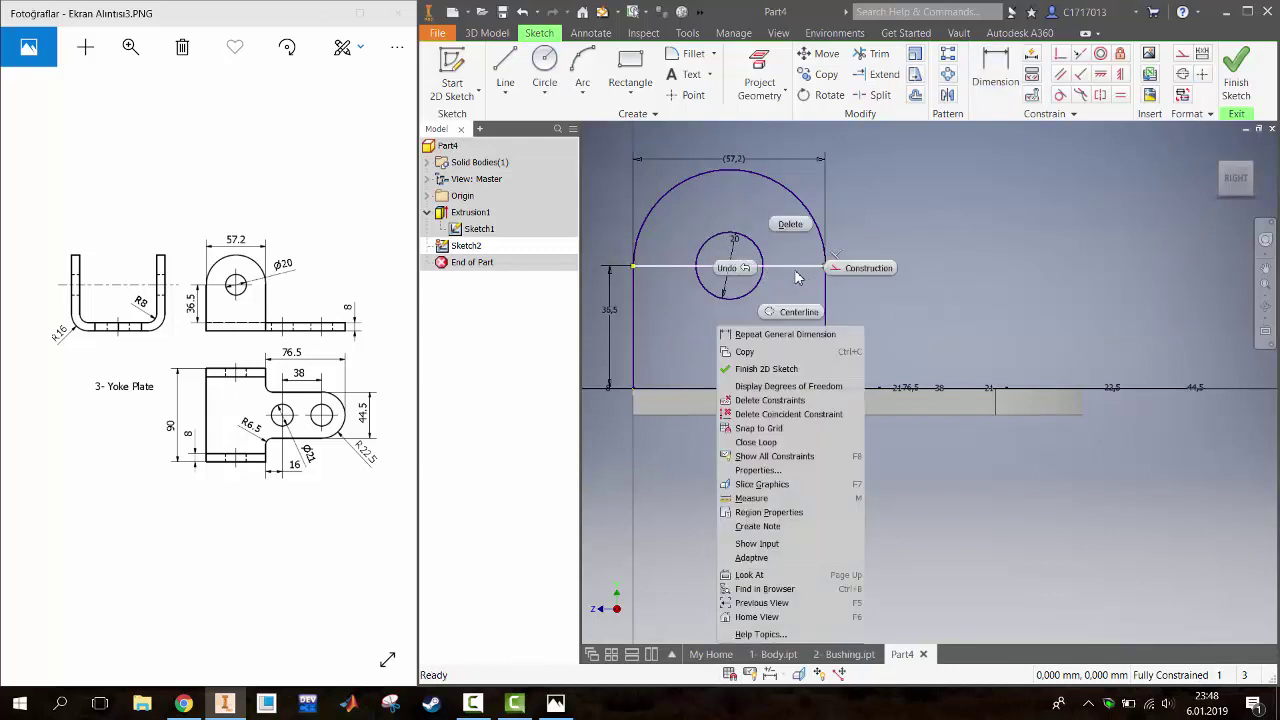
{"action": "left_click", "coordinate": [920, 247]}
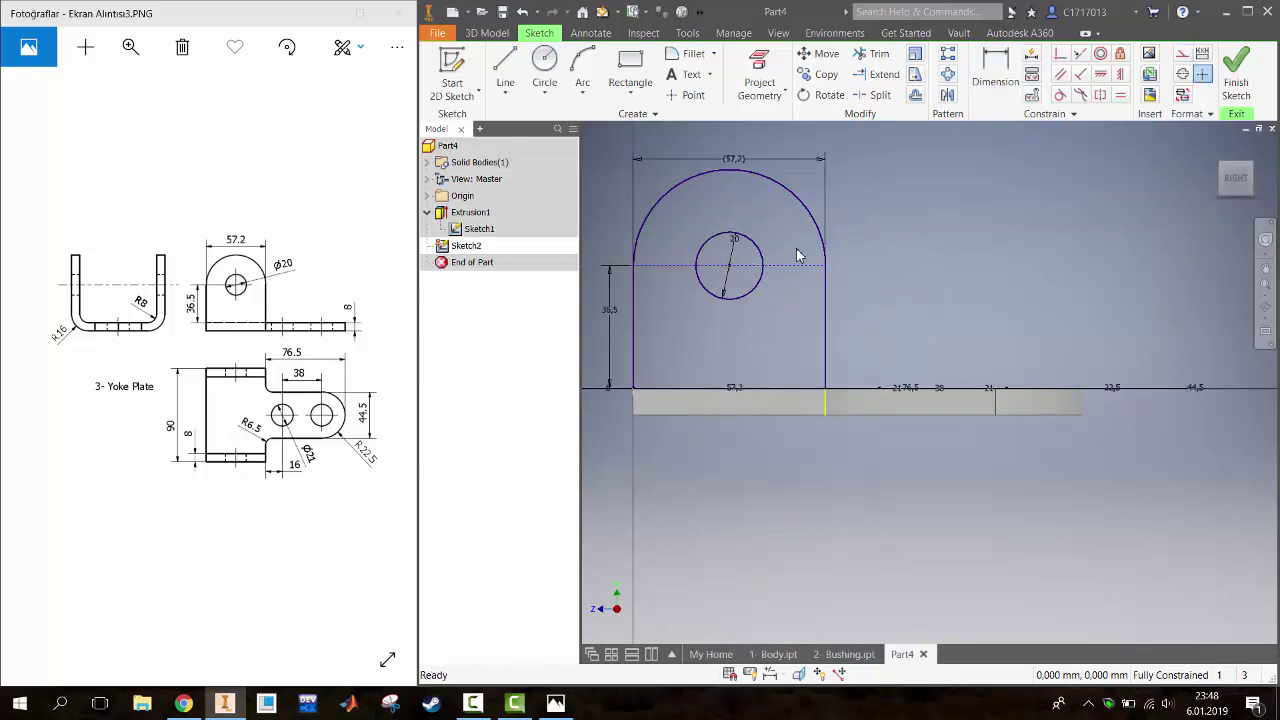
{"action": "left_click", "coordinate": [1236, 75]}
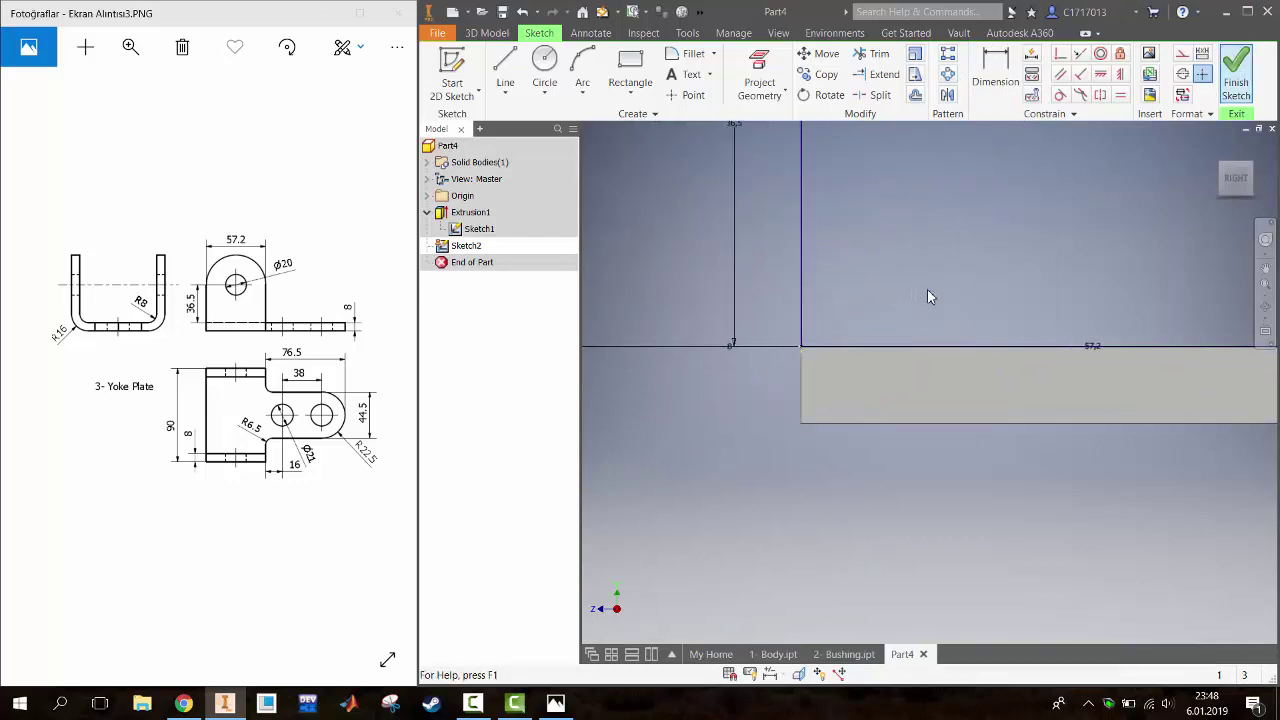
Extrude the arched, holed lug profile with the To extent up to the plate face
{"action": "key", "text": "e"}
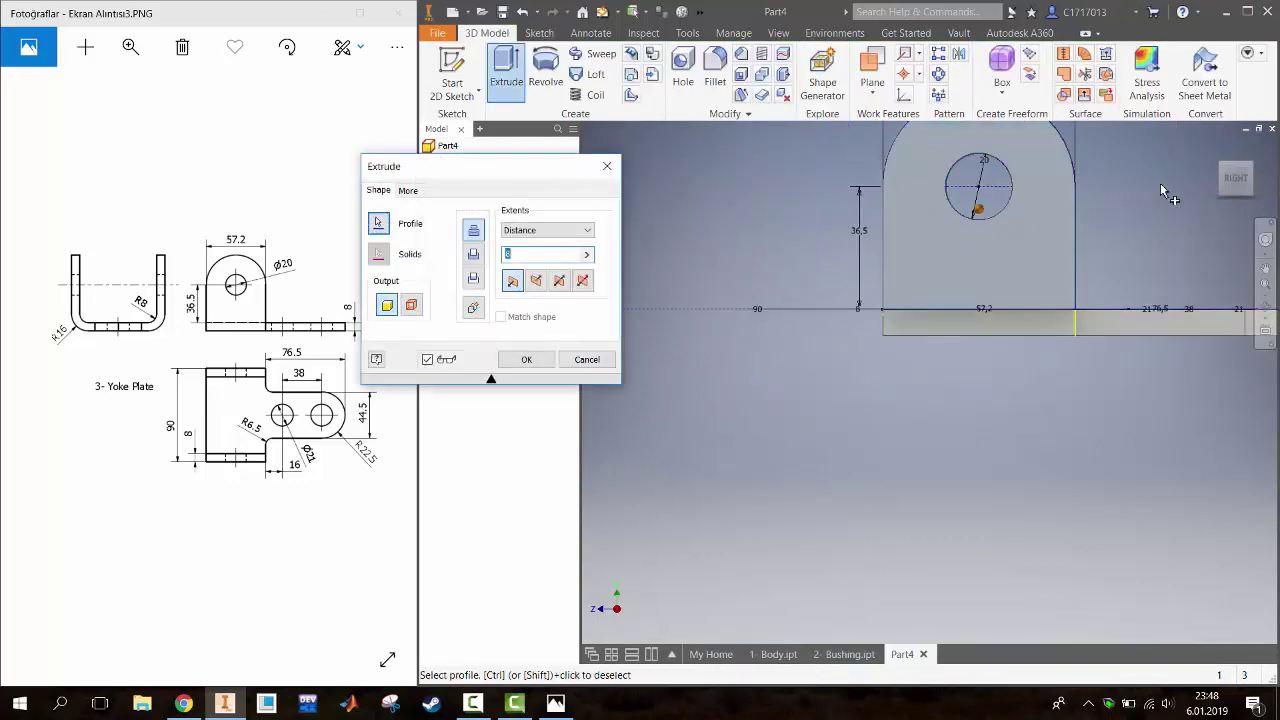
{"action": "left_click", "coordinate": [1217, 175]}
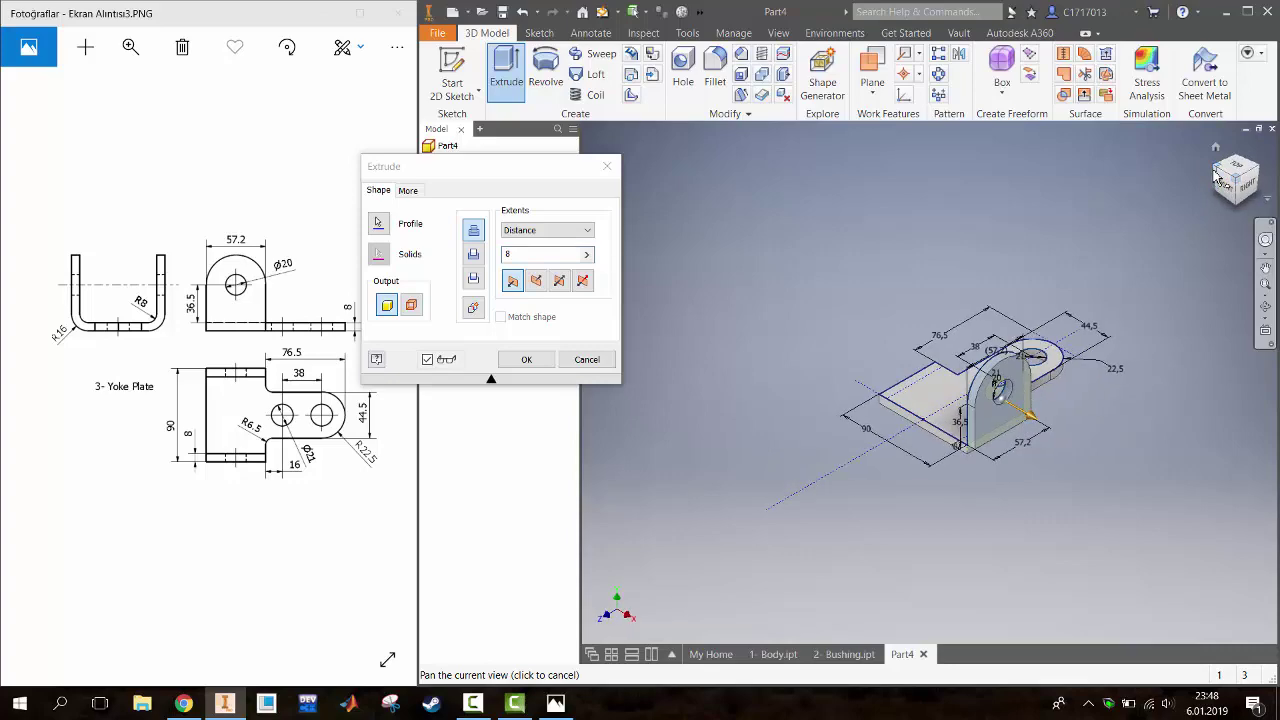
{"action": "left_click", "coordinate": [1217, 175]}
{"action": "left_click", "coordinate": [550, 230]}
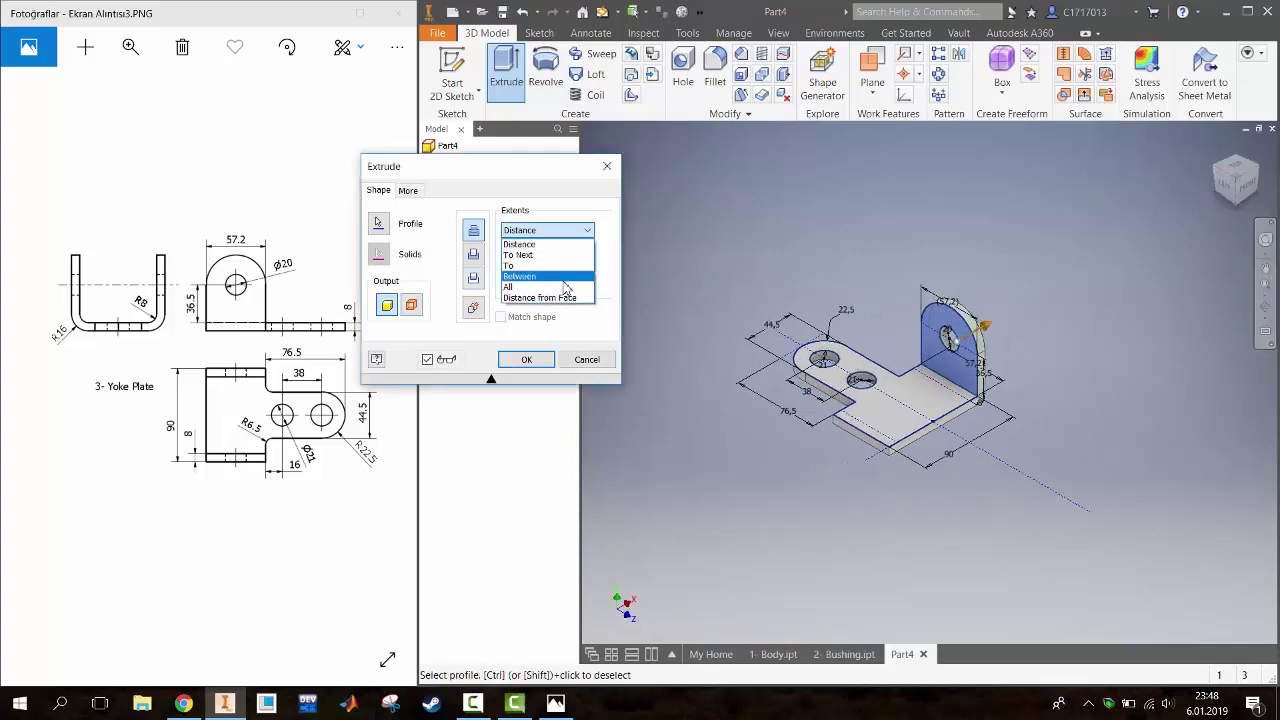
{"action": "left_click", "coordinate": [508, 265]}
{"action": "left_click", "coordinate": [826, 414]}
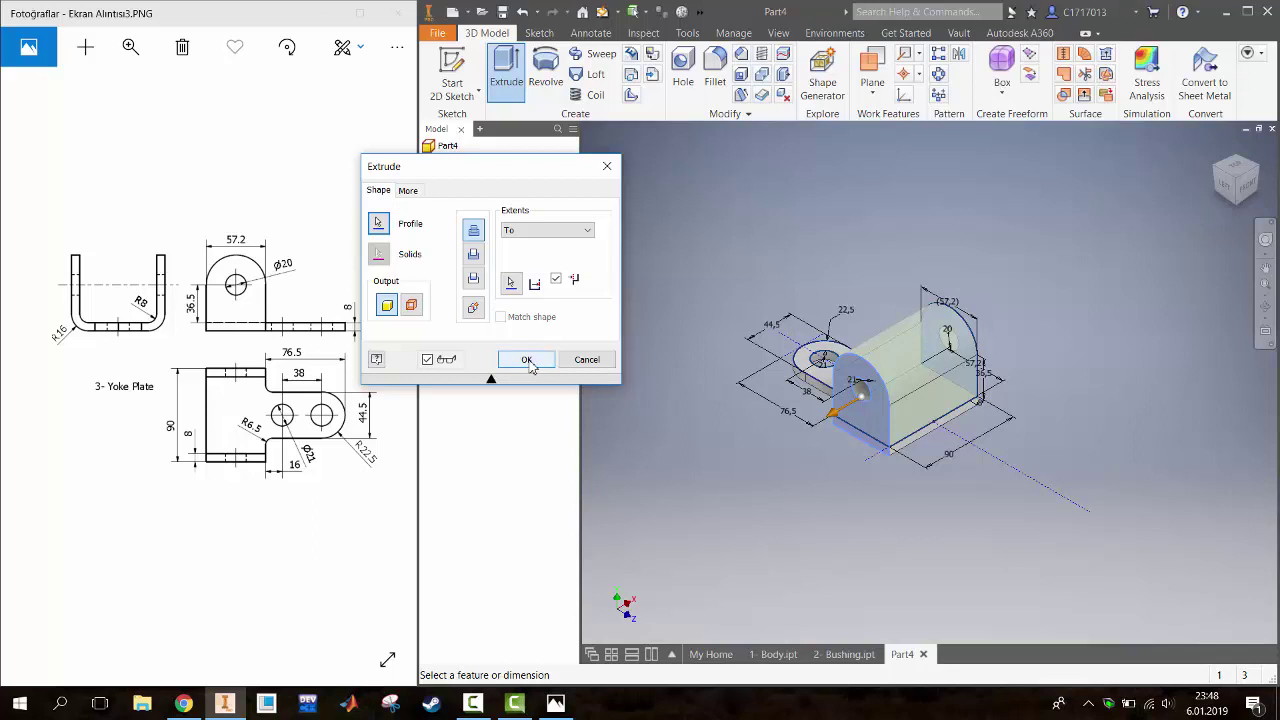
{"action": "left_click", "coordinate": [527, 360]}
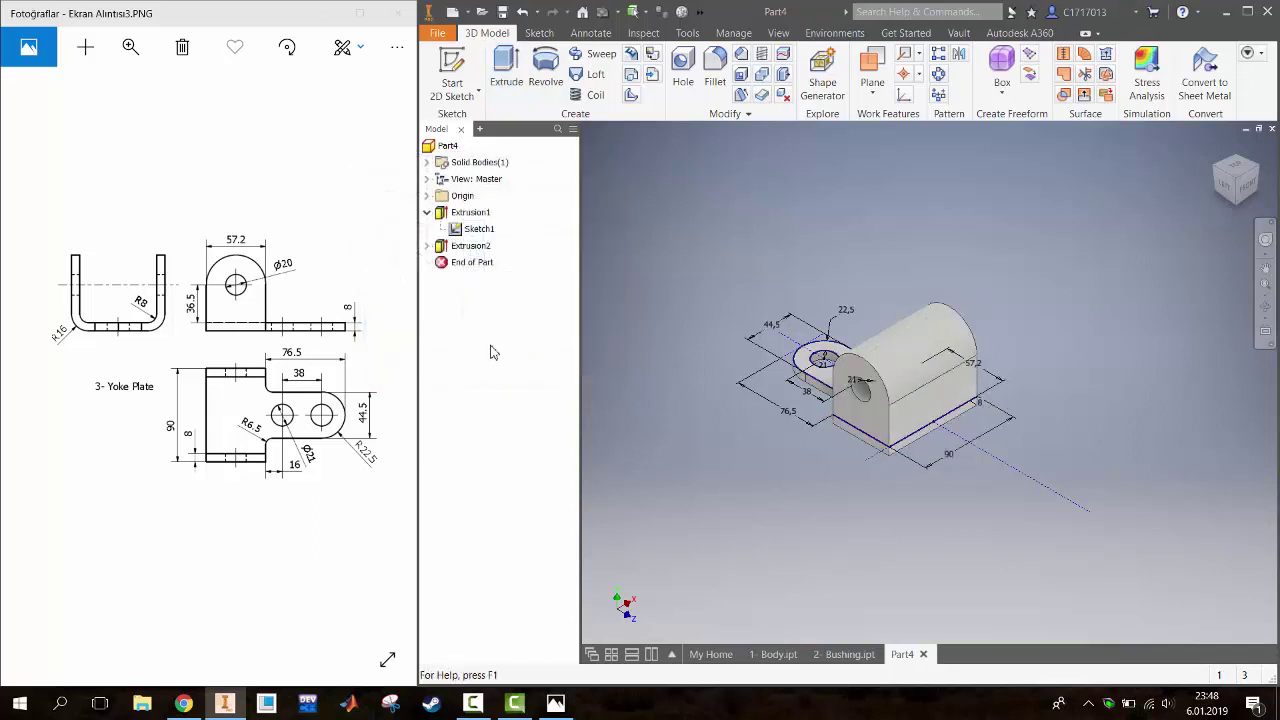
In Sketch1, turn off Construction on the left and right inner vertical lines
{"action": "double_click", "coordinate": [480, 229]}
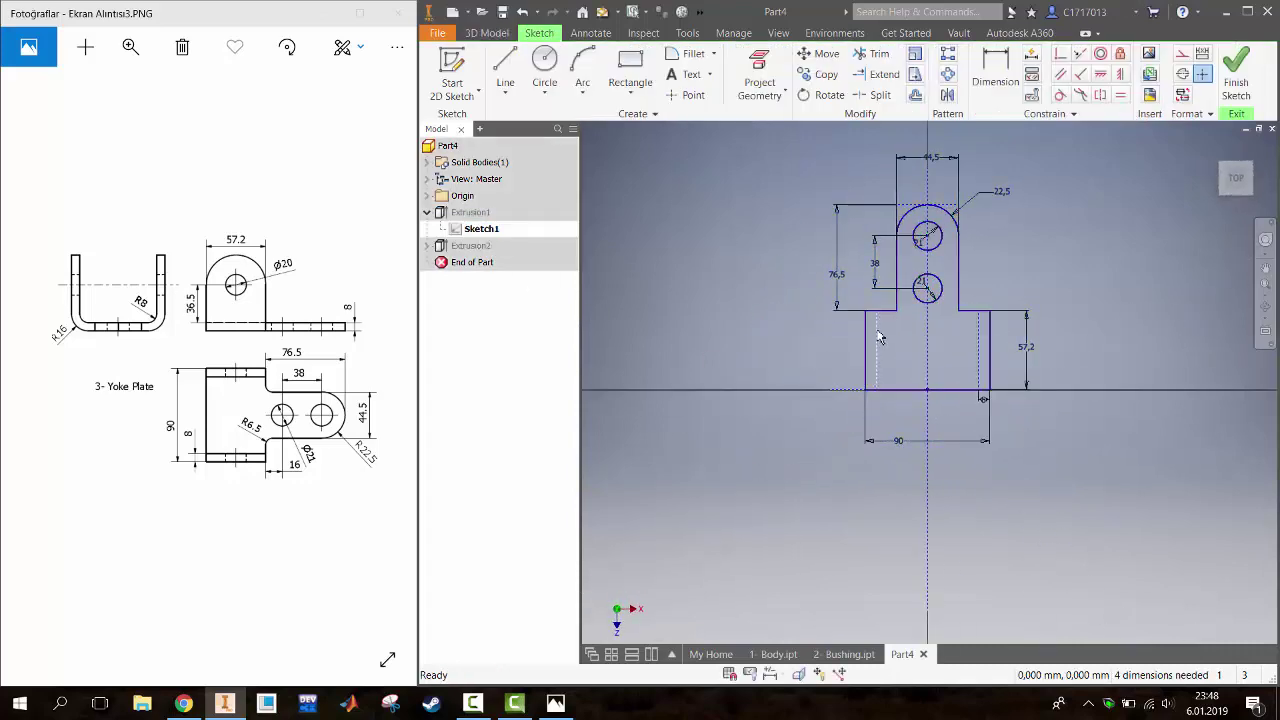
{"action": "right_click", "coordinate": [880, 338]}
{"action": "left_click", "coordinate": [977, 348]}
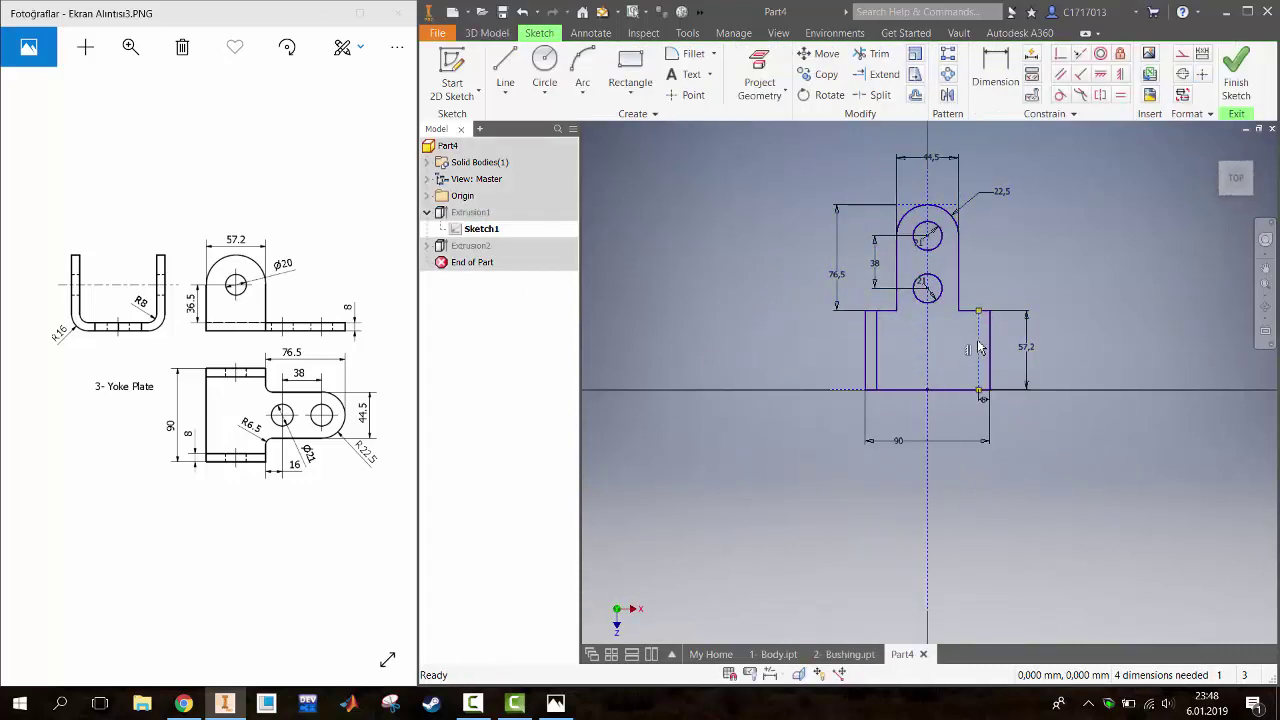
{"action": "right_click", "coordinate": [980, 348]}
{"action": "left_click", "coordinate": [932, 338]}
Draw a horizontal line joining the two inner lines' tops and finish the sketch
{"action": "scroll", "coordinate": [912, 341], "scroll_direction": "up", "scroll_amount": 3}
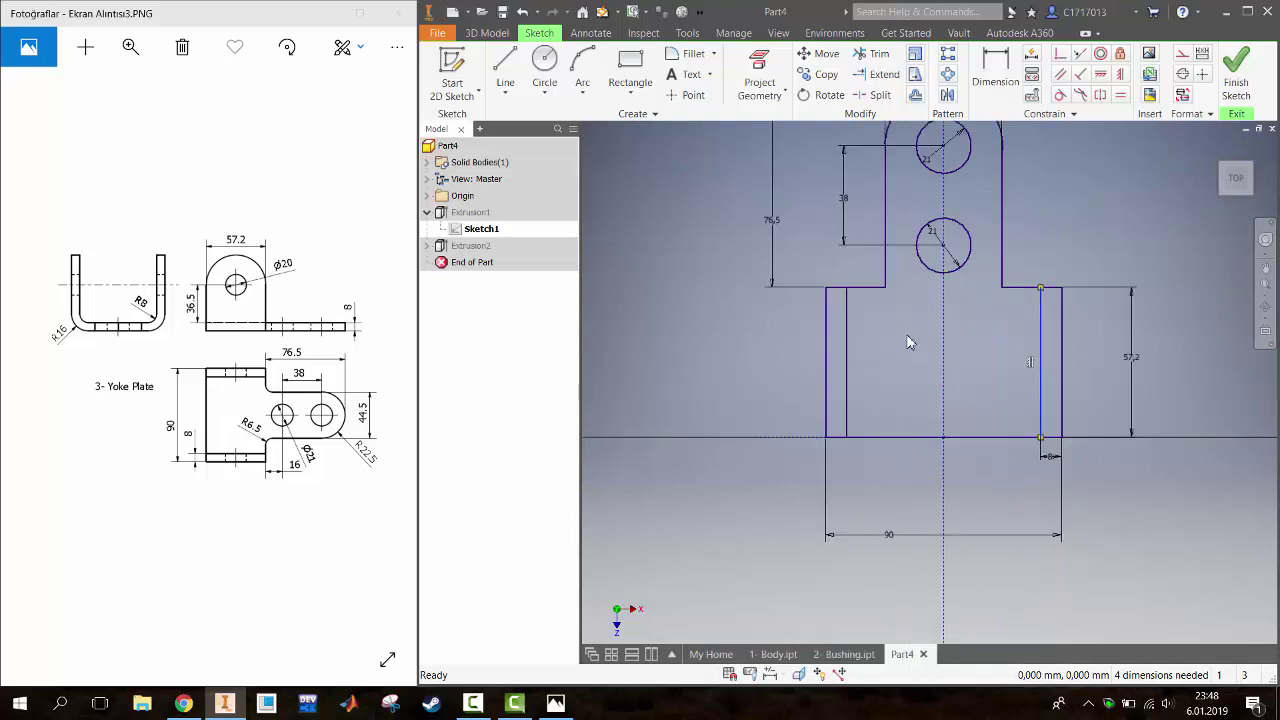
{"action": "key", "text": "l"}
{"action": "left_click", "coordinate": [858, 288]}
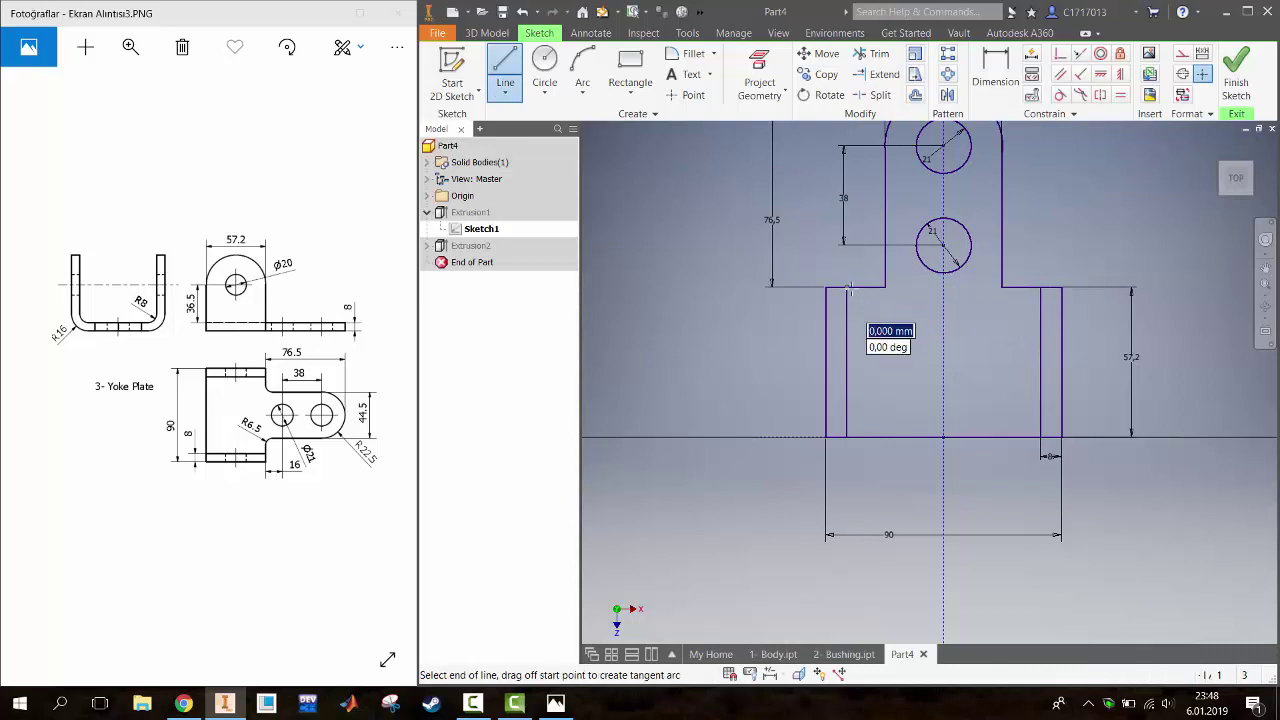
{"action": "double_click", "coordinate": [1040, 288]}
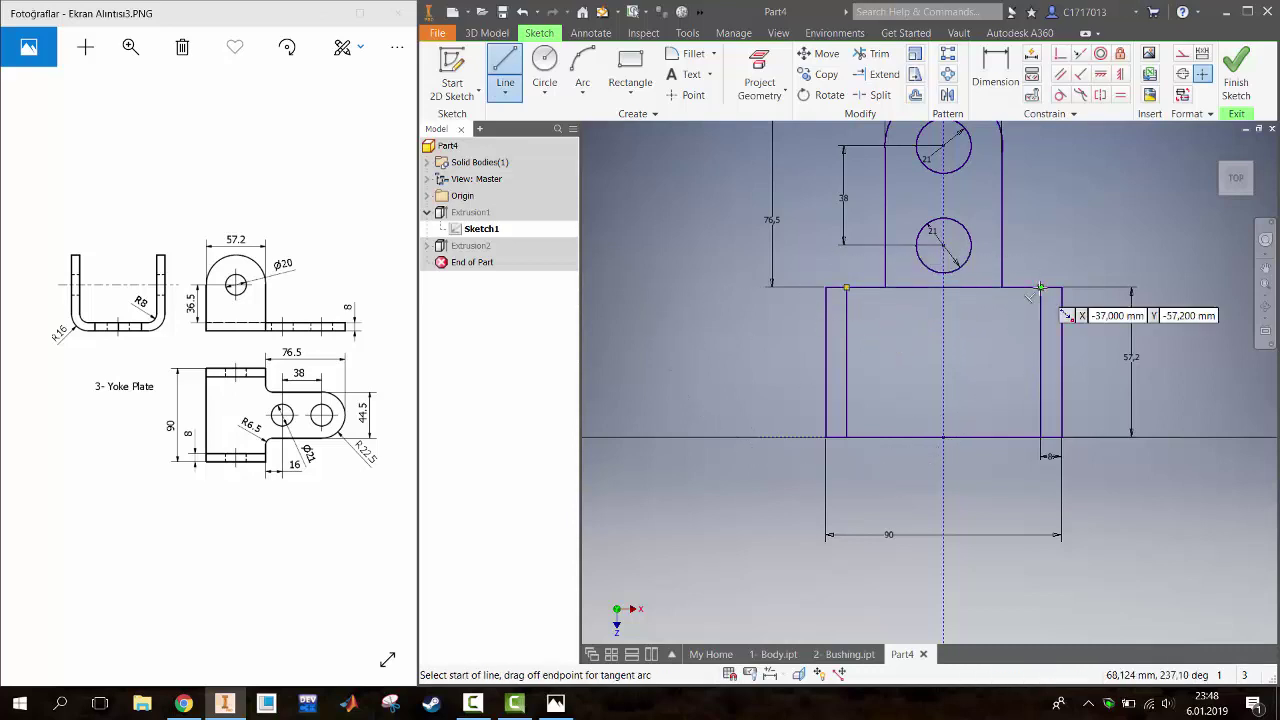
{"action": "left_click", "coordinate": [1236, 75]}
Confirm the base plate extrusion at 8 mm distance
{"action": "key", "text": "e"}
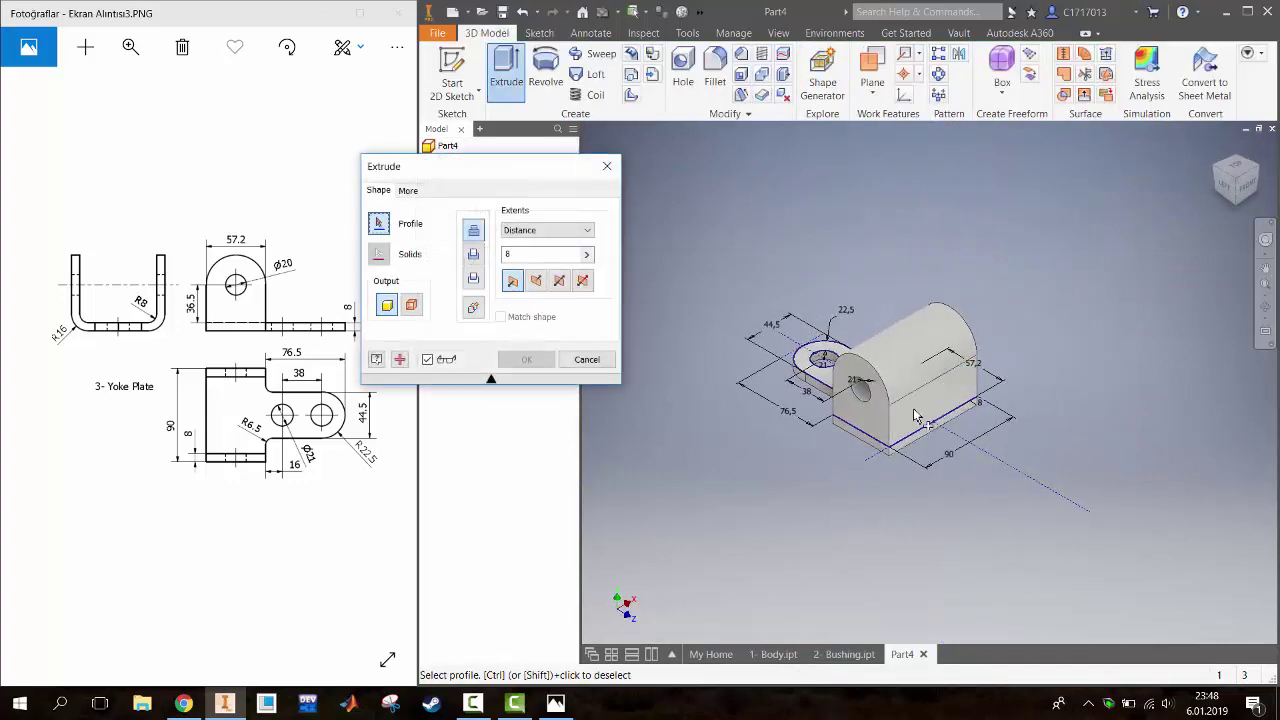
{"action": "scroll", "coordinate": [897, 407], "scroll_direction": "up", "scroll_amount": 3}
{"action": "scroll", "coordinate": [997, 458], "scroll_direction": "up", "scroll_amount": 5}
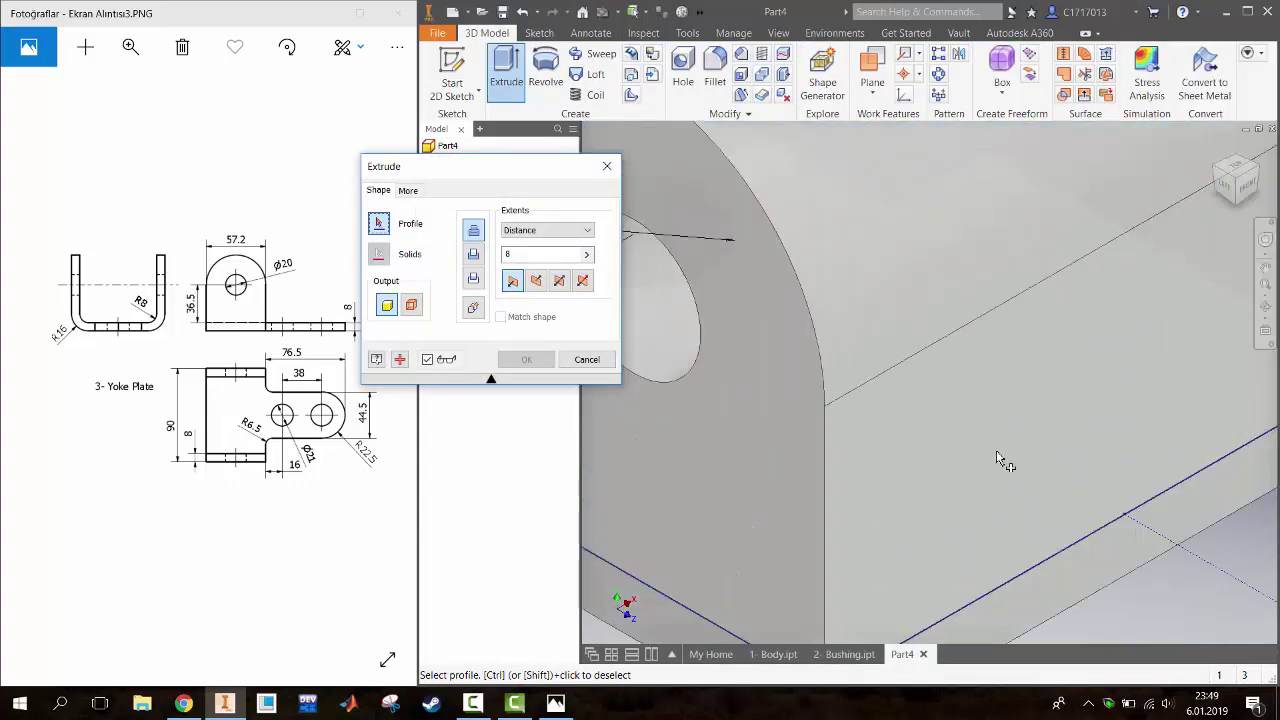
{"action": "scroll", "coordinate": [975, 452], "scroll_direction": "down", "scroll_amount": 5}
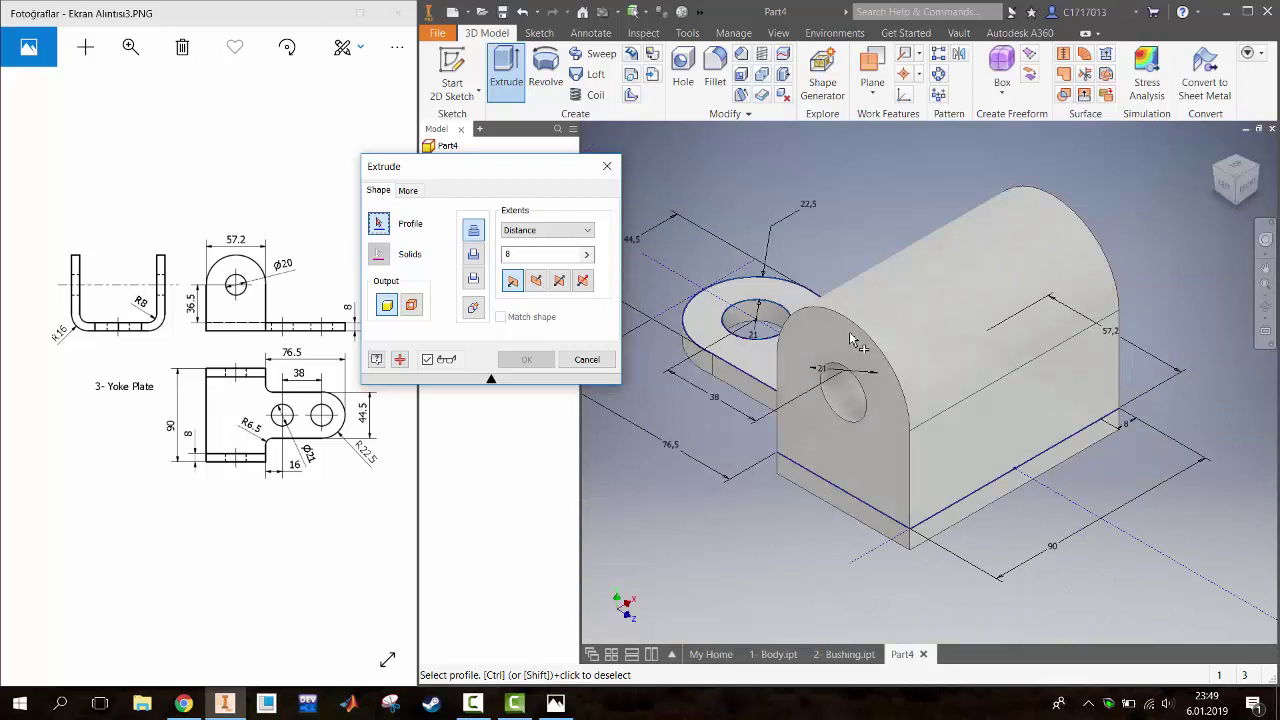
{"action": "left_click", "coordinate": [866, 376]}
{"action": "key", "text": "Return"}
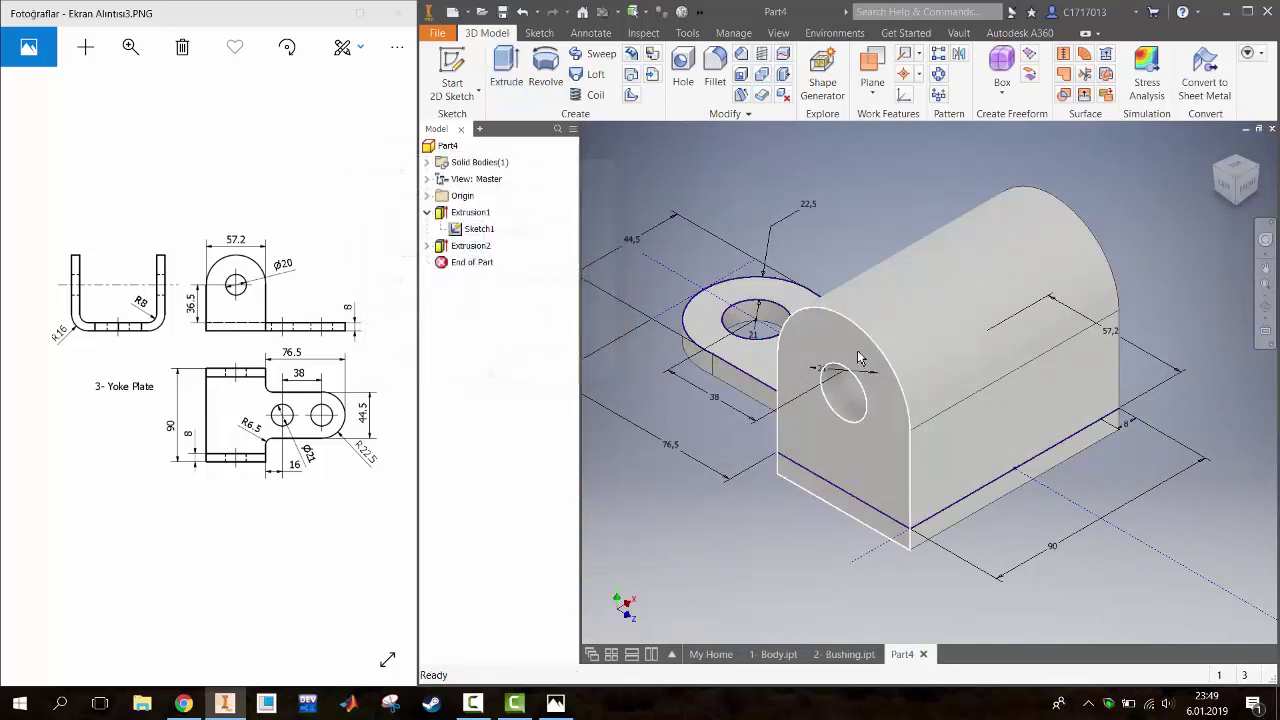
Re-edit Sketch1 to drop the extra cross lines, then zoom in on the top view
{"action": "double_click", "coordinate": [758, 405]}
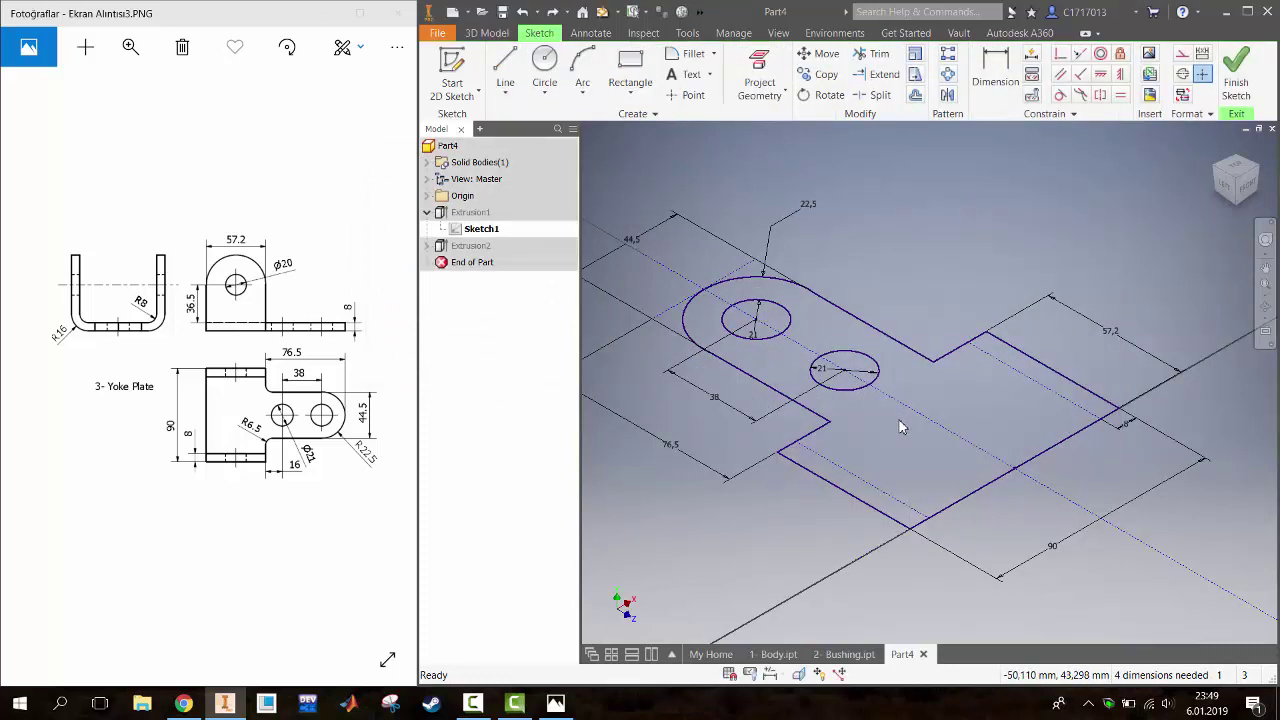
{"action": "left_click", "coordinate": [1236, 80]}
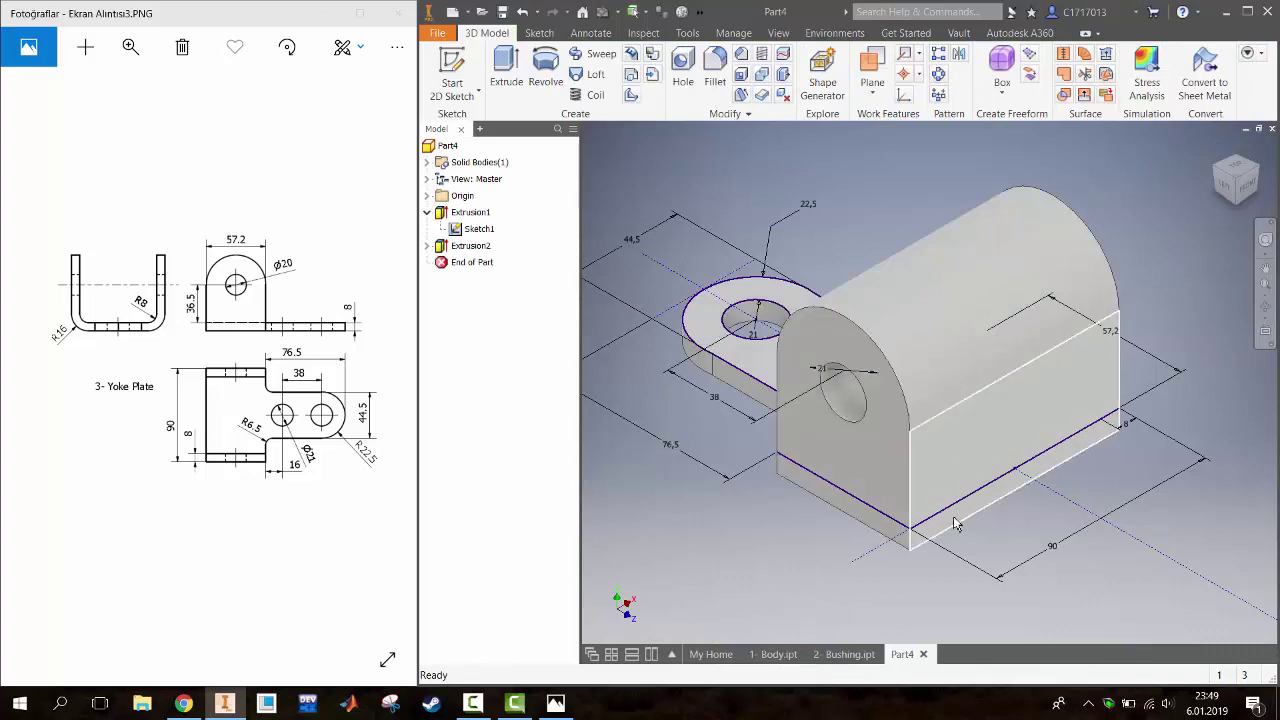
{"action": "key", "text": "F2"}
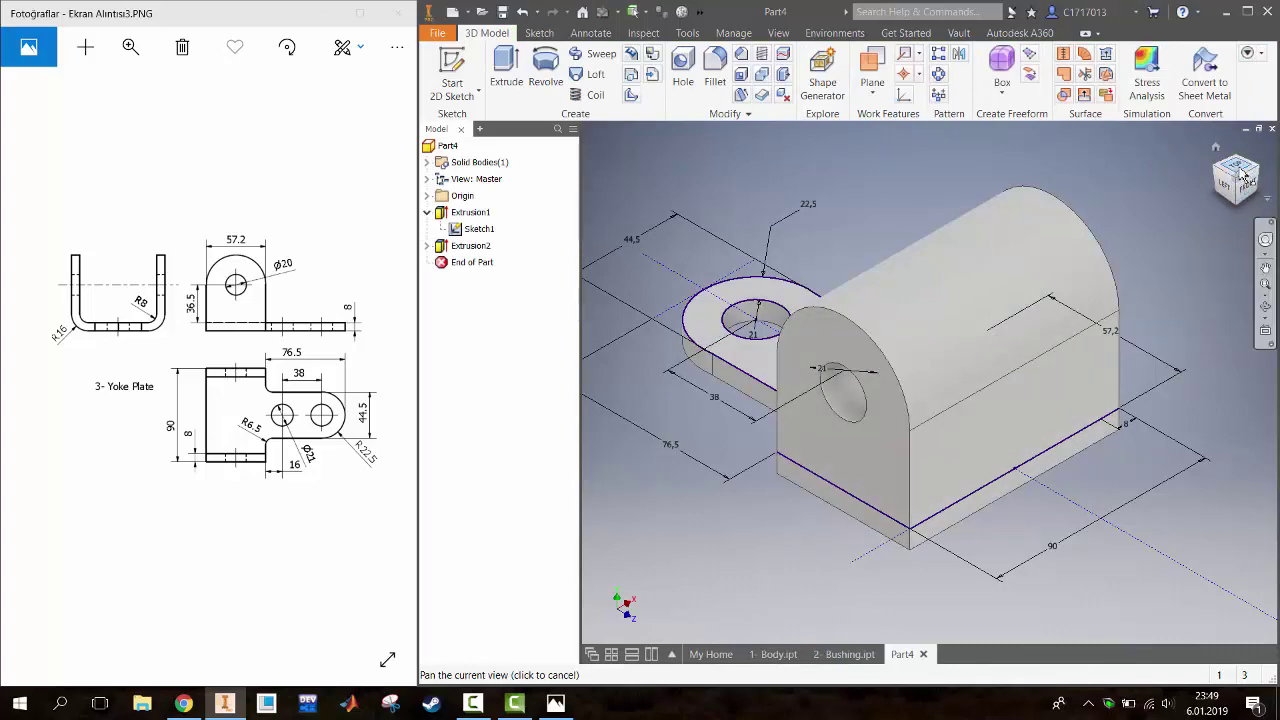
{"action": "left_click", "coordinate": [1240, 170]}
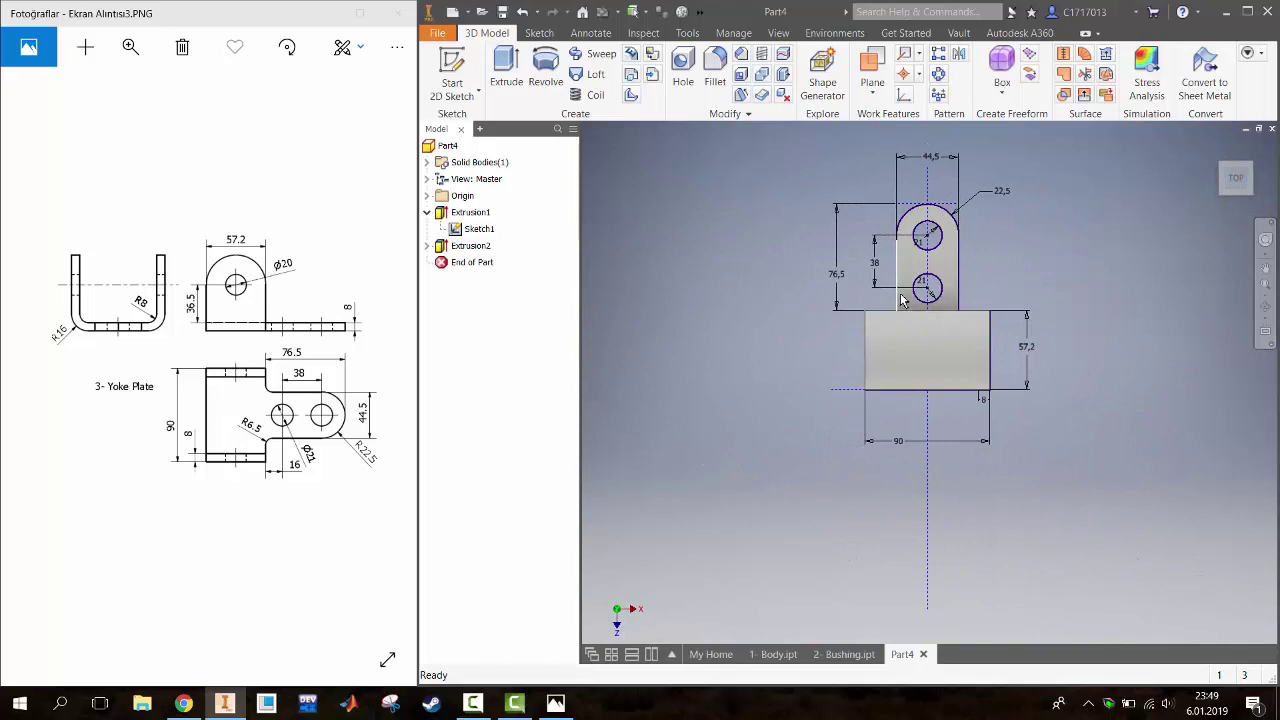
{"action": "scroll", "coordinate": [902, 300], "scroll_direction": "up", "scroll_amount": 3}
Start a sketch on the block face, project its bottom edge, and hide Sketch1
{"action": "key", "text": "s"}
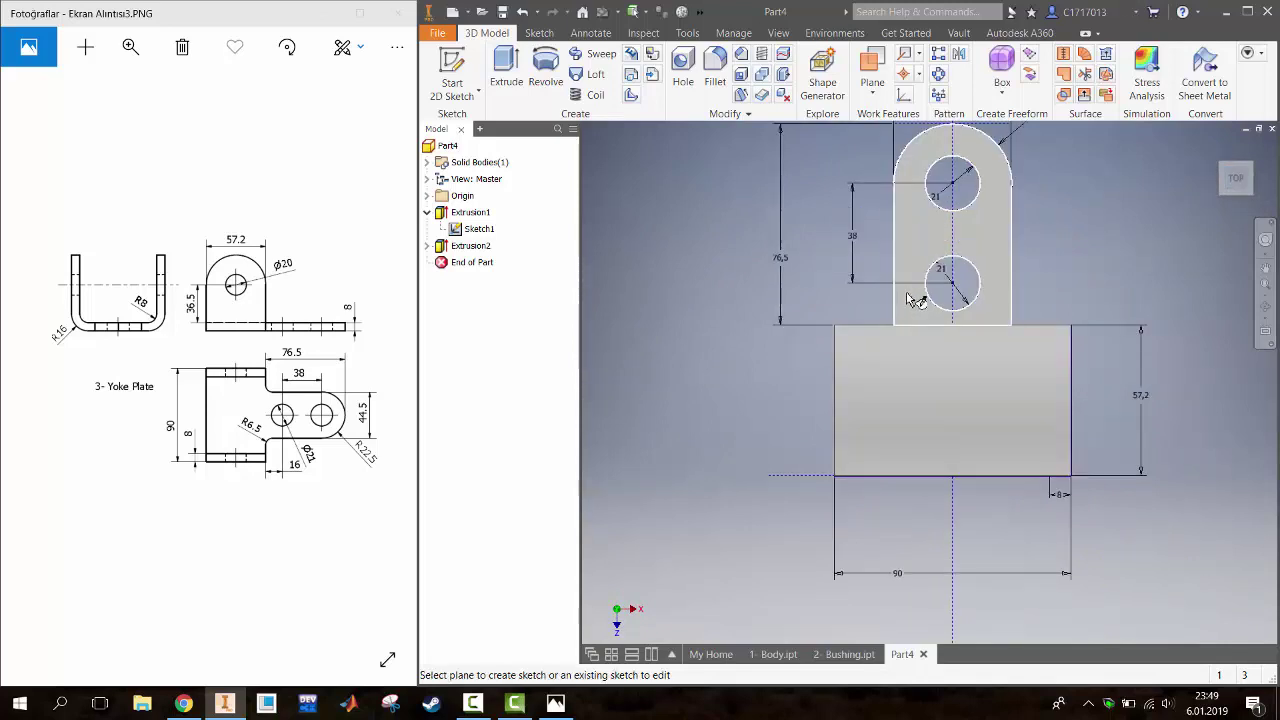
{"action": "left_click", "coordinate": [918, 311]}
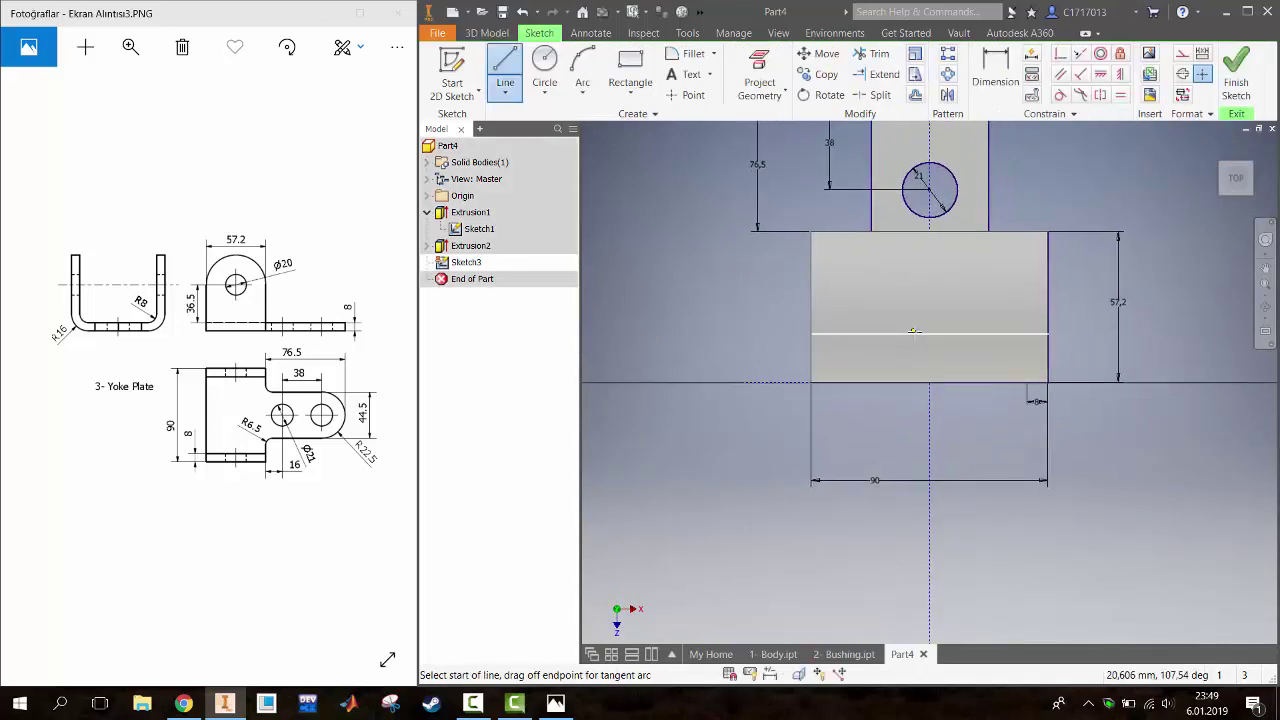
{"action": "key", "text": "Escape"}
{"action": "scroll", "coordinate": [896, 310], "scroll_direction": "up", "scroll_amount": 3}
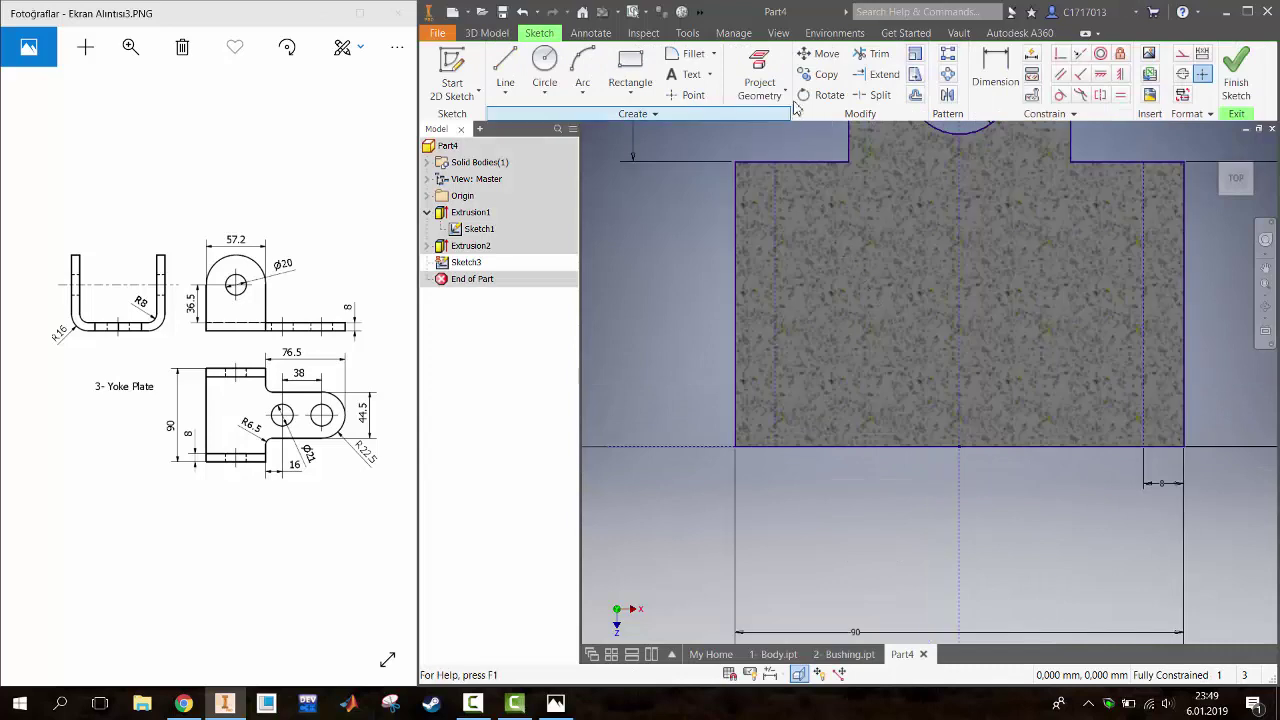
{"action": "key", "text": "p"}
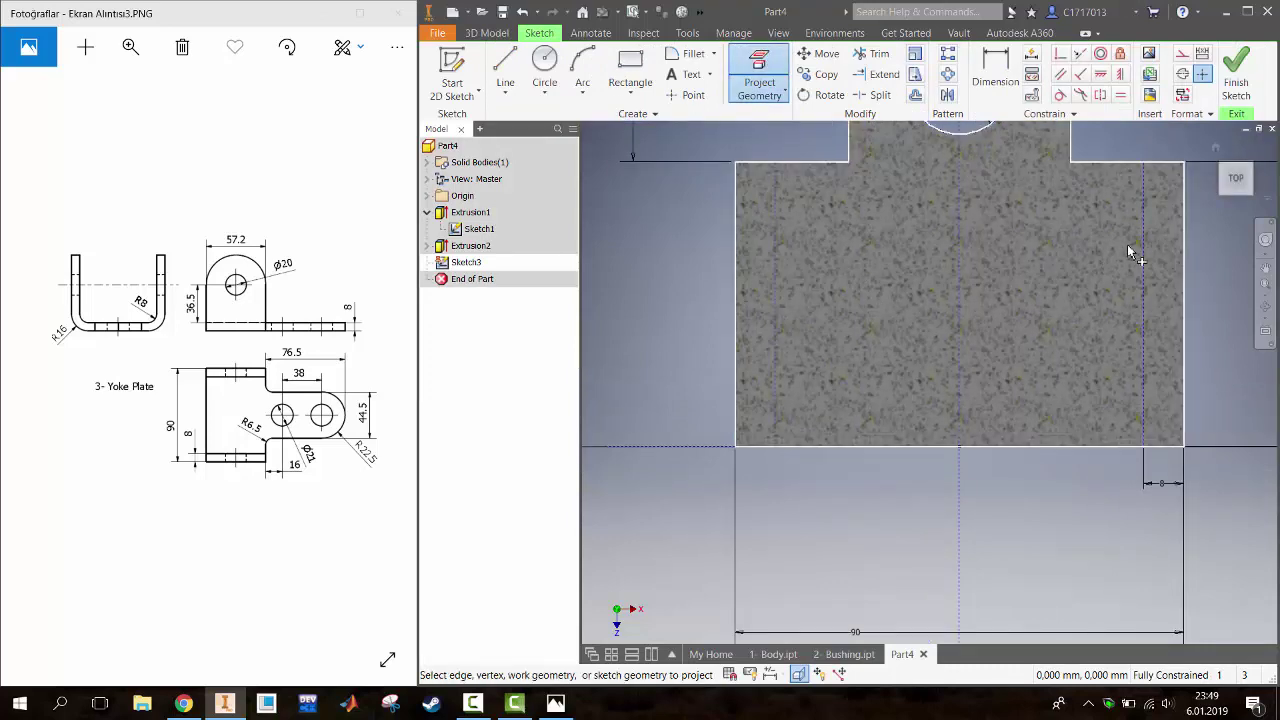
{"action": "left_click", "coordinate": [1076, 449]}
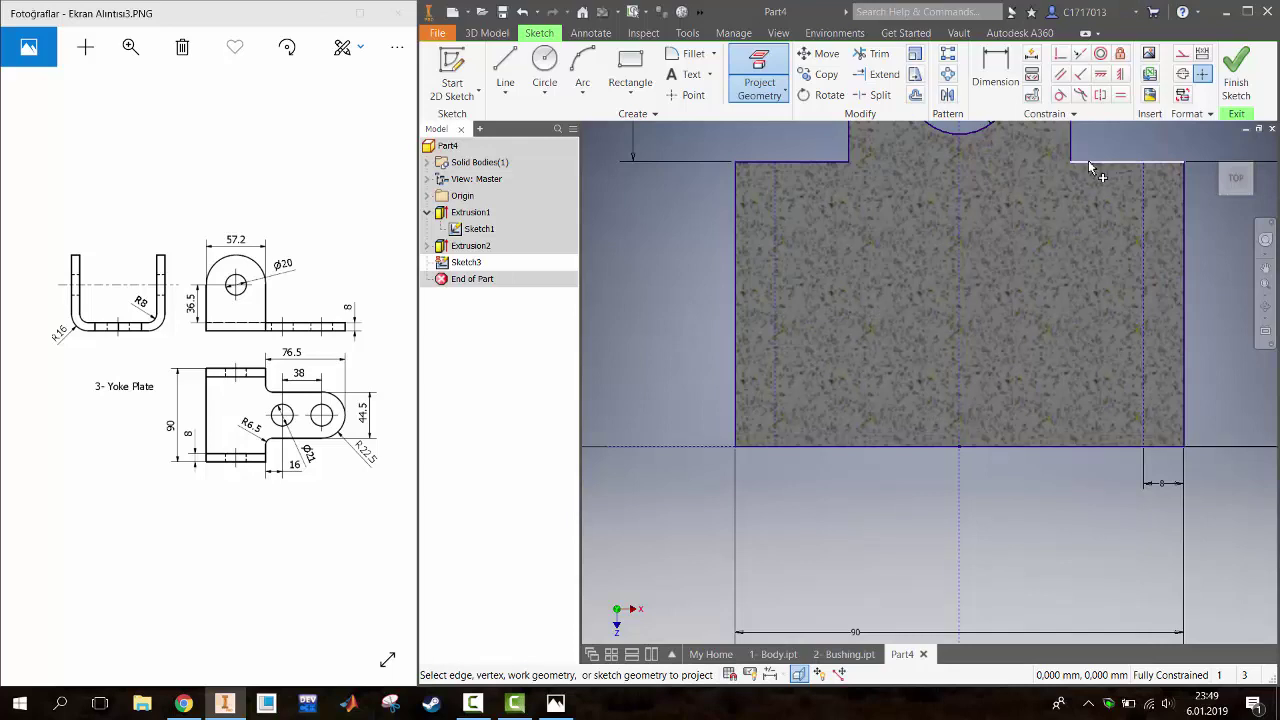
{"action": "key", "text": "Escape"}
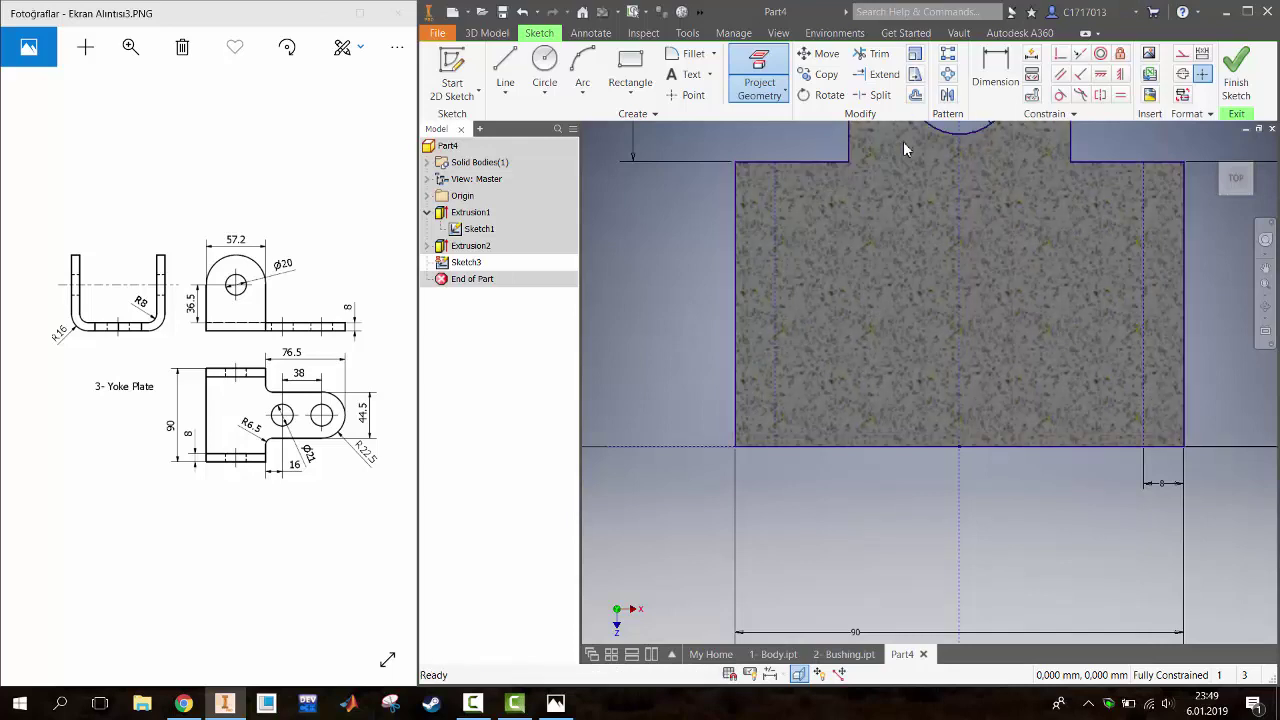
{"action": "right_click", "coordinate": [478, 228]}
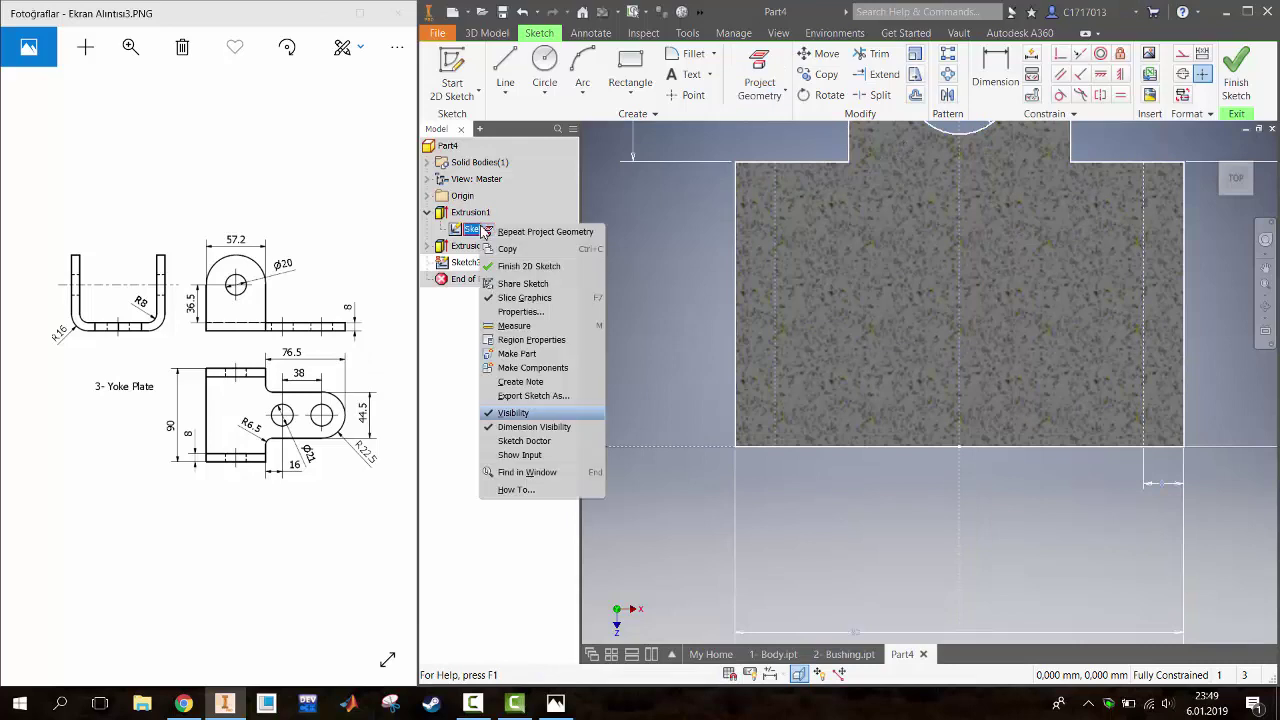
{"action": "left_click", "coordinate": [530, 414]}
Draw a rectangle covering the block's middle region and finish the sketch
{"action": "left_click", "coordinate": [630, 70]}
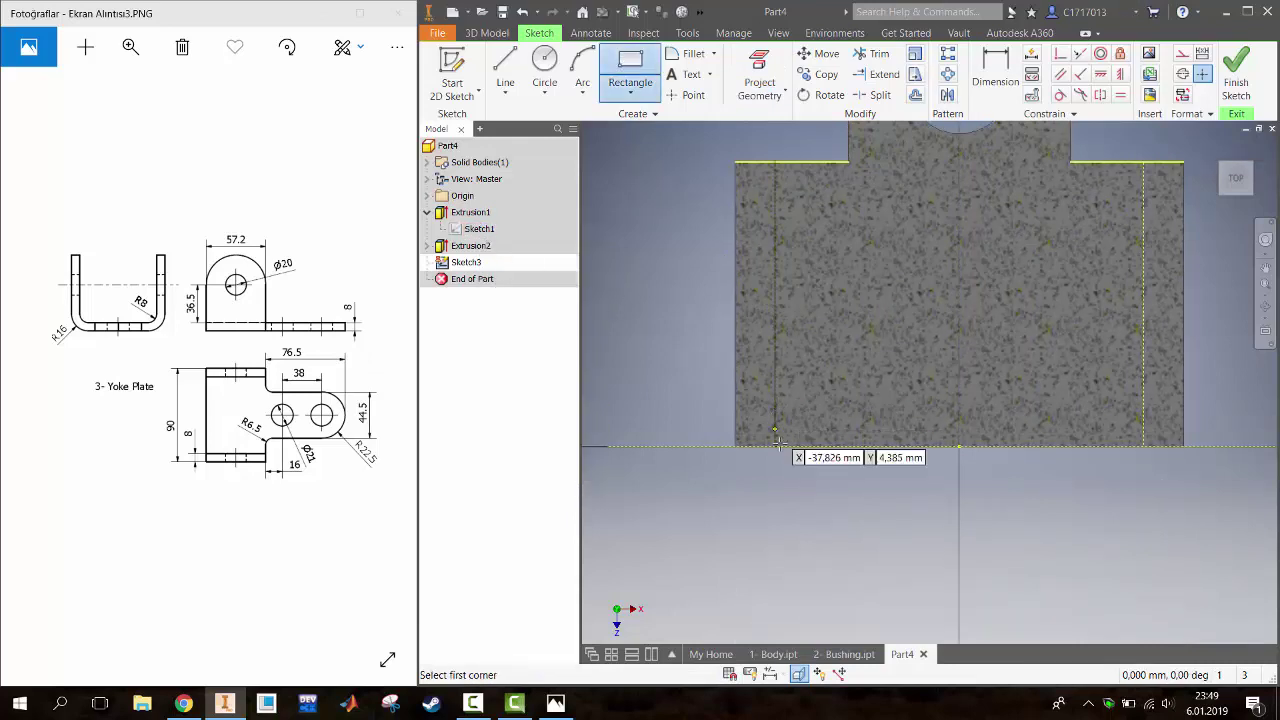
{"action": "left_click", "coordinate": [776, 445]}
{"action": "type", "text": "57,200"}
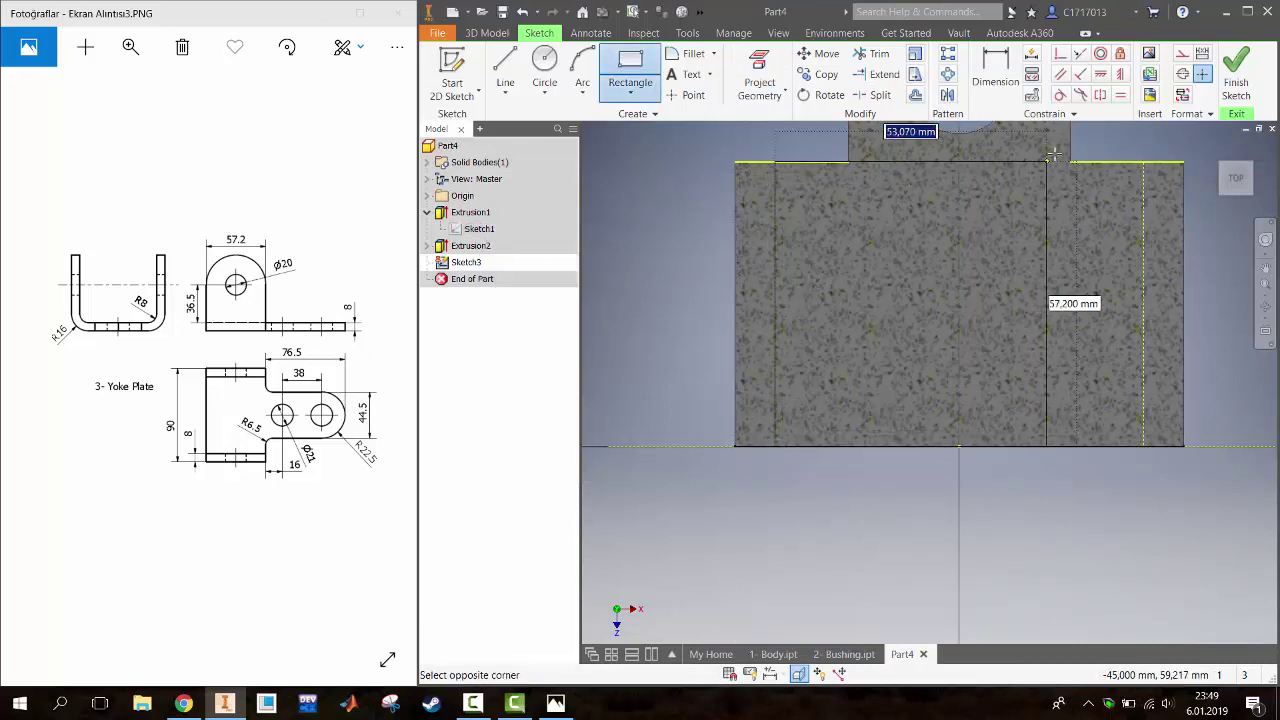
{"action": "left_click", "coordinate": [1144, 163]}
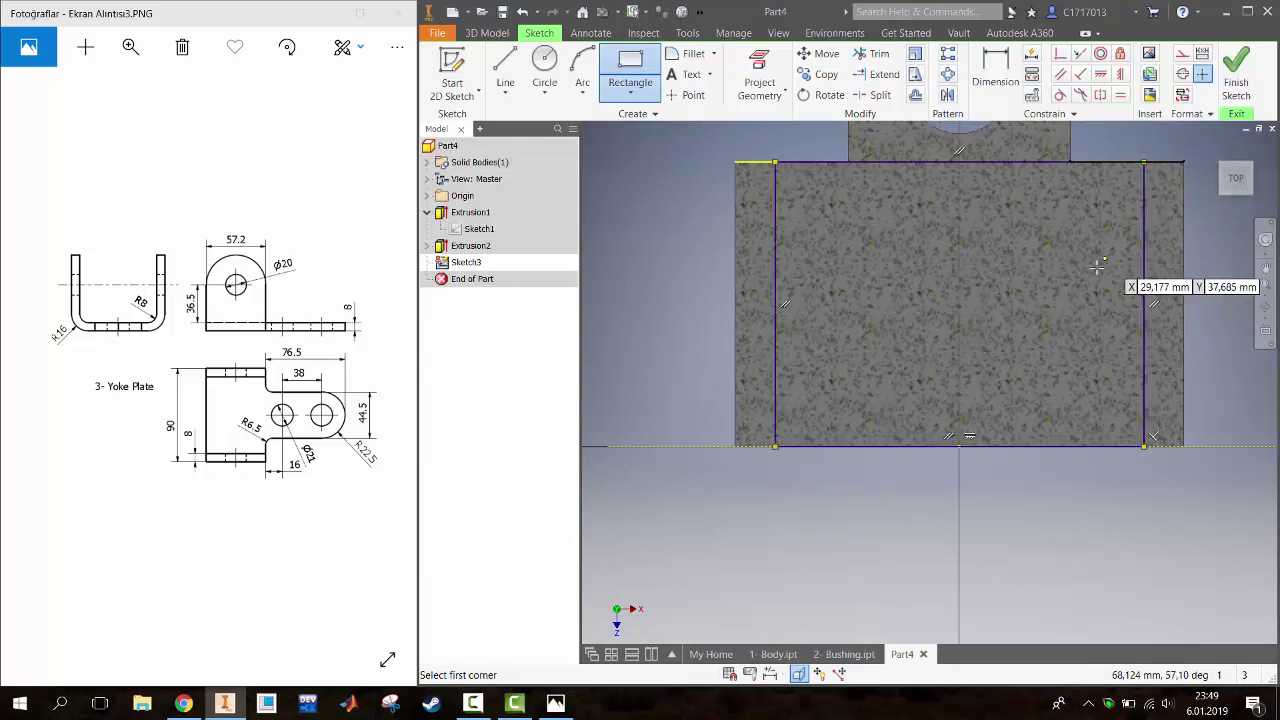
{"action": "key", "text": "Escape"}
{"action": "left_click", "coordinate": [1236, 88]}
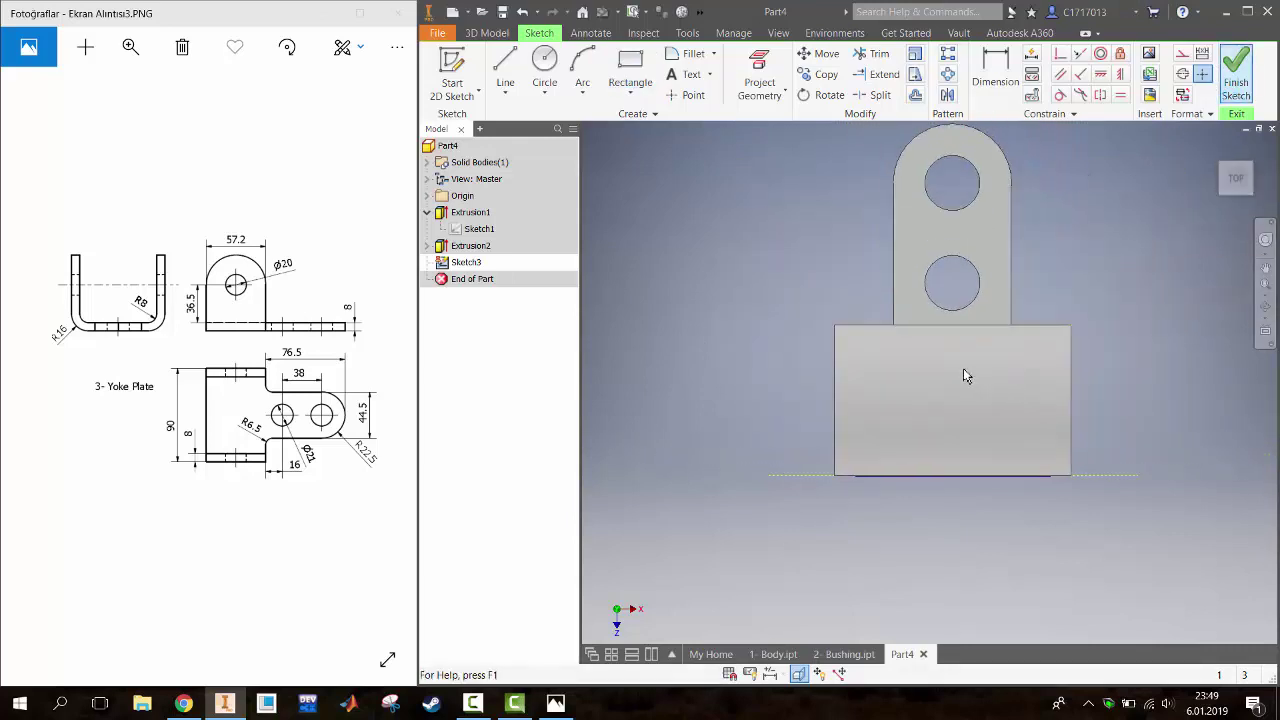
Cut the rectangle through the block with an All-extent extrusion, leaving two holed uprights
{"action": "key", "text": "e"}
{"action": "left_click", "coordinate": [586, 230]}
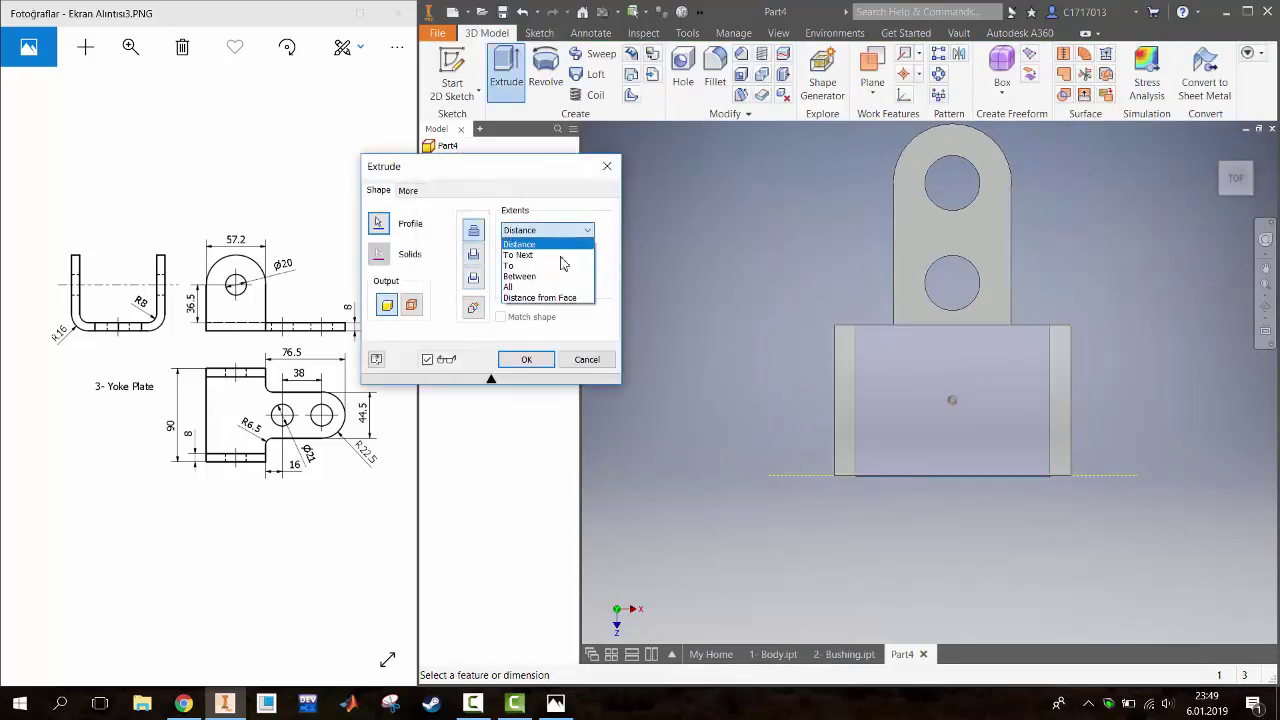
{"action": "left_click", "coordinate": [577, 290]}
{"action": "left_click", "coordinate": [1236, 200]}
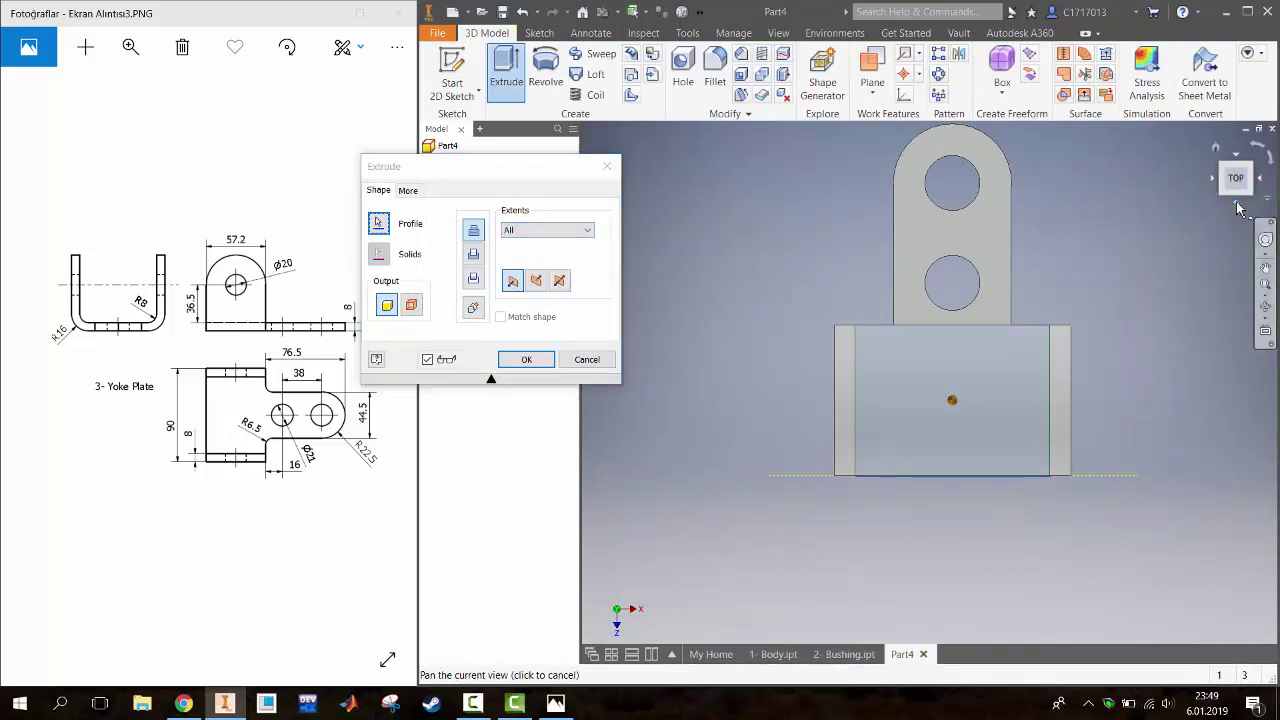
{"action": "left_click", "coordinate": [476, 255]}
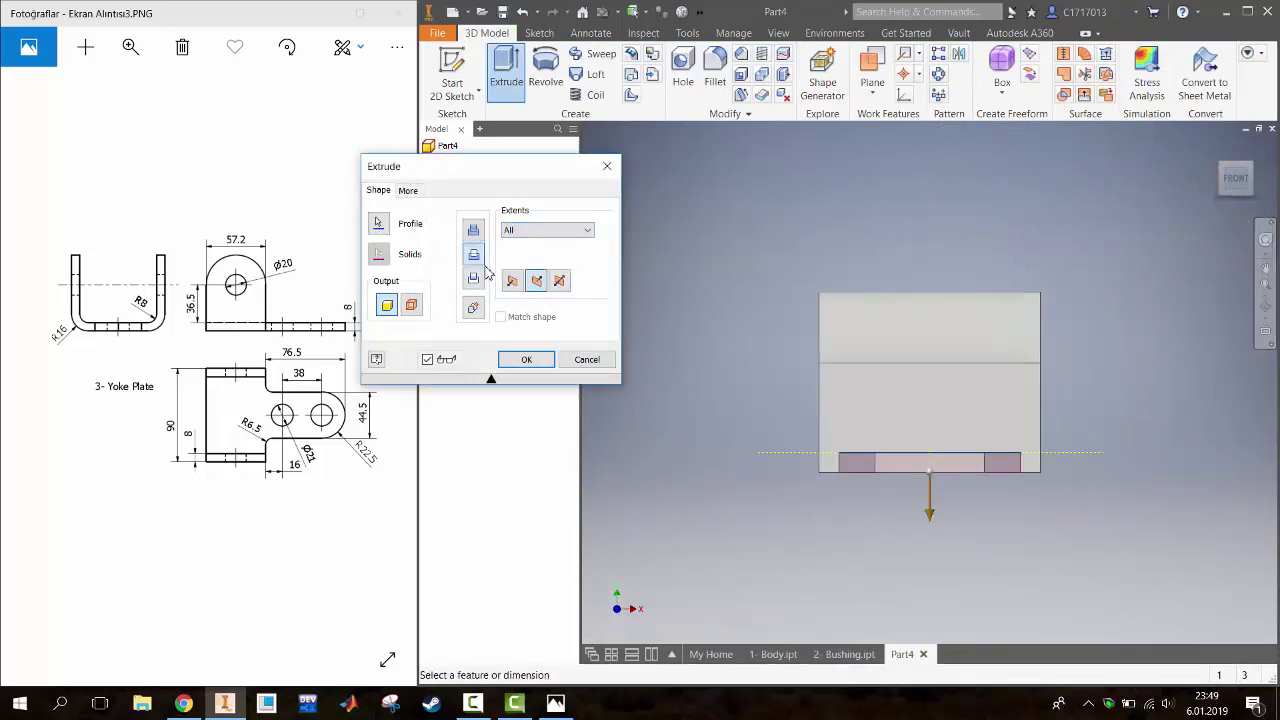
{"action": "left_click", "coordinate": [512, 281]}
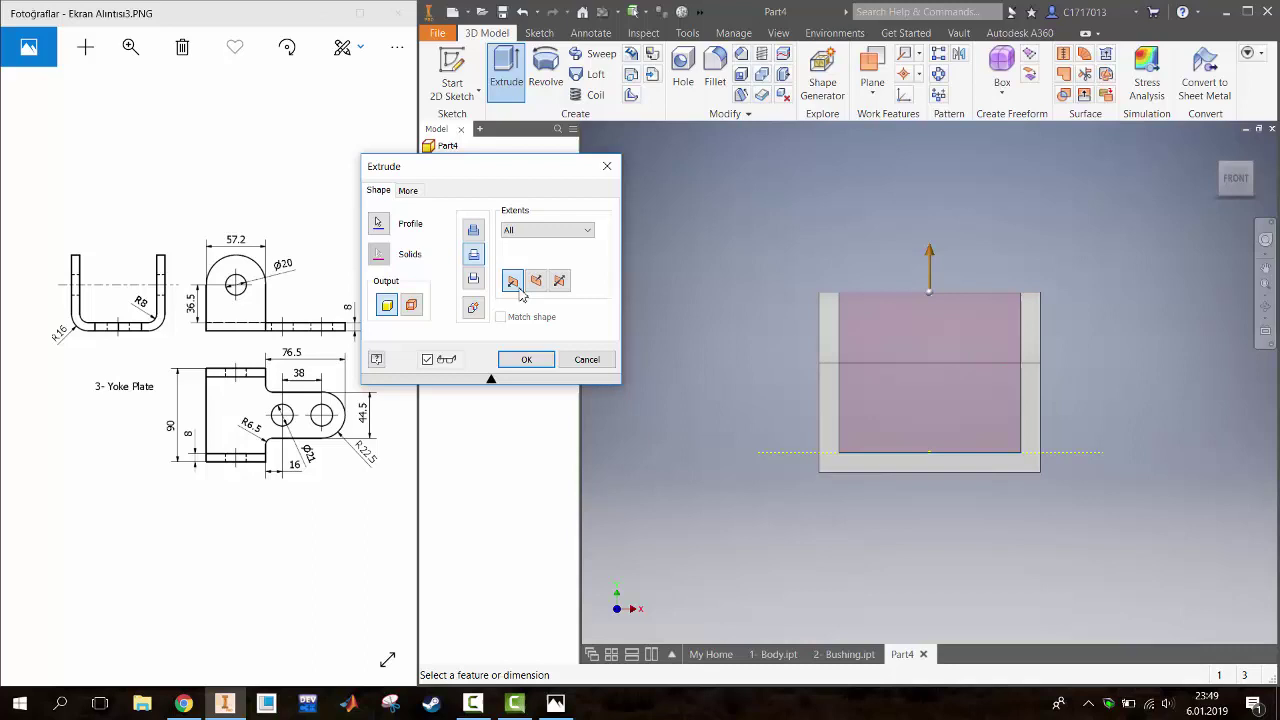
{"action": "left_click", "coordinate": [529, 360]}
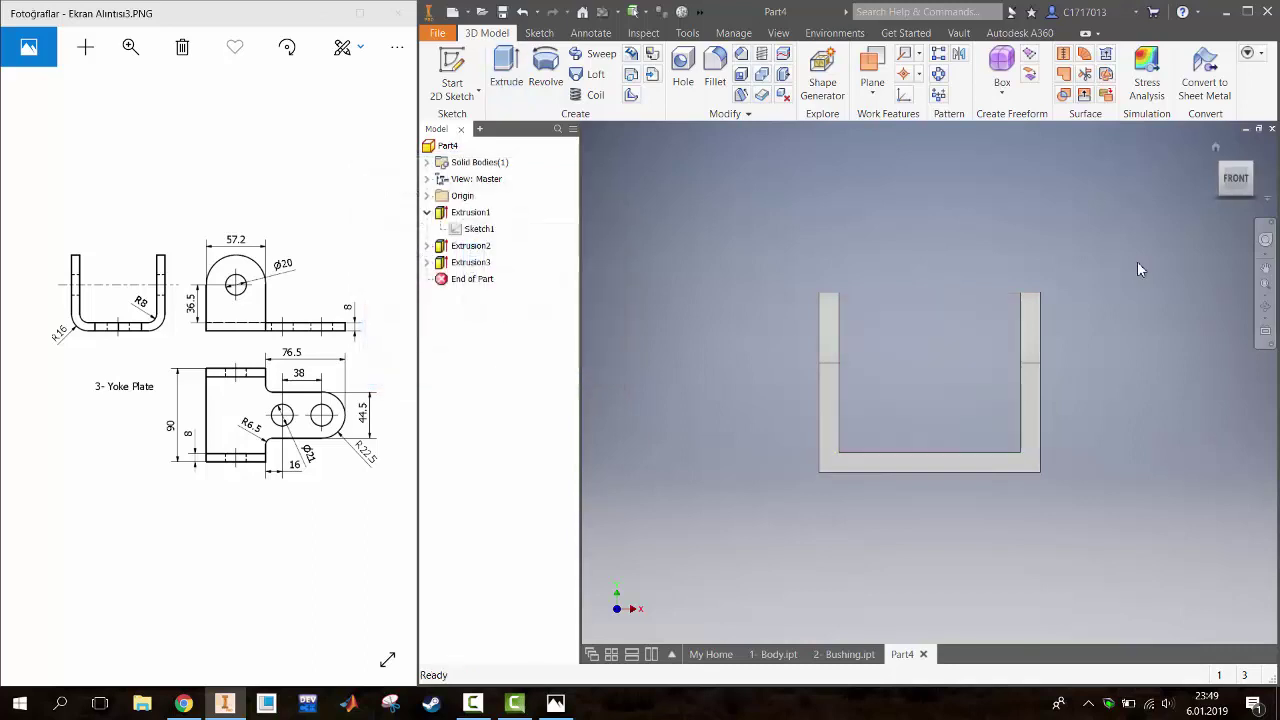
{"action": "left_click", "coordinate": [1252, 175]}
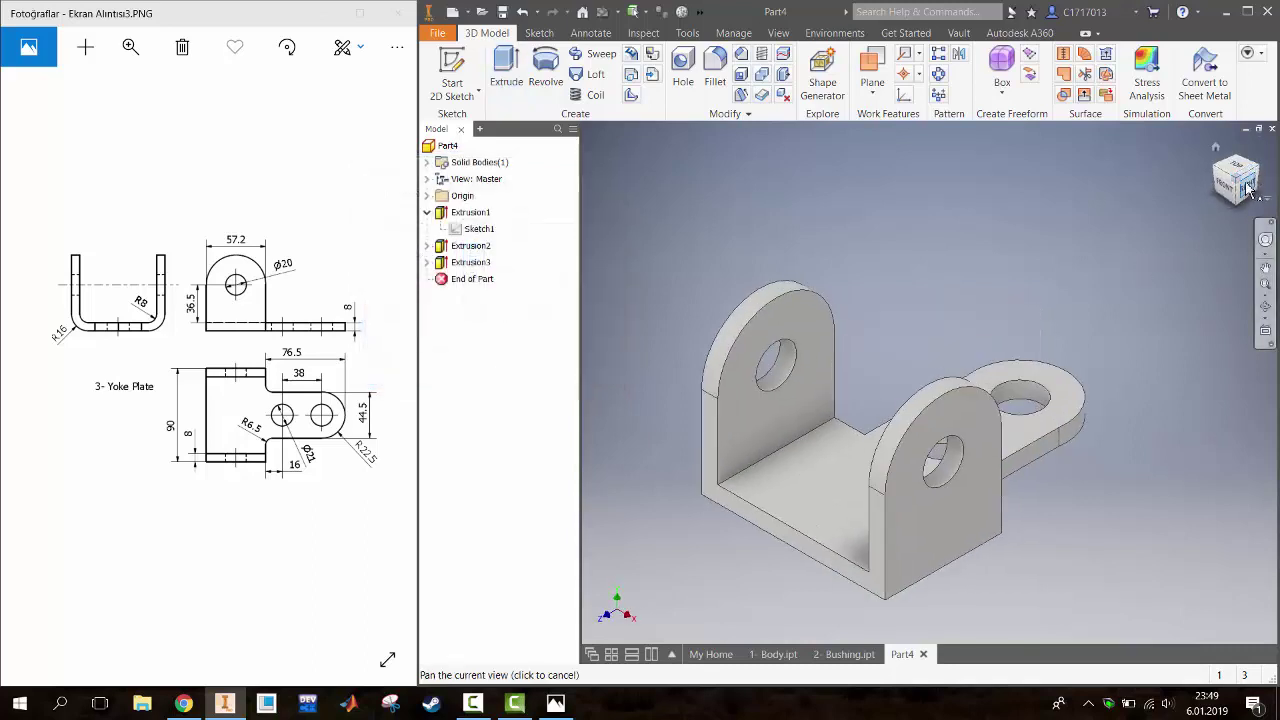
{"action": "left_click", "coordinate": [1247, 188]}
{"action": "left_click", "coordinate": [1223, 168]}
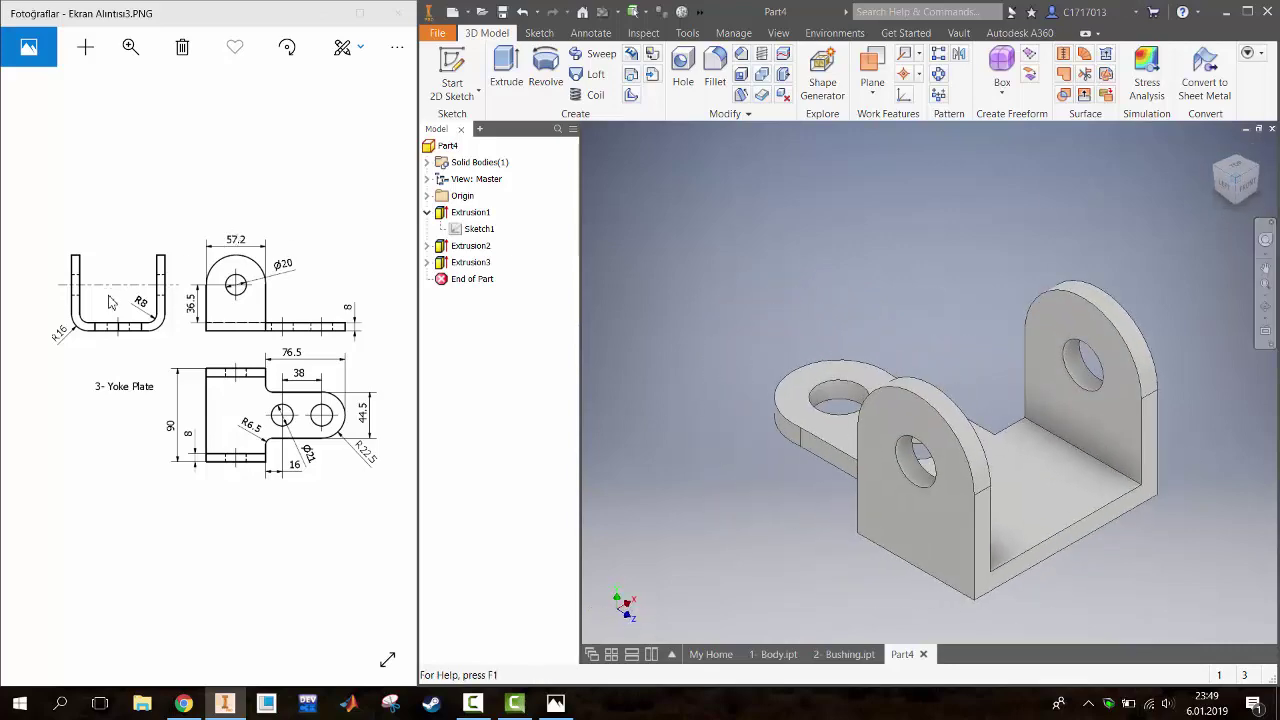
Apply 8 mm fillets to the two inner bottom edges of the bracket
{"action": "left_click", "coordinate": [716, 64]}
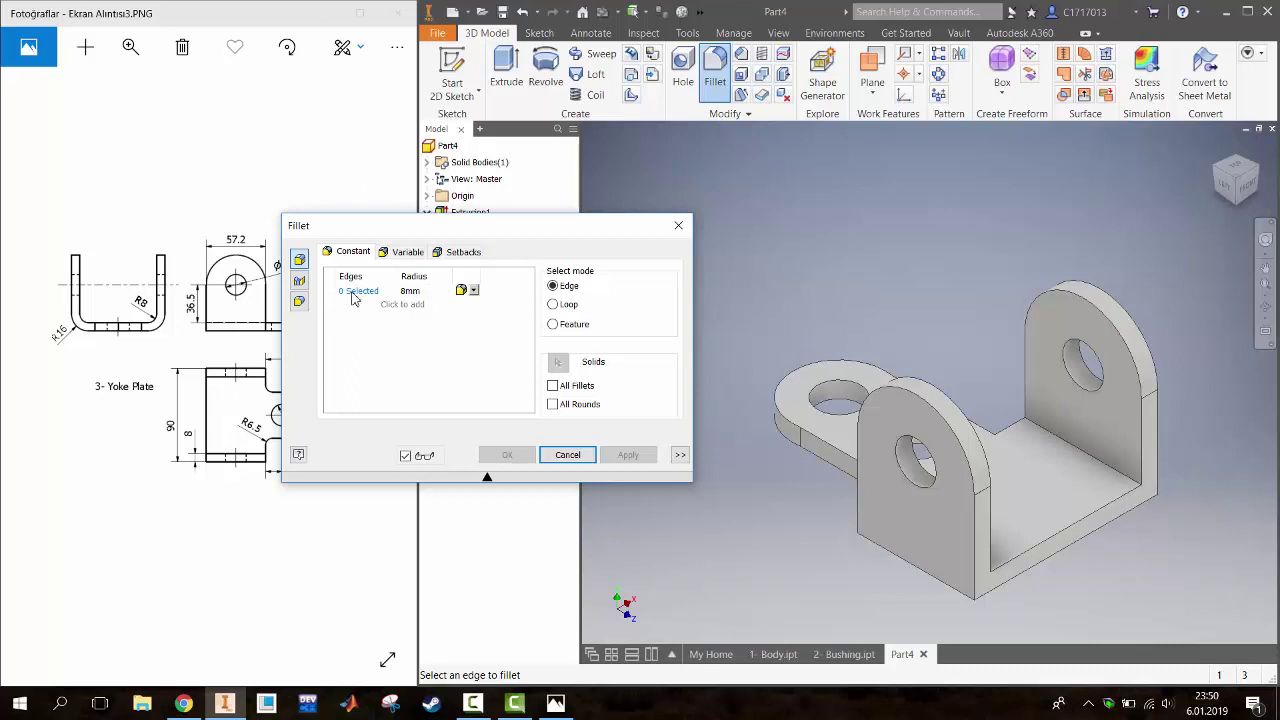
{"action": "left_click", "coordinate": [1131, 482]}
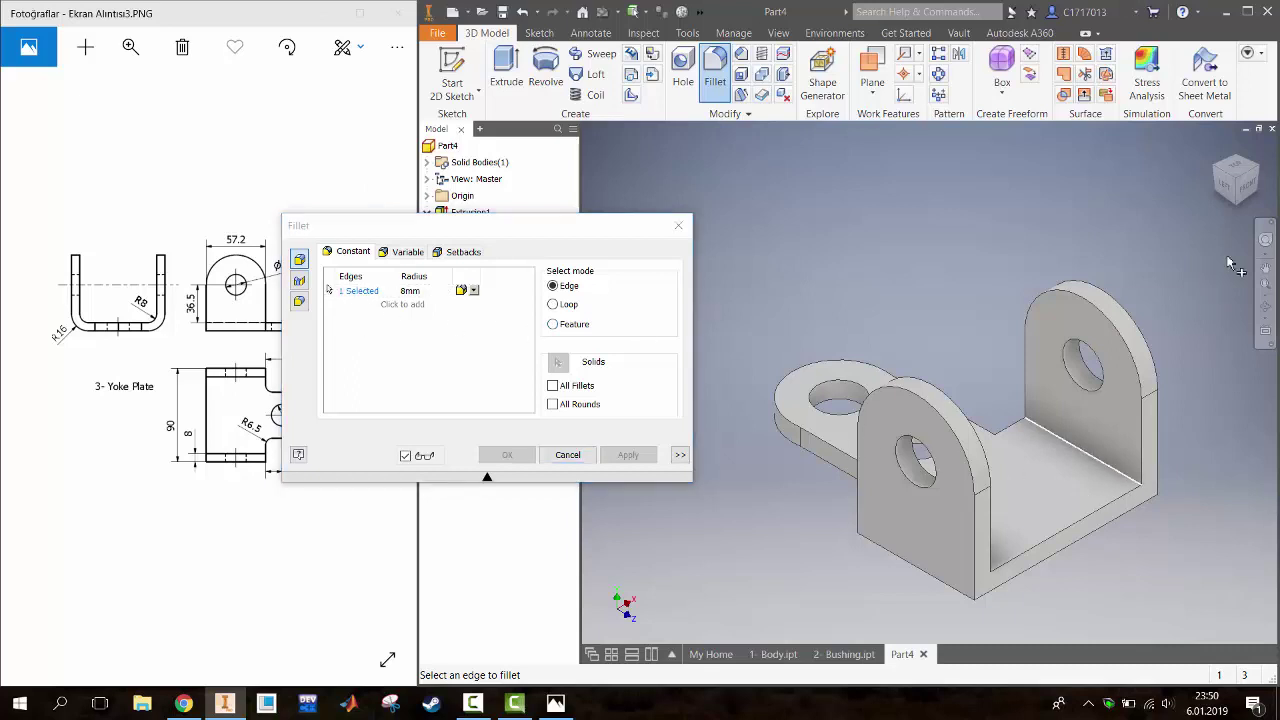
{"action": "middle_click_drag", "start_coordinate": [1100, 400], "coordinate": [741, 476], "text": "shift"}
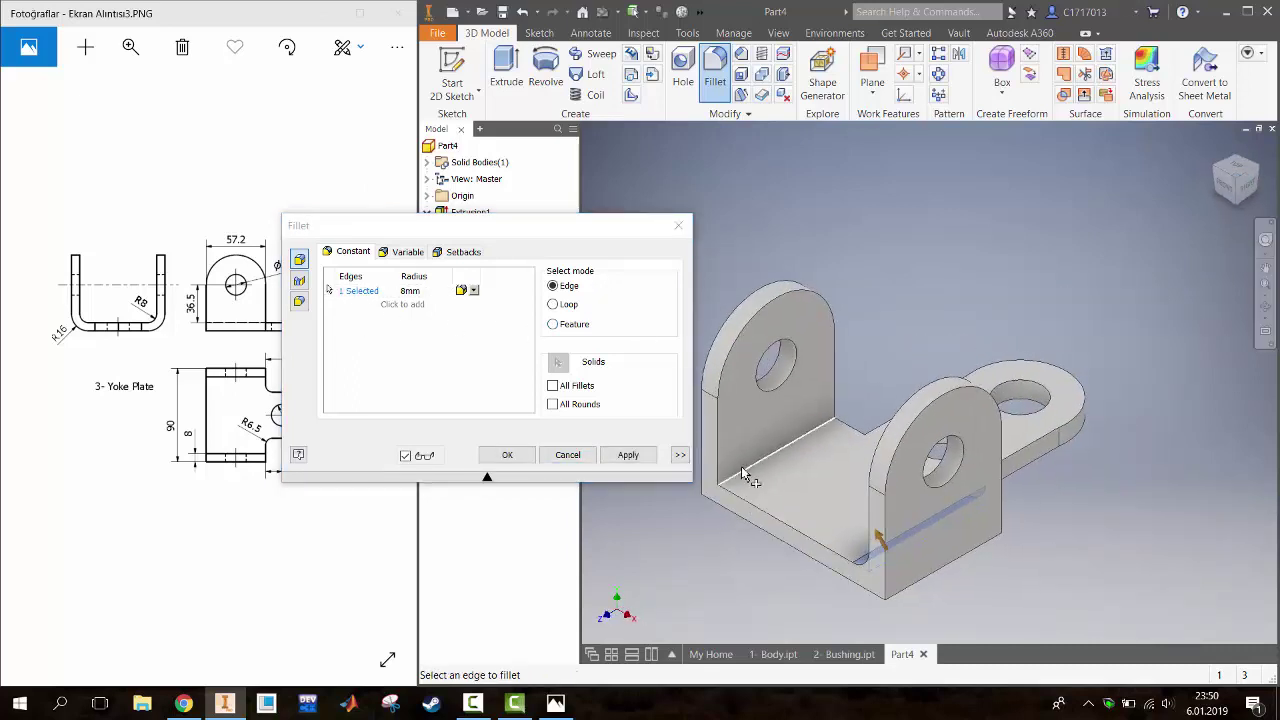
{"action": "left_click", "coordinate": [741, 467]}
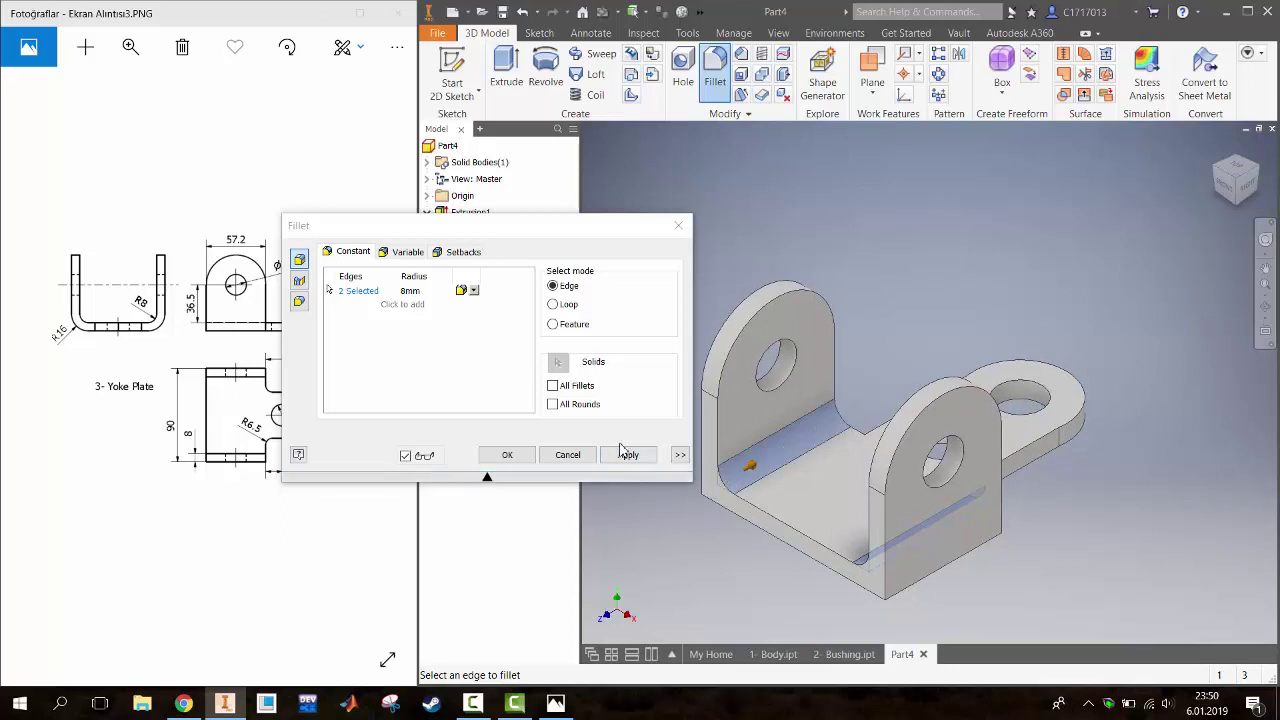
{"action": "left_click", "coordinate": [628, 455]}
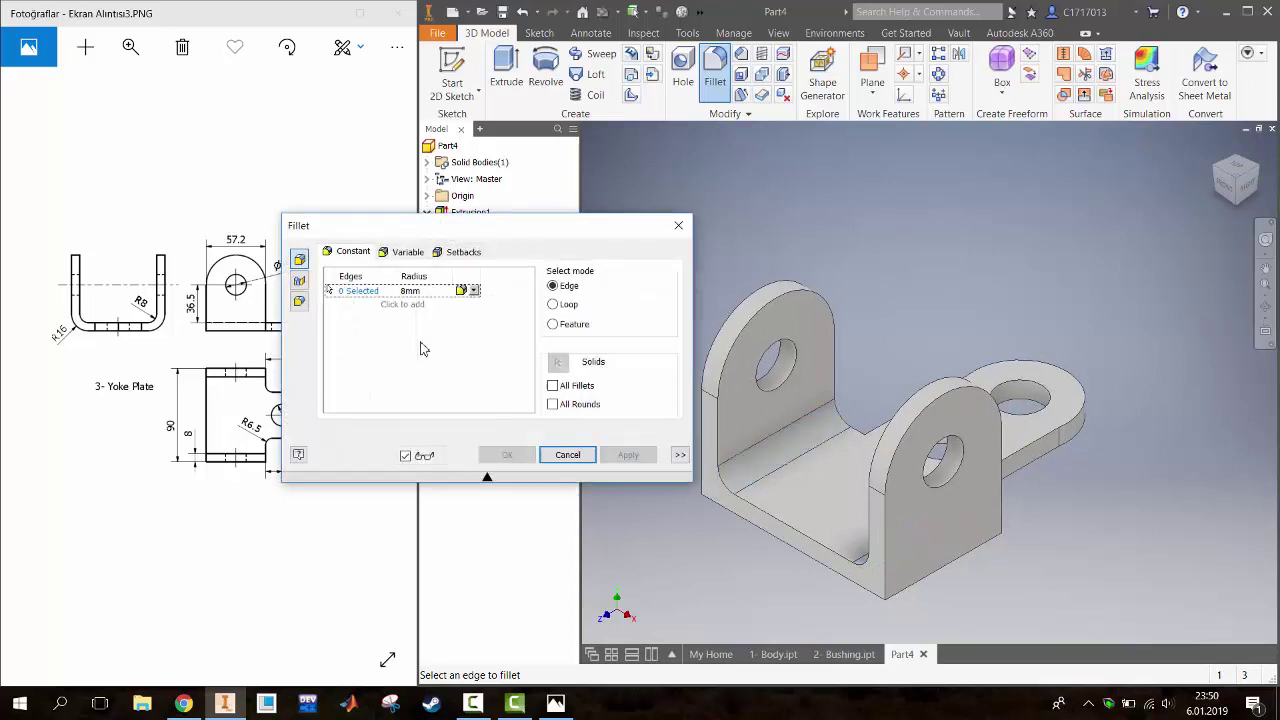
Add a 16 mm fillet set on the two outer bottom edges and apply it
{"action": "left_click", "coordinate": [401, 308]}
{"action": "type", "text": "16"}
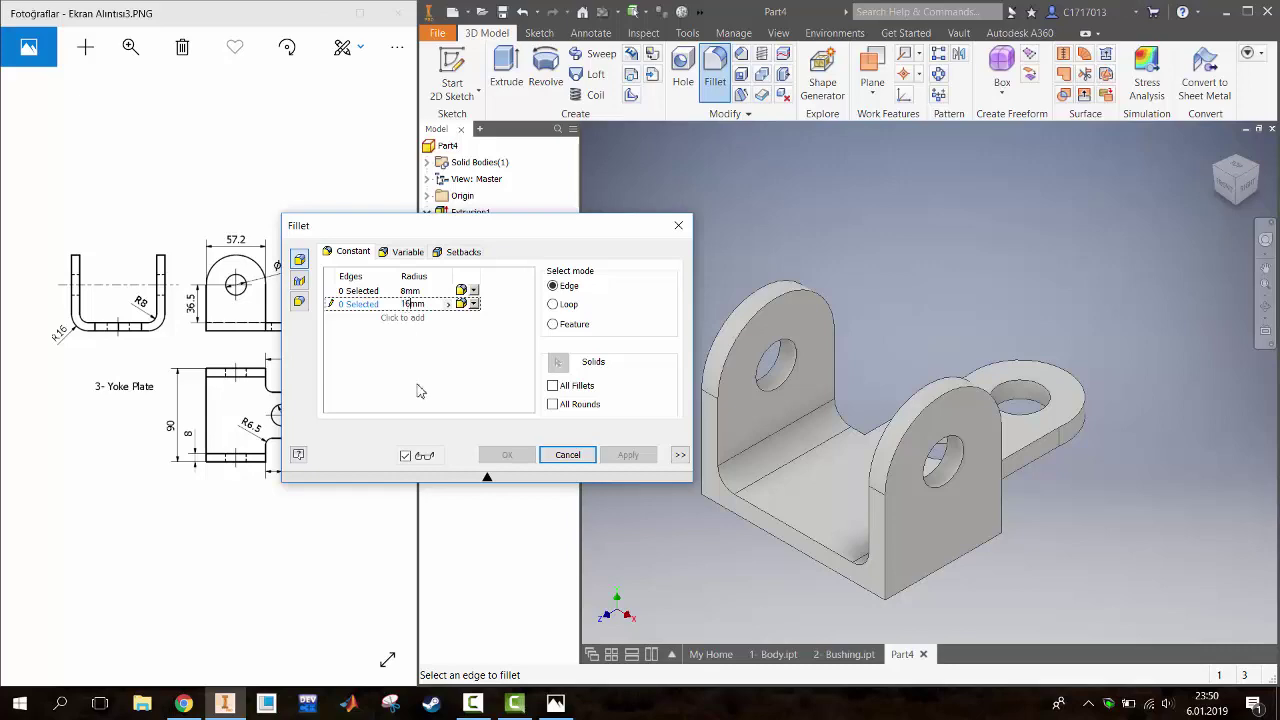
{"action": "left_click", "coordinate": [951, 567]}
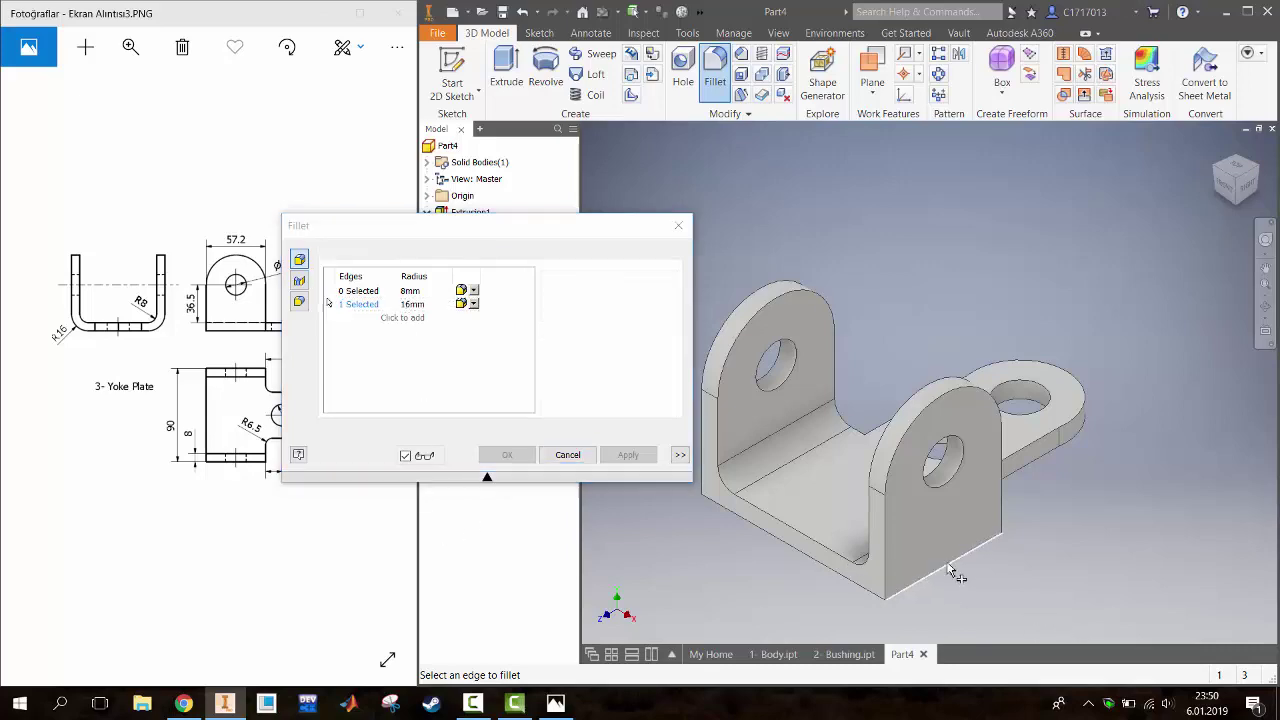
{"action": "left_click", "coordinate": [1220, 170]}
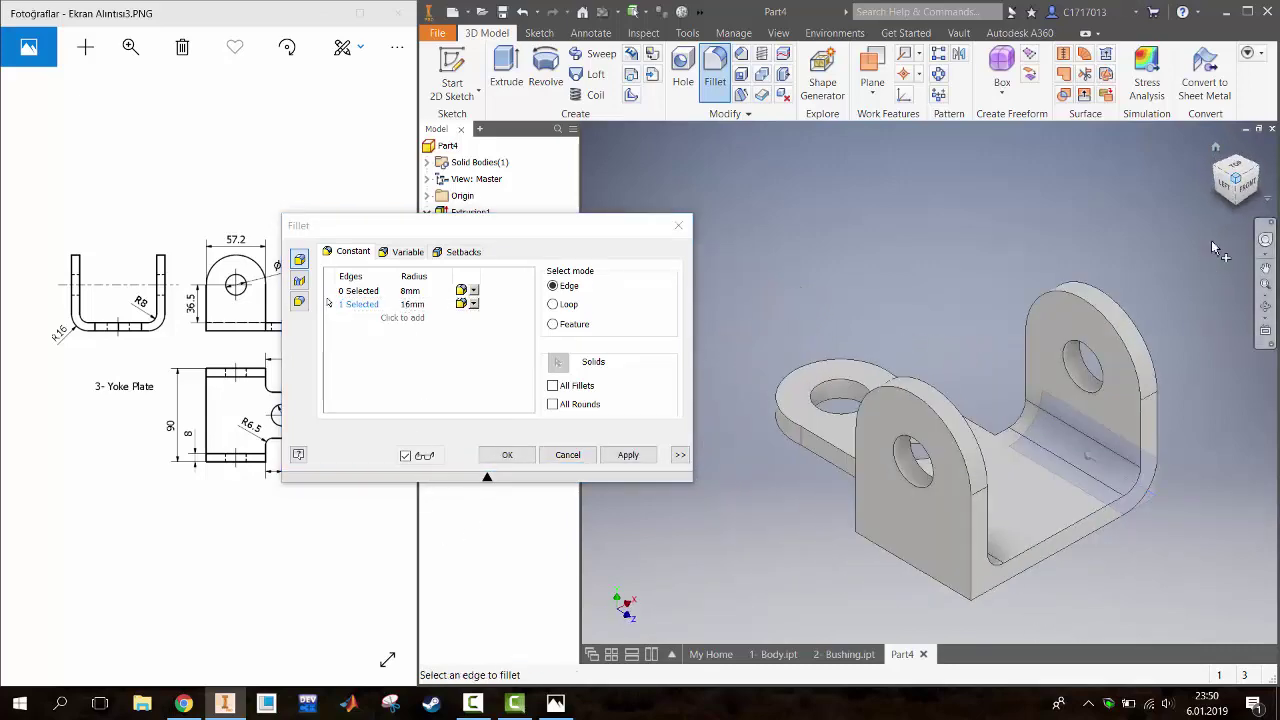
{"action": "left_click", "coordinate": [935, 565]}
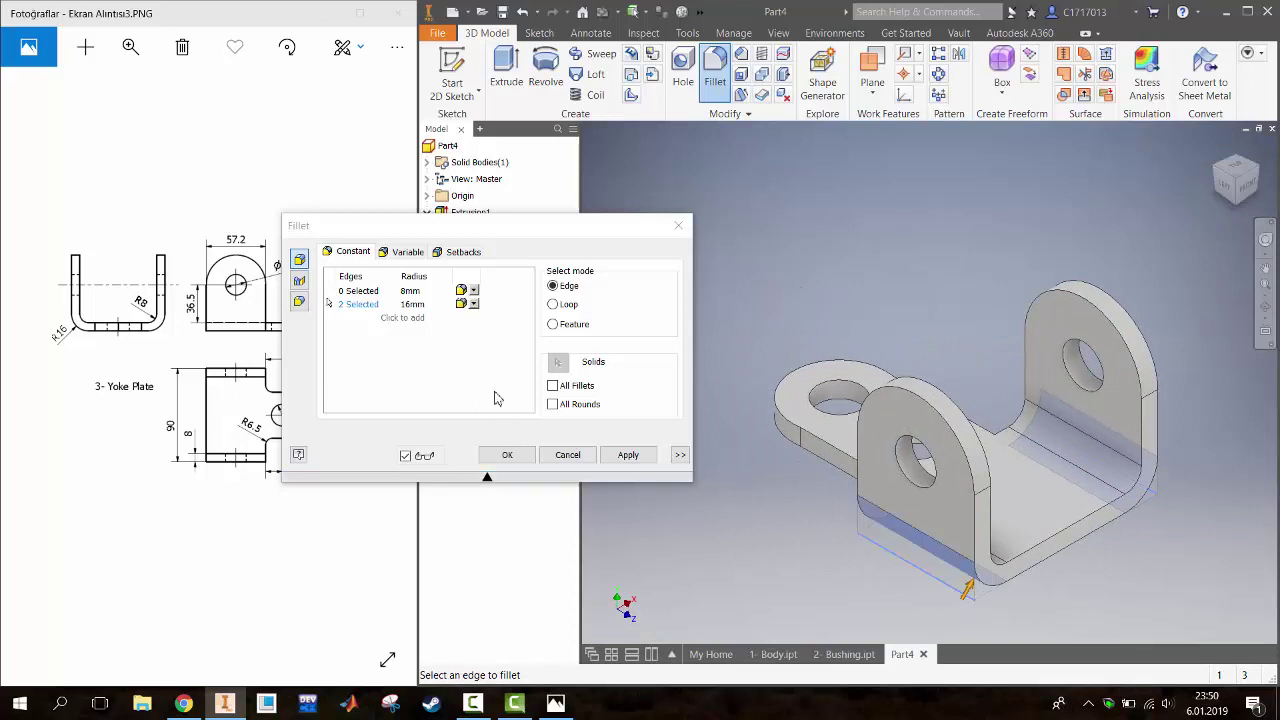
{"action": "left_click_drag", "start_coordinate": [536, 228], "coordinate": [638, 199]}
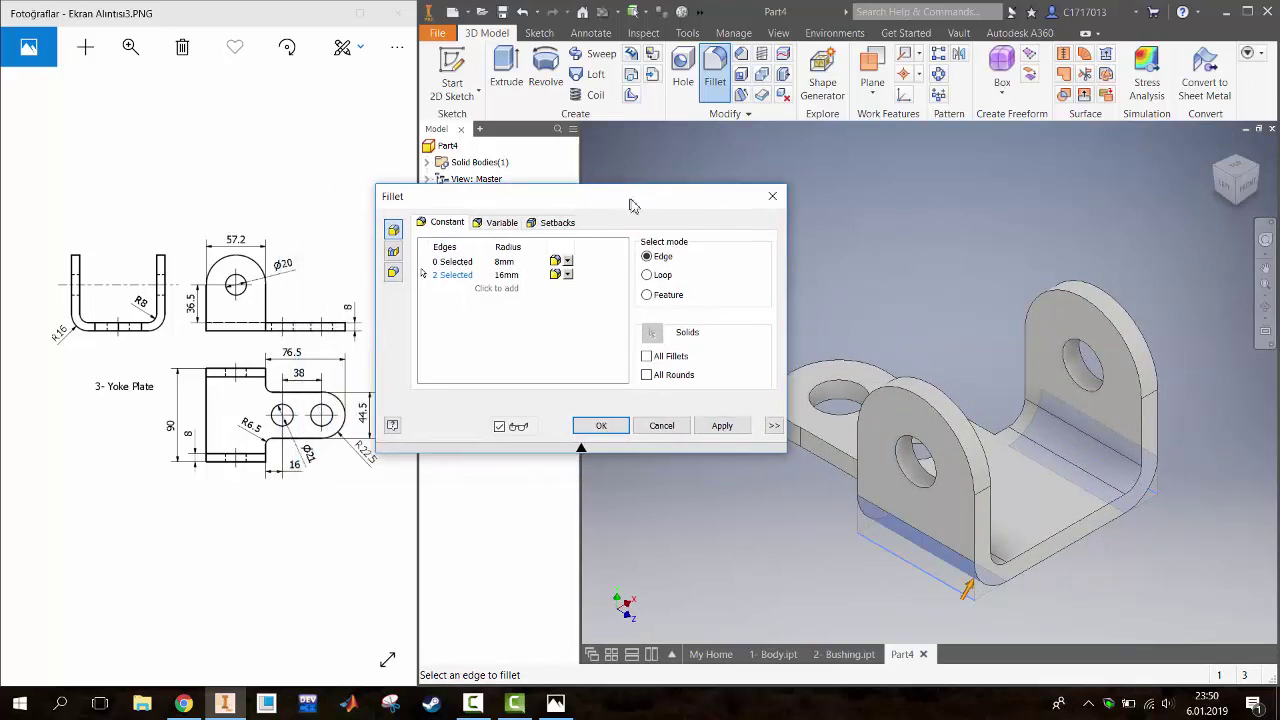
{"action": "left_click", "coordinate": [729, 426]}
Add a 6,5 mm fillet row on both inside notch corners of the stepped base plate
{"action": "left_click", "coordinate": [506, 276]}
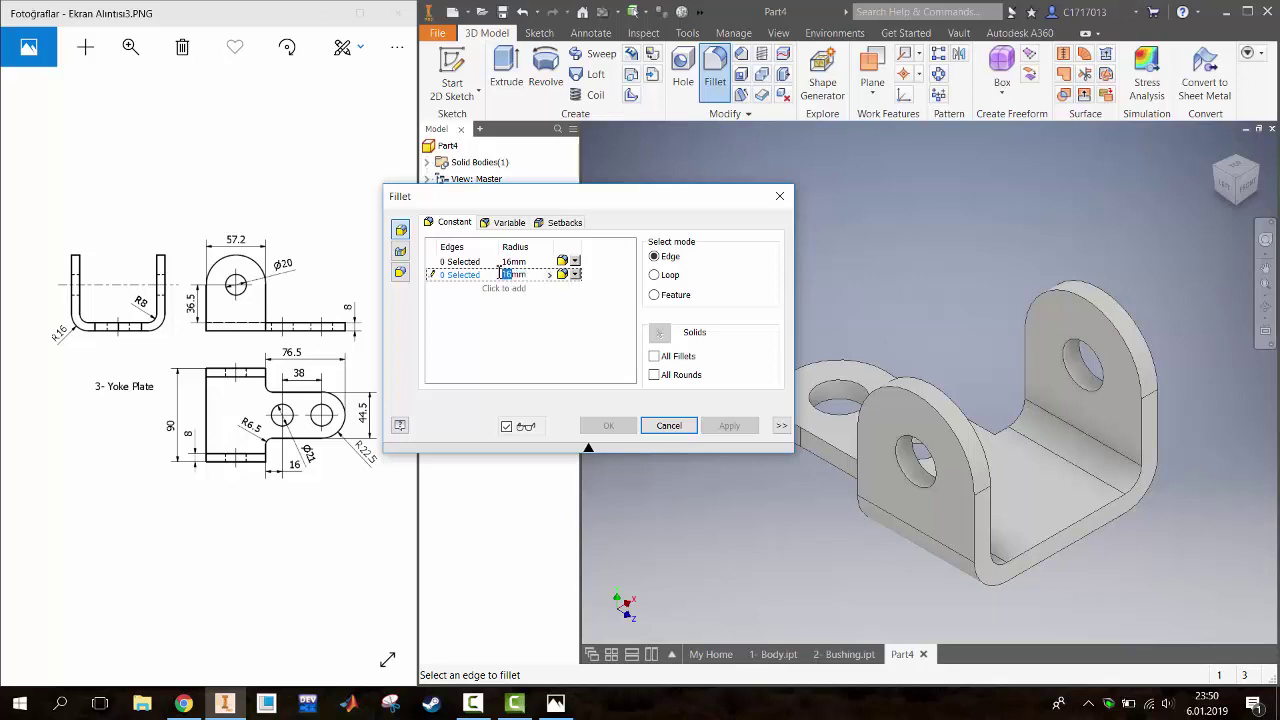
{"action": "type", "text": "6.5"}
{"action": "key", "text": "Return"}
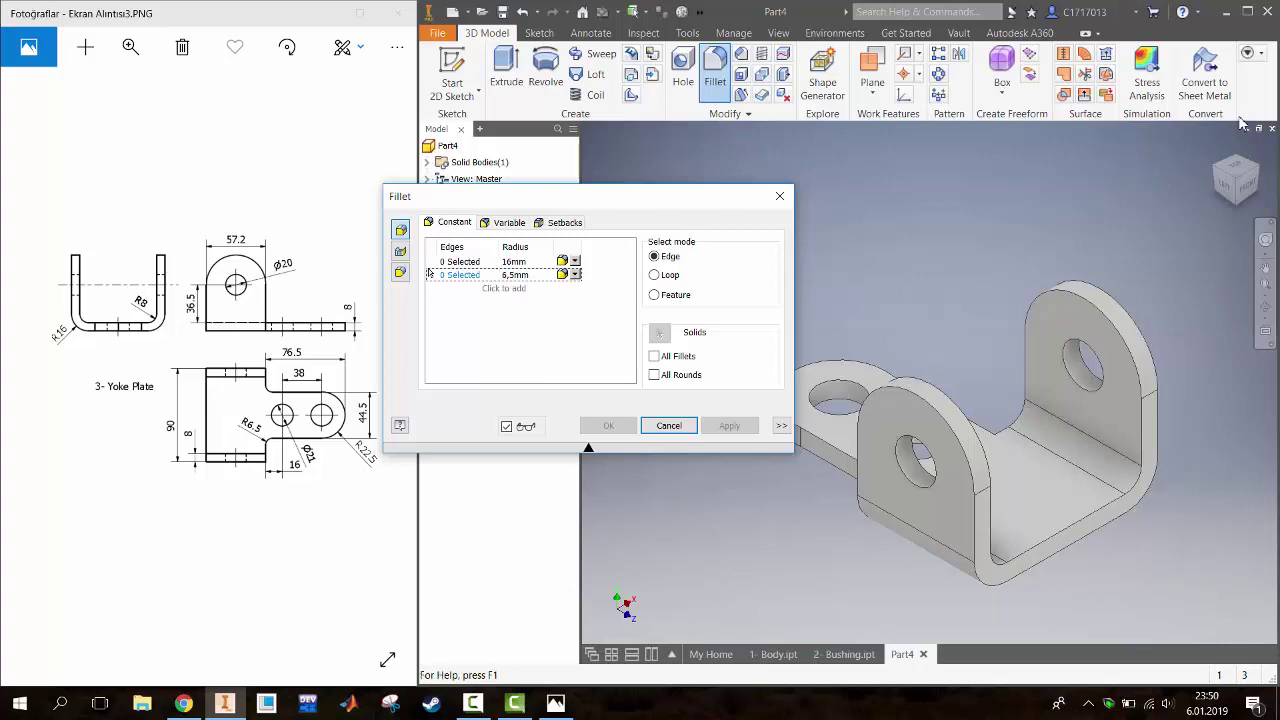
{"action": "middle_click_drag", "start_coordinate": [916, 376], "coordinate": [950, 561], "text": "shift"}
{"action": "scroll", "coordinate": [1000, 476], "scroll_direction": "down", "scroll_amount": 5}
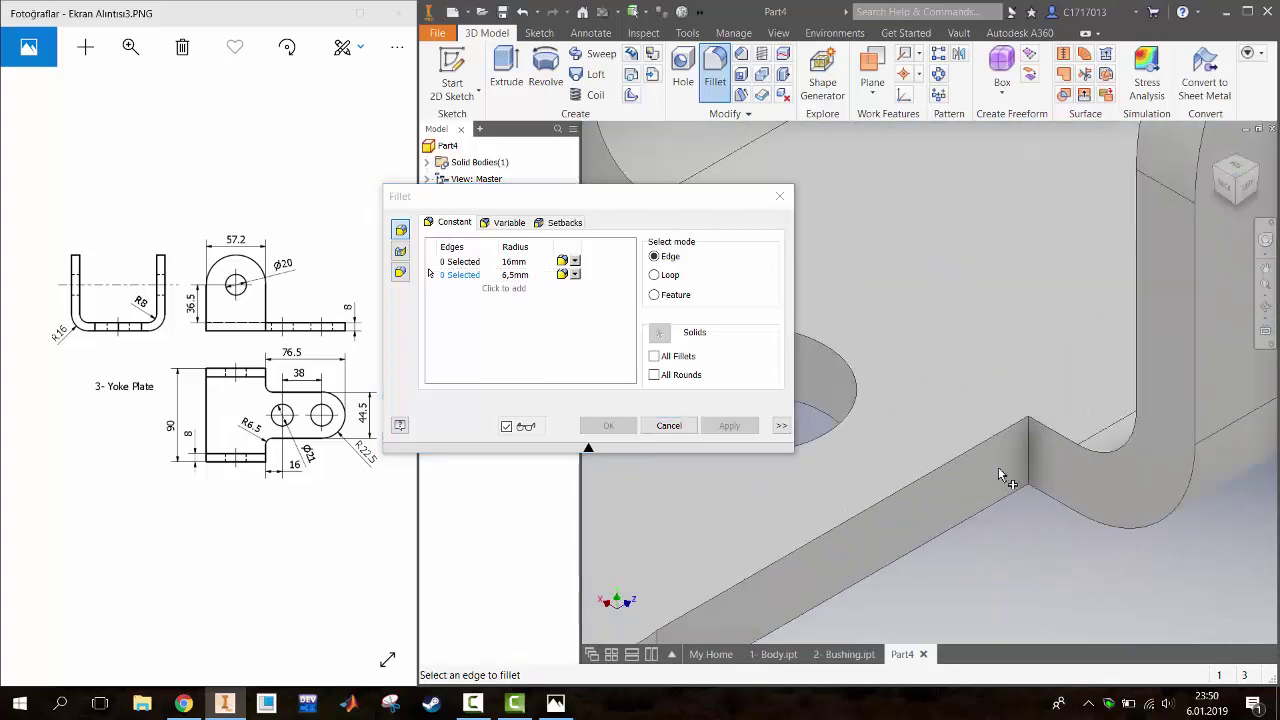
{"action": "left_click", "coordinate": [1040, 458]}
{"action": "scroll", "coordinate": [1040, 458], "scroll_direction": "up", "scroll_amount": 5}
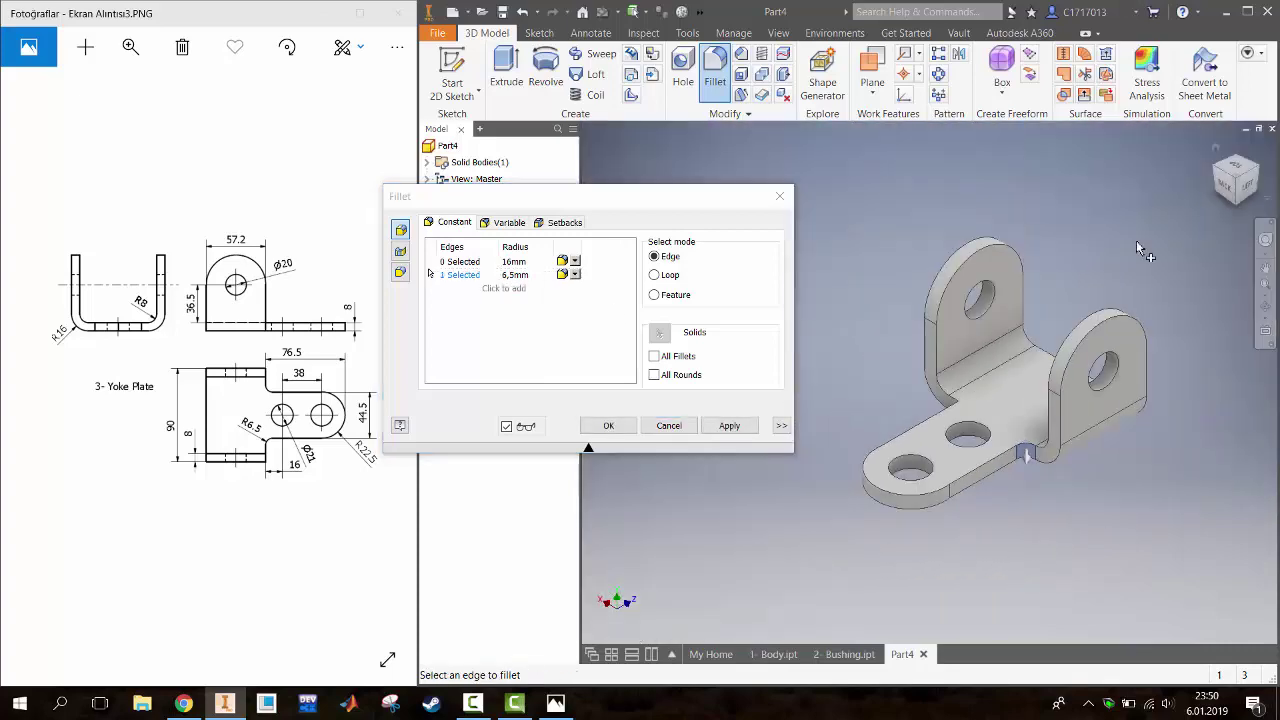
{"action": "left_click_drag", "start_coordinate": [1218, 172], "coordinate": [1180, 200]}
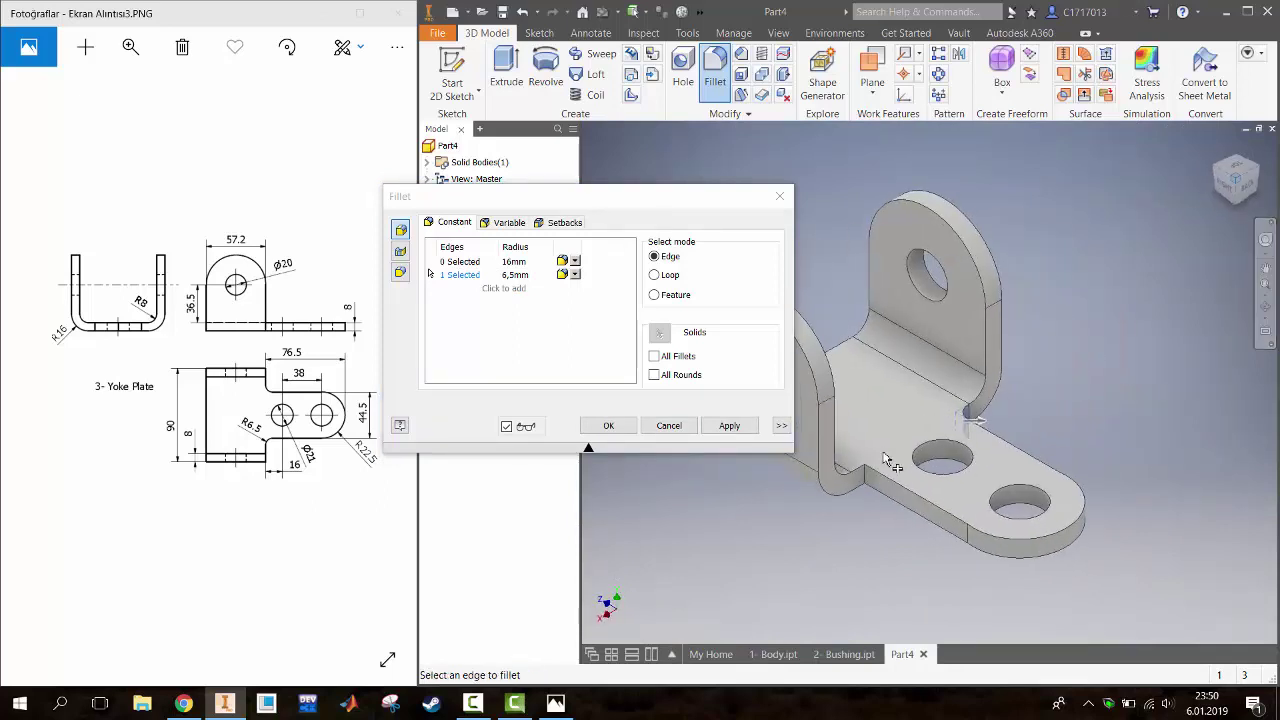
{"action": "scroll", "coordinate": [866, 483], "scroll_direction": "down", "scroll_amount": 5}
{"action": "left_click", "coordinate": [849, 455]}
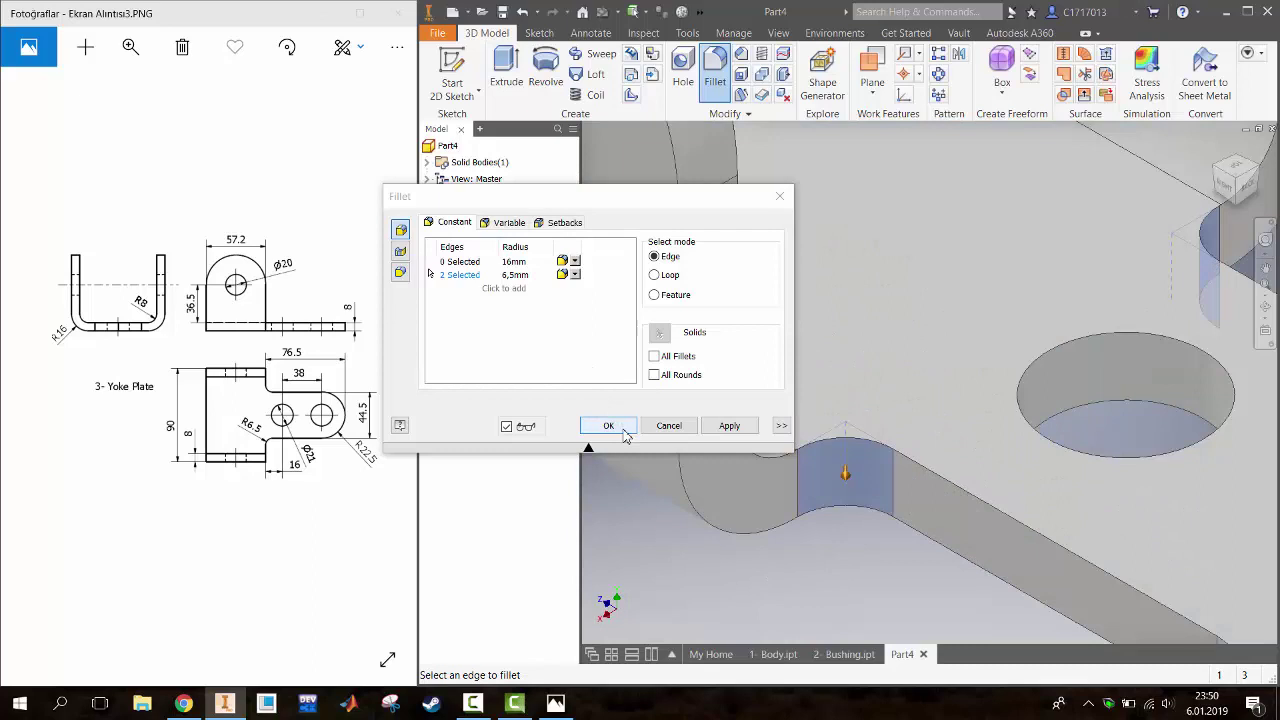
{"action": "left_click", "coordinate": [623, 432]}
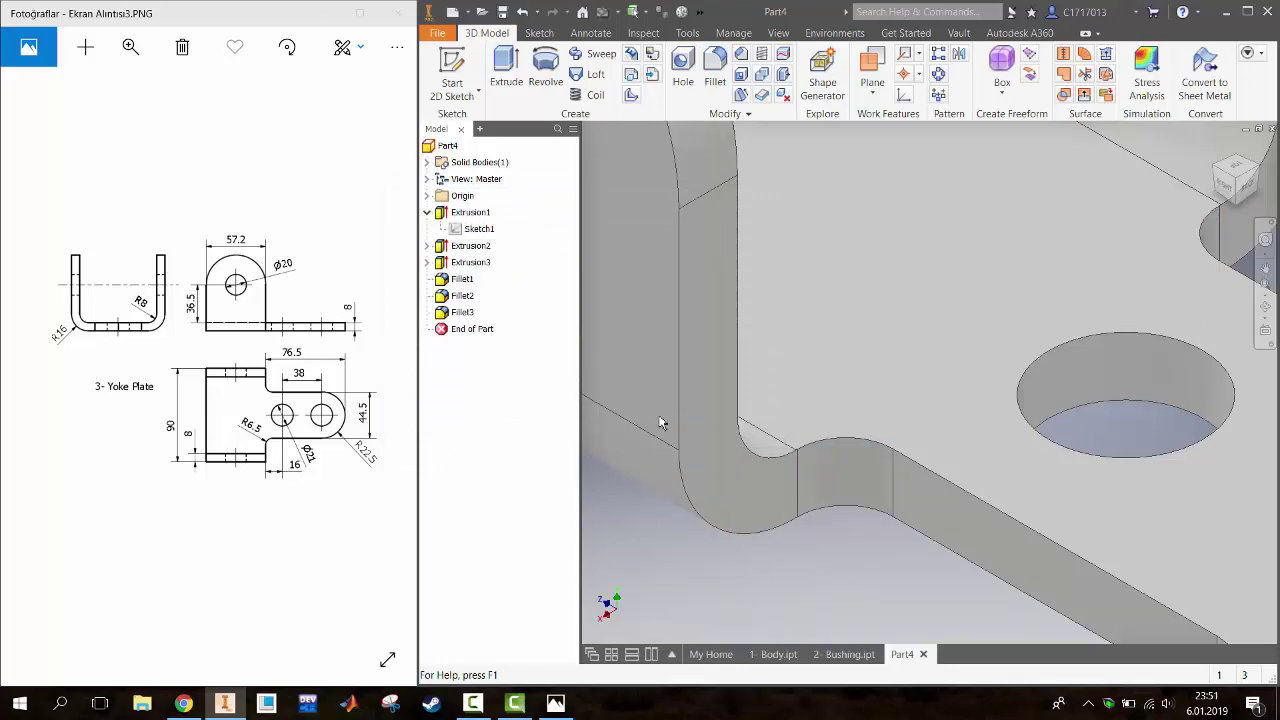
In Sketch1, add a driven 16 dimension from the vertical tab edge to the hole centre
{"action": "scroll", "coordinate": [905, 350], "scroll_direction": "down", "scroll_amount": 5}
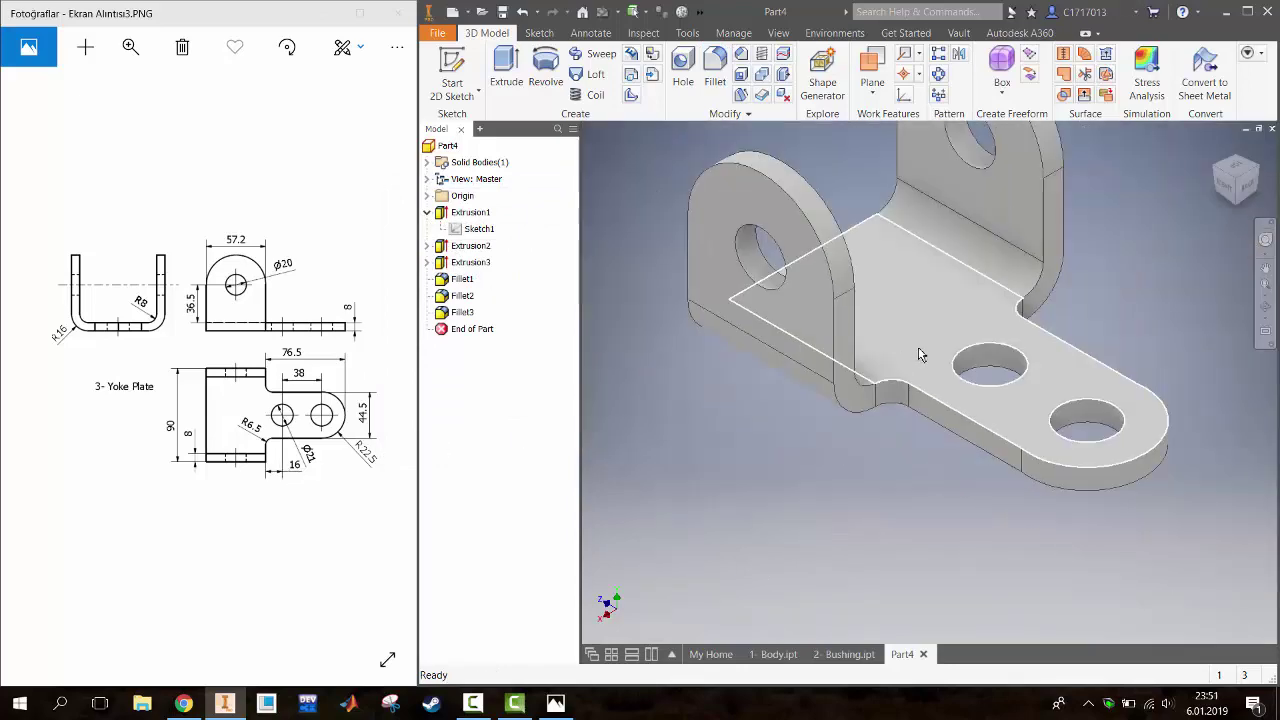
{"action": "double_click", "coordinate": [481, 229]}
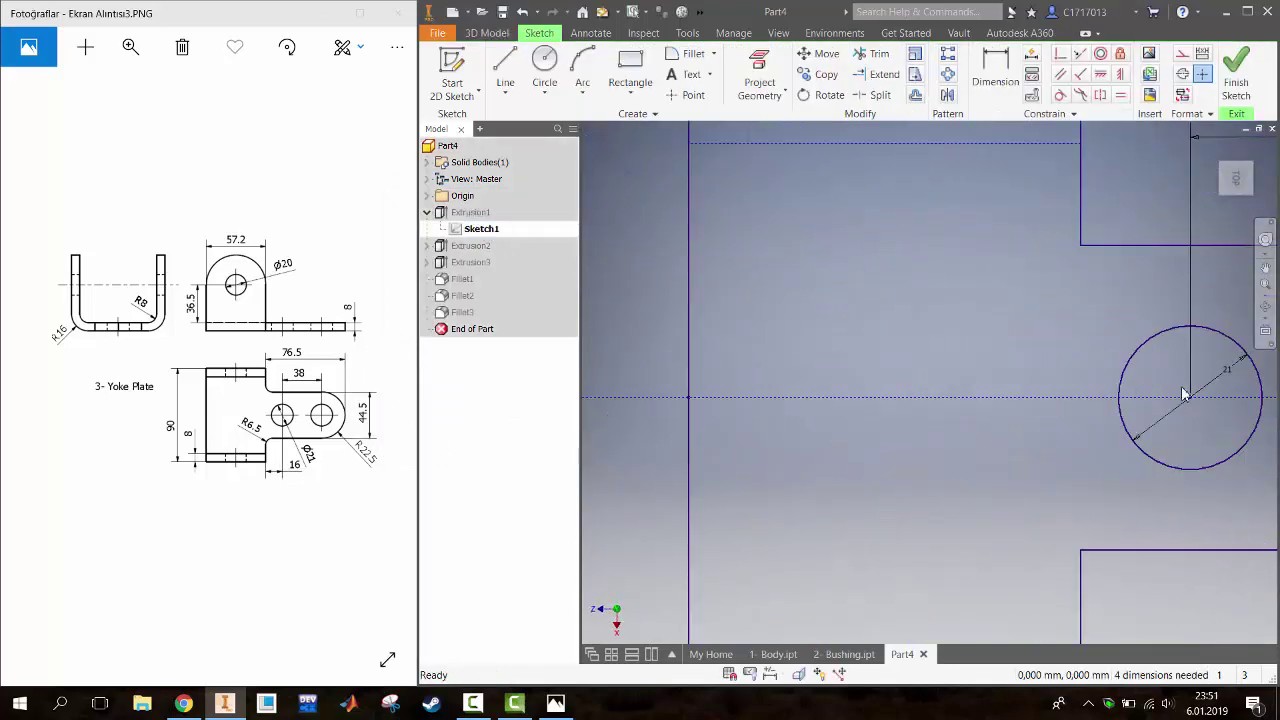
{"action": "key", "text": "d"}
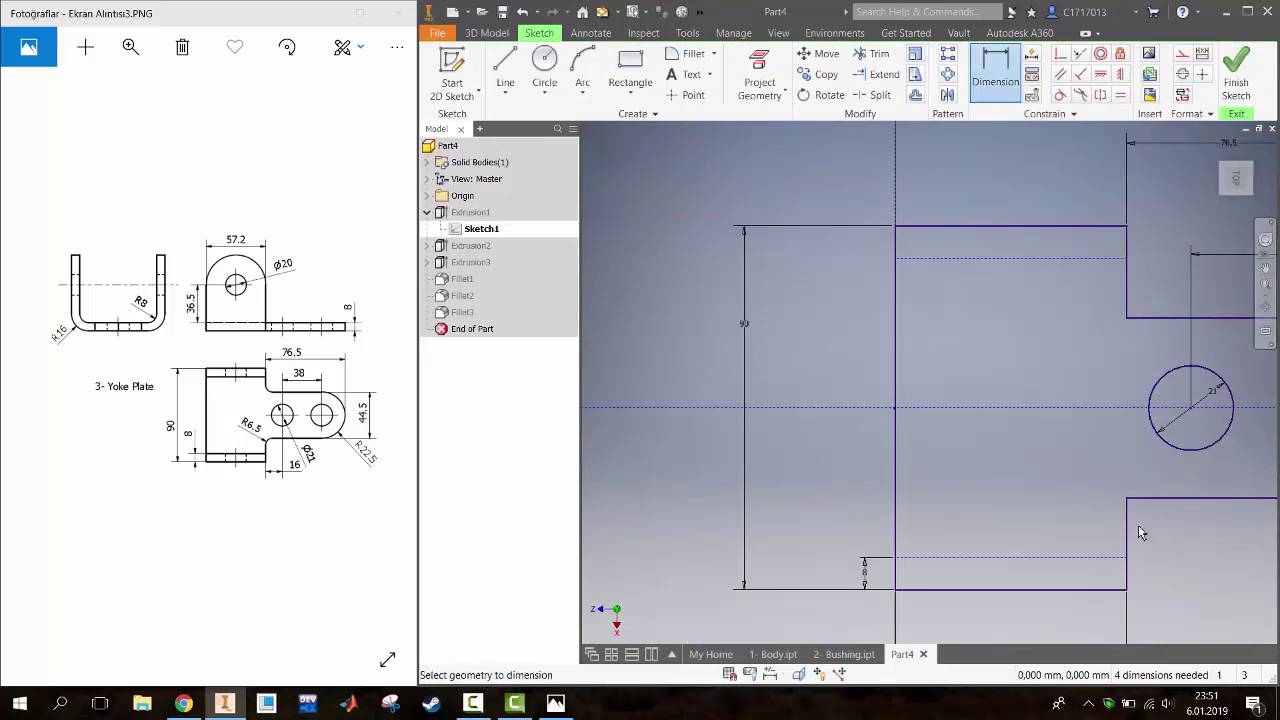
{"action": "left_click", "coordinate": [1131, 527]}
{"action": "left_click", "coordinate": [1165, 470]}
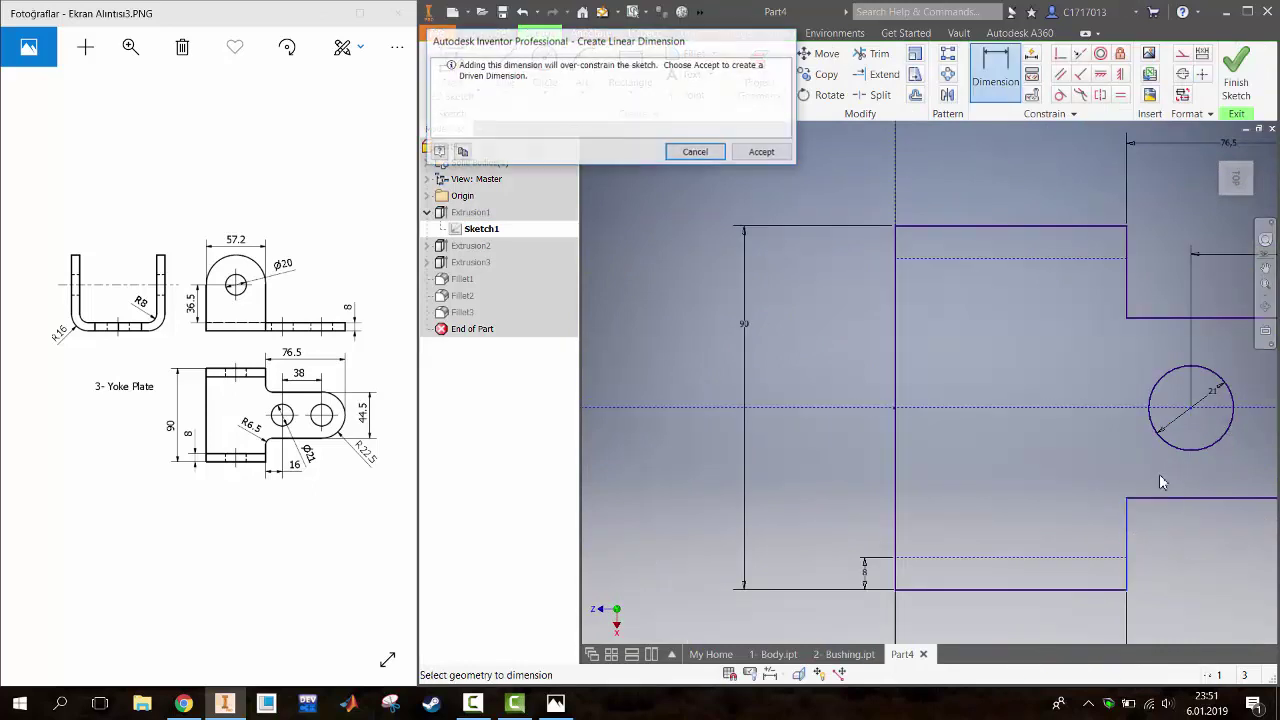
{"action": "left_click", "coordinate": [759, 150]}
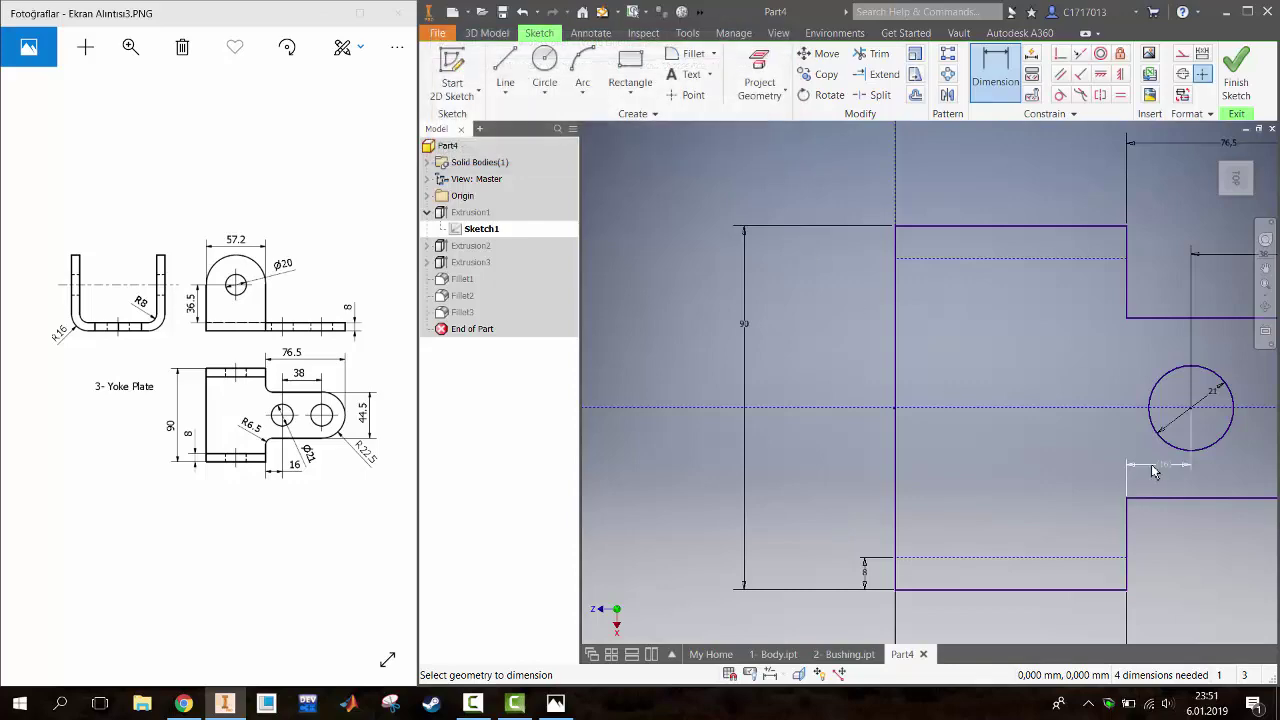
{"action": "left_click", "coordinate": [1236, 80]}
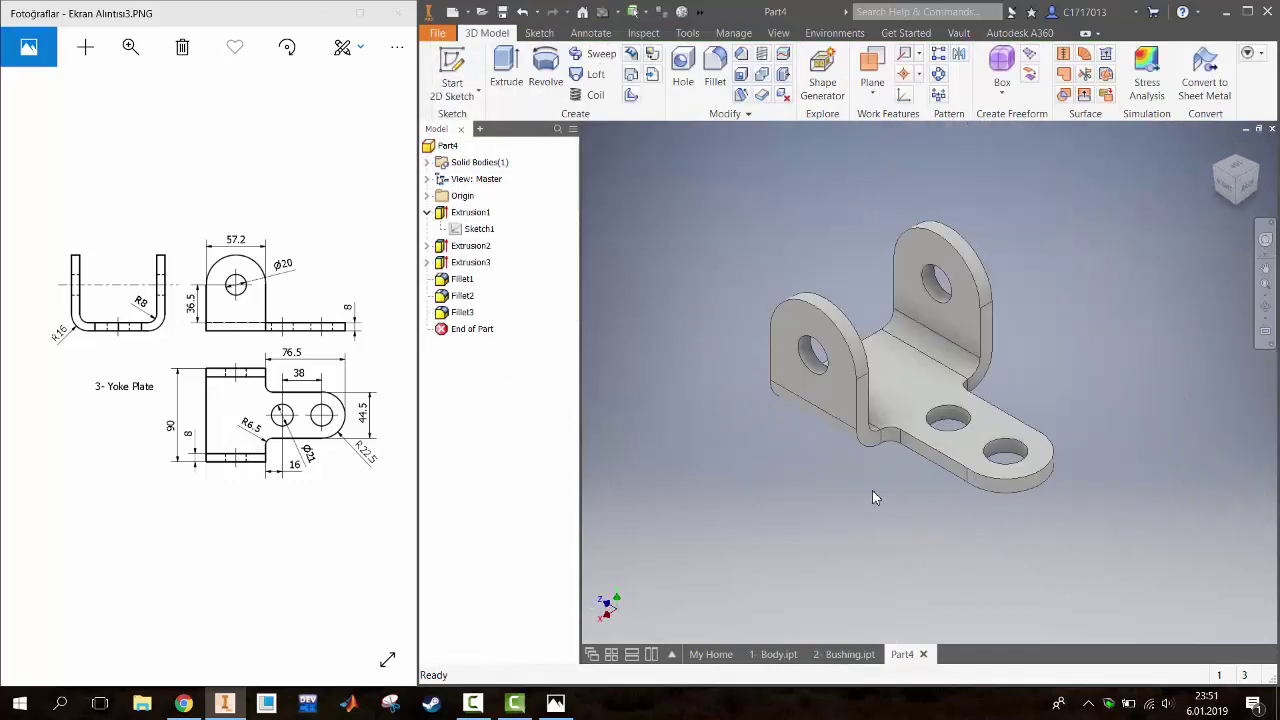
Set the part material to Steel
{"action": "left_click", "coordinate": [703, 12]}
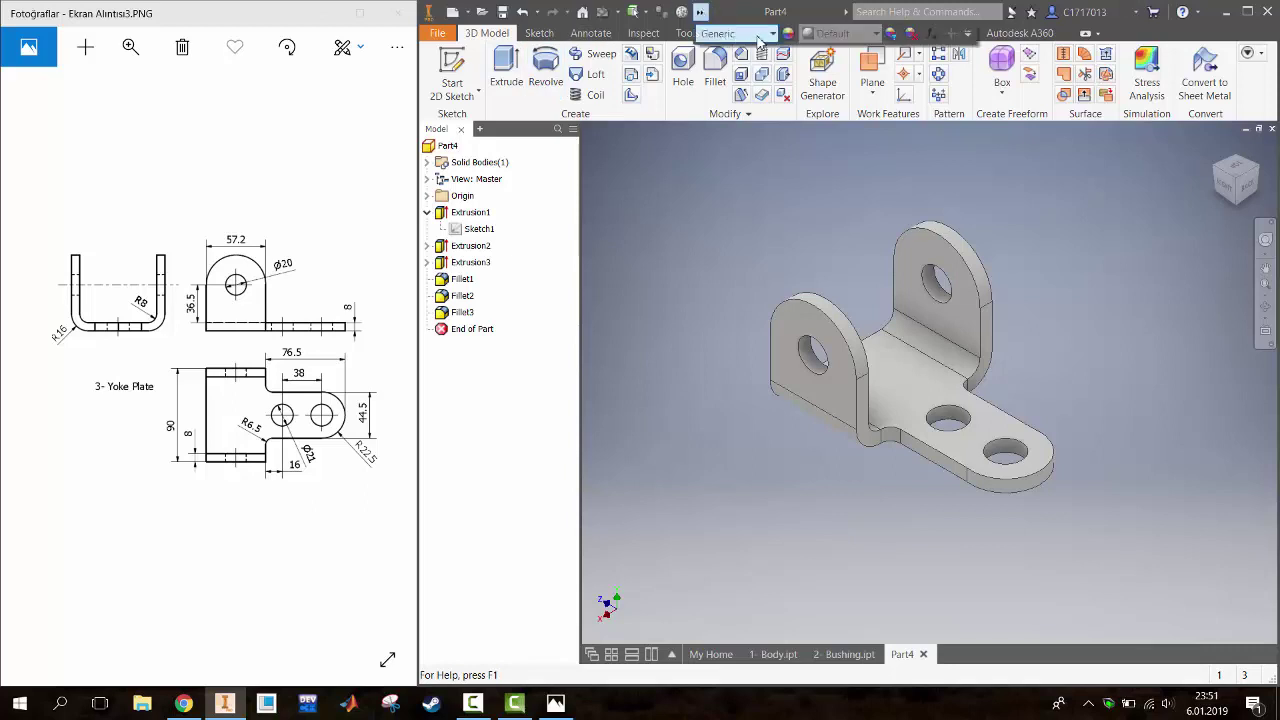
{"action": "left_click", "coordinate": [740, 33]}
{"action": "scroll", "coordinate": [783, 336], "scroll_direction": "down", "scroll_amount": 10}
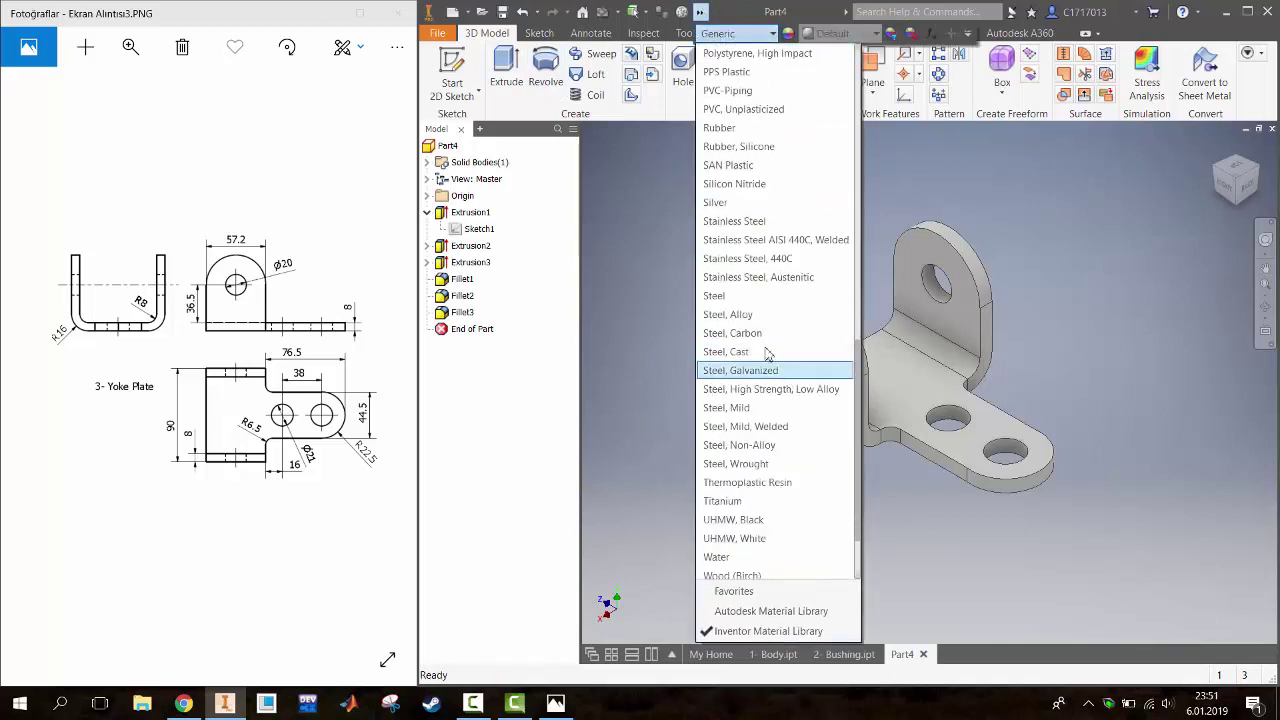
{"action": "left_click", "coordinate": [755, 295]}
Give the part the Smooth - Purple appearance and bring up Save As
{"action": "left_click", "coordinate": [703, 12]}
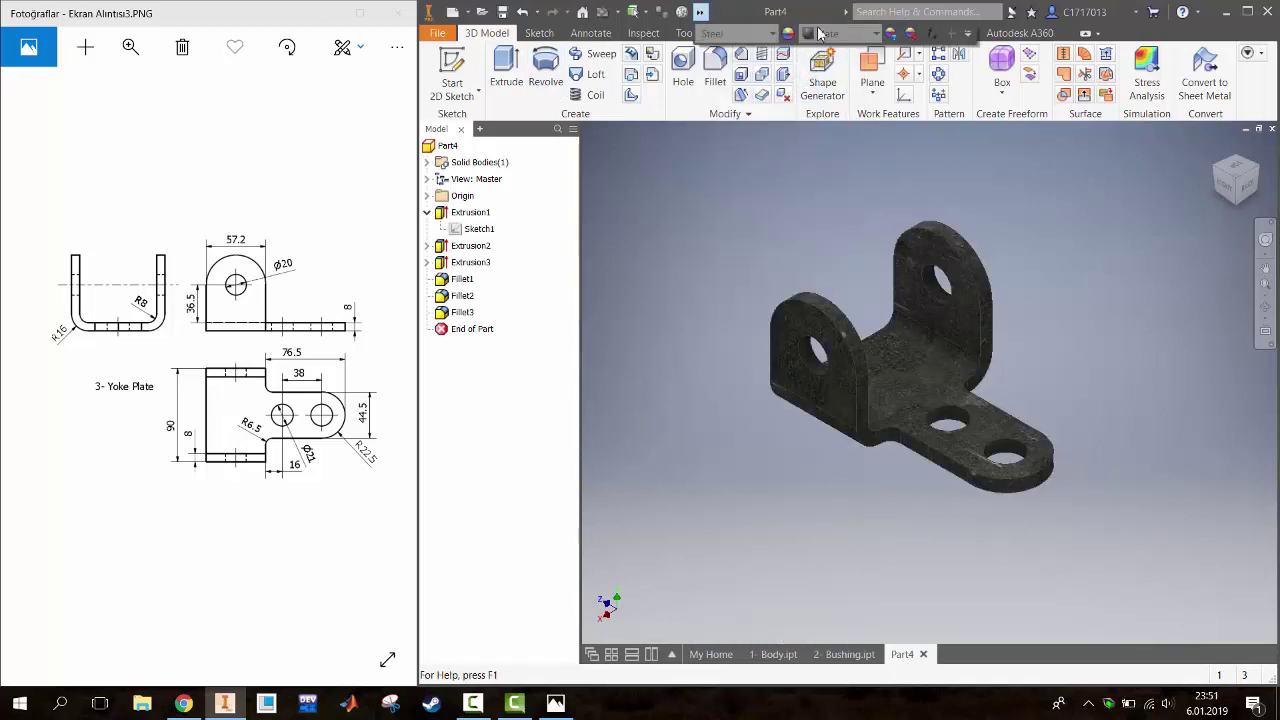
{"action": "left_click", "coordinate": [845, 33]}
{"action": "scroll", "coordinate": [855, 388], "scroll_direction": "up", "scroll_amount": 2}
{"action": "scroll", "coordinate": [855, 388], "scroll_direction": "down", "scroll_amount": 3}
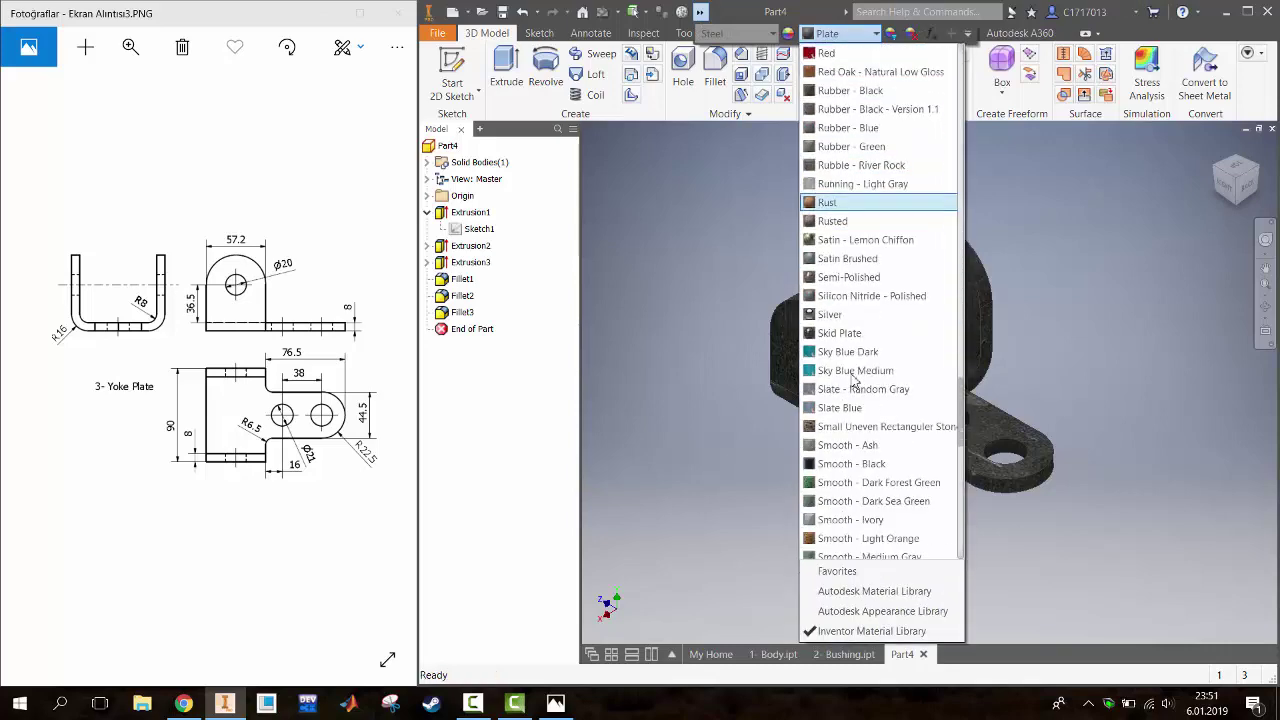
{"action": "scroll", "coordinate": [860, 405], "scroll_direction": "down", "scroll_amount": 2}
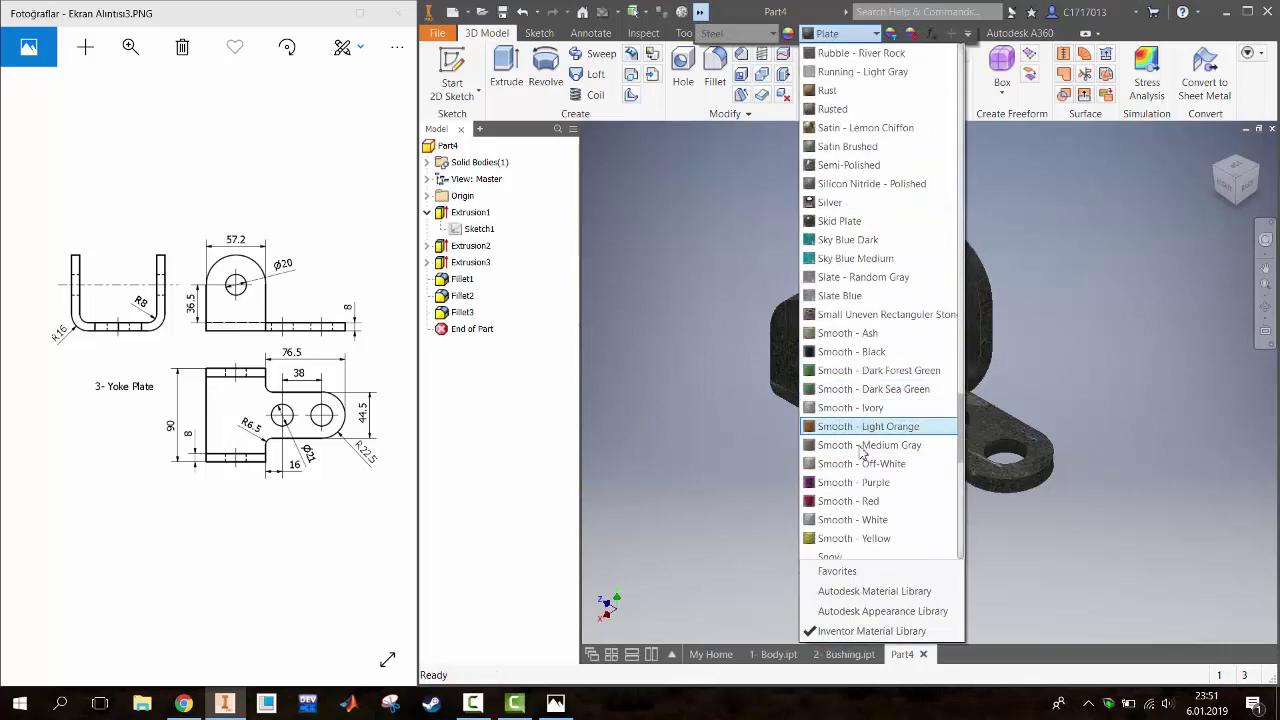
{"action": "left_click", "coordinate": [860, 483]}
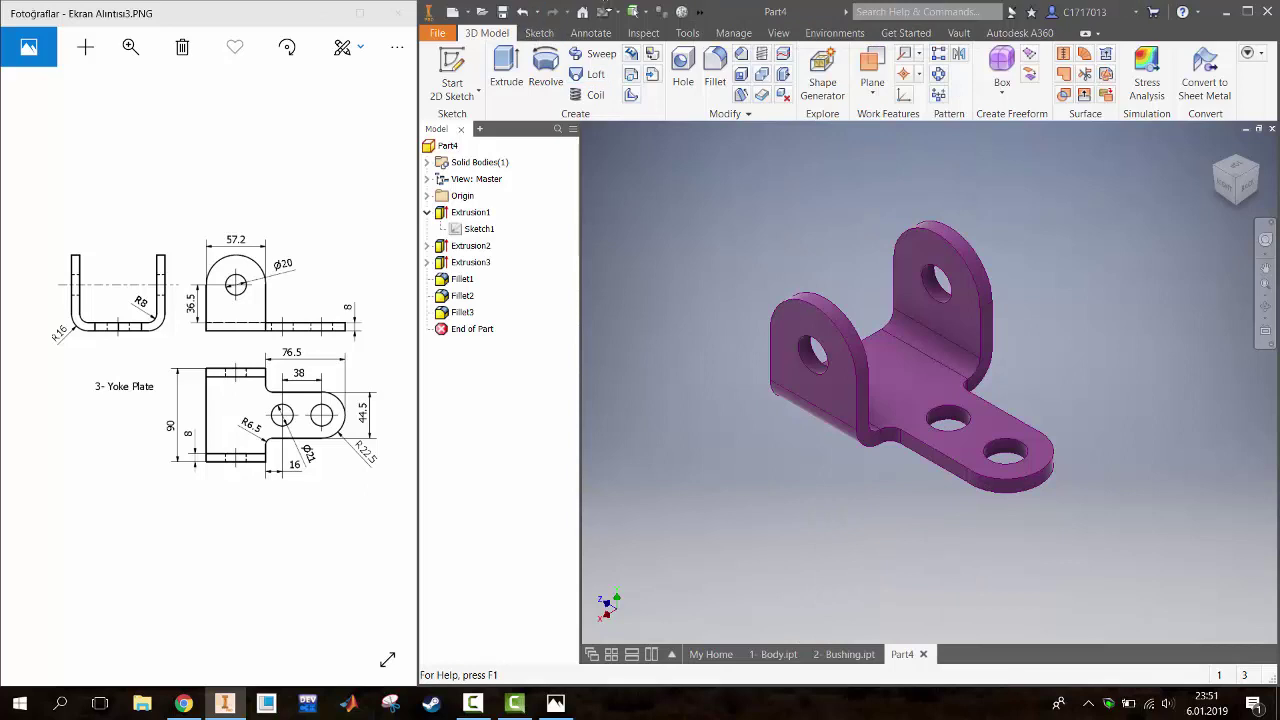
{"action": "left_click", "coordinate": [503, 12]}
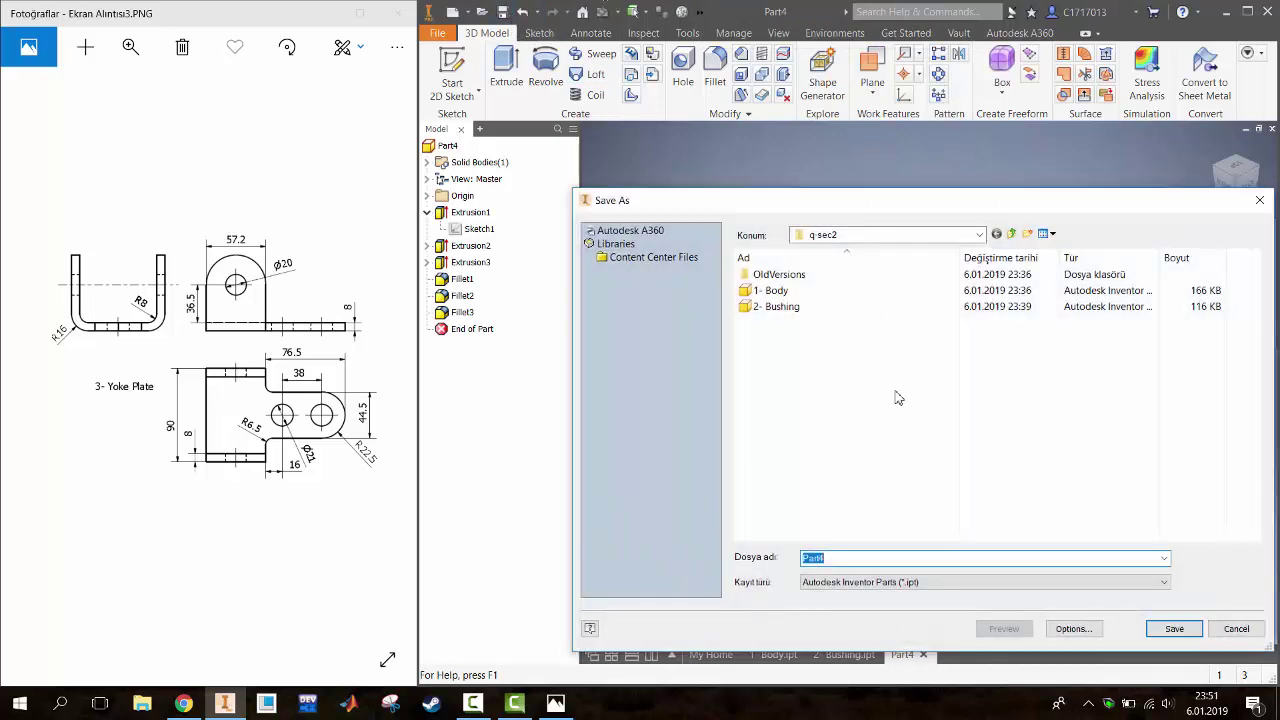
Save the part as '3- Yoke Plate' and zoom around the assembly drawing image
{"action": "type", "text": "3- Yoke Plate"}
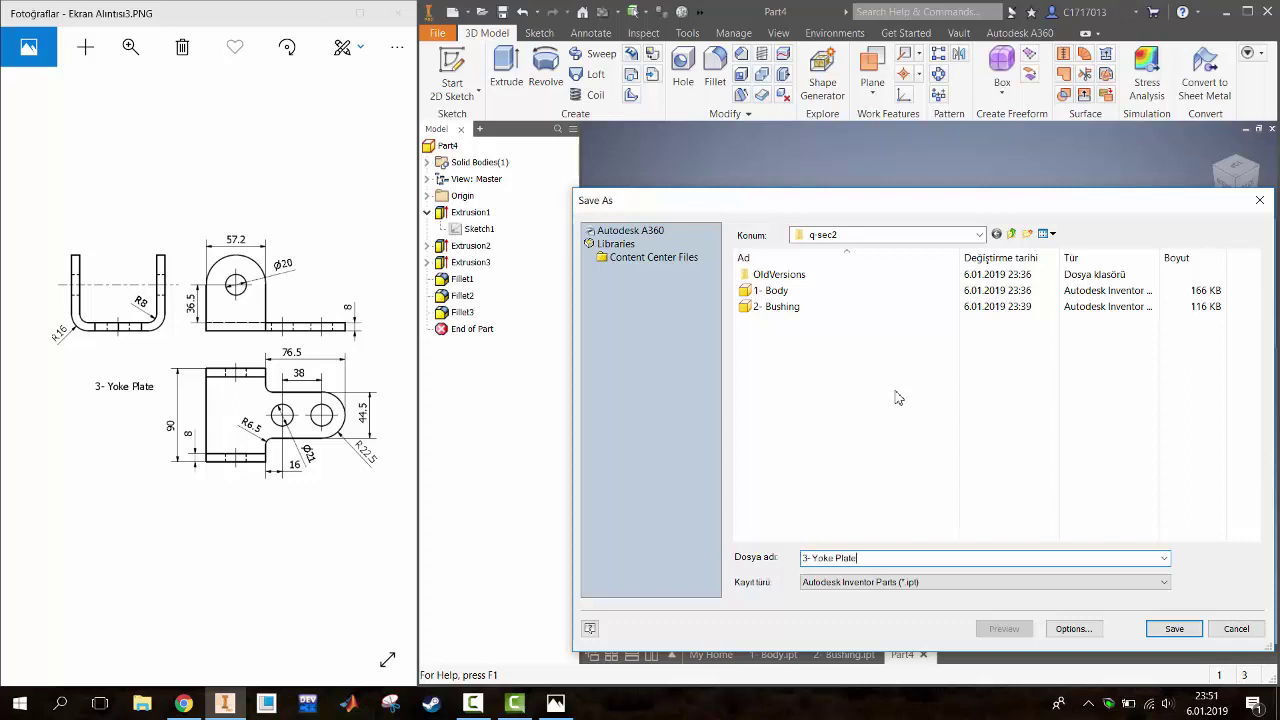
{"action": "key", "text": "Return"}
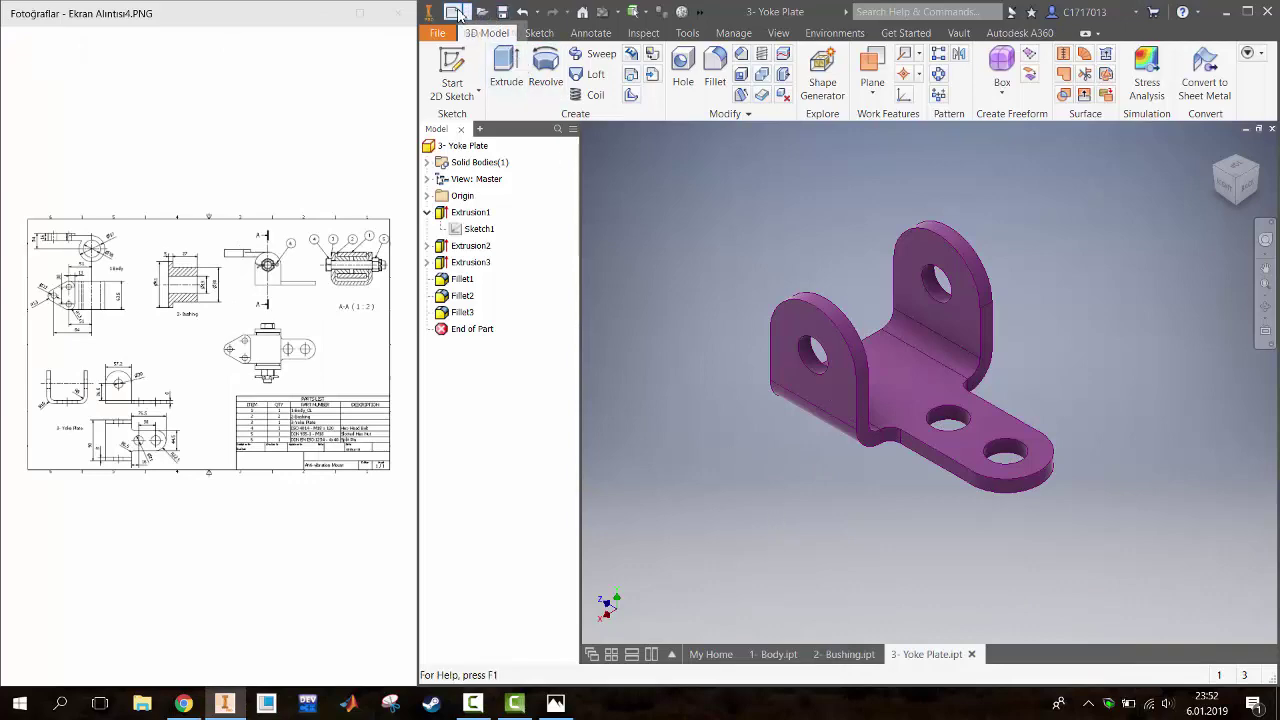
{"action": "scroll", "coordinate": [286, 325], "scroll_direction": "up", "scroll_amount": 1}
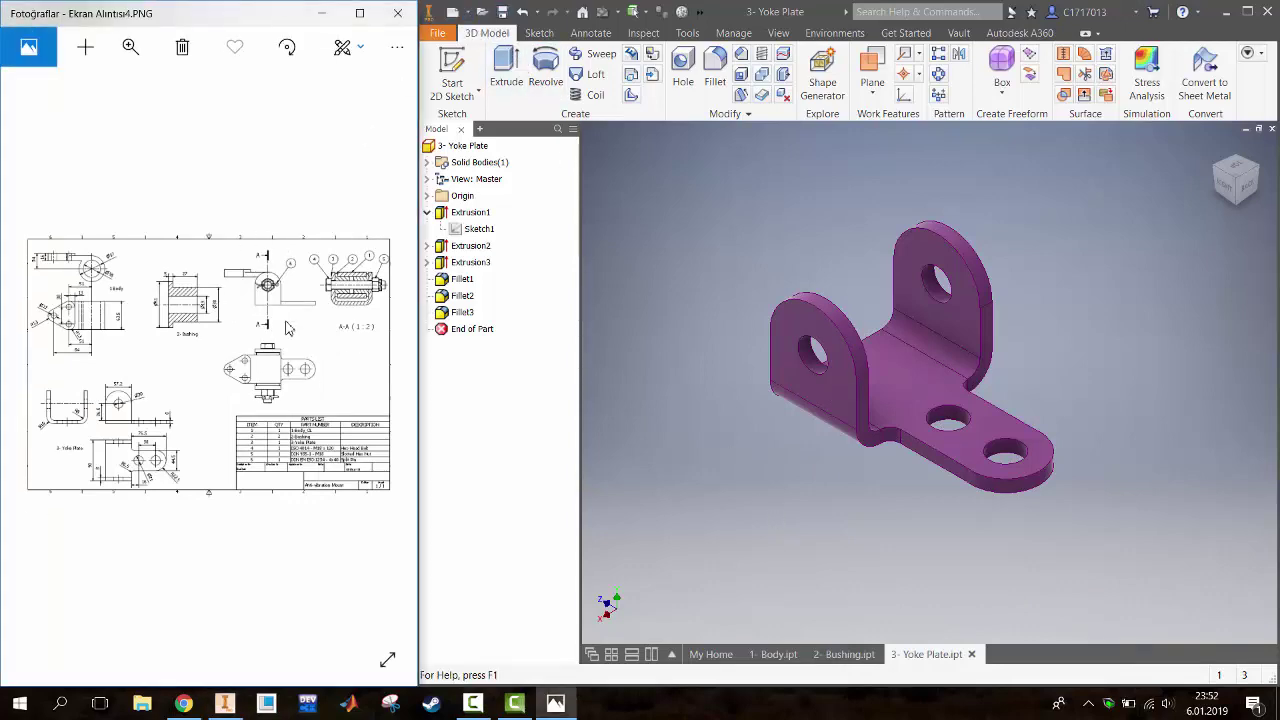
{"action": "scroll", "coordinate": [285, 323], "scroll_direction": "up", "scroll_amount": 1}
{"action": "scroll", "coordinate": [283, 320], "scroll_direction": "up", "scroll_amount": 1}
{"action": "scroll", "coordinate": [281, 318], "scroll_direction": "up", "scroll_amount": 1}
{"action": "scroll", "coordinate": [250, 312], "scroll_direction": "down", "scroll_amount": 1}
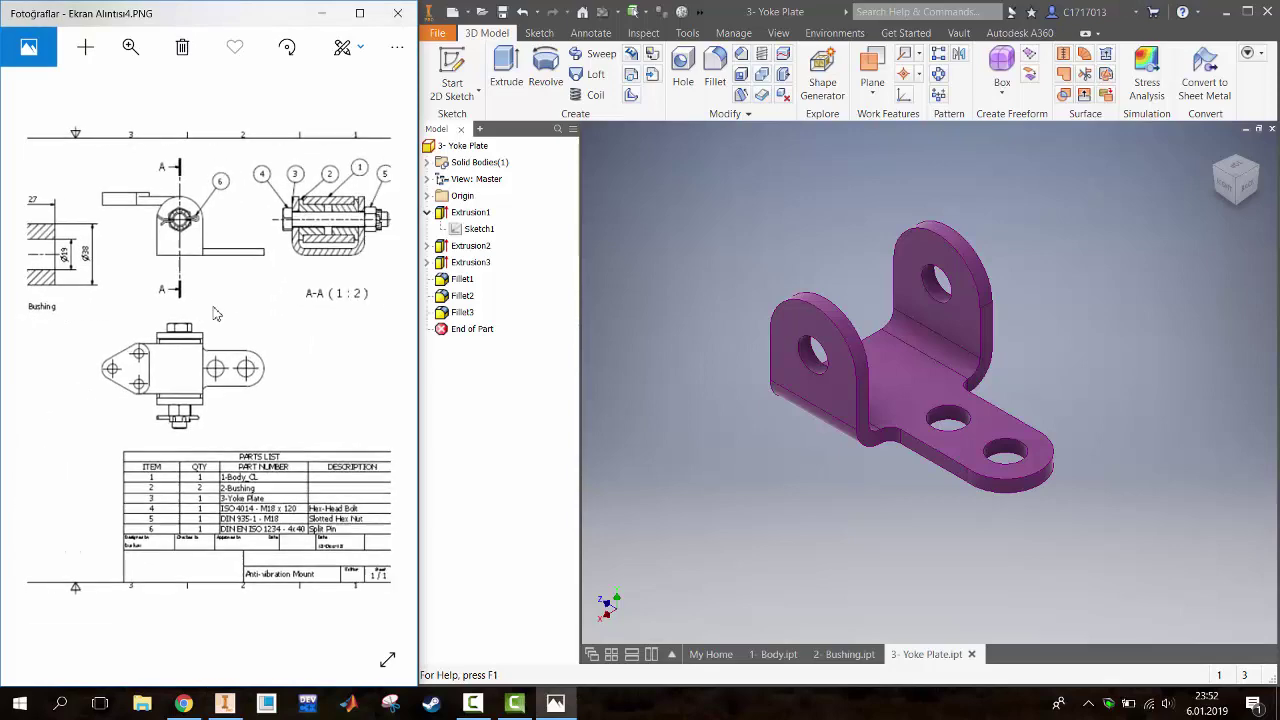
{"action": "scroll", "coordinate": [190, 318], "scroll_direction": "down", "scroll_amount": 1}
{"action": "scroll", "coordinate": [180, 335], "scroll_direction": "down", "scroll_amount": 1}
{"action": "scroll", "coordinate": [200, 345], "scroll_direction": "down", "scroll_amount": 1}
{"action": "scroll", "coordinate": [205, 345], "scroll_direction": "up", "scroll_amount": 1}
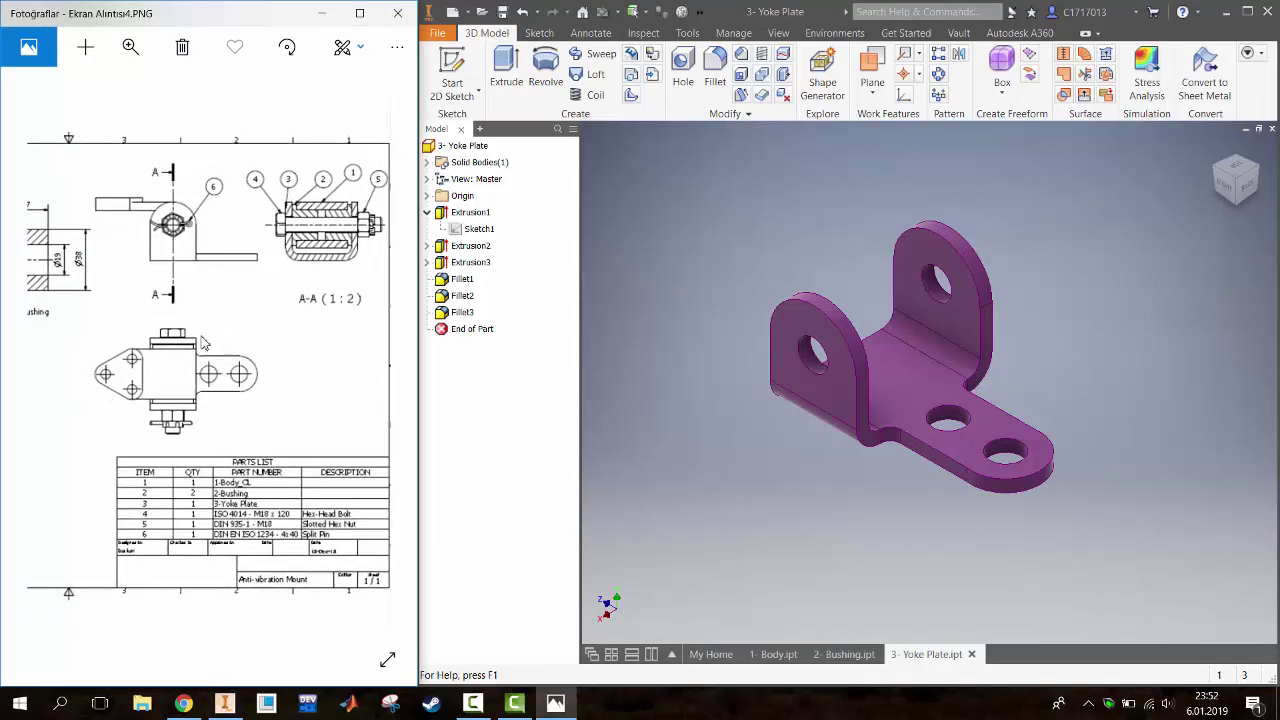
{"action": "scroll", "coordinate": [201, 342], "scroll_direction": "up", "scroll_amount": 1}
{"action": "left_click_drag", "start_coordinate": [203, 336], "coordinate": [170, 337]}
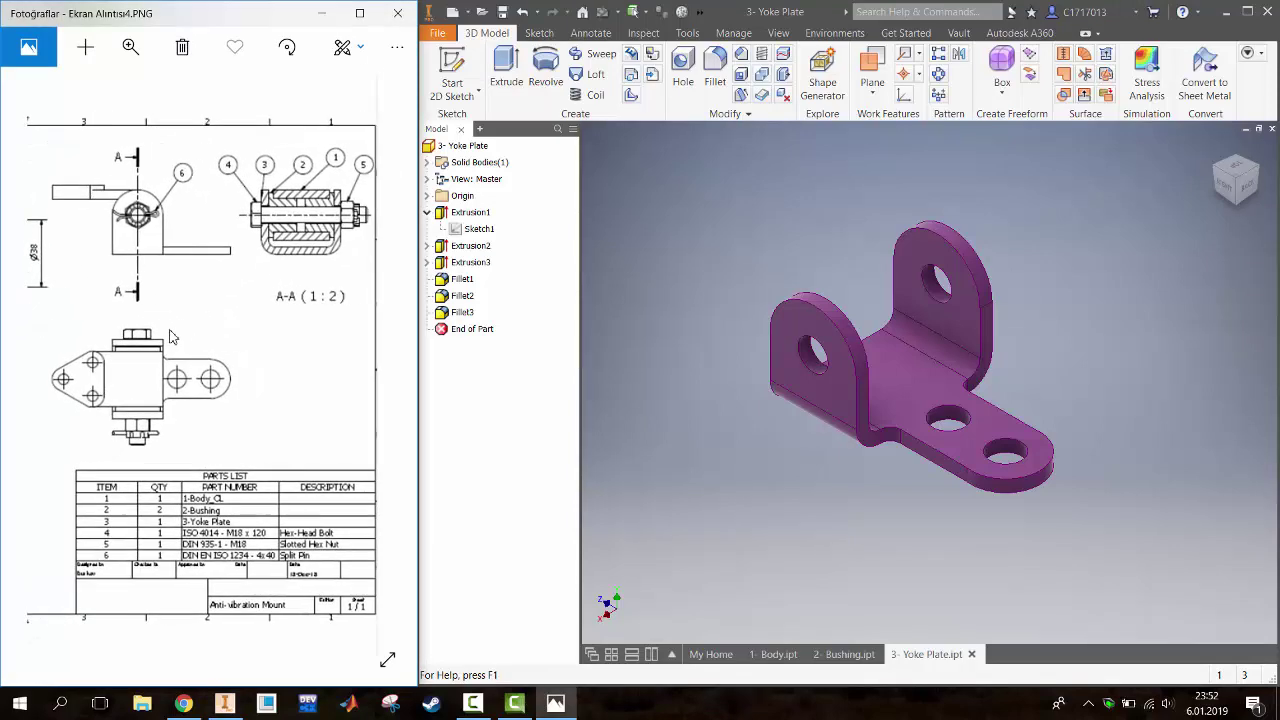
Create a new assembly from the Standard (mm).iam template
{"action": "left_click", "coordinate": [720, 388]}
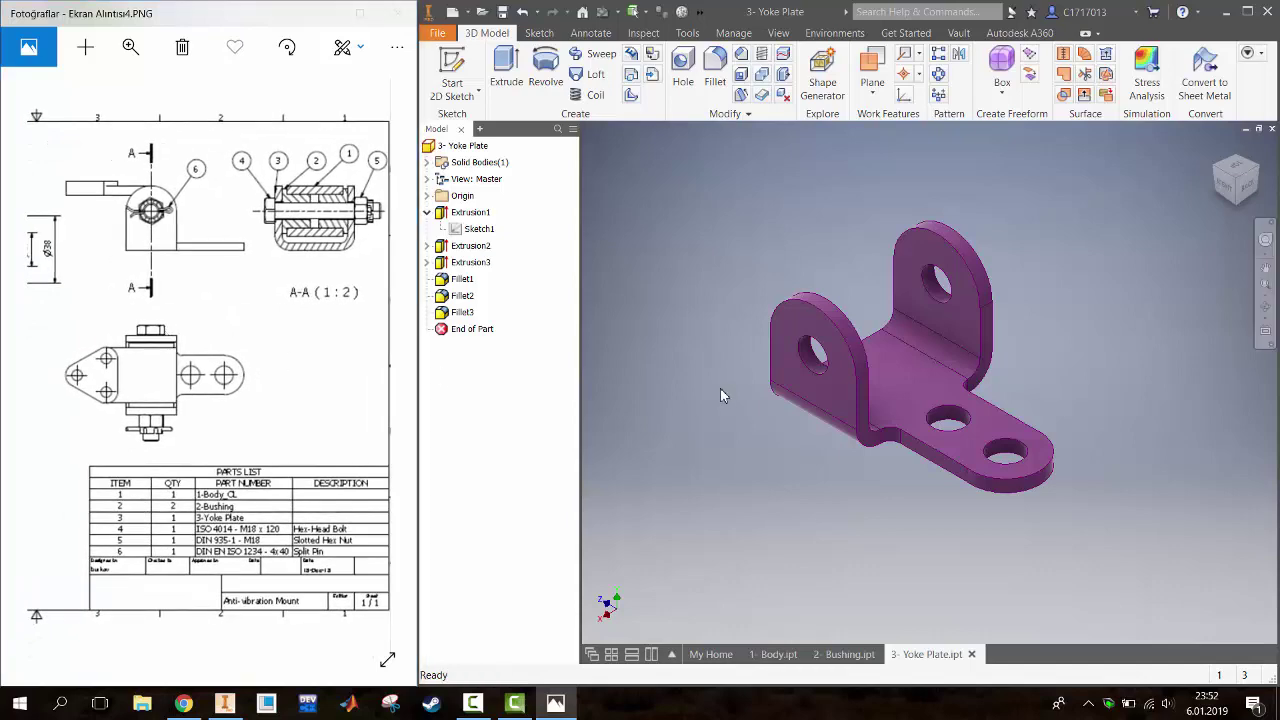
{"action": "left_click", "coordinate": [452, 11]}
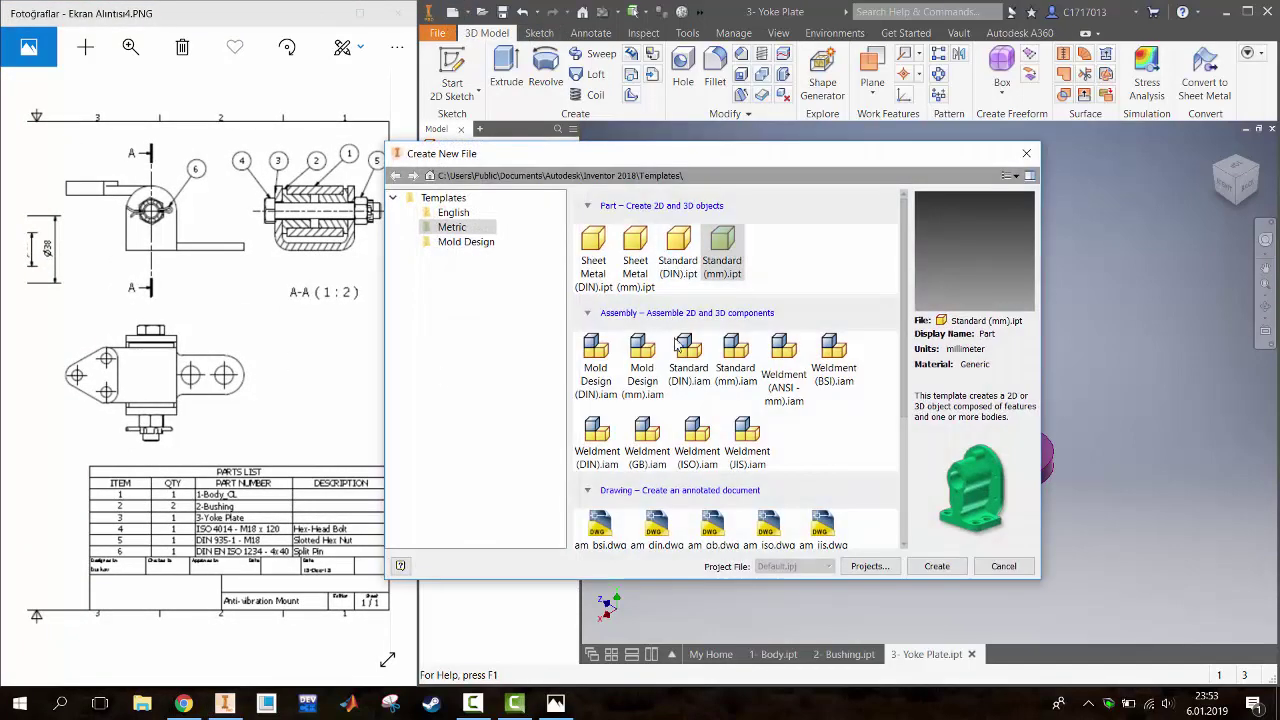
{"action": "left_click", "coordinate": [735, 355]}
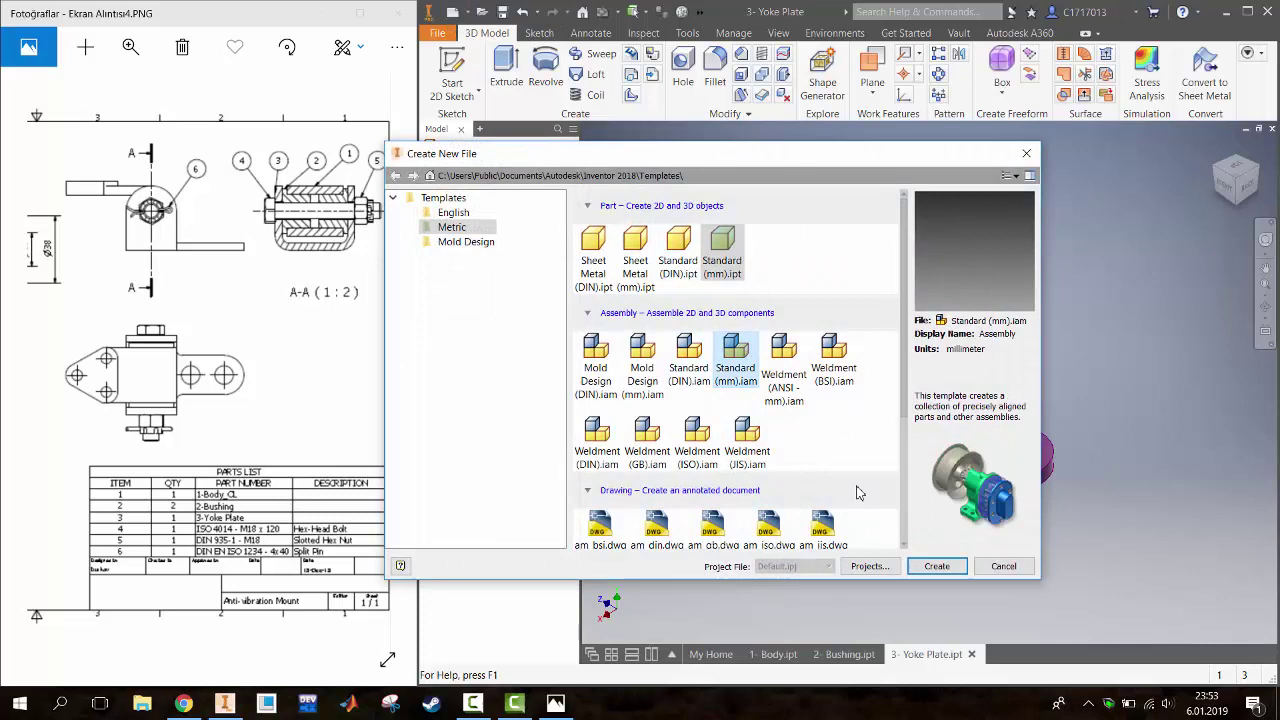
{"action": "left_click", "coordinate": [935, 567]}
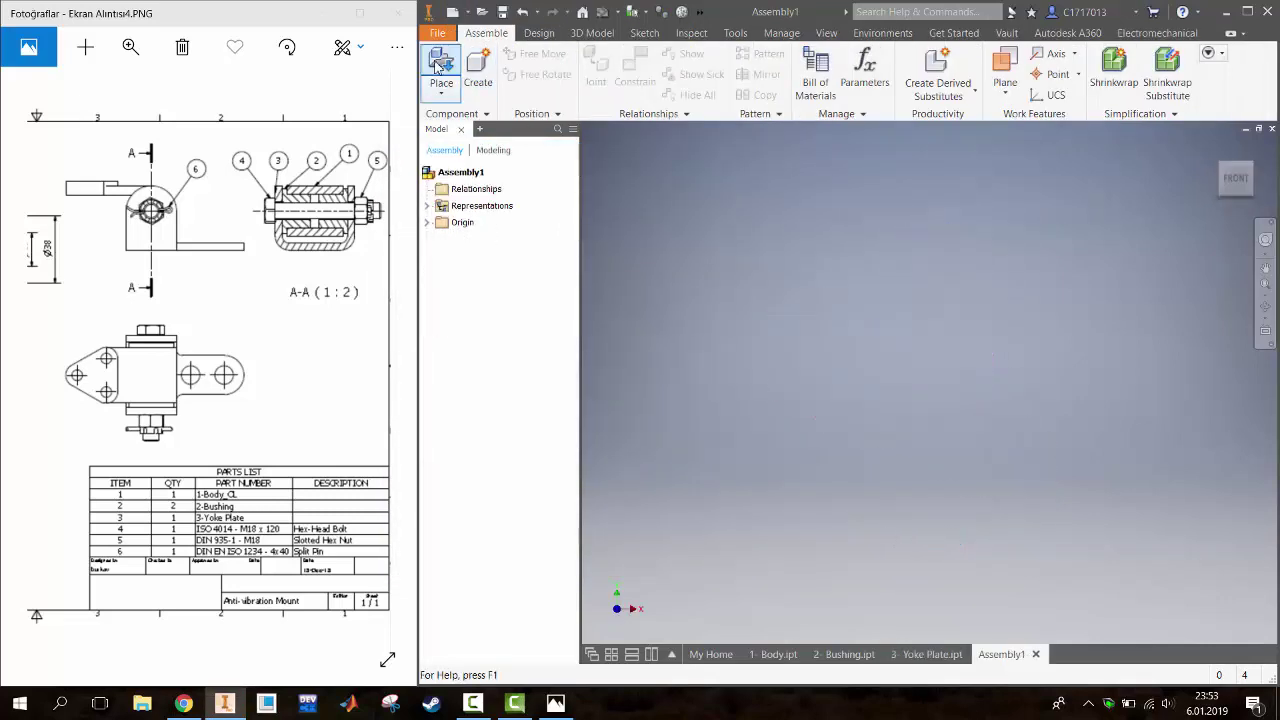
Place 1- Body, 2- Bushing and 3- Yoke Plate from the q sec2 folder into the assembly
{"action": "left_click", "coordinate": [441, 70]}
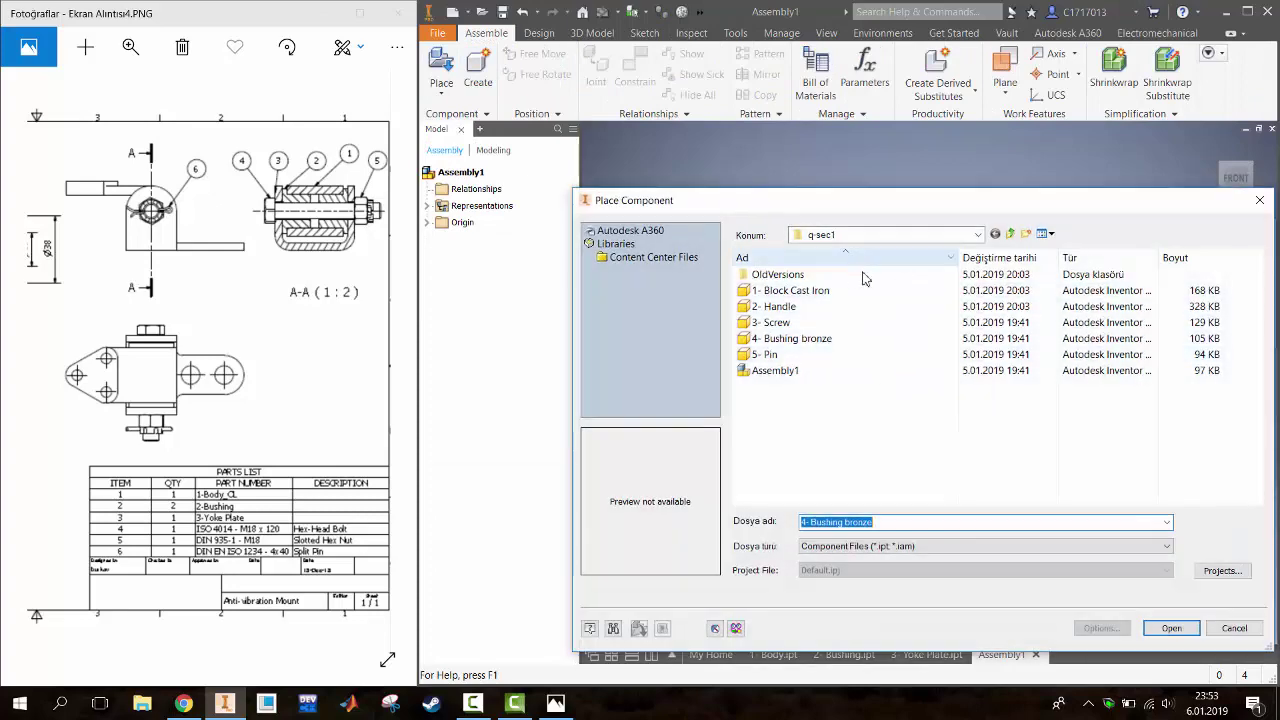
{"action": "left_click", "coordinate": [855, 235]}
{"action": "left_click", "coordinate": [837, 384]}
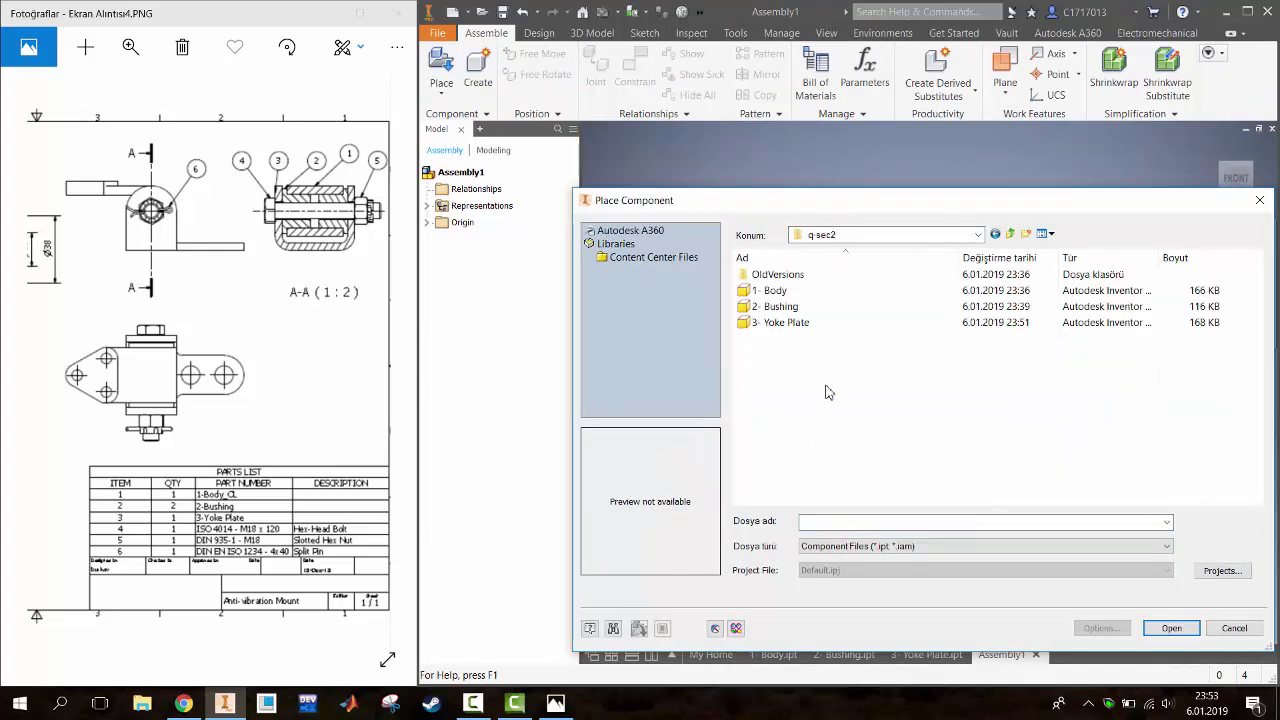
{"action": "left_click_drag", "start_coordinate": [795, 383], "coordinate": [790, 292]}
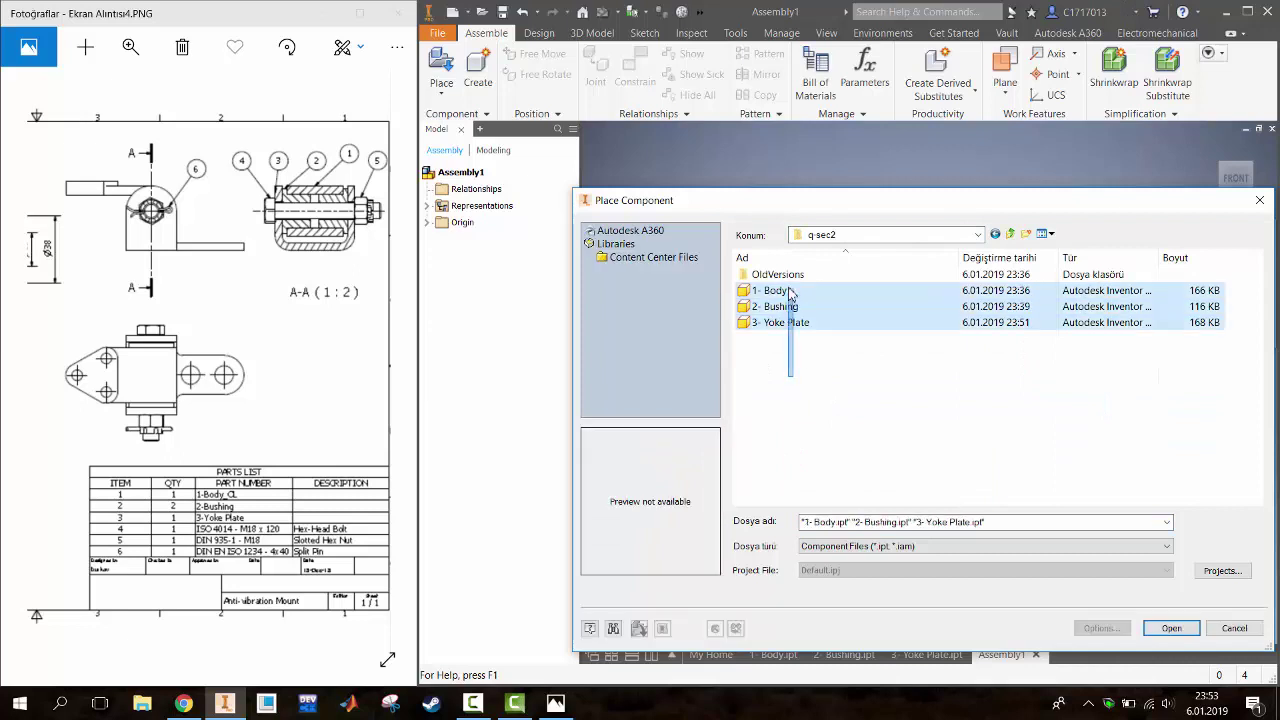
{"action": "left_click", "coordinate": [1171, 628]}
{"action": "scroll", "coordinate": [877, 442], "scroll_direction": "up", "scroll_amount": 2}
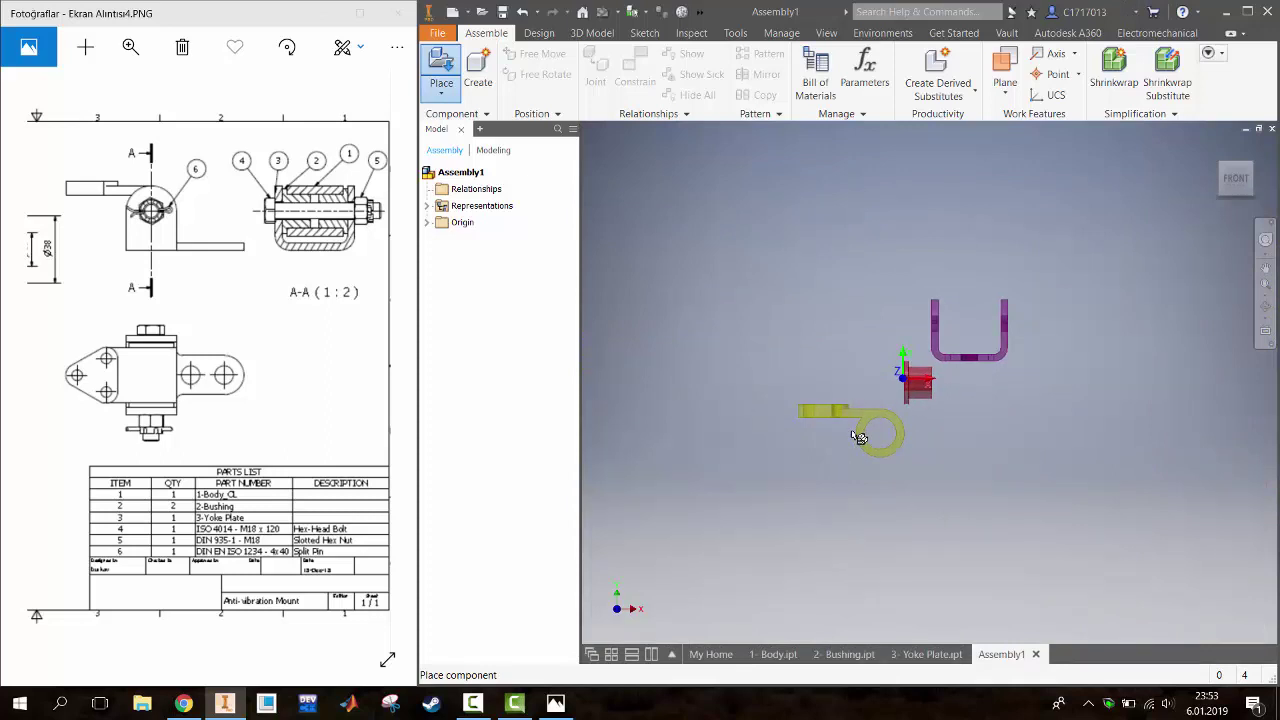
{"action": "left_click", "coordinate": [859, 437]}
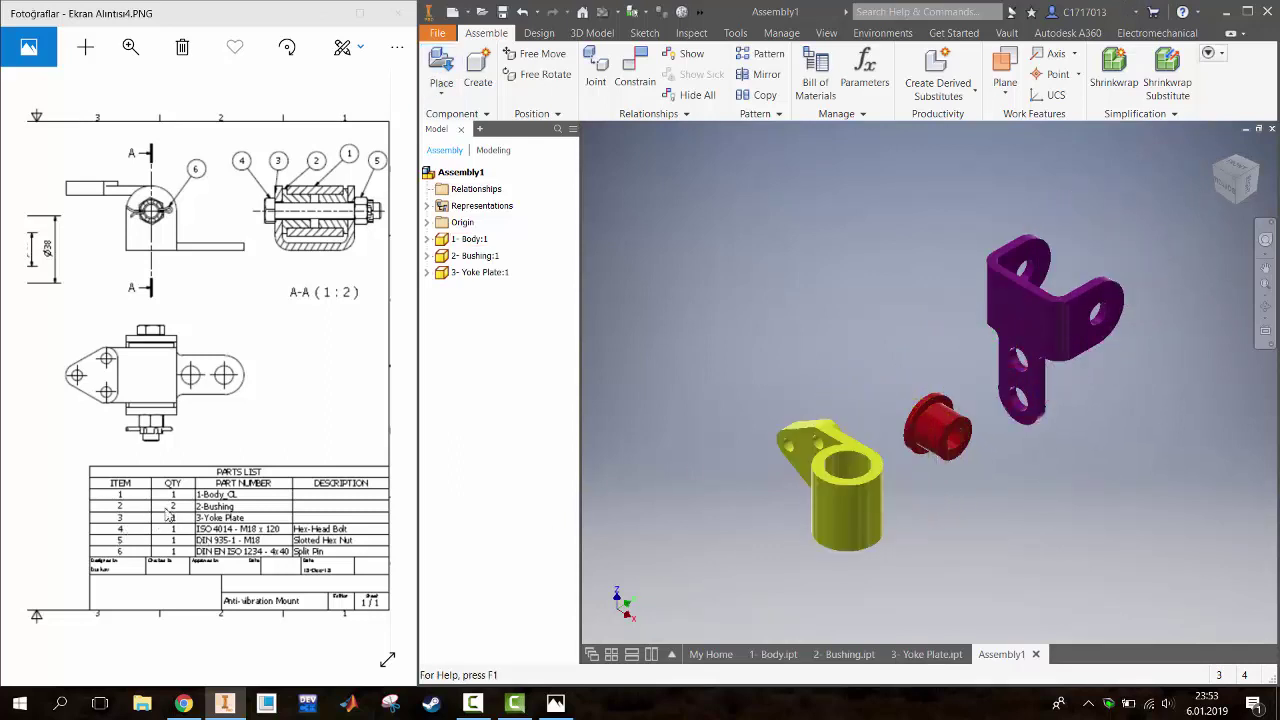
Place a second instance of 2- Bushing in the assembly
{"action": "left_click", "coordinate": [441, 70]}
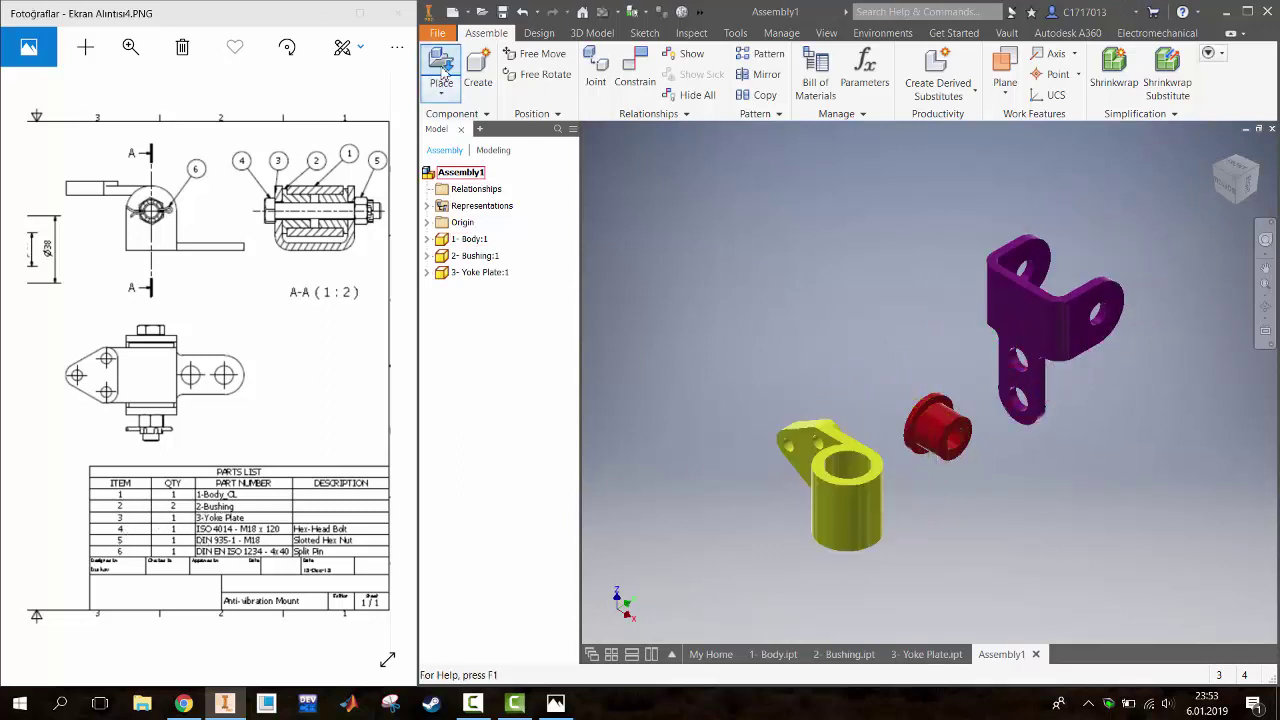
{"action": "left_click", "coordinate": [780, 306]}
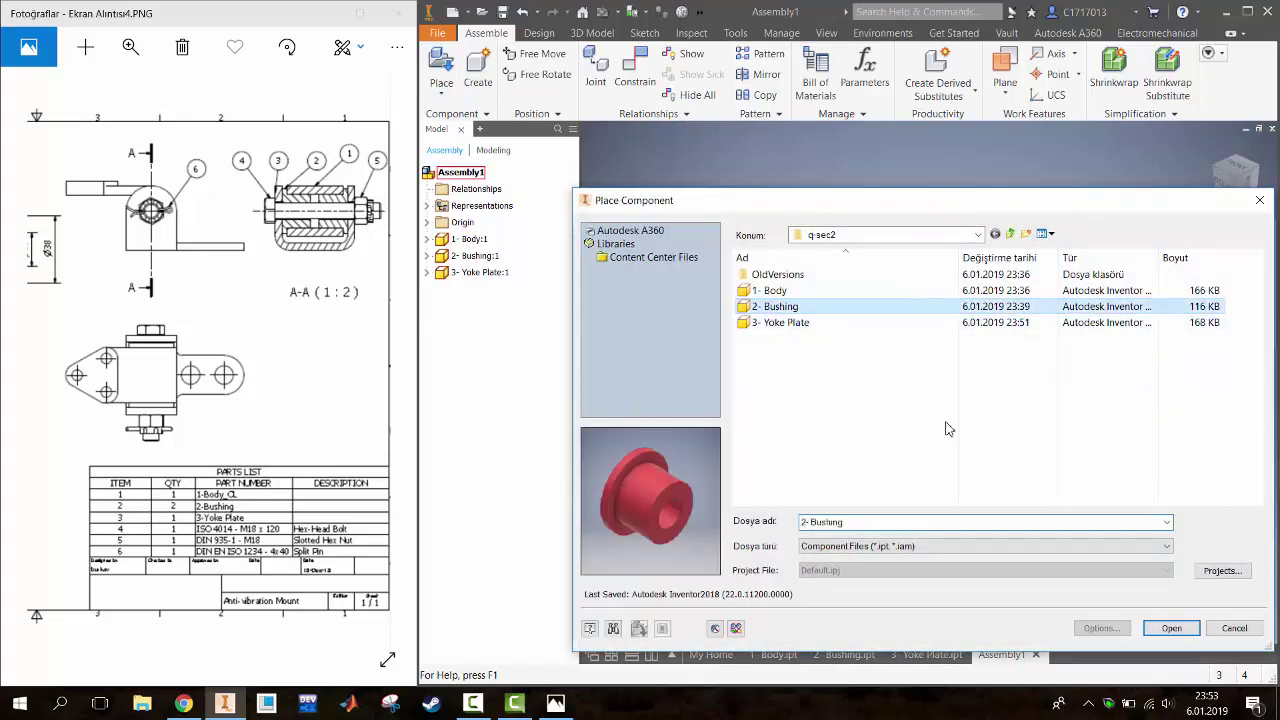
{"action": "left_click", "coordinate": [1171, 628]}
{"action": "left_click", "coordinate": [878, 283]}
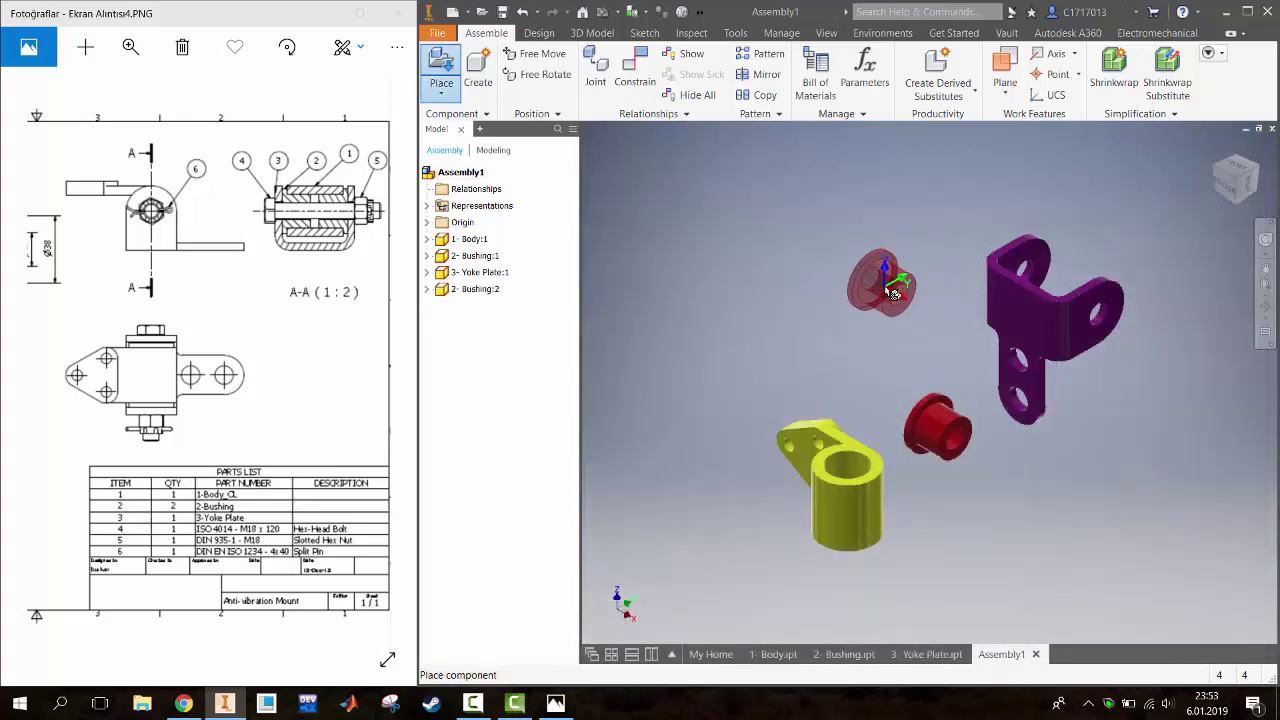
{"action": "key", "text": "Escape"}
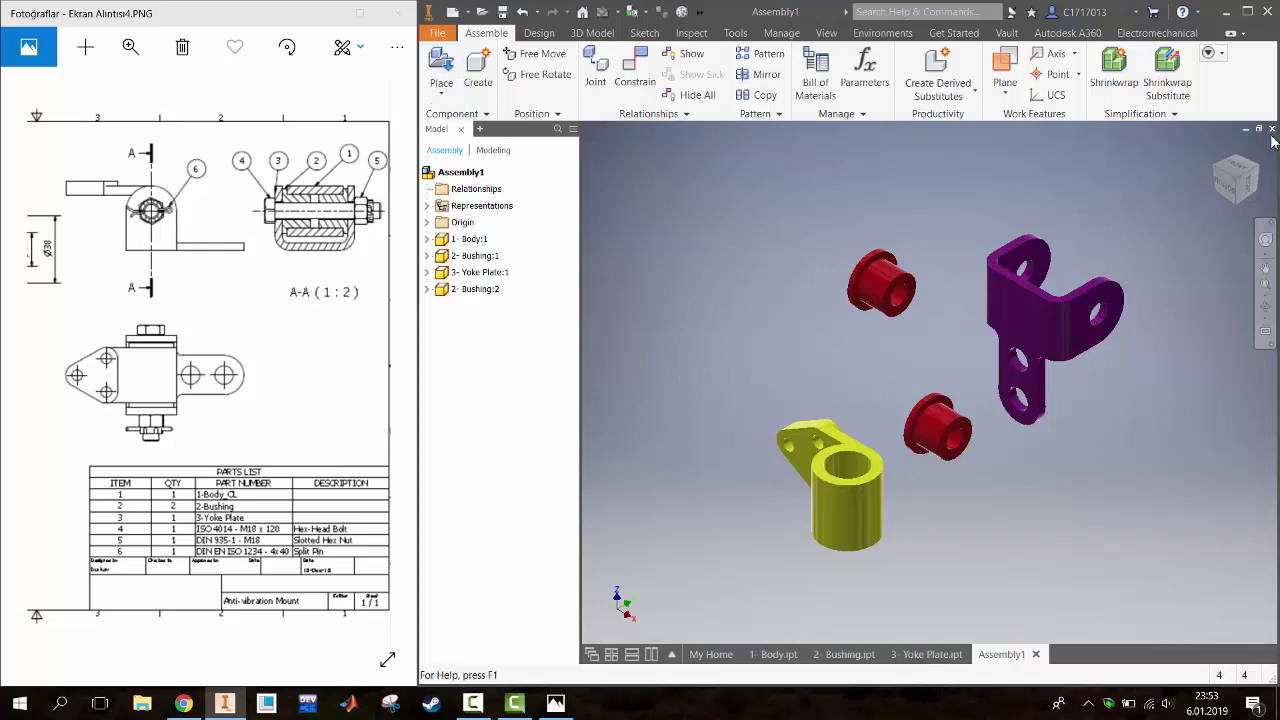
Reorient the view with the ViewCube and drag the yoke plate down-left below the body
{"action": "left_click", "coordinate": [1236, 190]}
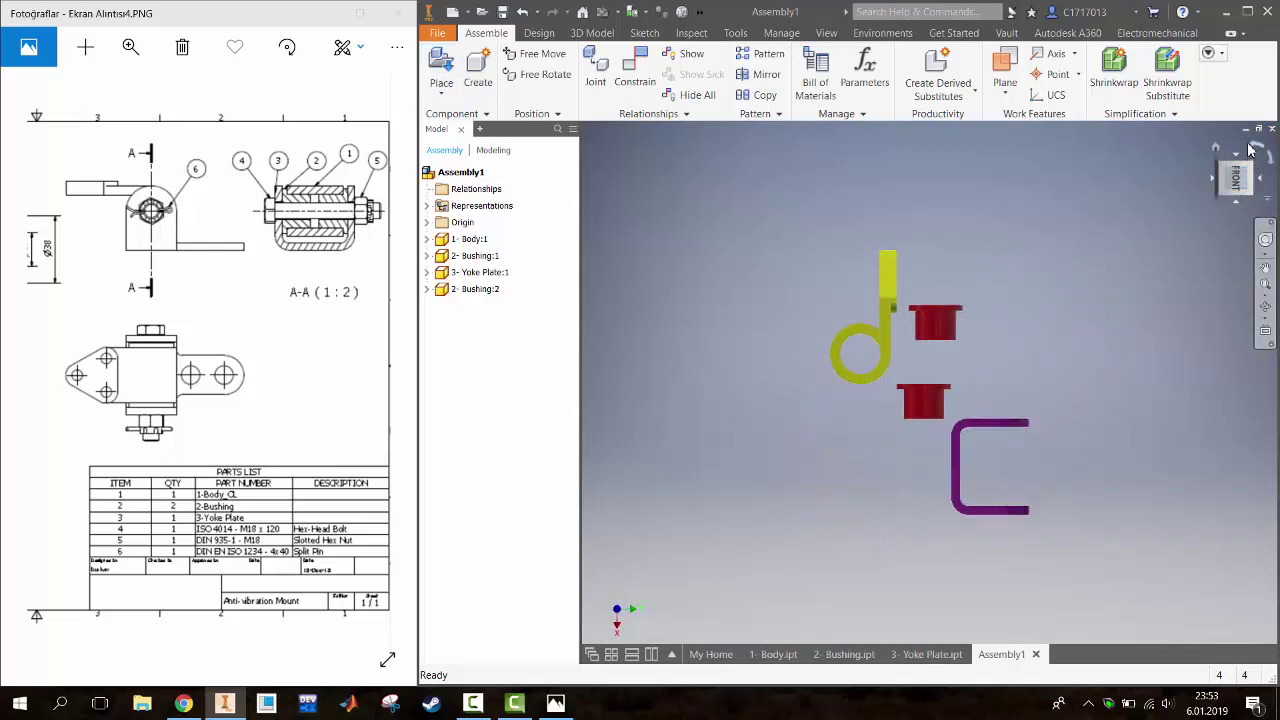
{"action": "left_click", "coordinate": [1258, 150]}
{"action": "left_click", "coordinate": [1225, 170]}
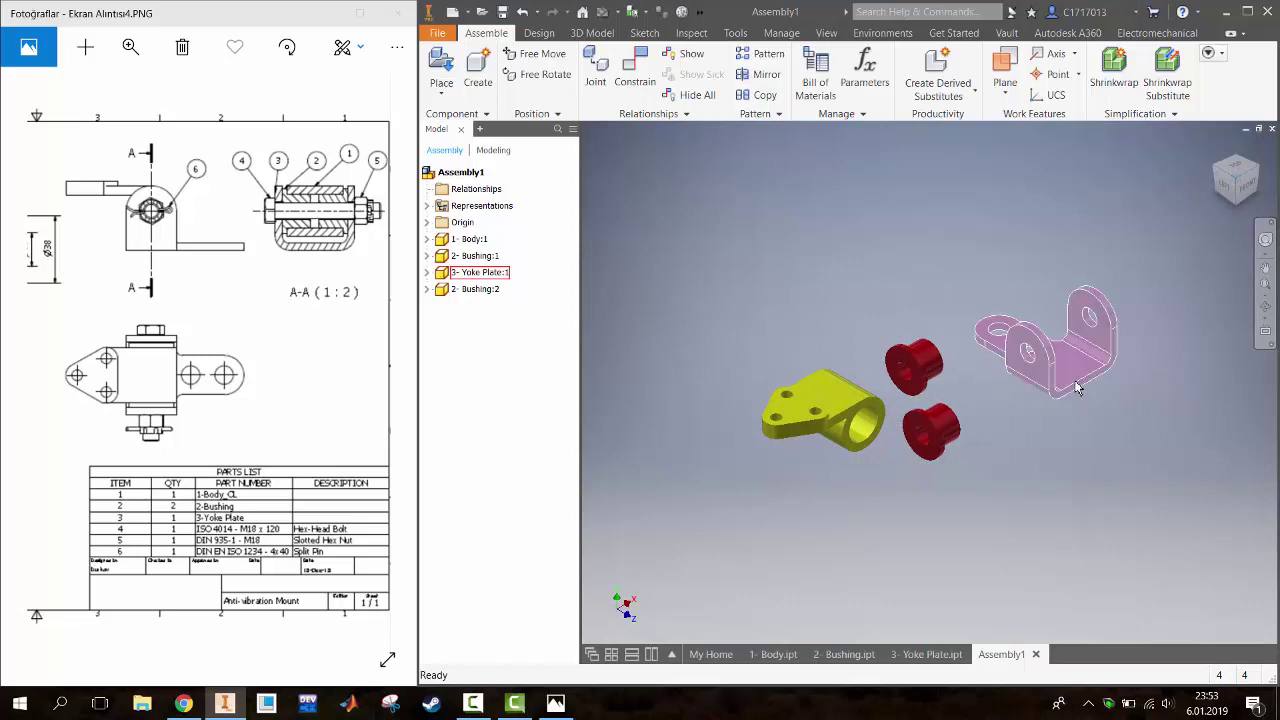
{"action": "mouse_move", "coordinate": [1117, 397]}
{"action": "left_mouse_down"}
{"action": "mouse_move", "coordinate": [767, 545]}
{"action": "mouse_move", "coordinate": [779, 538]}
{"action": "left_mouse_up"}
{"action": "left_click", "coordinate": [792, 541]}
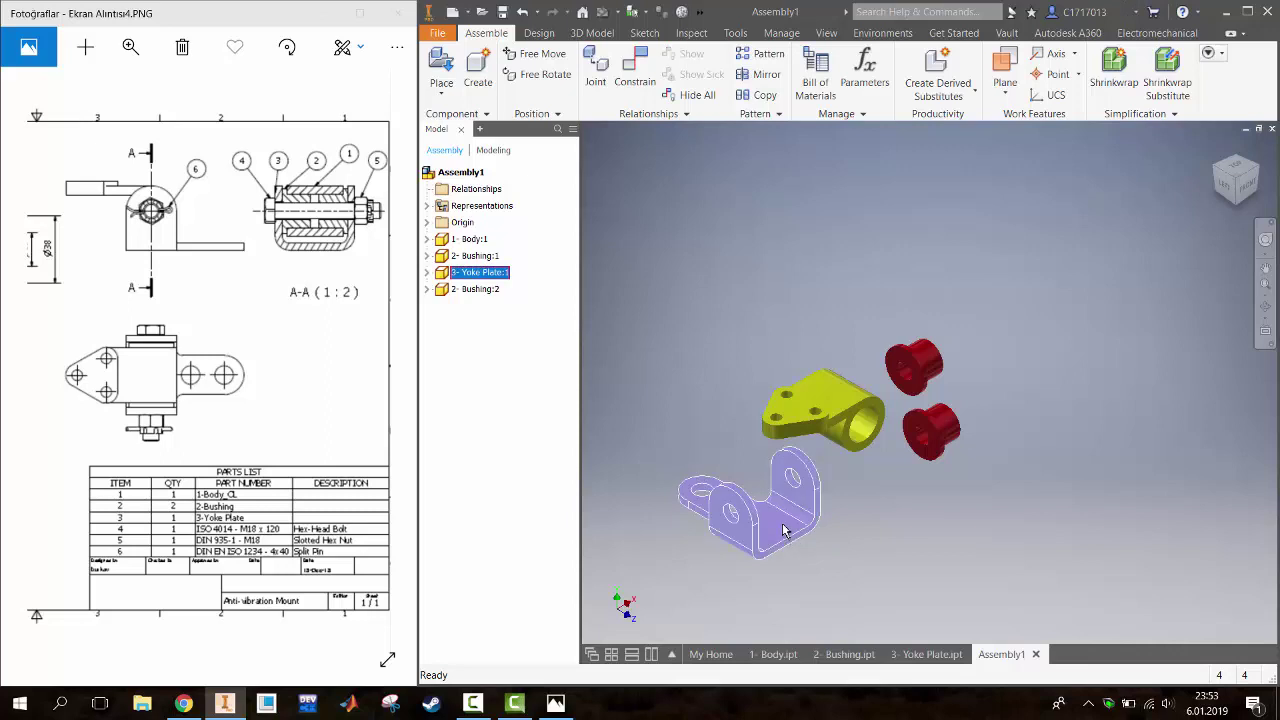
Ground the Yoke Plate so it stays fixed
{"action": "right_click", "coordinate": [762, 521]}
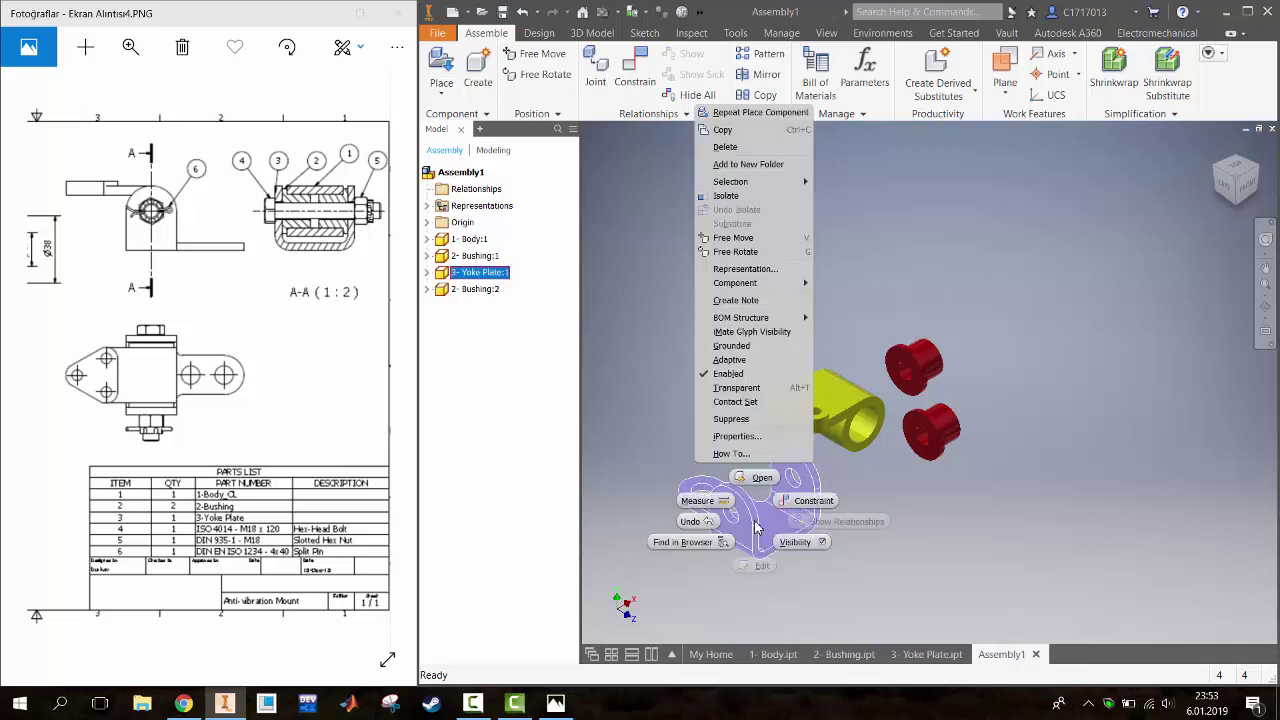
{"action": "left_click", "coordinate": [735, 359]}
{"action": "left_click", "coordinate": [858, 460]}
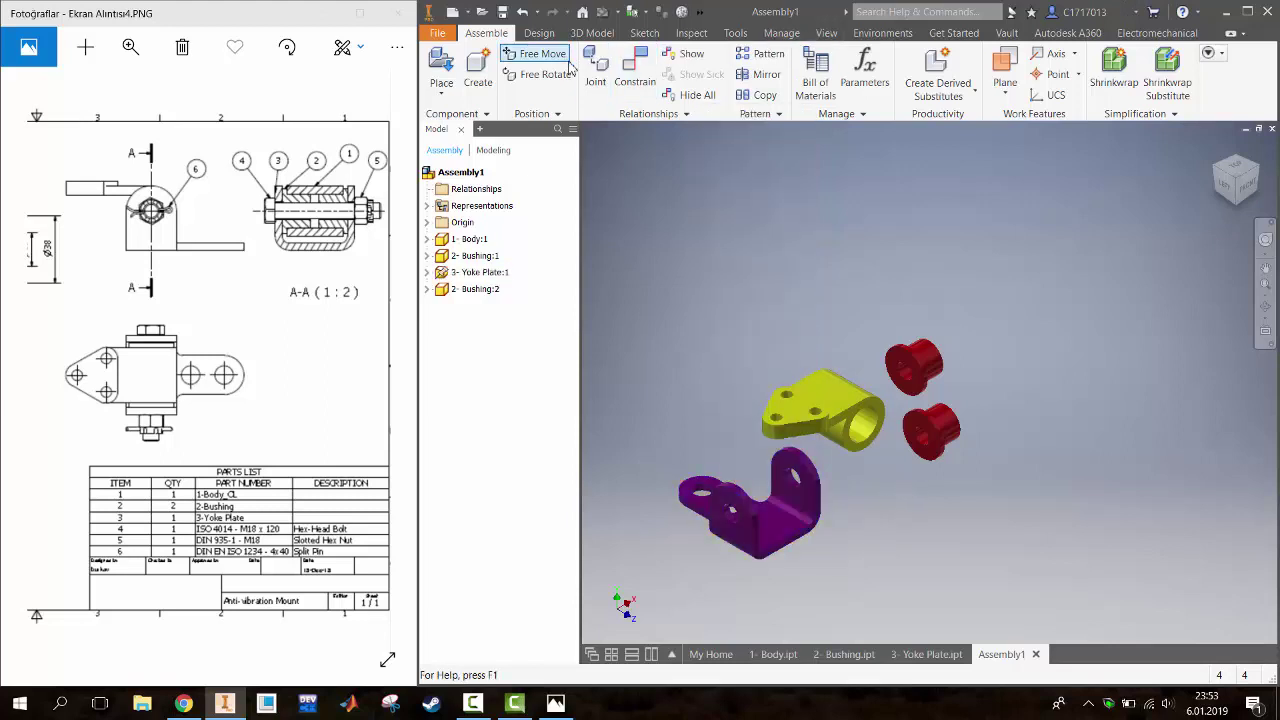
Mate the body's bore axis to the yoke plate's hole axis
{"action": "left_click", "coordinate": [636, 64]}
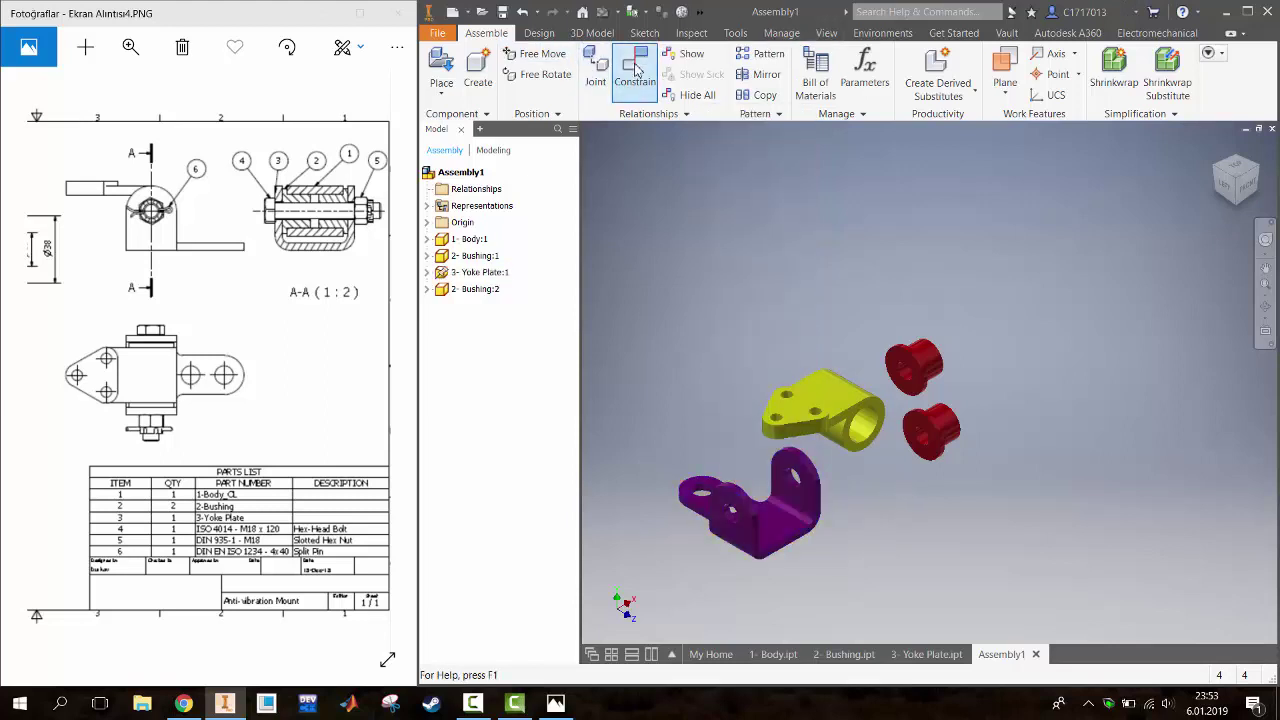
{"action": "left_click", "coordinate": [858, 418]}
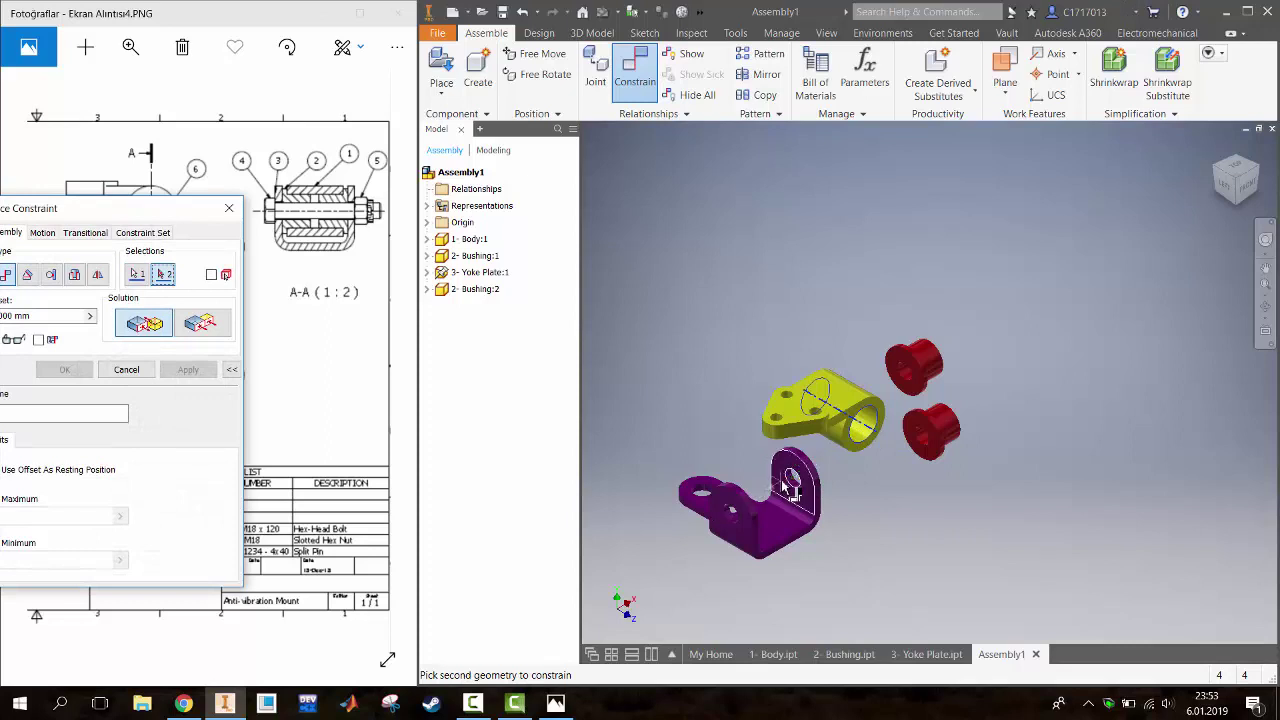
{"action": "scroll", "coordinate": [797, 493], "scroll_direction": "down", "scroll_amount": 5}
{"action": "left_click", "coordinate": [789, 492]}
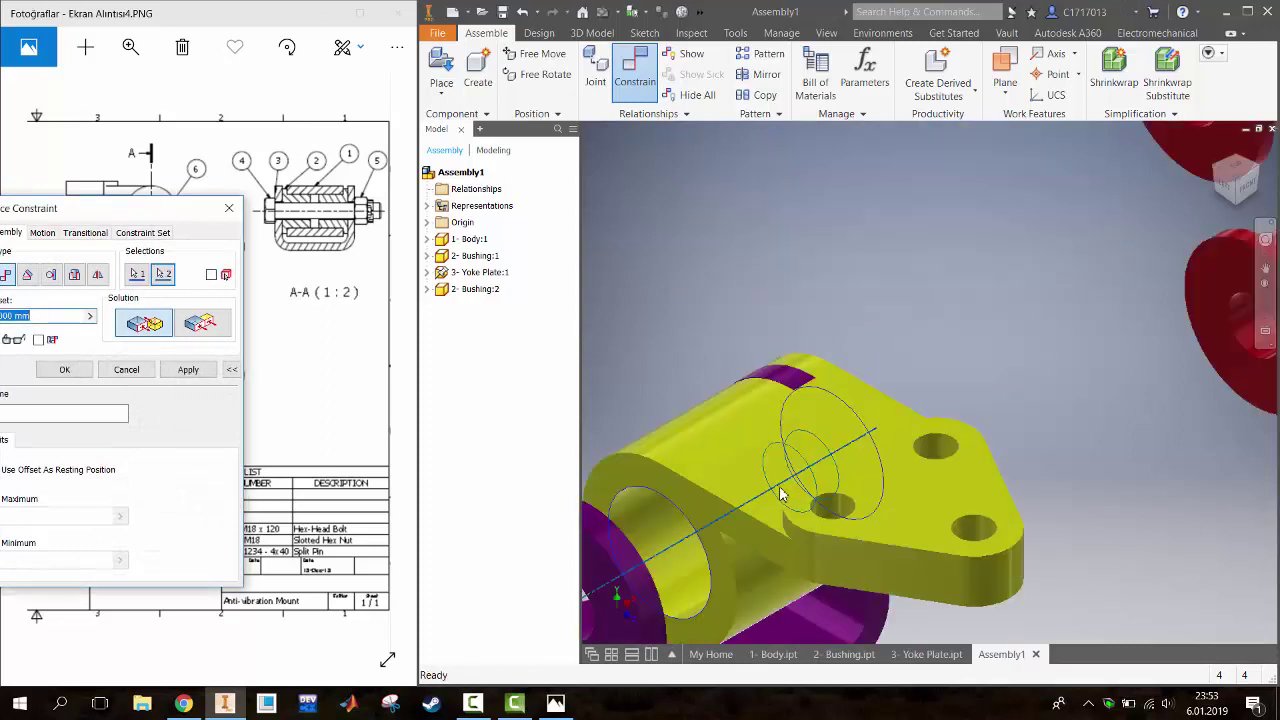
{"action": "scroll", "coordinate": [756, 410], "scroll_direction": "up", "scroll_amount": 5}
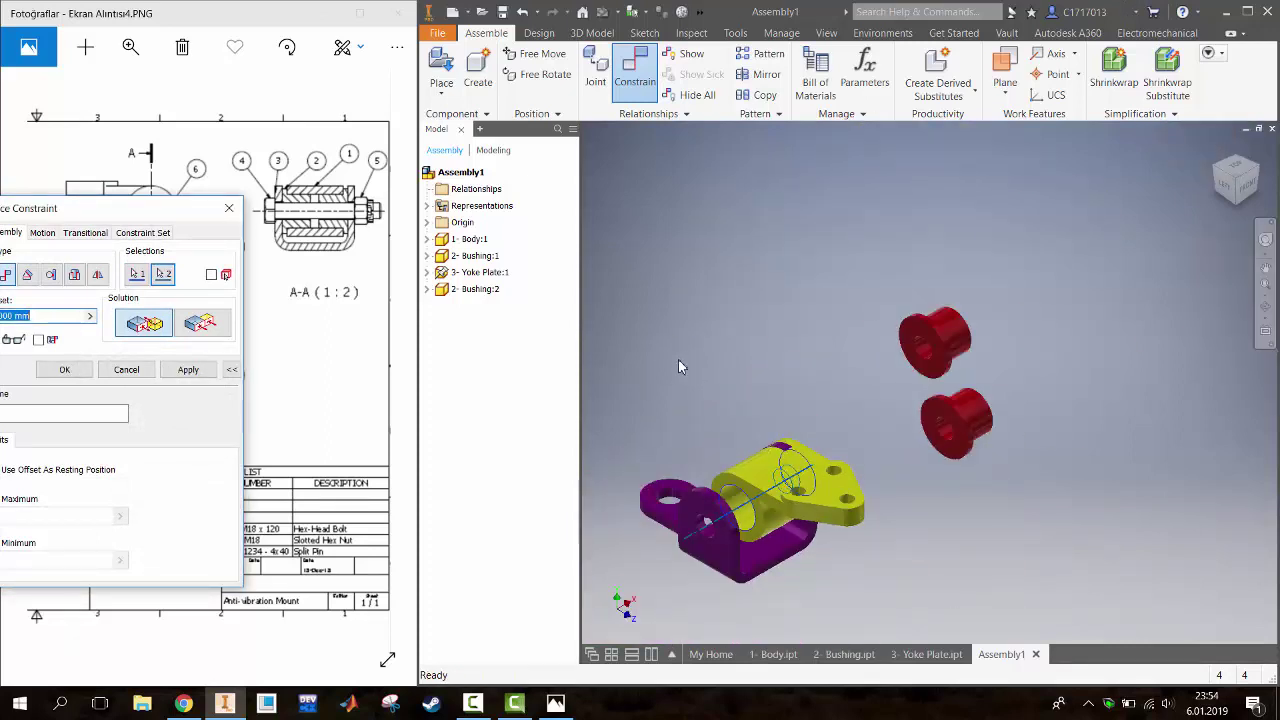
{"action": "left_click", "coordinate": [66, 370]}
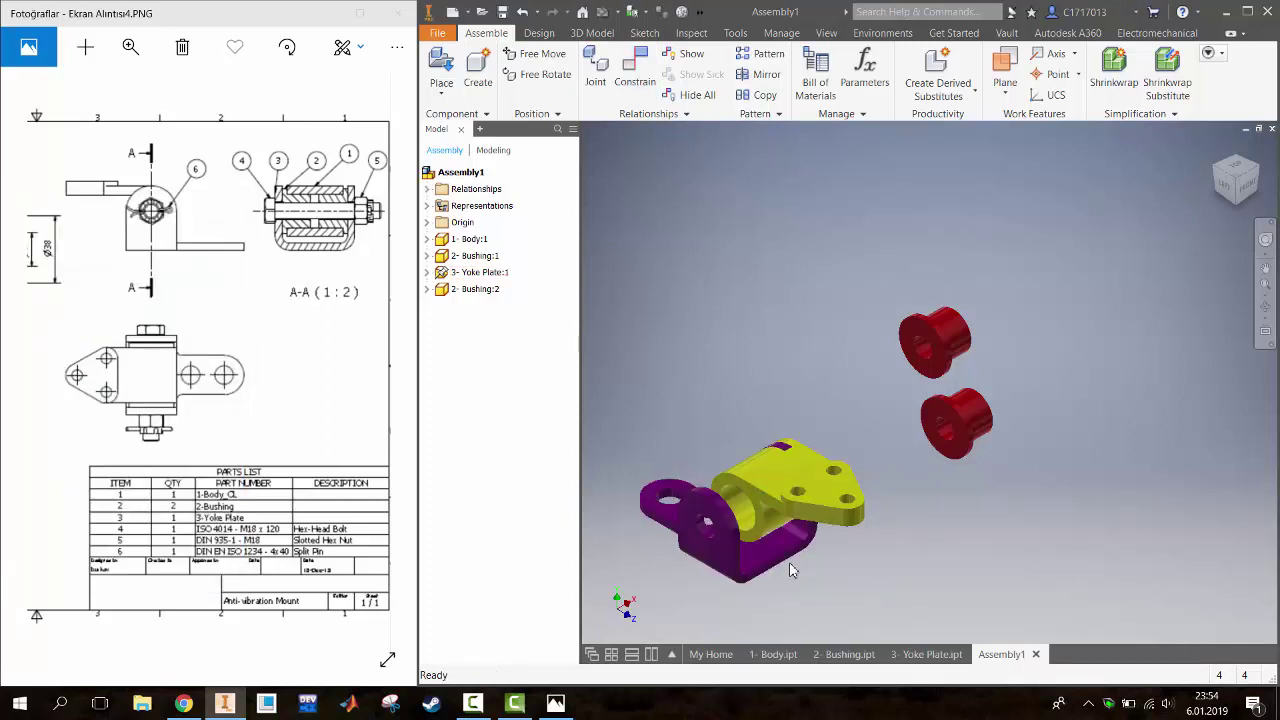
Rotate the body about its axis and make the Body's XZ Plane visible
{"action": "mouse_move", "coordinate": [782, 522]}
{"action": "left_mouse_down"}
{"action": "mouse_move", "coordinate": [795, 459]}
{"action": "mouse_move", "coordinate": [840, 453]}
{"action": "left_mouse_up"}
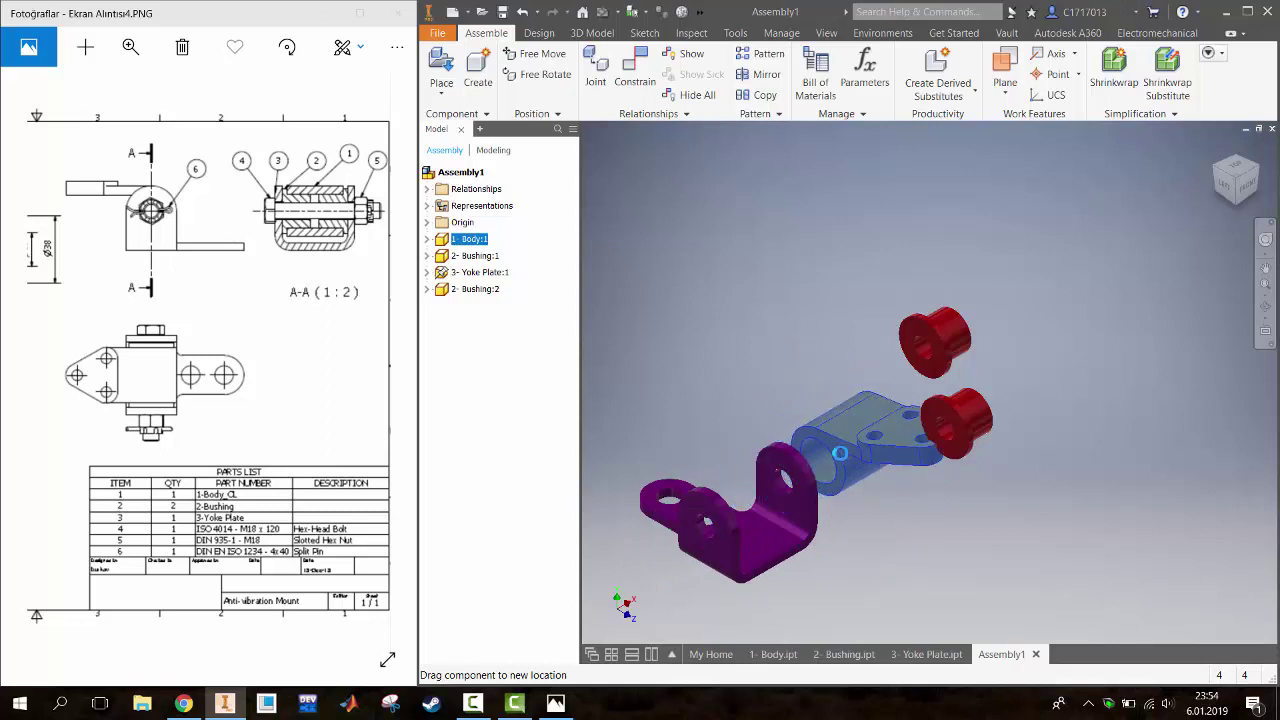
{"action": "left_click", "coordinate": [427, 239]}
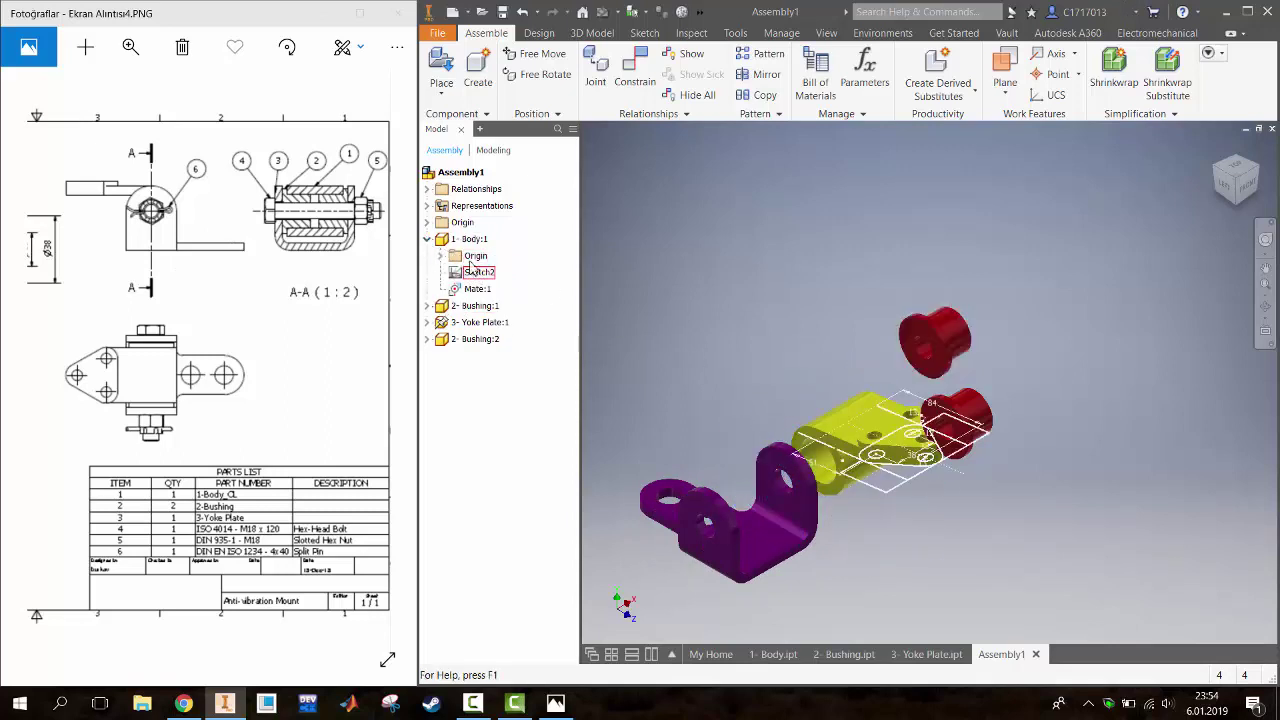
{"action": "double_click", "coordinate": [475, 257]}
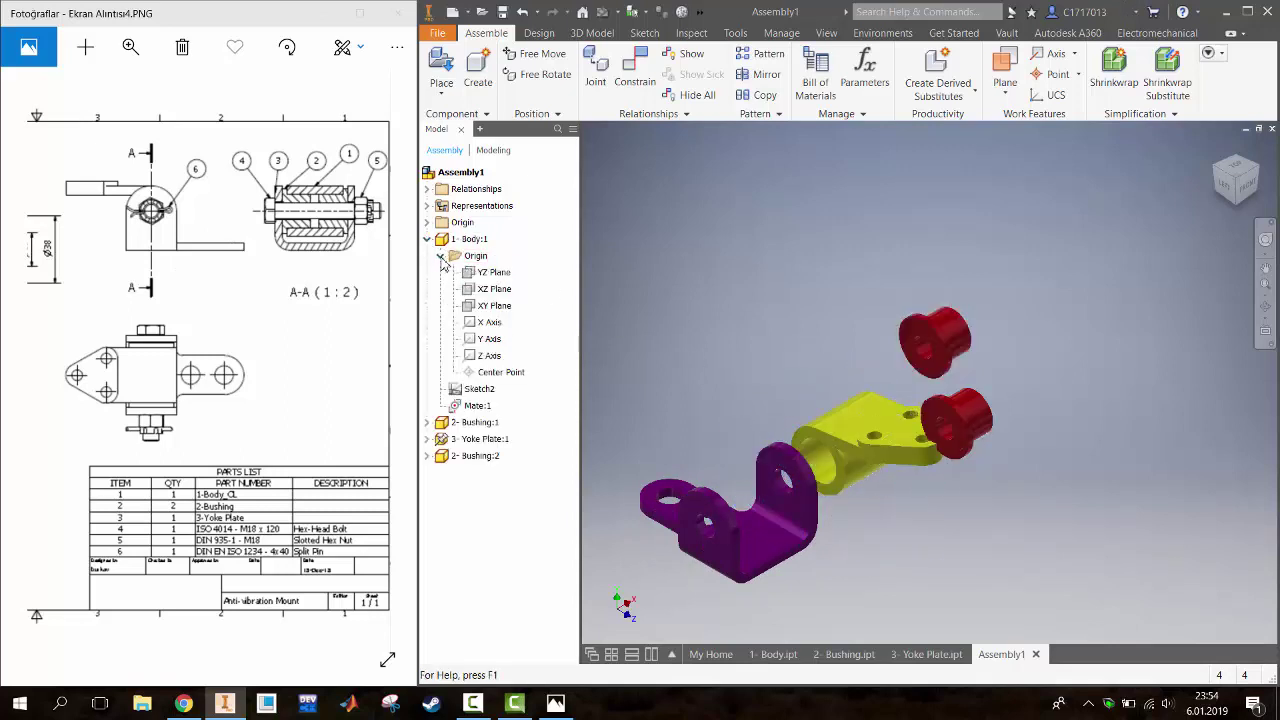
{"action": "right_click", "coordinate": [494, 290]}
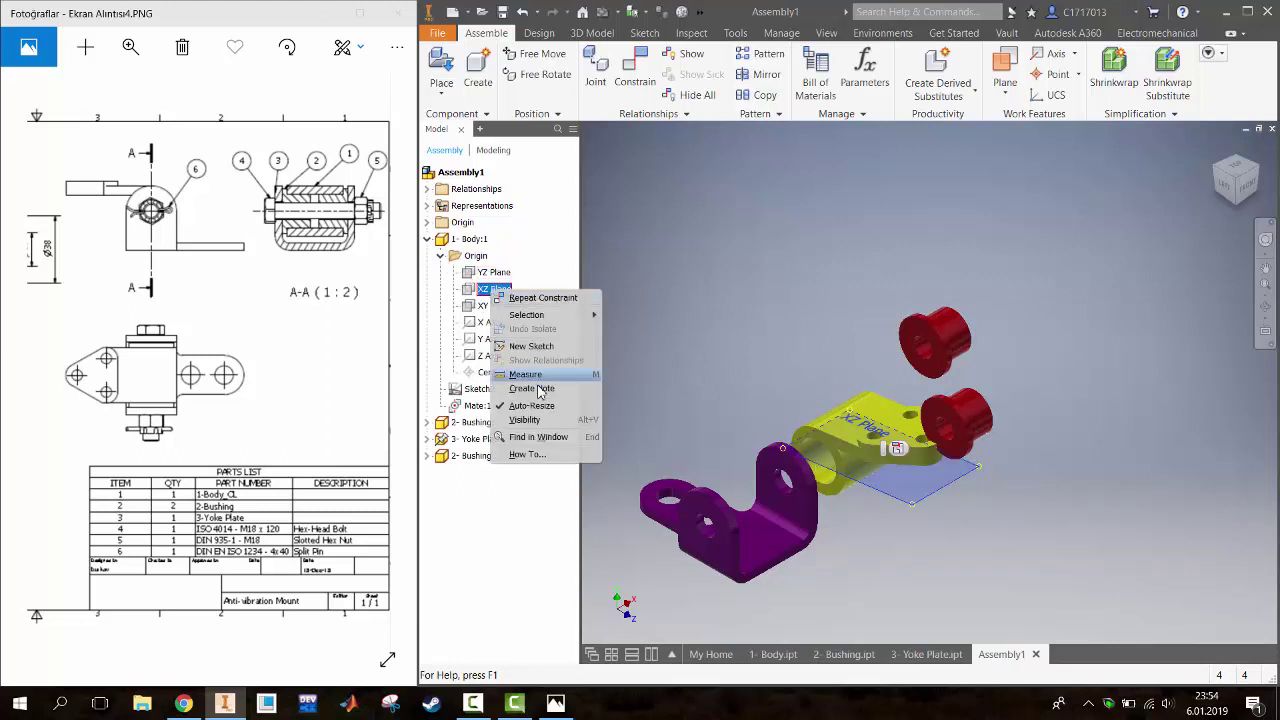
{"action": "left_click", "coordinate": [524, 420]}
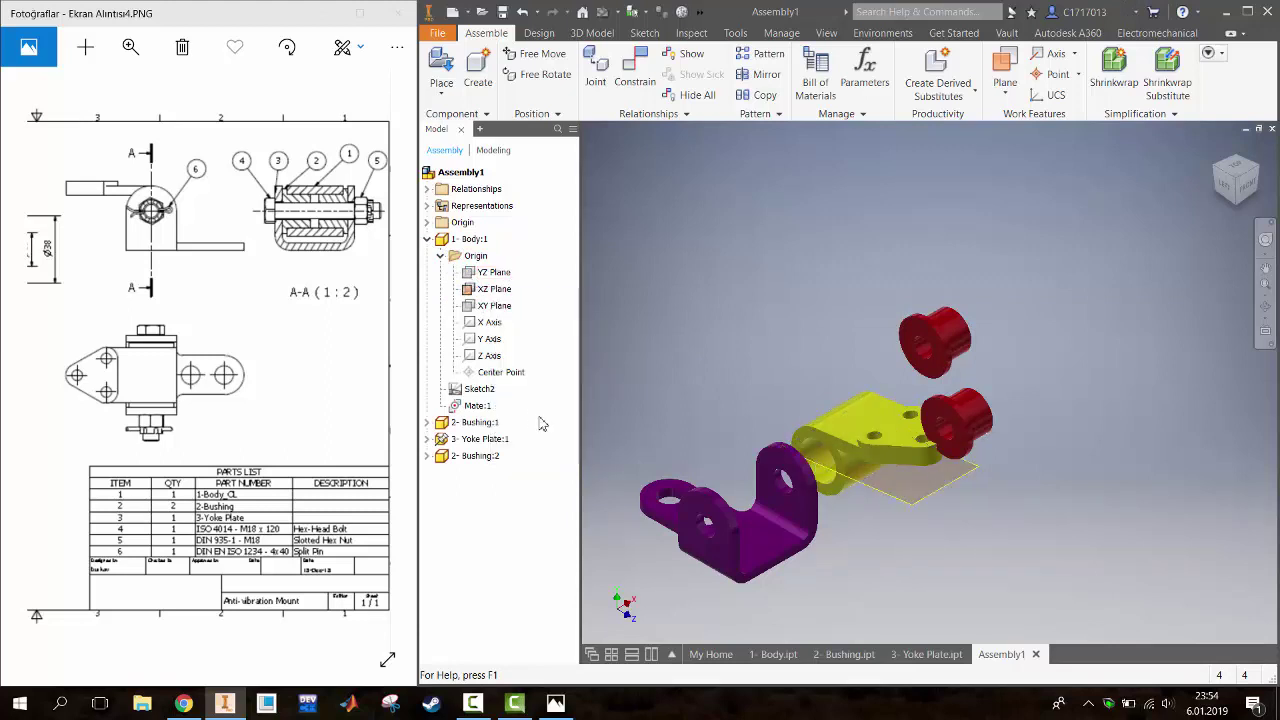
Expand the Yoke Plate's origin in the browser and make its XZ Plane visible
{"action": "left_click", "coordinate": [427, 422]}
{"action": "left_click", "coordinate": [442, 439]}
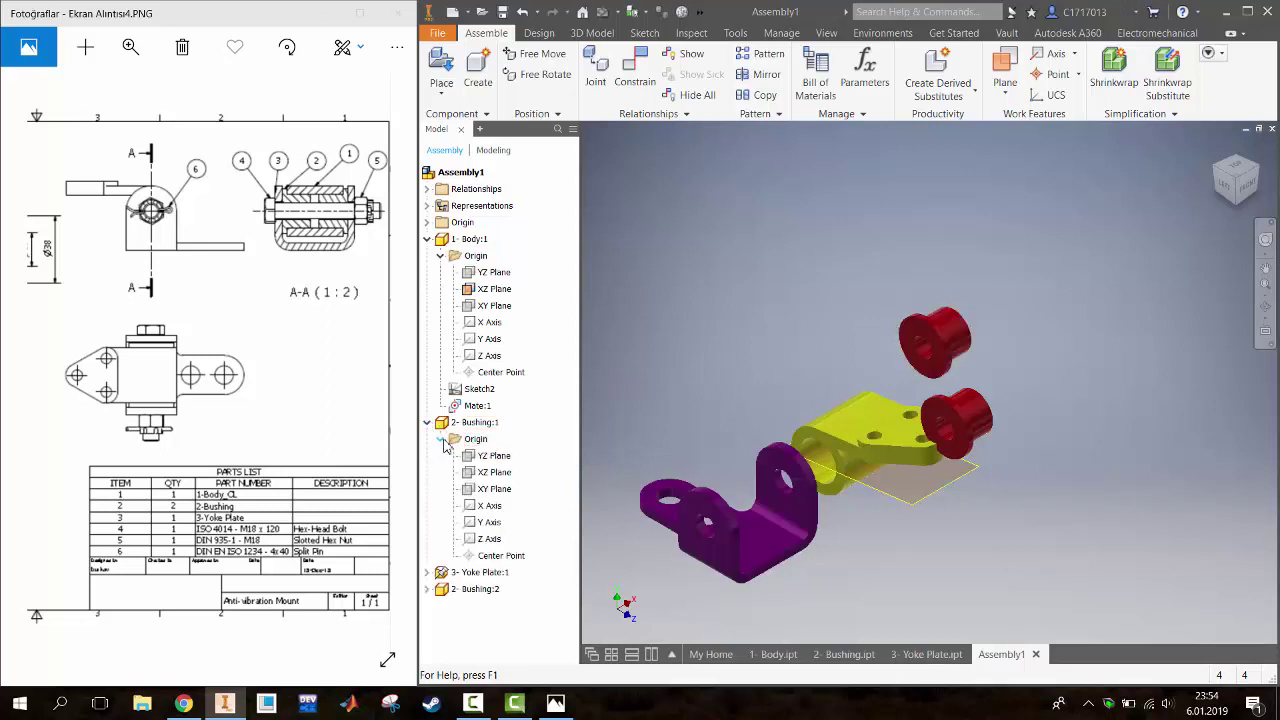
{"action": "left_click", "coordinate": [426, 573]}
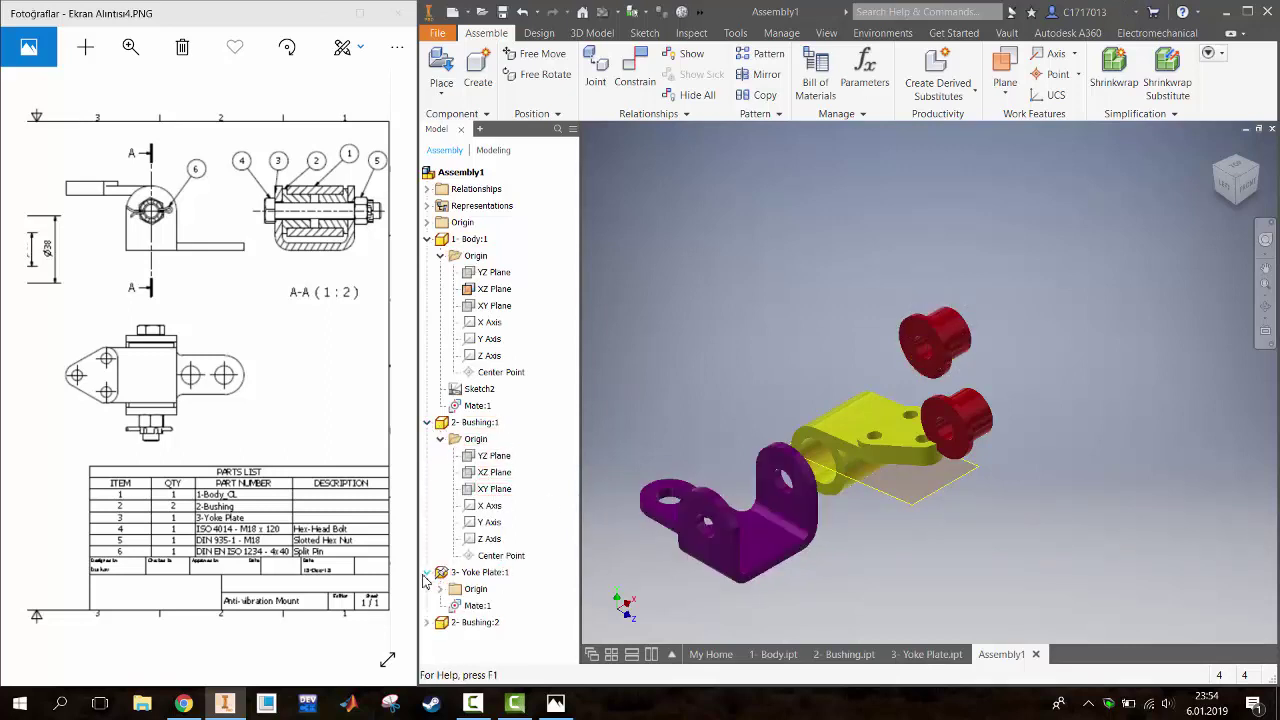
{"action": "left_click", "coordinate": [427, 422]}
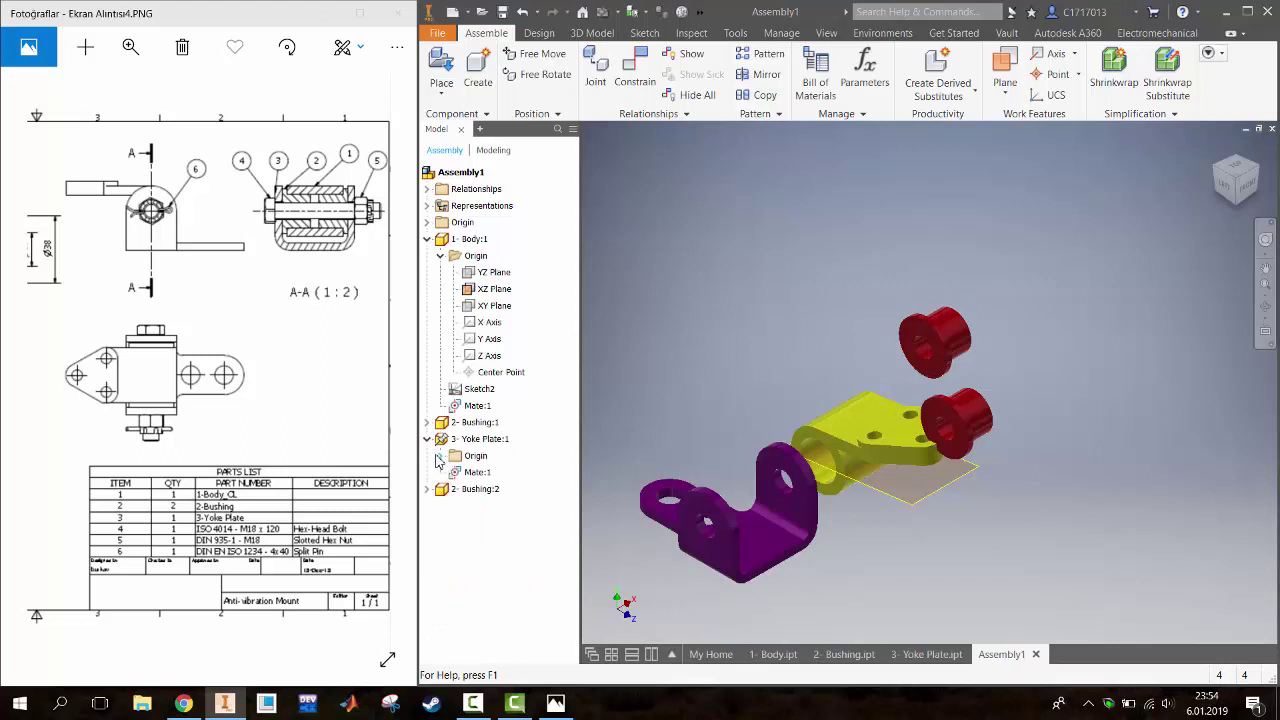
{"action": "left_click", "coordinate": [440, 456]}
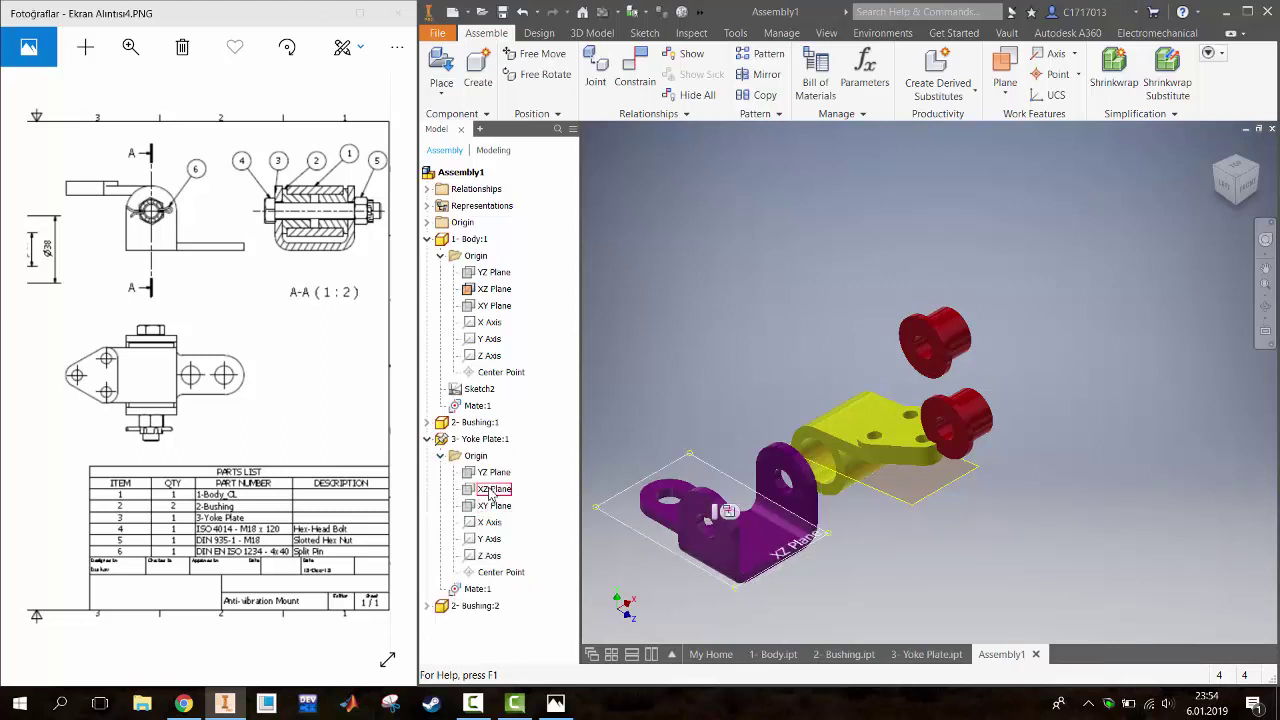
{"action": "right_click", "coordinate": [490, 494]}
{"action": "left_click", "coordinate": [553, 616]}
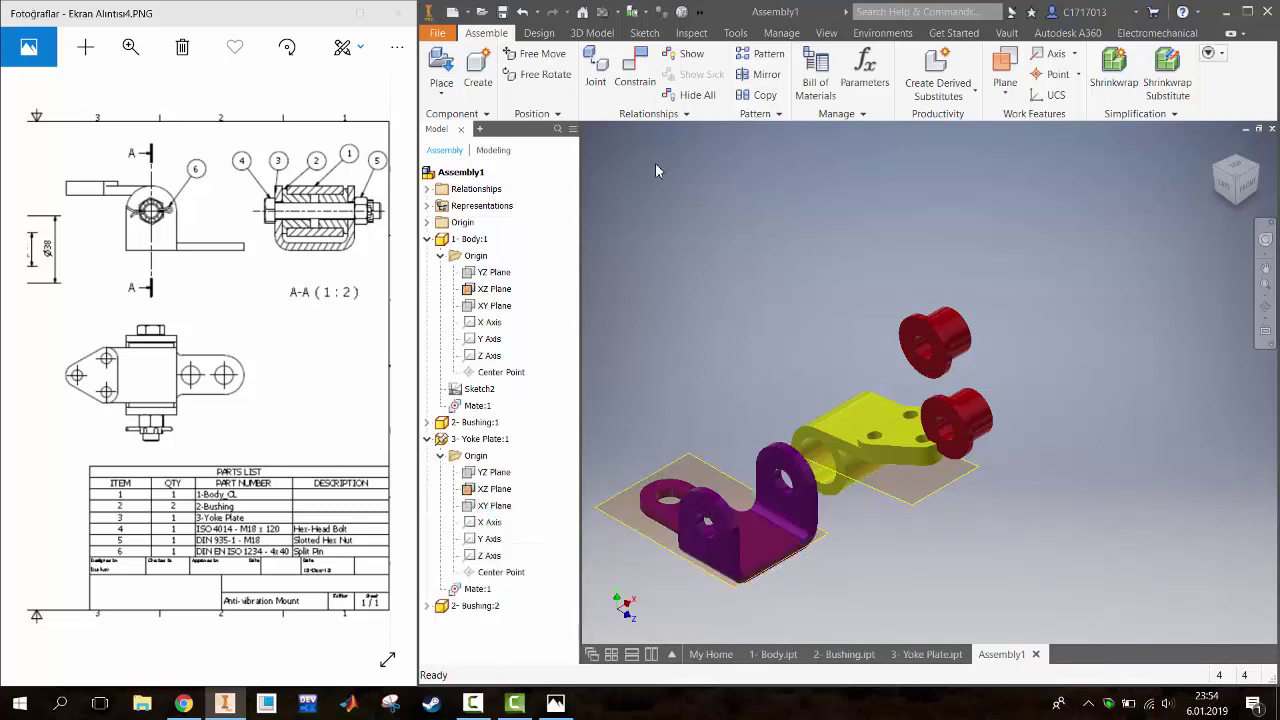
{"action": "left_click", "coordinate": [643, 63]}
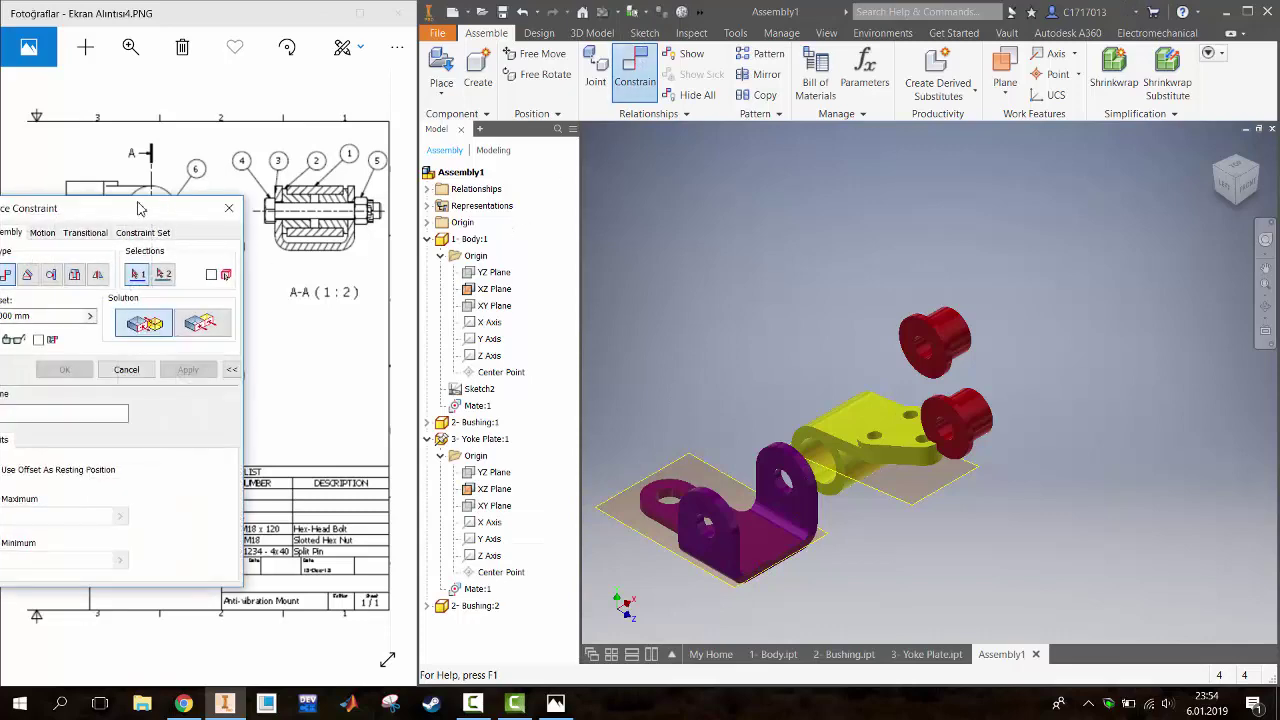
Add a 0.00 deg directed Angle constraint between the yoke plate plane and Body XZ plane
{"action": "mouse_move", "coordinate": [140, 208]}
{"action": "left_mouse_down"}
{"action": "mouse_move", "coordinate": [432, 187]}
{"action": "mouse_move", "coordinate": [422, 183]}
{"action": "left_mouse_up"}
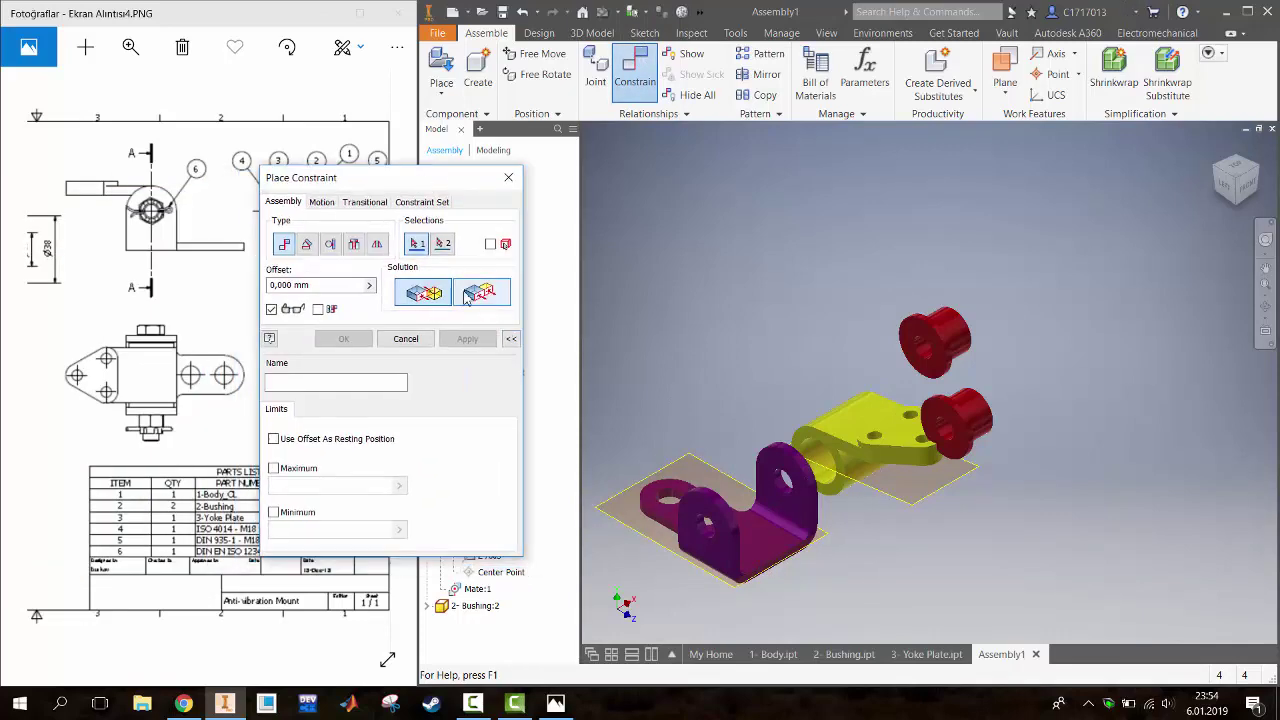
{"action": "left_click", "coordinate": [481, 292]}
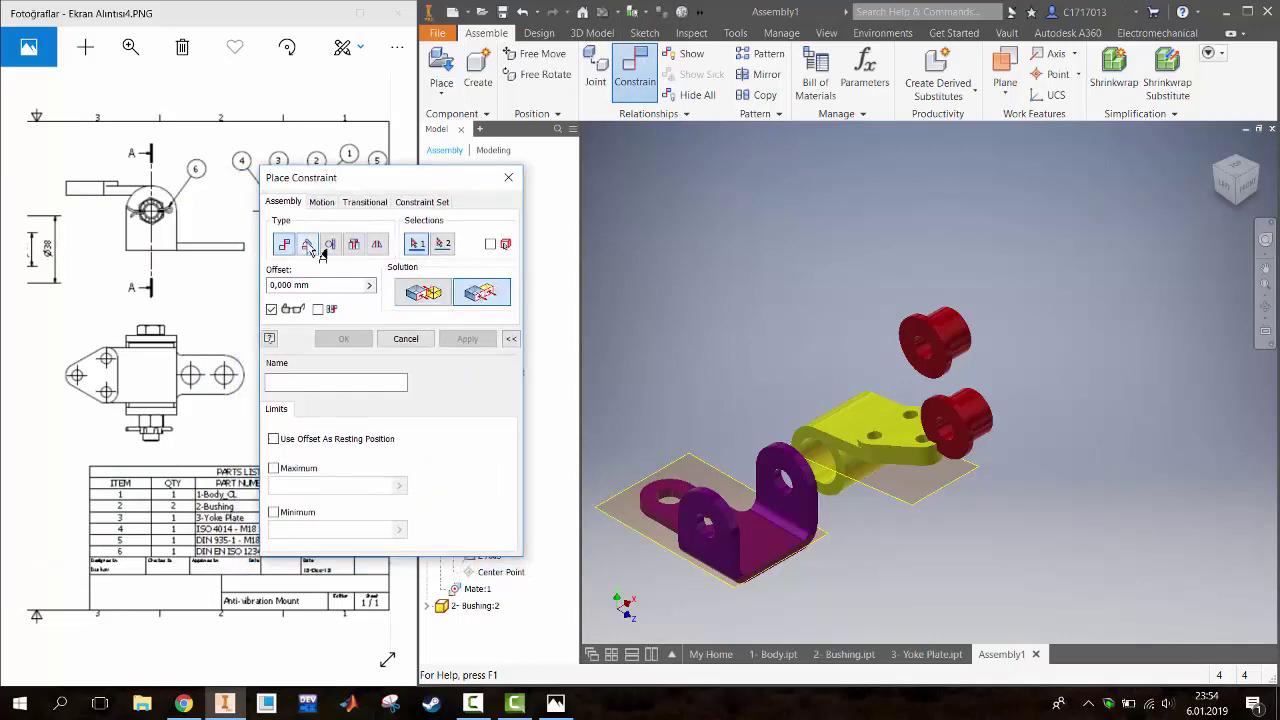
{"action": "left_click", "coordinate": [308, 246]}
{"action": "left_click", "coordinate": [910, 505]}
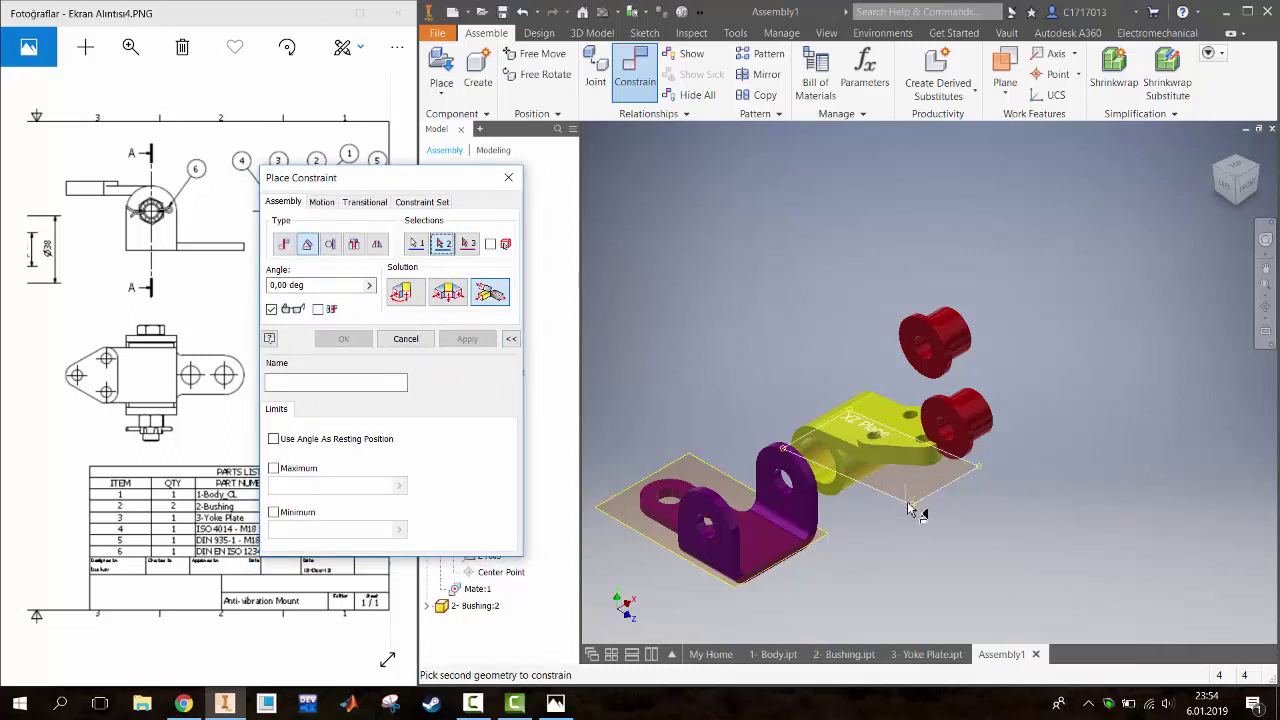
{"action": "left_click", "coordinate": [828, 540]}
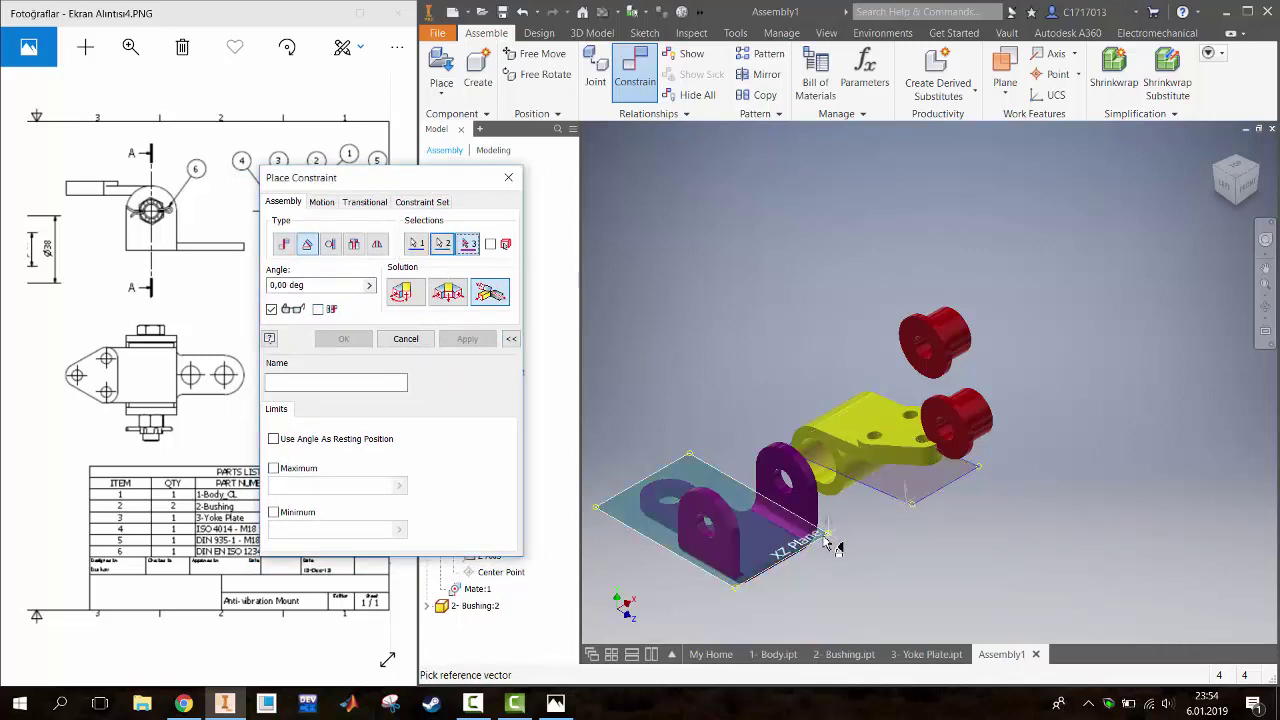
{"action": "left_click", "coordinate": [401, 291]}
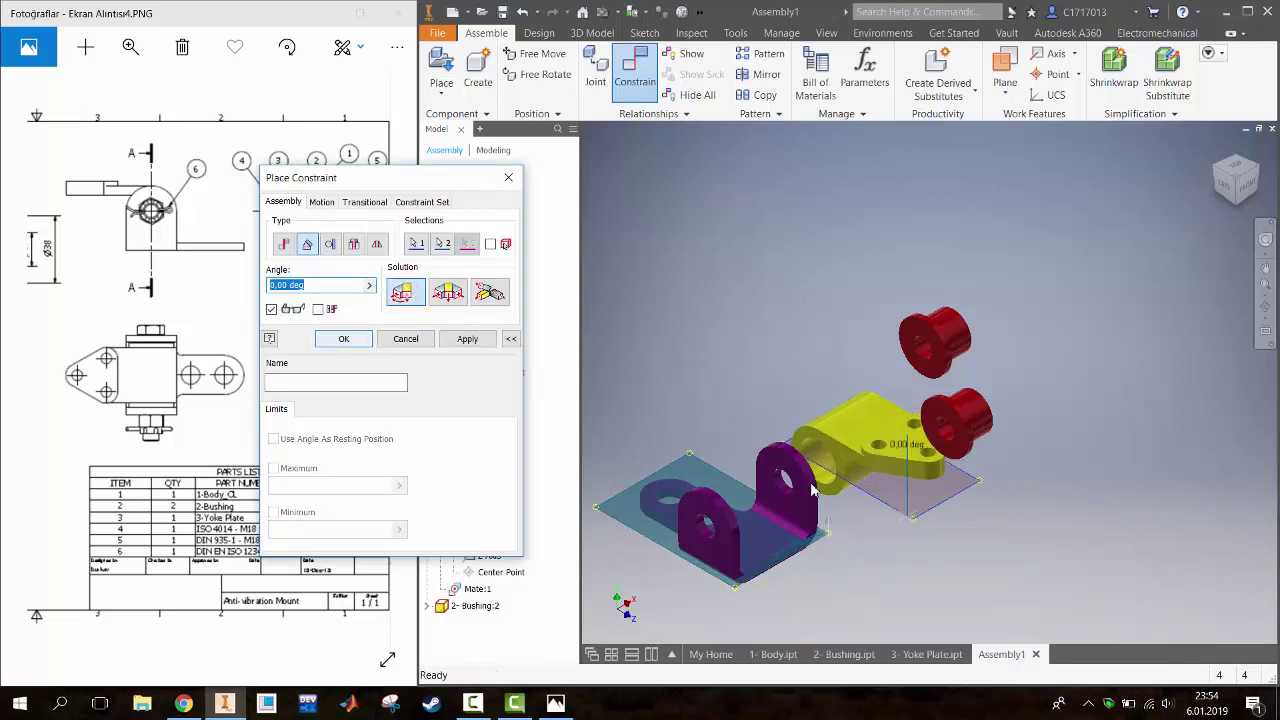
{"action": "left_click", "coordinate": [357, 339]}
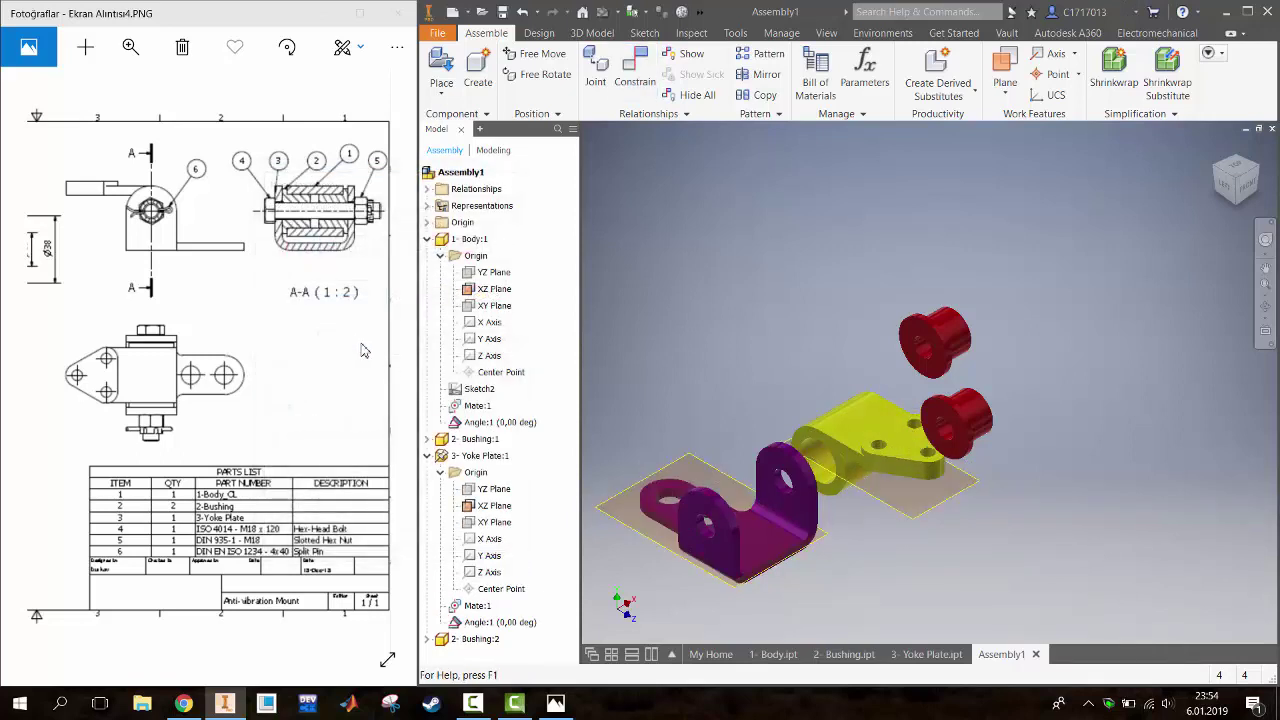
{"action": "mouse_move", "coordinate": [890, 460]}
{"action": "left_mouse_down"}
{"action": "mouse_move", "coordinate": [838, 426]}
{"action": "mouse_move", "coordinate": [880, 420]}
{"action": "left_mouse_up"}
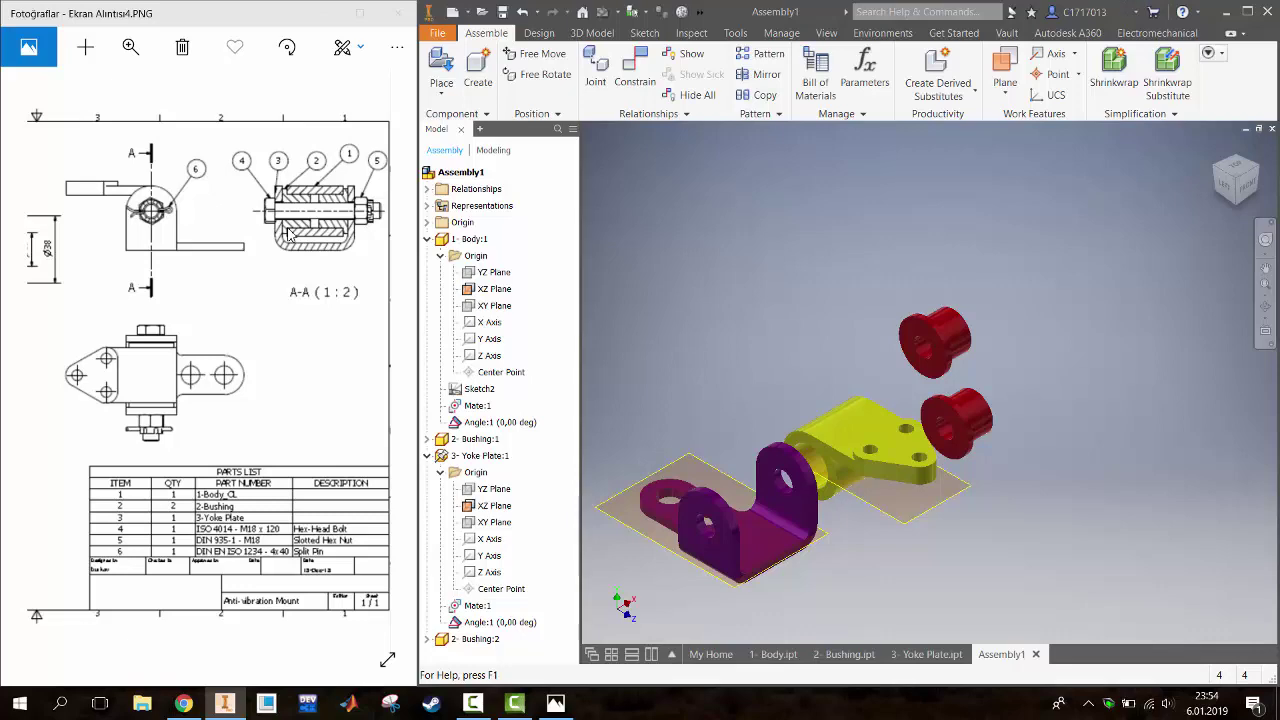
Mate the first bushing's bore axis to the body's hole axis
{"action": "left_click", "coordinate": [634, 75]}
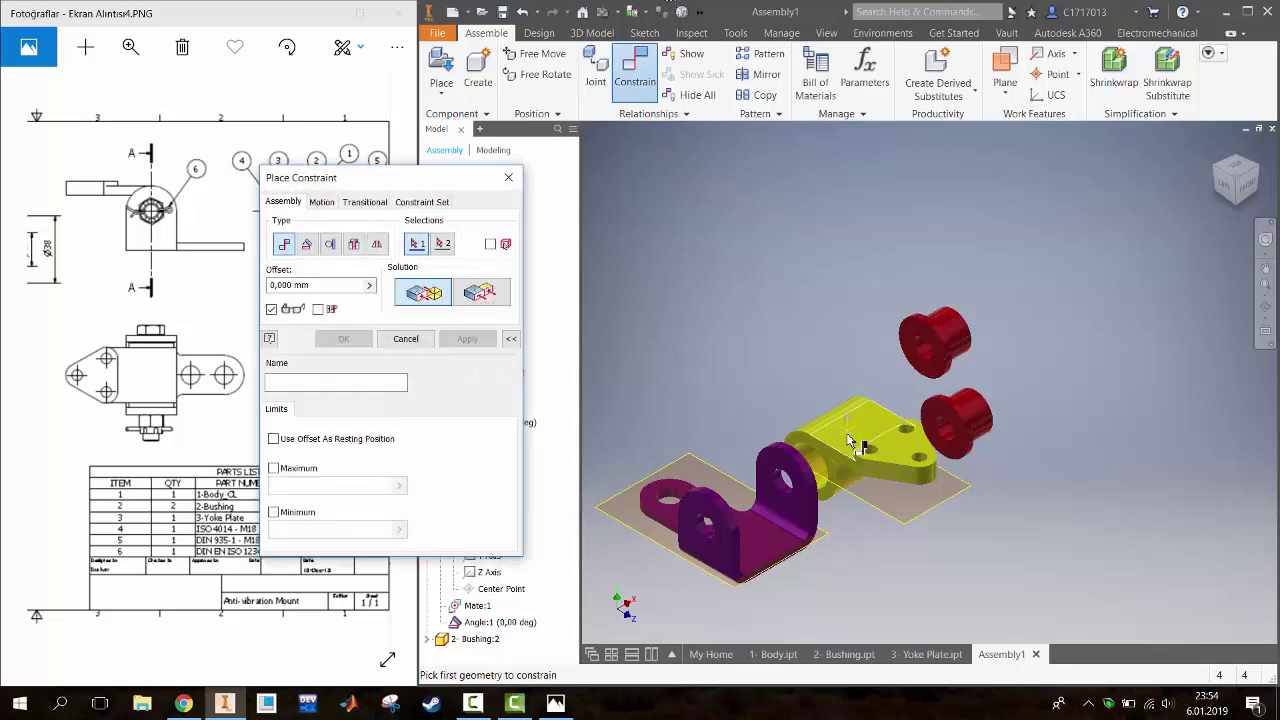
{"action": "key", "text": "Escape"}
{"action": "left_click_drag", "start_coordinate": [868, 459], "coordinate": [967, 251]}
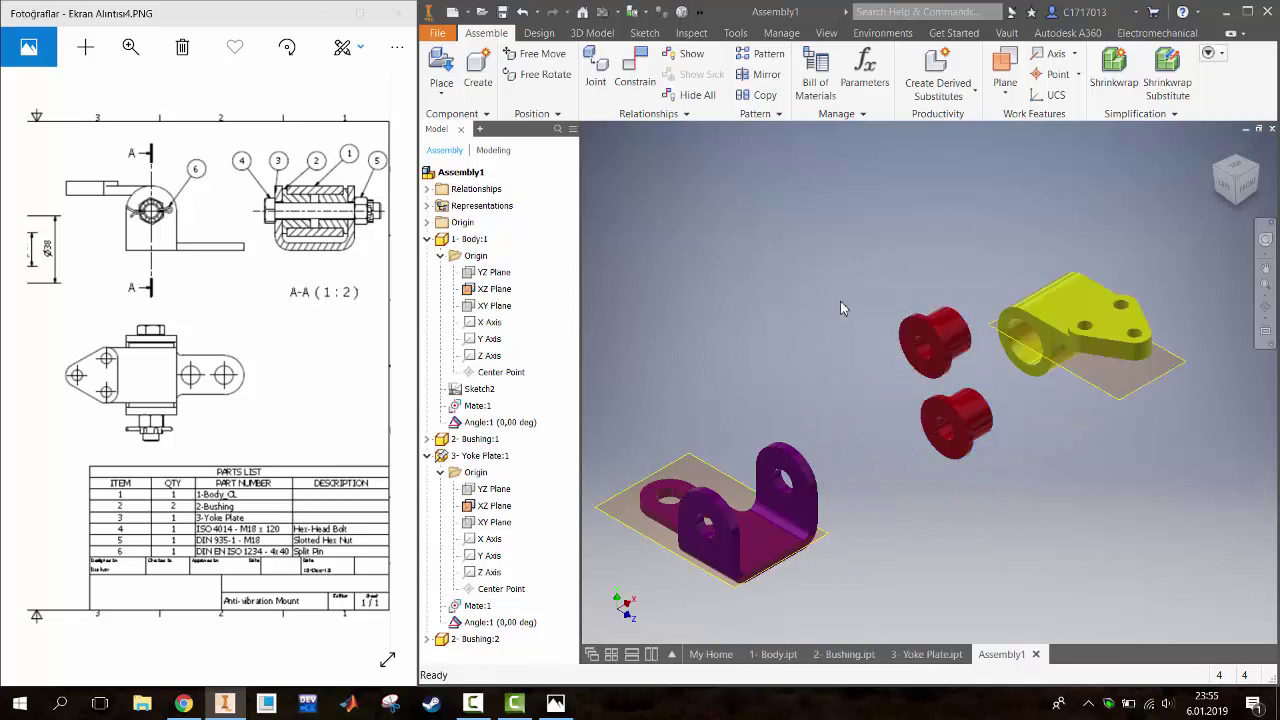
{"action": "left_click", "coordinate": [634, 75]}
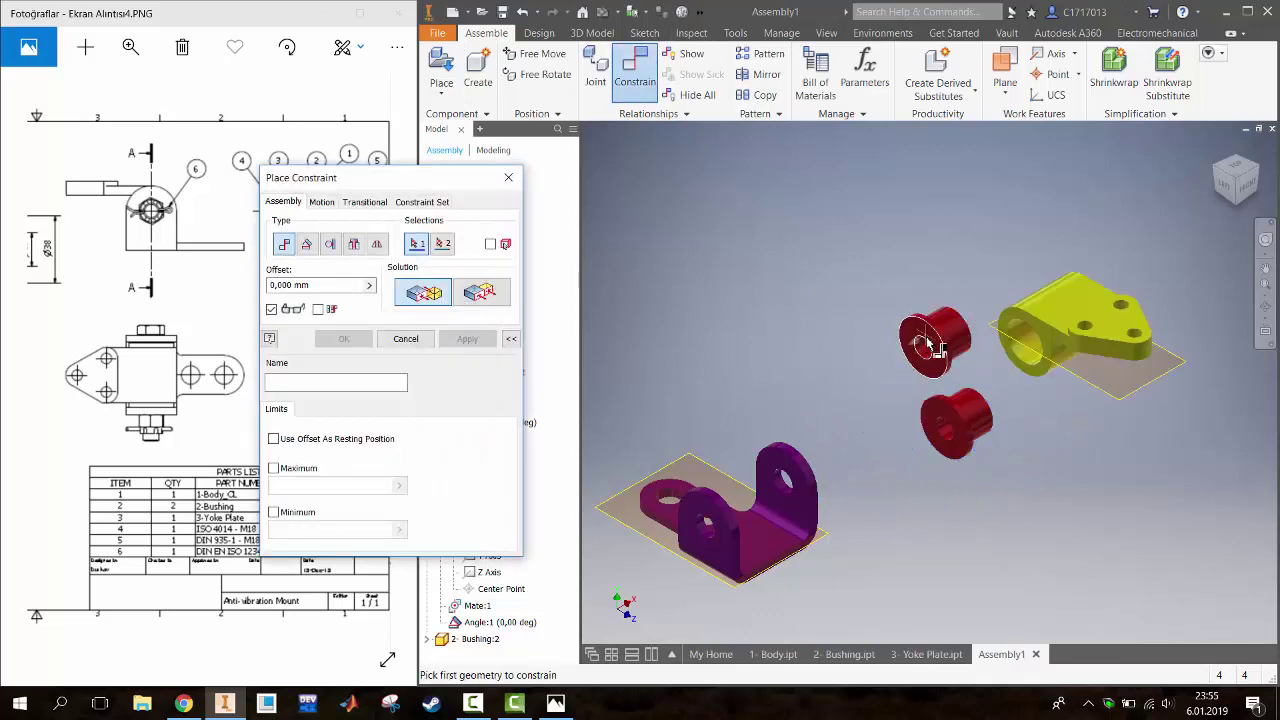
{"action": "left_click", "coordinate": [928, 345]}
{"action": "scroll", "coordinate": [790, 487], "scroll_direction": "up", "scroll_amount": 5}
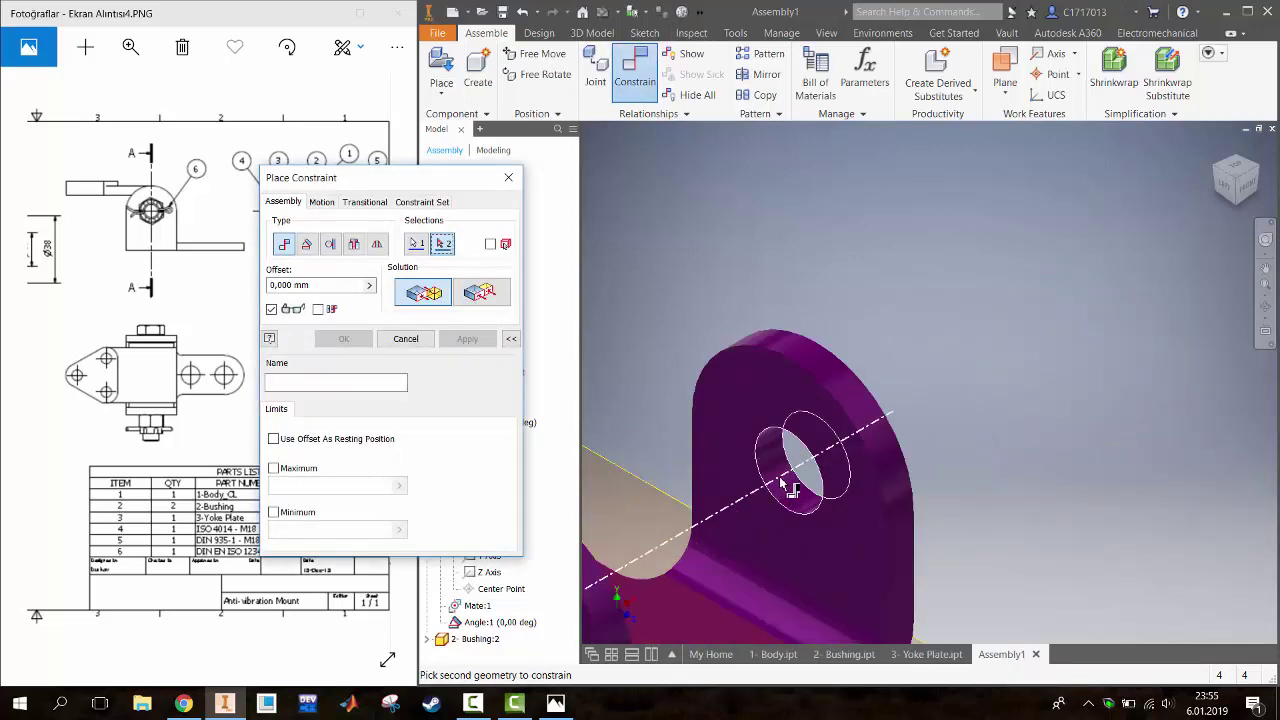
{"action": "left_click", "coordinate": [790, 487]}
{"action": "scroll", "coordinate": [790, 487], "scroll_direction": "down", "scroll_amount": 5}
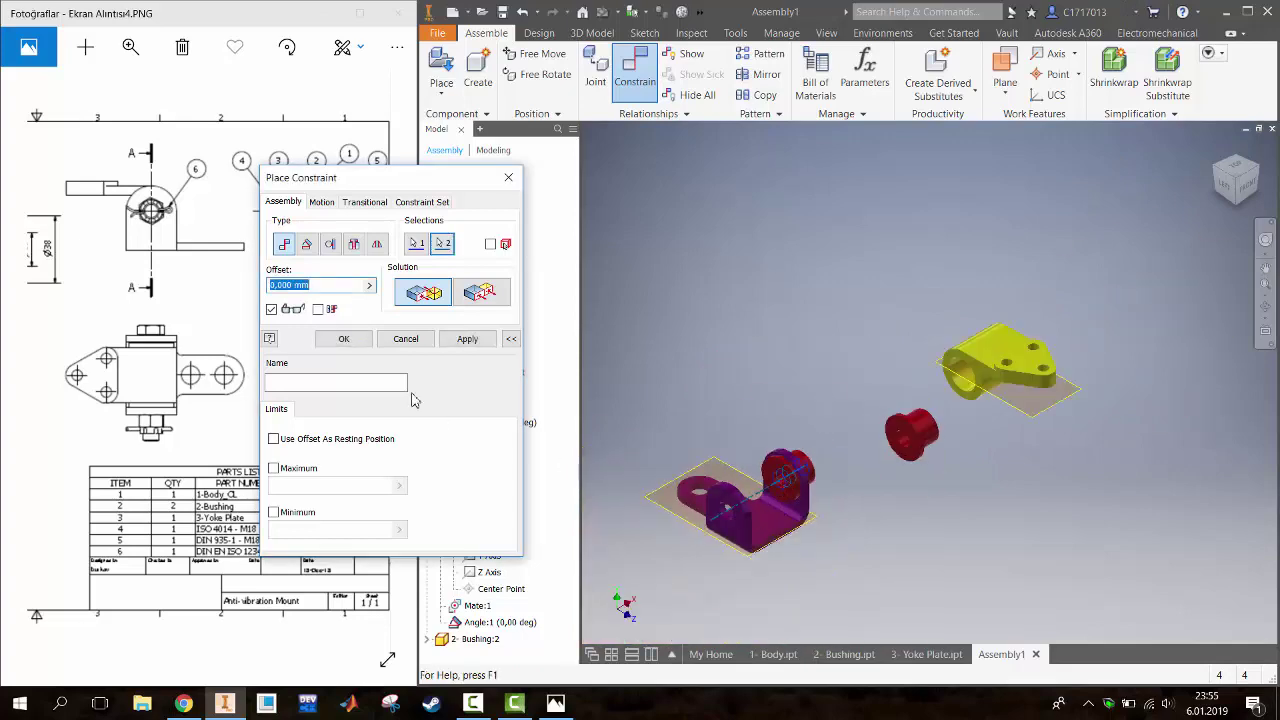
{"action": "left_click", "coordinate": [467, 338]}
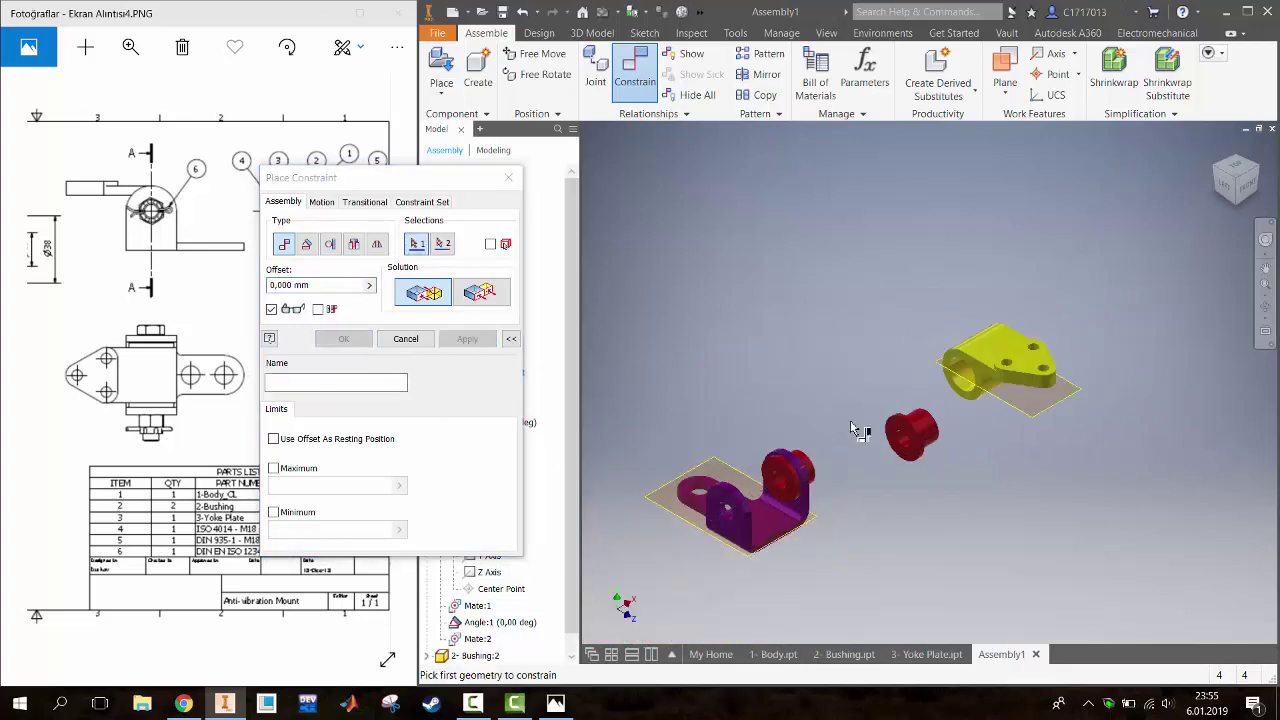
Mate the second bushing's bore axis to the body's other hole axis
{"action": "scroll", "coordinate": [905, 443], "scroll_direction": "up", "scroll_amount": 5}
{"action": "left_click", "coordinate": [909, 434]}
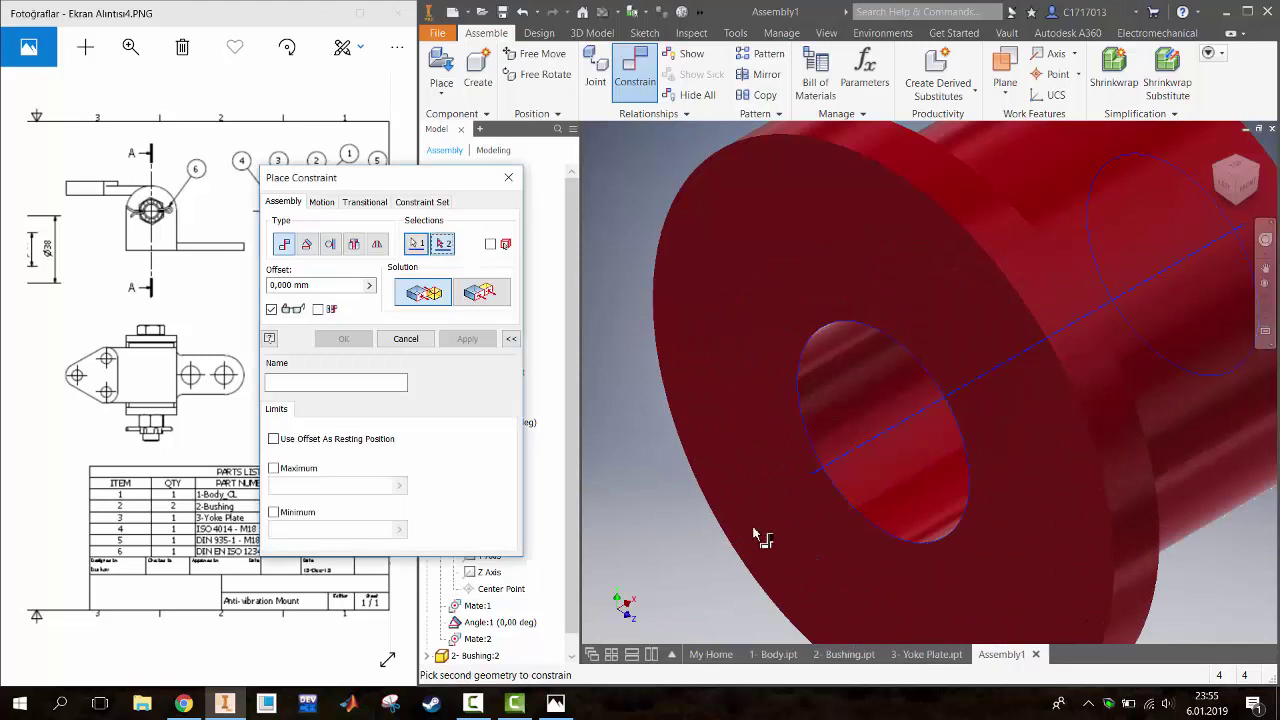
{"action": "scroll", "coordinate": [757, 534], "scroll_direction": "down", "scroll_amount": 5}
{"action": "middle_click_drag", "start_coordinate": [630, 525], "coordinate": [859, 428]}
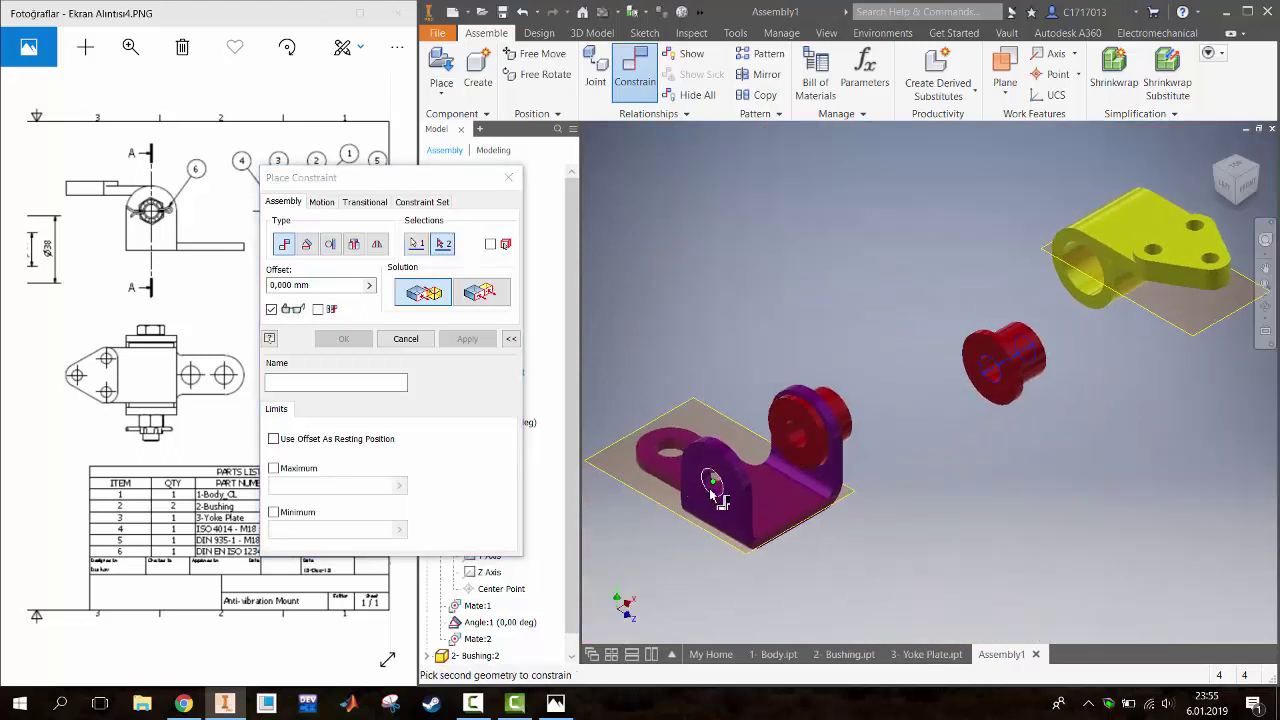
{"action": "left_click", "coordinate": [714, 490]}
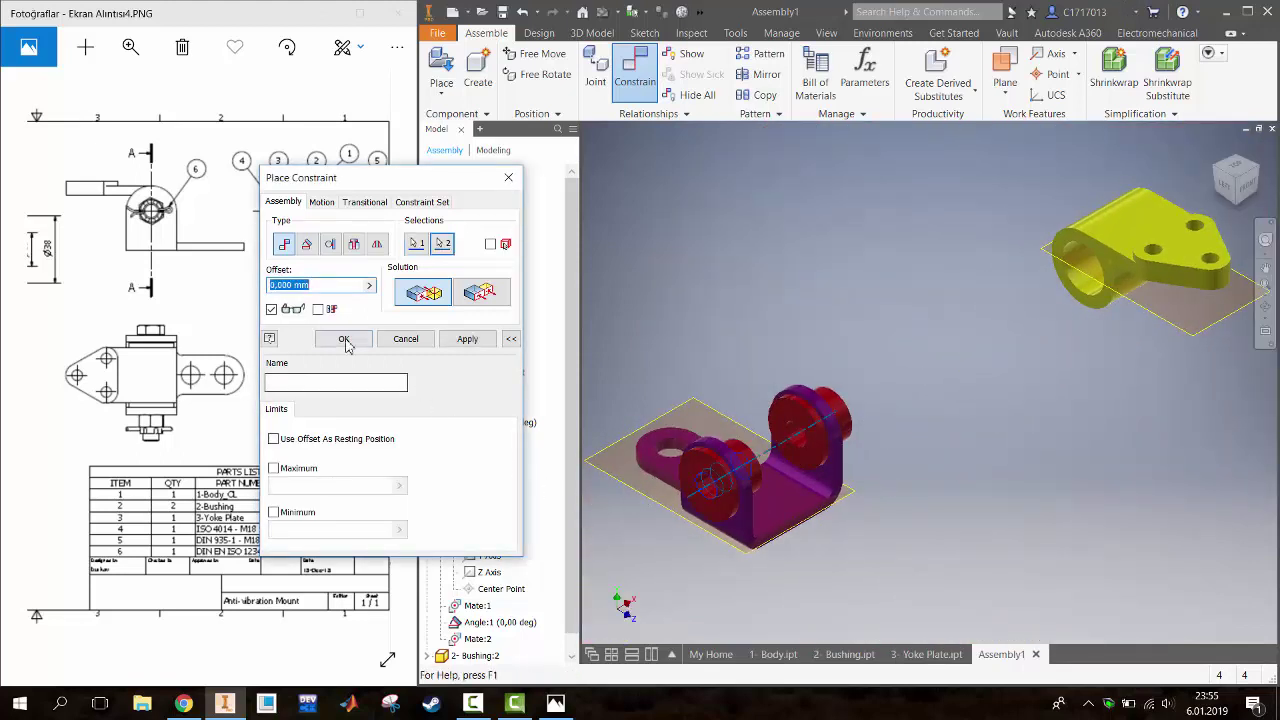
{"action": "left_click", "coordinate": [467, 339]}
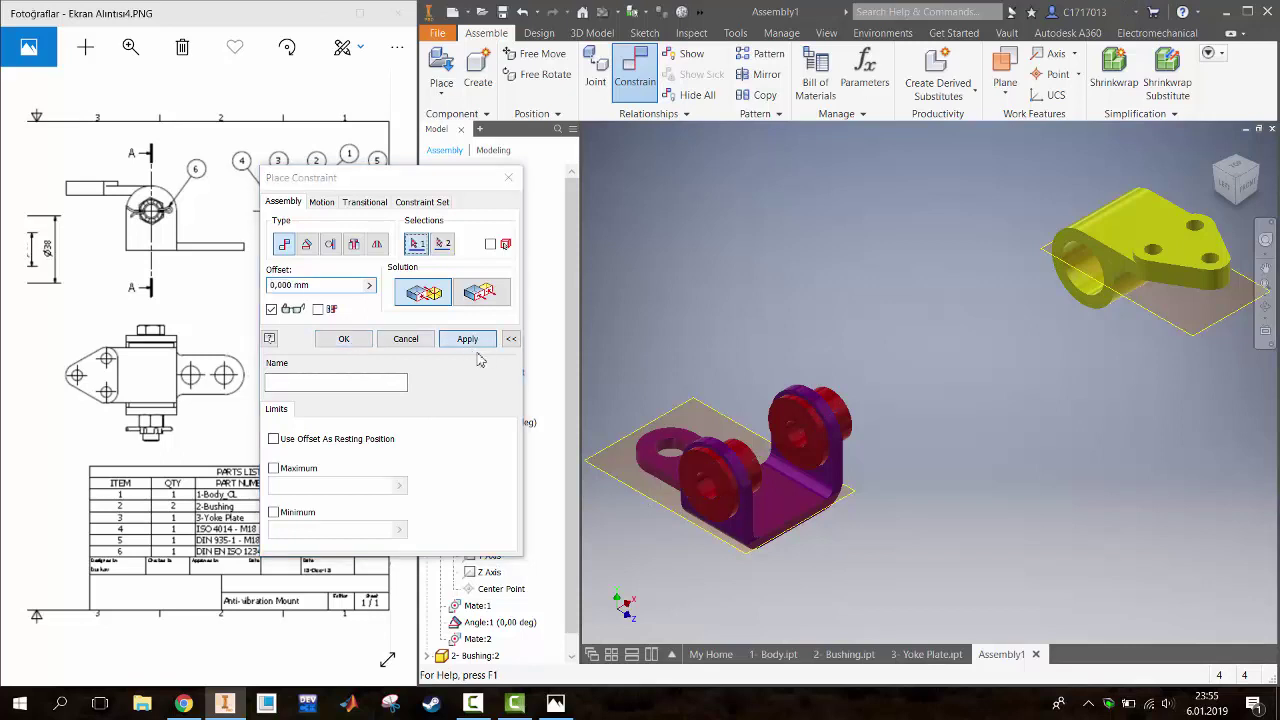
Mate the first bushing's flange face flush against the body face
{"action": "left_click", "coordinate": [733, 500]}
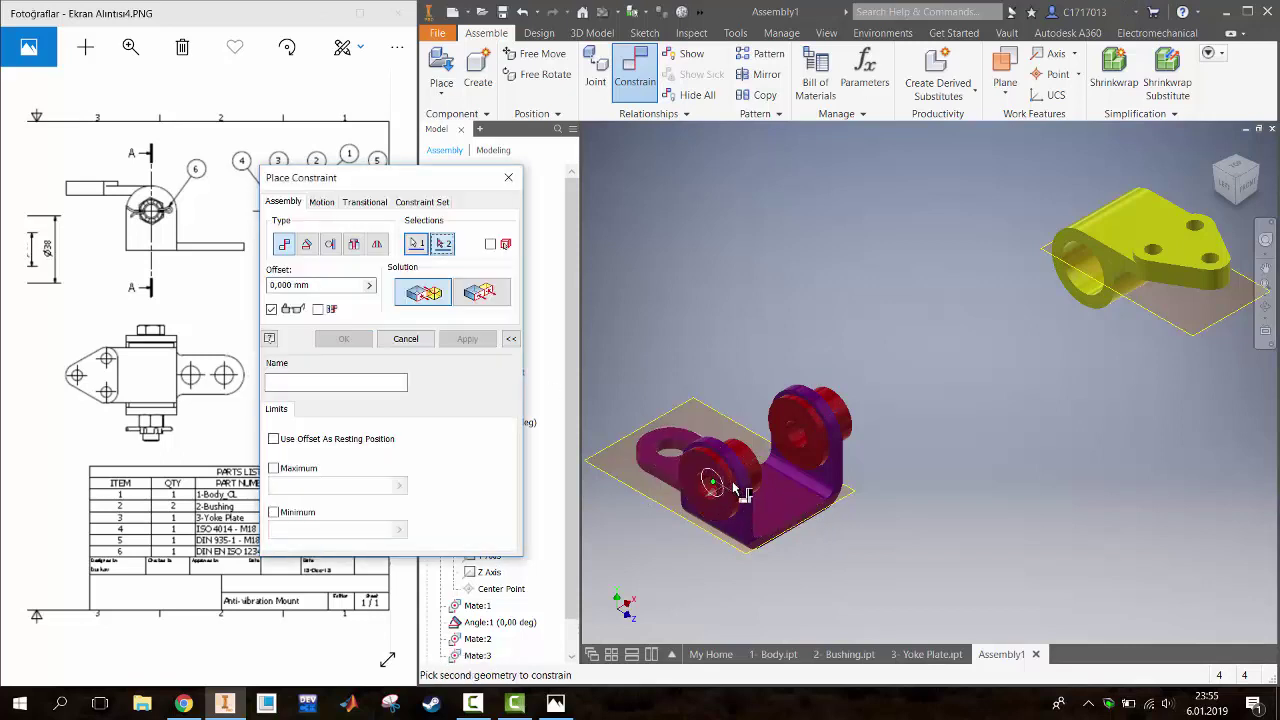
{"action": "left_click", "coordinate": [1258, 174]}
{"action": "scroll", "coordinate": [800, 330], "scroll_direction": "up", "scroll_amount": 3}
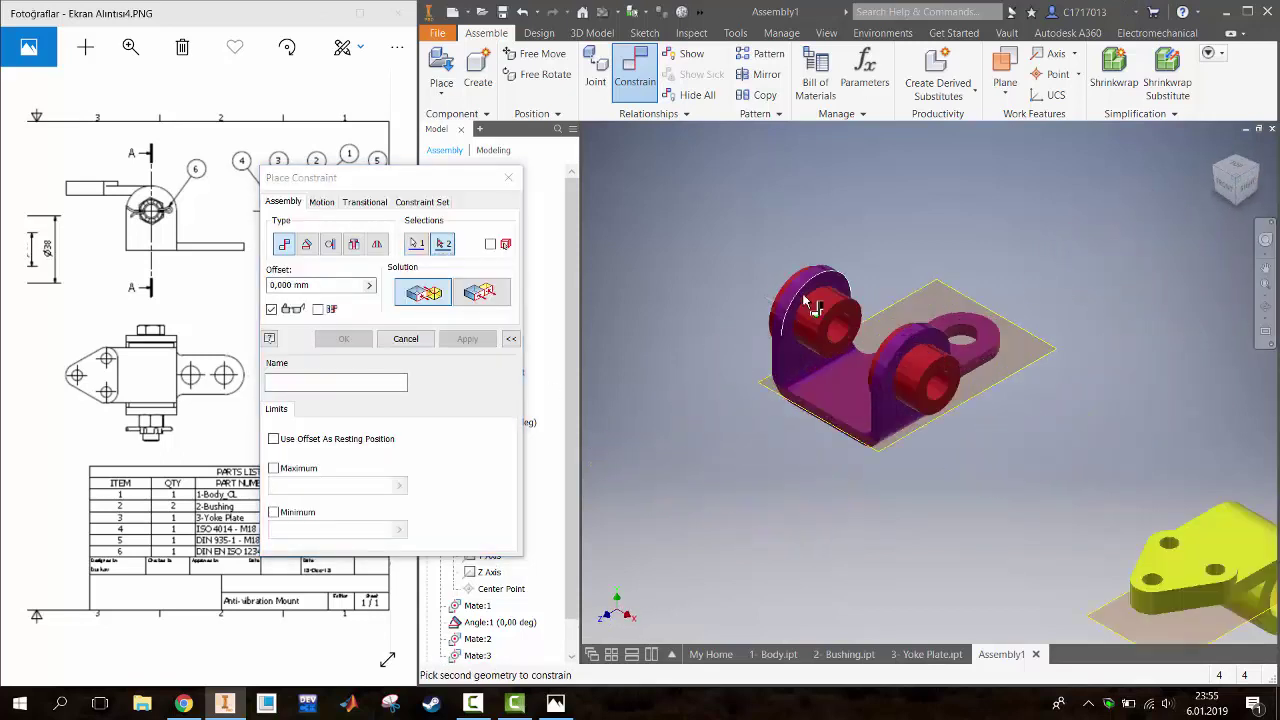
{"action": "scroll", "coordinate": [812, 298], "scroll_direction": "up", "scroll_amount": 3}
{"action": "left_click", "coordinate": [806, 294]}
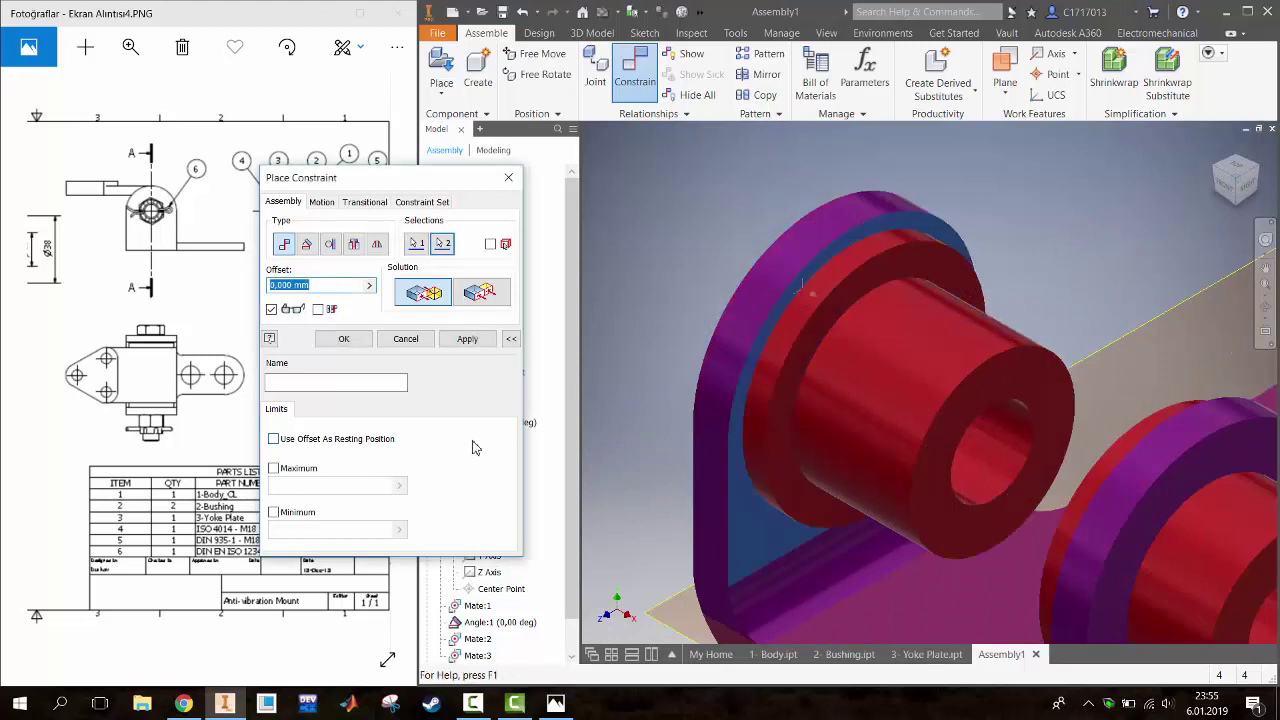
{"action": "left_click", "coordinate": [467, 338]}
Mate the second bushing's flange against the matching body face
{"action": "left_click", "coordinate": [1216, 160]}
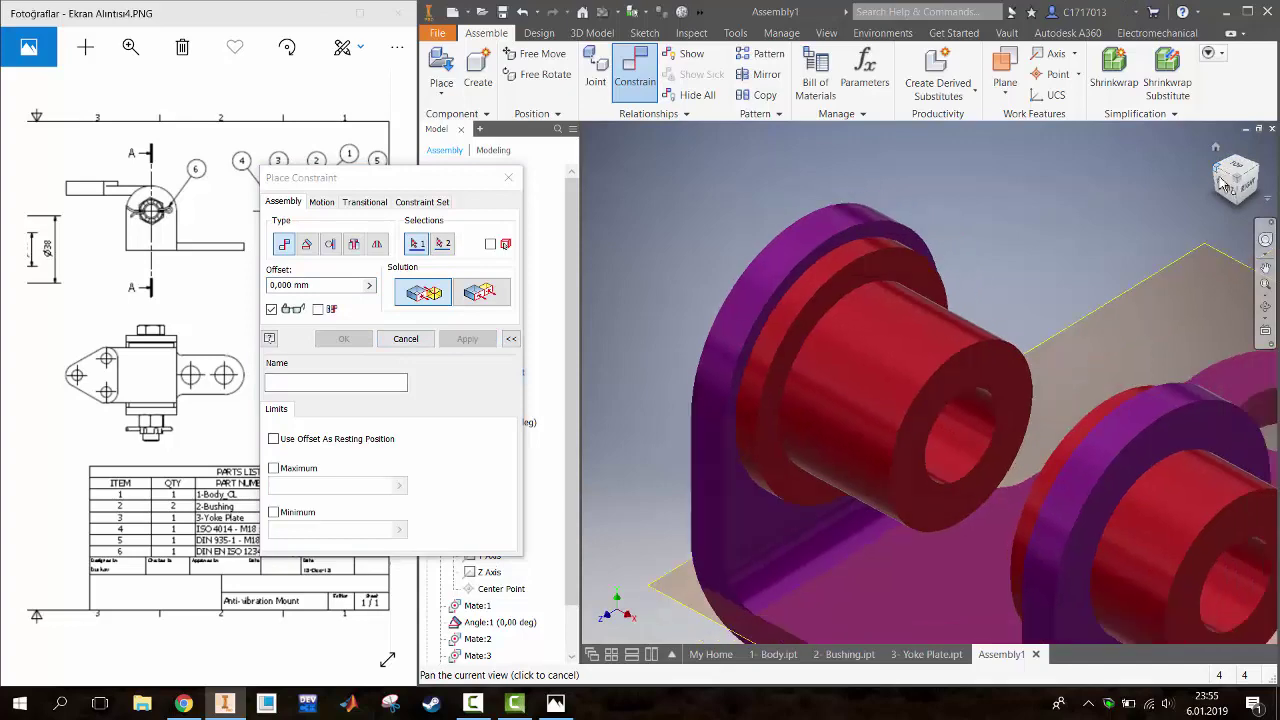
{"action": "left_click", "coordinate": [868, 432]}
{"action": "scroll", "coordinate": [871, 425], "scroll_direction": "up", "scroll_amount": 5}
{"action": "left_click", "coordinate": [950, 369]}
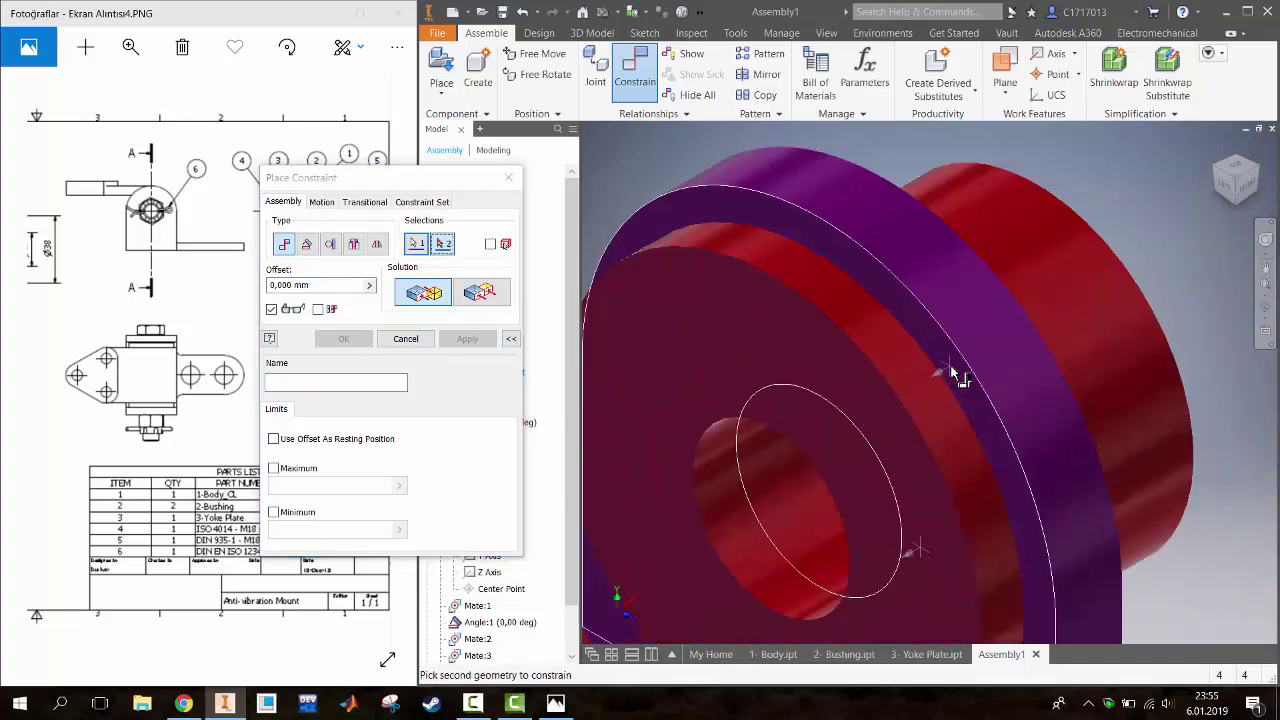
{"action": "left_click", "coordinate": [343, 338]}
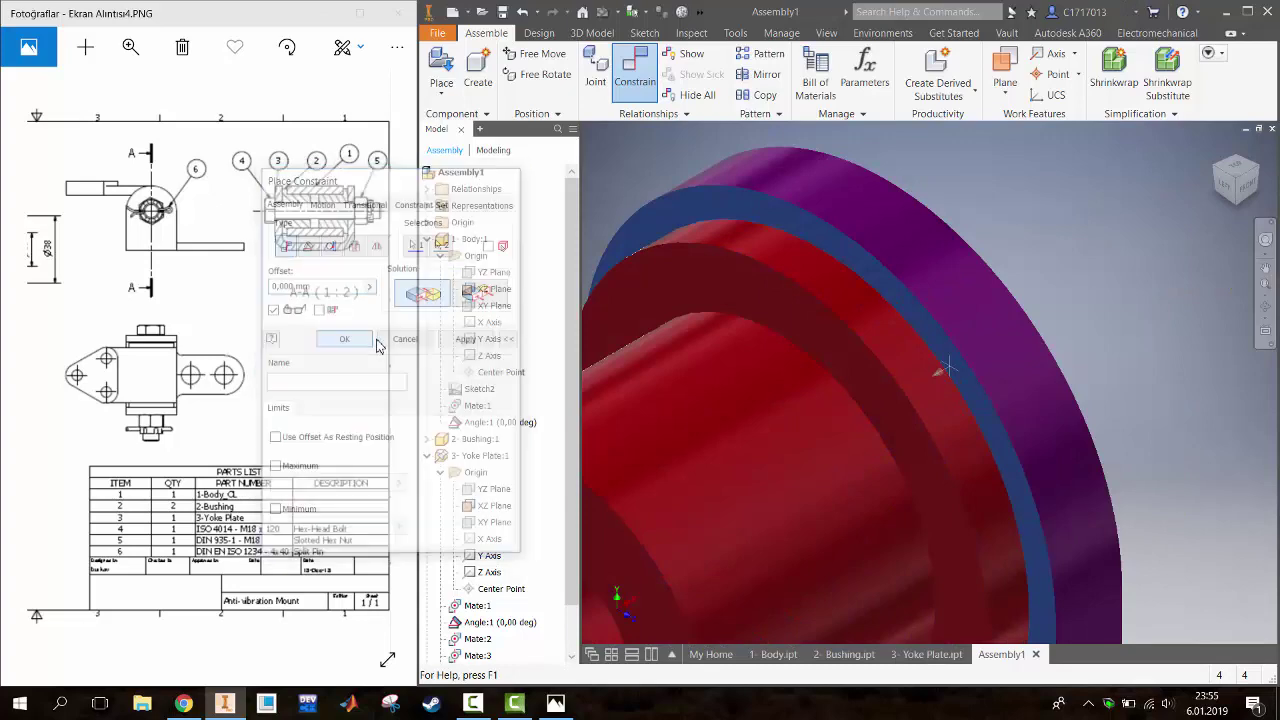
{"action": "scroll", "coordinate": [682, 334], "scroll_direction": "down", "scroll_amount": 5}
Make the first bushing's XZ Plane visible from the browser
{"action": "left_click", "coordinate": [1252, 190]}
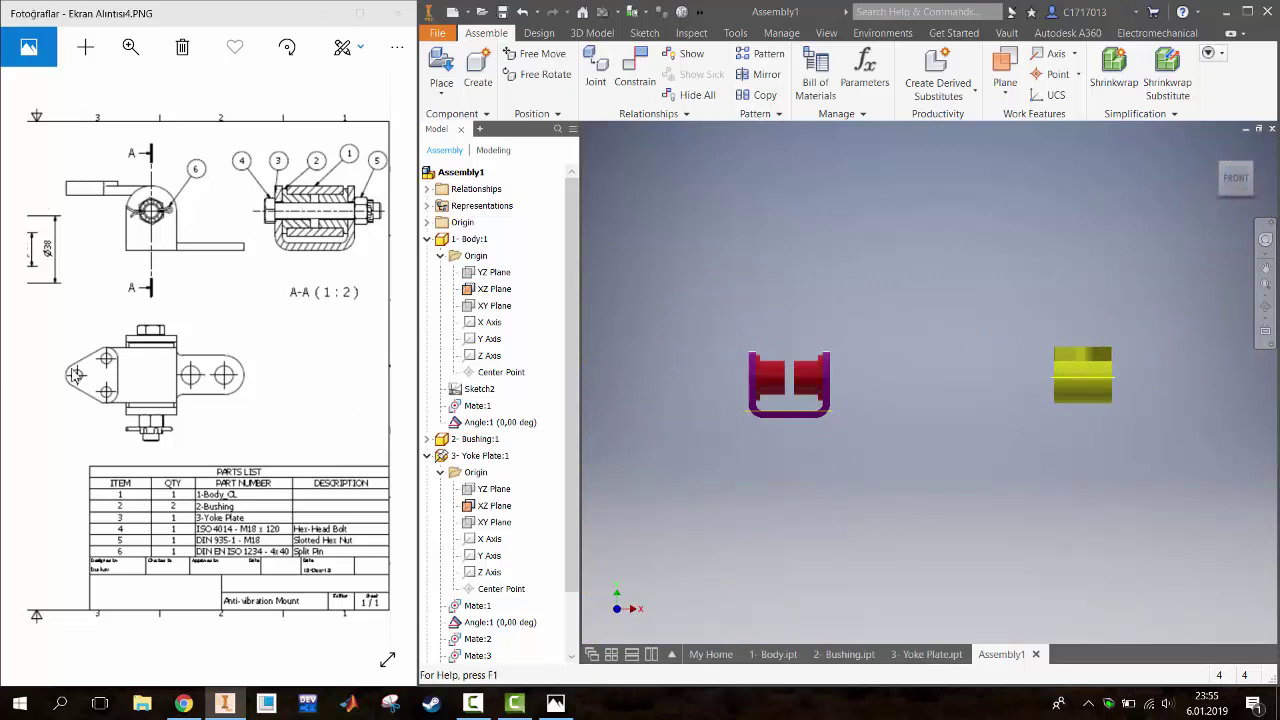
{"action": "mouse_move", "coordinate": [1236, 178]}
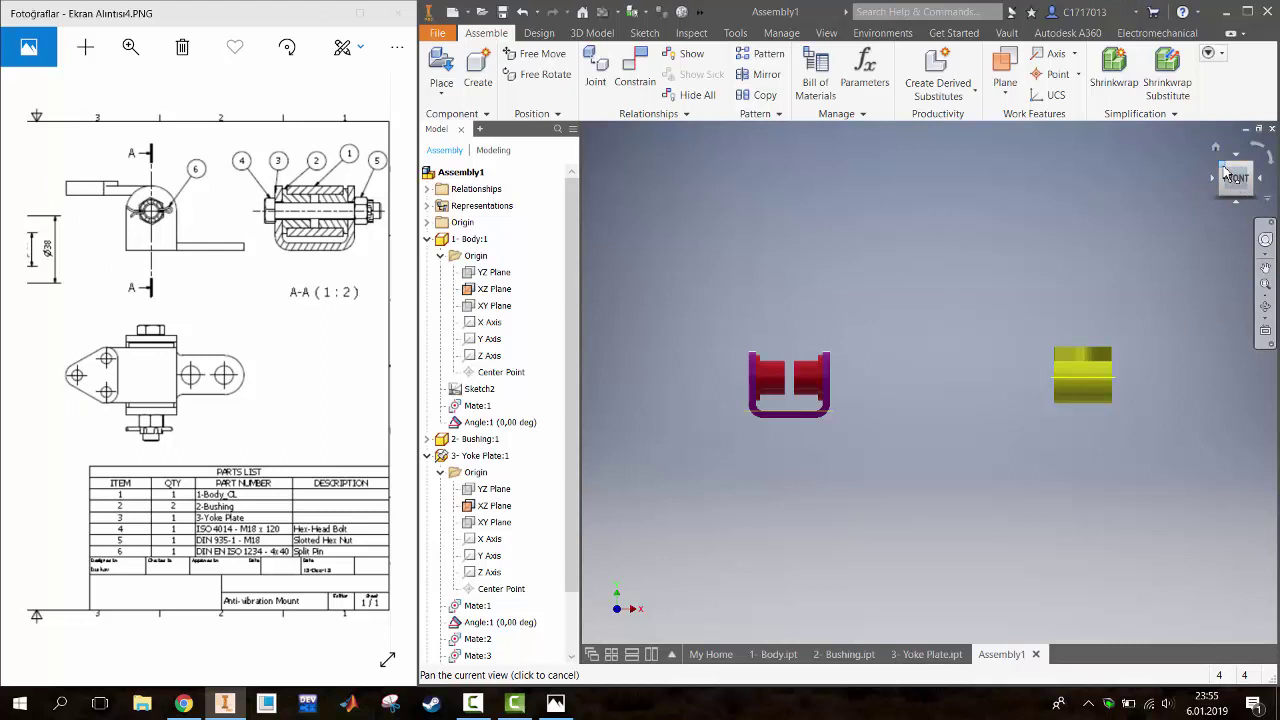
{"action": "left_click", "coordinate": [1224, 171]}
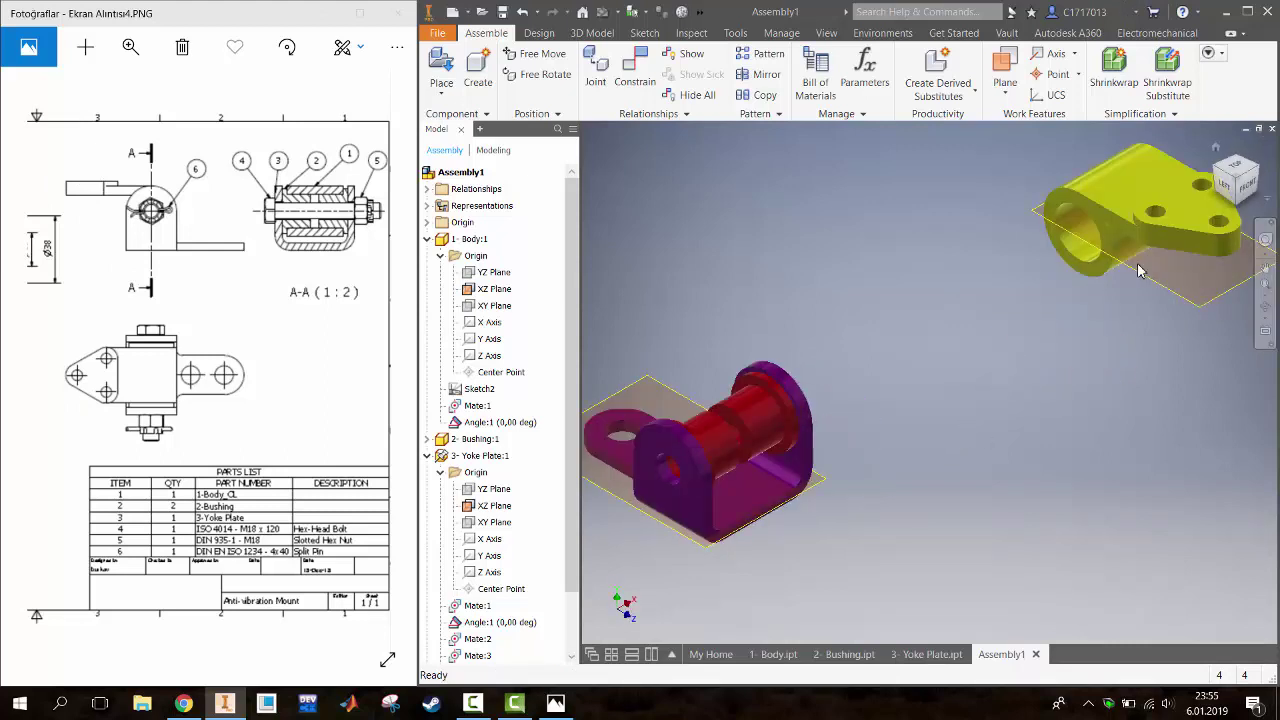
{"action": "left_click", "coordinate": [424, 442]}
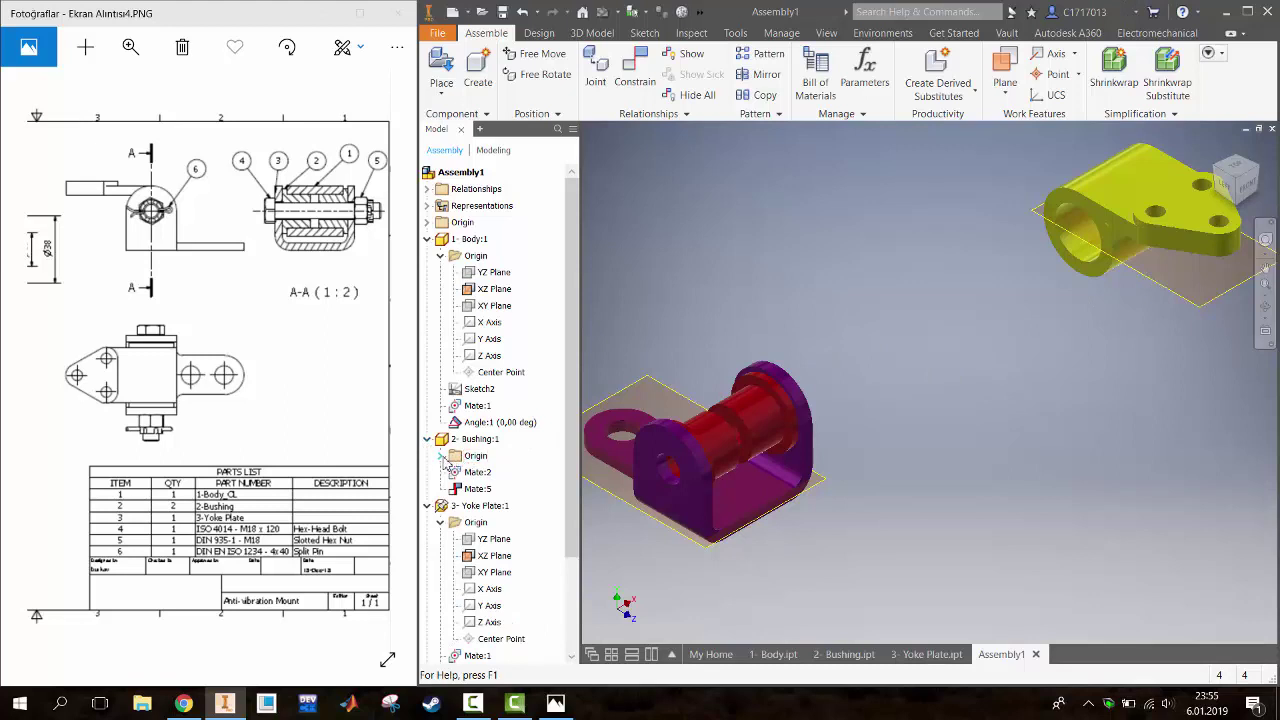
{"action": "left_click", "coordinate": [441, 456]}
{"action": "left_click", "coordinate": [490, 489]}
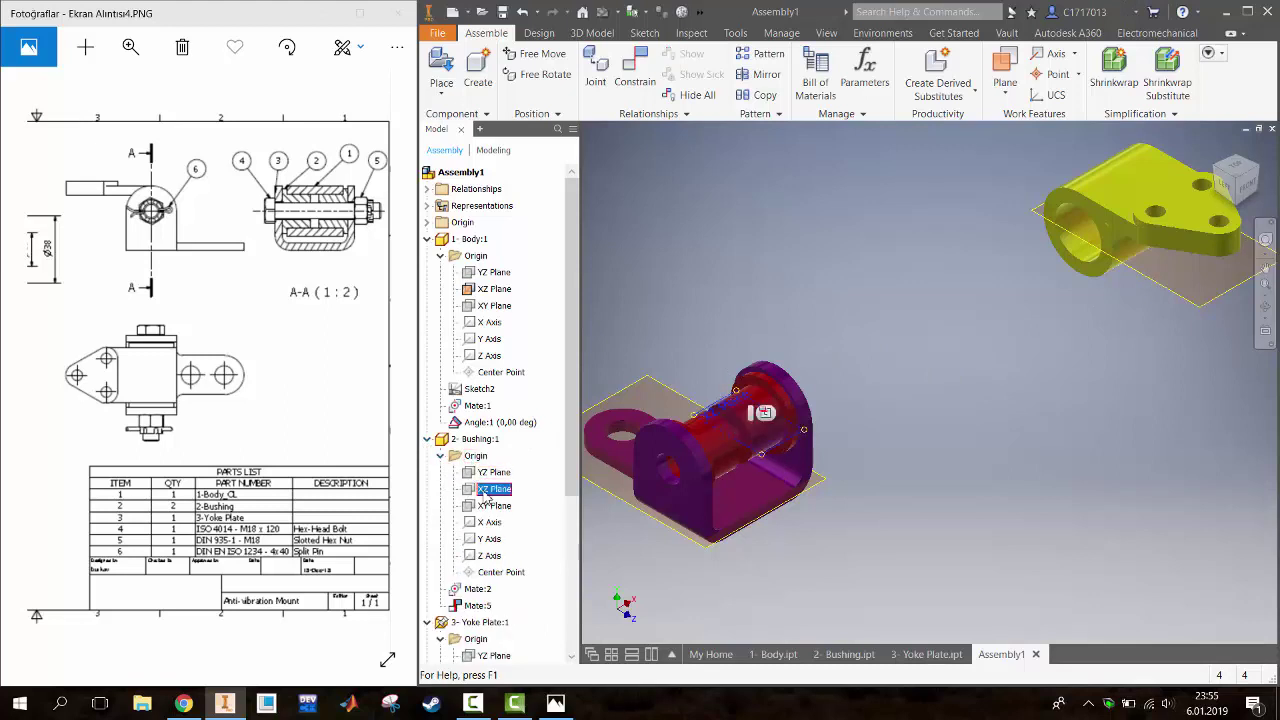
{"action": "right_click", "coordinate": [489, 492]}
{"action": "left_click", "coordinate": [549, 621]}
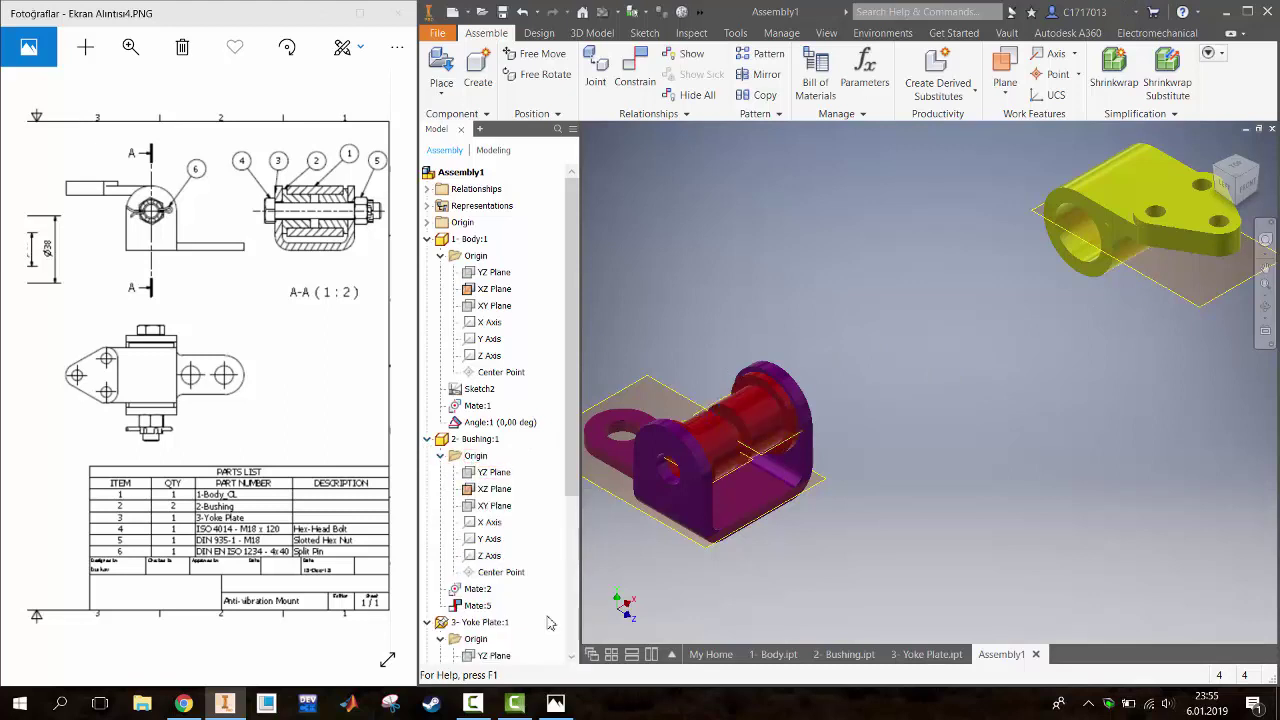
Add a 0° Angle constraint between the bushing's XZ plane and the body face
{"action": "left_click", "coordinate": [634, 75]}
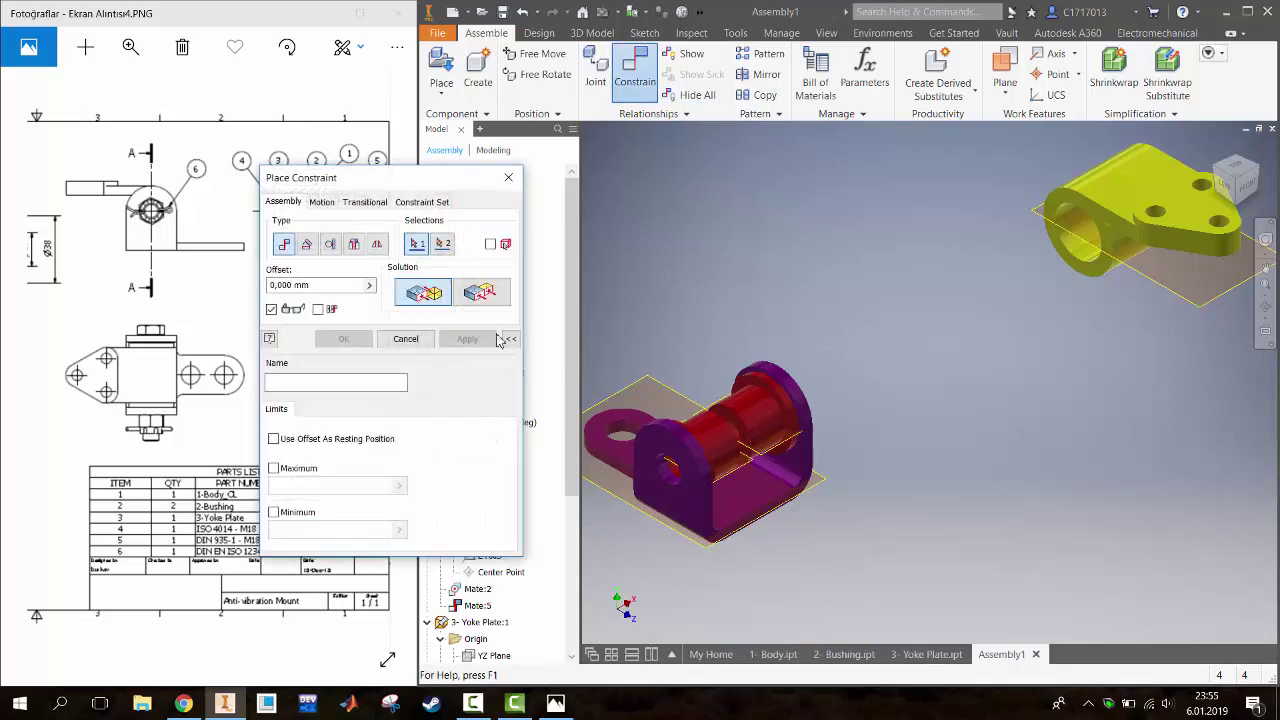
{"action": "left_click", "coordinate": [487, 300]}
{"action": "left_click", "coordinate": [306, 246]}
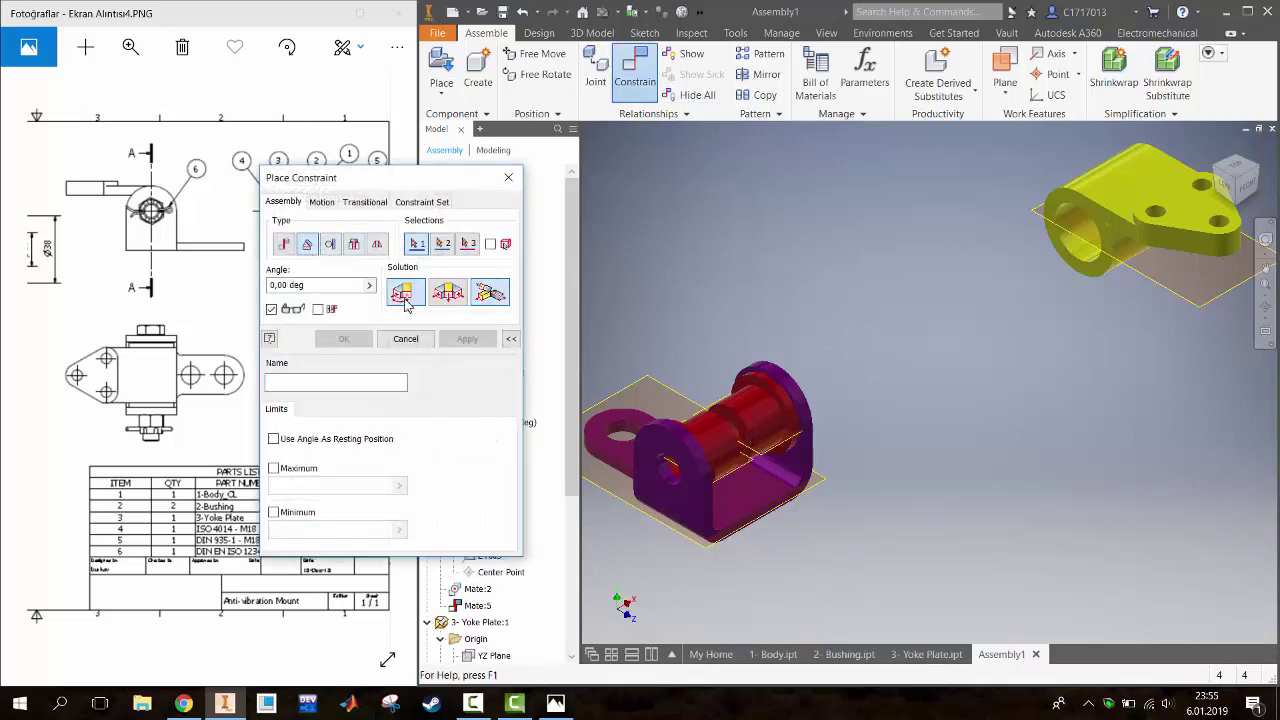
{"action": "left_click", "coordinate": [757, 475]}
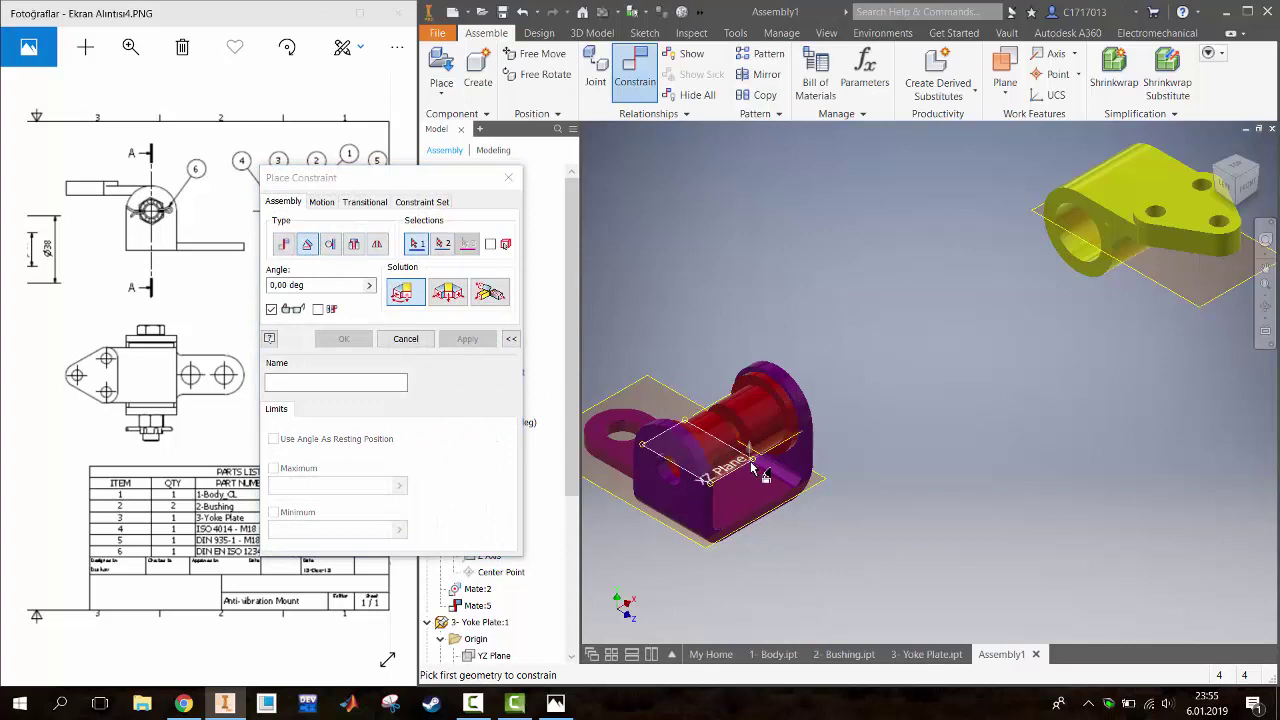
{"action": "left_click", "coordinate": [817, 484]}
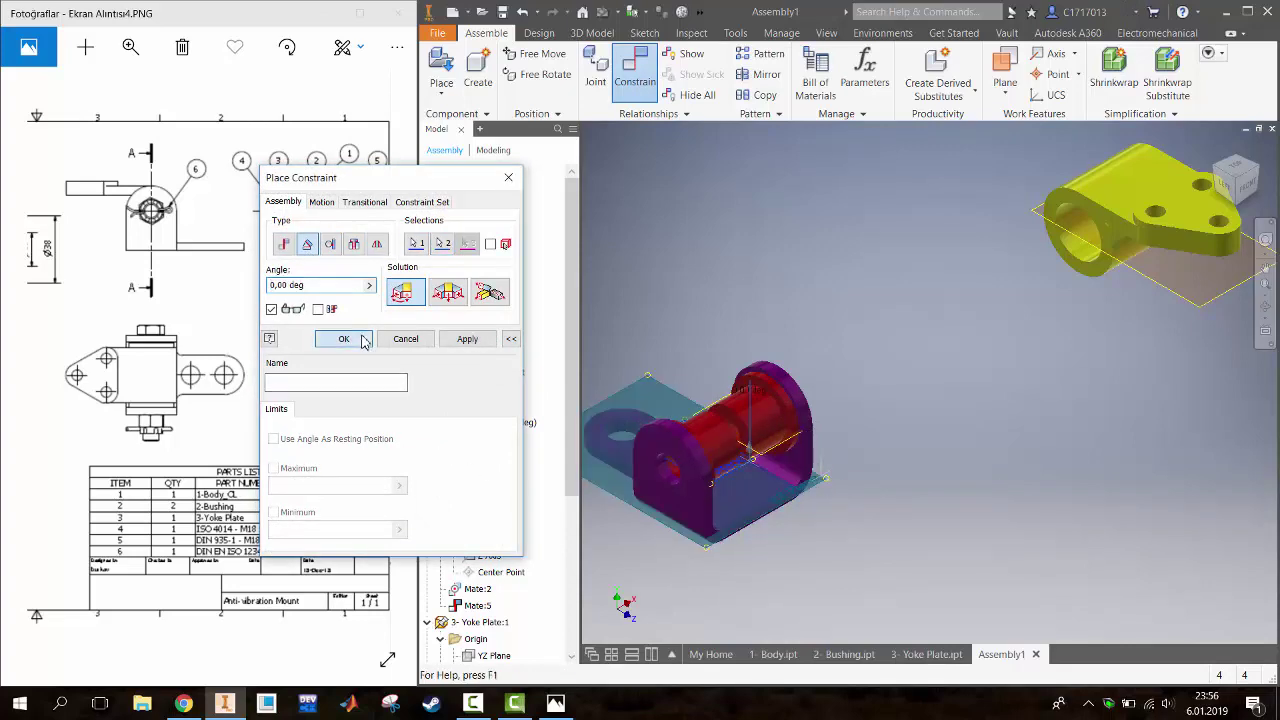
{"action": "left_click", "coordinate": [356, 339]}
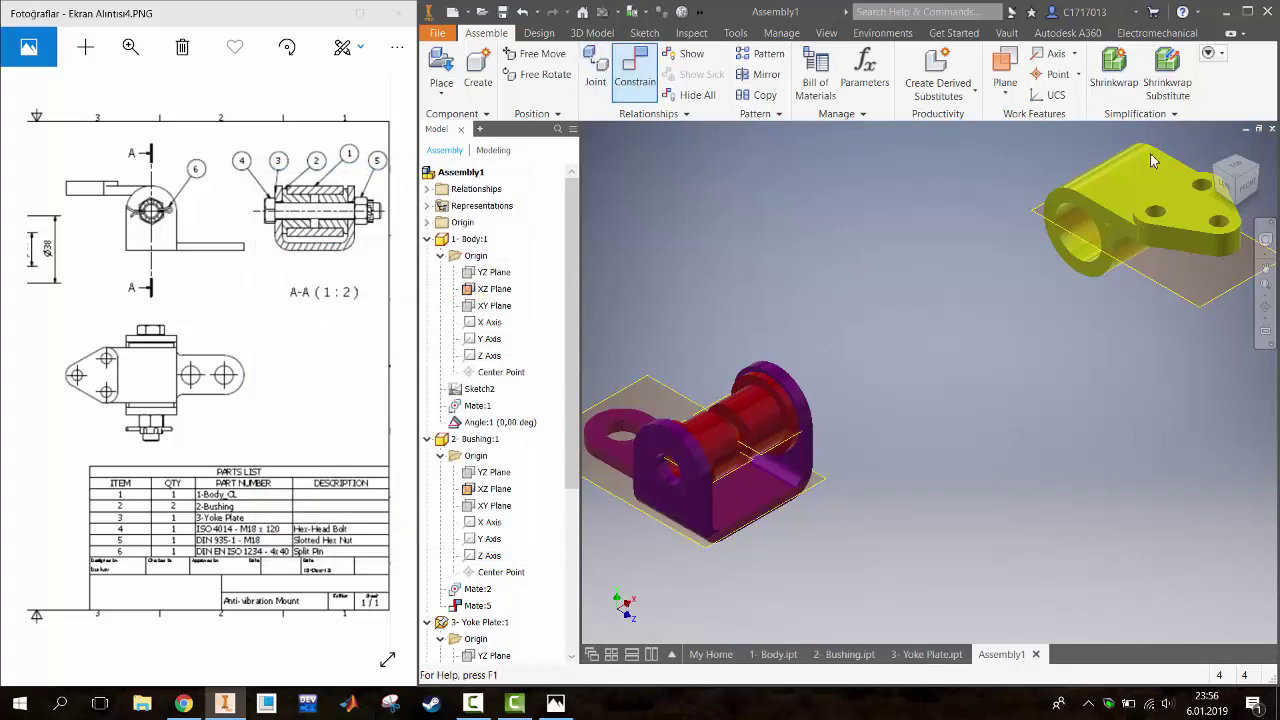
Mate the yellow yoke plate face to the matching body face
{"action": "left_click", "coordinate": [1090, 215]}
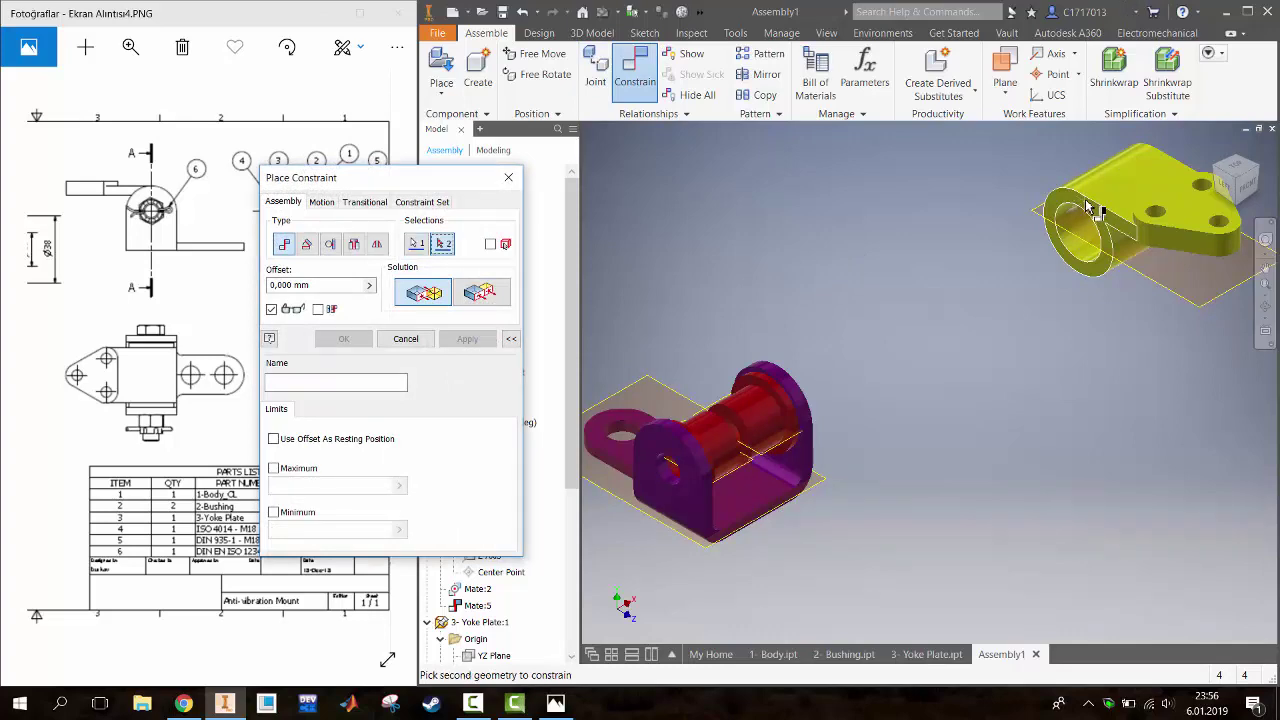
{"action": "left_click", "coordinate": [1213, 152]}
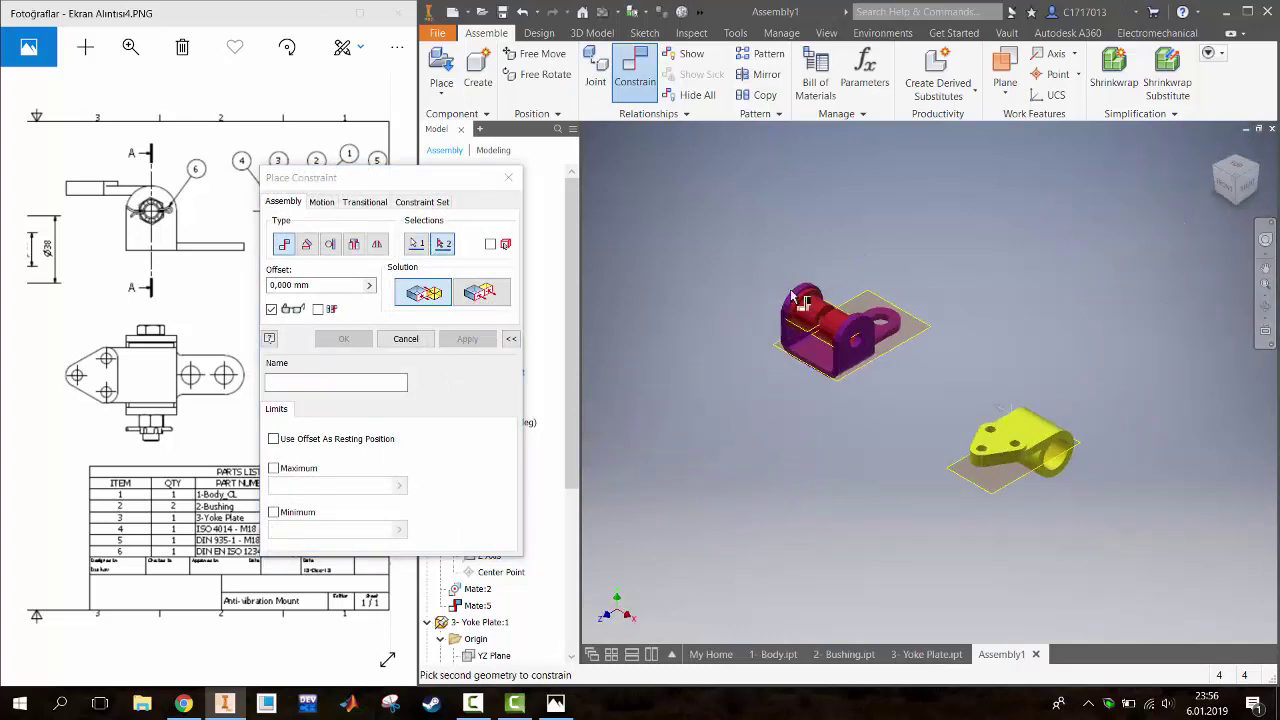
{"action": "scroll", "coordinate": [877, 330], "scroll_direction": "up", "scroll_amount": 5}
{"action": "left_click", "coordinate": [885, 348]}
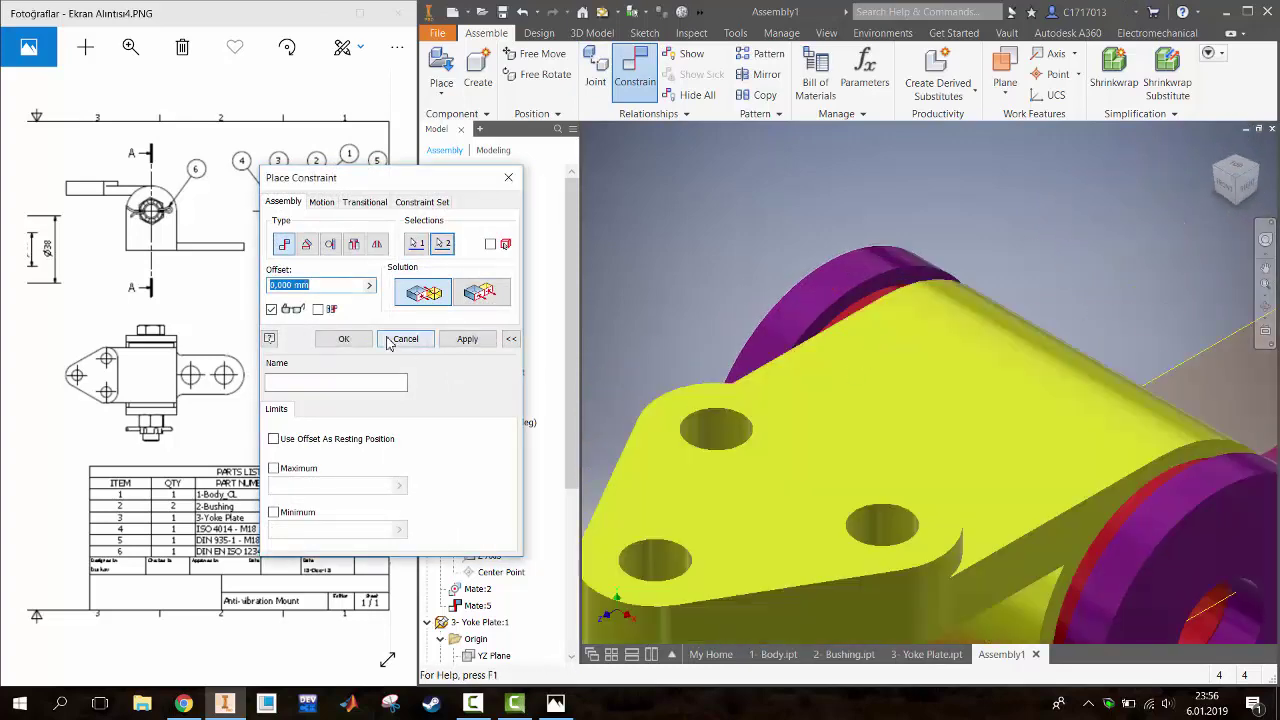
{"action": "left_click", "coordinate": [343, 338]}
{"action": "key", "text": "F6"}
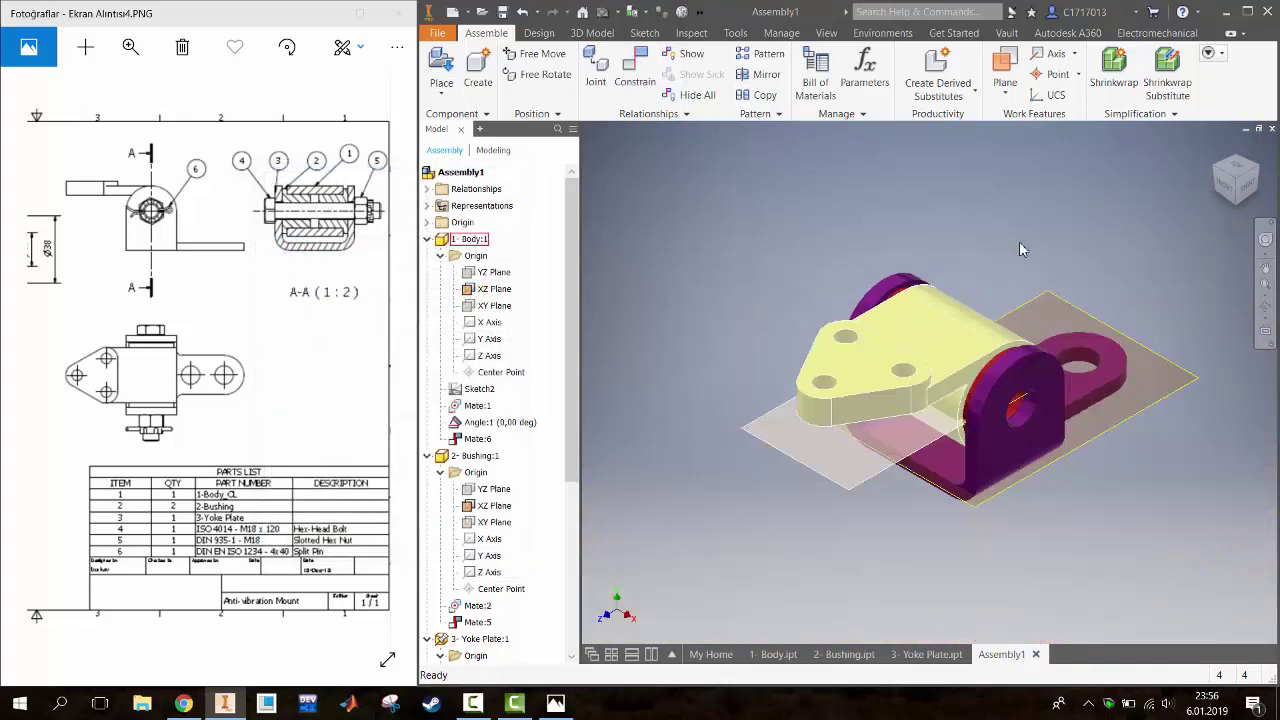
{"action": "left_click", "coordinate": [1217, 172]}
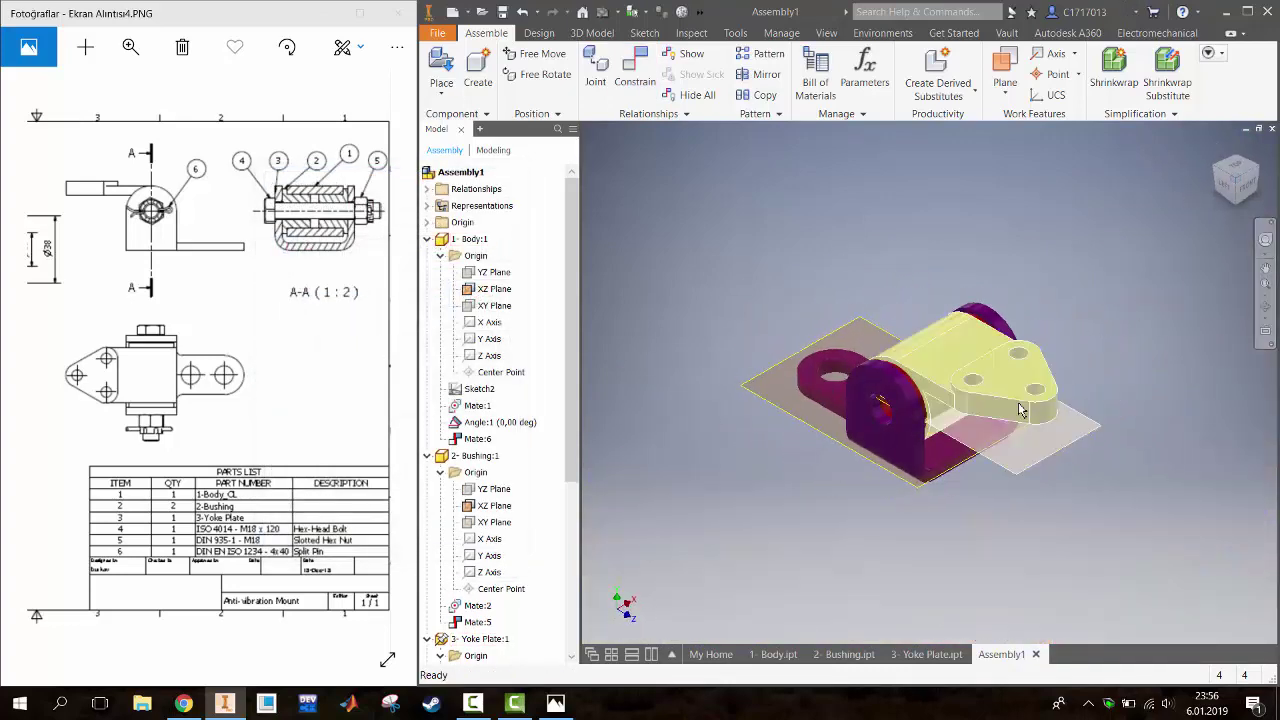
Hide the Body, Bushing and Yoke Plate XZ planes and collapse their browser branches
{"action": "left_click", "coordinate": [990, 380]}
{"action": "left_click", "coordinate": [484, 289]}
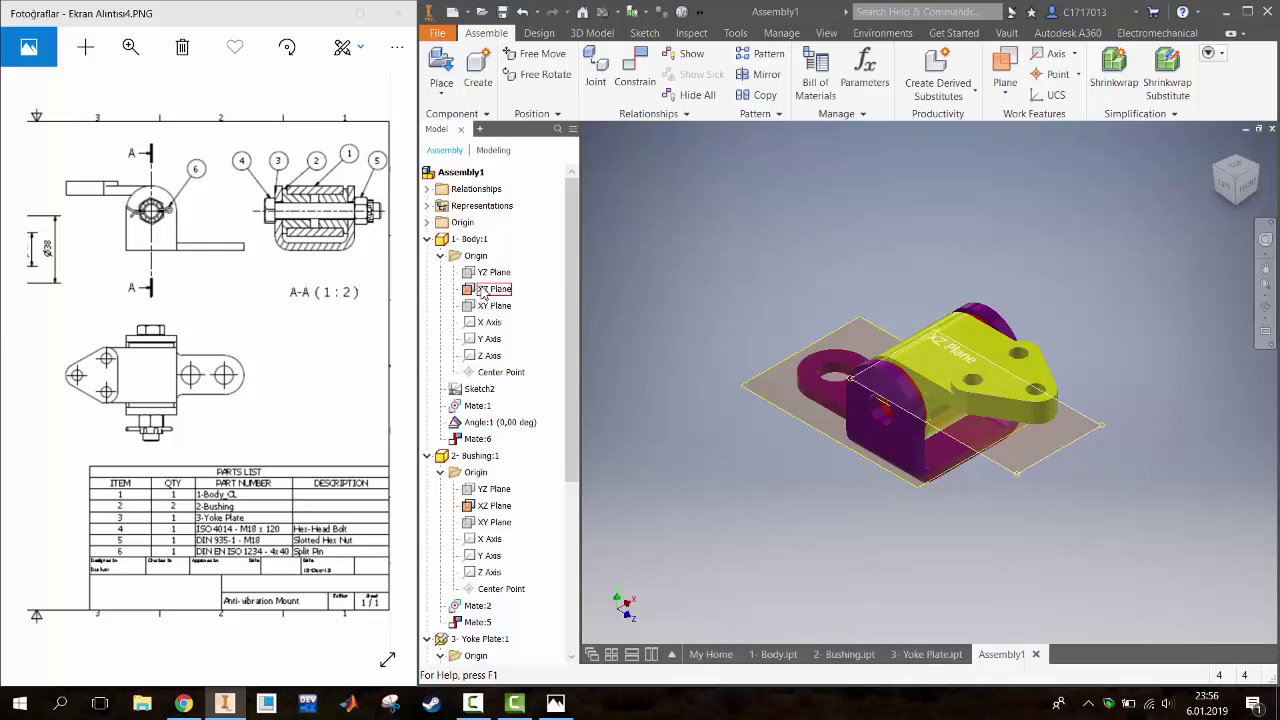
{"action": "right_click", "coordinate": [484, 289]}
{"action": "left_click", "coordinate": [533, 413]}
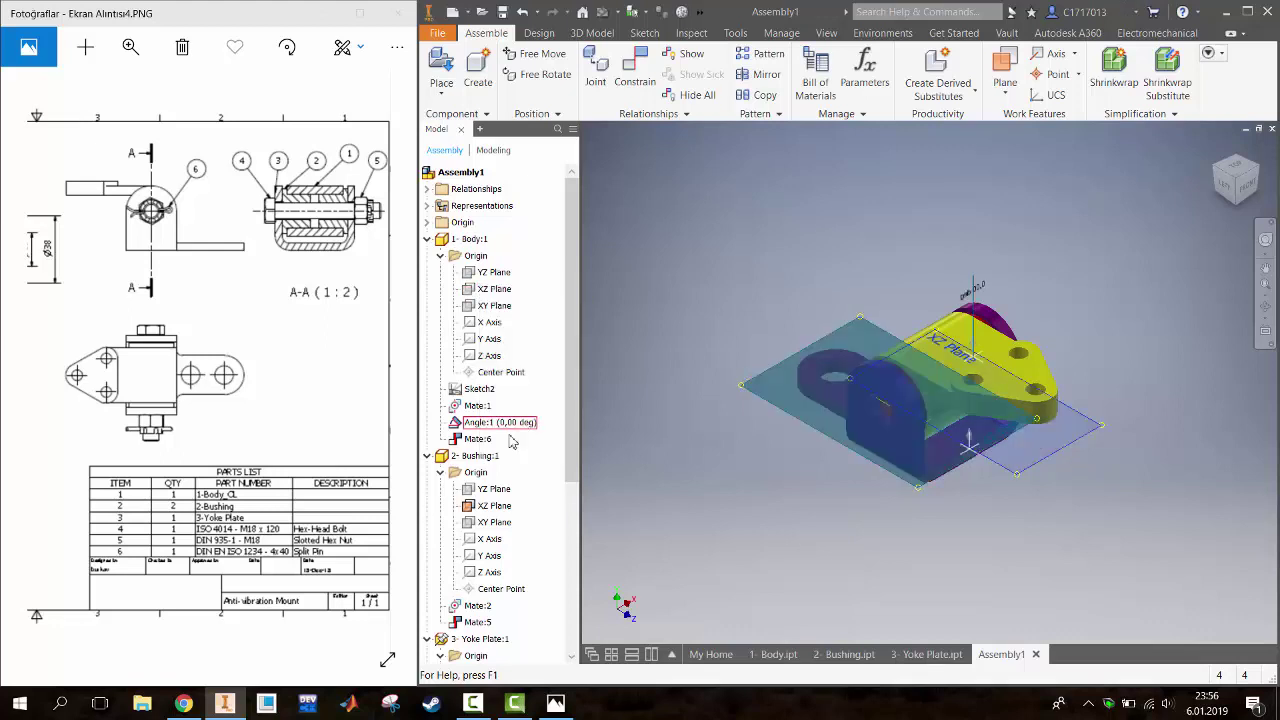
{"action": "right_click", "coordinate": [508, 510]}
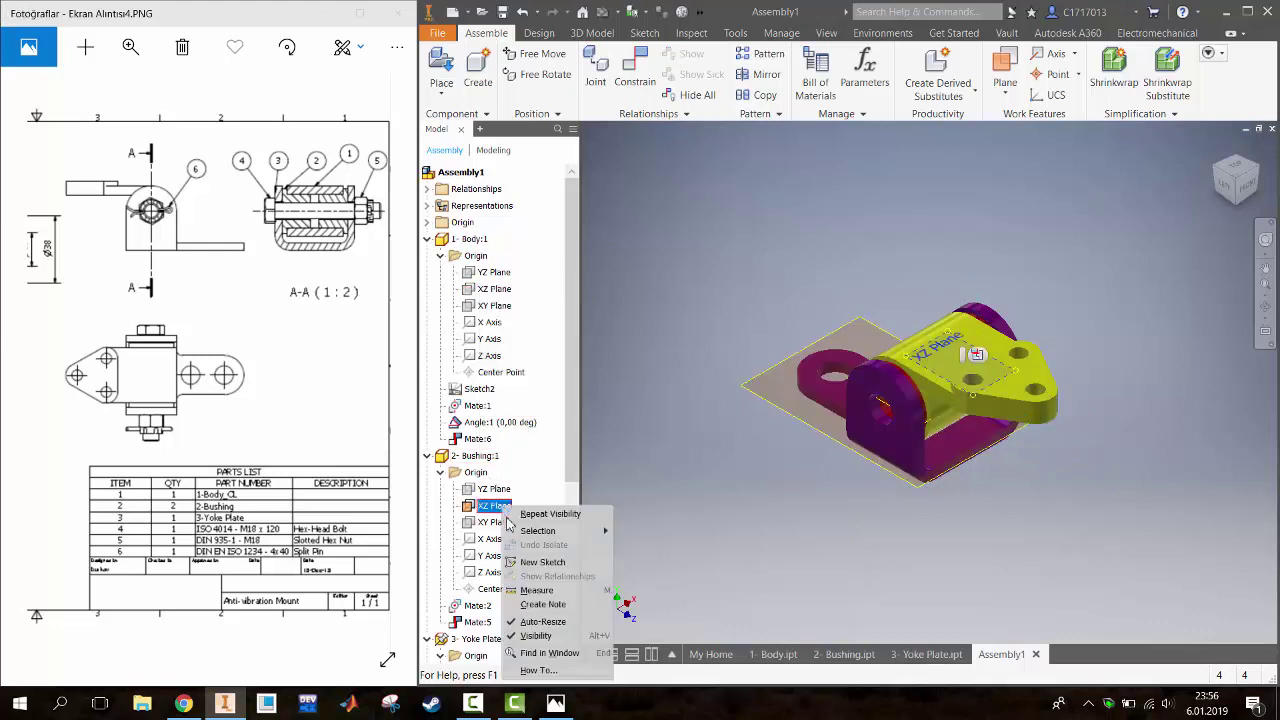
{"action": "left_click", "coordinate": [536, 636]}
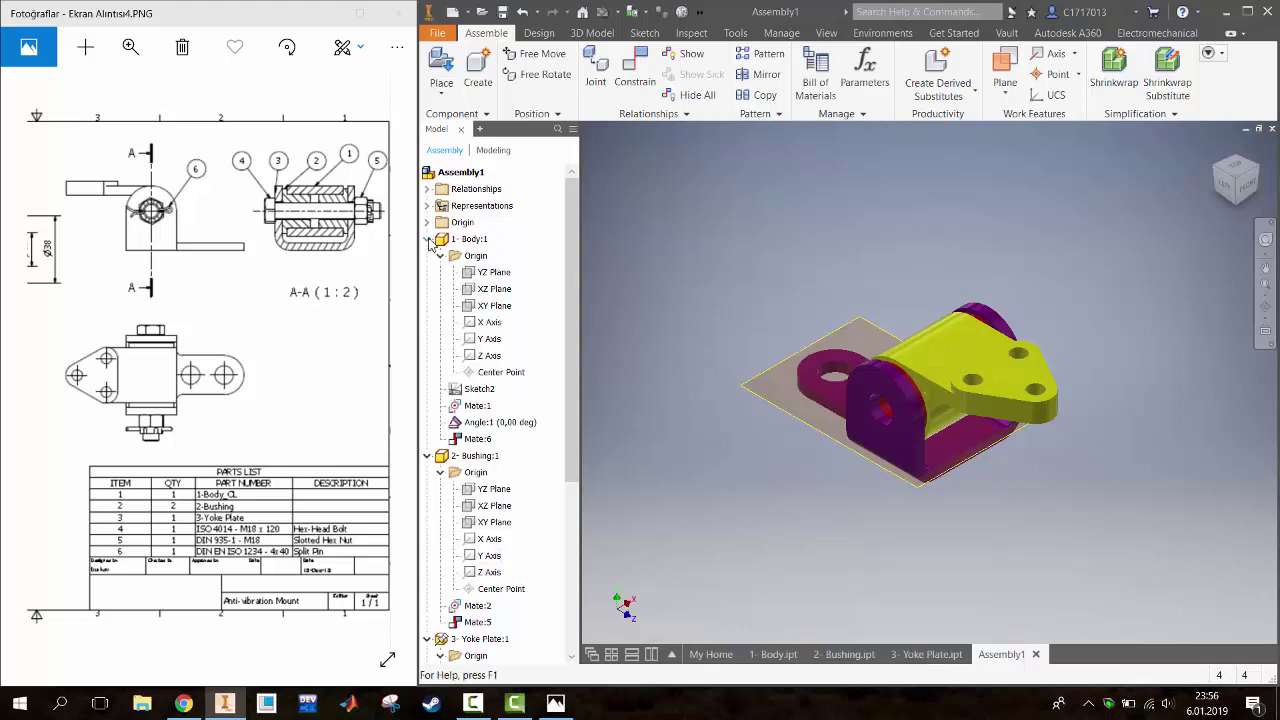
{"action": "scroll", "coordinate": [440, 260], "scroll_direction": "down", "scroll_amount": 2}
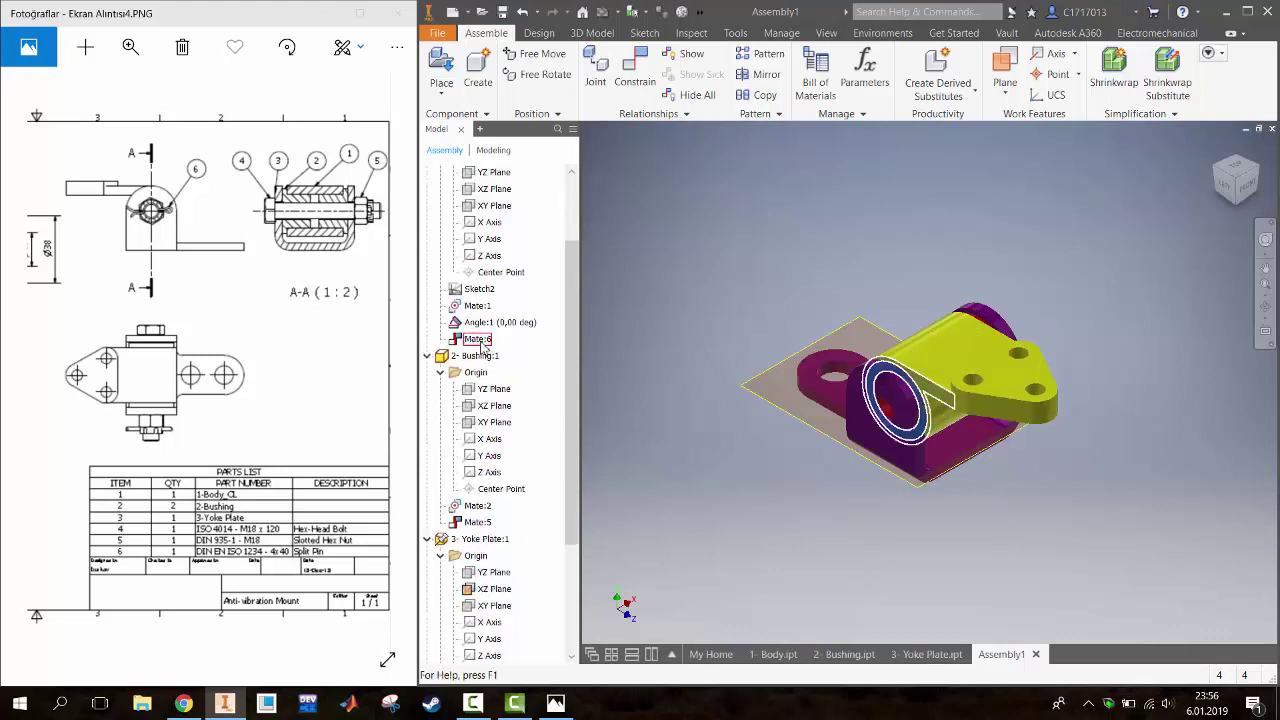
{"action": "right_click", "coordinate": [497, 590]}
{"action": "left_click", "coordinate": [530, 638]}
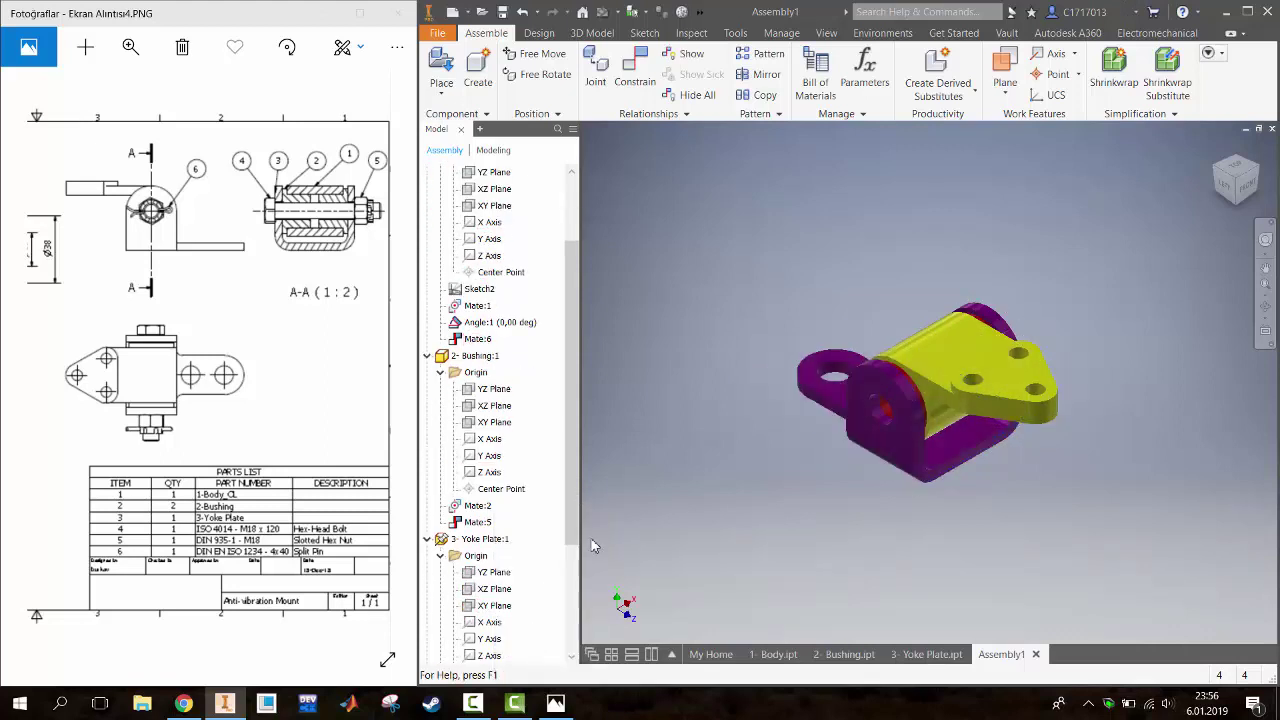
{"action": "left_click", "coordinate": [428, 540]}
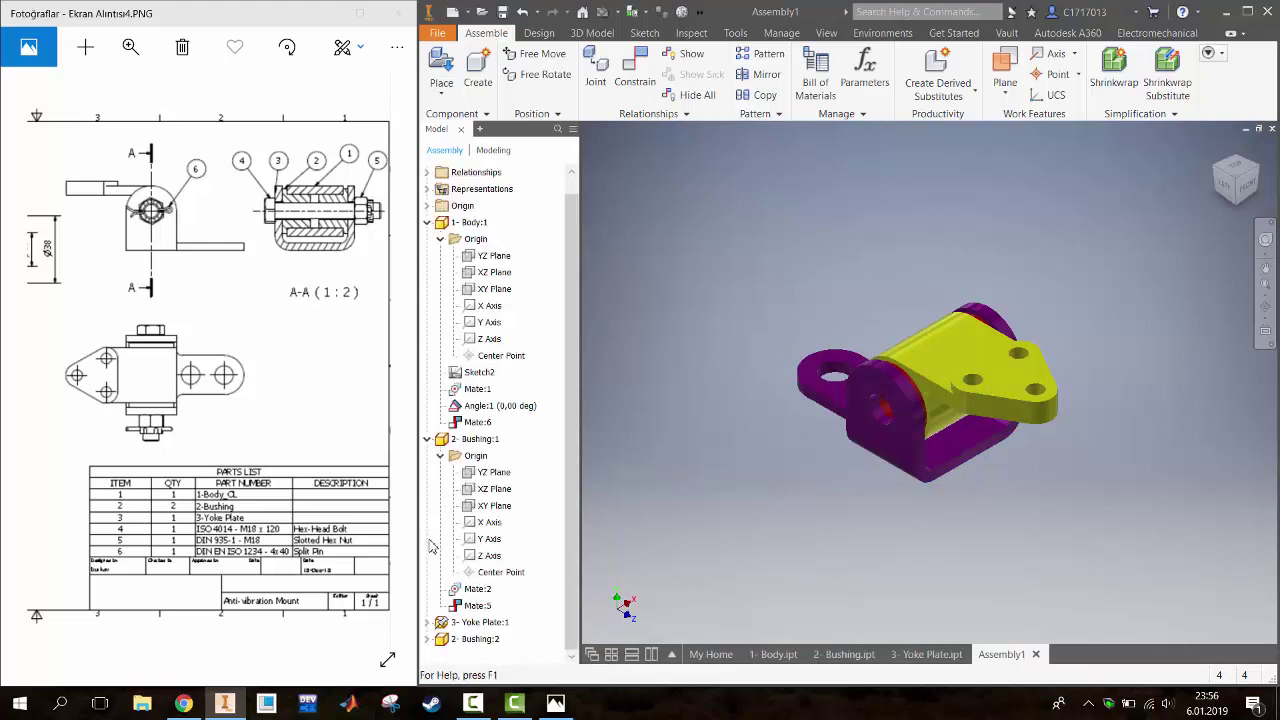
{"action": "left_click", "coordinate": [428, 439]}
{"action": "left_click", "coordinate": [428, 240]}
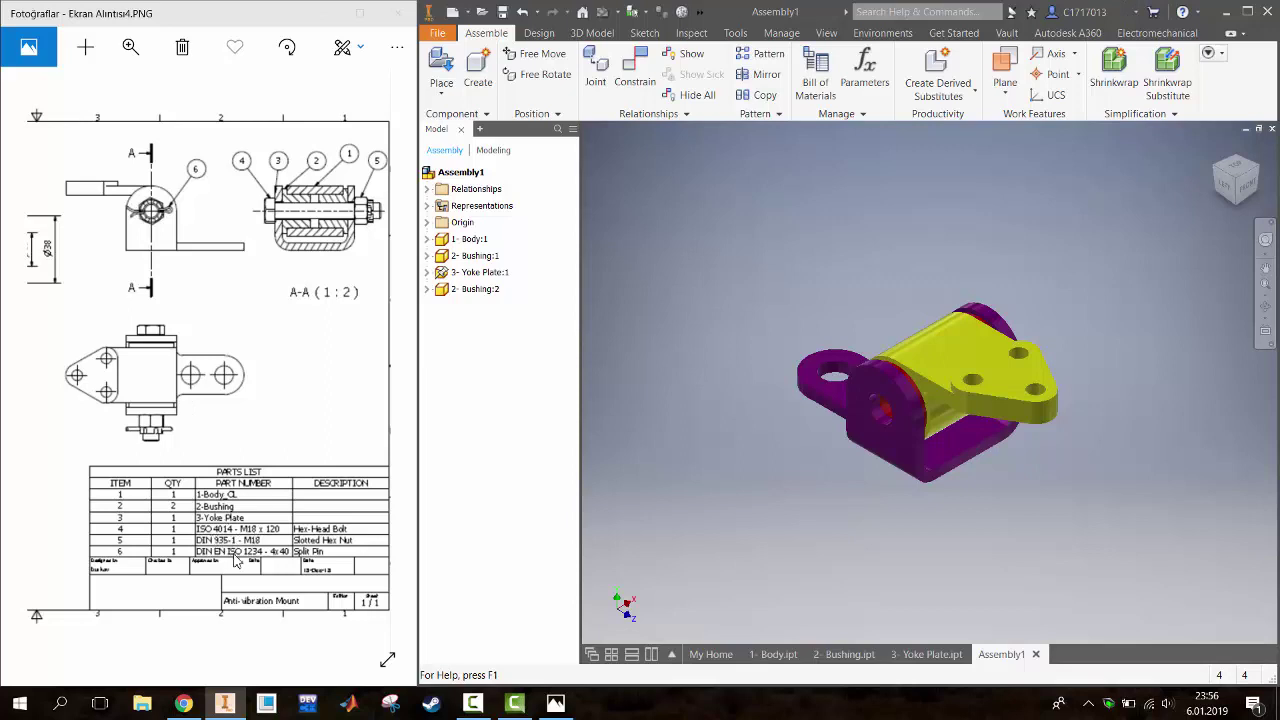
Search Content Center for 4014 and choose the ISO 4014 hex bolt
{"action": "left_click", "coordinate": [441, 88]}
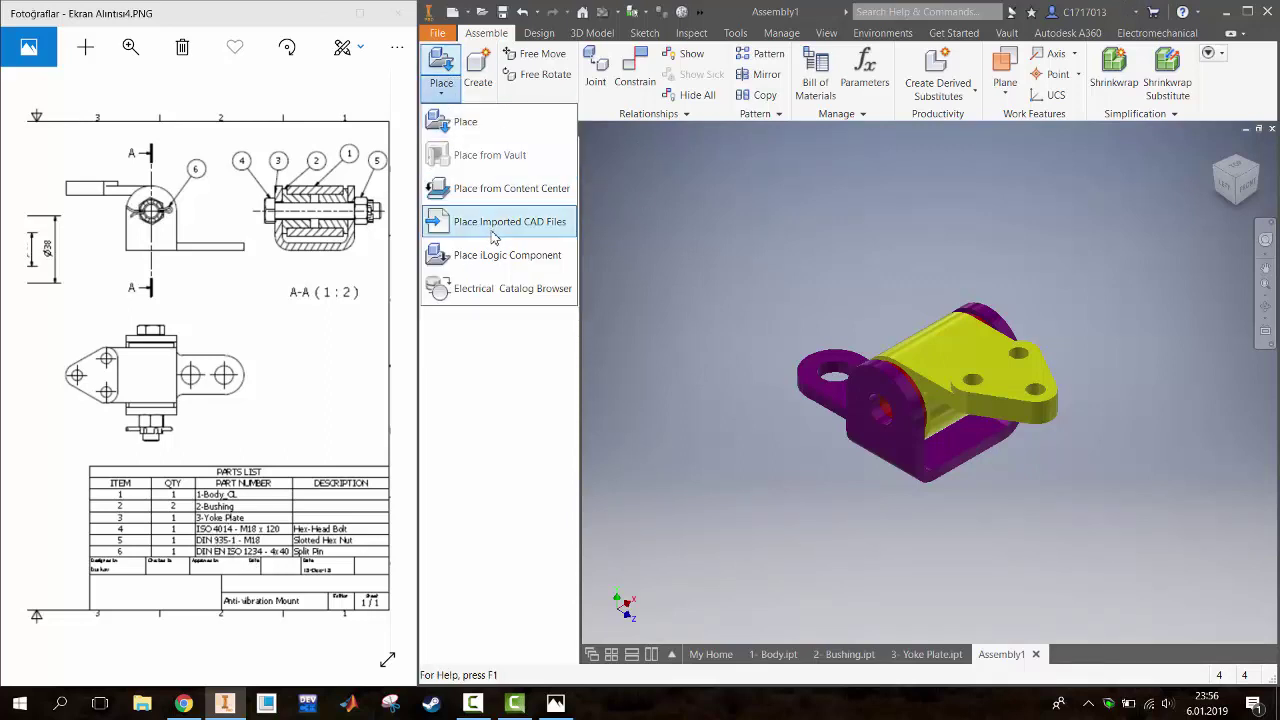
{"action": "left_click", "coordinate": [481, 203]}
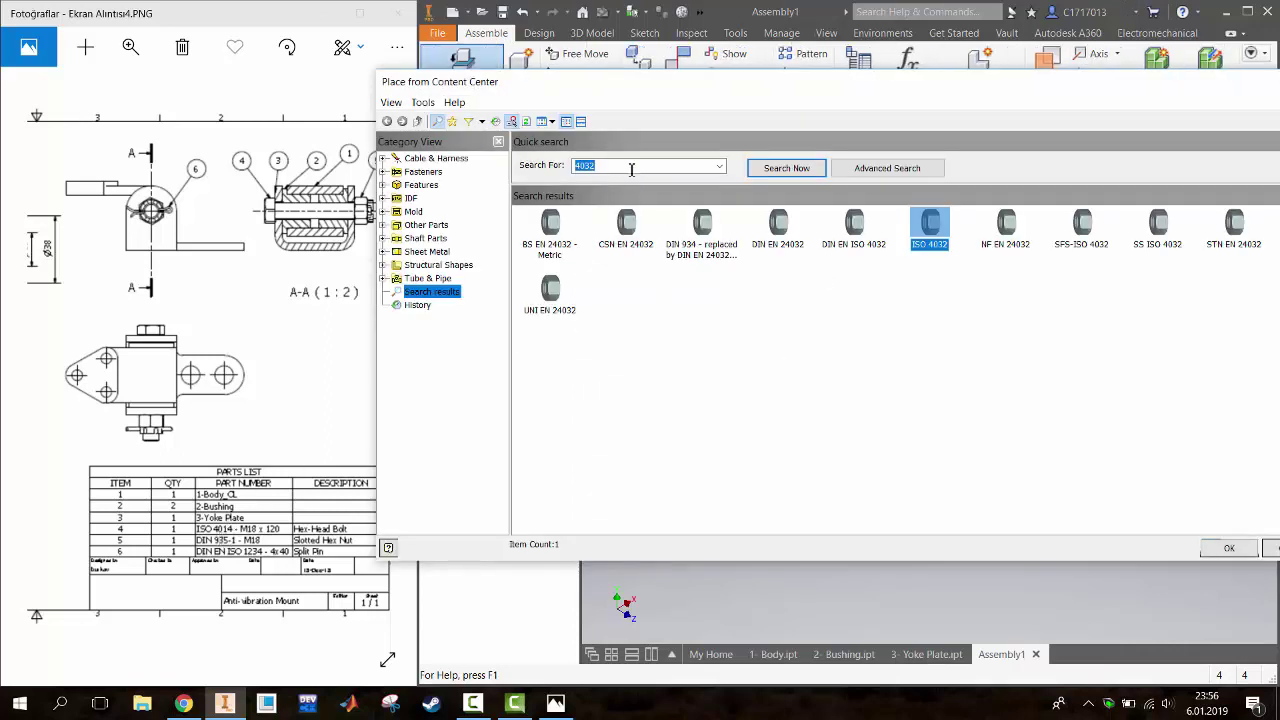
{"action": "left_click", "coordinate": [630, 168]}
{"action": "type", "text": "4014"}
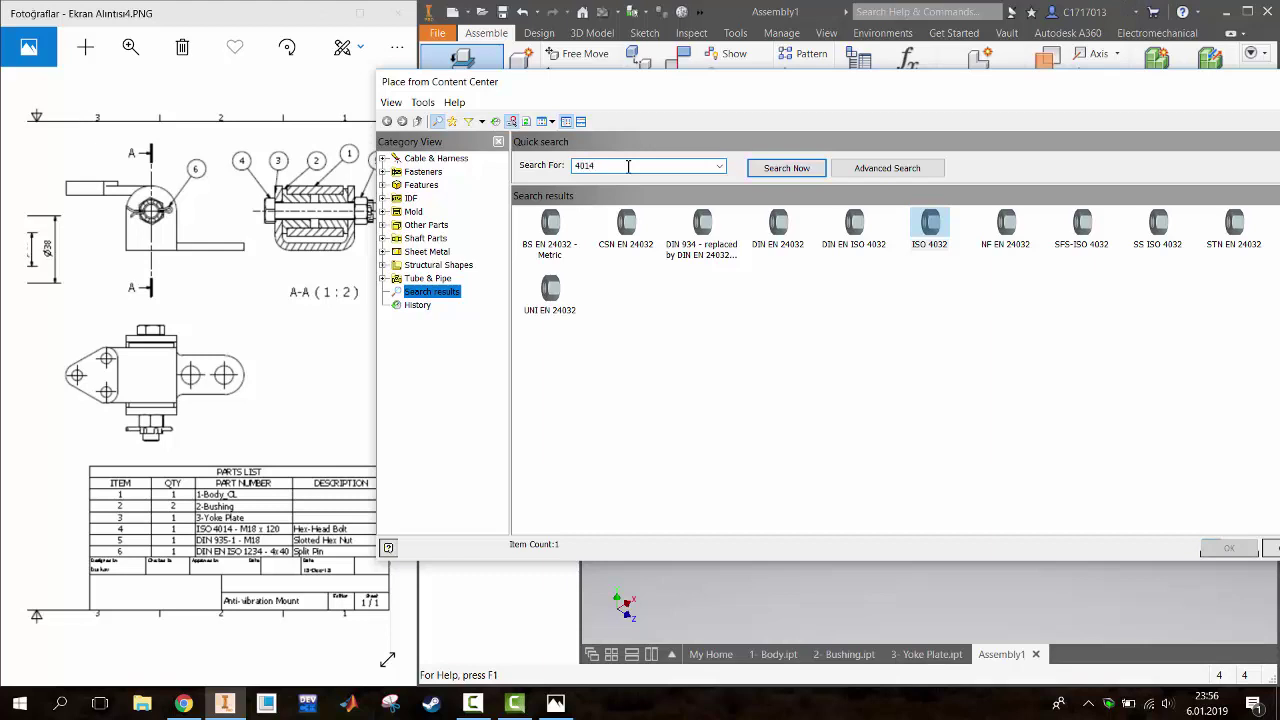
{"action": "key", "text": "Return"}
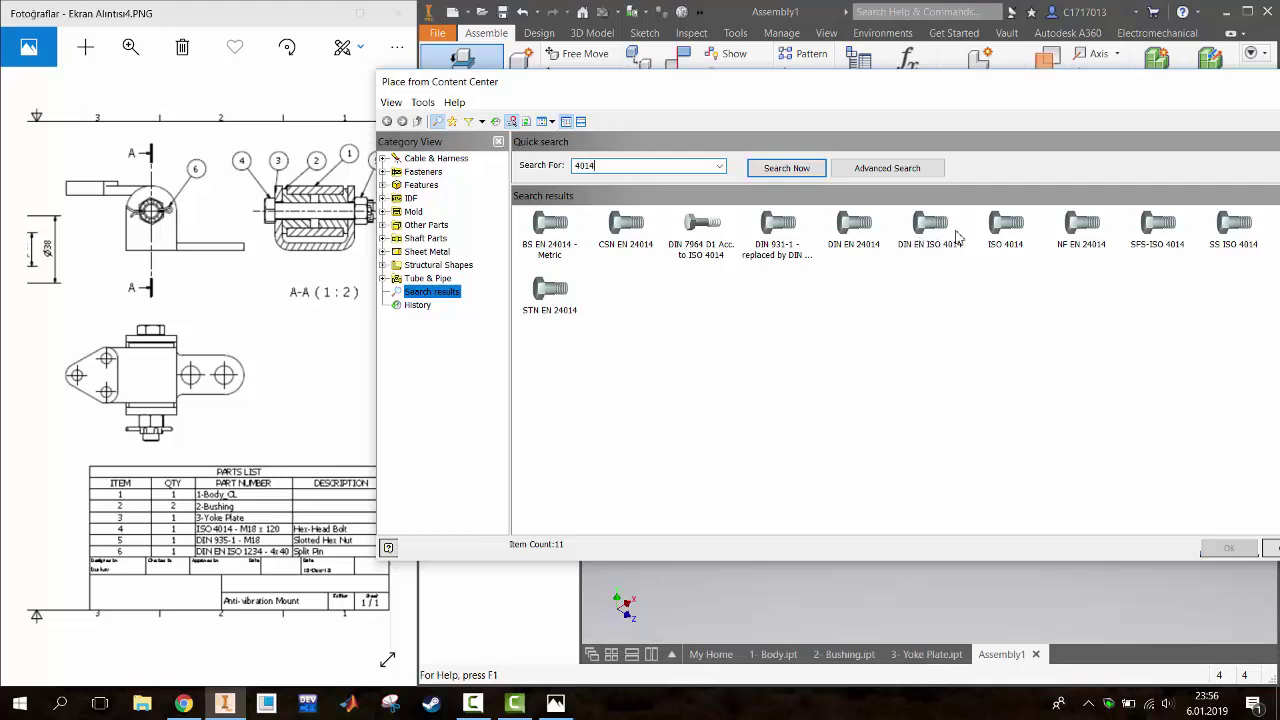
{"action": "left_click", "coordinate": [1005, 225]}
{"action": "left_click", "coordinate": [1229, 548]}
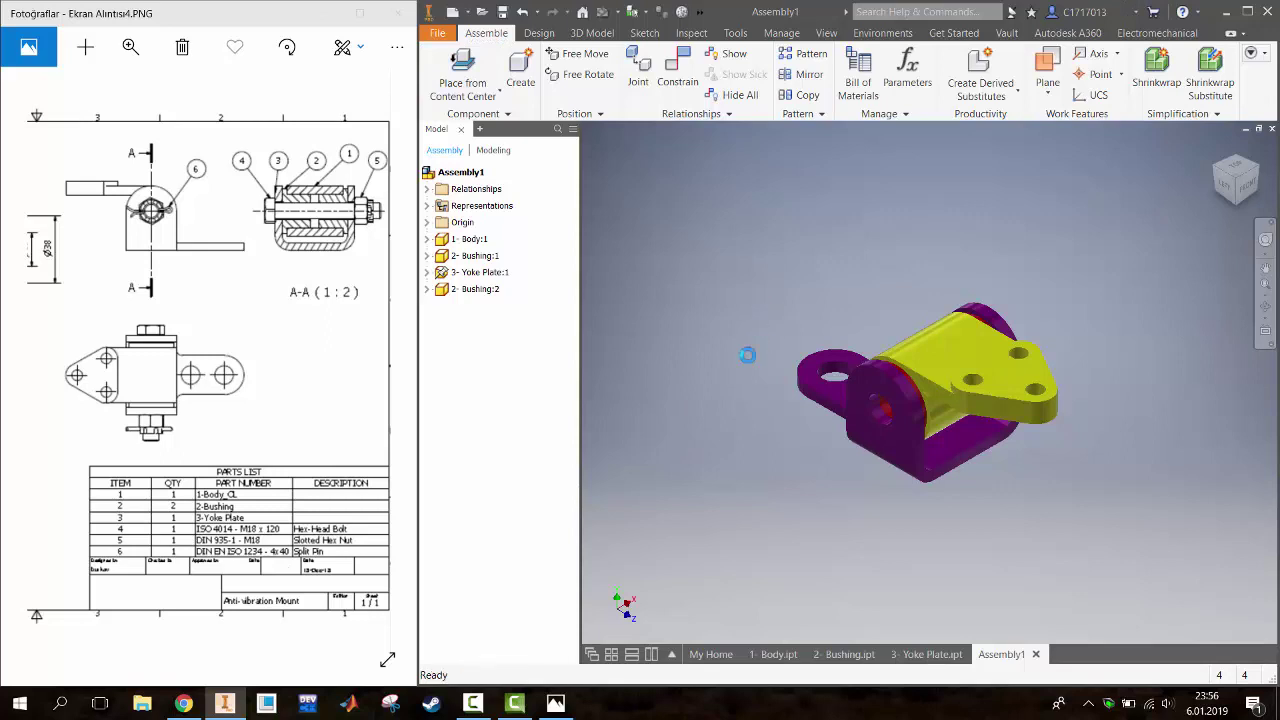
Size the bolt M18 x 120 and place one copy in the assembly
{"action": "scroll", "coordinate": [845, 366], "scroll_direction": "down", "scroll_amount": 1}
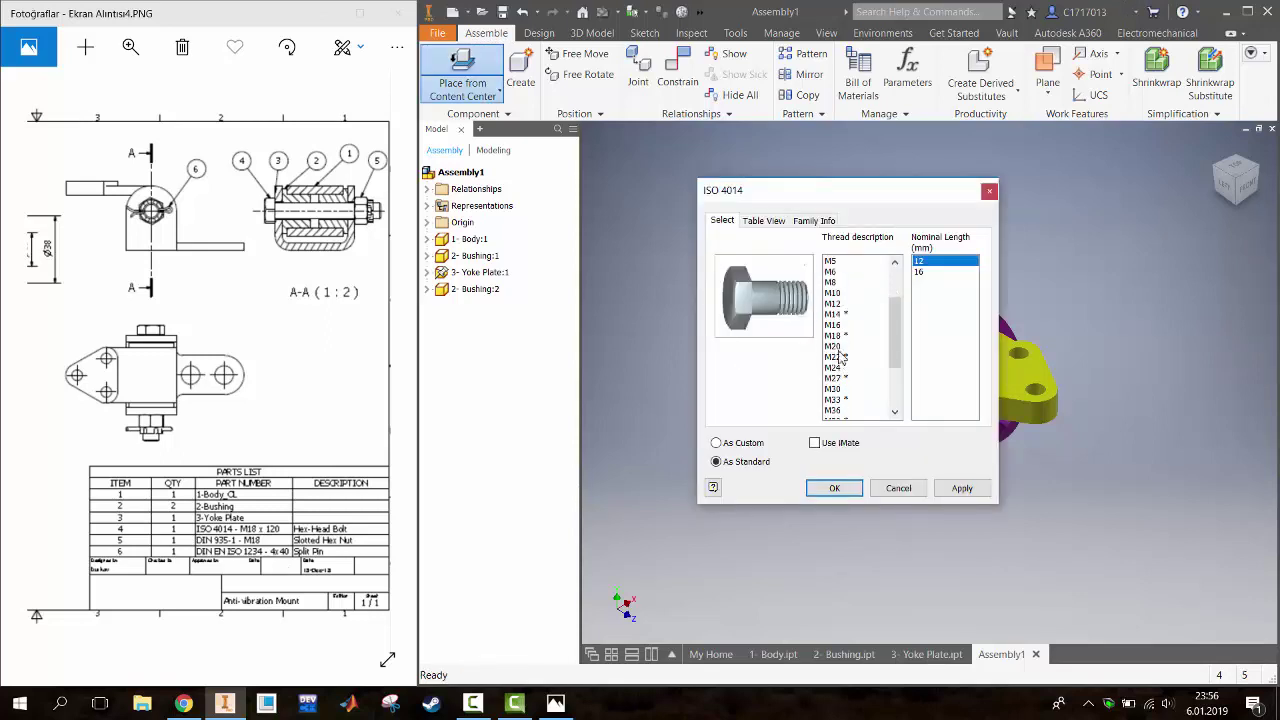
{"action": "left_click", "coordinate": [840, 336]}
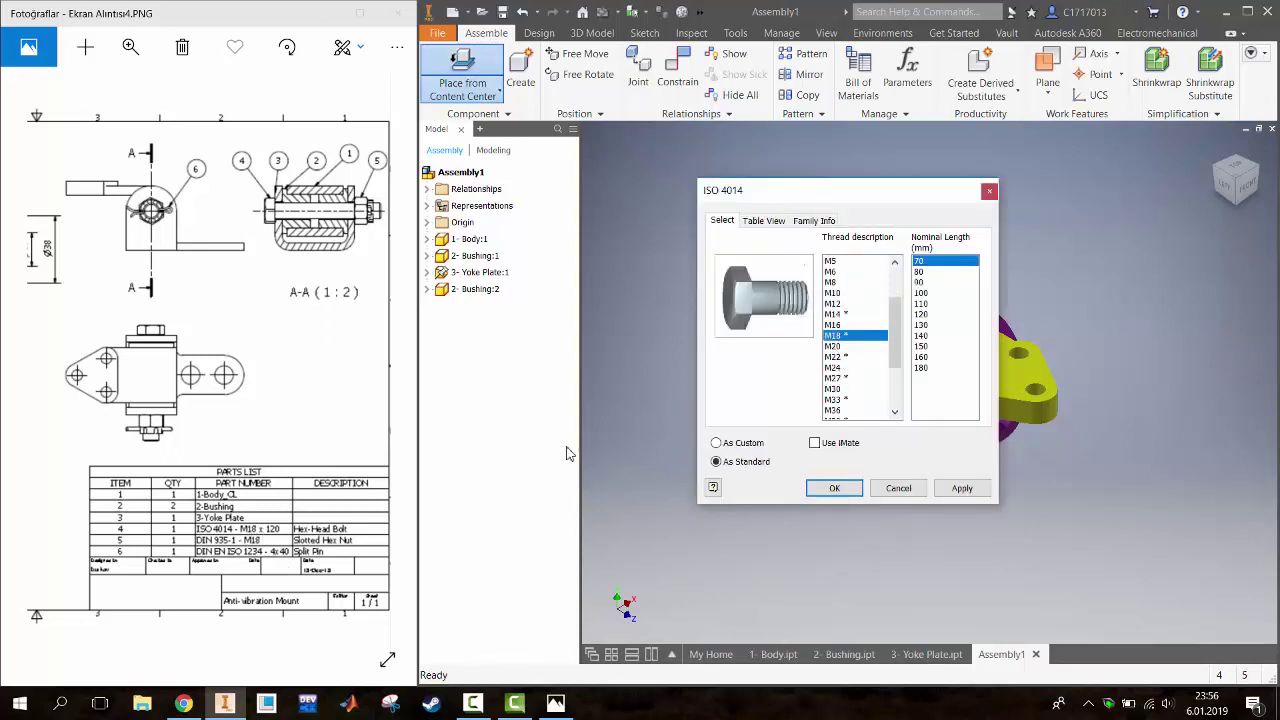
{"action": "left_click", "coordinate": [932, 314]}
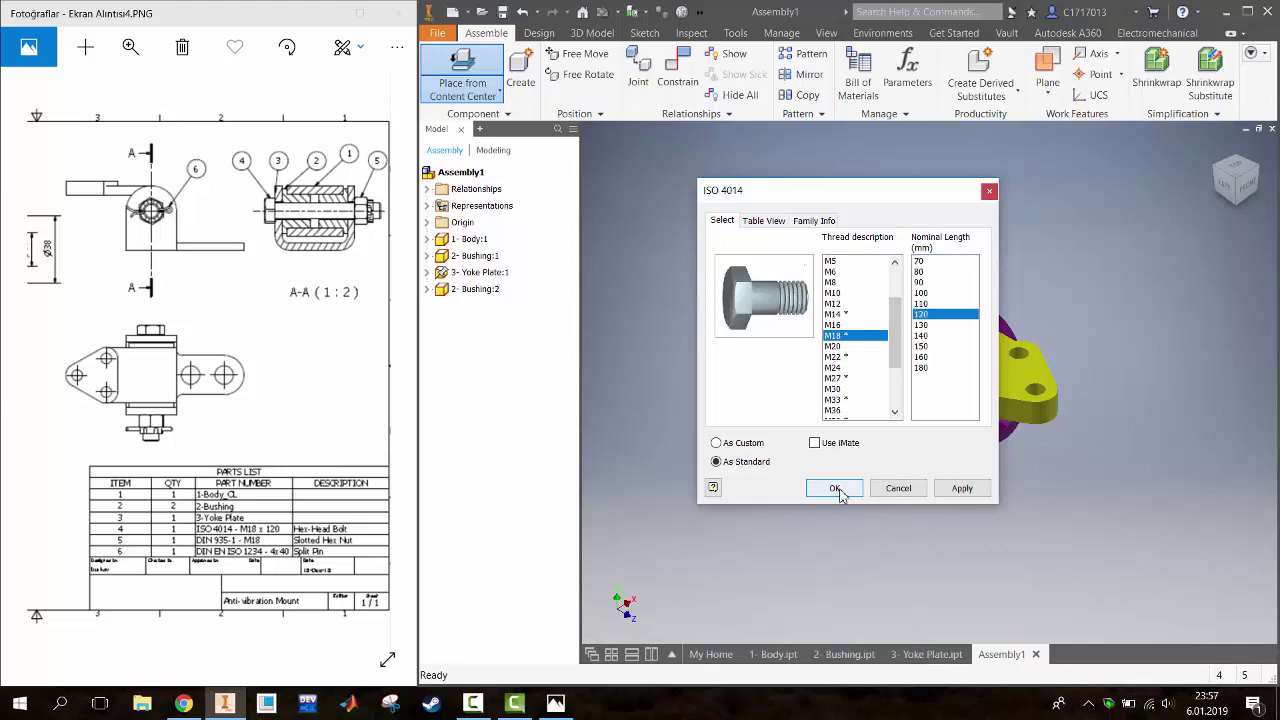
{"action": "left_click", "coordinate": [836, 490]}
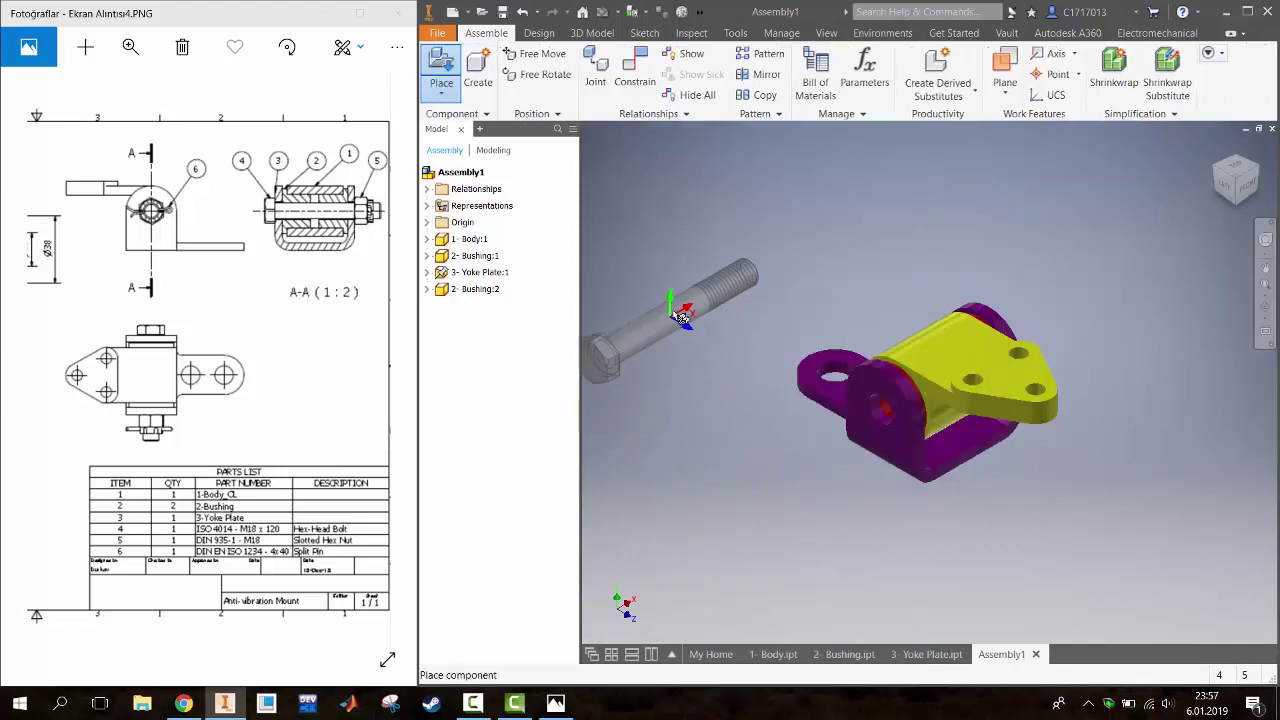
{"action": "left_click", "coordinate": [724, 283]}
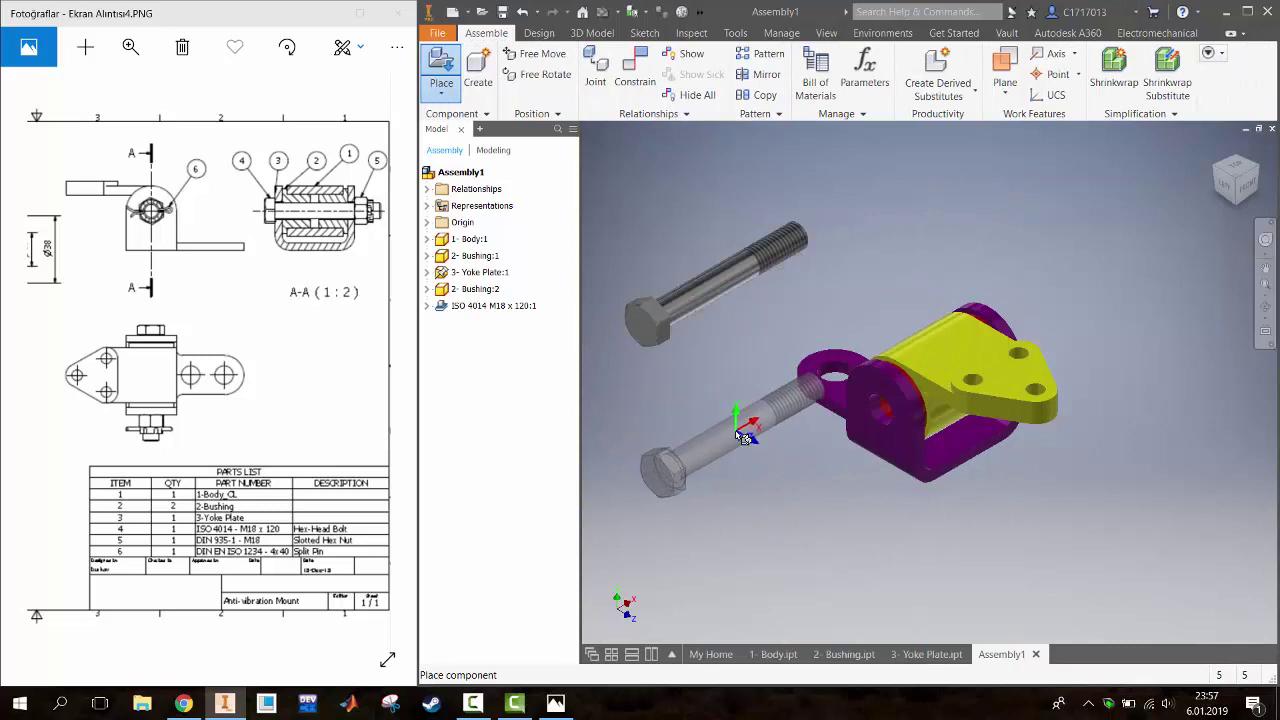
{"action": "key", "text": "Escape"}
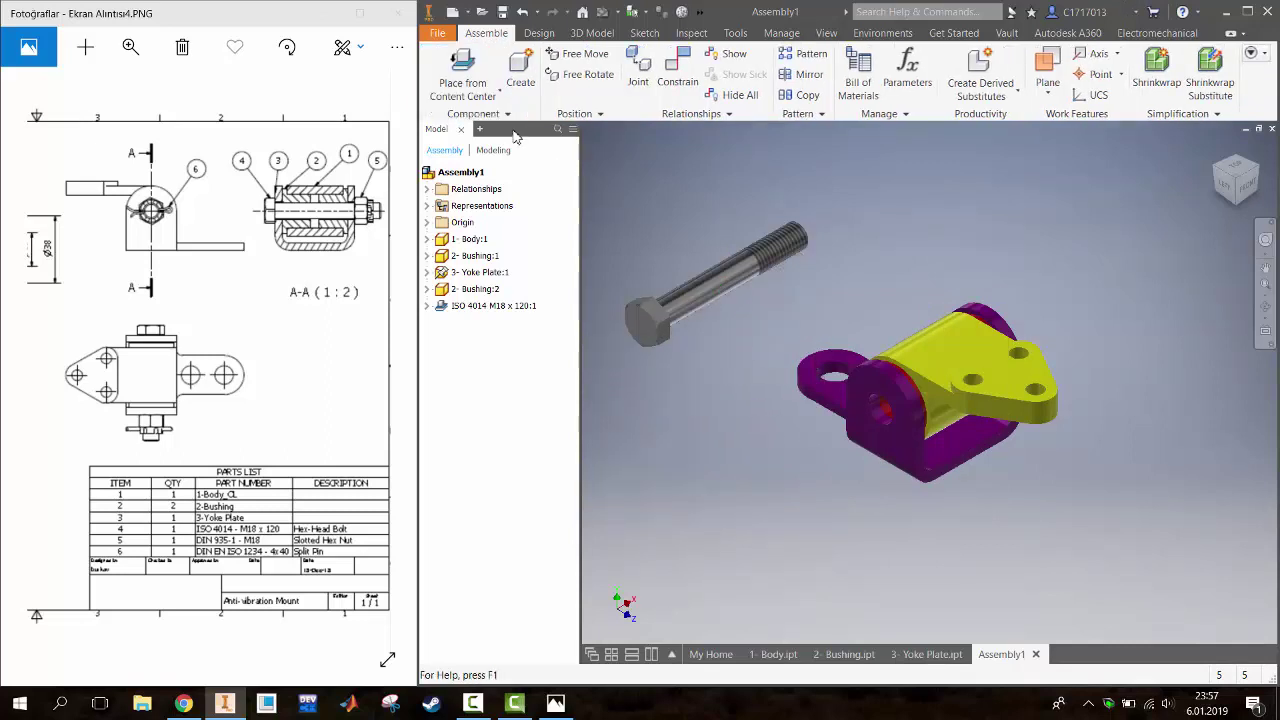
Search Content Center for 935 and choose the DIN 935-1 slotted nut
{"action": "left_click", "coordinate": [457, 65]}
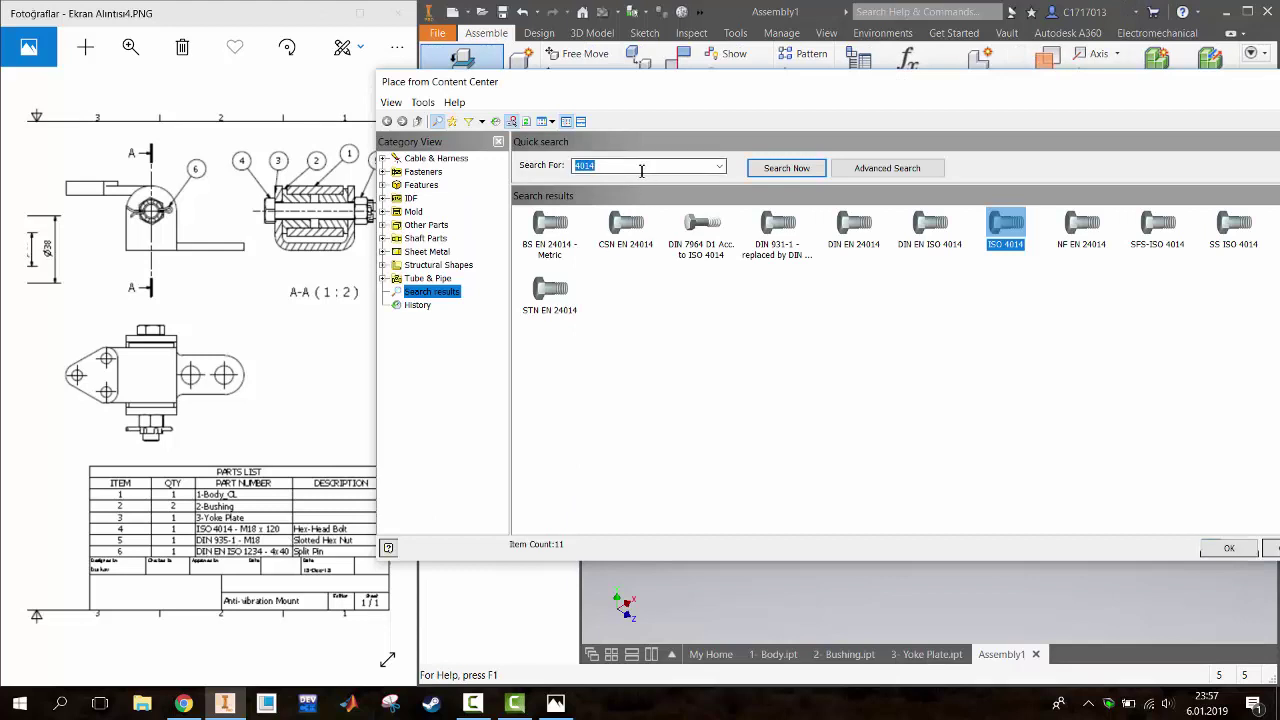
{"action": "left_click", "coordinate": [611, 167]}
{"action": "type", "text": "935"}
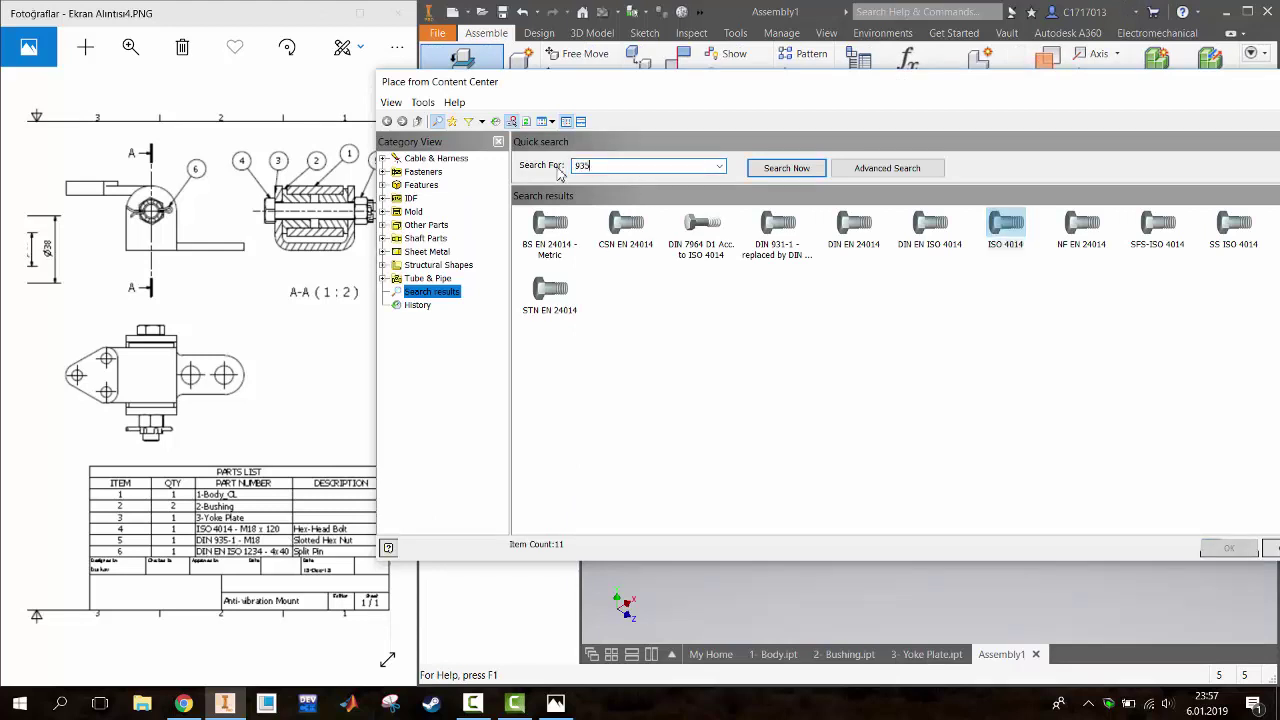
{"action": "key", "text": "Return"}
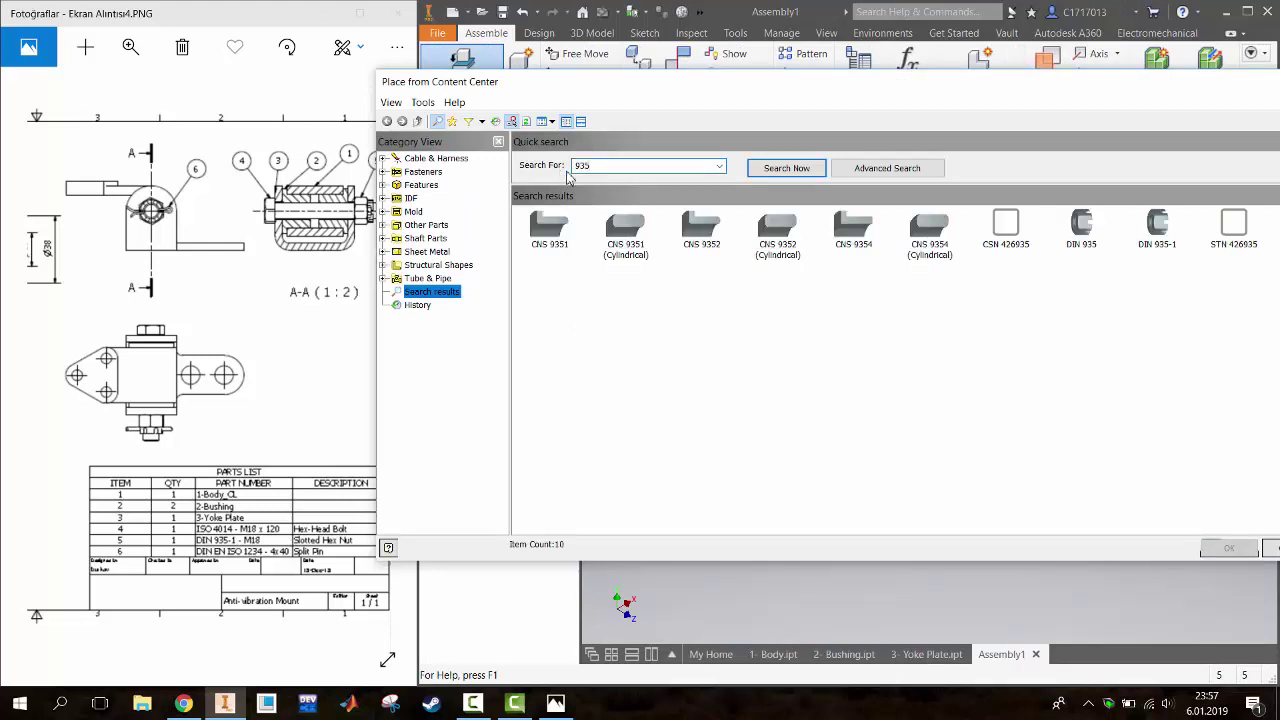
{"action": "left_click", "coordinate": [1157, 226]}
{"action": "left_click", "coordinate": [1229, 548]}
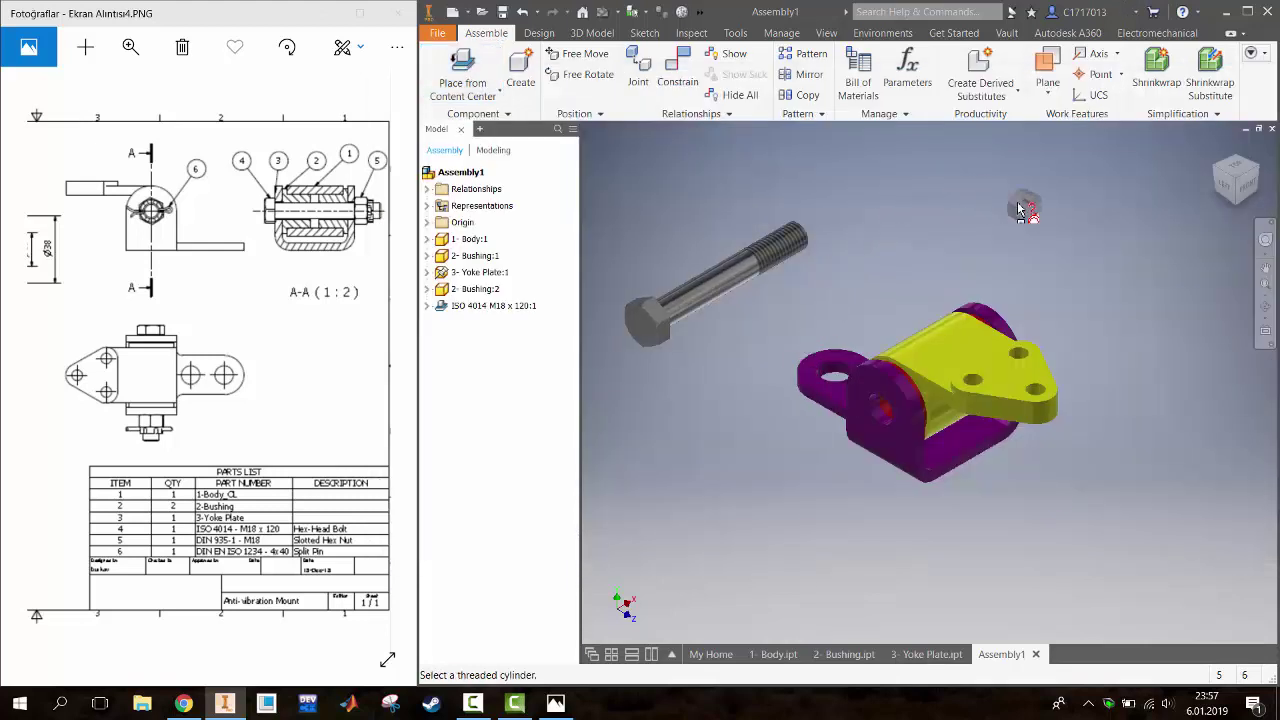
Set the nut's thread to M18 and place one beside the bolt
{"action": "left_click", "coordinate": [1018, 204]}
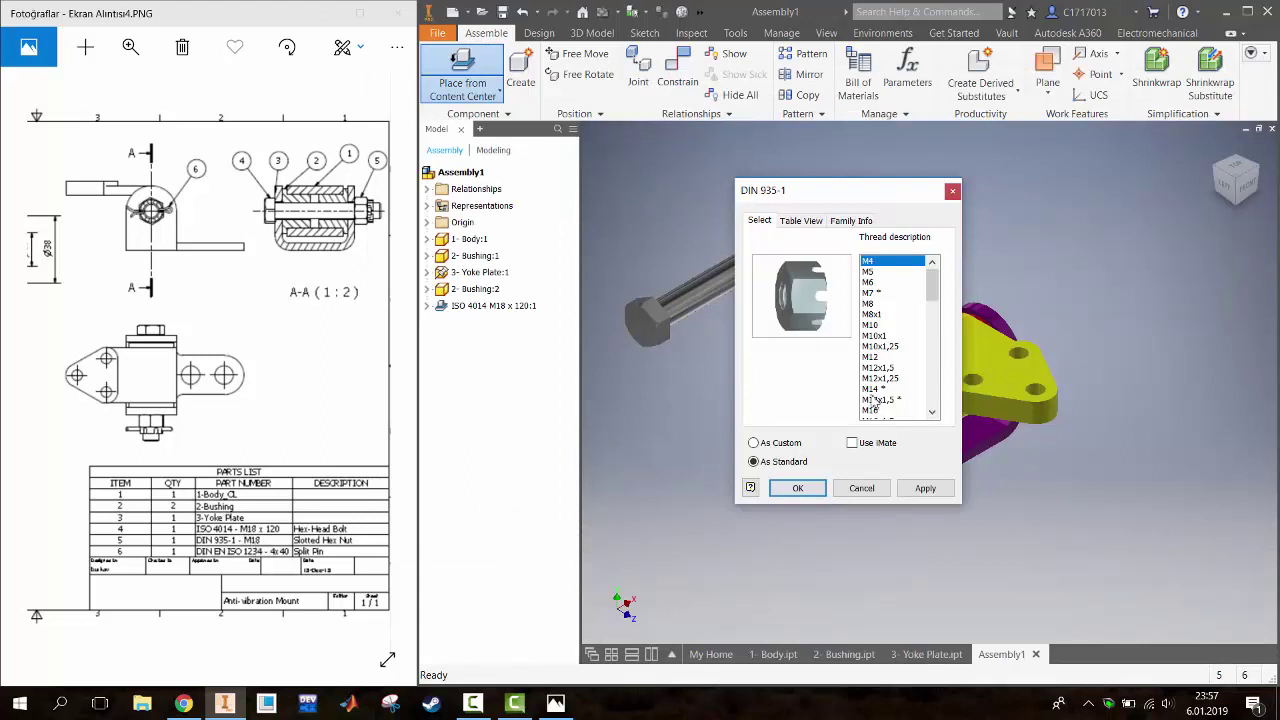
{"action": "scroll", "coordinate": [874, 399], "scroll_direction": "down", "scroll_amount": 2}
{"action": "scroll", "coordinate": [877, 356], "scroll_direction": "down", "scroll_amount": 2}
{"action": "left_click", "coordinate": [884, 305]}
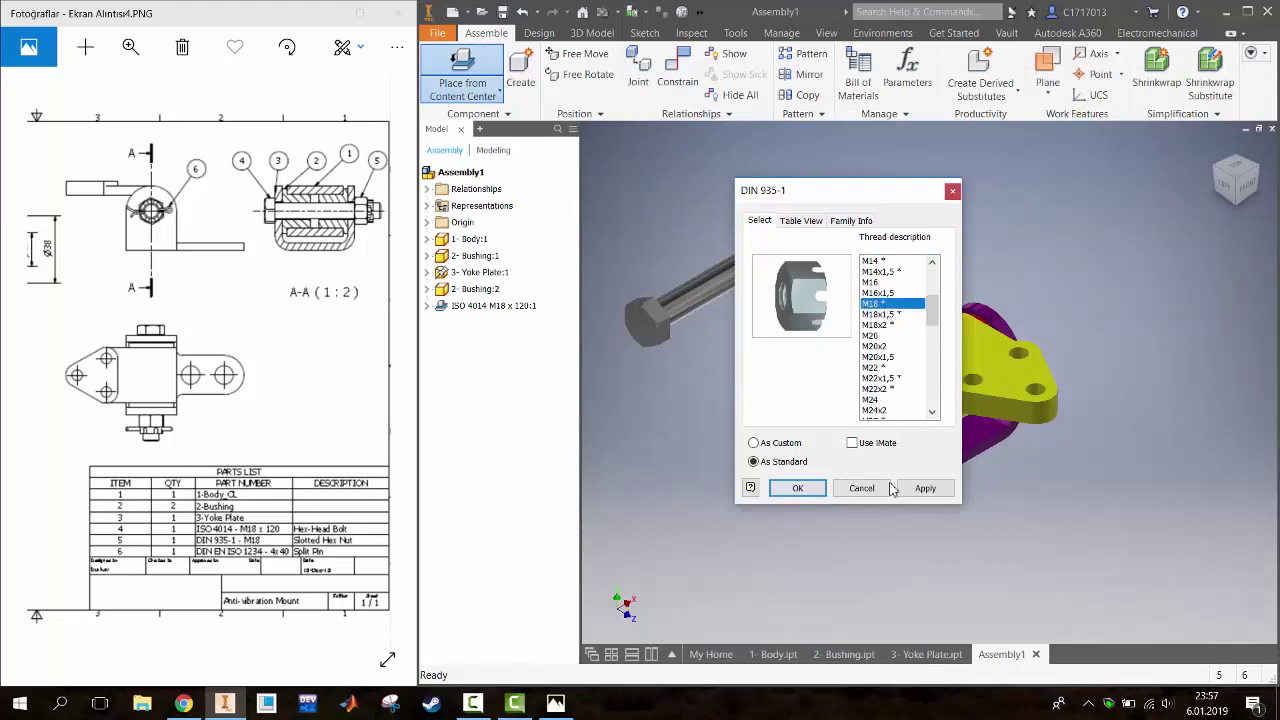
{"action": "left_click", "coordinate": [798, 489]}
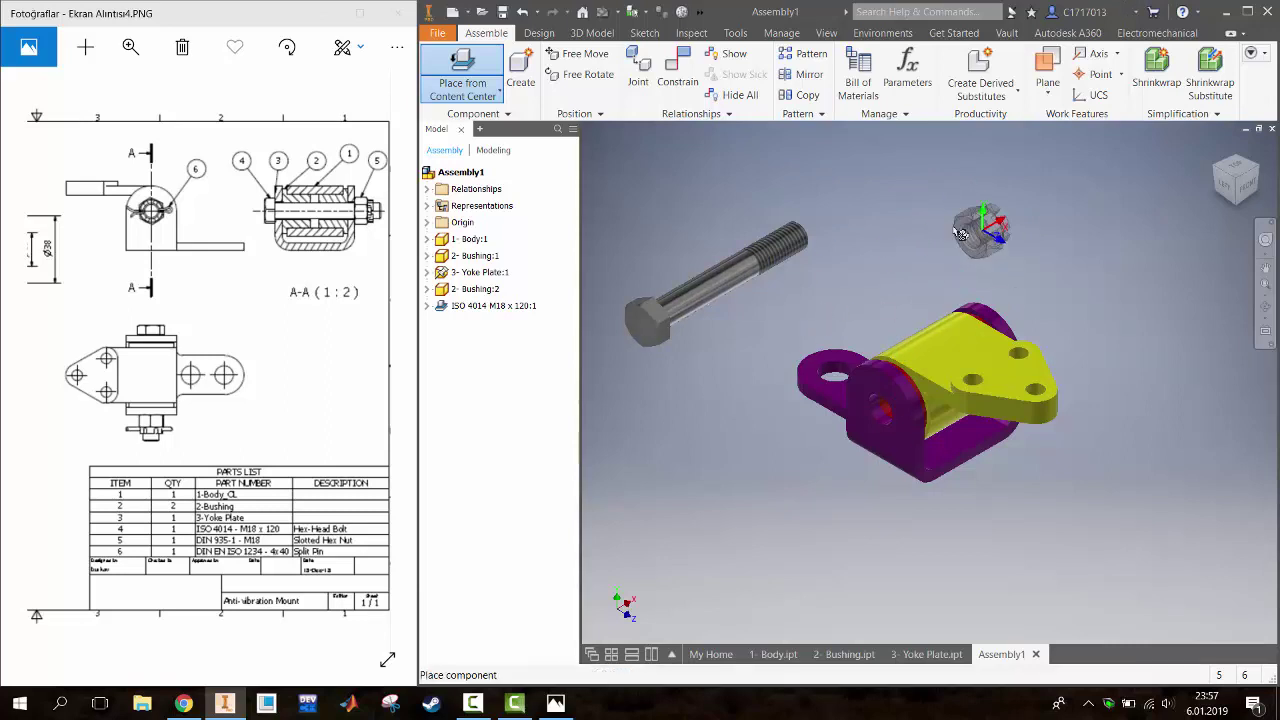
{"action": "left_click", "coordinate": [1010, 243]}
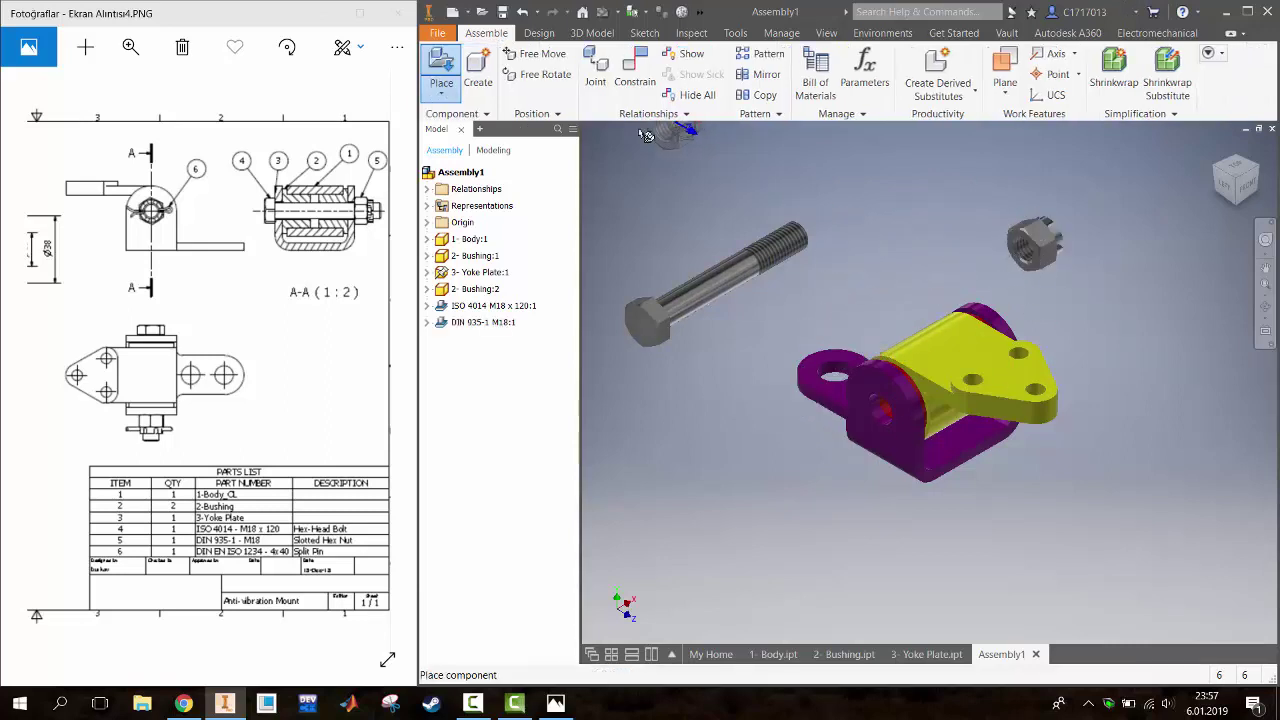
{"action": "key", "text": "Escape"}
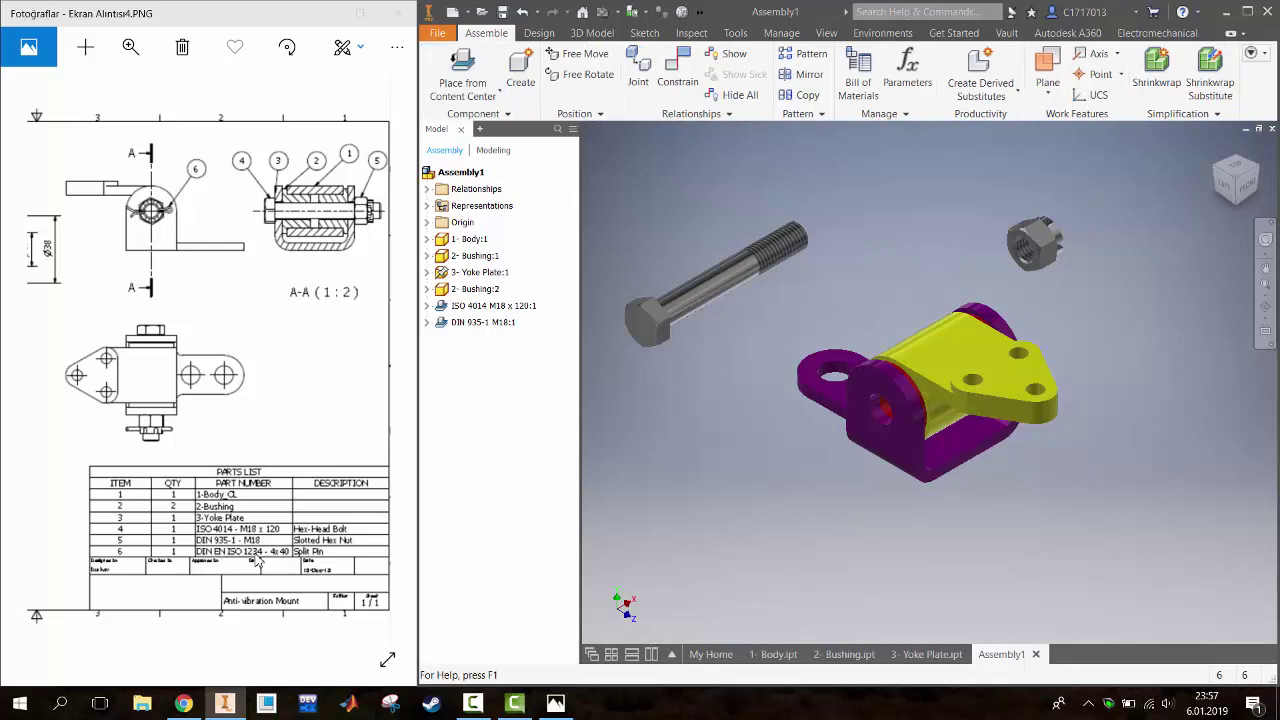
Search Content Center for 1234 and select the DIN EN ISO 1234 split pin
{"action": "left_click", "coordinate": [462, 65]}
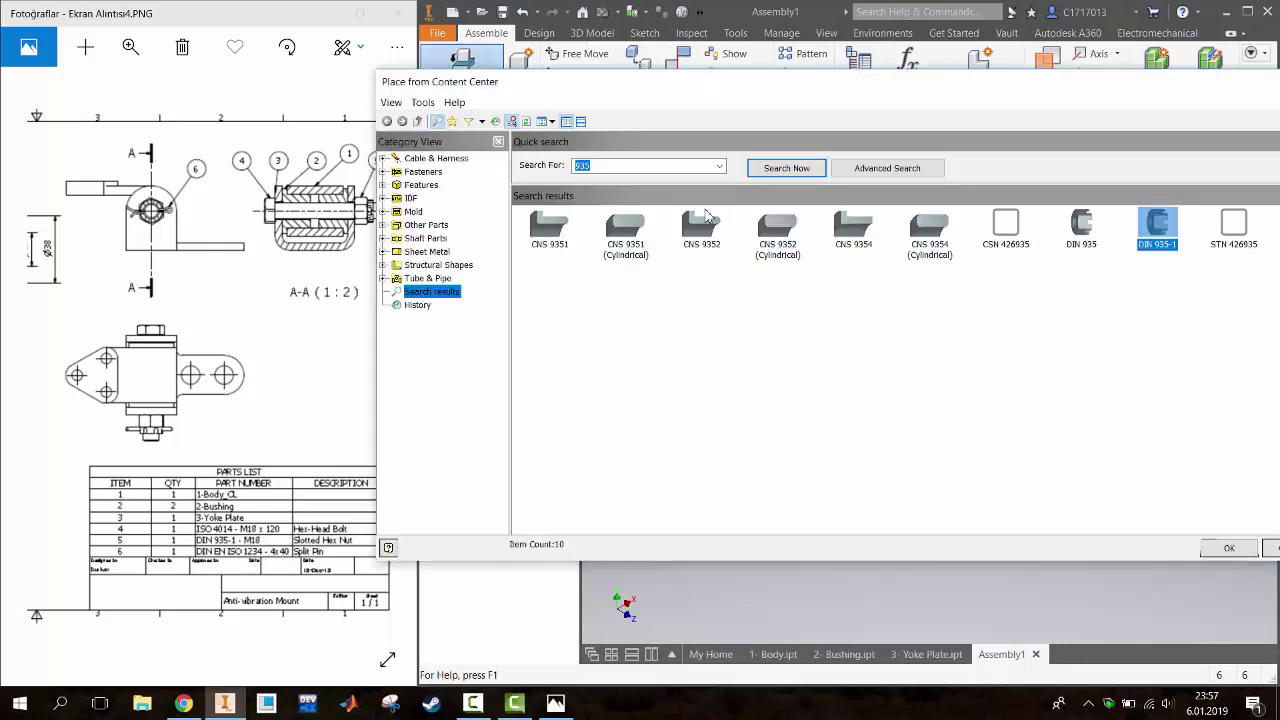
{"action": "left_click", "coordinate": [649, 165]}
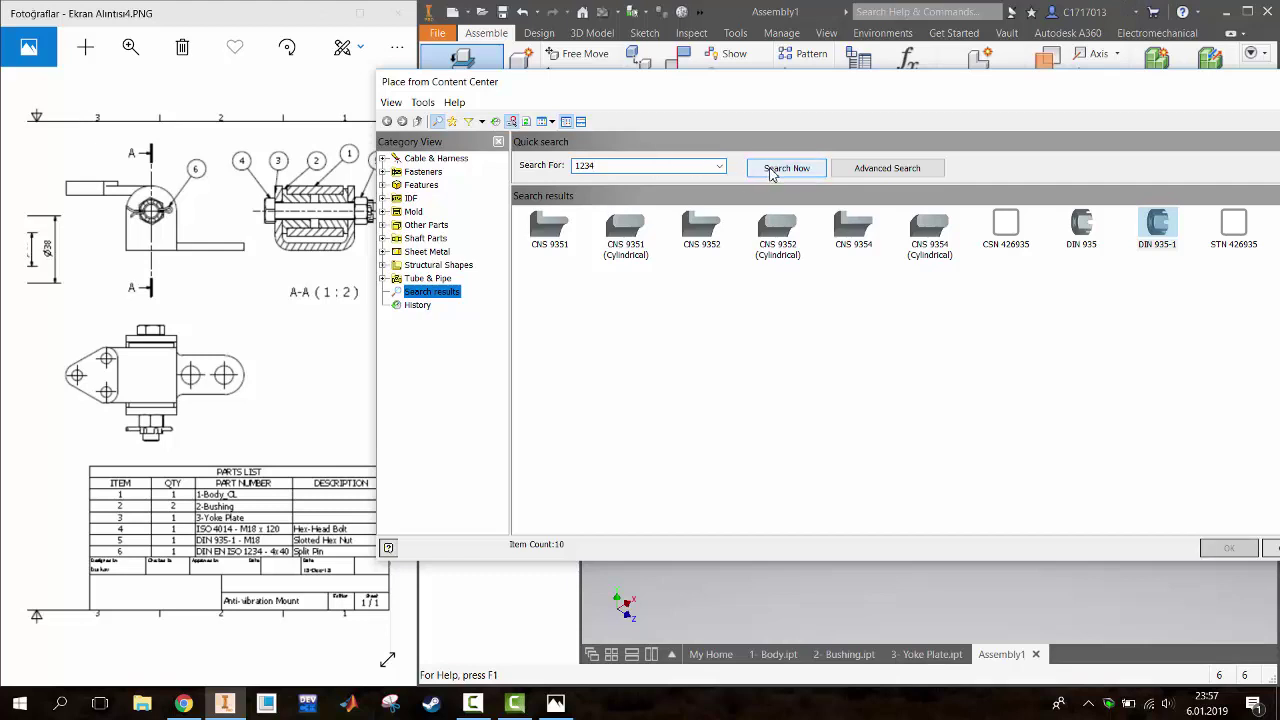
{"action": "left_click", "coordinate": [772, 170]}
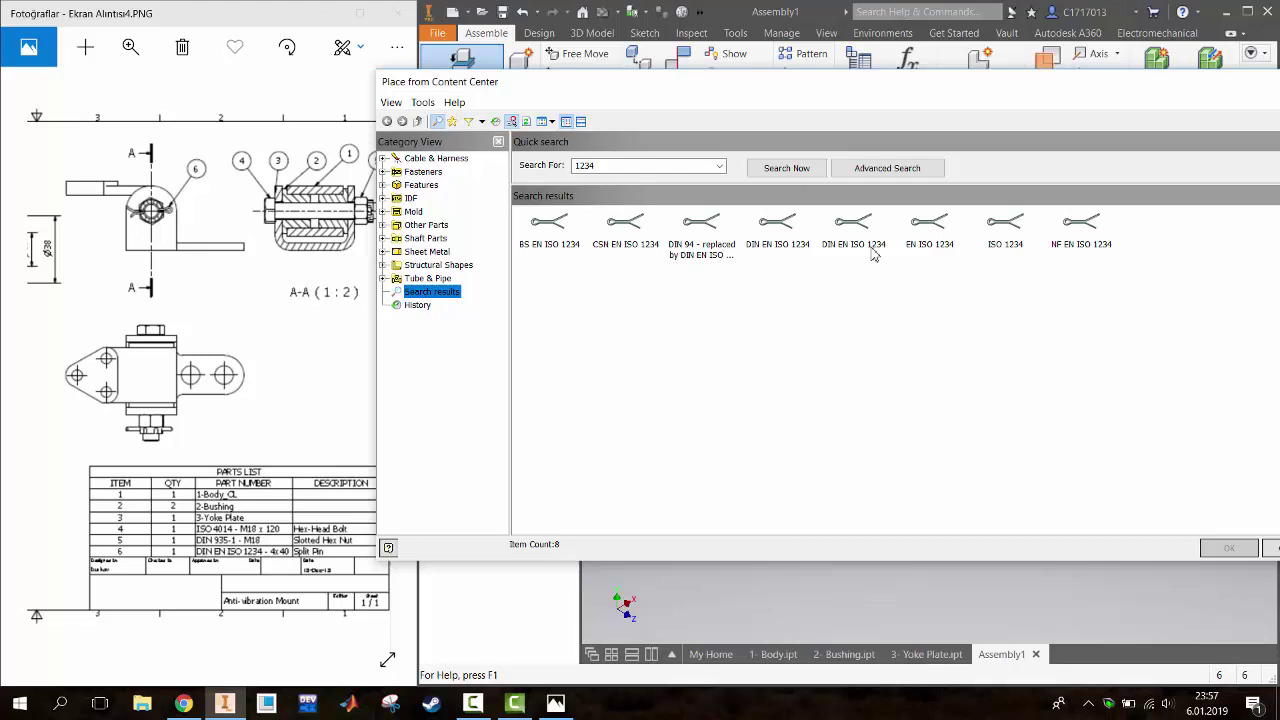
{"action": "left_click", "coordinate": [872, 250]}
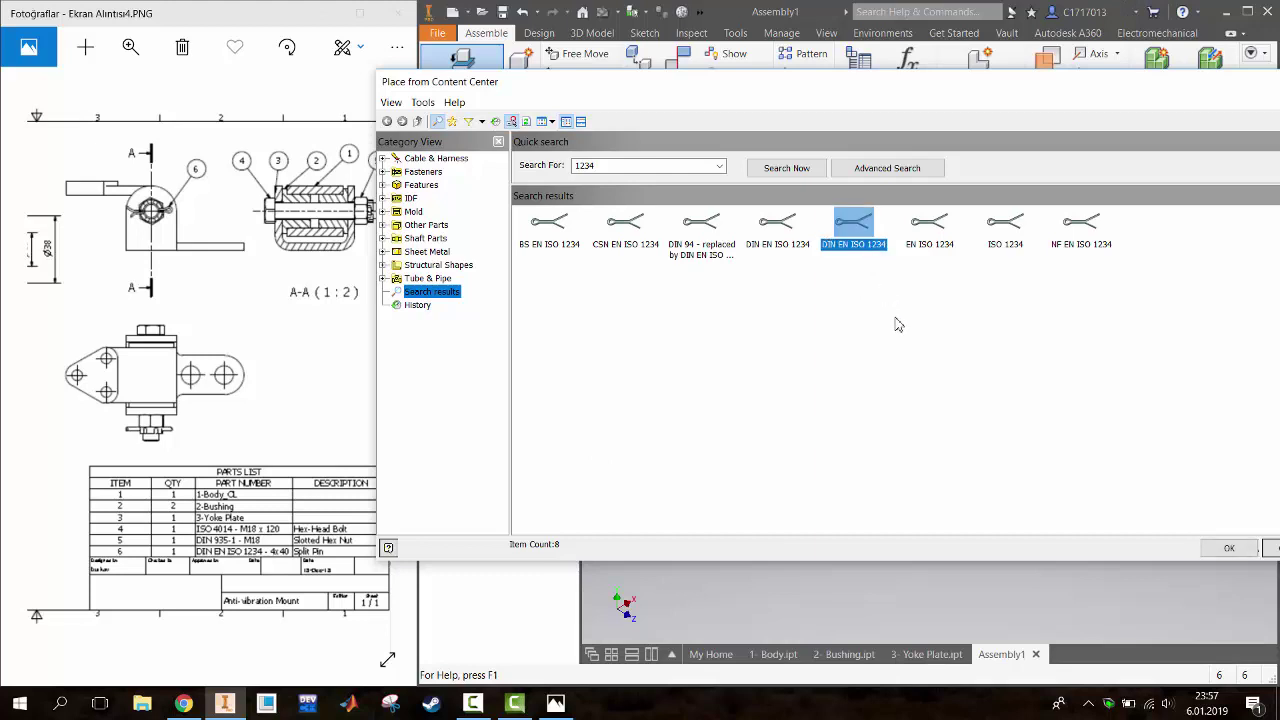
{"action": "left_click", "coordinate": [1229, 548]}
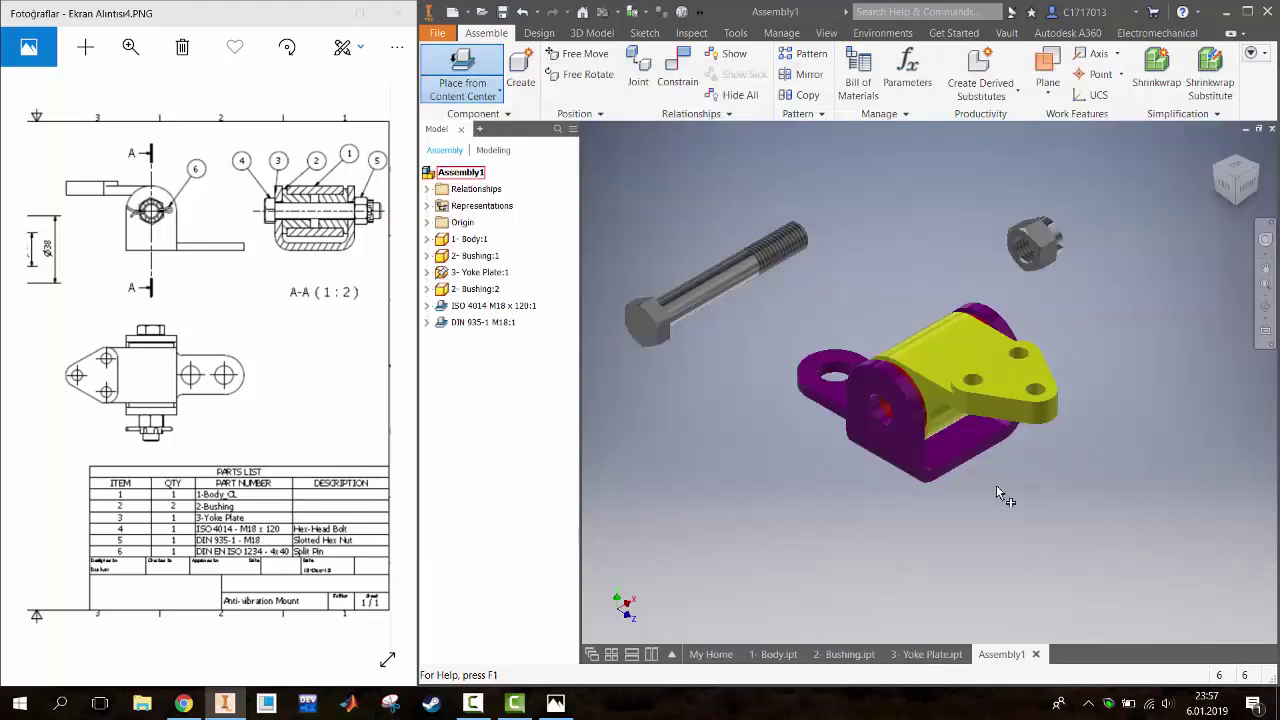
Choose the 4 x 40 size in Table View and place one split pin beside the nut
{"action": "left_click", "coordinate": [893, 247]}
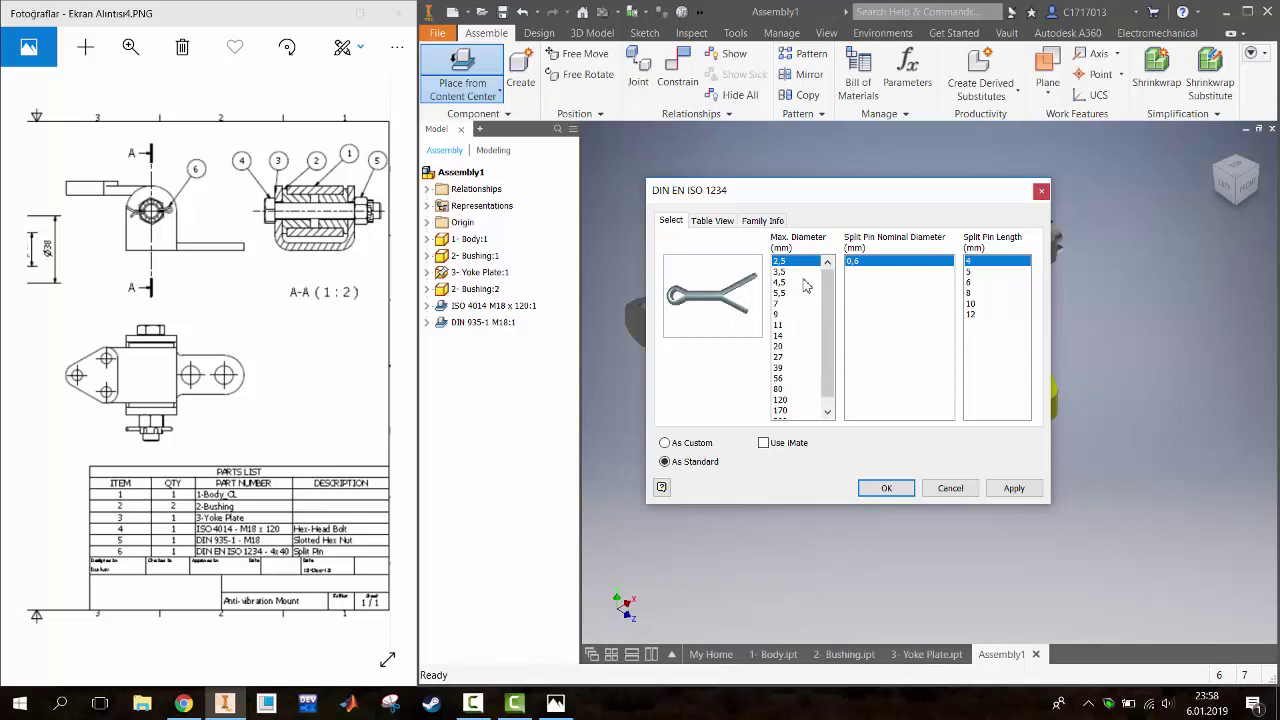
{"action": "scroll", "coordinate": [807, 287], "scroll_direction": "down", "scroll_amount": 1}
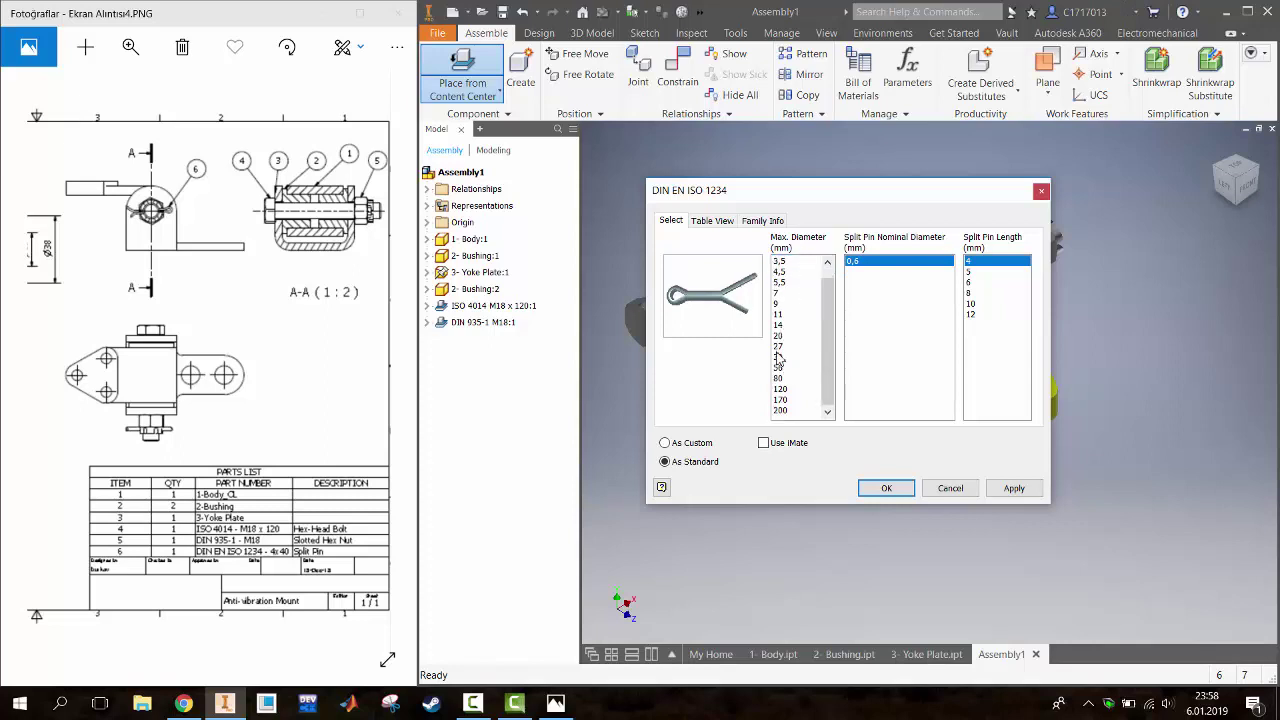
{"action": "left_click", "coordinate": [724, 224]}
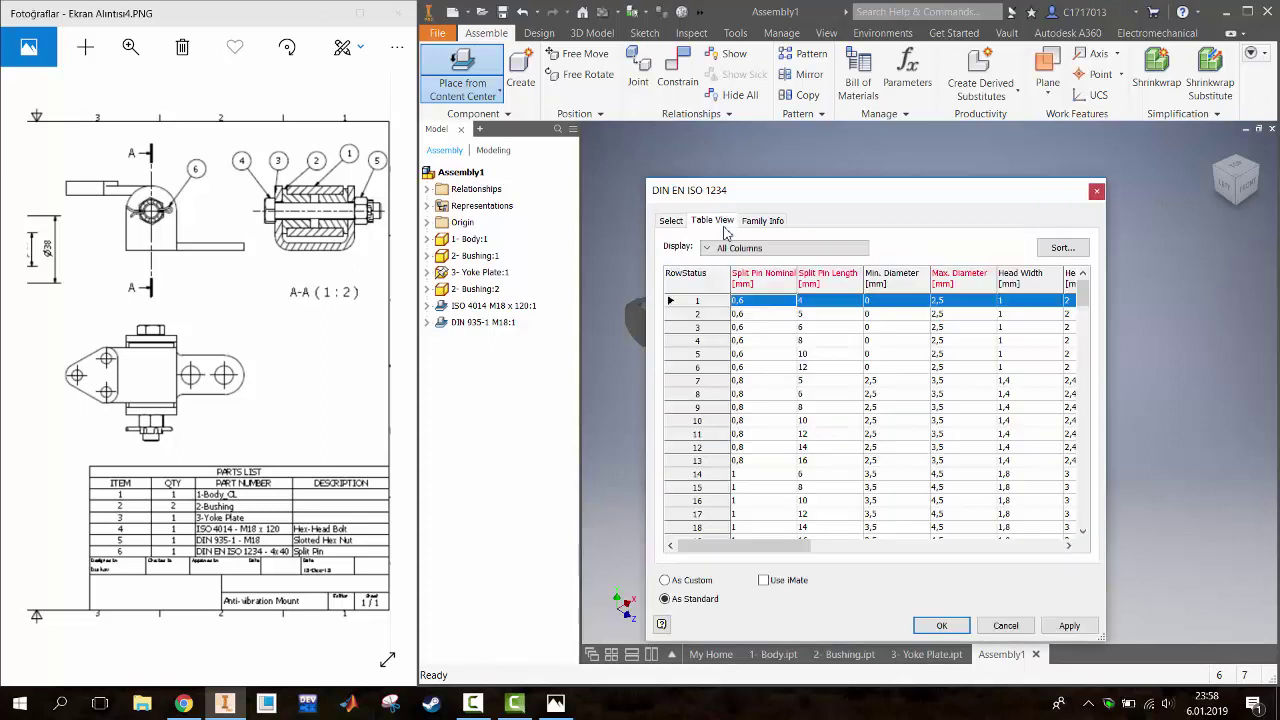
{"action": "scroll", "coordinate": [758, 395], "scroll_direction": "down", "scroll_amount": 2}
{"action": "scroll", "coordinate": [757, 400], "scroll_direction": "down", "scroll_amount": 6}
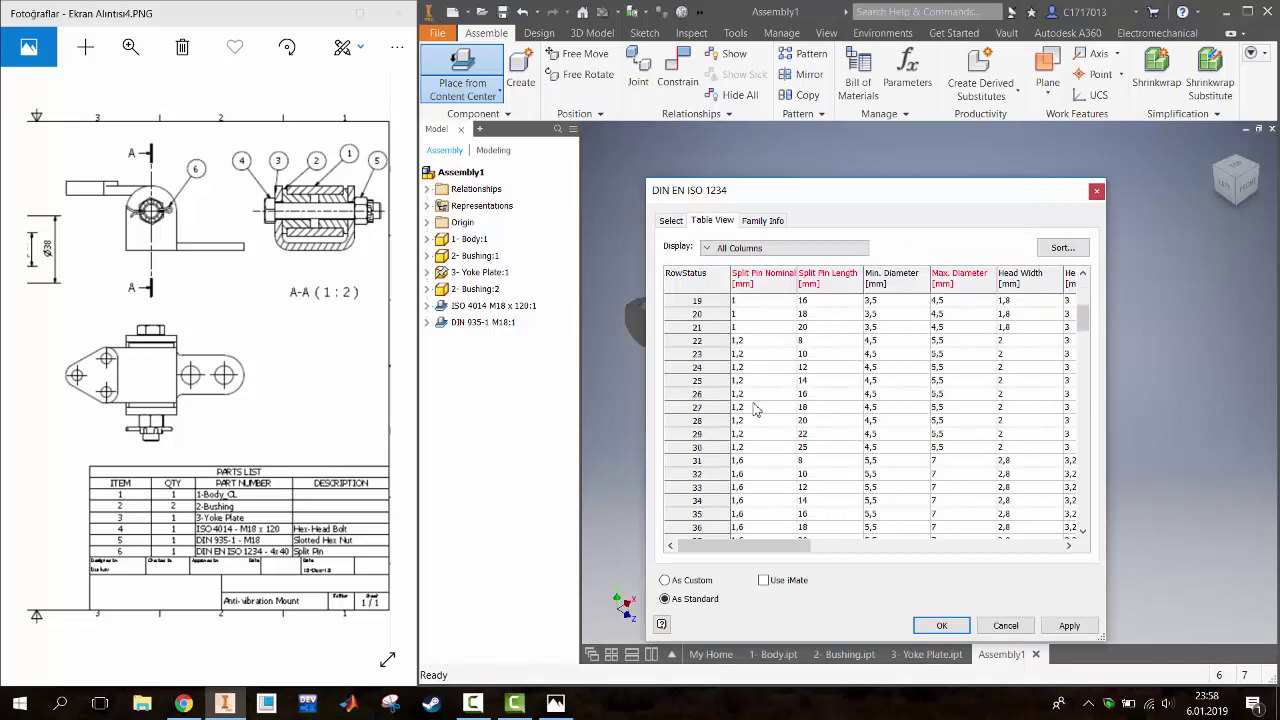
{"action": "scroll", "coordinate": [757, 405], "scroll_direction": "down", "scroll_amount": 5}
{"action": "scroll", "coordinate": [756, 410], "scroll_direction": "down", "scroll_amount": 6}
{"action": "scroll", "coordinate": [757, 410], "scroll_direction": "down", "scroll_amount": 8}
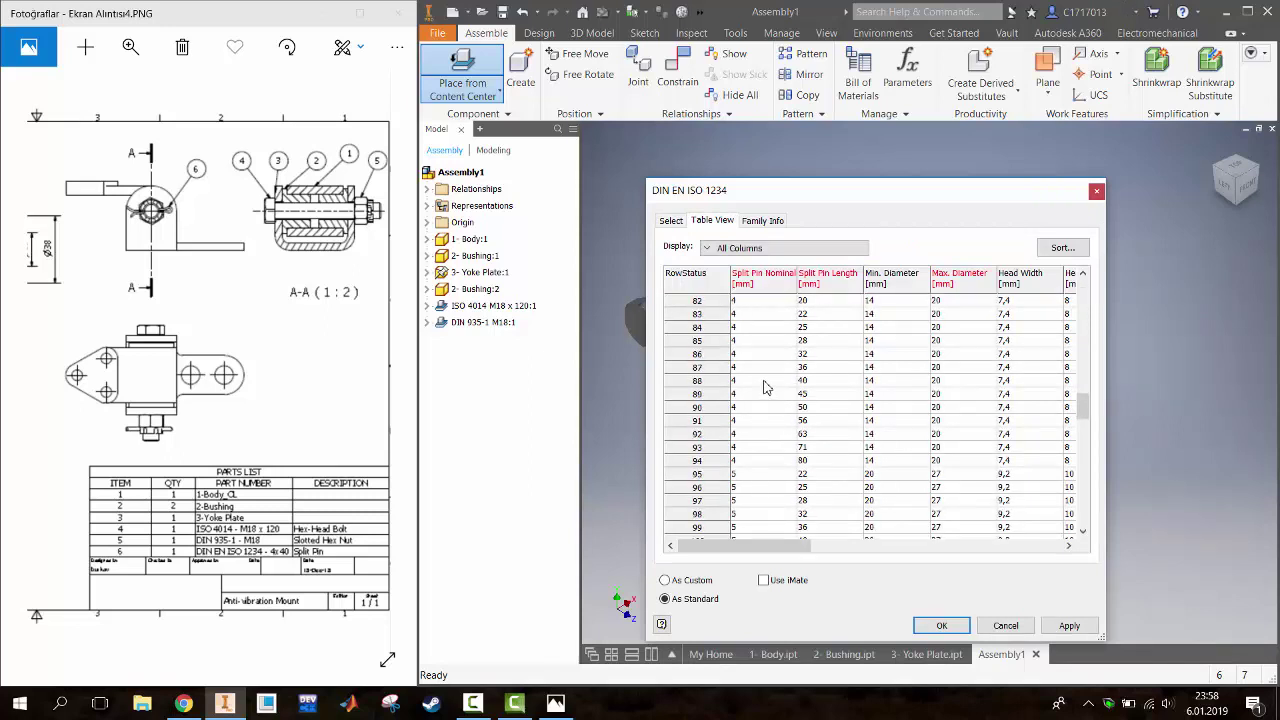
{"action": "left_click", "coordinate": [765, 387]}
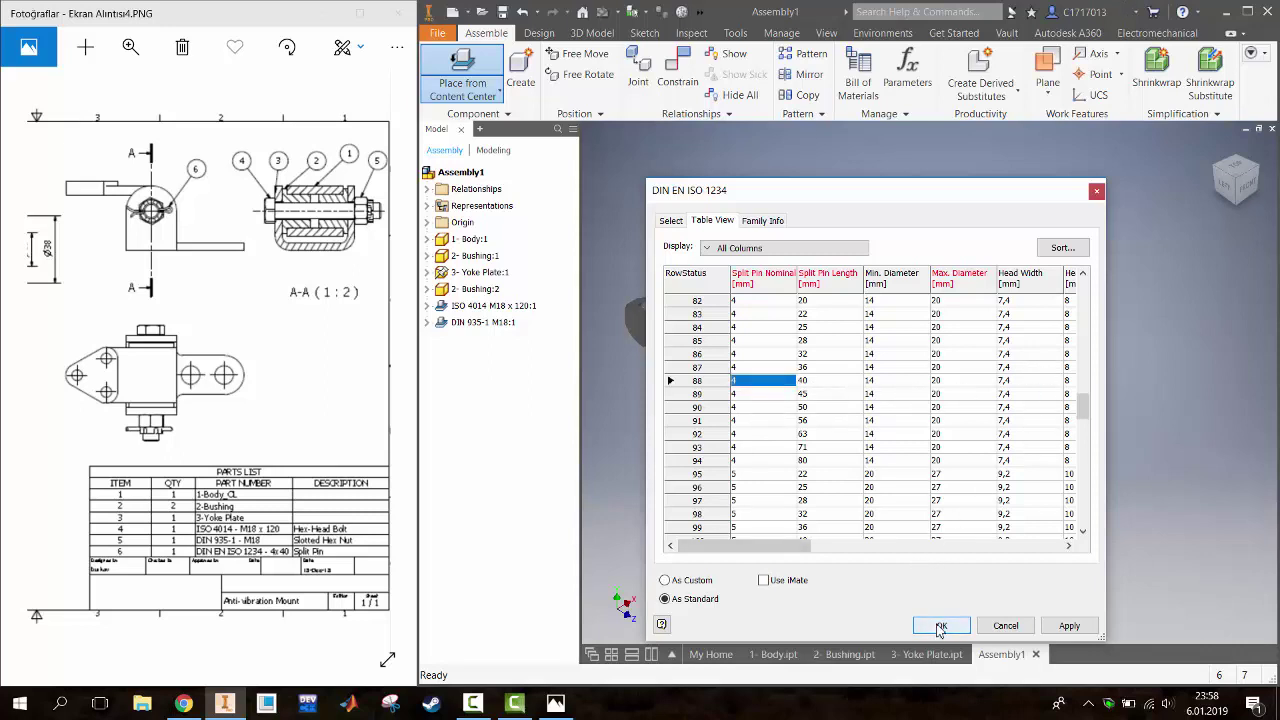
{"action": "left_click", "coordinate": [940, 626]}
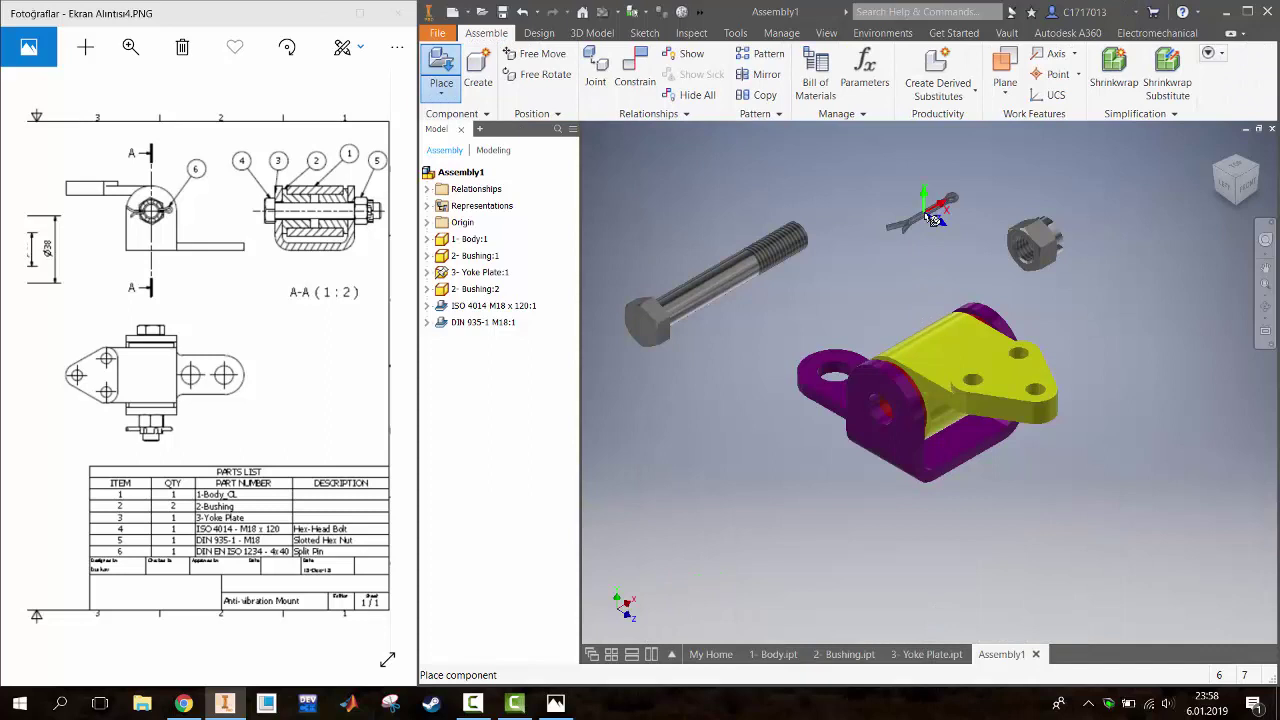
{"action": "left_click", "coordinate": [933, 218]}
{"action": "key", "text": "Escape"}
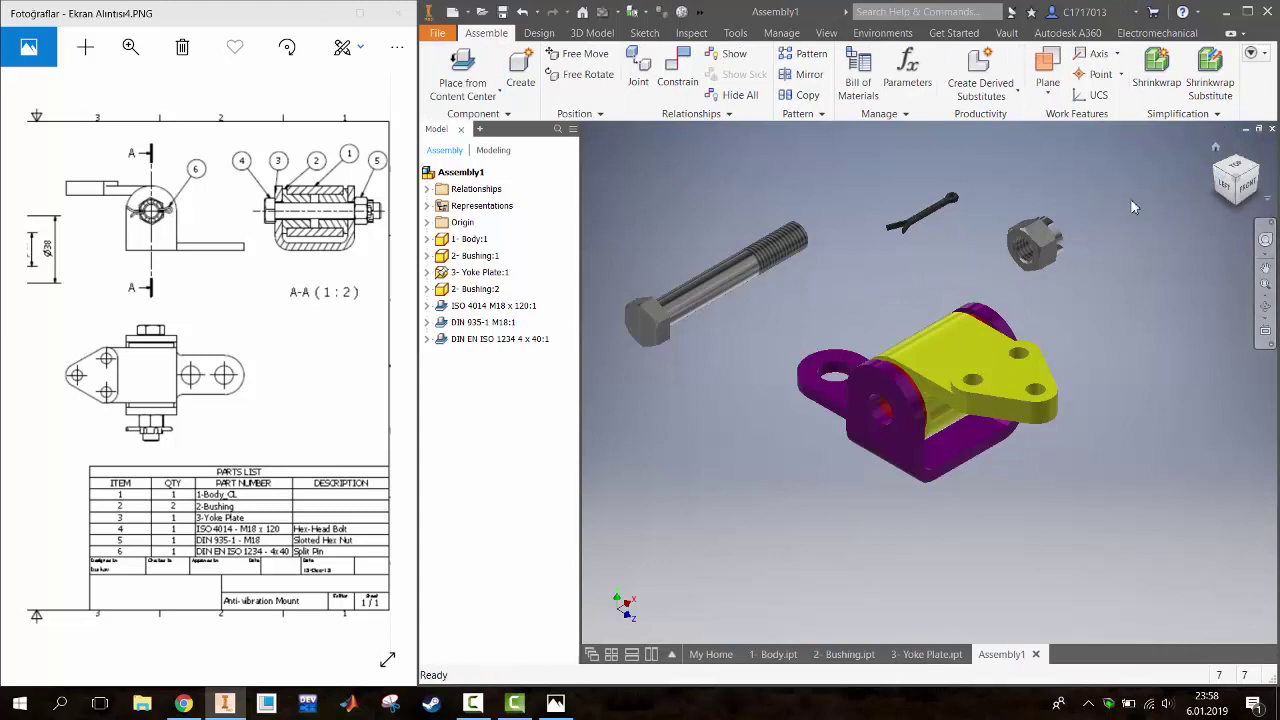
Mate the bolt's axis to the body hole and seat its head against the purple body
{"action": "left_click", "coordinate": [678, 70]}
{"action": "left_click", "coordinate": [735, 288]}
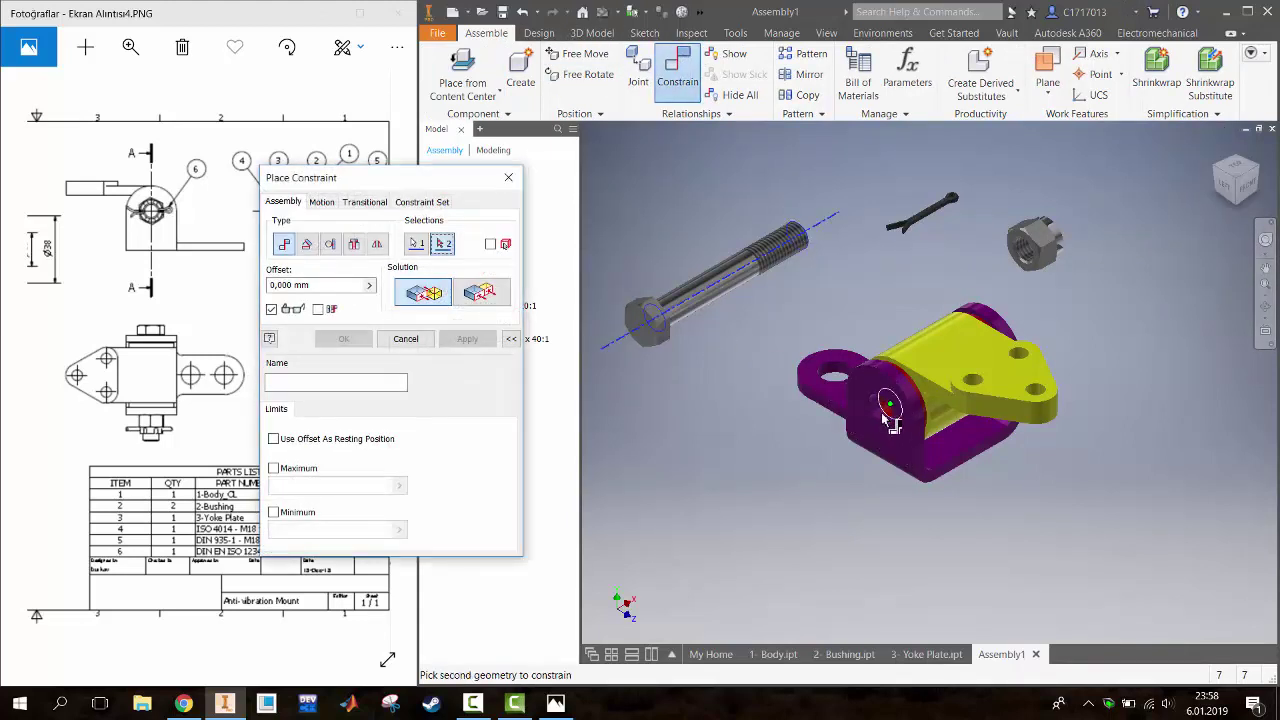
{"action": "left_click", "coordinate": [880, 422]}
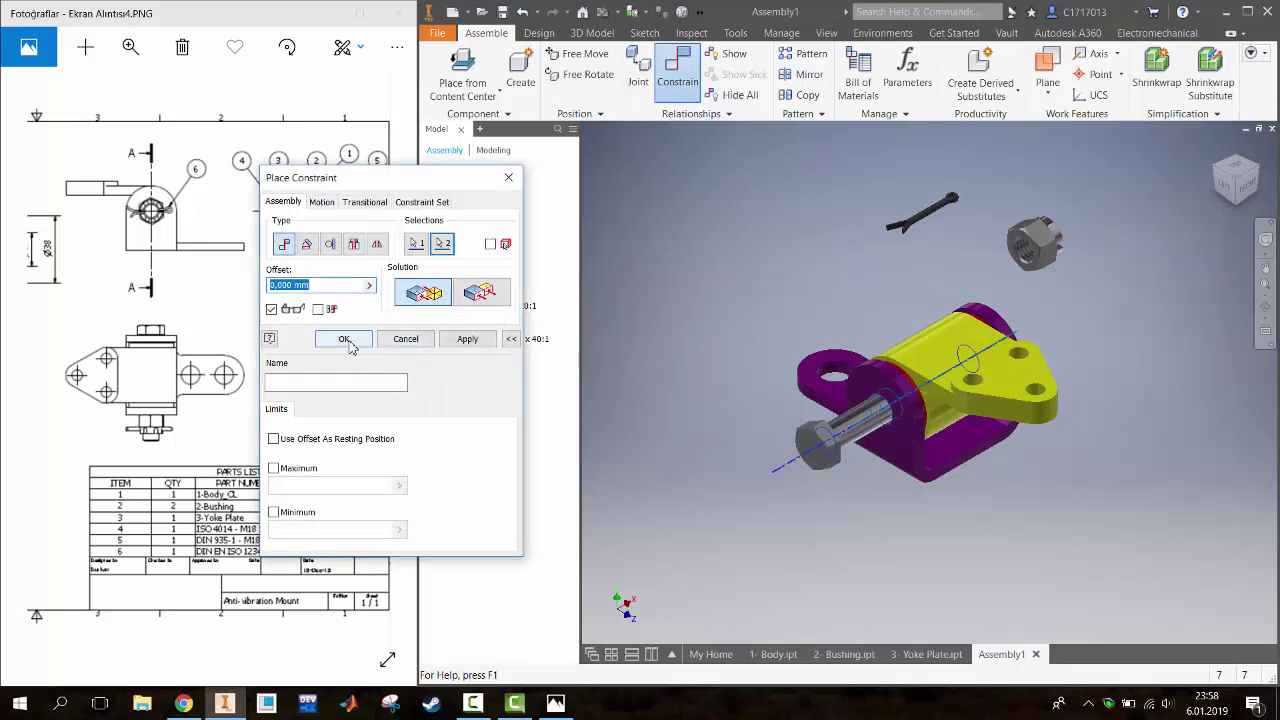
{"action": "left_click", "coordinate": [470, 341]}
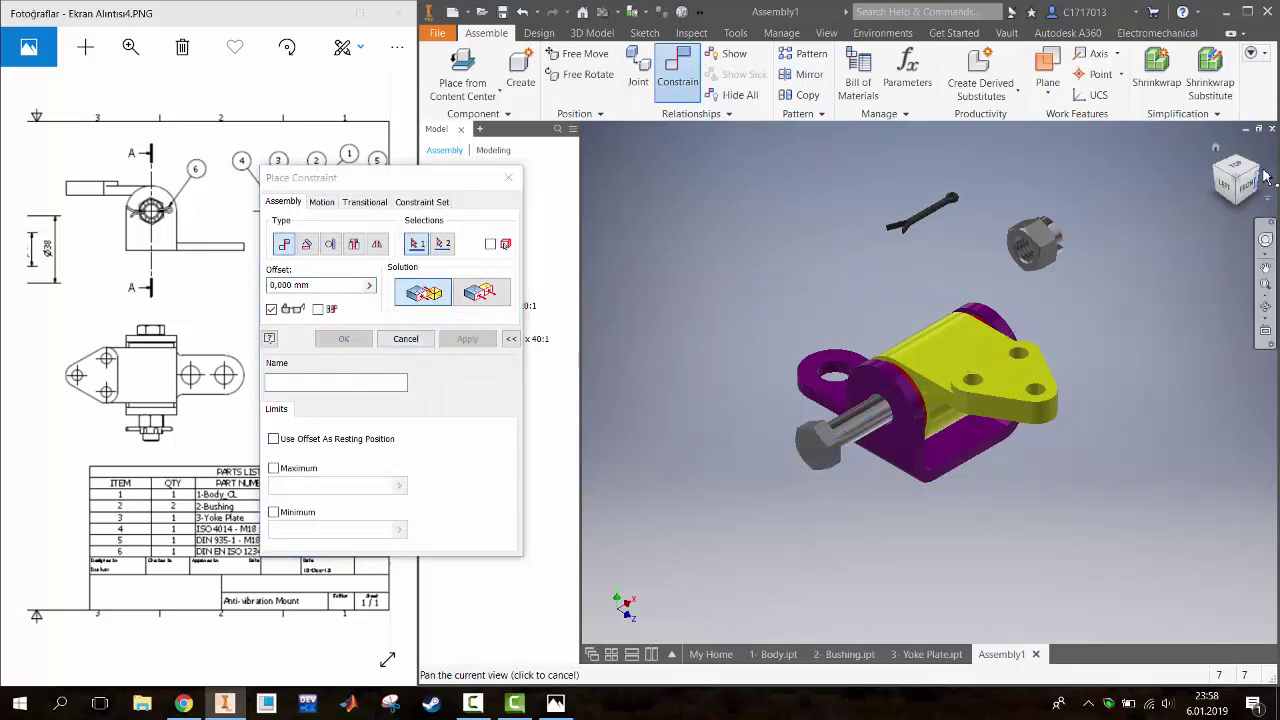
{"action": "scroll", "coordinate": [830, 353], "scroll_direction": "up", "scroll_amount": 3}
{"action": "scroll", "coordinate": [878, 353], "scroll_direction": "up", "scroll_amount": 2}
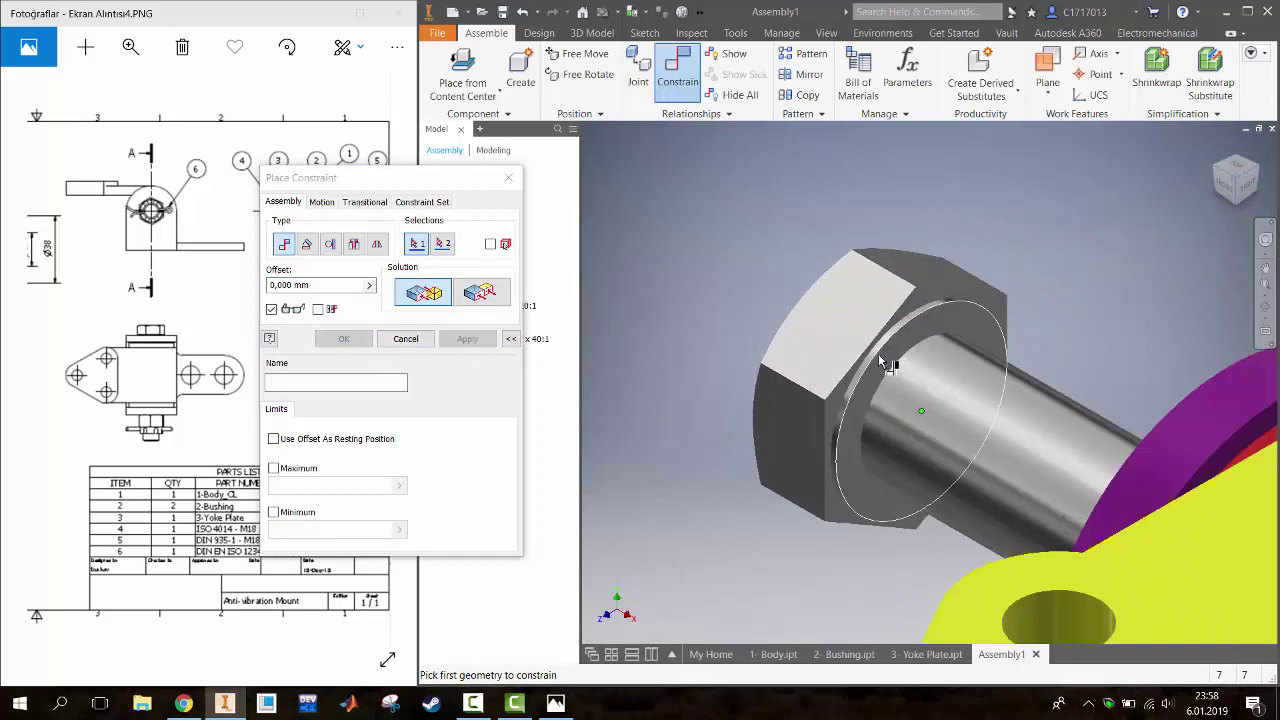
{"action": "left_click", "coordinate": [883, 358]}
{"action": "scroll", "coordinate": [1110, 310], "scroll_direction": "down", "scroll_amount": 5}
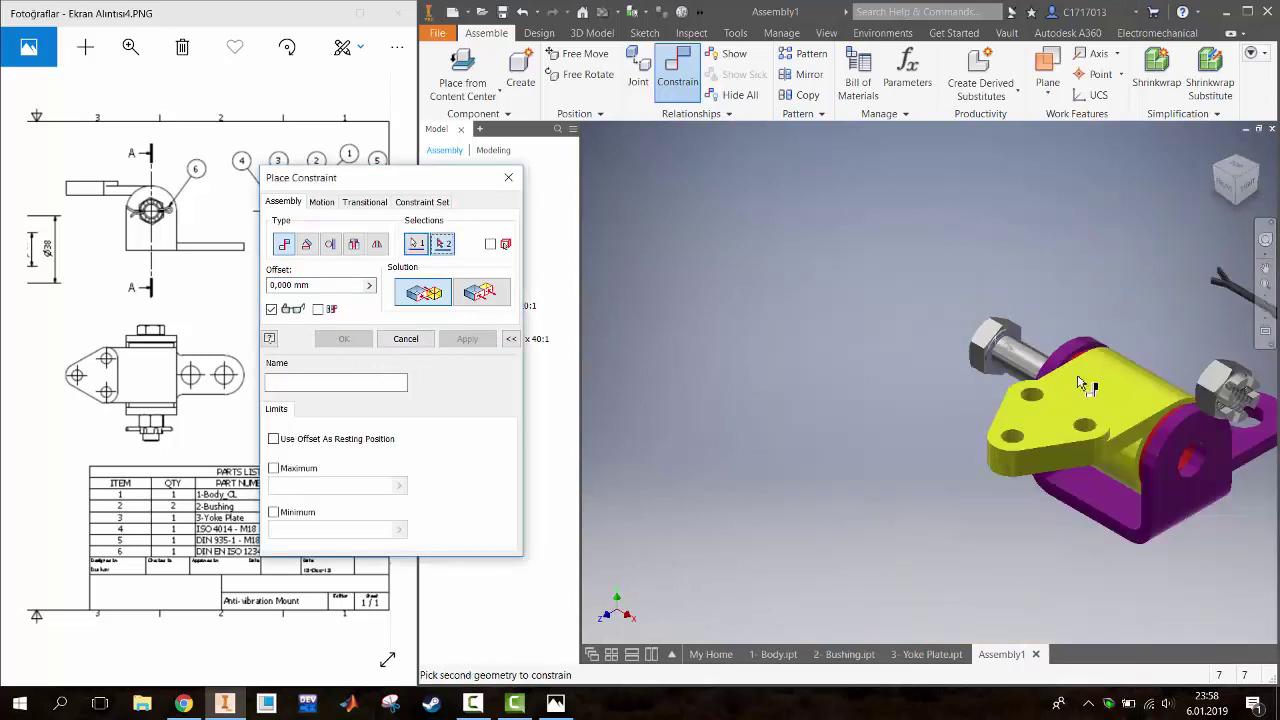
{"action": "left_click", "coordinate": [1176, 470]}
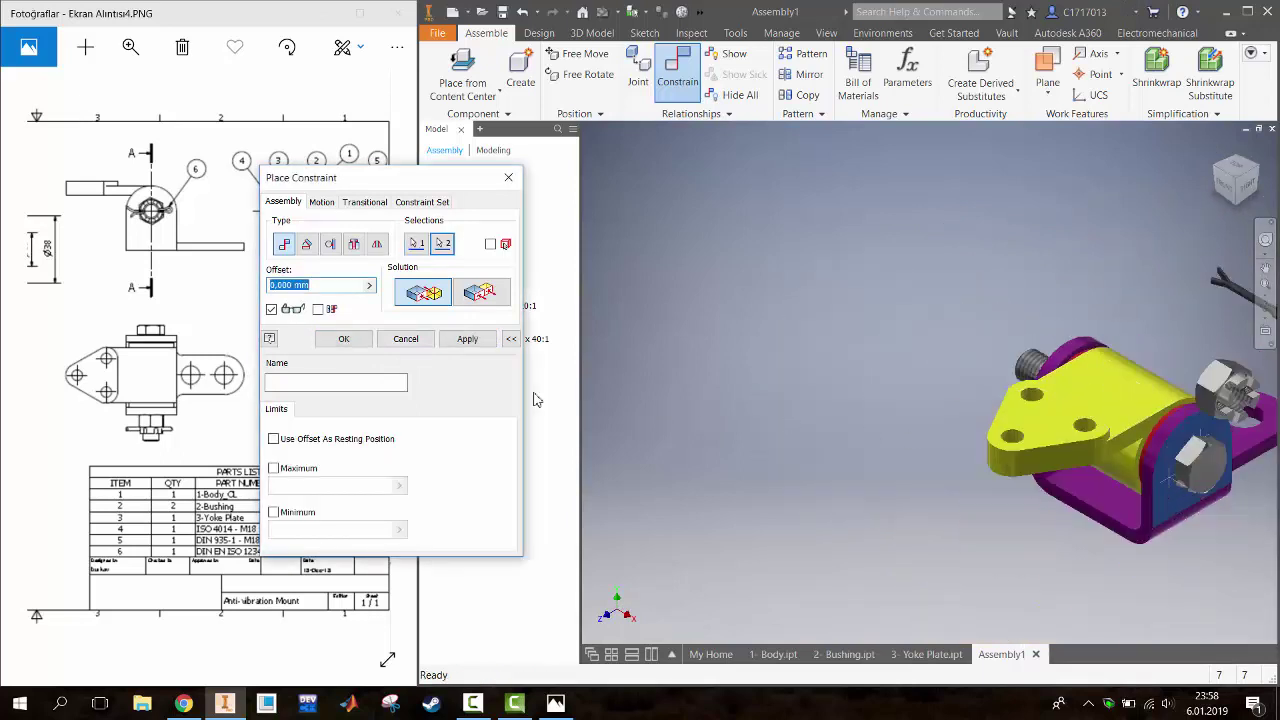
{"action": "left_click", "coordinate": [344, 339]}
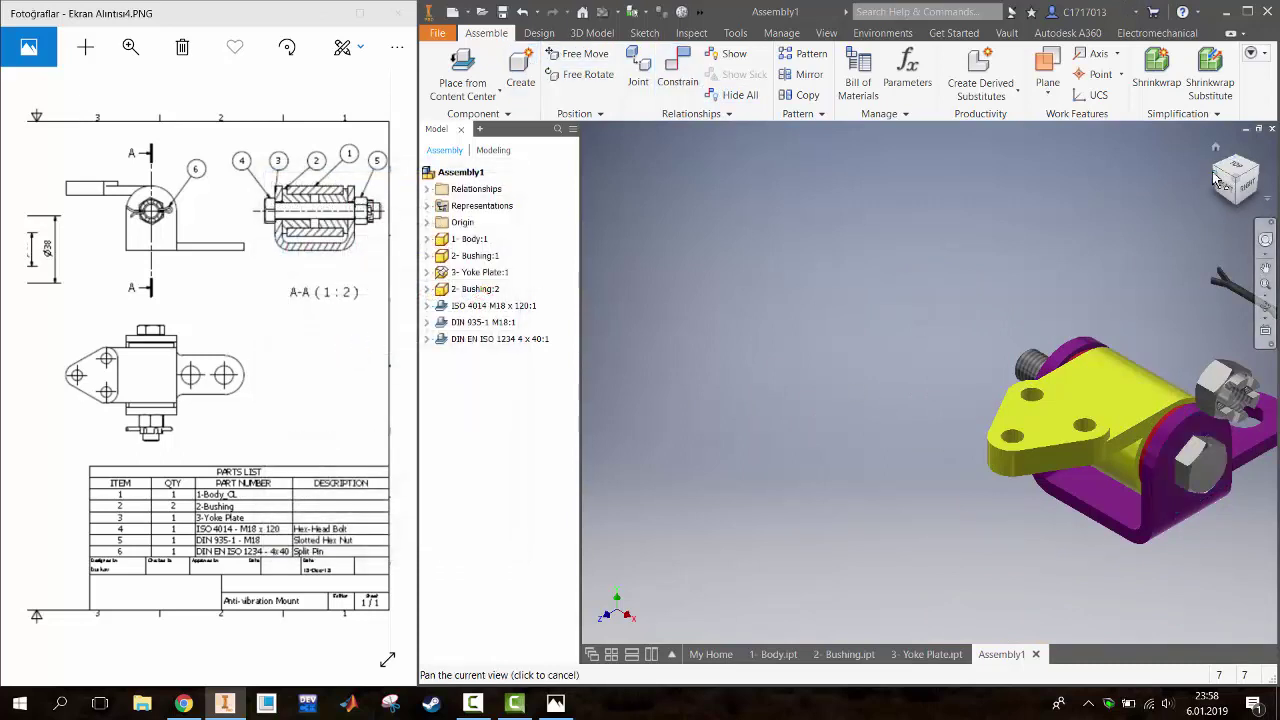
Mate the slotted nut's axis to the yoke hole
{"action": "left_click", "coordinate": [678, 70]}
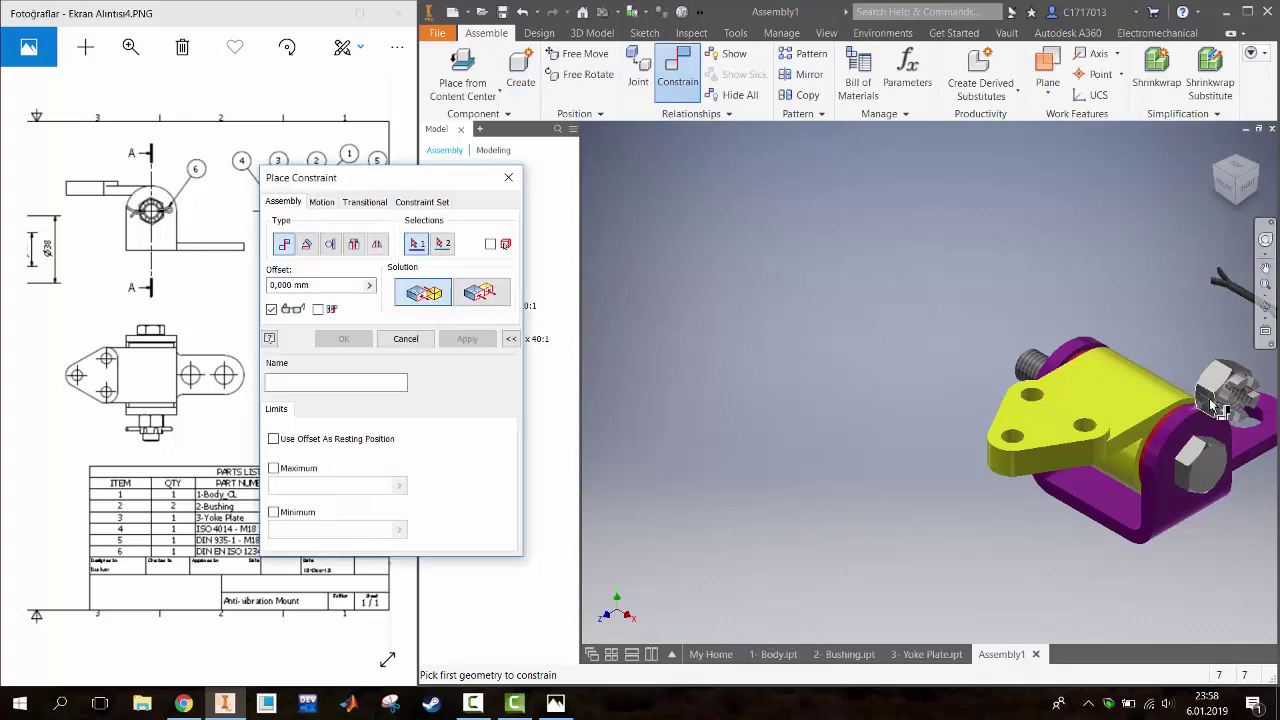
{"action": "scroll", "coordinate": [1233, 395], "scroll_direction": "up", "scroll_amount": 3}
{"action": "left_click", "coordinate": [1140, 385]}
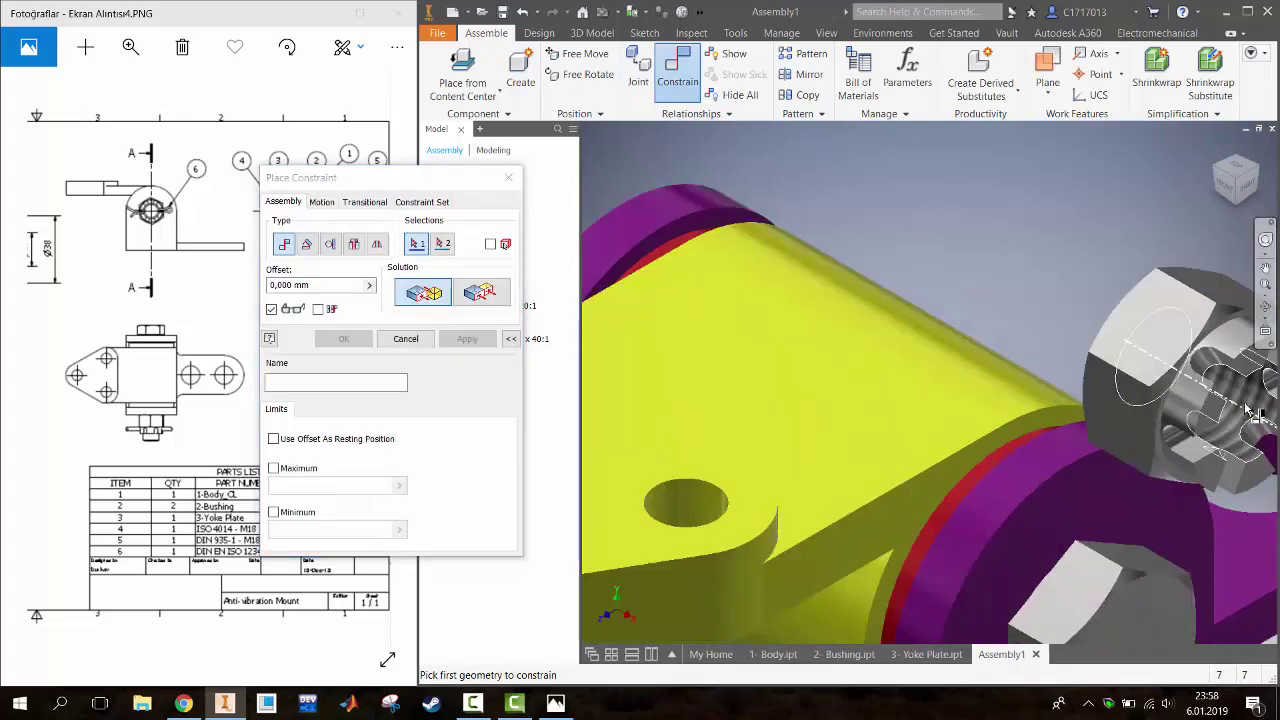
{"action": "scroll", "coordinate": [1140, 385], "scroll_direction": "down", "scroll_amount": 3}
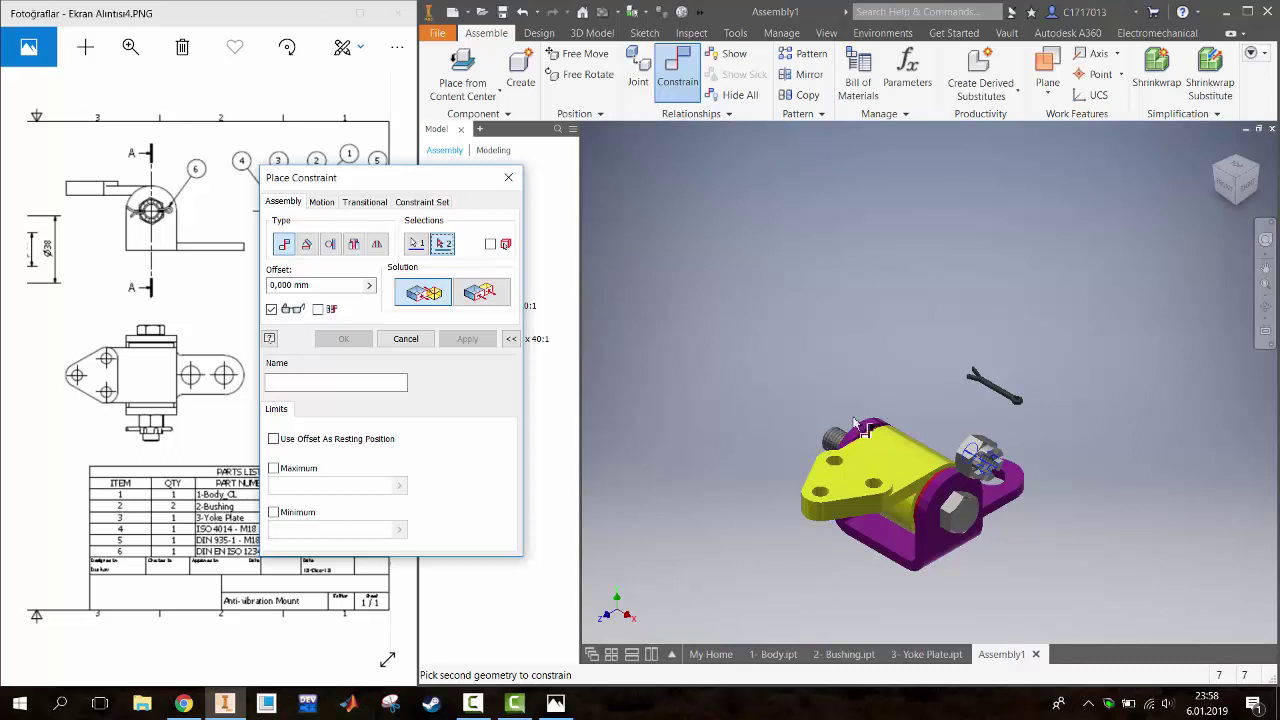
{"action": "left_click", "coordinate": [840, 448]}
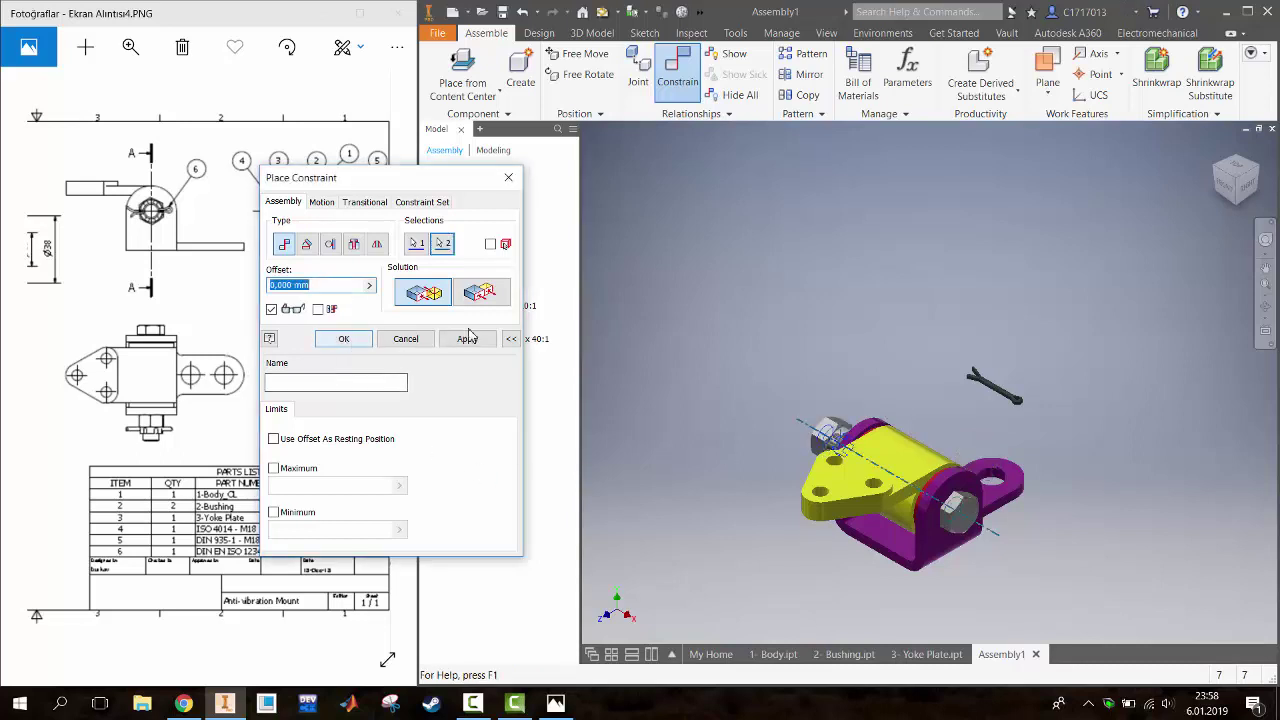
{"action": "left_click", "coordinate": [467, 340]}
Mate the nut's face to the bolt thread so it sits on the threaded end
{"action": "left_click", "coordinate": [1219, 175]}
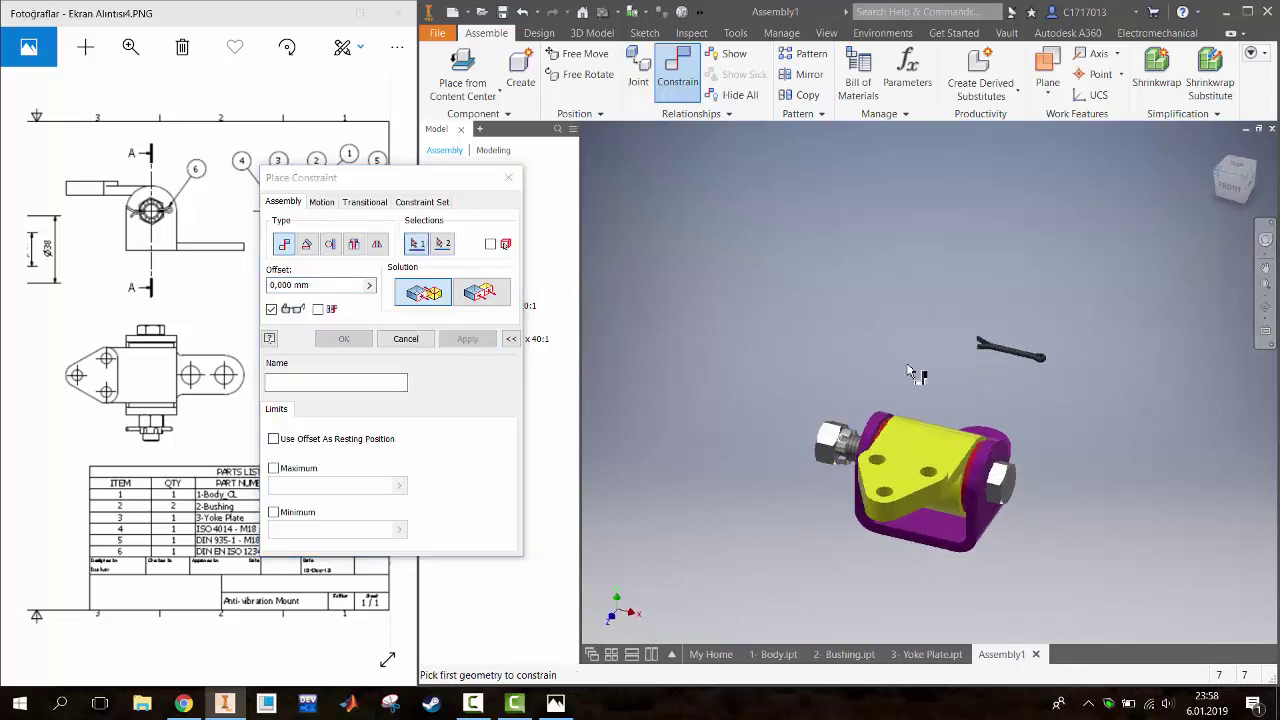
{"action": "scroll", "coordinate": [860, 460], "scroll_direction": "up", "scroll_amount": 2}
{"action": "scroll", "coordinate": [860, 465], "scroll_direction": "up", "scroll_amount": 2}
{"action": "scroll", "coordinate": [860, 465], "scroll_direction": "up", "scroll_amount": 2}
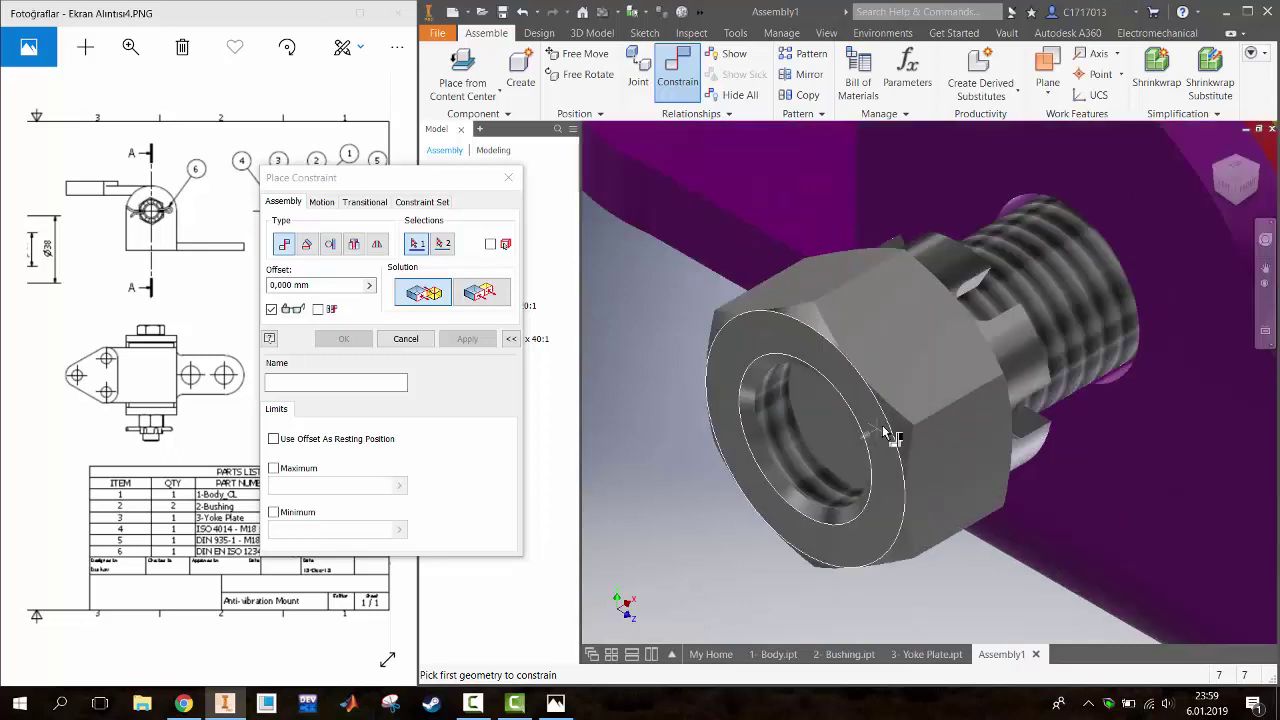
{"action": "left_click", "coordinate": [872, 433]}
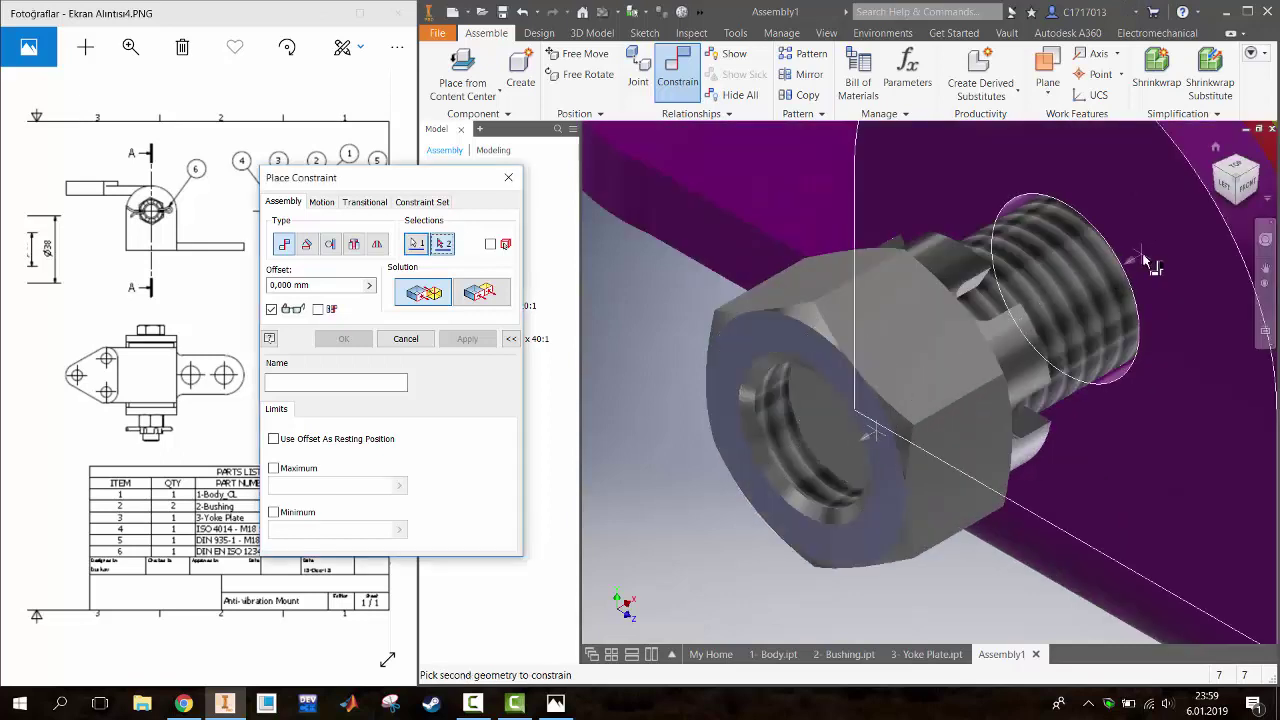
{"action": "left_click", "coordinate": [1146, 260]}
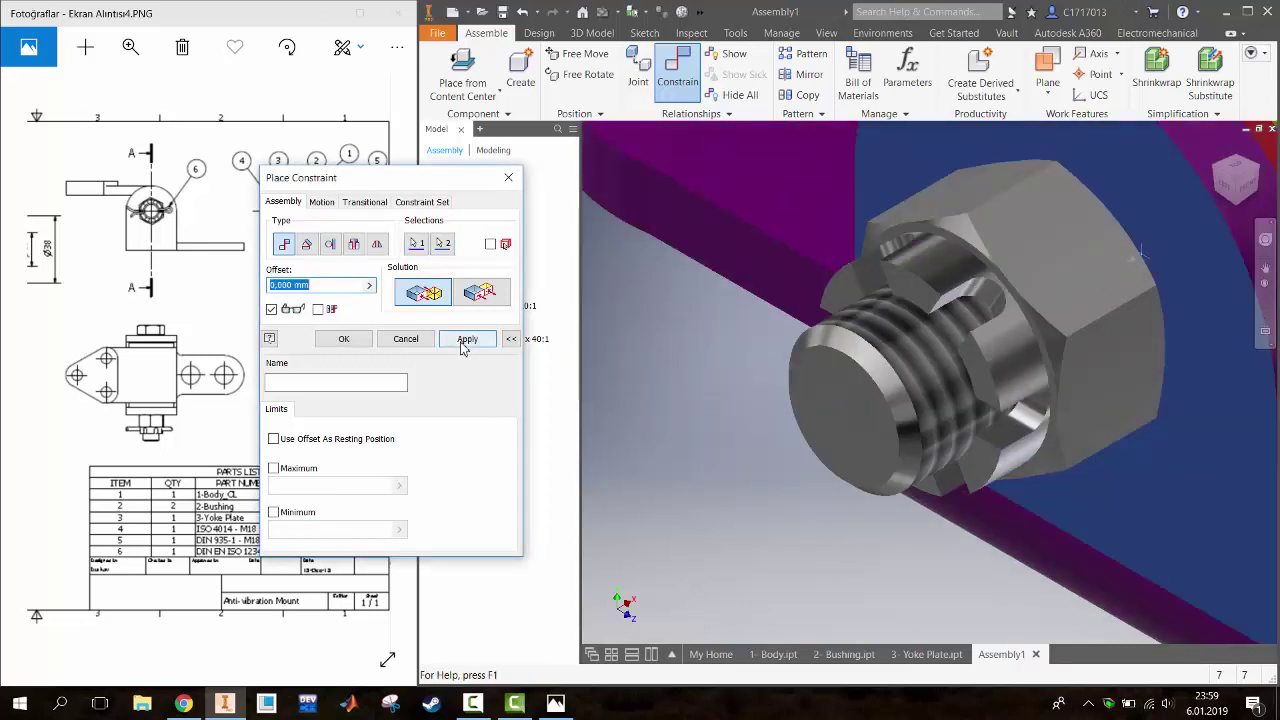
{"action": "left_click", "coordinate": [466, 339]}
{"action": "scroll", "coordinate": [1033, 243], "scroll_direction": "down", "scroll_amount": 5}
{"action": "scroll", "coordinate": [1033, 243], "scroll_direction": "down", "scroll_amount": 3}
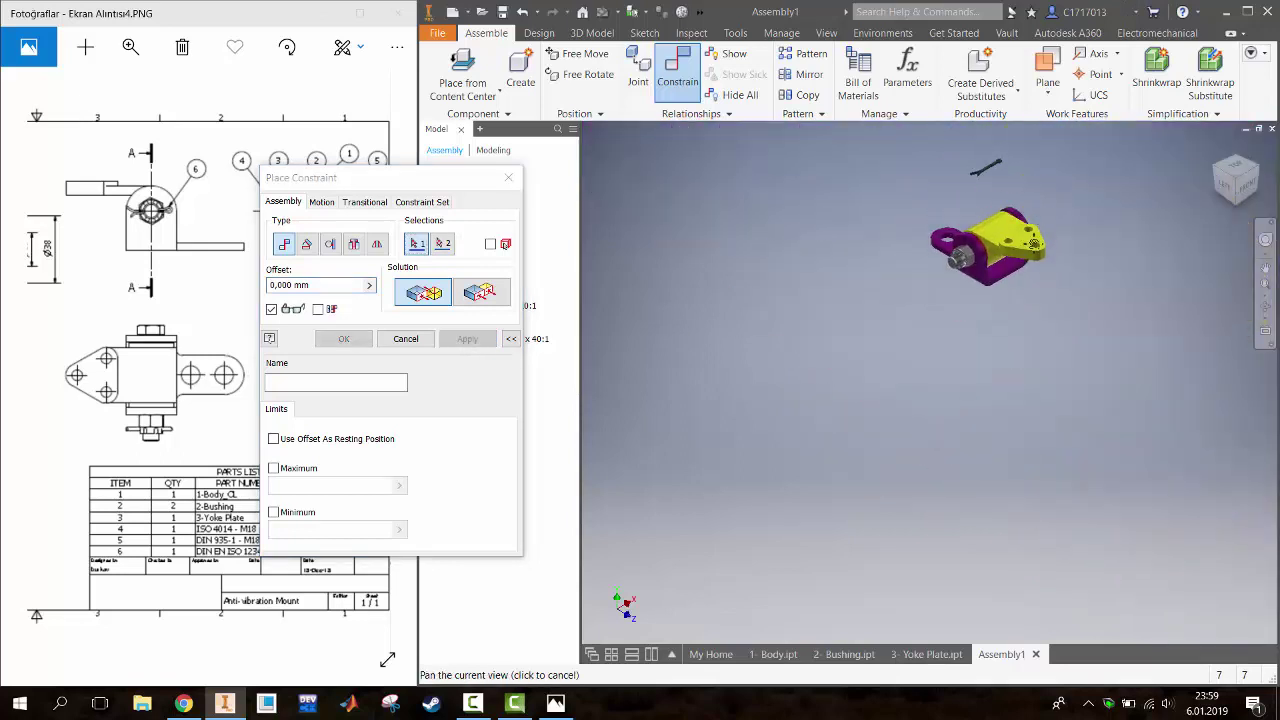
Mate the split pin's shaft cylinder to the slotted nut's slot and apply it
{"action": "middle_click_drag", "start_coordinate": [1033, 243], "coordinate": [1025, 350]}
{"action": "scroll", "coordinate": [1020, 343], "scroll_direction": "up", "scroll_amount": 4}
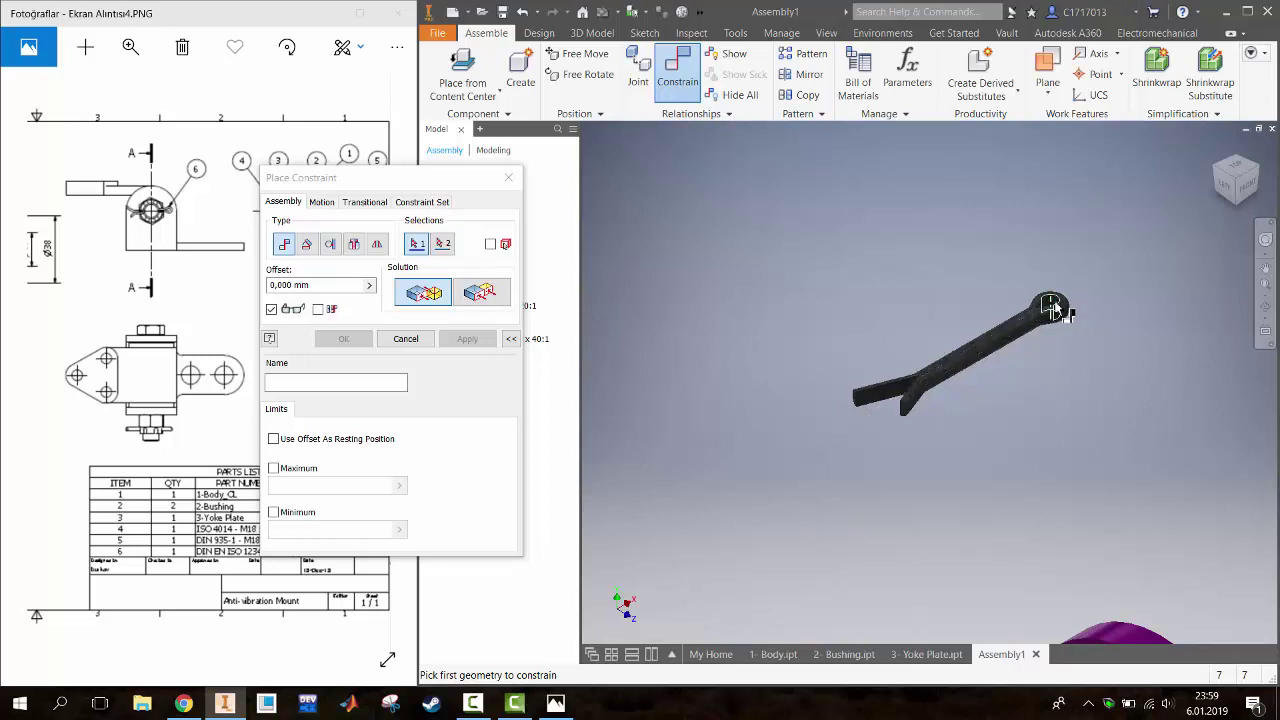
{"action": "scroll", "coordinate": [1052, 308], "scroll_direction": "up", "scroll_amount": 5}
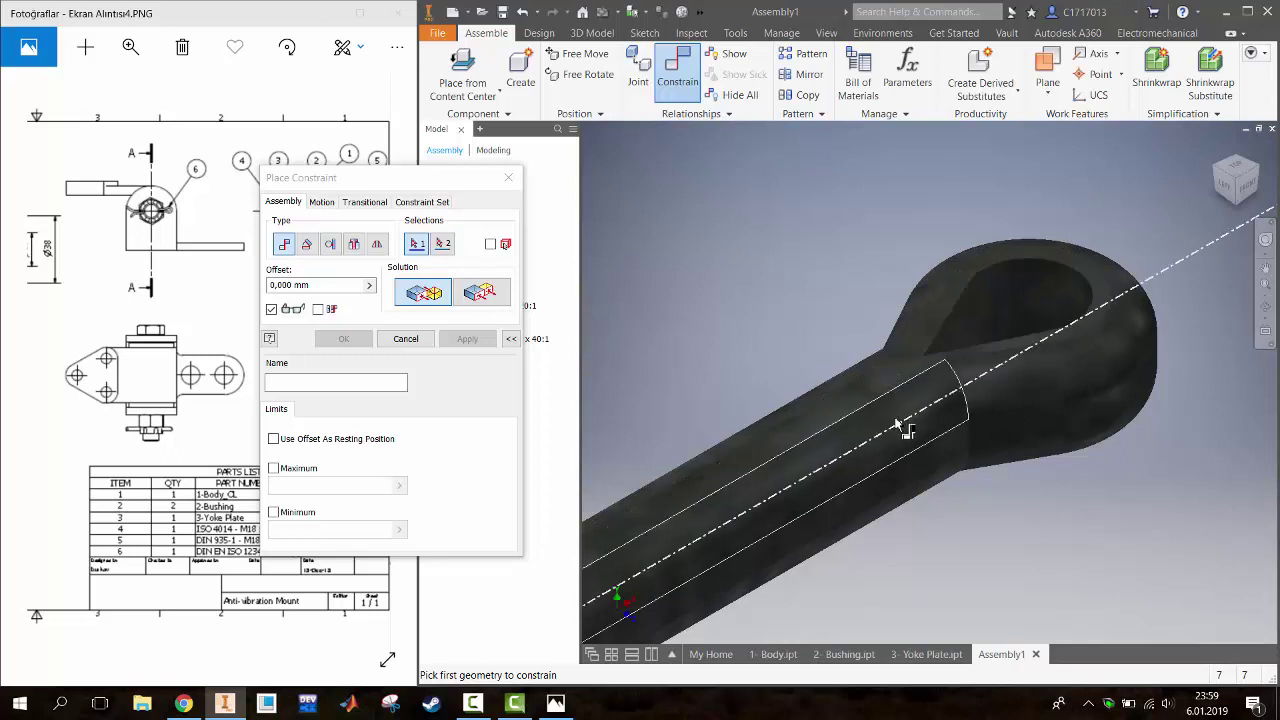
{"action": "left_click", "coordinate": [910, 445]}
{"action": "scroll", "coordinate": [884, 495], "scroll_direction": "down", "scroll_amount": 5}
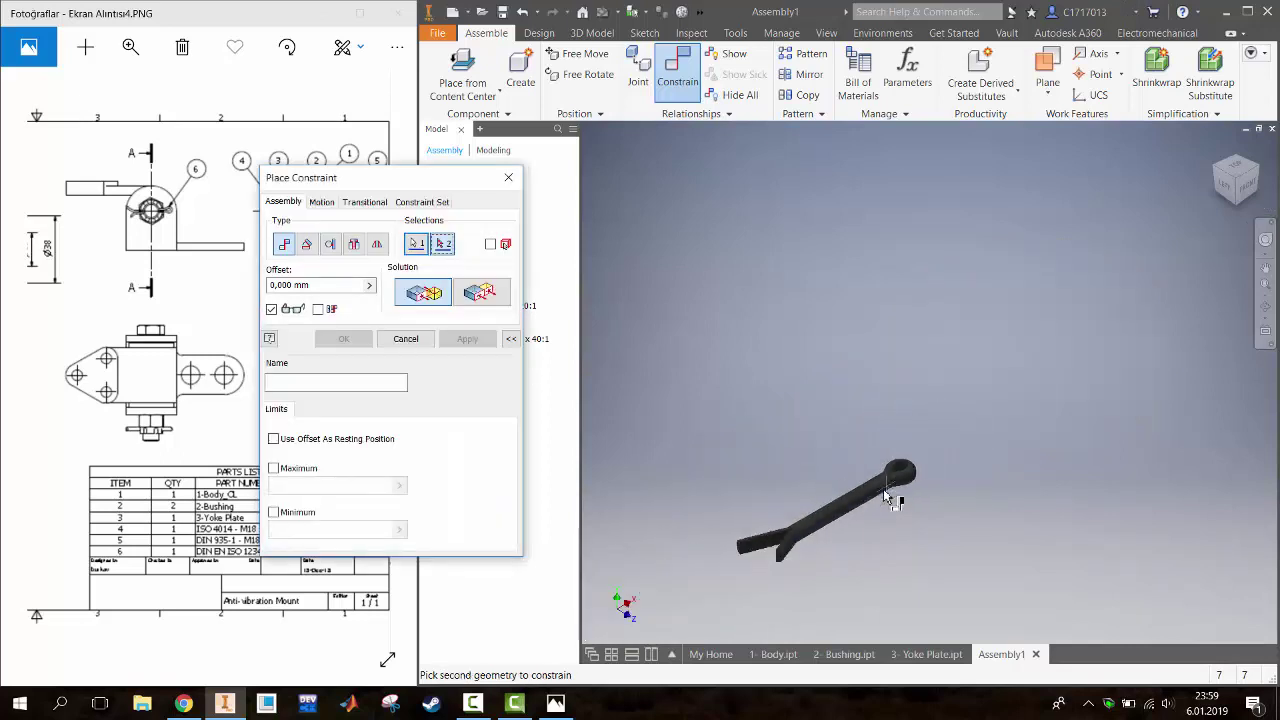
{"action": "scroll", "coordinate": [870, 575], "scroll_direction": "down", "scroll_amount": 4}
{"action": "middle_click_drag", "start_coordinate": [870, 575], "coordinate": [985, 418]}
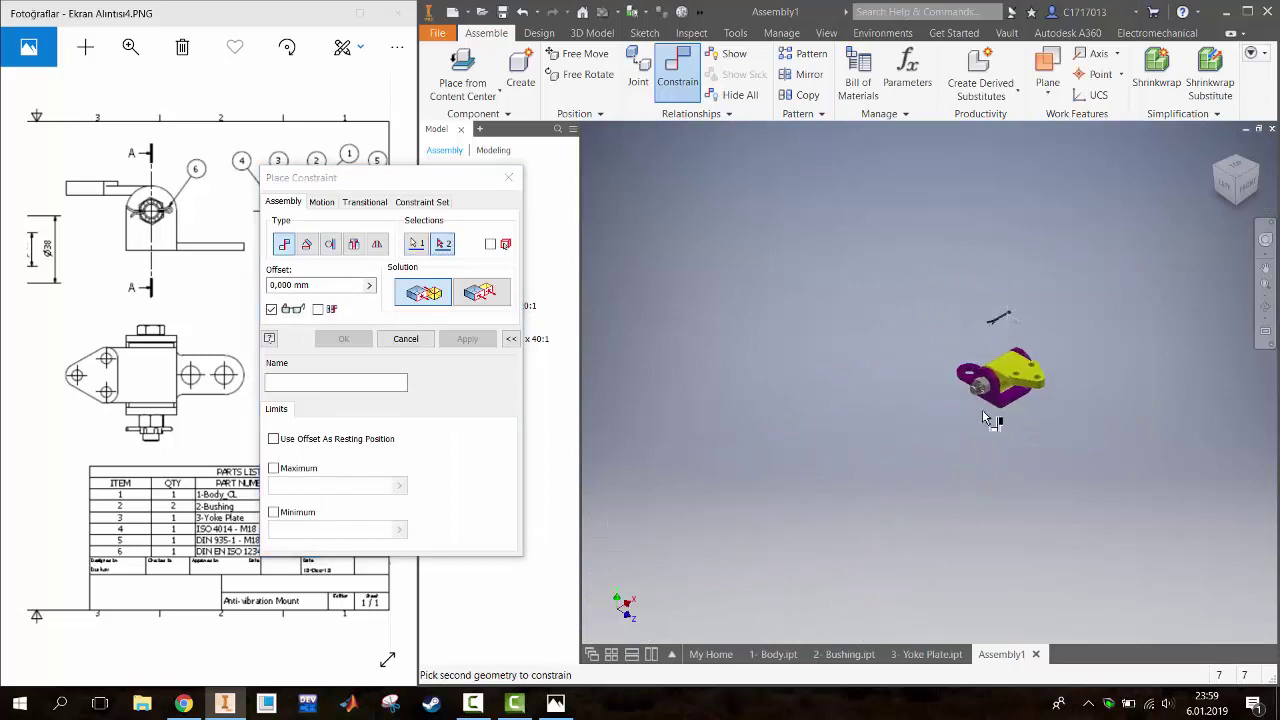
{"action": "scroll", "coordinate": [985, 418], "scroll_direction": "up", "scroll_amount": 8}
{"action": "middle_click_drag", "start_coordinate": [1036, 285], "coordinate": [940, 370]}
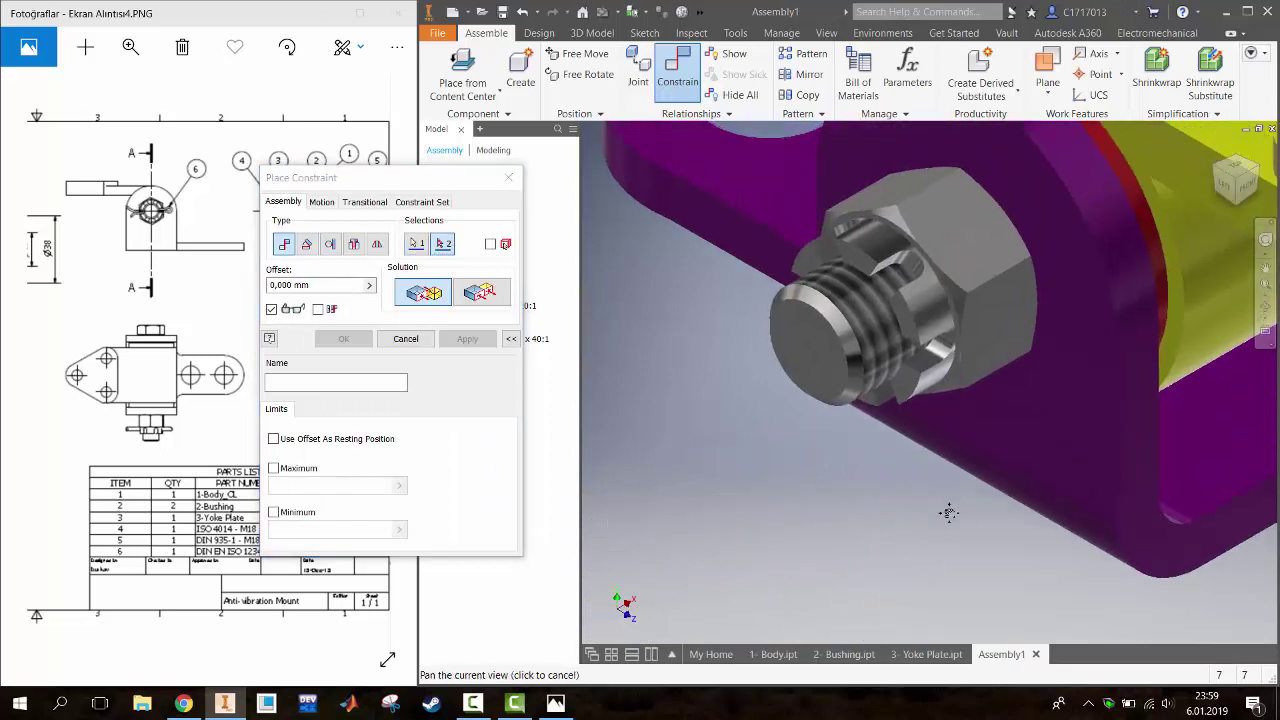
{"action": "left_click", "coordinate": [935, 372]}
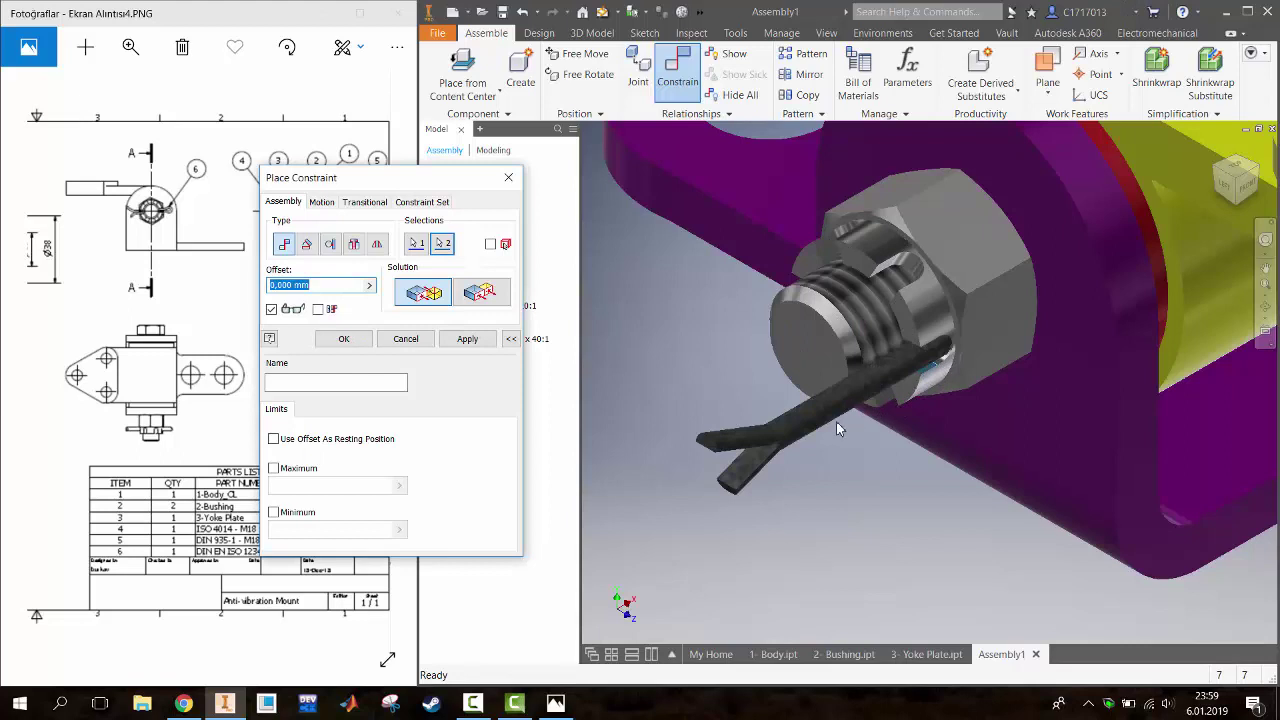
{"action": "left_click", "coordinate": [467, 338]}
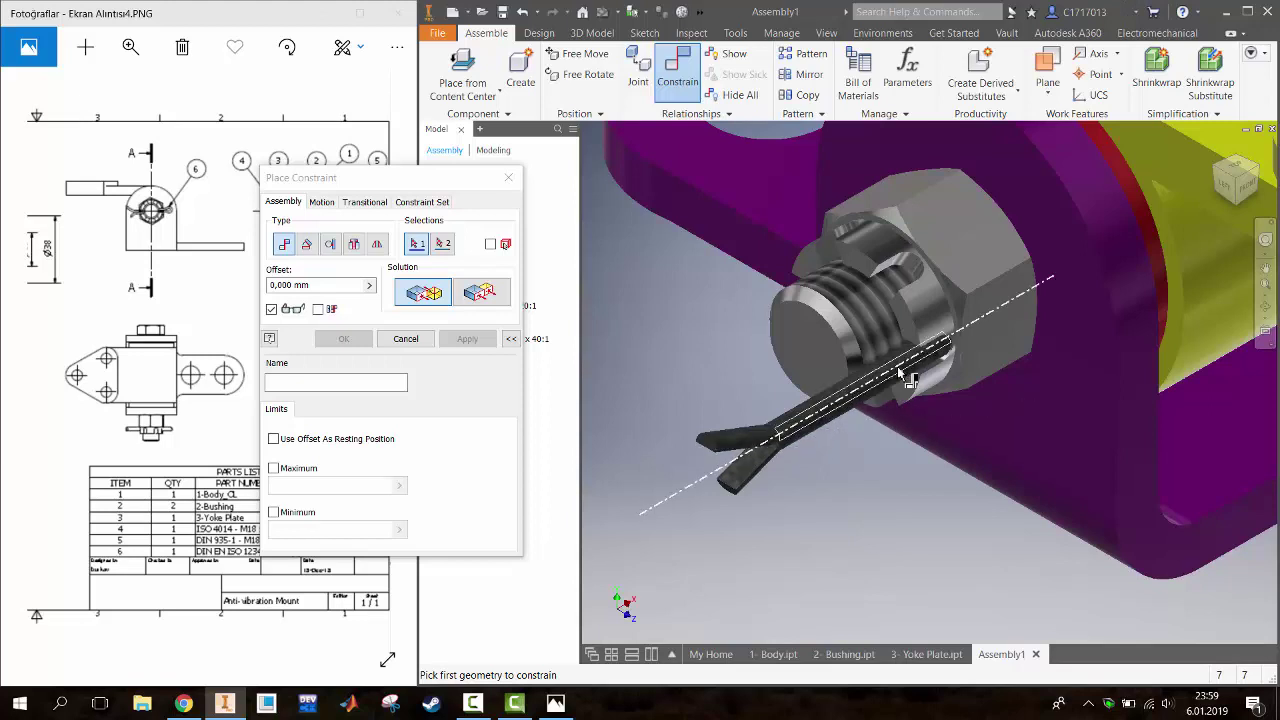
Pull the split pin below the nut and try mating its head to the nut hole axis
{"action": "key", "text": "Escape"}
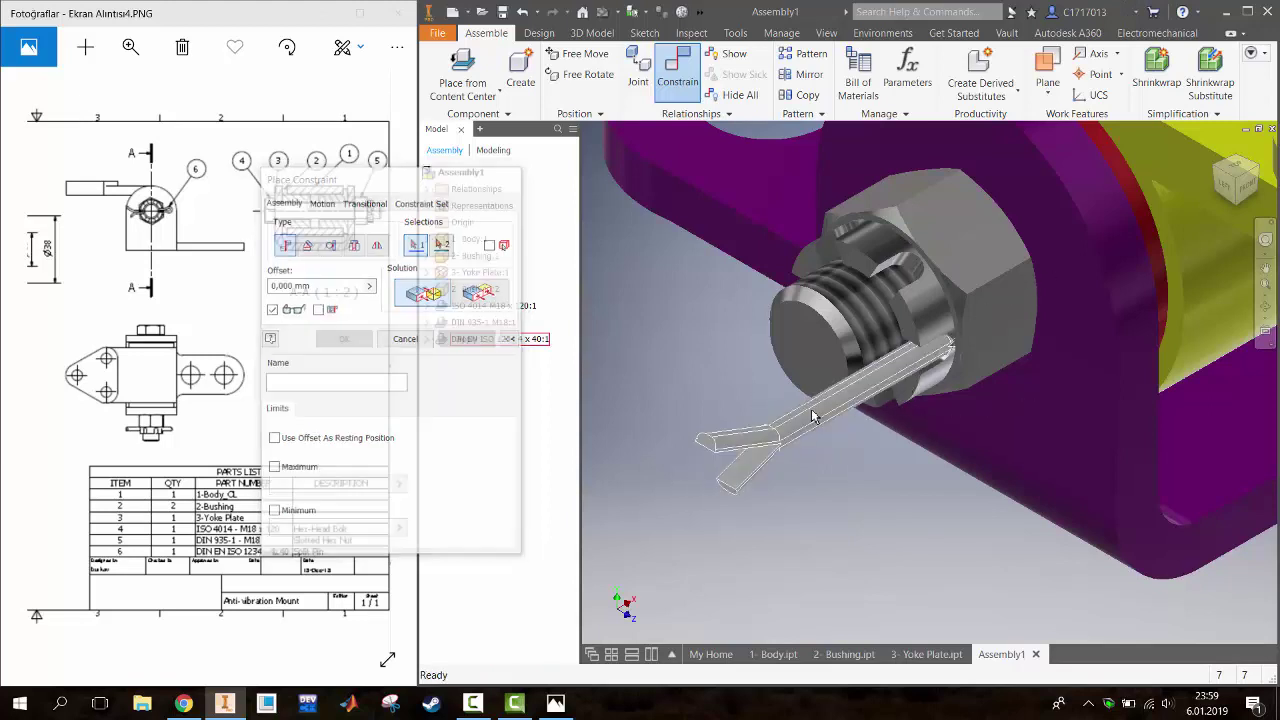
{"action": "mouse_move", "coordinate": [813, 417]}
{"action": "left_mouse_down"}
{"action": "mouse_move", "coordinate": [682, 463]}
{"action": "mouse_move", "coordinate": [918, 622]}
{"action": "left_mouse_up"}
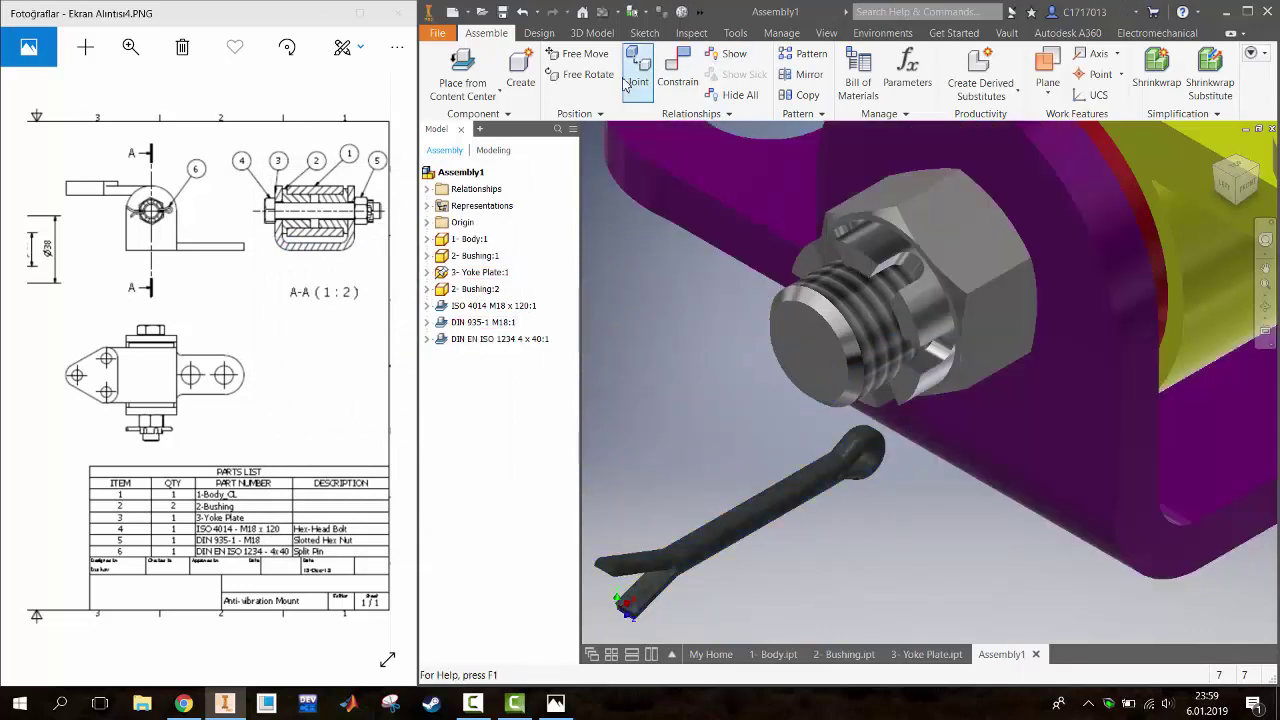
{"action": "left_click", "coordinate": [677, 75]}
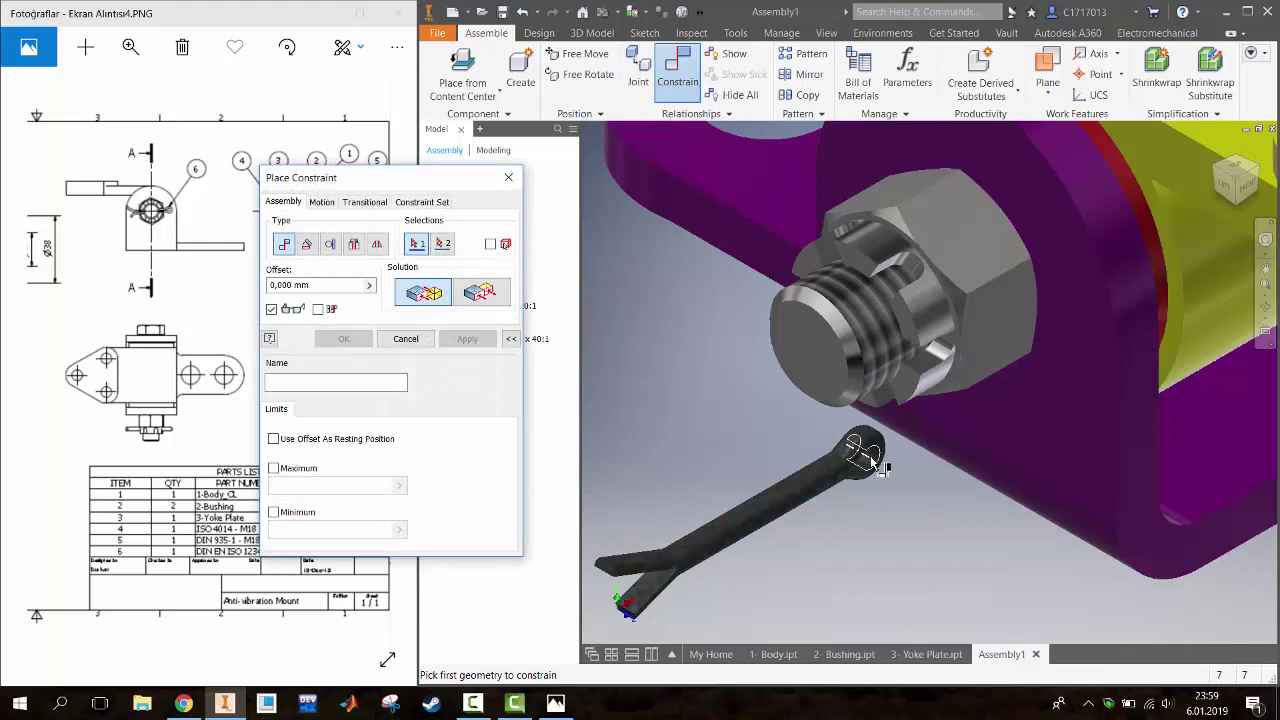
{"action": "left_click", "coordinate": [877, 460]}
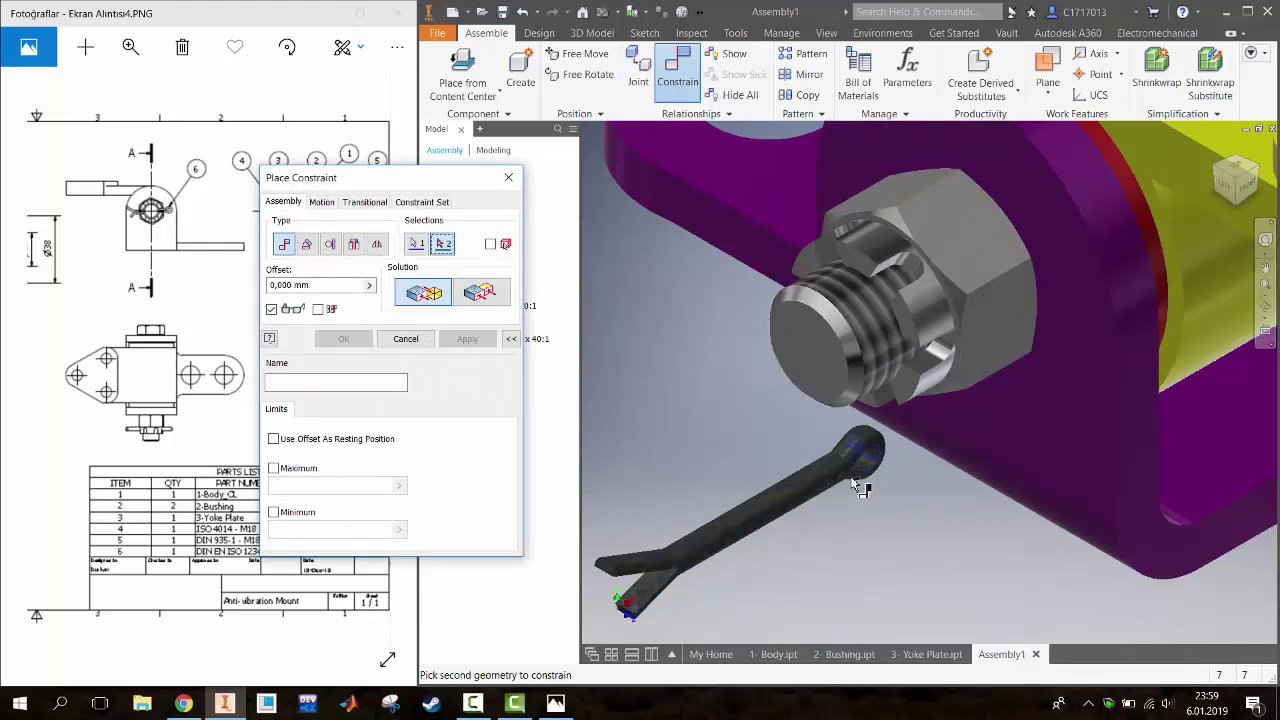
{"action": "left_click", "coordinate": [953, 356]}
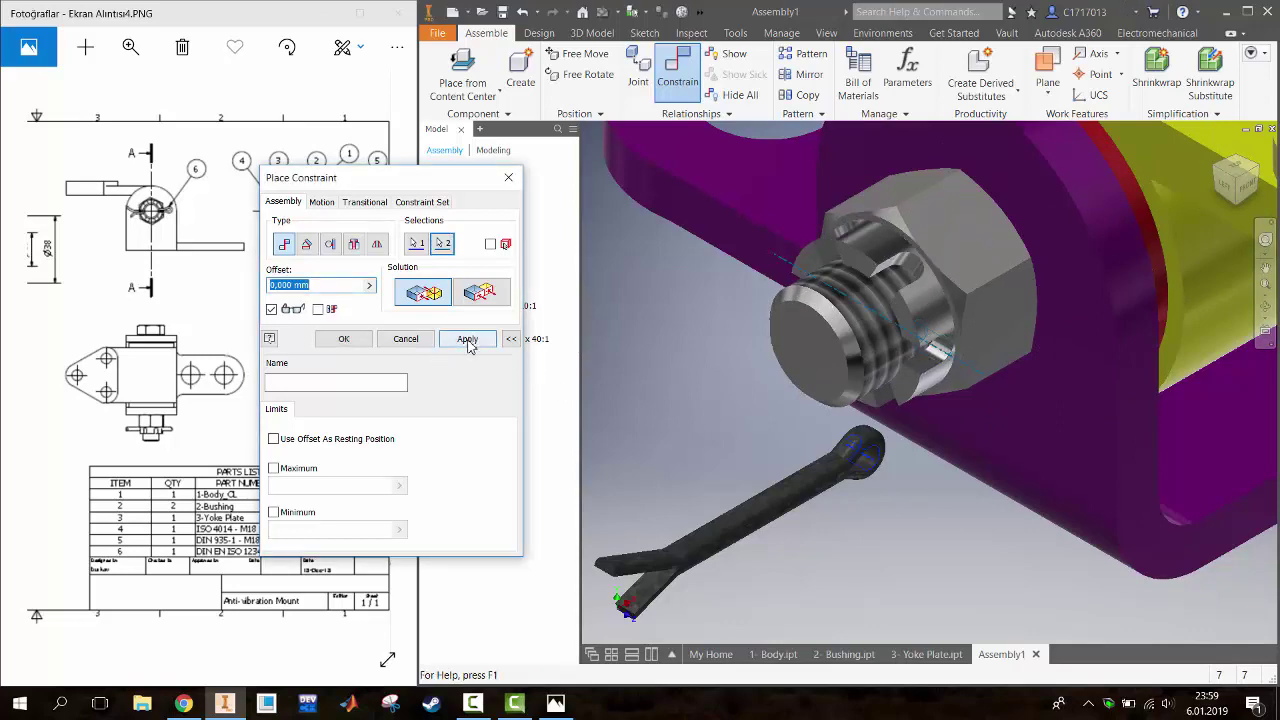
{"action": "left_click", "coordinate": [467, 340]}
Dismiss the unsolvable-assembly error, cancel, and list the split pin's constraints in the browser
{"action": "left_click", "coordinate": [862, 168]}
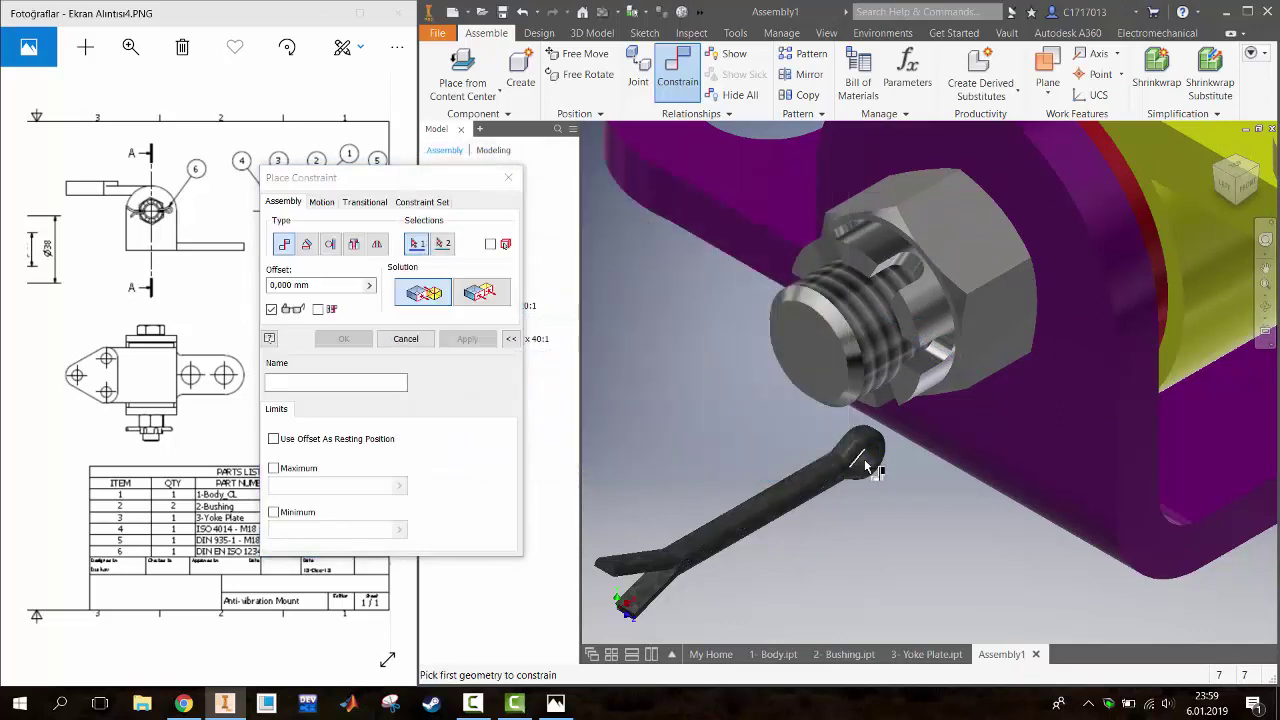
{"action": "left_click", "coordinate": [866, 466]}
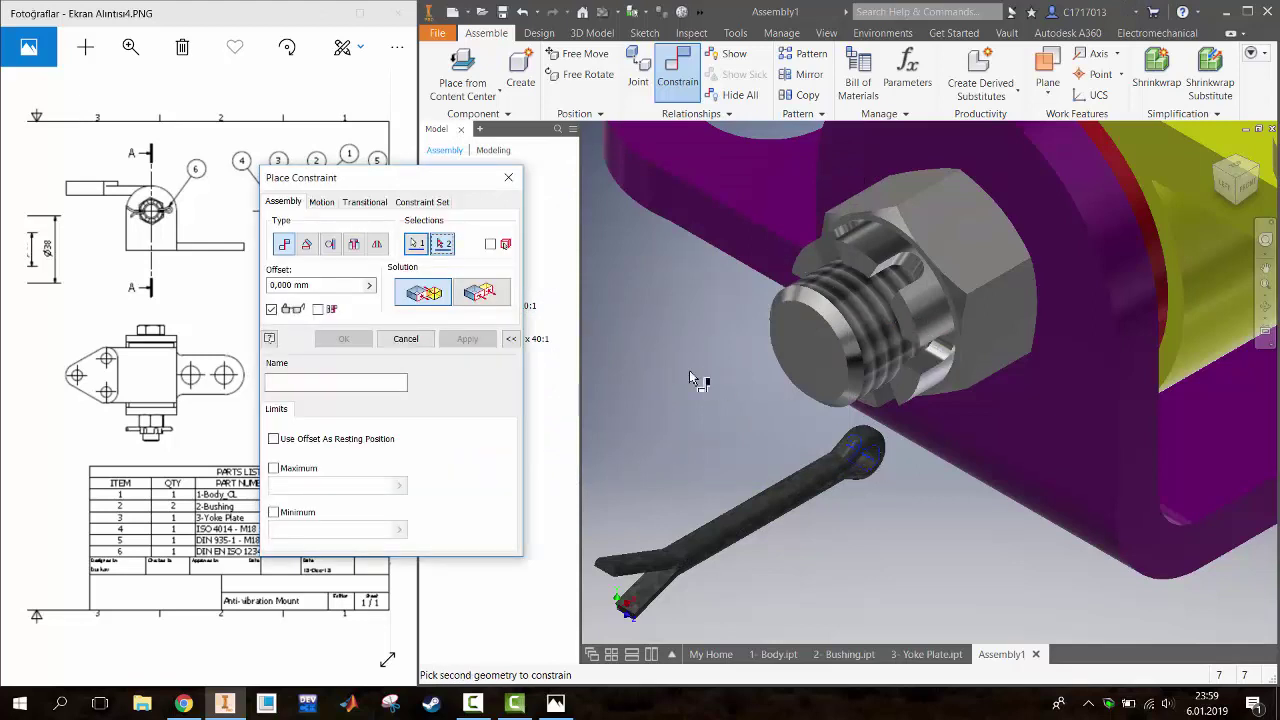
{"action": "key", "text": "Escape"}
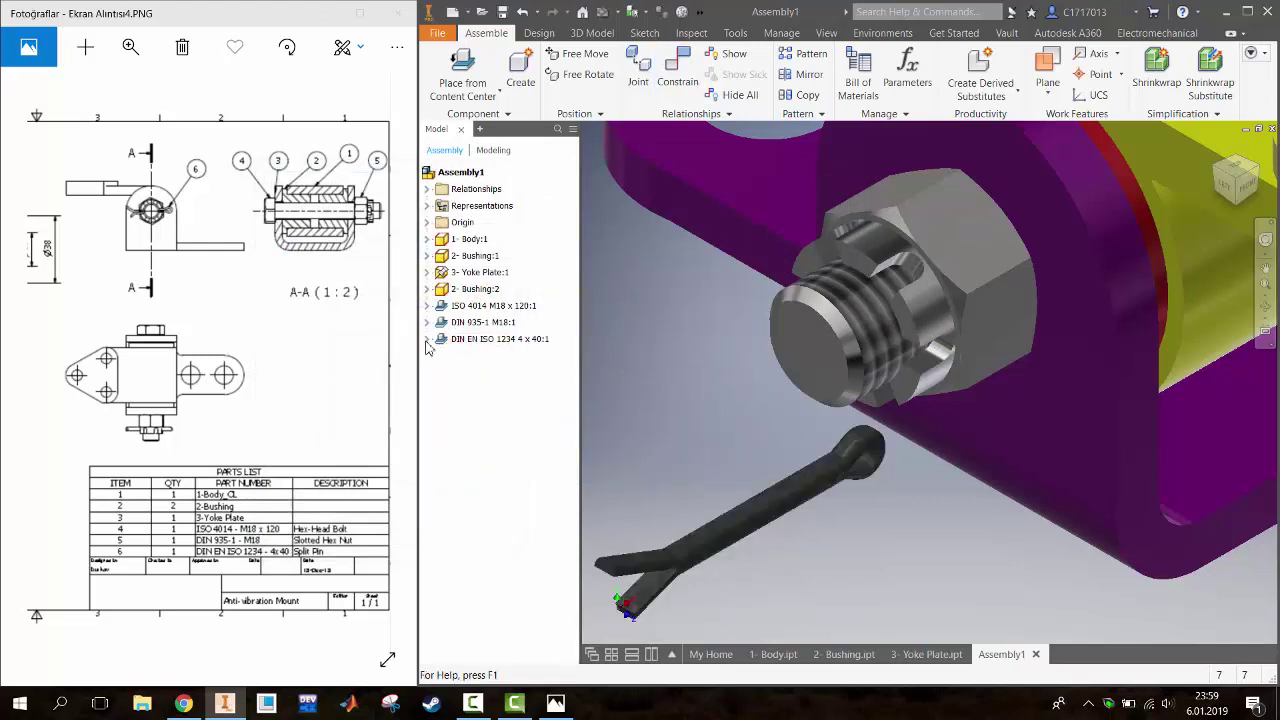
{"action": "left_click", "coordinate": [427, 339]}
Delete Mate:11 and start an angle constraint between the split pin and the bolt hole
{"action": "right_click", "coordinate": [479, 439]}
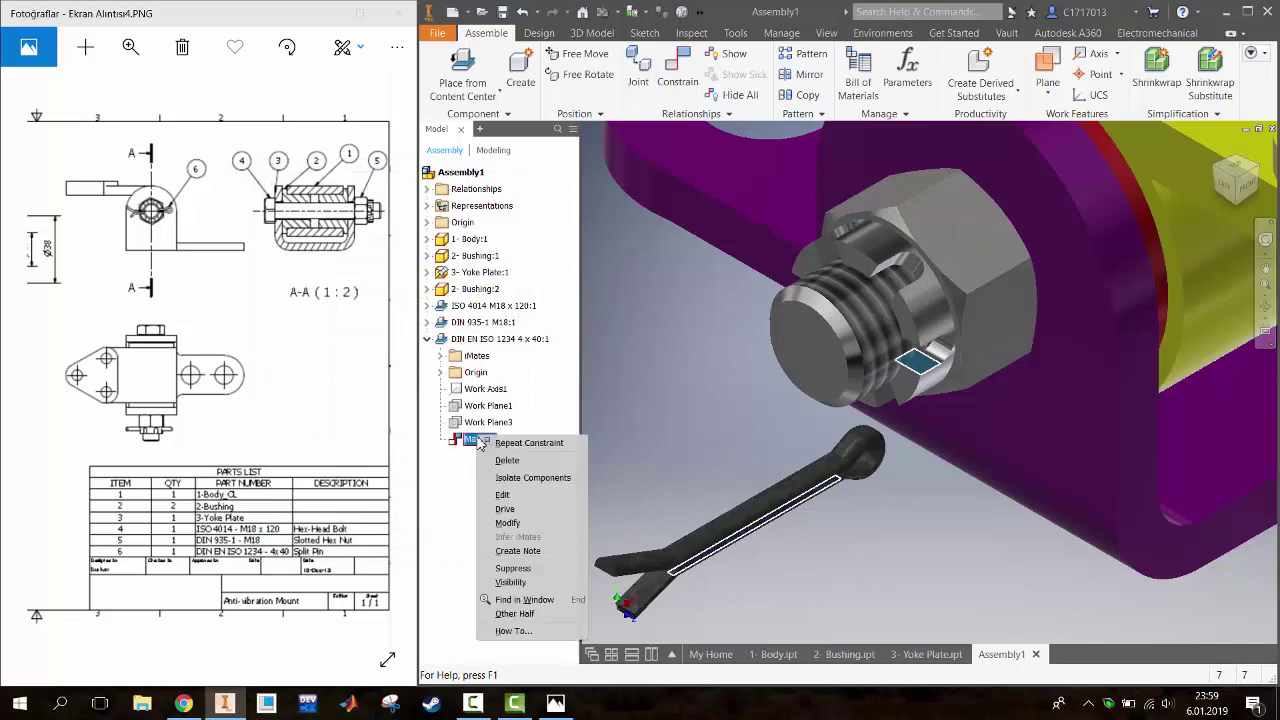
{"action": "left_click", "coordinate": [503, 459]}
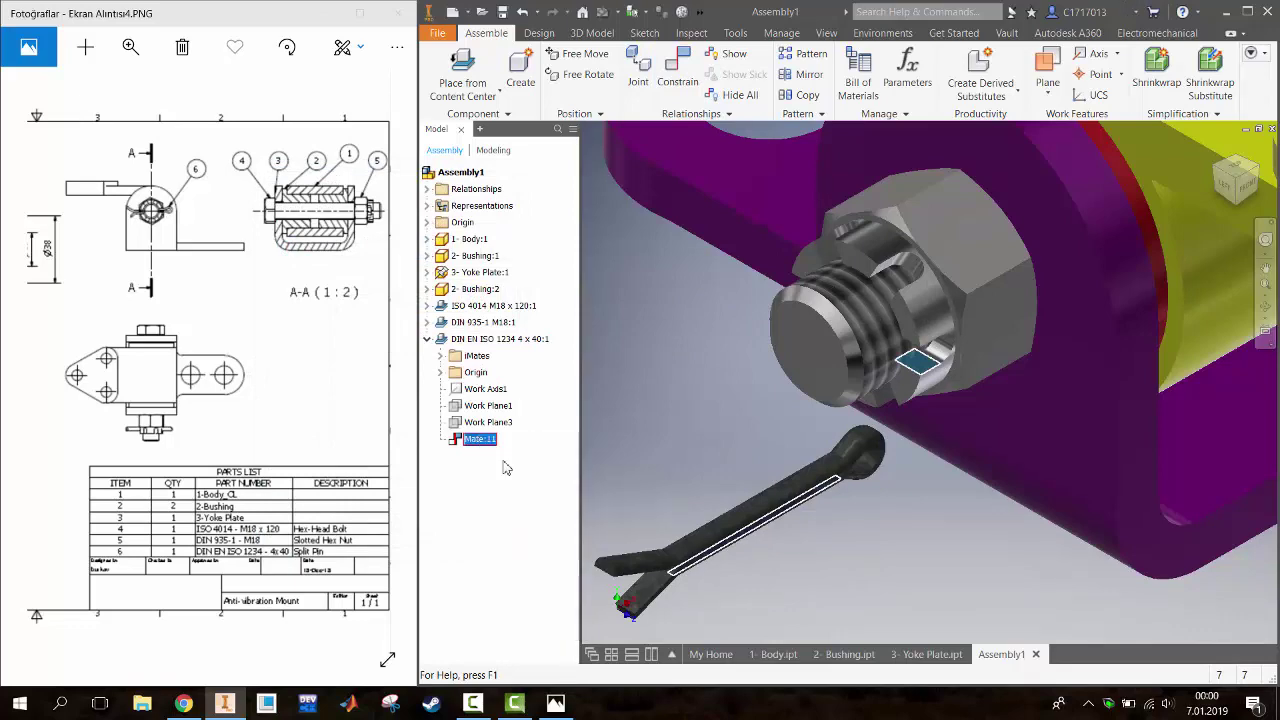
{"action": "left_click", "coordinate": [677, 75]}
{"action": "left_click", "coordinate": [871, 470]}
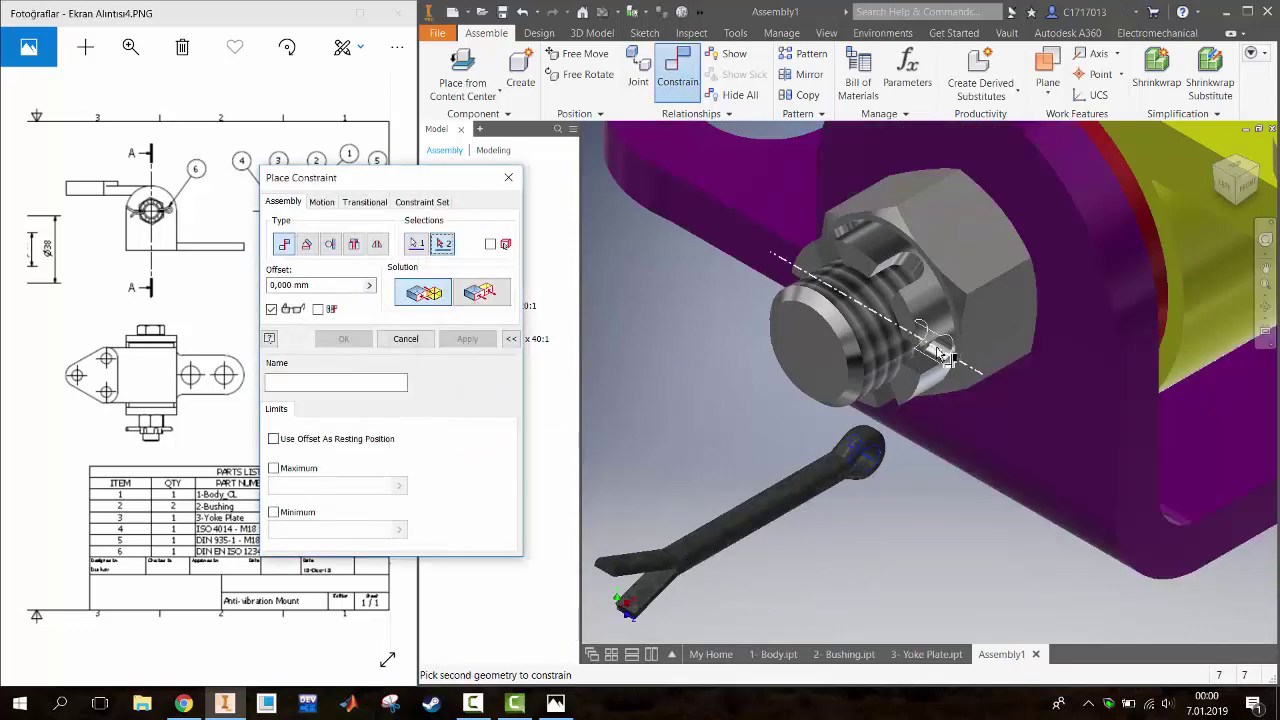
{"action": "left_click", "coordinate": [938, 352]}
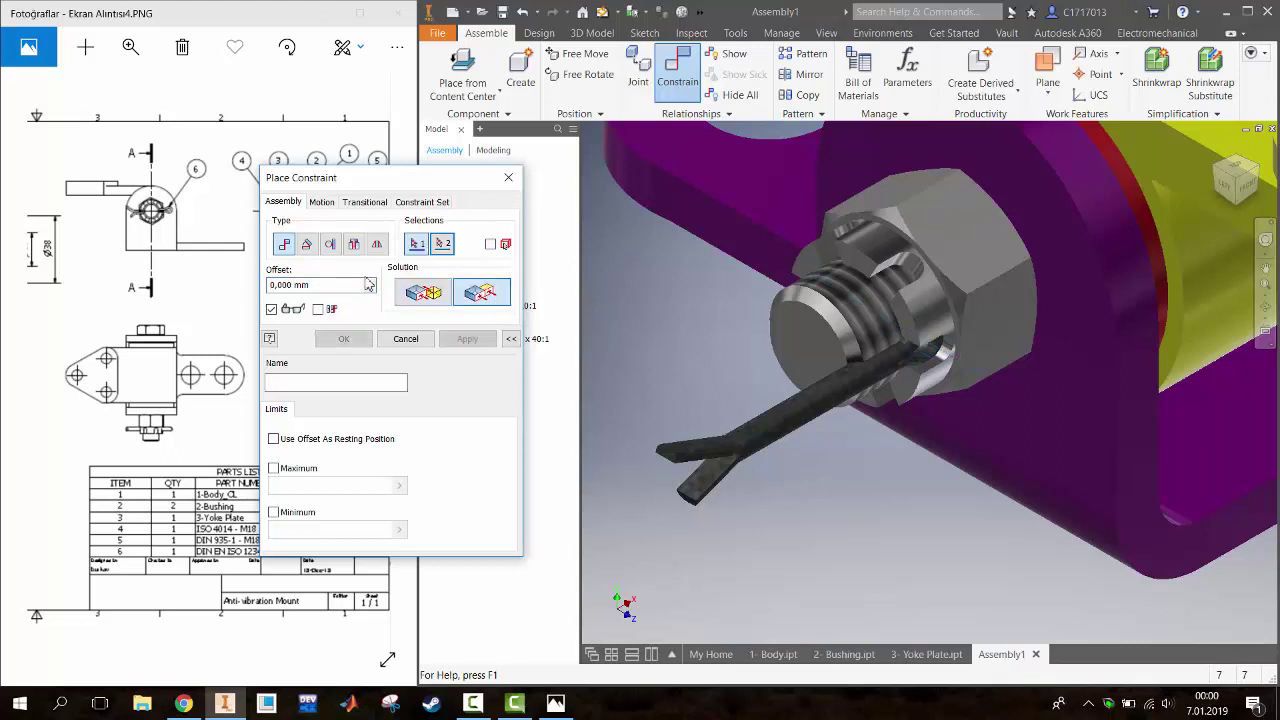
{"action": "left_click", "coordinate": [306, 244]}
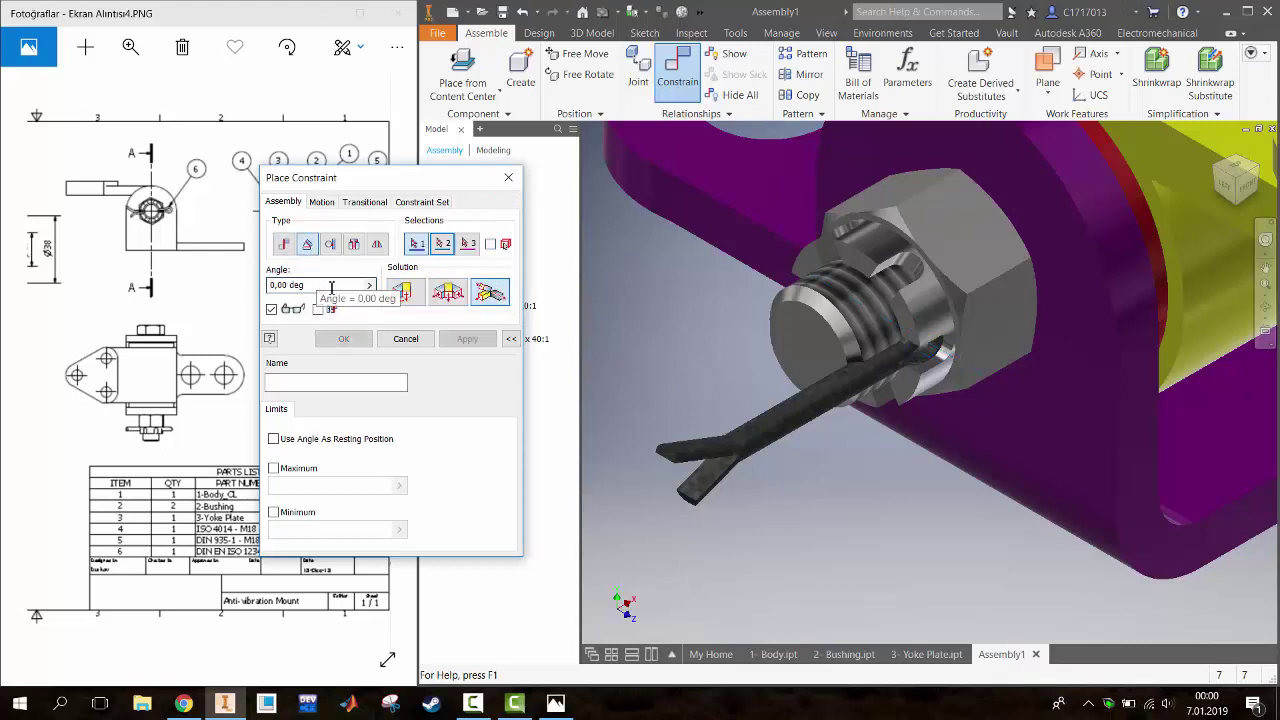
Set an undirected angle of 100 deg from the split pin to the bolt's end face
{"action": "left_click", "coordinate": [401, 291]}
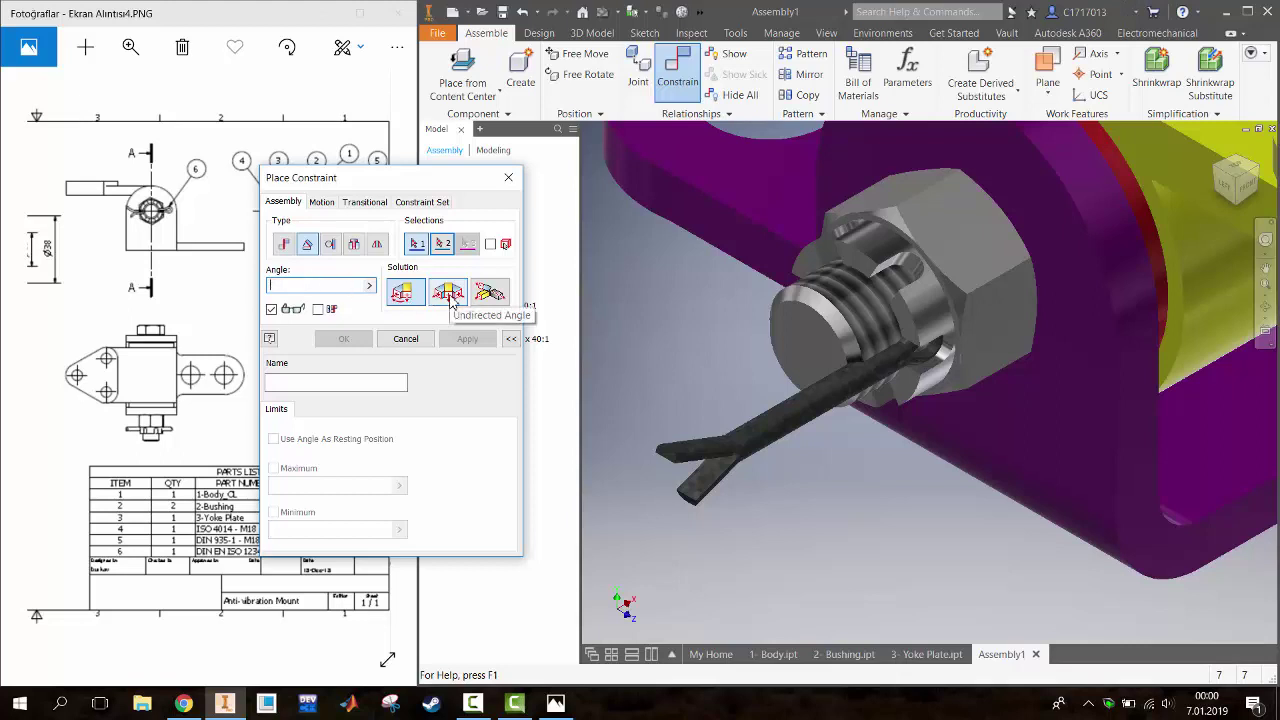
{"action": "left_click", "coordinate": [452, 303]}
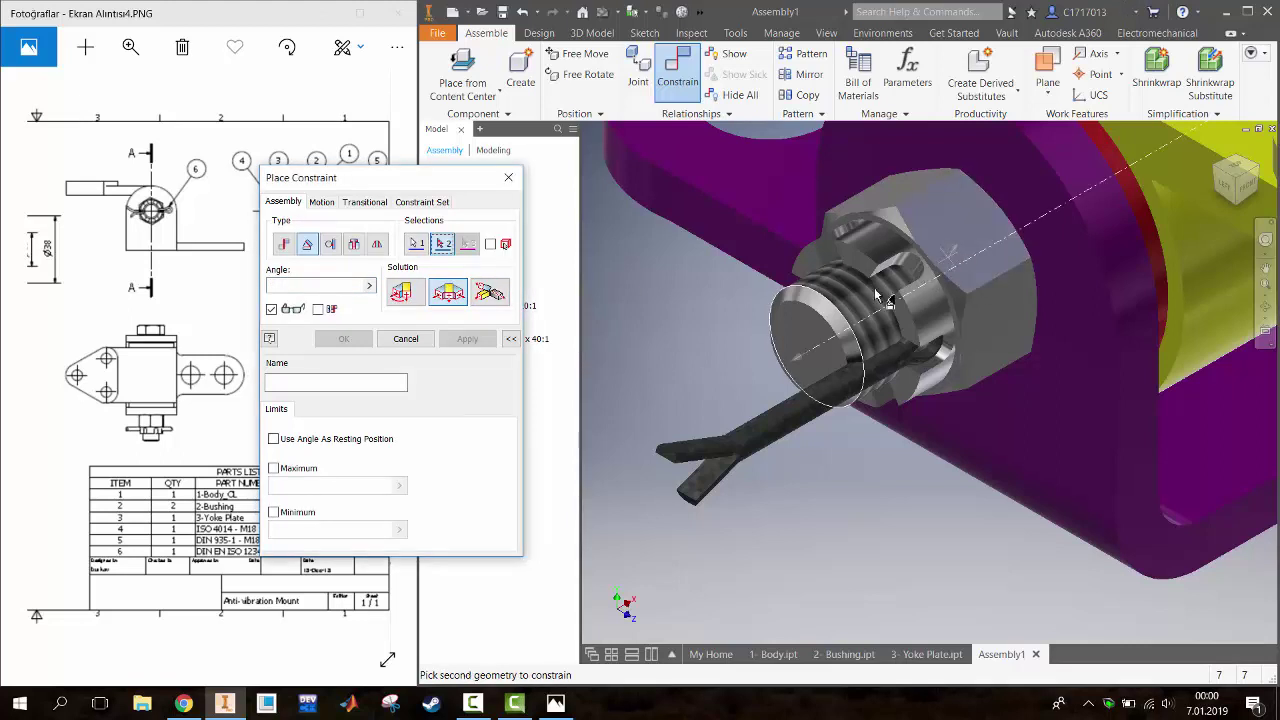
{"action": "left_click", "coordinate": [800, 350]}
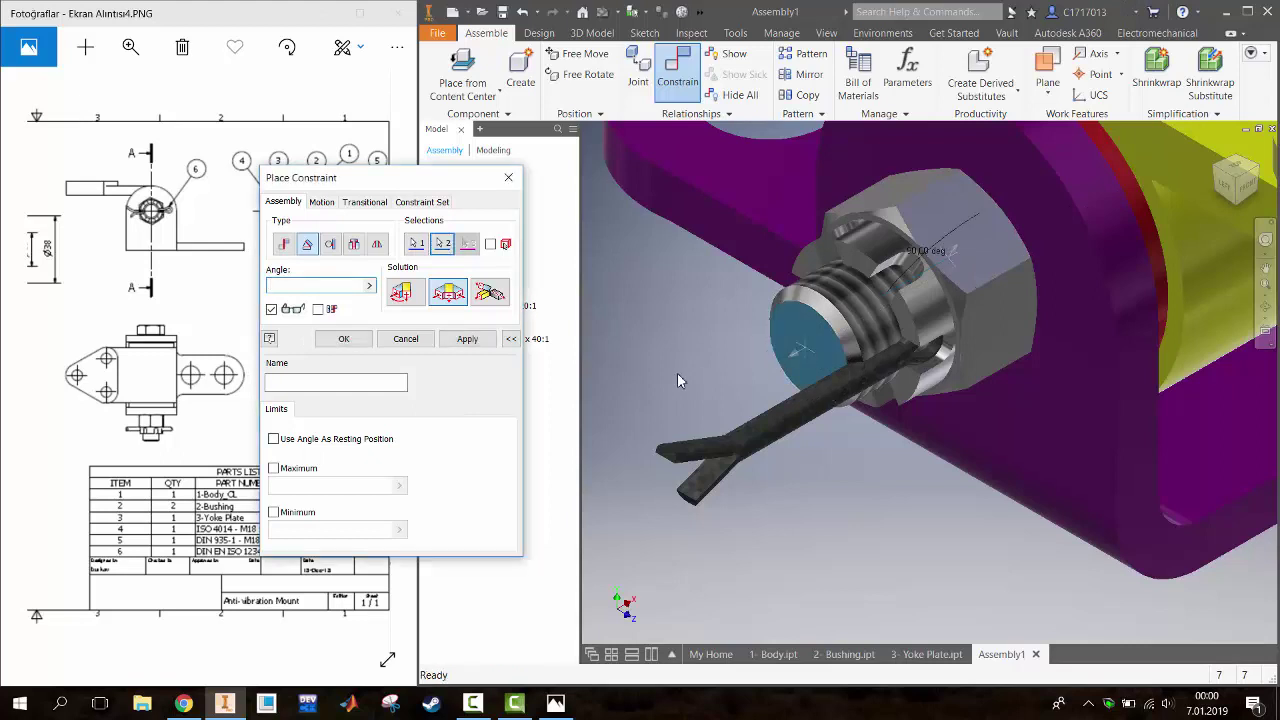
{"action": "left_click", "coordinate": [345, 286]}
{"action": "type", "text": "100"}
Cancel the angle constraint and free-move the split pin clear below the nut
{"action": "left_click", "coordinate": [511, 176]}
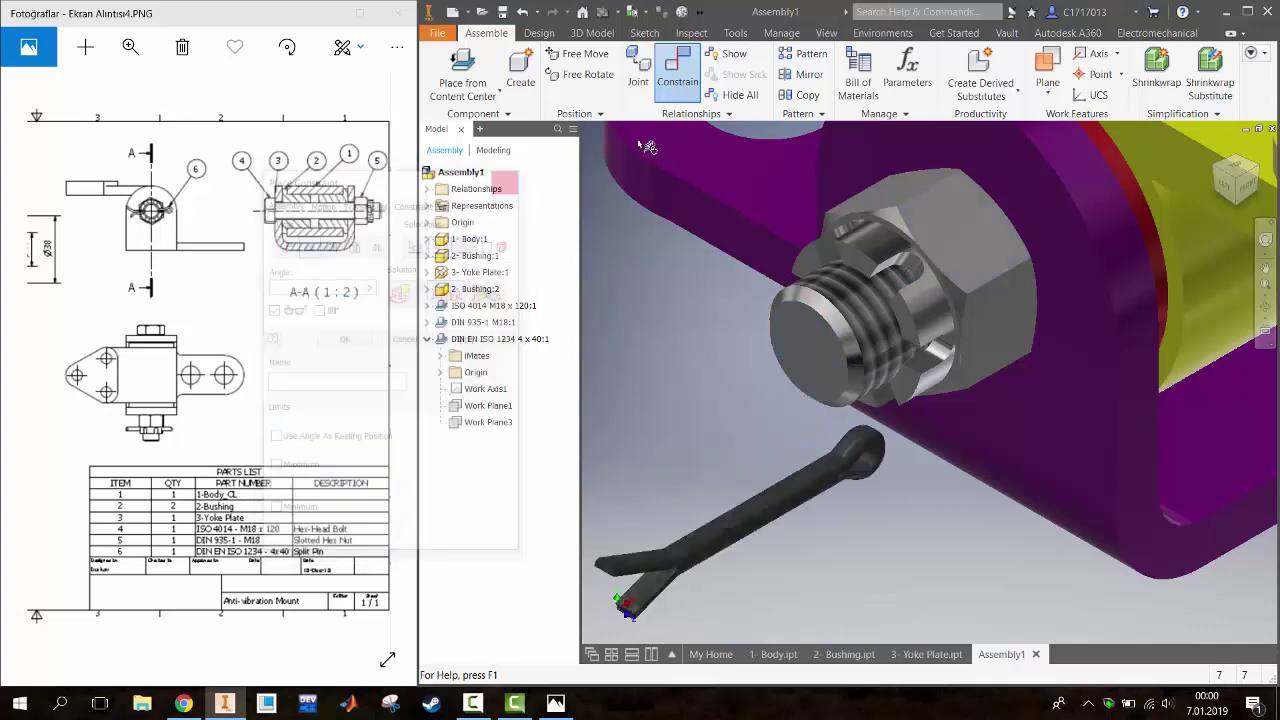
{"action": "left_click_drag", "start_coordinate": [760, 500], "coordinate": [785, 490]}
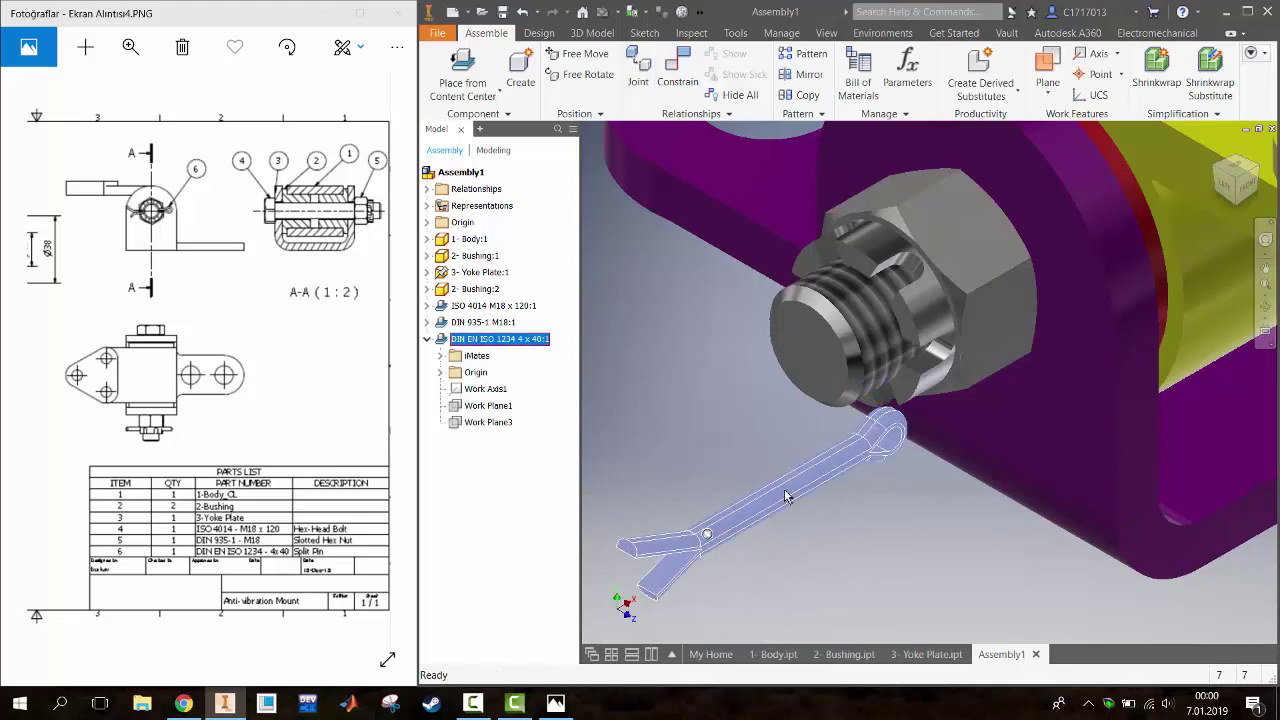
{"action": "right_click", "coordinate": [785, 495]}
{"action": "left_click", "coordinate": [764, 174]}
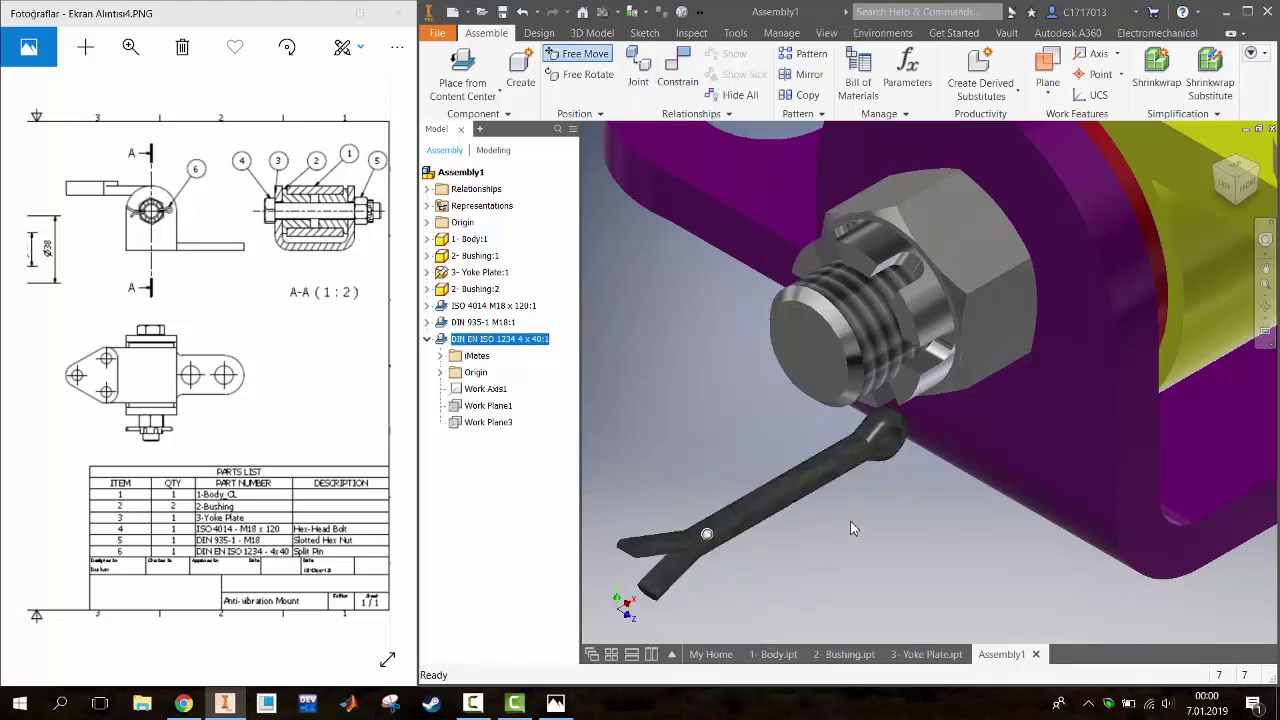
{"action": "left_click_drag", "start_coordinate": [847, 457], "coordinate": [837, 450]}
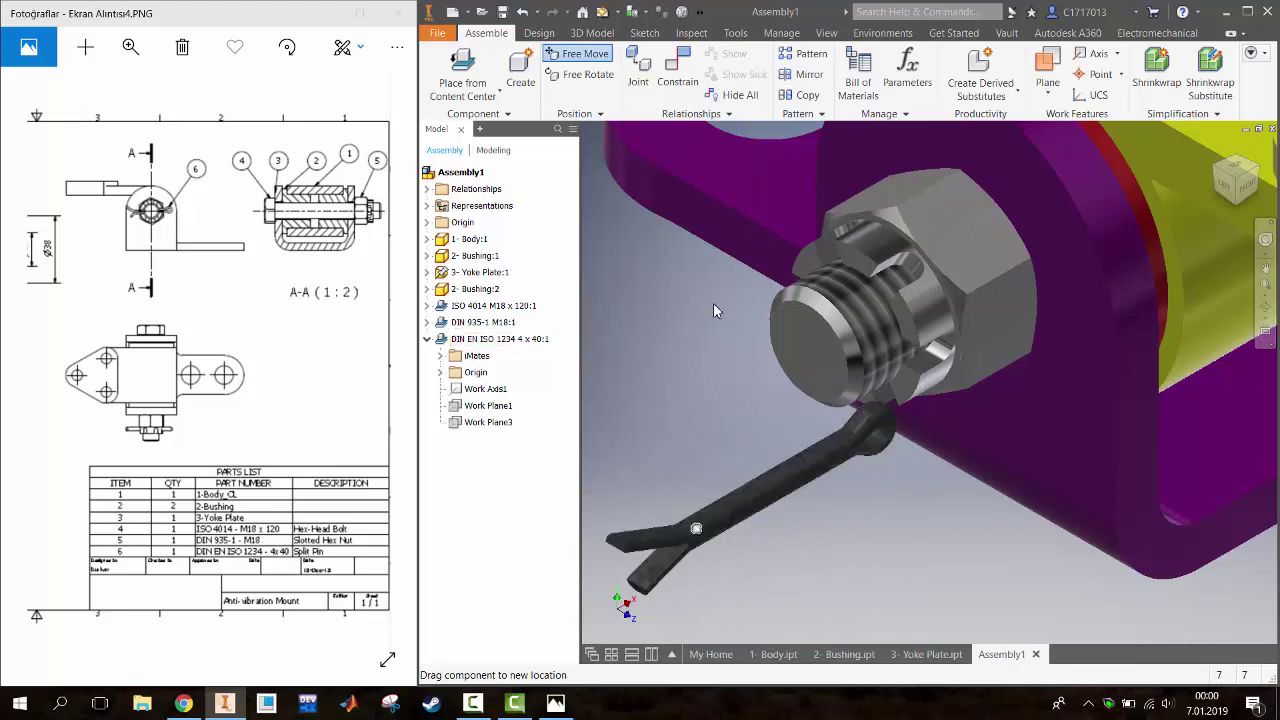
{"action": "mouse_move", "coordinate": [791, 477]}
{"action": "left_mouse_down"}
{"action": "mouse_move", "coordinate": [855, 500]}
{"action": "mouse_move", "coordinate": [781, 467]}
{"action": "left_mouse_up"}
{"action": "right_click", "coordinate": [783, 468]}
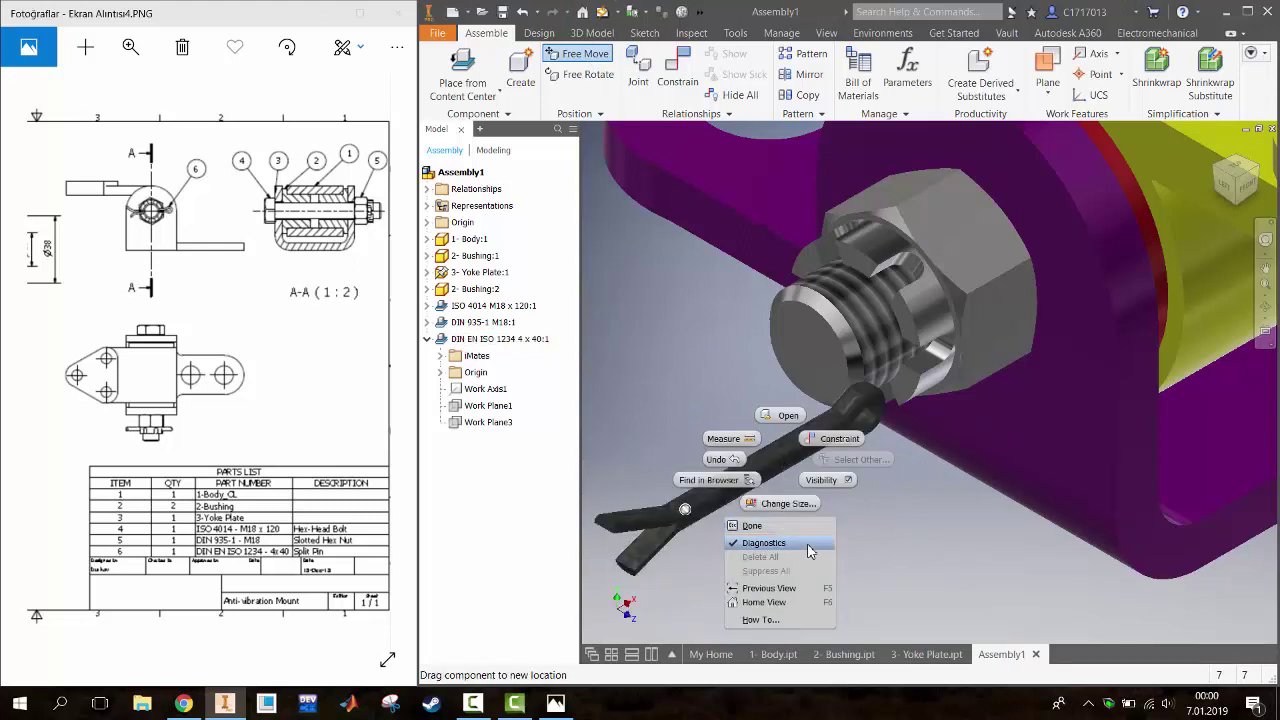
{"action": "left_click", "coordinate": [926, 527]}
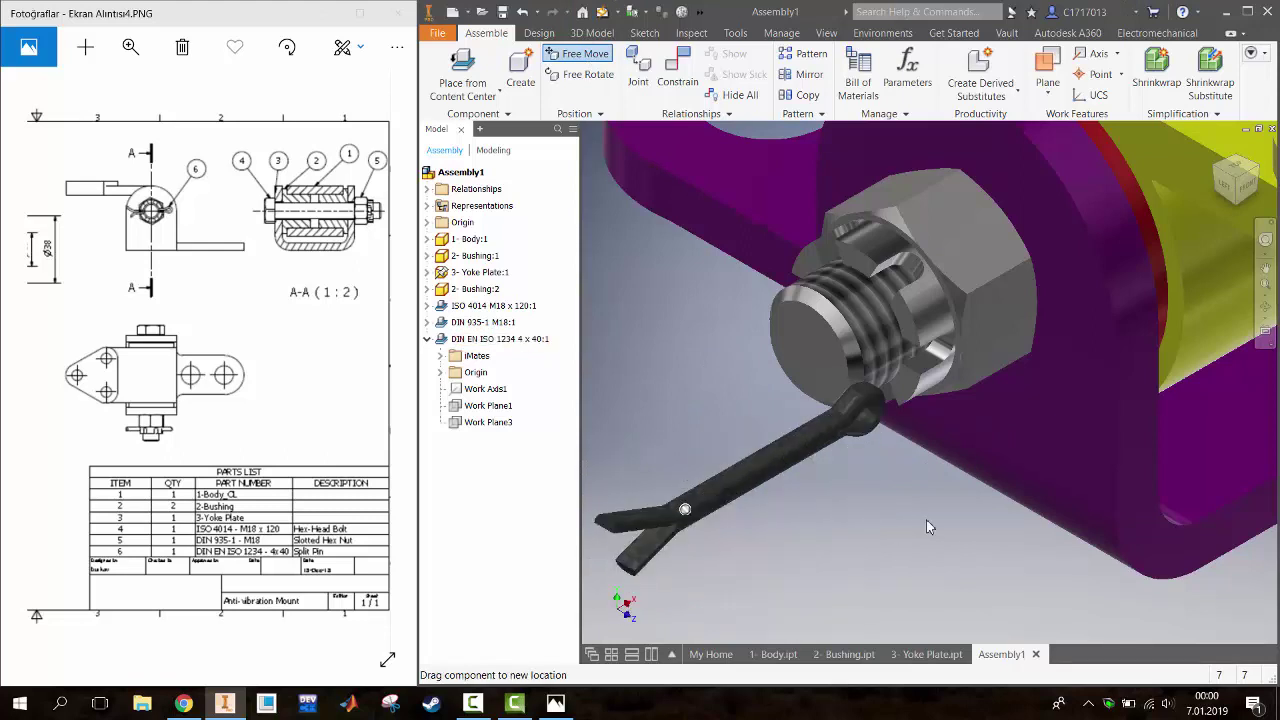
Free-rotate the split pin so it points the other way
{"action": "right_click", "coordinate": [780, 473]}
{"action": "left_click", "coordinate": [588, 74]}
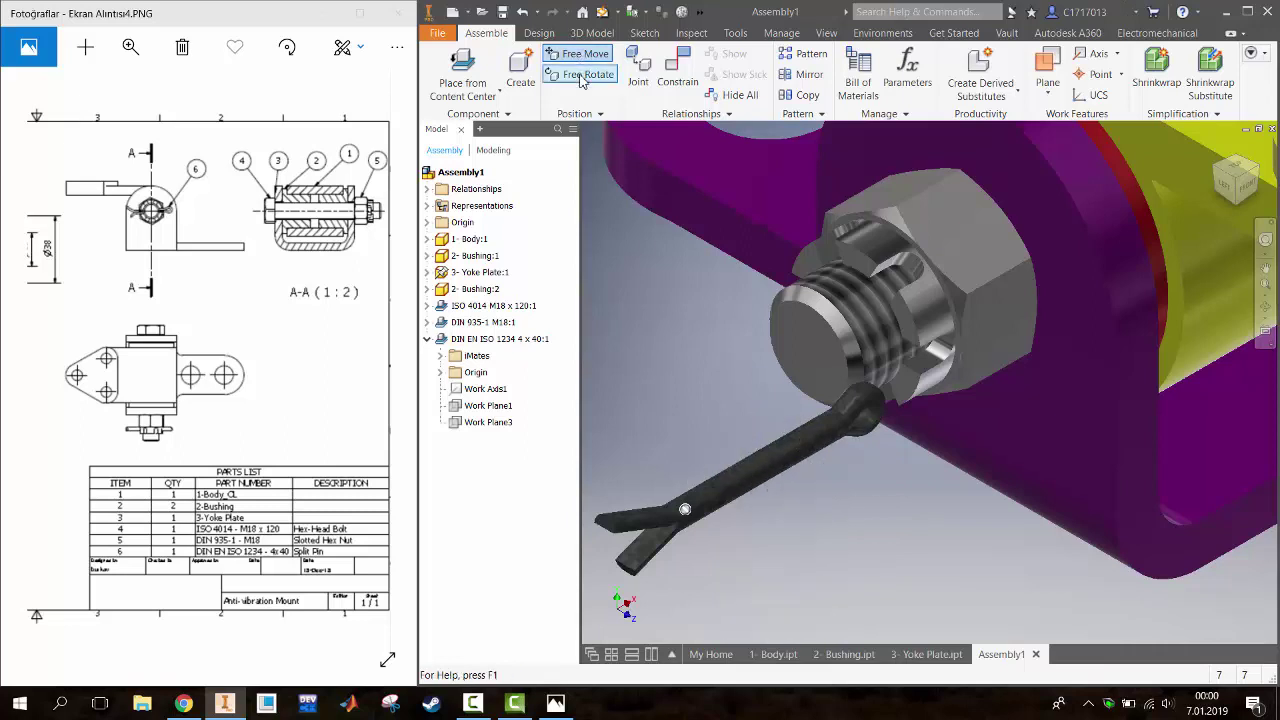
{"action": "left_click", "coordinate": [790, 455]}
{"action": "mouse_move", "coordinate": [846, 446]}
{"action": "left_mouse_down"}
{"action": "mouse_move", "coordinate": [879, 496]}
{"action": "mouse_move", "coordinate": [839, 539]}
{"action": "left_mouse_up"}
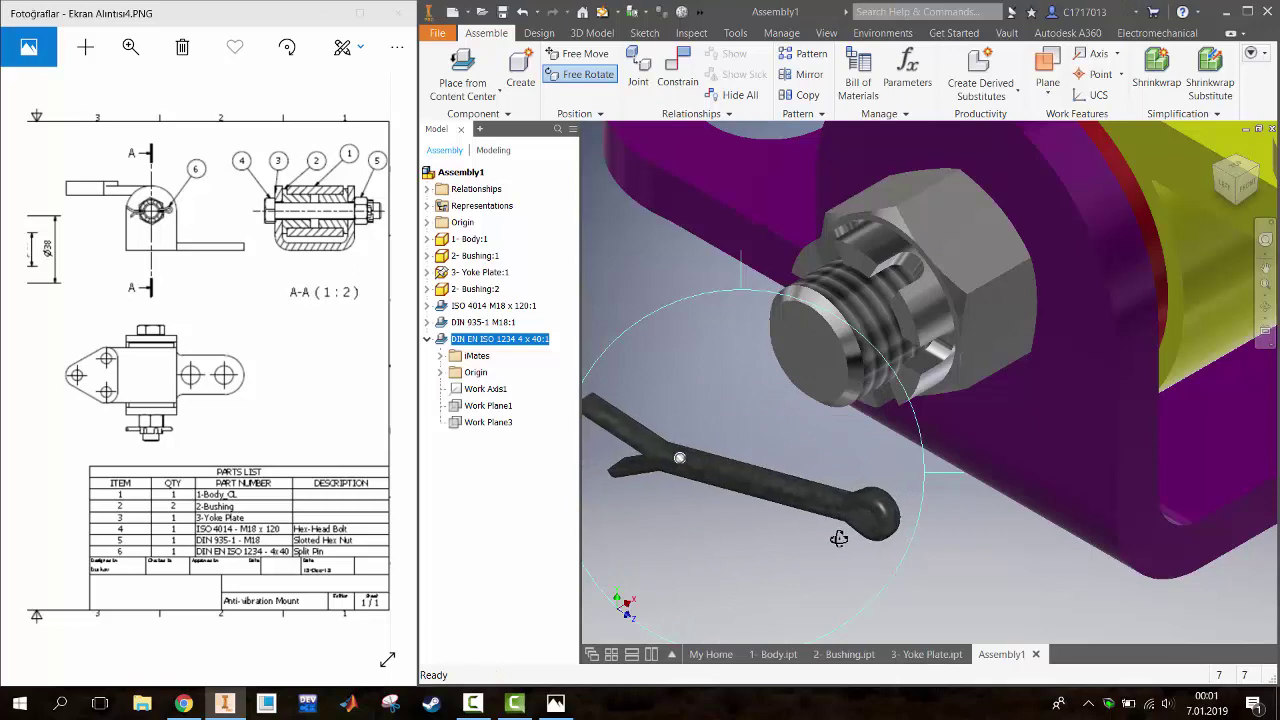
{"action": "key", "text": "Escape"}
{"action": "left_click", "coordinate": [670, 262]}
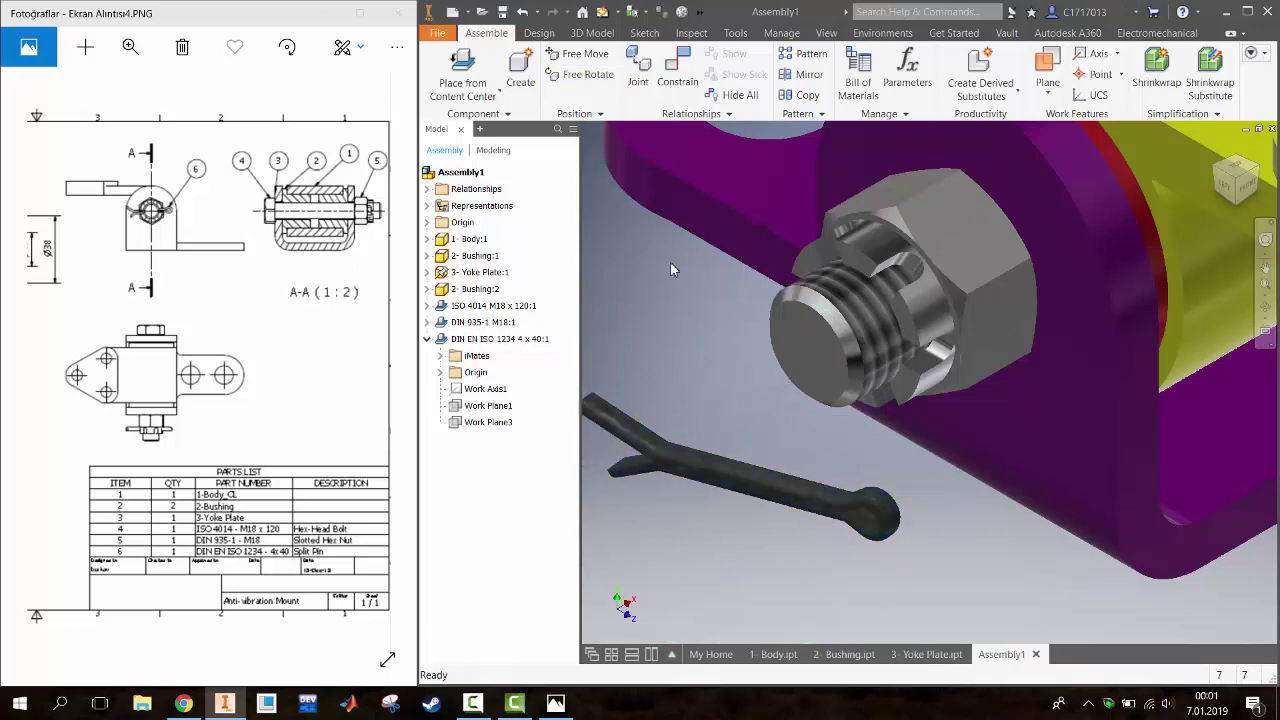
{"action": "left_click", "coordinate": [677, 70]}
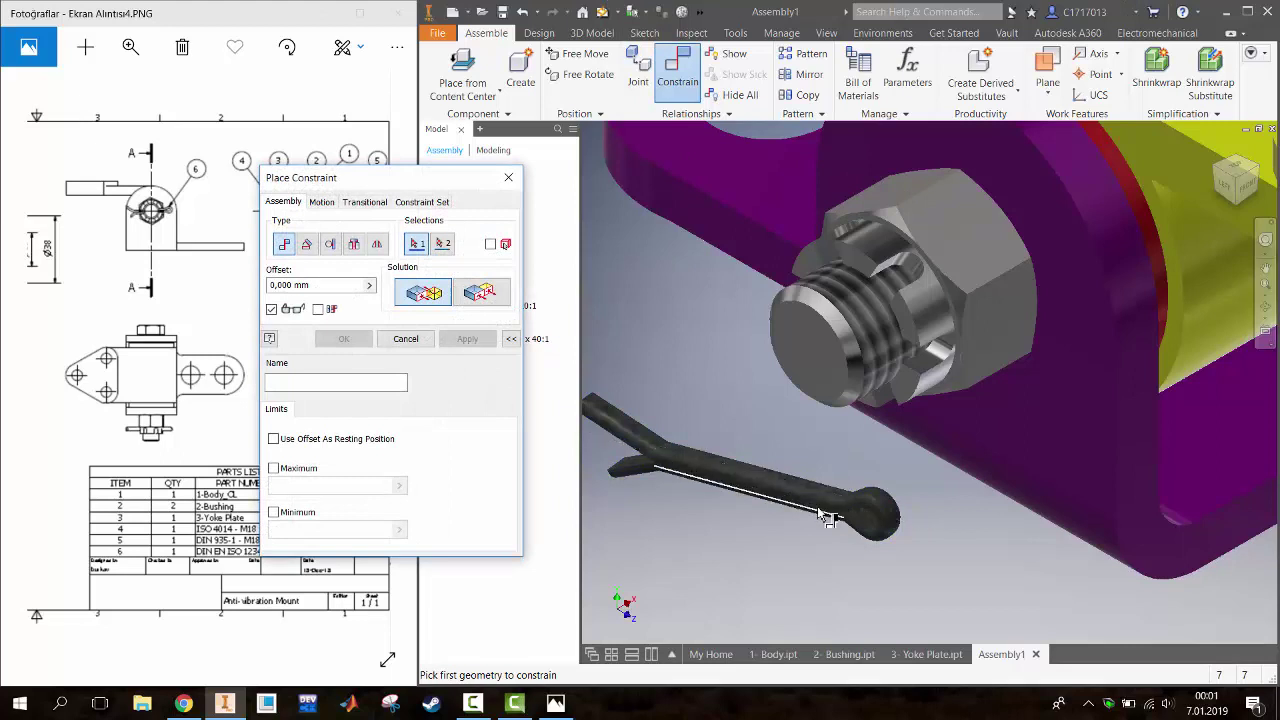
Try mating the pin's end to the hole edge, then discard that selection
{"action": "scroll", "coordinate": [829, 505], "scroll_direction": "up", "scroll_amount": 3}
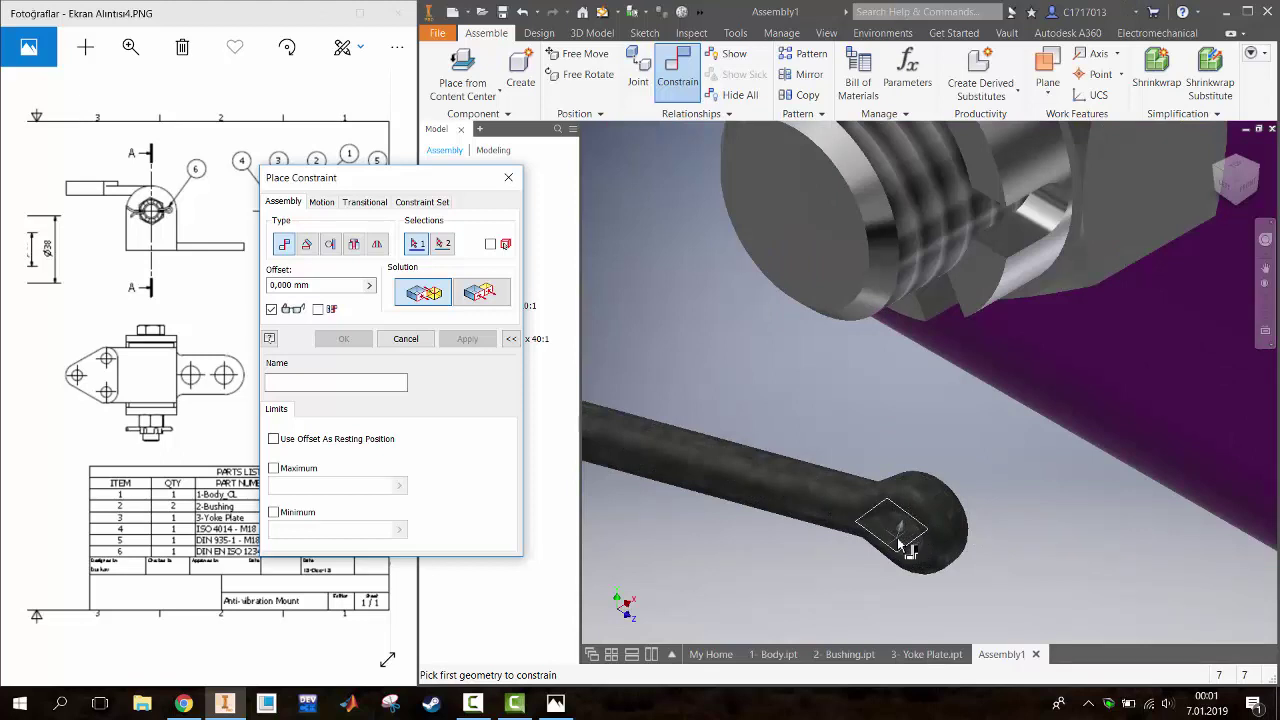
{"action": "left_click", "coordinate": [930, 492]}
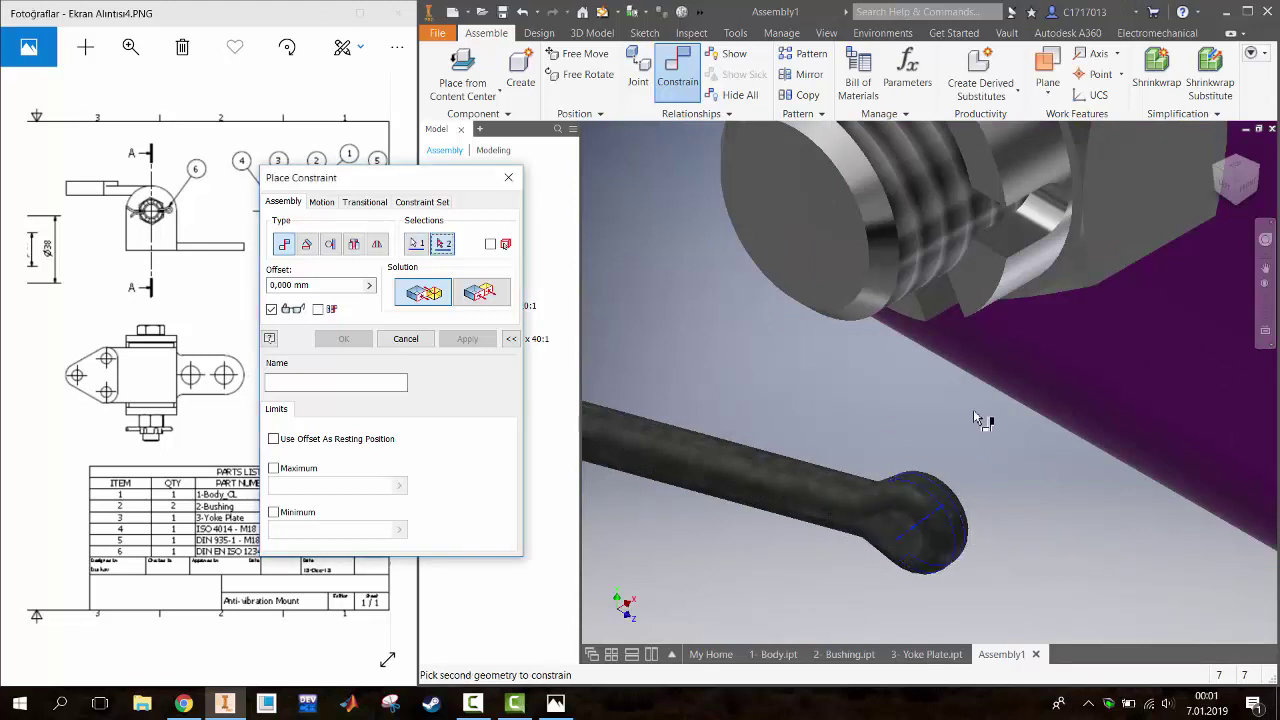
{"action": "left_click", "coordinate": [1043, 222]}
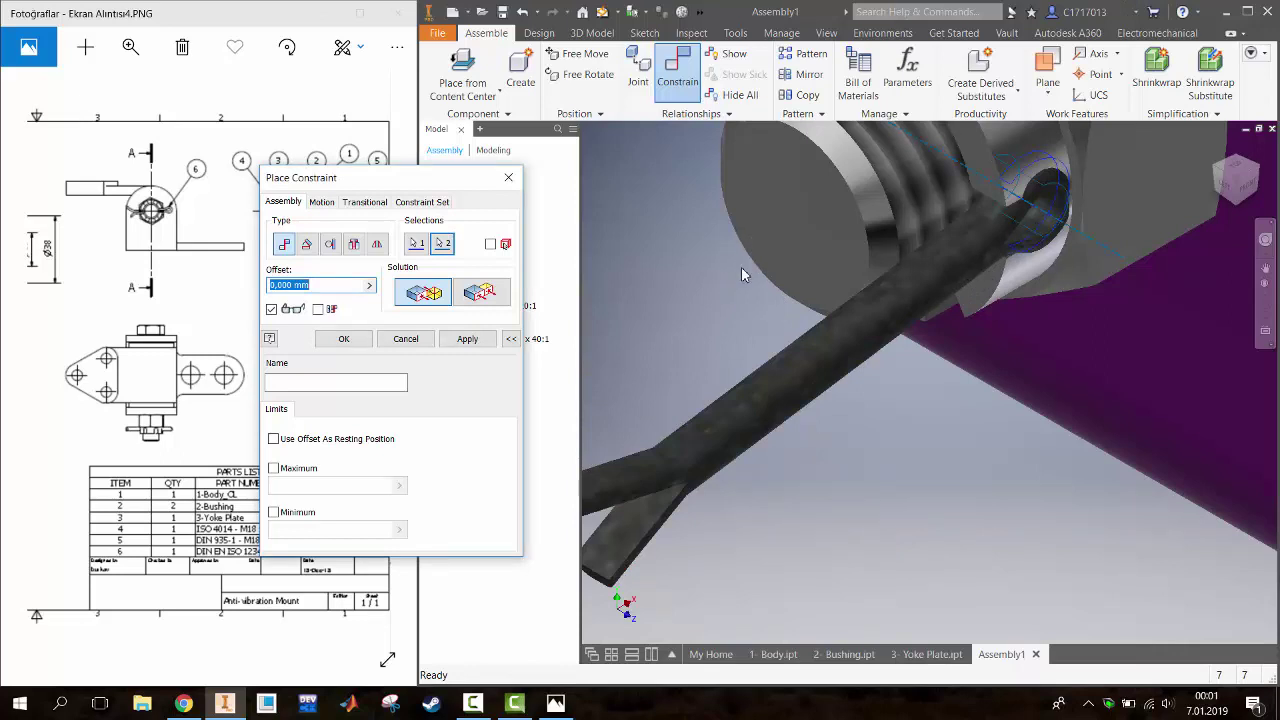
{"action": "scroll", "coordinate": [717, 258], "scroll_direction": "down", "scroll_amount": 3}
{"action": "middle_click_drag", "start_coordinate": [714, 260], "coordinate": [725, 332]}
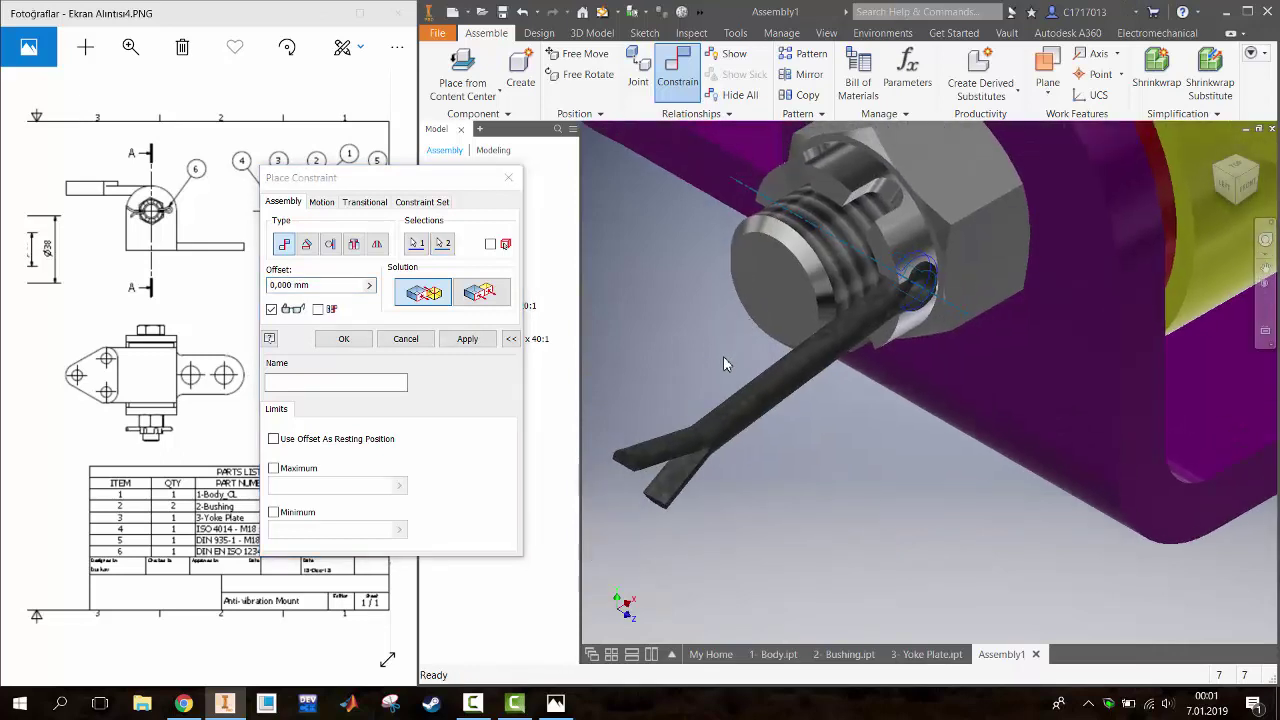
{"action": "left_click", "coordinate": [405, 339]}
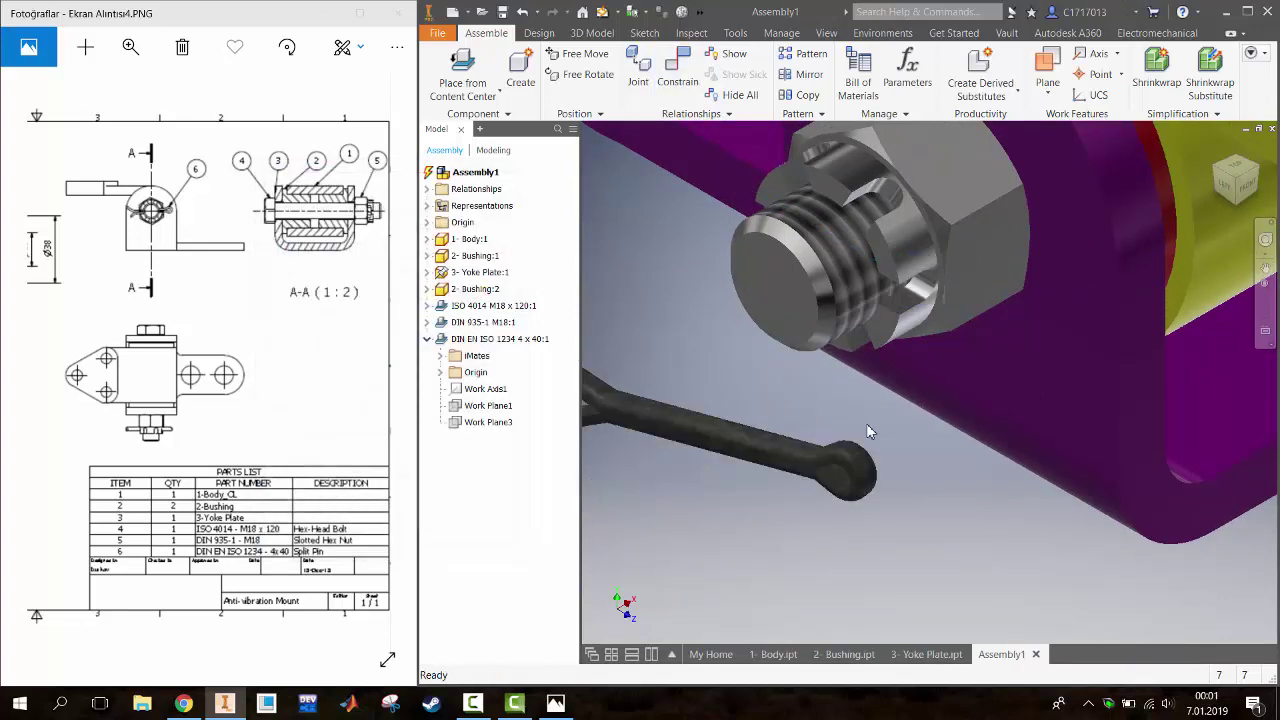
Mate the split pin's axis to the bolt's cross-hole axis
{"action": "left_click", "coordinate": [677, 70]}
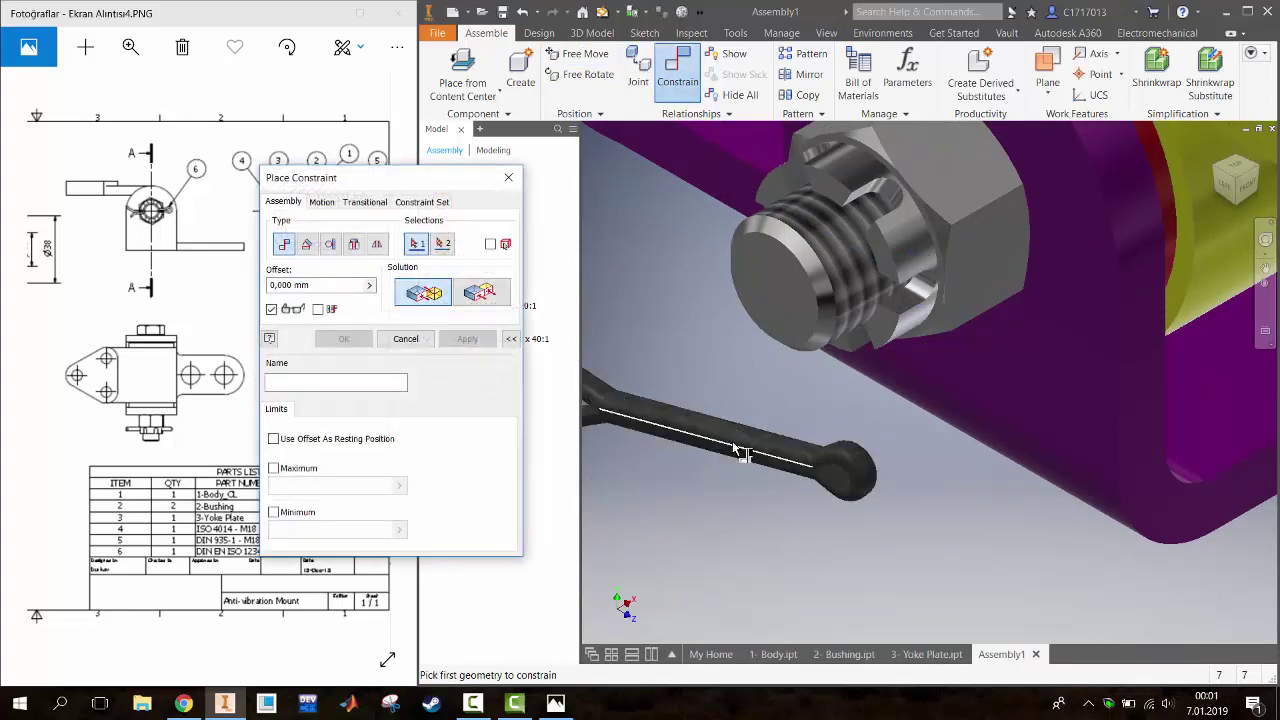
{"action": "left_click", "coordinate": [765, 447]}
{"action": "left_click", "coordinate": [928, 286]}
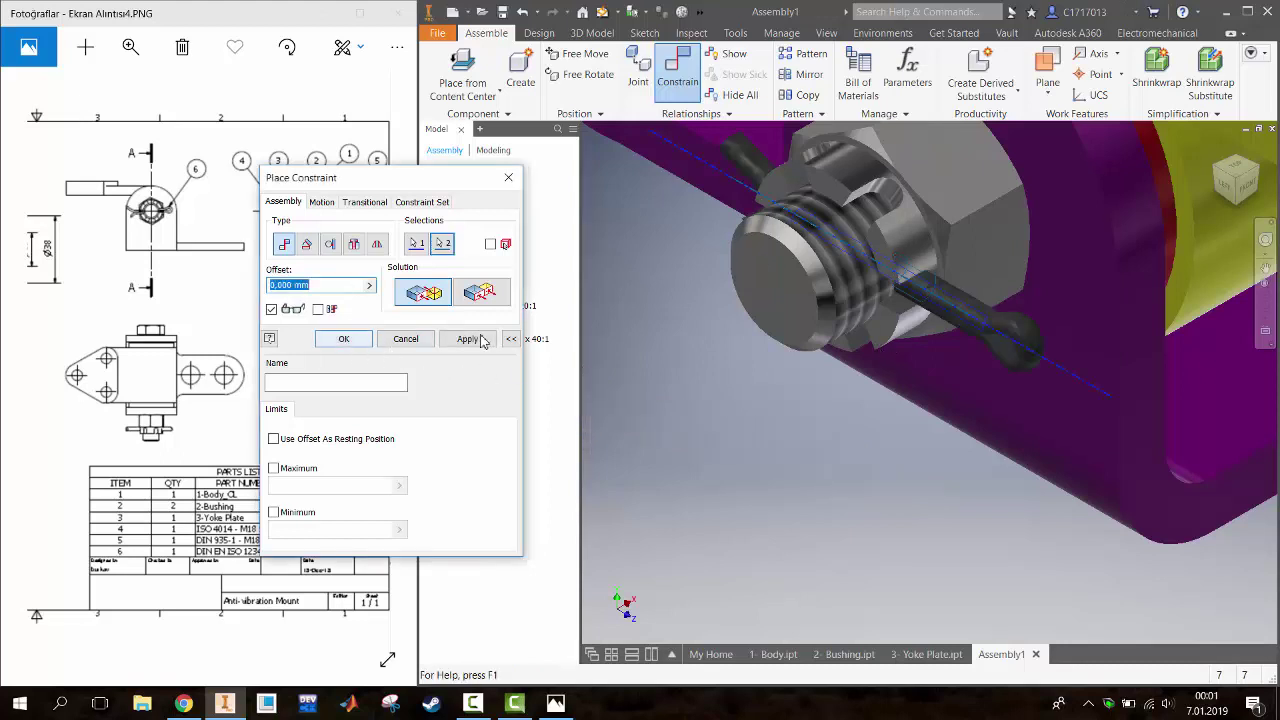
{"action": "left_click", "coordinate": [467, 339]}
{"action": "scroll", "coordinate": [725, 437], "scroll_direction": "up", "scroll_amount": 2}
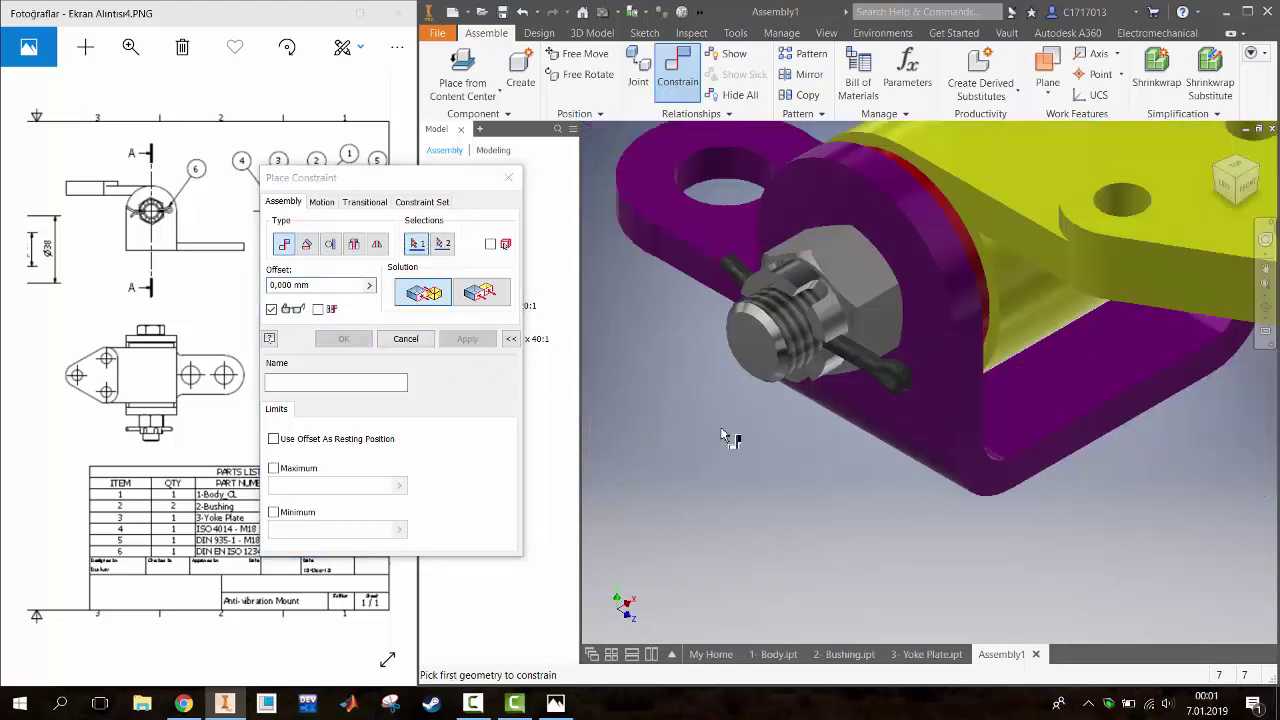
{"action": "scroll", "coordinate": [725, 437], "scroll_direction": "down", "scroll_amount": 3}
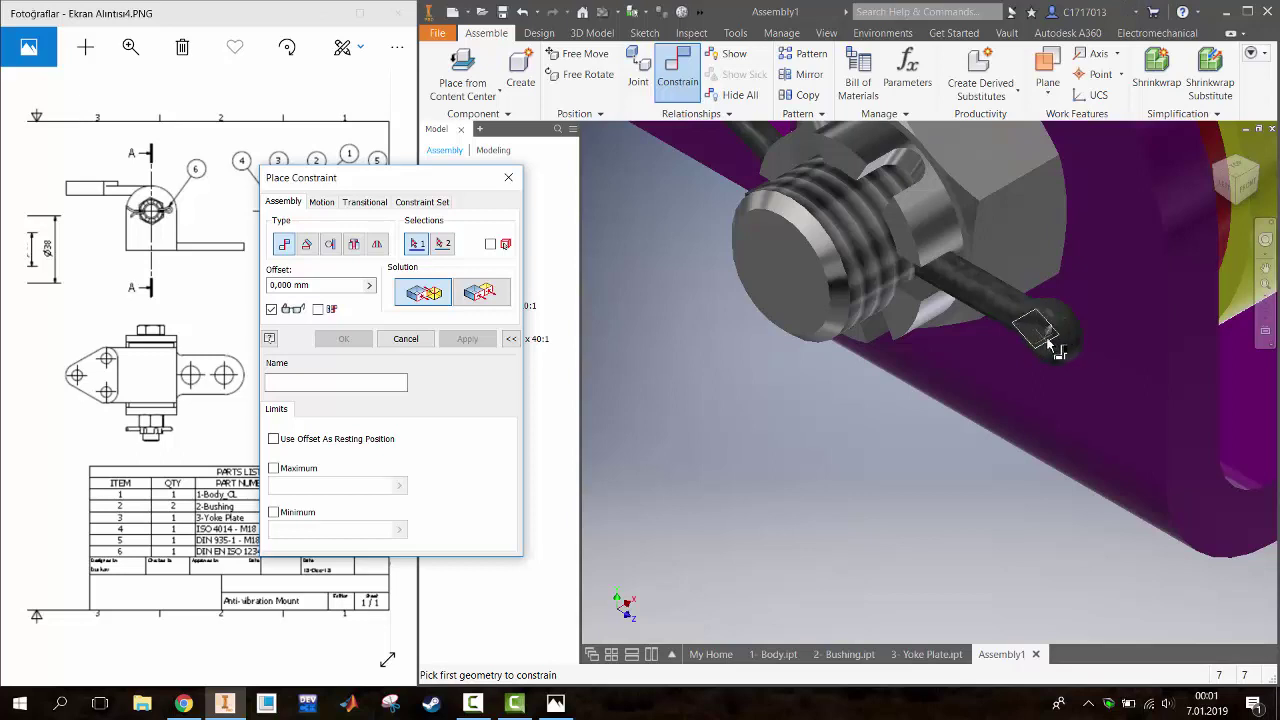
Constrain the pin axis to the nut, close the dialog, and drag the pin to test it
{"action": "left_click", "coordinate": [988, 287]}
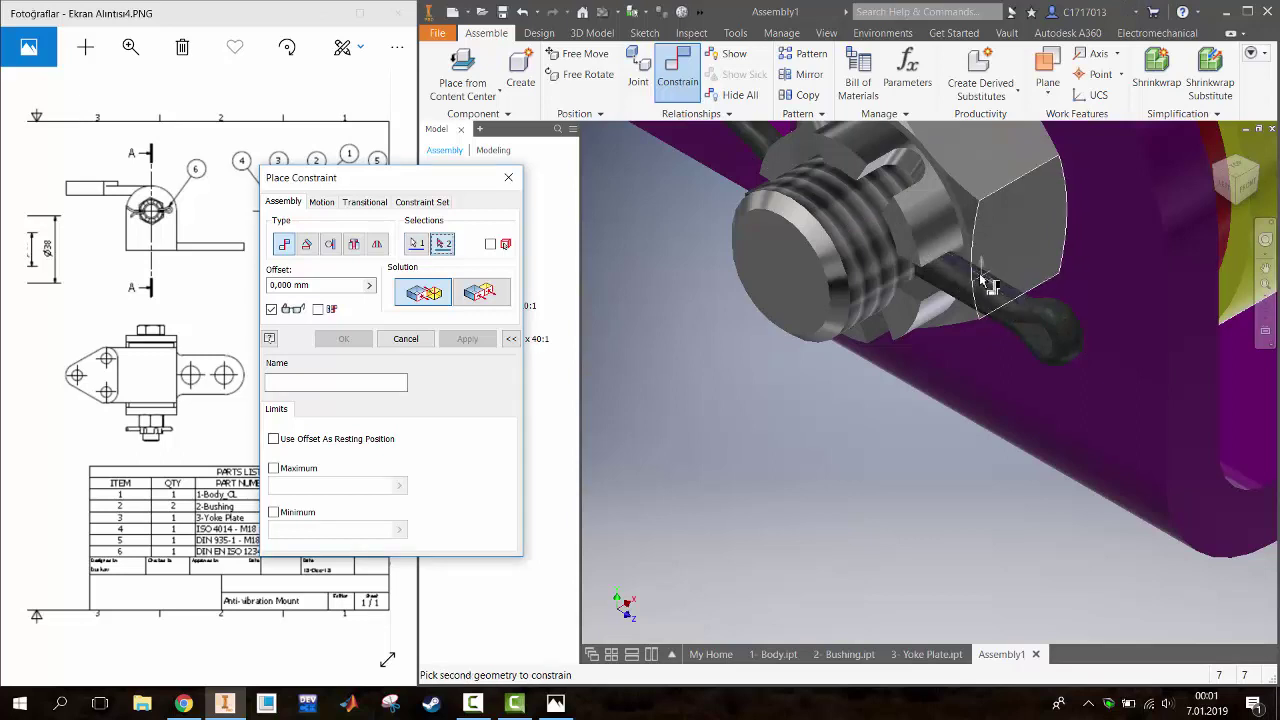
{"action": "scroll", "coordinate": [940, 183], "scroll_direction": "down", "scroll_amount": 2}
{"action": "scroll", "coordinate": [935, 175], "scroll_direction": "down", "scroll_amount": 2}
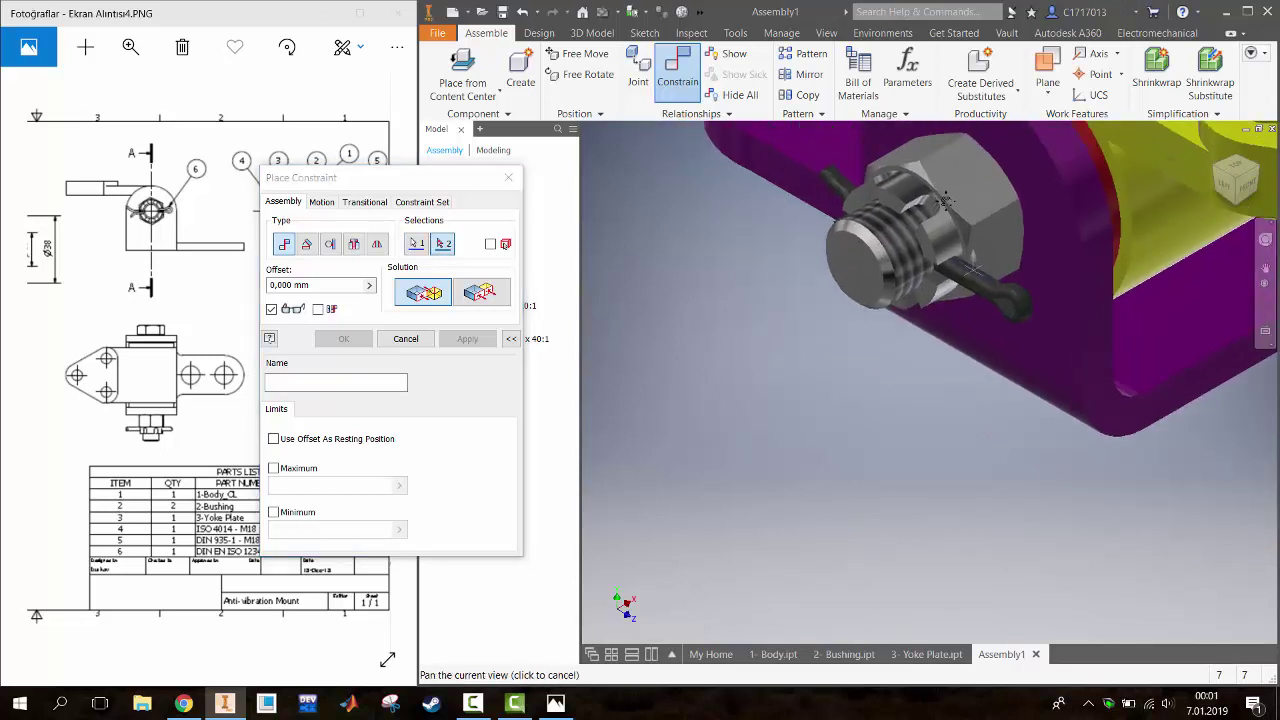
{"action": "left_click", "coordinate": [950, 200]}
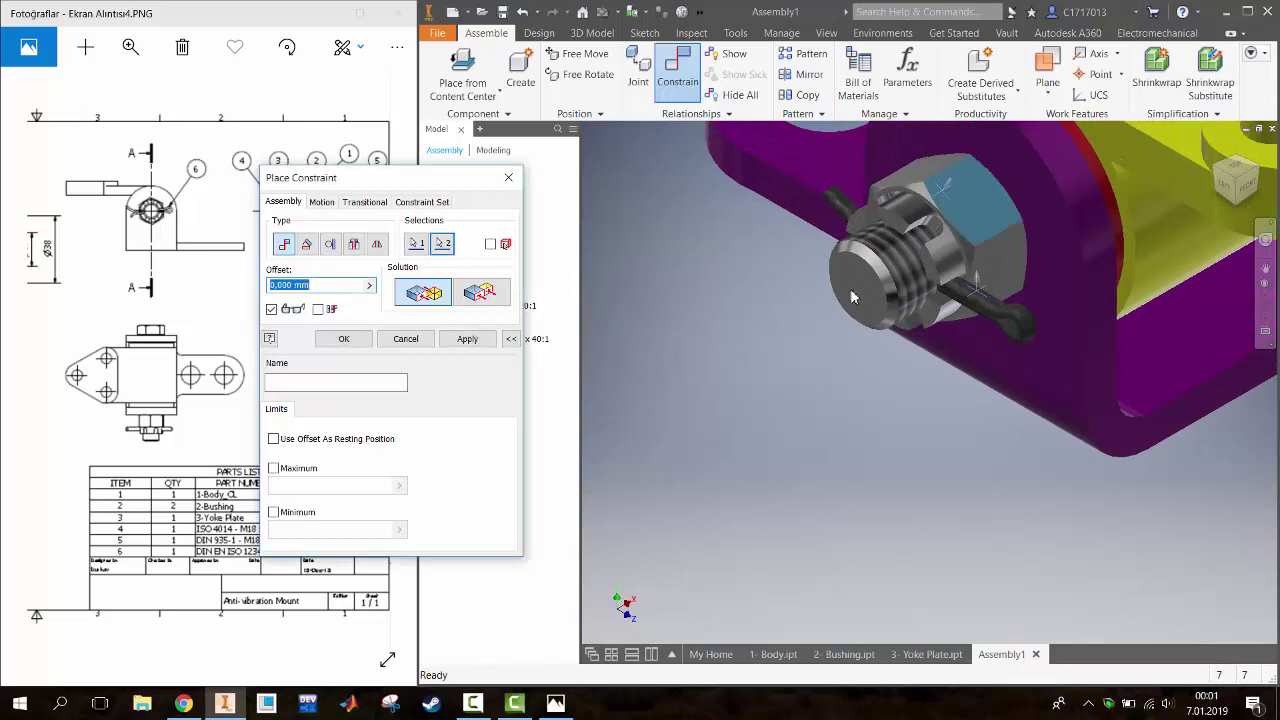
{"action": "left_click", "coordinate": [508, 177]}
{"action": "mouse_move", "coordinate": [995, 319]}
{"action": "left_mouse_down"}
{"action": "mouse_move", "coordinate": [980, 307]}
{"action": "mouse_move", "coordinate": [997, 288]}
{"action": "mouse_move", "coordinate": [825, 317]}
{"action": "left_mouse_up"}
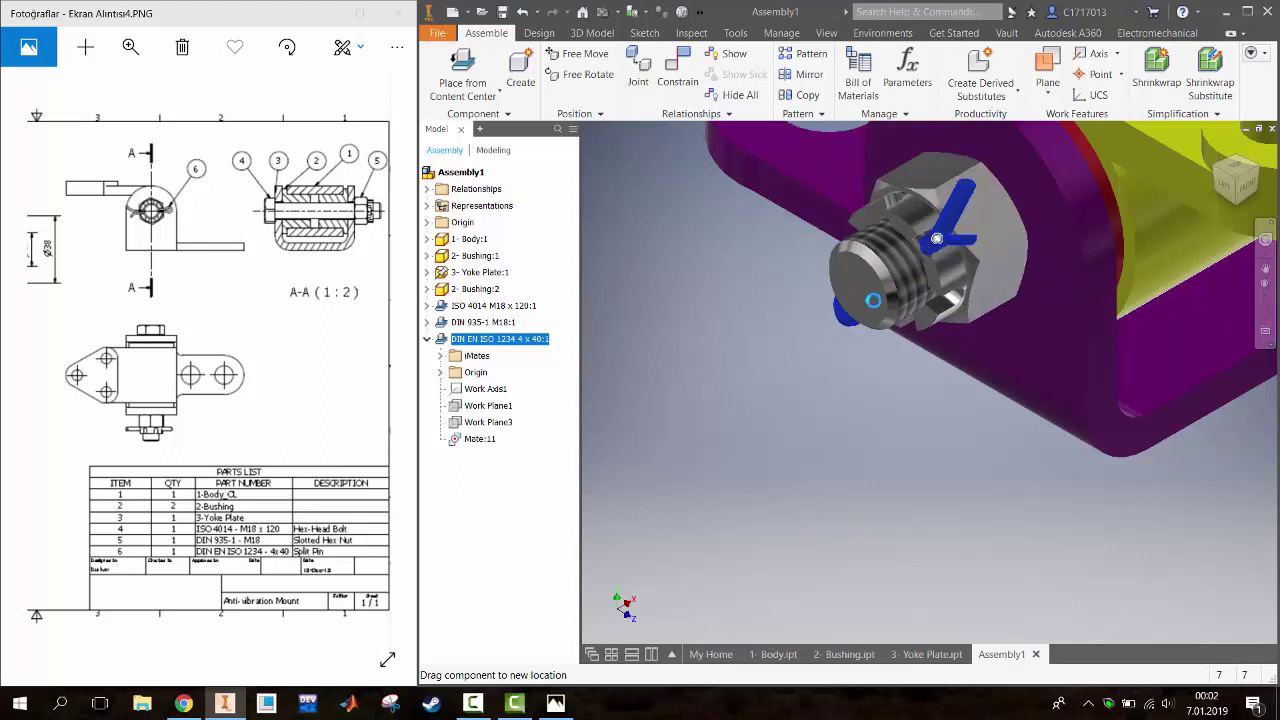
Check the pin stays in the hole, view from the left, then return to the home view
{"action": "left_click_drag", "start_coordinate": [825, 317], "coordinate": [845, 300]}
{"action": "left_click", "coordinate": [1230, 182]}
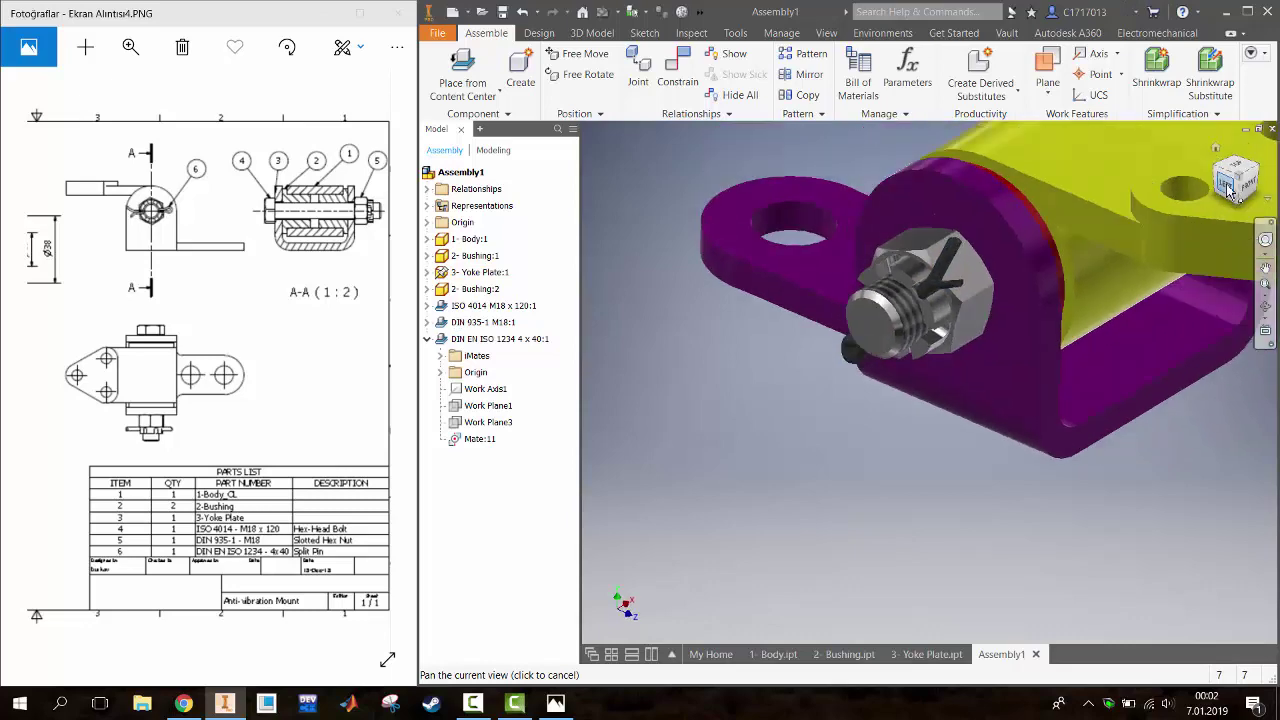
{"action": "scroll", "coordinate": [906, 400], "scroll_direction": "down", "scroll_amount": 5}
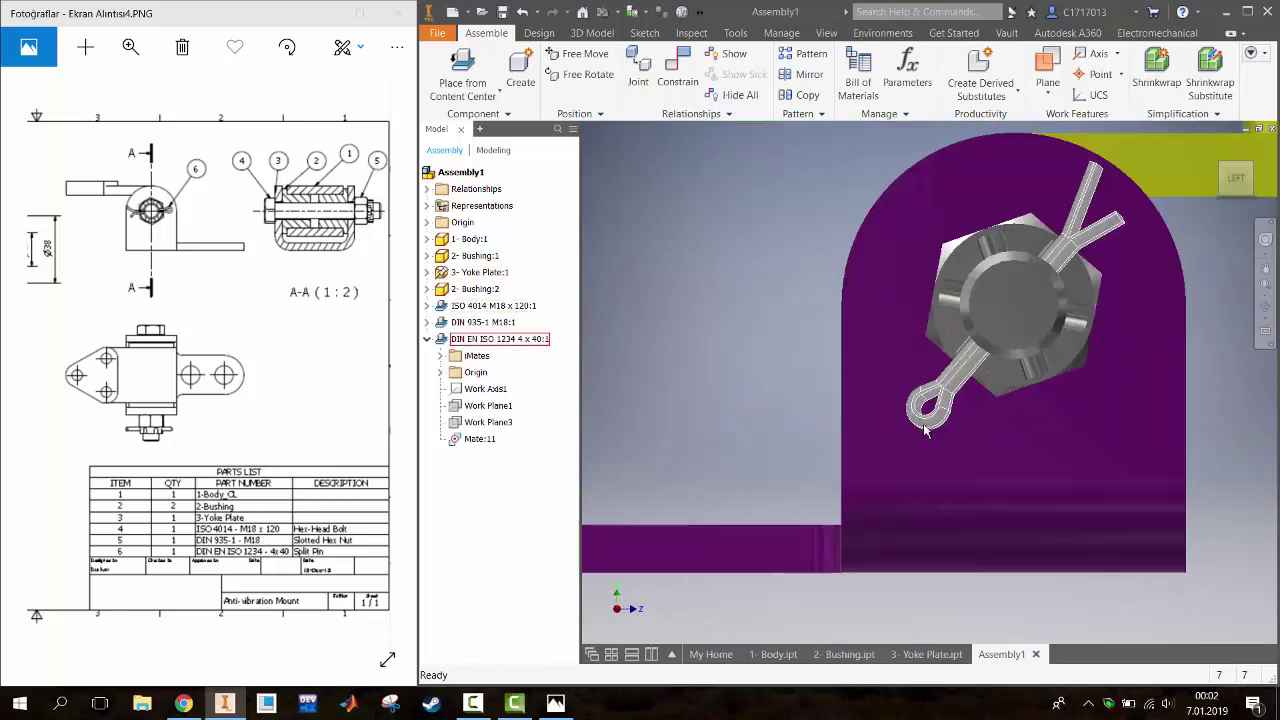
{"action": "left_click", "coordinate": [677, 72]}
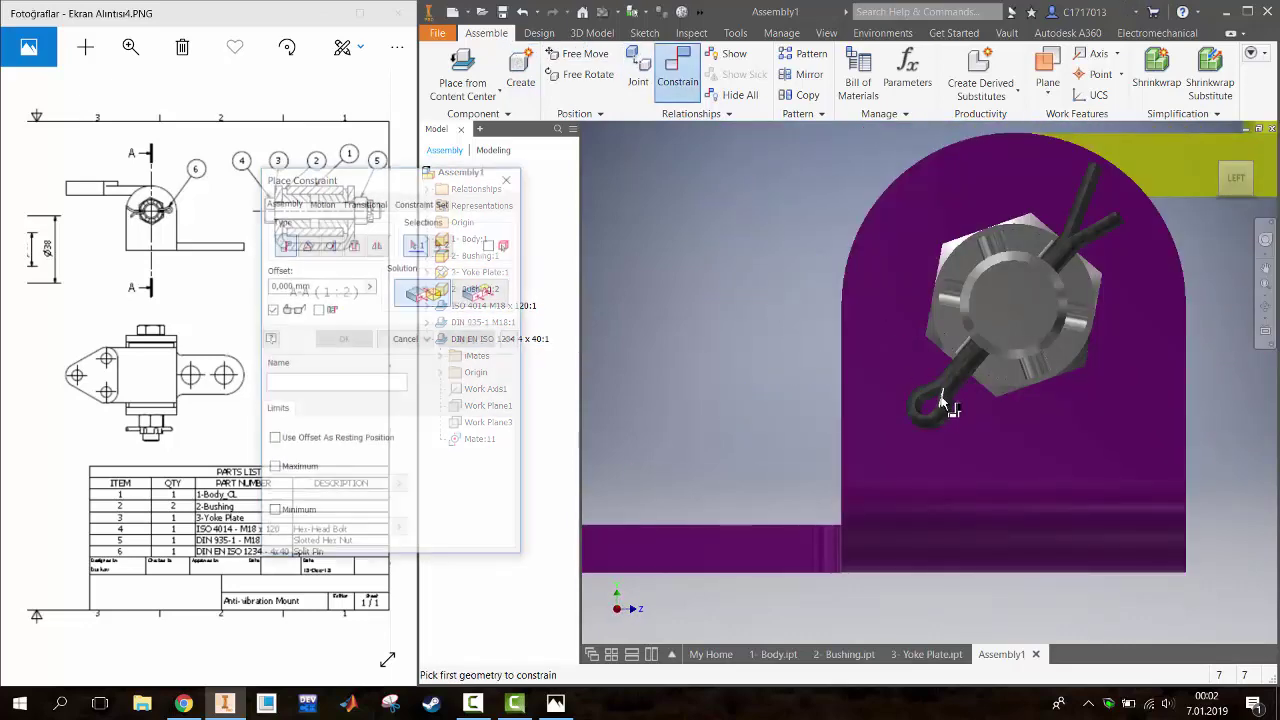
{"action": "left_click", "coordinate": [1217, 152]}
{"action": "scroll", "coordinate": [1105, 397], "scroll_direction": "down", "scroll_amount": 6}
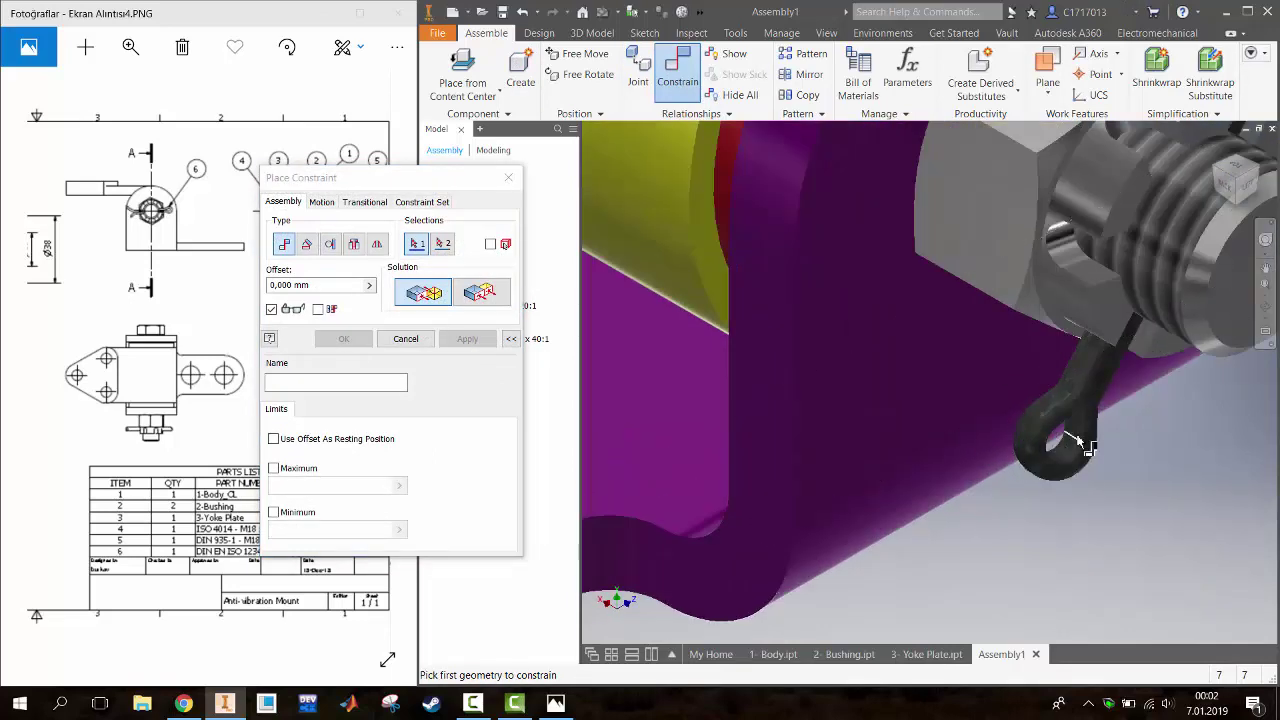
Add a 0,00 deg angle constraint between the pin edge and the face, then view from the left
{"action": "left_click", "coordinate": [479, 291]}
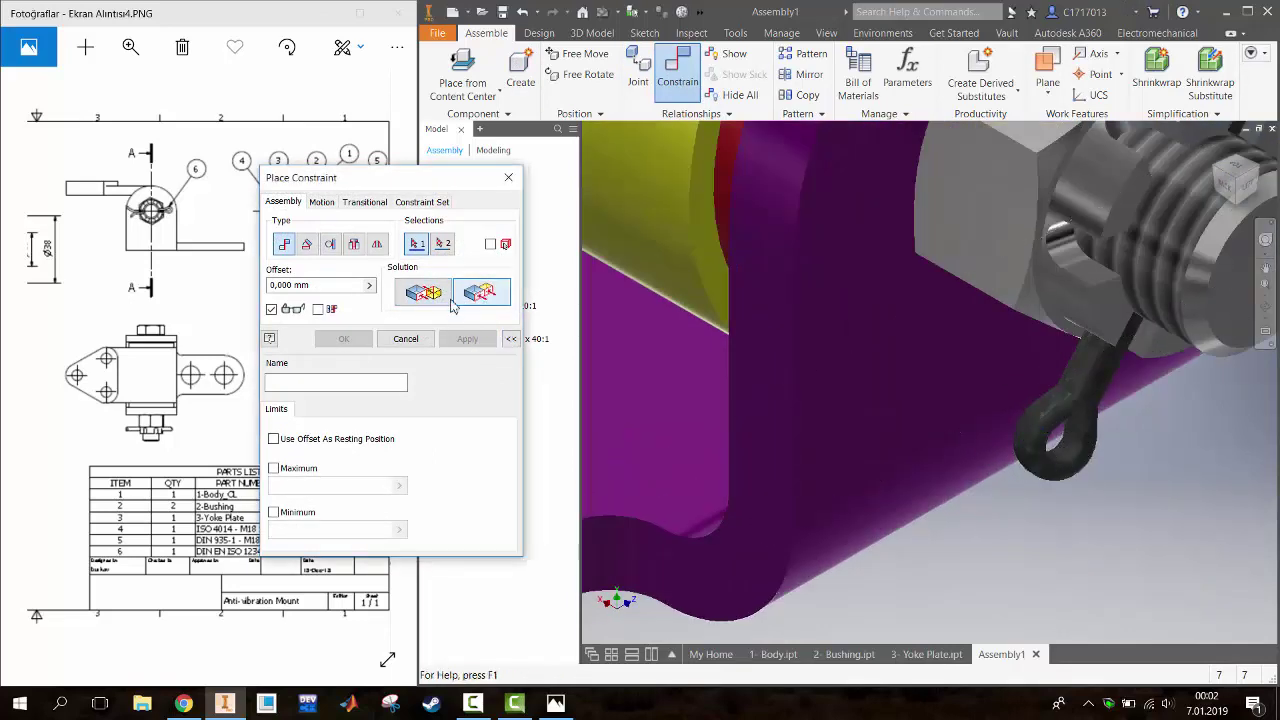
{"action": "left_click", "coordinate": [307, 245]}
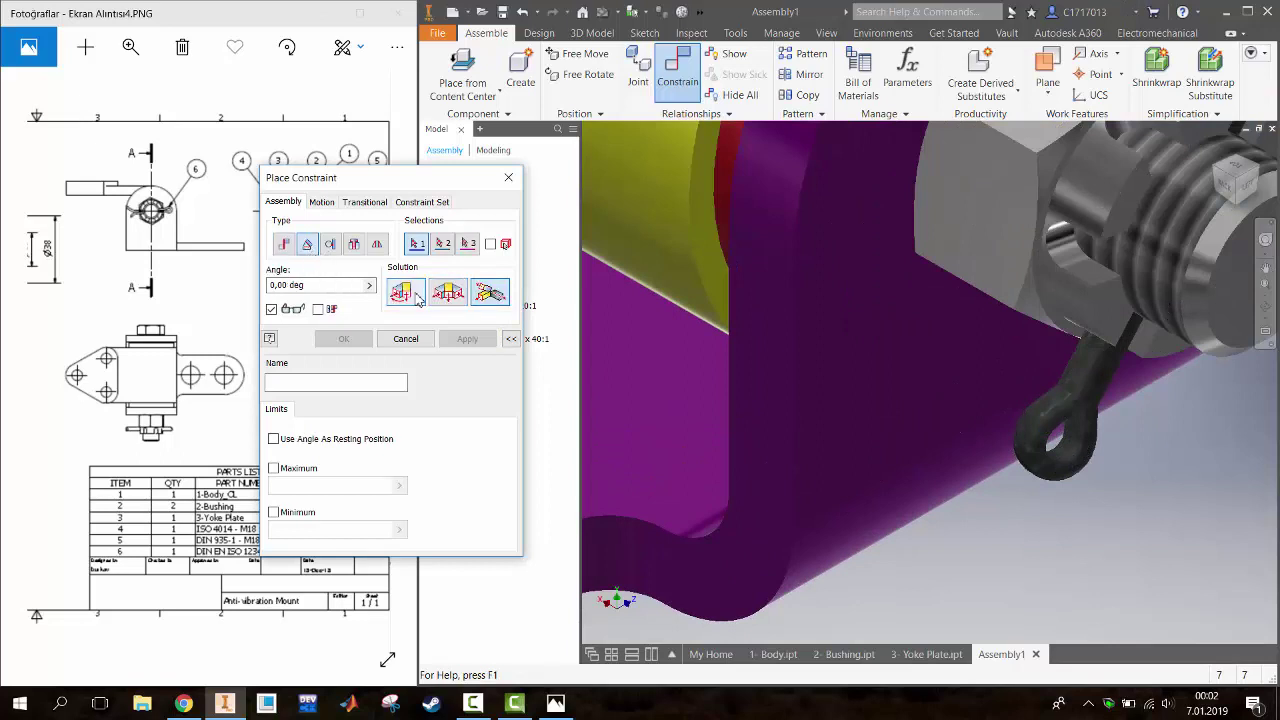
{"action": "left_click", "coordinate": [1063, 470]}
{"action": "left_click", "coordinate": [913, 430]}
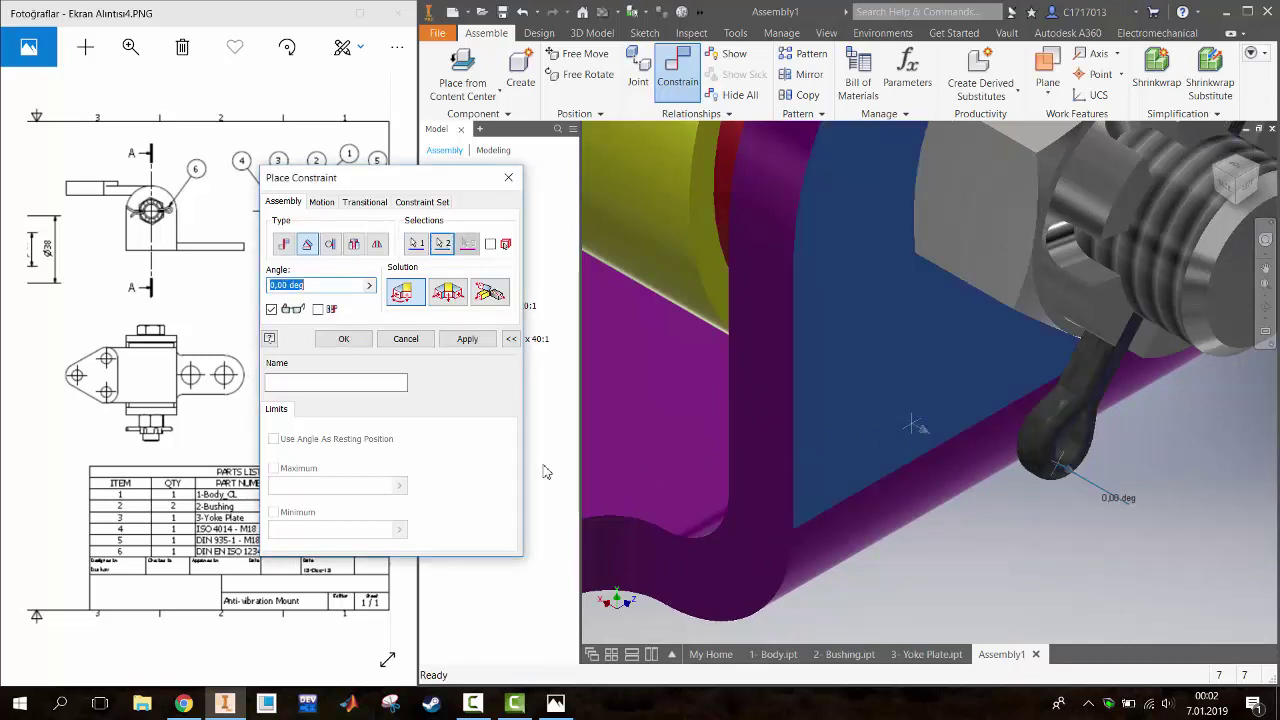
{"action": "left_click", "coordinate": [343, 338]}
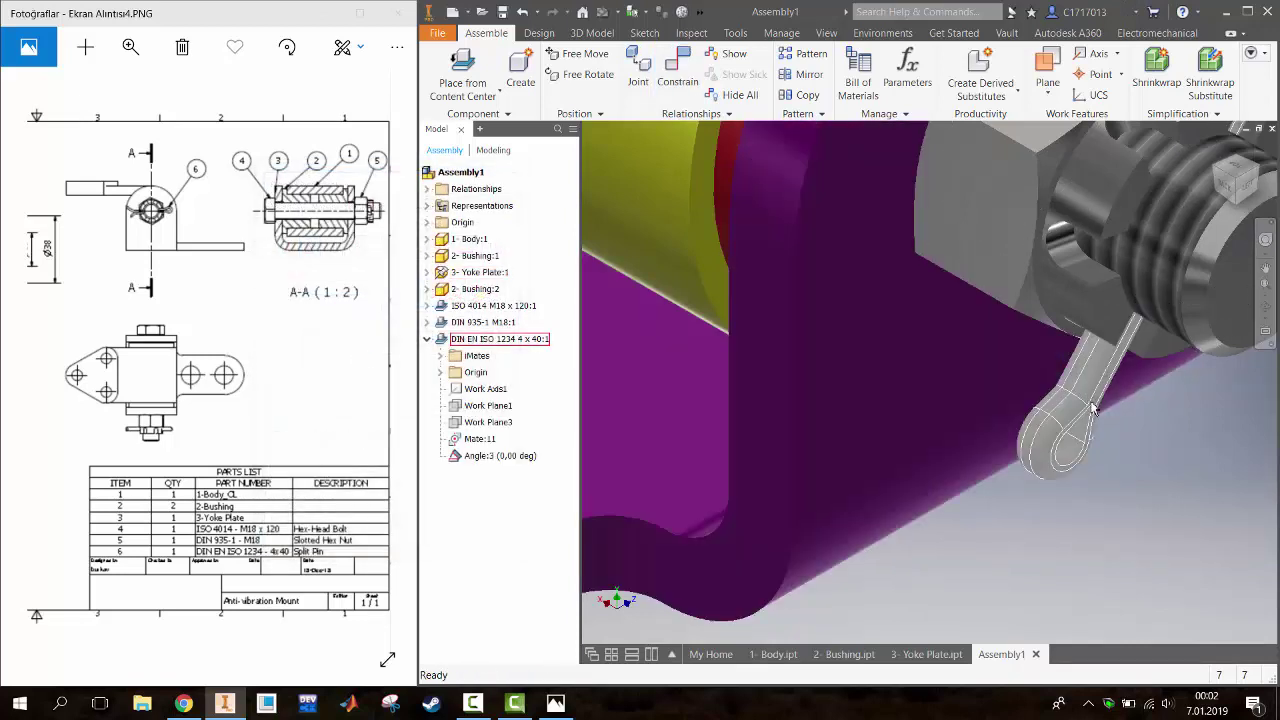
{"action": "left_click_drag", "start_coordinate": [1092, 408], "coordinate": [1090, 413]}
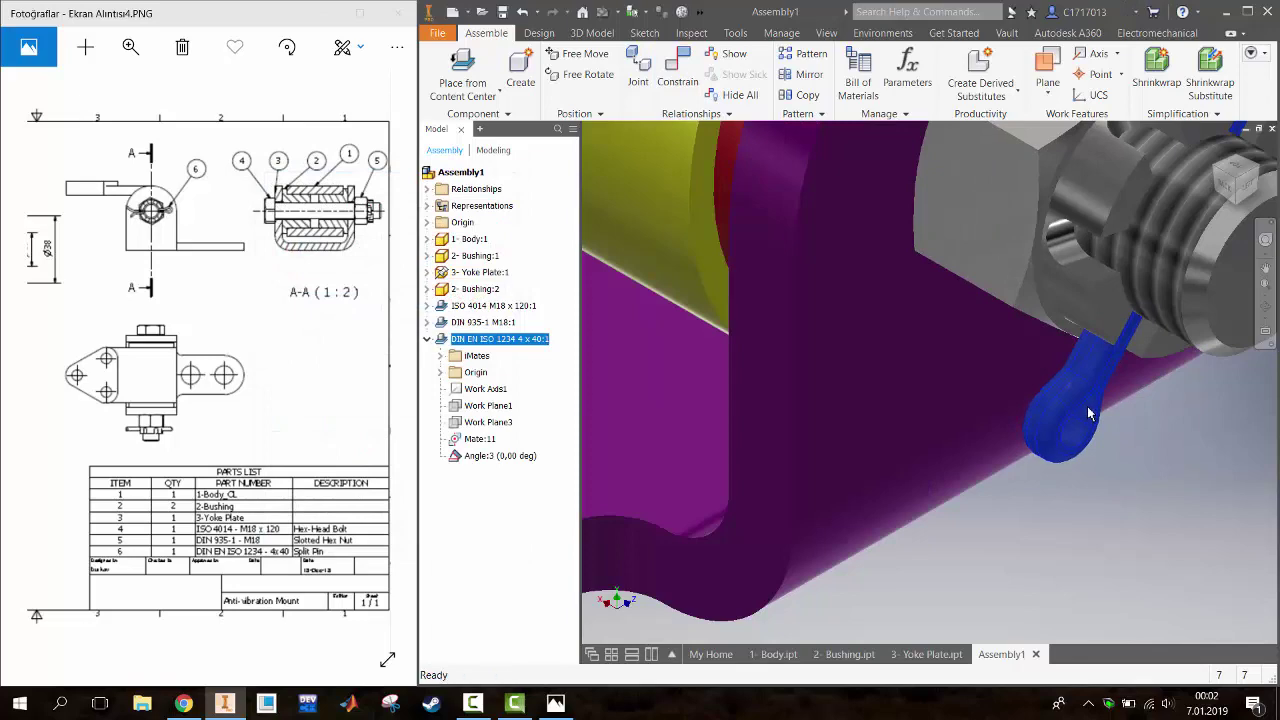
{"action": "left_click", "coordinate": [1248, 195]}
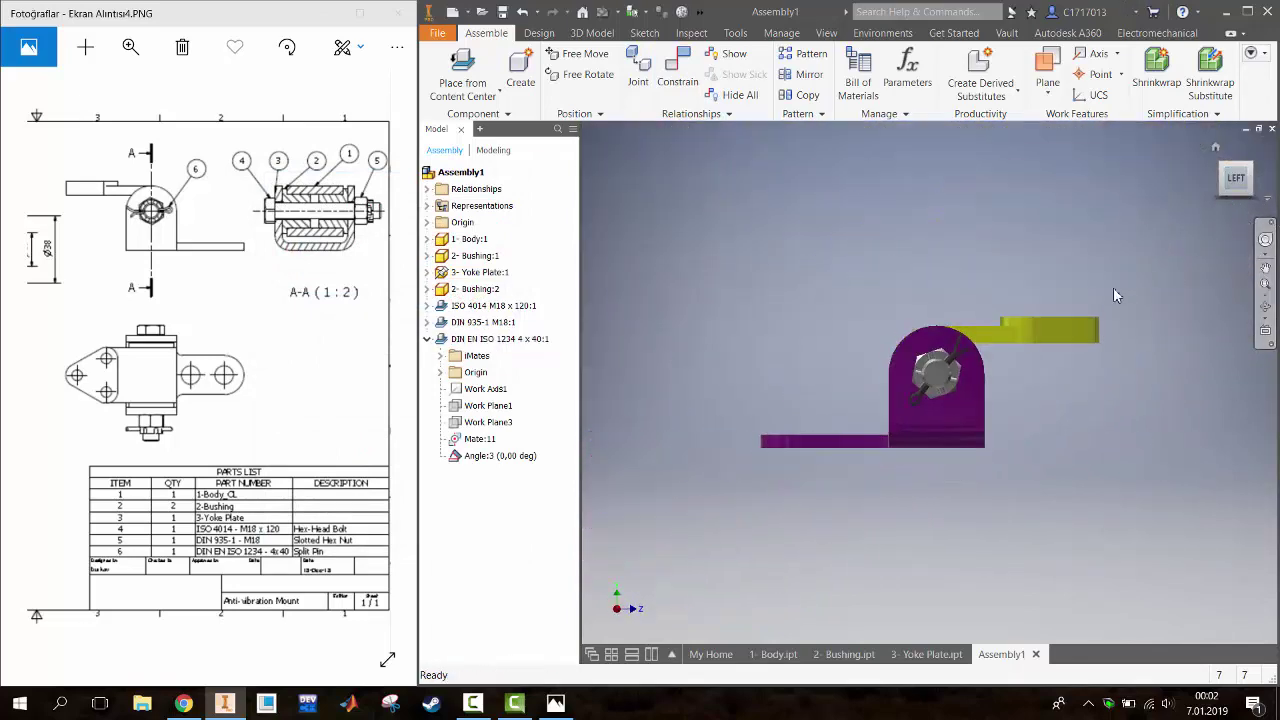
Swing the split pin up-right, try showing its XY Plane, and orbit to an angled 3D view
{"action": "mouse_move", "coordinate": [924, 407]}
{"action": "left_mouse_down"}
{"action": "mouse_move", "coordinate": [943, 327]}
{"action": "mouse_move", "coordinate": [940, 375]}
{"action": "left_mouse_up"}
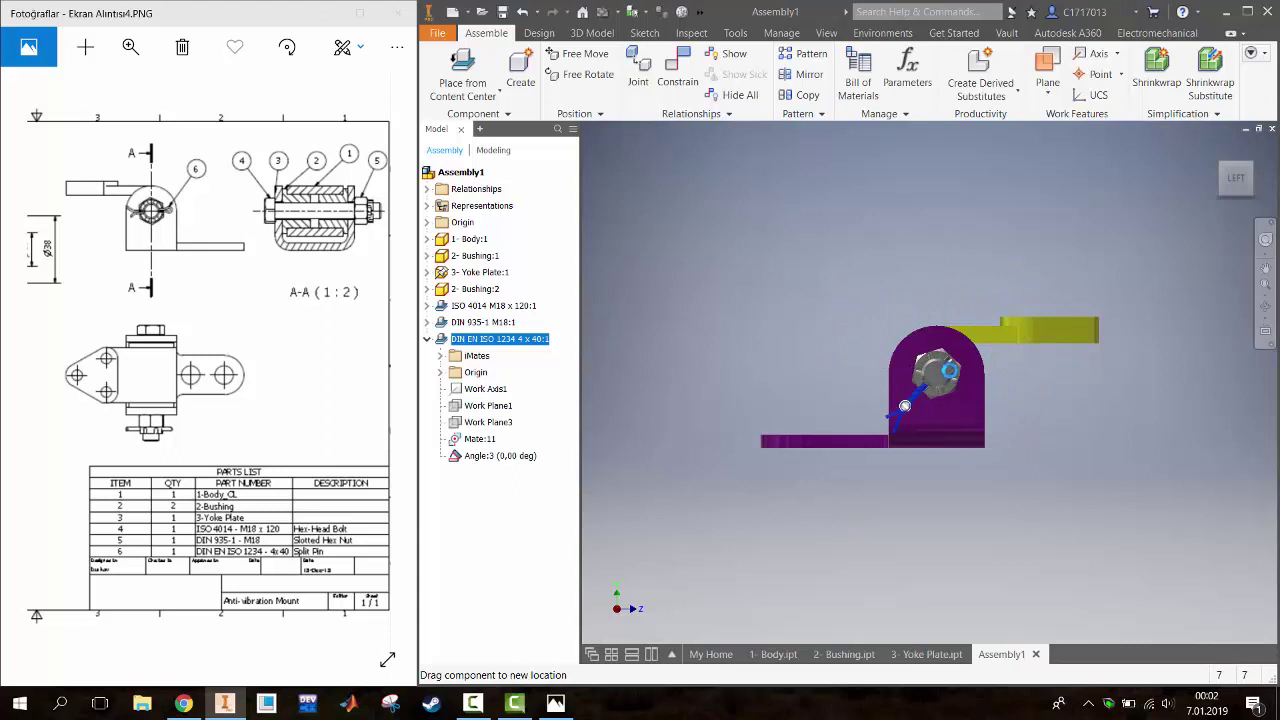
{"action": "mouse_move", "coordinate": [940, 375]}
{"action": "left_mouse_down"}
{"action": "mouse_move", "coordinate": [983, 346]}
{"action": "mouse_move", "coordinate": [966, 372]}
{"action": "left_mouse_up"}
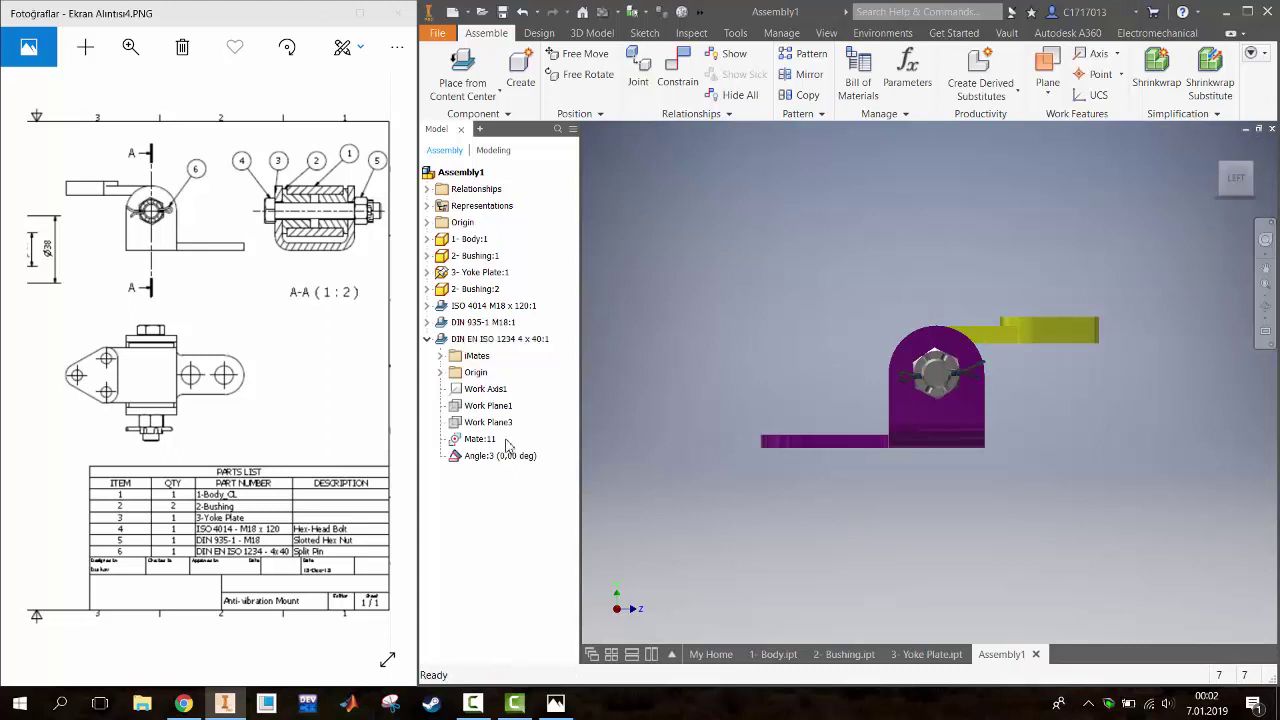
{"action": "double_click", "coordinate": [451, 380]}
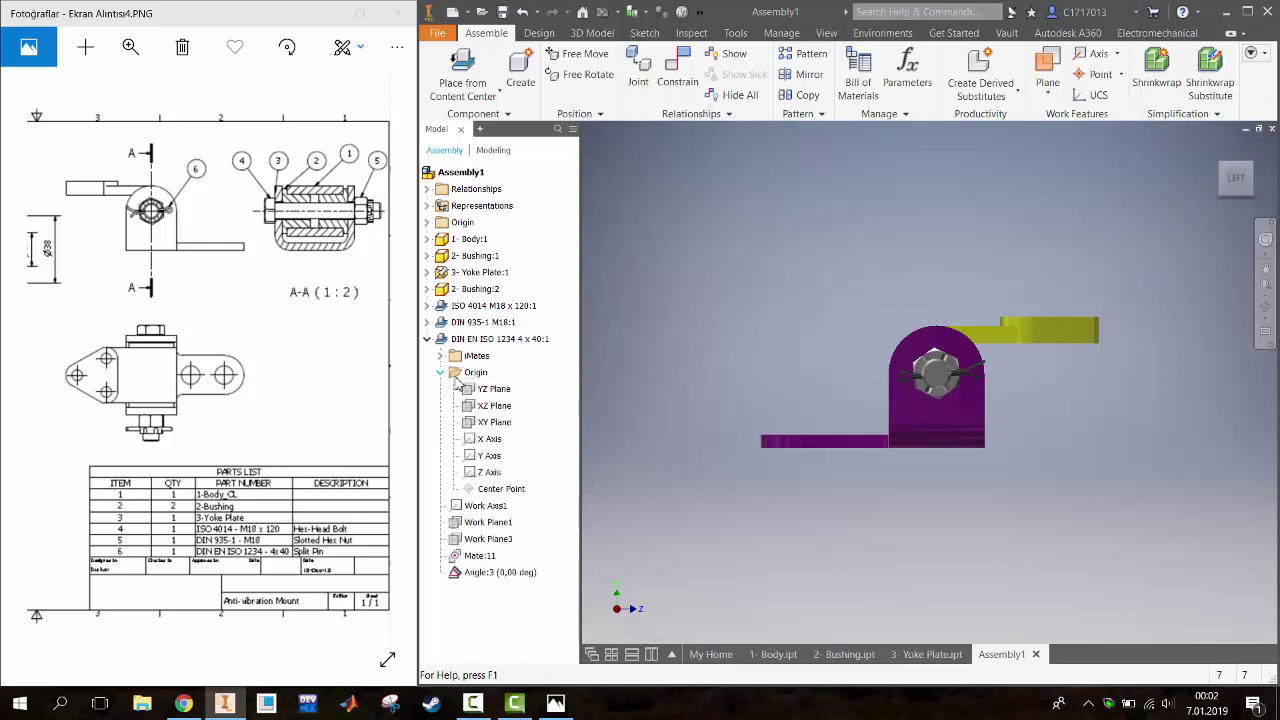
{"action": "right_click", "coordinate": [497, 427]}
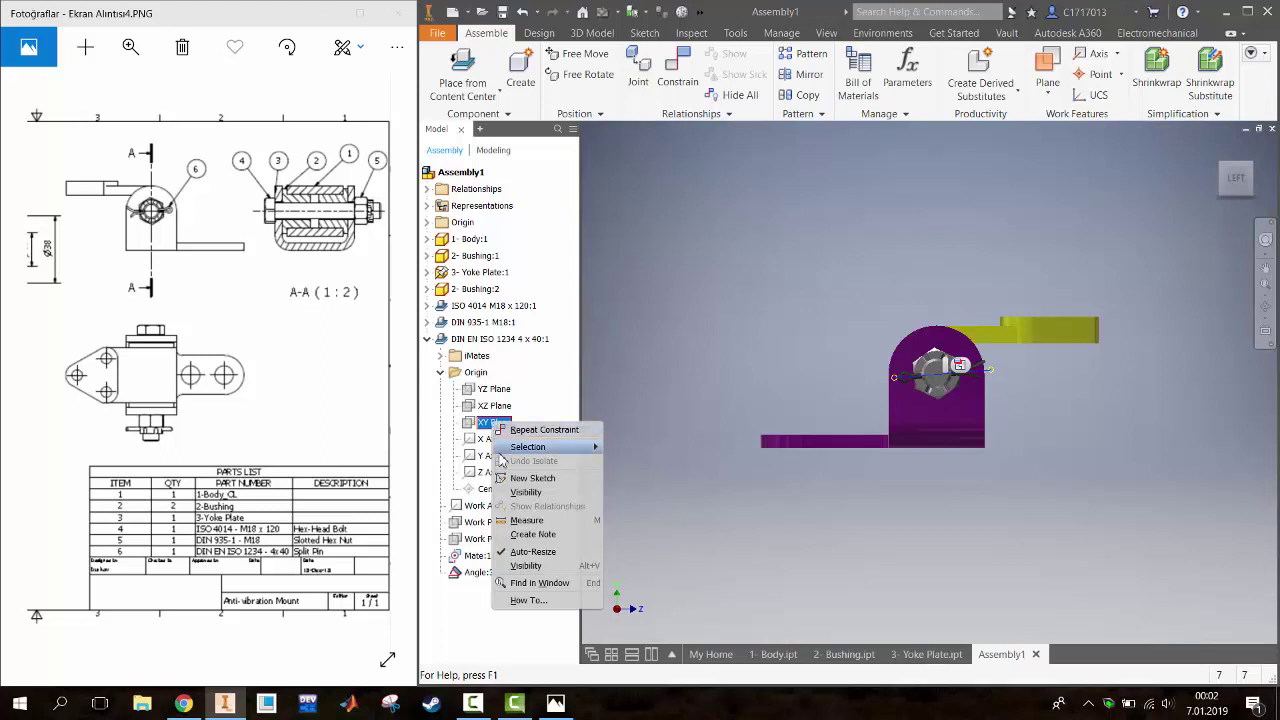
{"action": "left_click", "coordinate": [520, 500]}
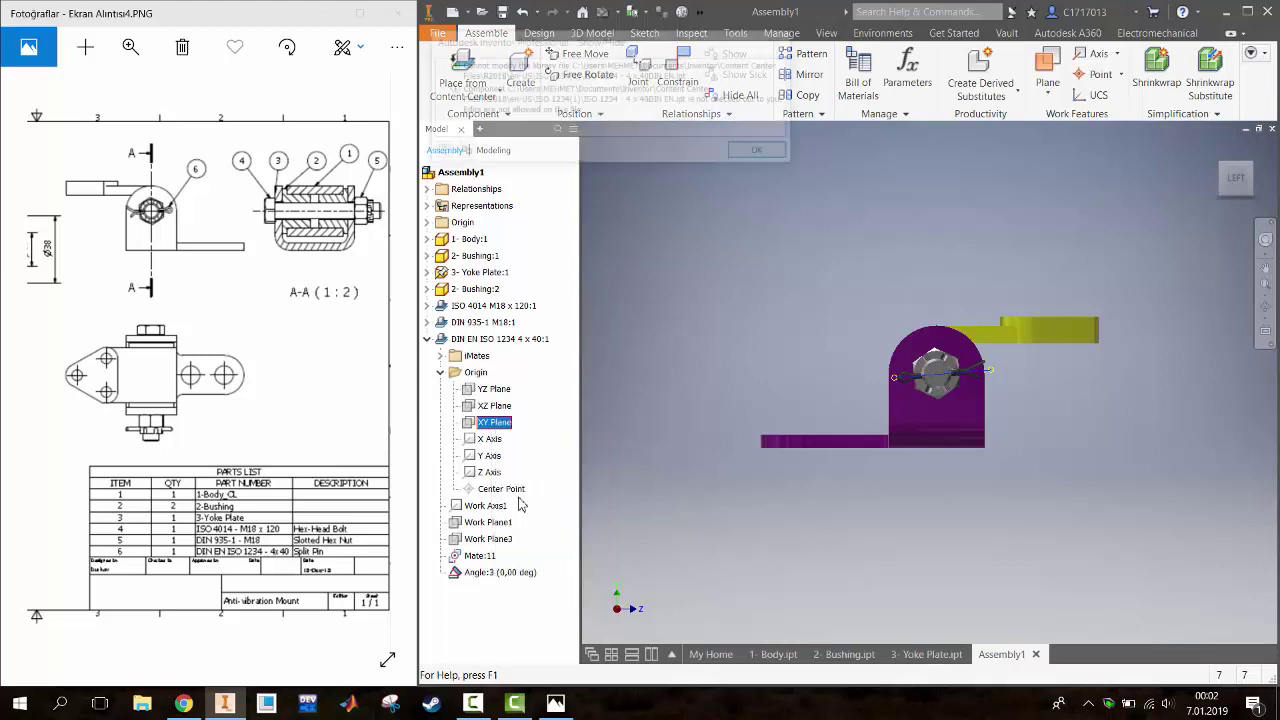
{"action": "left_click", "coordinate": [757, 152]}
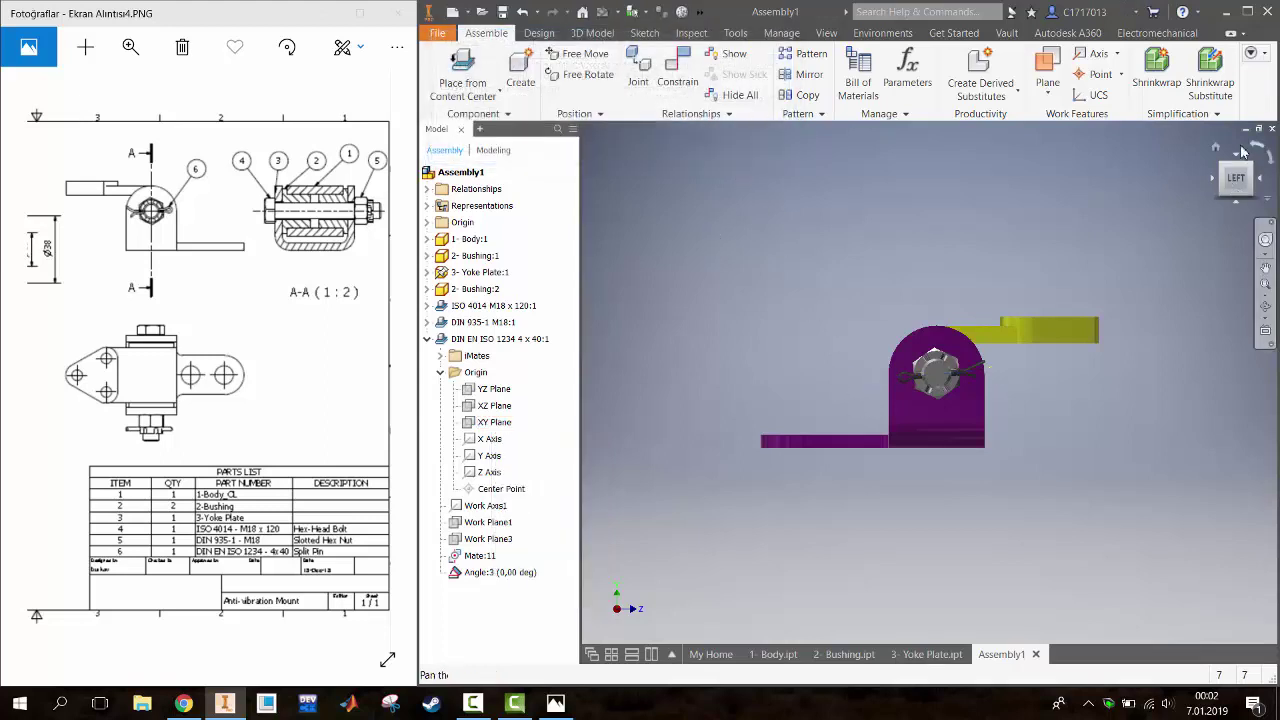
{"action": "left_click_drag", "start_coordinate": [1236, 178], "coordinate": [1164, 187]}
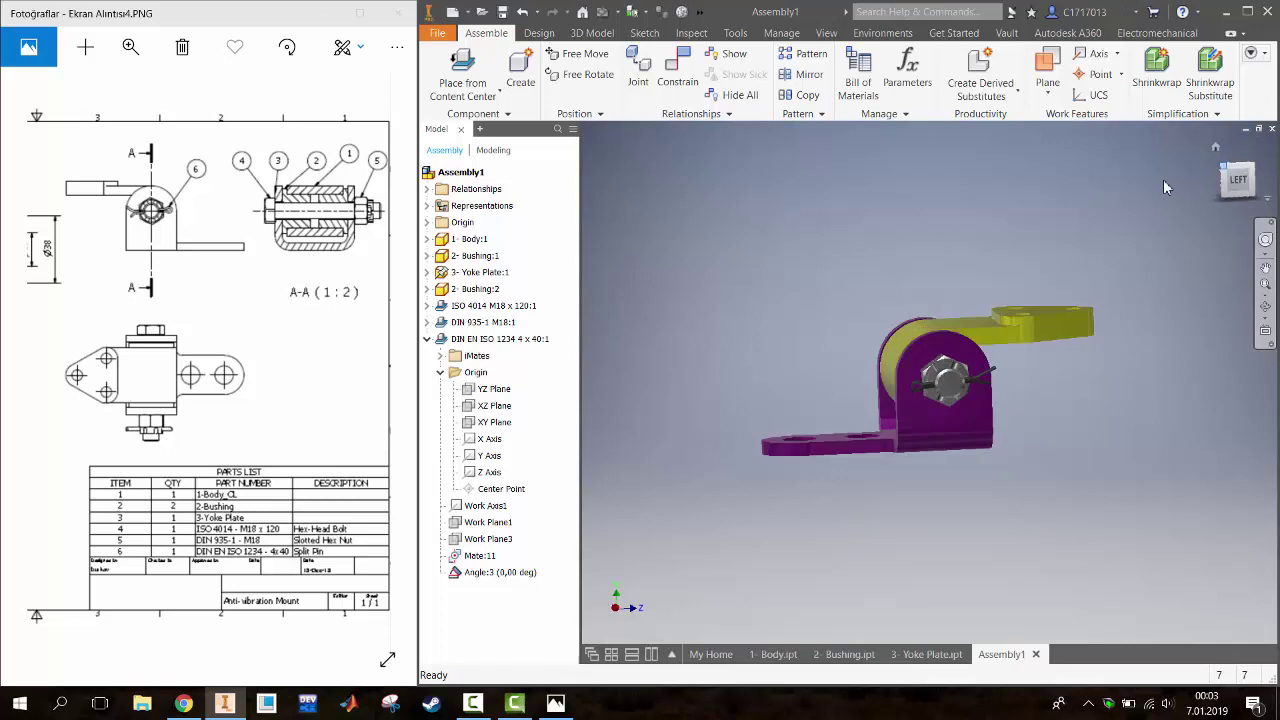
Begin a new constraint with the Yoke Plate's XZ Plane as the first reference
{"action": "left_click", "coordinate": [677, 75]}
{"action": "left_click", "coordinate": [478, 300]}
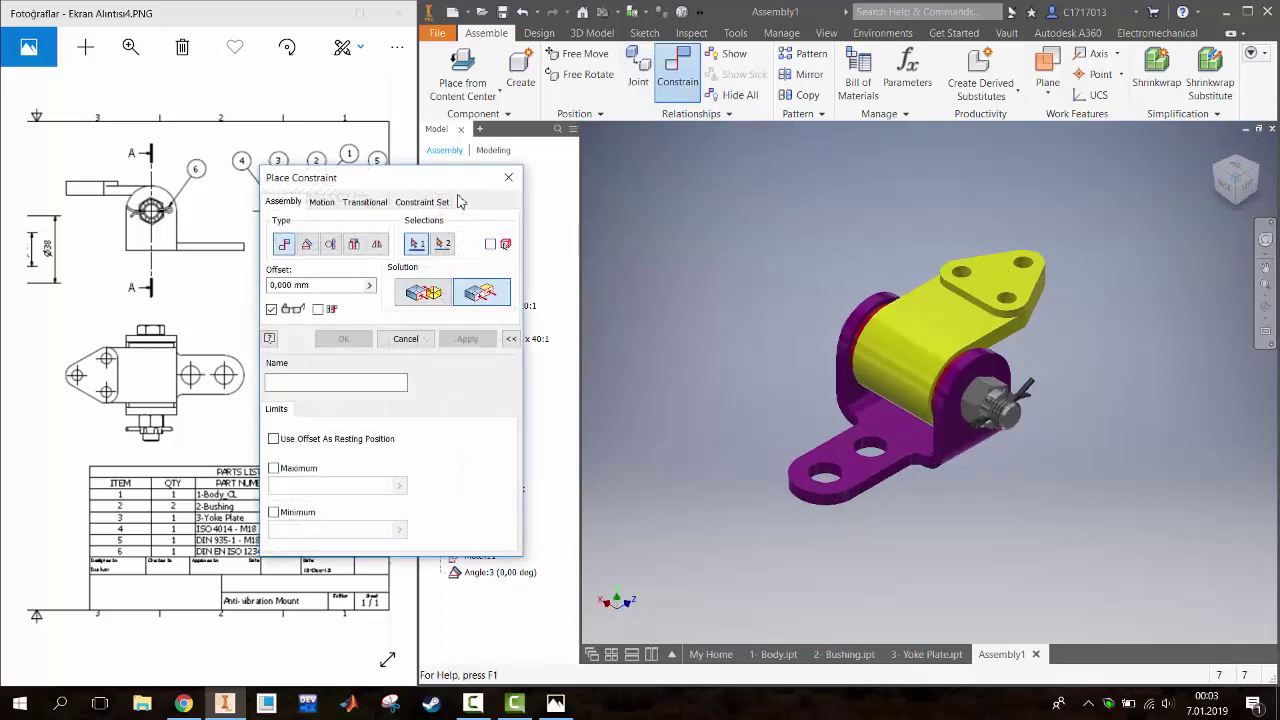
{"action": "left_click_drag", "start_coordinate": [464, 186], "coordinate": [302, 213]}
{"action": "left_click", "coordinate": [440, 357]}
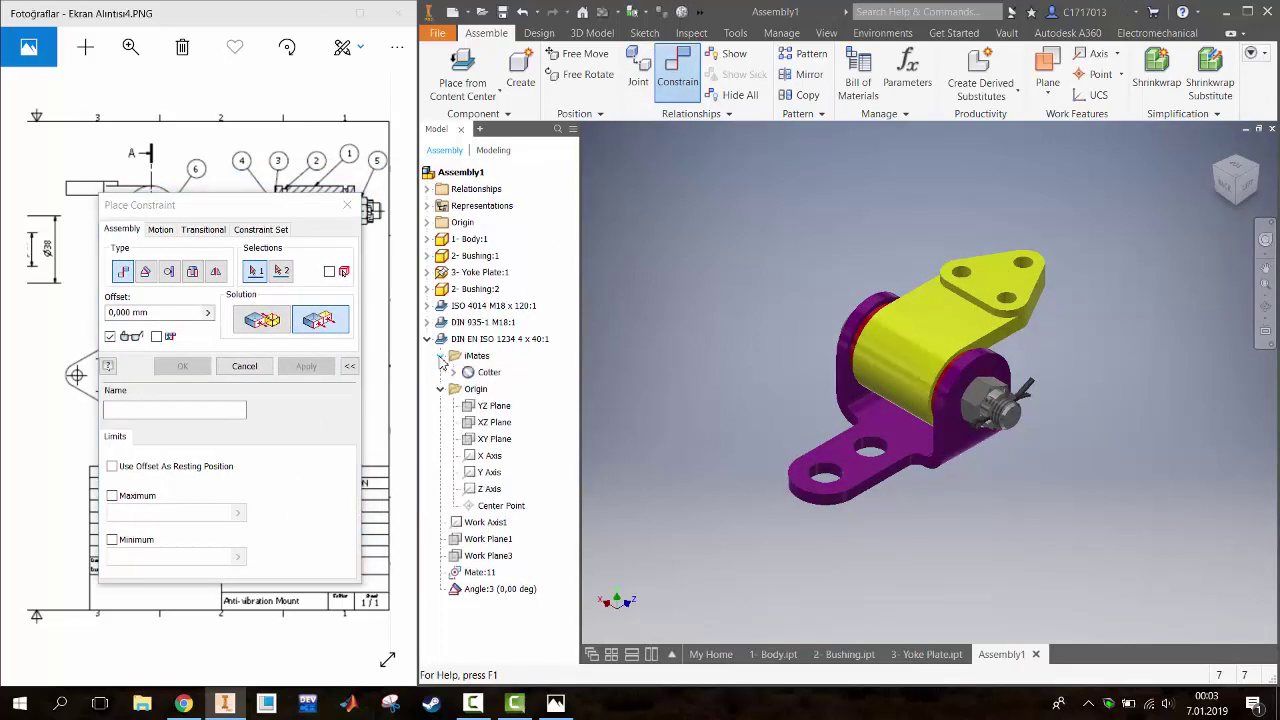
{"action": "left_click", "coordinate": [440, 357]}
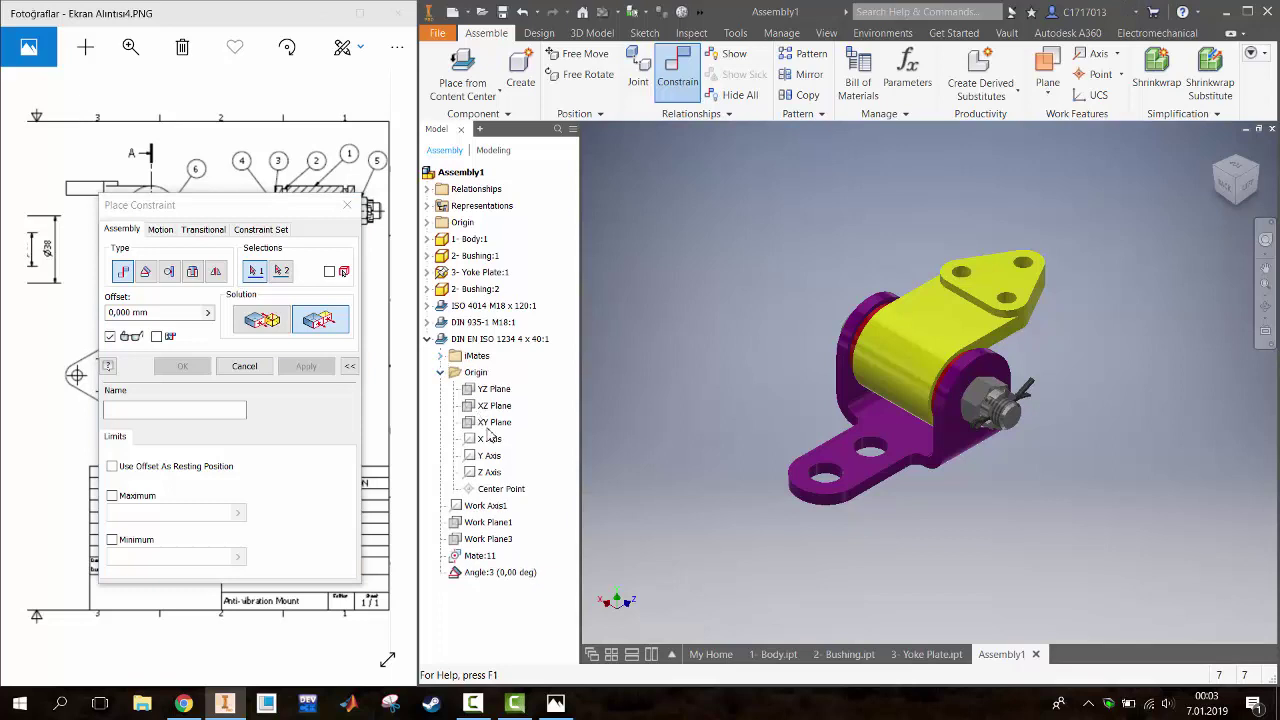
{"action": "left_click", "coordinate": [428, 274]}
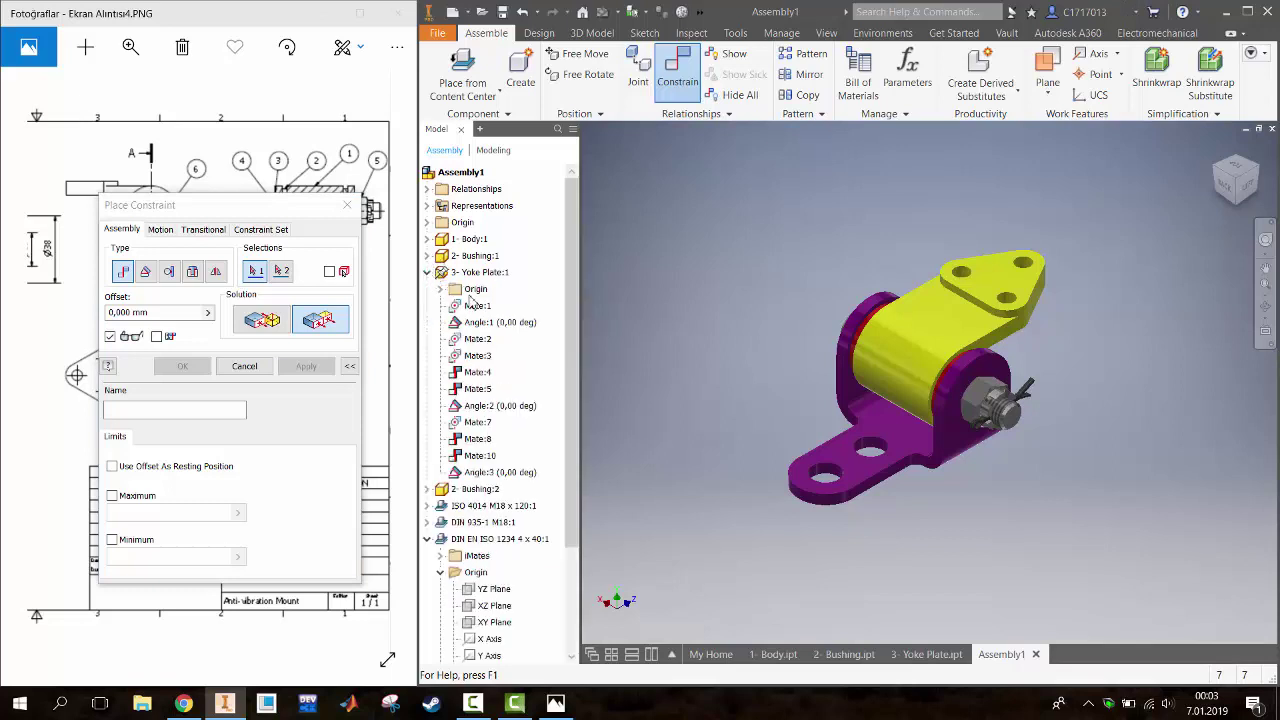
{"action": "left_click", "coordinate": [440, 289]}
{"action": "left_click", "coordinate": [492, 341]}
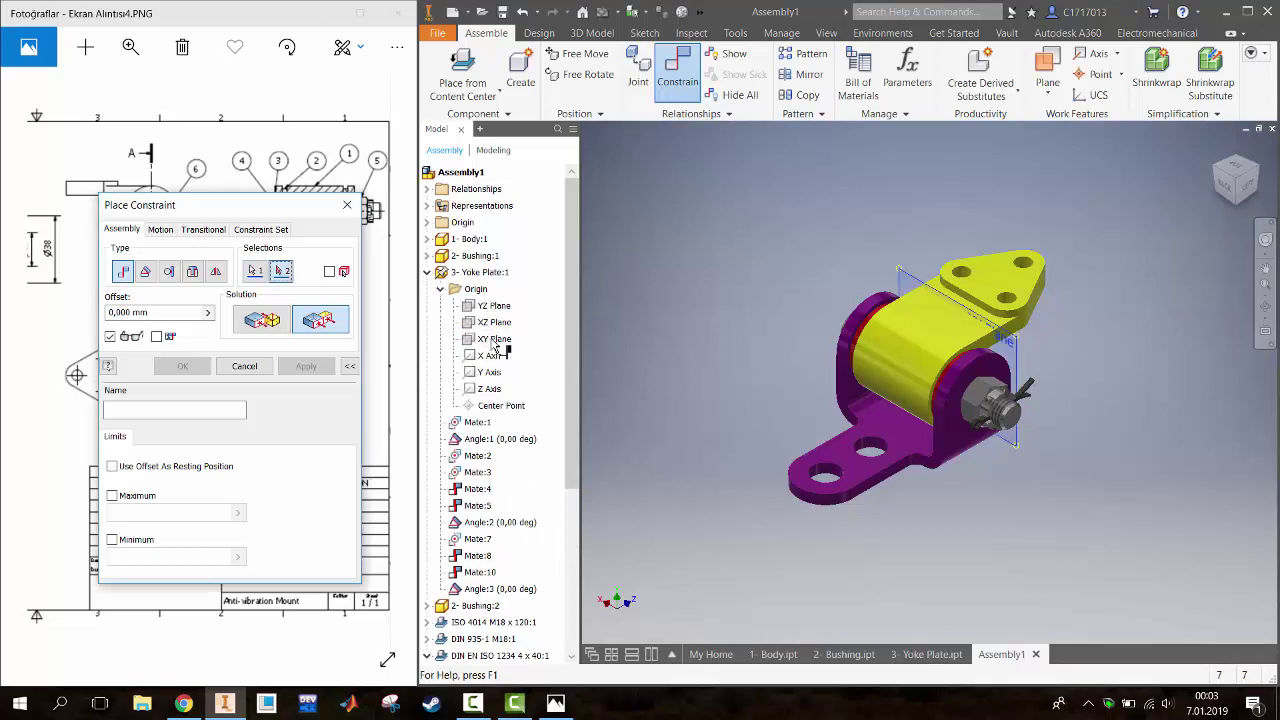
{"action": "left_click", "coordinate": [490, 330]}
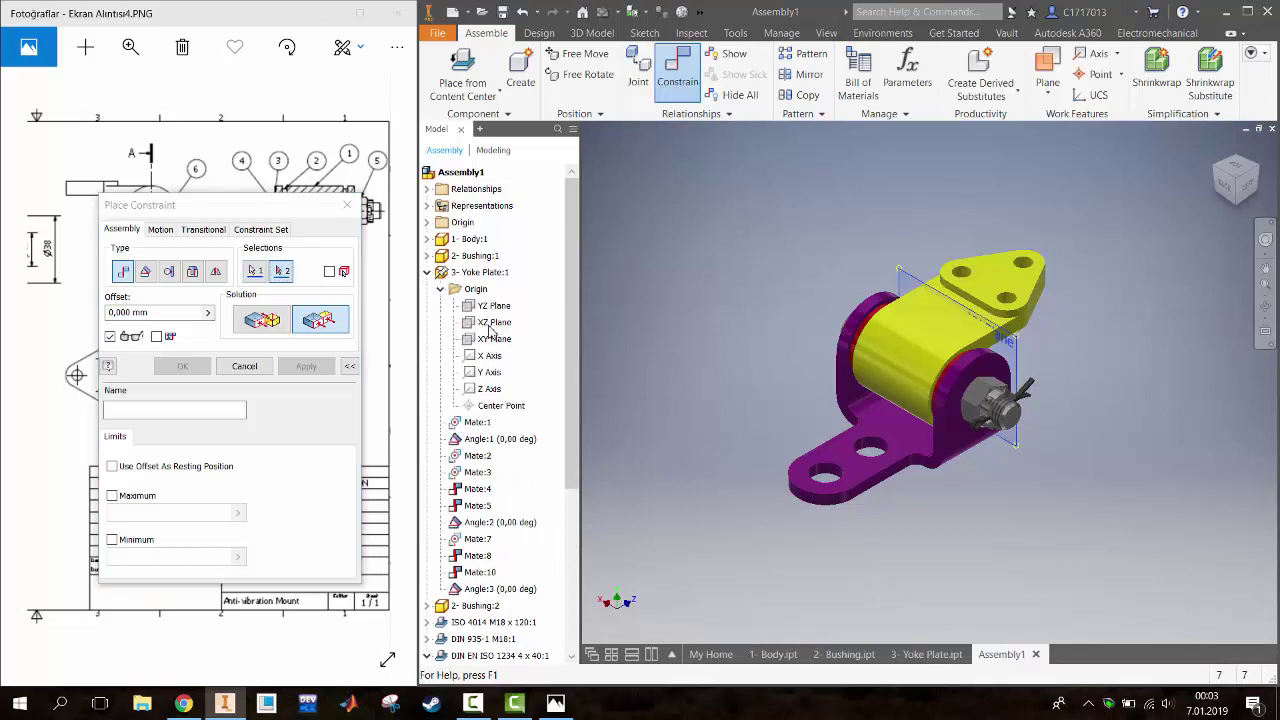
{"action": "left_click", "coordinate": [255, 271]}
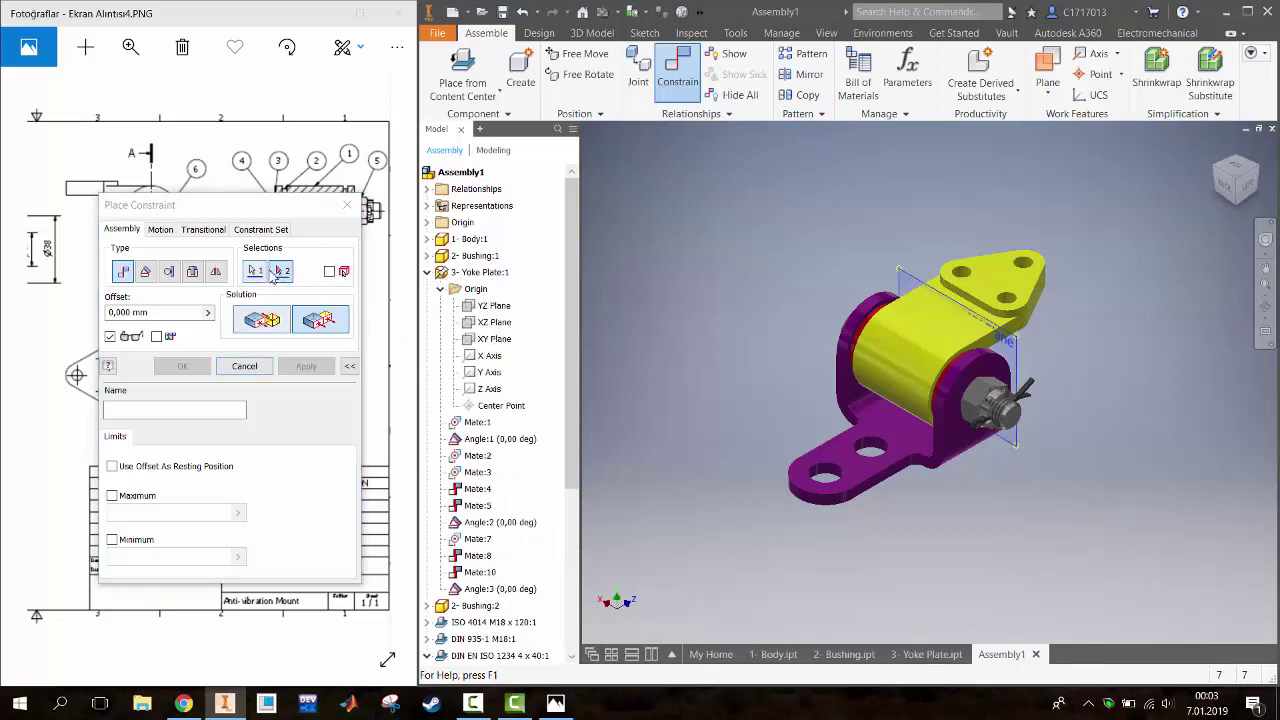
{"action": "left_click", "coordinate": [489, 330]}
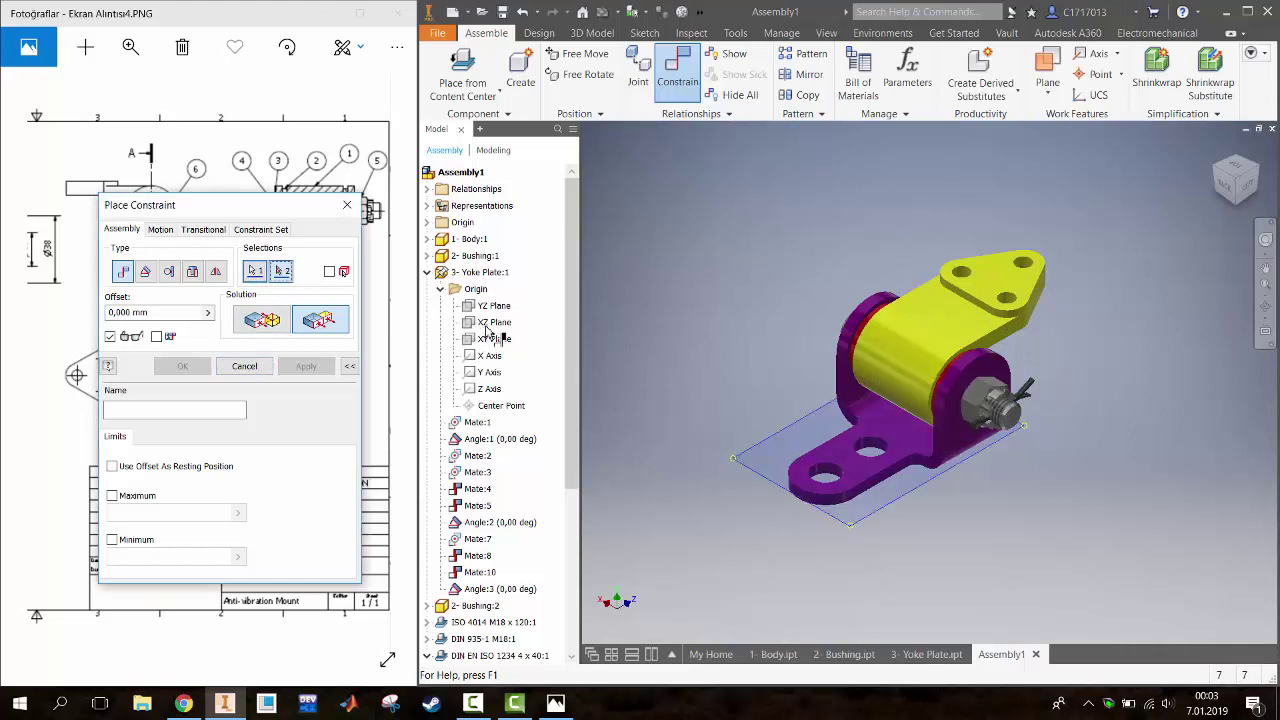
Apply a 0,00 deg angle constraint to the split pin's XY Plane, then view from the left
{"action": "left_click", "coordinate": [145, 271]}
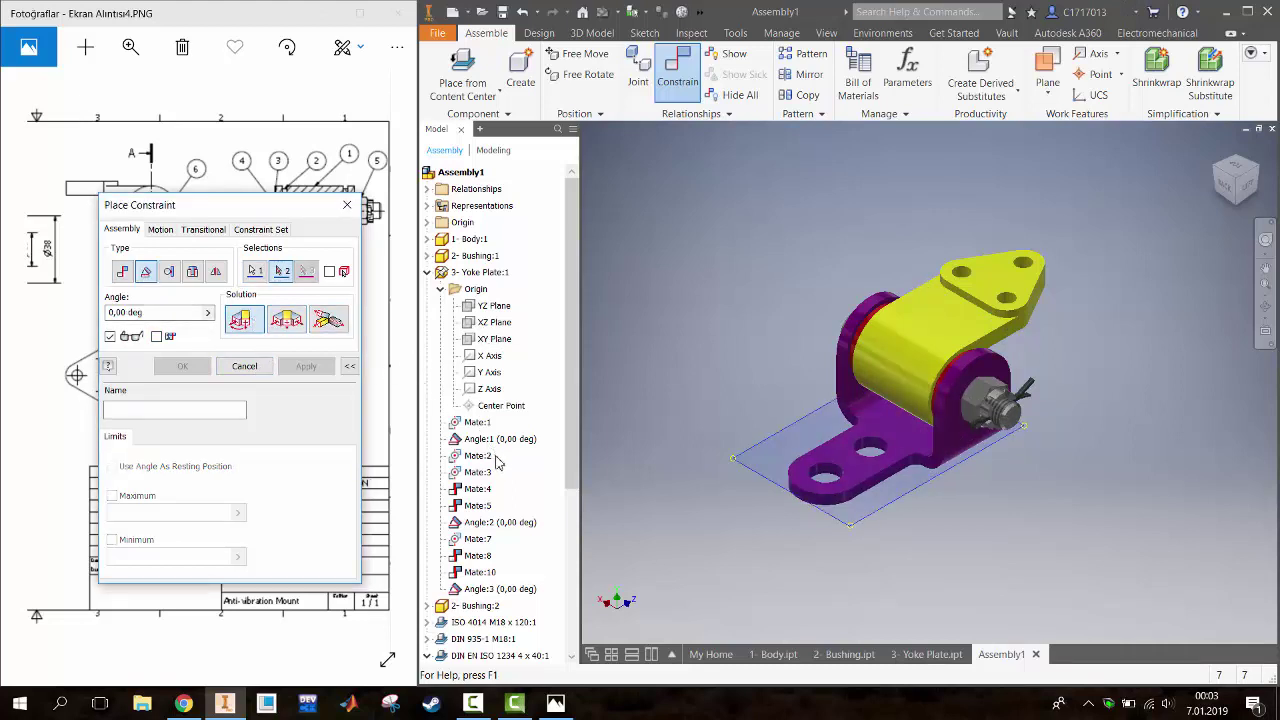
{"action": "scroll", "coordinate": [497, 462], "scroll_direction": "down", "scroll_amount": 5}
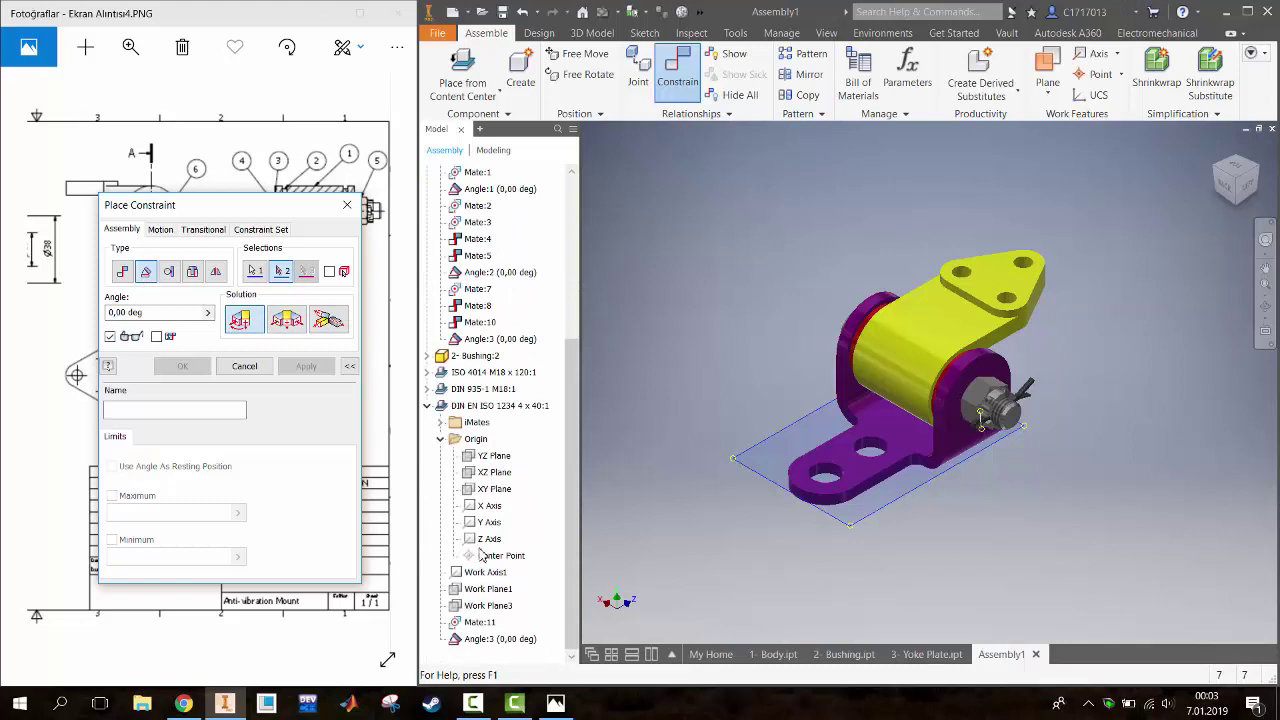
{"action": "left_click", "coordinate": [484, 492]}
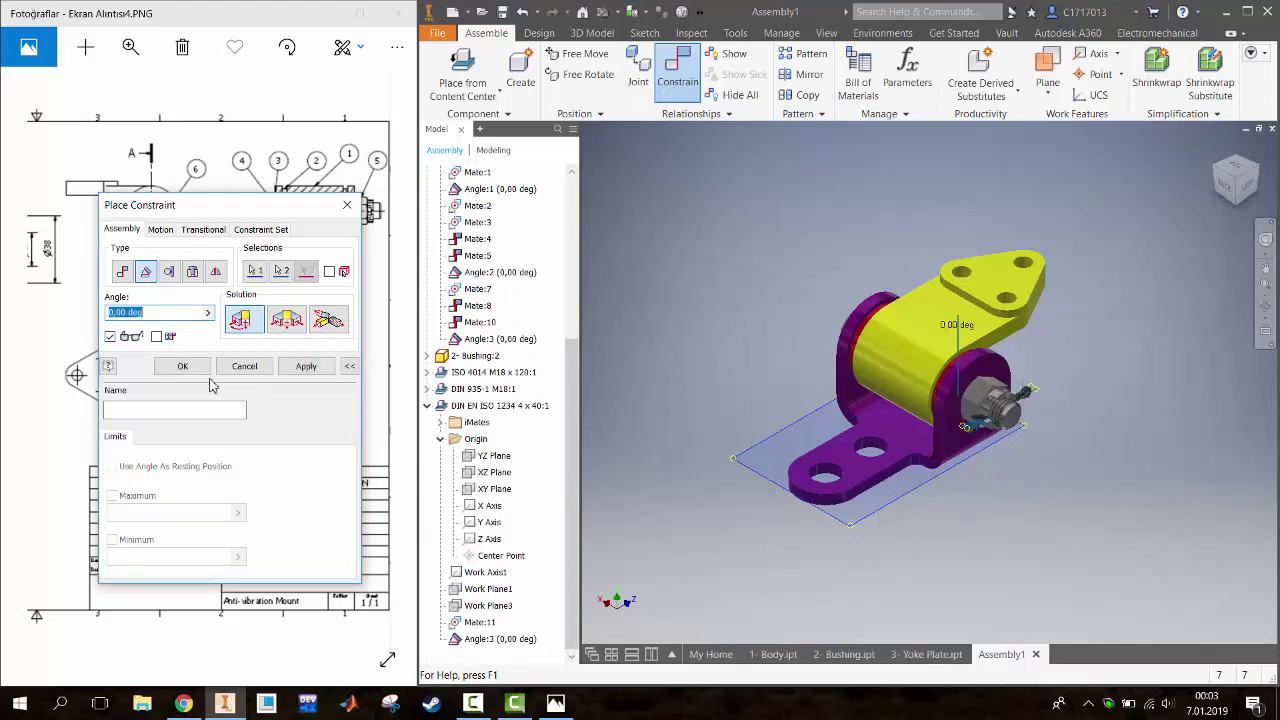
{"action": "left_click", "coordinate": [306, 368]}
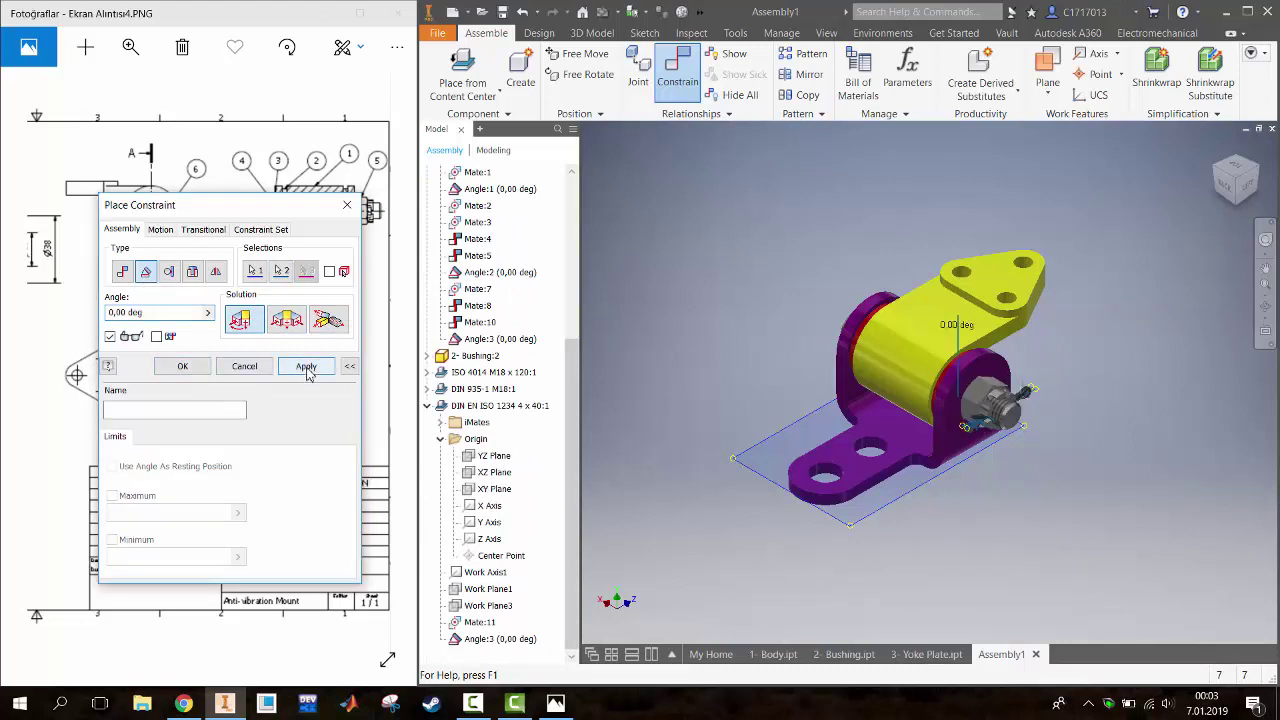
{"action": "left_click", "coordinate": [347, 205]}
{"action": "scroll", "coordinate": [1072, 409], "scroll_direction": "up", "scroll_amount": 4}
{"action": "scroll", "coordinate": [1076, 395], "scroll_direction": "down", "scroll_amount": 2}
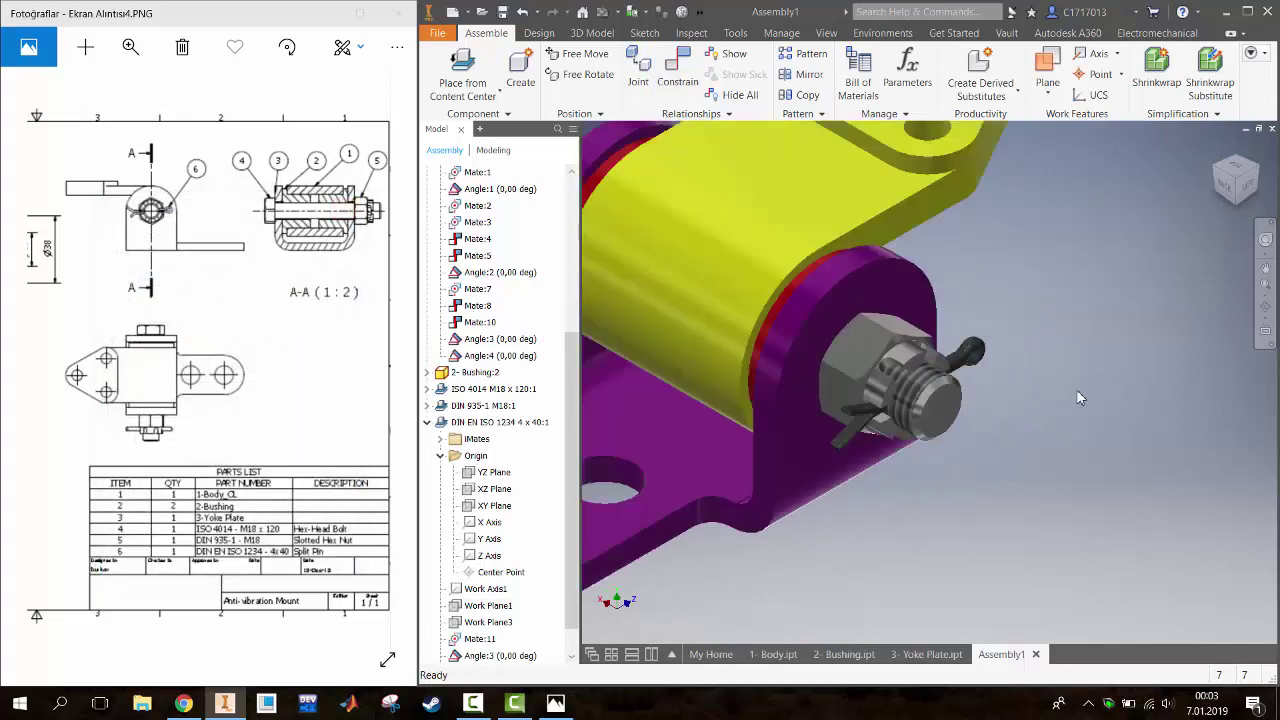
{"action": "left_click", "coordinate": [1250, 188]}
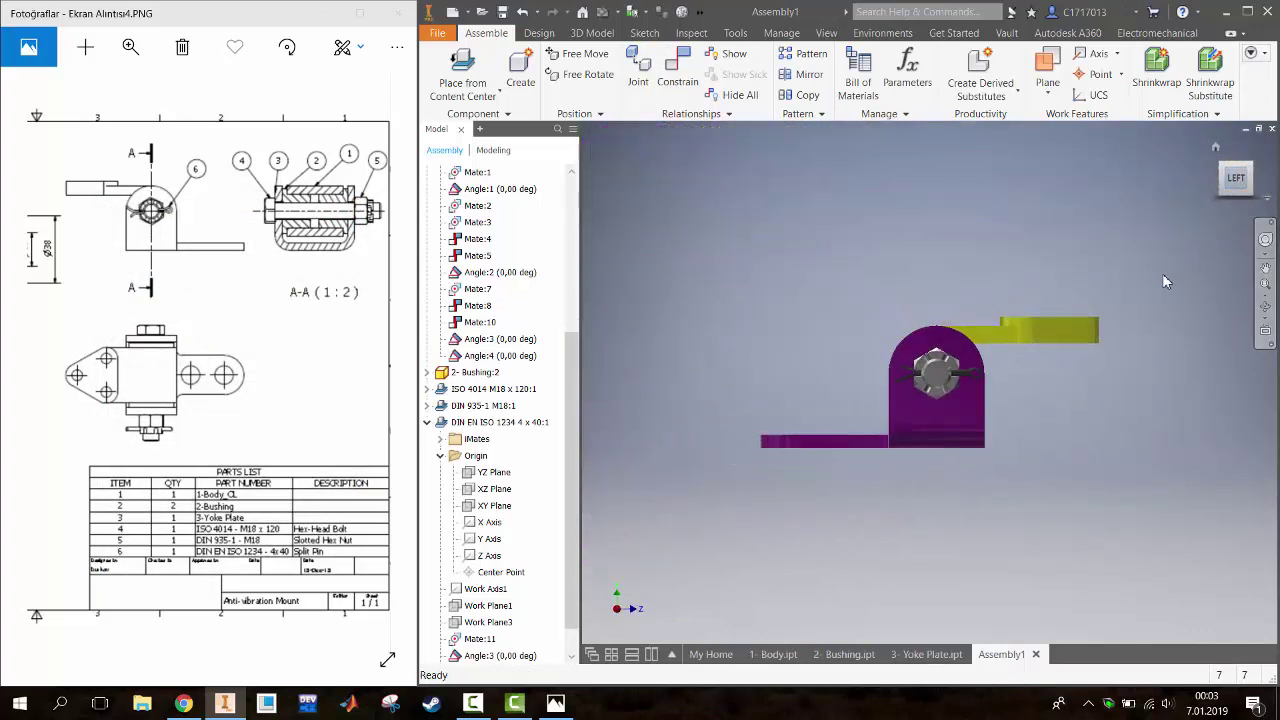
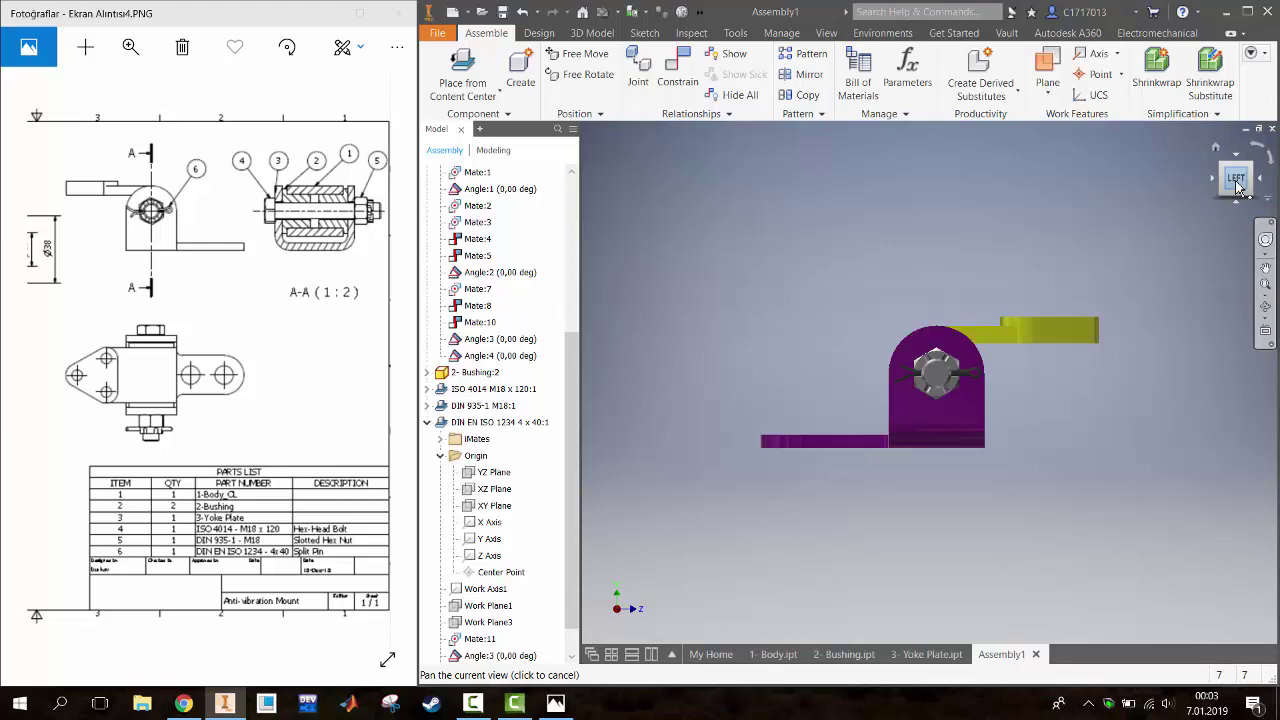
Orbit the assembly through isometric, right and left views with the ViewCube
{"action": "right_click", "coordinate": [1238, 188]}
{"action": "mouse_move", "coordinate": [1172, 314]}
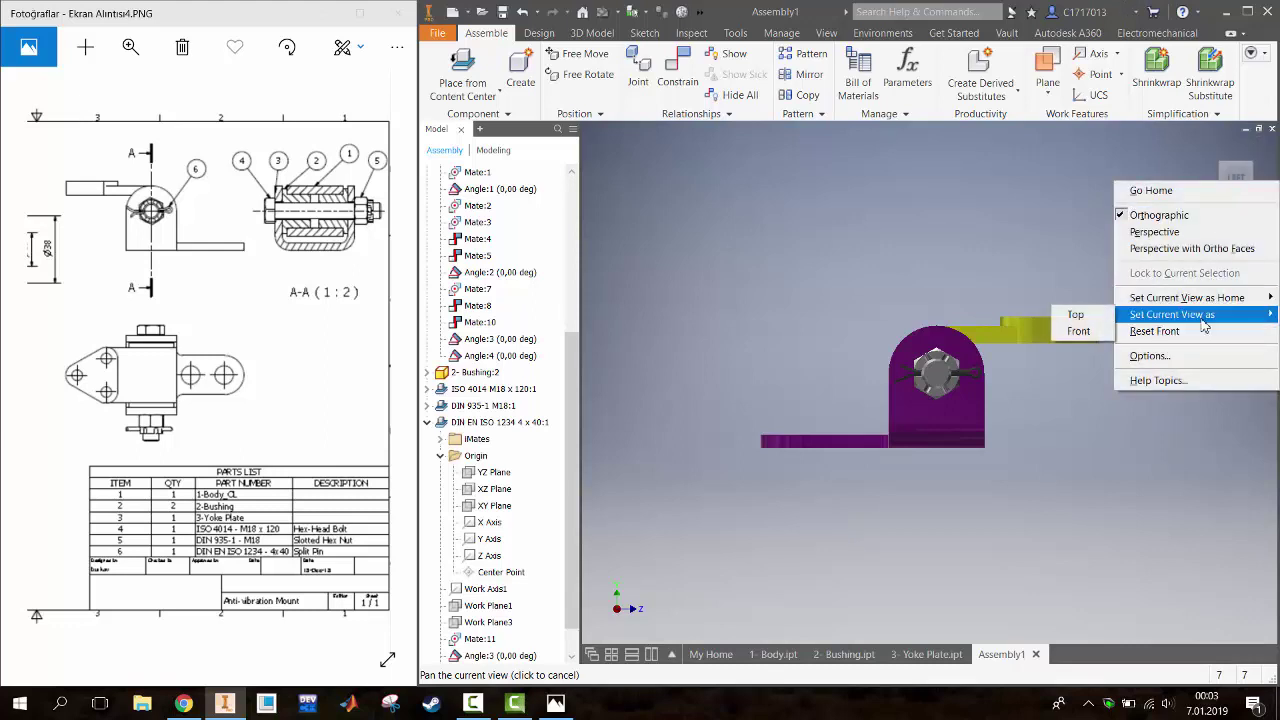
{"action": "left_click", "coordinate": [1078, 331]}
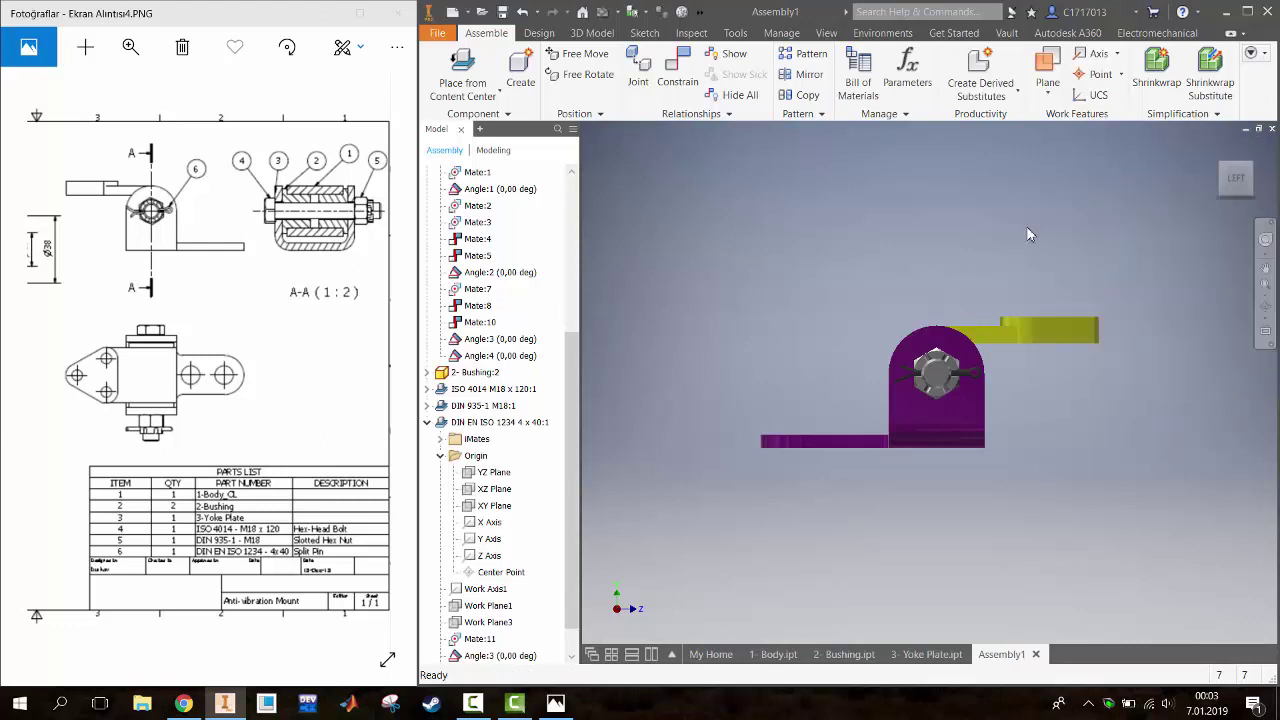
{"action": "left_click", "coordinate": [1224, 178]}
{"action": "left_click", "coordinate": [1223, 177]}
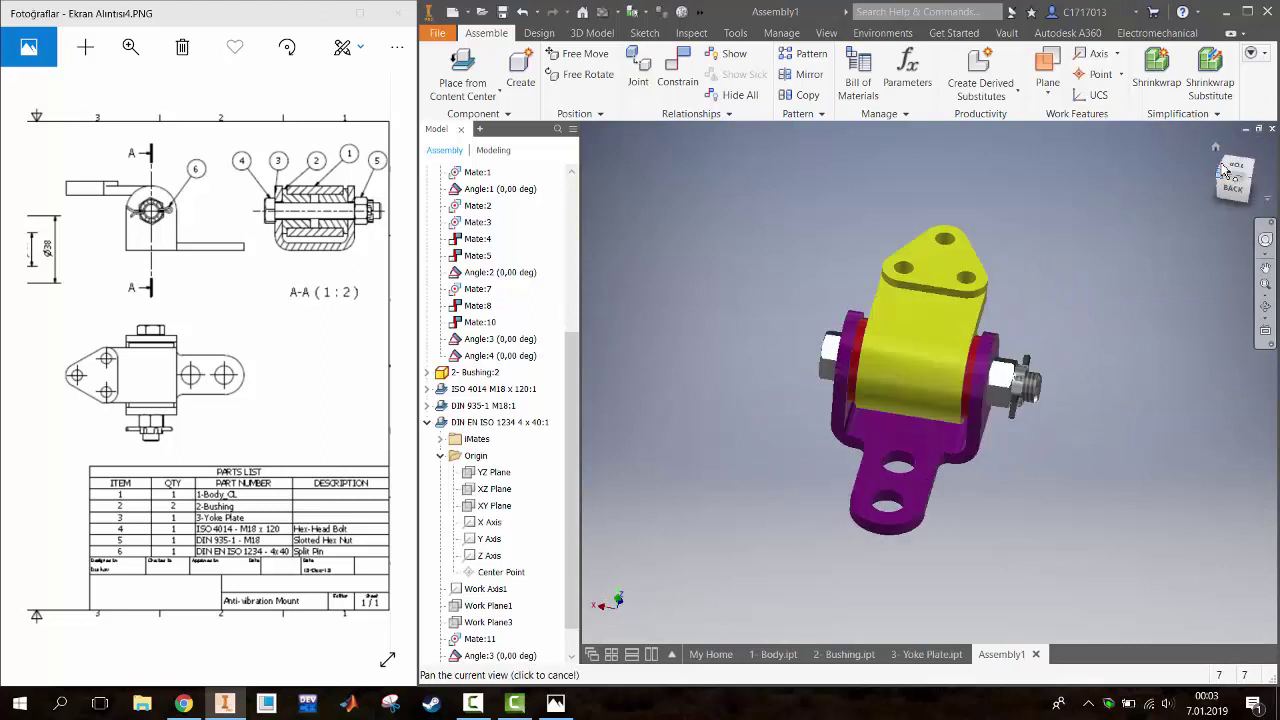
{"action": "left_click", "coordinate": [1230, 192]}
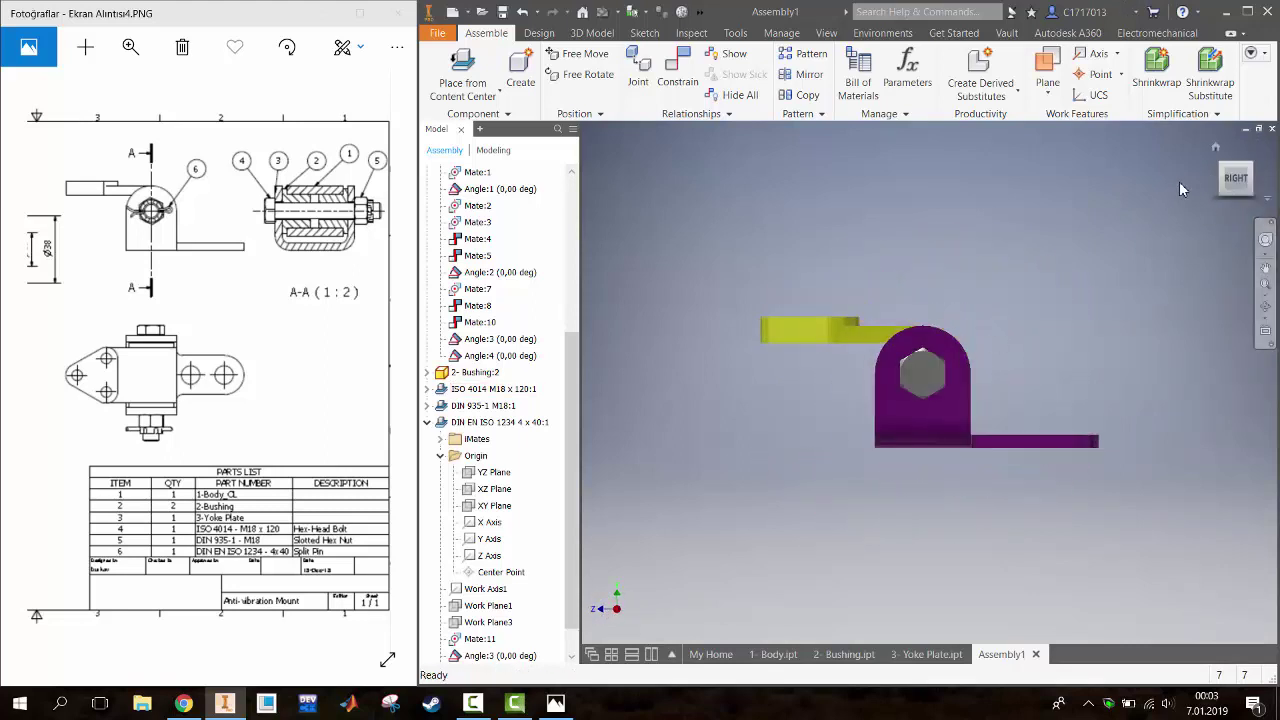
{"action": "mouse_move", "coordinate": [1236, 179]}
{"action": "left_click", "coordinate": [1221, 172]}
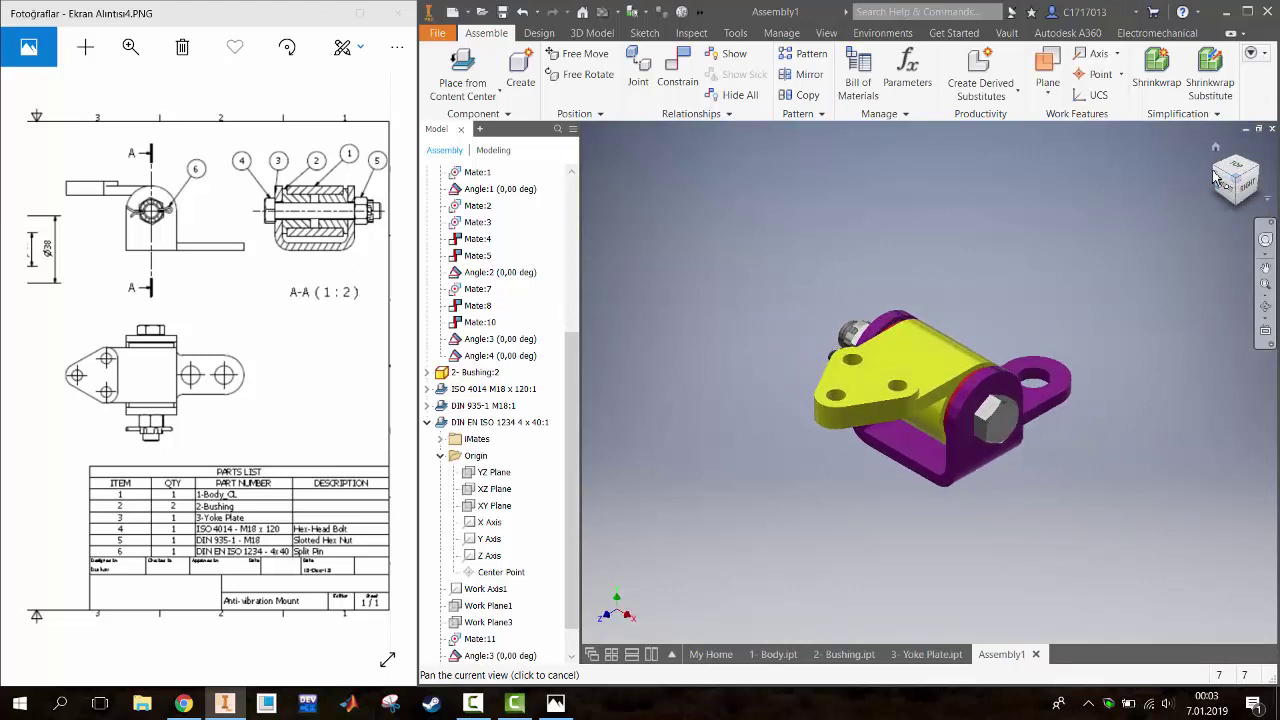
{"action": "left_click", "coordinate": [1224, 185]}
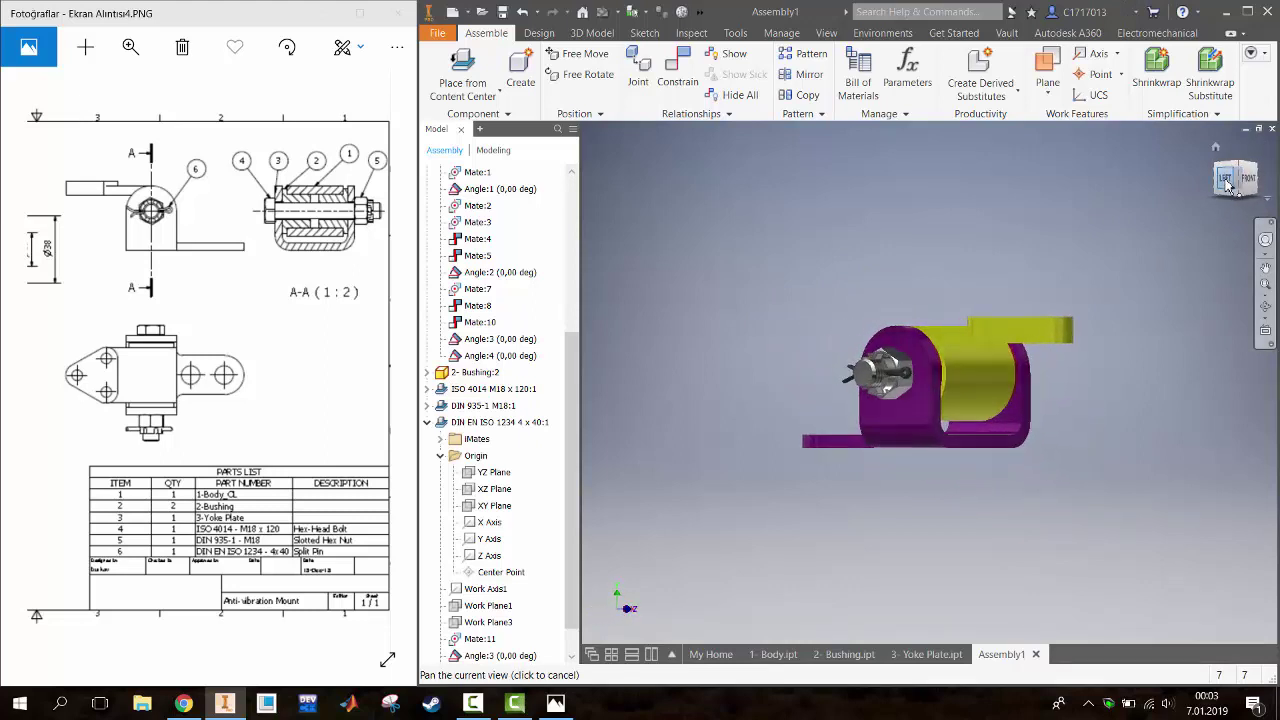
Make the end-on view showing the nut and split pin the assembly's Front view
{"action": "right_click", "coordinate": [1228, 184]}
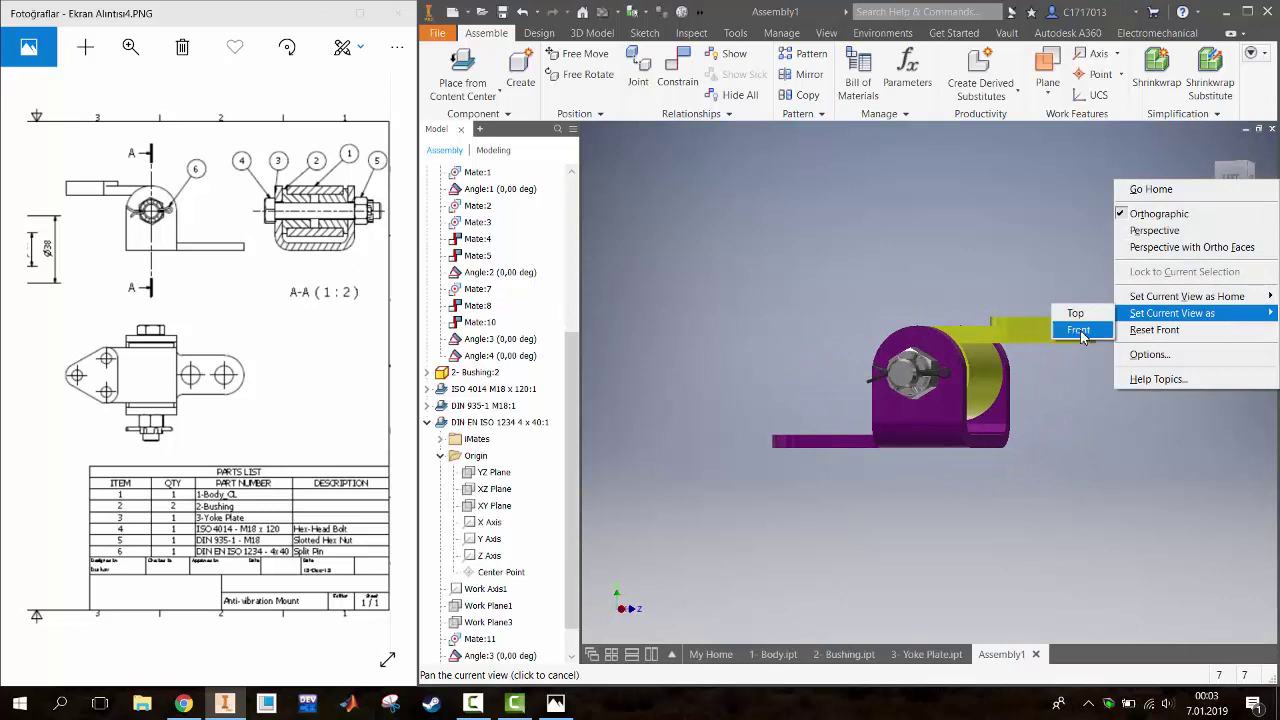
{"action": "left_click", "coordinate": [1078, 330]}
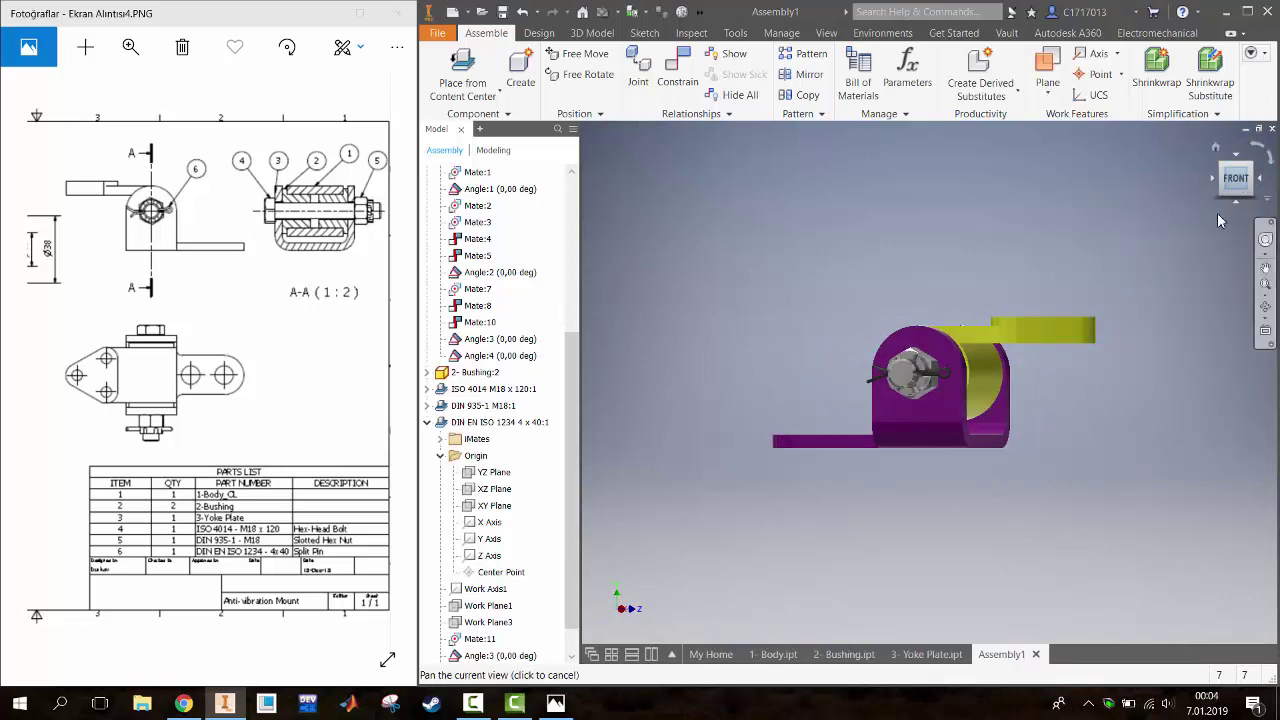
{"action": "left_click", "coordinate": [1213, 183]}
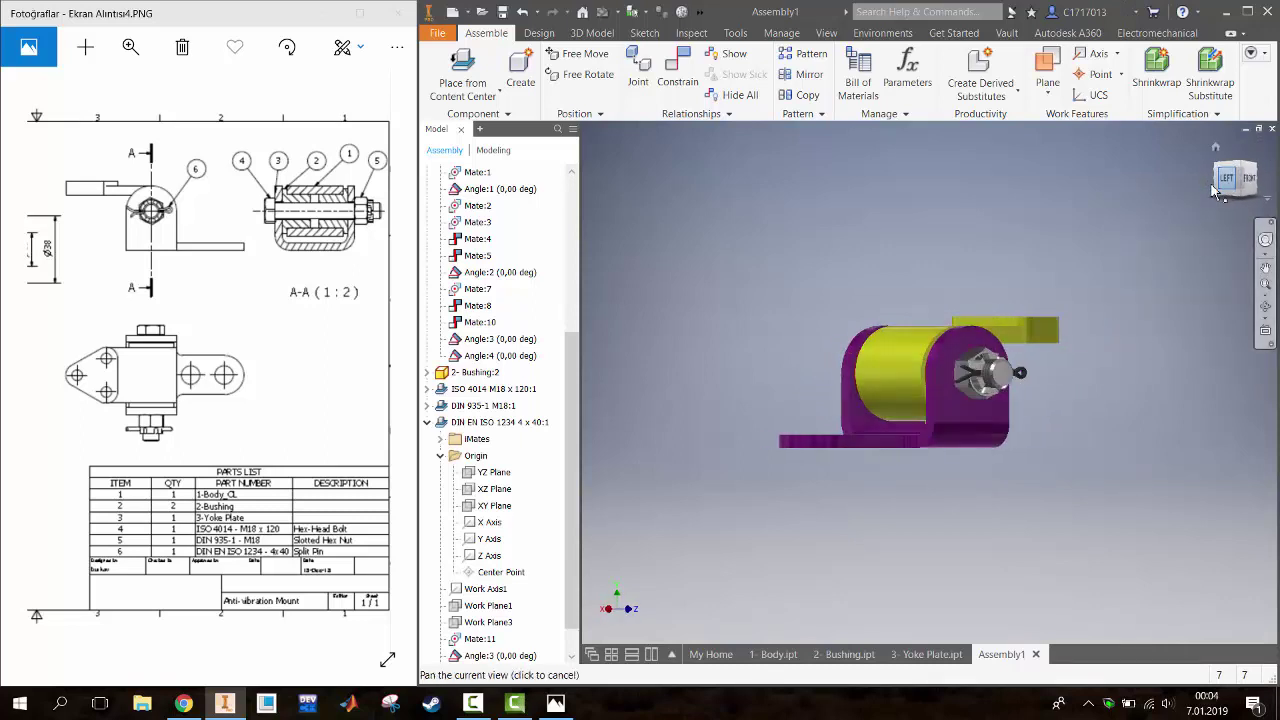
{"action": "left_click", "coordinate": [1249, 188]}
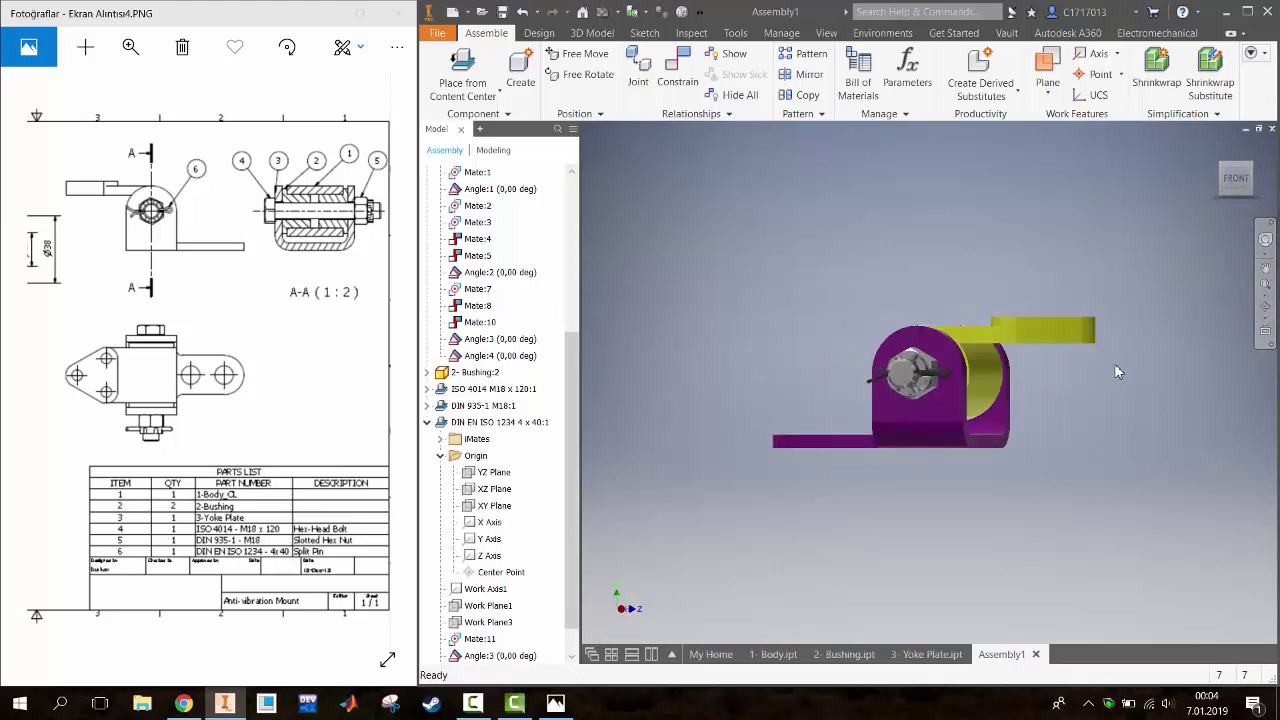
{"action": "left_click", "coordinate": [1230, 178]}
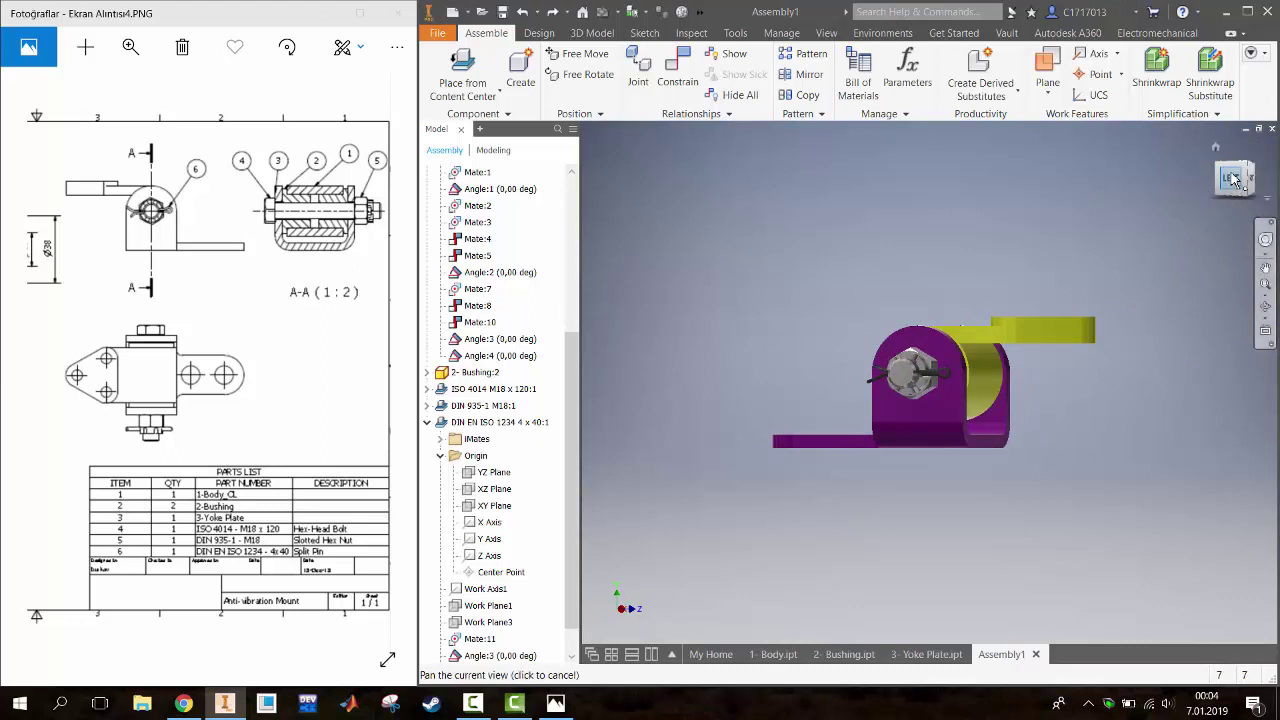
{"action": "right_click", "coordinate": [1230, 182]}
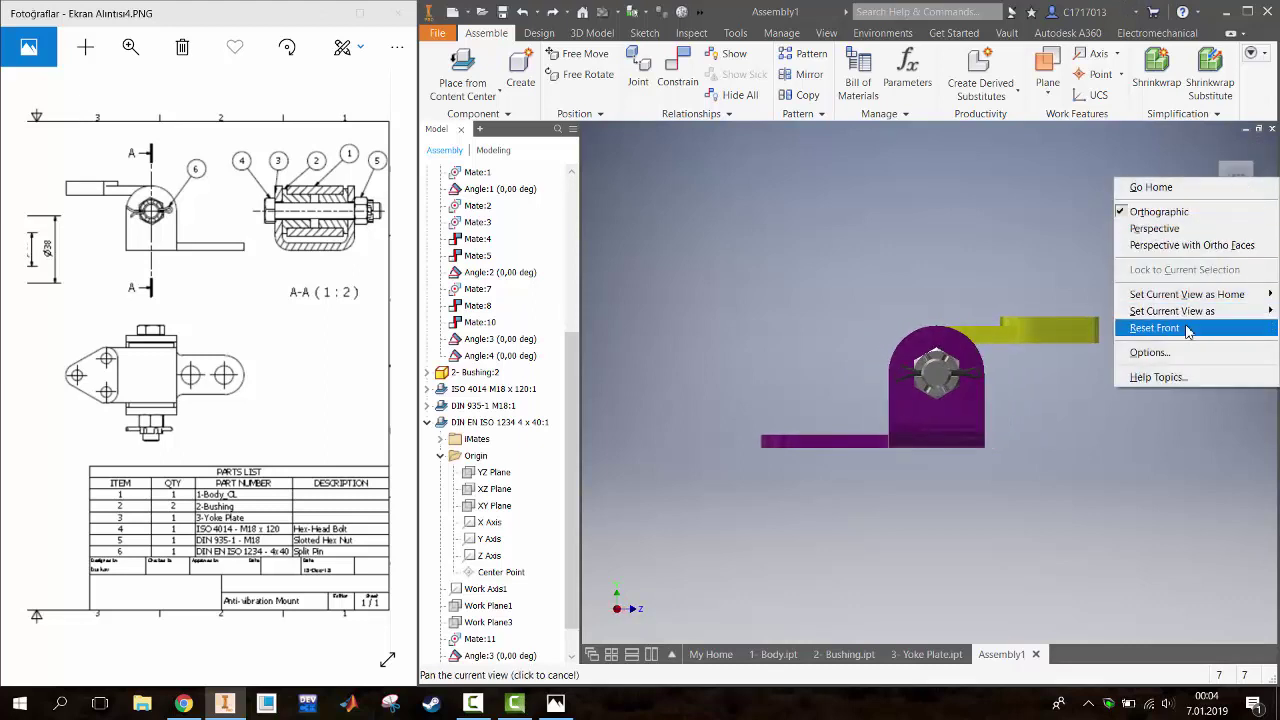
{"action": "mouse_move", "coordinate": [1172, 311]}
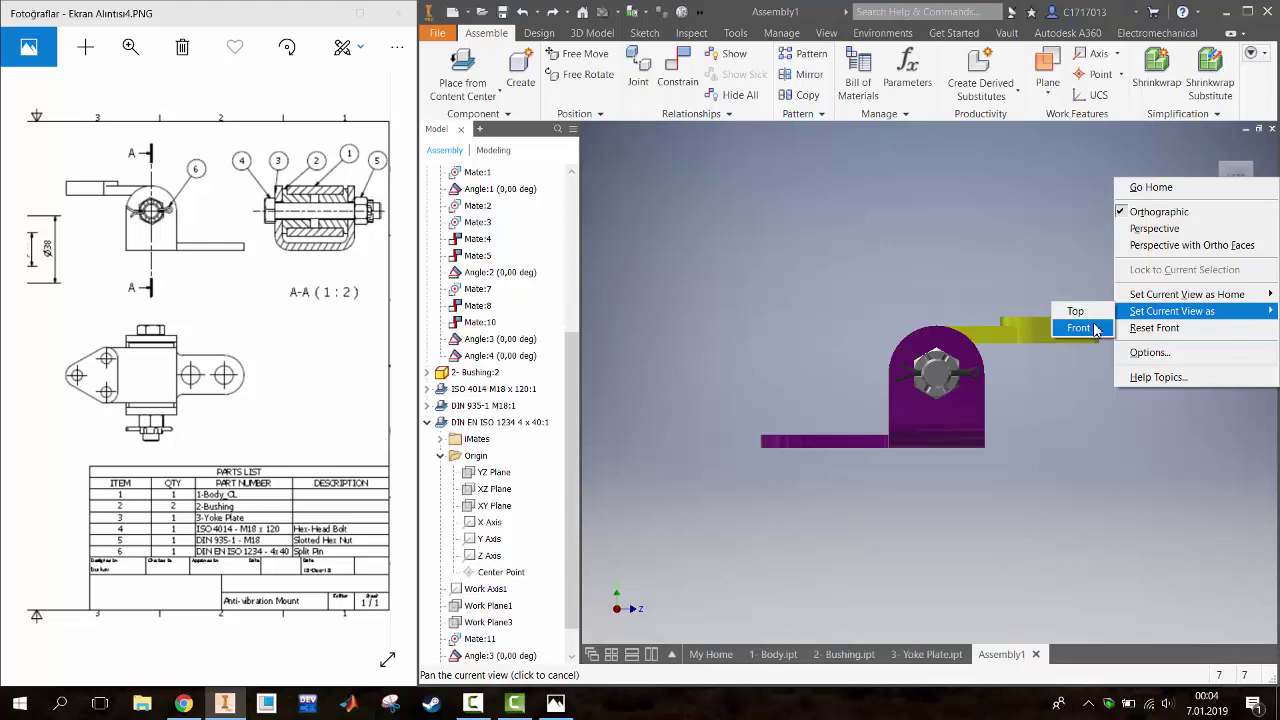
{"action": "left_click", "coordinate": [1095, 330]}
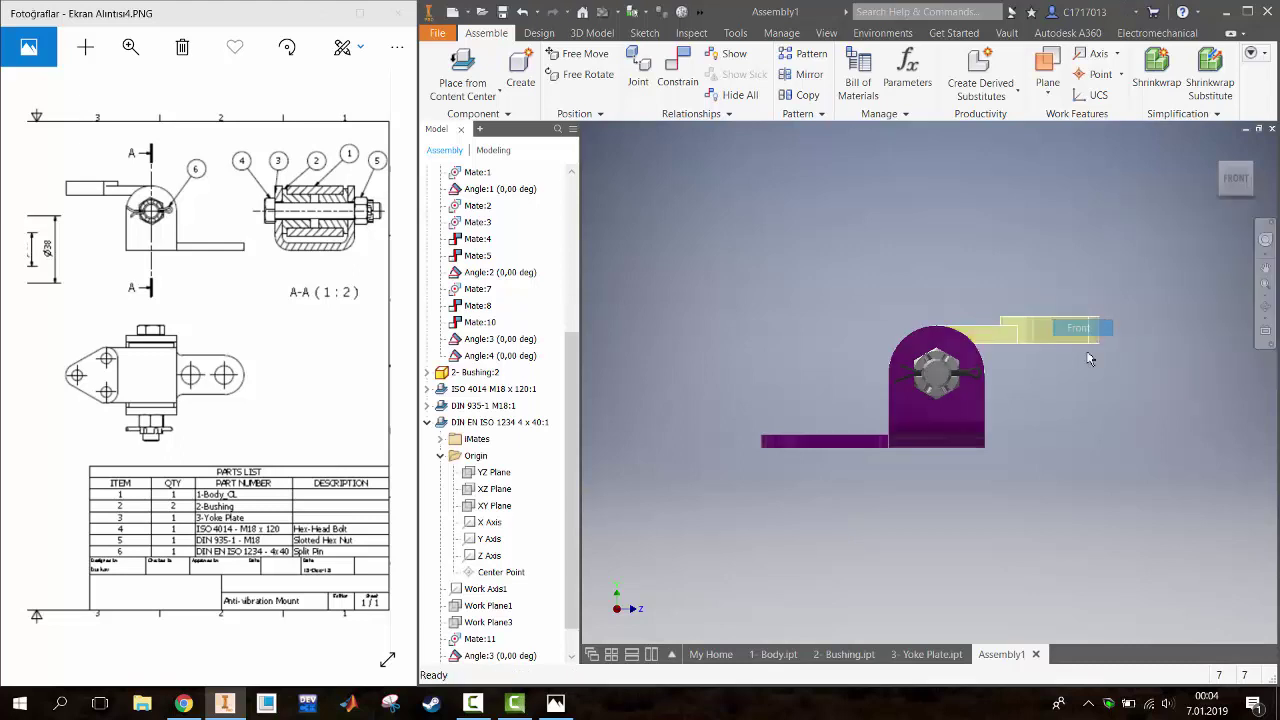
{"action": "left_click", "coordinate": [746, 237]}
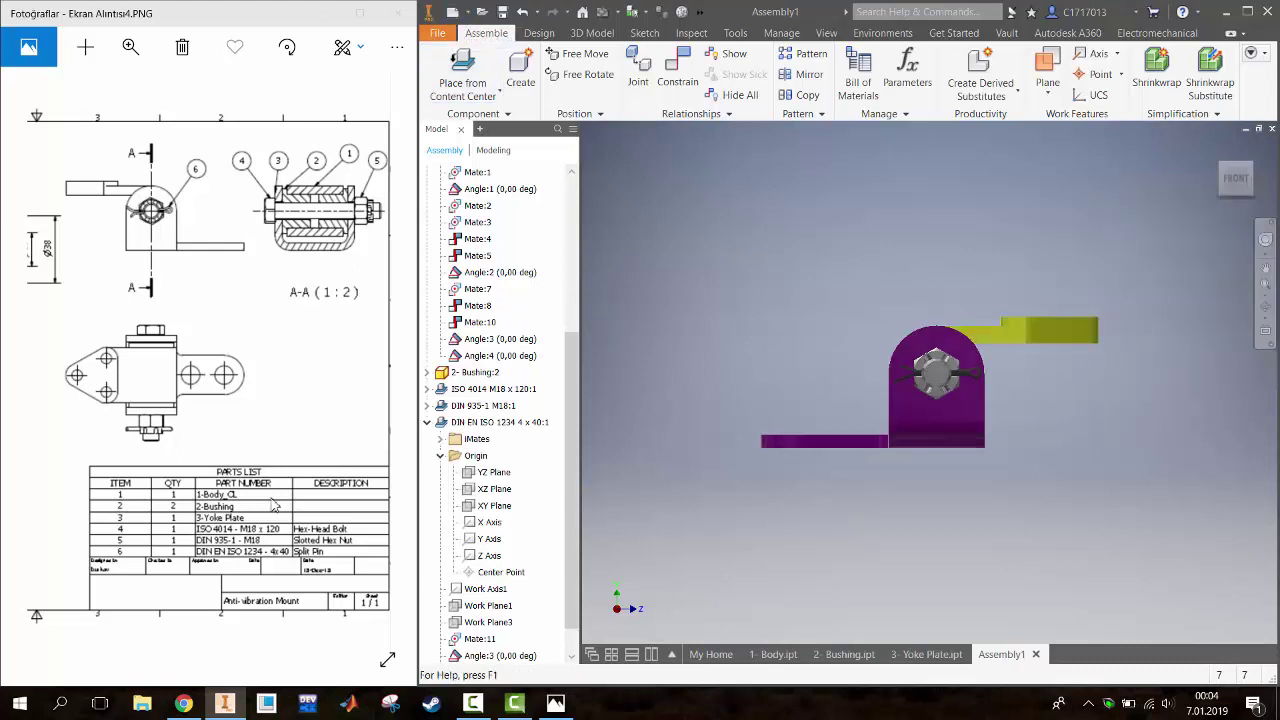
{"action": "scroll", "coordinate": [260, 470], "scroll_direction": "up", "scroll_amount": 5}
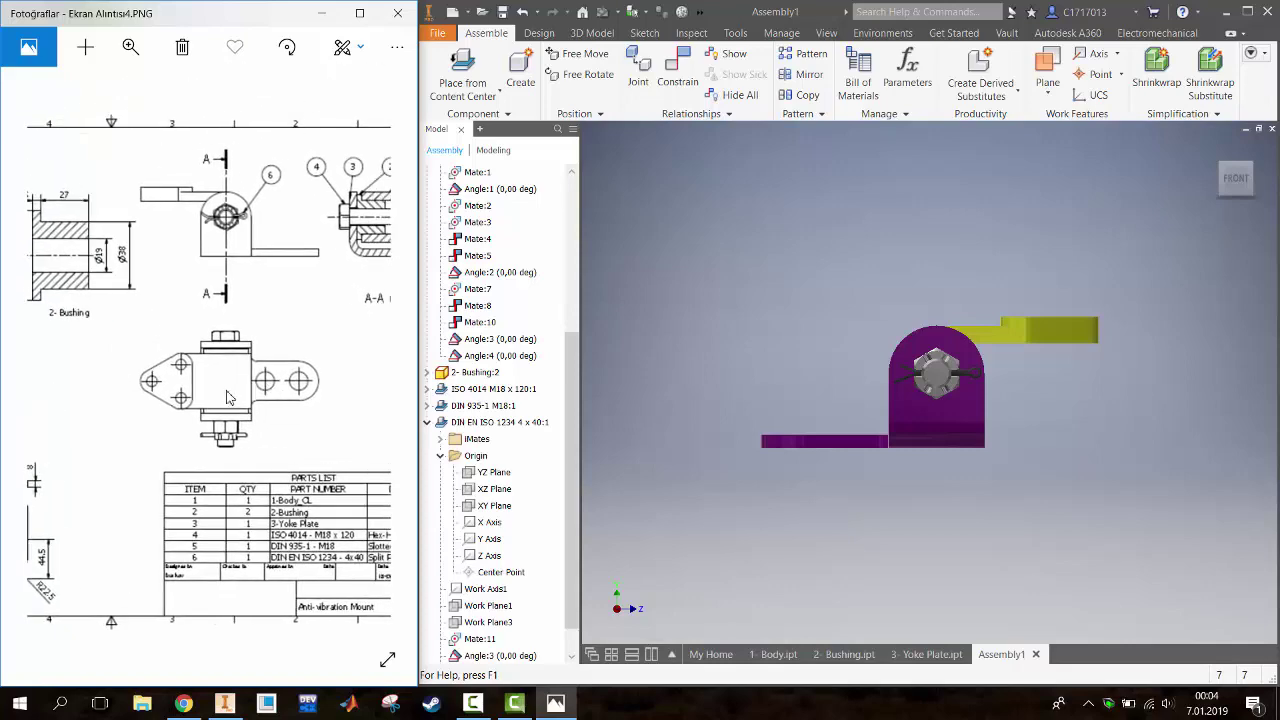
Create a new presentation from Standard (mm).ipn and browse to the q-sec2 folder
{"action": "left_click_drag", "start_coordinate": [228, 397], "coordinate": [188, 392]}
{"action": "left_click", "coordinate": [462, 12]}
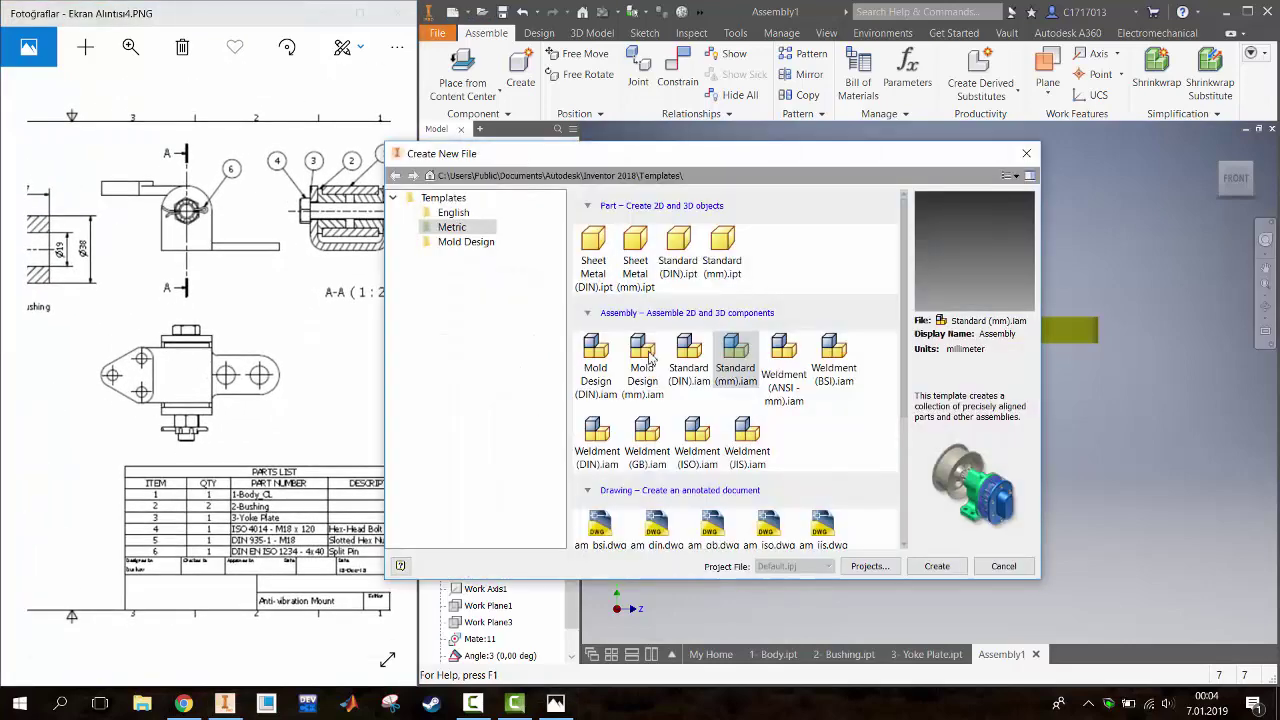
{"action": "scroll", "coordinate": [690, 350], "scroll_direction": "down", "scroll_amount": 5}
{"action": "left_click", "coordinate": [641, 515]}
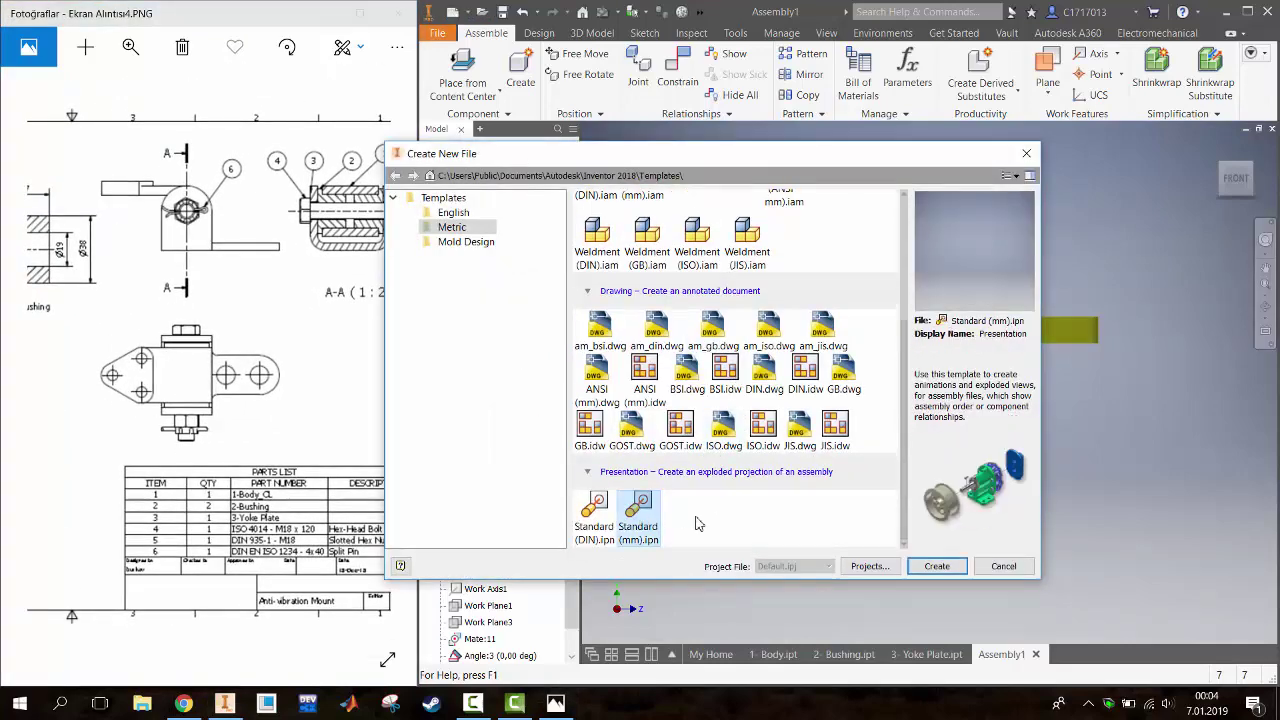
{"action": "left_click", "coordinate": [936, 567]}
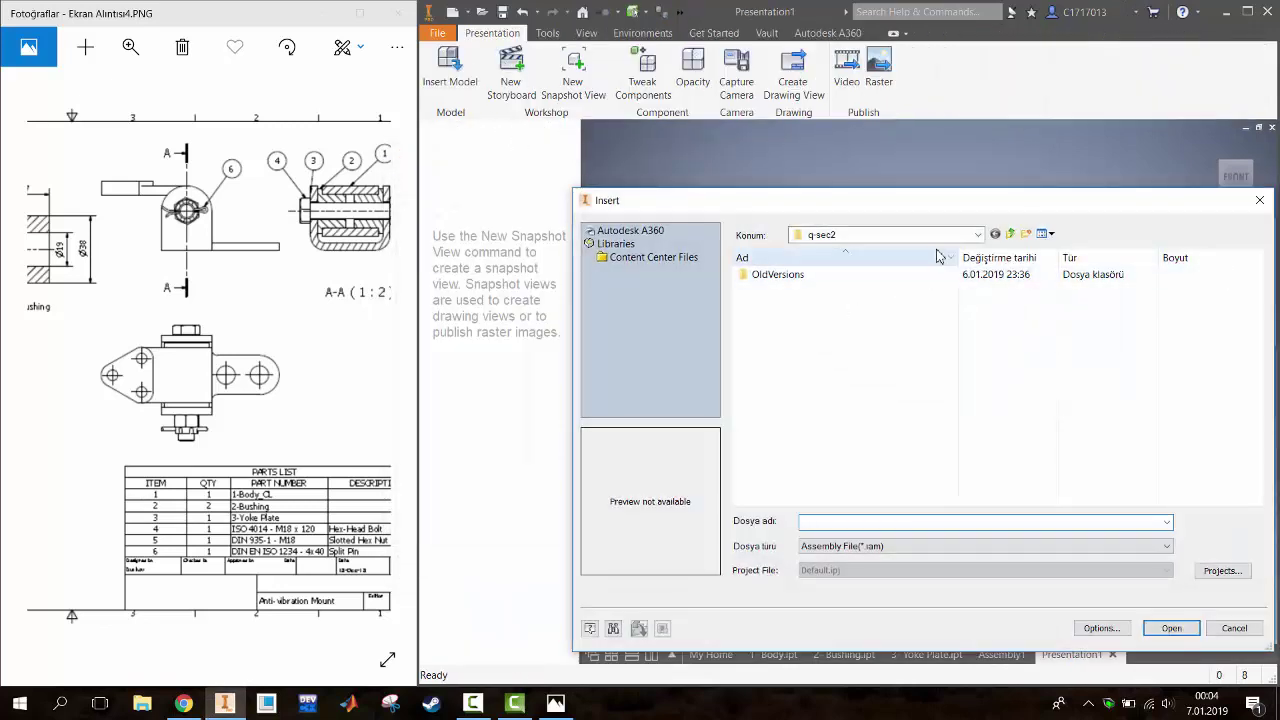
{"action": "left_click", "coordinate": [880, 235]}
{"action": "left_click", "coordinate": [846, 388]}
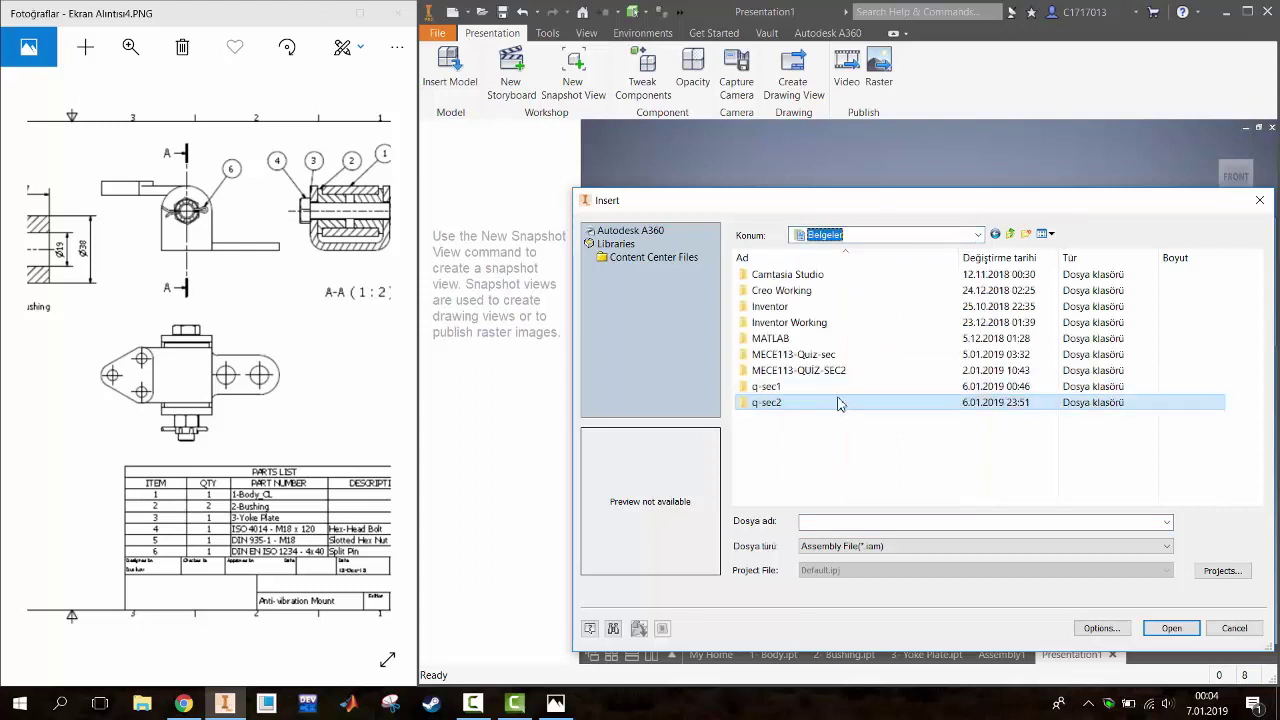
{"action": "double_click", "coordinate": [840, 400]}
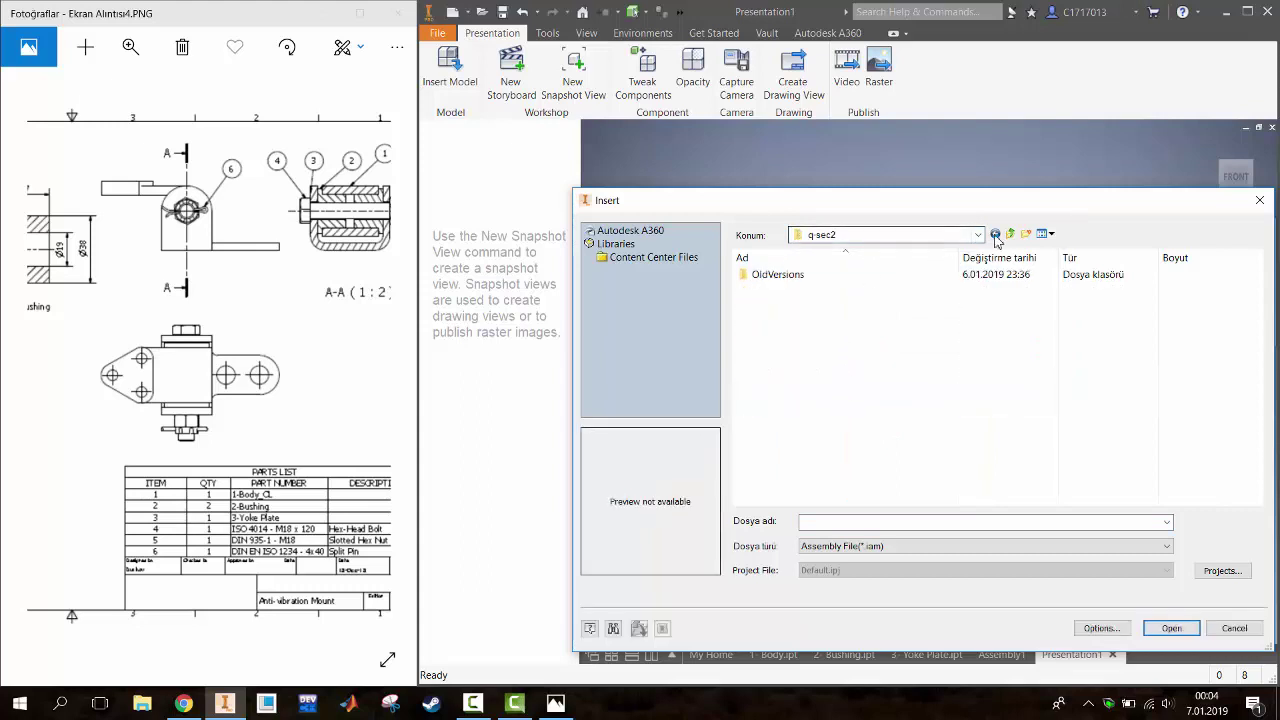
{"action": "left_click", "coordinate": [1259, 200]}
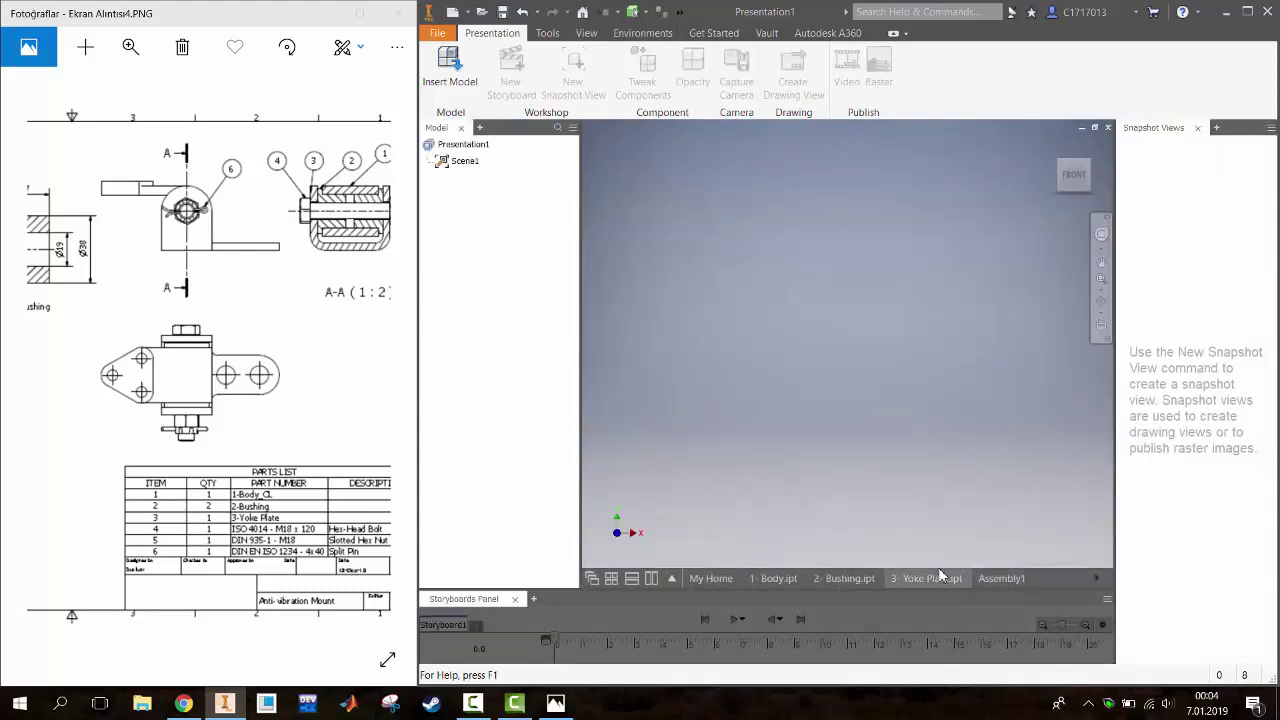
Save the assembly as Assembly1 in q-sec2 along with all its parts
{"action": "left_click", "coordinate": [988, 579]}
{"action": "left_click", "coordinate": [502, 11]}
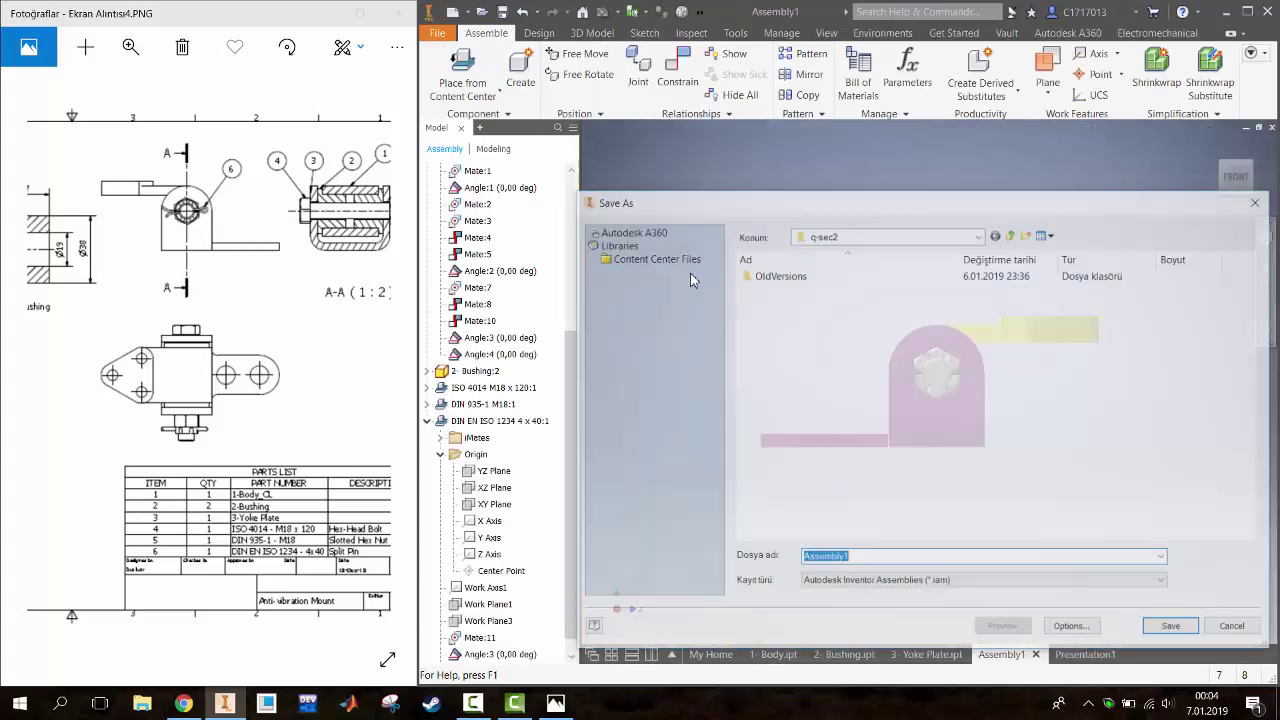
{"action": "left_click", "coordinate": [1168, 638]}
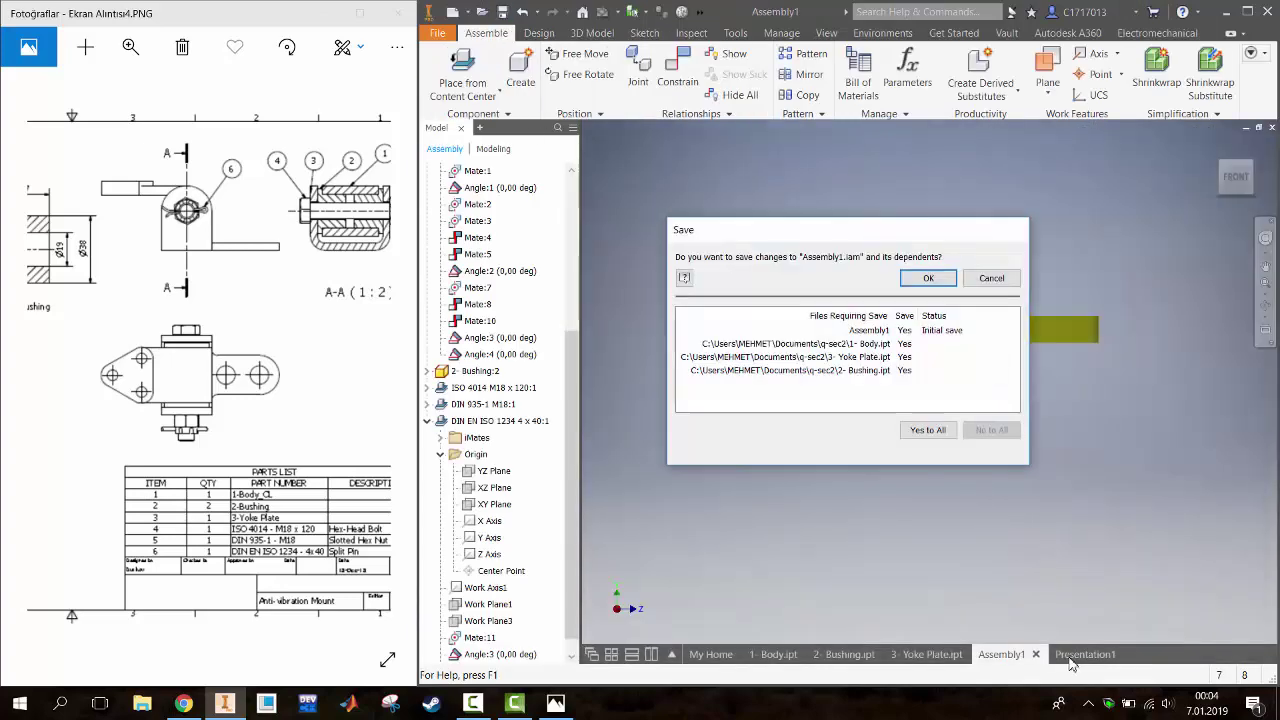
{"action": "left_click", "coordinate": [928, 285]}
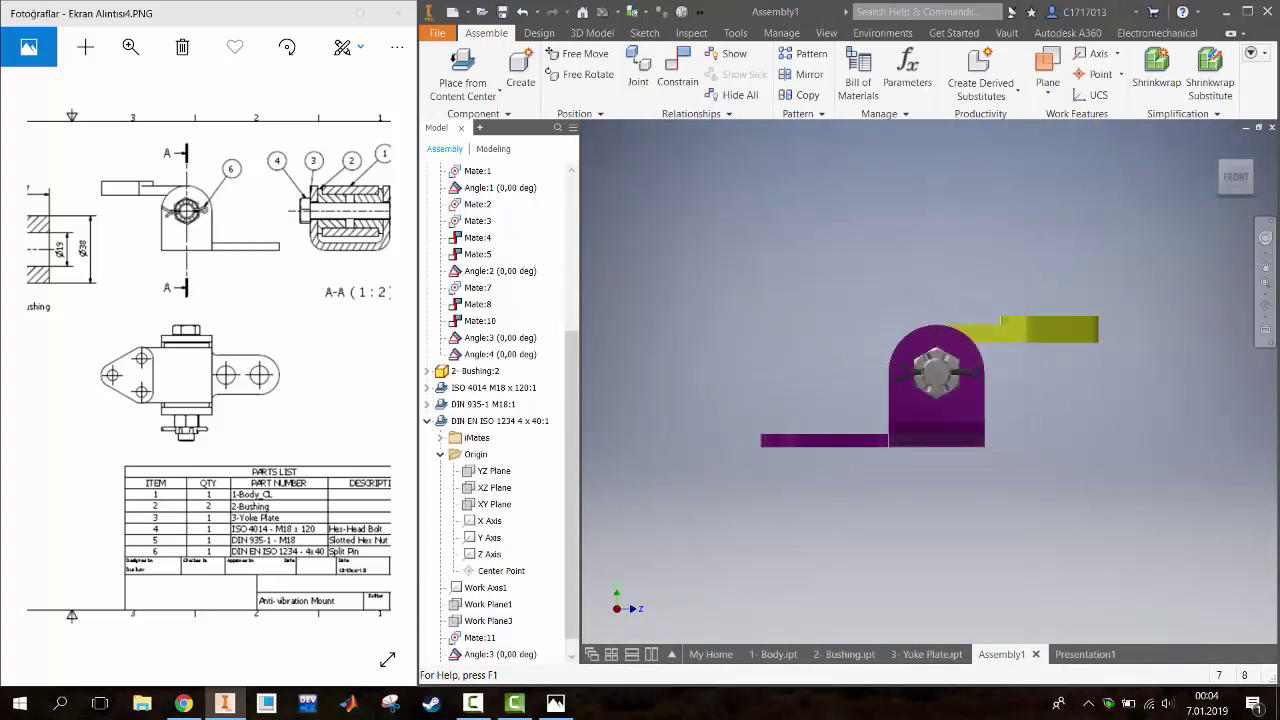
Insert the Assembly1 model into the presentation
{"action": "left_click", "coordinate": [1085, 654]}
{"action": "left_click", "coordinate": [450, 65]}
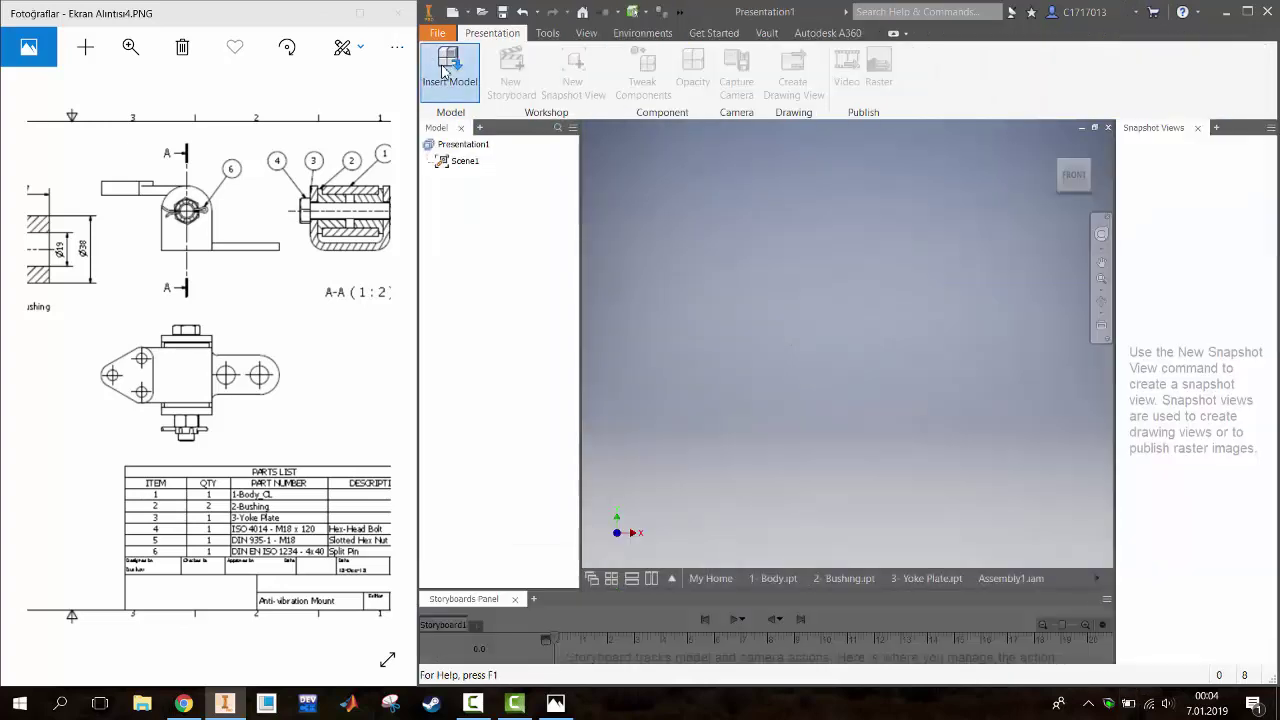
{"action": "left_click", "coordinate": [790, 291]}
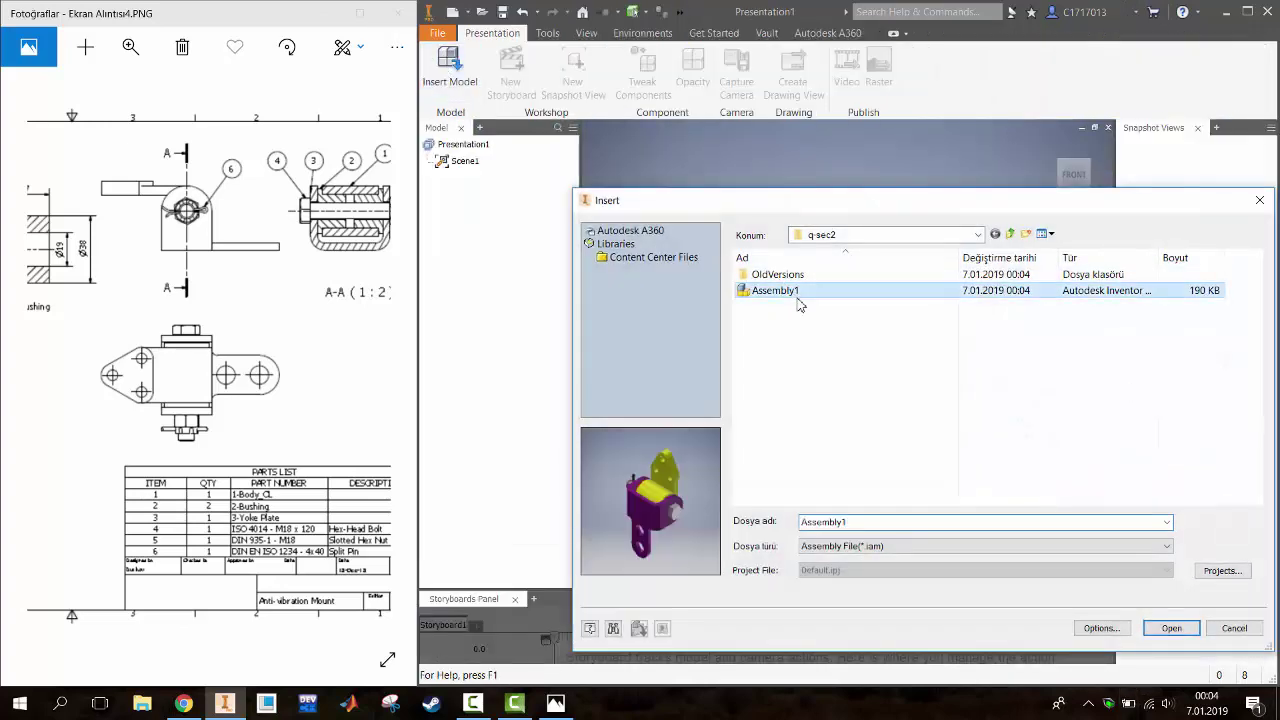
{"action": "left_click", "coordinate": [1173, 630]}
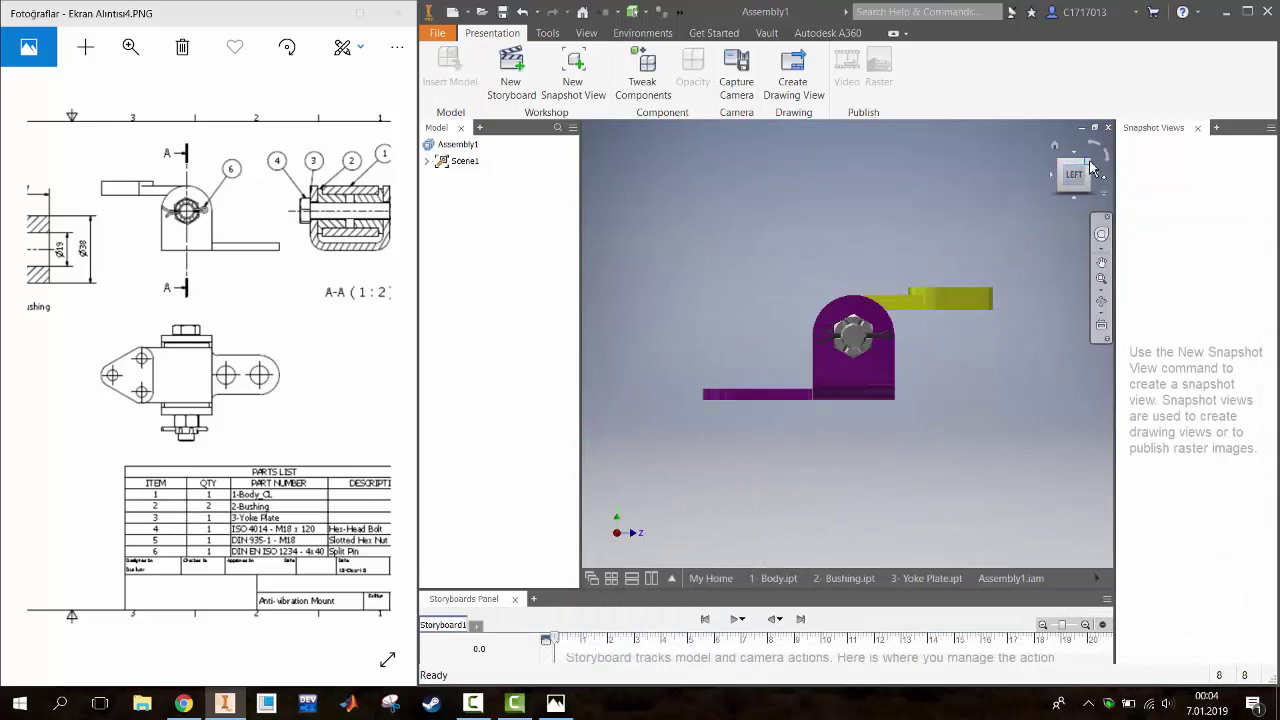
Turn to isometric and start Tweak Components, discarding an initial 121 mm bolt move
{"action": "left_click", "coordinate": [1093, 168]}
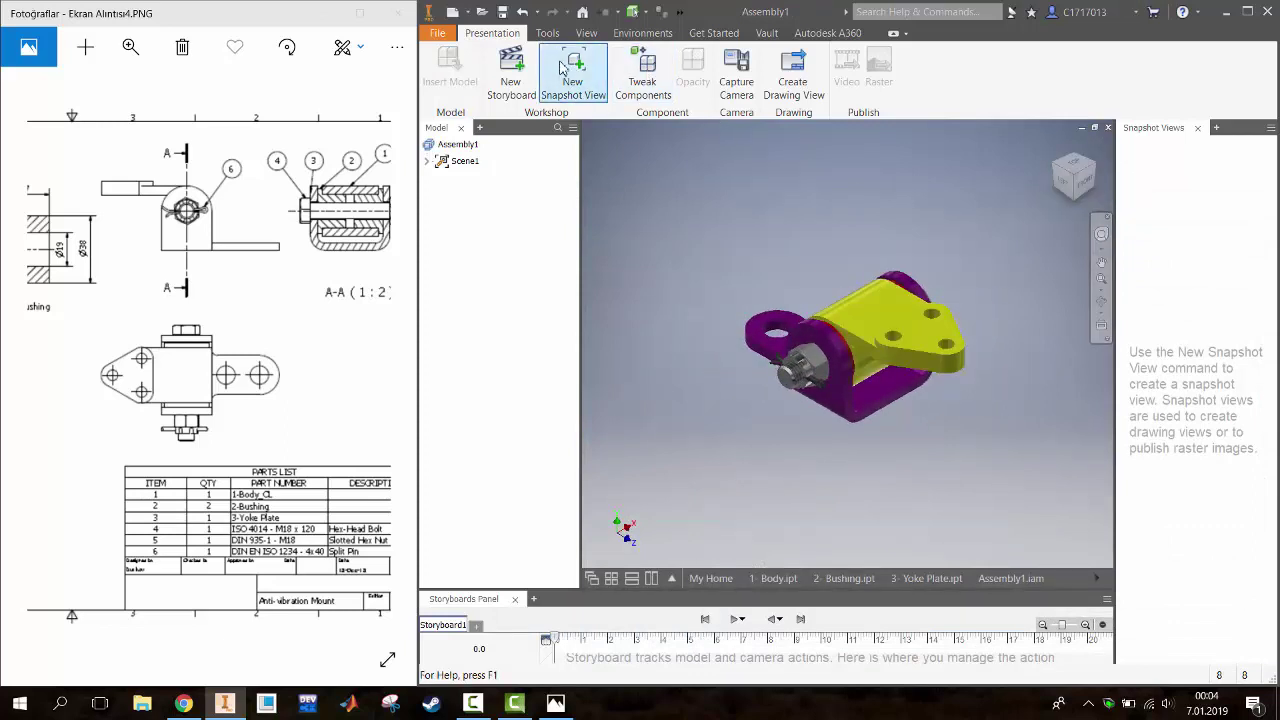
{"action": "left_click", "coordinate": [650, 88]}
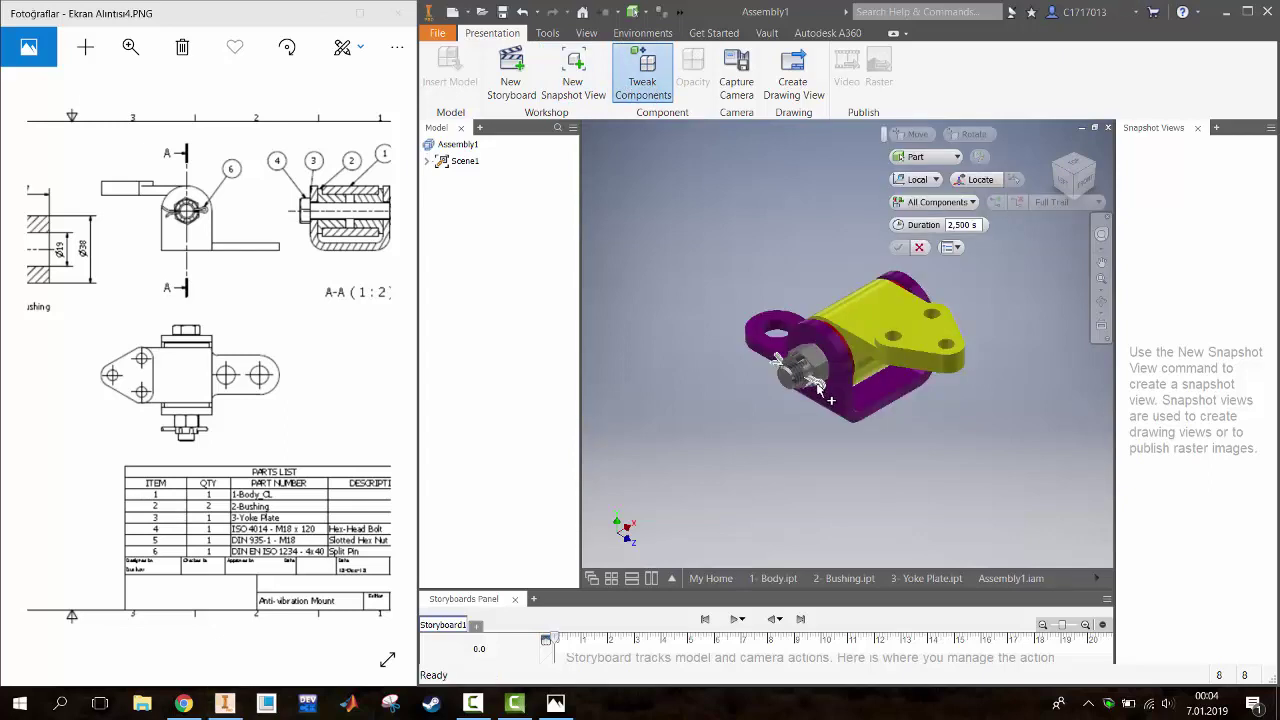
{"action": "left_click", "coordinate": [802, 378]}
{"action": "left_click_drag", "start_coordinate": [840, 355], "coordinate": [713, 420]}
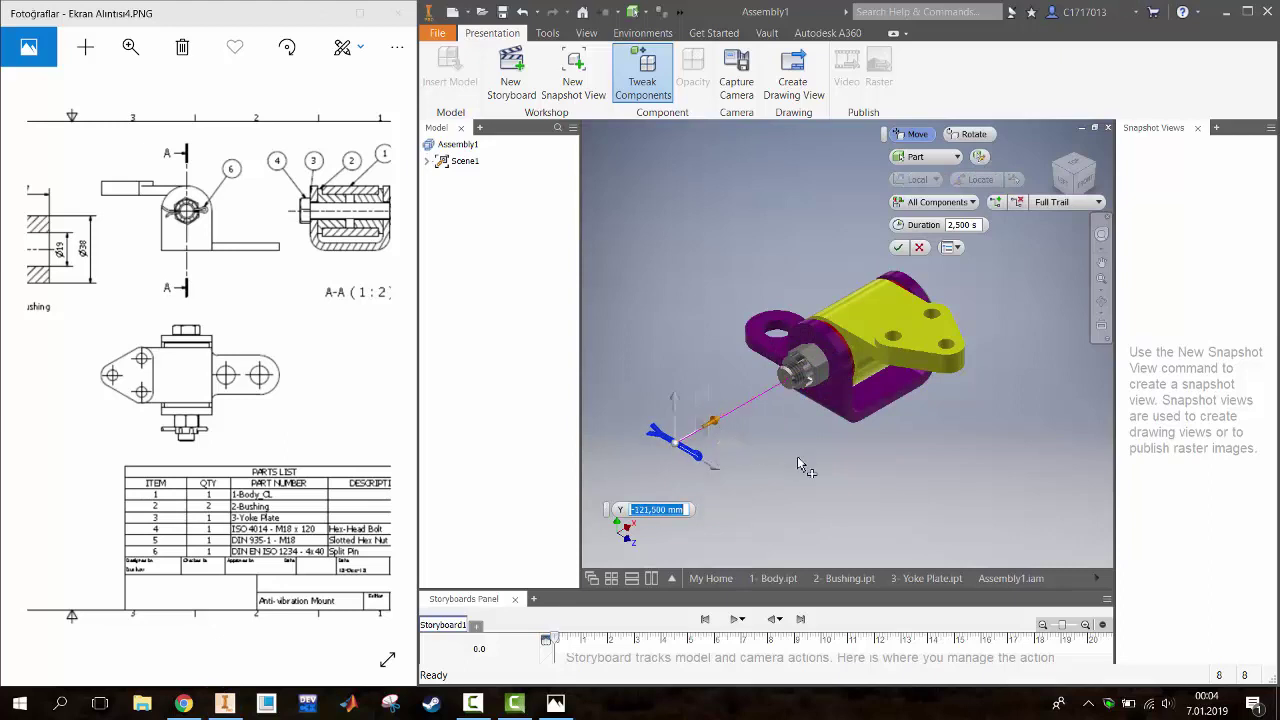
{"action": "left_click", "coordinate": [920, 248]}
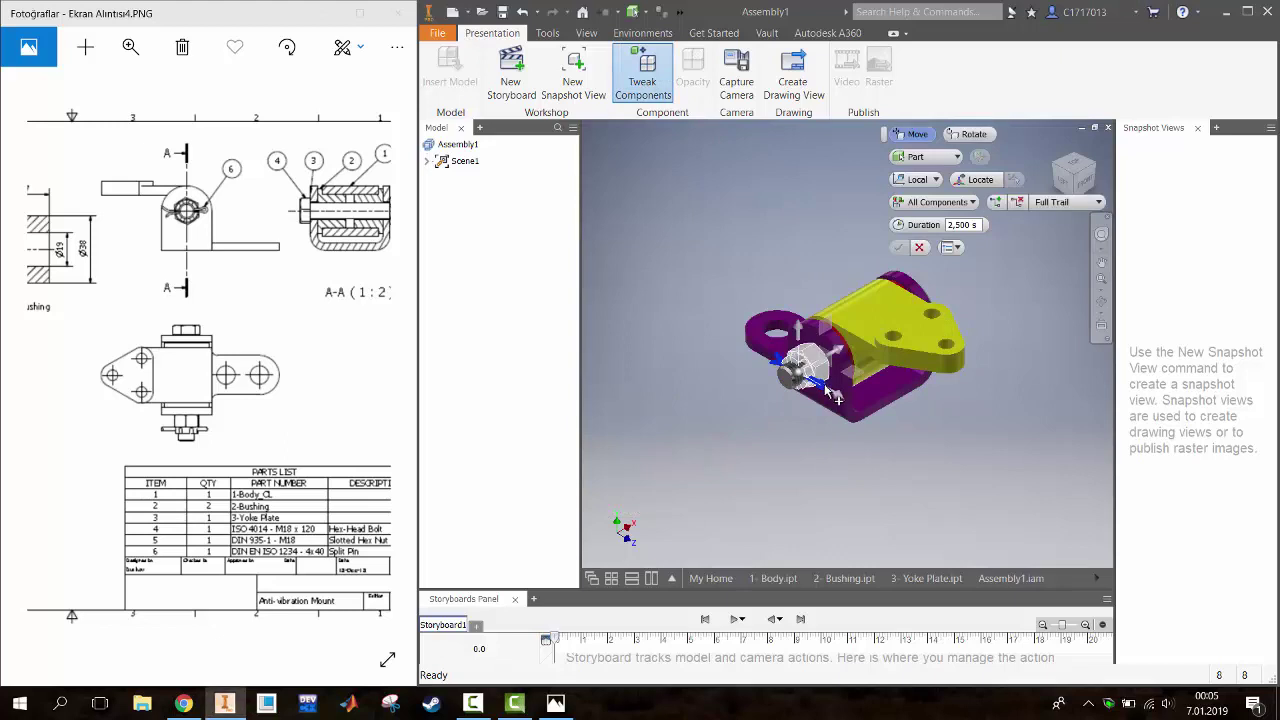
Pull the split pin 143 mm along X, the nut 84 mm, and the bolt out the opposite side
{"action": "left_click", "coordinate": [836, 400]}
{"action": "left_click_drag", "start_coordinate": [840, 402], "coordinate": [998, 484]}
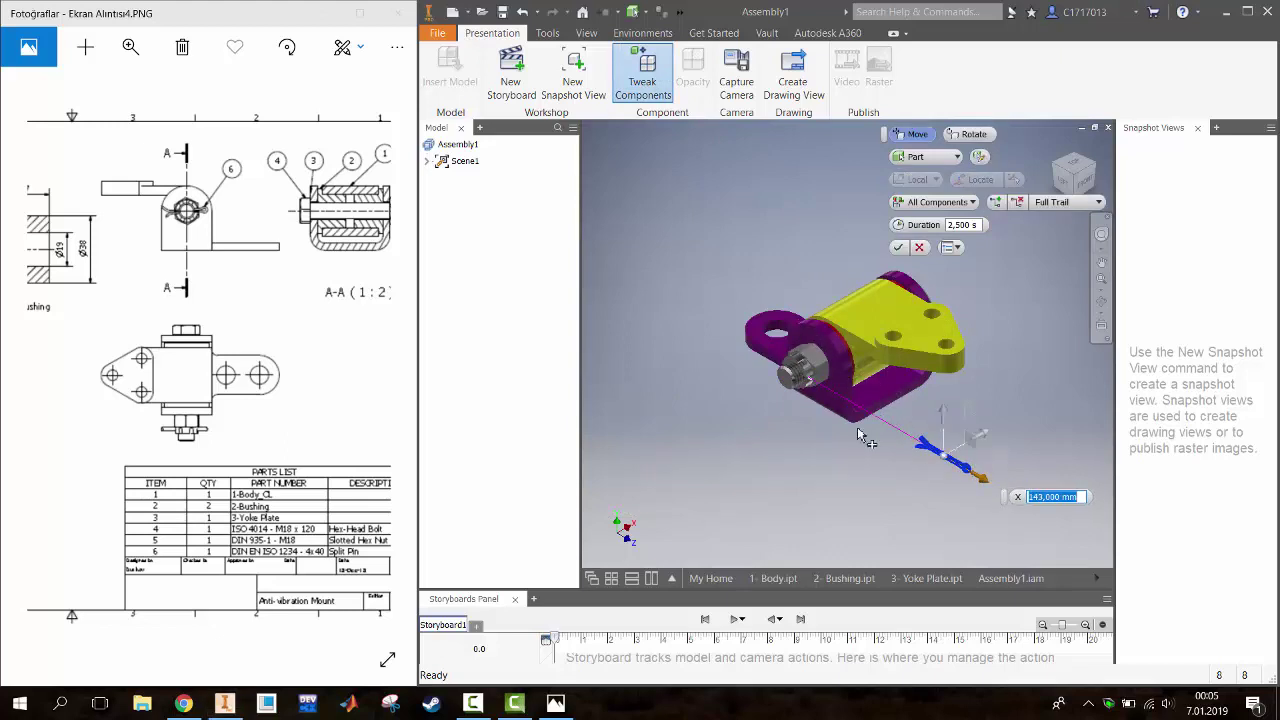
{"action": "left_click", "coordinate": [818, 368]}
{"action": "left_click_drag", "start_coordinate": [767, 392], "coordinate": [685, 437]}
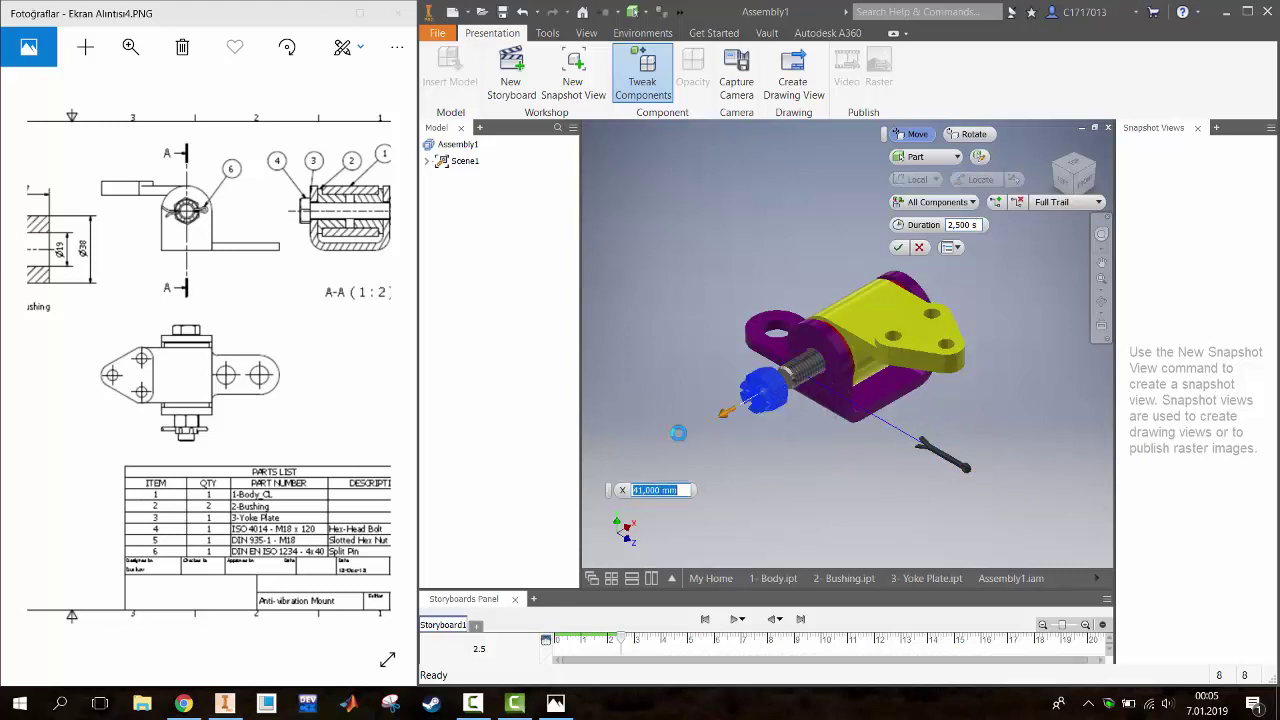
{"action": "left_click", "coordinate": [818, 380]}
{"action": "left_click_drag", "start_coordinate": [820, 378], "coordinate": [1012, 276]}
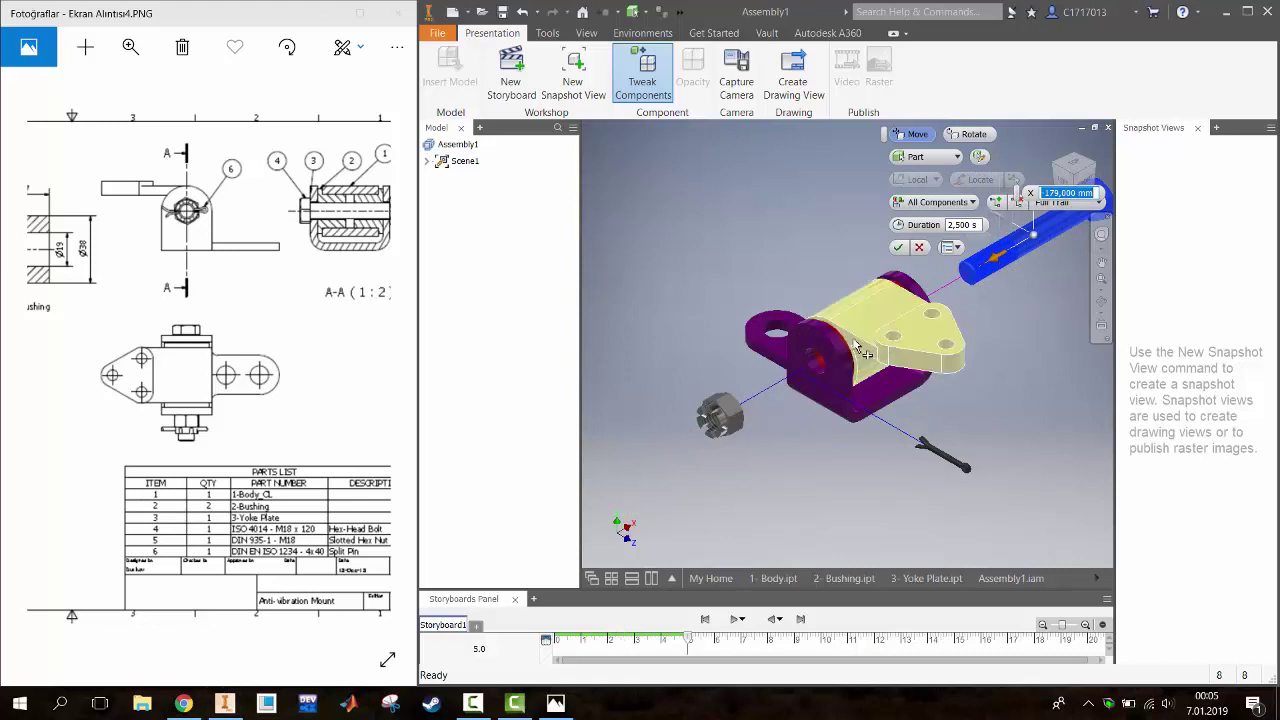
{"action": "left_click", "coordinate": [899, 250]}
Lift the yoke plate 136 mm up along Y above the body
{"action": "left_click", "coordinate": [885, 330]}
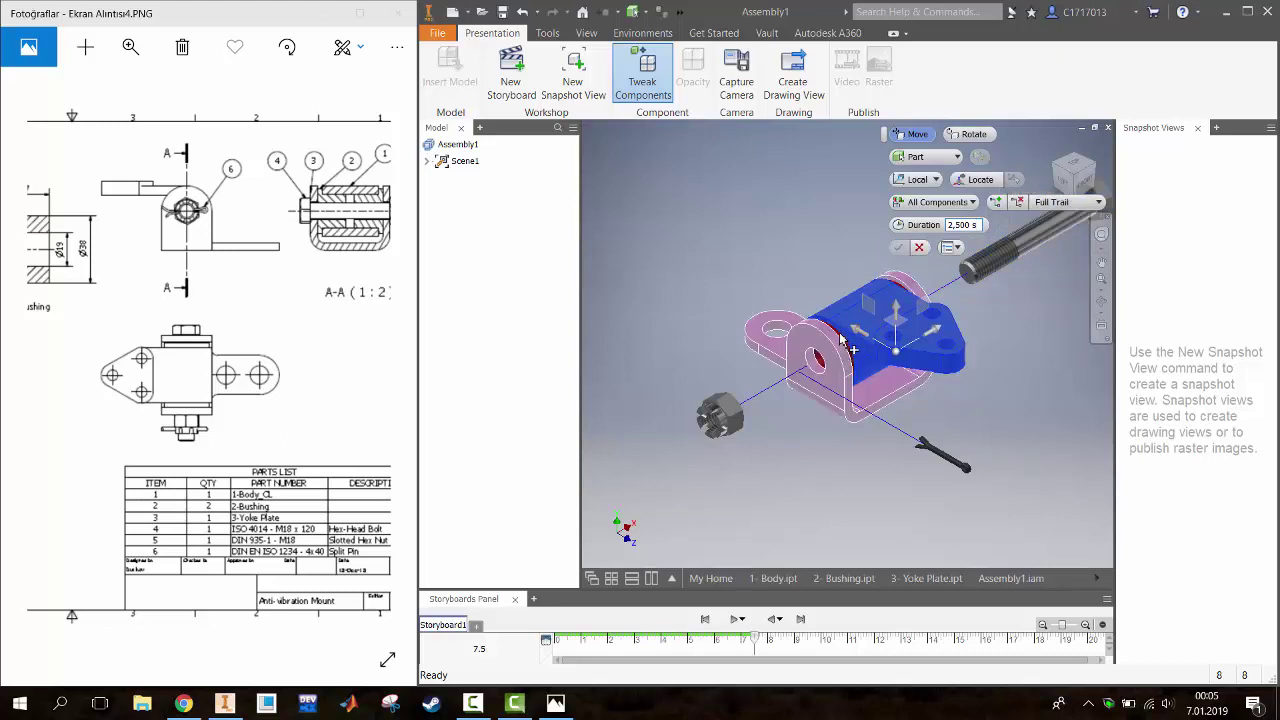
{"action": "scroll", "coordinate": [843, 345], "scroll_direction": "down", "scroll_amount": 3}
{"action": "scroll", "coordinate": [843, 345], "scroll_direction": "down", "scroll_amount": 3}
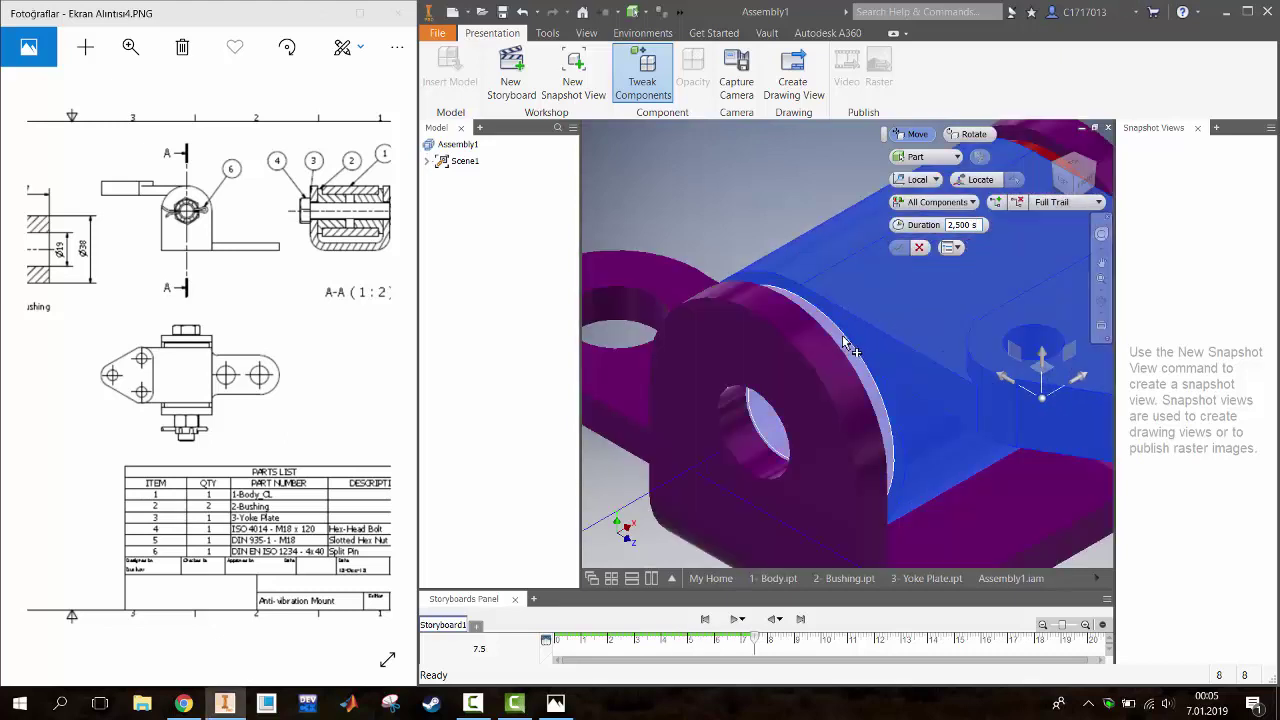
{"action": "middle_click_drag", "start_coordinate": [843, 345], "coordinate": [850, 343], "text": "shift"}
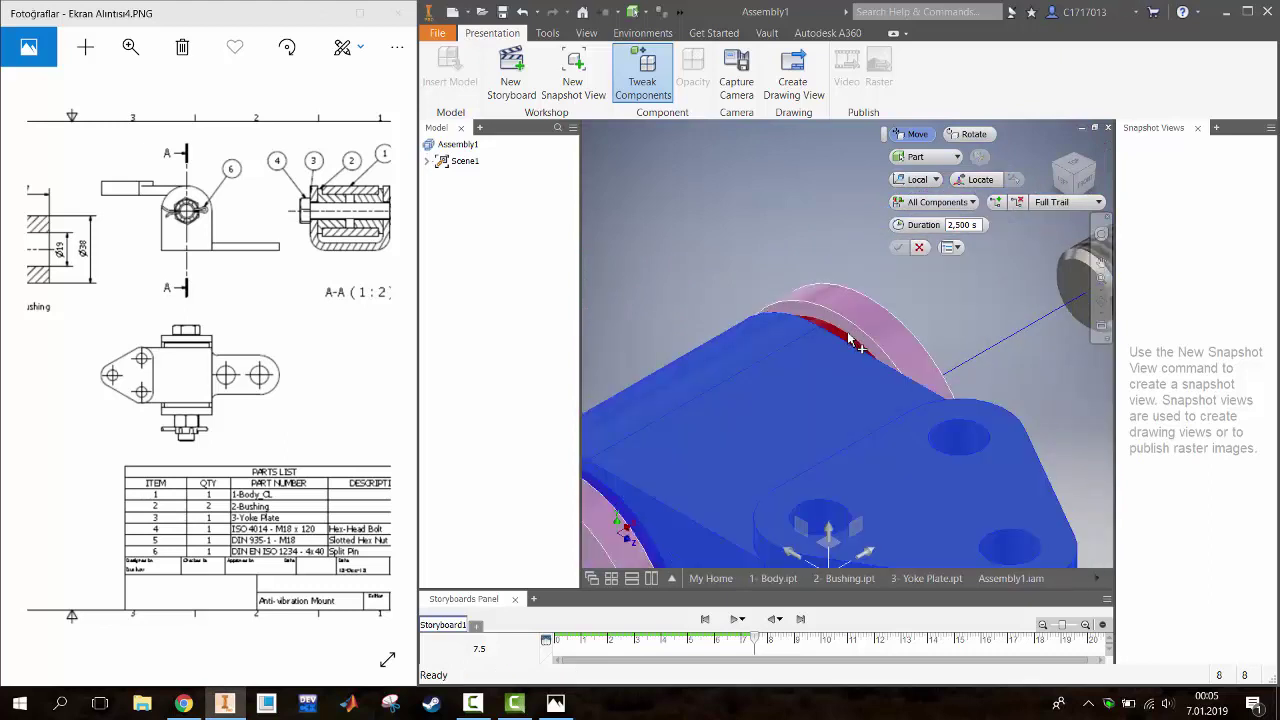
{"action": "scroll", "coordinate": [814, 366], "scroll_direction": "up", "scroll_amount": 5}
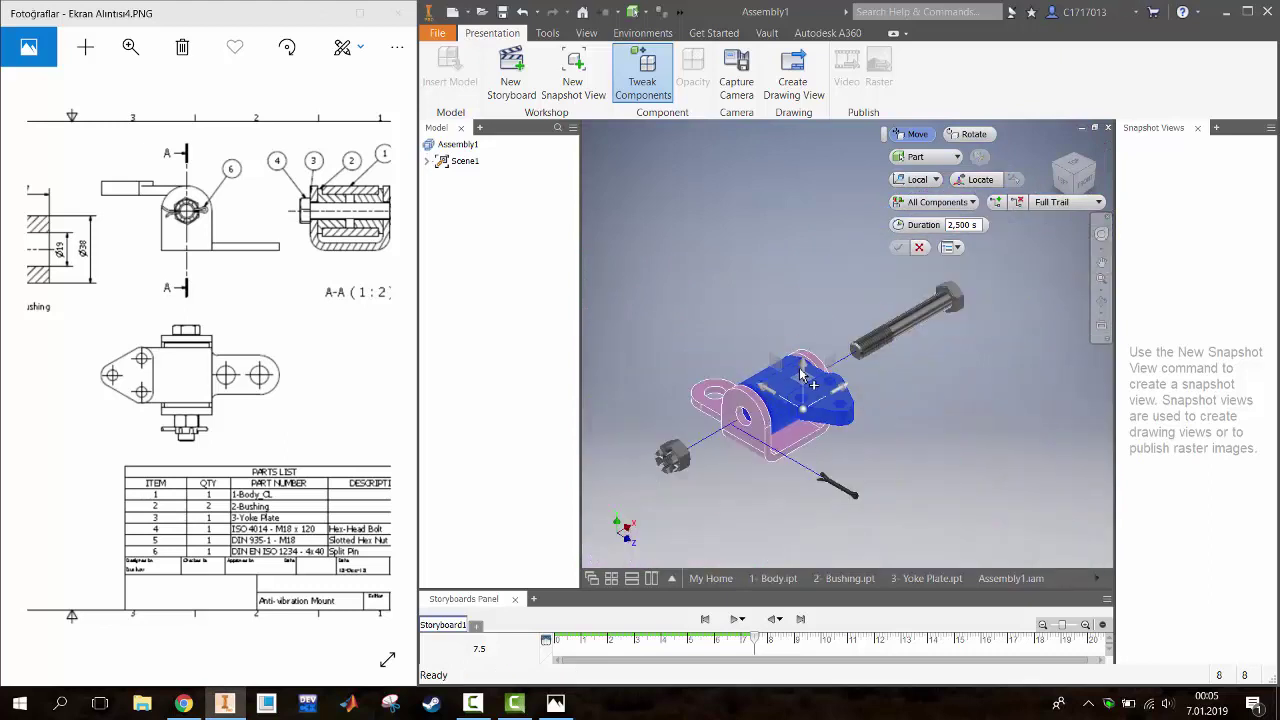
{"action": "left_click_drag", "start_coordinate": [800, 373], "coordinate": [800, 250]}
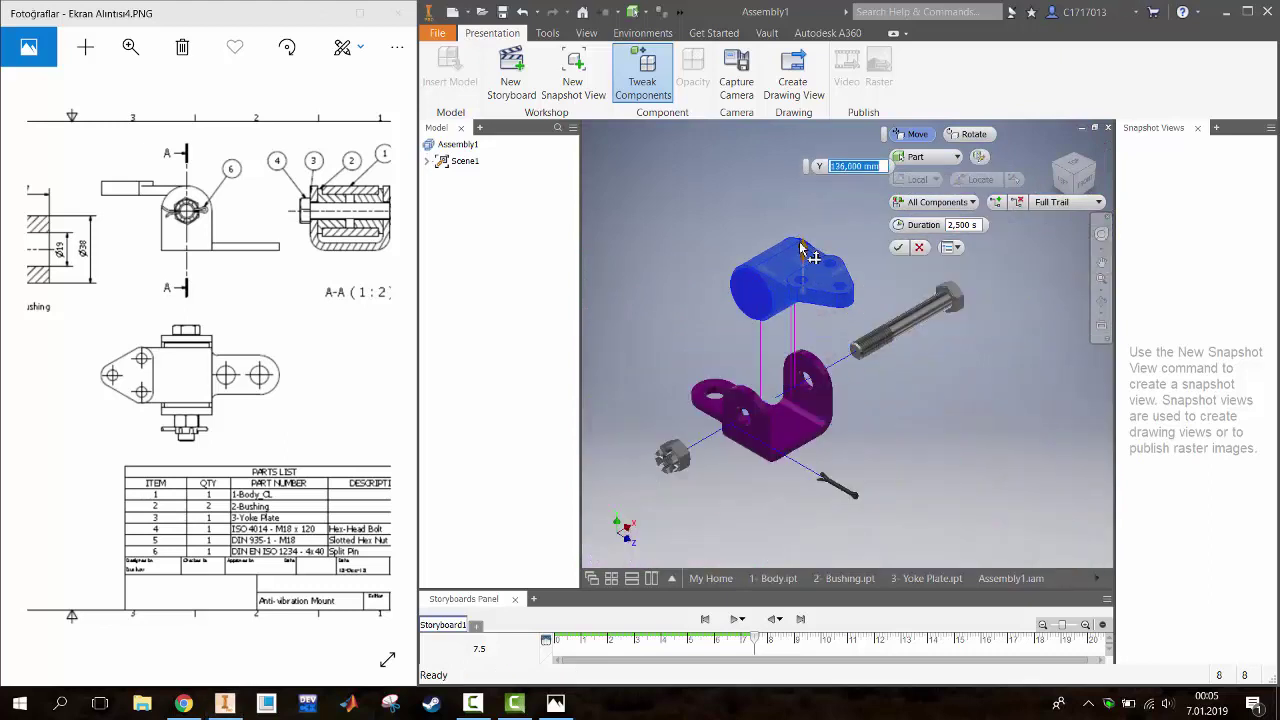
{"action": "left_click", "coordinate": [897, 248]}
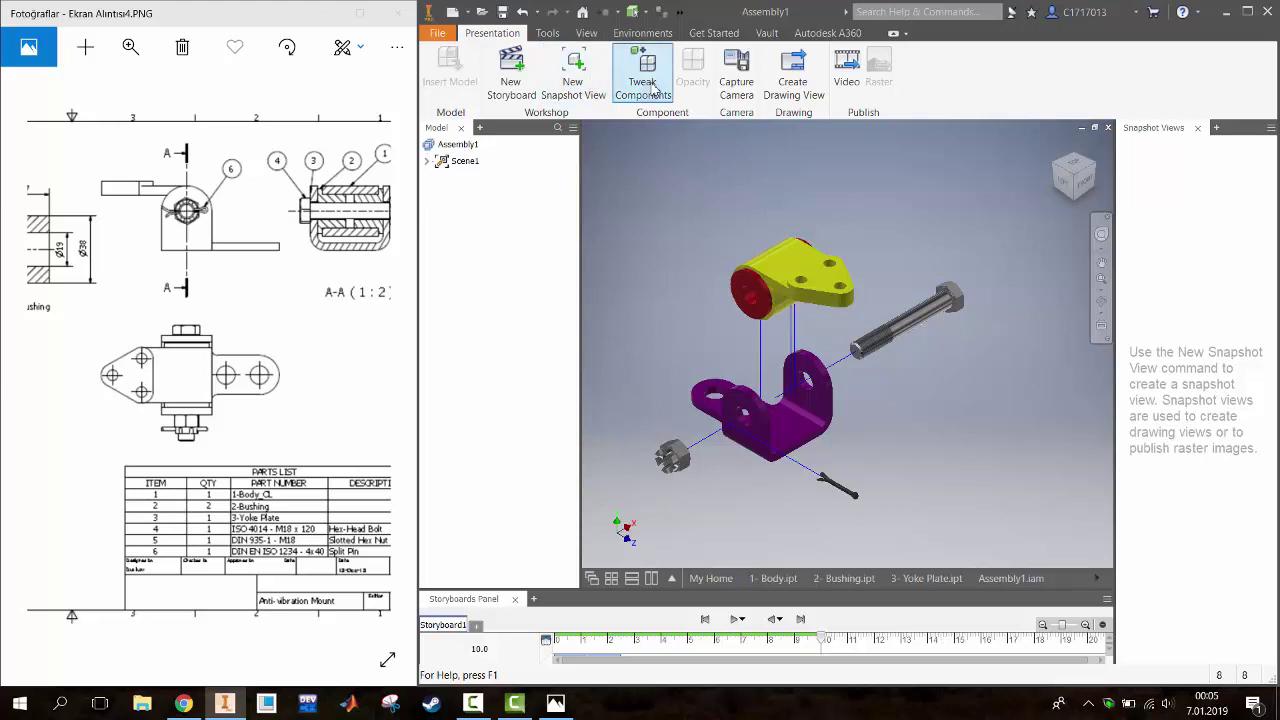
Pull the bushings out 97 mm and -106.5 mm along X, then capture snapshot View1
{"action": "left_click", "coordinate": [767, 305]}
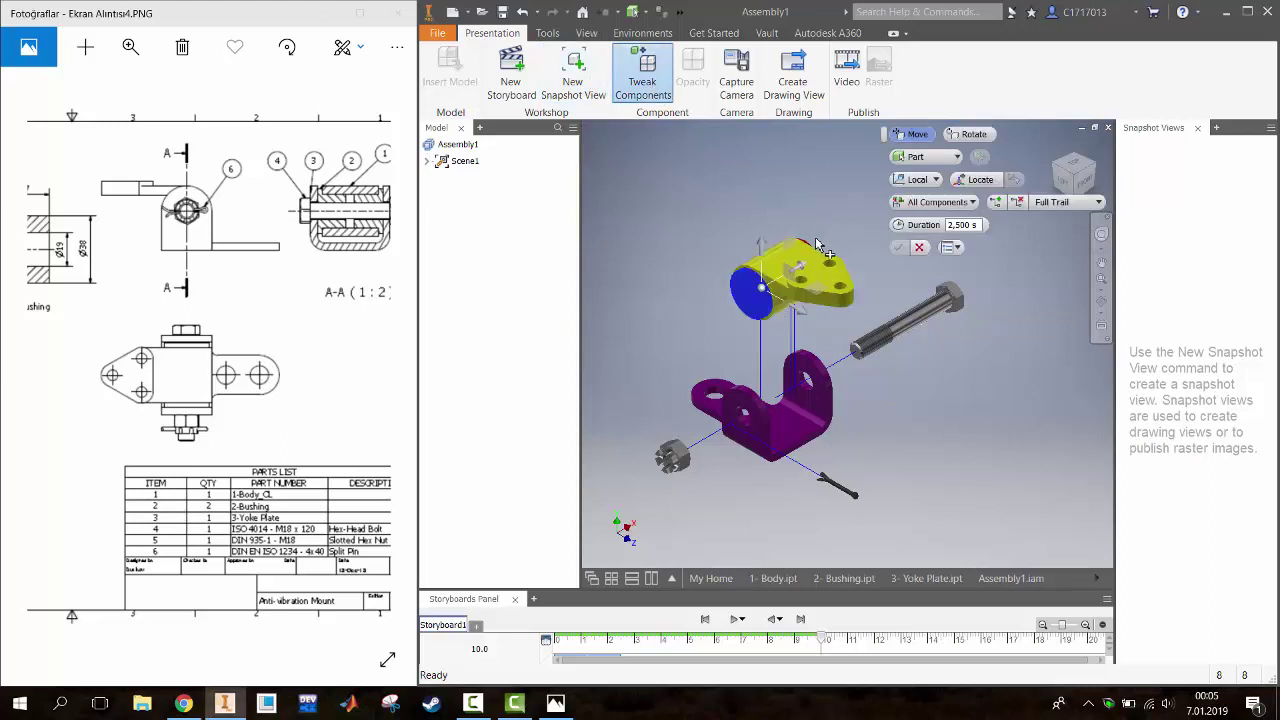
{"action": "left_click_drag", "start_coordinate": [800, 270], "coordinate": [735, 322]}
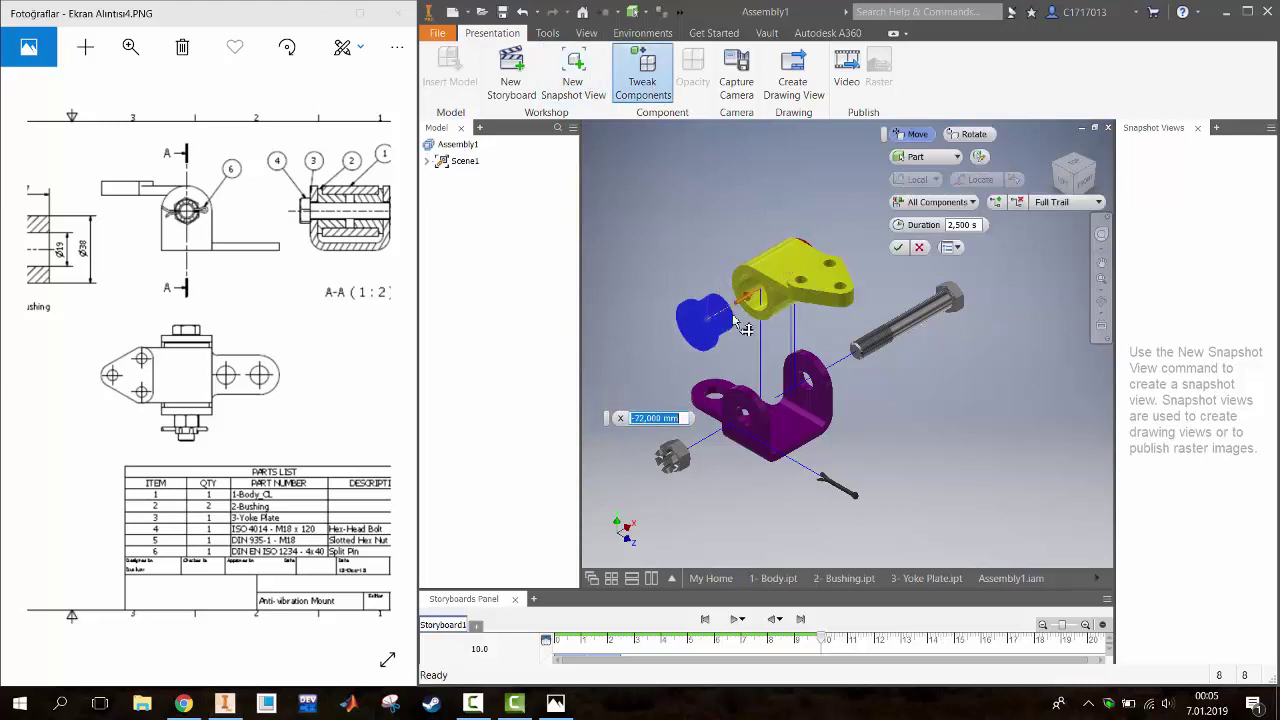
{"action": "left_click", "coordinate": [897, 248]}
{"action": "key", "text": "t"}
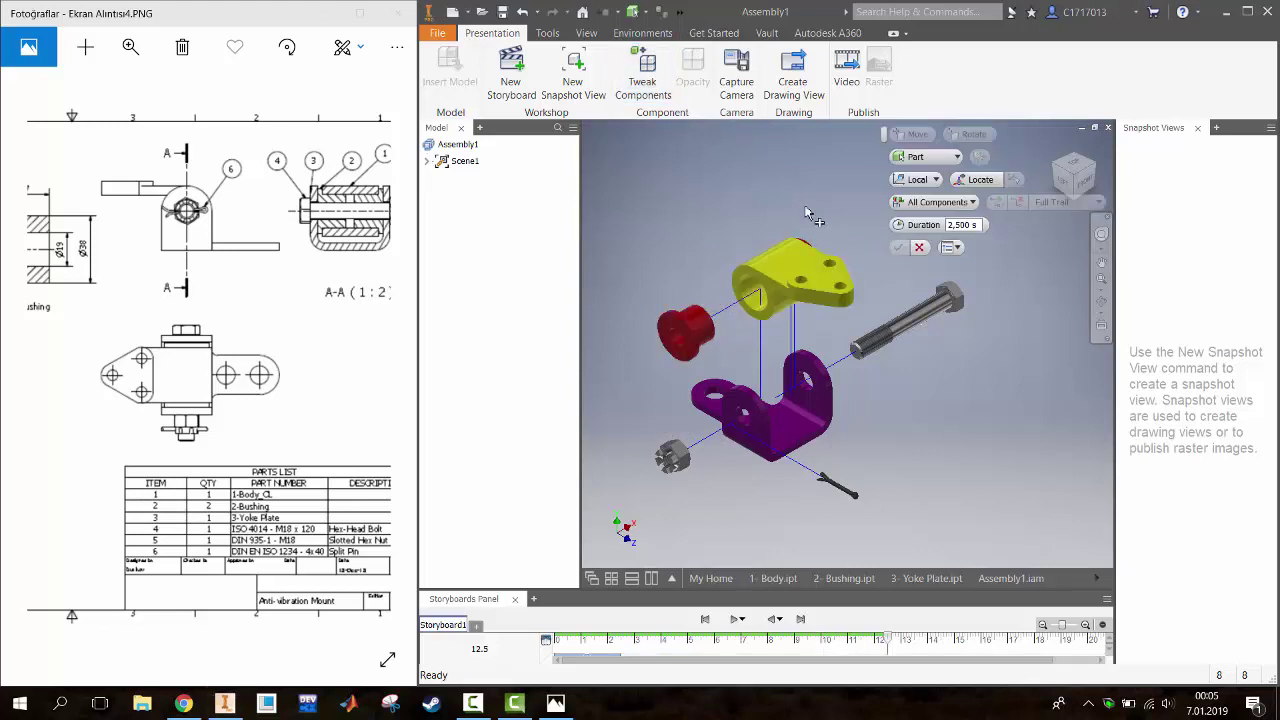
{"action": "left_click", "coordinate": [812, 248]}
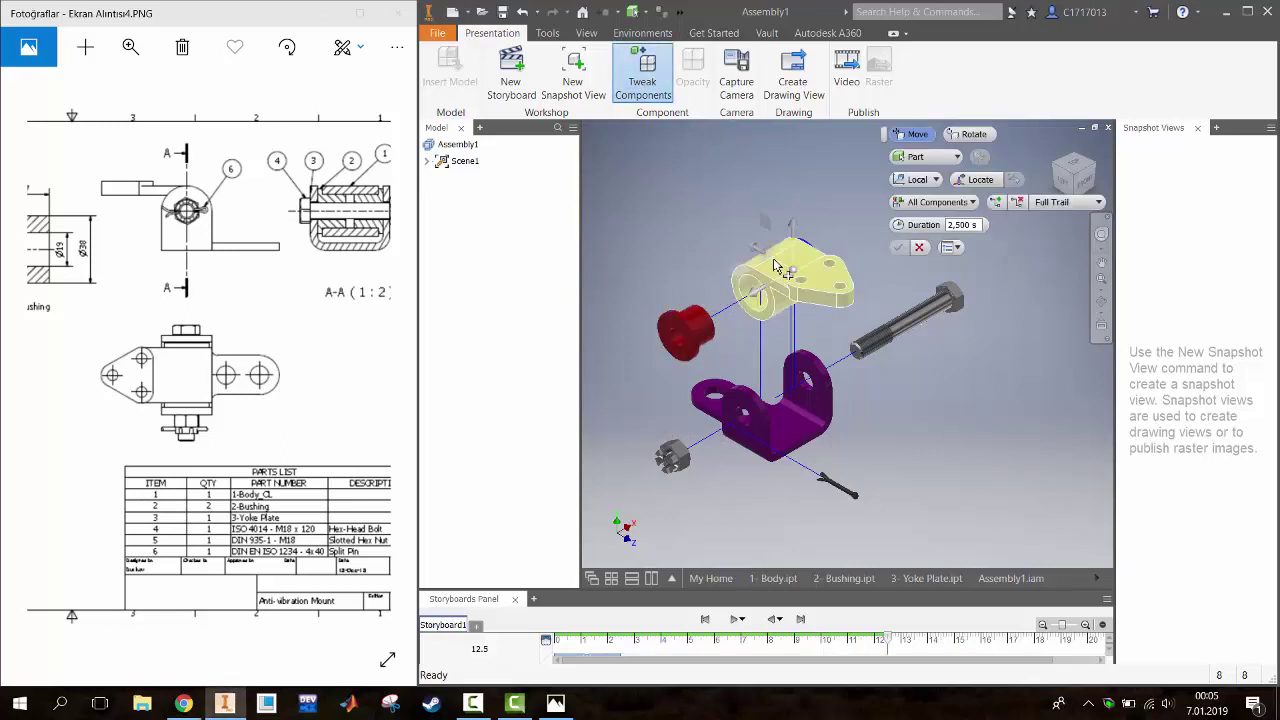
{"action": "left_click", "coordinate": [762, 306]}
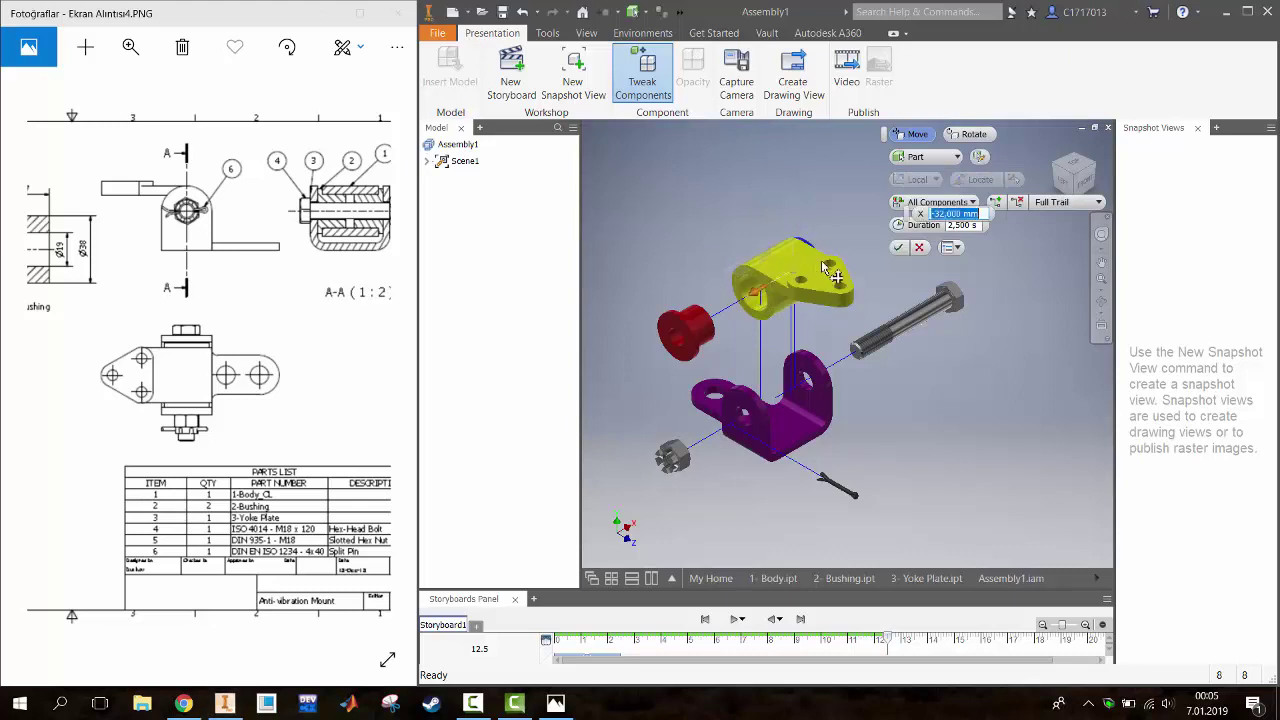
{"action": "left_click_drag", "start_coordinate": [766, 302], "coordinate": [858, 262]}
{"action": "left_click", "coordinate": [897, 248]}
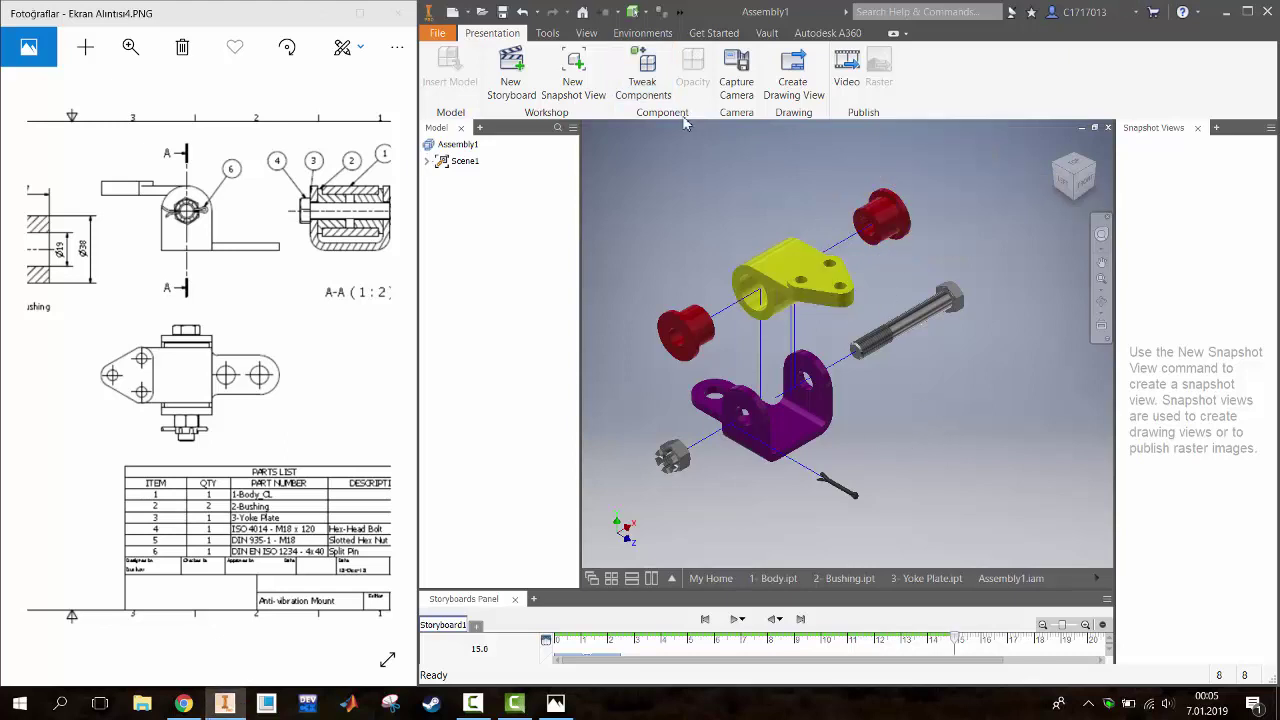
{"action": "left_click", "coordinate": [572, 72]}
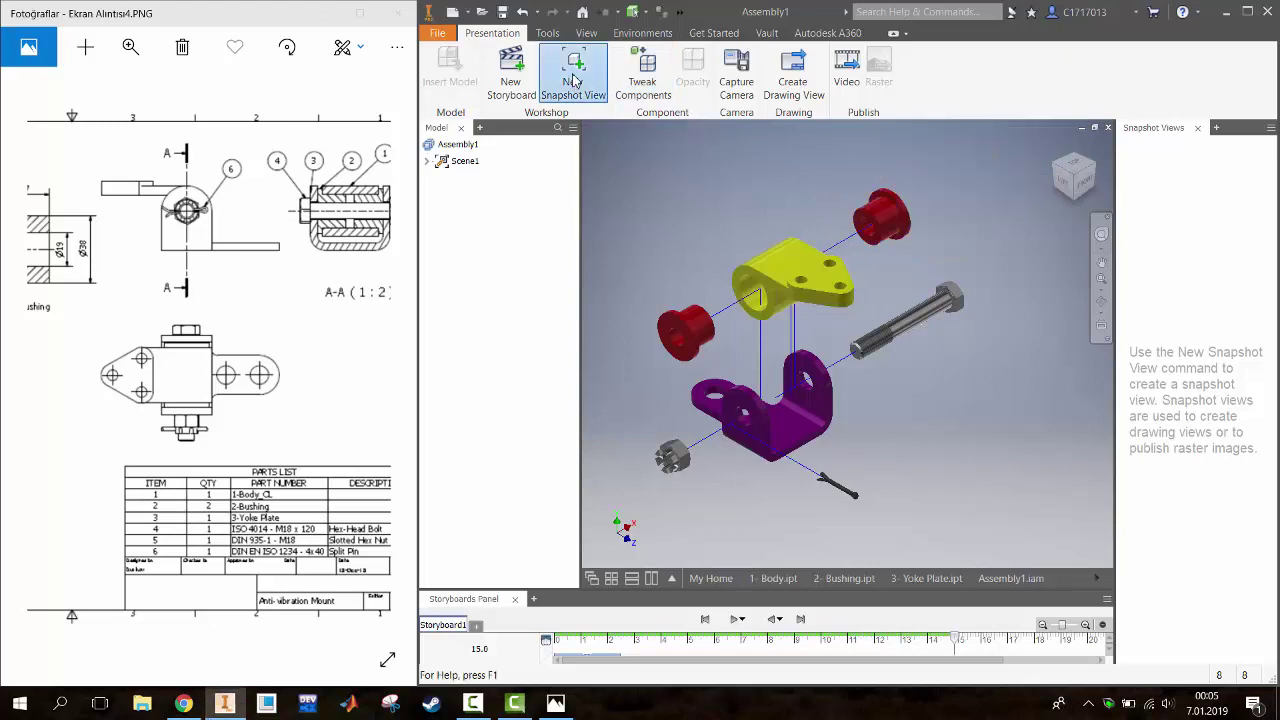
Save the presentation as Assembly1.ipn together with its dependents
{"action": "left_click", "coordinate": [501, 13]}
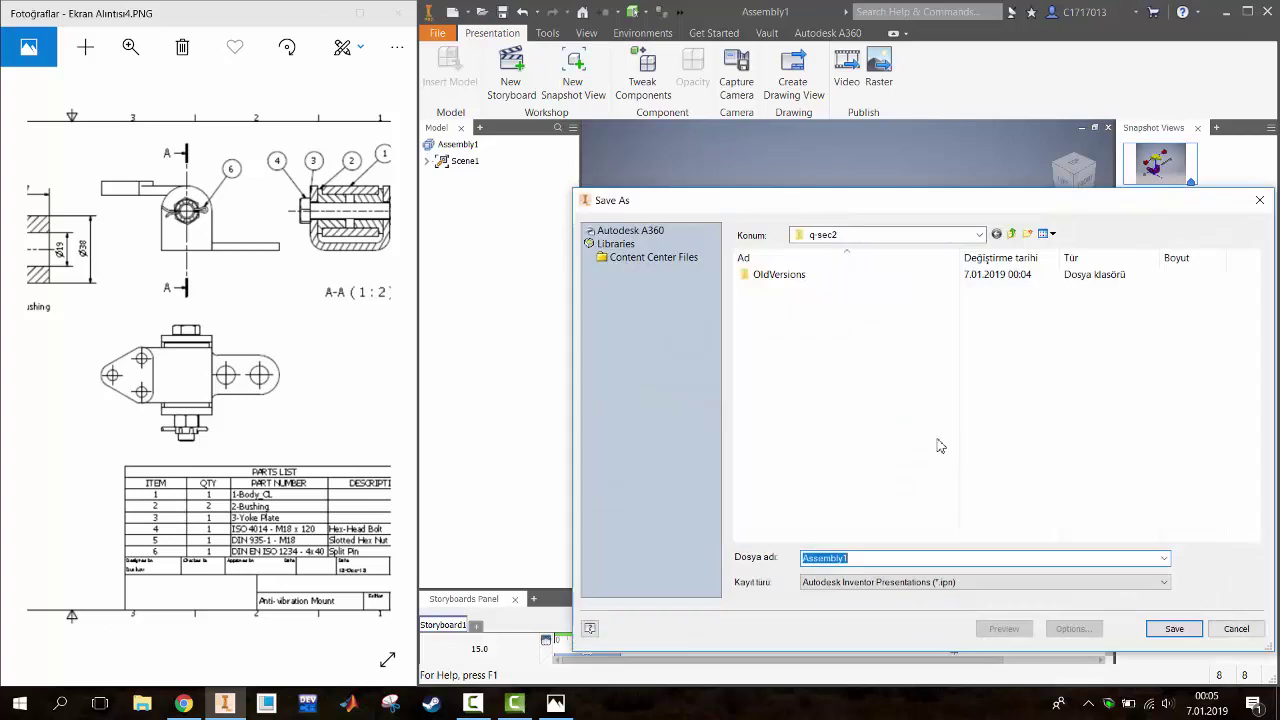
{"action": "left_click", "coordinate": [1160, 628]}
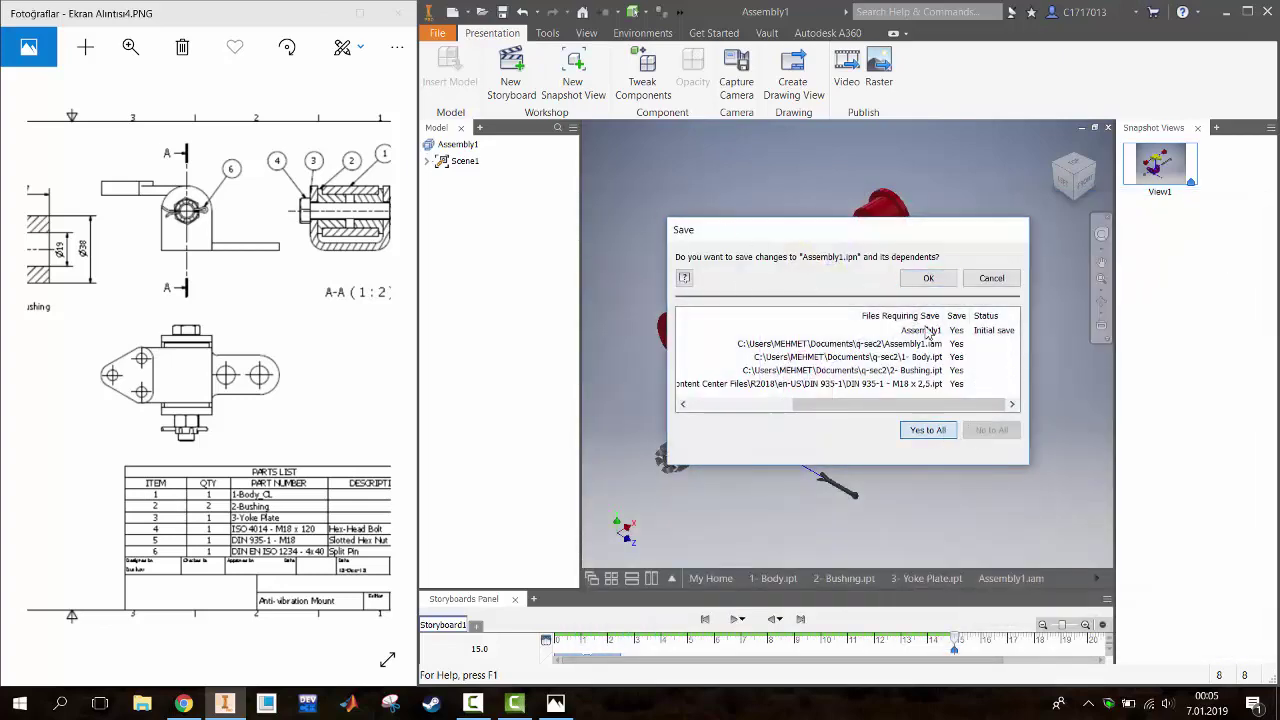
{"action": "left_click", "coordinate": [928, 278]}
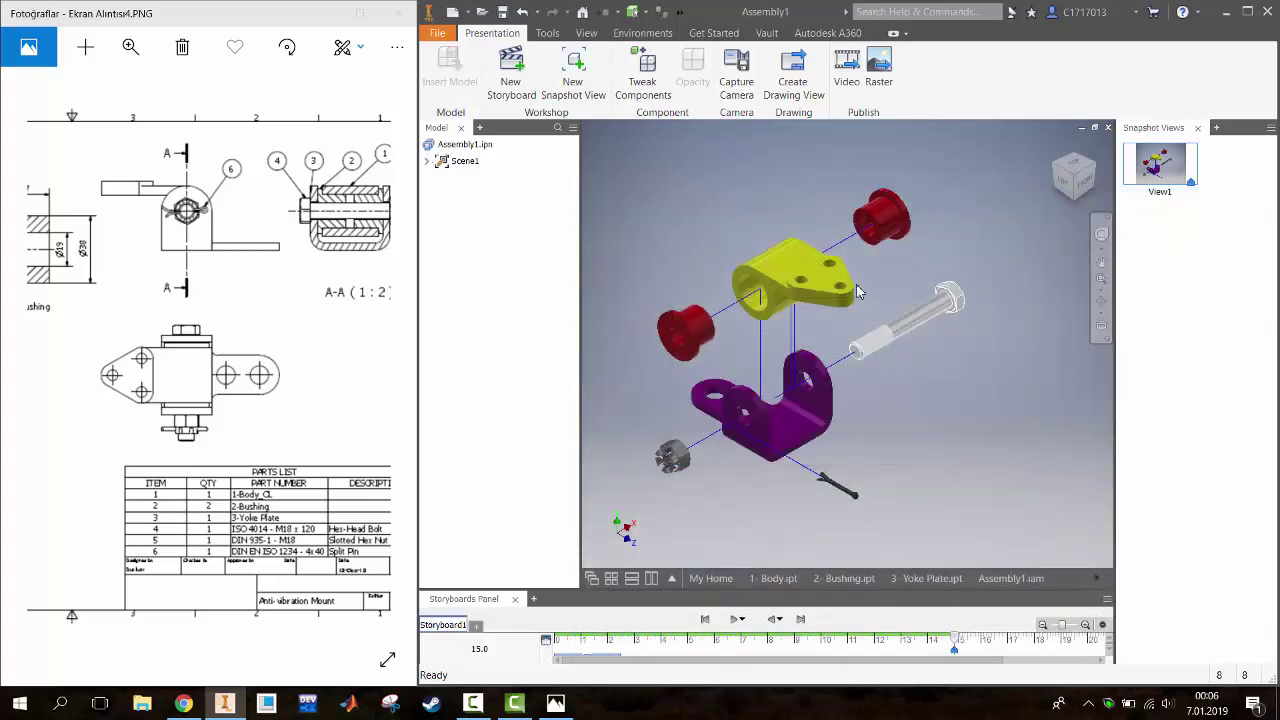
Create a new drawing from the ISO.idw template
{"action": "left_click", "coordinate": [453, 13]}
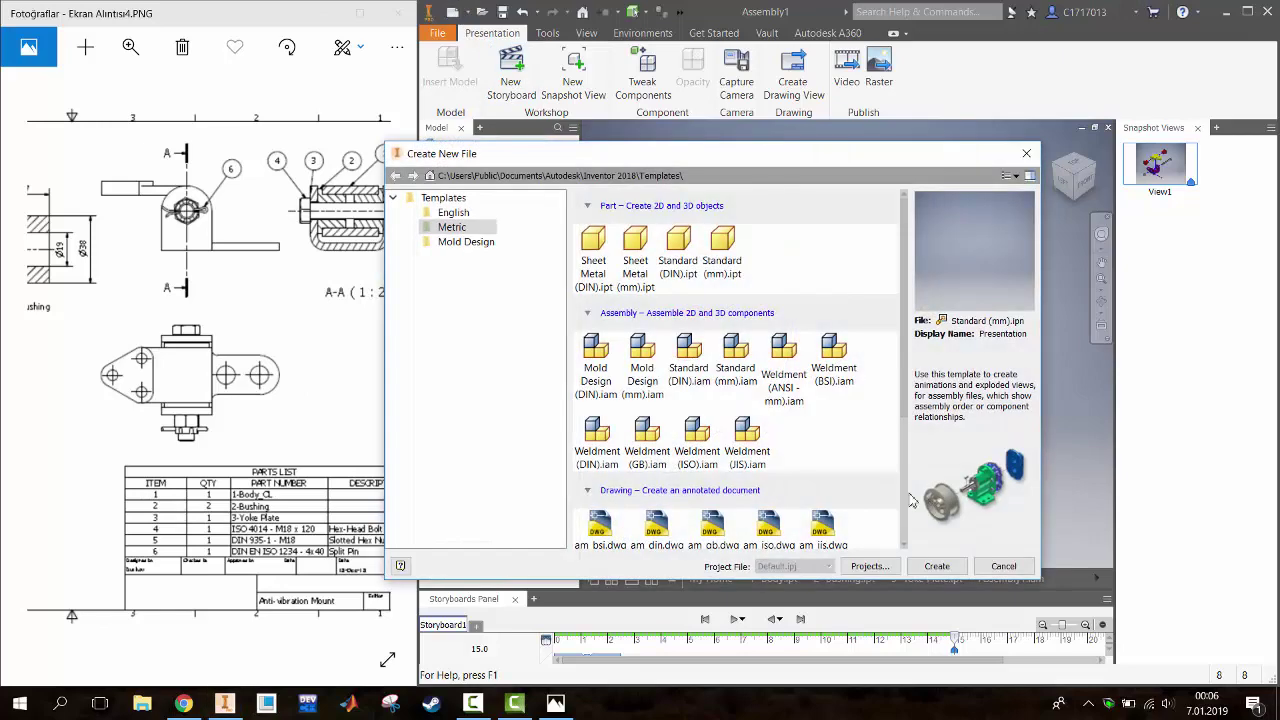
{"action": "scroll", "coordinate": [690, 397], "scroll_direction": "down", "scroll_amount": 2}
{"action": "scroll", "coordinate": [706, 455], "scroll_direction": "down", "scroll_amount": 3}
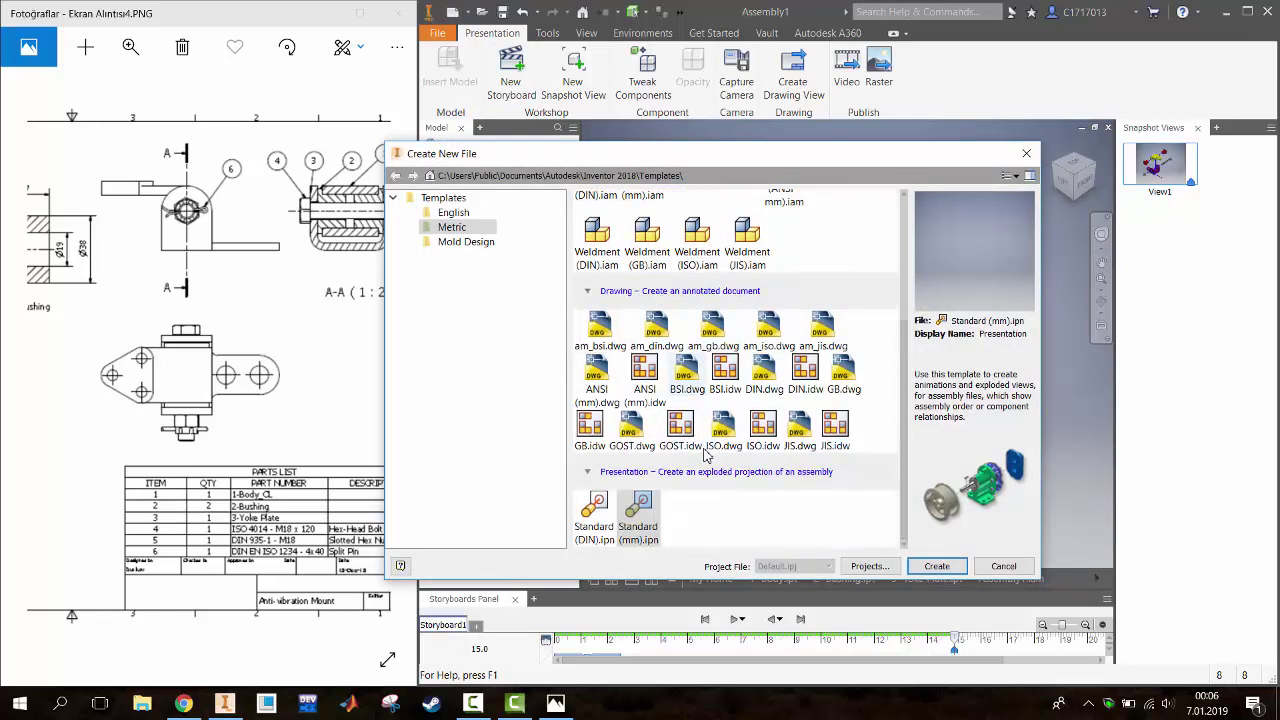
{"action": "left_click", "coordinate": [762, 433]}
{"action": "left_click", "coordinate": [940, 567]}
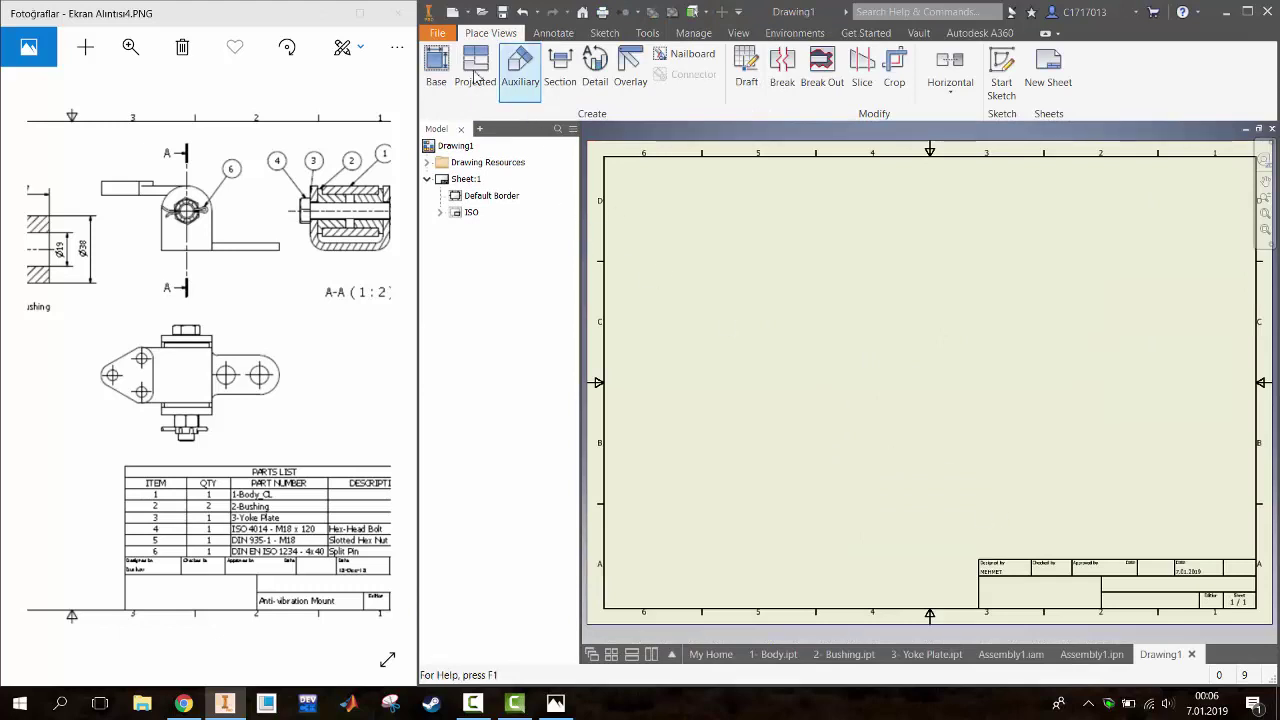
Place the exploded presentation view as a base view on the right of the sheet
{"action": "left_click", "coordinate": [436, 68]}
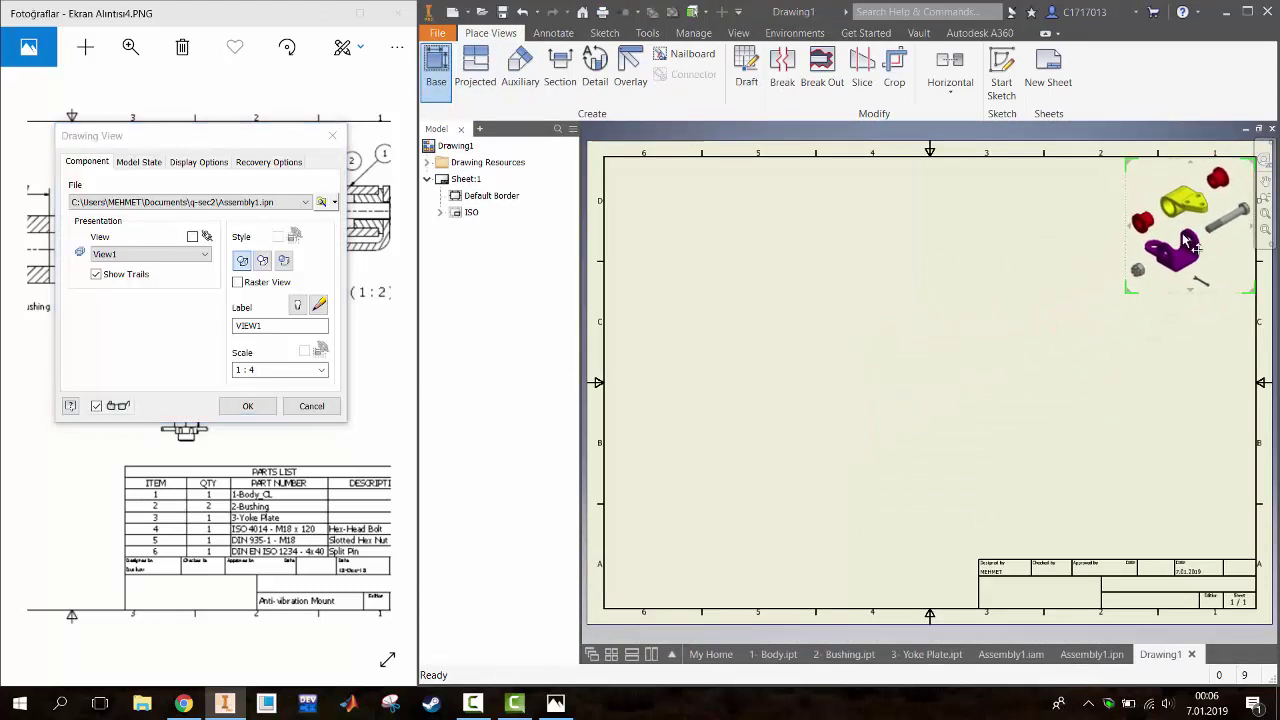
{"action": "left_click", "coordinate": [1187, 240]}
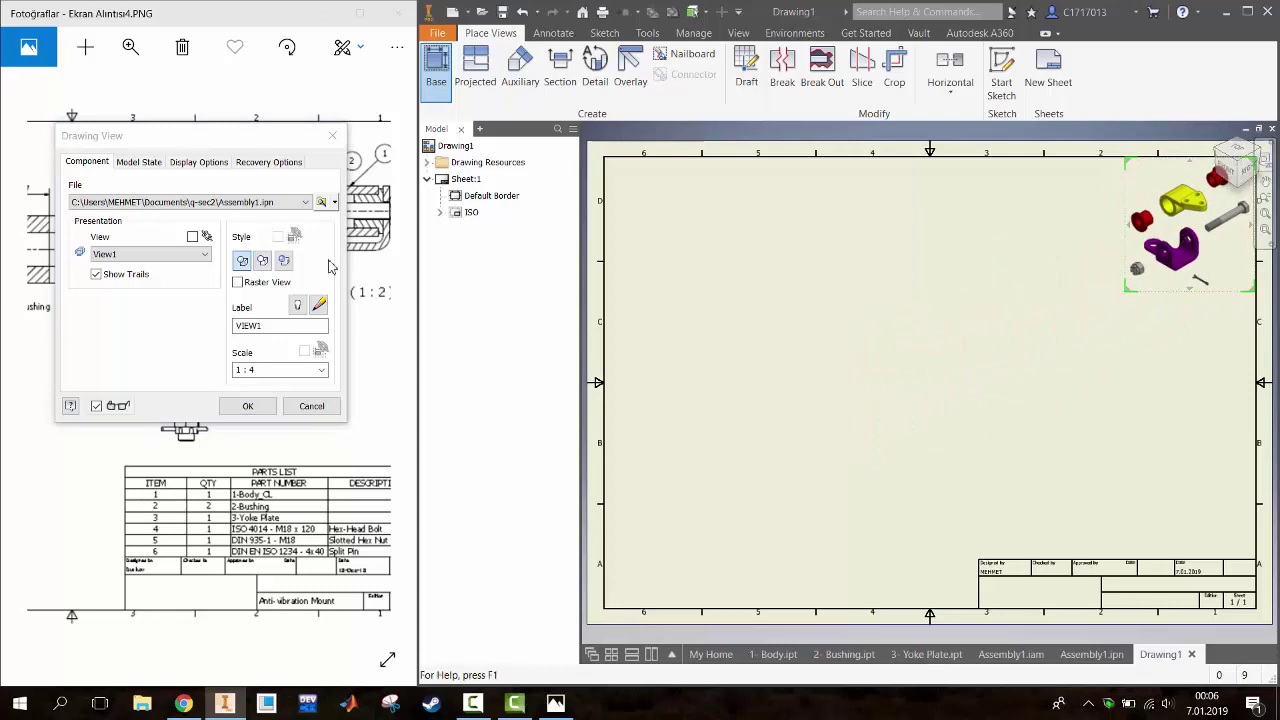
{"action": "left_click", "coordinate": [259, 413]}
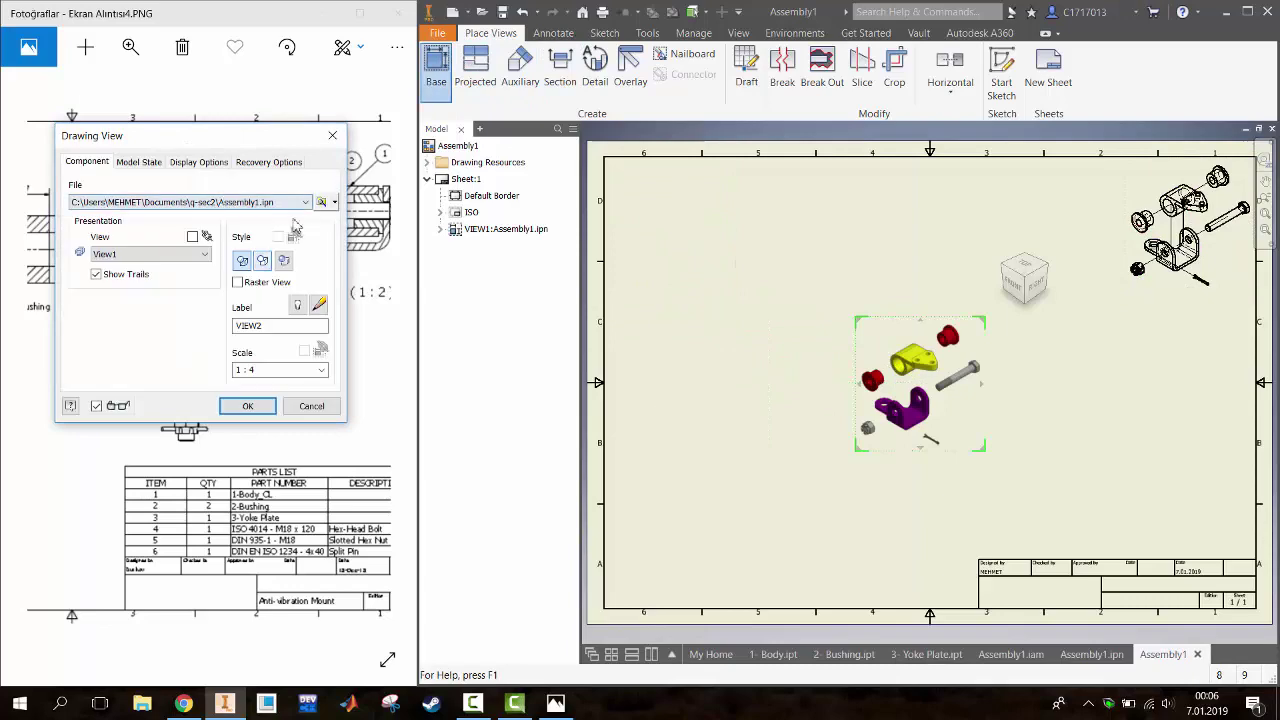
Place a front view of Assembly1.iam from q-sec2 near the top of the sheet
{"action": "left_click", "coordinate": [321, 203]}
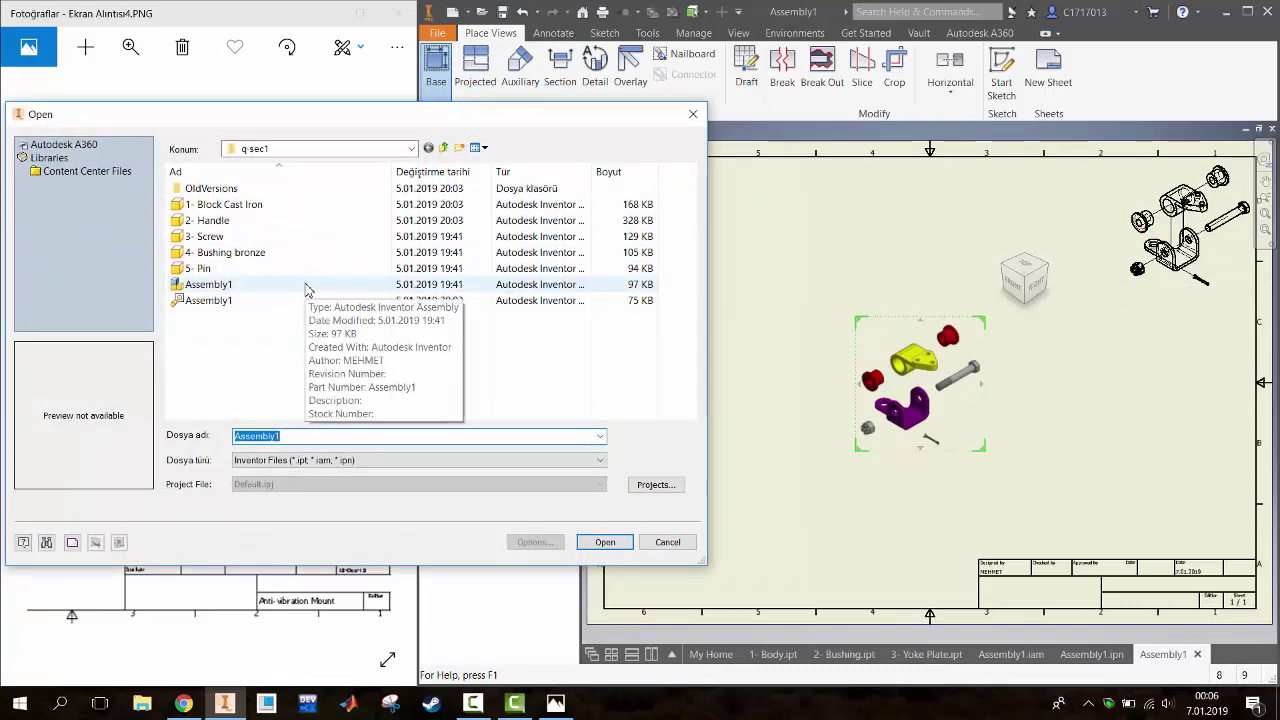
{"action": "left_click", "coordinate": [310, 149]}
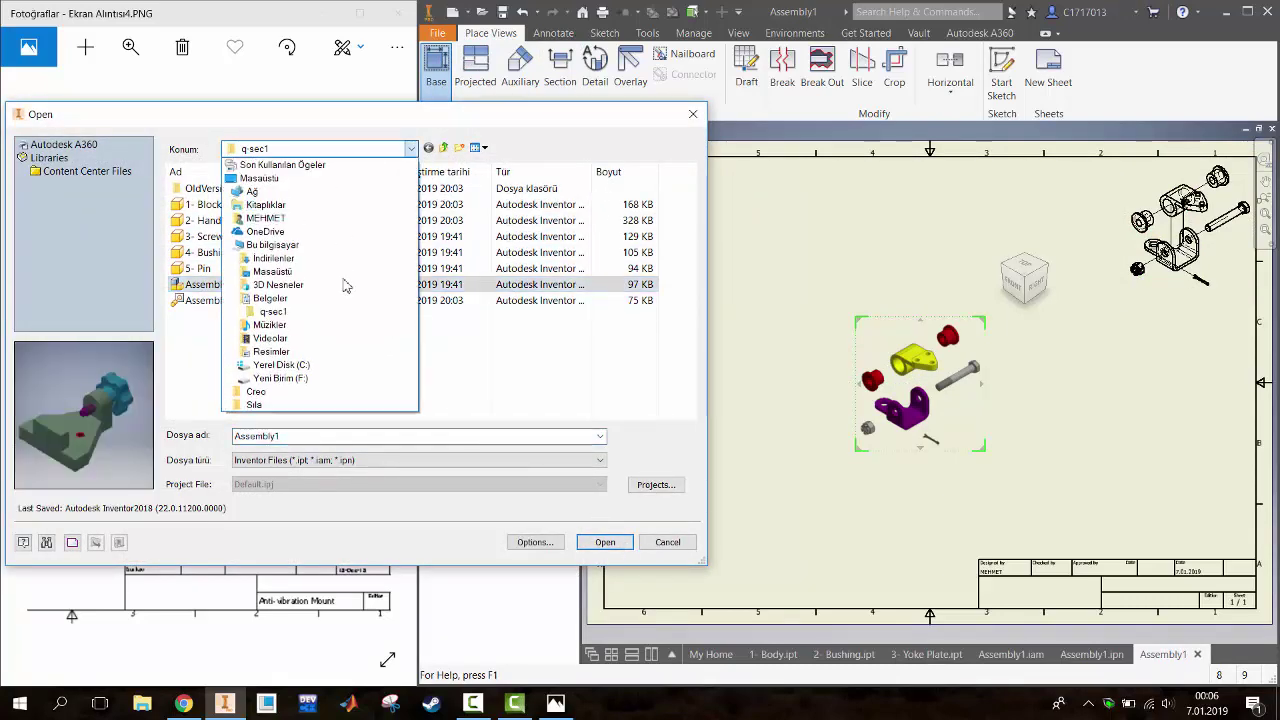
{"action": "left_click", "coordinate": [305, 285]}
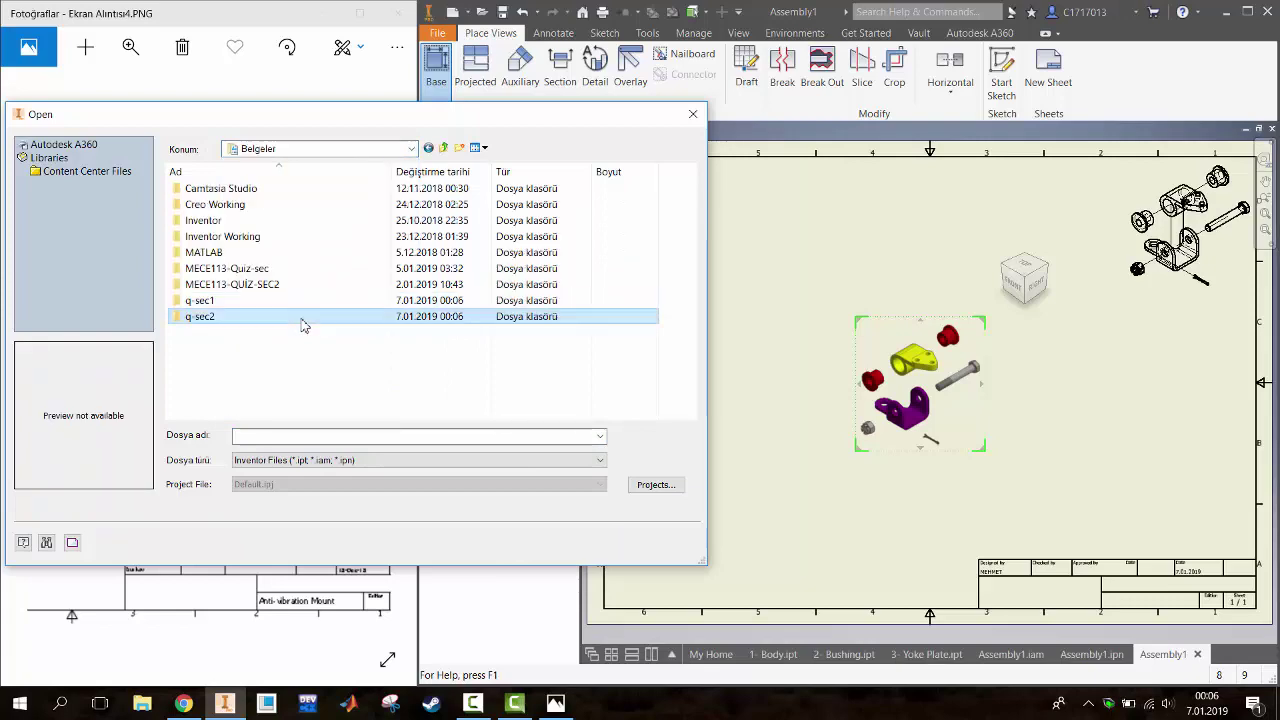
{"action": "double_click", "coordinate": [305, 316]}
{"action": "left_click", "coordinate": [269, 254]}
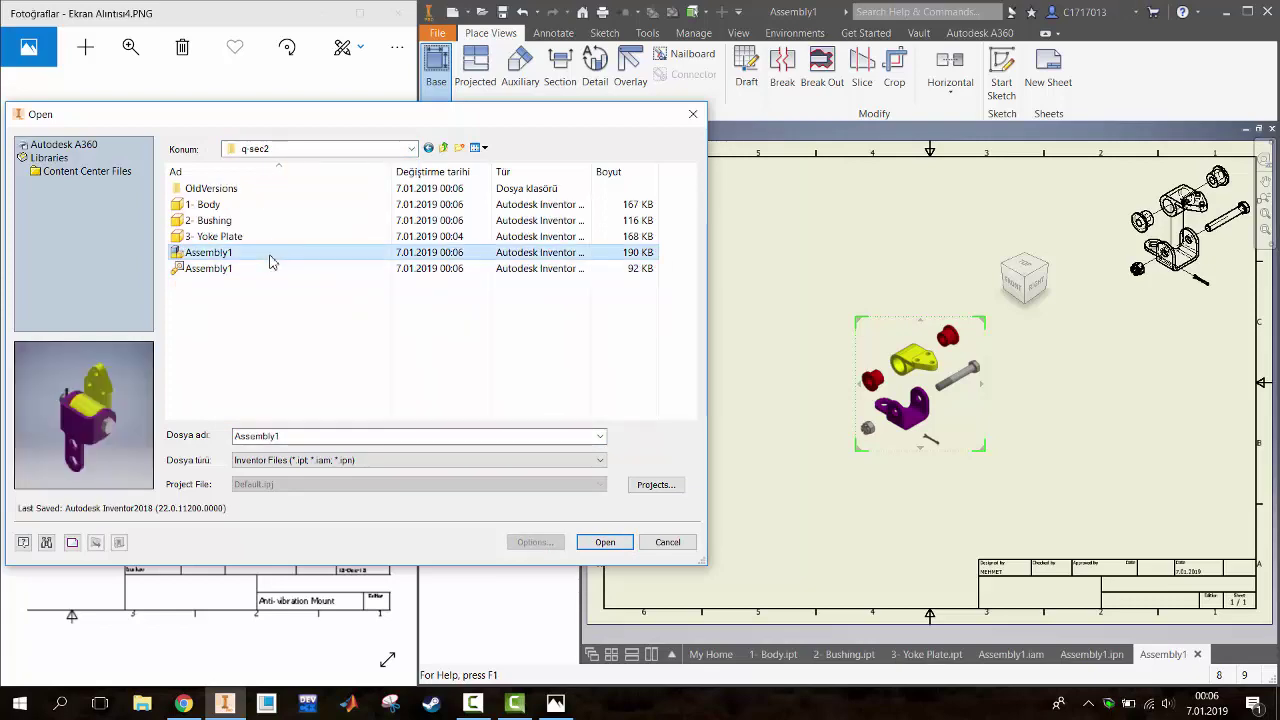
{"action": "left_click", "coordinate": [604, 543]}
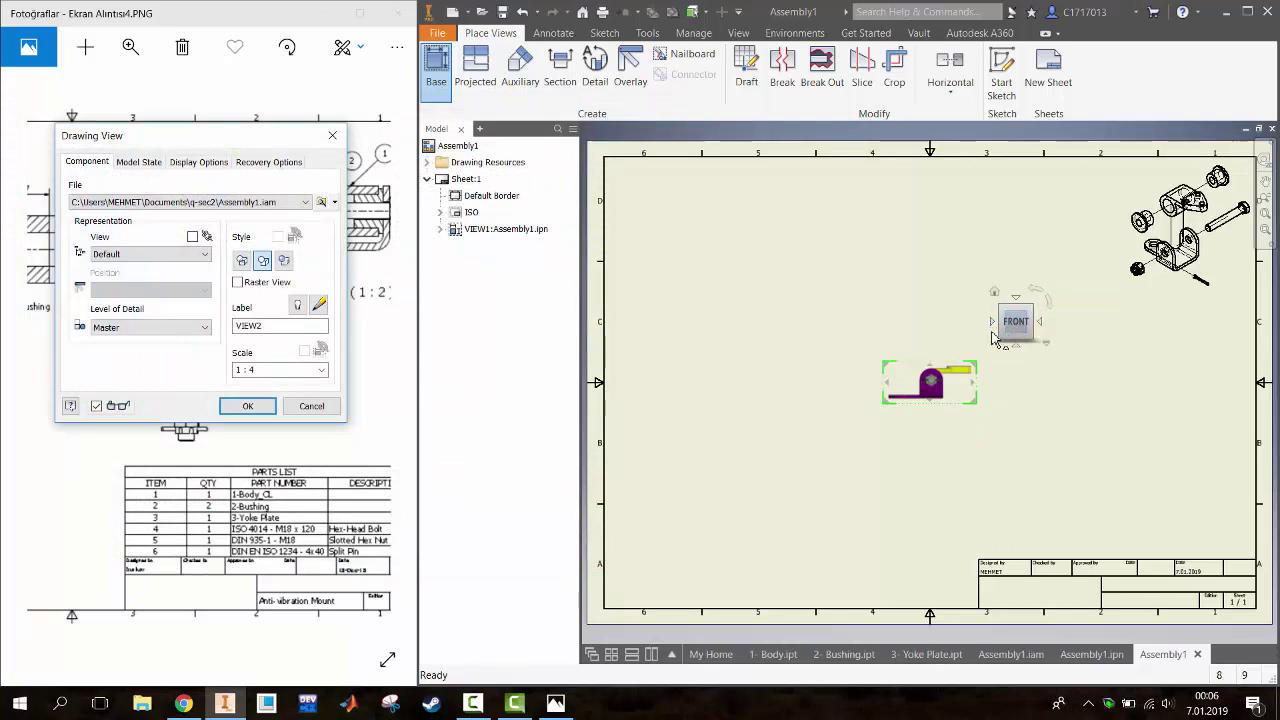
{"action": "left_click_drag", "start_coordinate": [950, 384], "coordinate": [982, 249]}
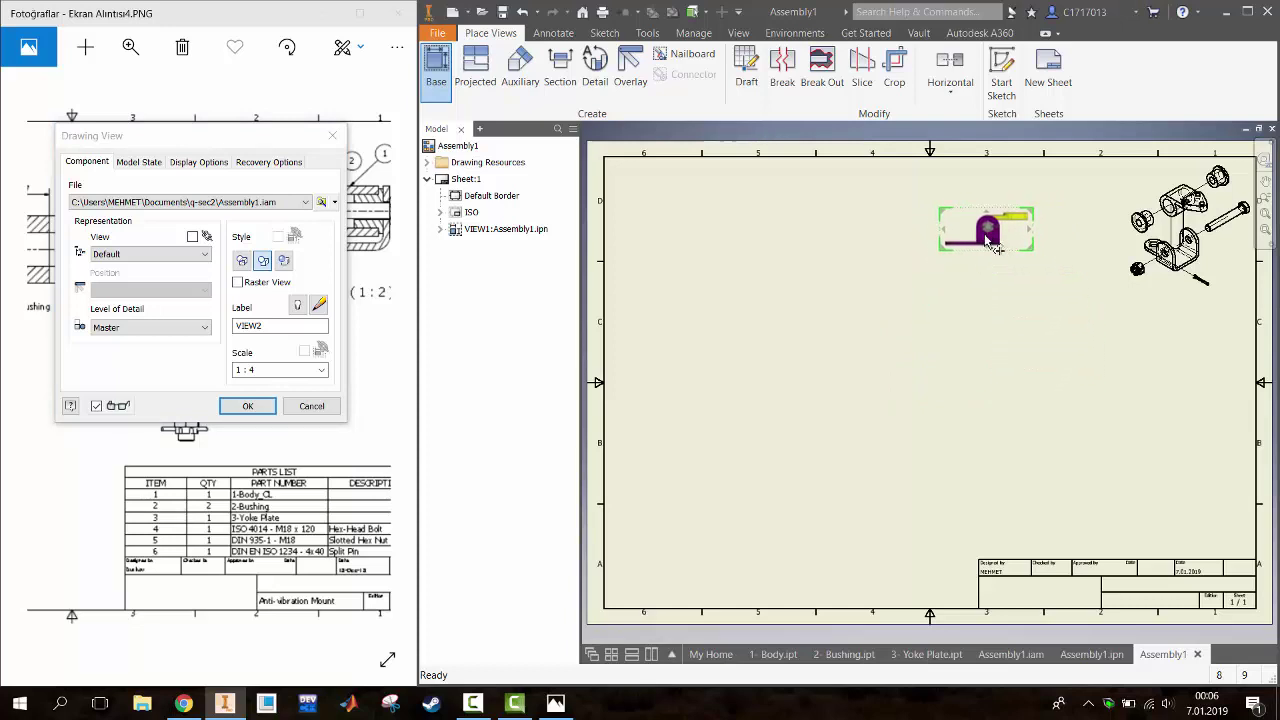
{"action": "mouse_move", "coordinate": [990, 258]}
{"action": "left_mouse_down"}
{"action": "mouse_move", "coordinate": [945, 253]}
{"action": "mouse_move", "coordinate": [995, 238]}
{"action": "mouse_move", "coordinate": [978, 223]}
{"action": "left_mouse_up"}
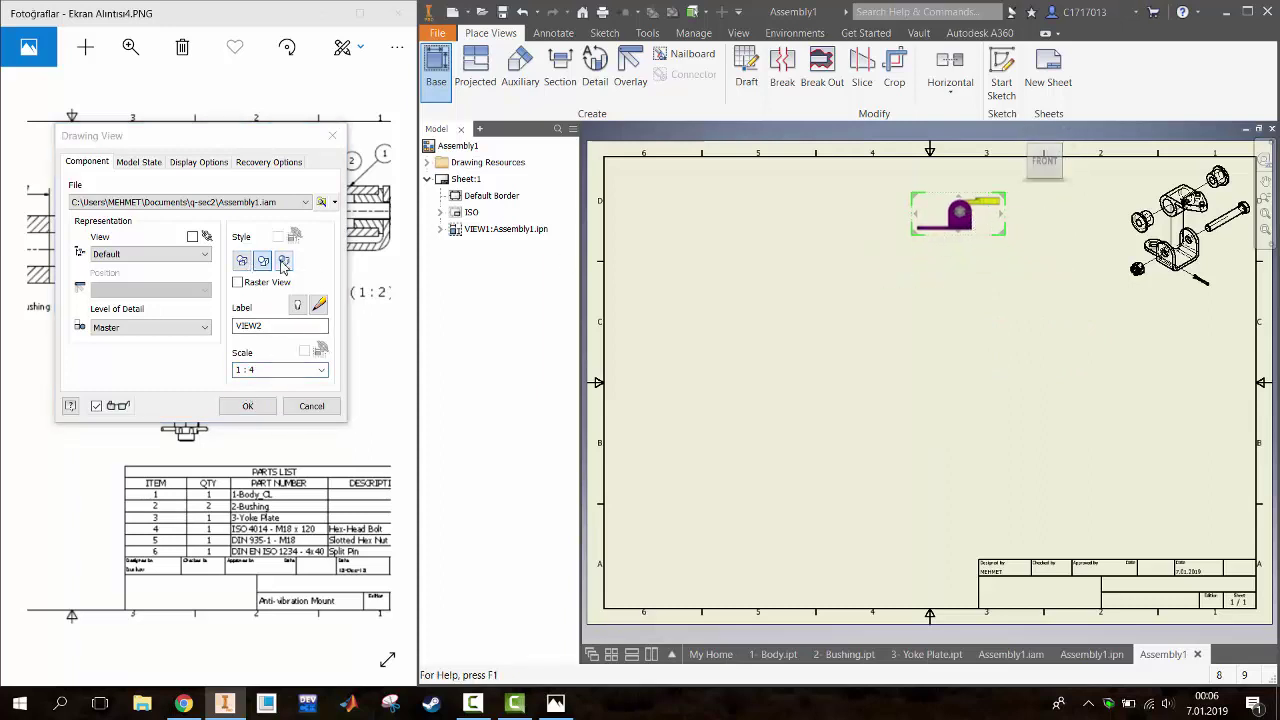
{"action": "left_click", "coordinate": [248, 406]}
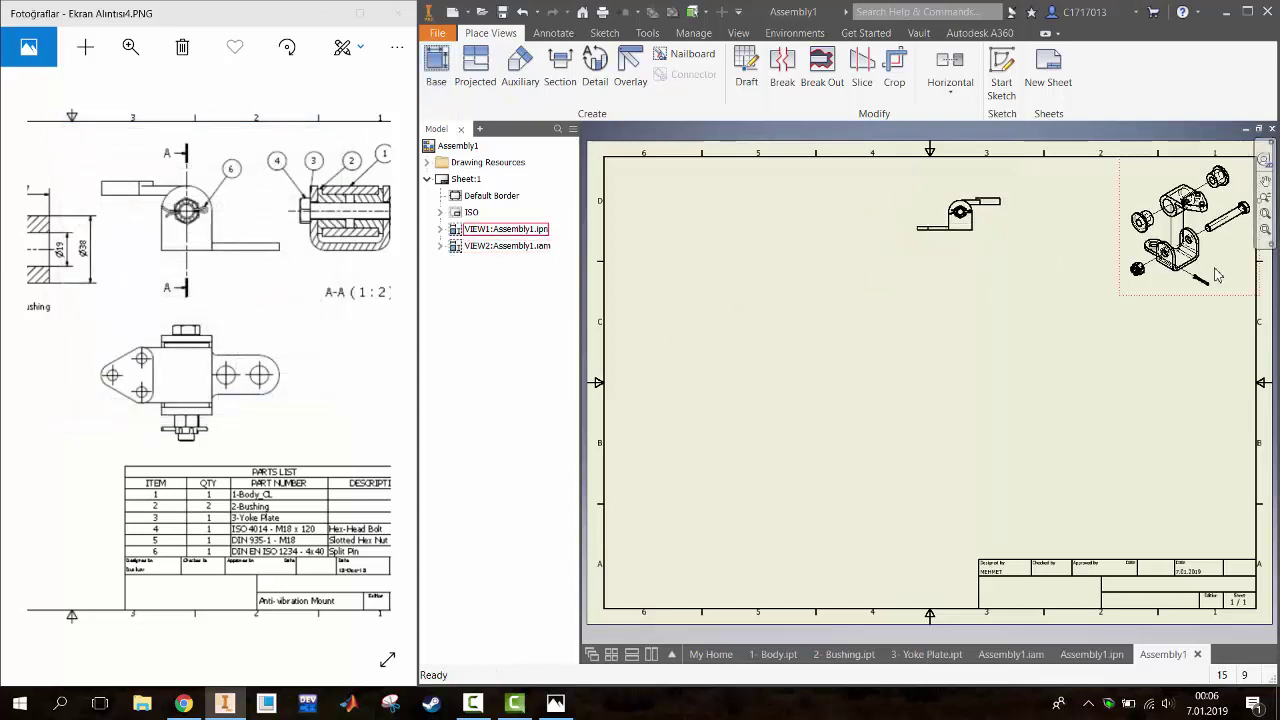
Set the exploded view's display style to Shaded
{"action": "left_click", "coordinate": [1012, 247]}
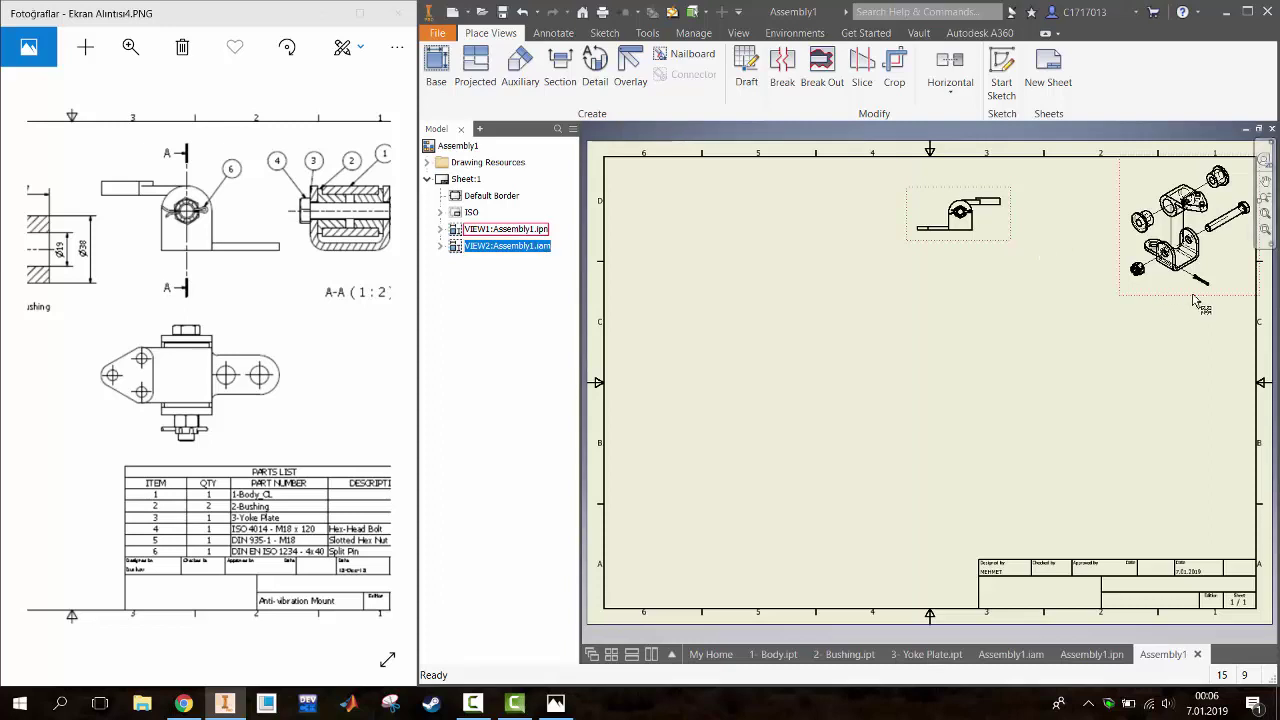
{"action": "double_click", "coordinate": [1160, 245]}
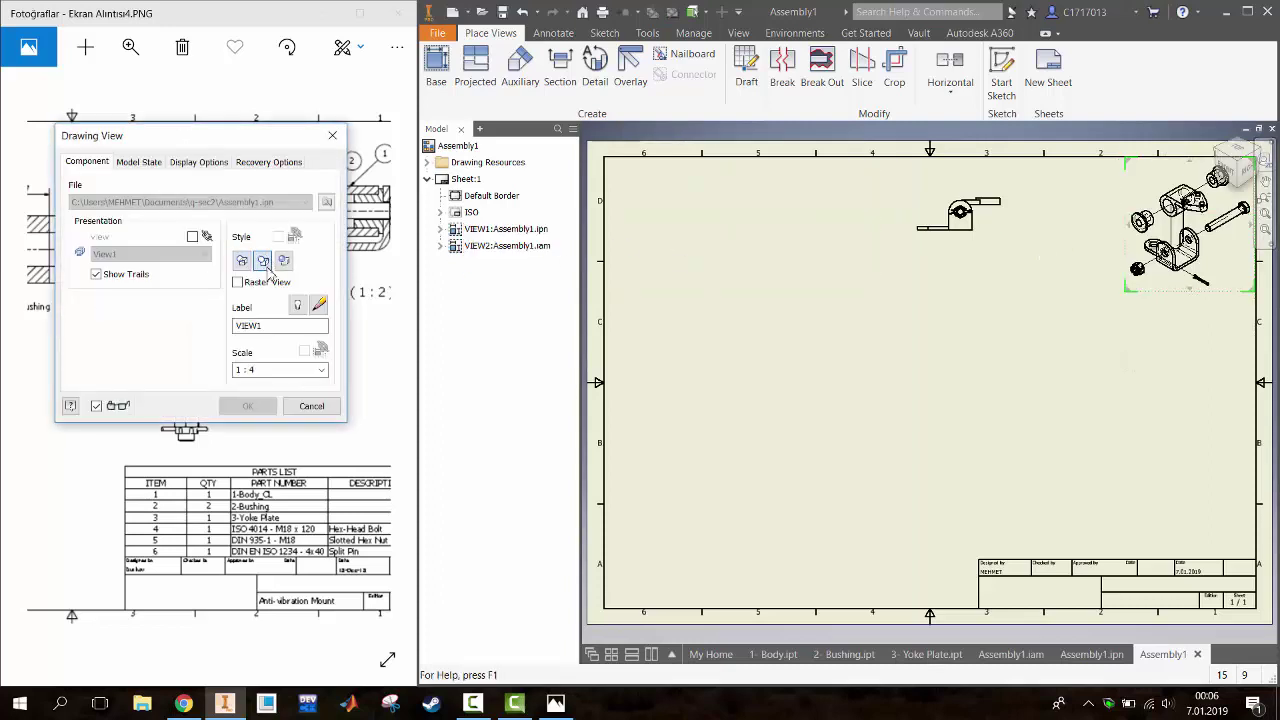
{"action": "left_click", "coordinate": [262, 406]}
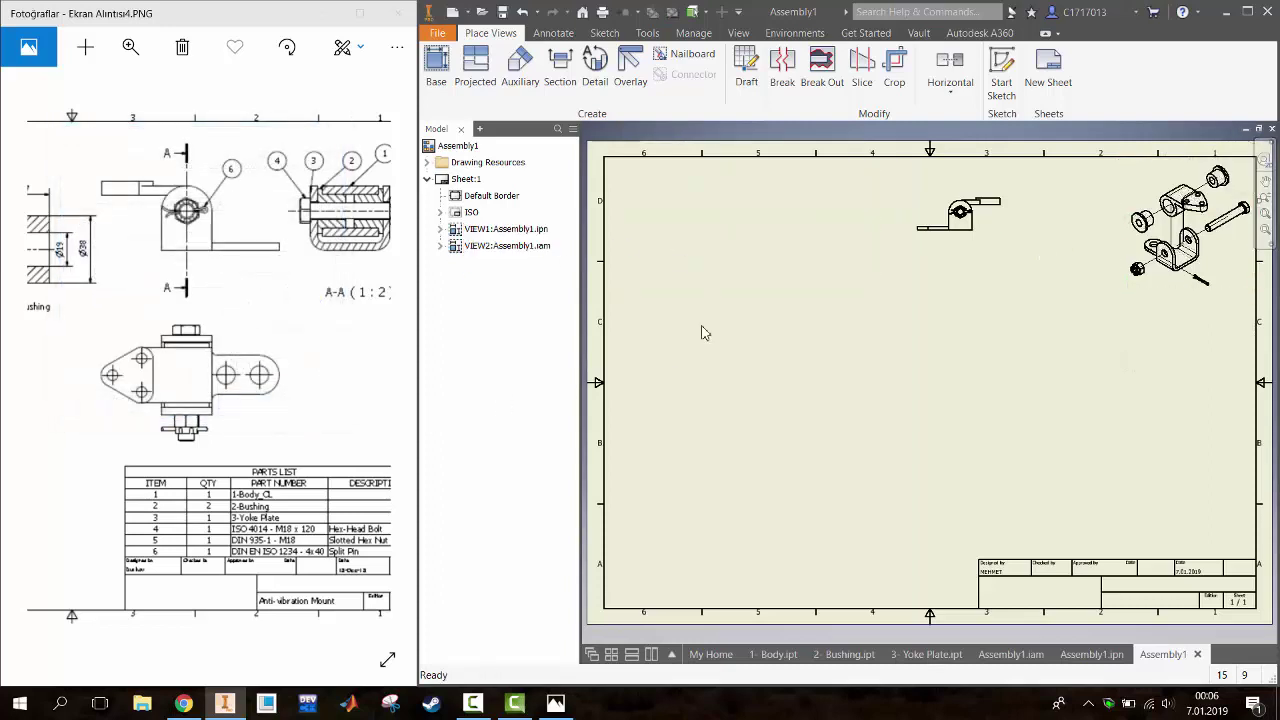
{"action": "double_click", "coordinate": [1143, 271]}
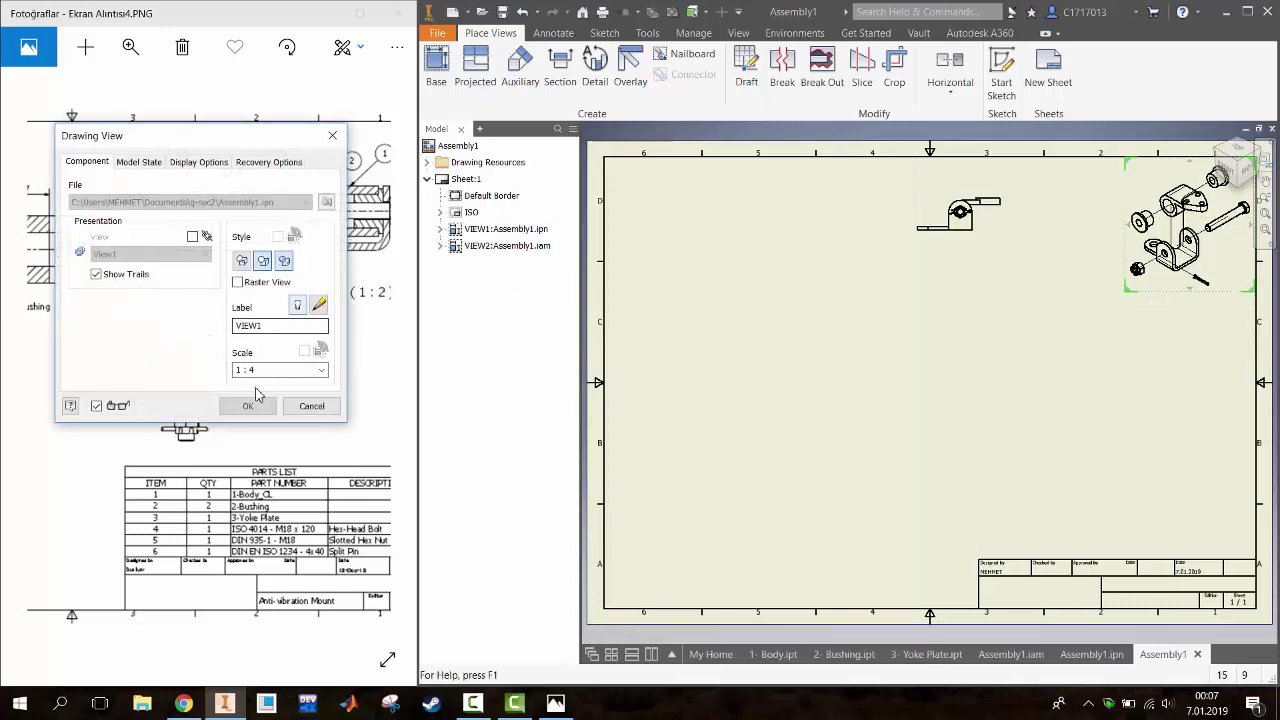
{"action": "left_click", "coordinate": [249, 405]}
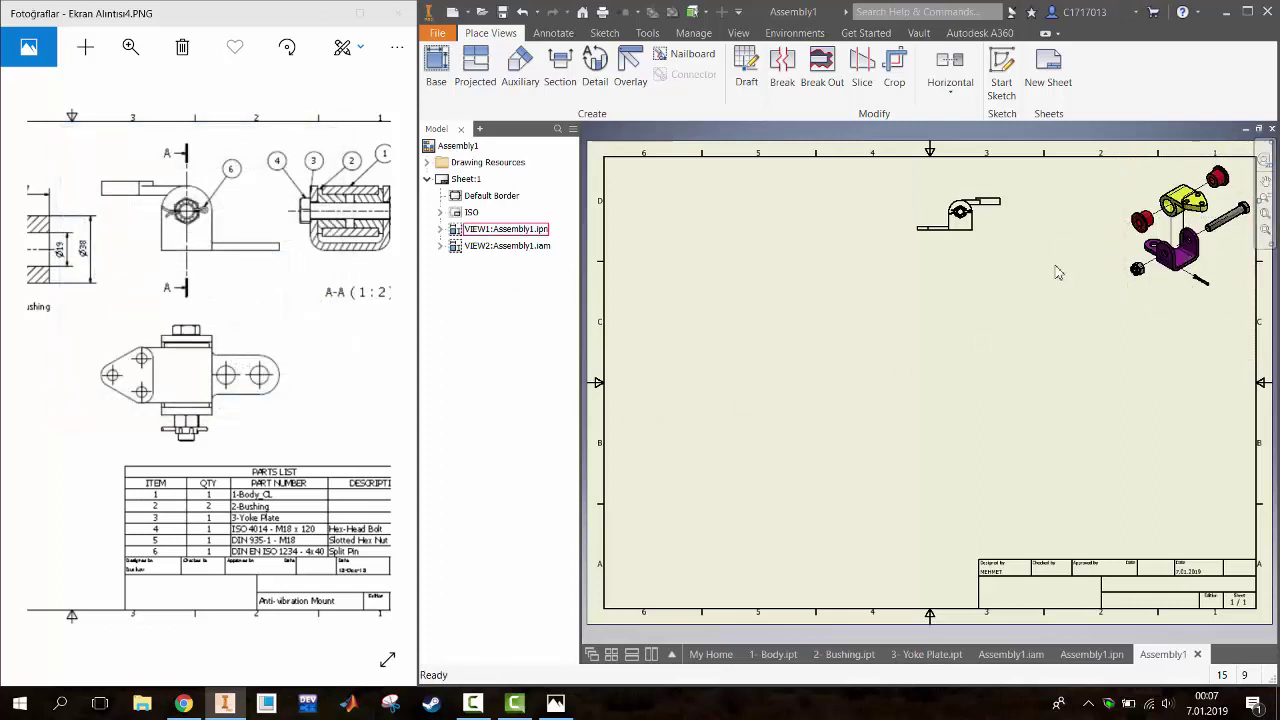
{"action": "scroll", "coordinate": [1182, 287], "scroll_direction": "up", "scroll_amount": 2}
{"action": "scroll", "coordinate": [1150, 327], "scroll_direction": "down", "scroll_amount": 2}
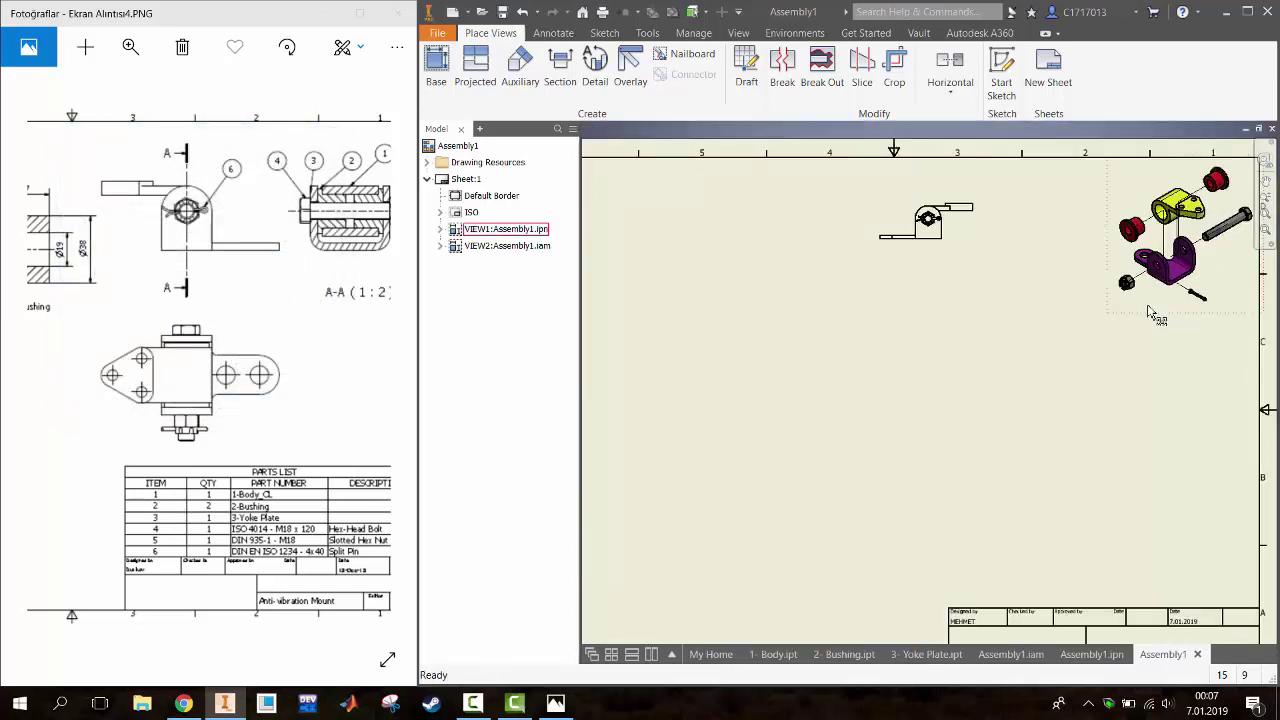
{"action": "left_click", "coordinate": [953, 246]}
Start a sketch on the front view and project the bushing circle into it
{"action": "left_click_drag", "start_coordinate": [970, 272], "coordinate": [965, 300]}
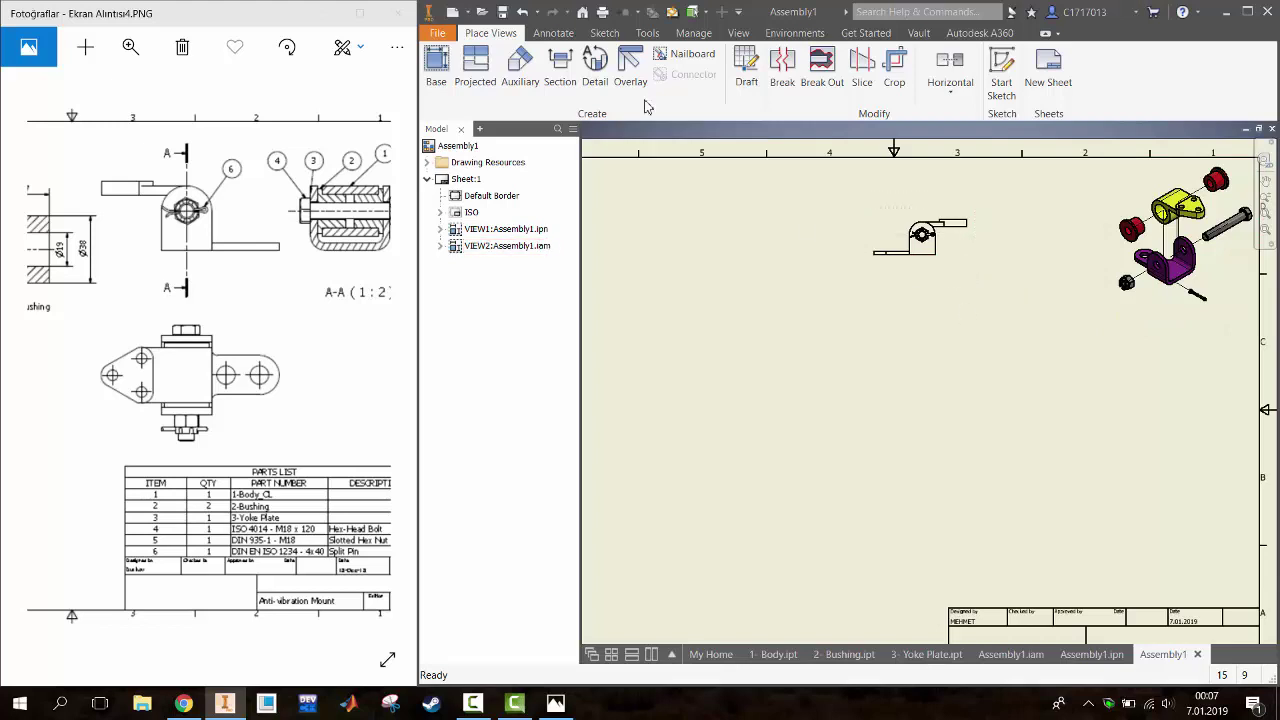
{"action": "left_click", "coordinate": [604, 33]}
{"action": "left_click", "coordinate": [437, 75]}
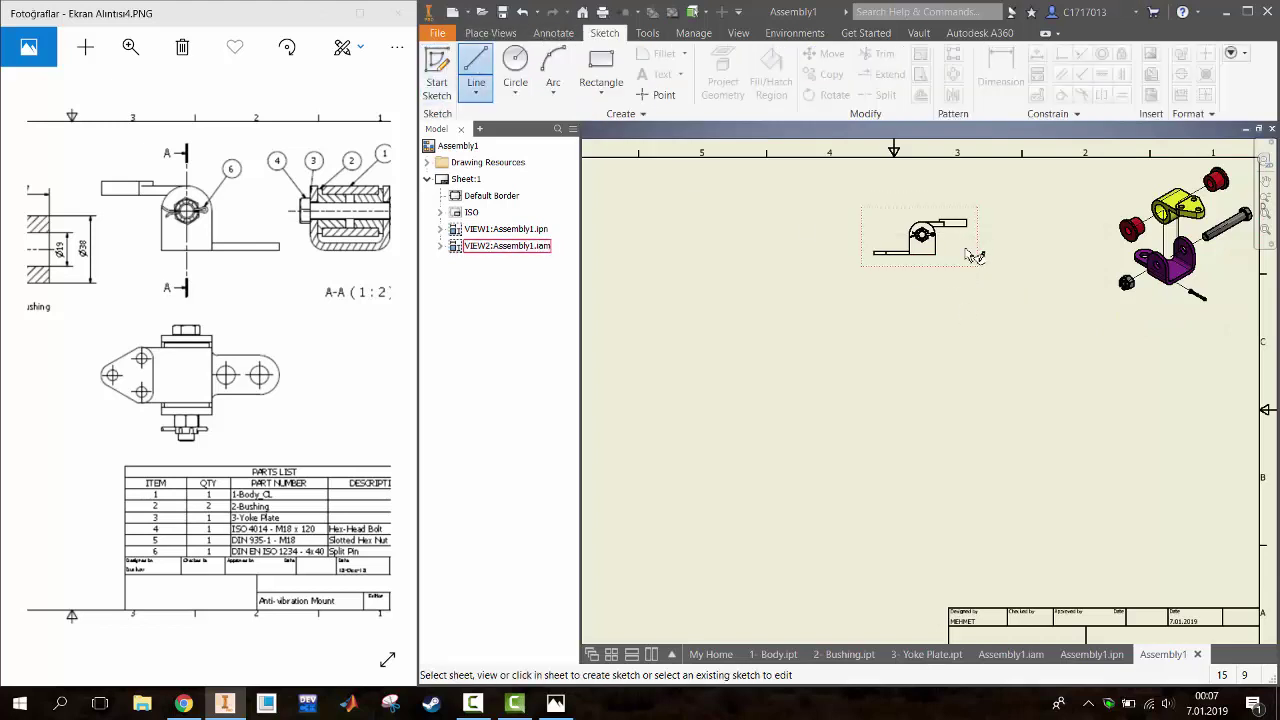
{"action": "left_click", "coordinate": [968, 252]}
{"action": "scroll", "coordinate": [926, 245], "scroll_direction": "up", "scroll_amount": 2}
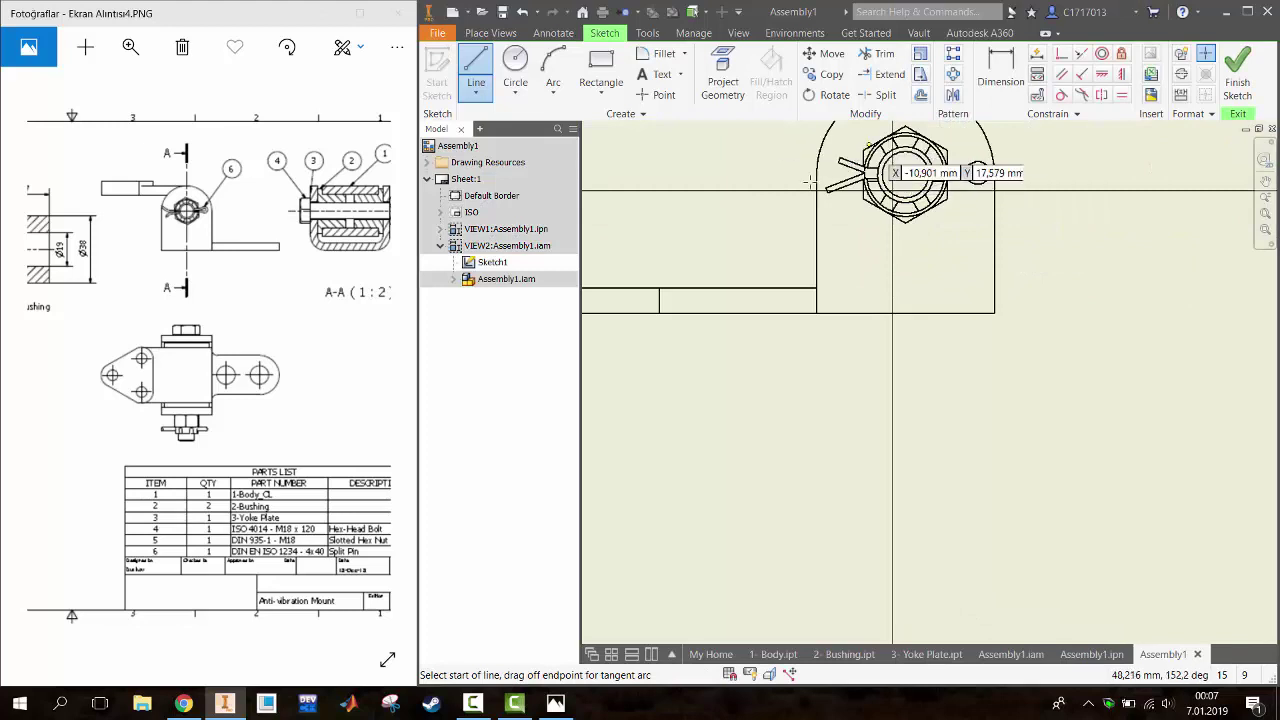
{"action": "left_click", "coordinate": [722, 72]}
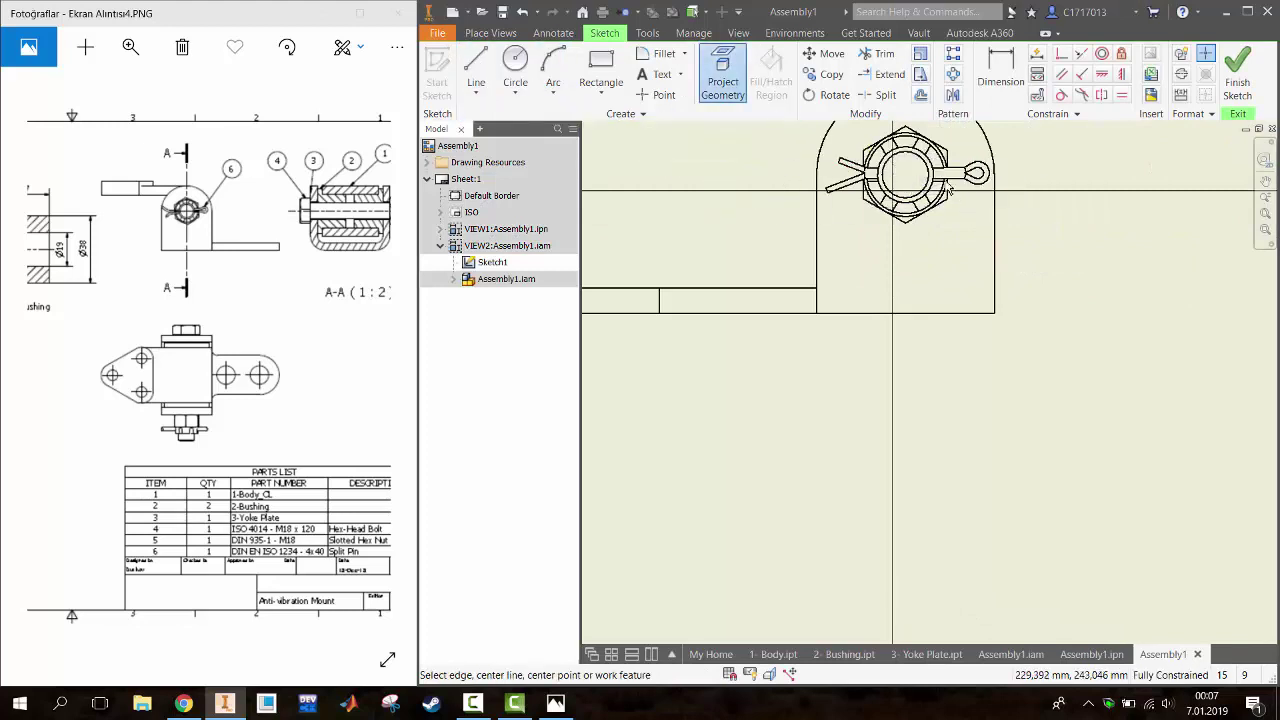
{"action": "left_click", "coordinate": [931, 200]}
{"action": "scroll", "coordinate": [968, 285], "scroll_direction": "down", "scroll_amount": 3}
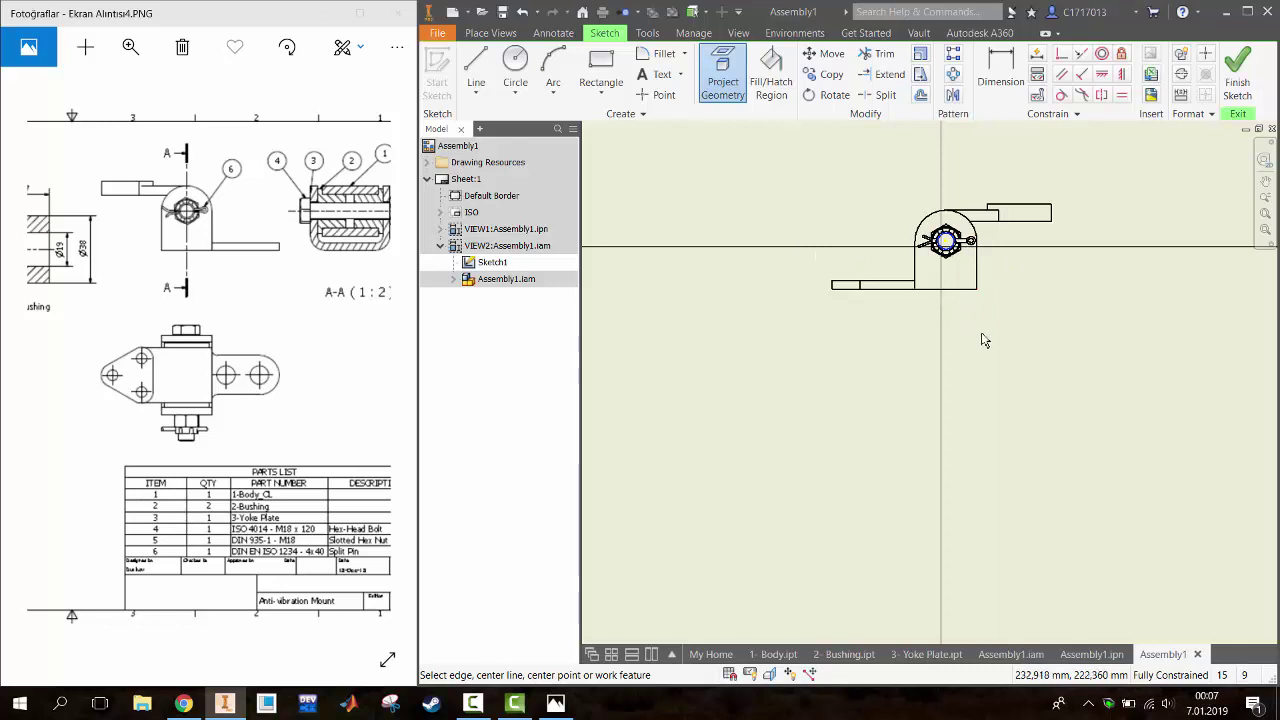
Draw a vertical cutting line constrained to the bushing circle centre, then finish the sketch
{"action": "key", "text": "Escape"}
{"action": "left_click", "coordinate": [490, 67]}
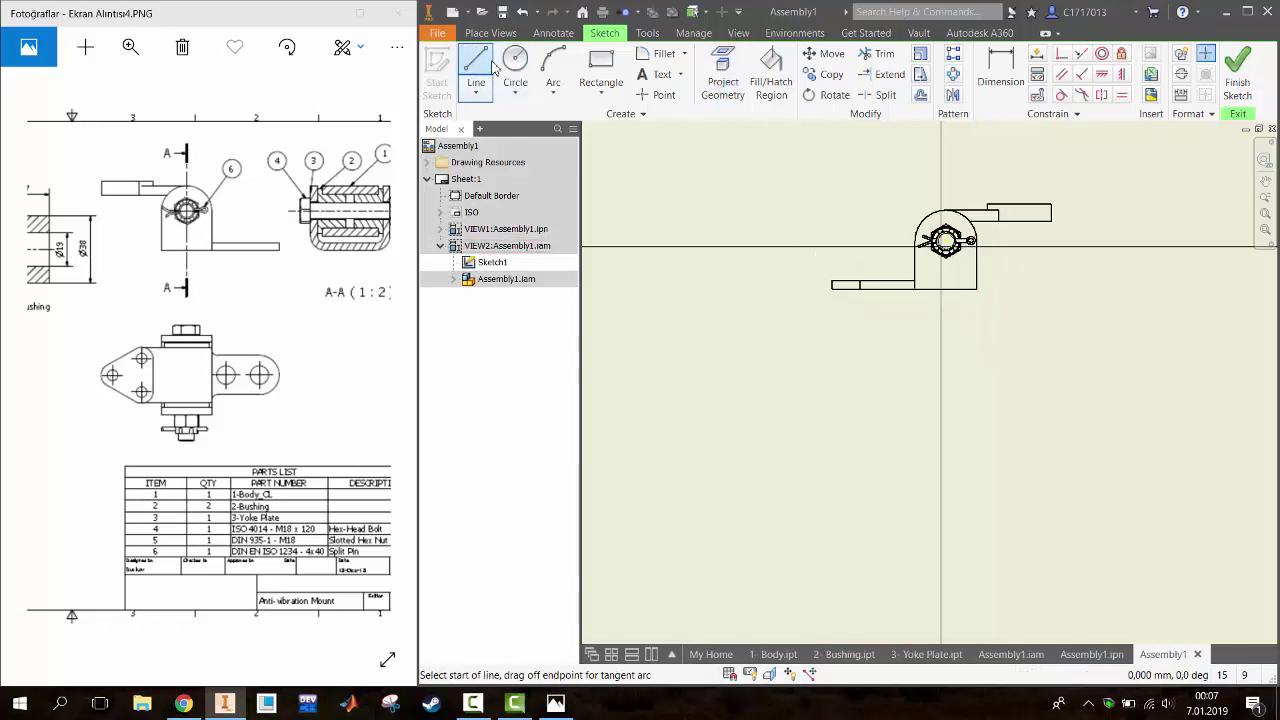
{"action": "left_click", "coordinate": [944, 323]}
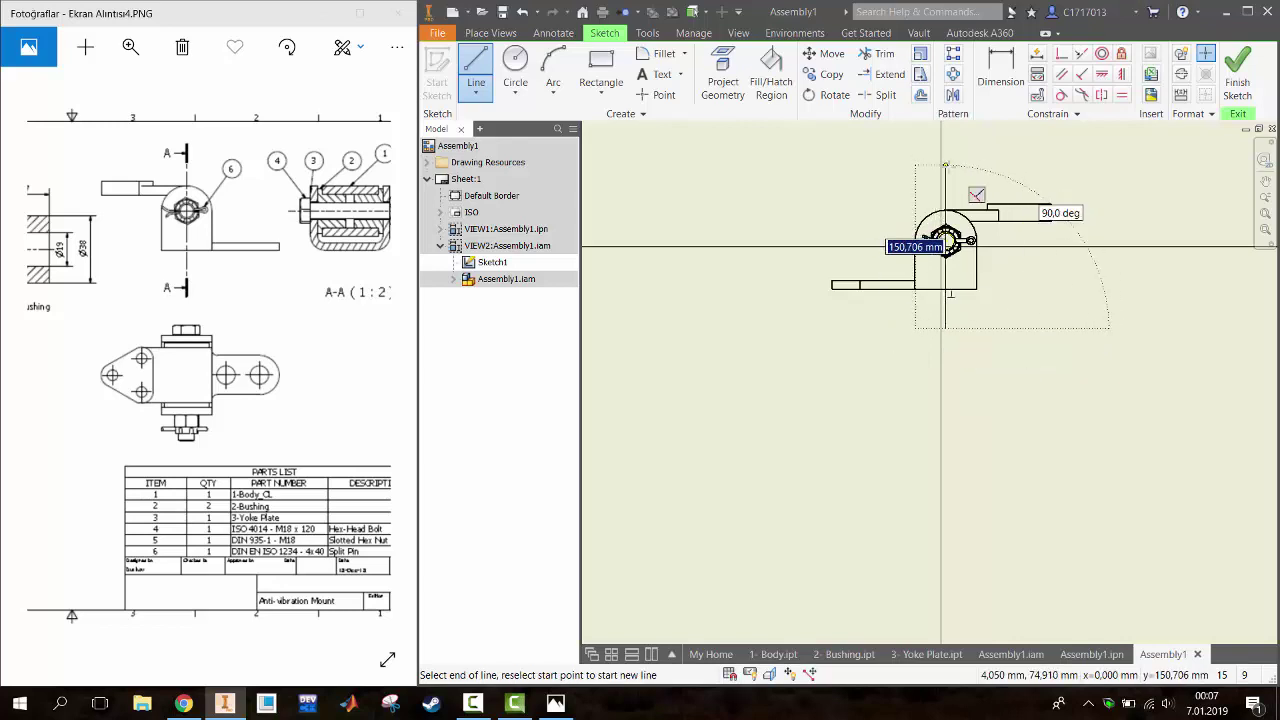
{"action": "left_click", "coordinate": [945, 165]}
{"action": "left_click", "coordinate": [1062, 53]}
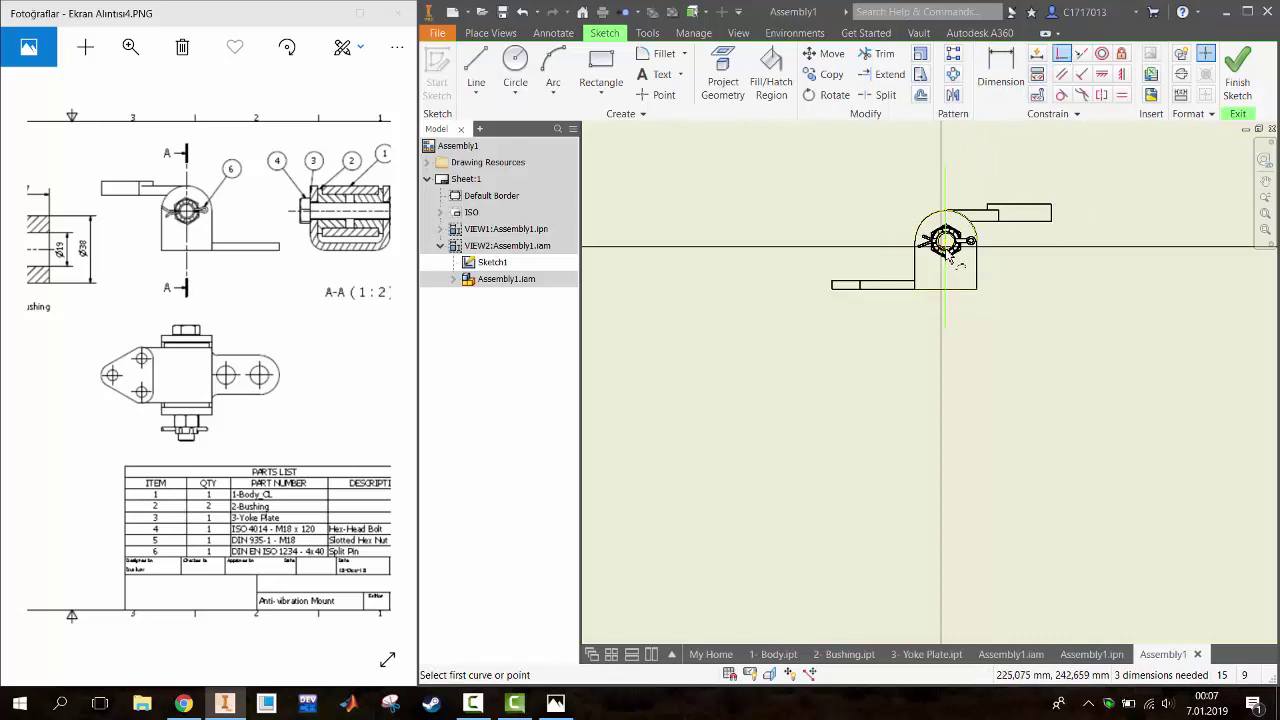
{"action": "scroll", "coordinate": [955, 262], "scroll_direction": "up", "scroll_amount": 2}
{"action": "left_click", "coordinate": [950, 262]}
{"action": "left_click", "coordinate": [945, 236]}
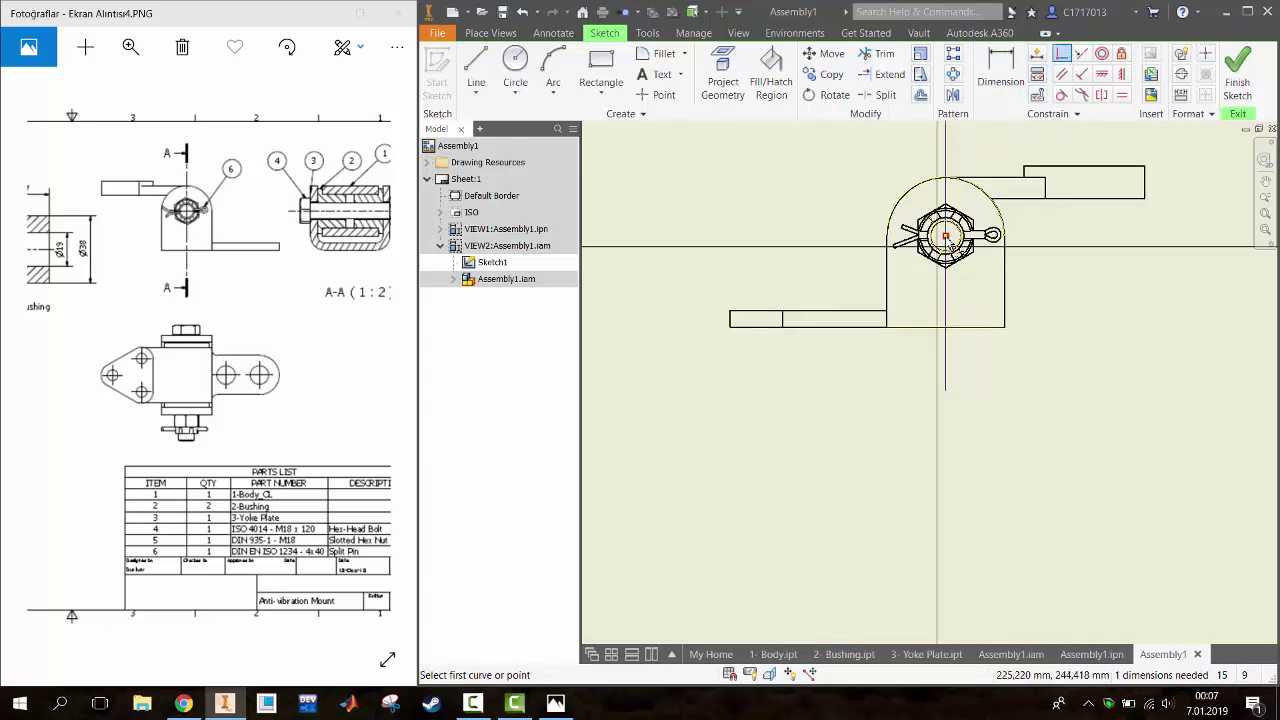
{"action": "left_click", "coordinate": [1236, 75]}
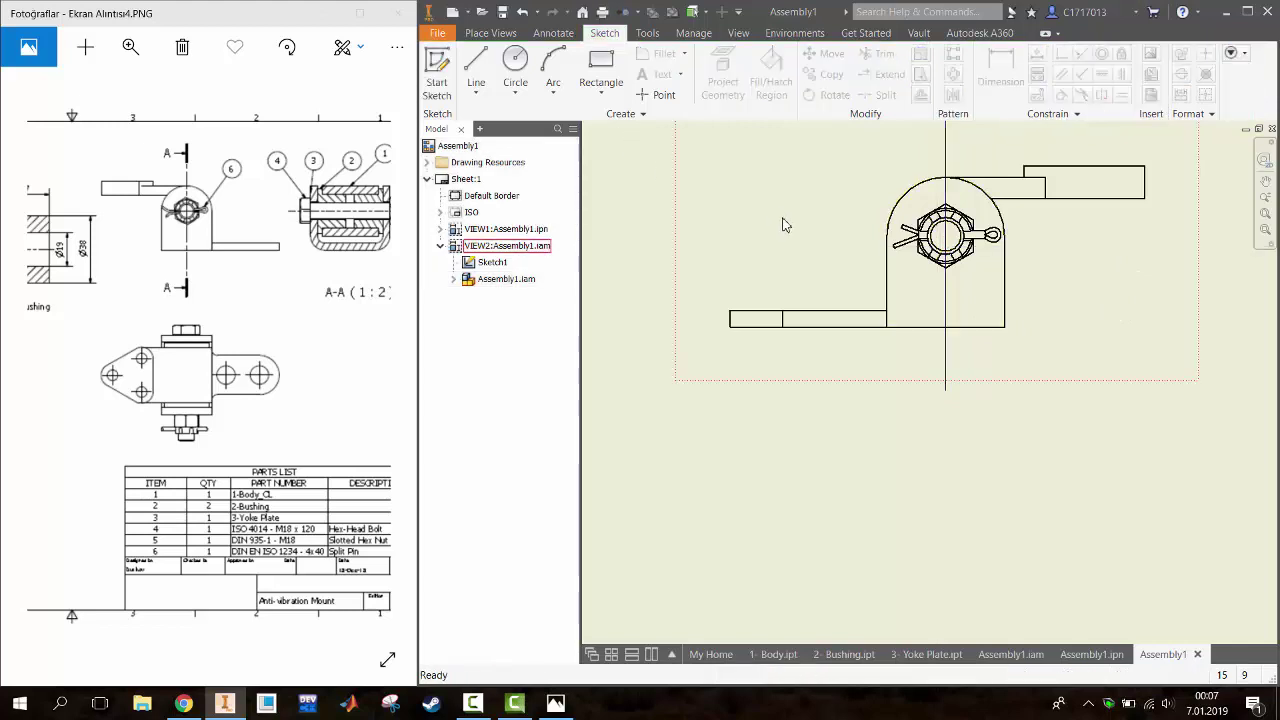
{"action": "scroll", "coordinate": [900, 270], "scroll_direction": "down", "scroll_amount": 1}
{"action": "scroll", "coordinate": [1008, 325], "scroll_direction": "down", "scroll_amount": 2}
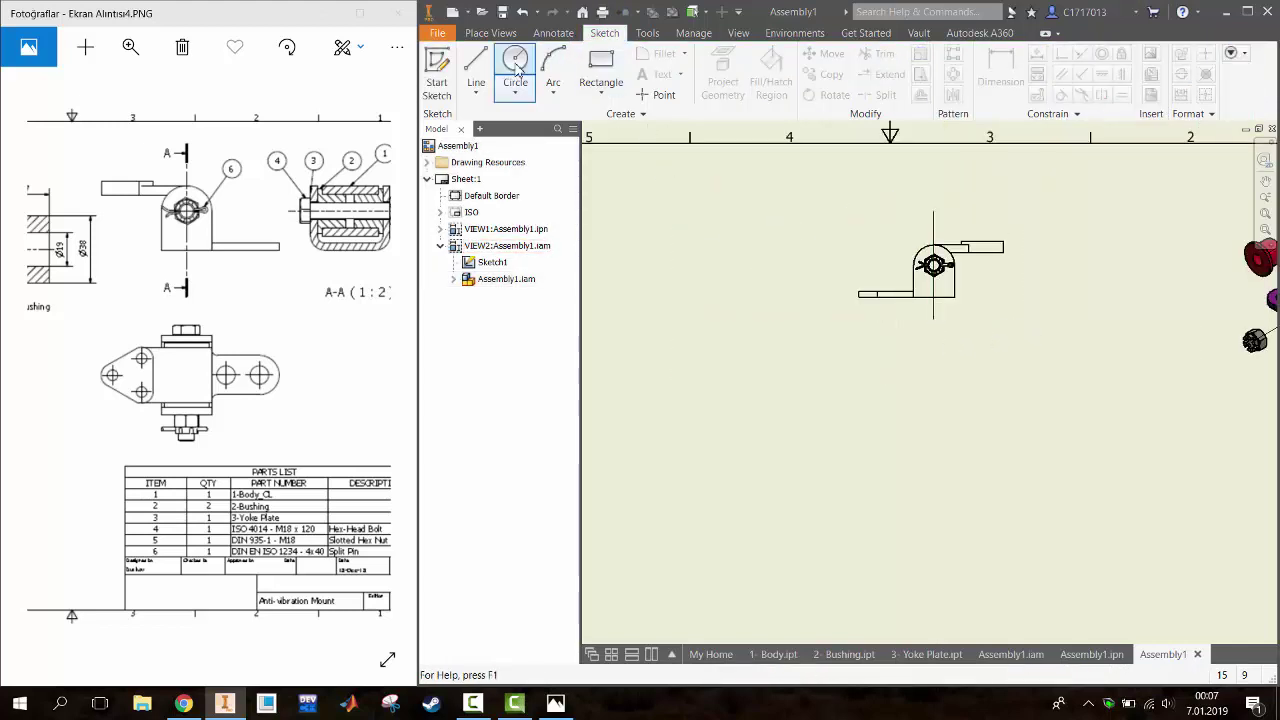
Place section view A-A at 1:4 to the right of the front view
{"action": "left_click", "coordinate": [500, 33]}
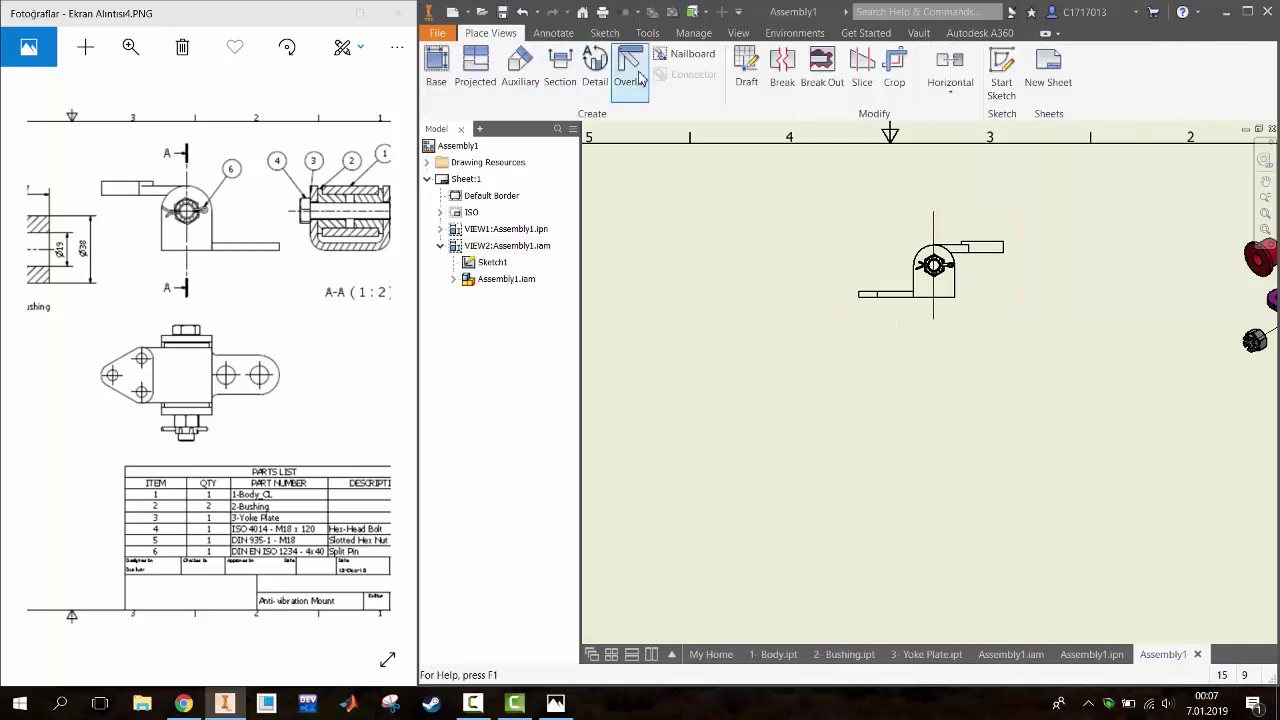
{"action": "left_click", "coordinate": [560, 65]}
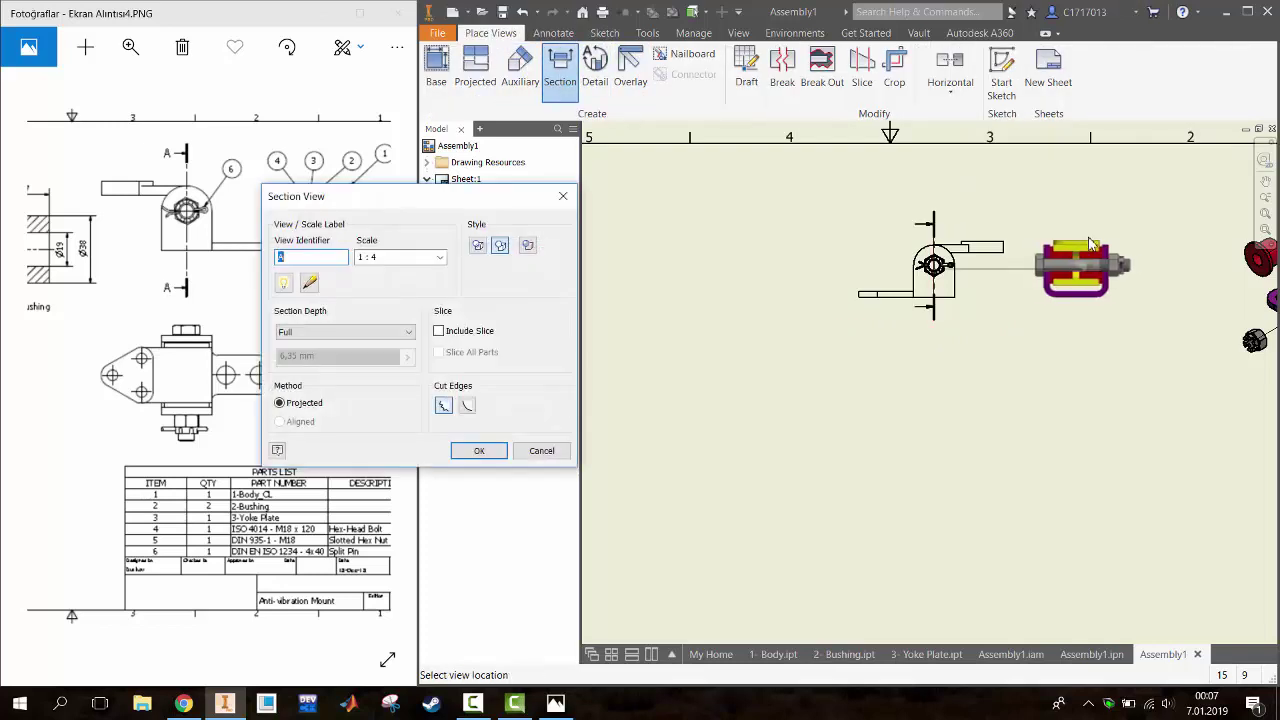
{"action": "left_click", "coordinate": [1100, 258]}
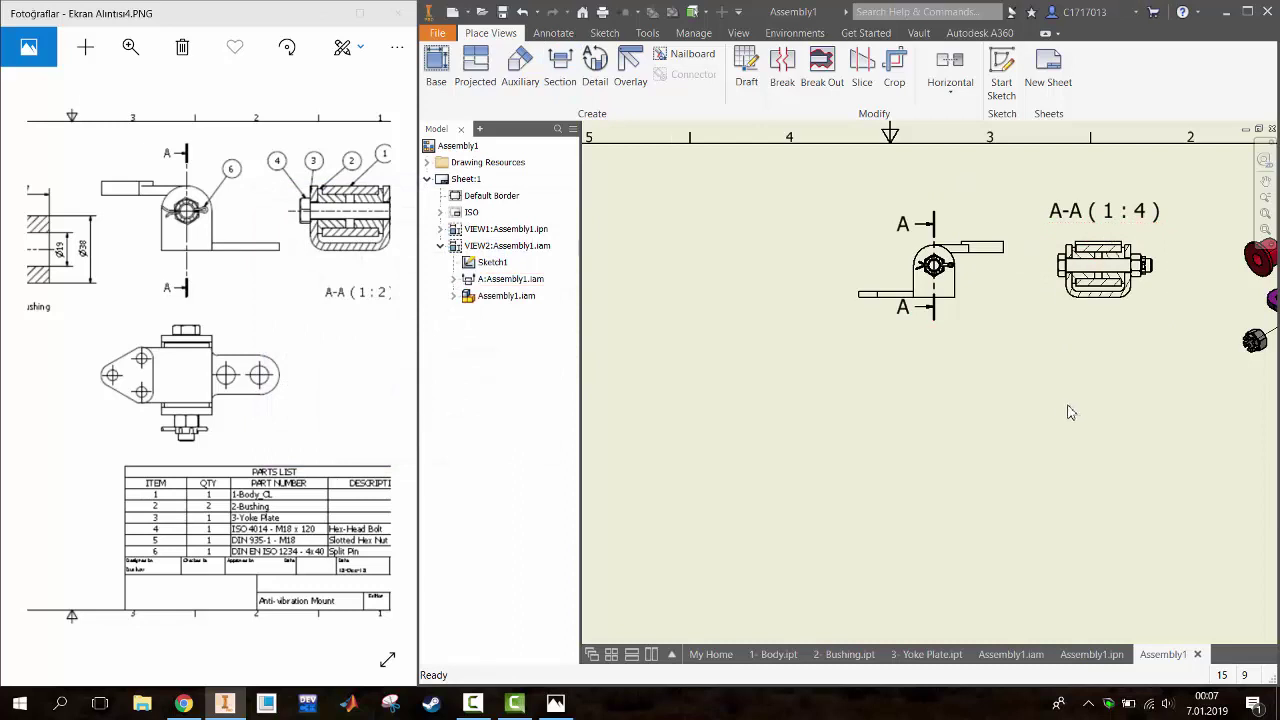
{"action": "scroll", "coordinate": [1085, 392], "scroll_direction": "down", "scroll_amount": 2}
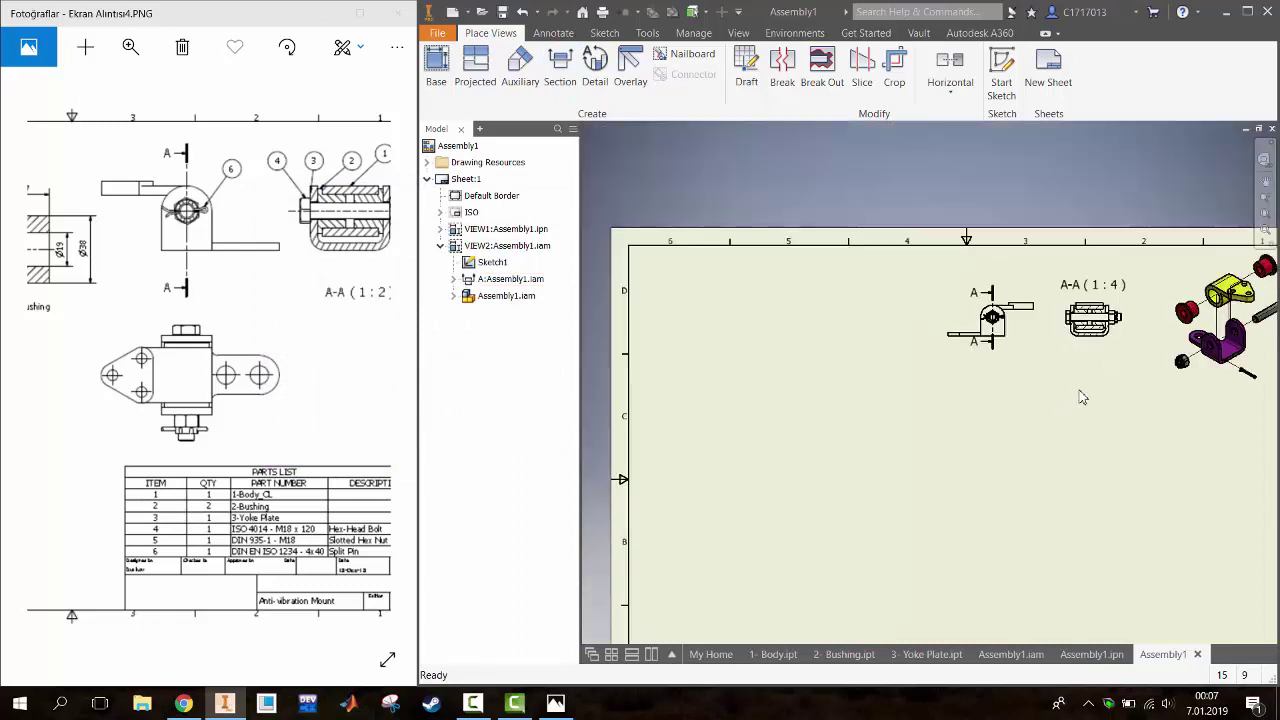
{"action": "middle_click_drag", "start_coordinate": [1095, 383], "coordinate": [960, 385]}
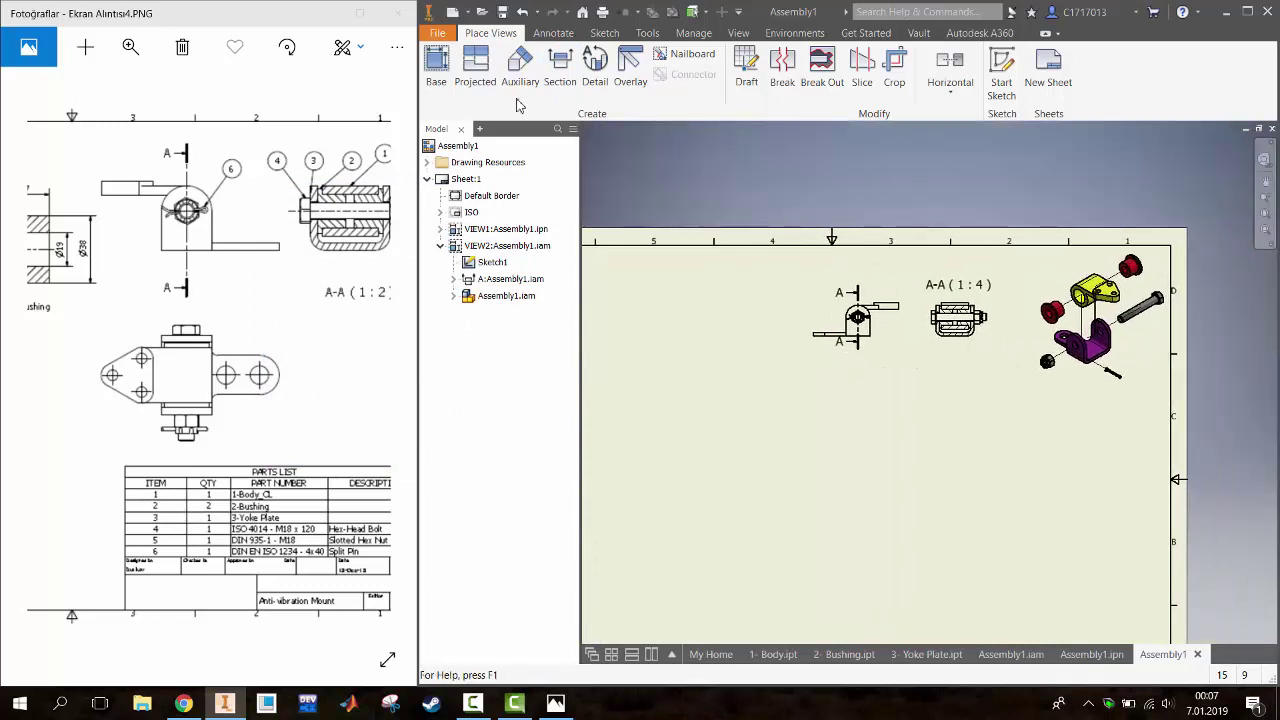
{"action": "left_click", "coordinate": [553, 33]}
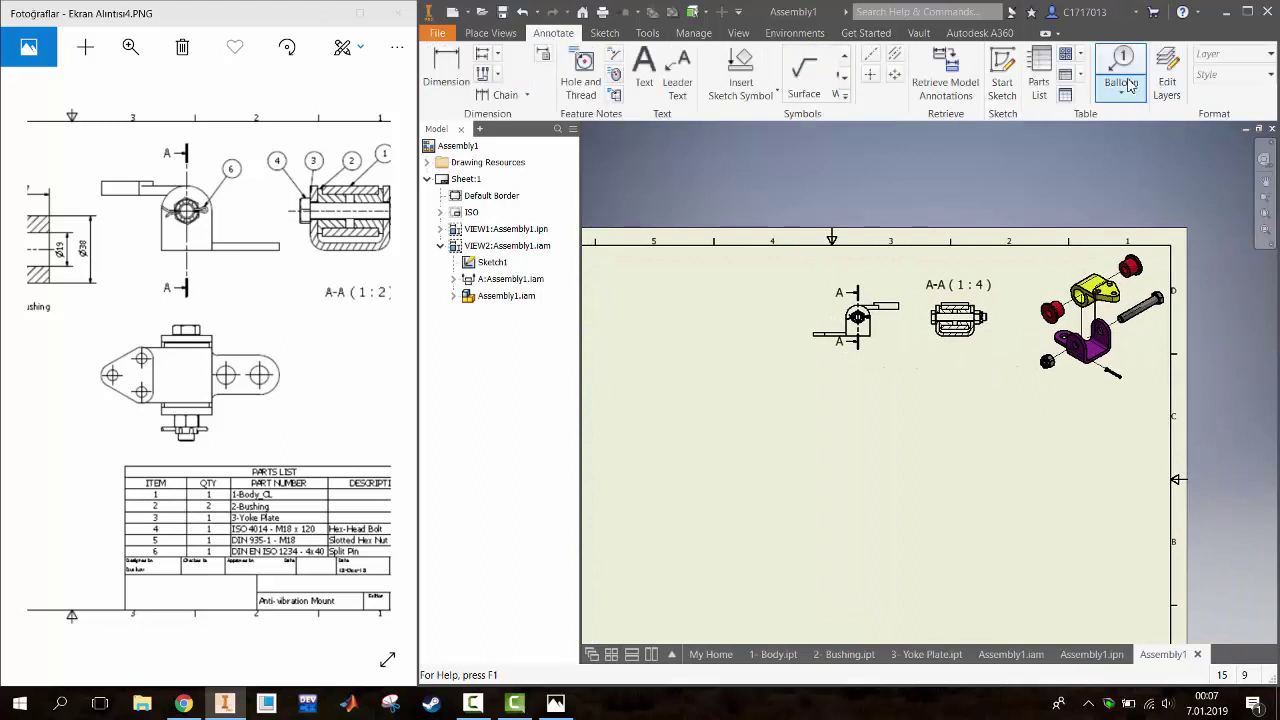
Start Auto Balloon on the exploded view and pick its components, excluding the yoke plate
{"action": "left_click", "coordinate": [1128, 93]}
{"action": "left_click", "coordinate": [1150, 154]}
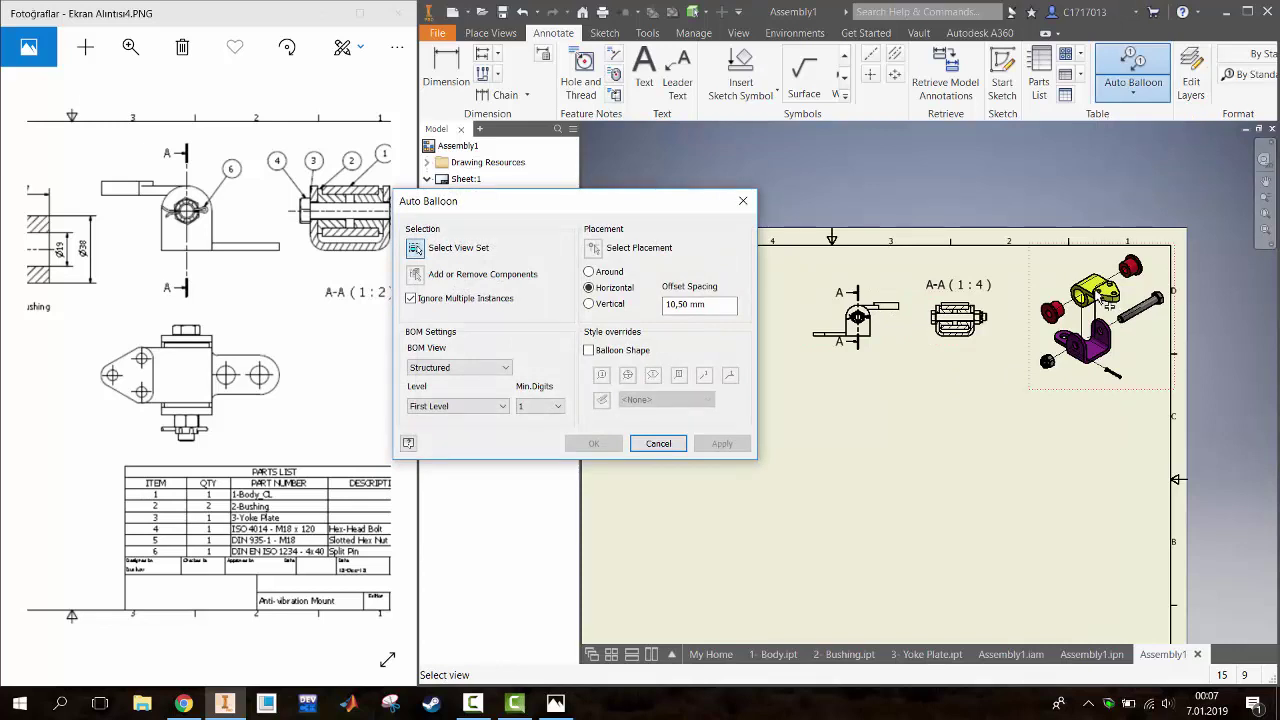
{"action": "left_click", "coordinate": [1102, 299]}
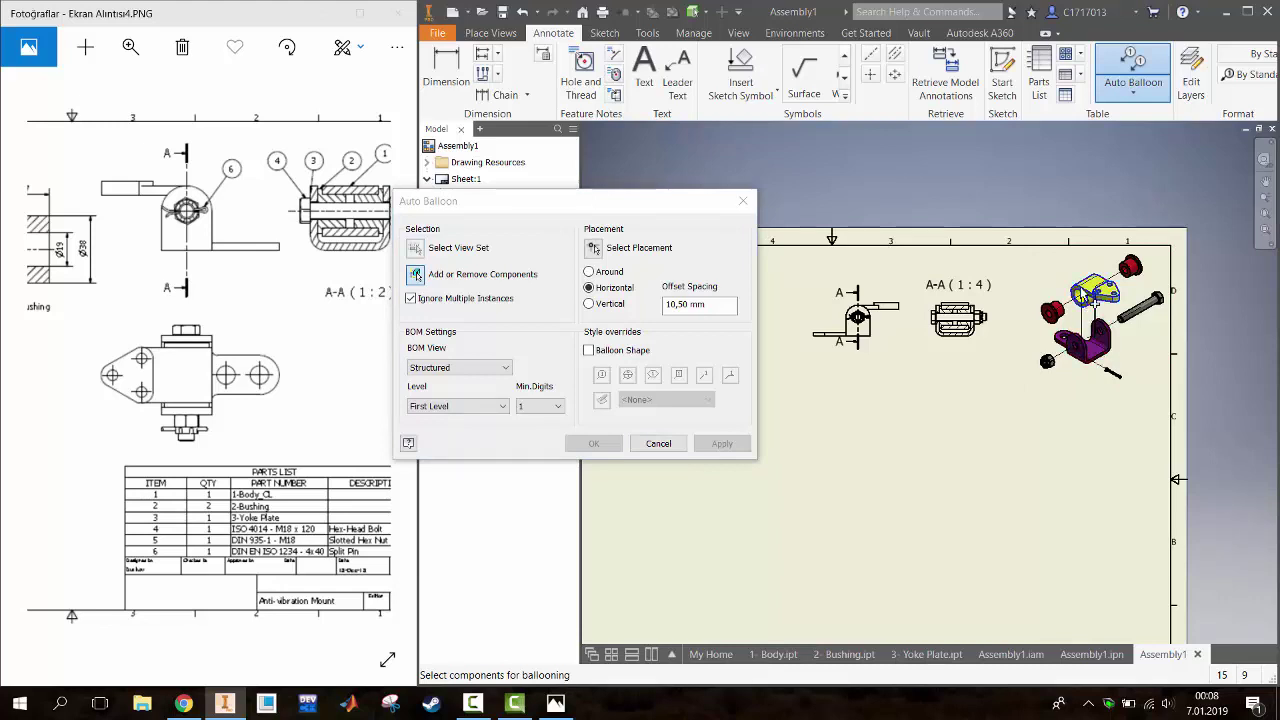
{"action": "left_click", "coordinate": [1084, 296]}
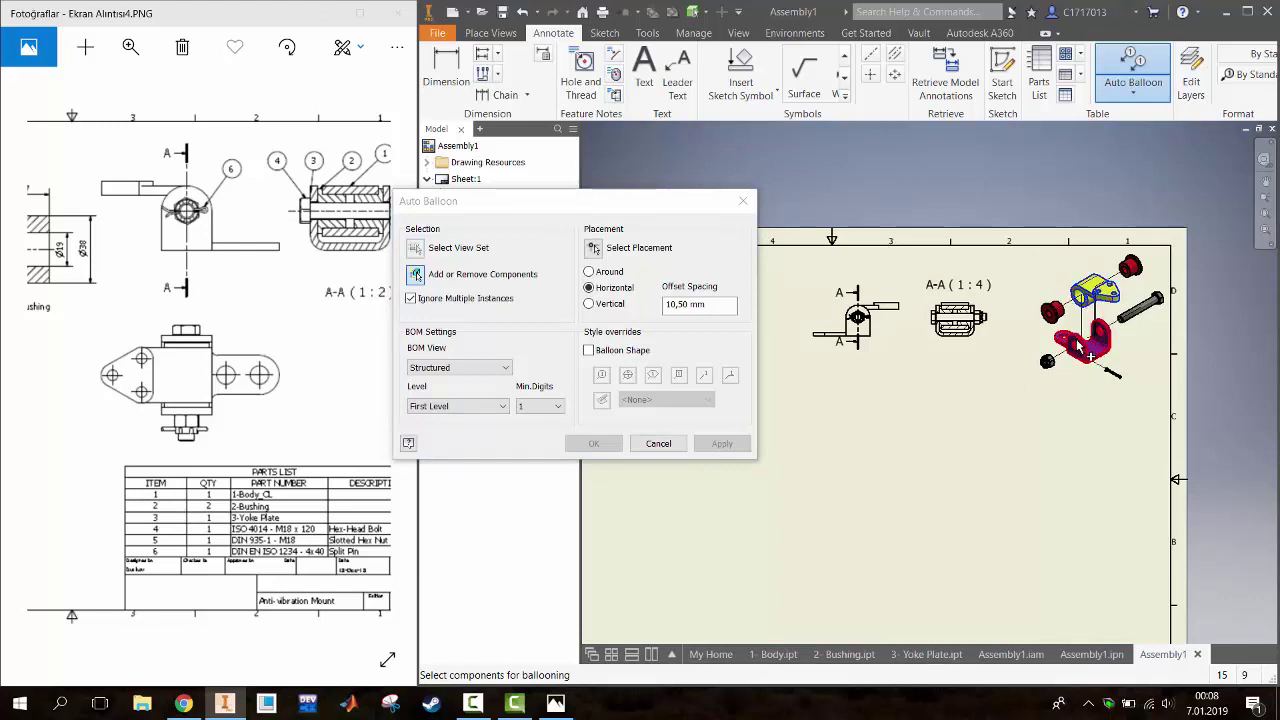
{"action": "left_click", "coordinate": [1052, 314]}
{"action": "left_click", "coordinate": [1093, 356]}
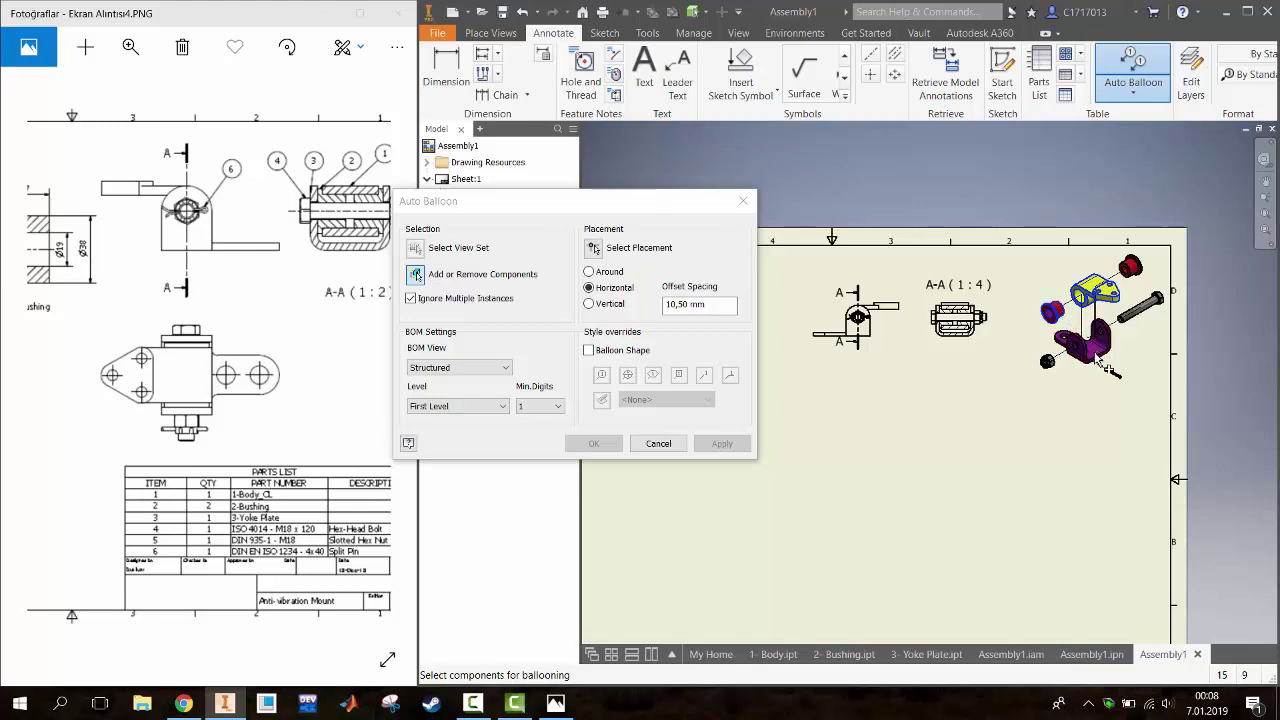
{"action": "left_click", "coordinate": [1093, 366]}
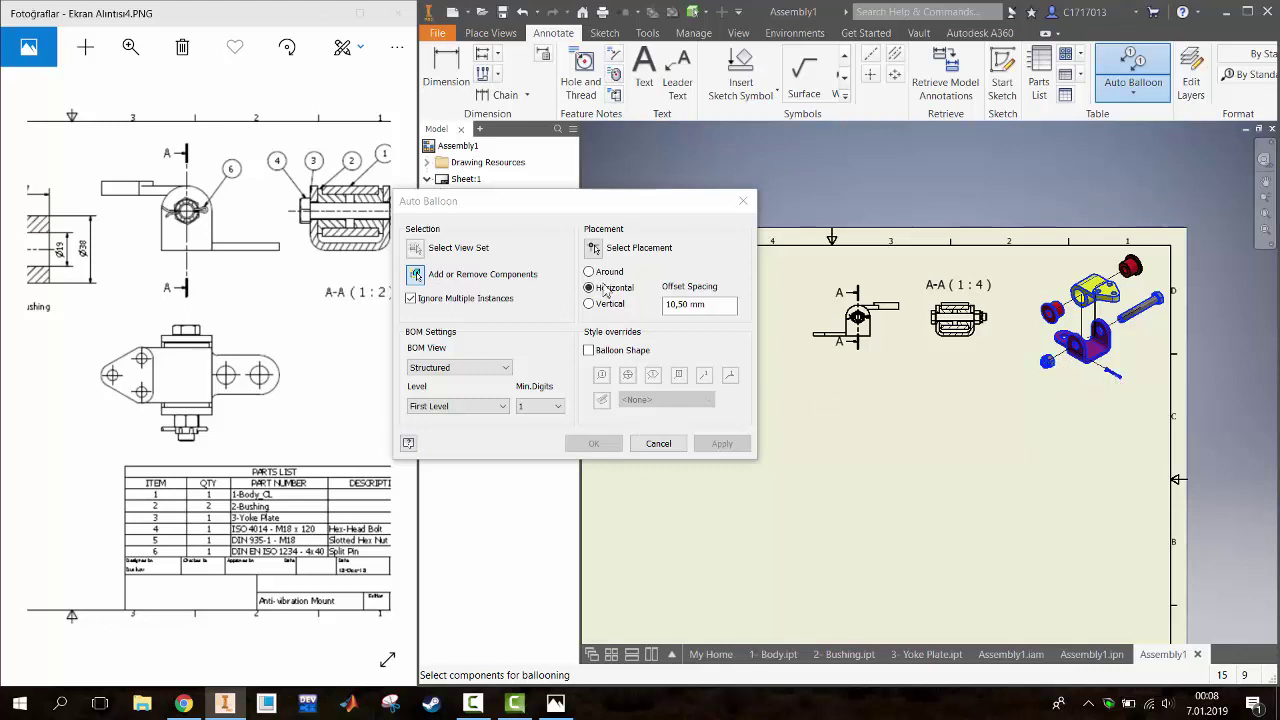
Place the balloons as a vertical column left of the exploded view and enable the BOM view
{"action": "left_click", "coordinate": [594, 249]}
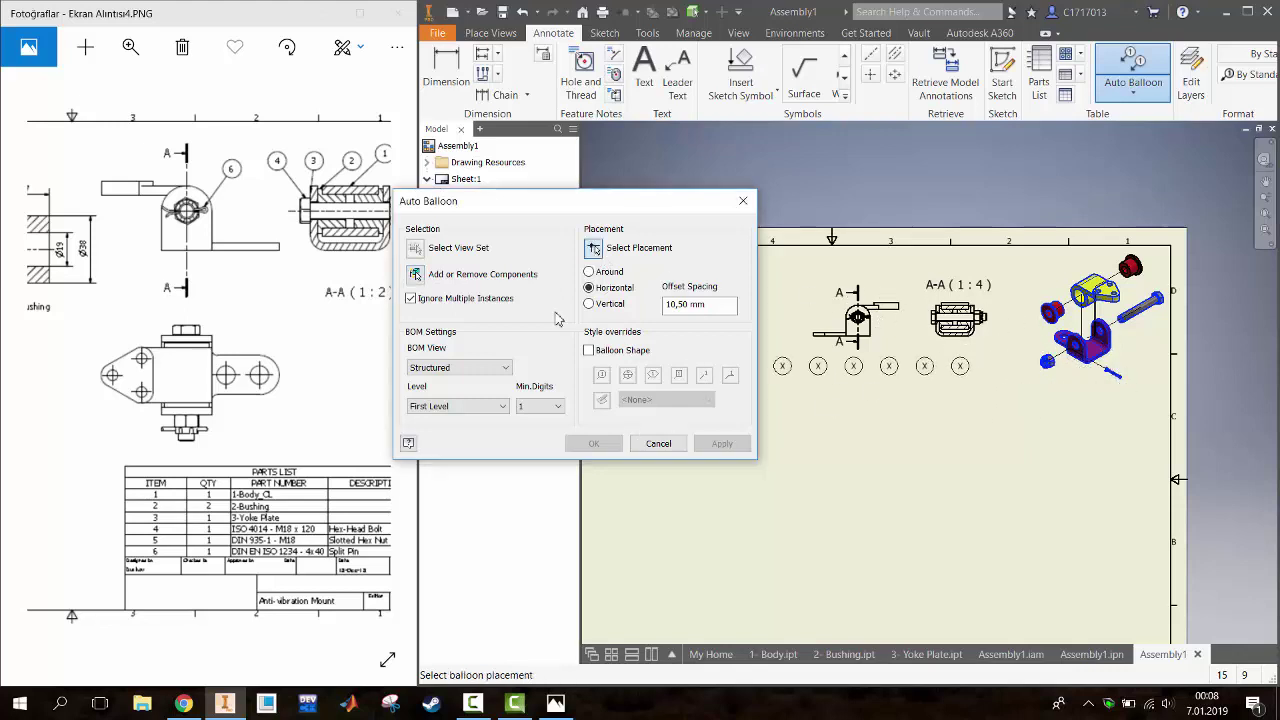
{"action": "left_click", "coordinate": [590, 304]}
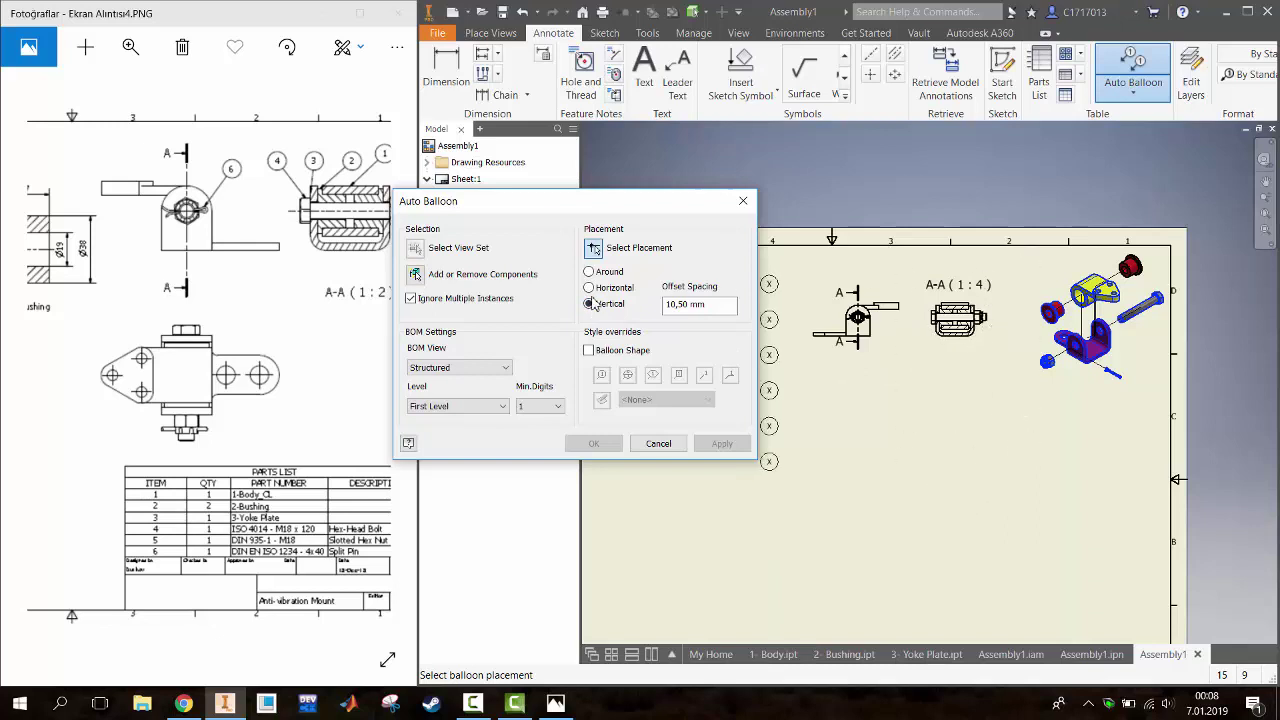
{"action": "left_click", "coordinate": [589, 271]}
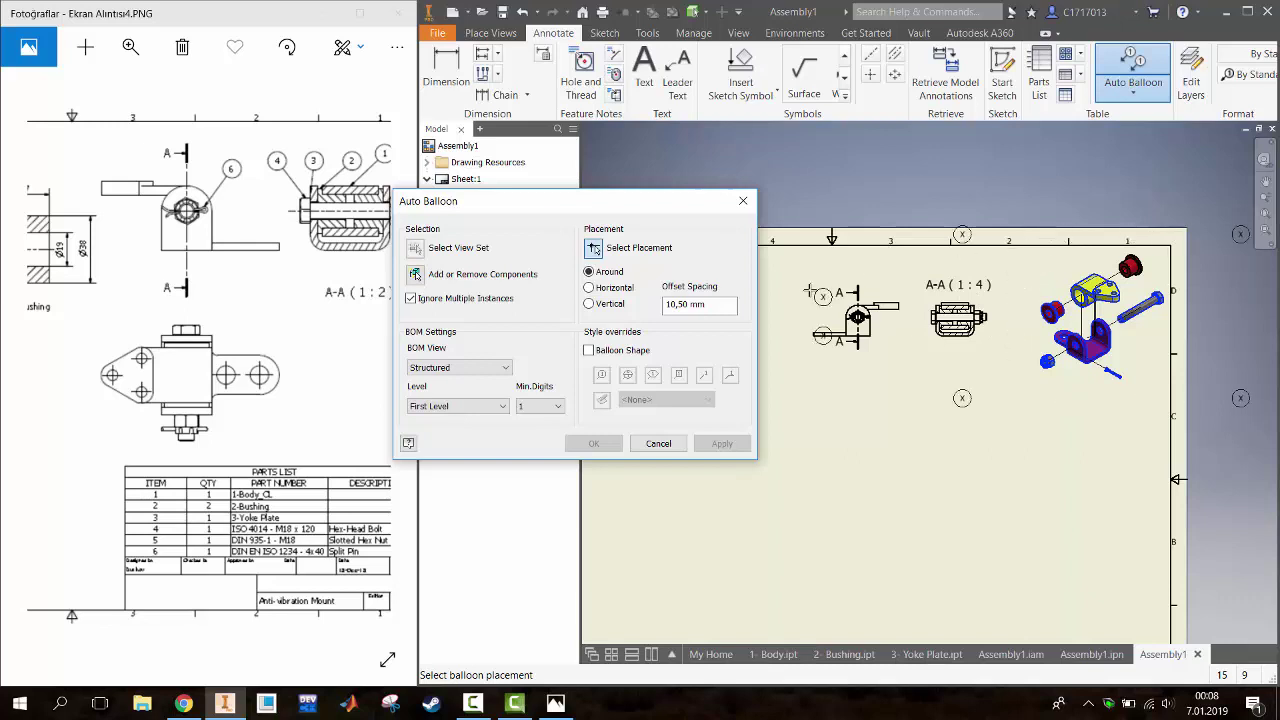
{"action": "left_click", "coordinate": [589, 303]}
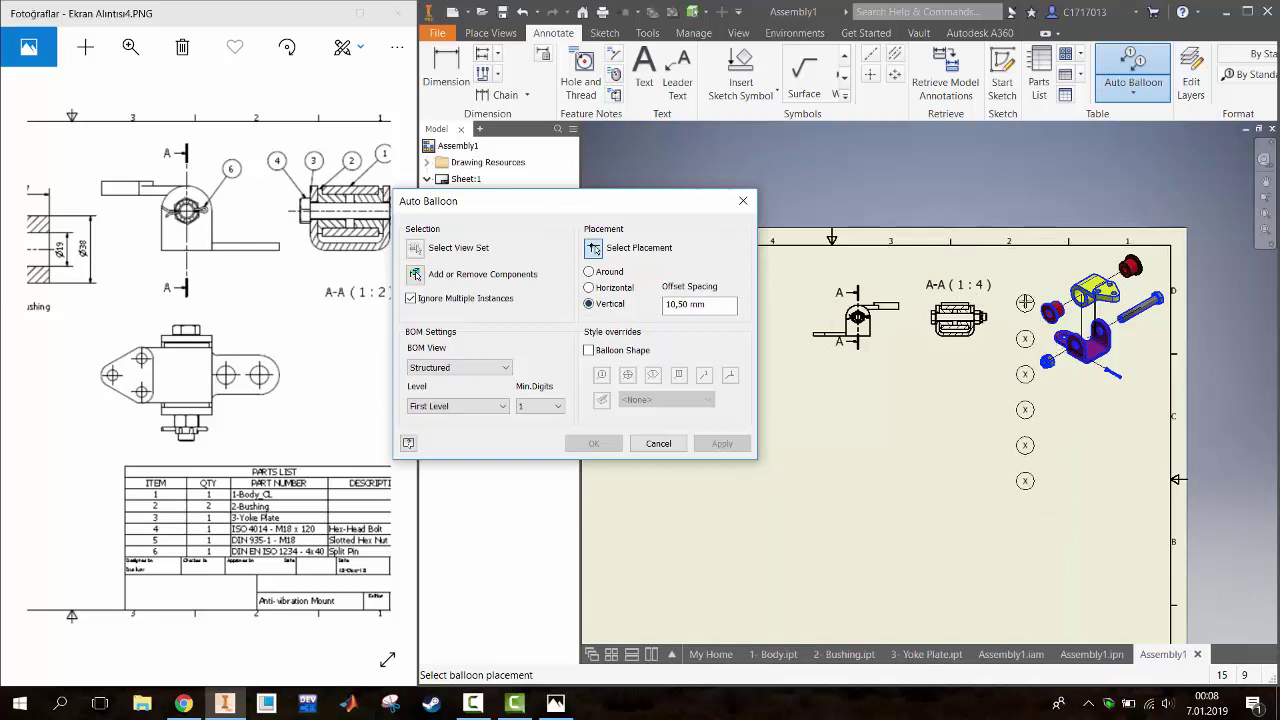
{"action": "left_click", "coordinate": [1022, 261]}
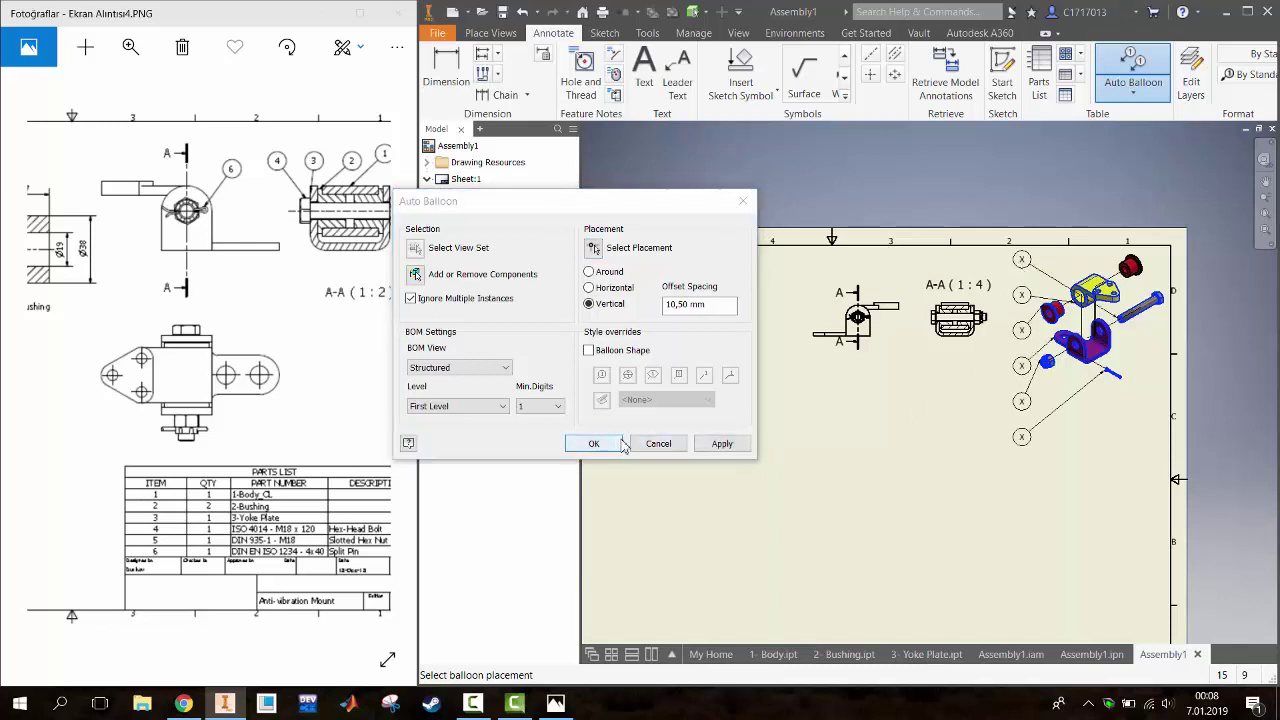
{"action": "left_click", "coordinate": [611, 446]}
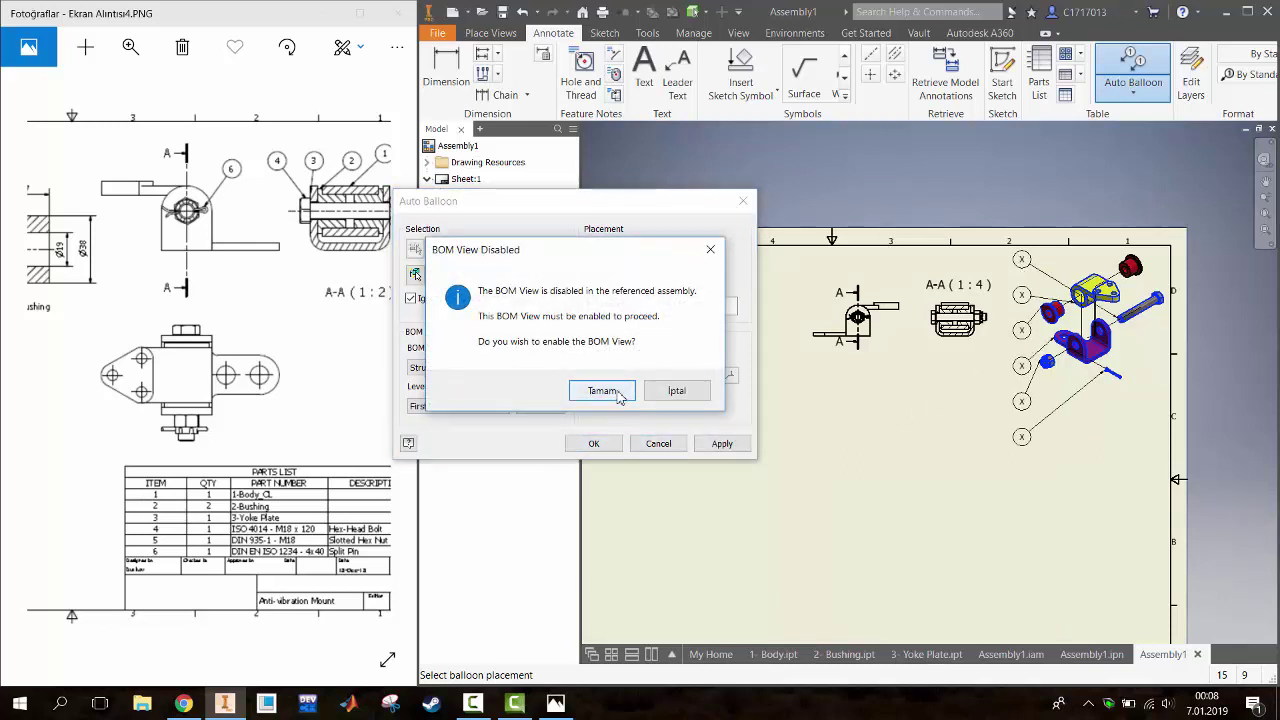
{"action": "left_click", "coordinate": [604, 391]}
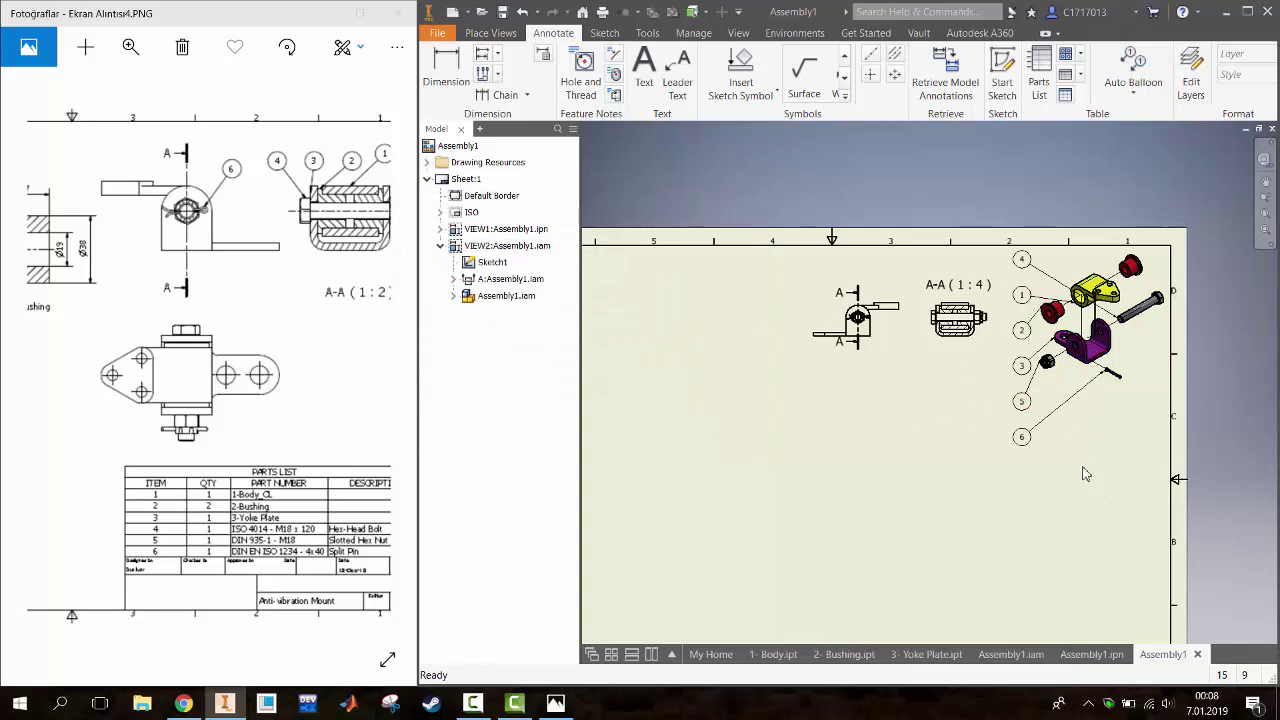
Move balloon 1 up beside balloon 4 in the exploded view's balloon column
{"action": "mouse_move", "coordinate": [1021, 294]}
{"action": "left_mouse_down"}
{"action": "mouse_move", "coordinate": [1036, 292]}
{"action": "mouse_move", "coordinate": [1022, 295]}
{"action": "left_mouse_up"}
{"action": "scroll", "coordinate": [1086, 432], "scroll_direction": "up", "scroll_amount": 3}
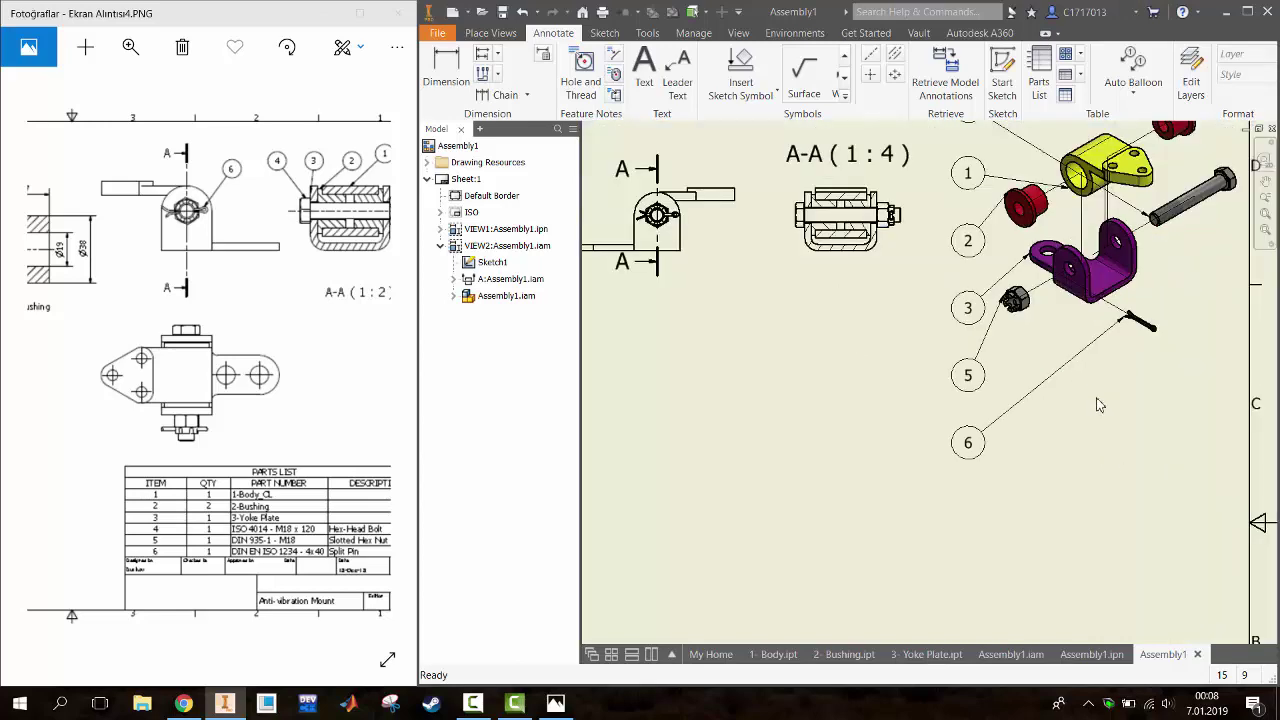
{"action": "scroll", "coordinate": [1110, 384], "scroll_direction": "down", "scroll_amount": 2}
{"action": "scroll", "coordinate": [1097, 451], "scroll_direction": "up", "scroll_amount": 2}
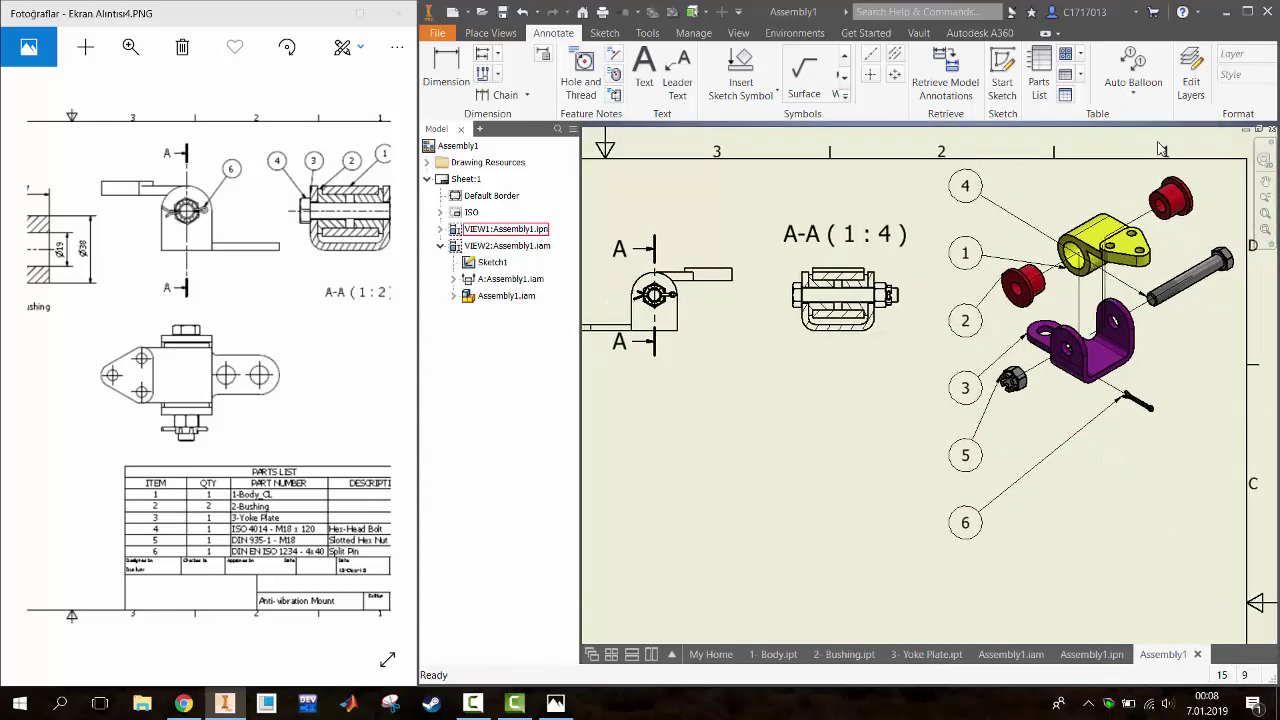
Place single balloons 1, 3 and 4 on parts of section view A-A
{"action": "left_click", "coordinate": [1148, 92]}
{"action": "left_click", "coordinate": [1150, 120]}
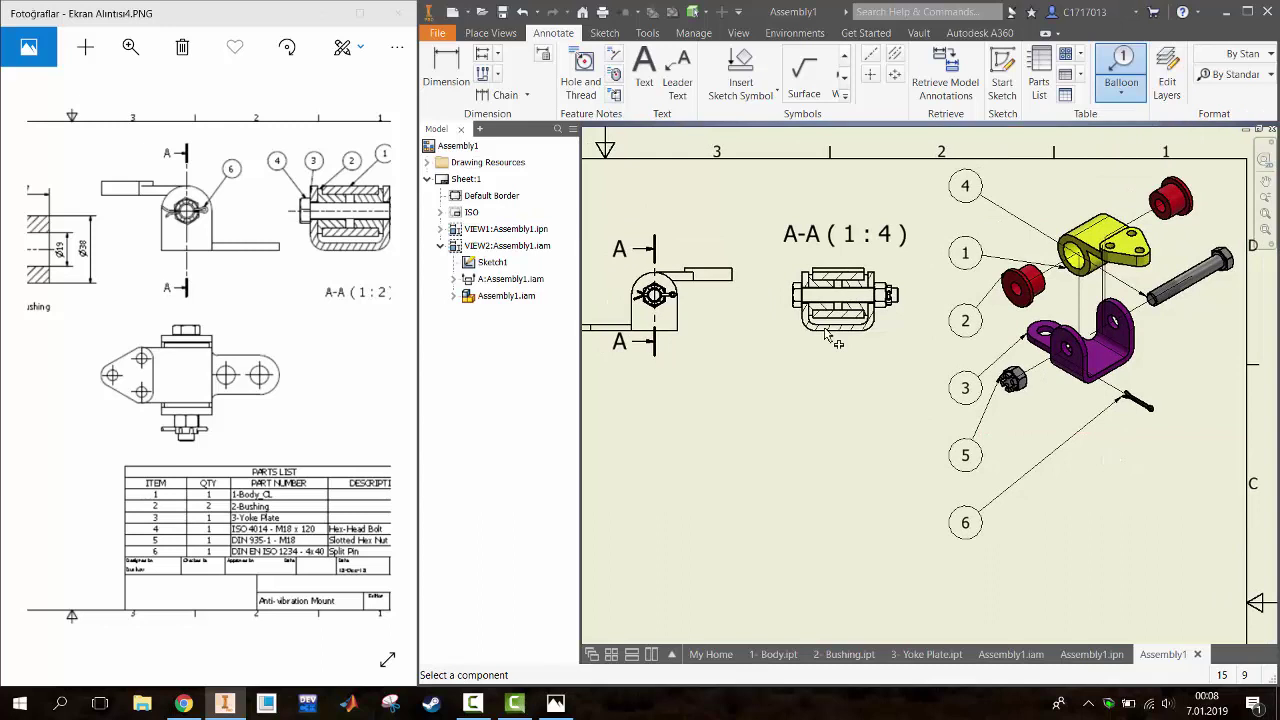
{"action": "left_click", "coordinate": [843, 279]}
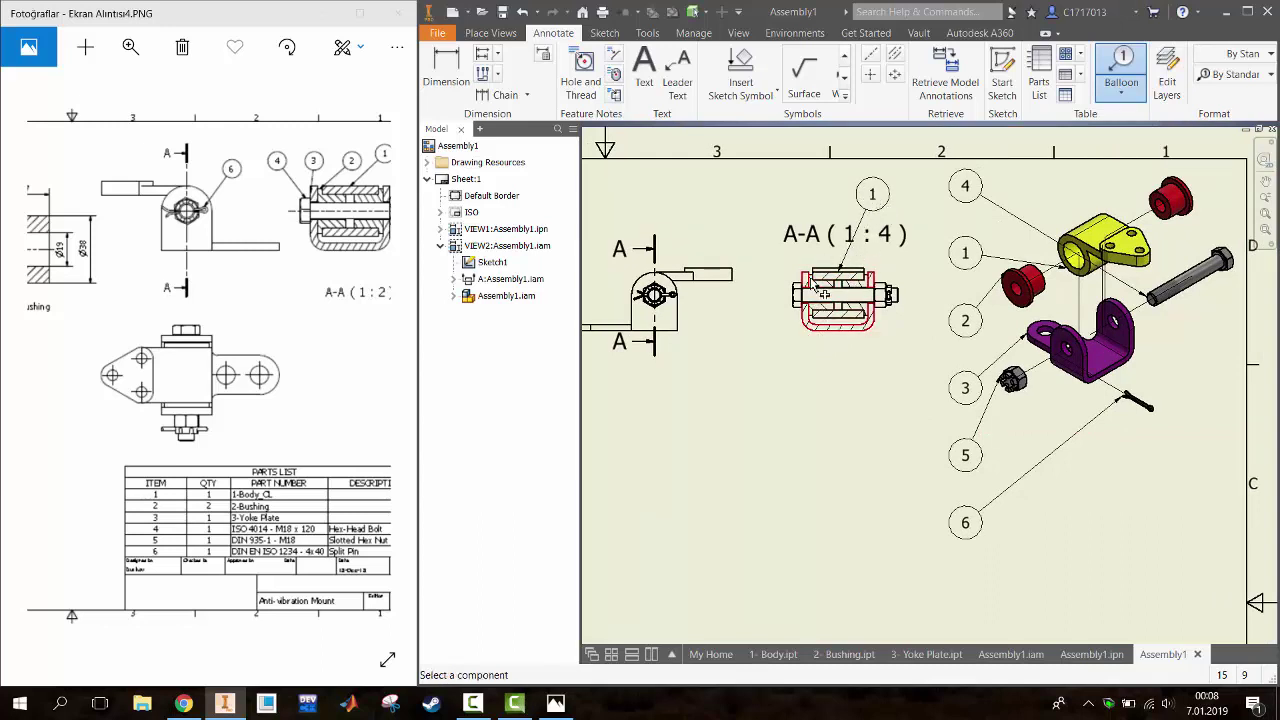
{"action": "key", "text": "Escape"}
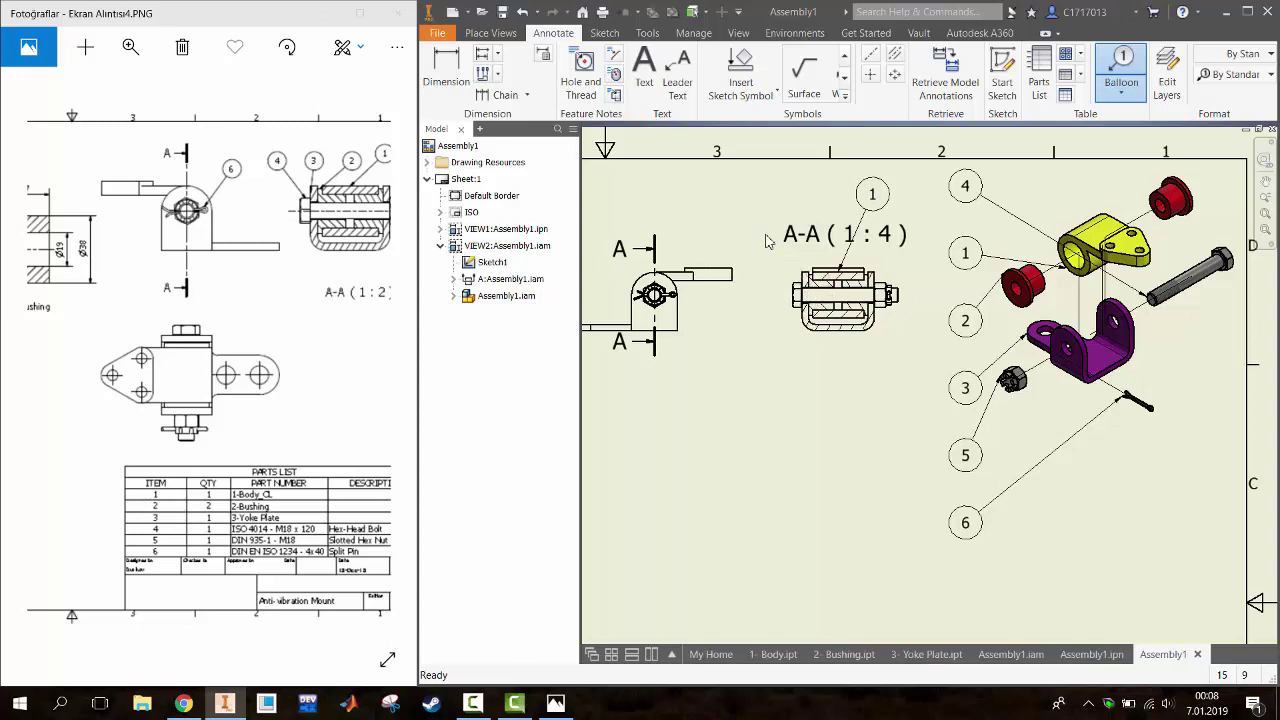
{"action": "left_click", "coordinate": [1121, 75]}
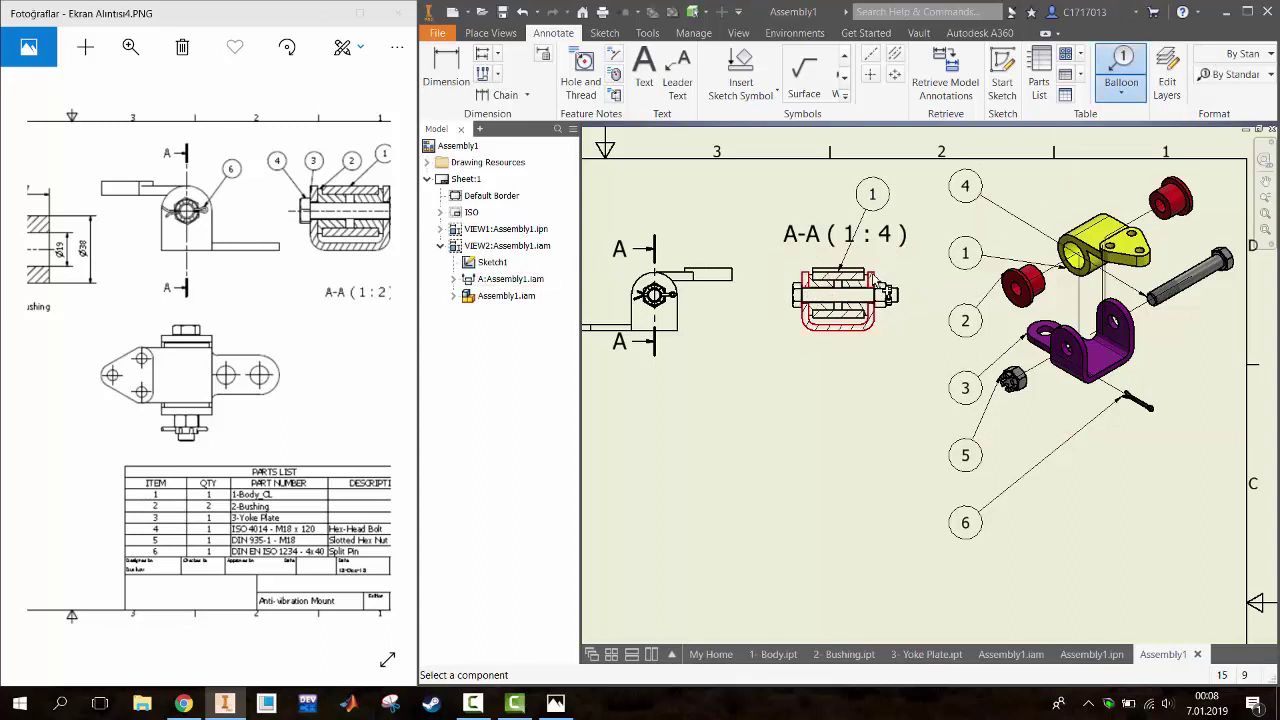
{"action": "left_click", "coordinate": [876, 285]}
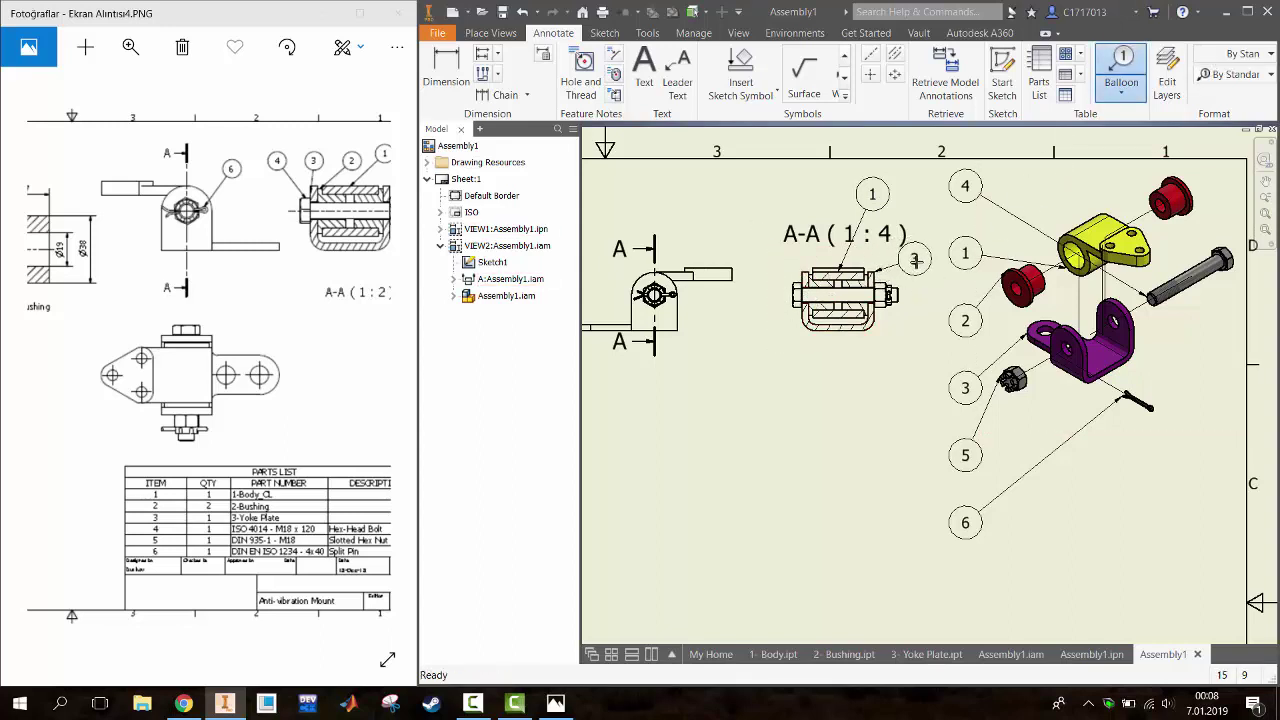
{"action": "left_click", "coordinate": [928, 268]}
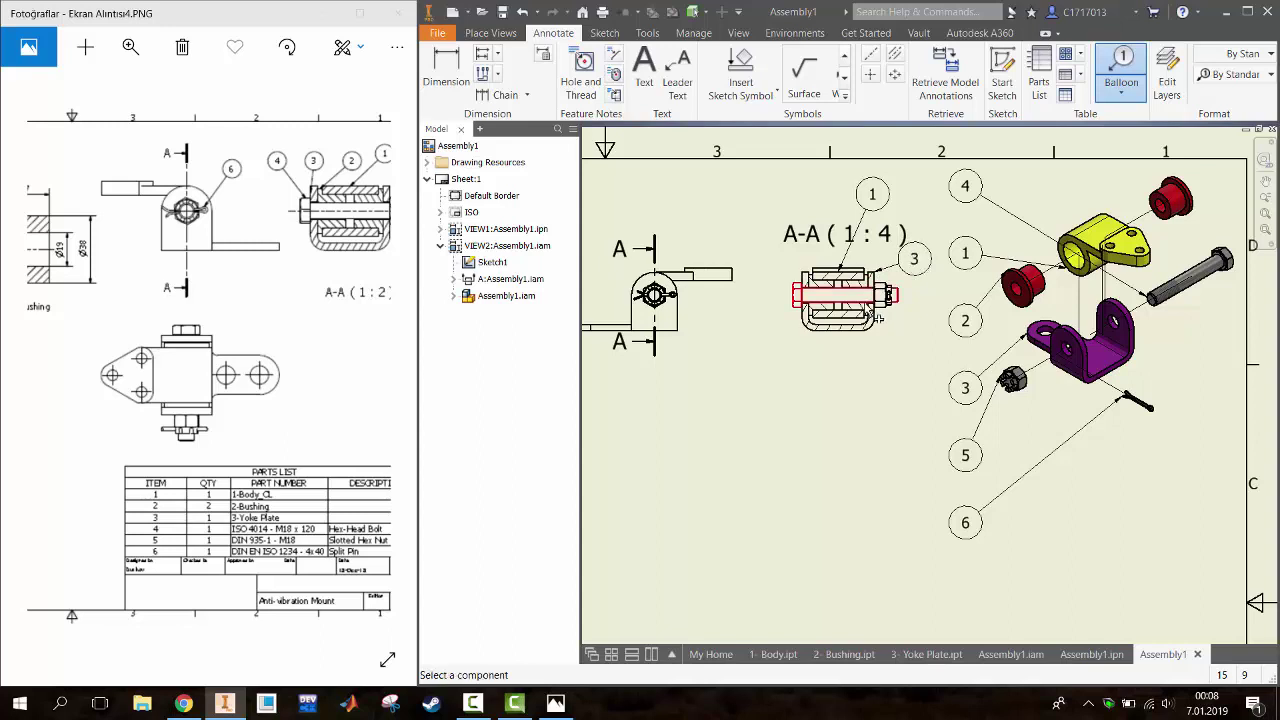
{"action": "key", "text": "Escape"}
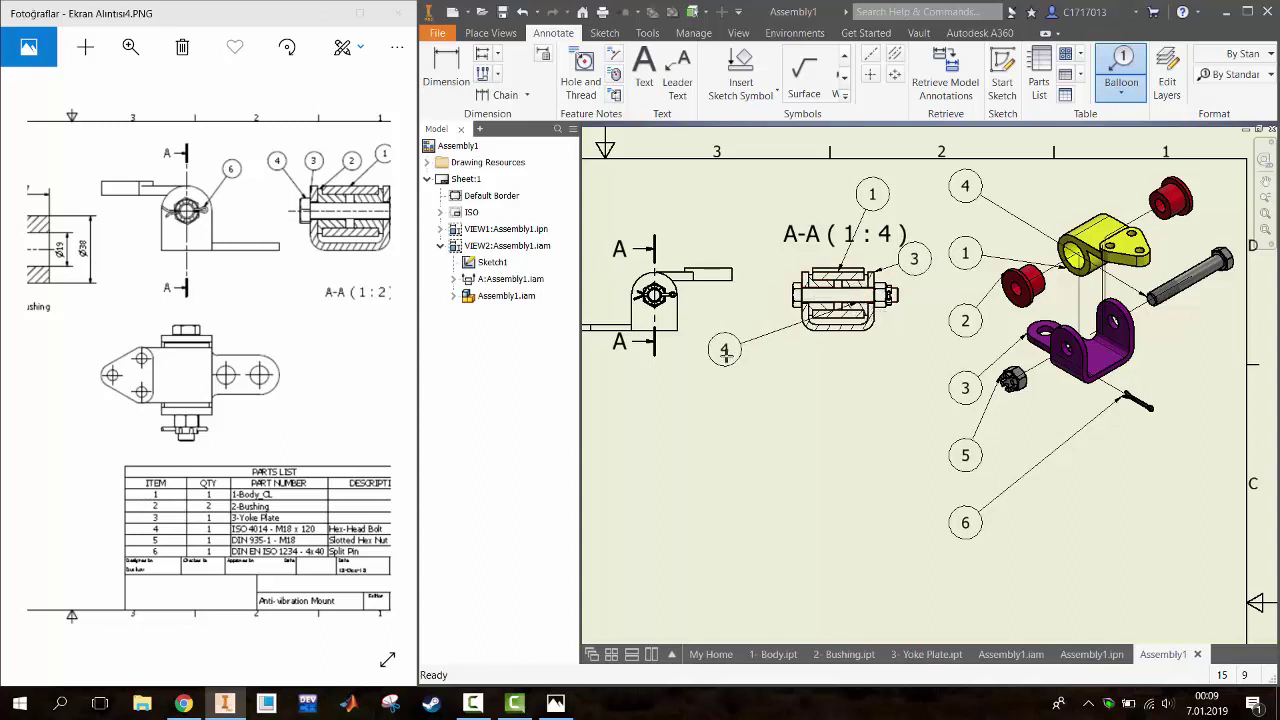
{"action": "left_click", "coordinate": [747, 380]}
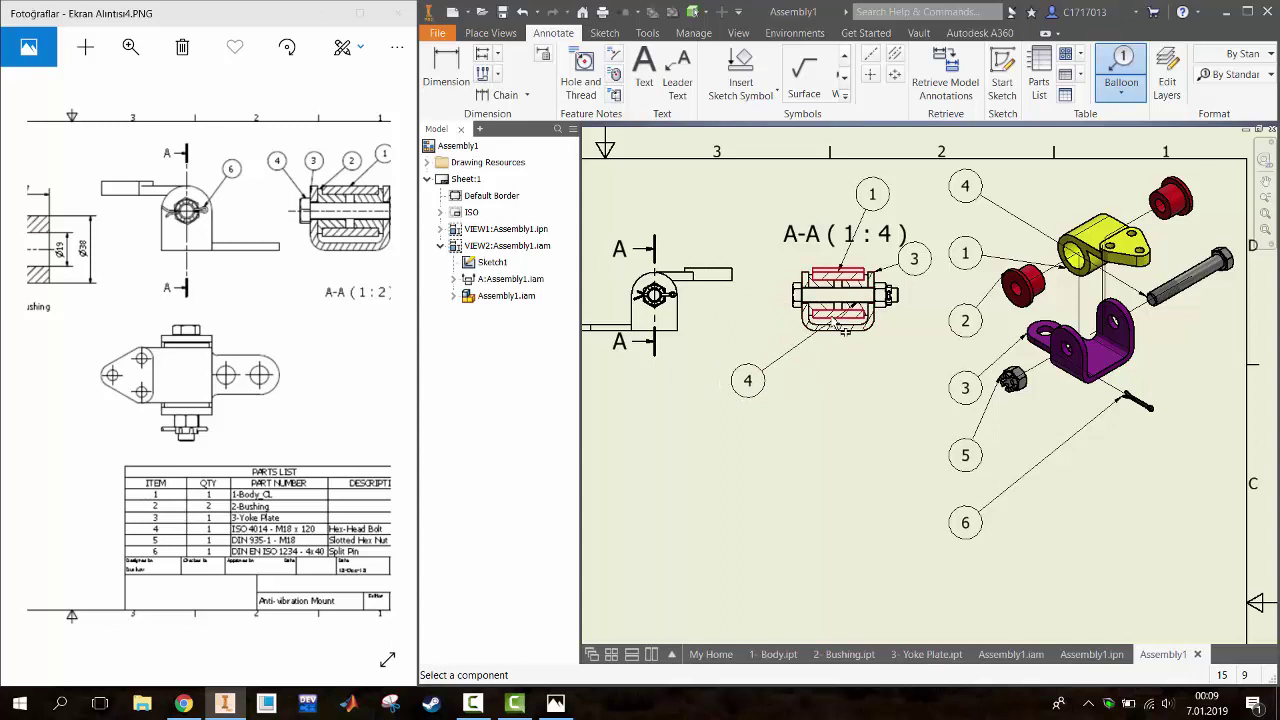
{"action": "key", "text": "Escape"}
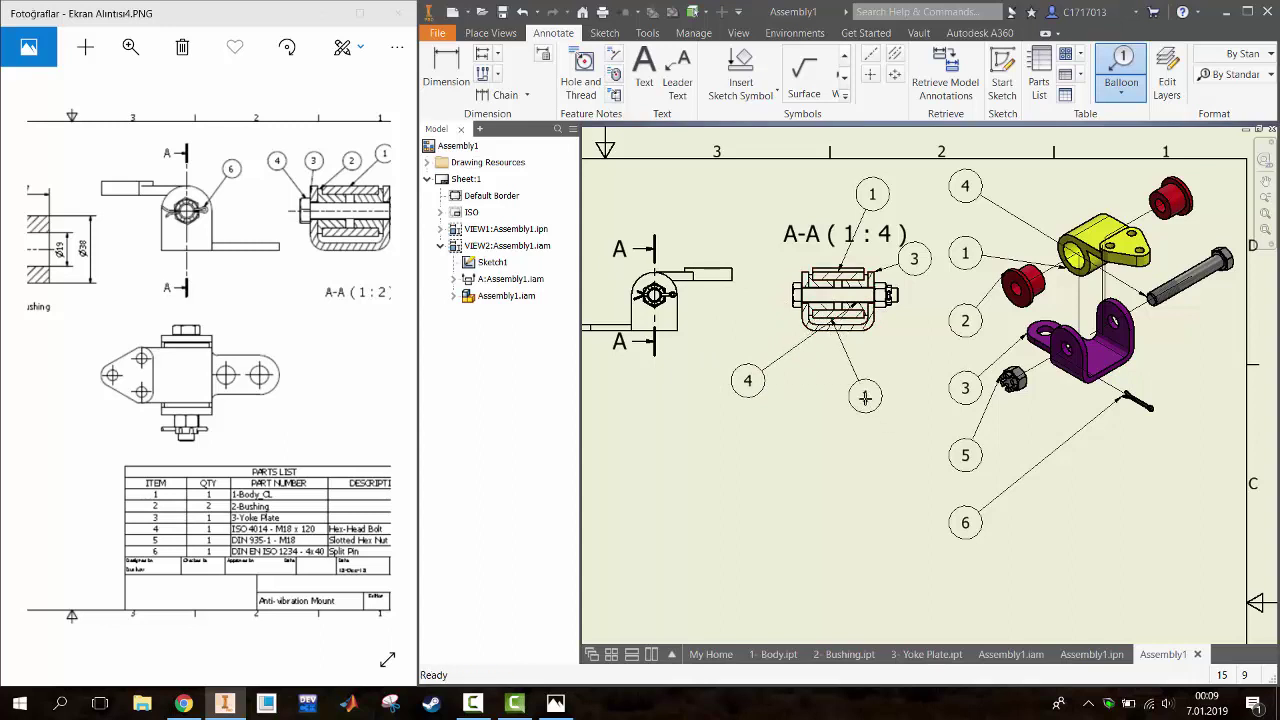
Balloon the bushing as 2, the nut as 5 and the split pin as 6 in section A-A
{"action": "left_click", "coordinate": [1121, 68]}
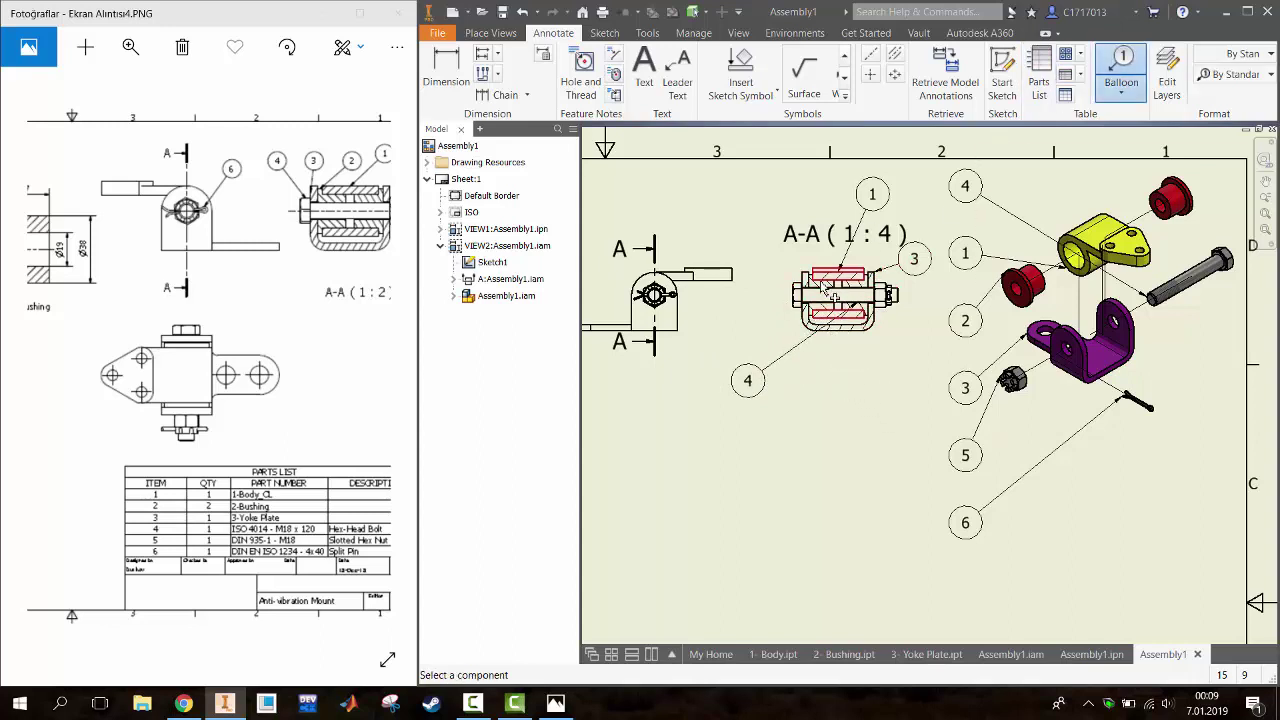
{"action": "left_click", "coordinate": [822, 292]}
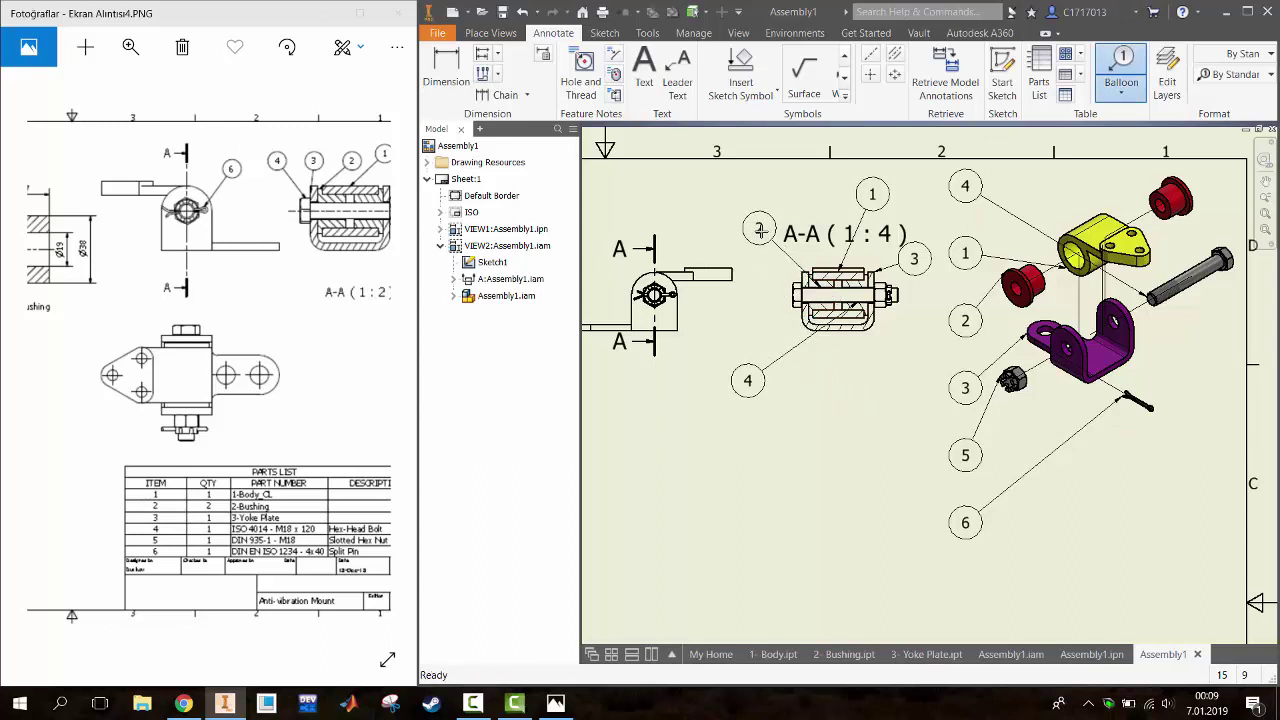
{"action": "double_click", "coordinate": [760, 230]}
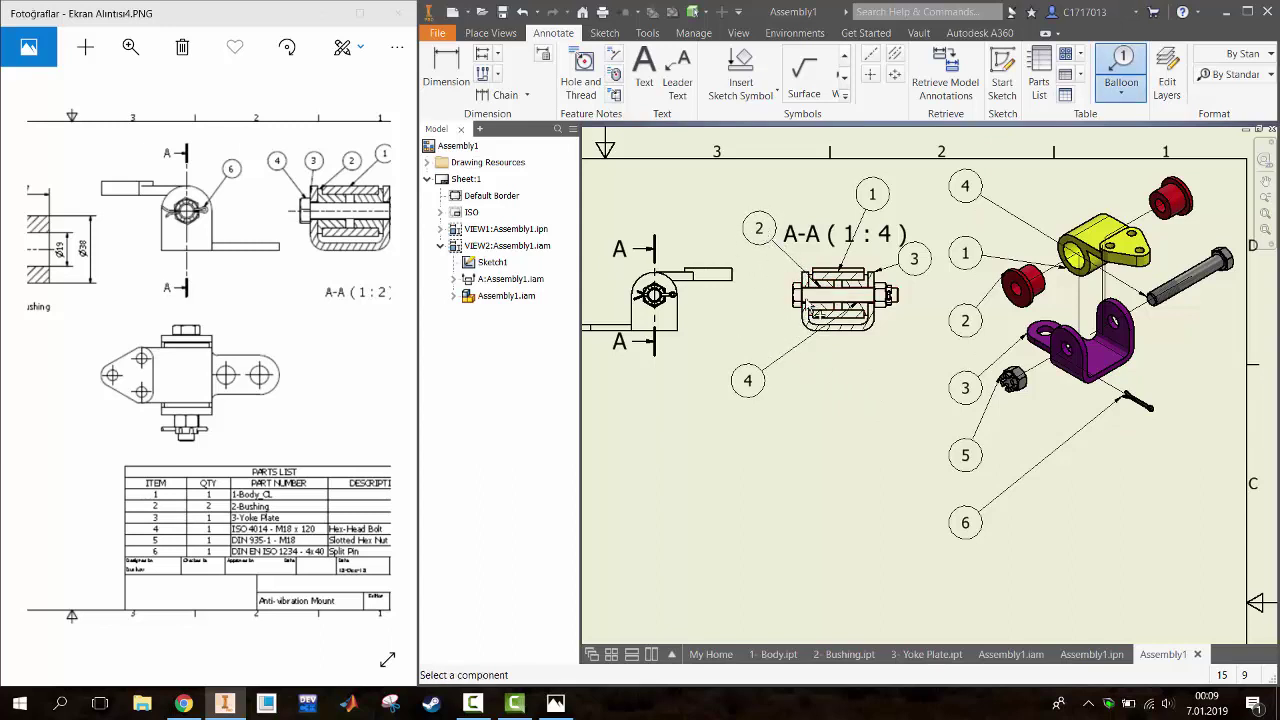
{"action": "left_click", "coordinate": [887, 297]}
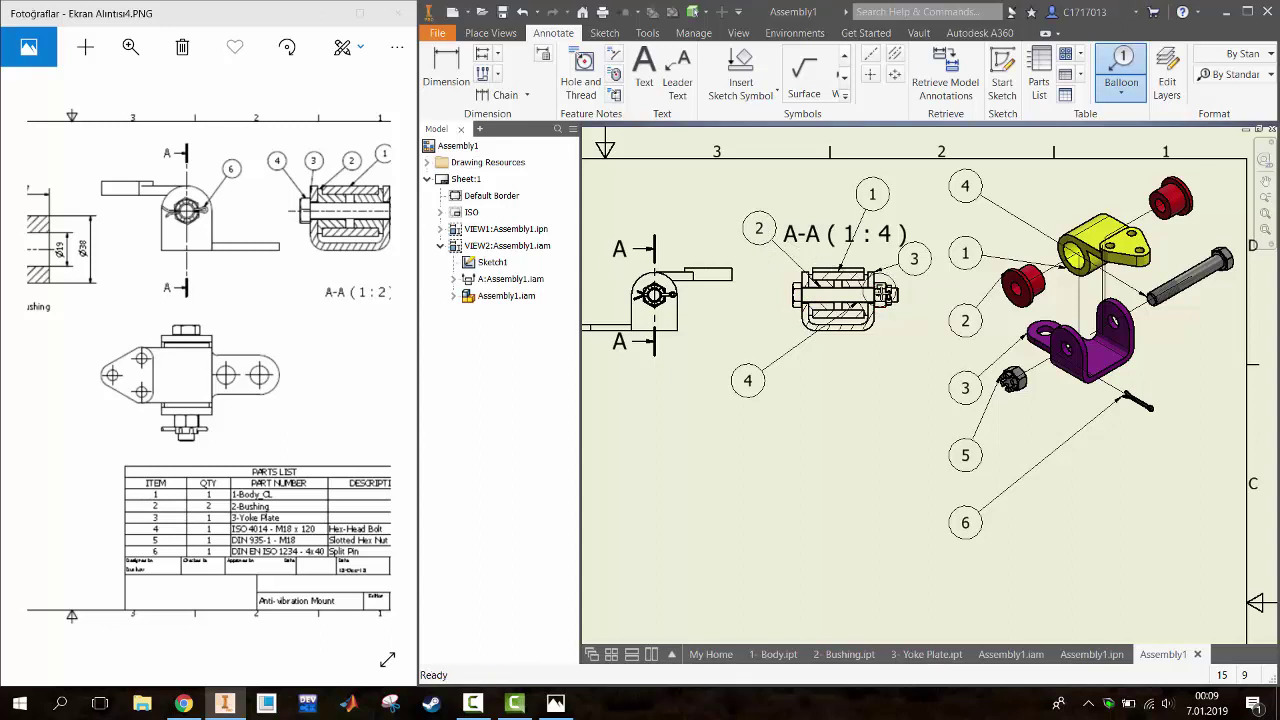
{"action": "double_click", "coordinate": [892, 372]}
{"action": "left_click", "coordinate": [903, 309]}
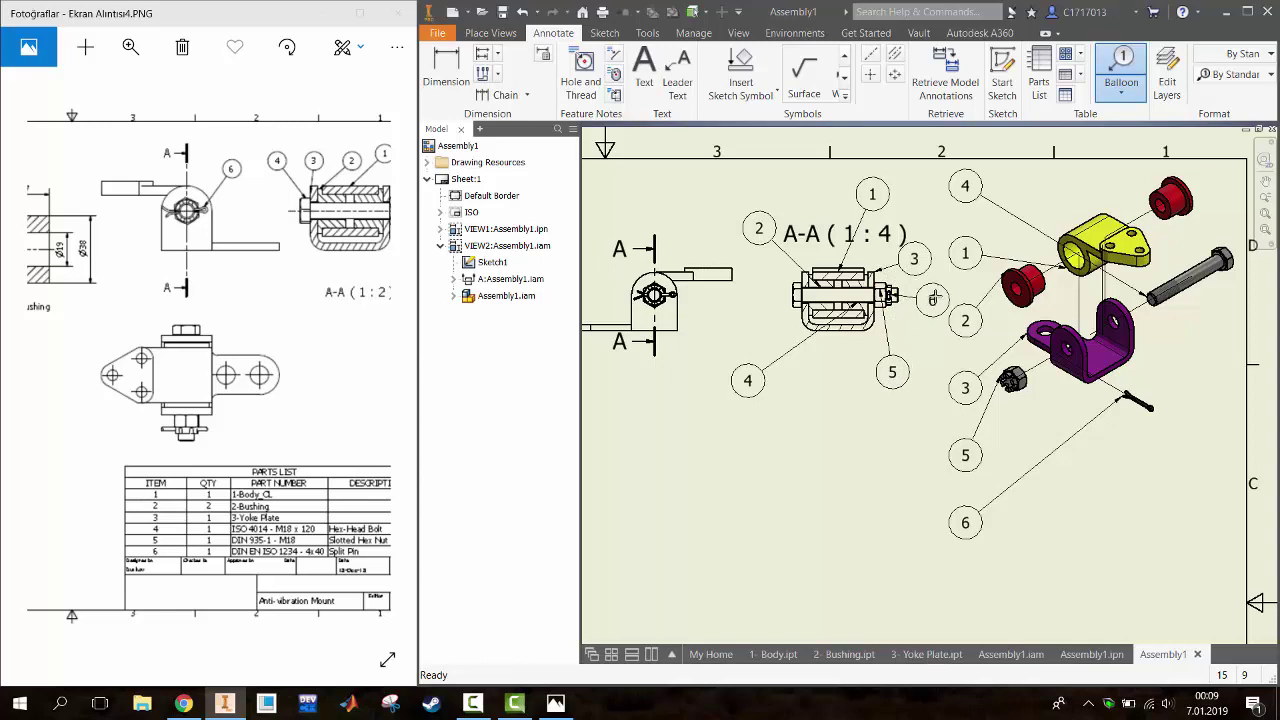
{"action": "double_click", "coordinate": [926, 297]}
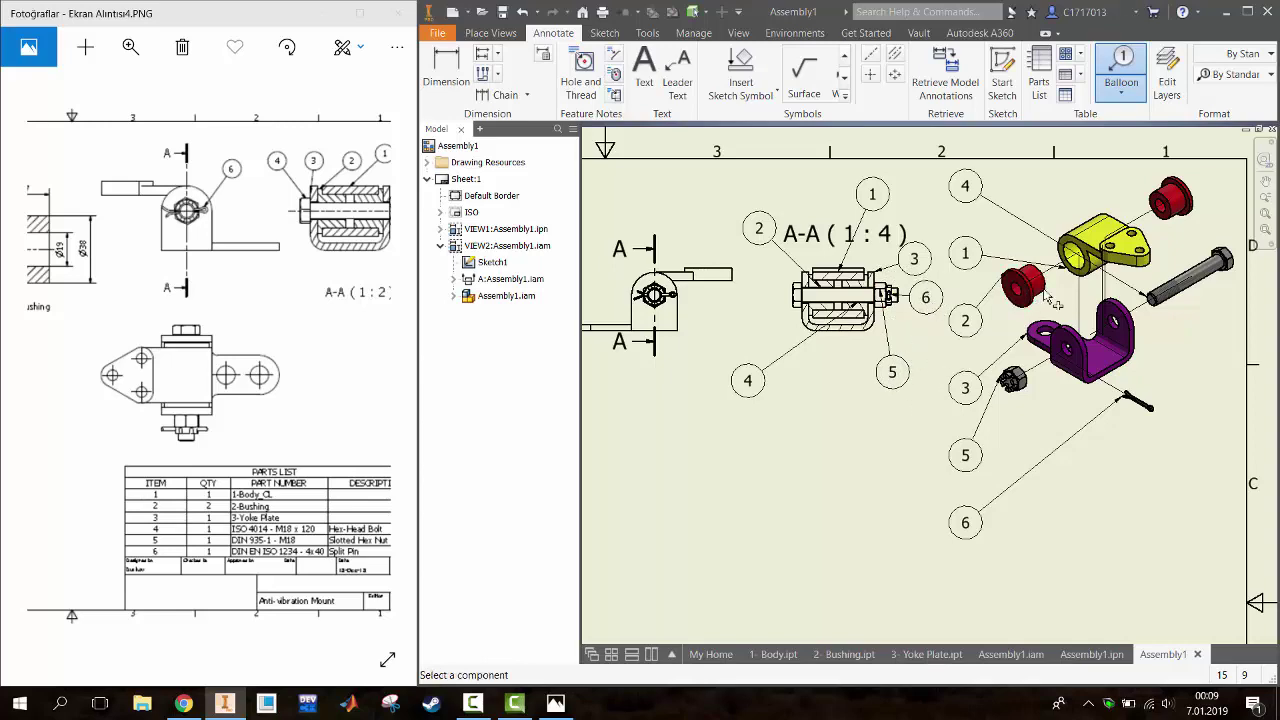
{"action": "key", "text": "Escape"}
{"action": "scroll", "coordinate": [790, 467], "scroll_direction": "down", "scroll_amount": 3}
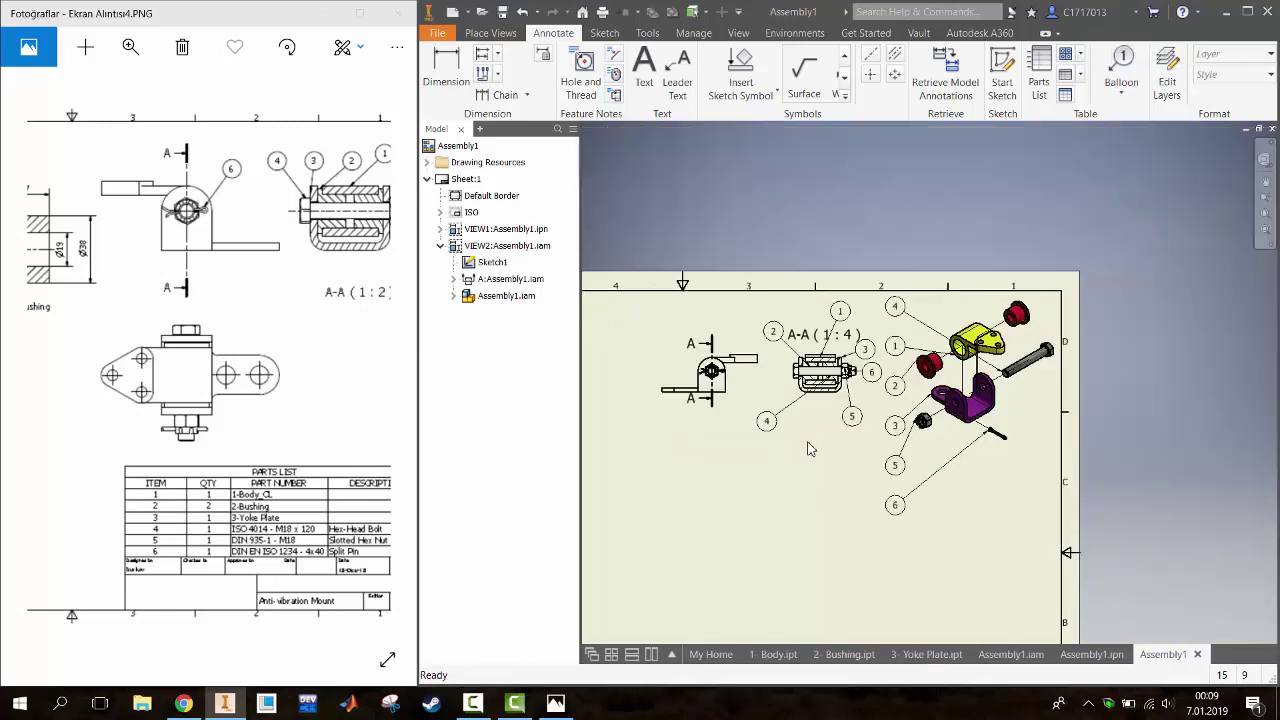
Insert the Assembly1.iam parts list with default settings just above the title block
{"action": "middle_click_drag", "start_coordinate": [768, 470], "coordinate": [953, 370]}
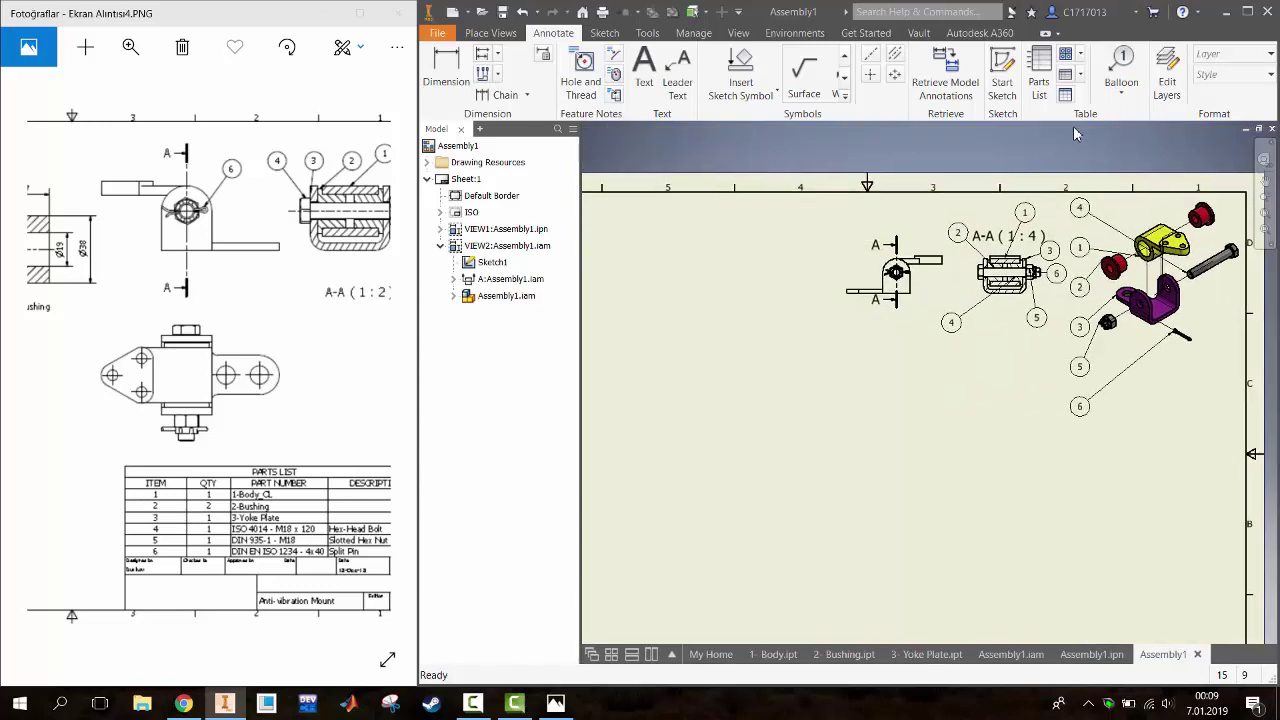
{"action": "left_click", "coordinate": [1039, 72]}
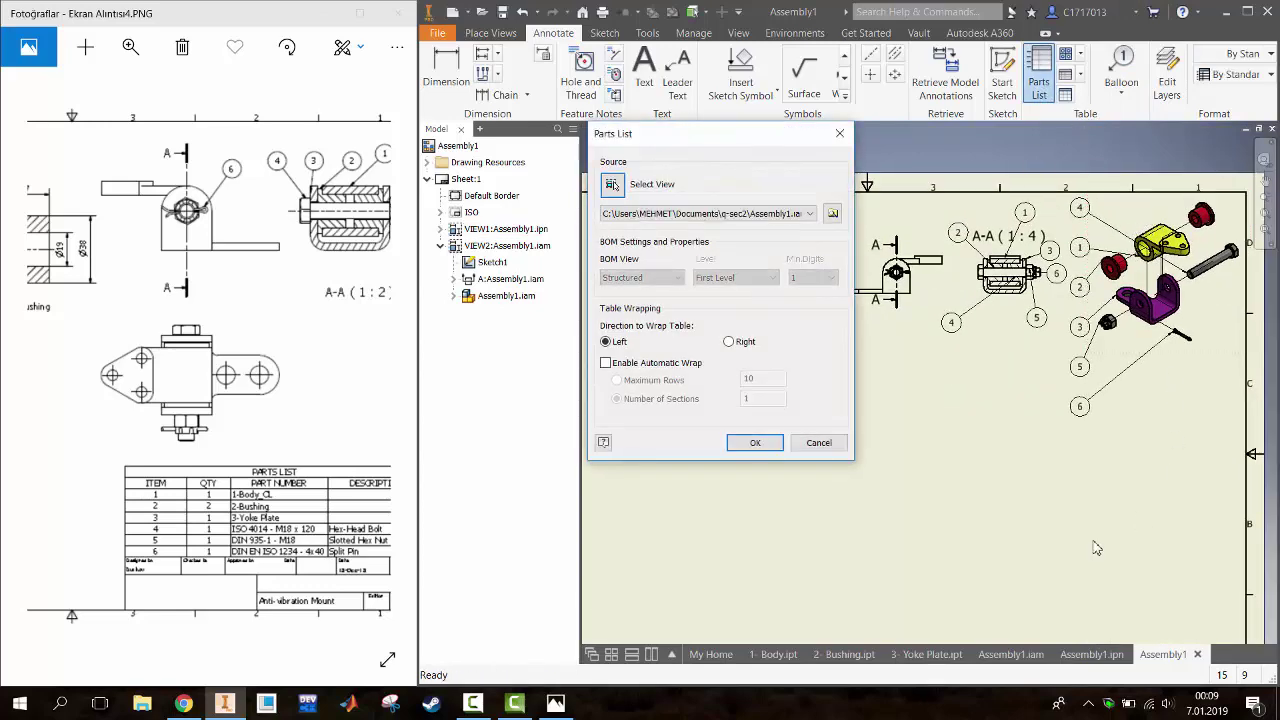
{"action": "left_click", "coordinate": [757, 444]}
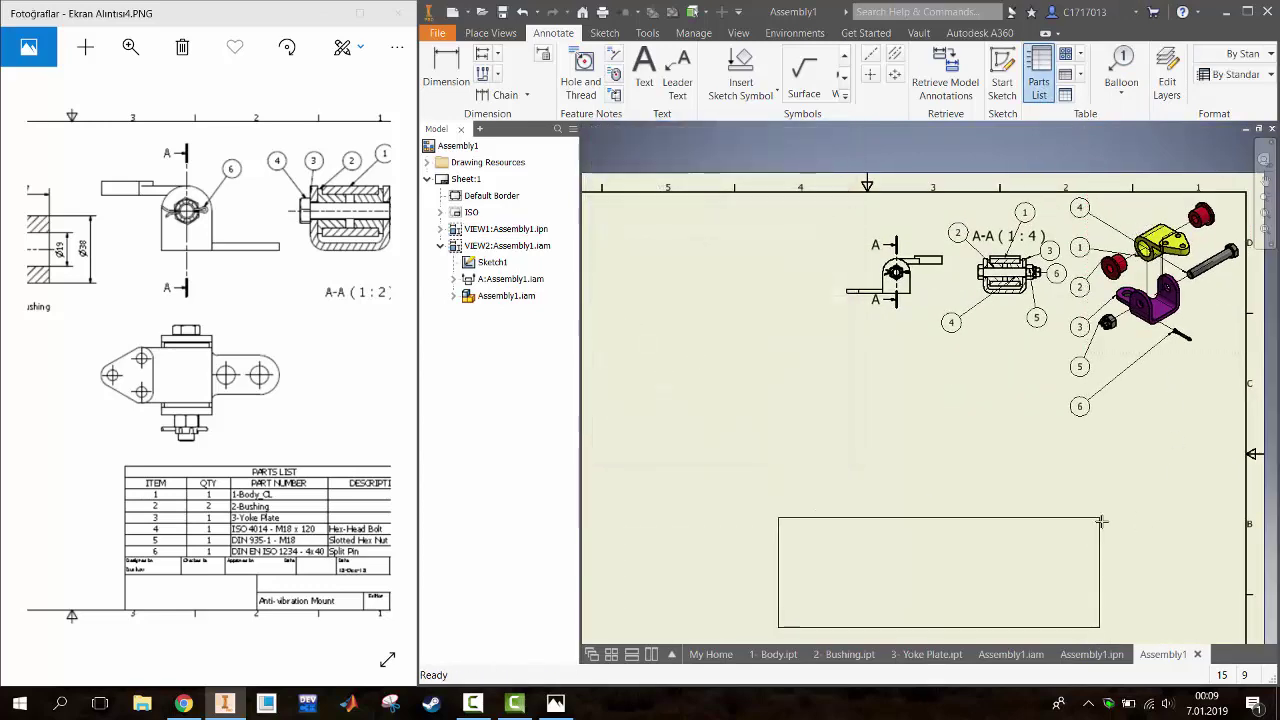
{"action": "middle_click_drag", "start_coordinate": [1100, 520], "coordinate": [951, 406]}
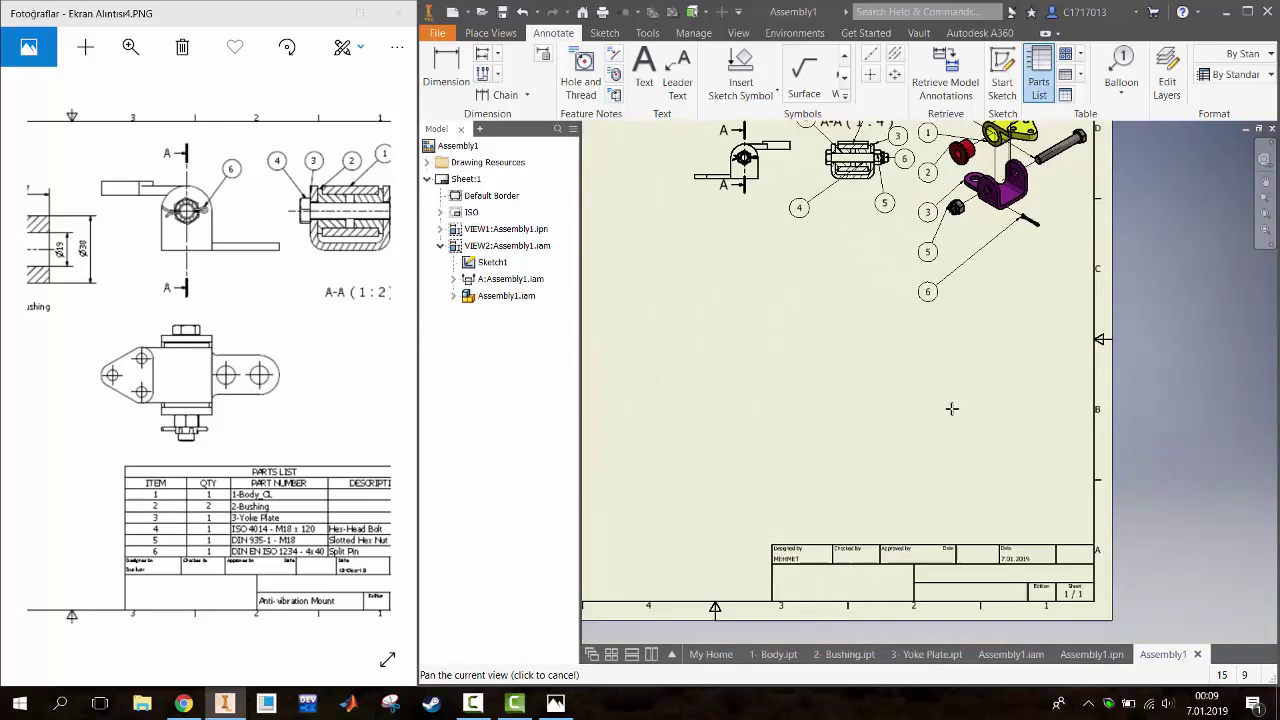
{"action": "left_click", "coordinate": [1096, 437]}
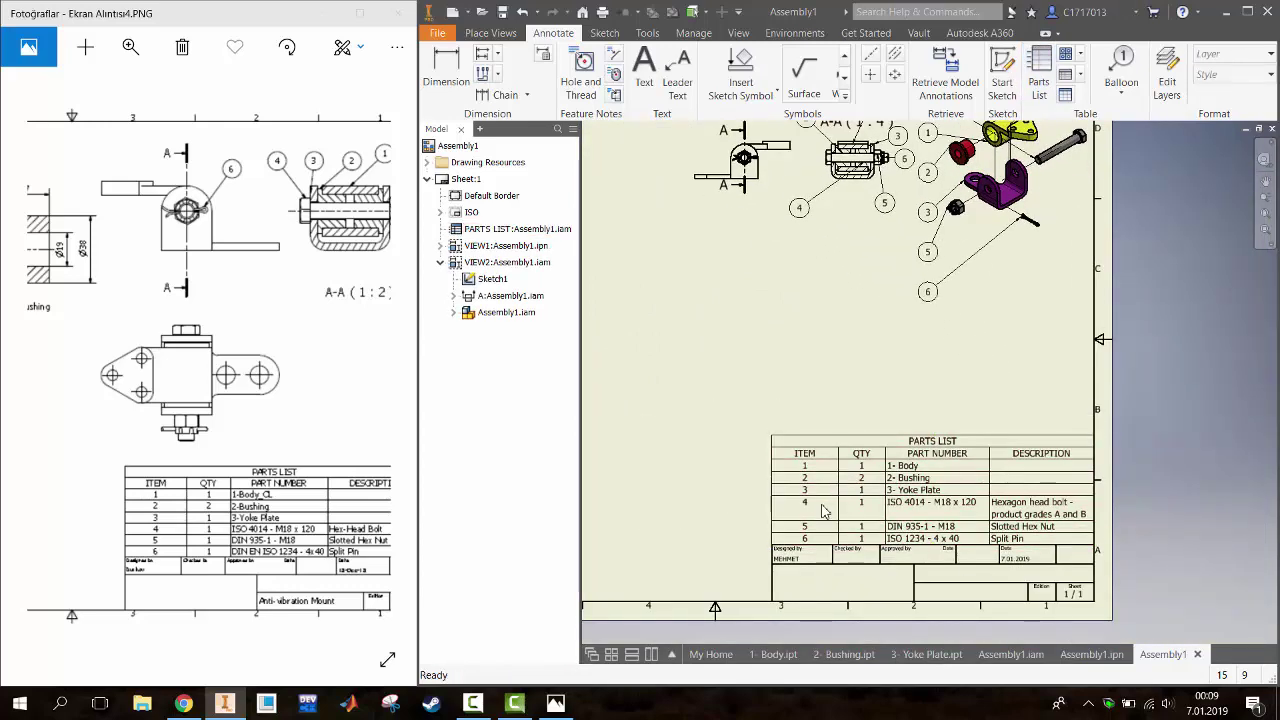
{"action": "key", "text": "Escape"}
Pan the reference drawing image to show the part views
{"action": "left_click", "coordinate": [277, 544]}
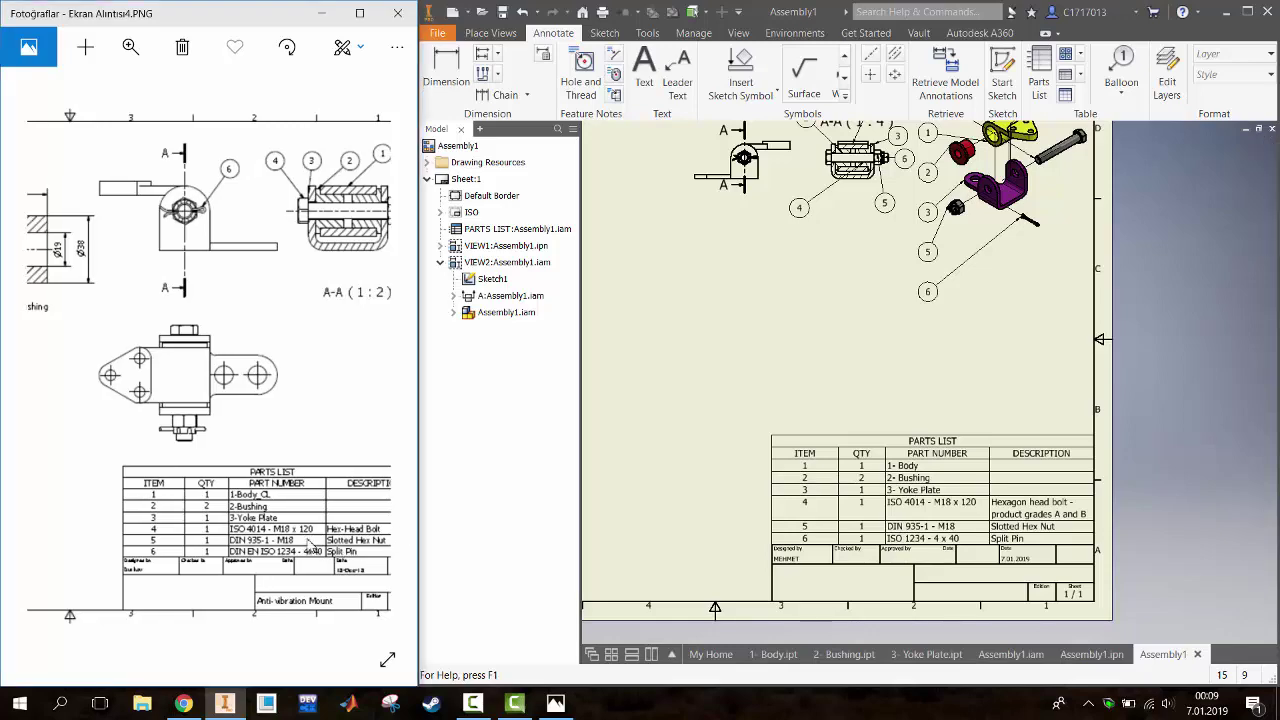
{"action": "scroll", "coordinate": [277, 544], "scroll_direction": "down", "scroll_amount": 2}
{"action": "mouse_move", "coordinate": [277, 544]}
{"action": "left_mouse_down"}
{"action": "mouse_move", "coordinate": [323, 545]}
{"action": "mouse_move", "coordinate": [217, 407]}
{"action": "left_mouse_up"}
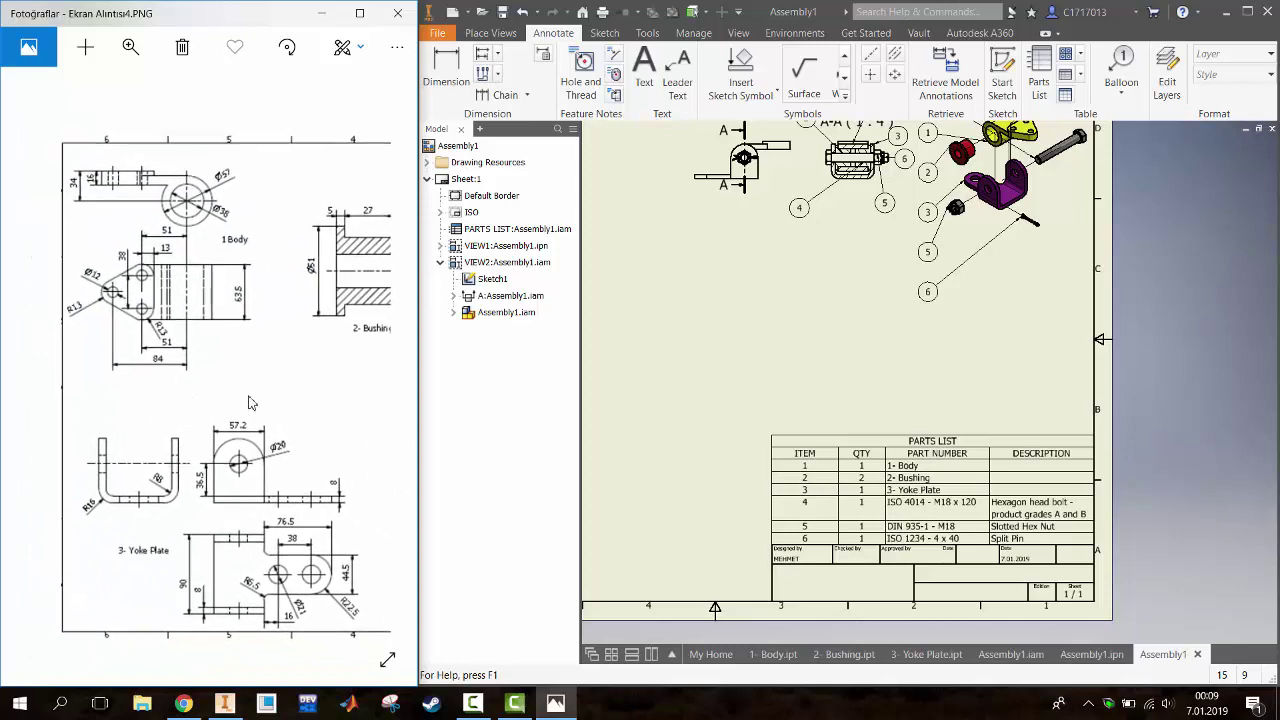
{"action": "left_click", "coordinate": [650, 350]}
{"action": "middle_click_drag", "start_coordinate": [705, 332], "coordinate": [1104, 390]}
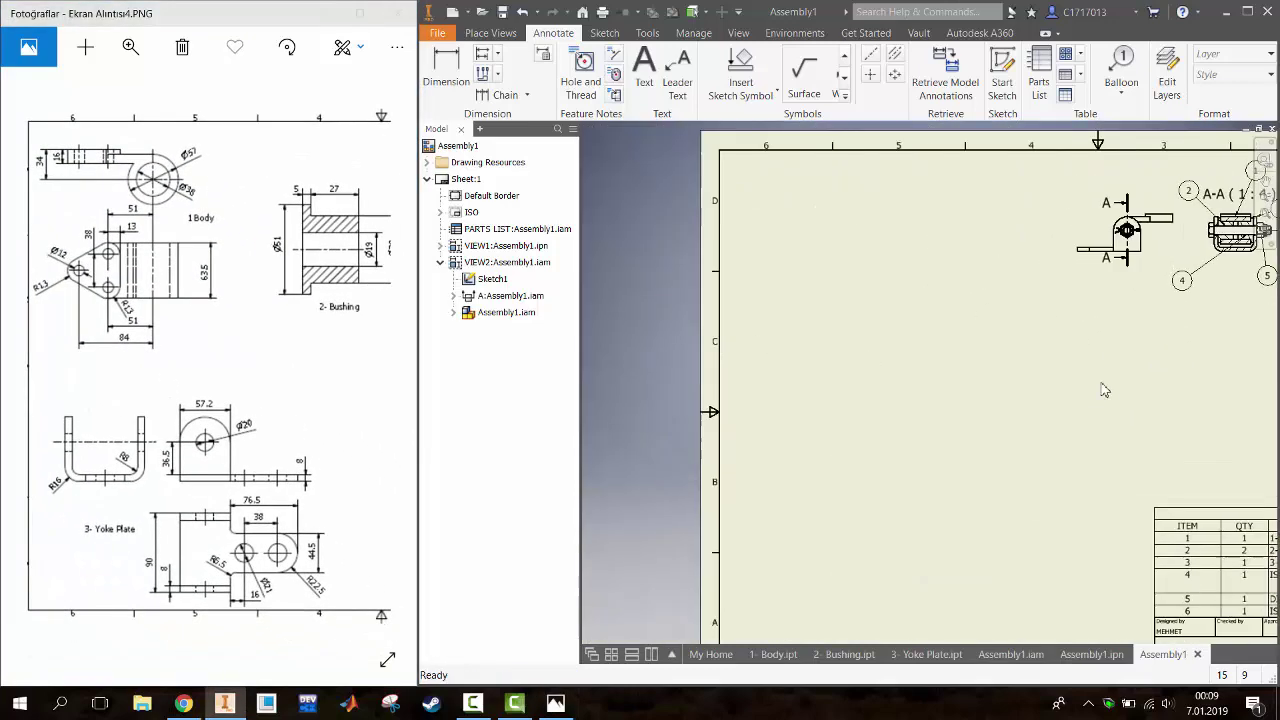
{"action": "middle_click_drag", "start_coordinate": [840, 318], "coordinate": [714, 294]}
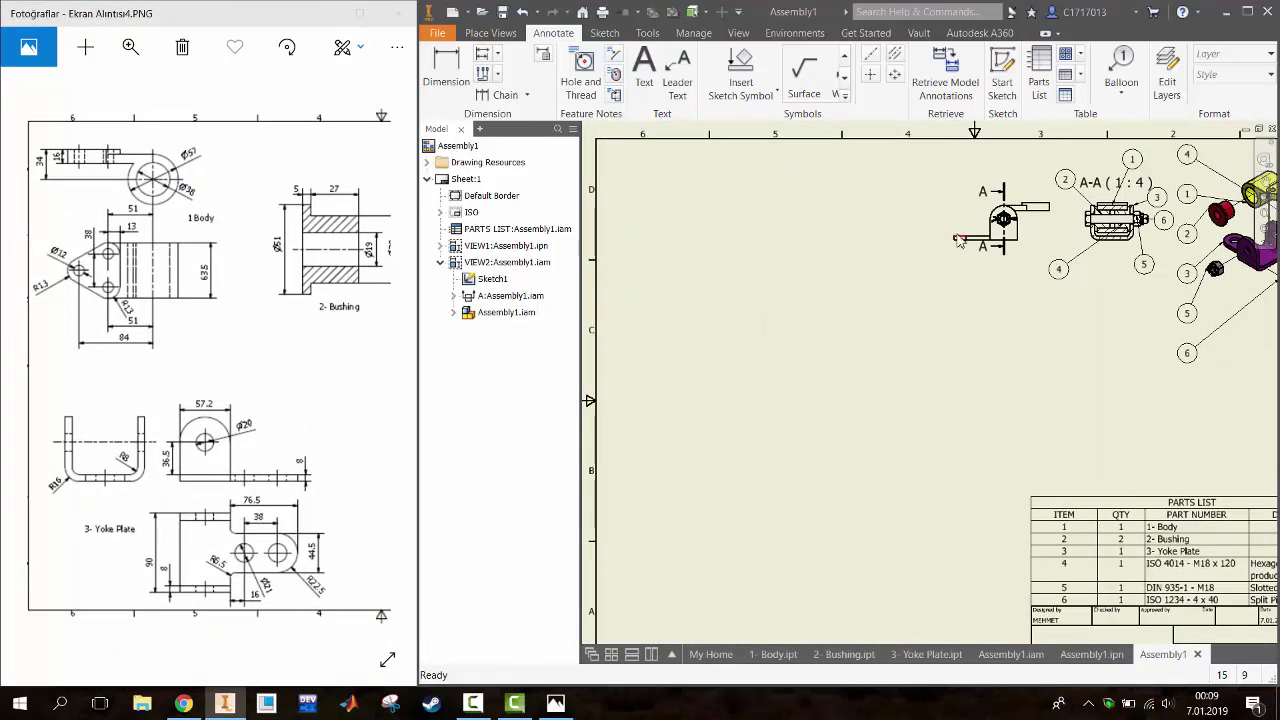
{"action": "left_click", "coordinate": [950, 258]}
{"action": "double_click", "coordinate": [950, 258]}
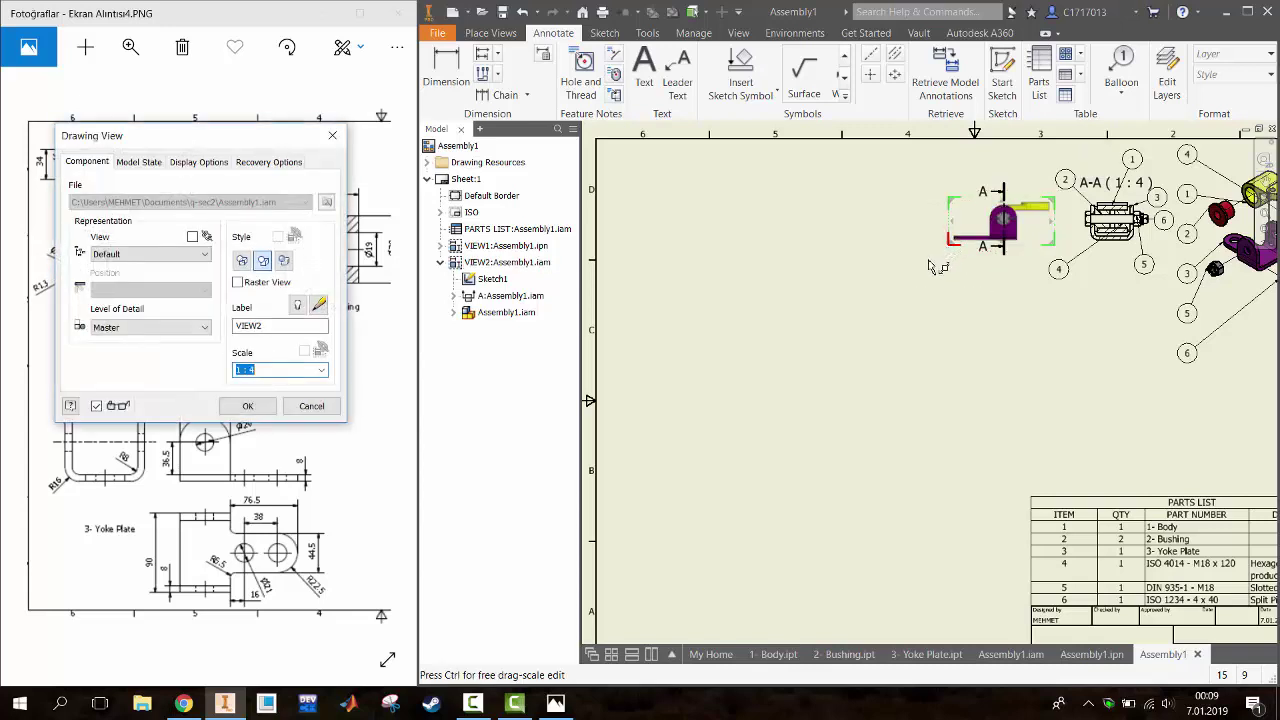
{"action": "key", "text": "Up"}
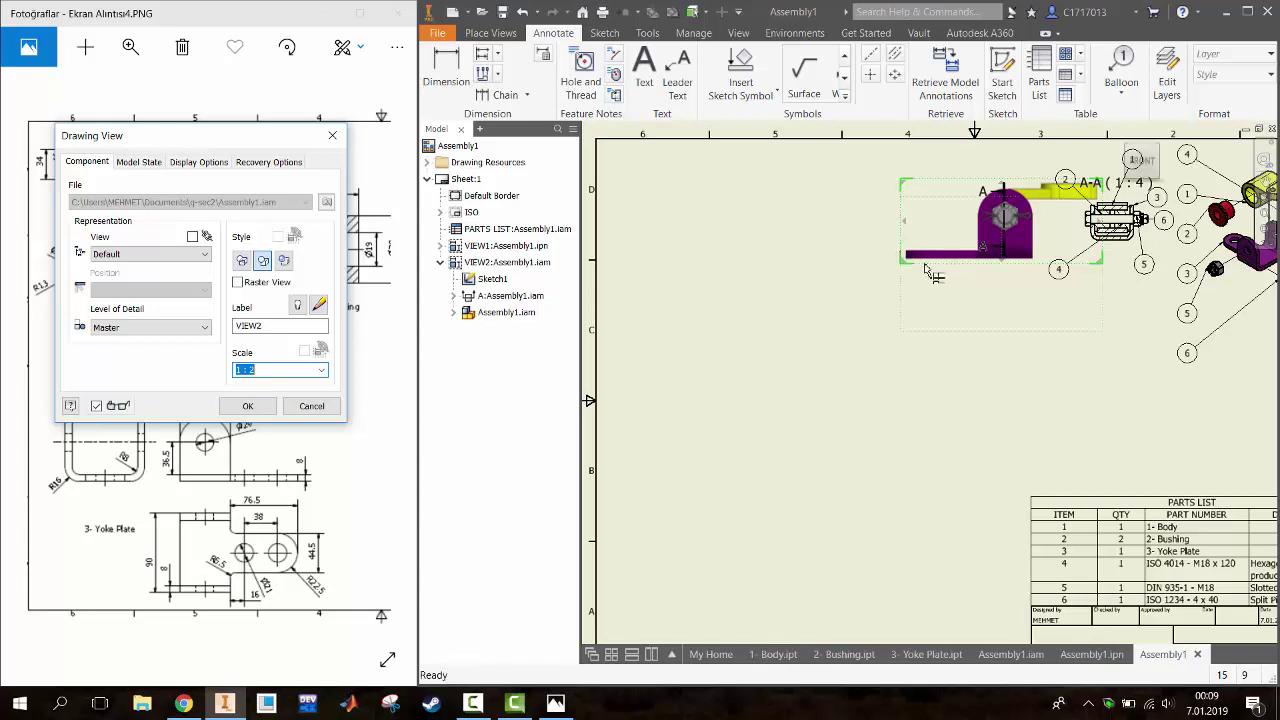
{"action": "left_click_drag", "start_coordinate": [1008, 222], "coordinate": [928, 222]}
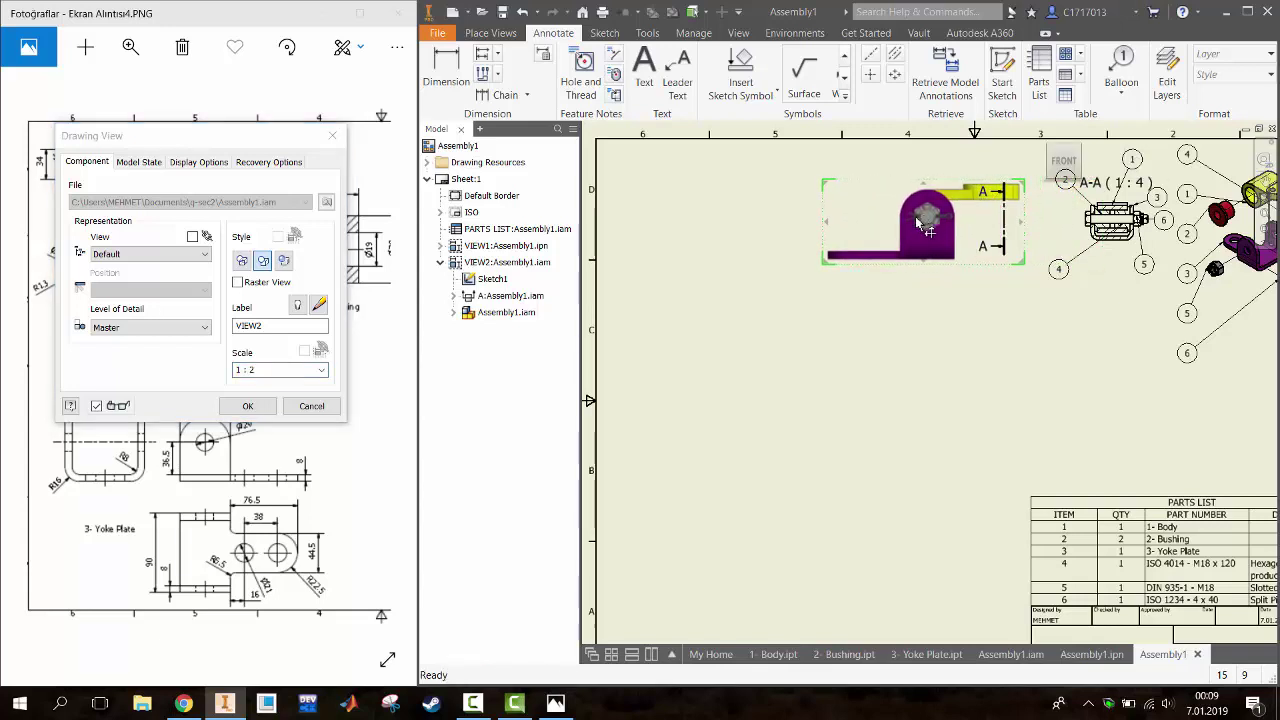
{"action": "key", "text": "Escape"}
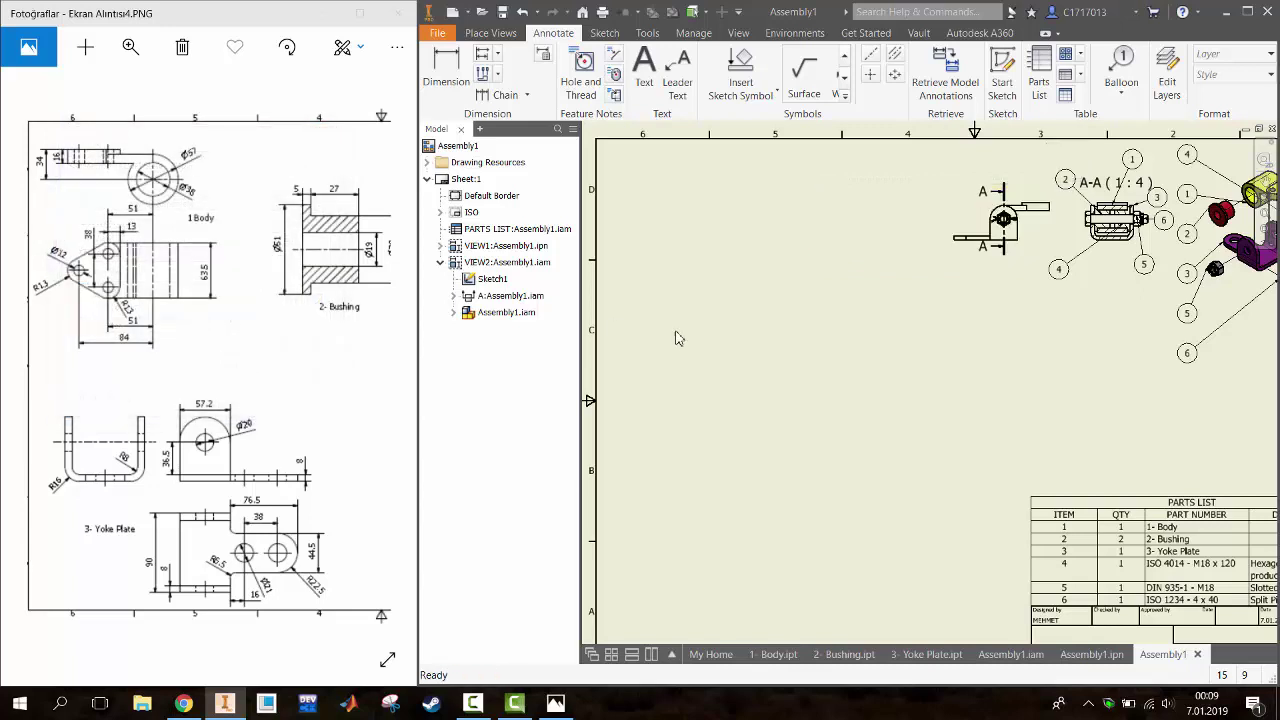
{"action": "double_click", "coordinate": [988, 228]}
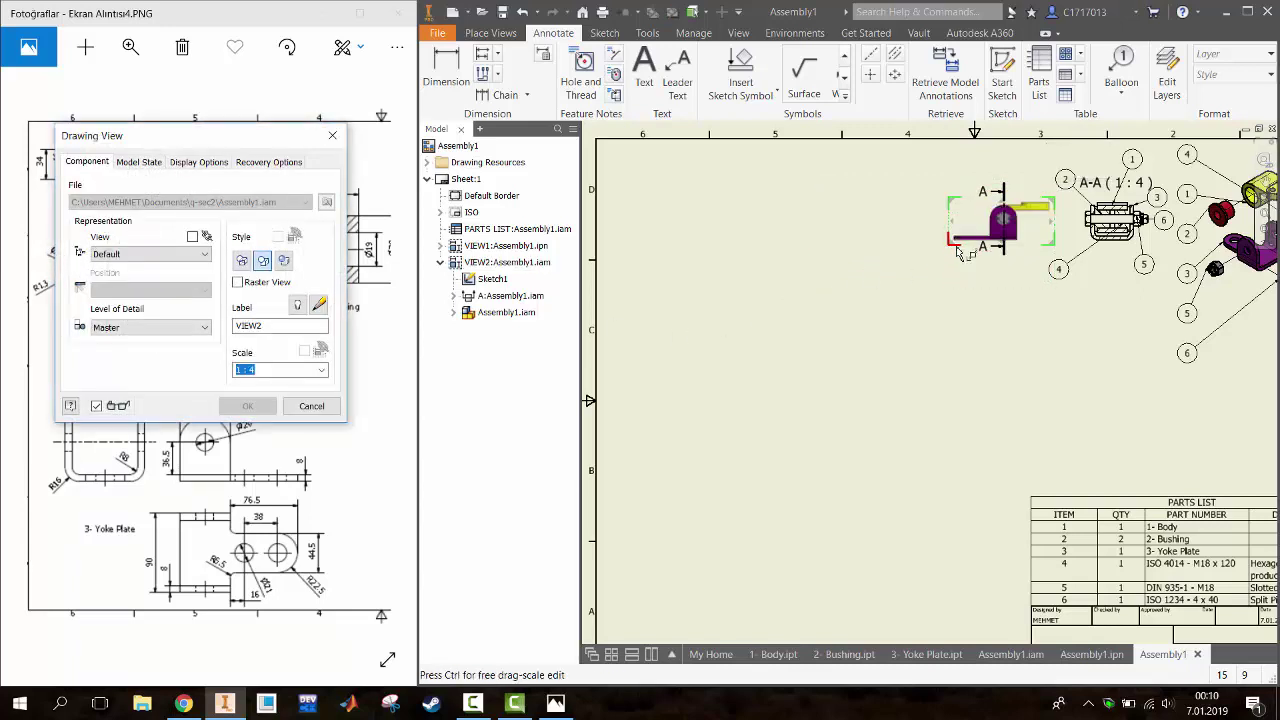
{"action": "type", "text": "1:2"}
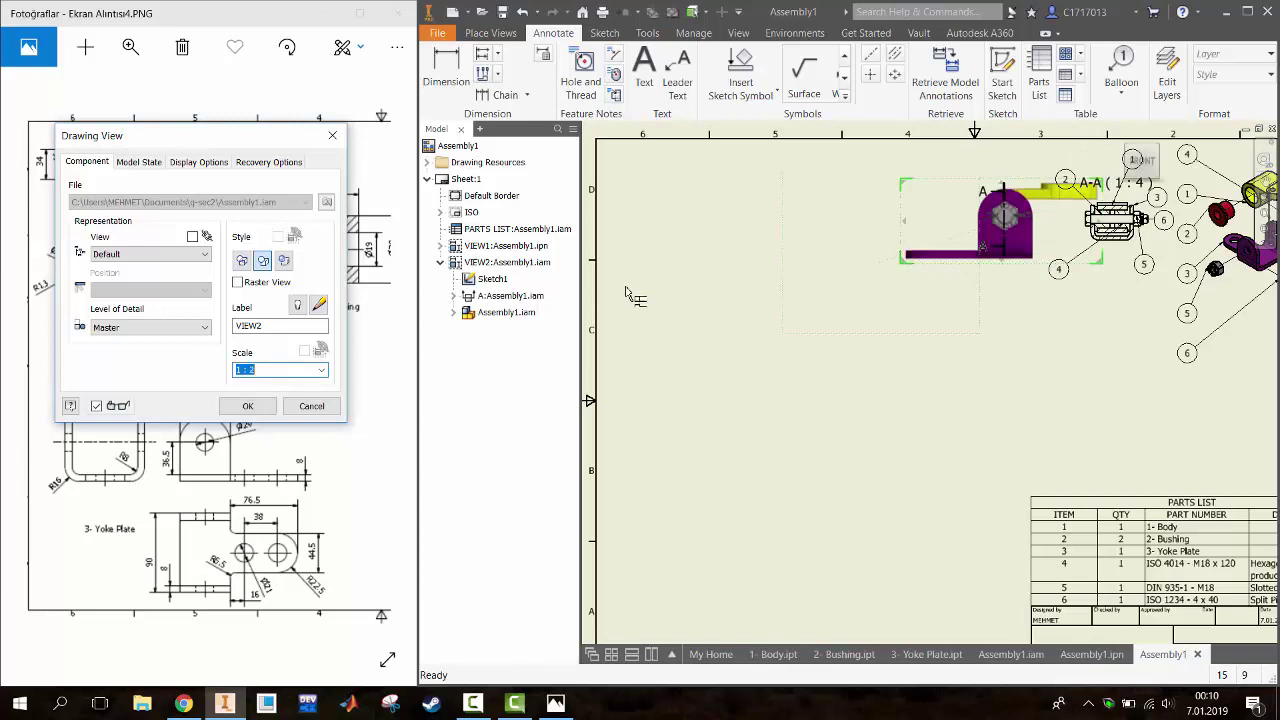
{"action": "left_click", "coordinate": [242, 406]}
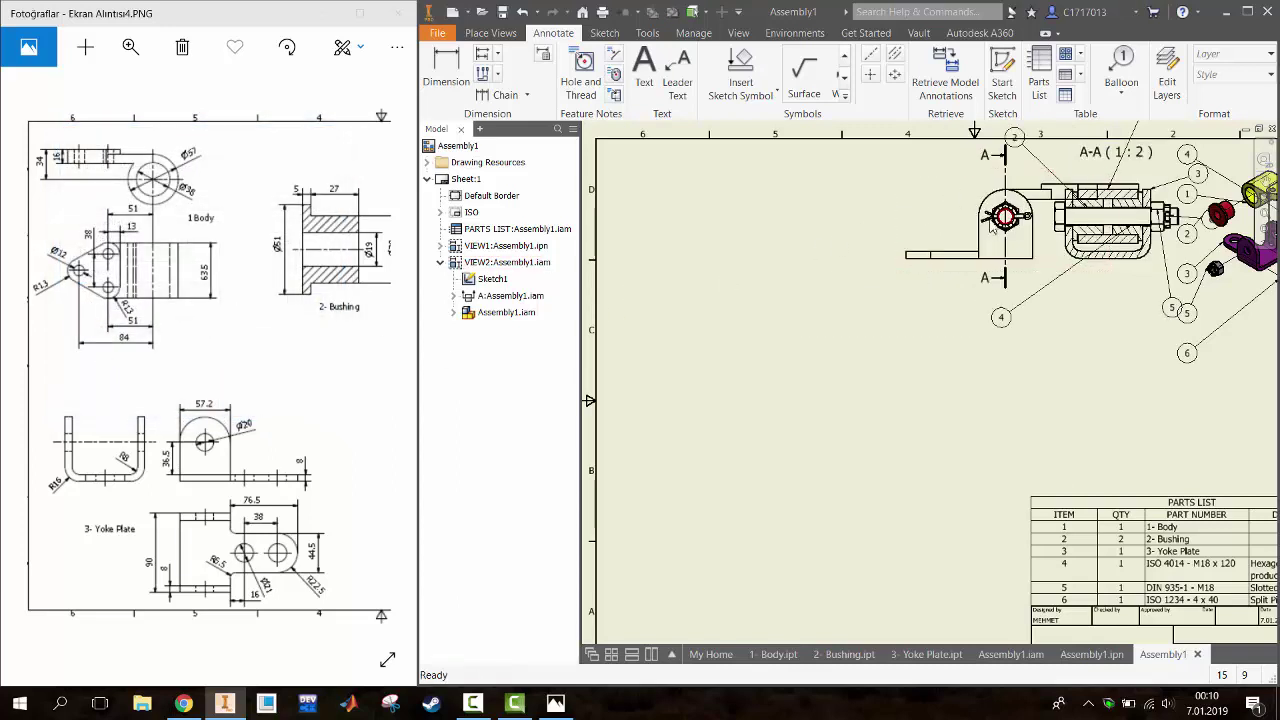
{"action": "left_click_drag", "start_coordinate": [882, 193], "coordinate": [890, 175]}
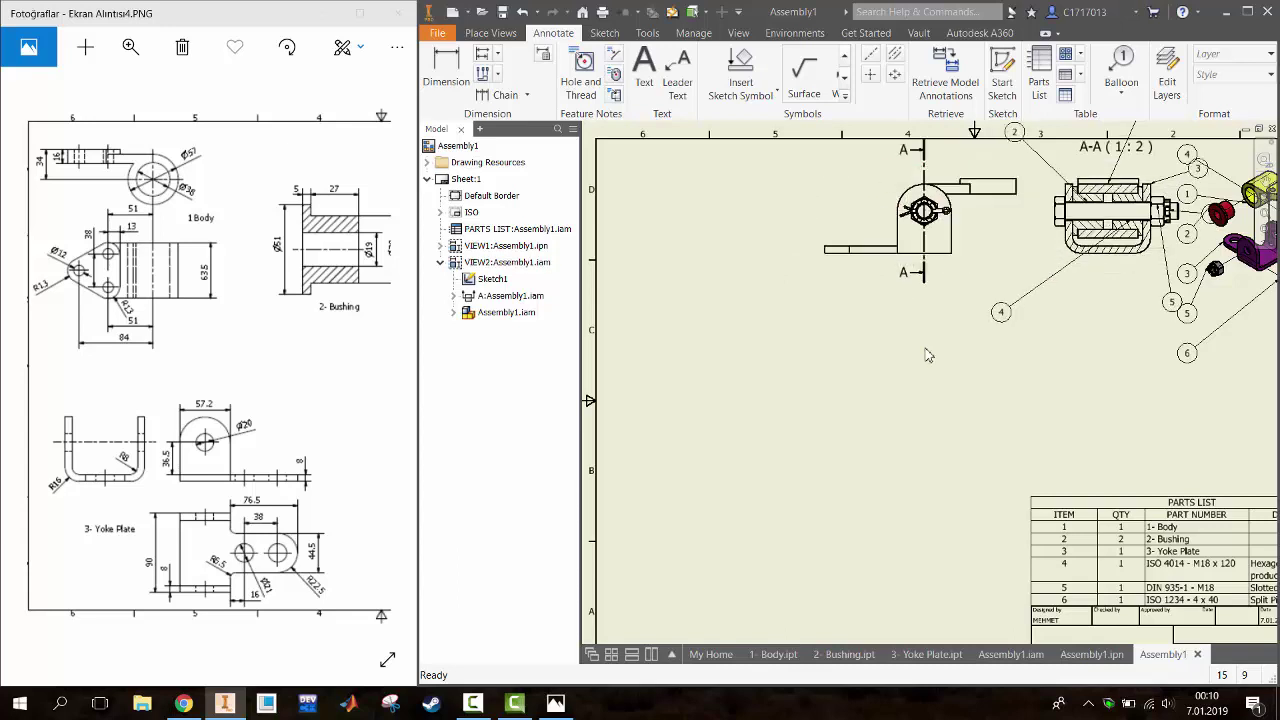
{"action": "key", "text": "ctrl+z"}
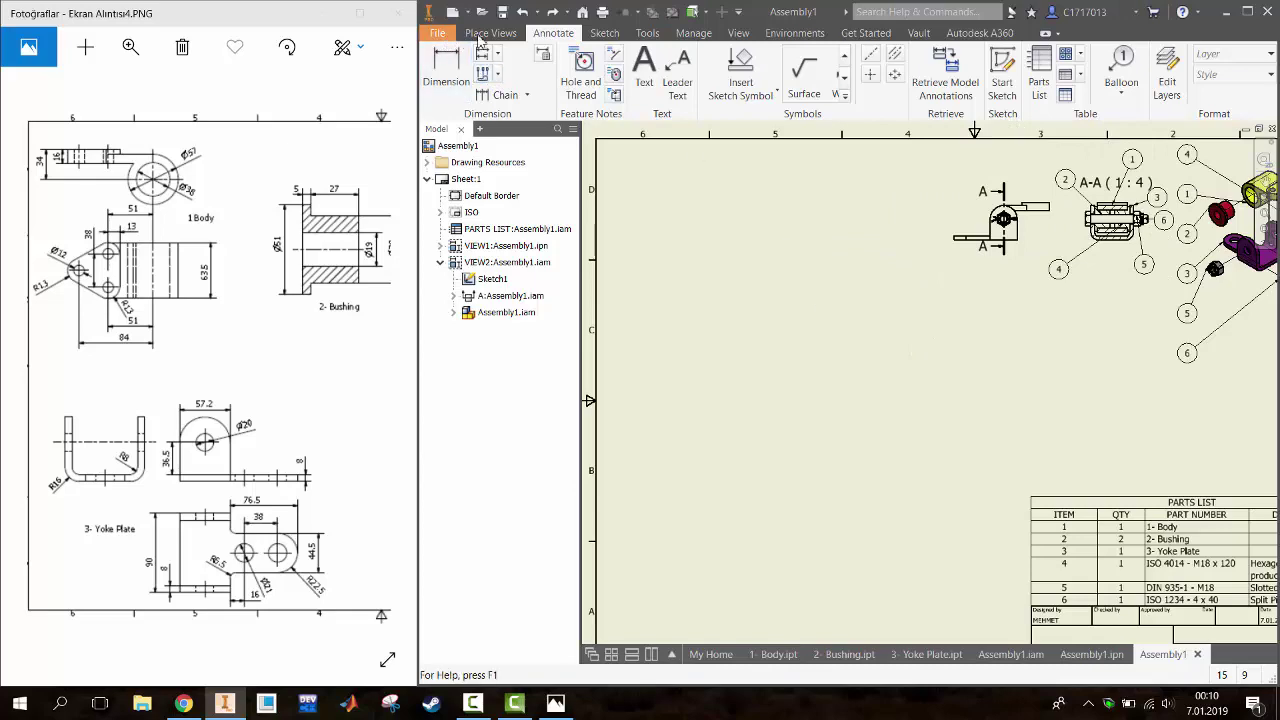
Place a 1:2 base view of 1- Body.ipt at upper left with a projected view below
{"action": "left_click", "coordinate": [490, 33]}
{"action": "left_click", "coordinate": [436, 70]}
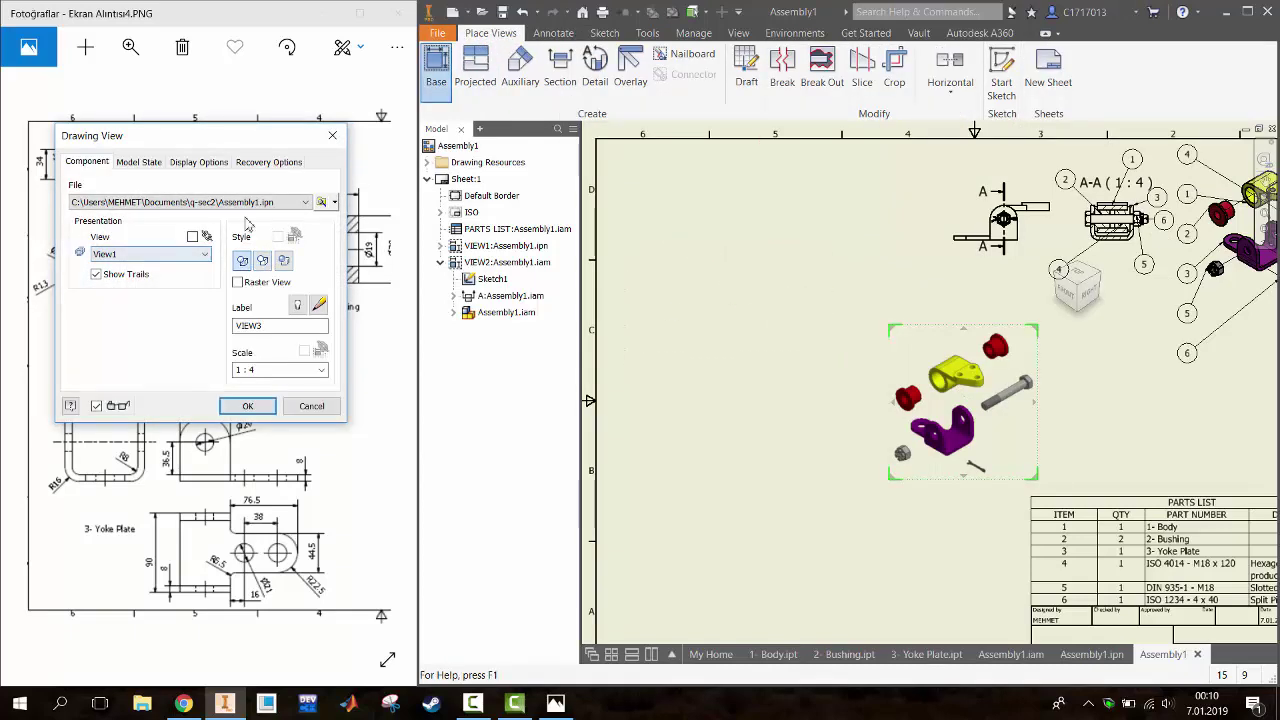
{"action": "left_click", "coordinate": [305, 202]}
{"action": "left_click", "coordinate": [305, 202]}
{"action": "left_click", "coordinate": [328, 204]}
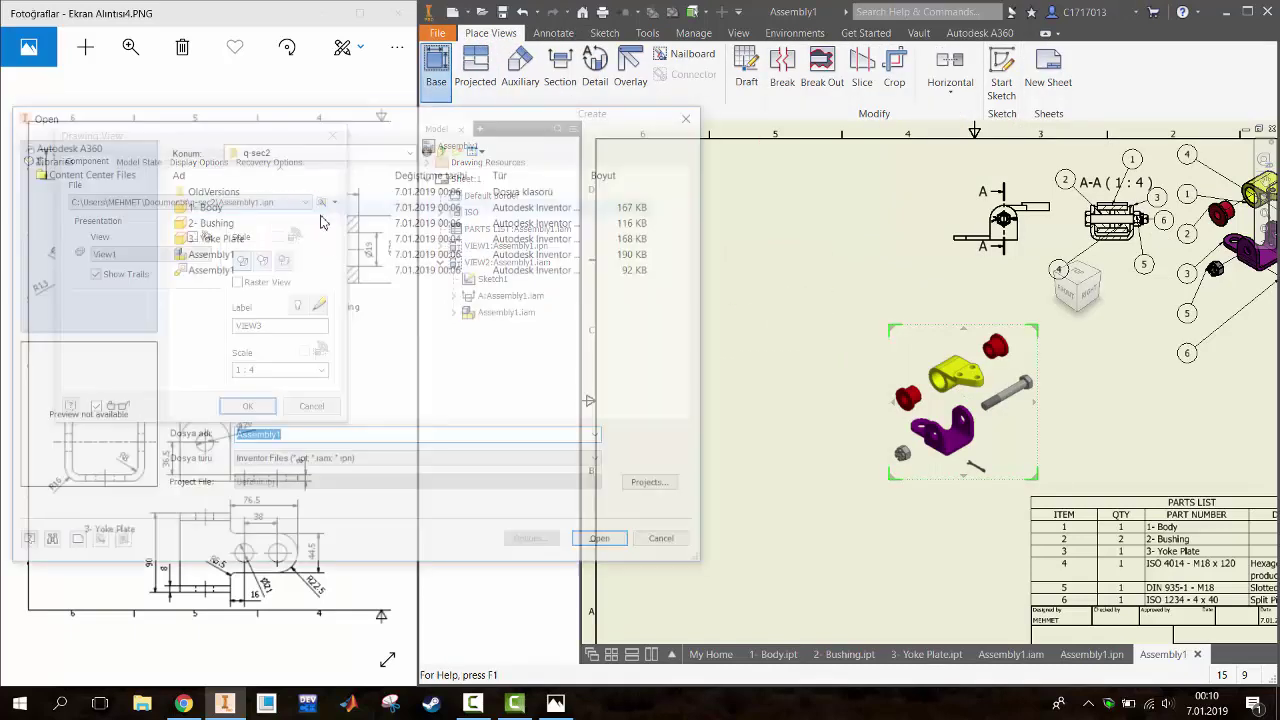
{"action": "left_click", "coordinate": [240, 205]}
{"action": "left_click", "coordinate": [632, 546]}
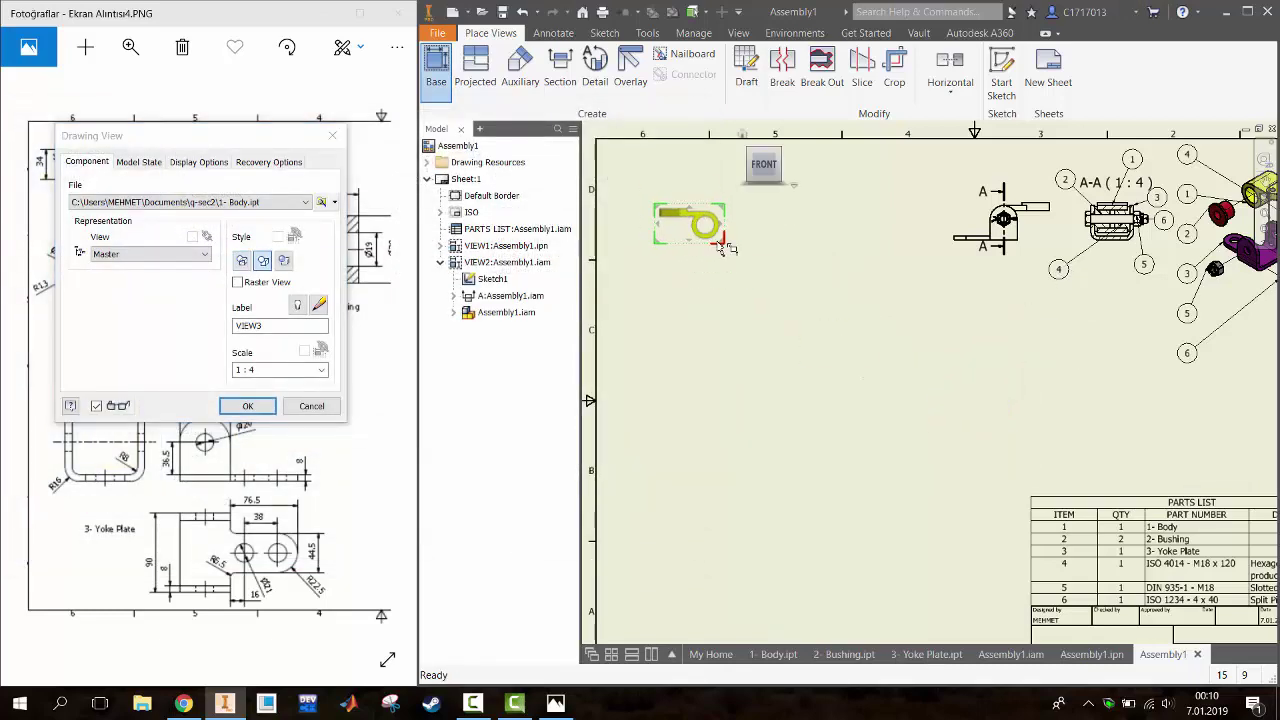
{"action": "key", "text": "Down"}
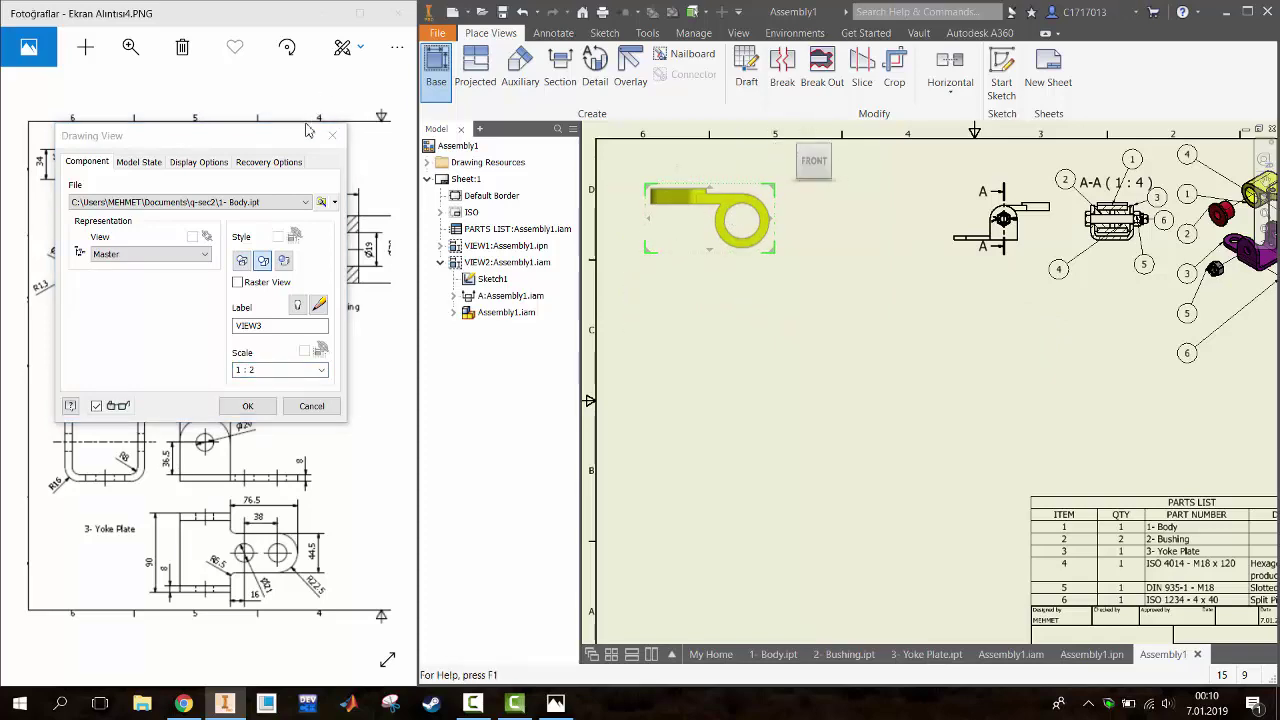
{"action": "mouse_move", "coordinate": [279, 140]}
{"action": "left_mouse_down"}
{"action": "mouse_move", "coordinate": [265, 119]}
{"action": "mouse_move", "coordinate": [262, 131]}
{"action": "left_mouse_up"}
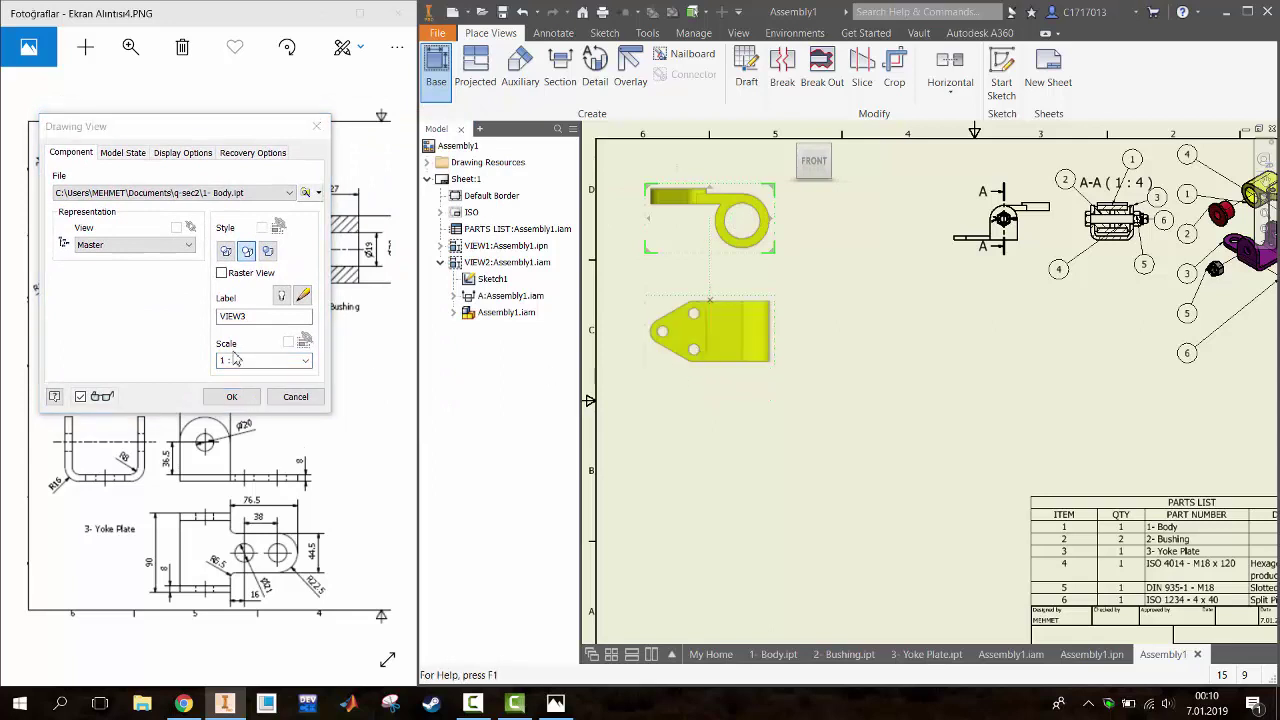
{"action": "left_click", "coordinate": [231, 396]}
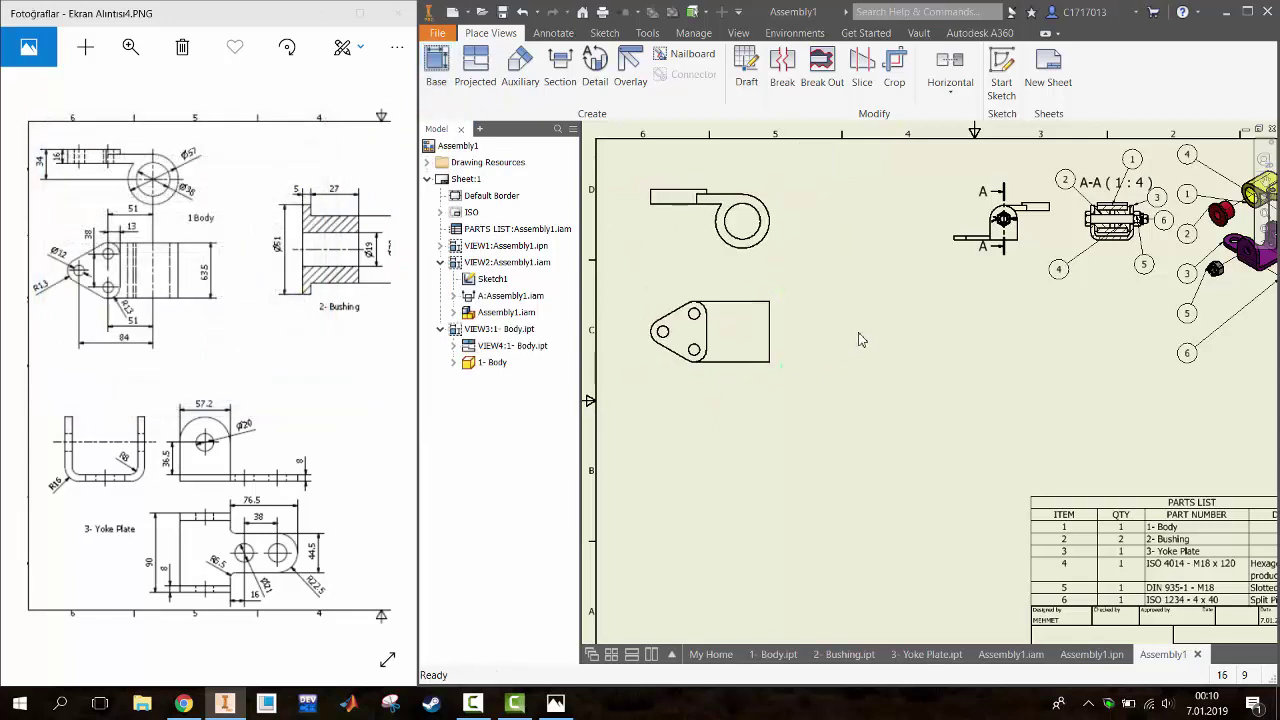
Set the Body views' display style to show hidden lines
{"action": "double_click", "coordinate": [722, 322]}
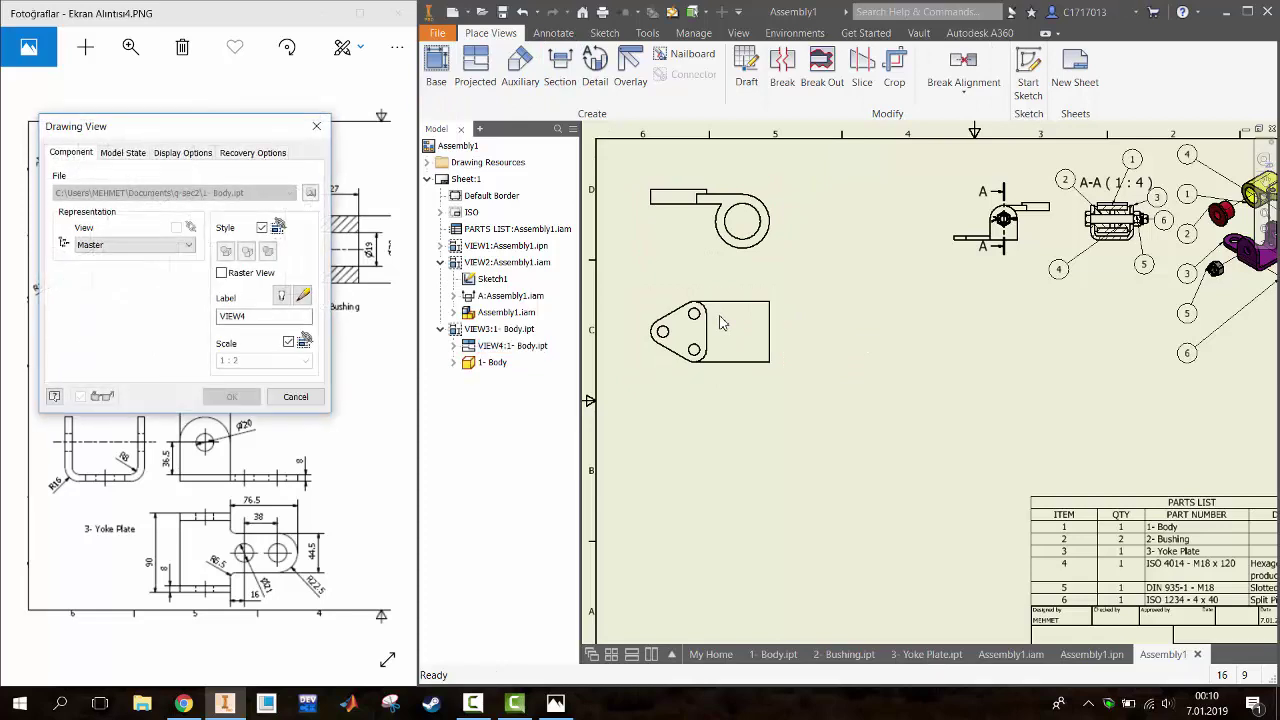
{"action": "left_click", "coordinate": [318, 127]}
{"action": "double_click", "coordinate": [726, 211]}
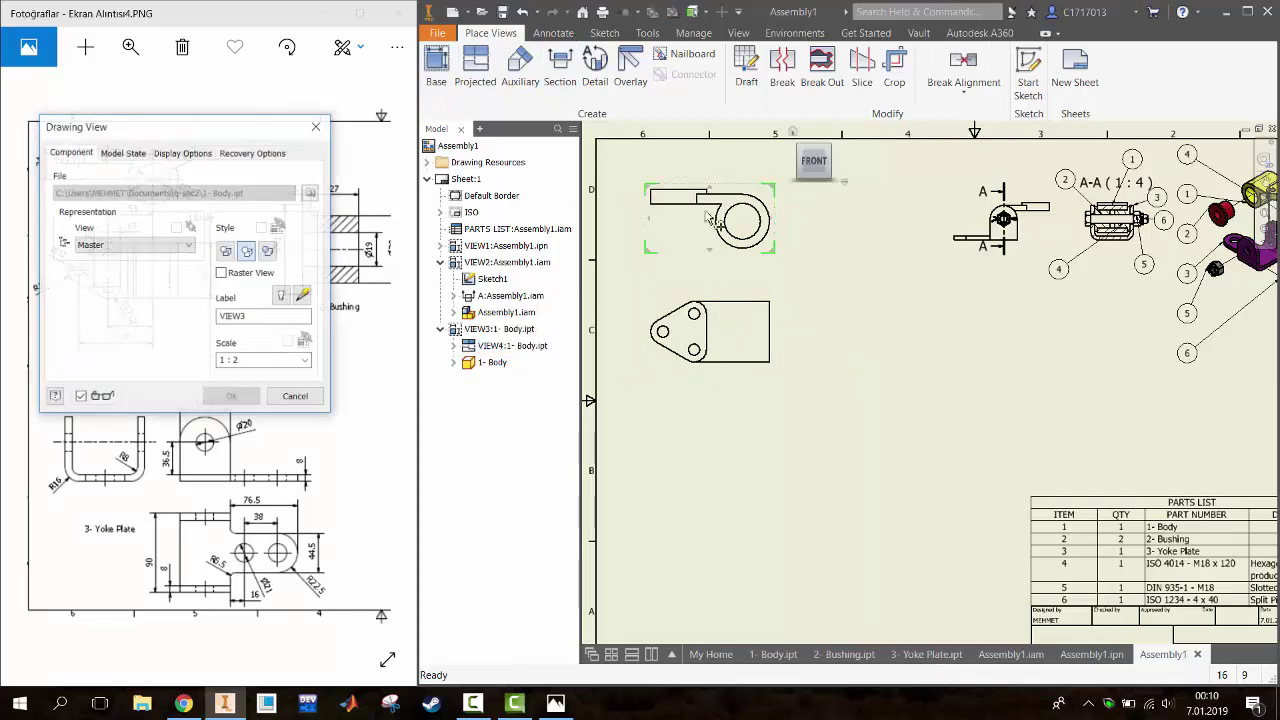
{"action": "left_click", "coordinate": [222, 272]}
{"action": "left_click", "coordinate": [231, 396]}
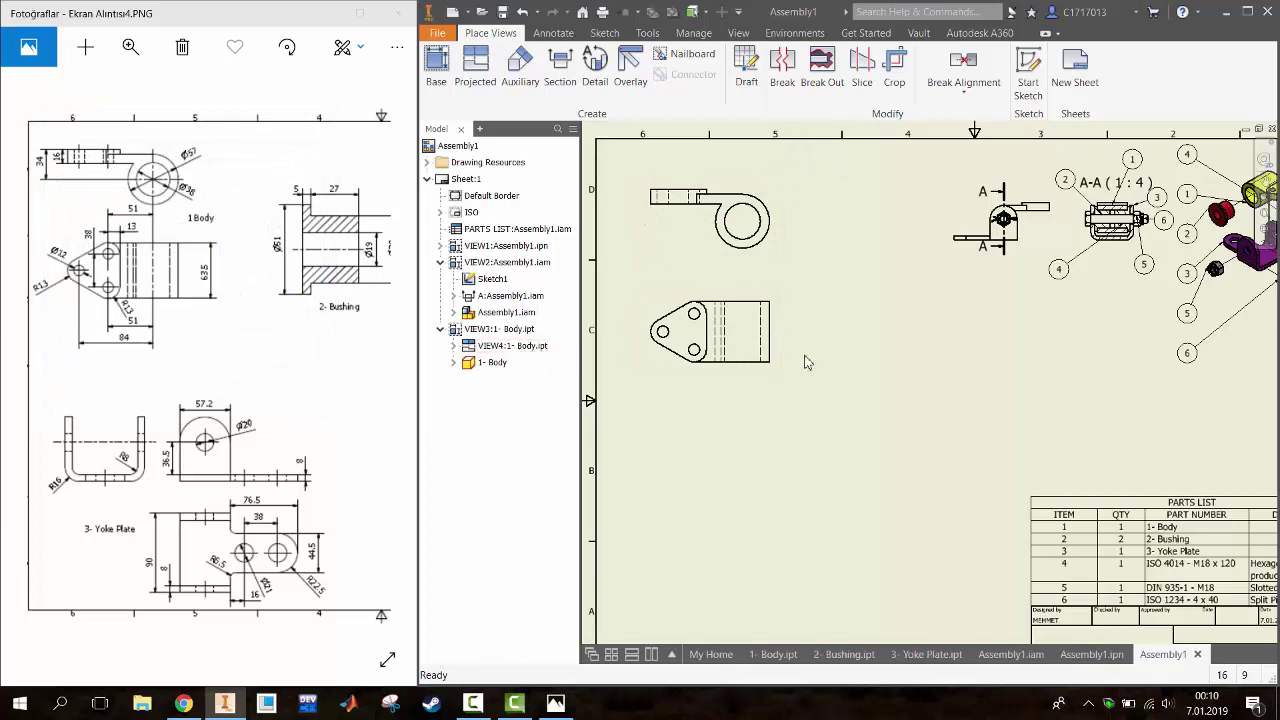
Retrieve model dimensions onto both Body views and arrange them neatly around the views
{"action": "left_click", "coordinate": [553, 33]}
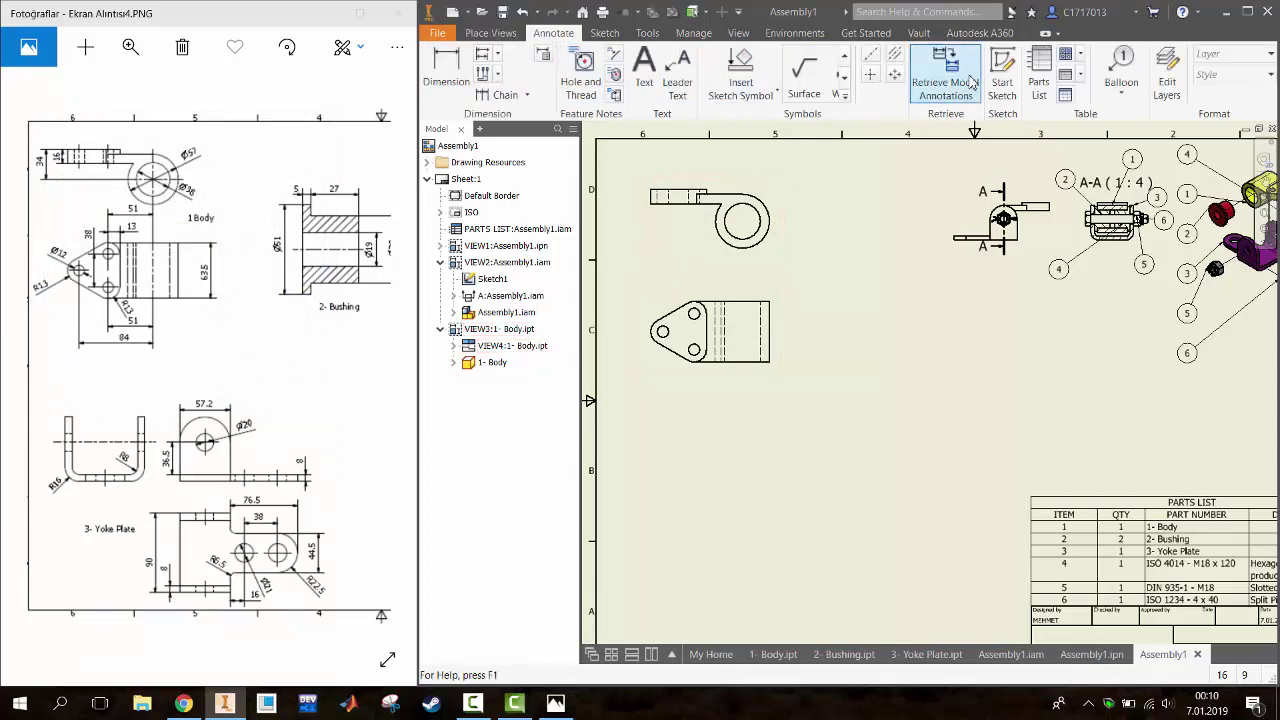
{"action": "left_click", "coordinate": [945, 75]}
{"action": "left_click", "coordinate": [783, 217]}
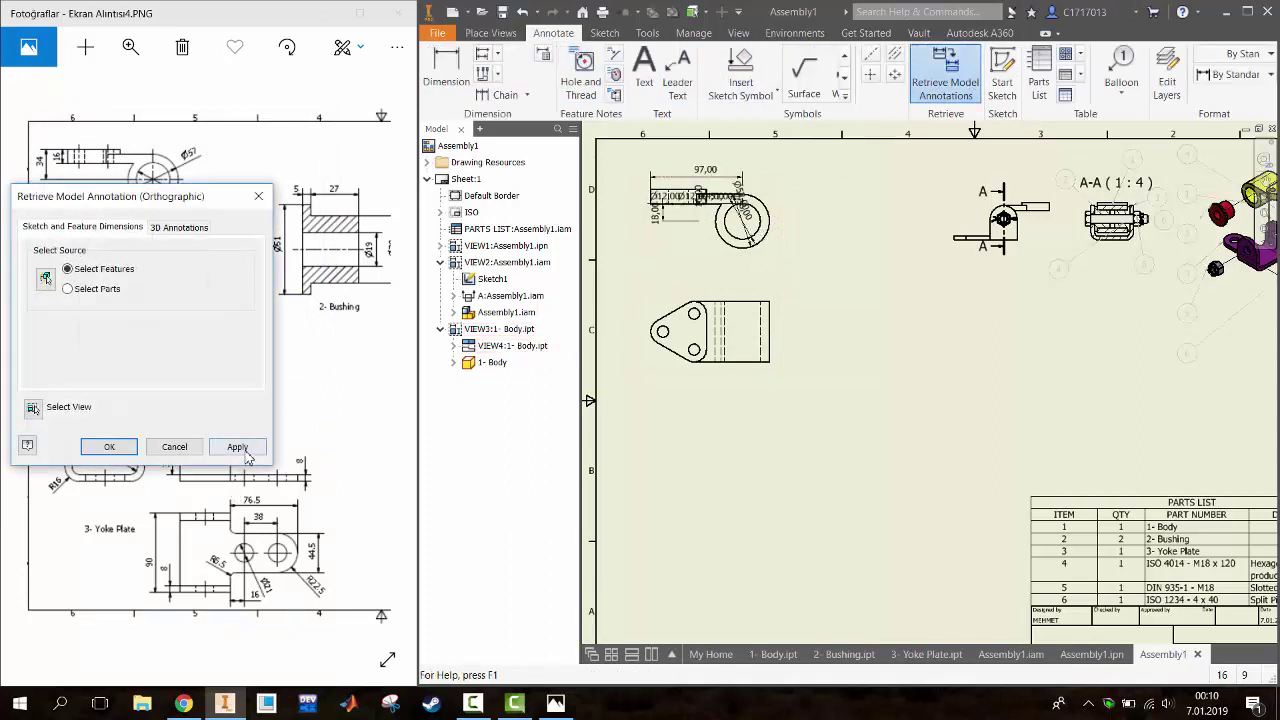
{"action": "left_click", "coordinate": [240, 449]}
{"action": "left_click", "coordinate": [751, 394]}
{"action": "left_click", "coordinate": [238, 448]}
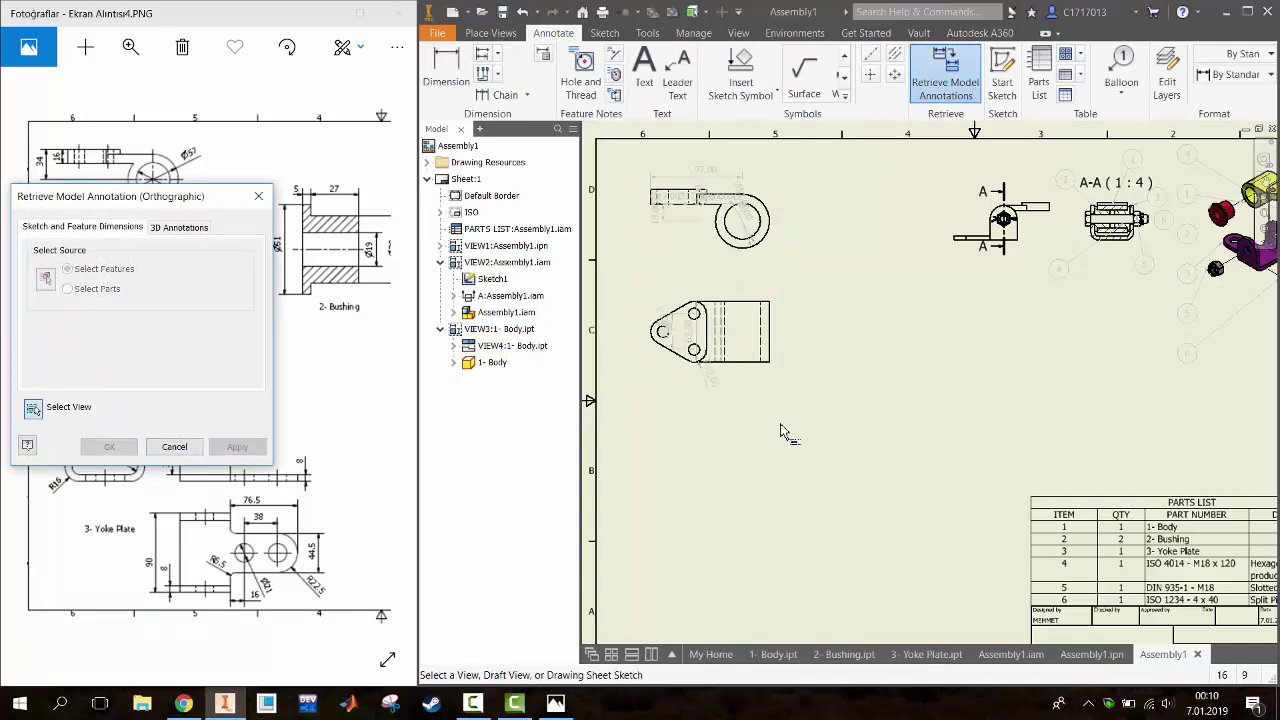
{"action": "left_click", "coordinate": [258, 197]}
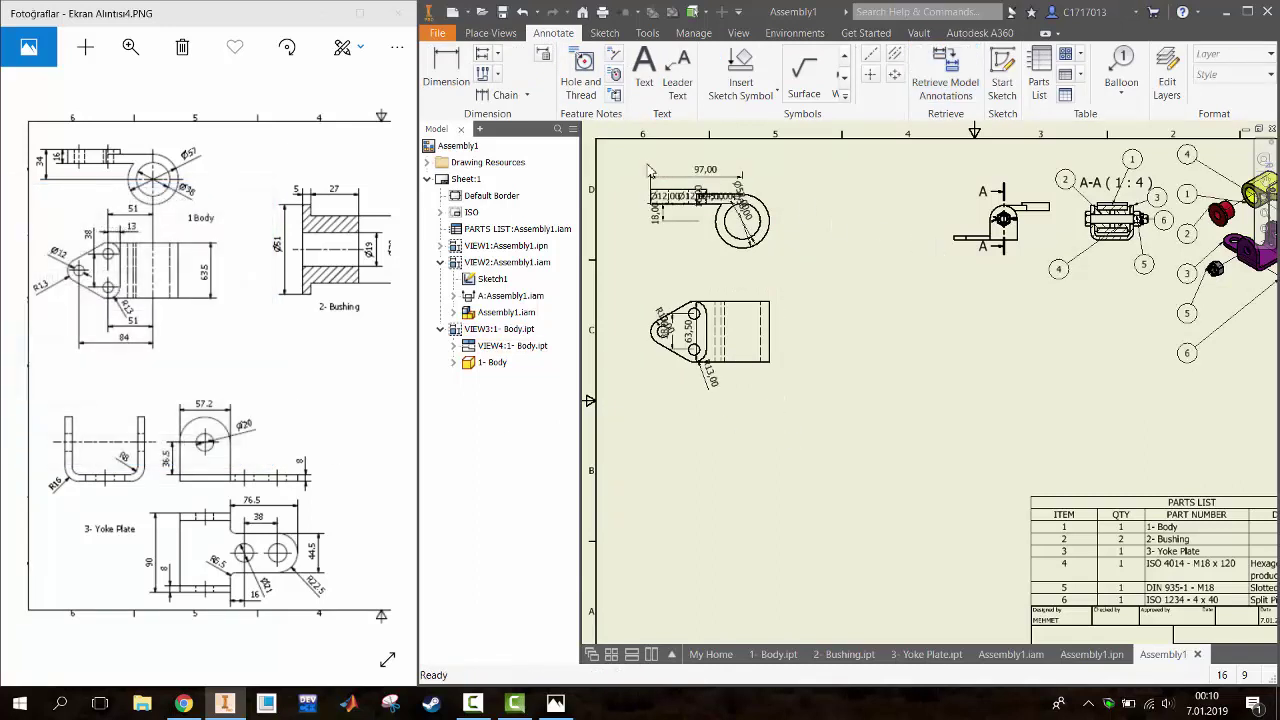
{"action": "left_click_drag", "start_coordinate": [627, 156], "coordinate": [836, 404]}
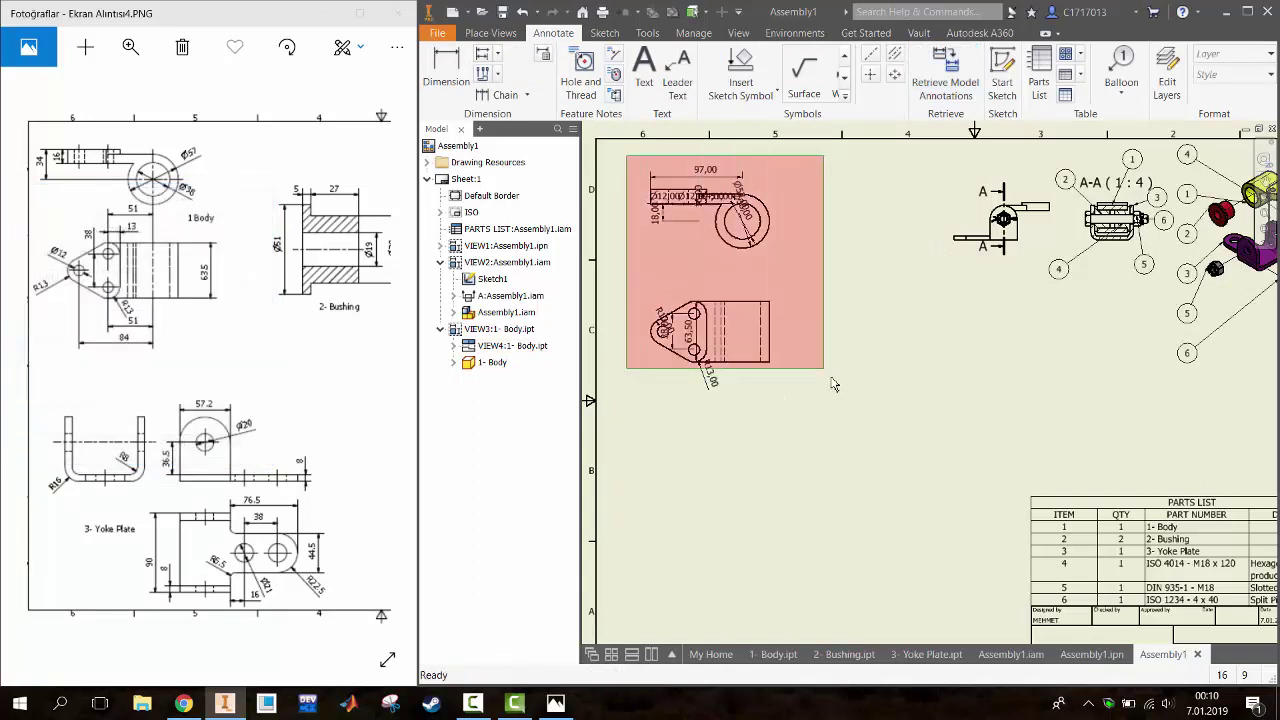
{"action": "left_click", "coordinate": [543, 55]}
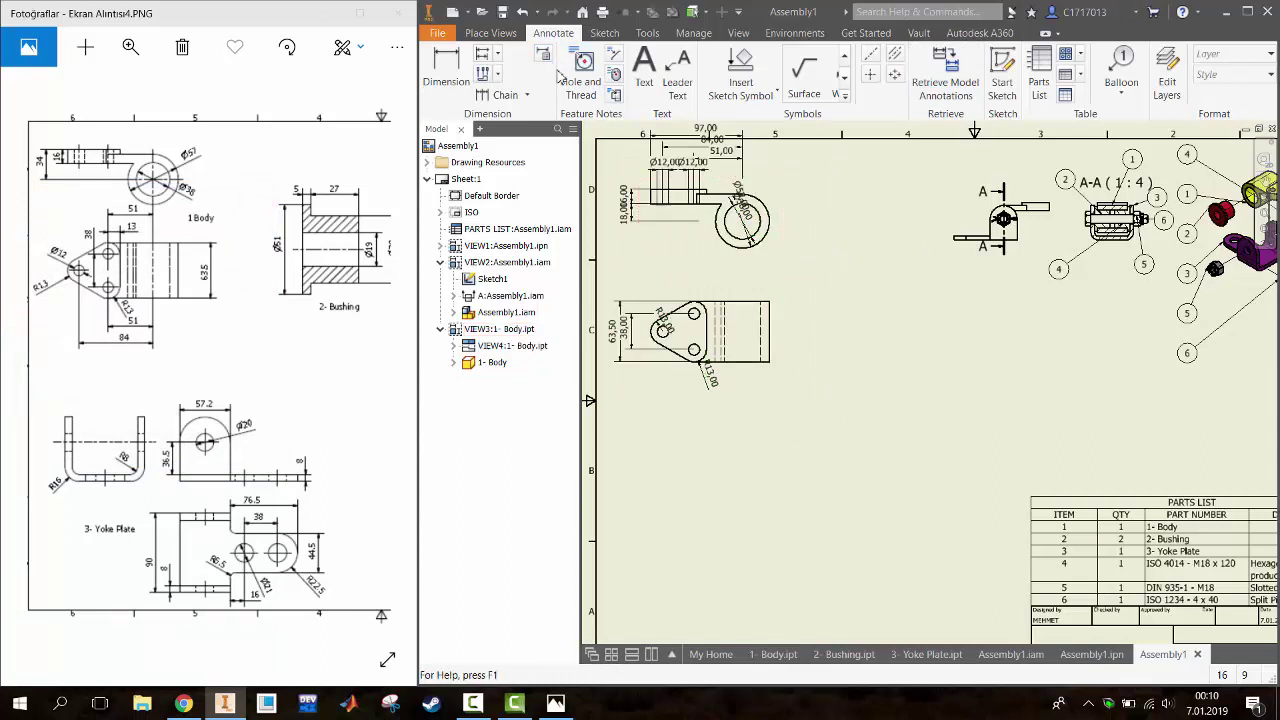
Set the Default (ISO) dimension style's decimal marker to Period in the Styles Editor
{"action": "left_click", "coordinate": [606, 32]}
{"action": "left_click", "coordinate": [648, 32]}
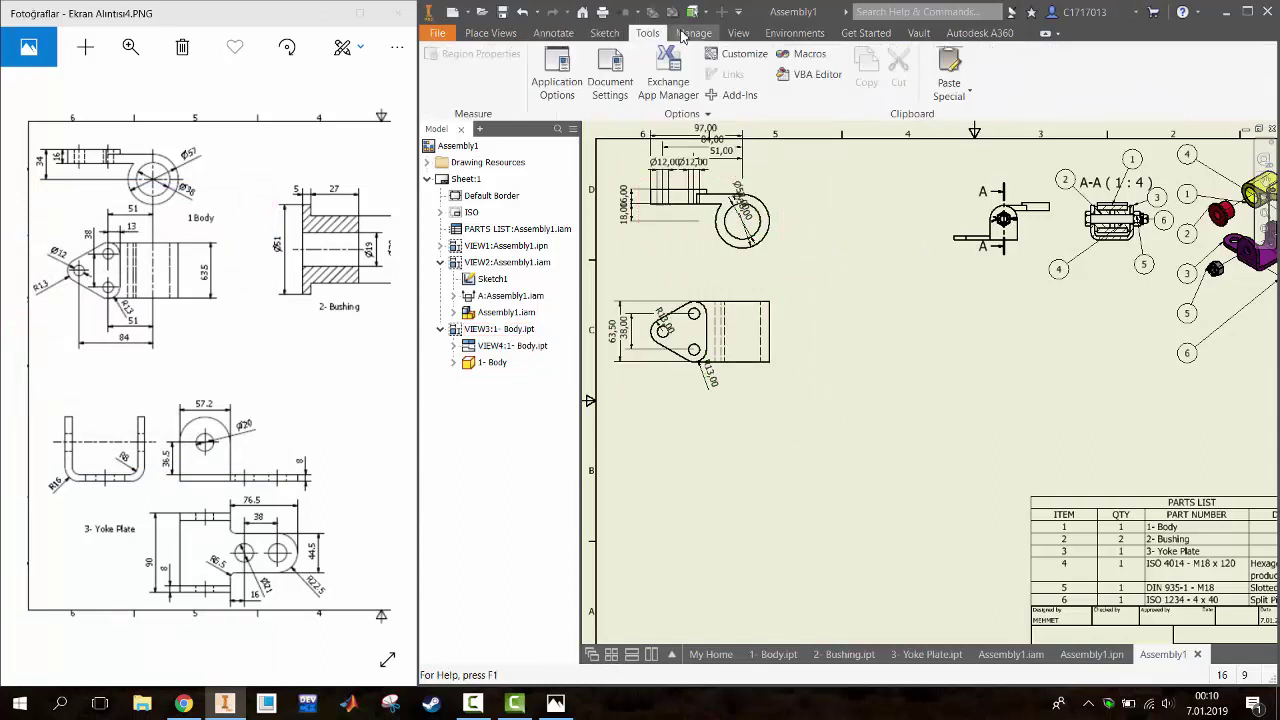
{"action": "left_click", "coordinate": [683, 33]}
{"action": "left_click", "coordinate": [690, 85]}
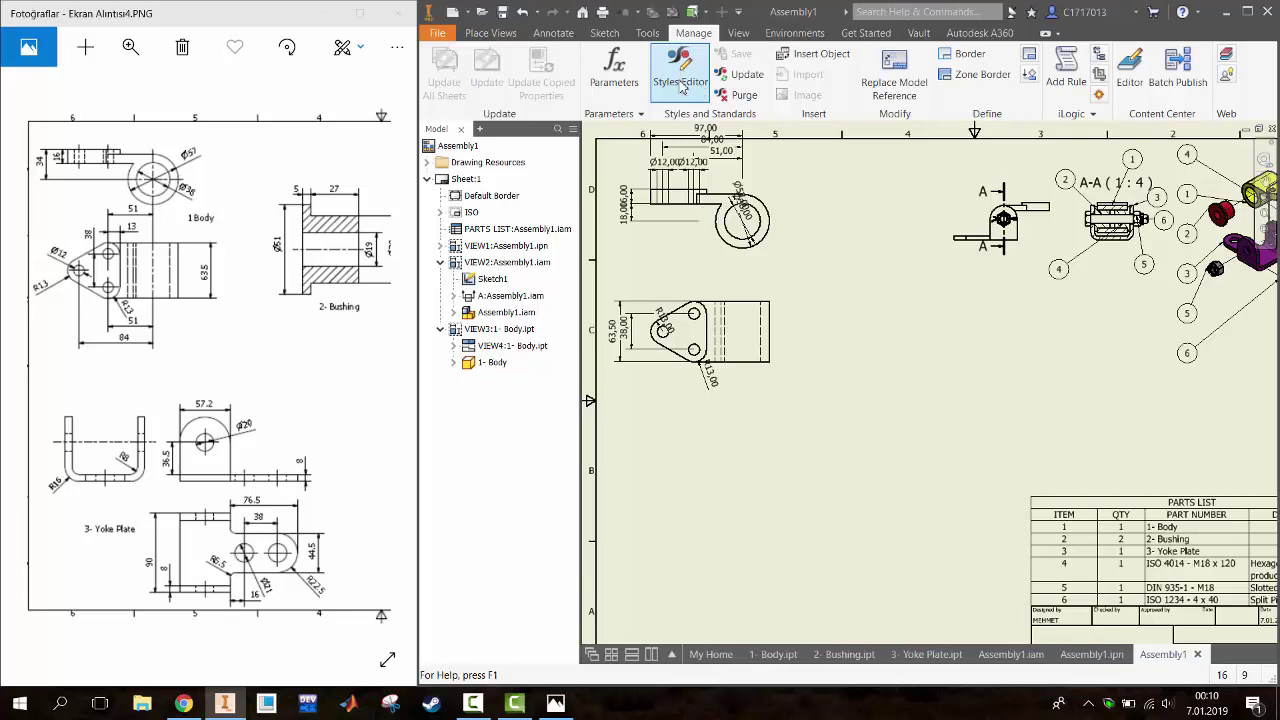
{"action": "left_click", "coordinate": [878, 320]}
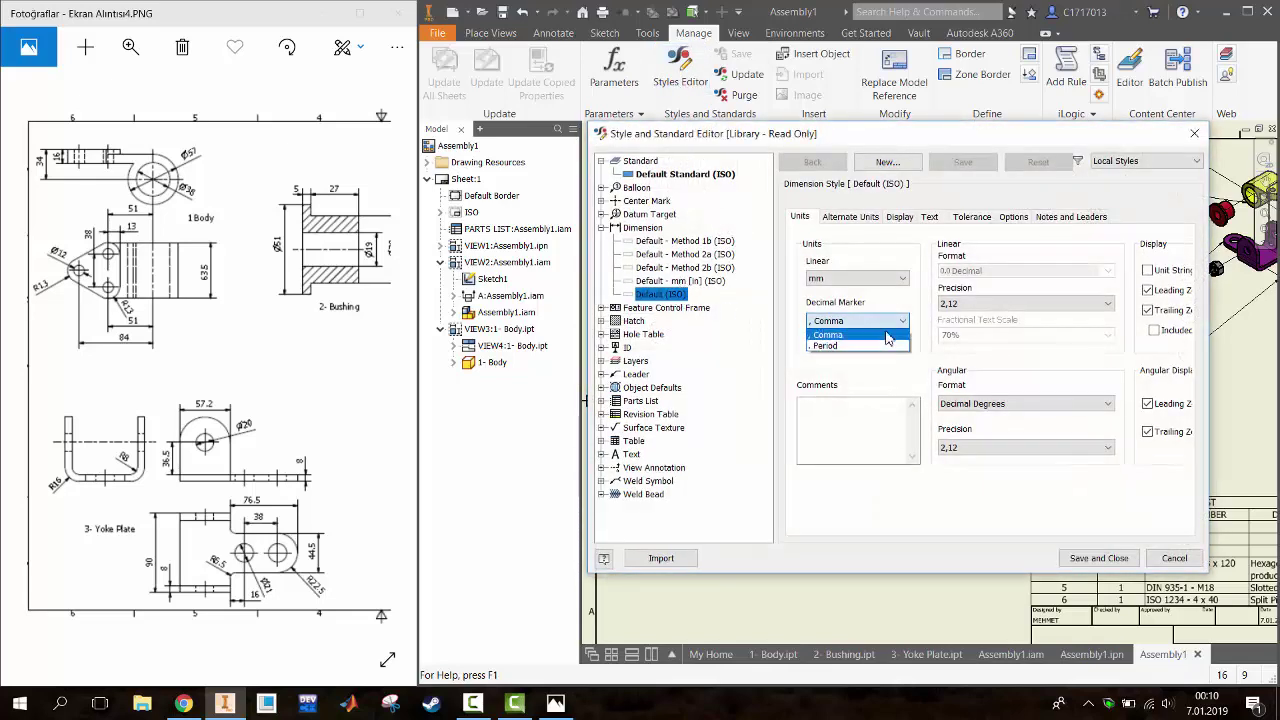
{"action": "left_click", "coordinate": [880, 344]}
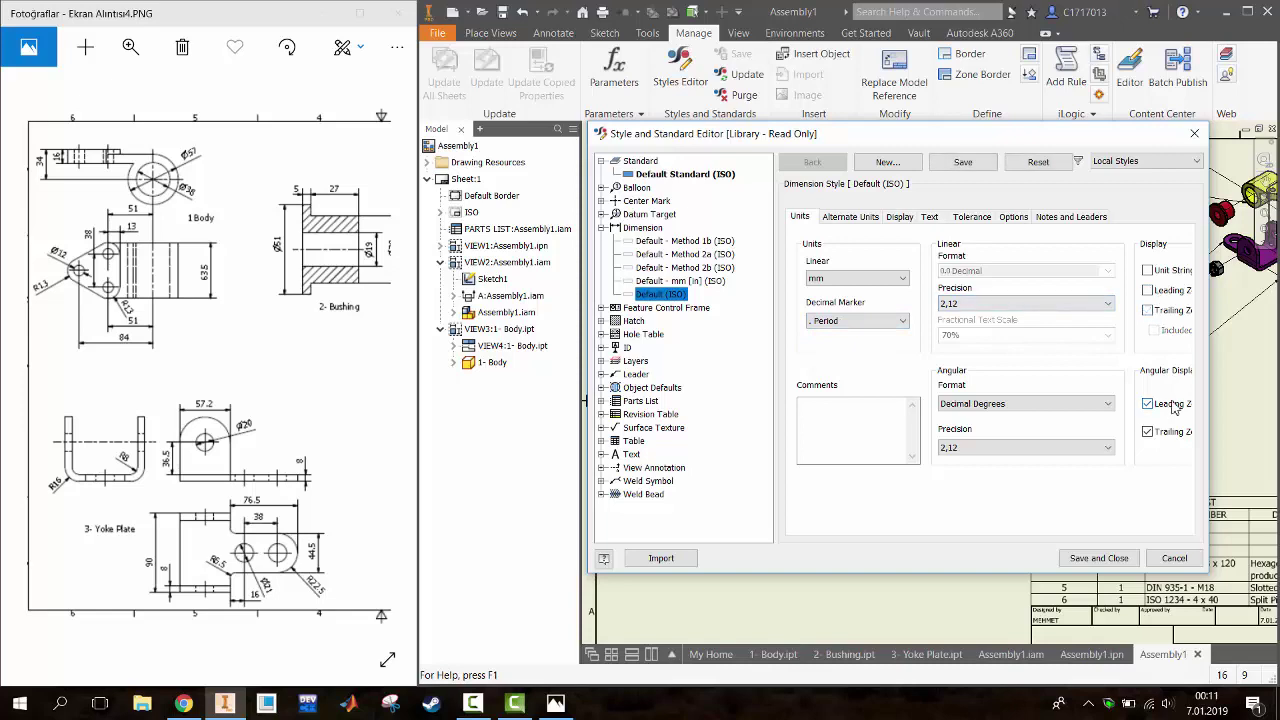
Save the style change, then separate the Ø38 dimension text from Ø57
{"action": "left_click", "coordinate": [1100, 558]}
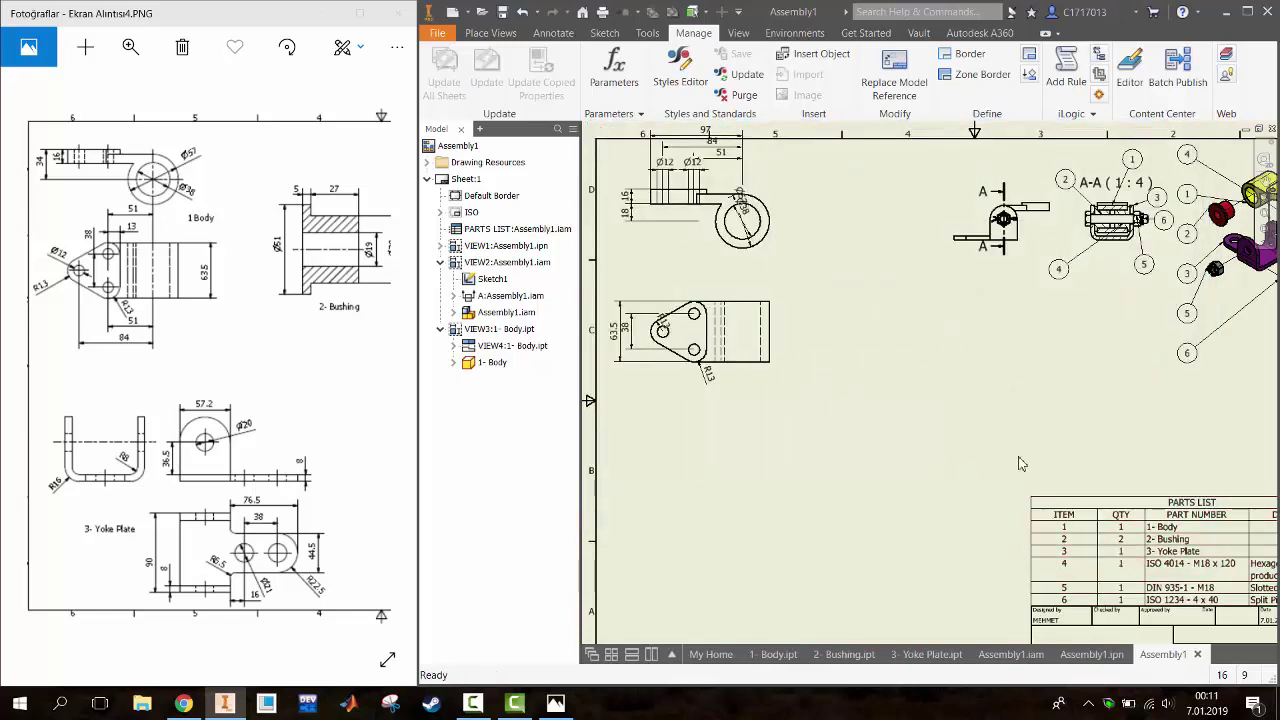
{"action": "scroll", "coordinate": [790, 300], "scroll_direction": "up", "scroll_amount": 3}
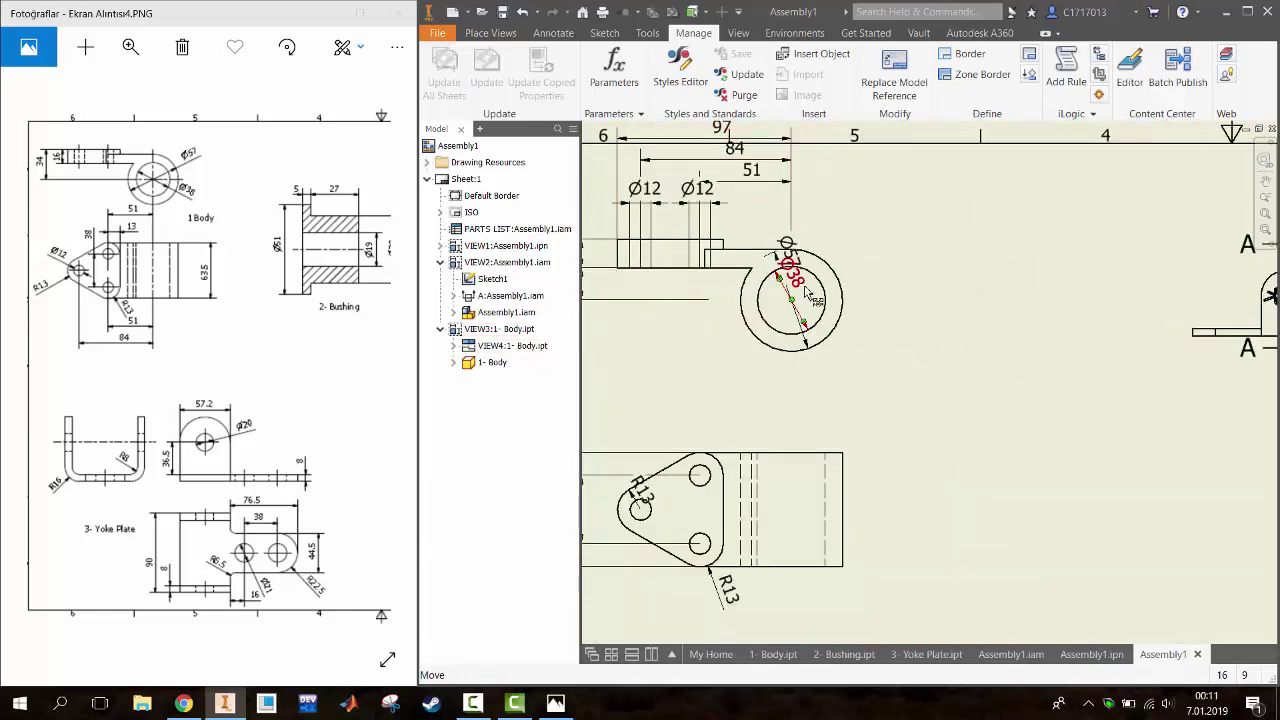
{"action": "left_click_drag", "start_coordinate": [812, 278], "coordinate": [830, 298]}
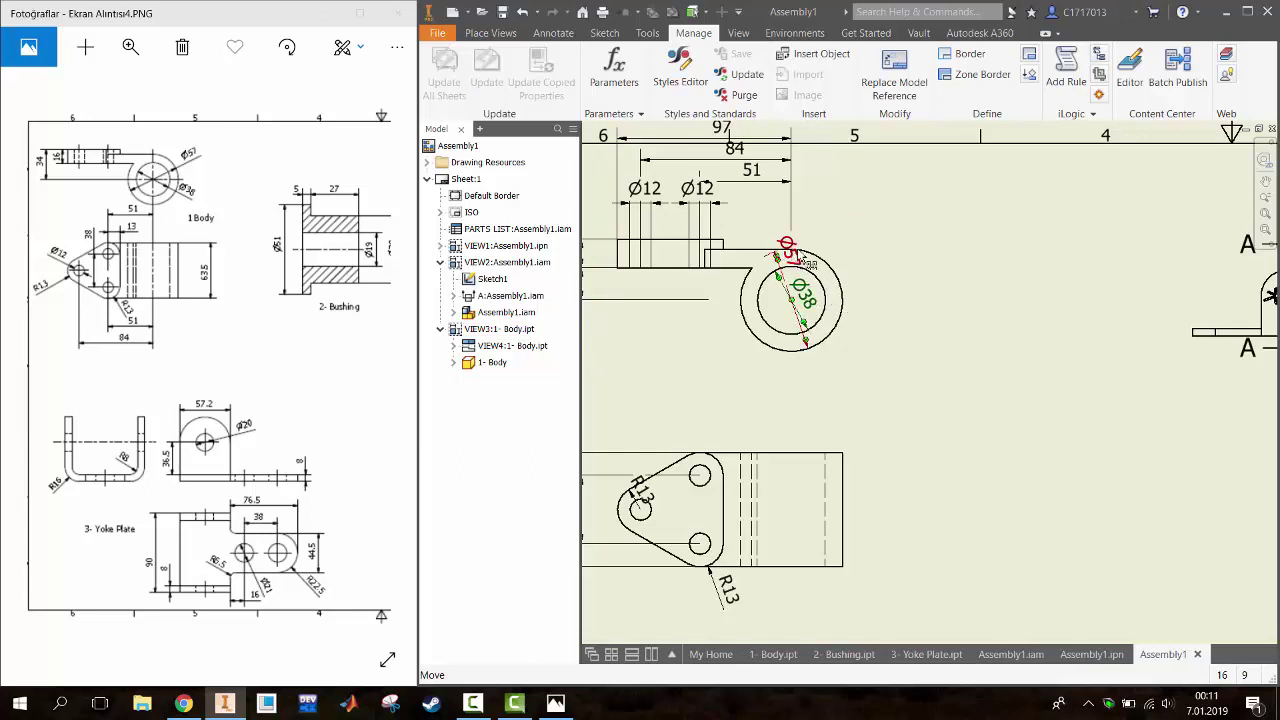
{"action": "left_click_drag", "start_coordinate": [788, 252], "coordinate": [870, 385]}
{"action": "middle_click_drag", "start_coordinate": [675, 350], "coordinate": [770, 310]}
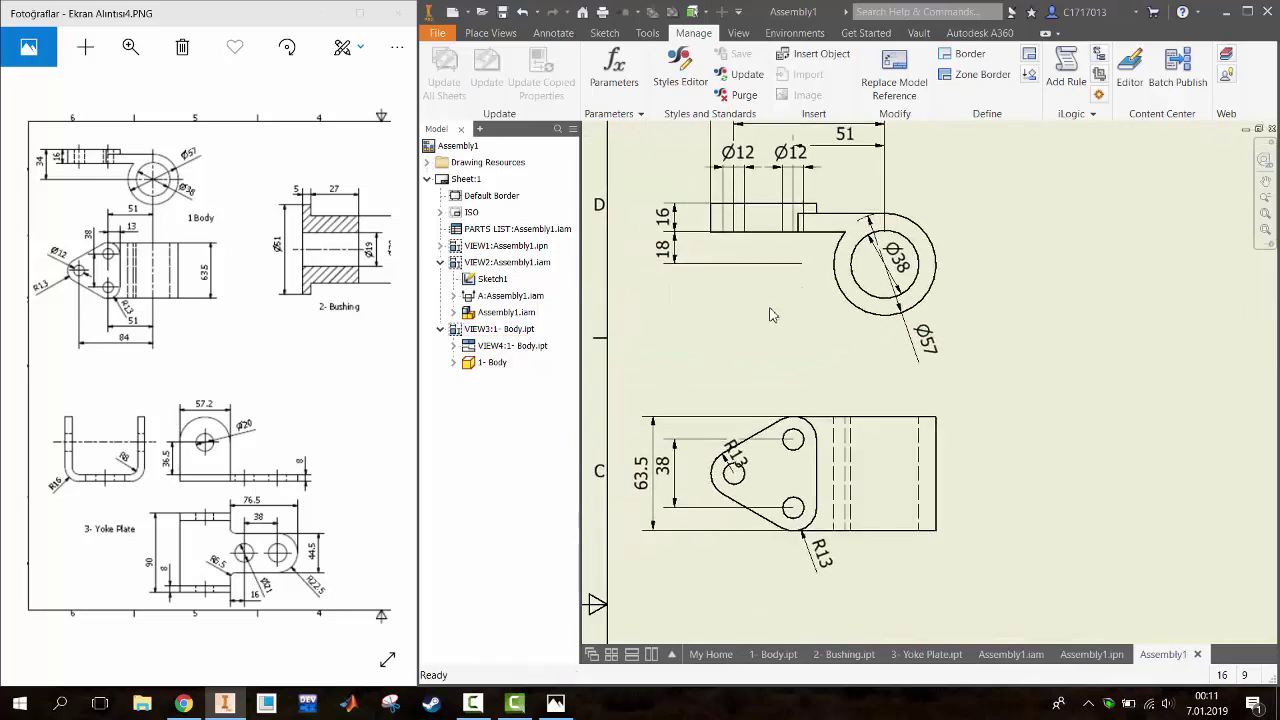
Move both Ø12 dimensions onto the lower Body view's hole
{"action": "right_click", "coordinate": [742, 155]}
{"action": "left_click", "coordinate": [788, 194]}
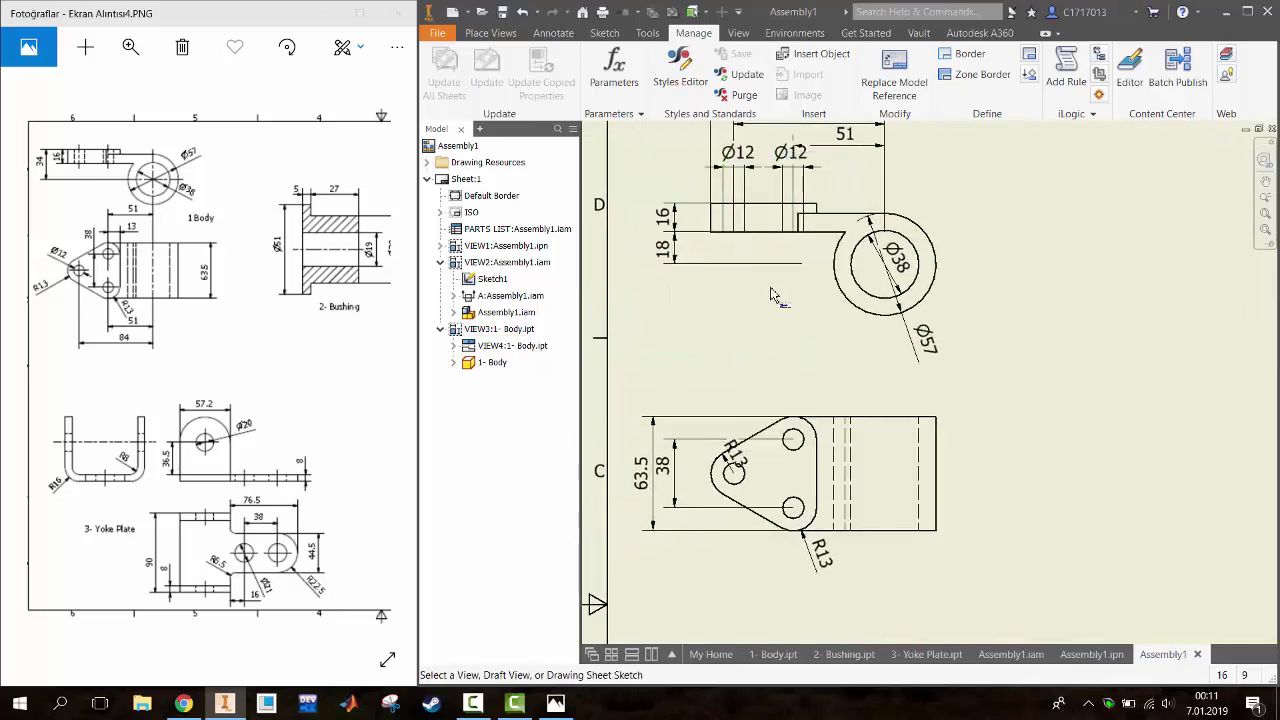
{"action": "left_click", "coordinate": [795, 450]}
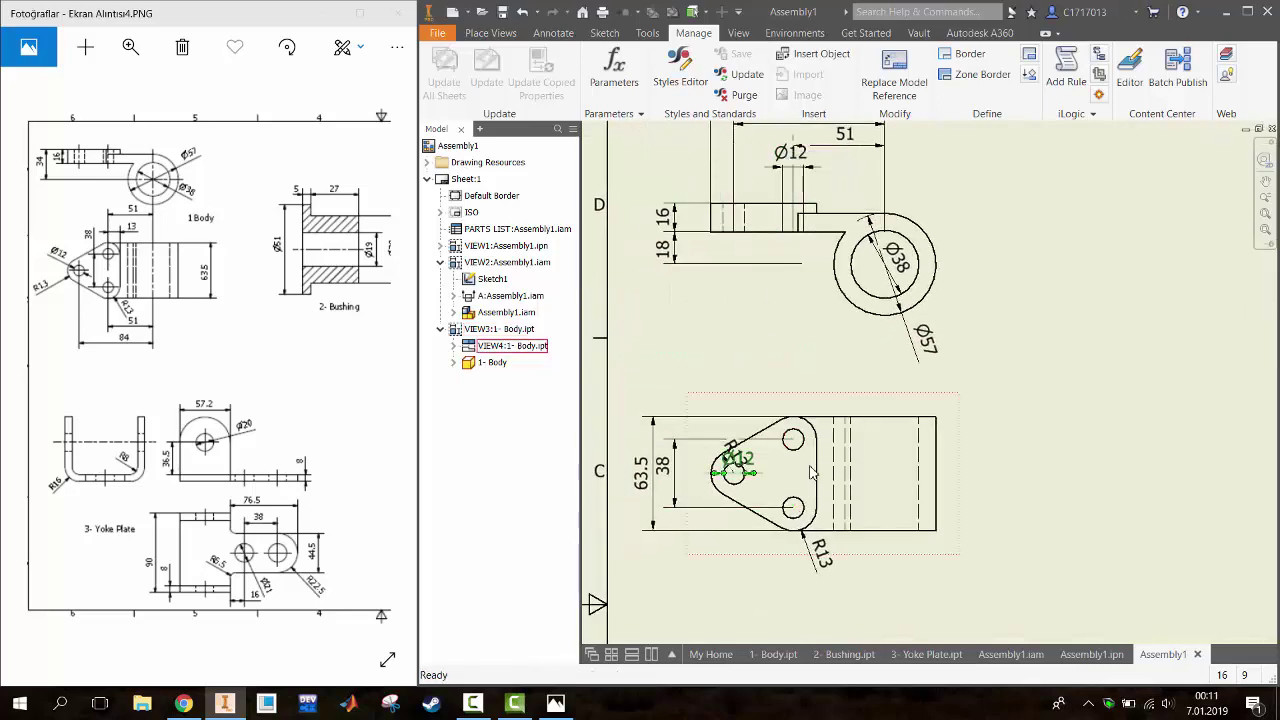
{"action": "right_click", "coordinate": [790, 156]}
{"action": "left_click", "coordinate": [838, 197]}
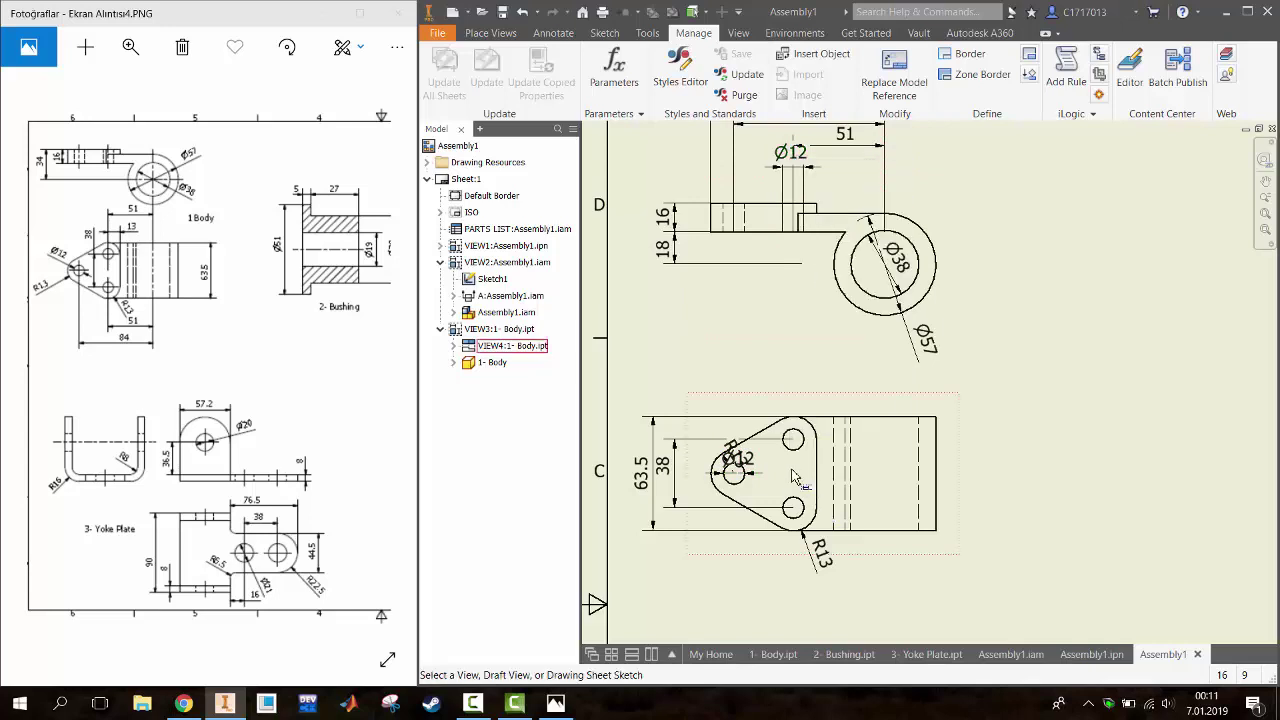
{"action": "left_click", "coordinate": [793, 497]}
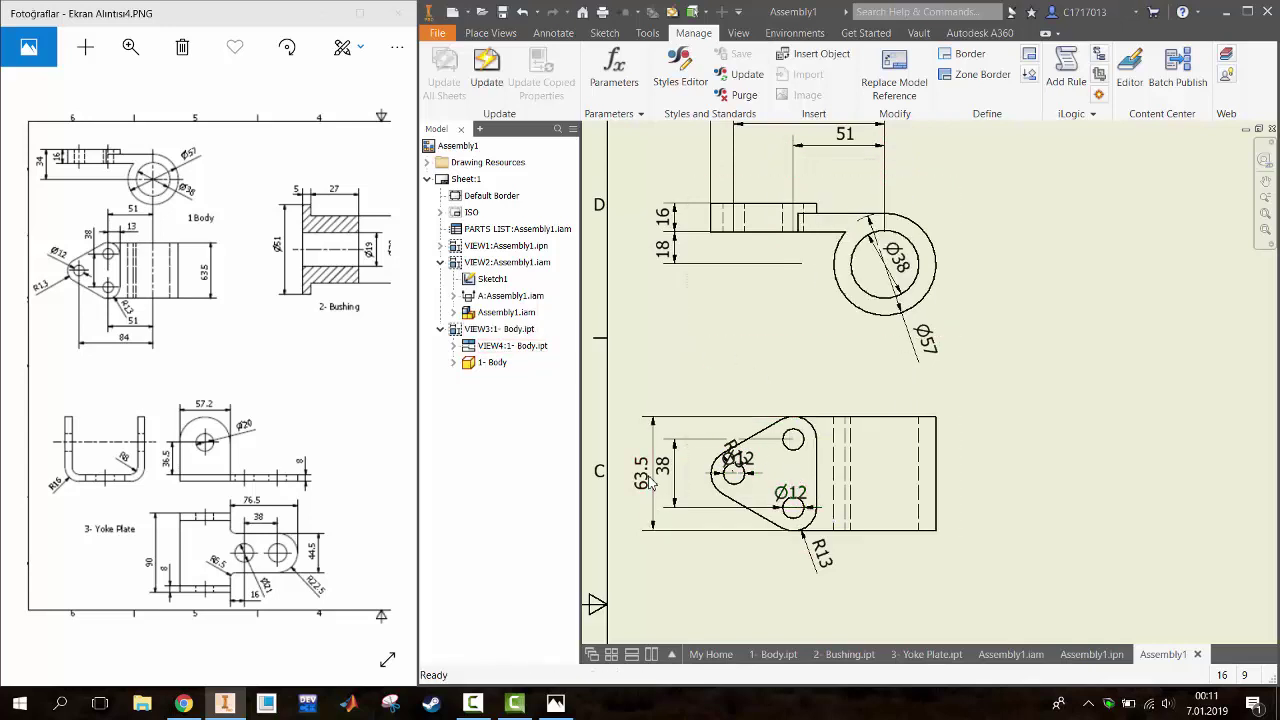
Reposition 63.5 to the right side and tidy the R13, 38, Ø12 and radius texts
{"action": "left_click_drag", "start_coordinate": [651, 486], "coordinate": [1022, 488]}
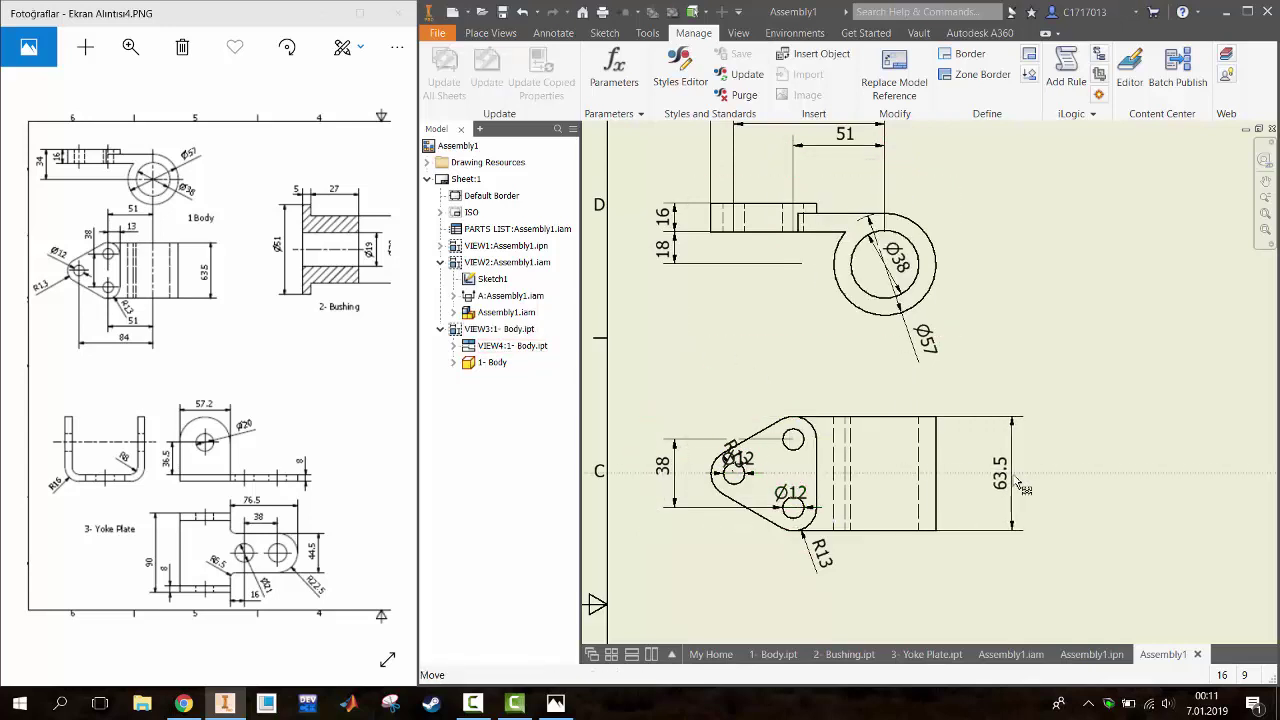
{"action": "left_click_drag", "start_coordinate": [820, 556], "coordinate": [828, 576]}
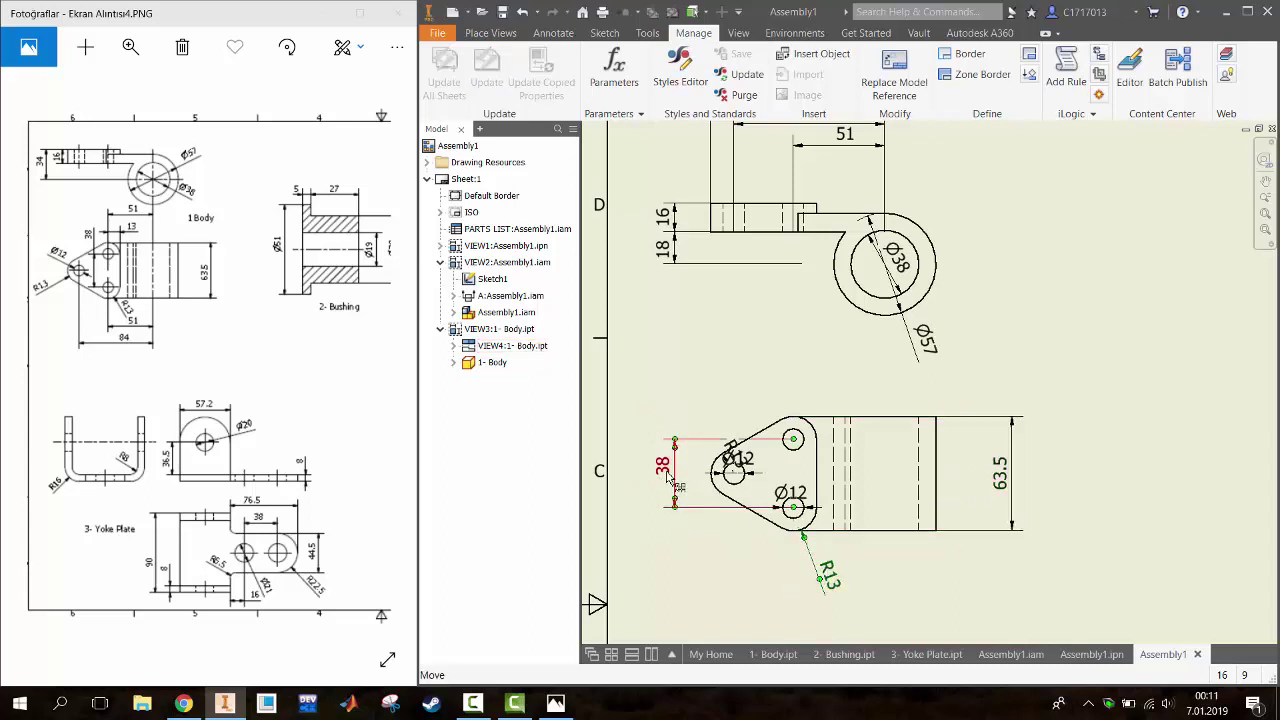
{"action": "mouse_move", "coordinate": [669, 478]}
{"action": "left_mouse_down"}
{"action": "mouse_move", "coordinate": [755, 478]}
{"action": "mouse_move", "coordinate": [795, 548]}
{"action": "mouse_move", "coordinate": [728, 535]}
{"action": "left_mouse_up"}
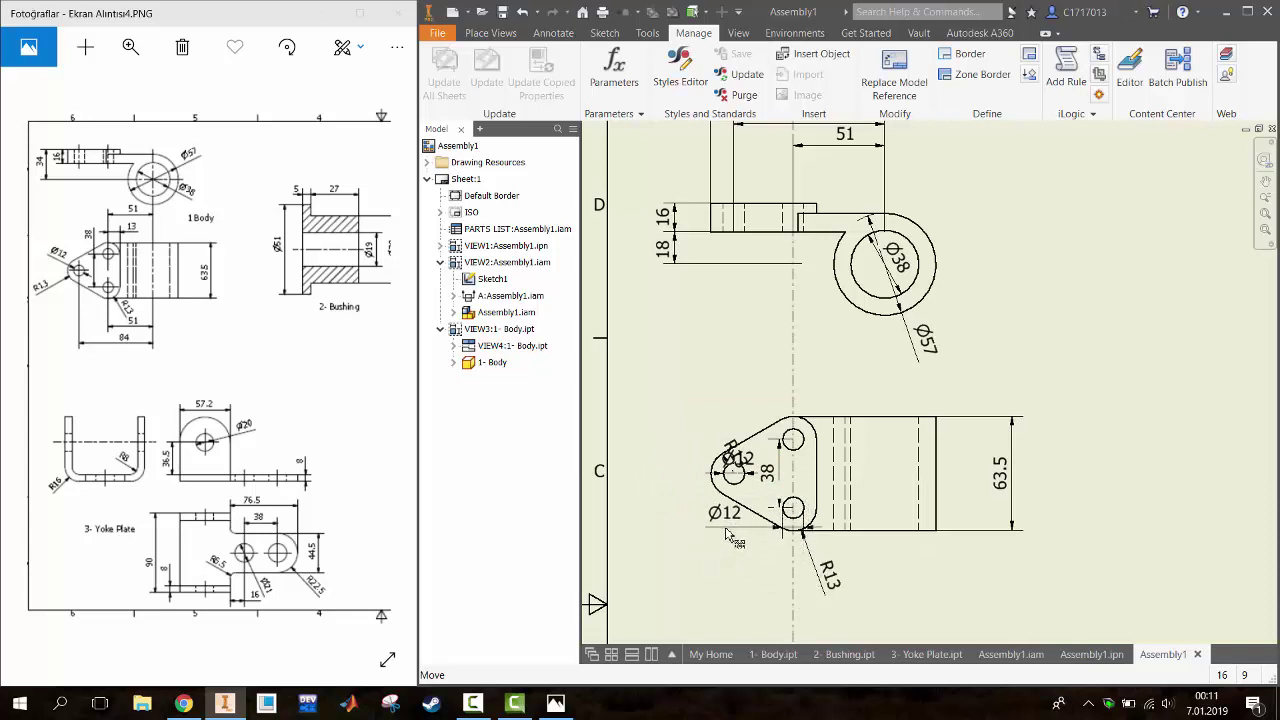
{"action": "left_click_drag", "start_coordinate": [735, 540], "coordinate": [728, 543]}
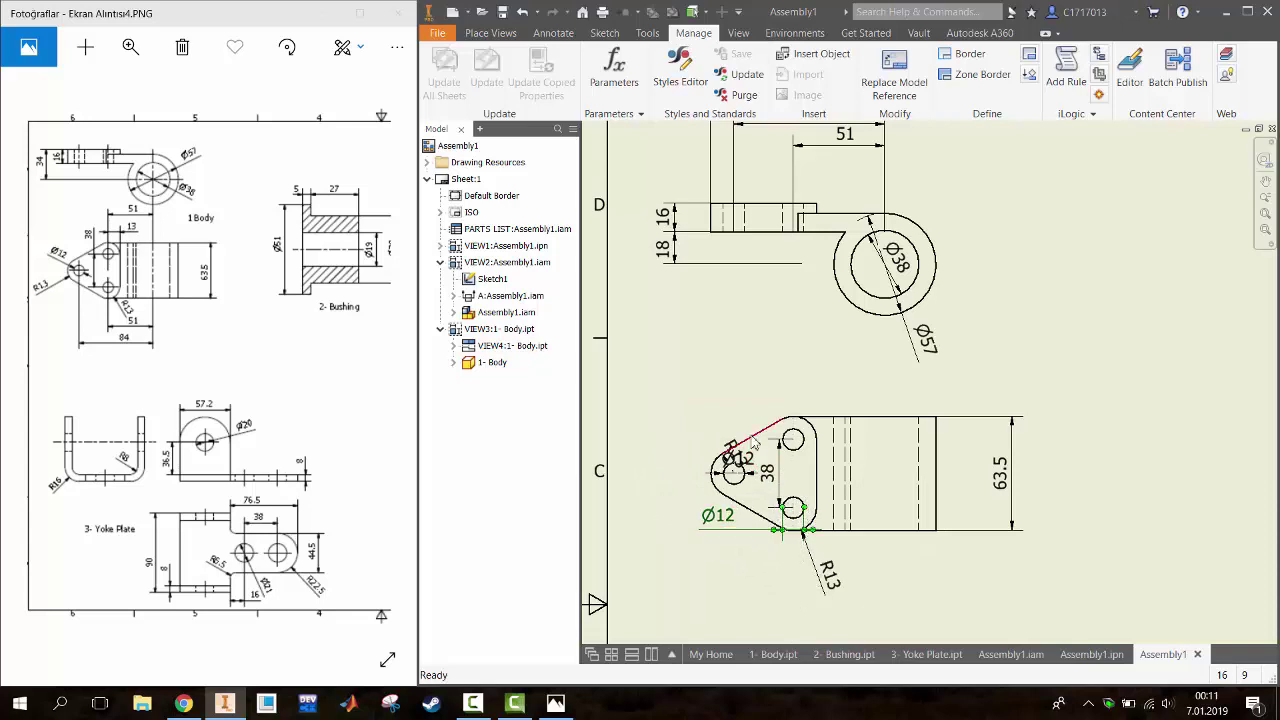
{"action": "mouse_move", "coordinate": [753, 442]}
{"action": "left_mouse_down"}
{"action": "mouse_move", "coordinate": [726, 435]}
{"action": "mouse_move", "coordinate": [680, 478]}
{"action": "left_mouse_up"}
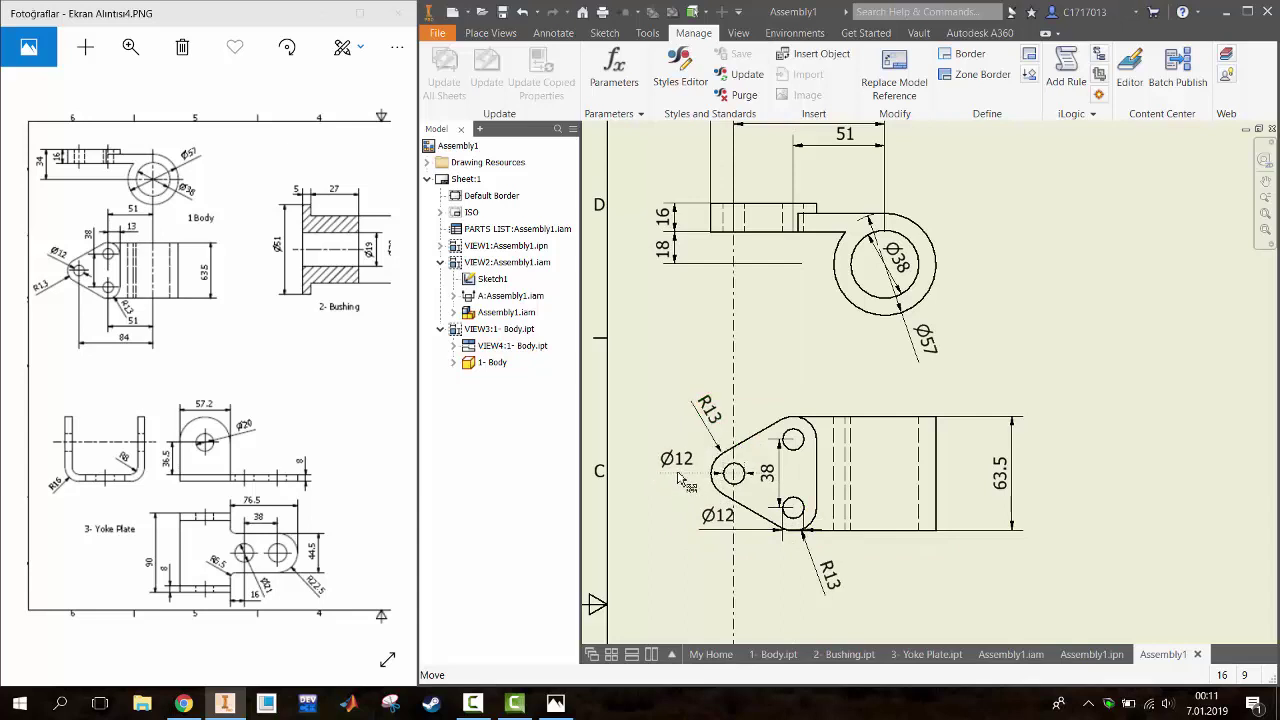
Delete the duplicate Ø12 and the extra R13 dimensions
{"action": "right_click", "coordinate": [724, 516]}
{"action": "left_click", "coordinate": [755, 404]}
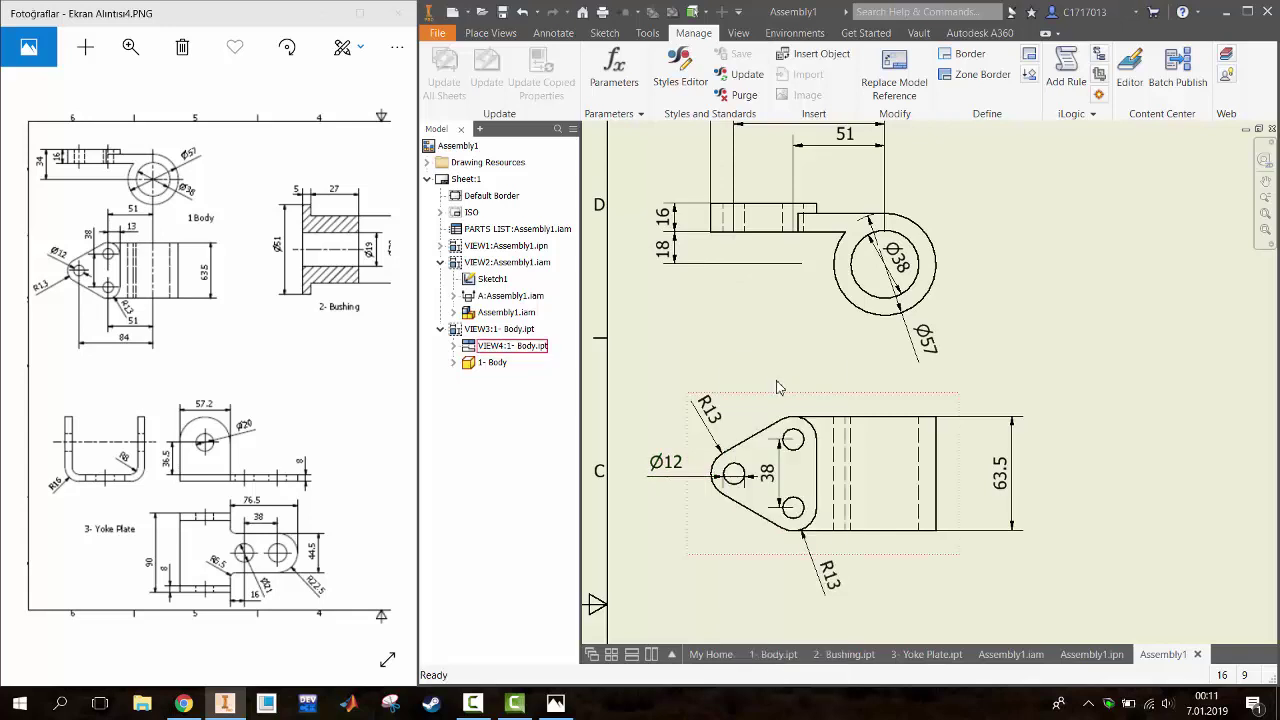
{"action": "right_click", "coordinate": [845, 592]}
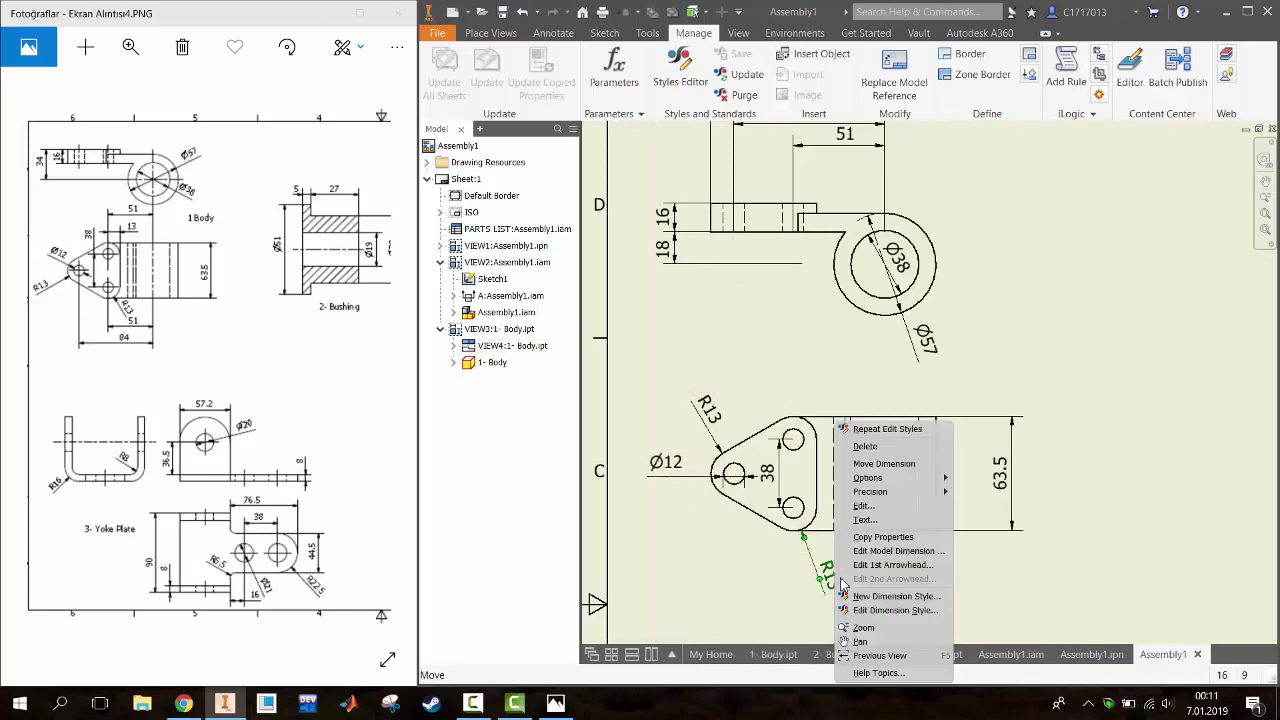
{"action": "left_click", "coordinate": [860, 452]}
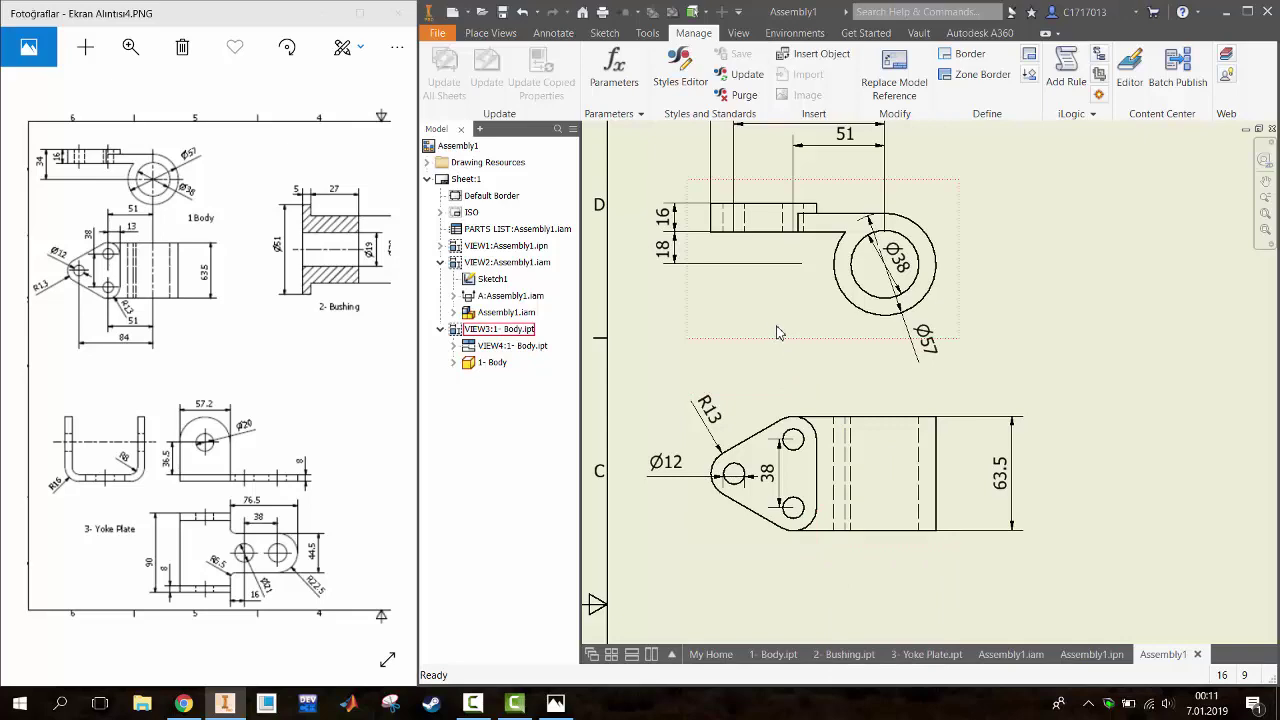
Center the 38 dimension text between the holes and pull 18 away from 16
{"action": "middle_click_drag", "start_coordinate": [779, 333], "coordinate": [760, 334]}
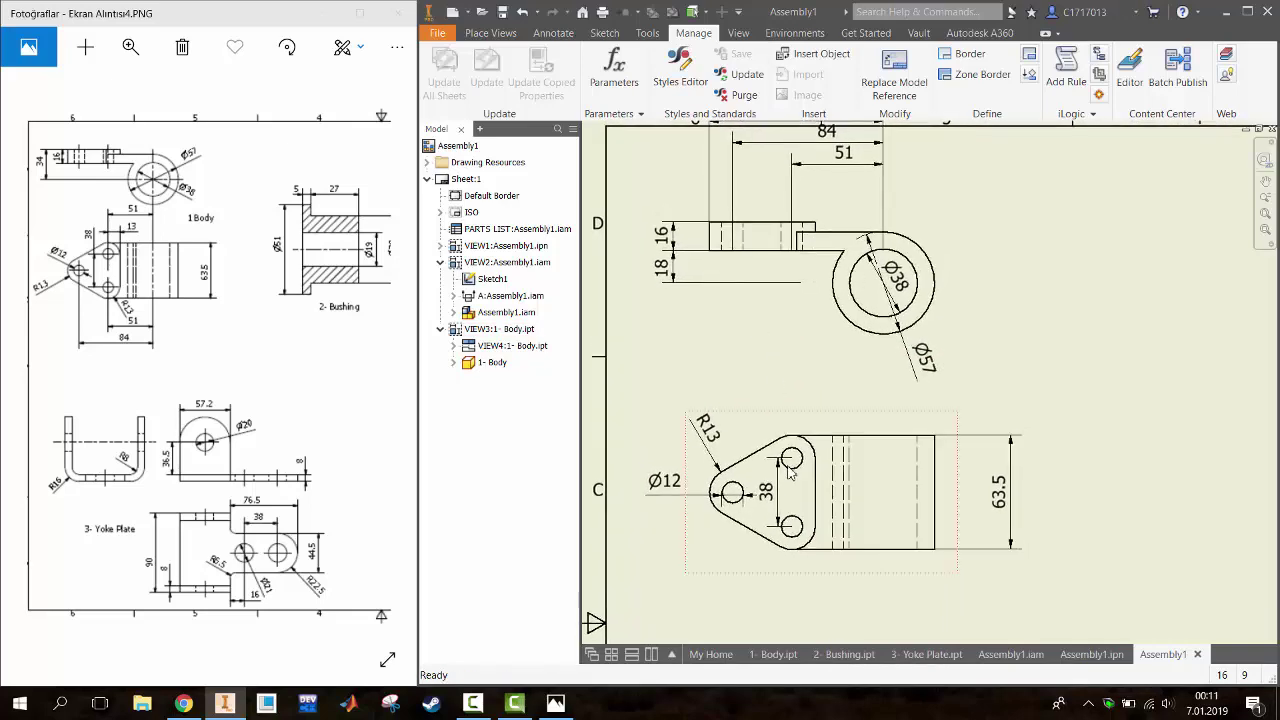
{"action": "mouse_move", "coordinate": [766, 490]}
{"action": "left_mouse_down"}
{"action": "mouse_move", "coordinate": [797, 497]}
{"action": "mouse_move", "coordinate": [786, 495]}
{"action": "left_mouse_up"}
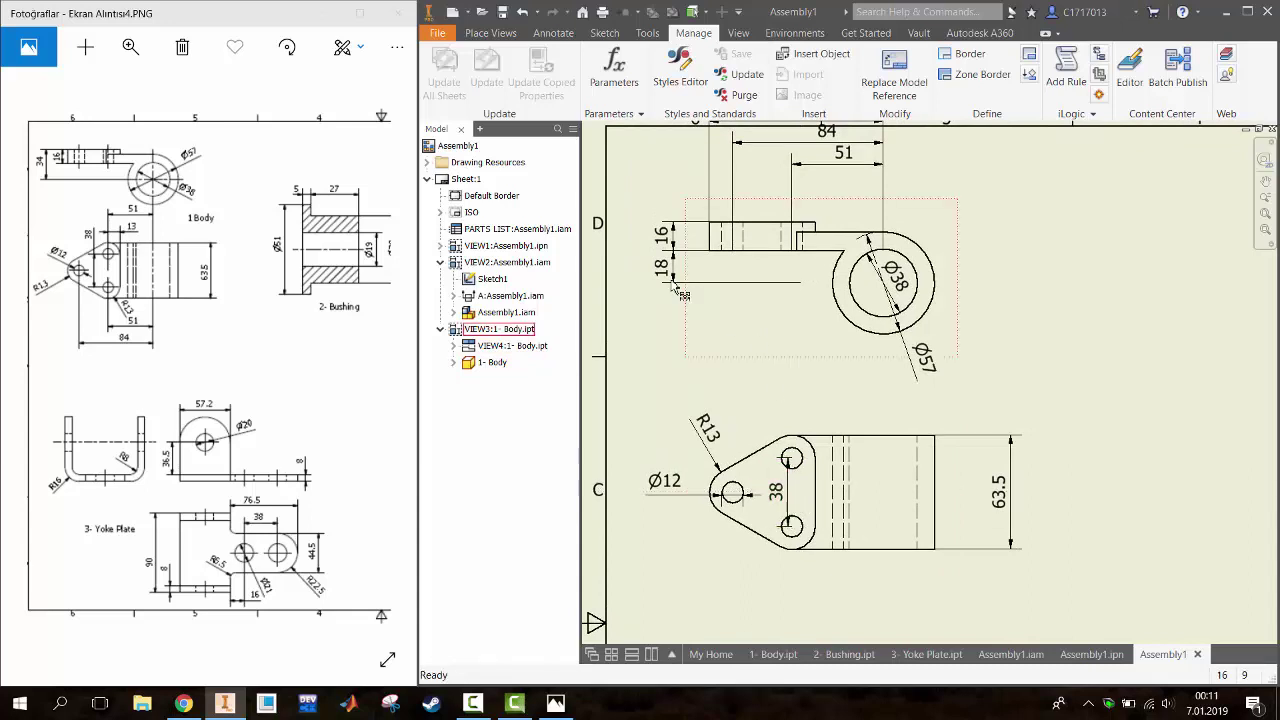
{"action": "mouse_move", "coordinate": [680, 293]}
{"action": "left_mouse_down"}
{"action": "mouse_move", "coordinate": [718, 292]}
{"action": "mouse_move", "coordinate": [677, 281]}
{"action": "mouse_move", "coordinate": [770, 277]}
{"action": "left_mouse_up"}
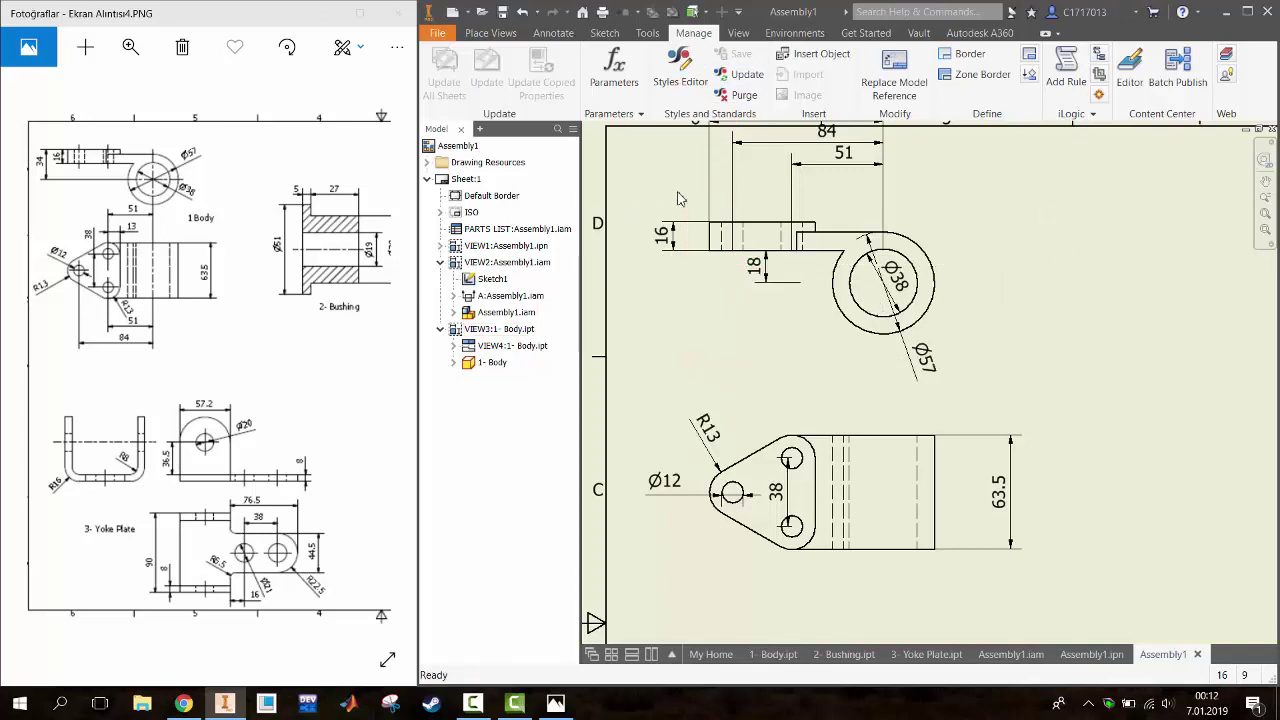
Stack the 51, 84 and 97 dimensions in order just above the upper Body view
{"action": "middle_click_drag", "start_coordinate": [661, 170], "coordinate": [657, 188]}
{"action": "left_click_drag", "start_coordinate": [836, 172], "coordinate": [840, 244]}
{"action": "middle_click_drag", "start_coordinate": [816, 172], "coordinate": [816, 196]}
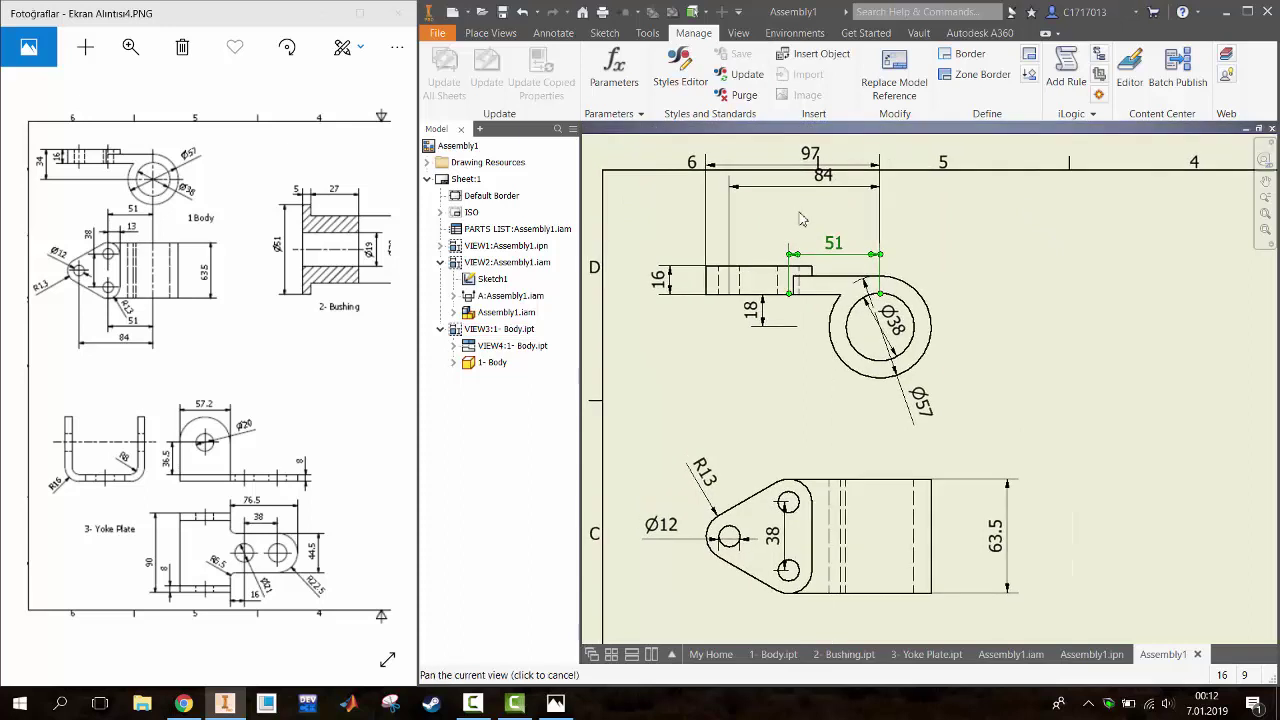
{"action": "mouse_move", "coordinate": [822, 190]}
{"action": "left_mouse_down"}
{"action": "mouse_move", "coordinate": [812, 234]}
{"action": "mouse_move", "coordinate": [803, 226]}
{"action": "left_mouse_up"}
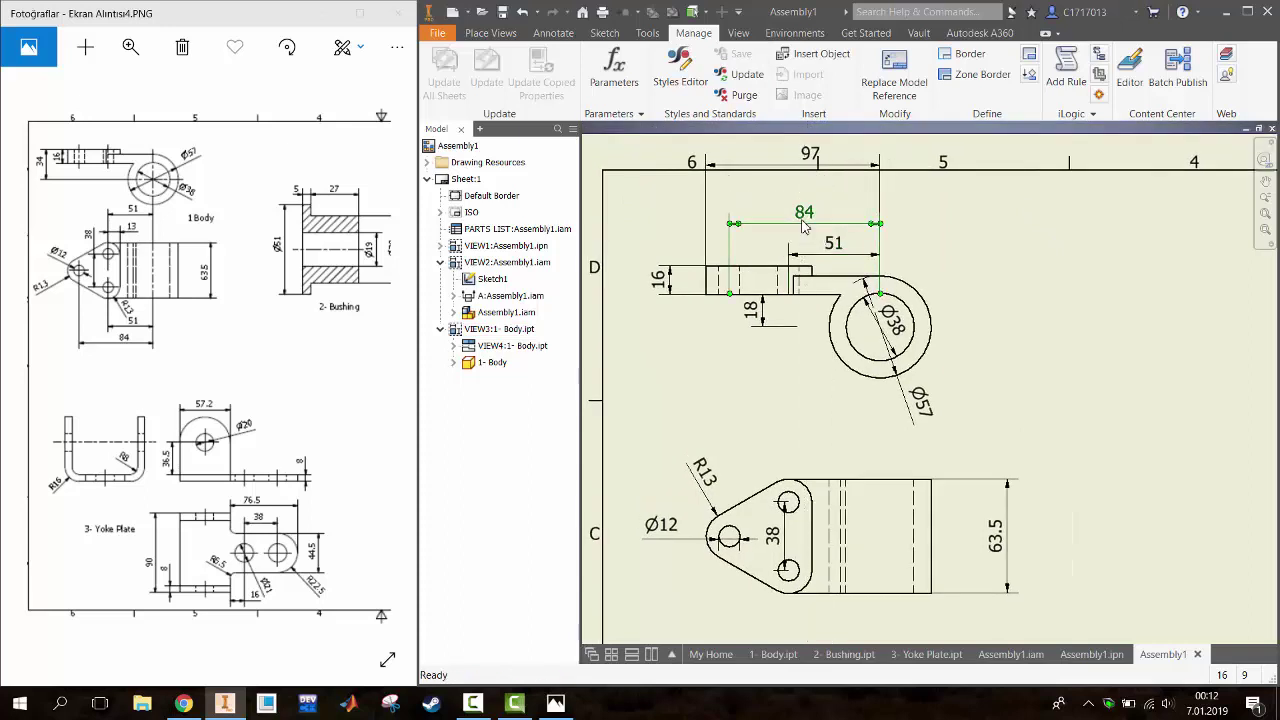
{"action": "left_click", "coordinate": [812, 160]}
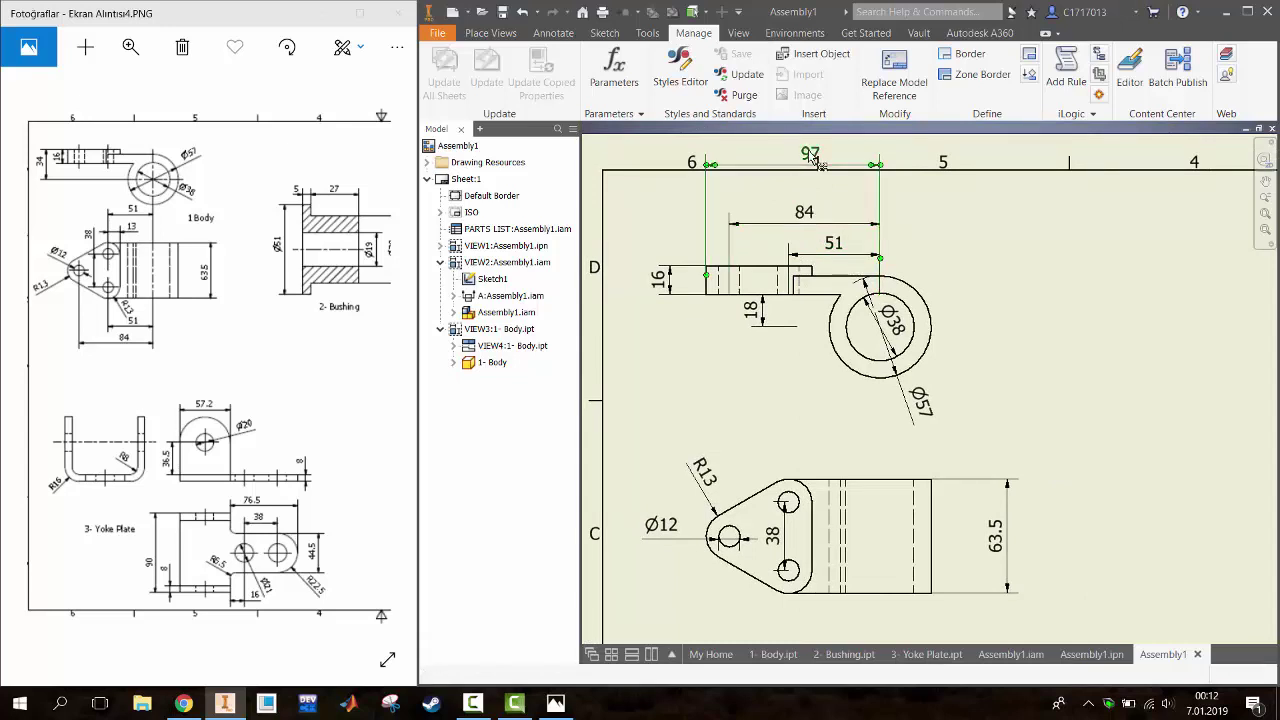
{"action": "left_click_drag", "start_coordinate": [812, 160], "coordinate": [797, 206]}
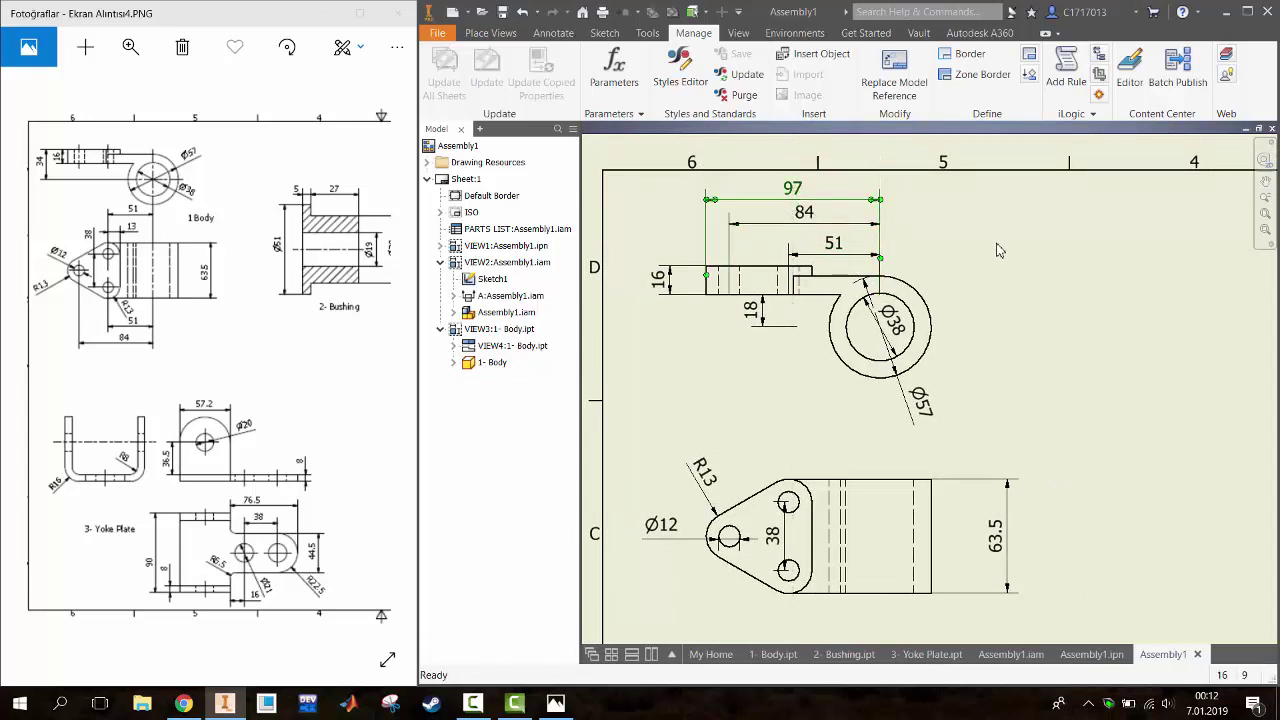
{"action": "left_click", "coordinate": [490, 33]}
{"action": "left_click", "coordinate": [553, 33]}
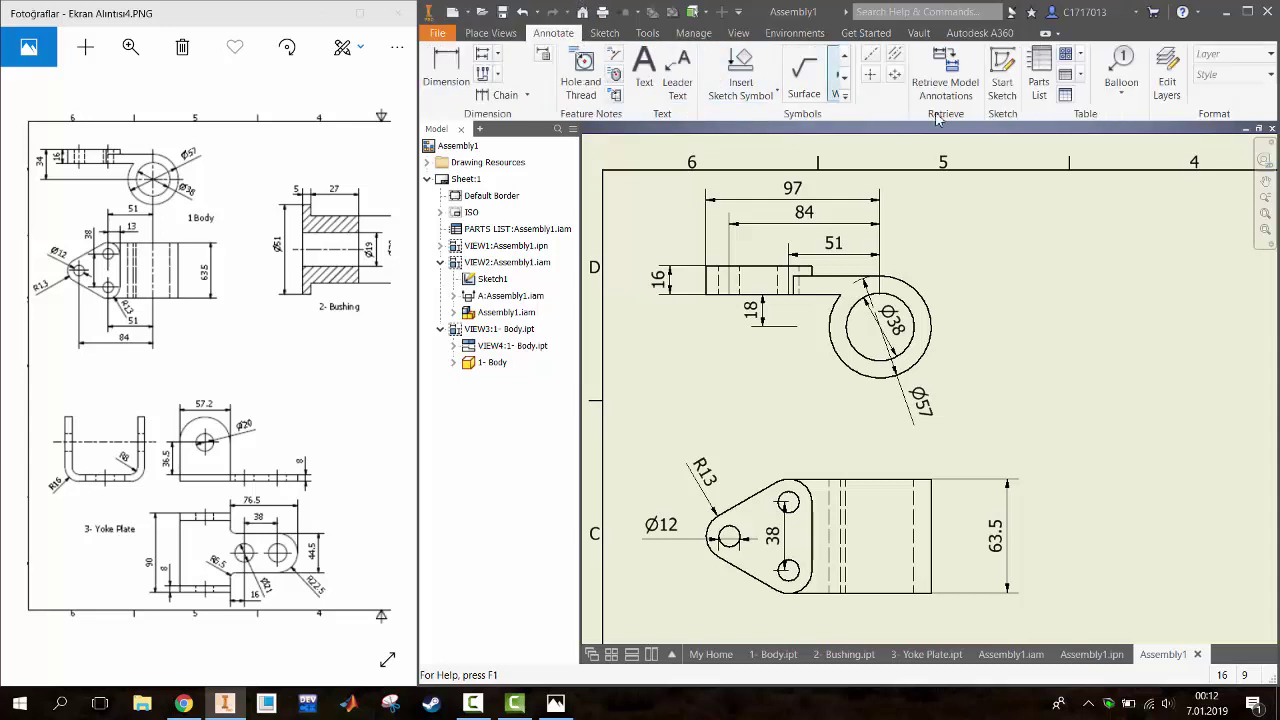
Add a circular centre pattern across the Ø38 and Ø57 circles of the upper view
{"action": "left_click", "coordinate": [870, 53]}
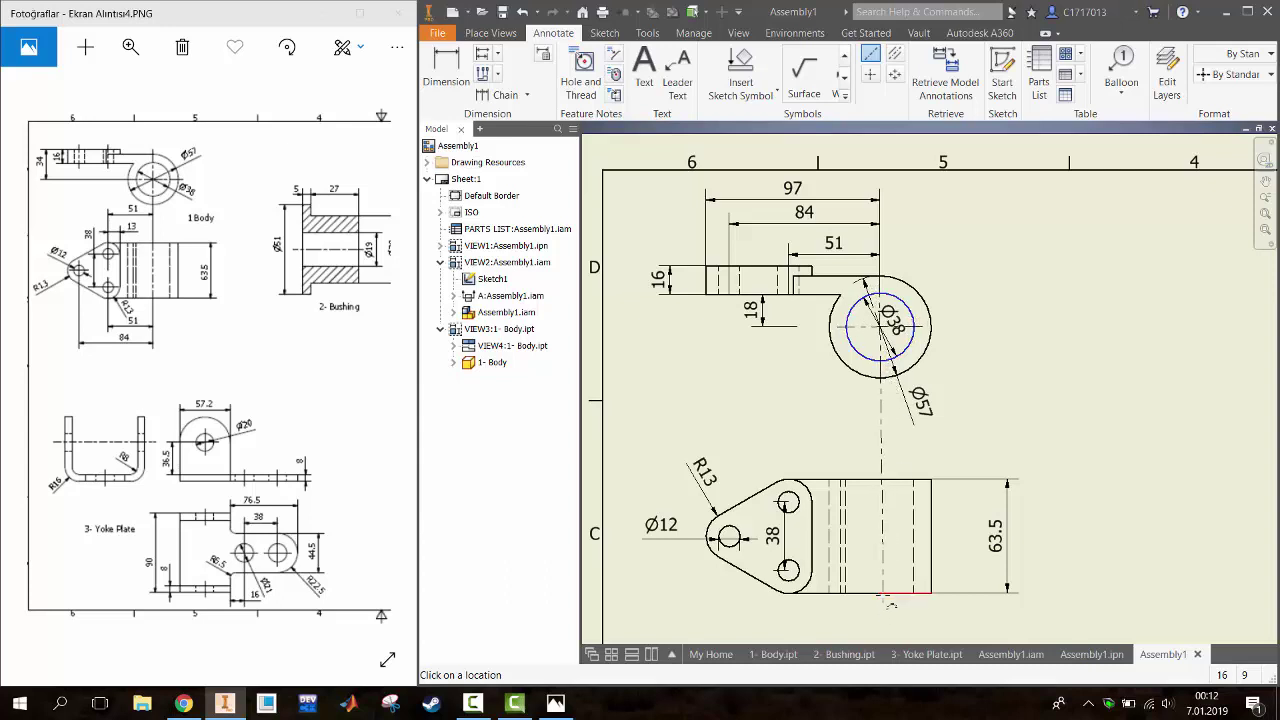
{"action": "key", "text": "Escape"}
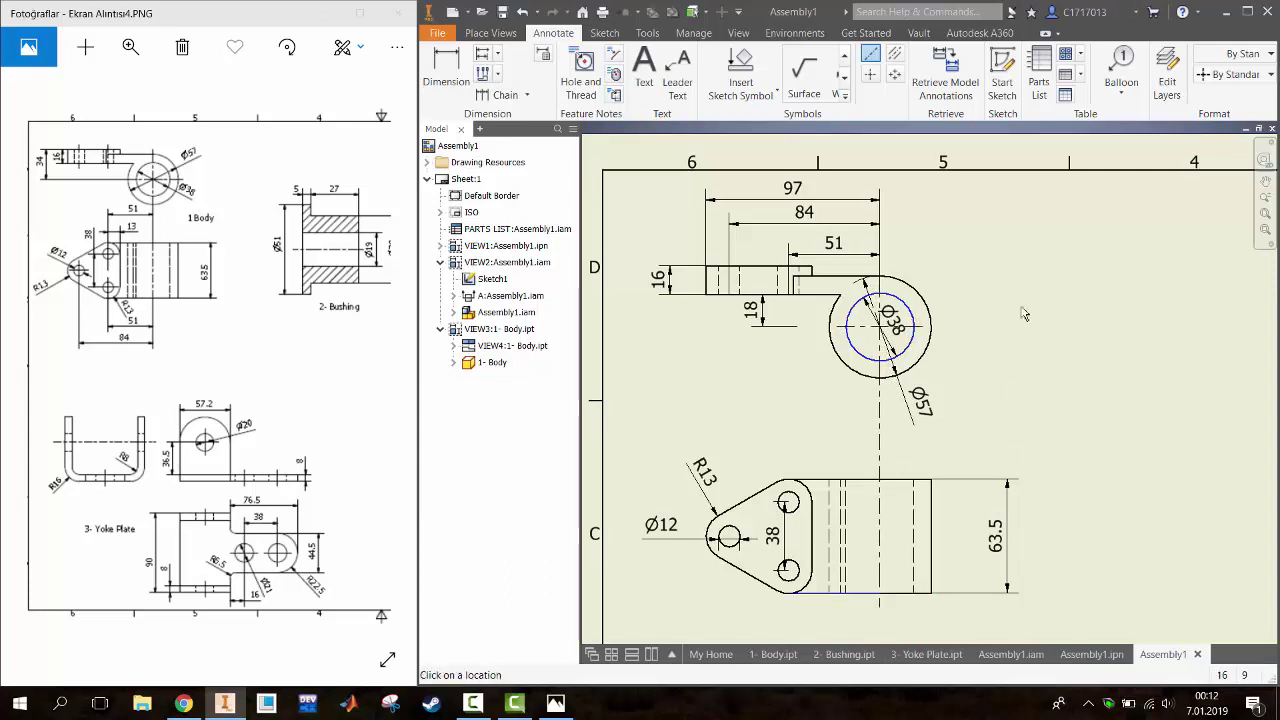
{"action": "left_click", "coordinate": [895, 74]}
{"action": "left_click", "coordinate": [912, 310]}
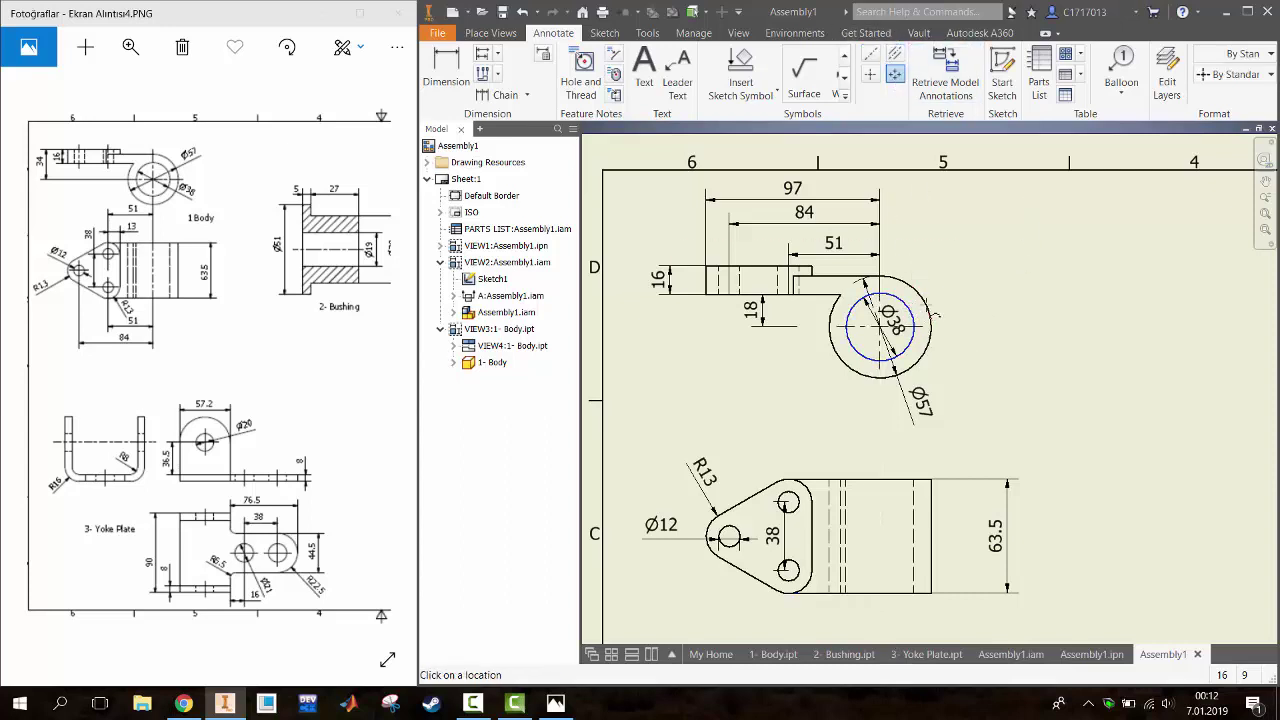
{"action": "left_click", "coordinate": [930, 314]}
Draw a vertical centerline in the lower Body view and extend it up through the ring
{"action": "left_click", "coordinate": [889, 60]}
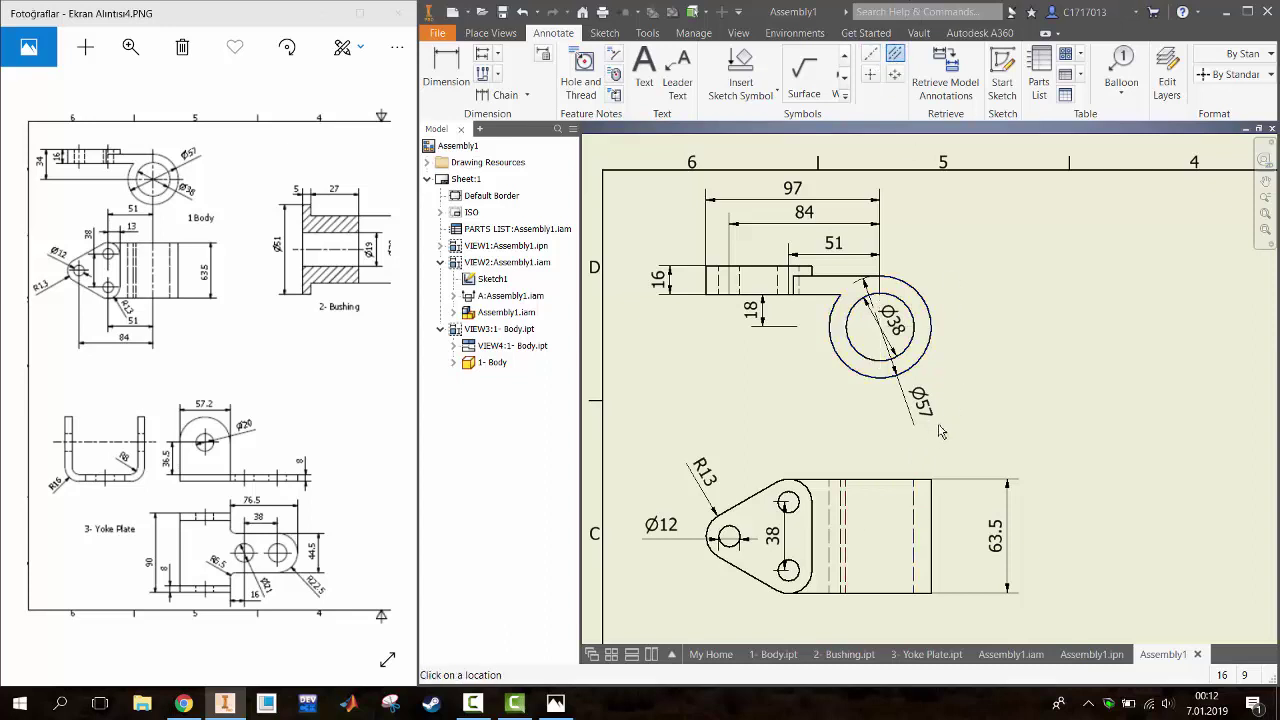
{"action": "left_click", "coordinate": [843, 520]}
{"action": "key", "text": "Escape"}
{"action": "left_click", "coordinate": [881, 469]}
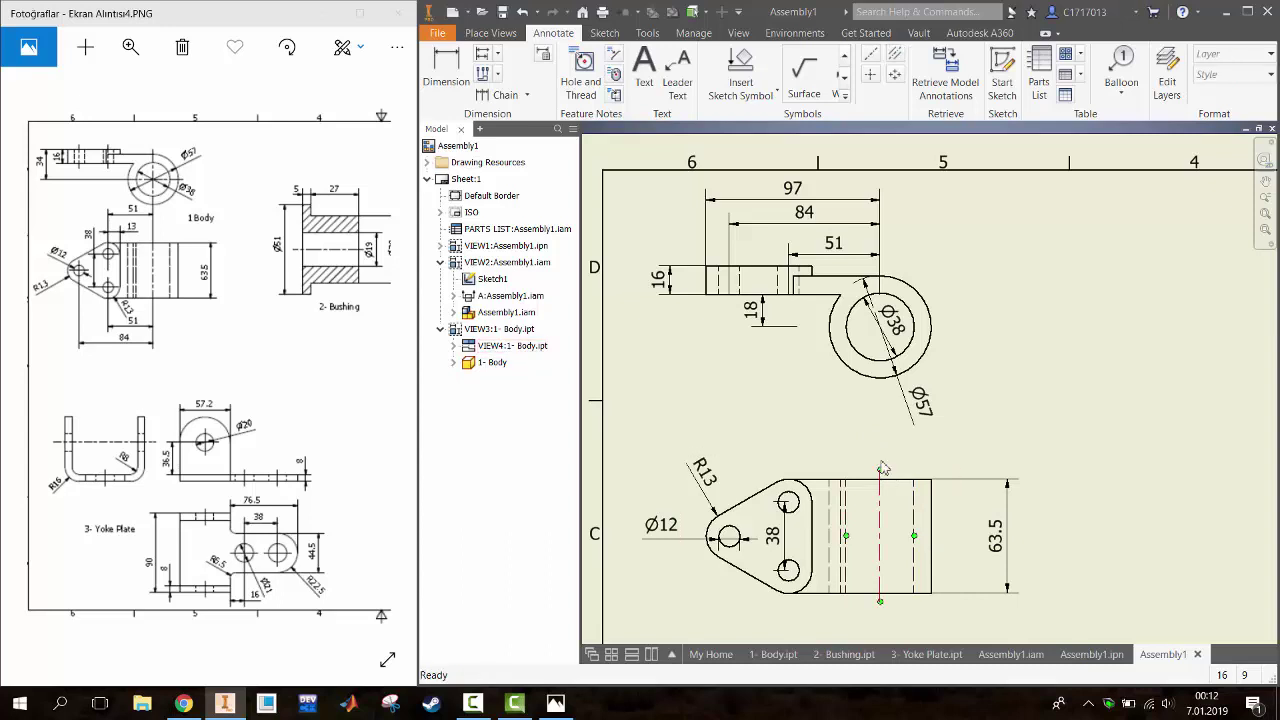
{"action": "left_click", "coordinate": [876, 457]}
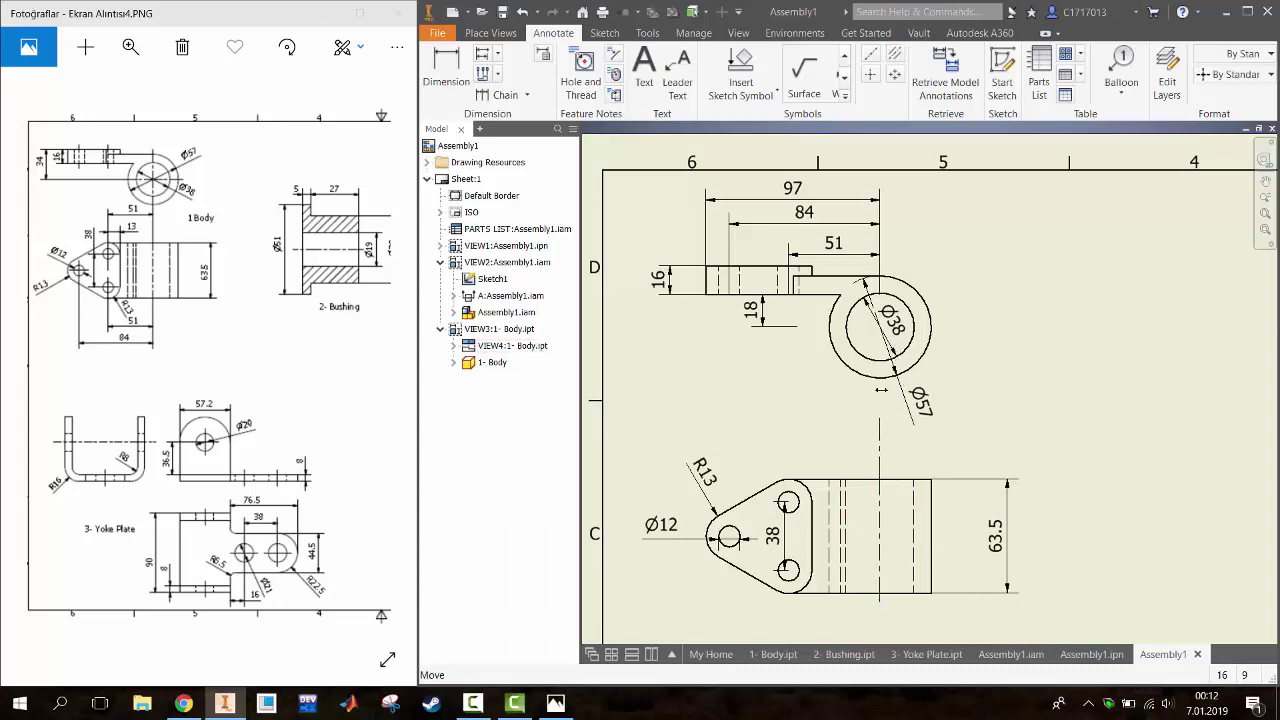
{"action": "left_click_drag", "start_coordinate": [881, 389], "coordinate": [876, 268]}
{"action": "key", "text": "Escape"}
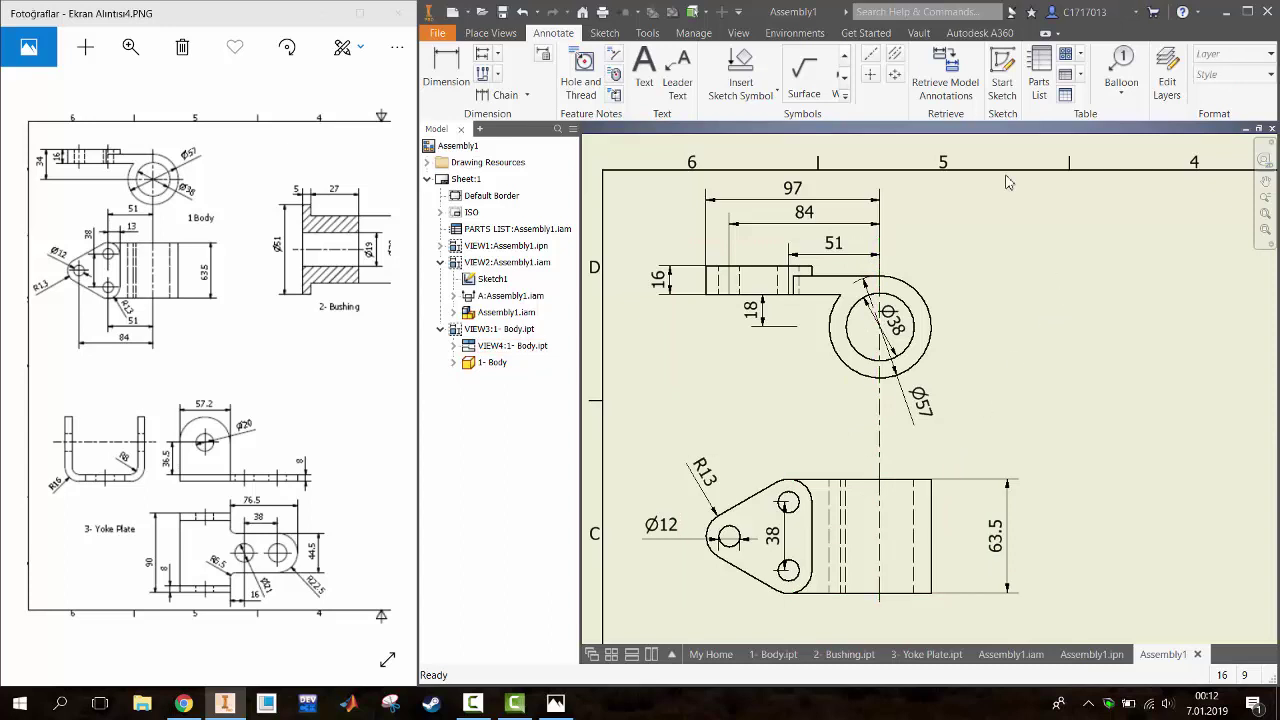
{"action": "left_click", "coordinate": [871, 75]}
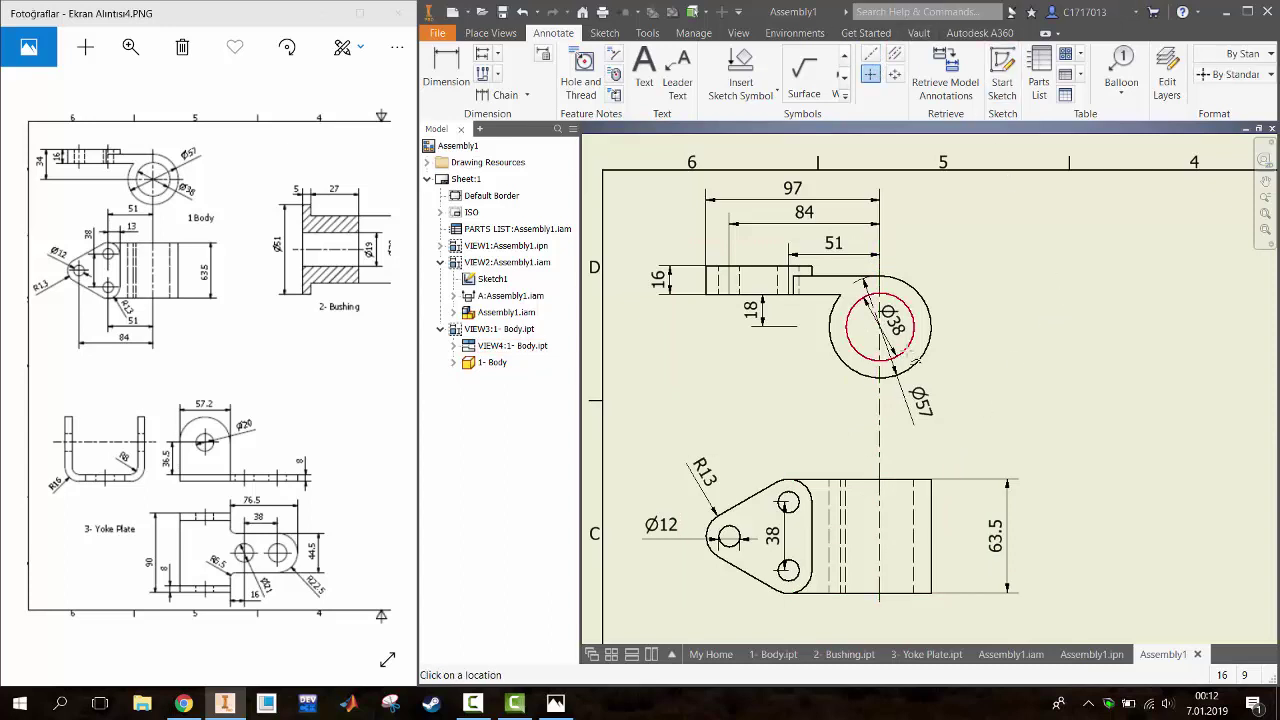
{"action": "right_click", "coordinate": [966, 331]}
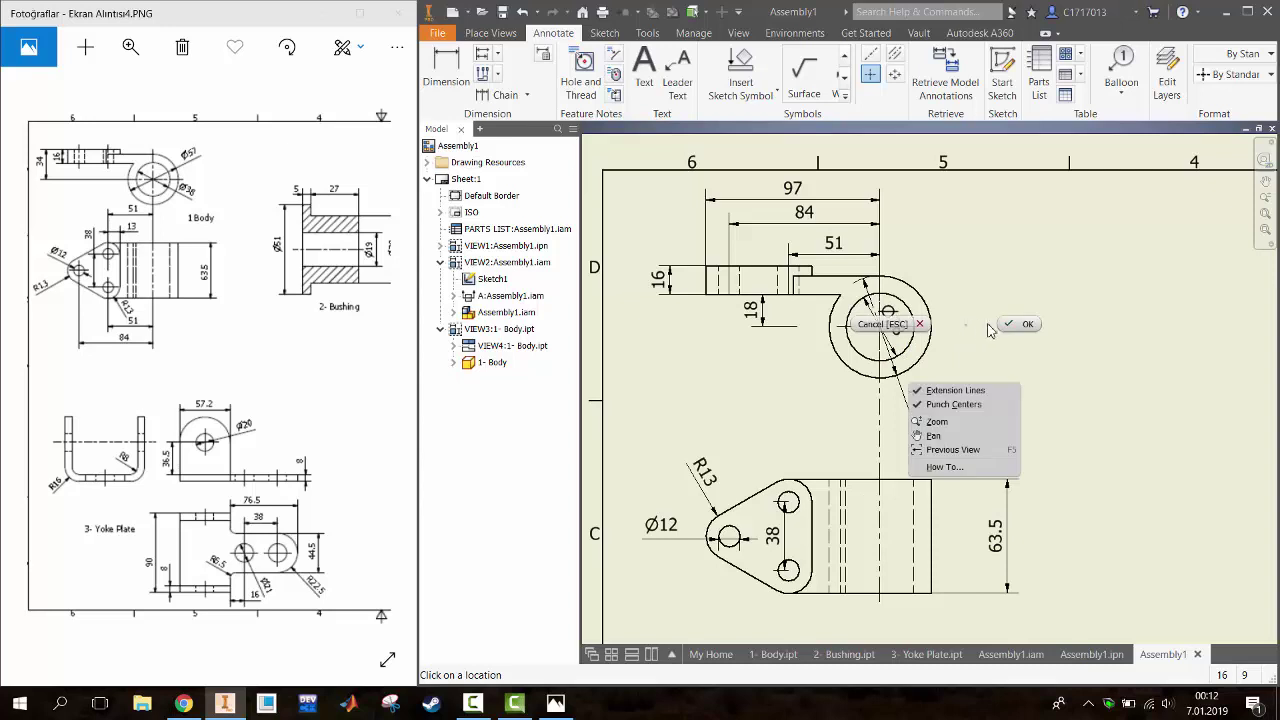
{"action": "key", "text": "Escape"}
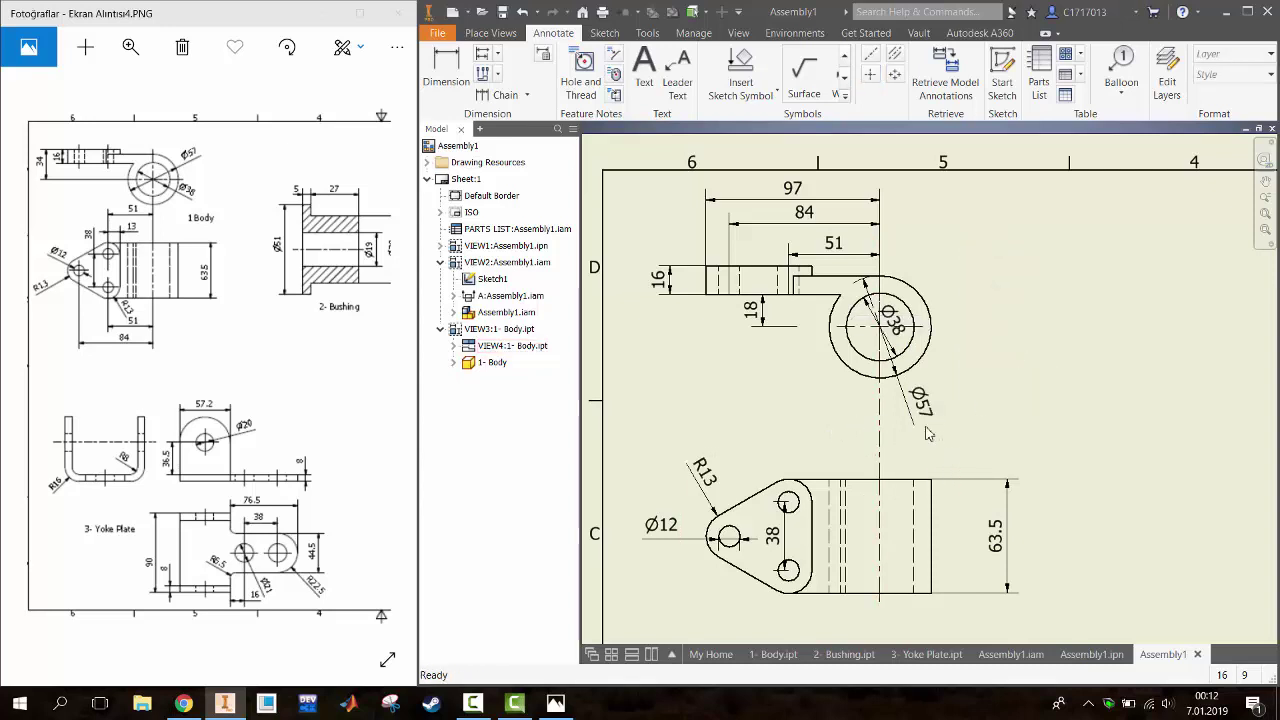
Move the 38 dimension further left on the lower Body view
{"action": "key", "text": "d"}
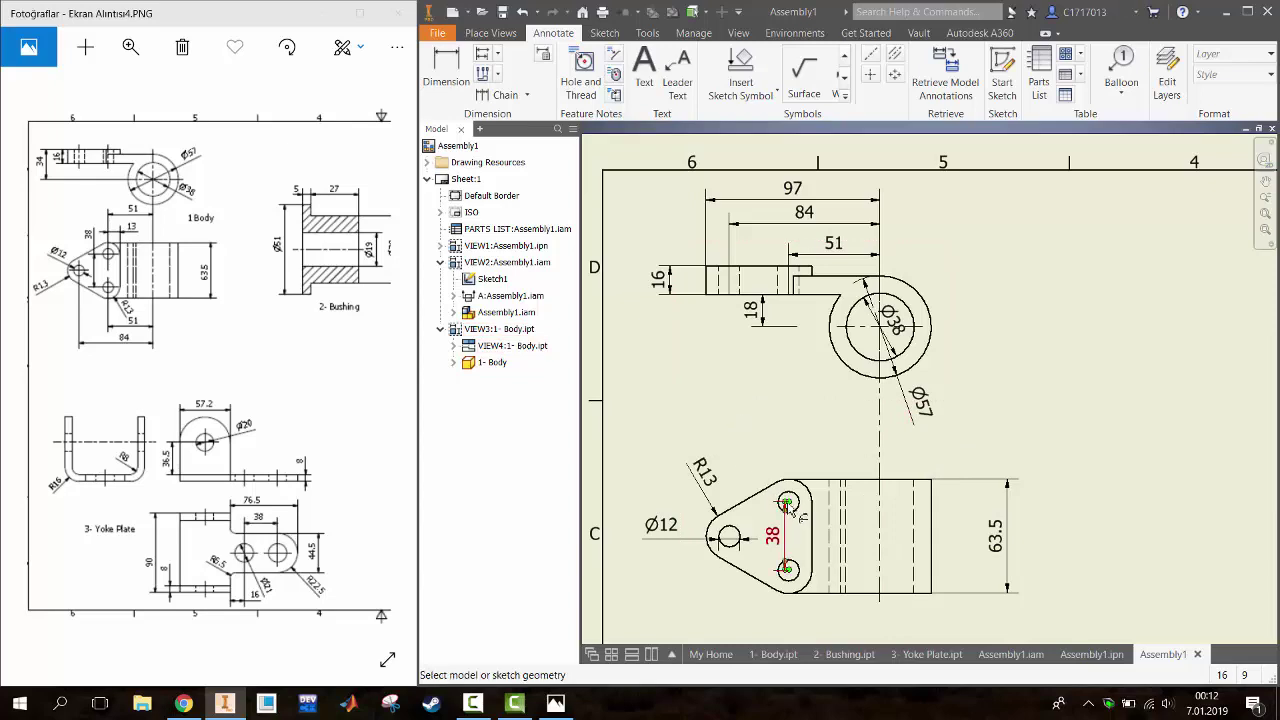
{"action": "scroll", "coordinate": [788, 503], "scroll_direction": "up", "scroll_amount": 5}
{"action": "left_click", "coordinate": [780, 512]}
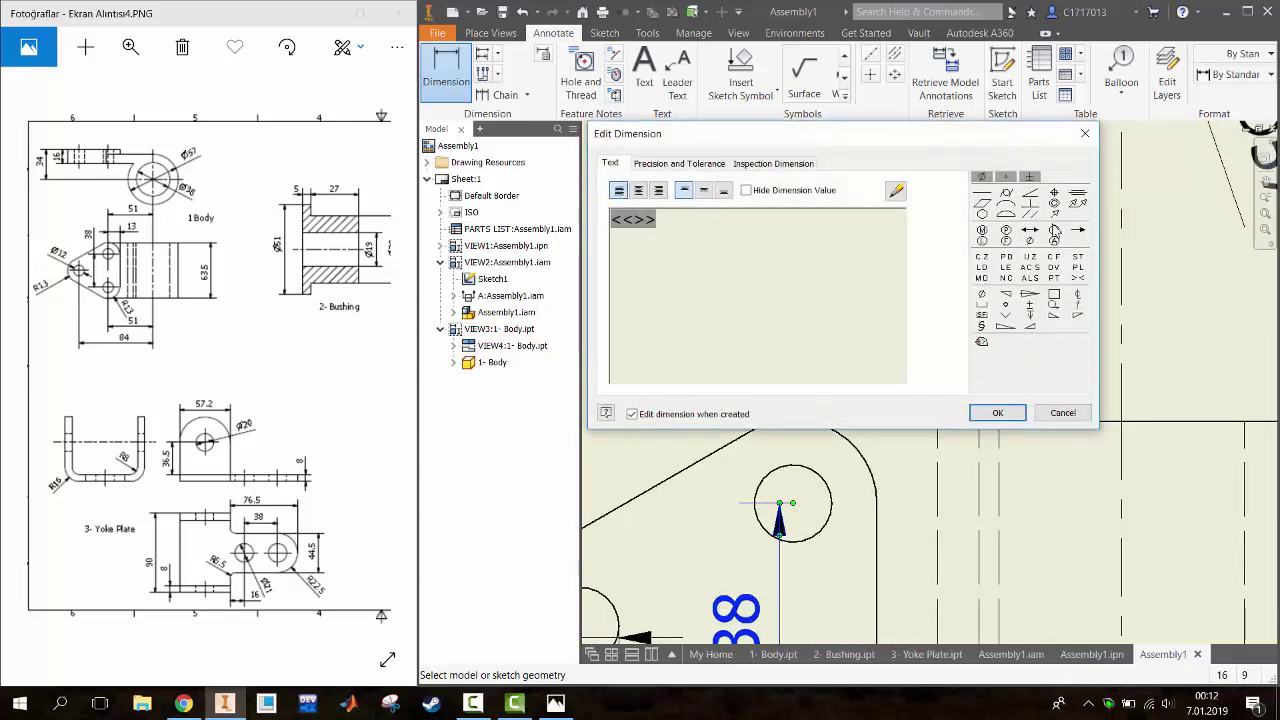
{"action": "left_click", "coordinate": [1085, 133]}
{"action": "key", "text": "Escape"}
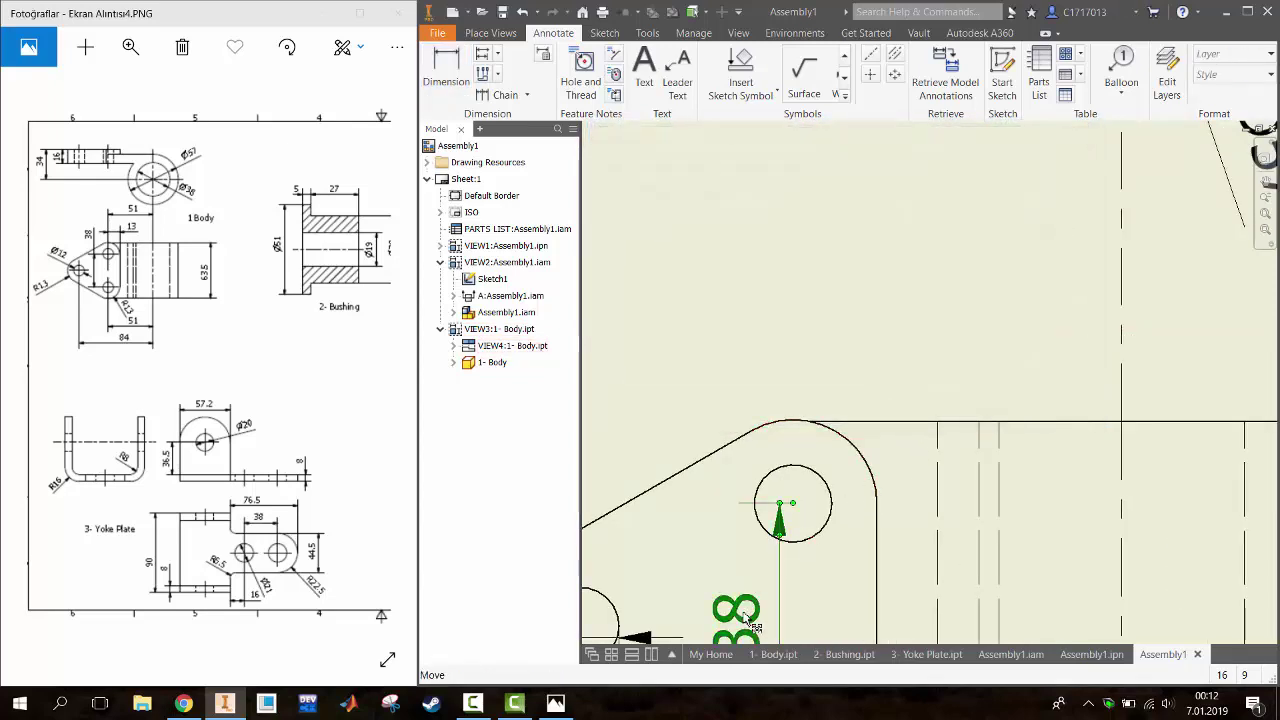
{"action": "left_click_drag", "start_coordinate": [752, 622], "coordinate": [686, 606]}
Dimension 51 from the vertical centerline to the lug's upper hole centre
{"action": "key", "text": "d"}
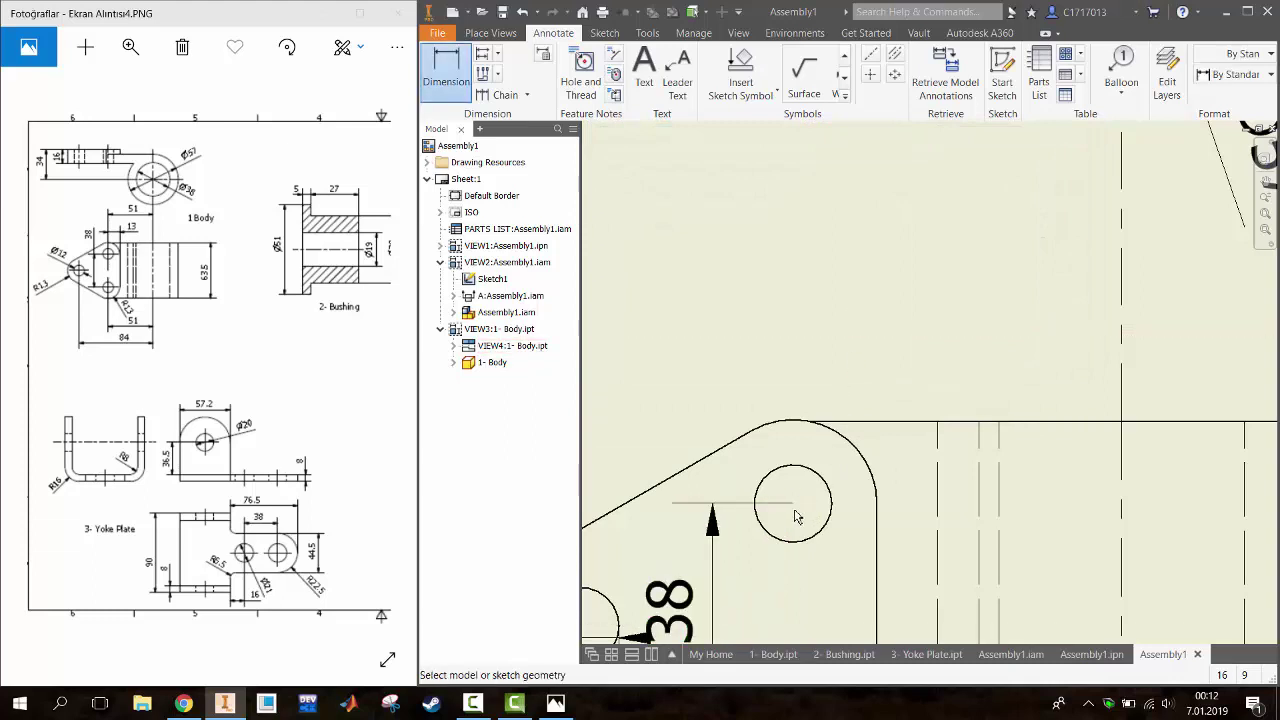
{"action": "scroll", "coordinate": [915, 425], "scroll_direction": "down", "scroll_amount": 3}
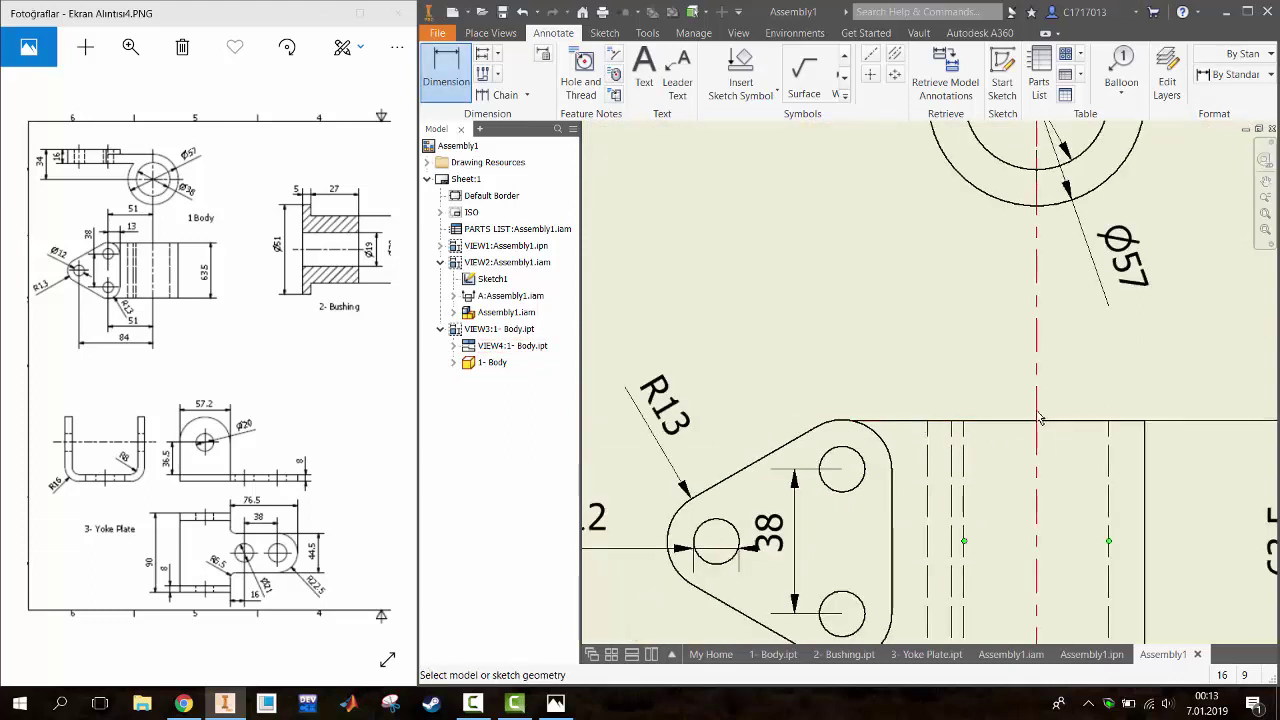
{"action": "left_click", "coordinate": [1038, 415]}
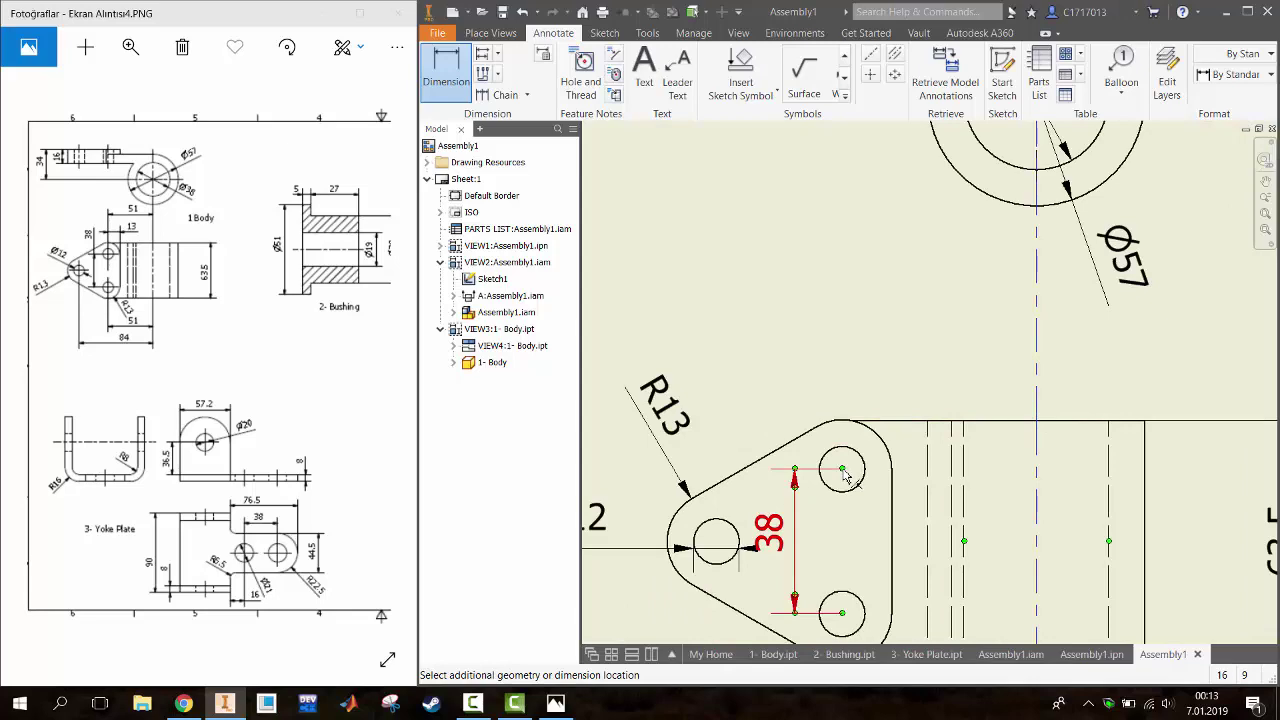
{"action": "left_click", "coordinate": [842, 470]}
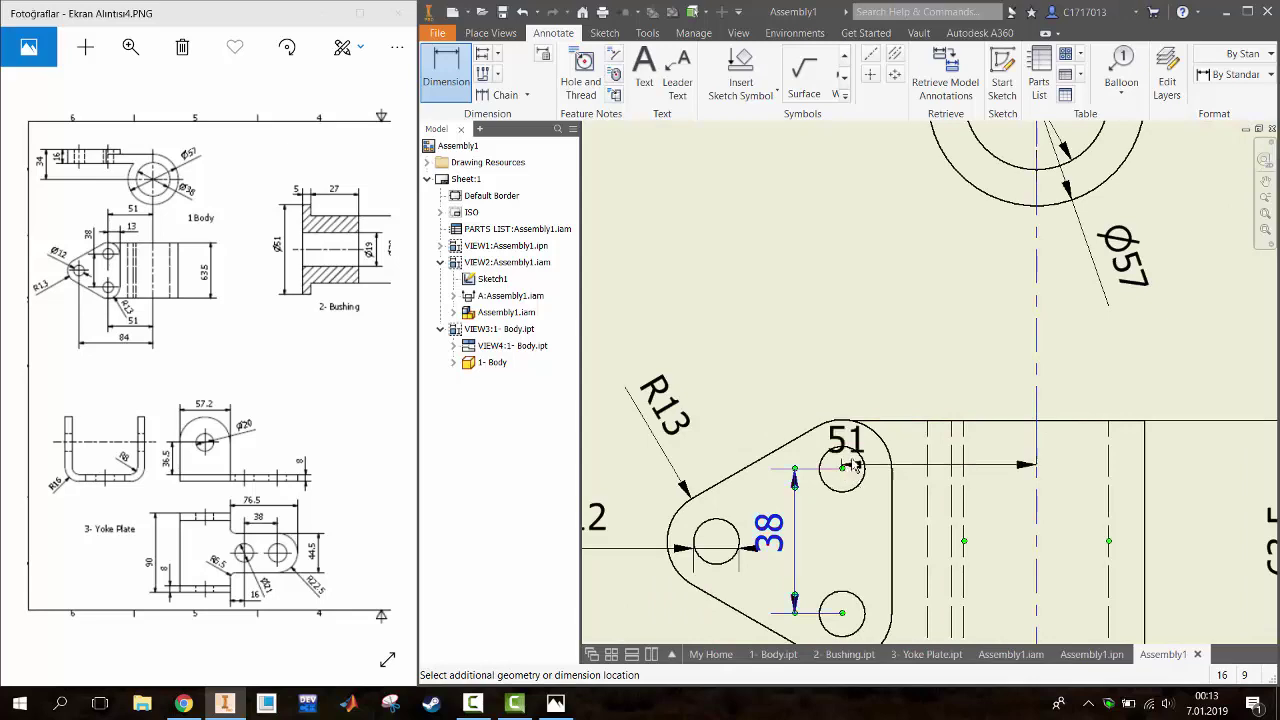
{"action": "left_click", "coordinate": [940, 390]}
{"action": "left_click", "coordinate": [990, 411]}
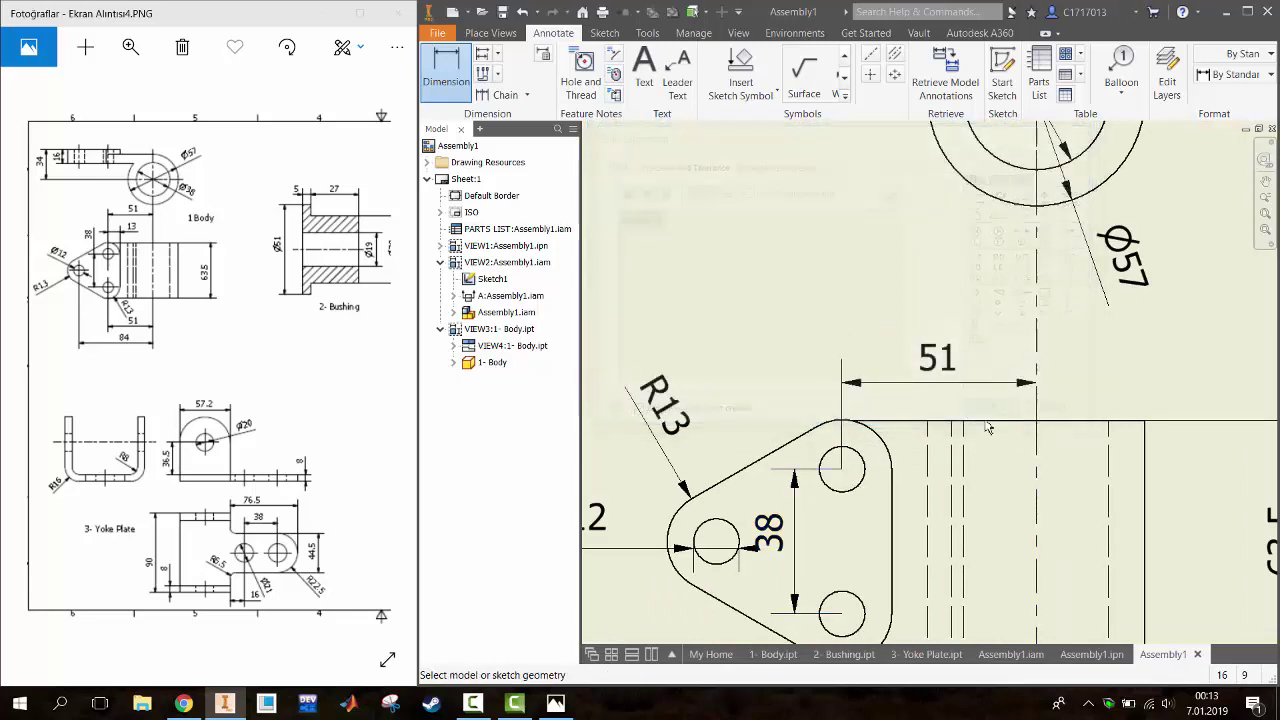
Add a 13 dimension from the upper hole to the lug's right edge, with 51 moved above it
{"action": "left_click", "coordinate": [844, 474]}
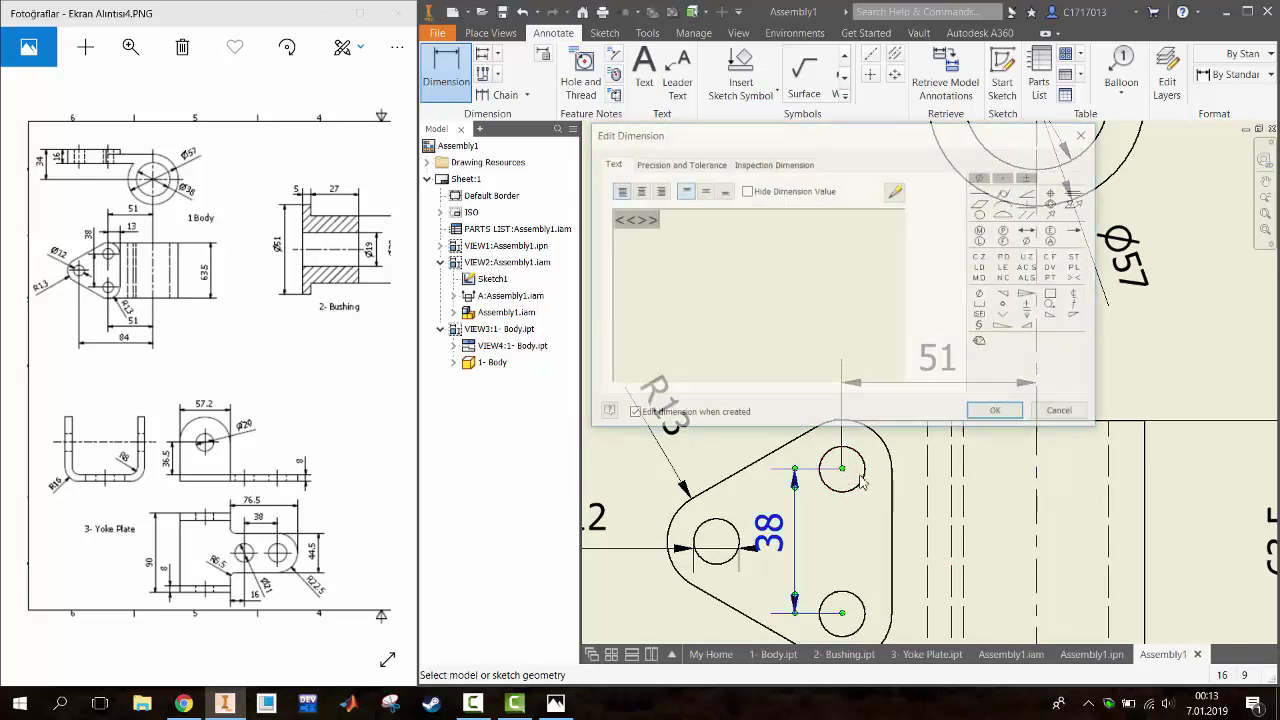
{"action": "left_click", "coordinate": [1040, 412]}
{"action": "left_click", "coordinate": [891, 485]}
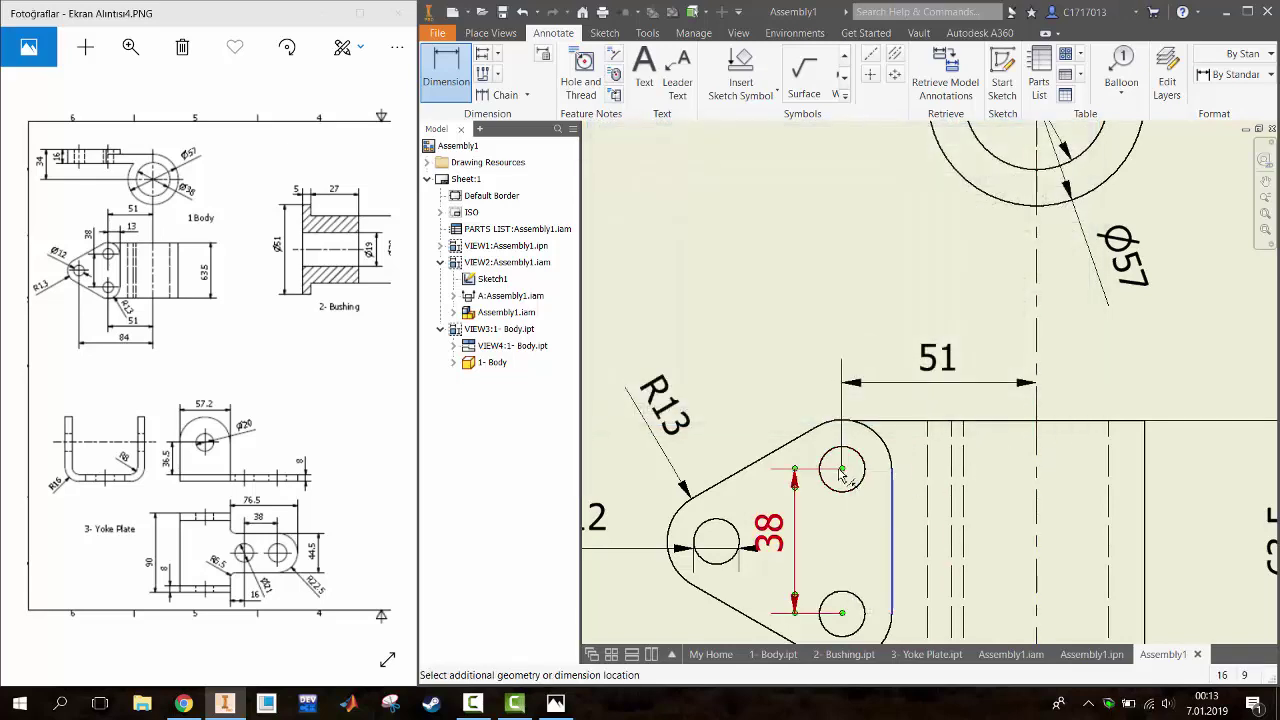
{"action": "left_click", "coordinate": [880, 428]}
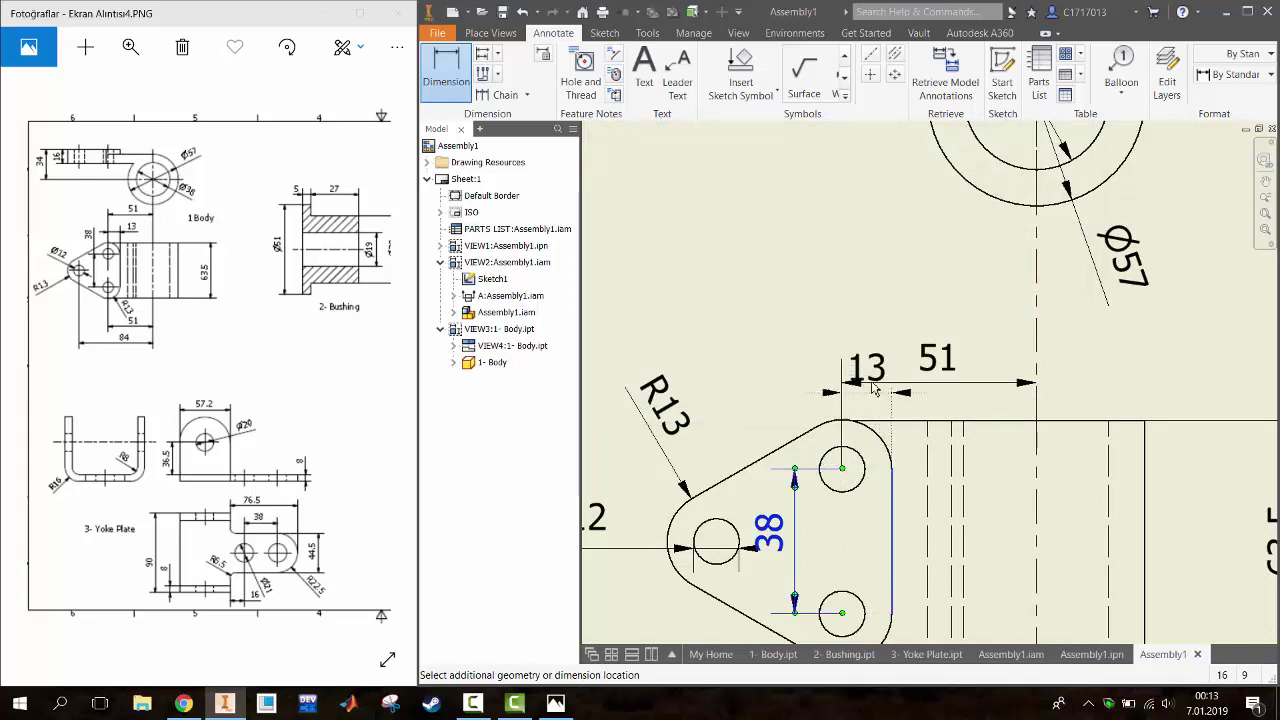
{"action": "left_click", "coordinate": [886, 405]}
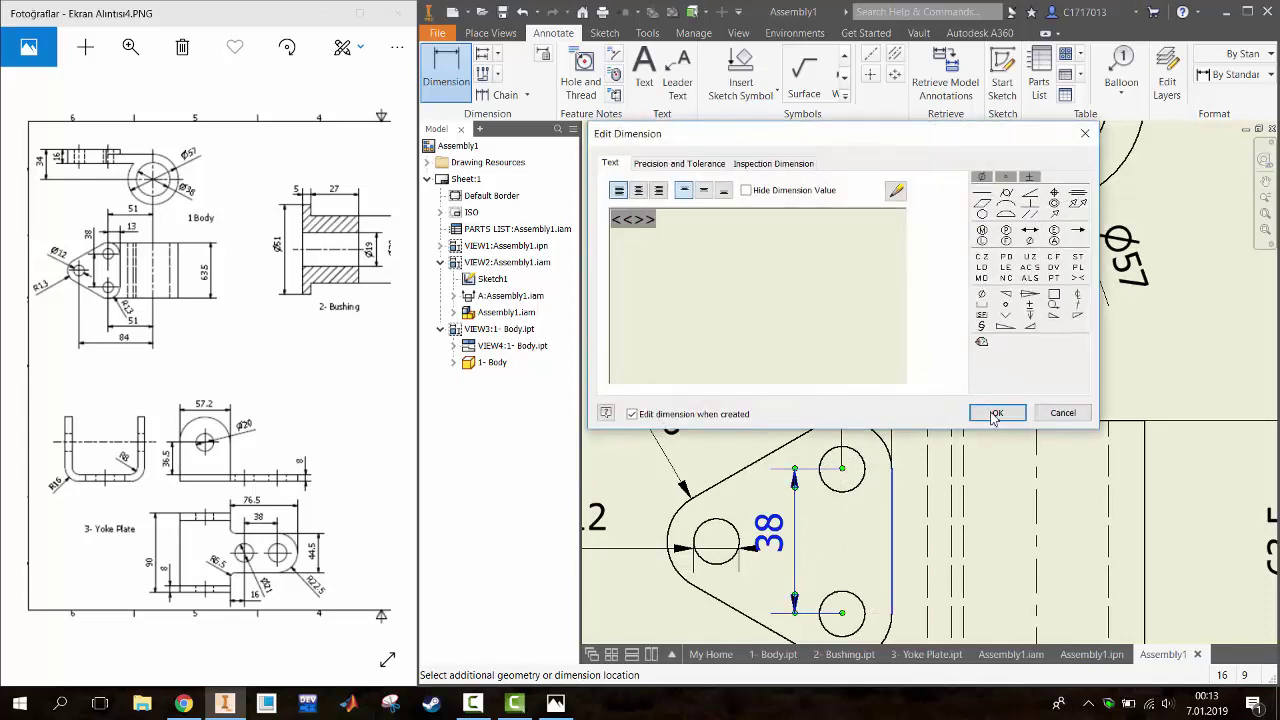
{"action": "left_click", "coordinate": [990, 413]}
{"action": "double_click", "coordinate": [936, 357]}
{"action": "key", "text": "Escape"}
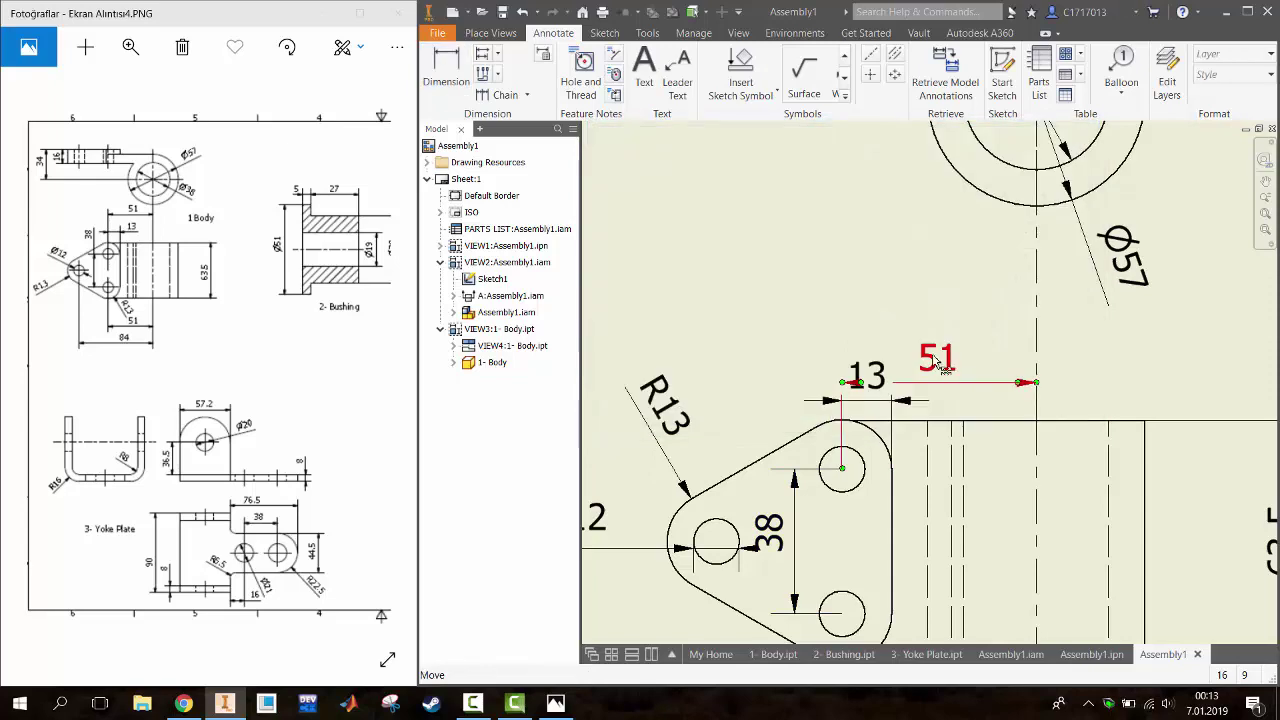
{"action": "left_click_drag", "start_coordinate": [941, 390], "coordinate": [944, 340]}
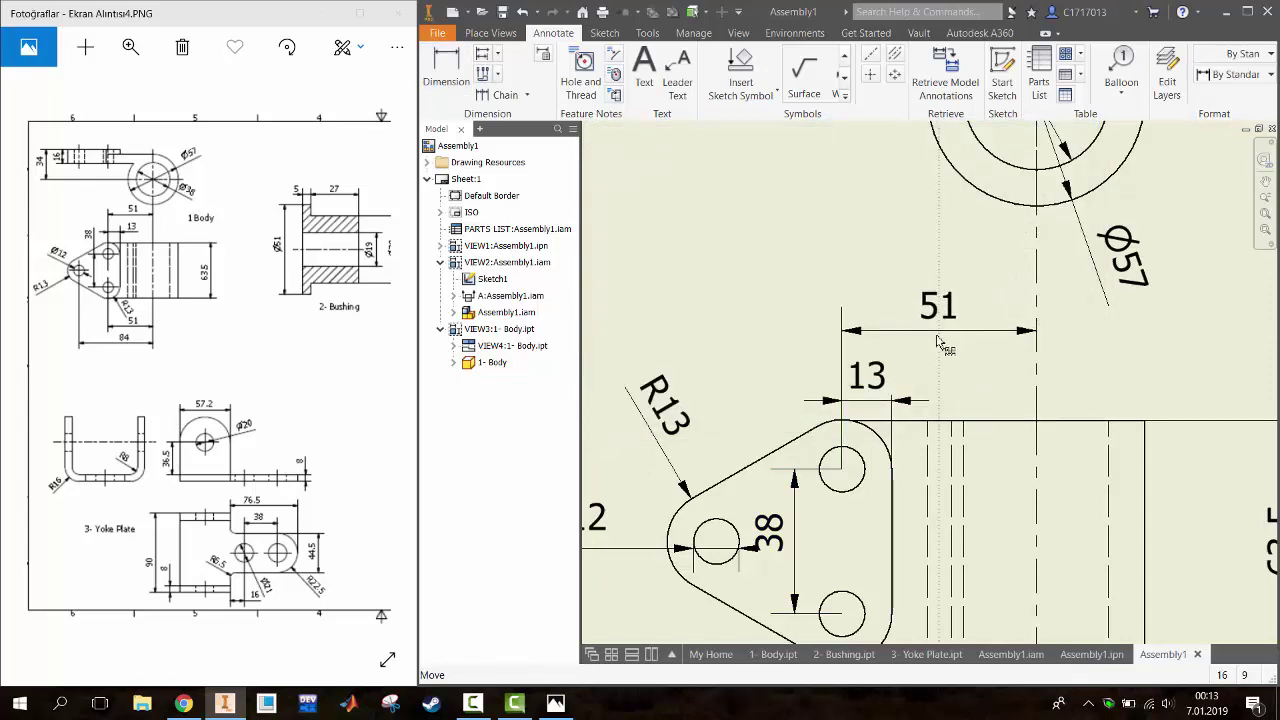
{"action": "left_click", "coordinate": [826, 401]}
Add an 84 dimension from the left hole to the centerline below the Body front view
{"action": "middle_click_drag", "start_coordinate": [770, 302], "coordinate": [799, 182]}
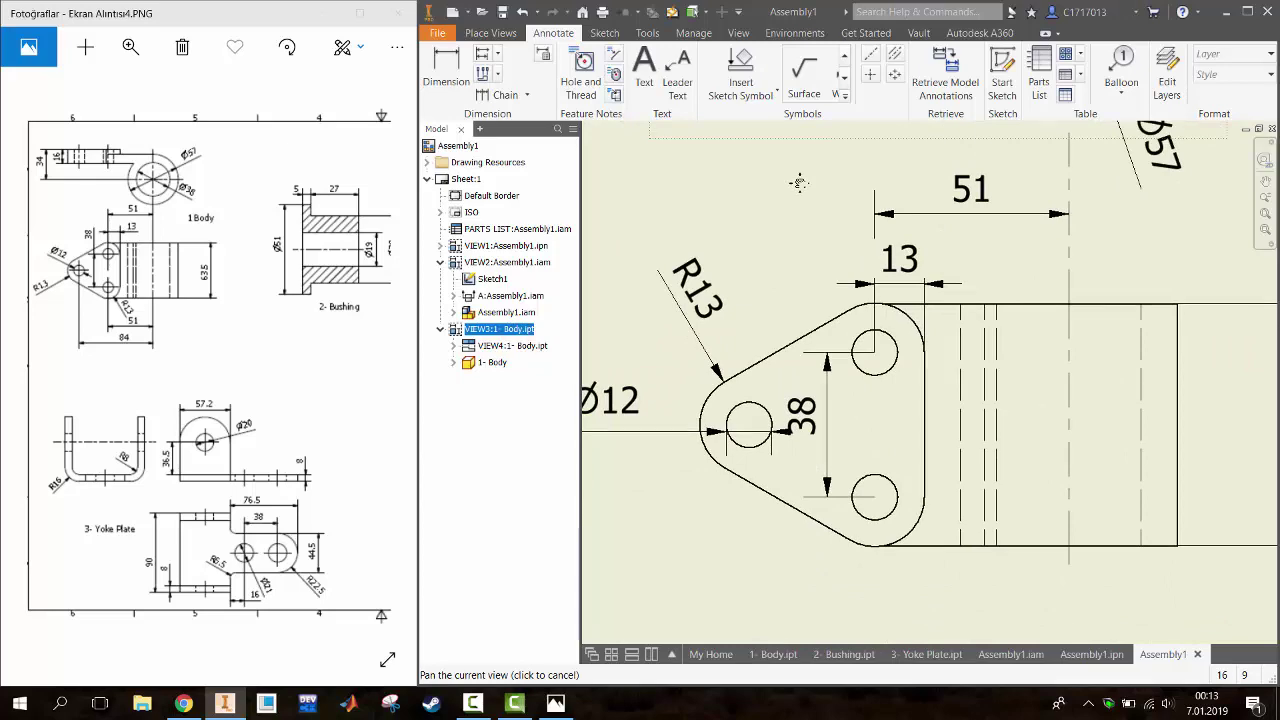
{"action": "middle_click_drag", "start_coordinate": [807, 176], "coordinate": [800, 62]}
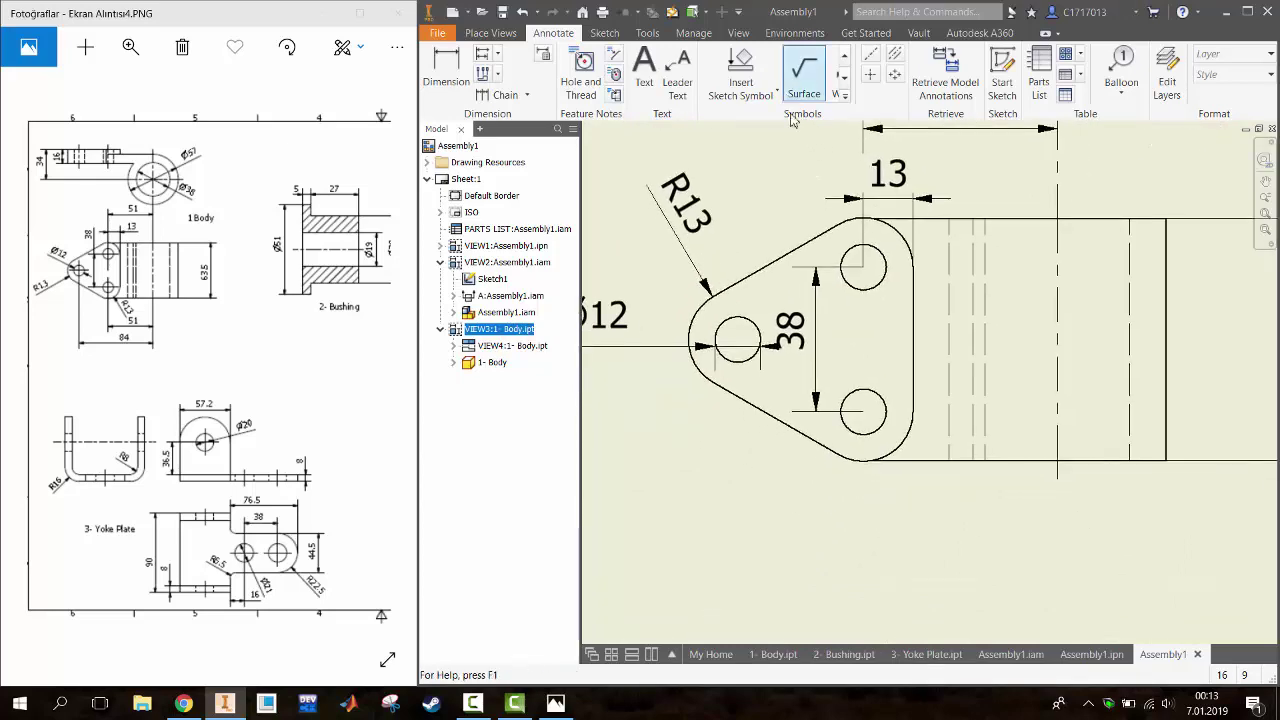
{"action": "middle_click_drag", "start_coordinate": [862, 348], "coordinate": [820, 290]}
{"action": "key", "text": "d"}
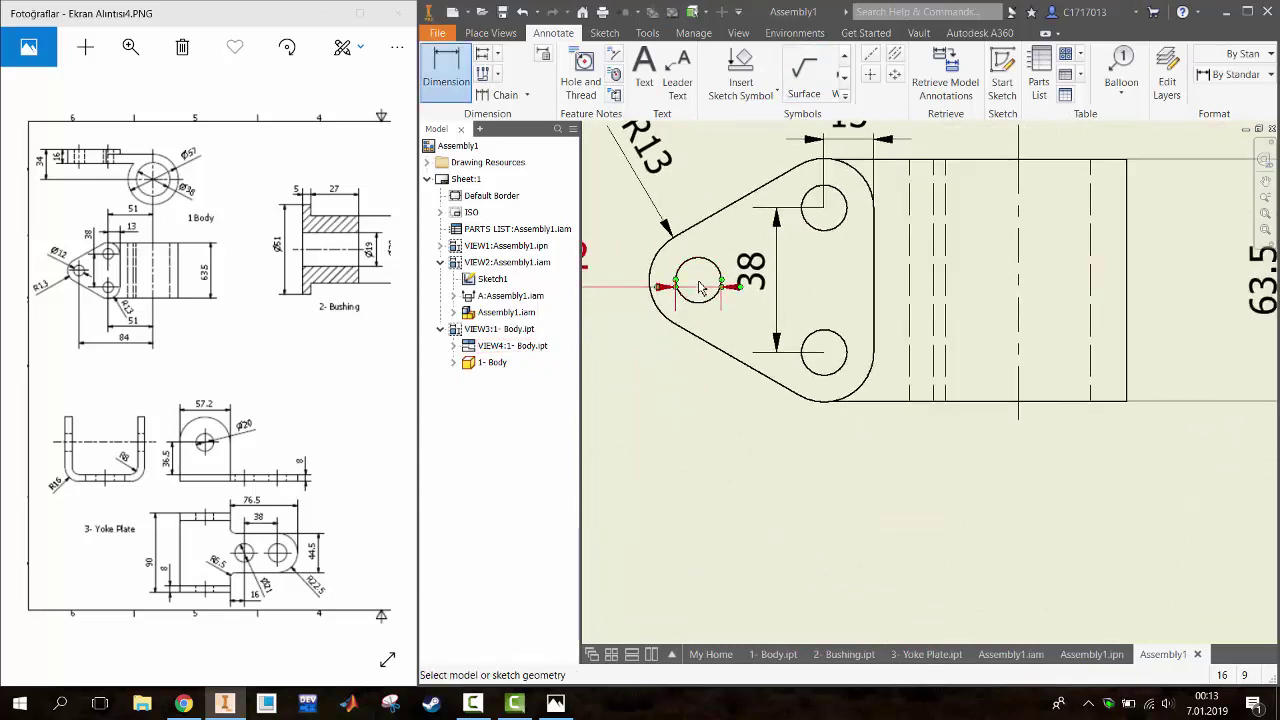
{"action": "left_click", "coordinate": [698, 282]}
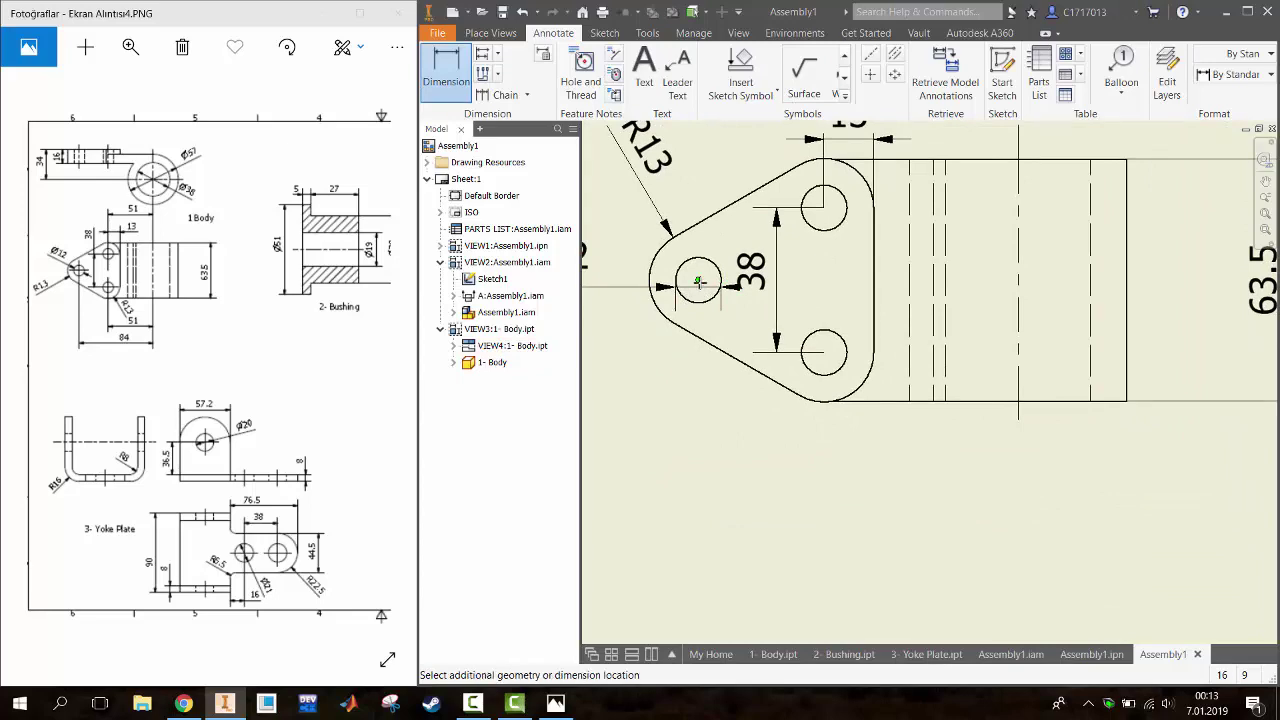
{"action": "left_click", "coordinate": [1019, 291]}
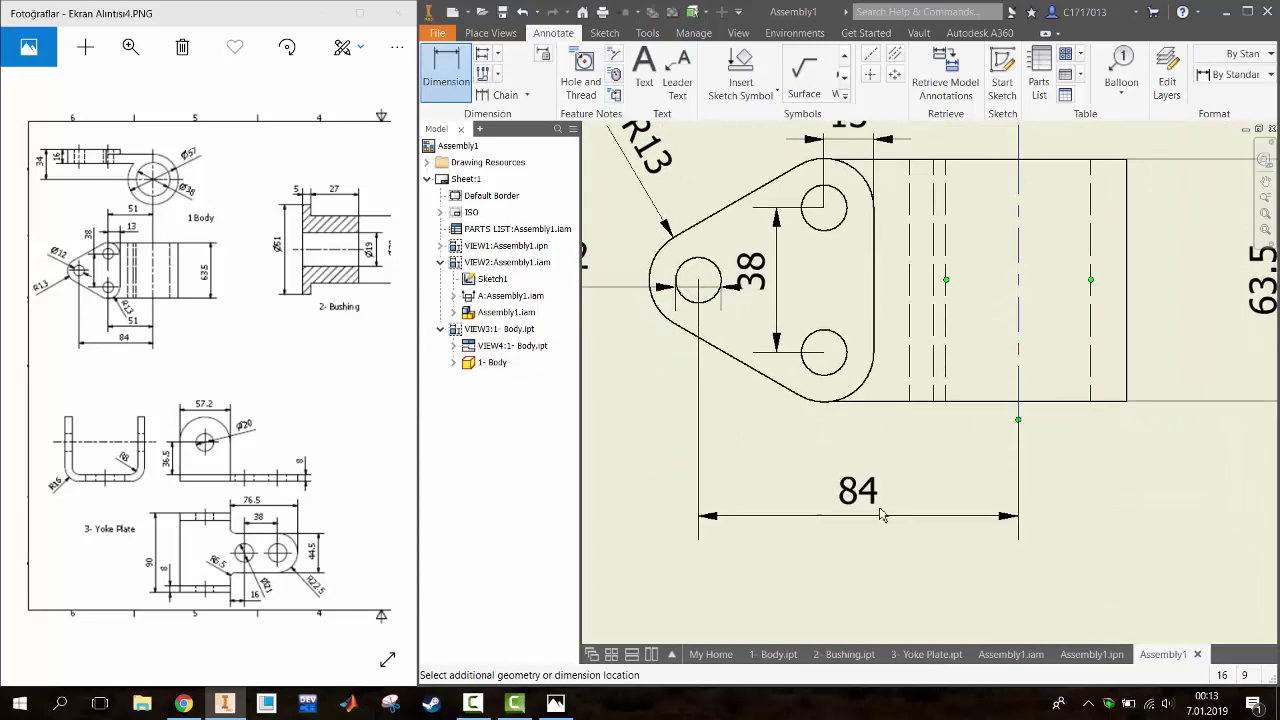
{"action": "left_click", "coordinate": [992, 412]}
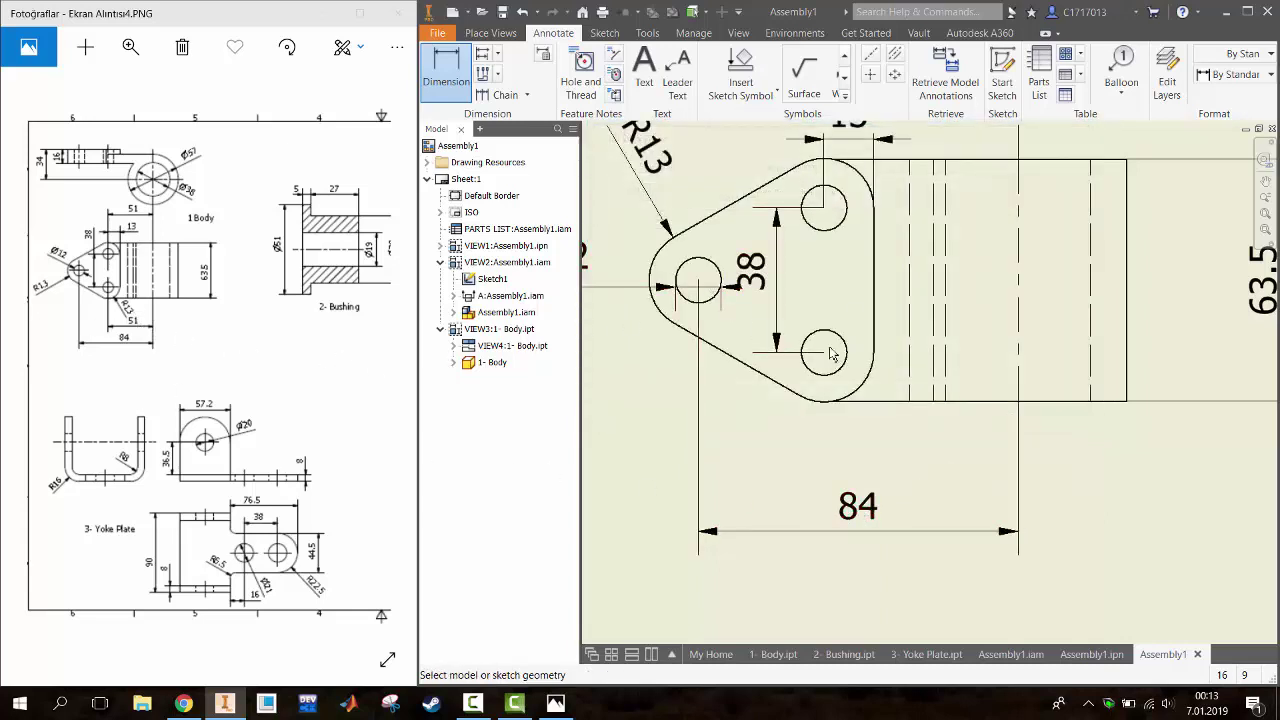
{"action": "middle_click_drag", "start_coordinate": [830, 354], "coordinate": [793, 346]}
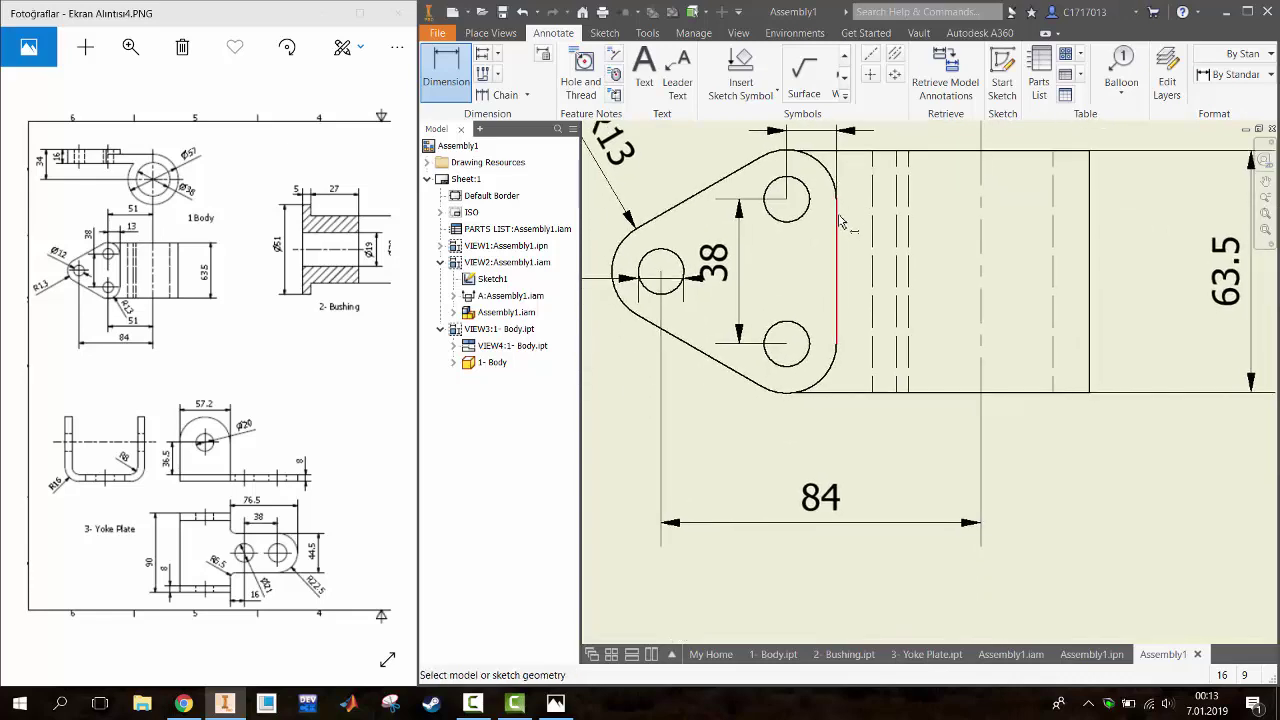
{"action": "mouse_move", "coordinate": [821, 497]}
{"action": "left_click_drag", "start_coordinate": [840, 508], "coordinate": [842, 511]}
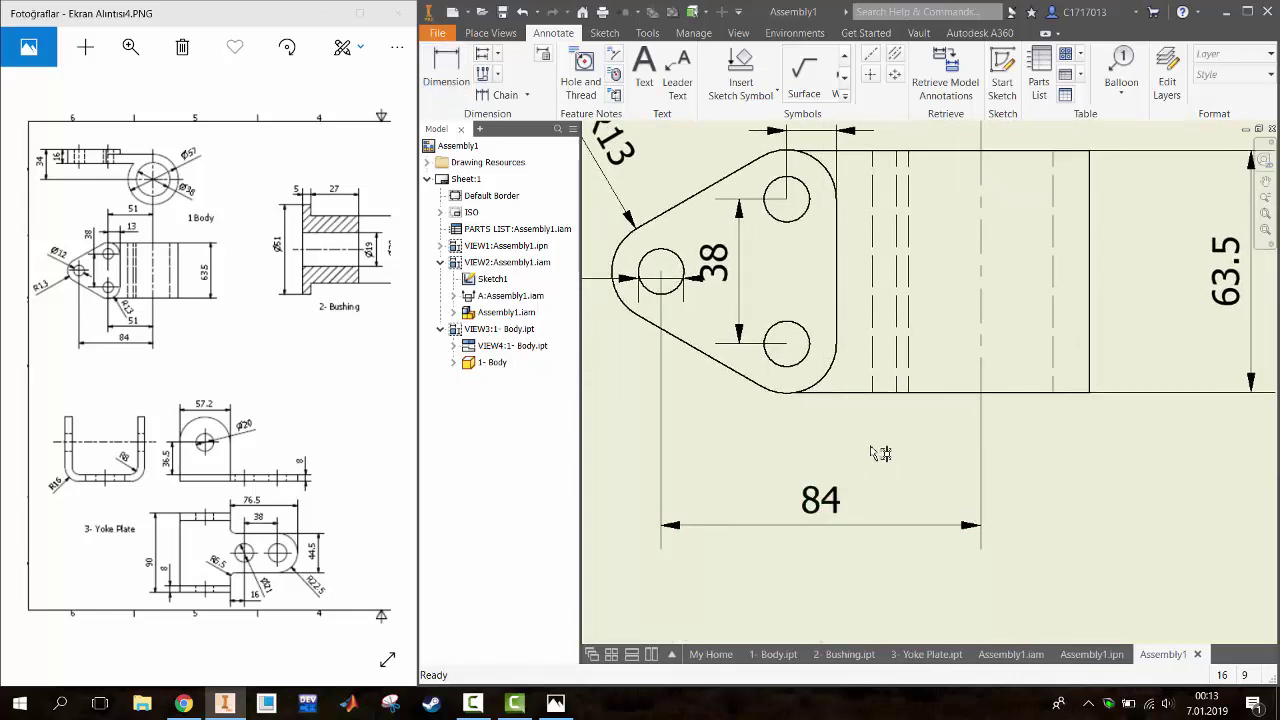
{"action": "scroll", "coordinate": [880, 455], "scroll_direction": "down", "scroll_amount": 3}
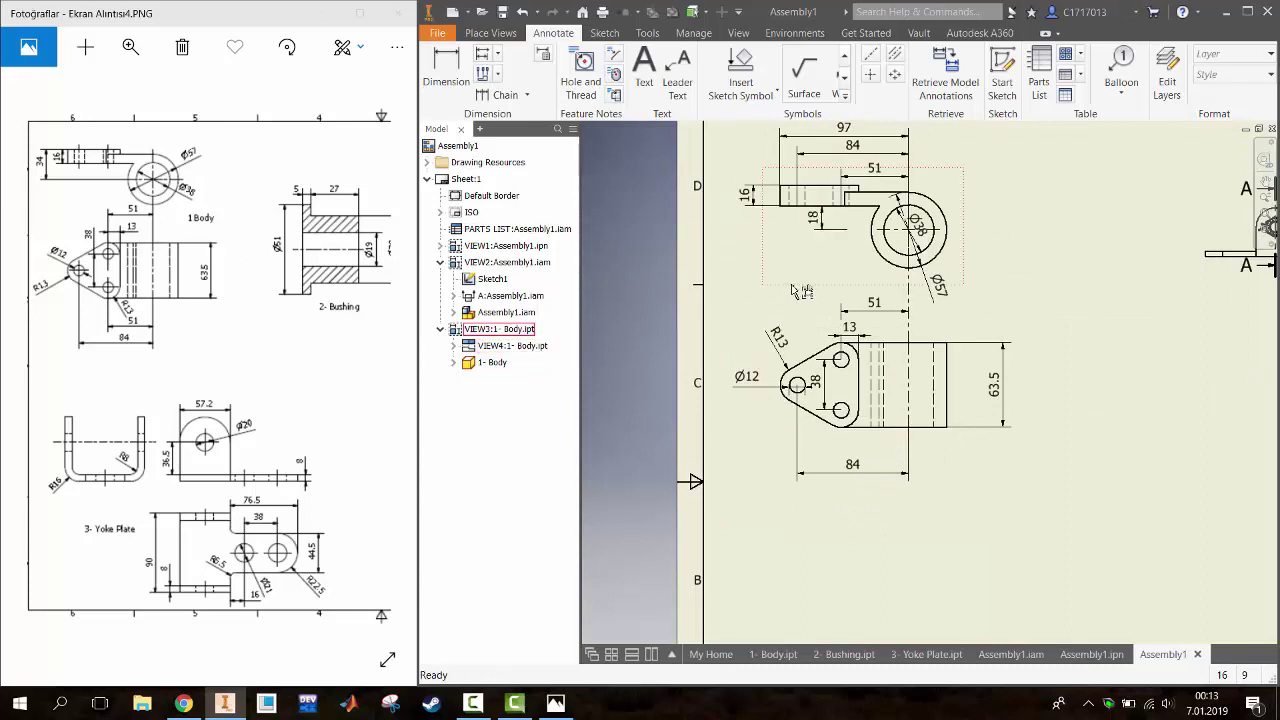
Reposition the lower 84 dimension below the Body front view
{"action": "right_click", "coordinate": [857, 148]}
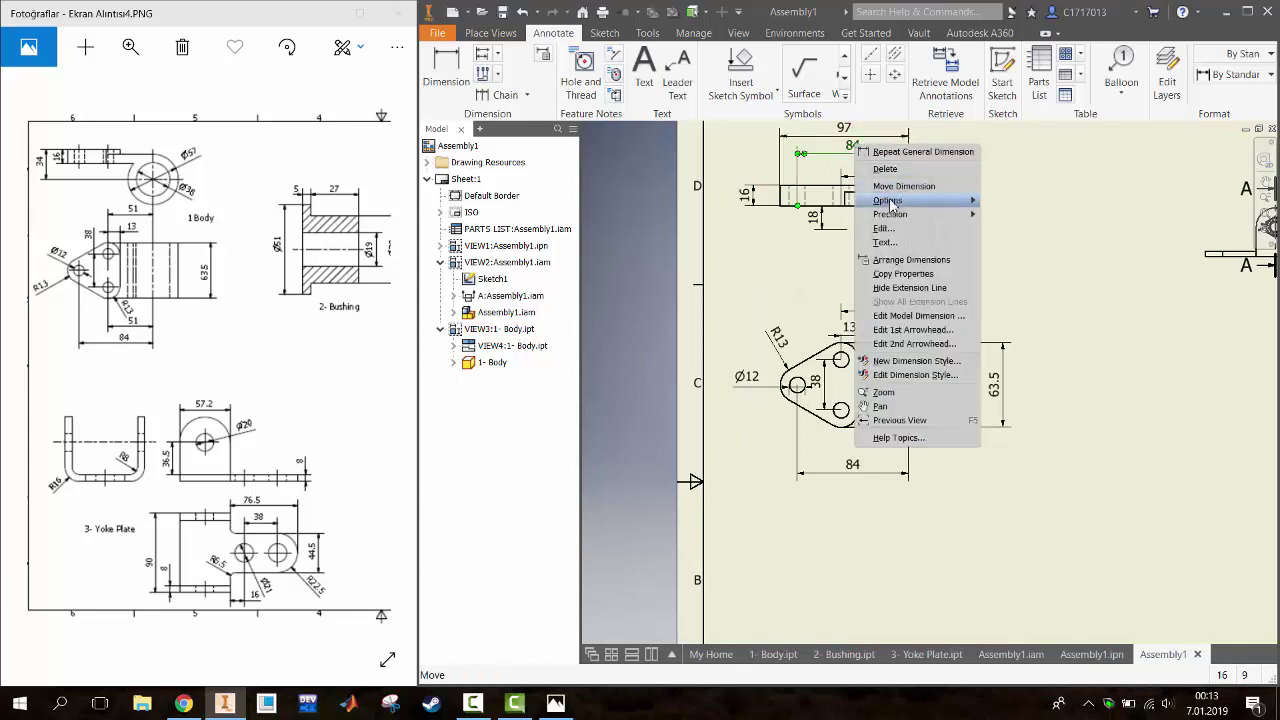
{"action": "left_click", "coordinate": [886, 366]}
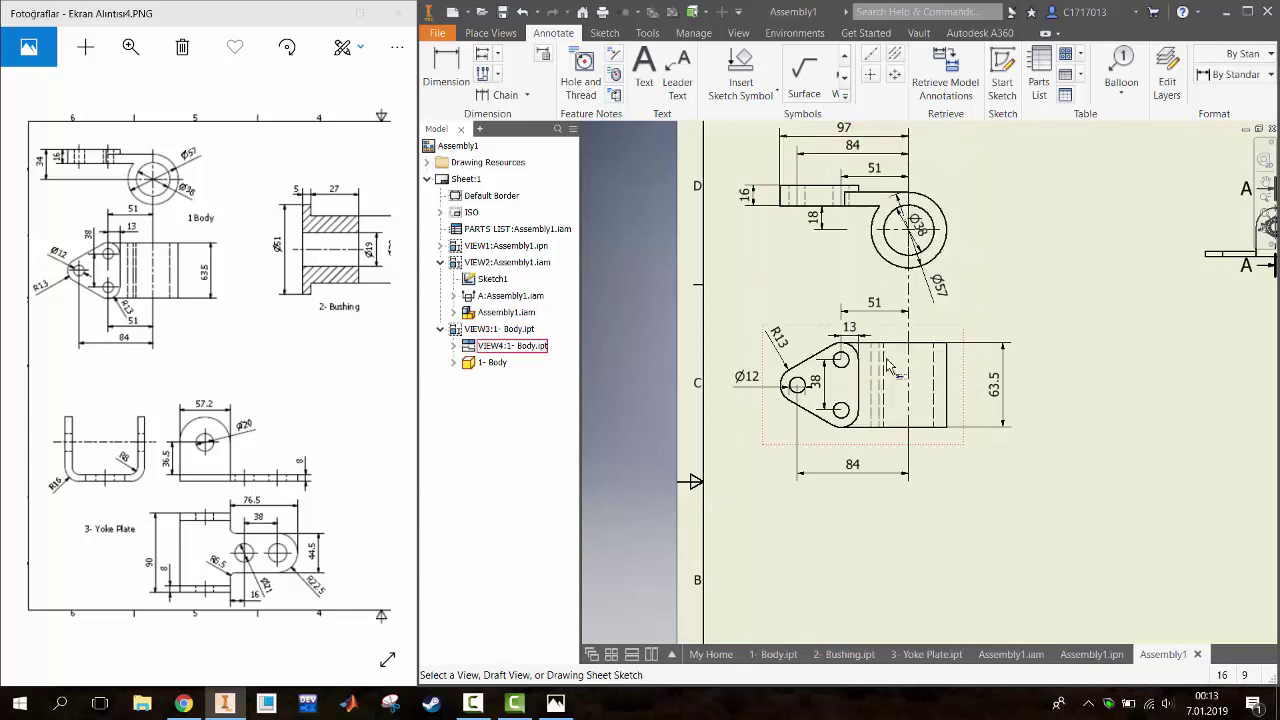
{"action": "right_click", "coordinate": [870, 464]}
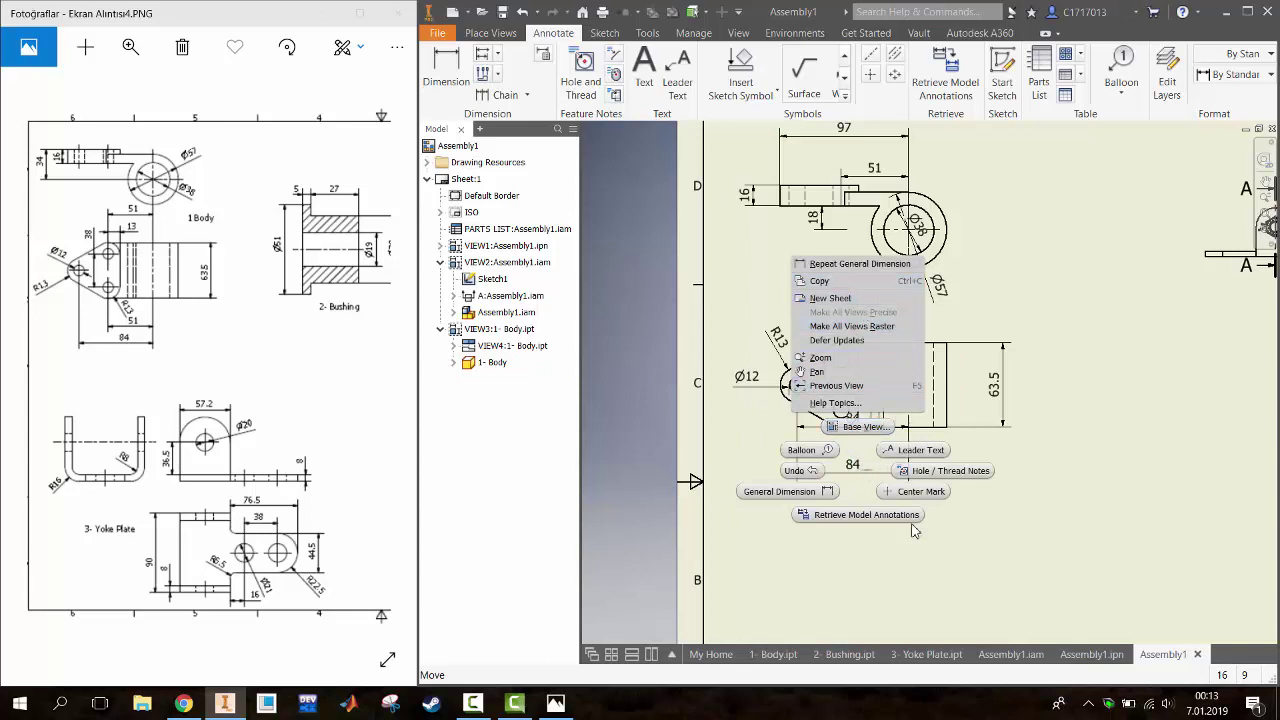
{"action": "left_click", "coordinate": [1036, 562]}
{"action": "right_click", "coordinate": [858, 478]}
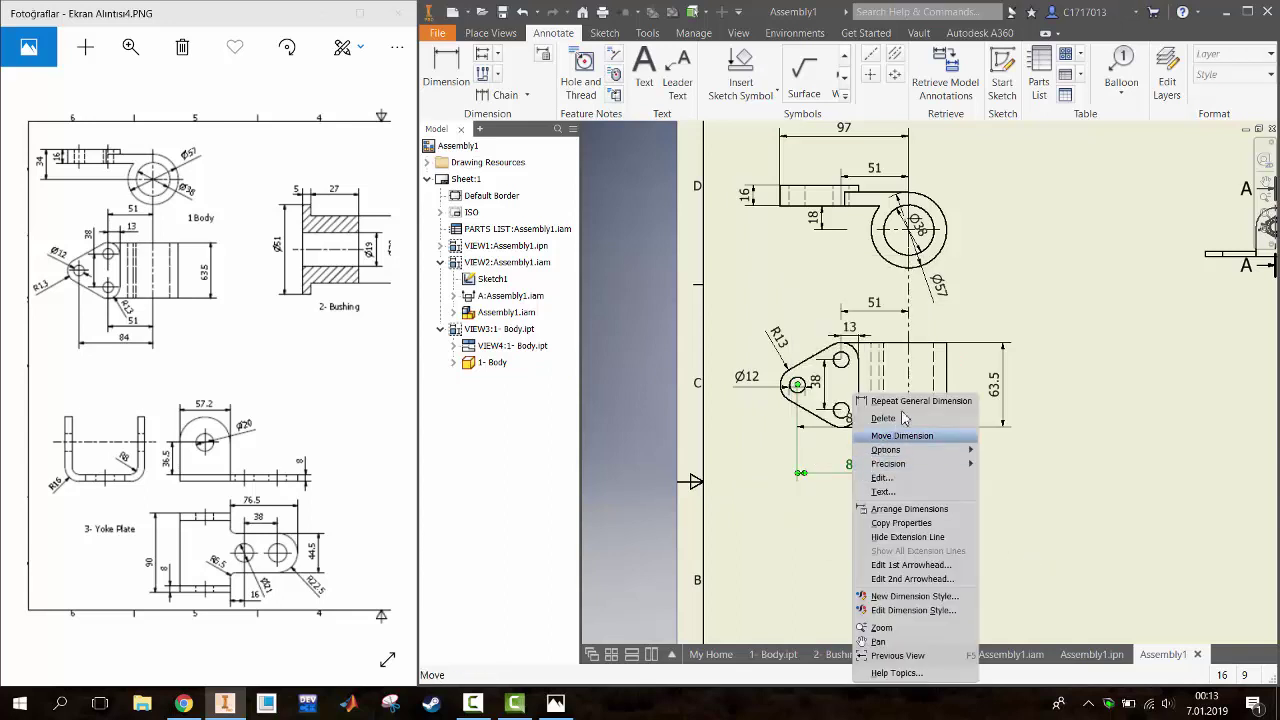
{"action": "left_click", "coordinate": [866, 417]}
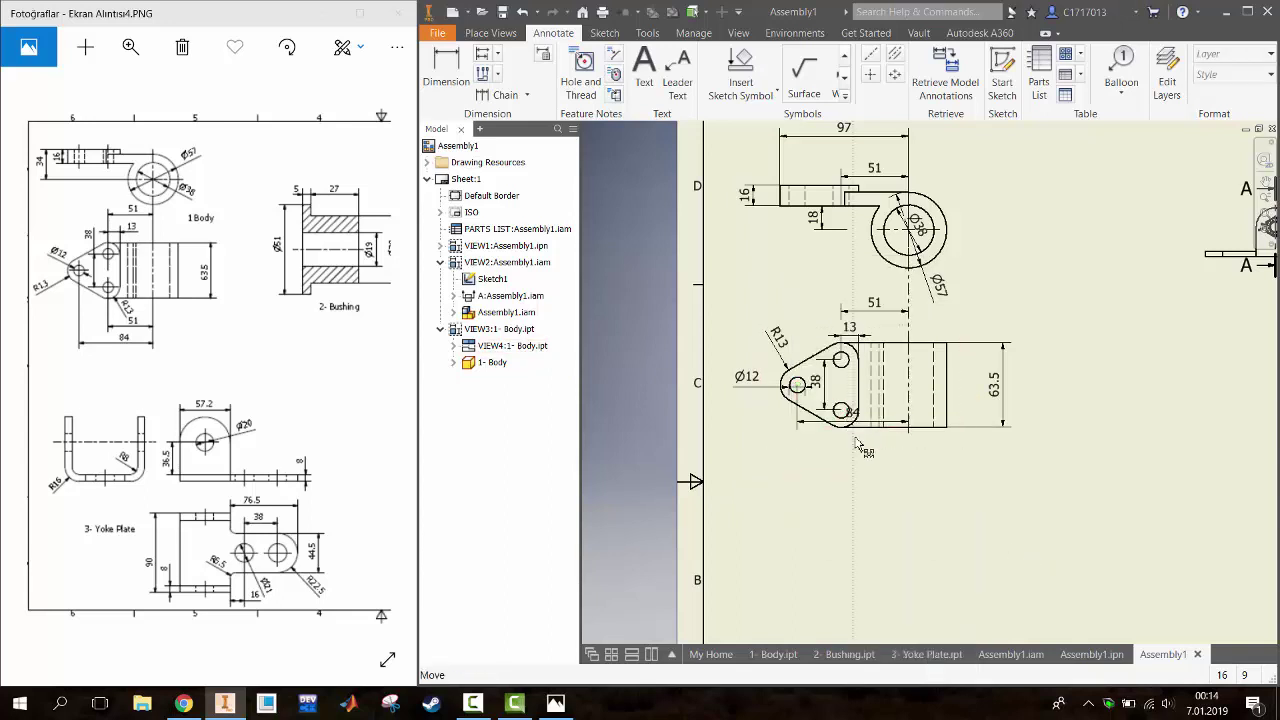
{"action": "left_click_drag", "start_coordinate": [858, 425], "coordinate": [858, 484]}
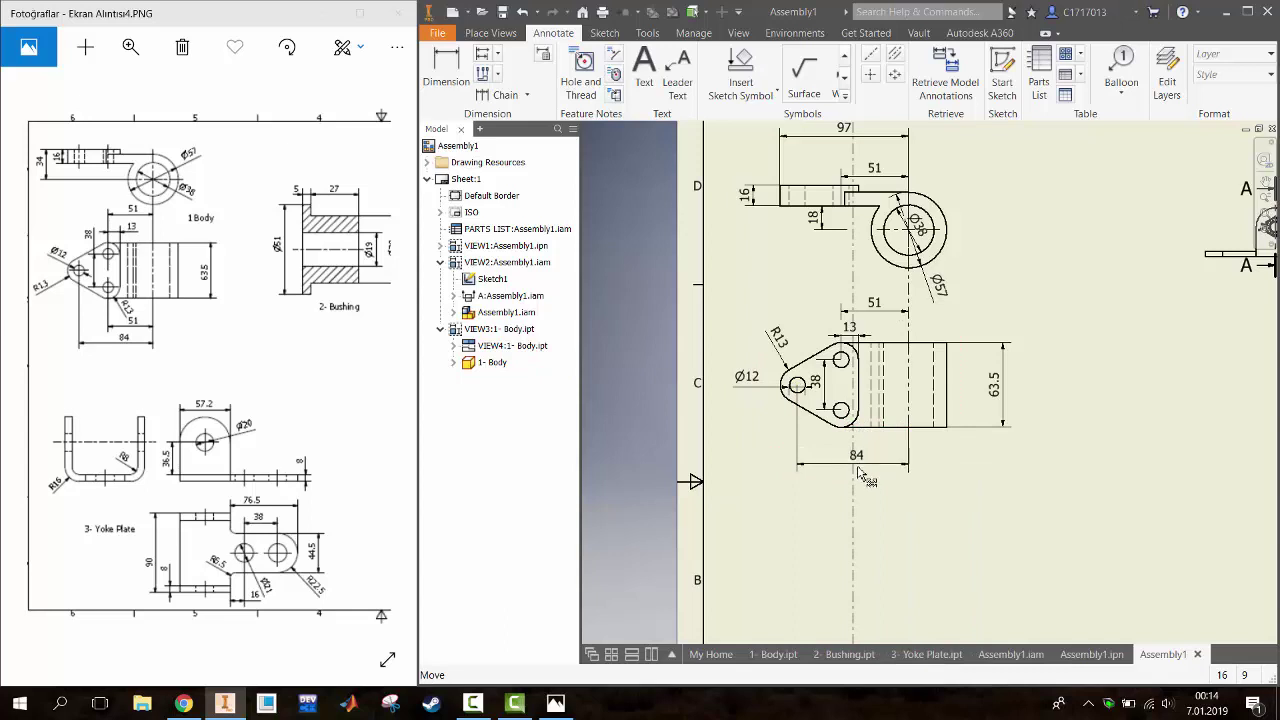
Move the 97 dimension onto the front view and place it just below the 84
{"action": "right_click", "coordinate": [848, 134]}
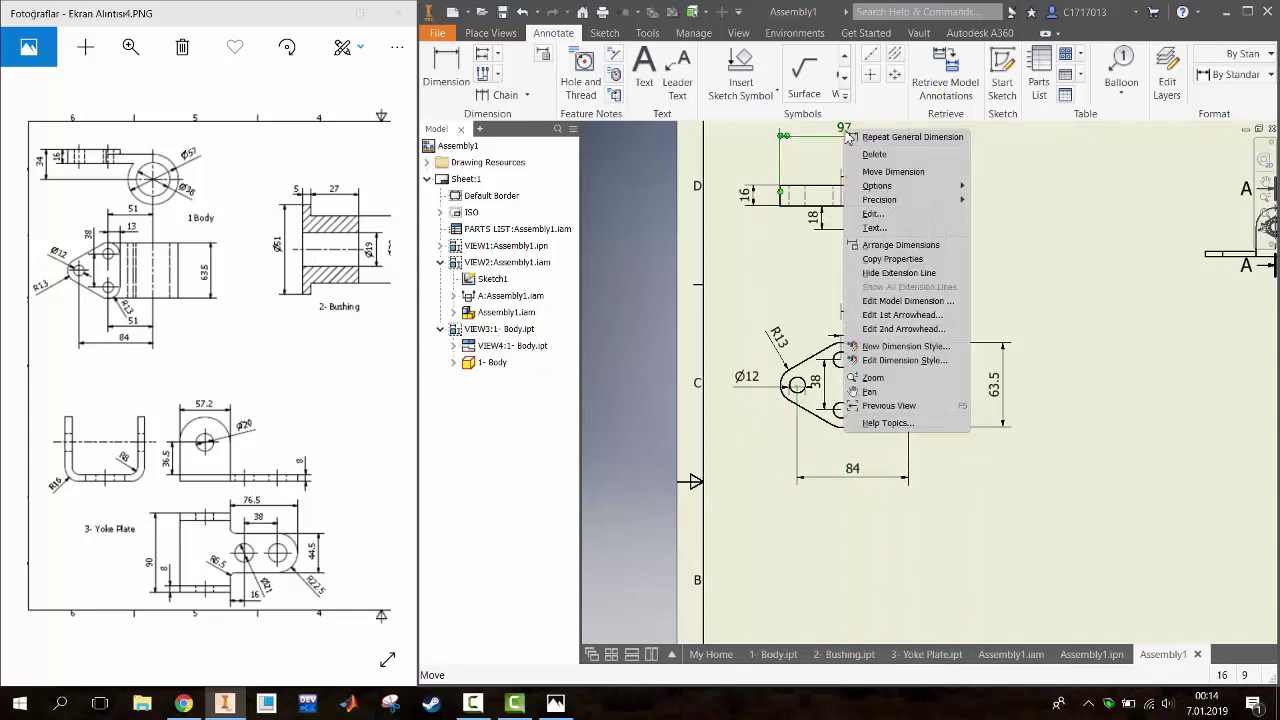
{"action": "left_click", "coordinate": [893, 172]}
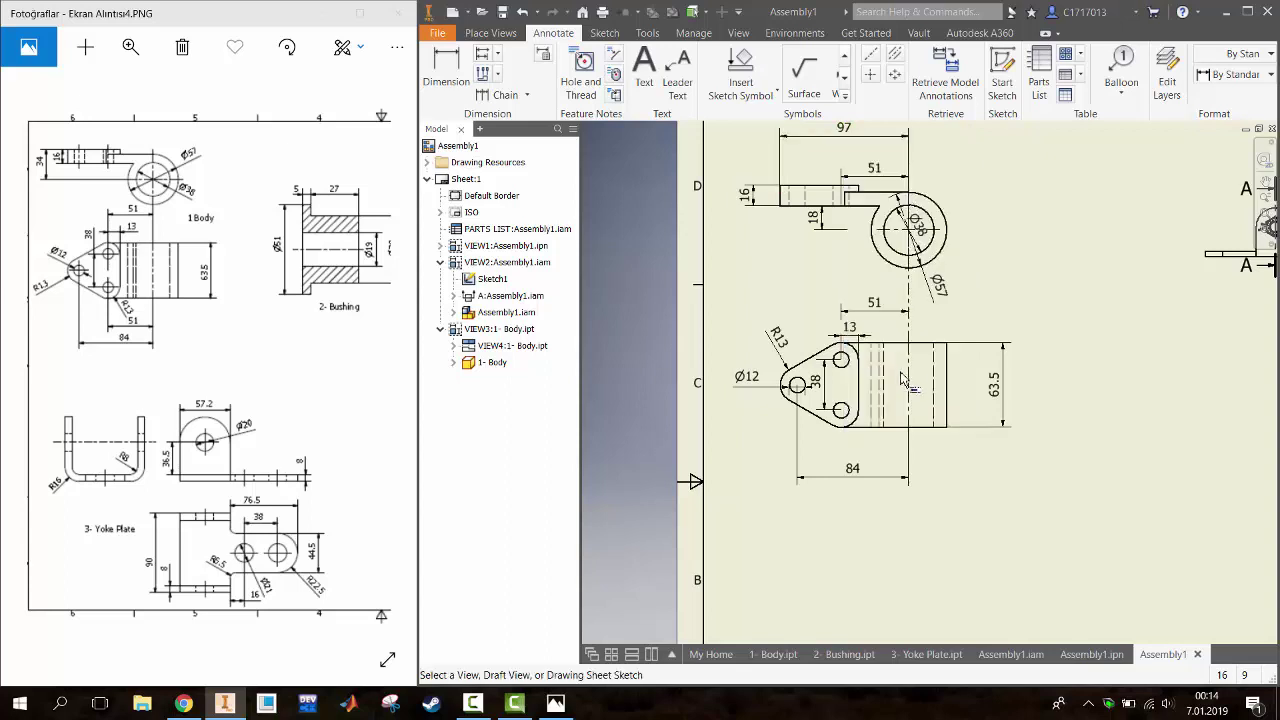
{"action": "left_click", "coordinate": [897, 418]}
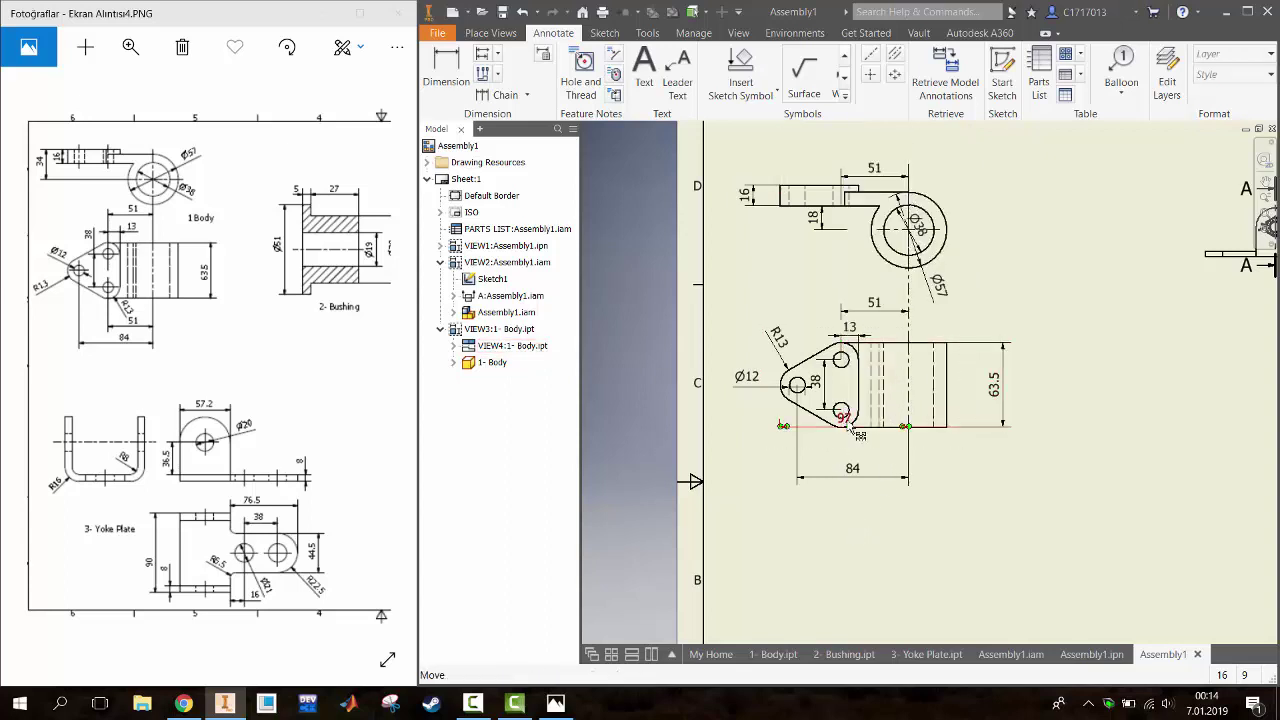
{"action": "left_click", "coordinate": [858, 510]}
{"action": "left_click_drag", "start_coordinate": [856, 480], "coordinate": [854, 462]}
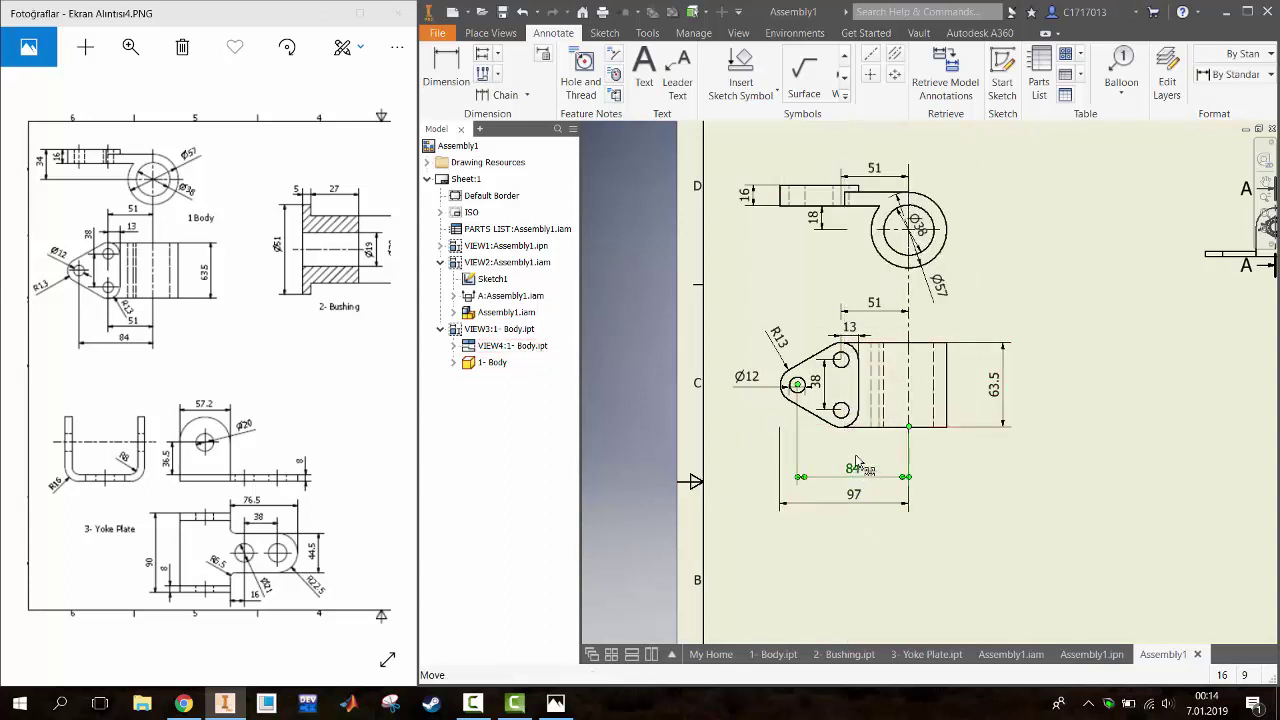
{"action": "left_click", "coordinate": [857, 467]}
{"action": "left_click", "coordinate": [855, 502]}
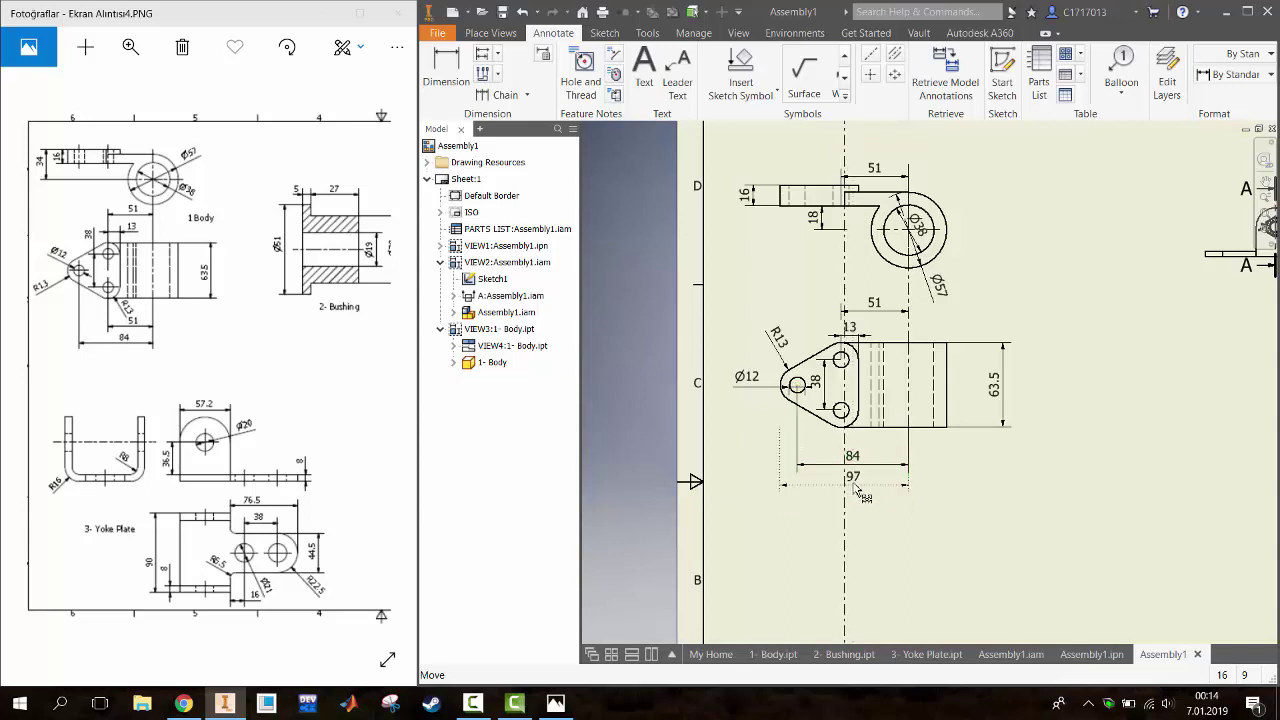
{"action": "left_click", "coordinate": [853, 503]}
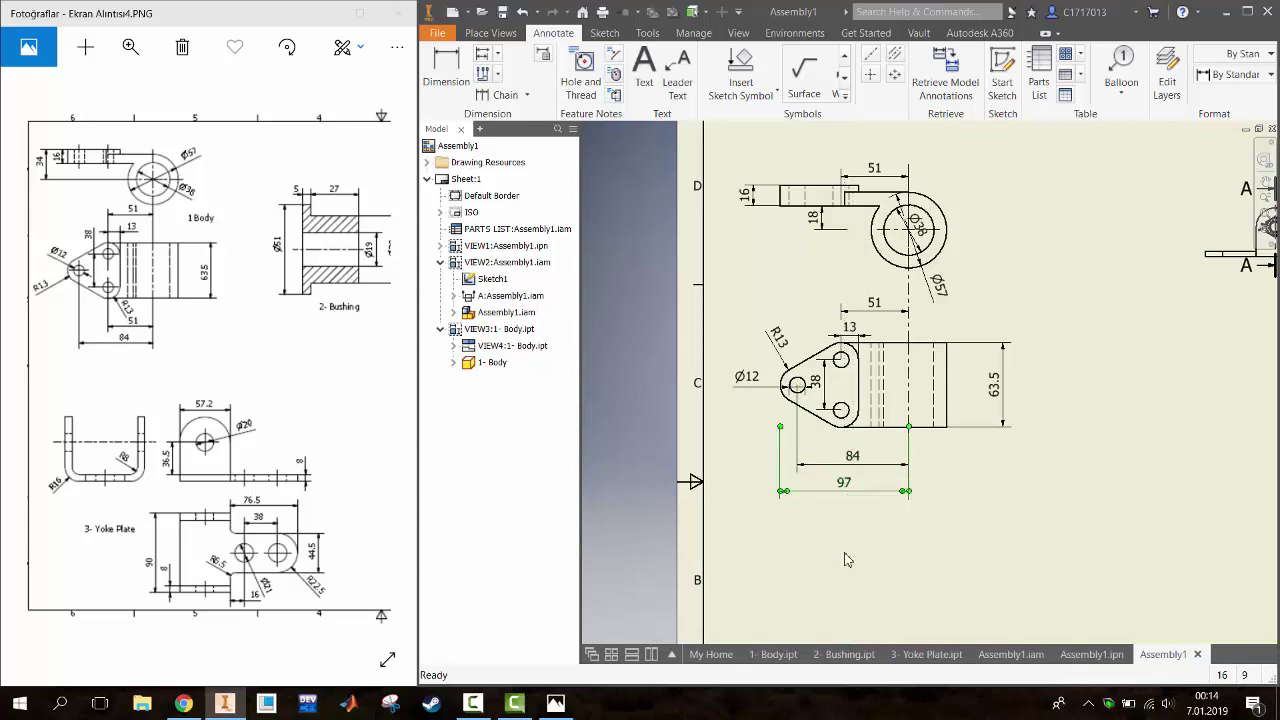
{"action": "left_click", "coordinate": [1018, 504]}
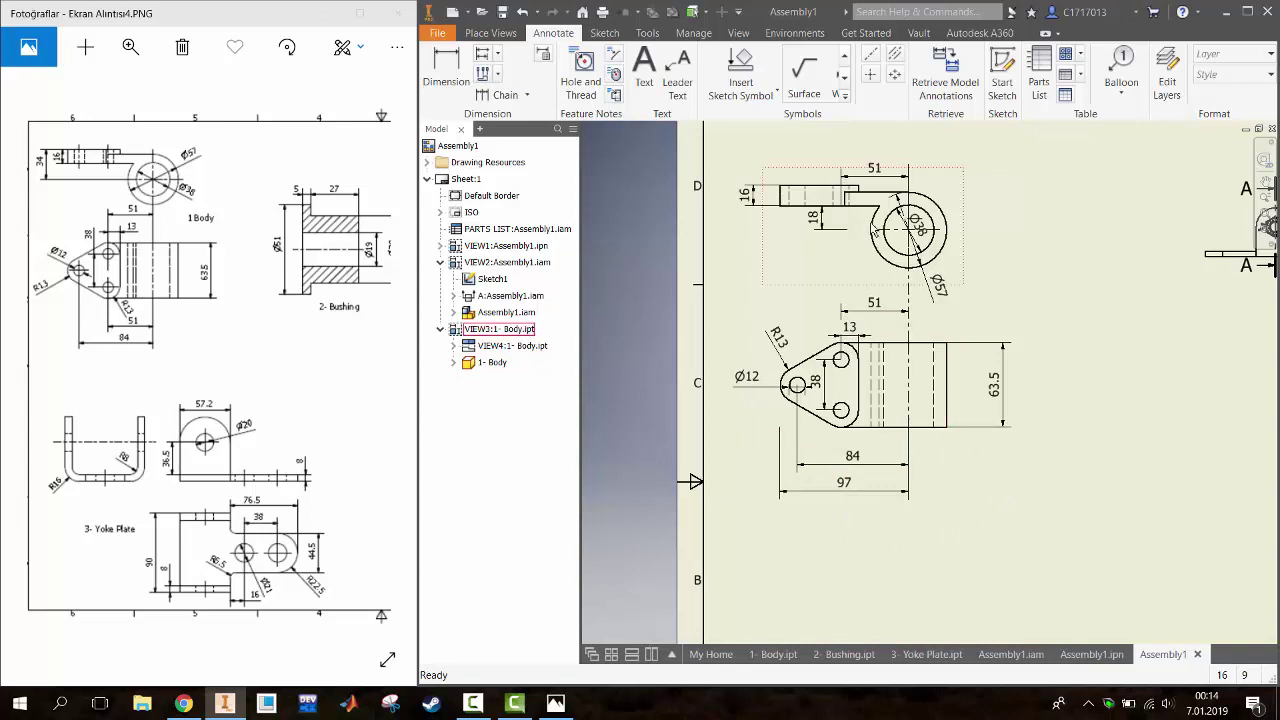
Delete the front view's duplicate 51 and move the top view's 51 above the front view
{"action": "right_click", "coordinate": [877, 305]}
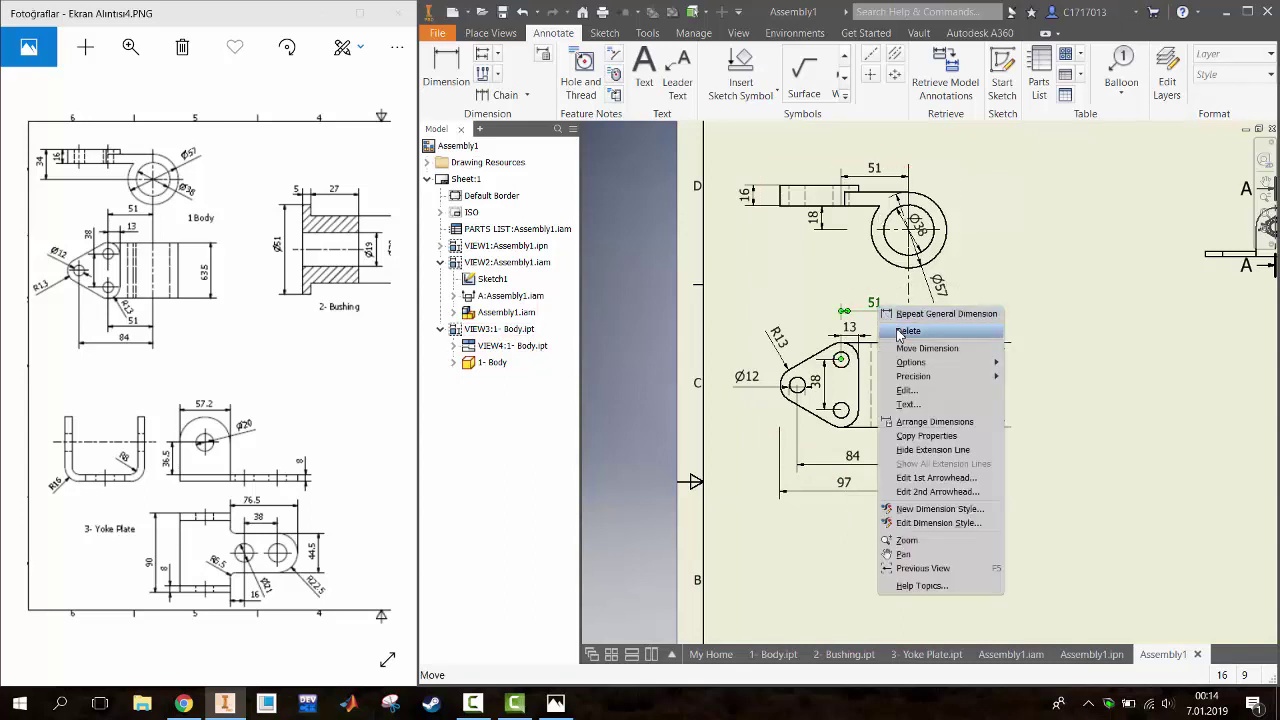
{"action": "left_click", "coordinate": [899, 331]}
{"action": "right_click", "coordinate": [866, 174]}
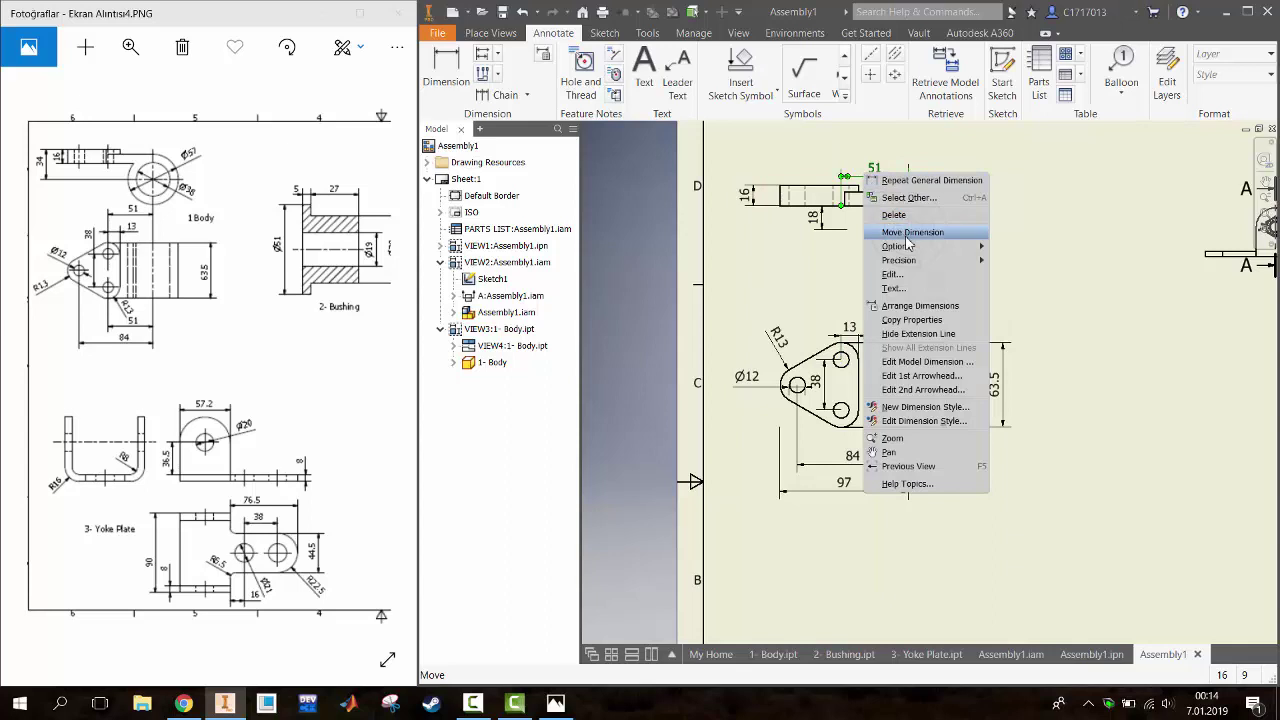
{"action": "left_click", "coordinate": [907, 238]}
{"action": "left_click", "coordinate": [900, 365]}
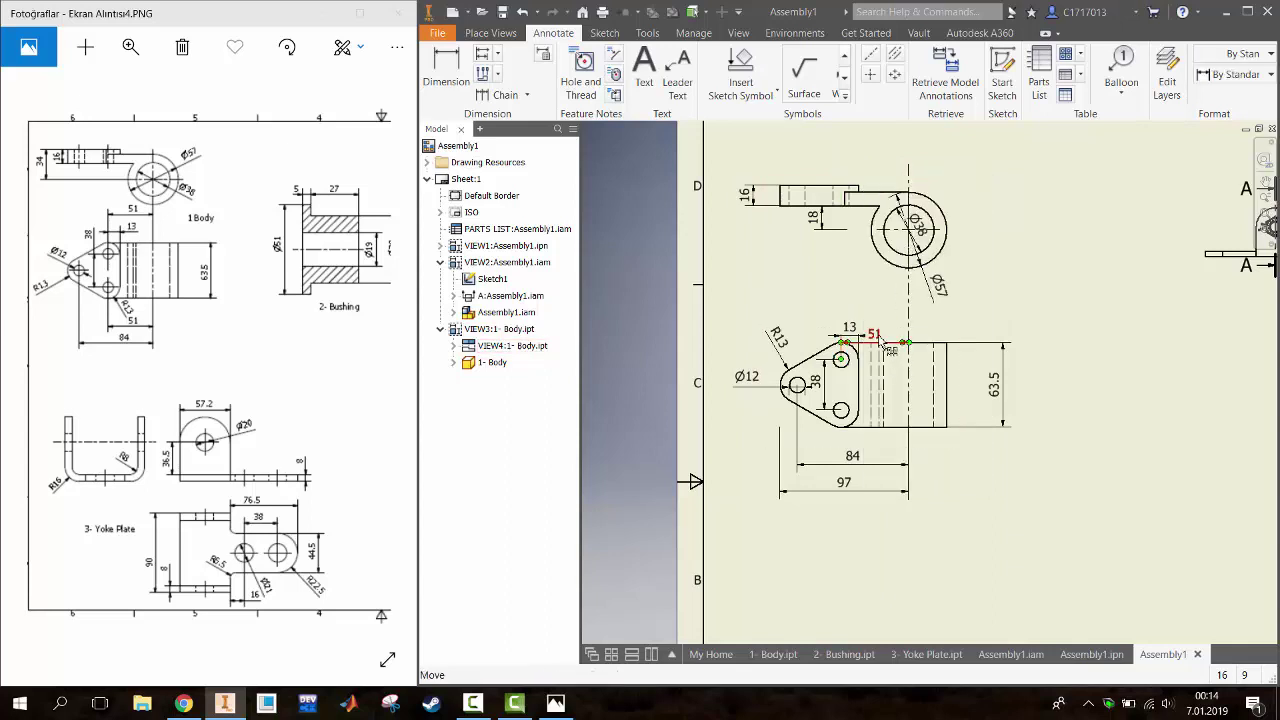
{"action": "left_click_drag", "start_coordinate": [885, 348], "coordinate": [885, 320]}
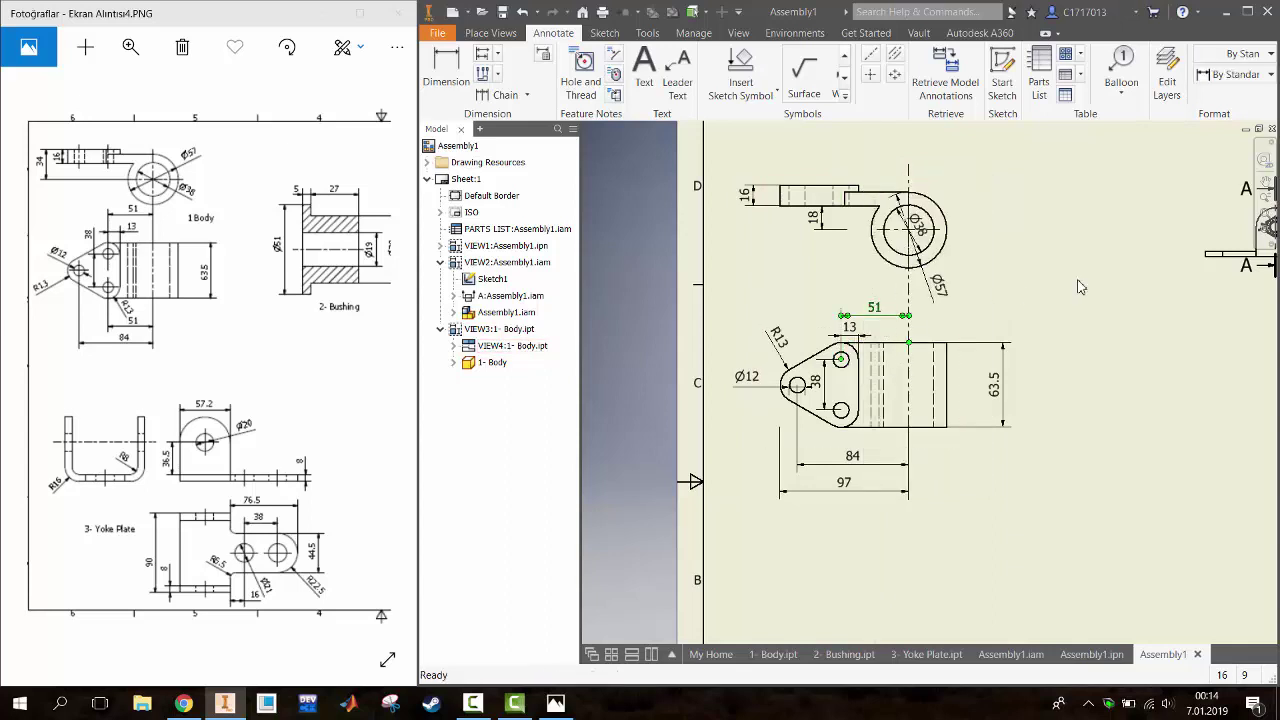
Add a 34 dimension from circle to top edge on the top view and delete the old 18
{"action": "left_click", "coordinate": [826, 228]}
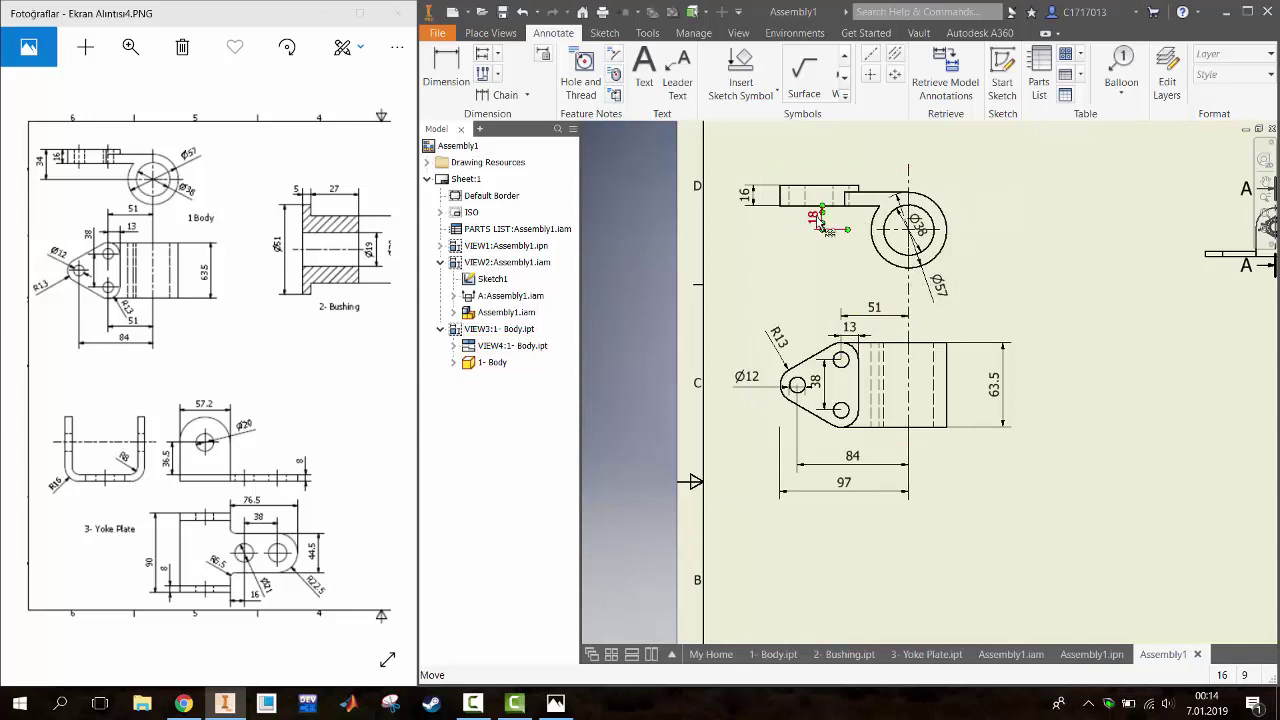
{"action": "left_click", "coordinate": [1073, 241]}
{"action": "key", "text": "d"}
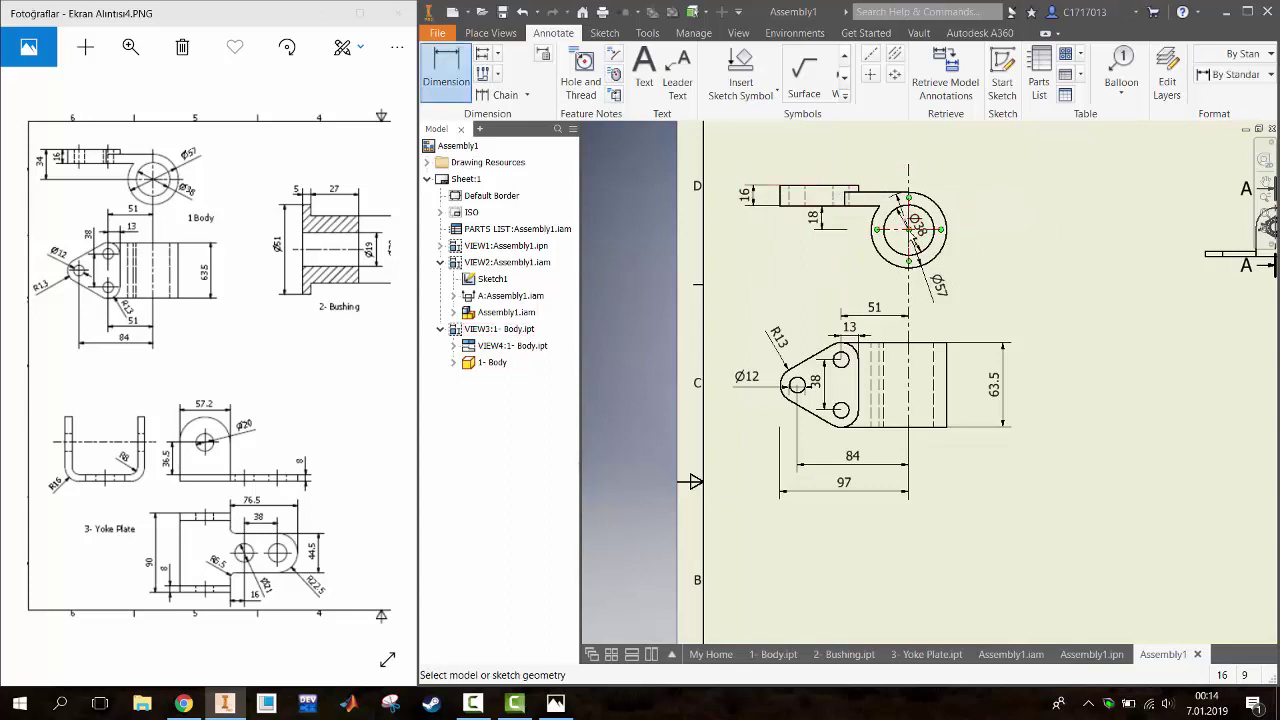
{"action": "left_click", "coordinate": [905, 205]}
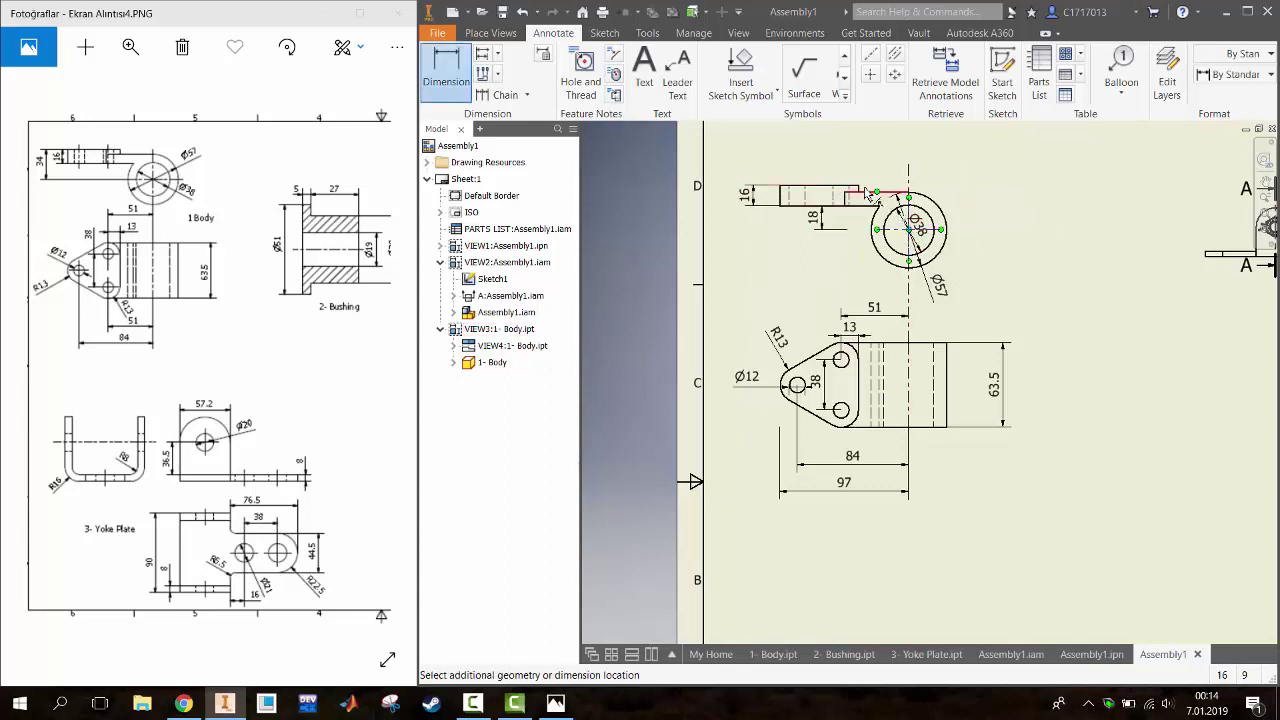
{"action": "left_click", "coordinate": [826, 193]}
{"action": "left_click", "coordinate": [737, 207]}
{"action": "left_click", "coordinate": [1017, 417]}
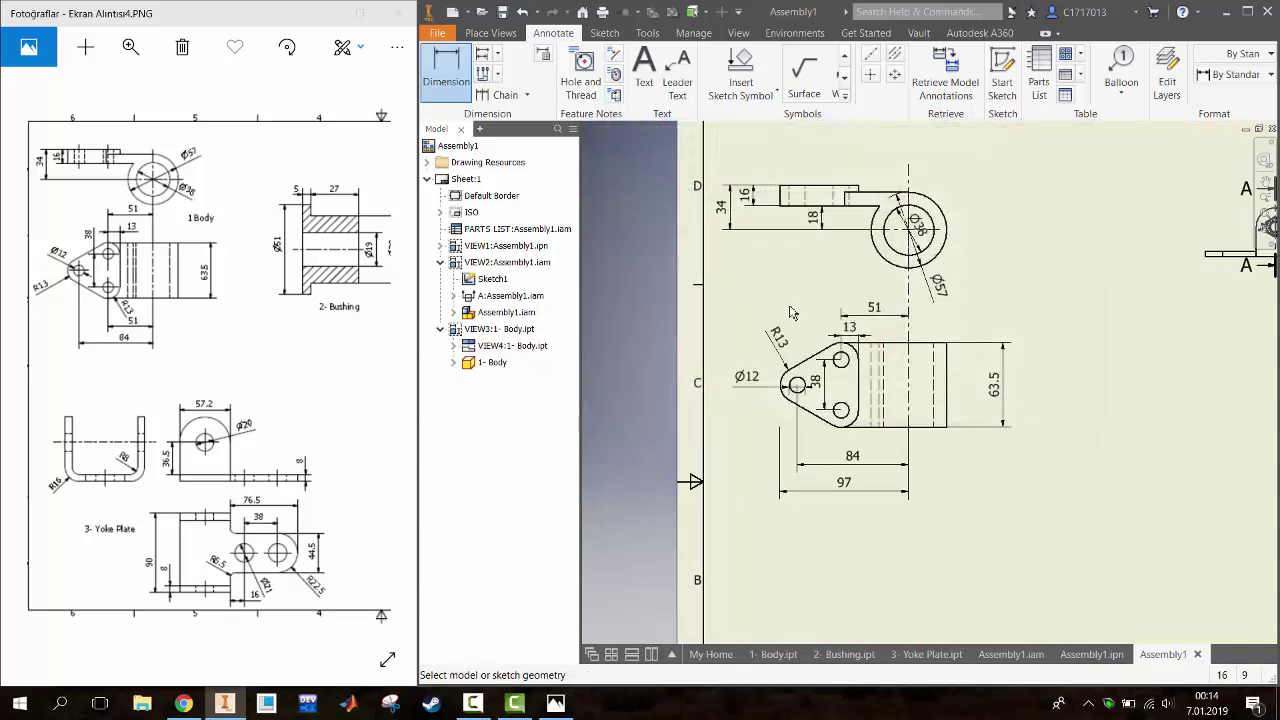
{"action": "right_click", "coordinate": [813, 218]}
{"action": "left_click", "coordinate": [841, 261]}
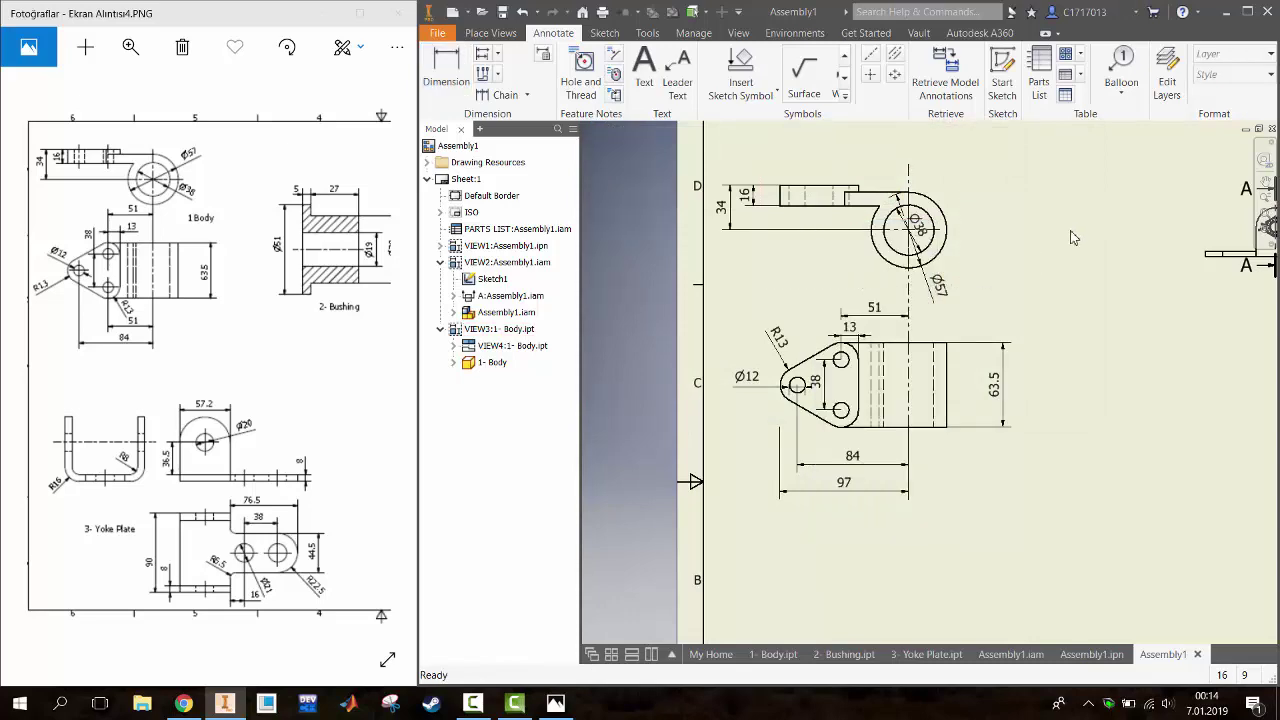
Create a 1:1 base view from 2- Bushing.ipt, positioned below the Body views
{"action": "scroll", "coordinate": [1083, 294], "scroll_direction": "down", "scroll_amount": 1}
{"action": "scroll", "coordinate": [880, 391], "scroll_direction": "down", "scroll_amount": 1}
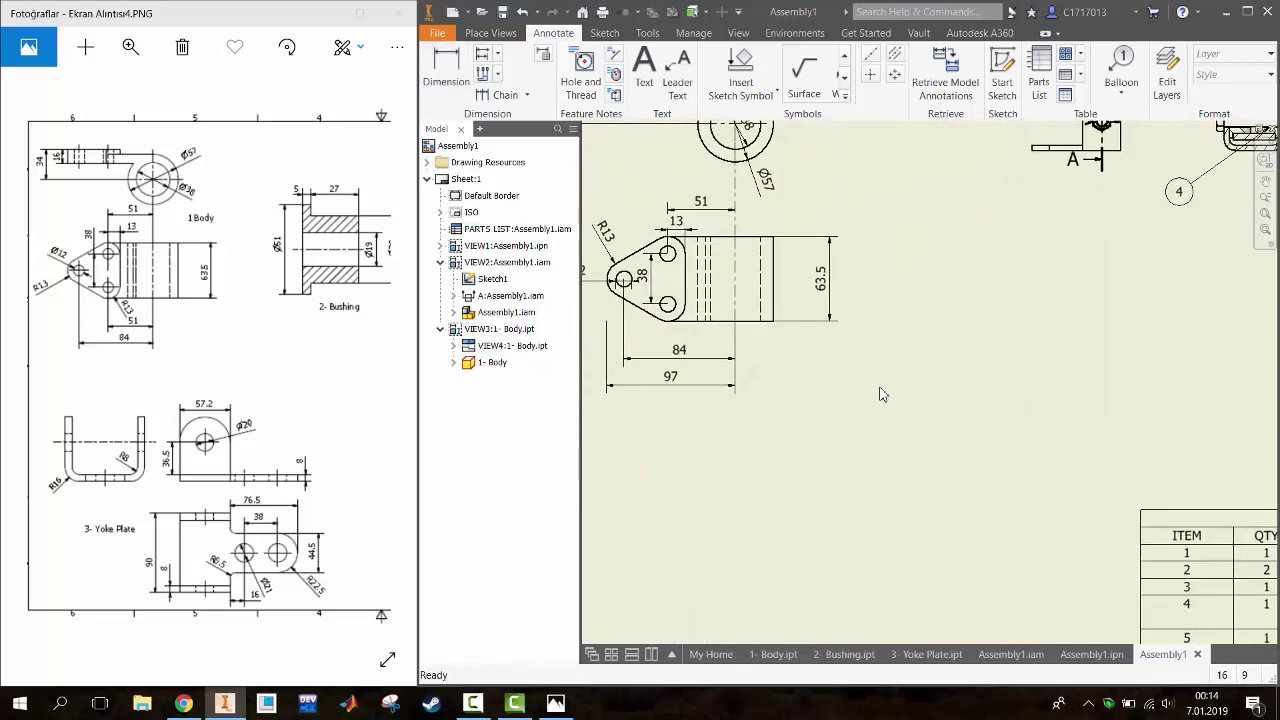
{"action": "scroll", "coordinate": [845, 388], "scroll_direction": "down", "scroll_amount": 1}
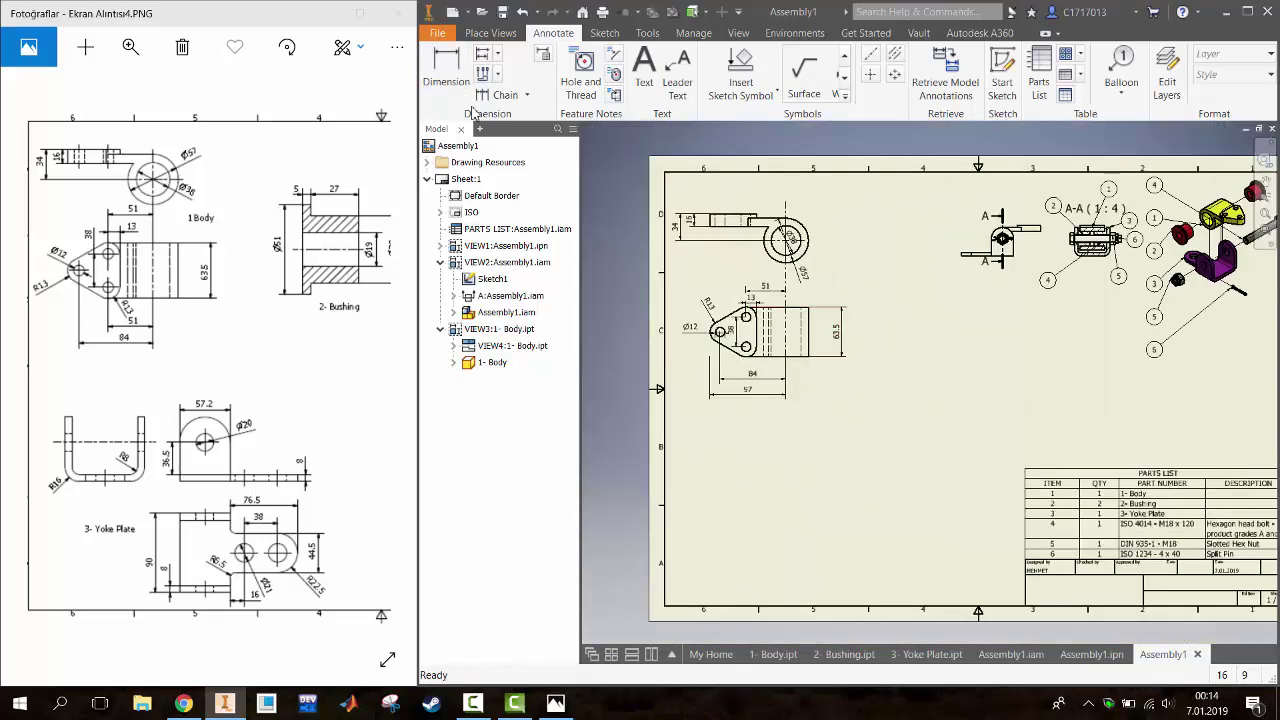
{"action": "left_click", "coordinate": [490, 33]}
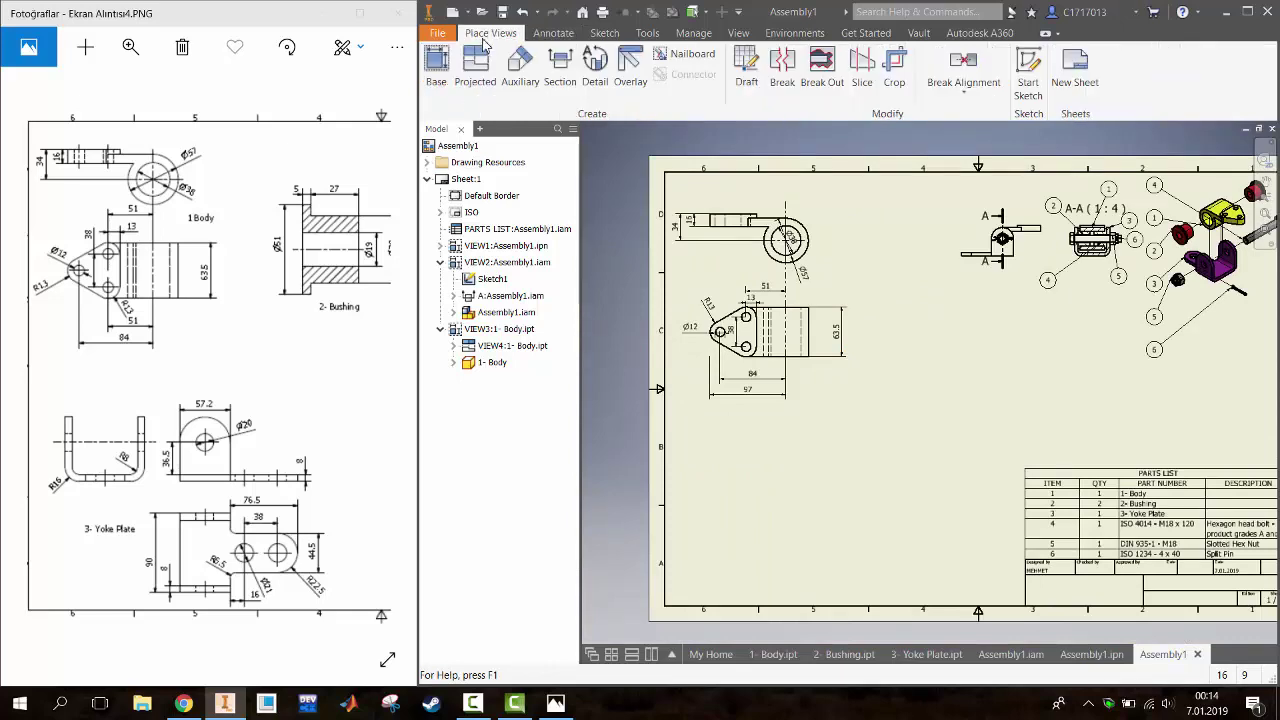
{"action": "left_click", "coordinate": [436, 78]}
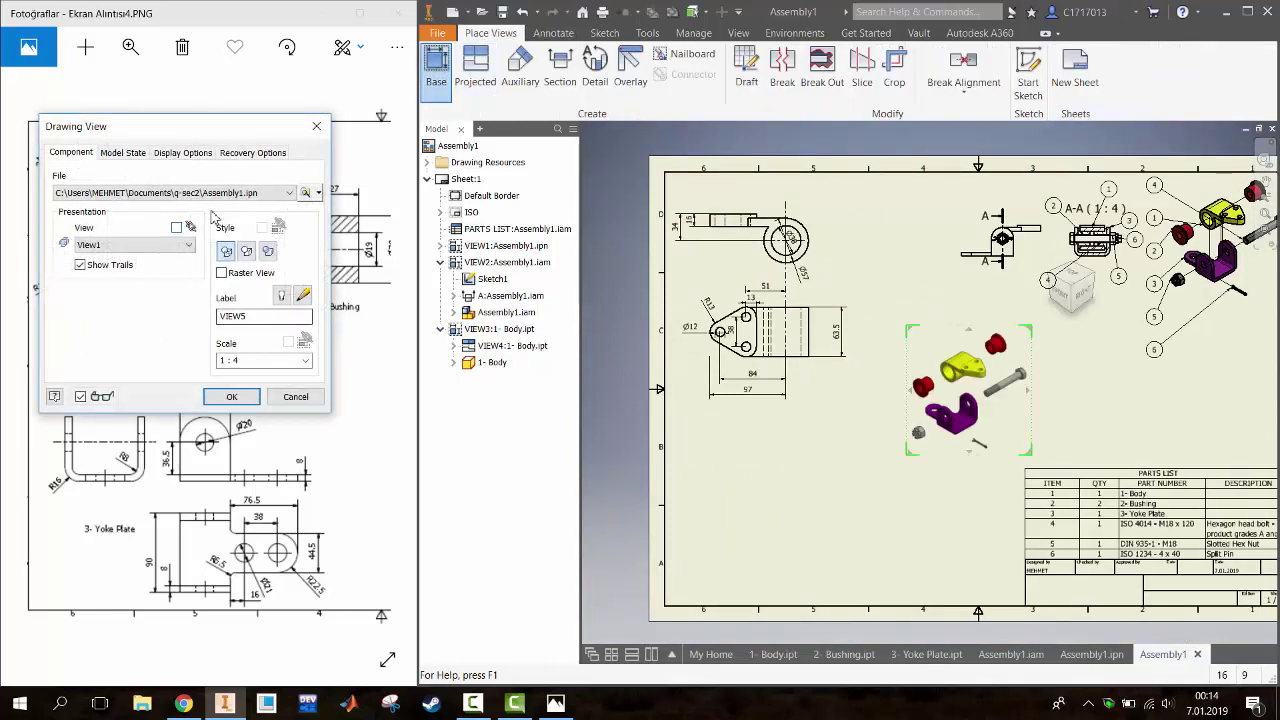
{"action": "left_click", "coordinate": [305, 192]}
{"action": "left_click", "coordinate": [208, 211]}
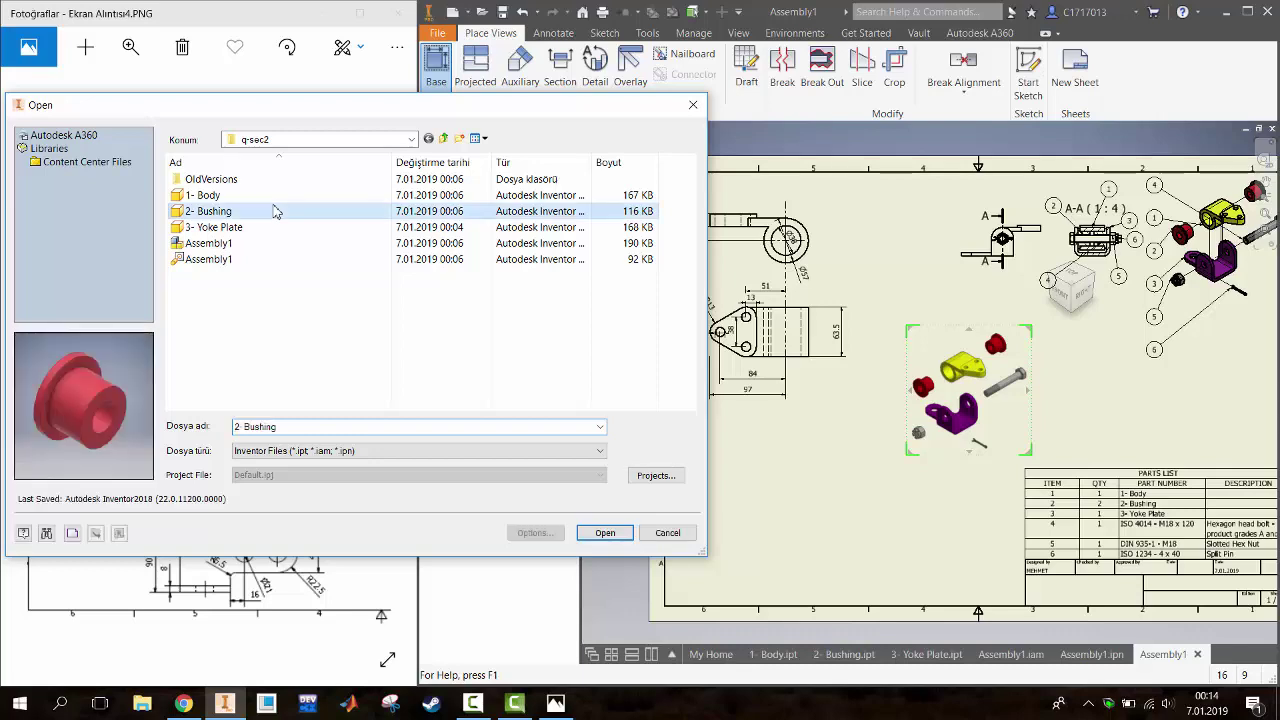
{"action": "left_click", "coordinate": [605, 532]}
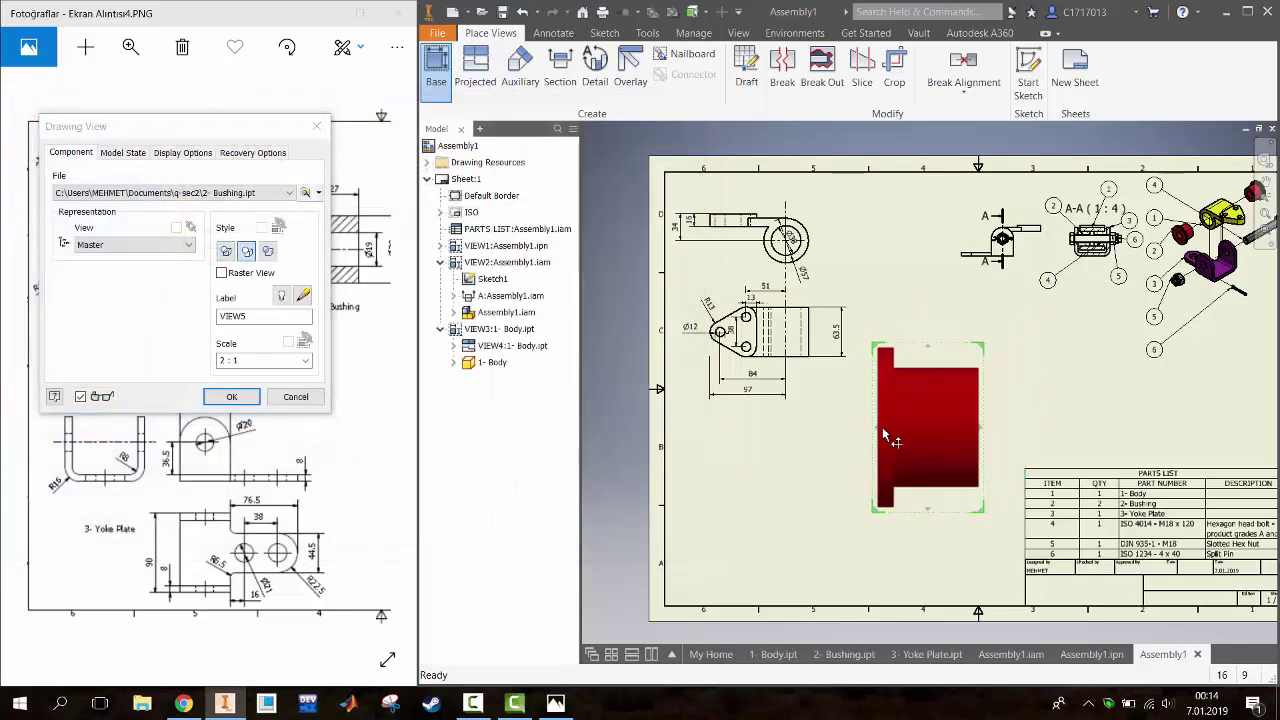
{"action": "left_click_drag", "start_coordinate": [942, 367], "coordinate": [742, 480]}
{"action": "left_click", "coordinate": [305, 360]}
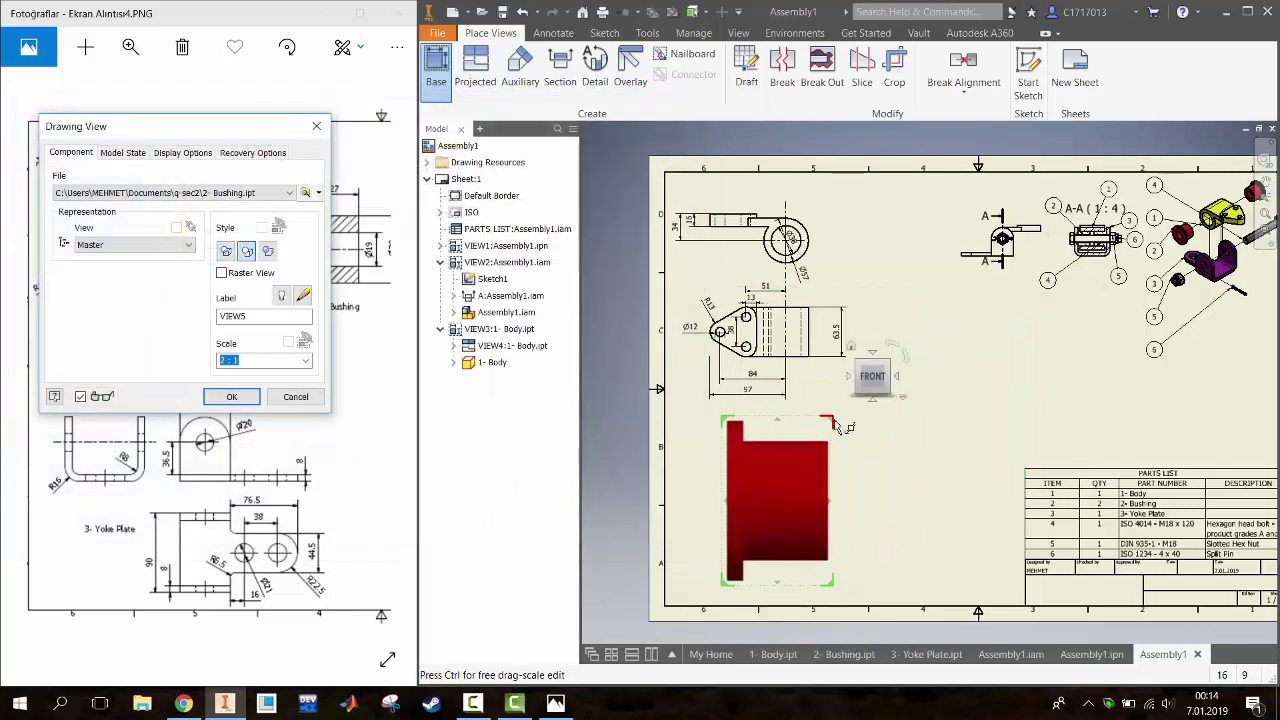
{"action": "left_click", "coordinate": [237, 418]}
{"action": "left_click", "coordinate": [232, 398]}
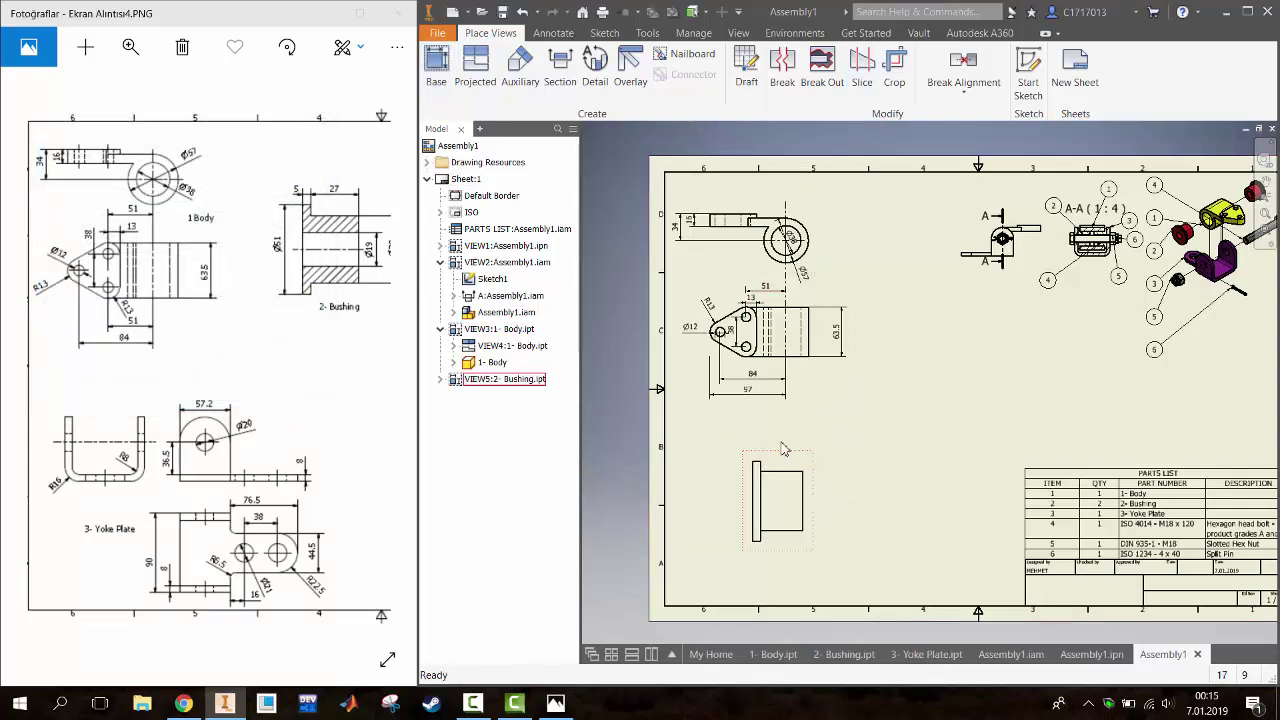
Start a sketch on the Bushing view and project the flange edge into it
{"action": "left_click", "coordinate": [600, 33]}
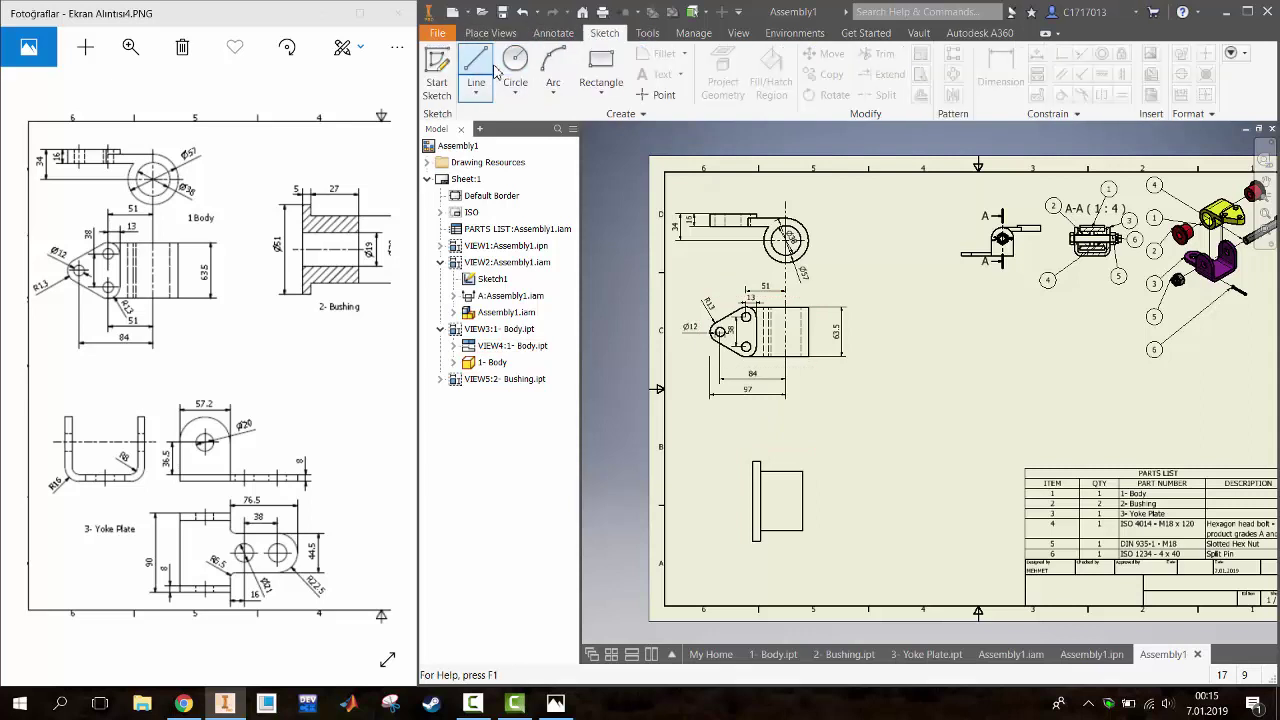
{"action": "left_click", "coordinate": [600, 68]}
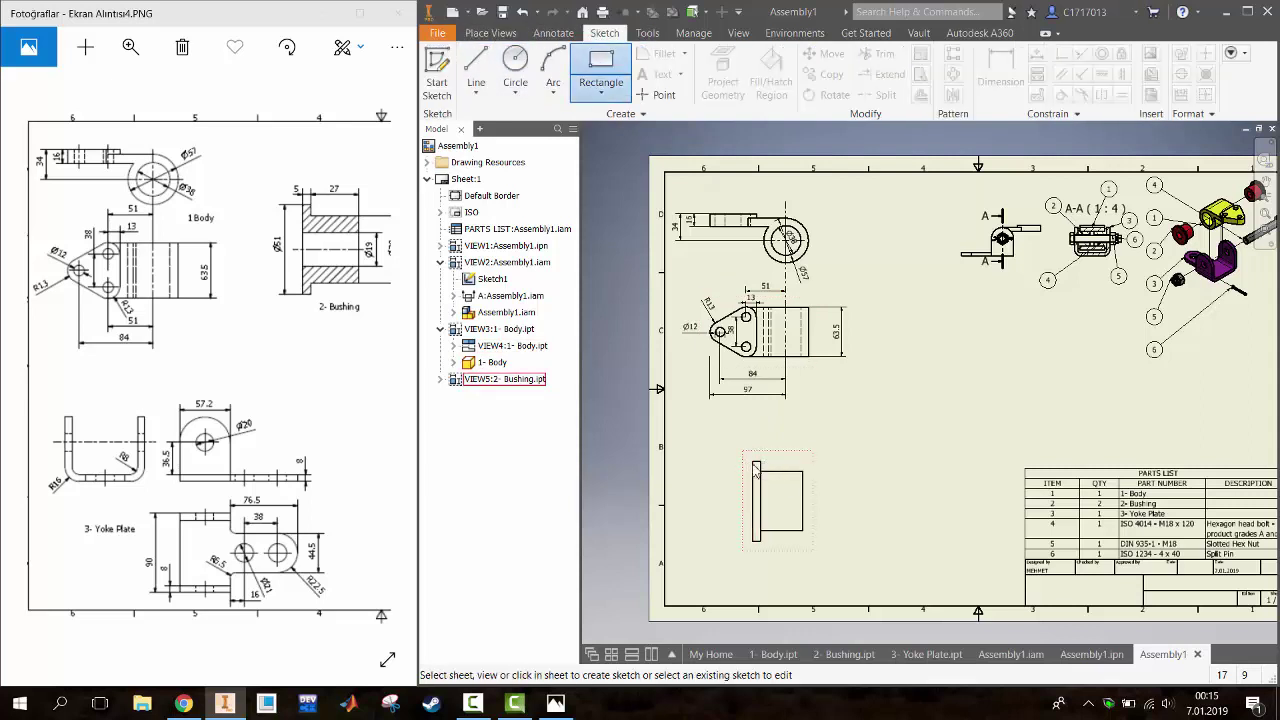
{"action": "left_click", "coordinate": [757, 470]}
{"action": "scroll", "coordinate": [755, 465], "scroll_direction": "up", "scroll_amount": 5}
{"action": "scroll", "coordinate": [755, 462], "scroll_direction": "up", "scroll_amount": 3}
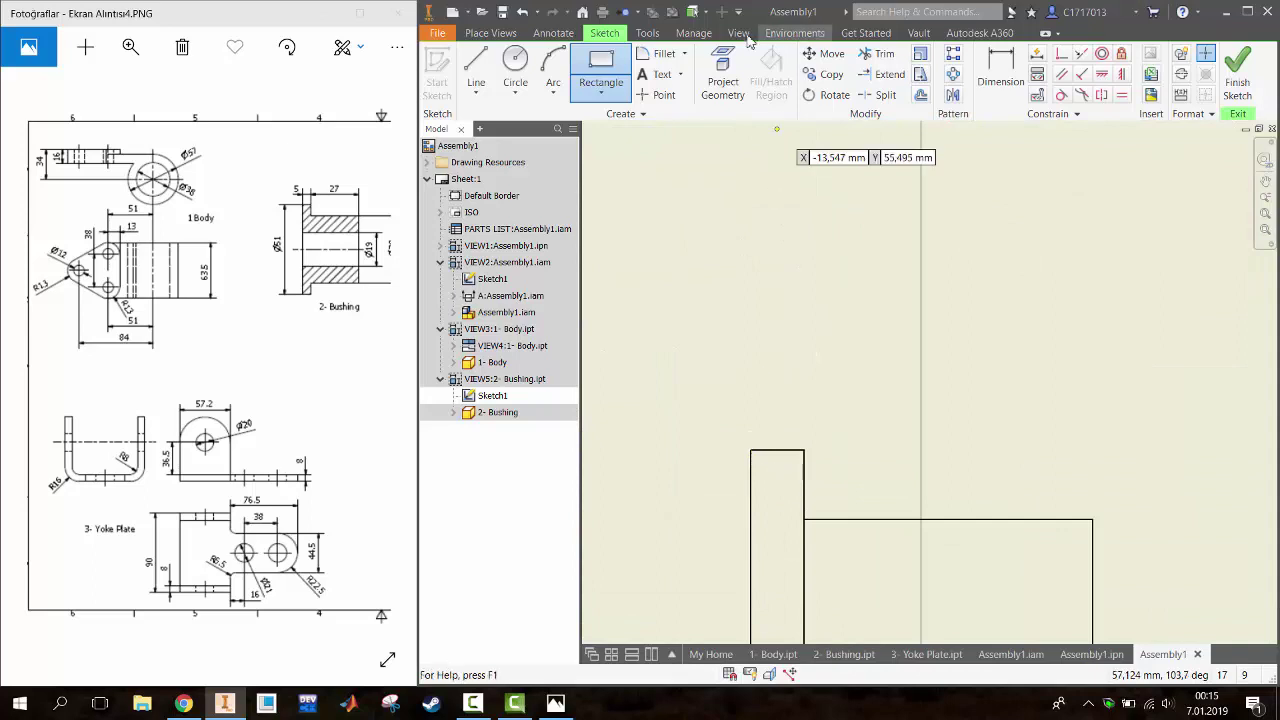
{"action": "left_click", "coordinate": [722, 75]}
{"action": "left_click", "coordinate": [770, 455]}
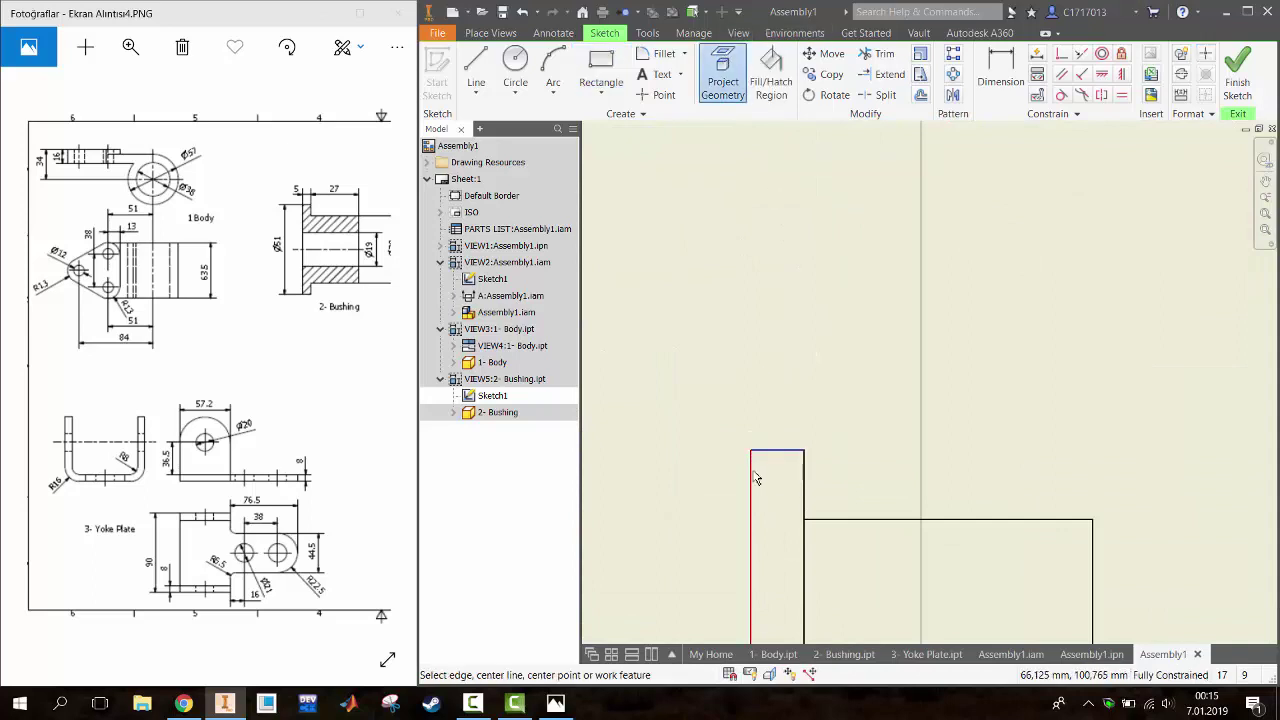
Draw a rectangle from the flange's top-left to below the bushing, then finish the sketch
{"action": "left_click", "coordinate": [600, 68]}
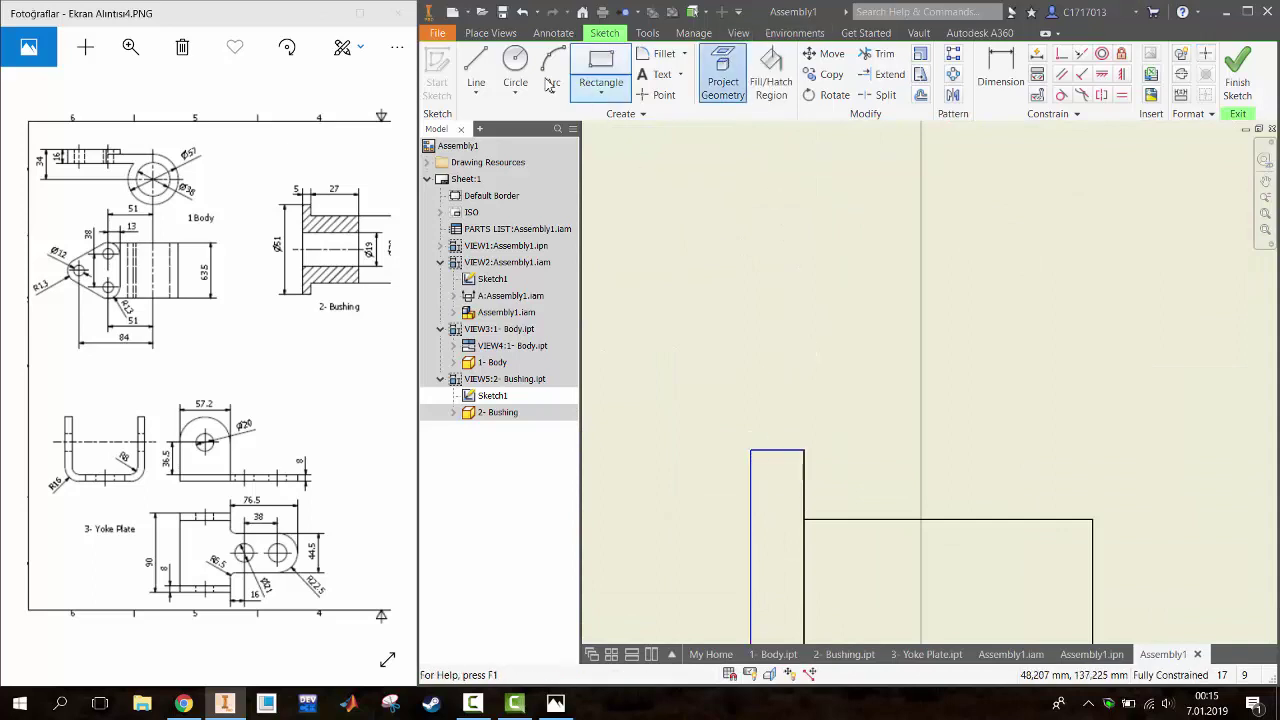
{"action": "left_click", "coordinate": [751, 450]}
{"action": "middle_click_drag", "start_coordinate": [943, 572], "coordinate": [877, 417]}
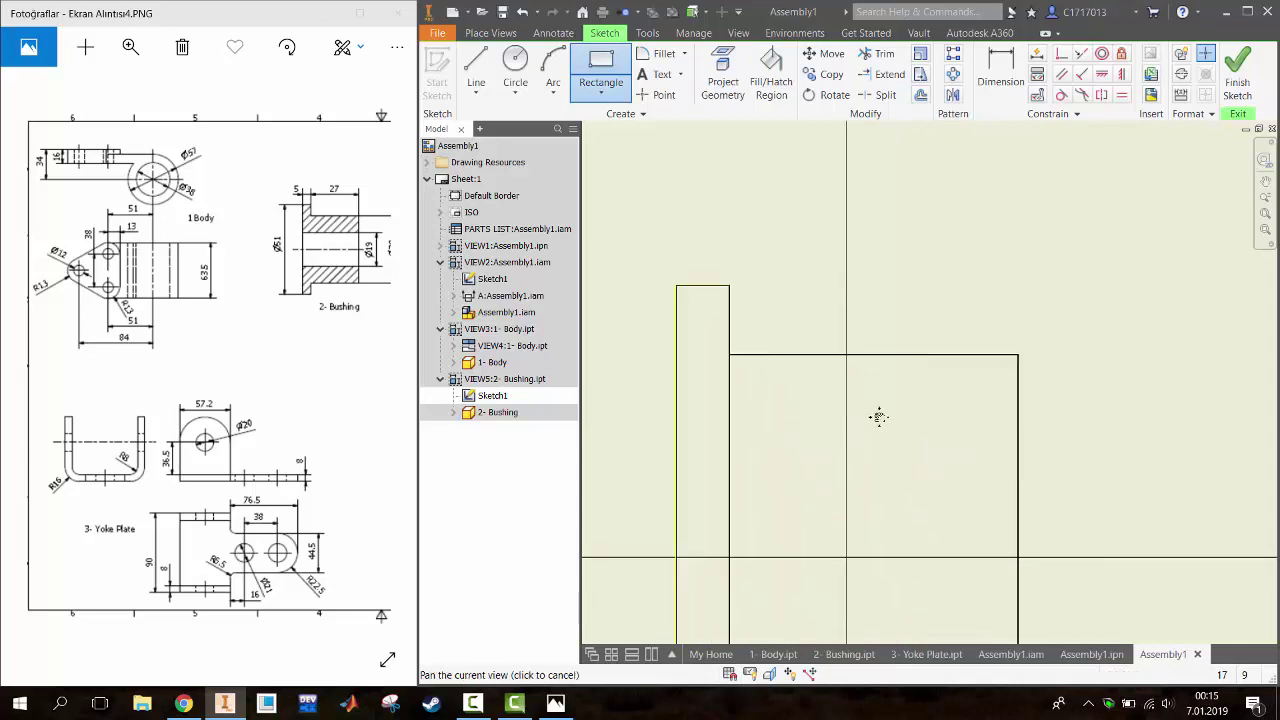
{"action": "scroll", "coordinate": [997, 537], "scroll_direction": "down", "scroll_amount": 3}
{"action": "middle_click_drag", "start_coordinate": [1024, 633], "coordinate": [990, 537]}
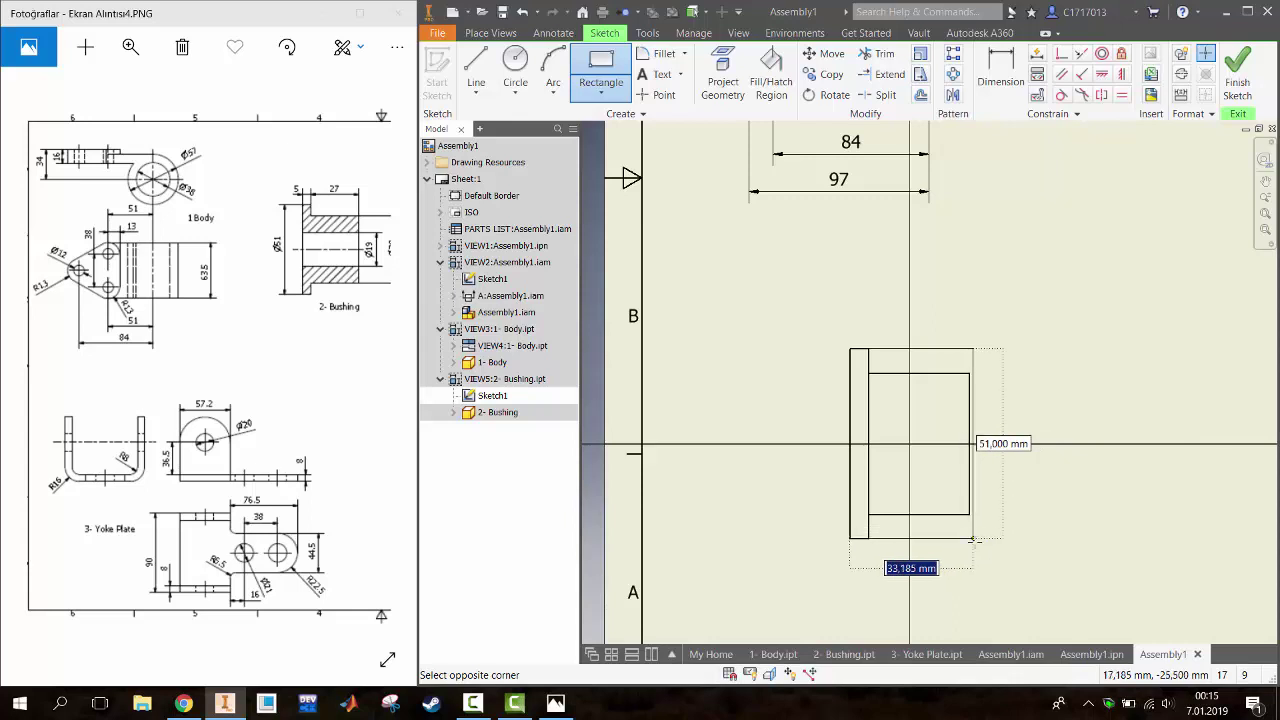
{"action": "left_click", "coordinate": [973, 539]}
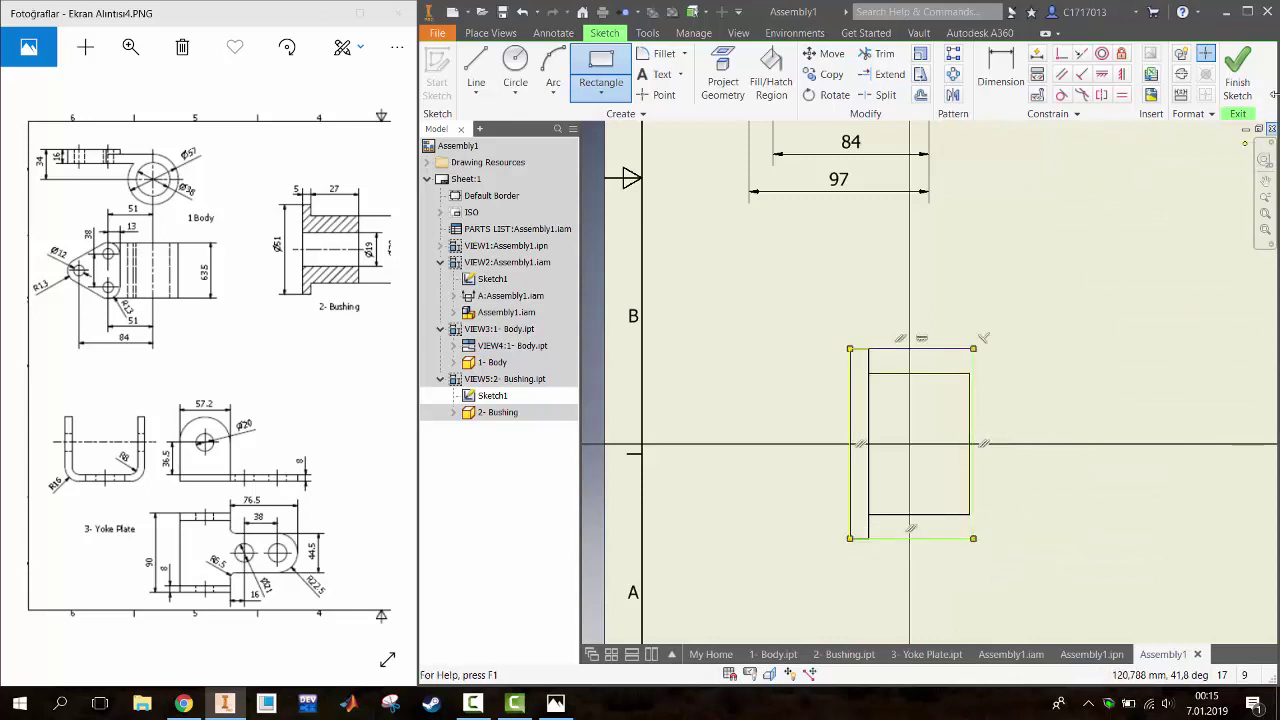
{"action": "left_click", "coordinate": [1237, 80]}
Break out the Bushing view with a 51/2 depth measured from the view edge point
{"action": "left_click", "coordinate": [551, 34]}
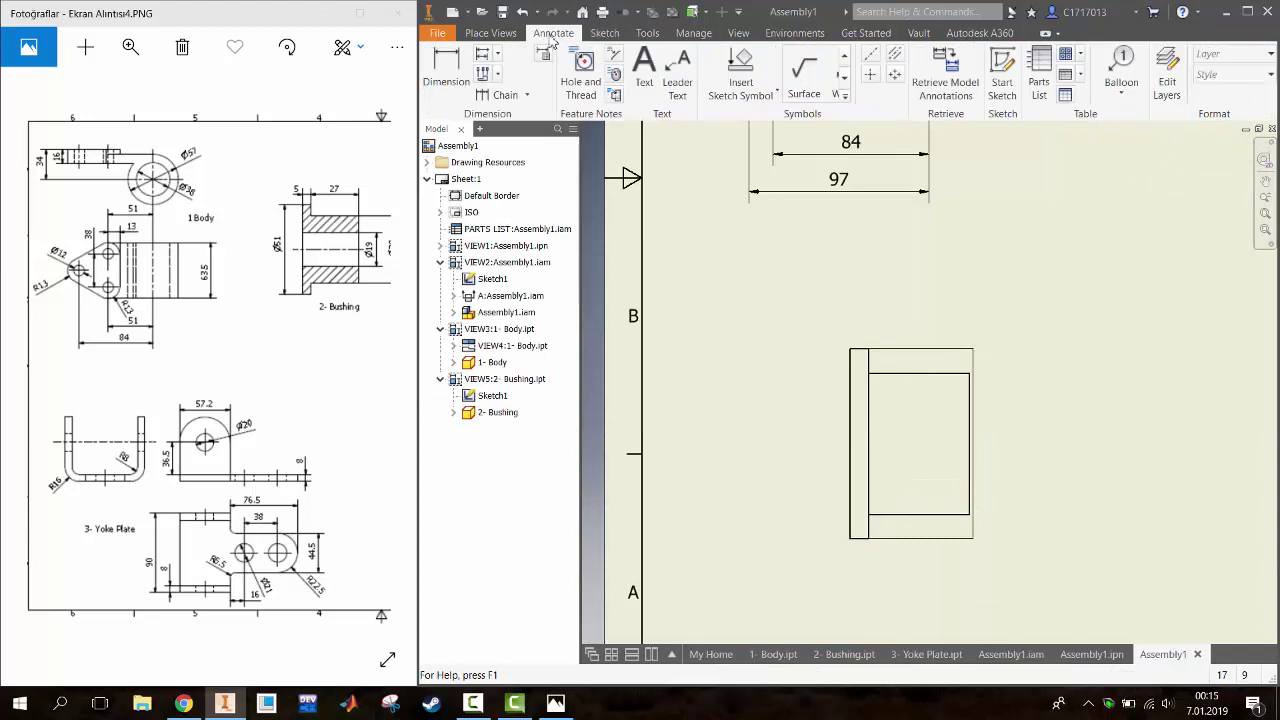
{"action": "left_click", "coordinate": [490, 33]}
{"action": "left_click", "coordinate": [821, 70]}
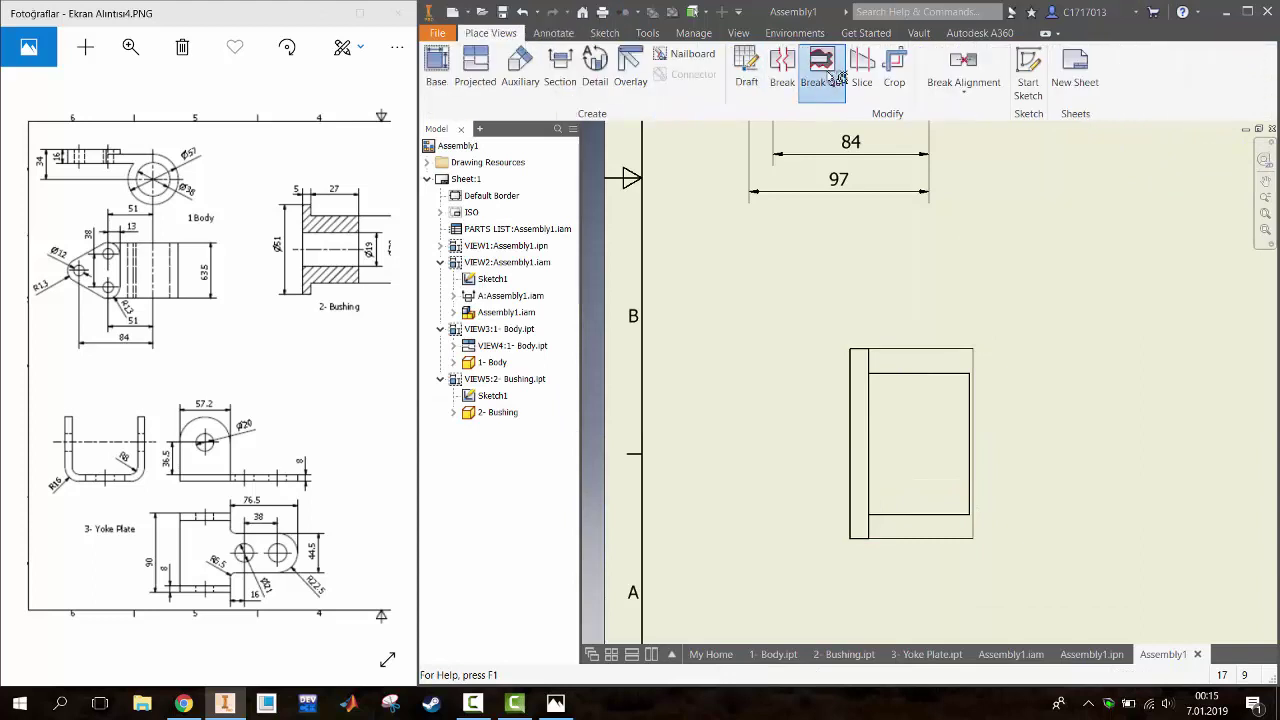
{"action": "left_click", "coordinate": [958, 350]}
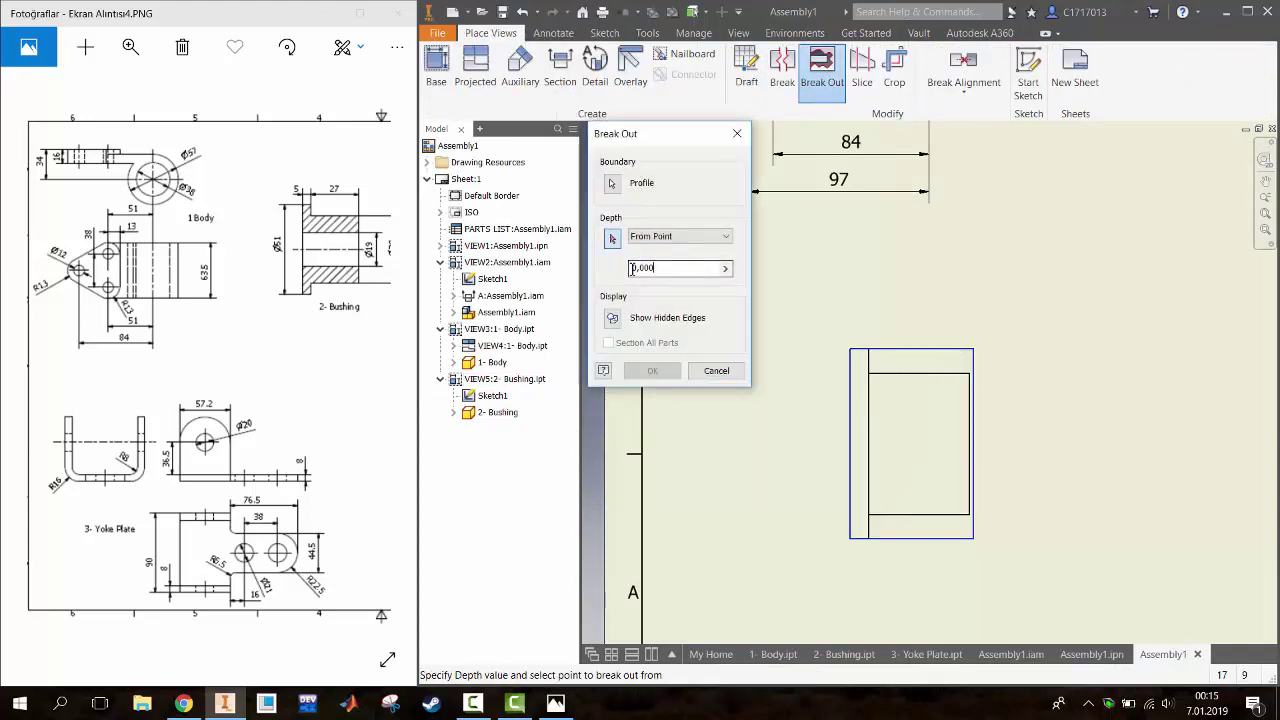
{"action": "left_click_drag", "start_coordinate": [631, 268], "coordinate": [657, 275]}
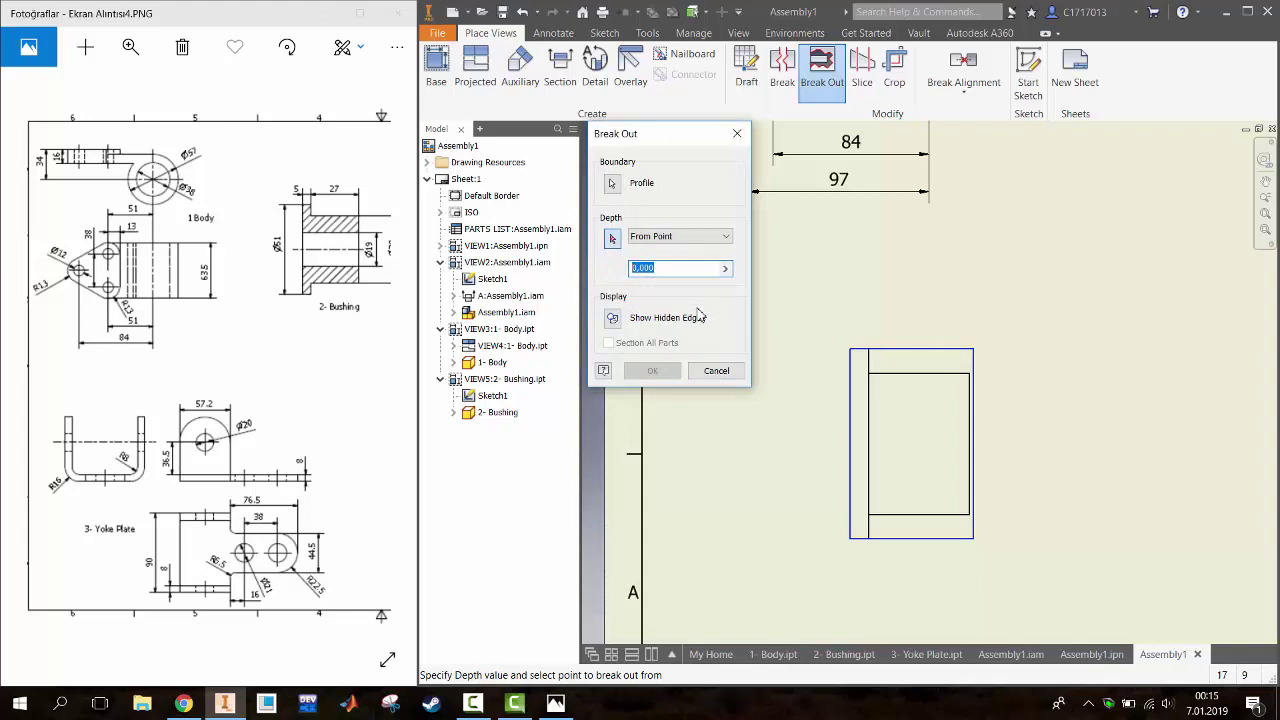
{"action": "type", "text": "51/2"}
{"action": "left_click", "coordinate": [911, 375]}
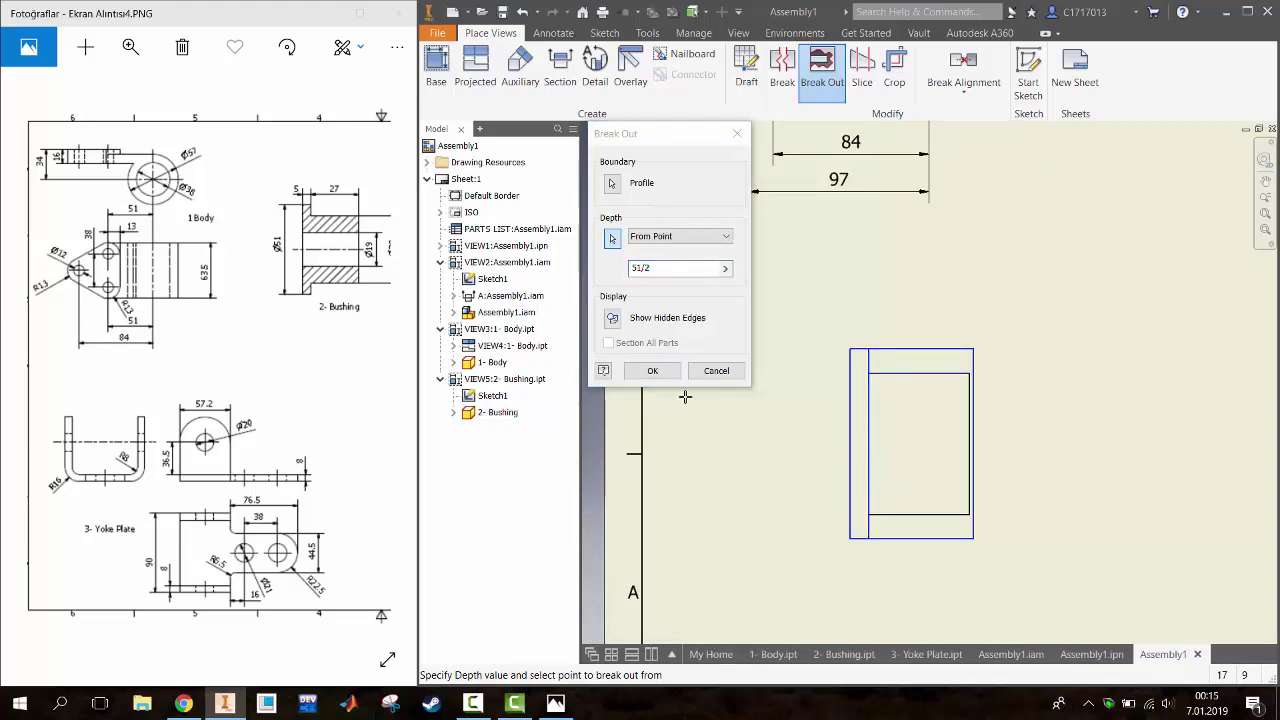
{"action": "left_click", "coordinate": [652, 370]}
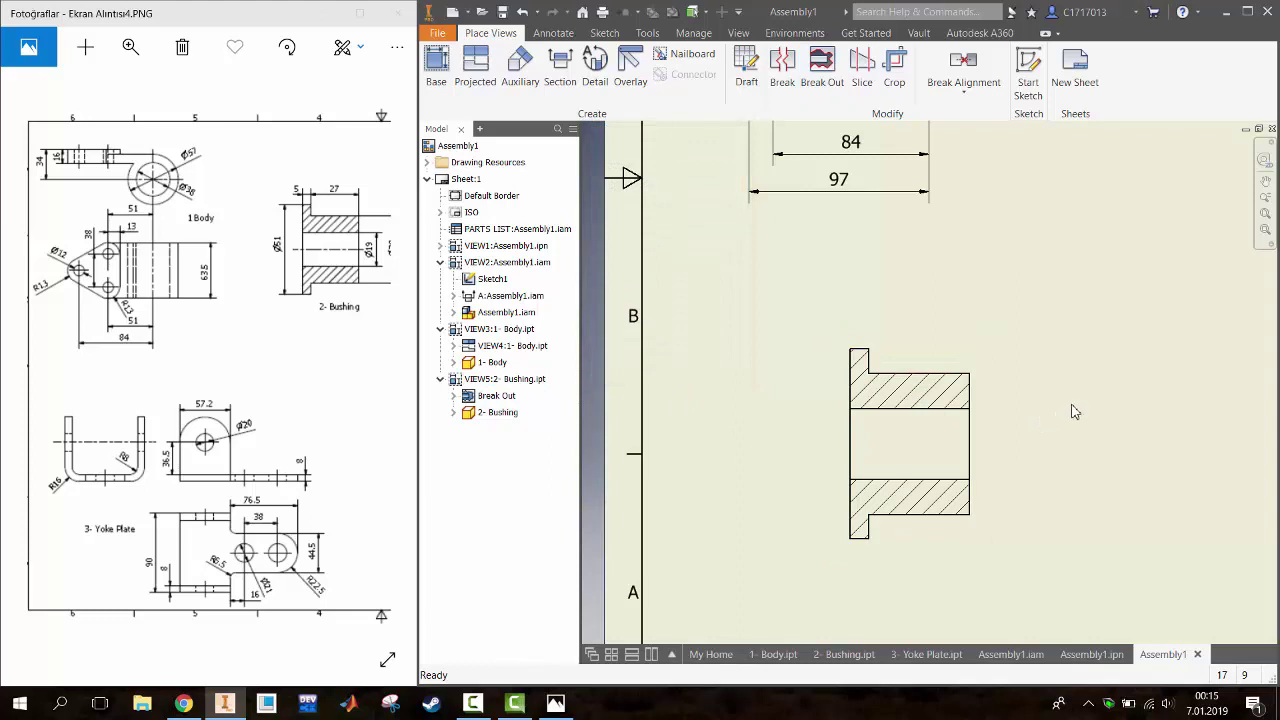
Retrieve the Bushing's model dimensions into its section view
{"action": "scroll", "coordinate": [1075, 401], "scroll_direction": "down", "scroll_amount": 3}
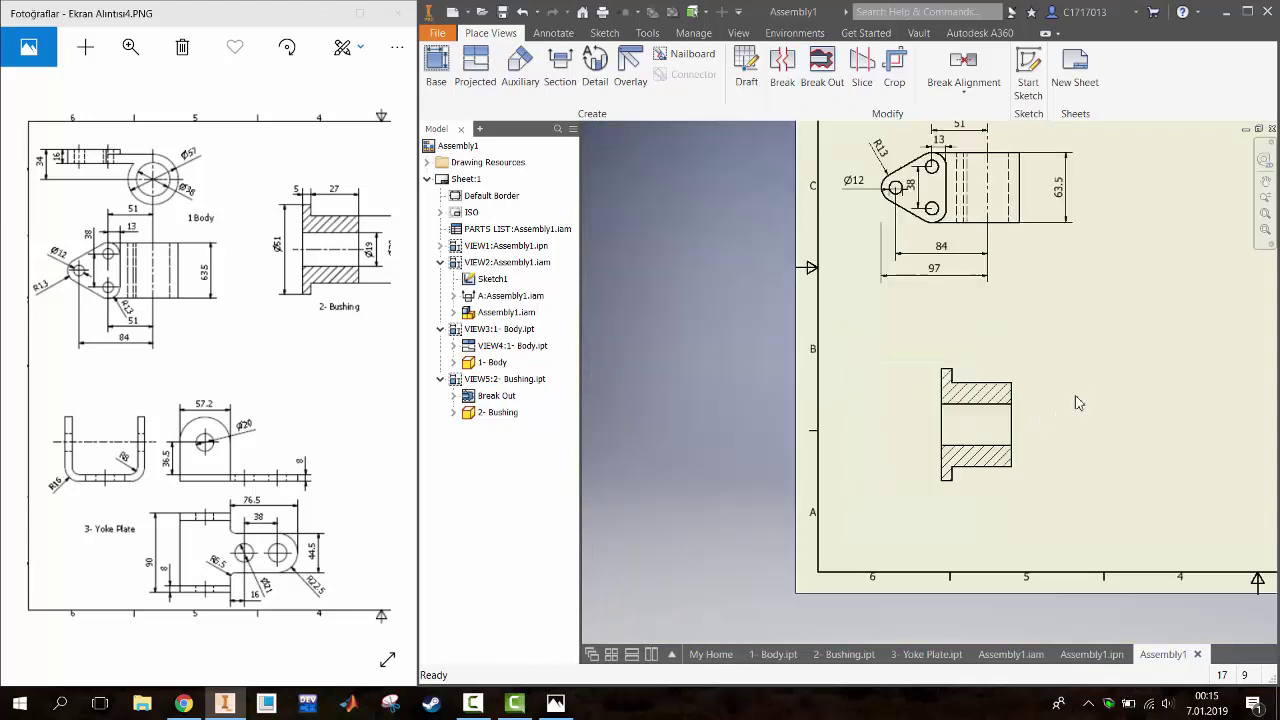
{"action": "left_click", "coordinate": [553, 33]}
{"action": "left_click", "coordinate": [965, 78]}
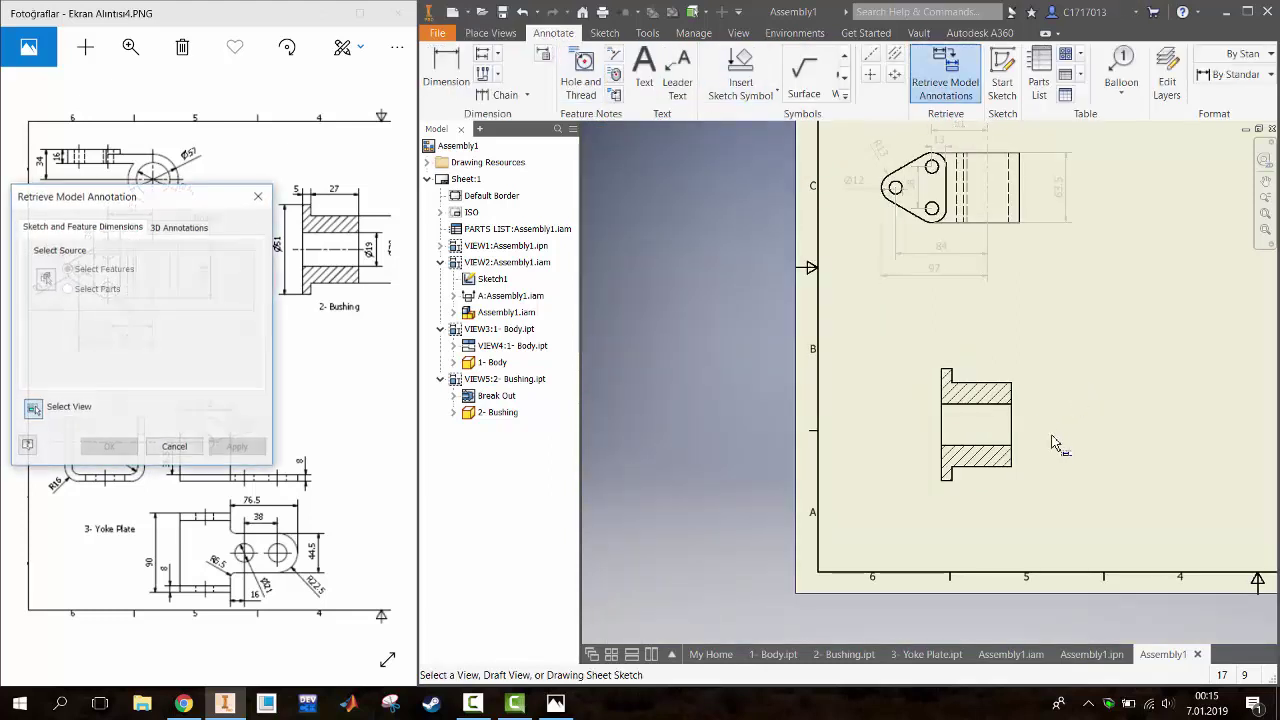
{"action": "left_click", "coordinate": [1006, 416]}
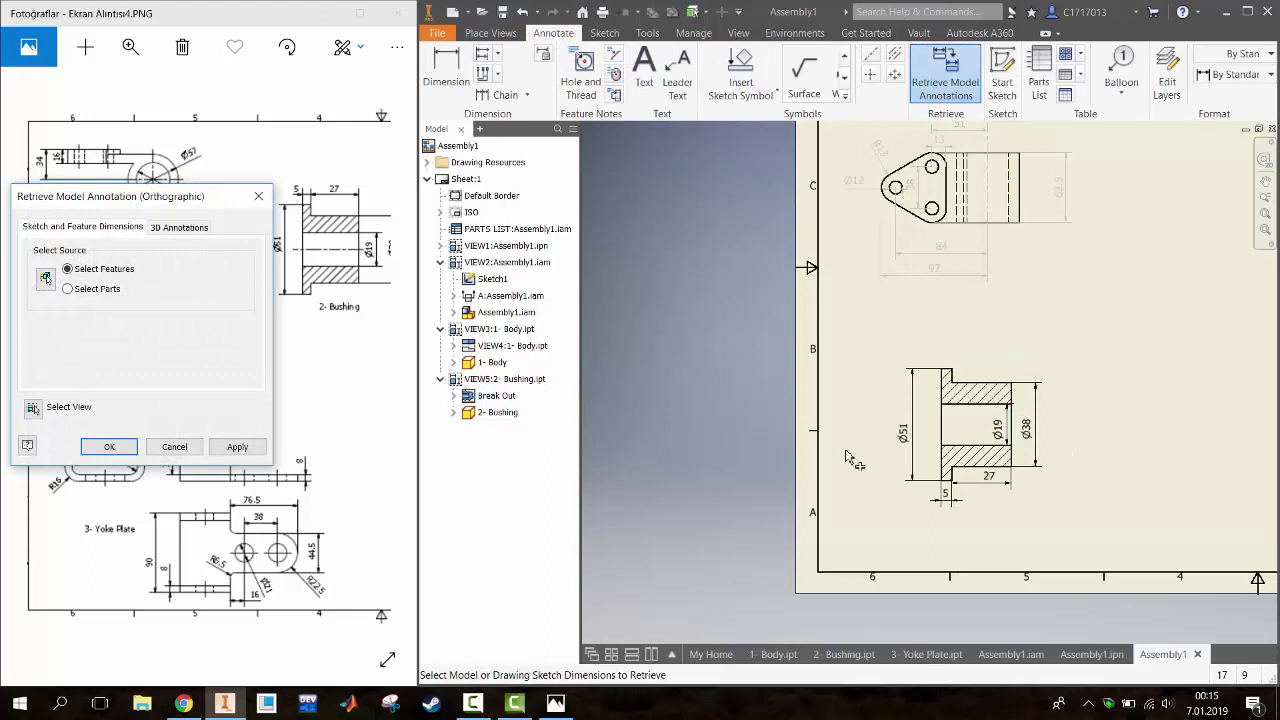
{"action": "left_click", "coordinate": [120, 447]}
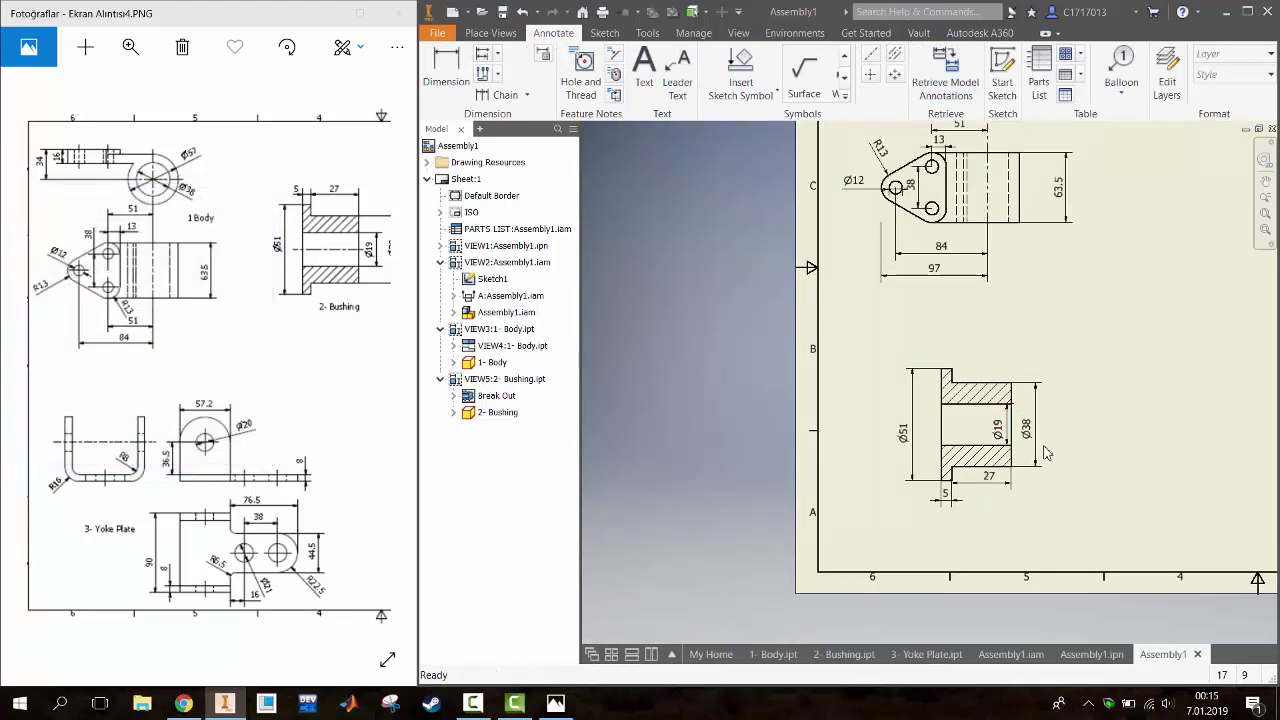
Spread out the Ø38, Ø51, Ø19, 27 and 5 dimensions around the view
{"action": "left_click_drag", "start_coordinate": [1046, 453], "coordinate": [1078, 453]}
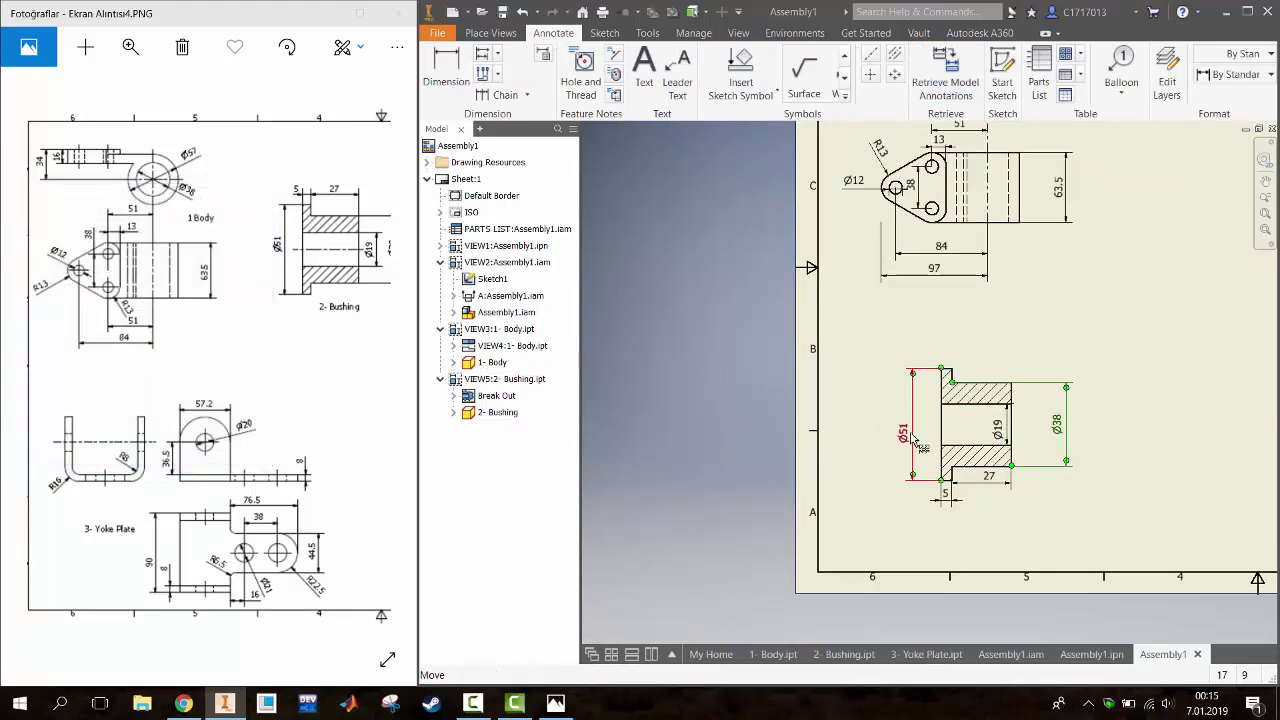
{"action": "left_click_drag", "start_coordinate": [917, 443], "coordinate": [896, 432]}
{"action": "mouse_move", "coordinate": [1011, 443]}
{"action": "left_mouse_down"}
{"action": "mouse_move", "coordinate": [1035, 440]}
{"action": "mouse_move", "coordinate": [987, 516]}
{"action": "mouse_move", "coordinate": [948, 512]}
{"action": "left_mouse_up"}
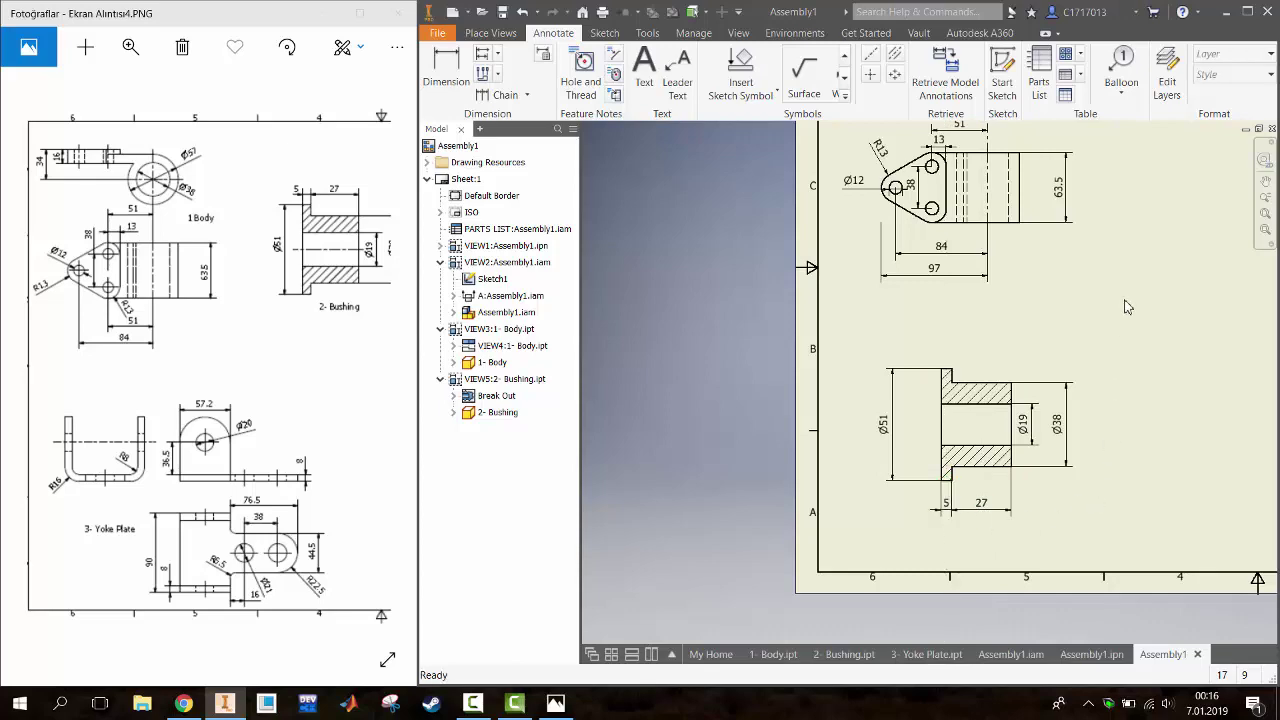
{"action": "mouse_move", "coordinate": [1123, 300]}
{"action": "middle_mouse_down"}
{"action": "mouse_move", "coordinate": [917, 459]}
{"action": "mouse_move", "coordinate": [897, 441]}
{"action": "middle_mouse_up"}
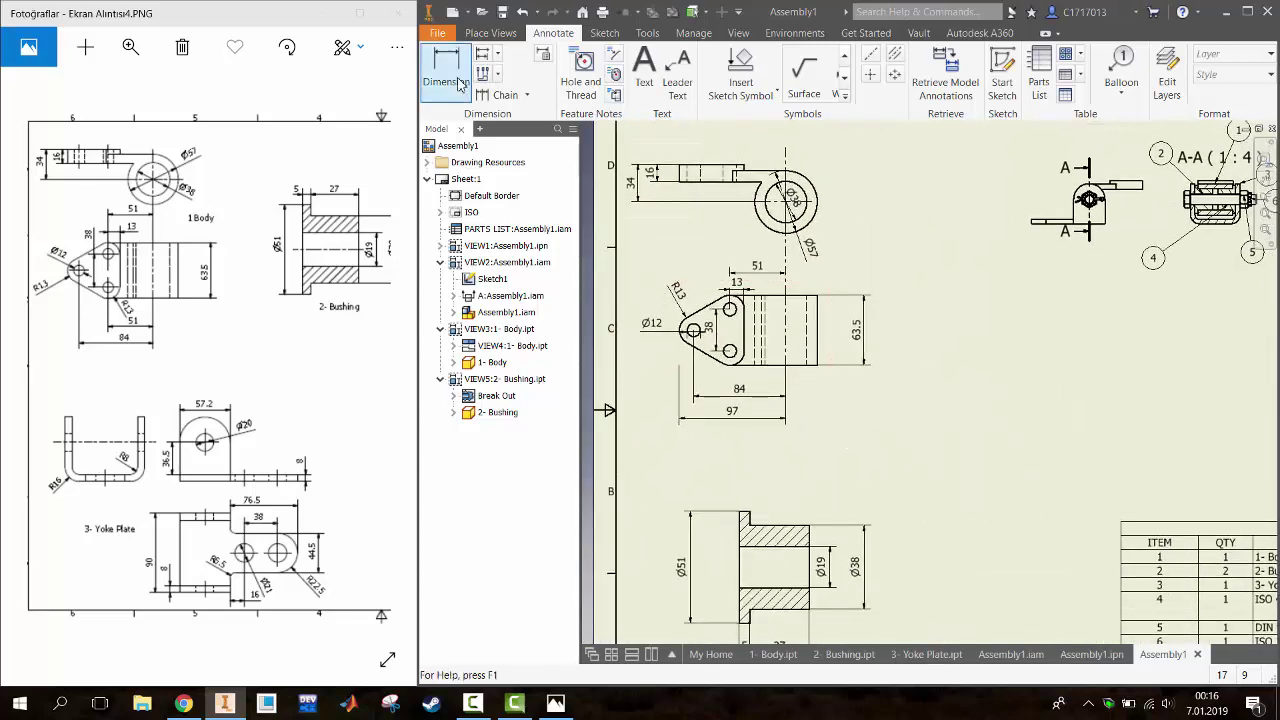
Start a new base view and load 3- Yoke Plate.ipt as its source file
{"action": "left_click", "coordinate": [486, 33]}
{"action": "left_click", "coordinate": [436, 65]}
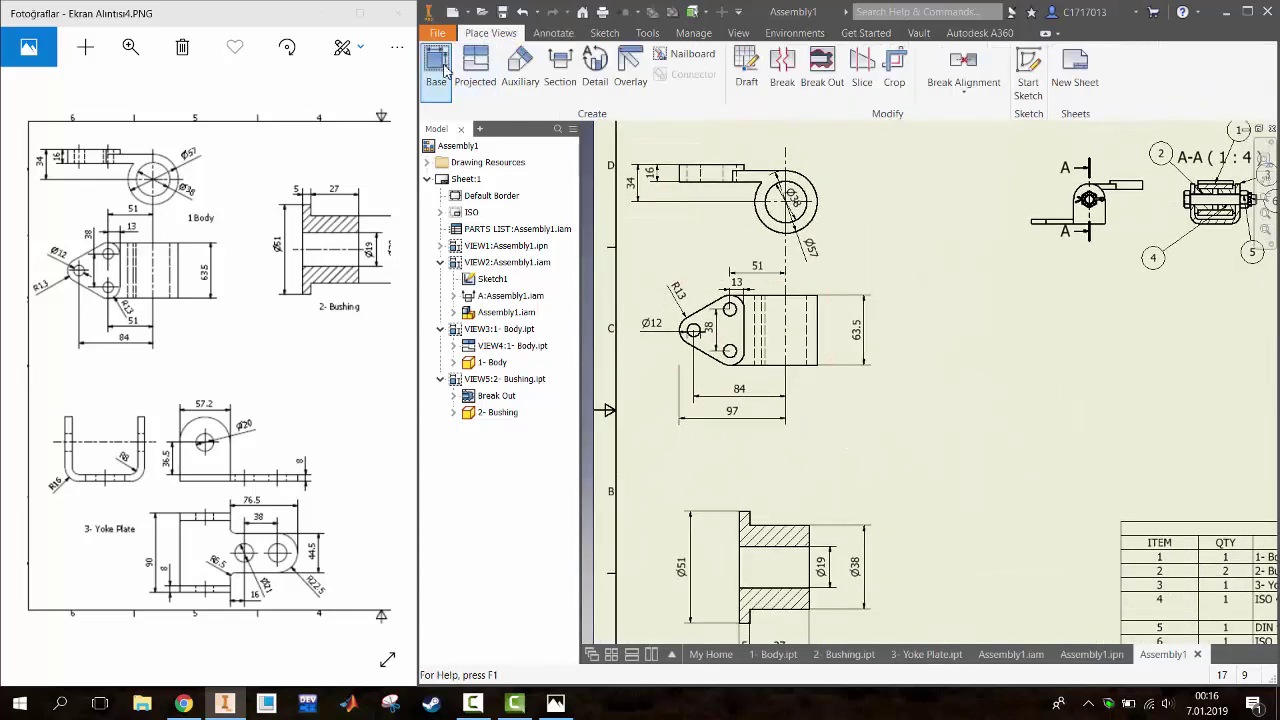
{"action": "left_click", "coordinate": [306, 200]}
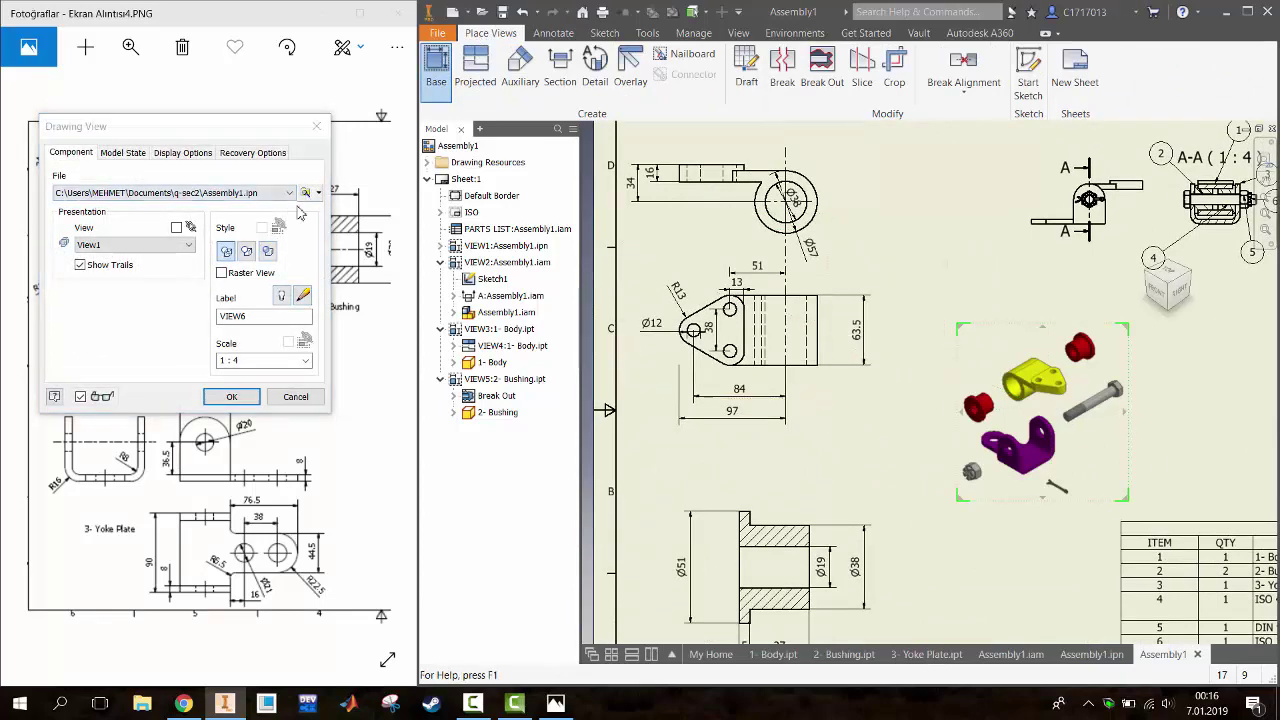
{"action": "left_click", "coordinate": [213, 227]}
{"action": "left_click", "coordinate": [604, 533]}
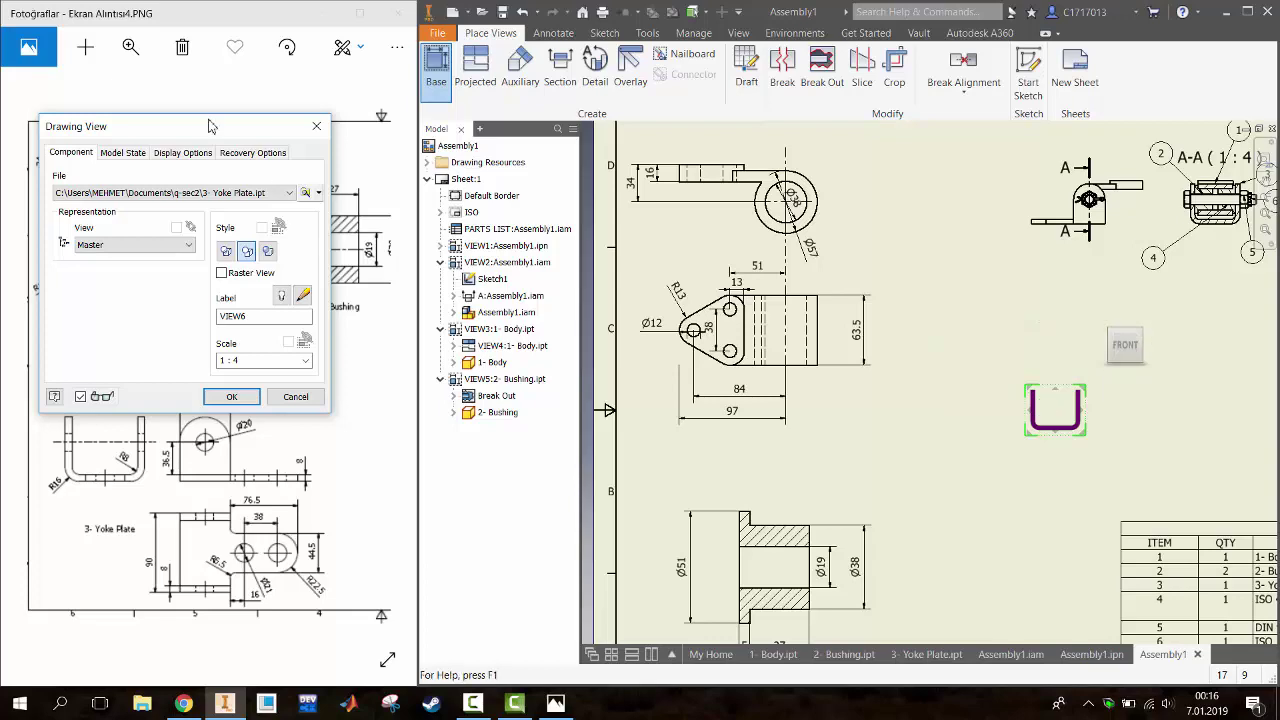
{"action": "left_click_drag", "start_coordinate": [218, 133], "coordinate": [228, 112]}
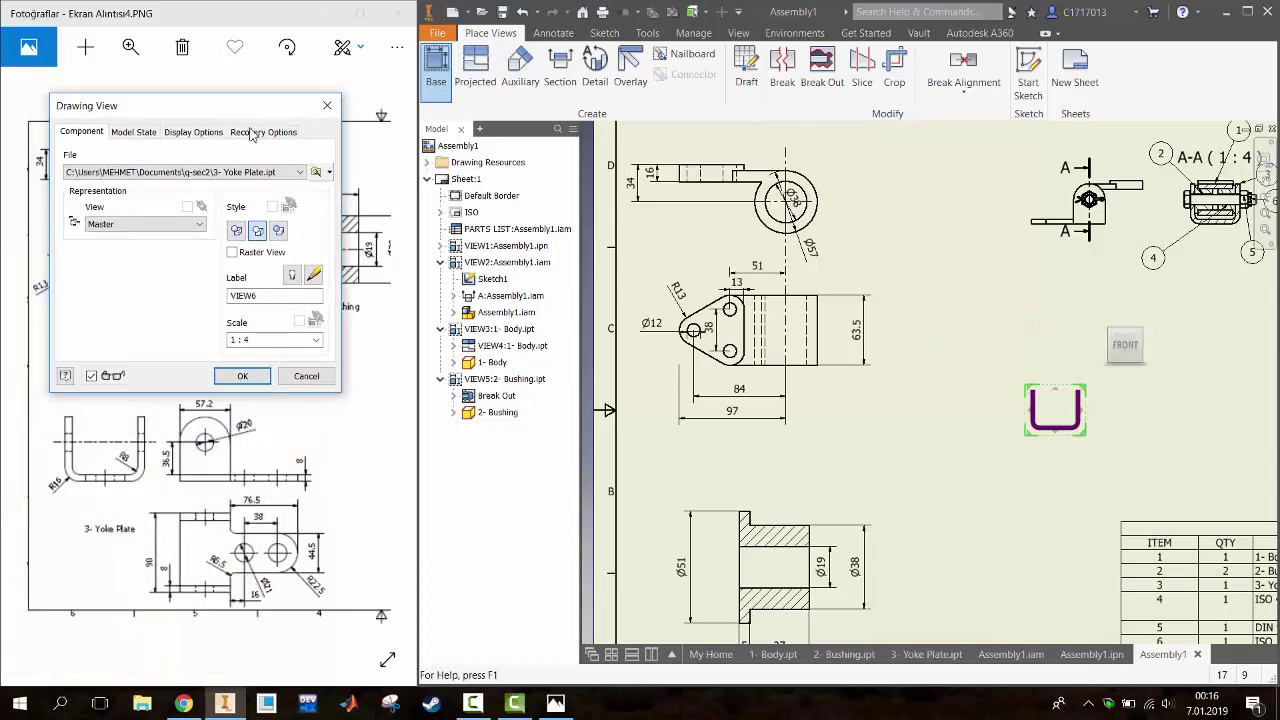
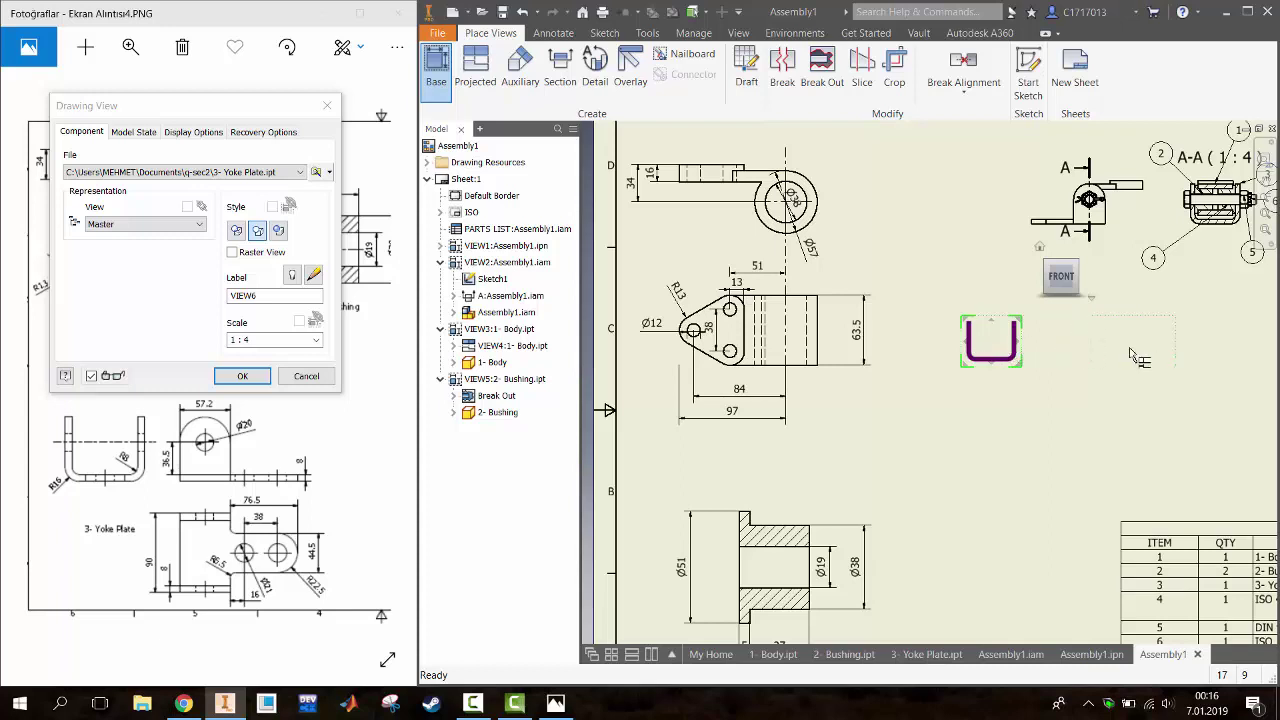
Place the Yoke Plate.ipt base view at 1:3 scale, oriented to the RIGHT side
{"action": "mouse_move", "coordinate": [1020, 372]}
{"action": "left_mouse_down"}
{"action": "mouse_move", "coordinate": [1037, 390]}
{"action": "mouse_move", "coordinate": [1022, 368]}
{"action": "left_mouse_up"}
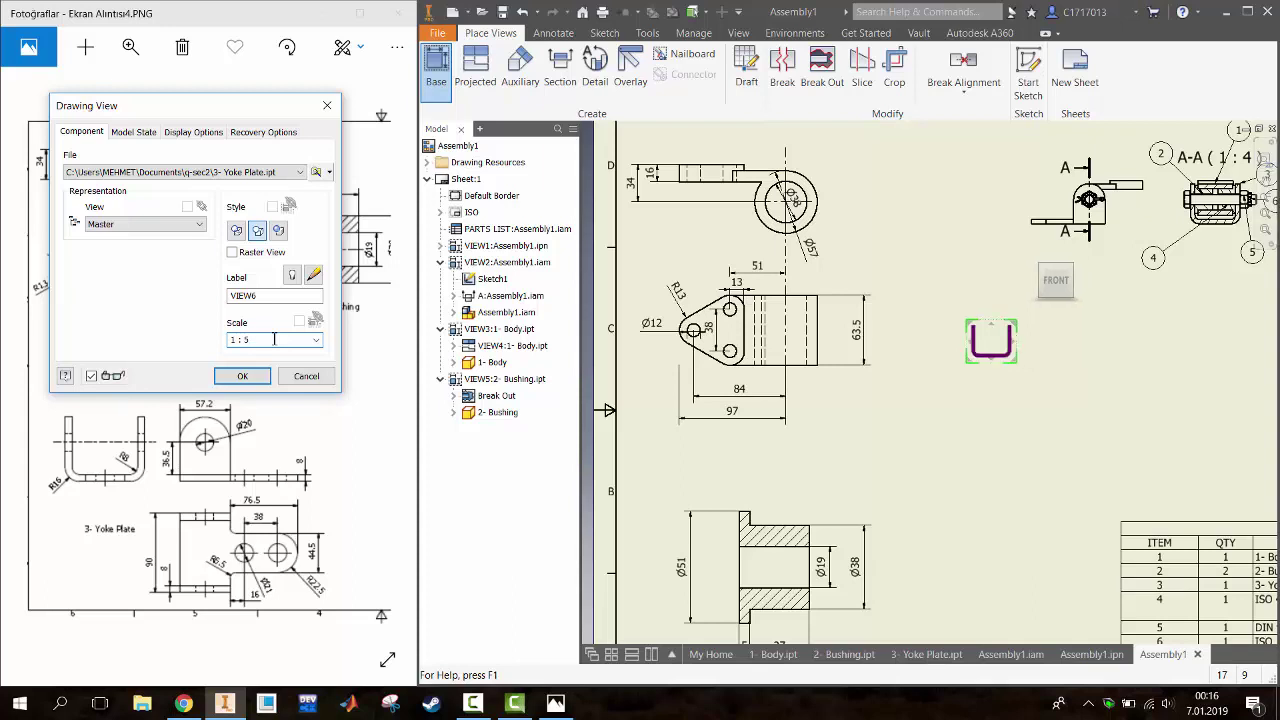
{"action": "key", "text": "BackSpace"}
{"action": "key", "text": "BackSpace"}
{"action": "key", "text": "BackSpace"}
{"action": "type", "text": "3"}
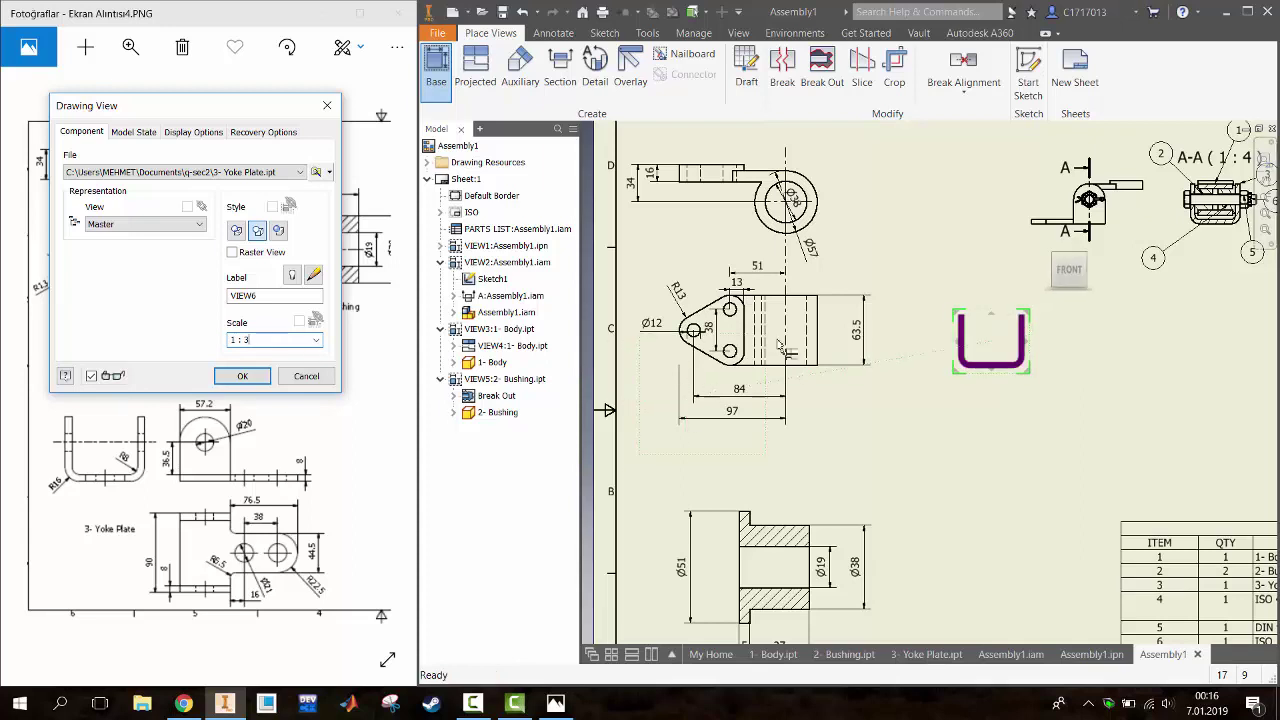
{"action": "left_click", "coordinate": [1140, 355]}
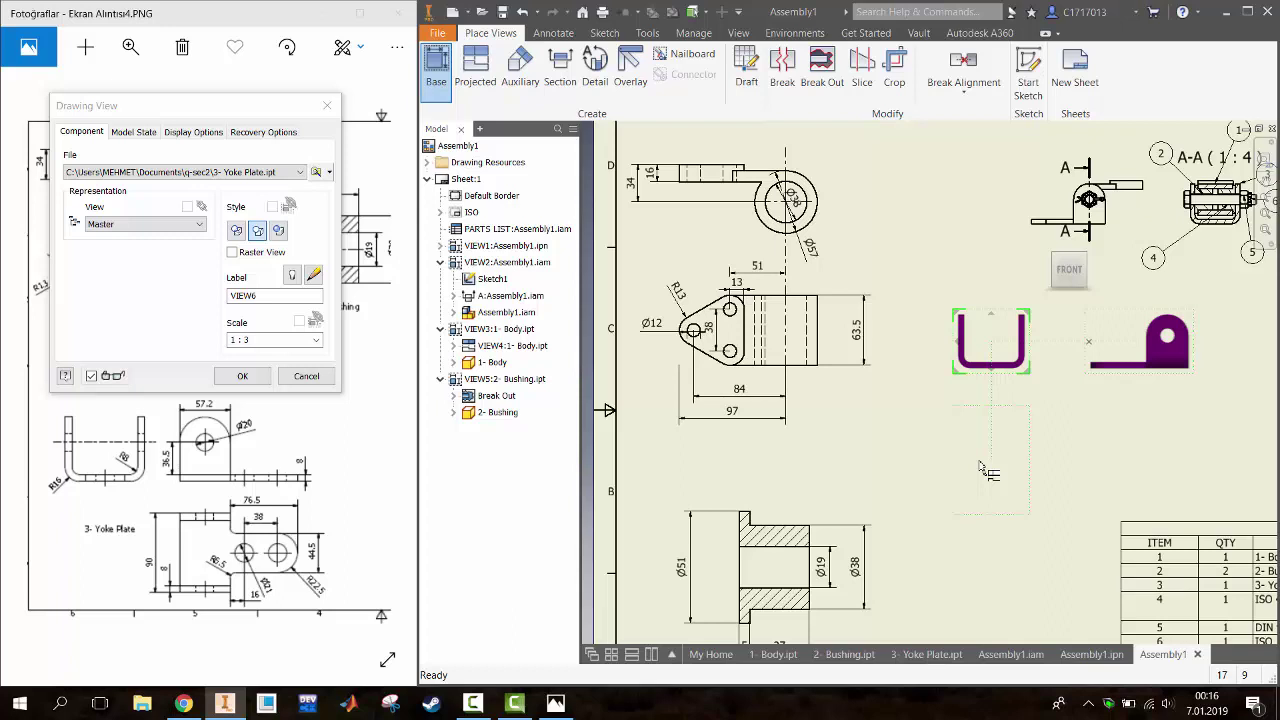
{"action": "left_click", "coordinate": [1096, 271]}
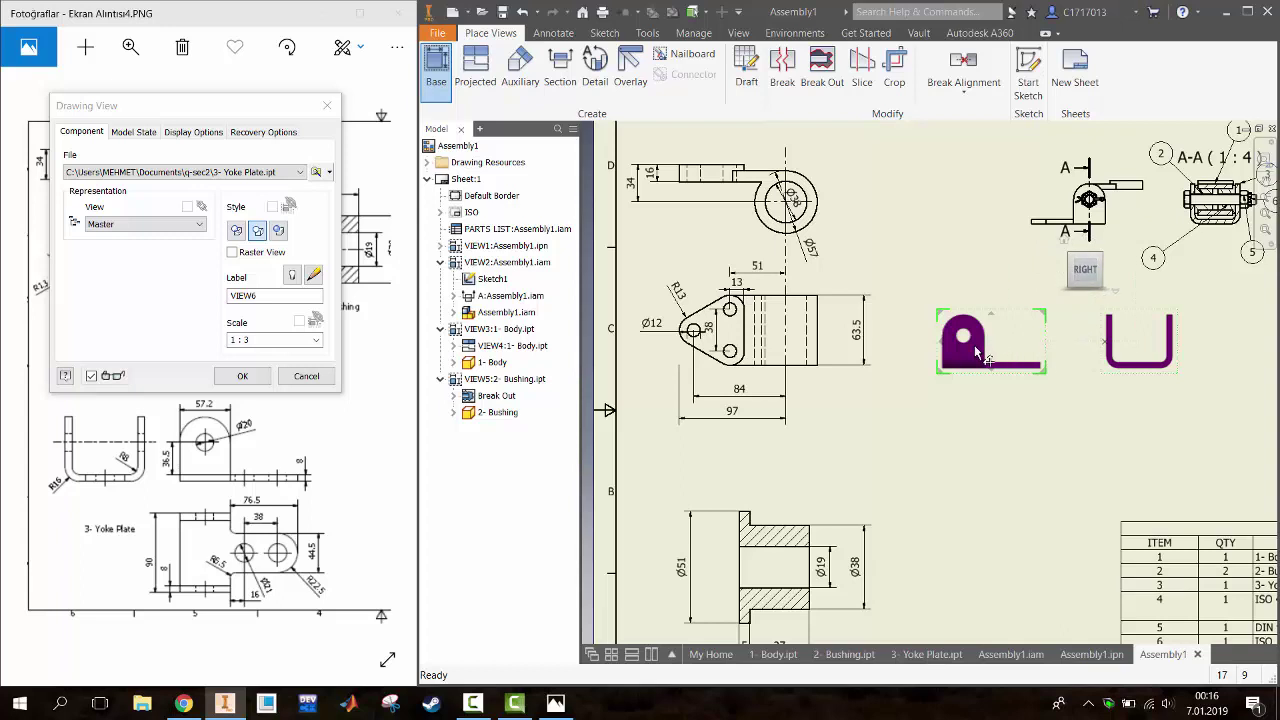
Add a U-shaped projected view left of the base and another below it, then create the views
{"action": "left_click", "coordinate": [1114, 352]}
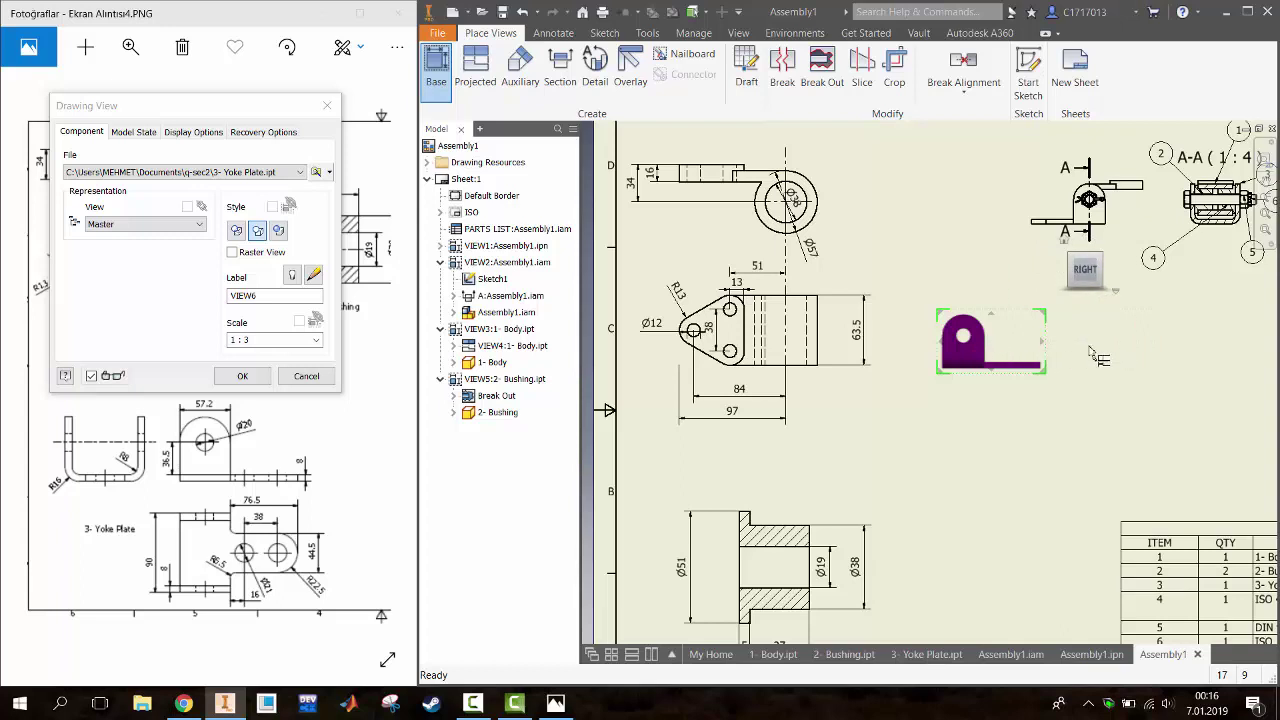
{"action": "left_click", "coordinate": [970, 345]}
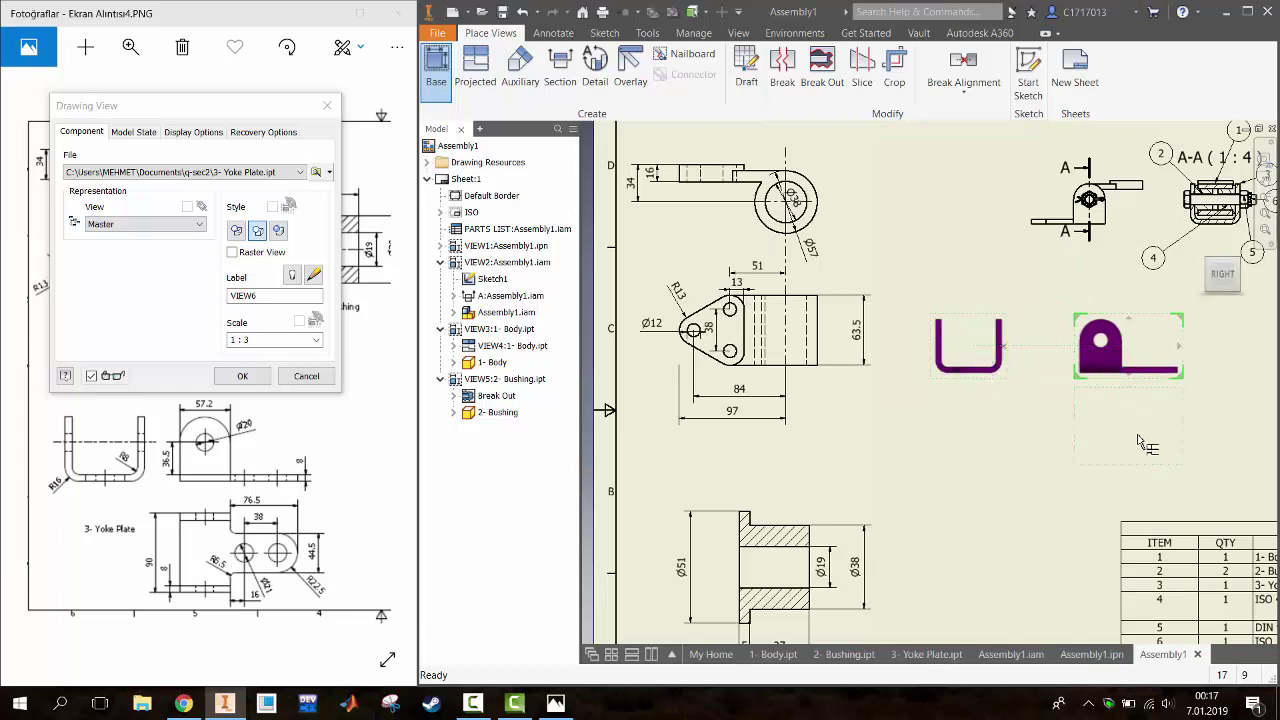
{"action": "left_click", "coordinate": [1140, 465]}
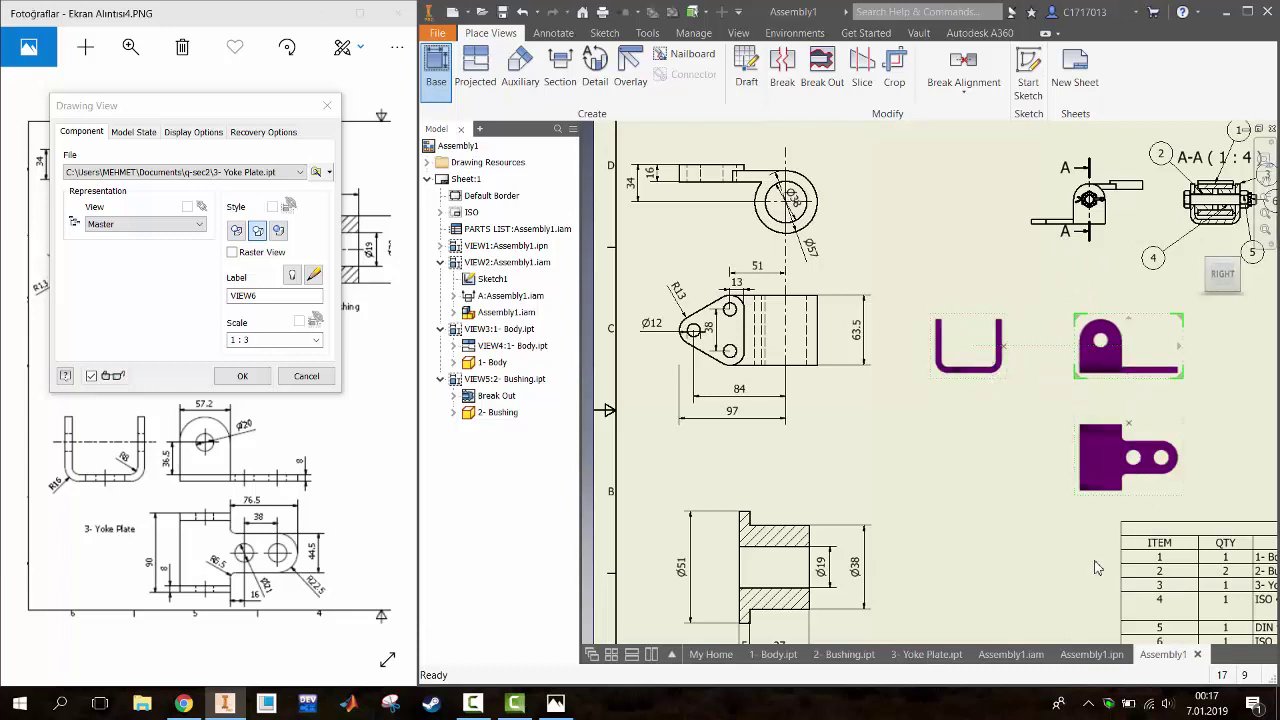
{"action": "left_click", "coordinate": [242, 376]}
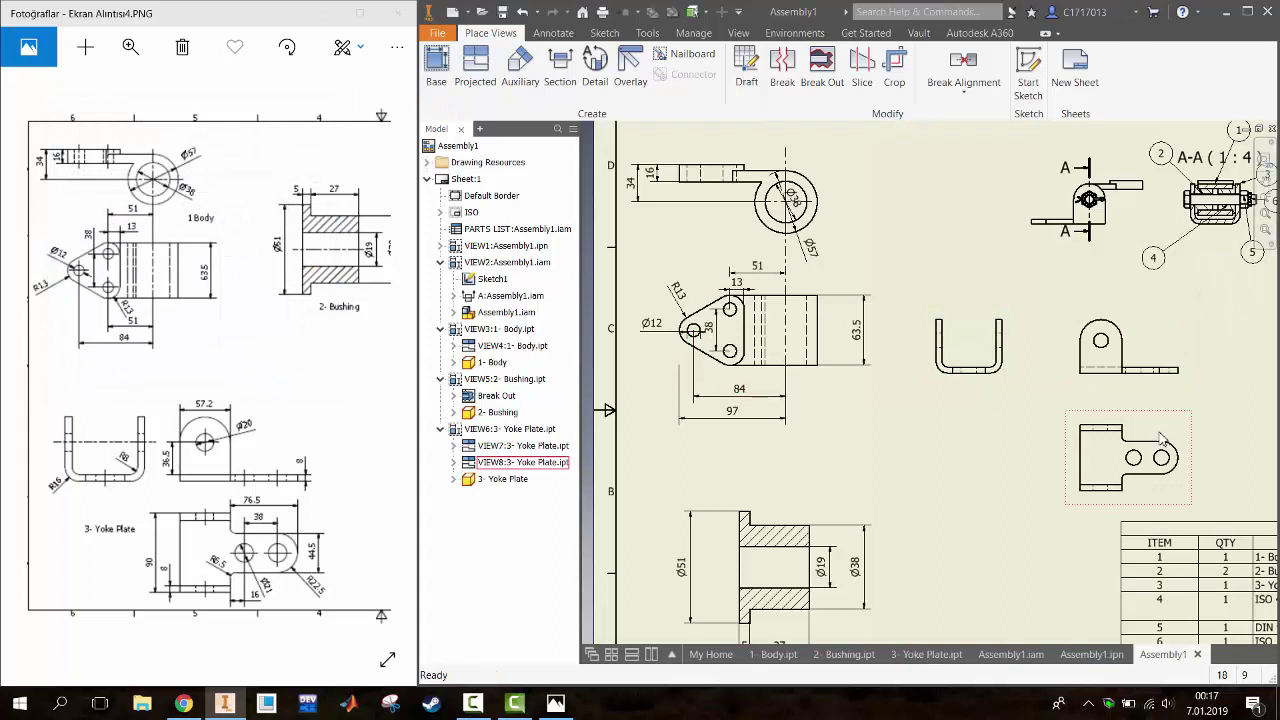
Retrieve model dimensions into the lower and upright yoke plate views and apply them
{"action": "left_click", "coordinate": [553, 33]}
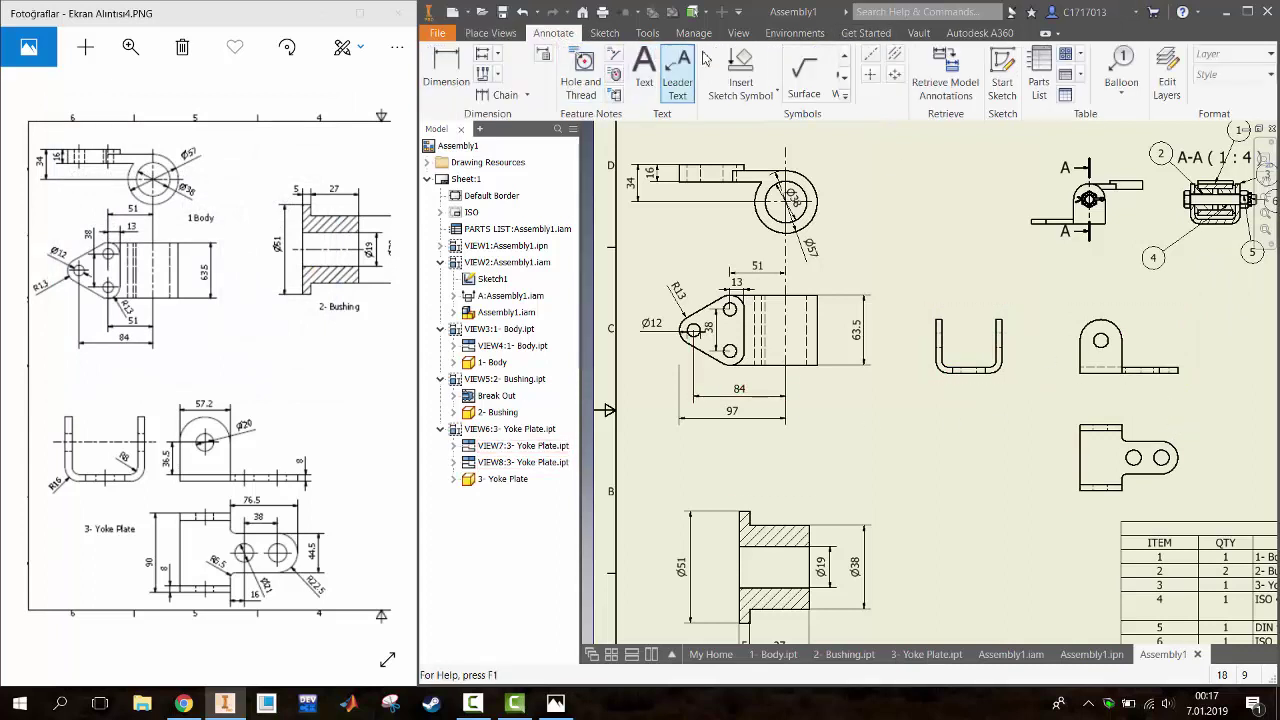
{"action": "left_click", "coordinate": [945, 80]}
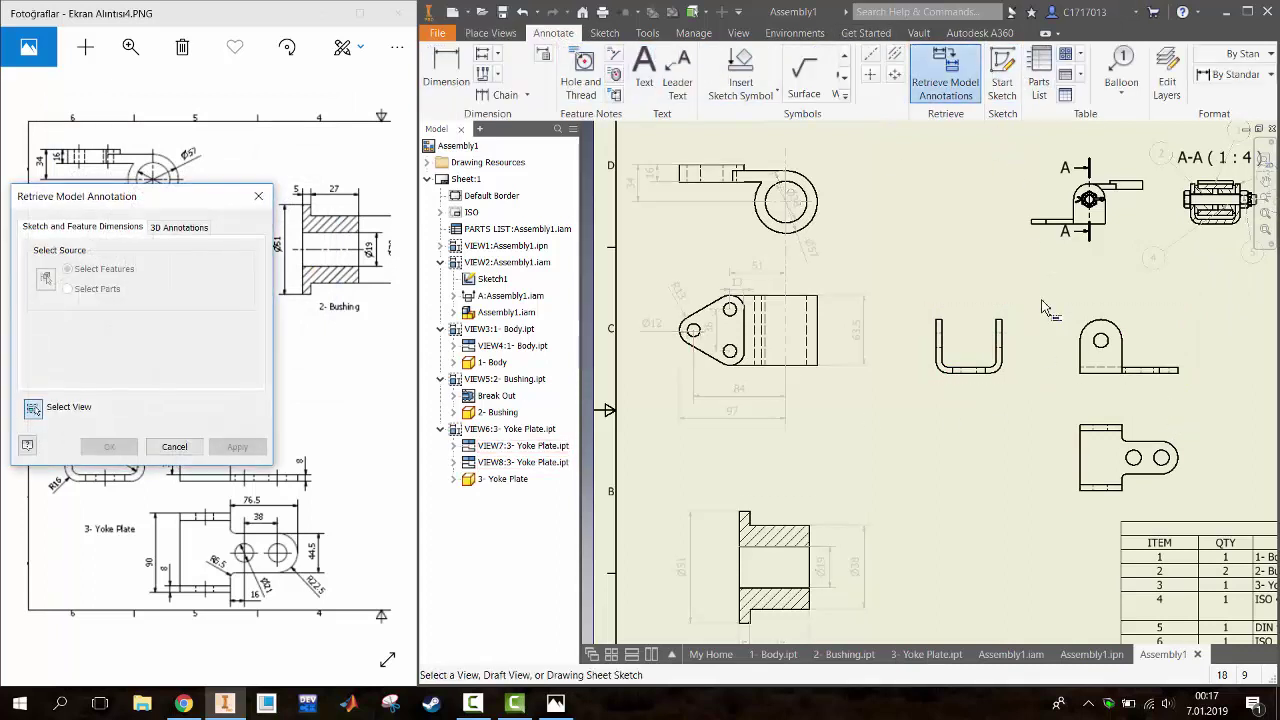
{"action": "left_click", "coordinate": [1108, 462]}
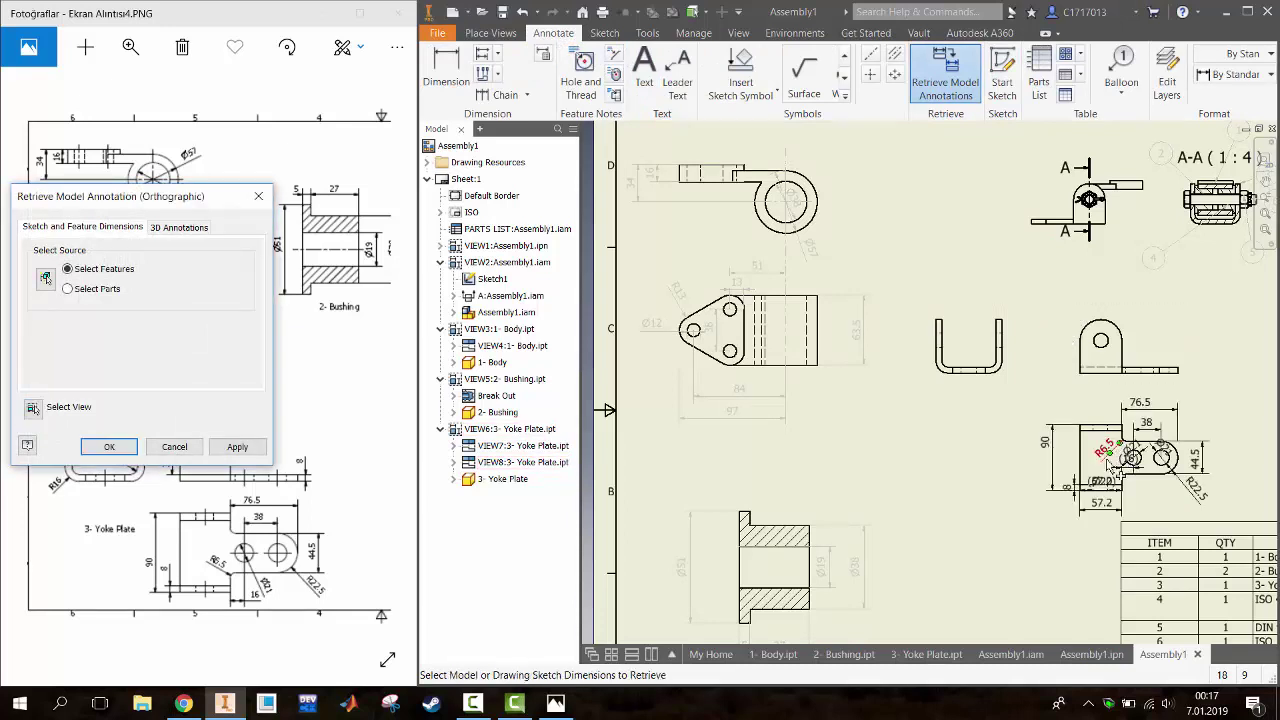
{"action": "left_click", "coordinate": [1078, 360]}
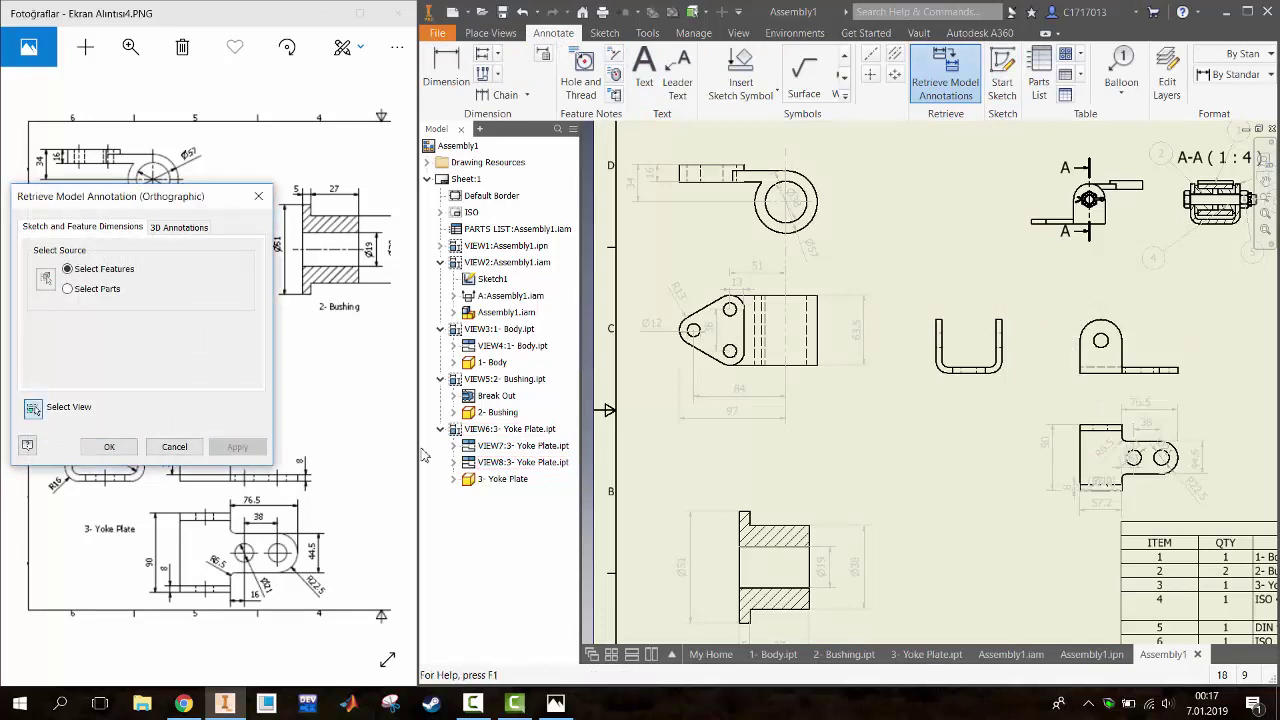
{"action": "left_click", "coordinate": [237, 446]}
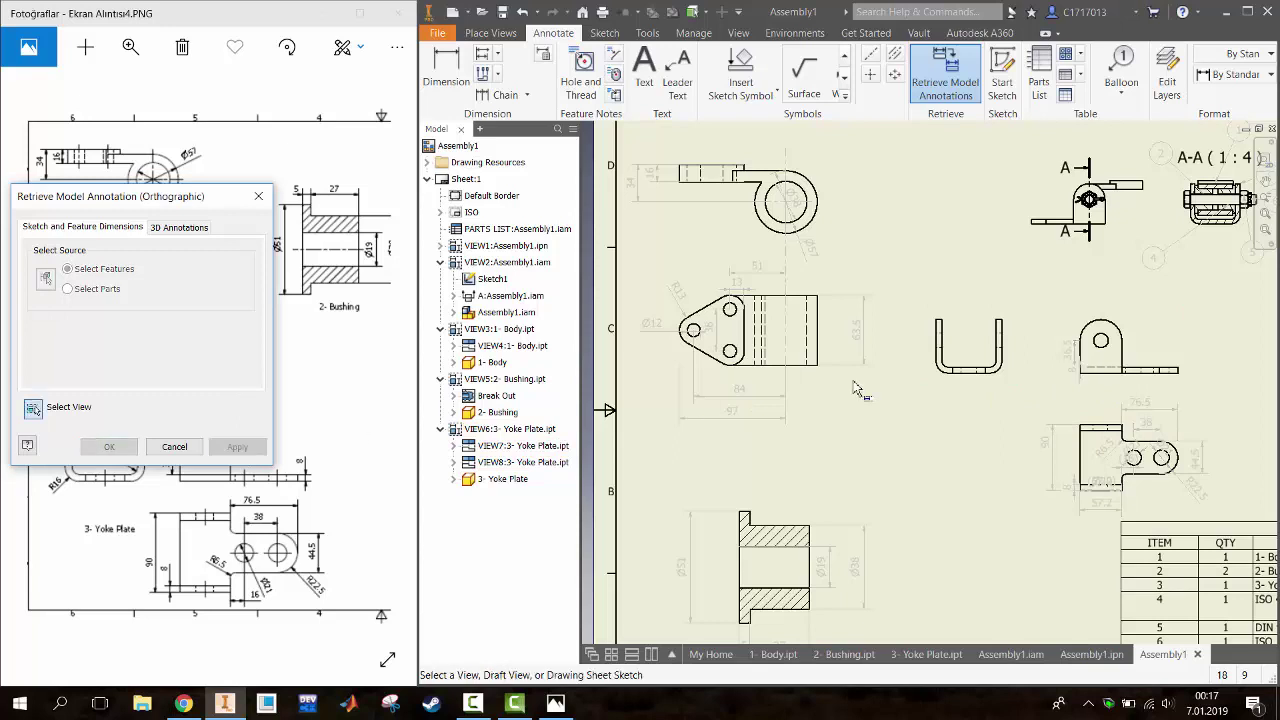
{"action": "left_click", "coordinate": [237, 446]}
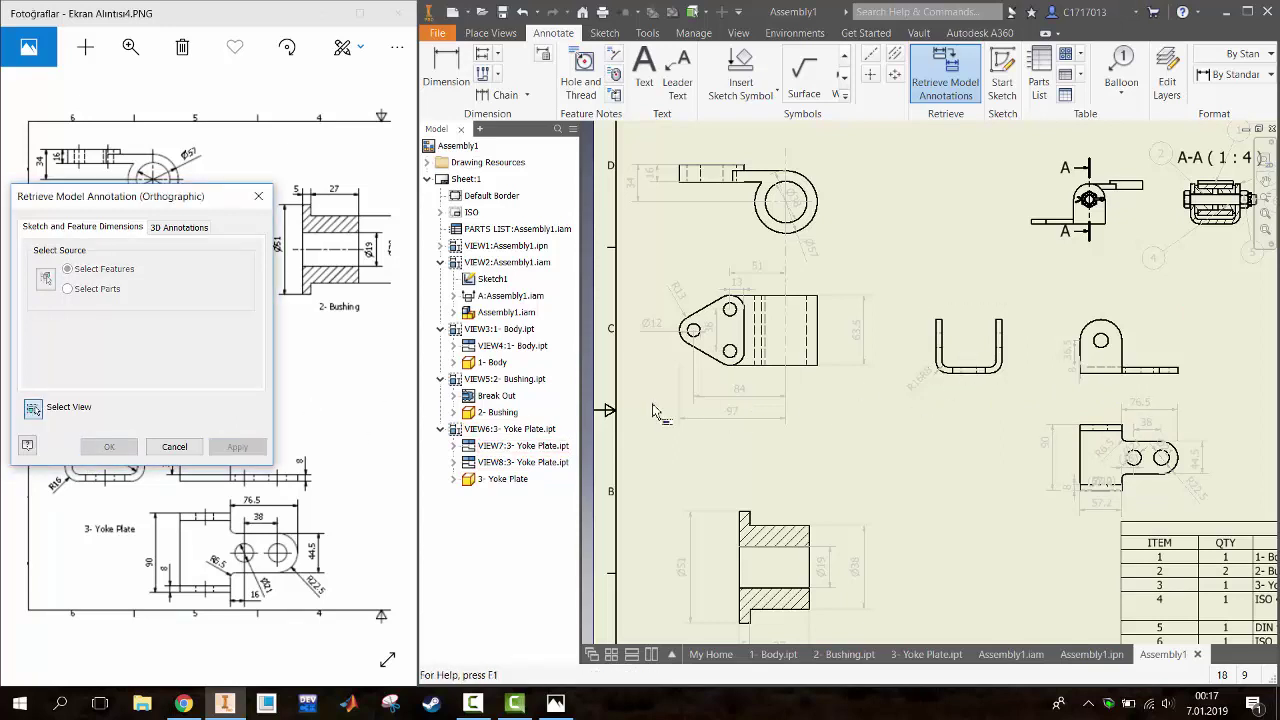
{"action": "left_click", "coordinate": [262, 194]}
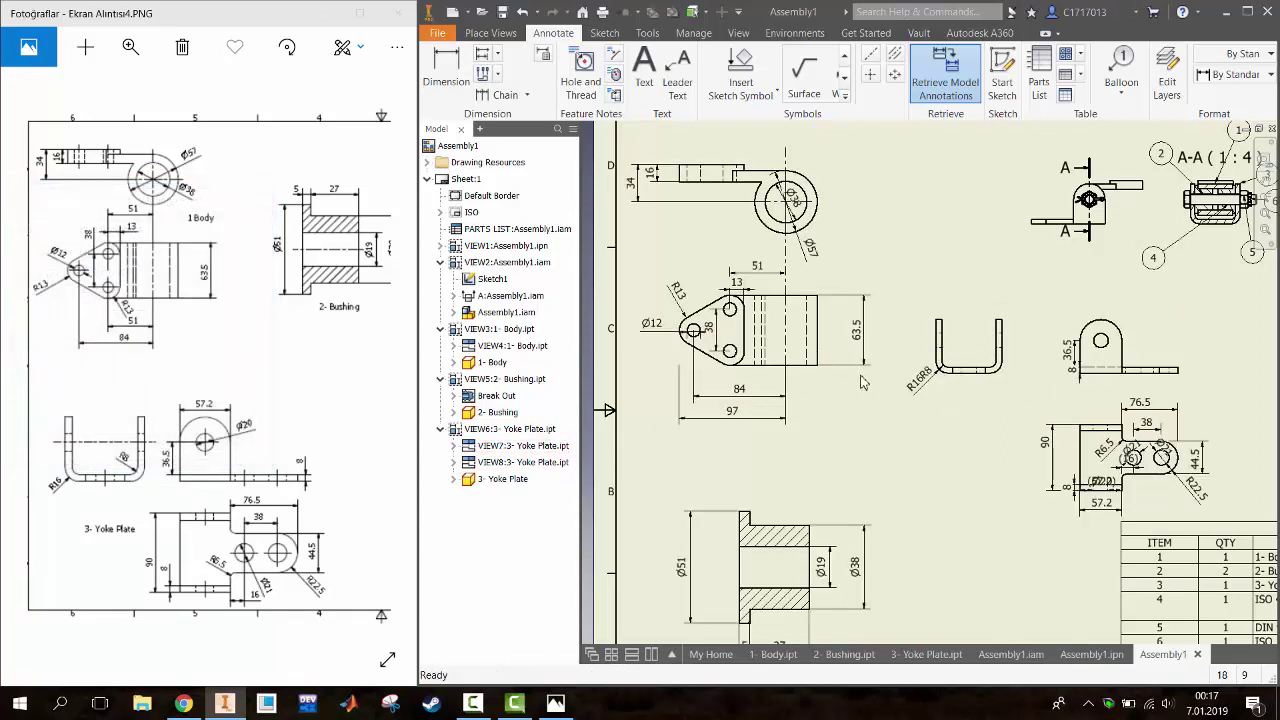
{"action": "scroll", "coordinate": [925, 393], "scroll_direction": "up", "scroll_amount": 3}
Move R8 inside the U-shaped view, shift 90 left, and align 36.5 with the others
{"action": "mouse_move", "coordinate": [905, 378]}
{"action": "left_mouse_down"}
{"action": "mouse_move", "coordinate": [963, 338]}
{"action": "mouse_move", "coordinate": [968, 312]}
{"action": "left_mouse_up"}
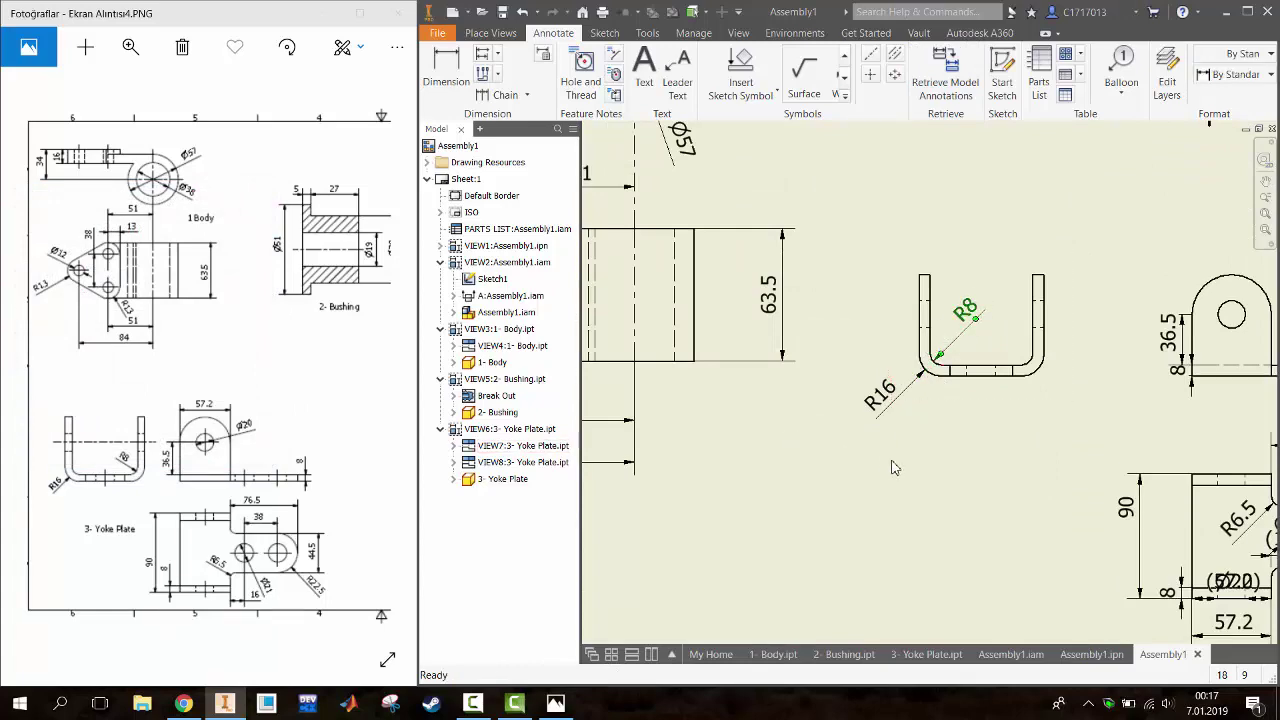
{"action": "middle_click_drag", "start_coordinate": [886, 457], "coordinate": [837, 434]}
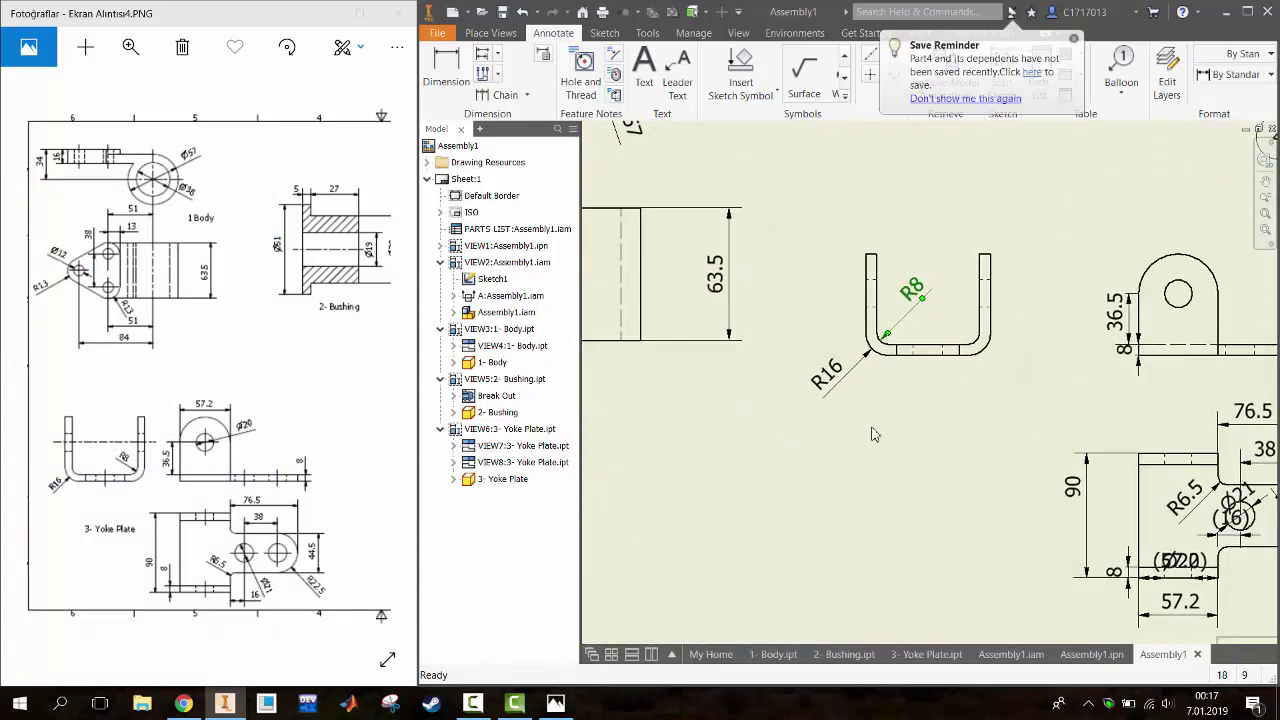
{"action": "scroll", "coordinate": [872, 434], "scroll_direction": "down", "scroll_amount": 3}
{"action": "middle_click_drag", "start_coordinate": [990, 473], "coordinate": [976, 395]}
{"action": "left_click_drag", "start_coordinate": [976, 395], "coordinate": [963, 400]}
{"action": "left_click", "coordinate": [1013, 293]}
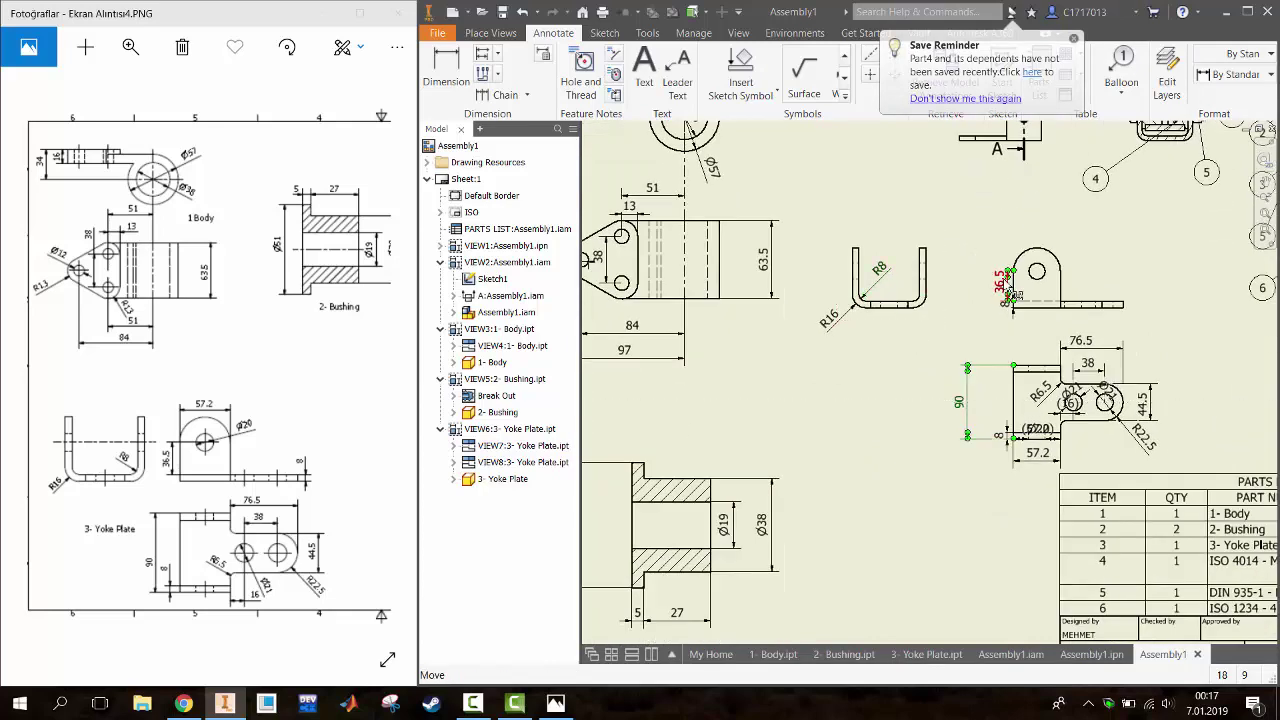
{"action": "mouse_move", "coordinate": [1013, 297]}
{"action": "left_mouse_down"}
{"action": "mouse_move", "coordinate": [981, 293]}
{"action": "mouse_move", "coordinate": [1161, 306]}
{"action": "left_mouse_up"}
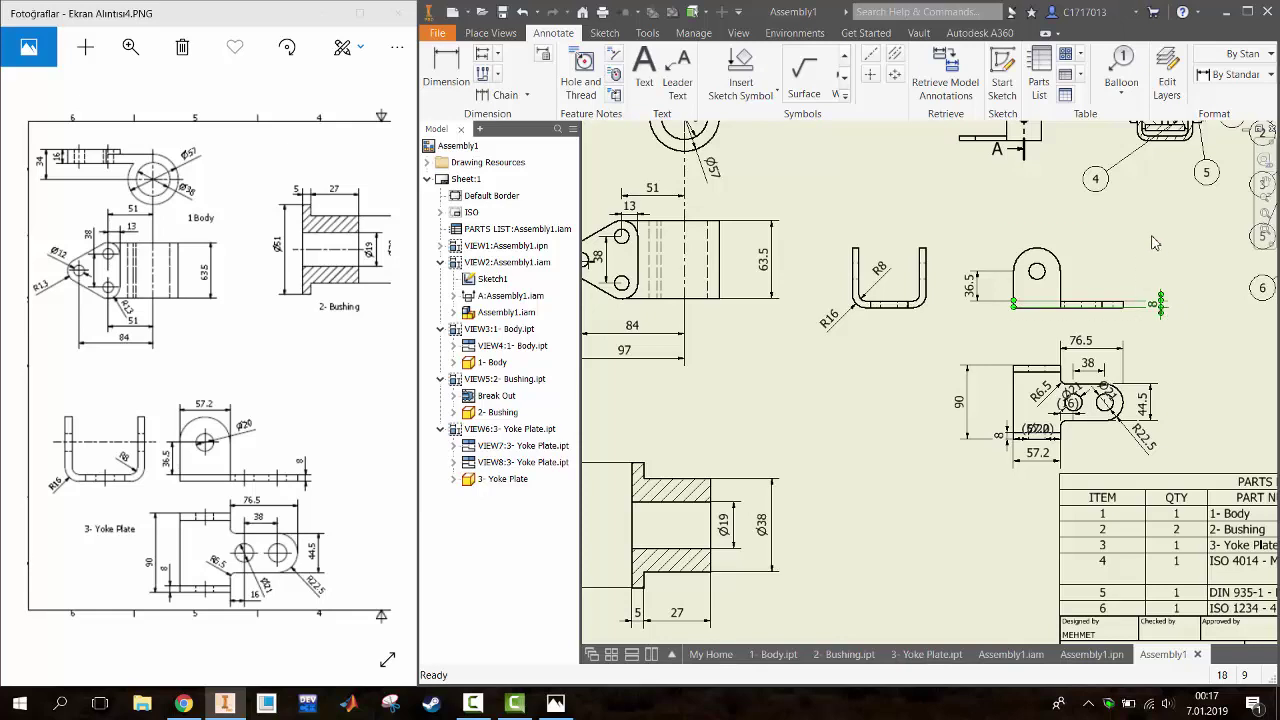
Move the 57.2 dimension onto the side view, placing it above that view
{"action": "scroll", "coordinate": [1047, 435], "scroll_direction": "up", "scroll_amount": 3}
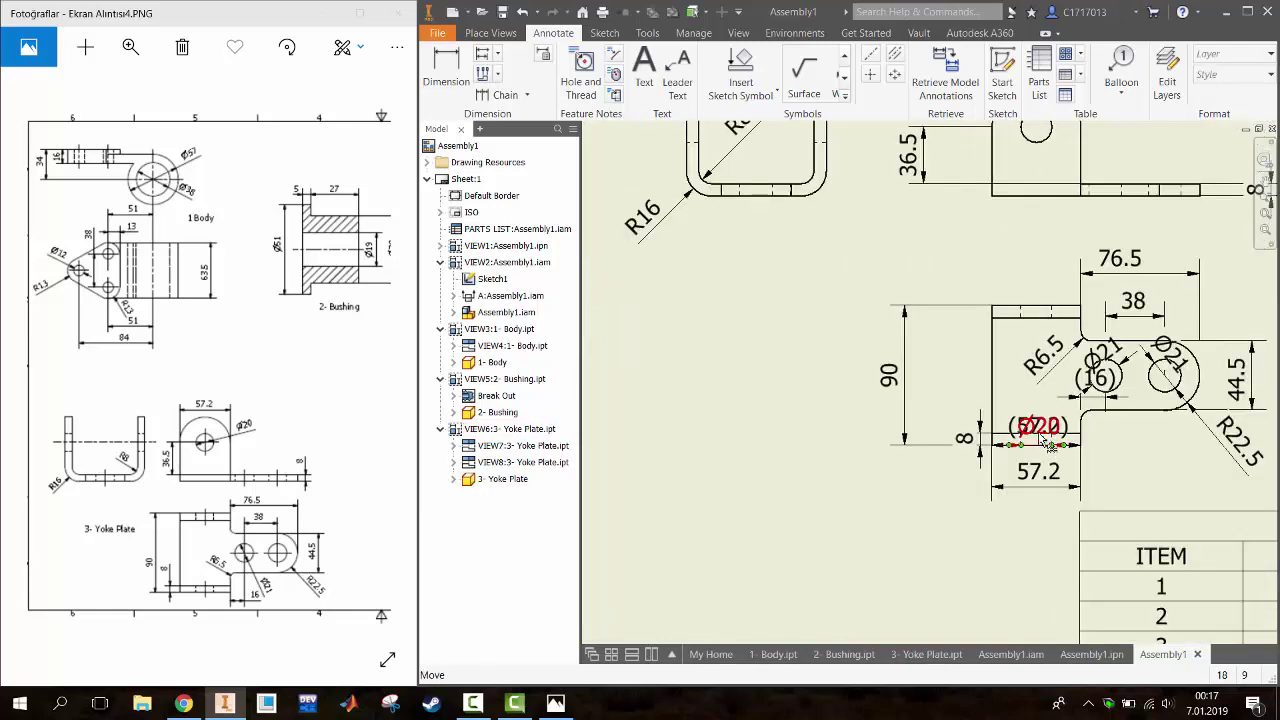
{"action": "scroll", "coordinate": [1050, 443], "scroll_direction": "up", "scroll_amount": 2}
{"action": "right_click", "coordinate": [1055, 525]}
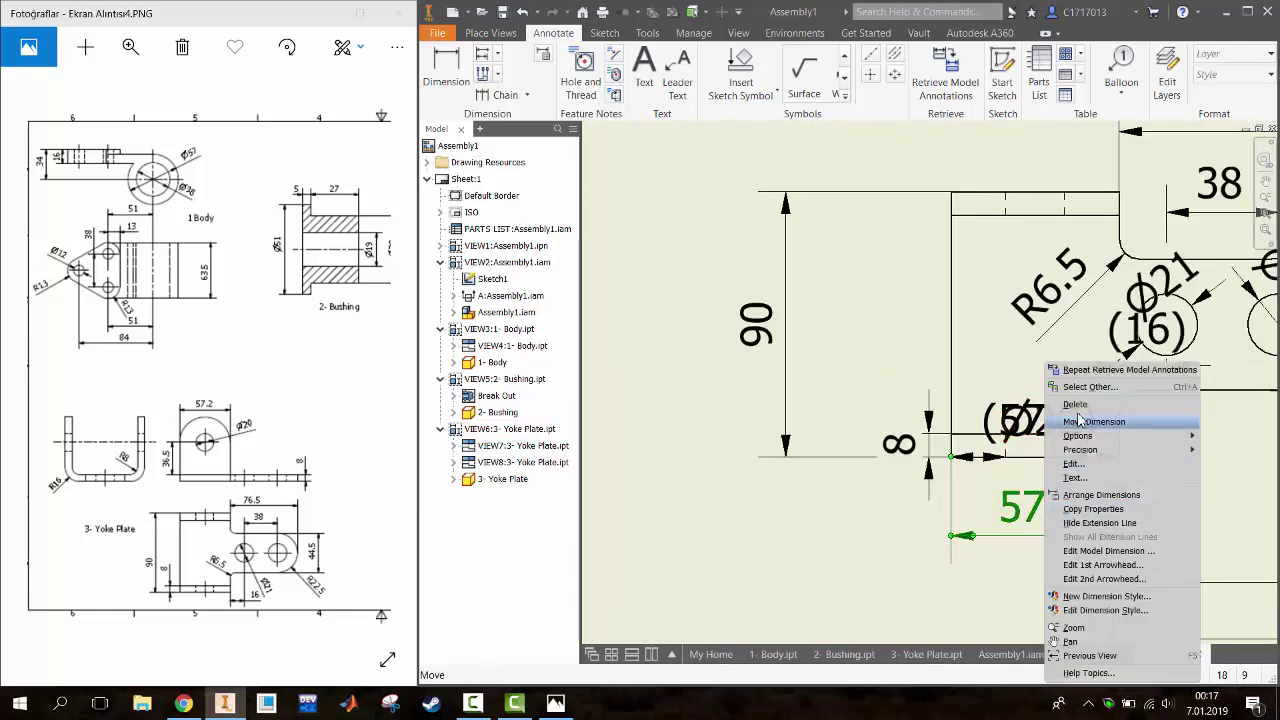
{"action": "left_click", "coordinate": [1008, 303]}
{"action": "scroll", "coordinate": [1008, 303], "scroll_direction": "down", "scroll_amount": 3}
{"action": "left_click_drag", "start_coordinate": [1008, 303], "coordinate": [1030, 176]}
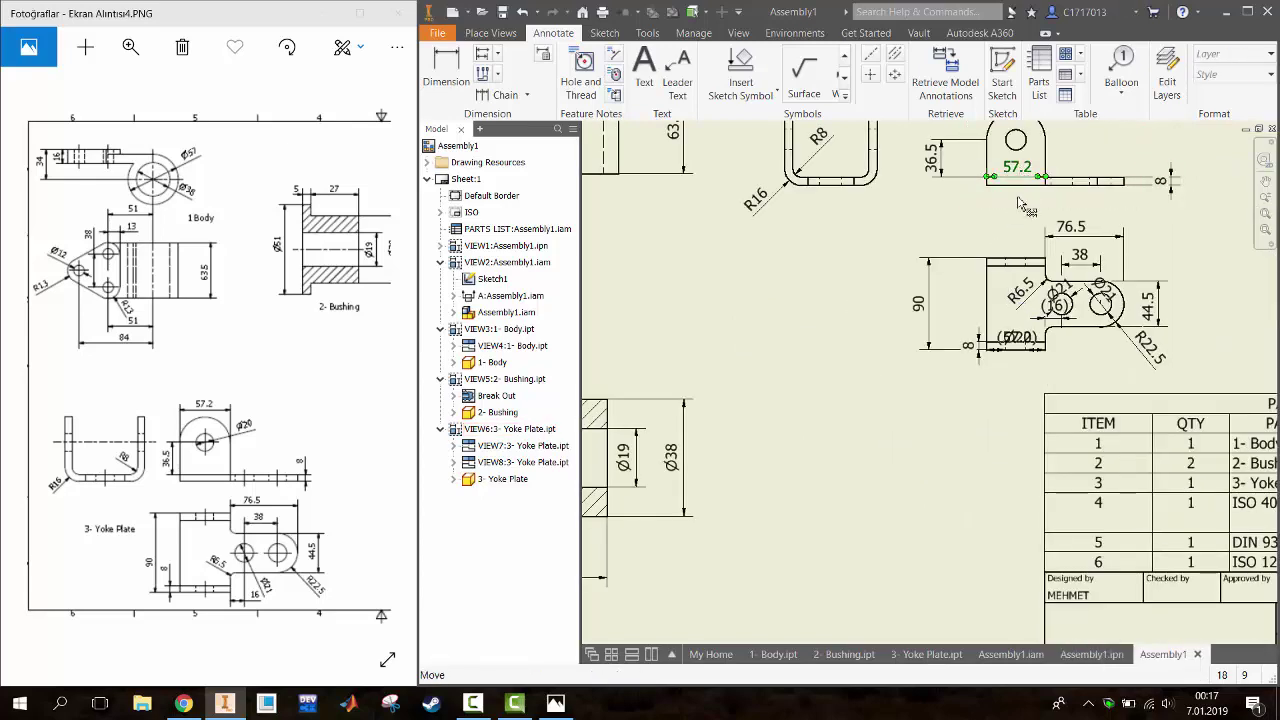
{"action": "left_click", "coordinate": [1025, 176]}
{"action": "left_click_drag", "start_coordinate": [1025, 176], "coordinate": [1024, 150]}
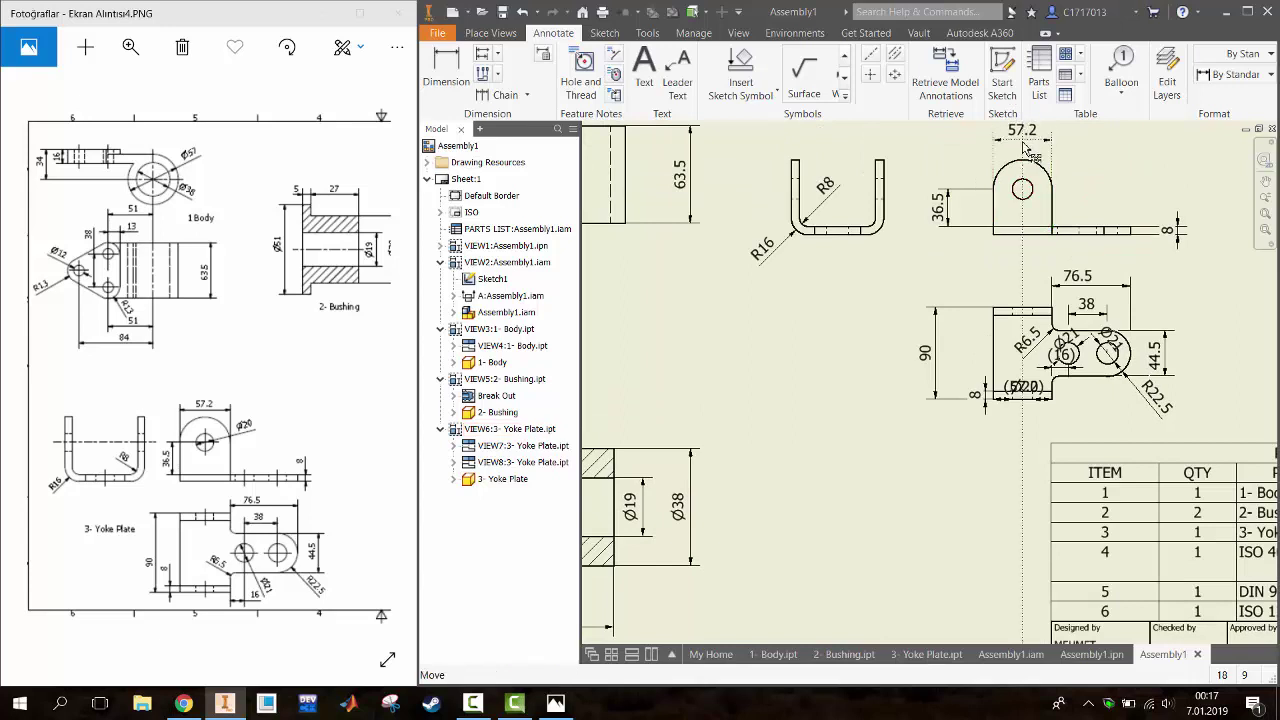
Attach the Ø20 dimension to the top view's hole and set it beside the hole
{"action": "left_click_drag", "start_coordinate": [1043, 397], "coordinate": [1013, 267]}
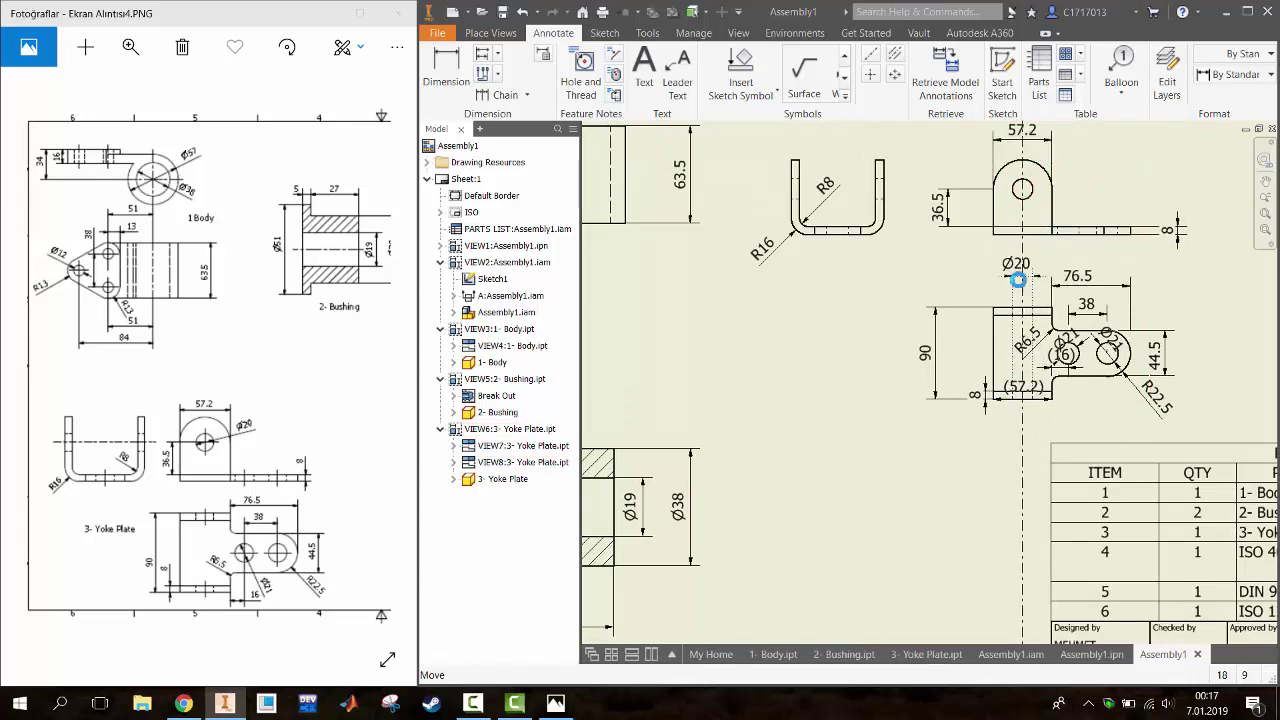
{"action": "right_click", "coordinate": [1015, 268]}
{"action": "left_click", "coordinate": [1051, 310]}
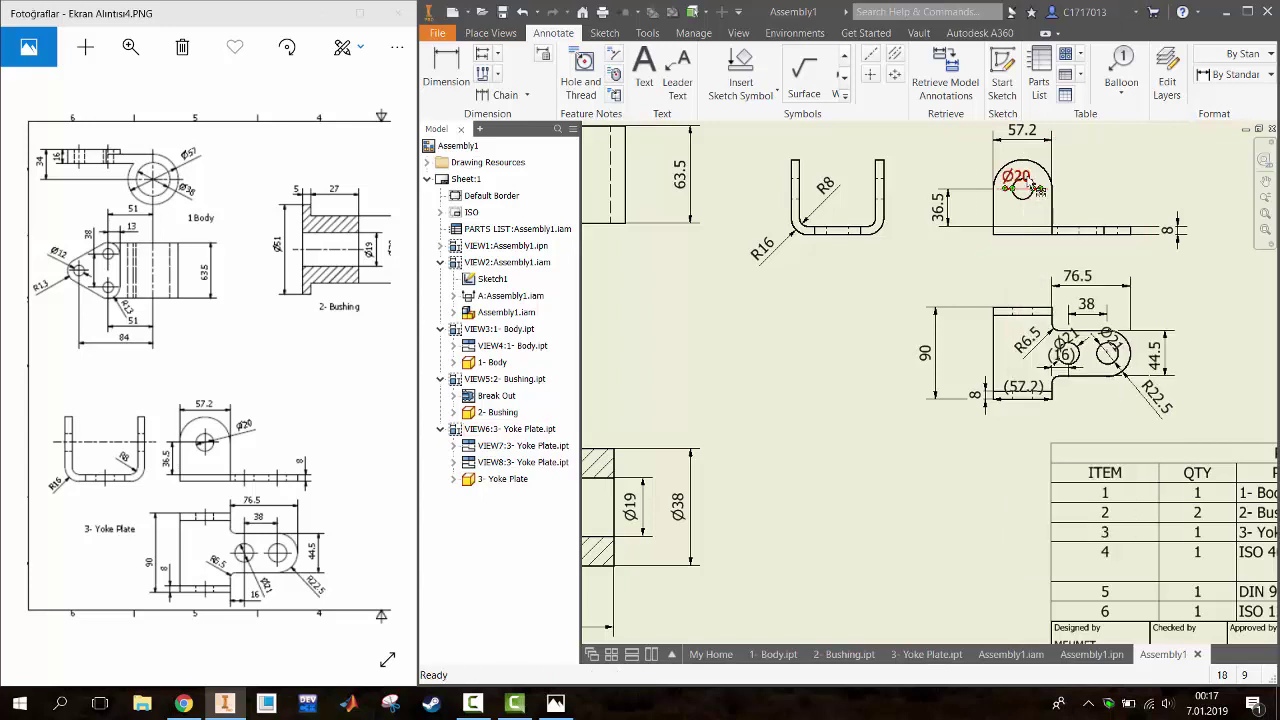
{"action": "left_click", "coordinate": [1040, 180]}
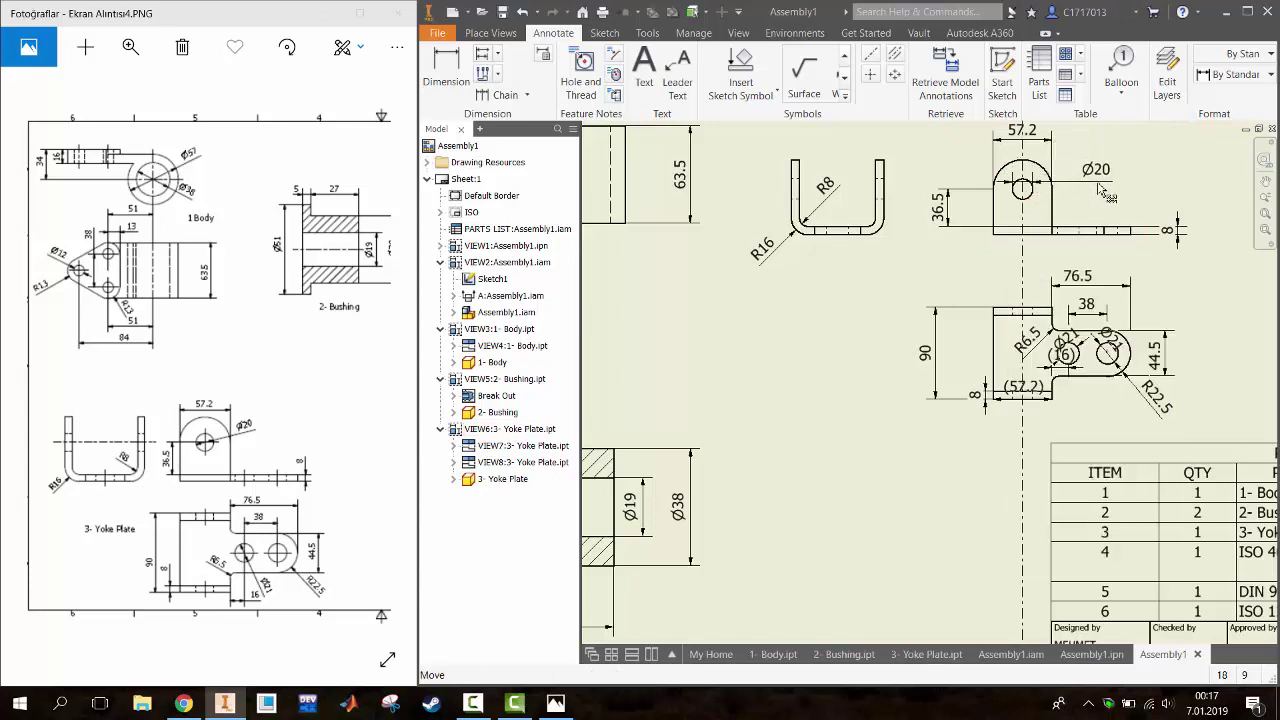
{"action": "left_click", "coordinate": [1103, 198]}
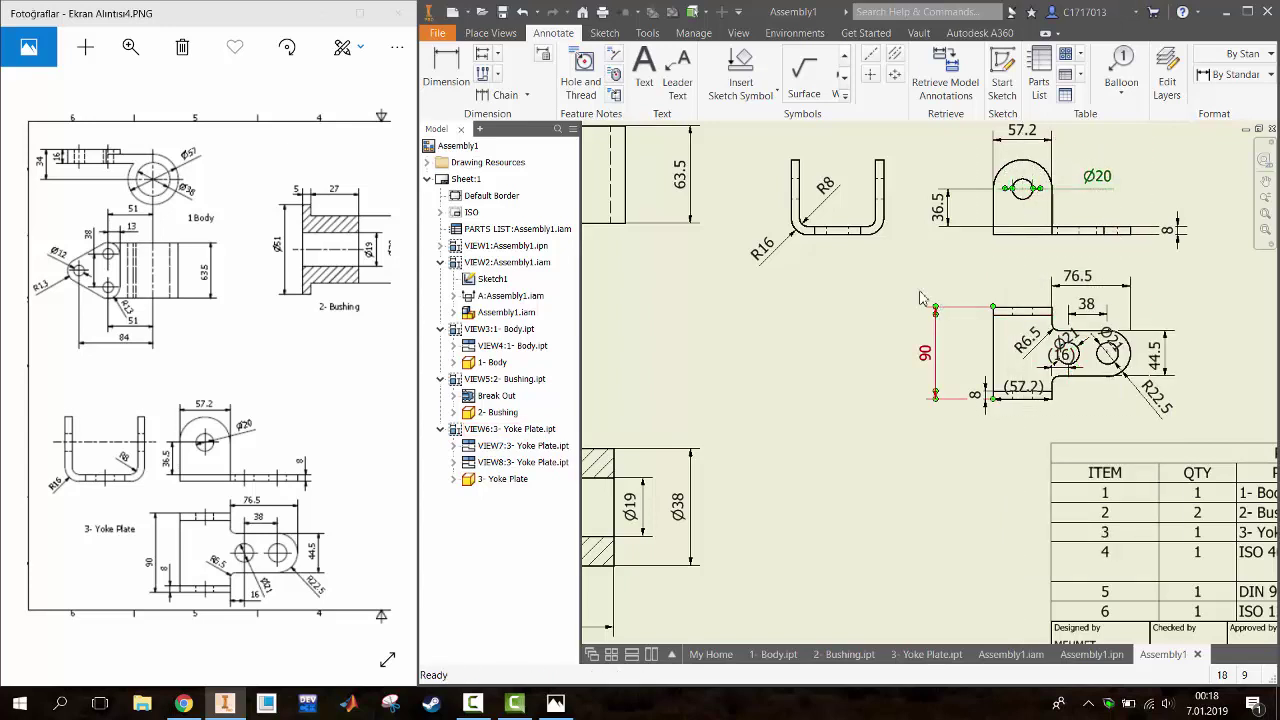
Delete the redundant (57.2) dimension and reposition the (16), R22.5 and right hole diameter labels
{"action": "right_click", "coordinate": [985, 400]}
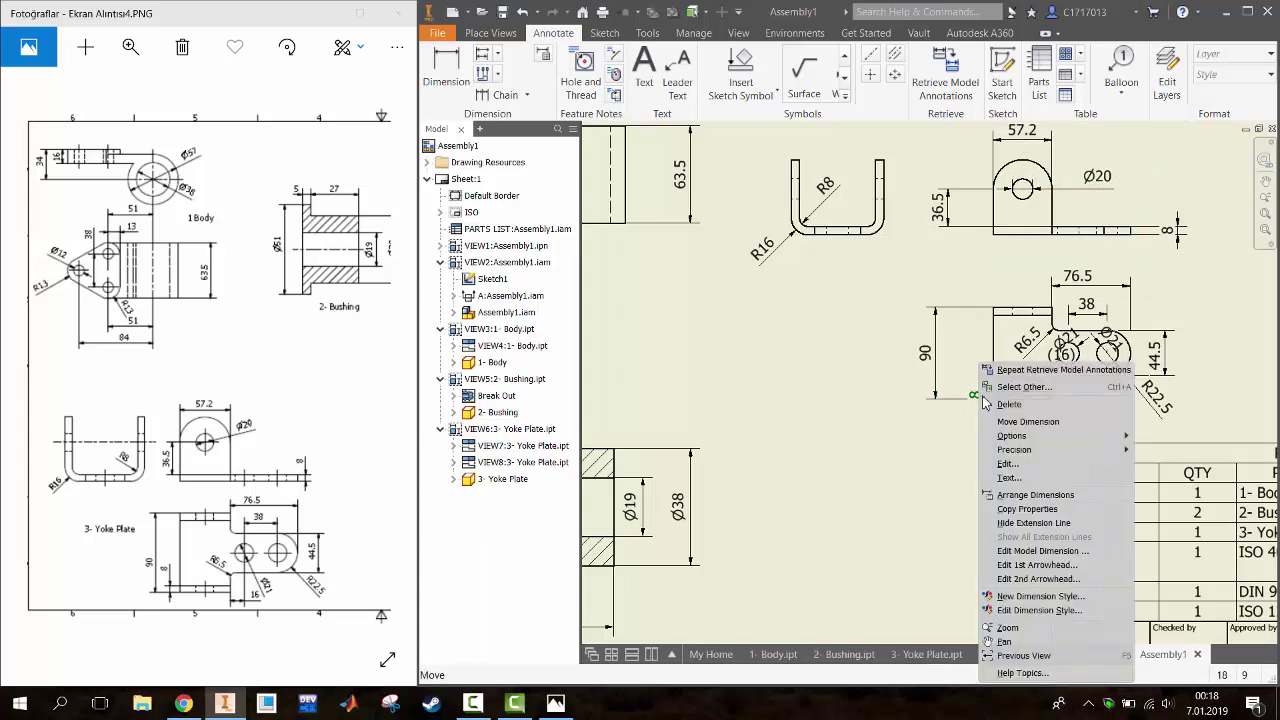
{"action": "left_click", "coordinate": [920, 453]}
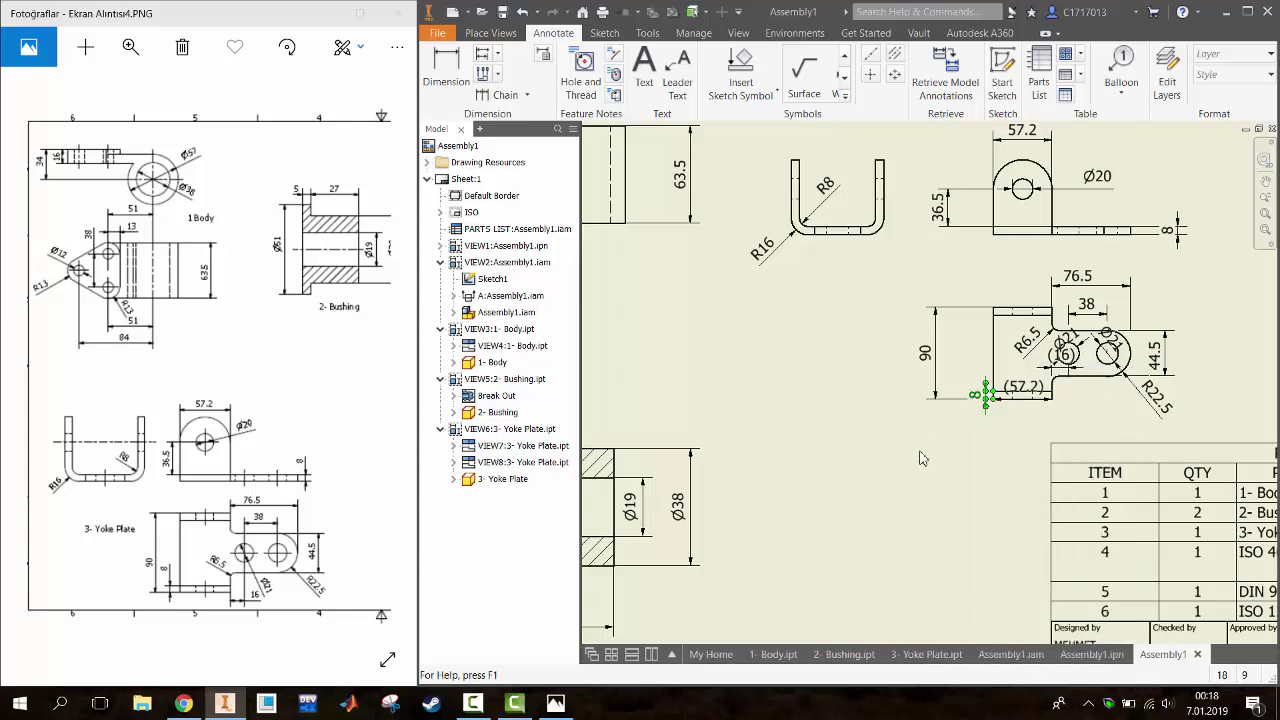
{"action": "right_click", "coordinate": [1033, 398]}
{"action": "left_click", "coordinate": [1040, 417]}
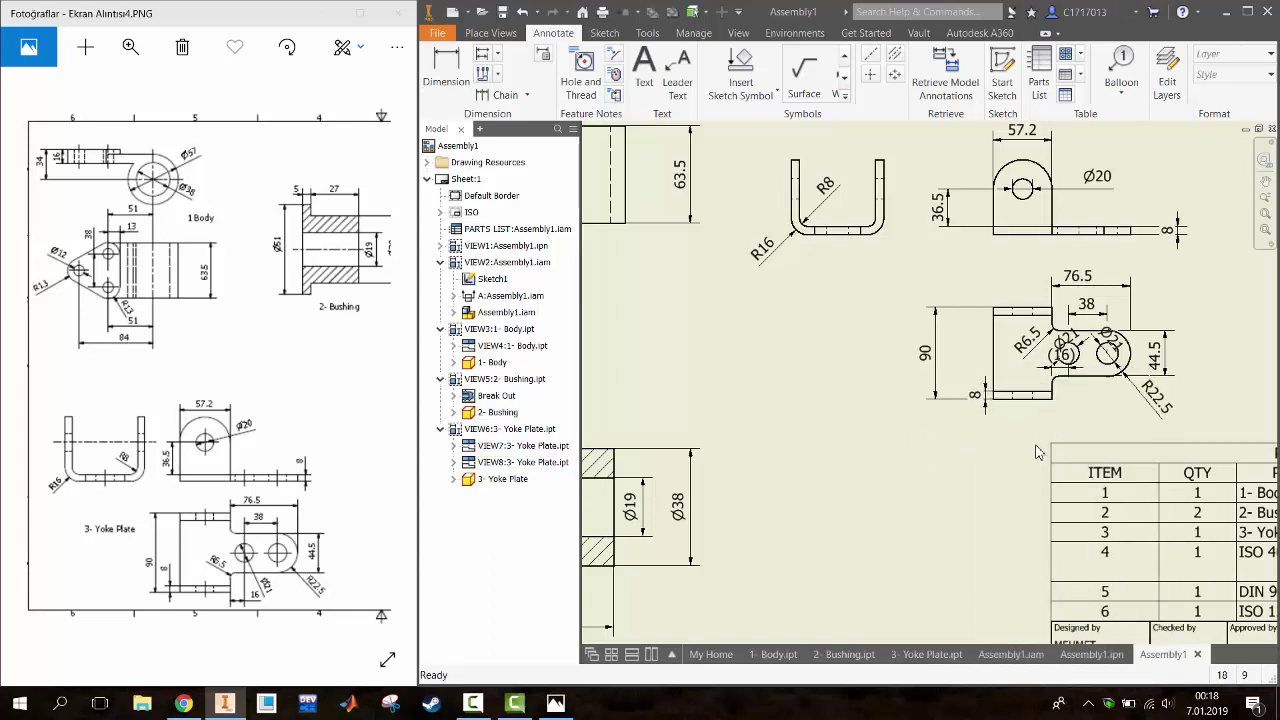
{"action": "left_click", "coordinate": [1027, 345]}
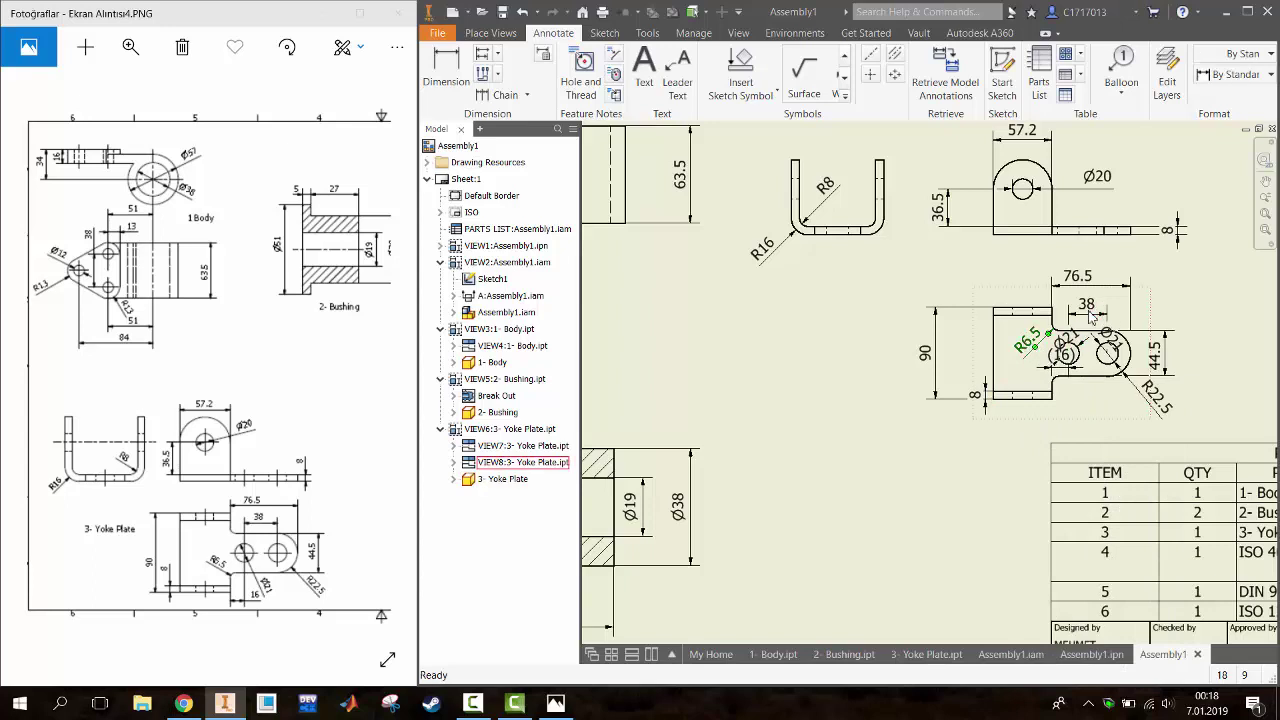
{"action": "left_click_drag", "start_coordinate": [1081, 363], "coordinate": [1066, 437]}
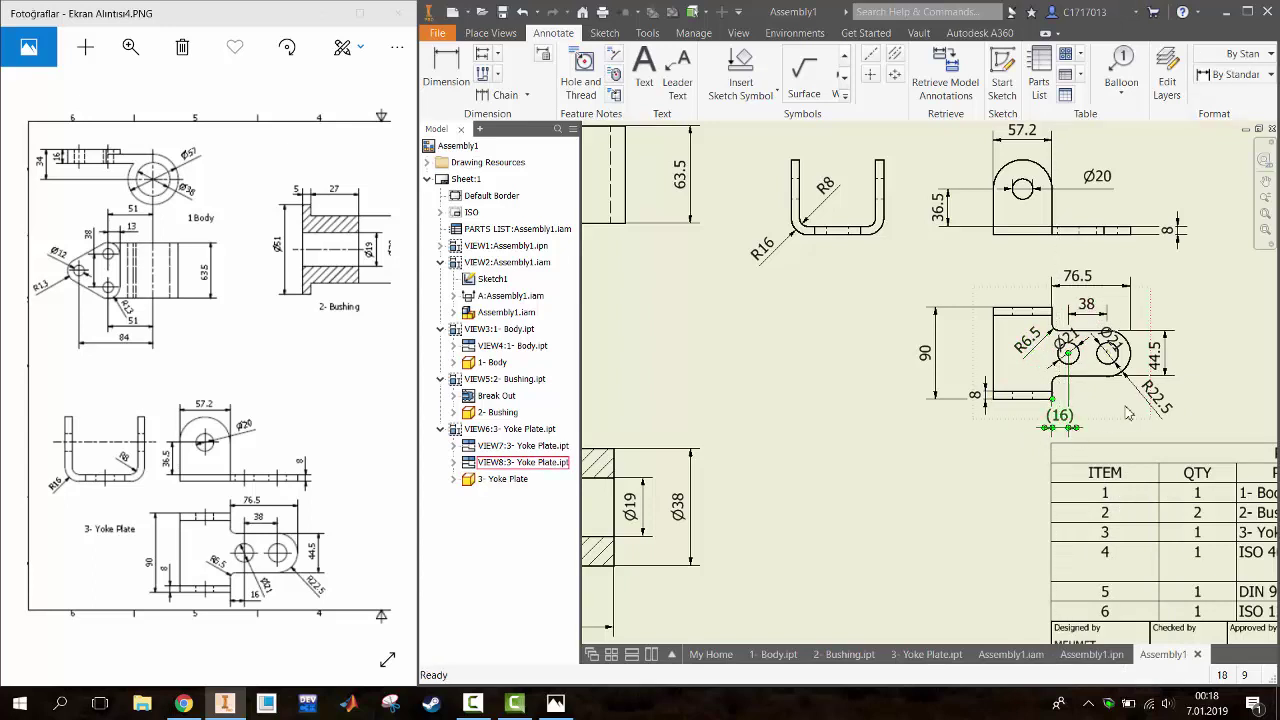
{"action": "left_click_drag", "start_coordinate": [1190, 398], "coordinate": [1203, 413]}
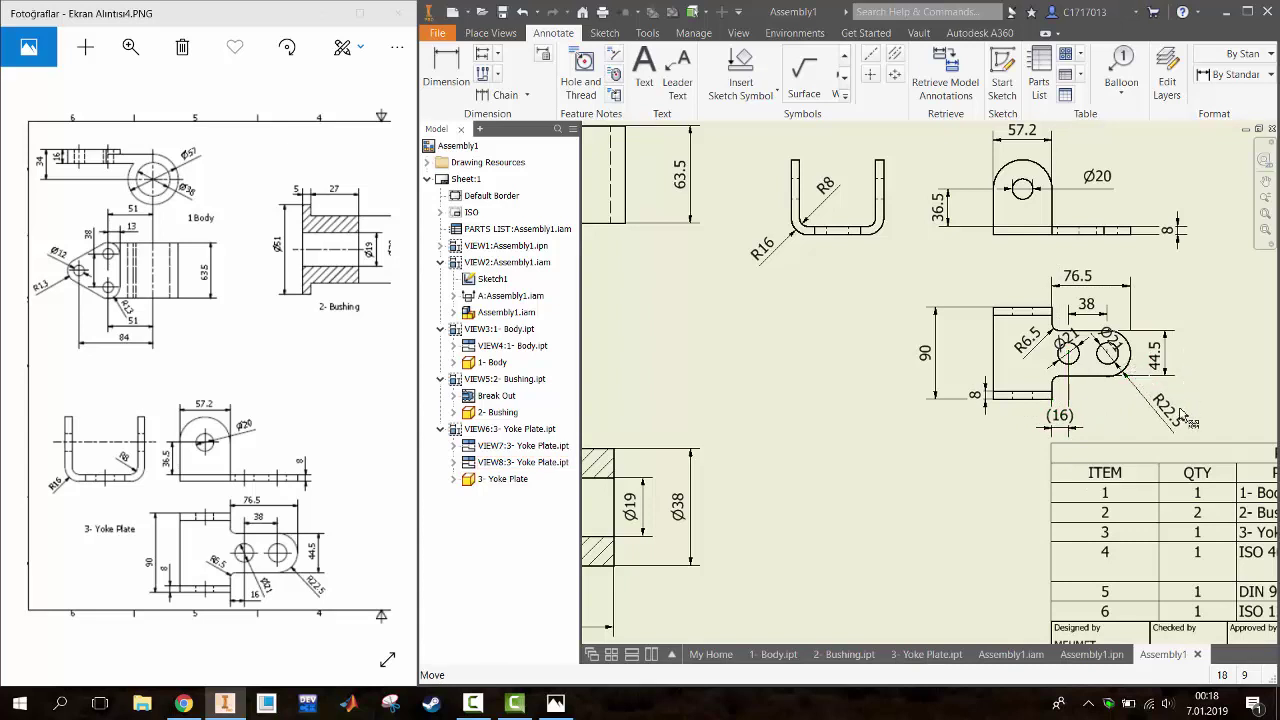
{"action": "mouse_move", "coordinate": [1141, 348]}
{"action": "left_mouse_down"}
{"action": "mouse_move", "coordinate": [1150, 316]}
{"action": "mouse_move", "coordinate": [1106, 366]}
{"action": "mouse_move", "coordinate": [1121, 375]}
{"action": "left_mouse_up"}
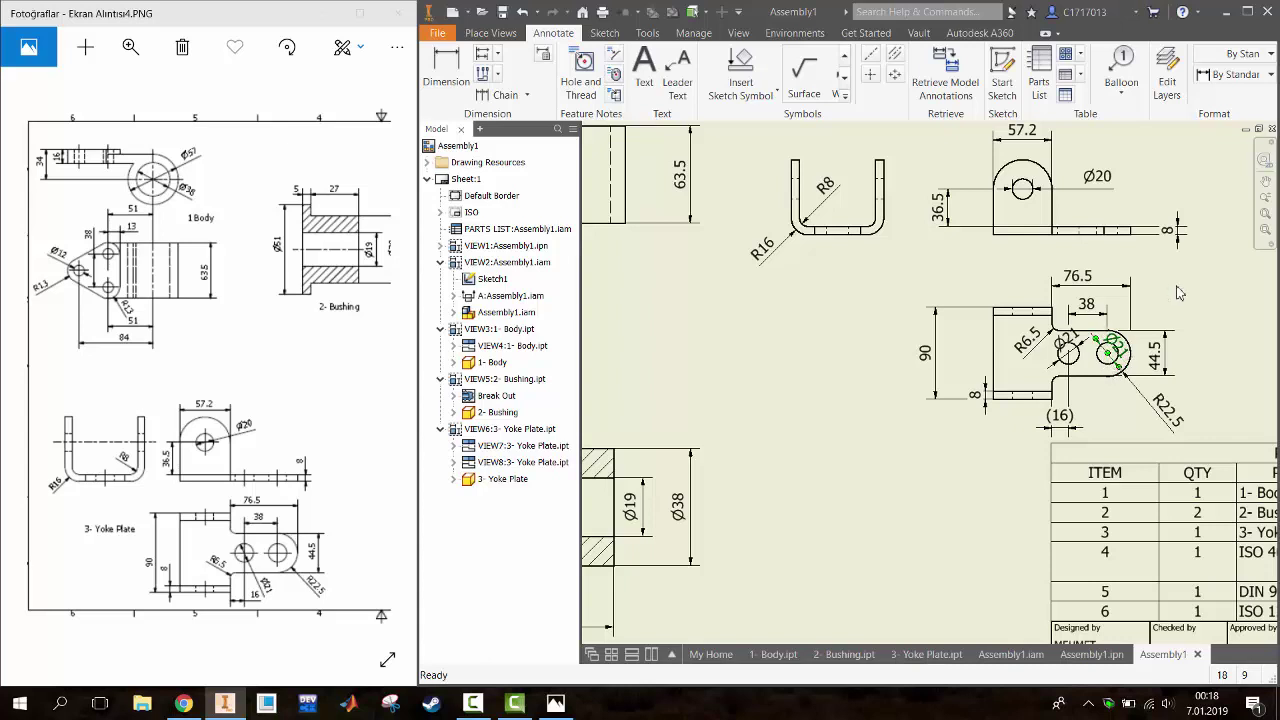
Reposition the left Ø21, R6.5, 76.5 and 38 dimensions around the plate view
{"action": "scroll", "coordinate": [1112, 360], "scroll_direction": "down", "scroll_amount": 3}
{"action": "left_click", "coordinate": [1030, 333]}
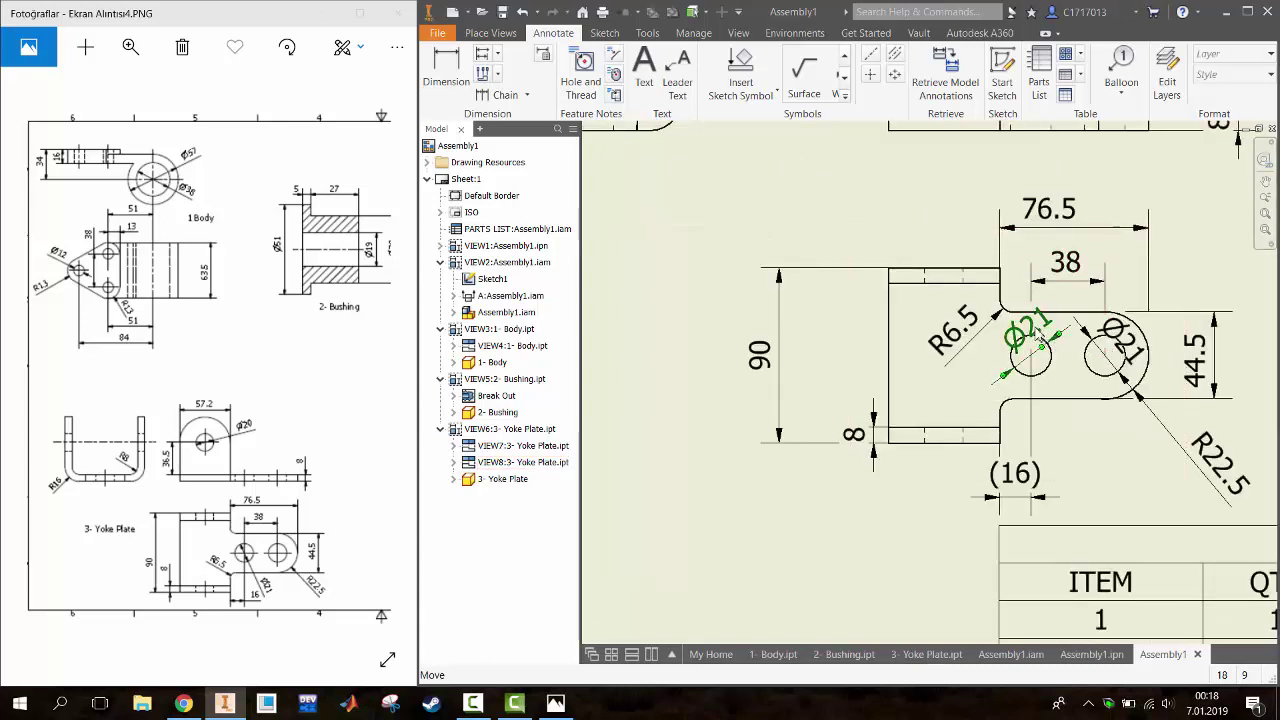
{"action": "right_click", "coordinate": [1034, 327]}
{"action": "key", "text": "Escape"}
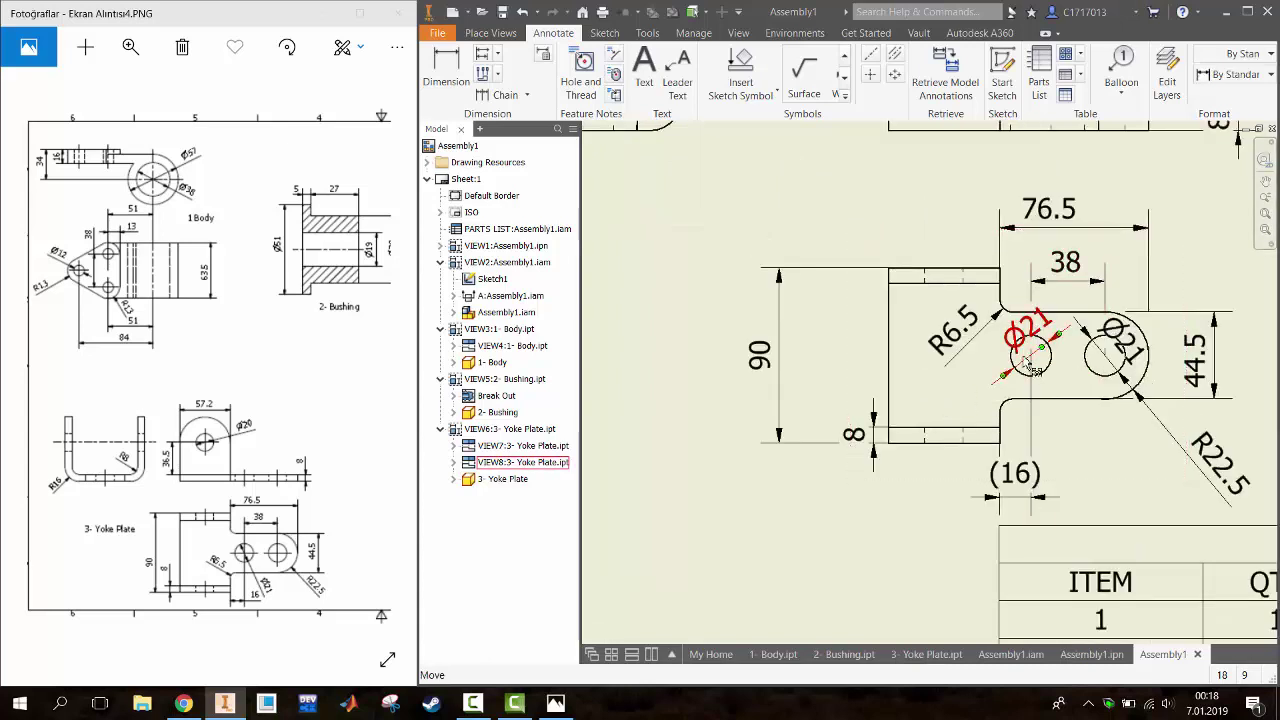
{"action": "mouse_move", "coordinate": [1033, 343]}
{"action": "left_mouse_down"}
{"action": "mouse_move", "coordinate": [968, 418]}
{"action": "mouse_move", "coordinate": [994, 401]}
{"action": "left_mouse_up"}
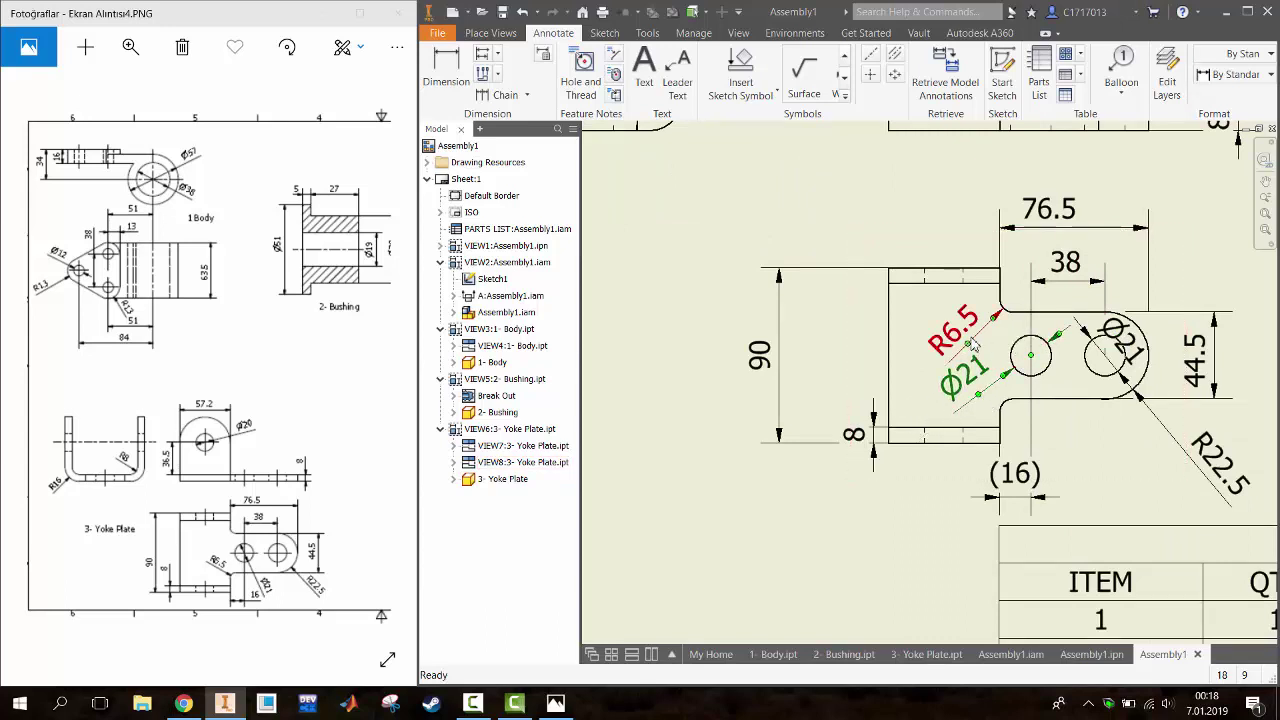
{"action": "left_click_drag", "start_coordinate": [980, 357], "coordinate": [1055, 282]}
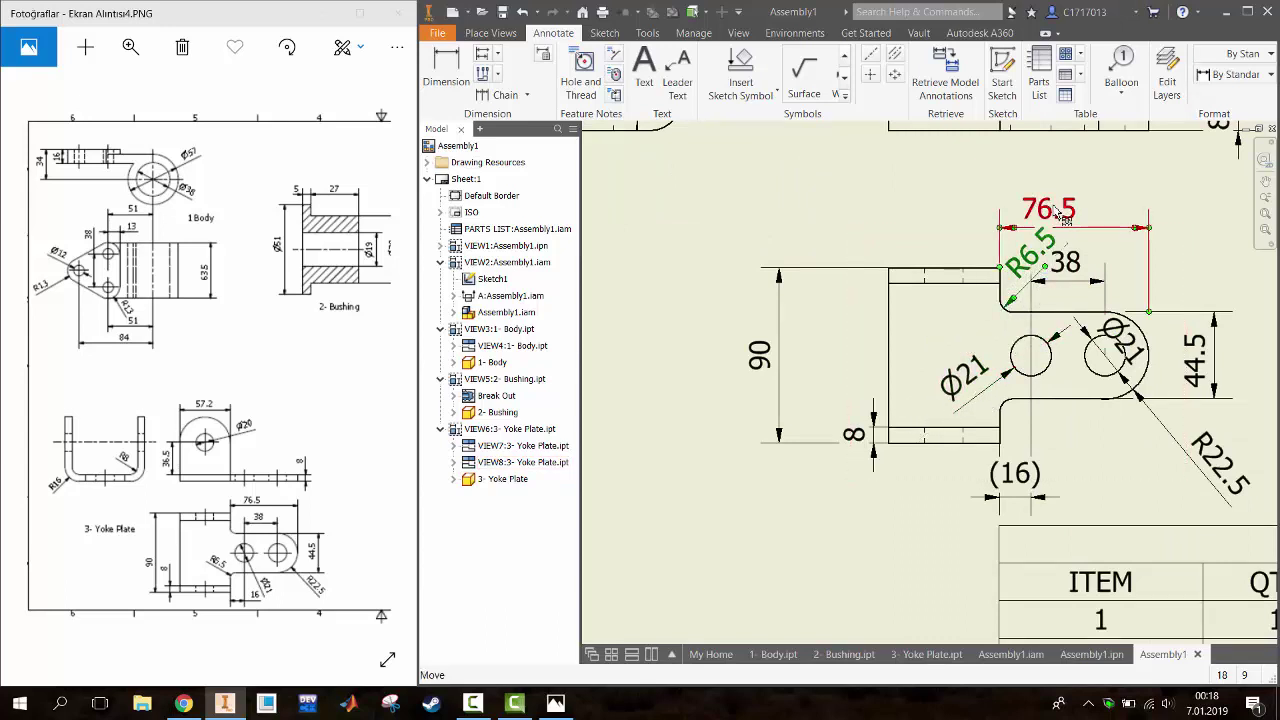
{"action": "left_click_drag", "start_coordinate": [1075, 234], "coordinate": [1075, 188]}
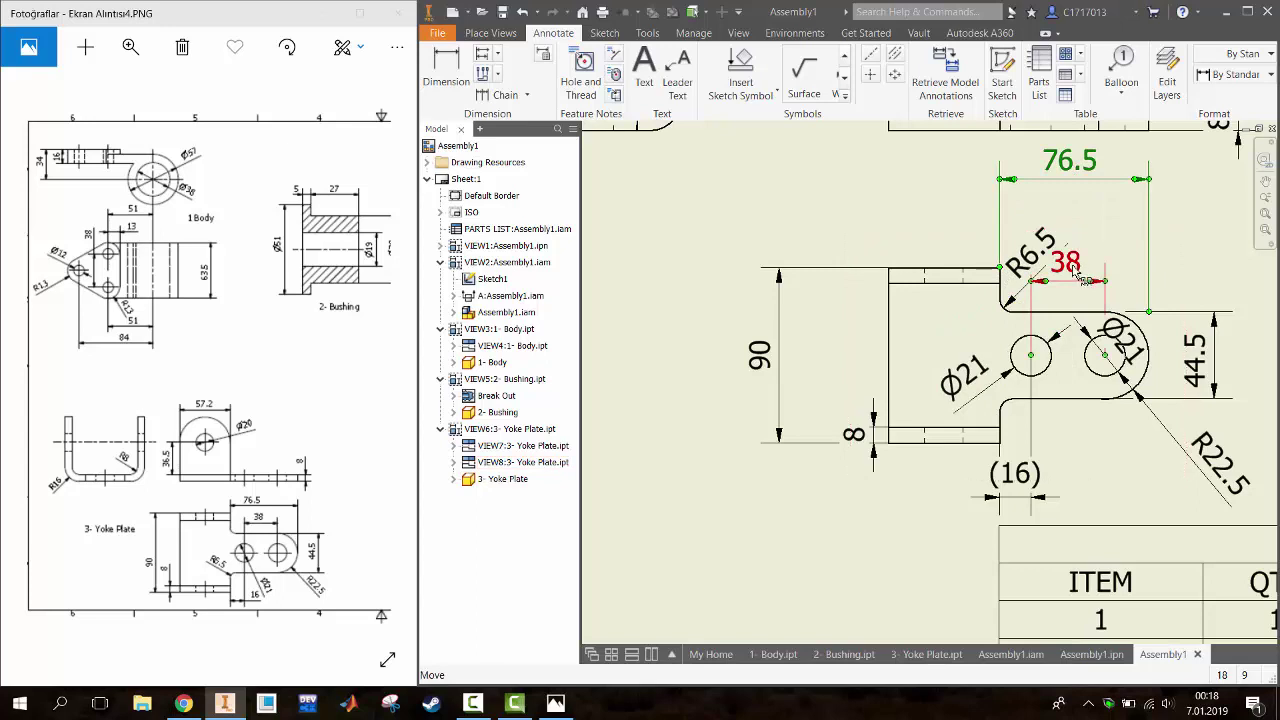
{"action": "left_click_drag", "start_coordinate": [1076, 285], "coordinate": [1072, 228]}
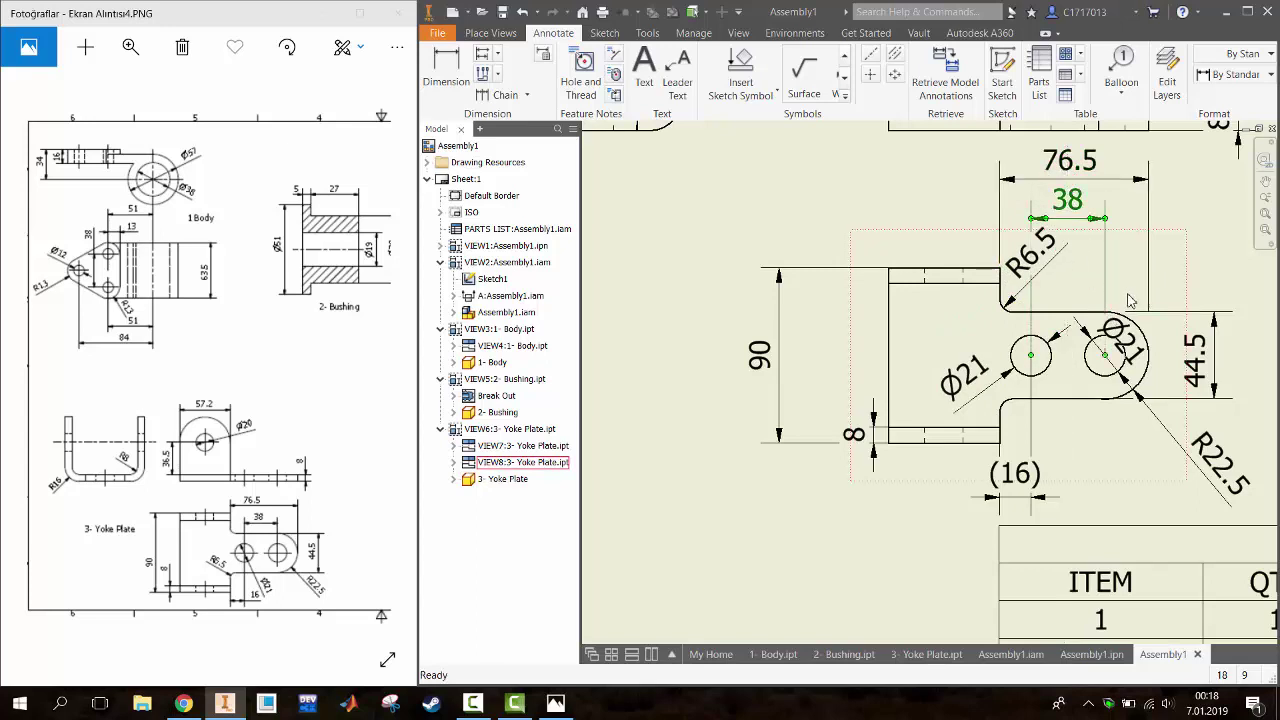
Delete the duplicate Ø21 on the right hole and move the 44.5 dimension
{"action": "right_click", "coordinate": [1117, 333]}
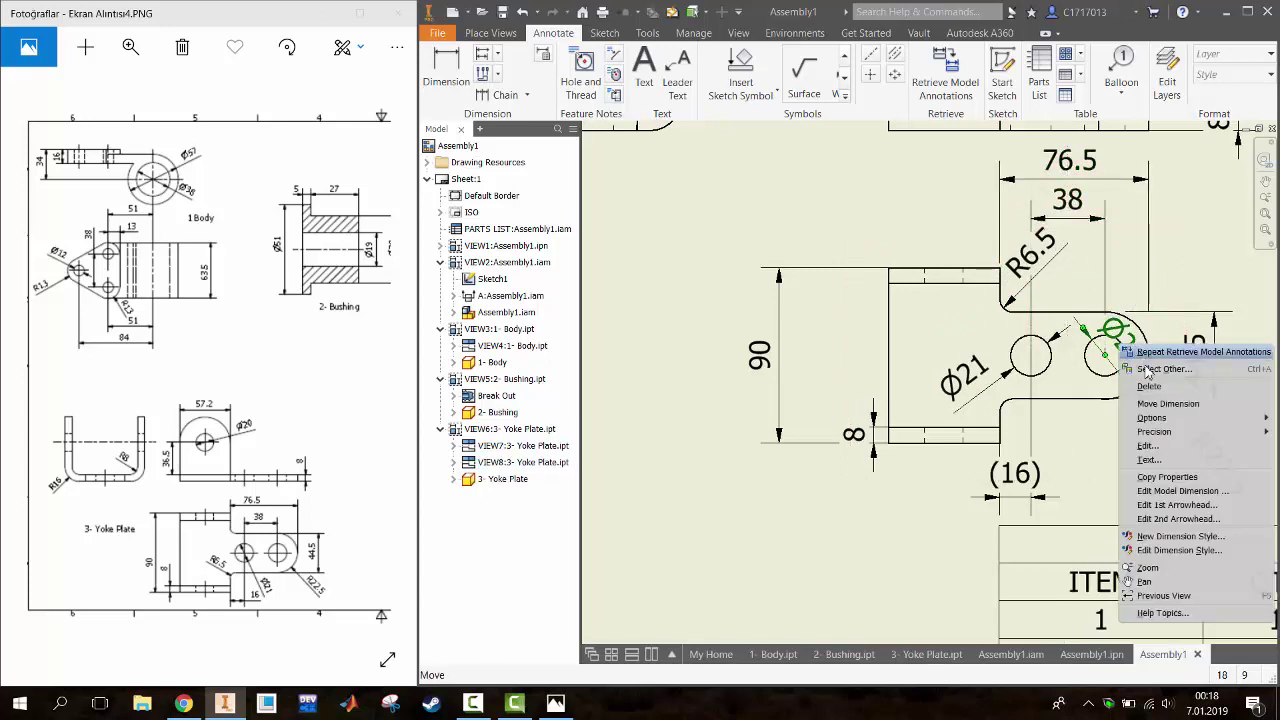
{"action": "left_click", "coordinate": [1150, 395]}
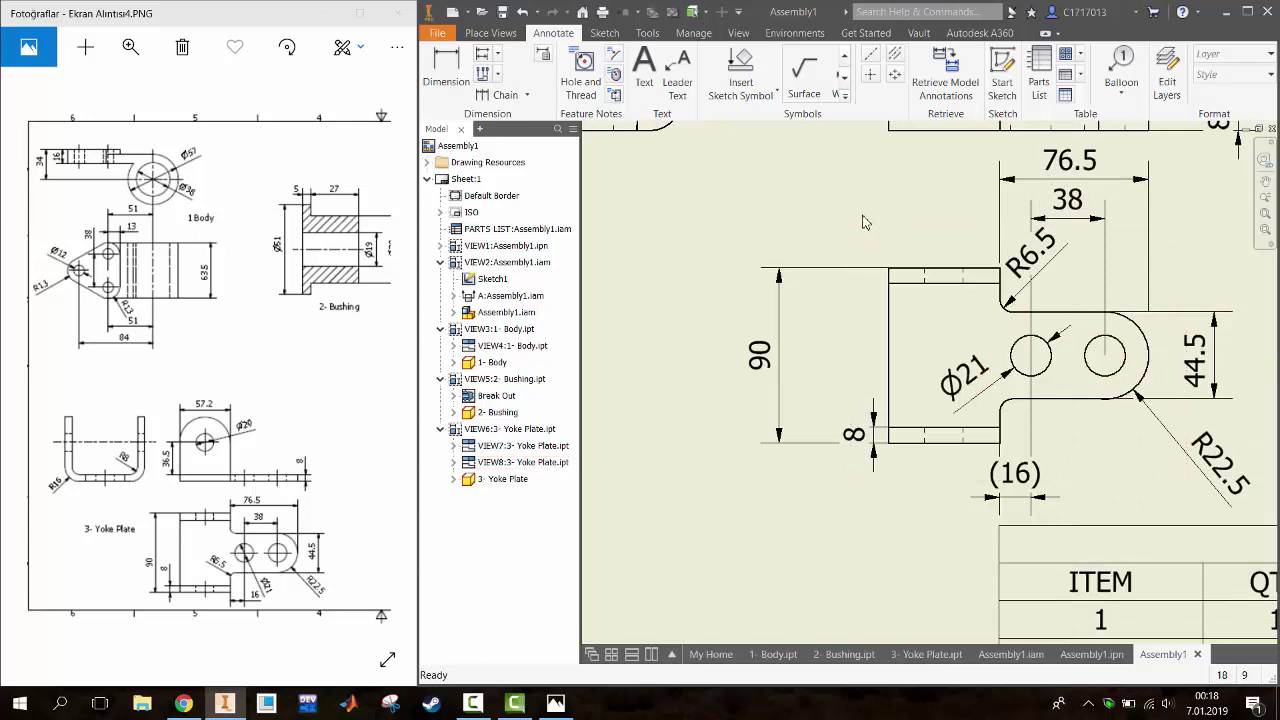
{"action": "scroll", "coordinate": [886, 240], "scroll_direction": "up", "scroll_amount": 2}
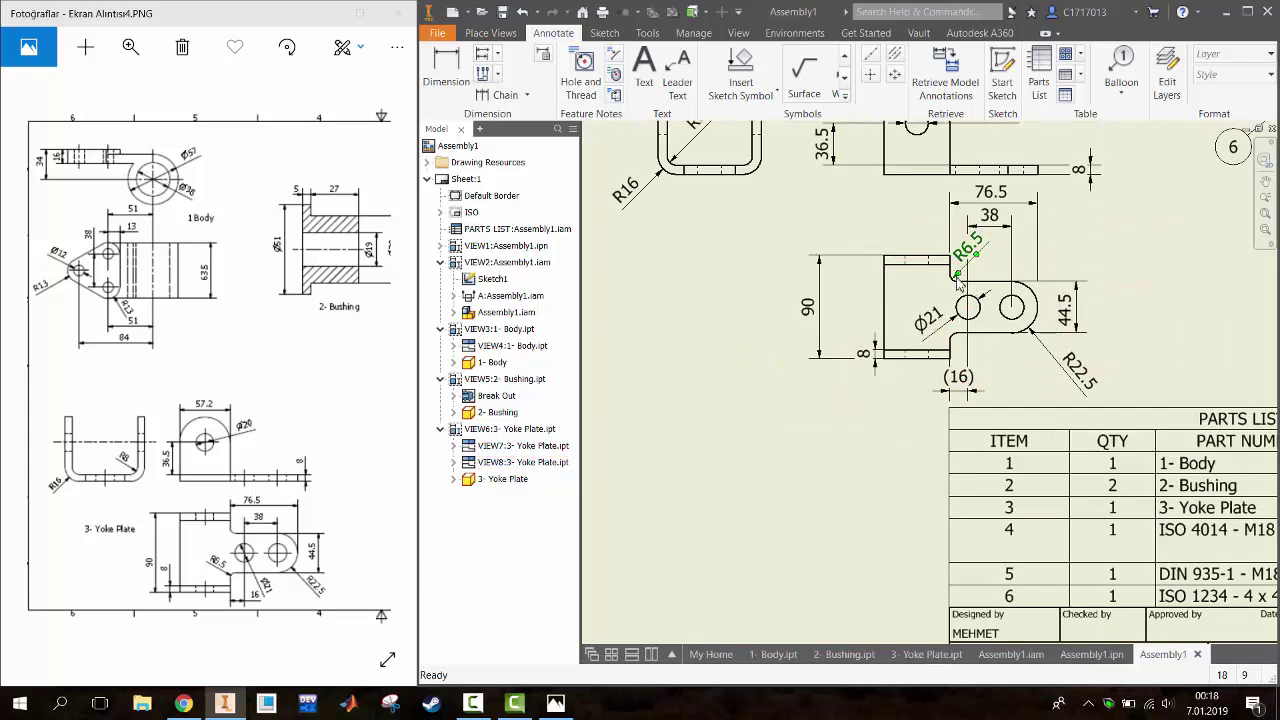
{"action": "right_click", "coordinate": [959, 283]}
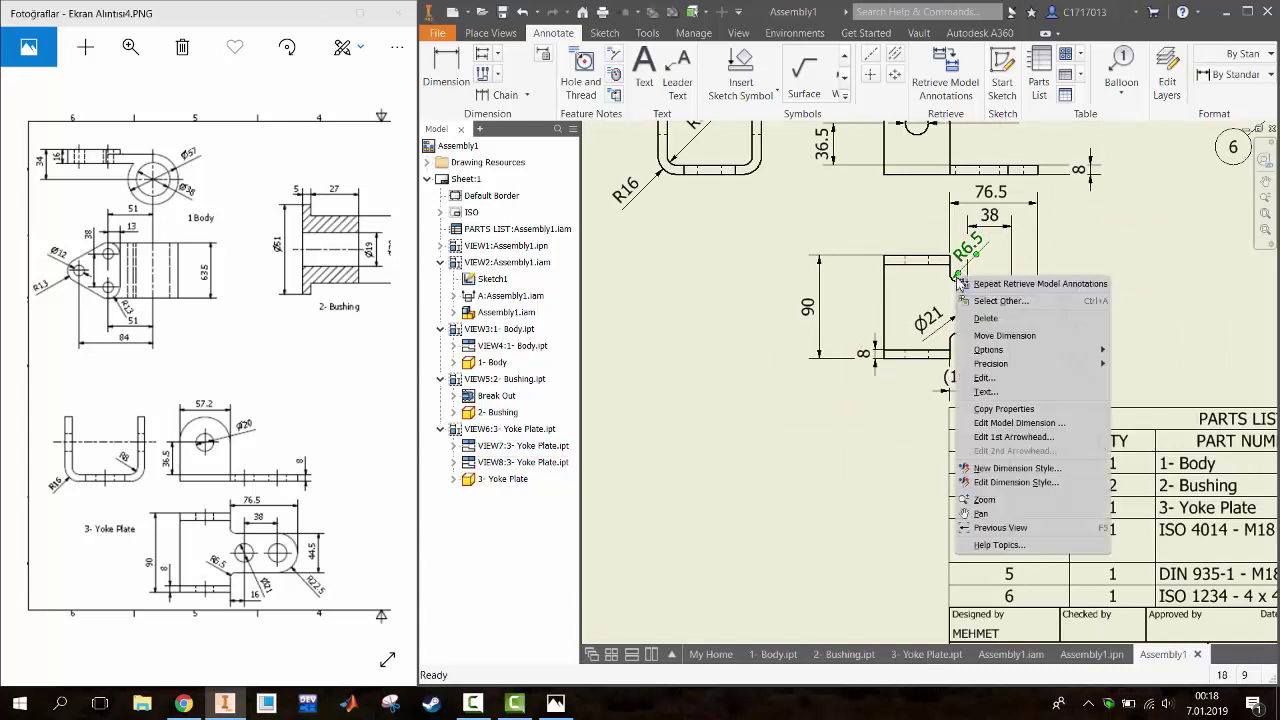
{"action": "left_click", "coordinate": [1113, 235]}
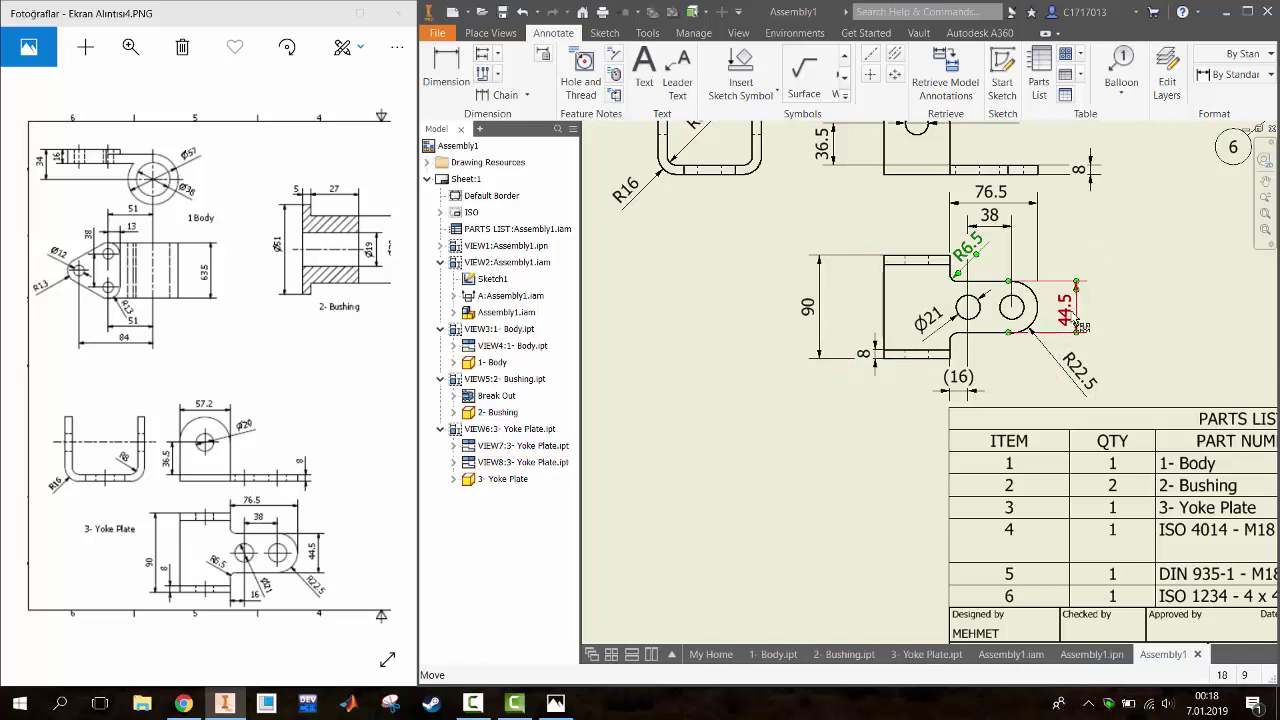
{"action": "mouse_move", "coordinate": [1080, 315]}
{"action": "left_mouse_down"}
{"action": "mouse_move", "coordinate": [1093, 320]}
{"action": "mouse_move", "coordinate": [1083, 316]}
{"action": "left_mouse_up"}
{"action": "key", "text": "Escape"}
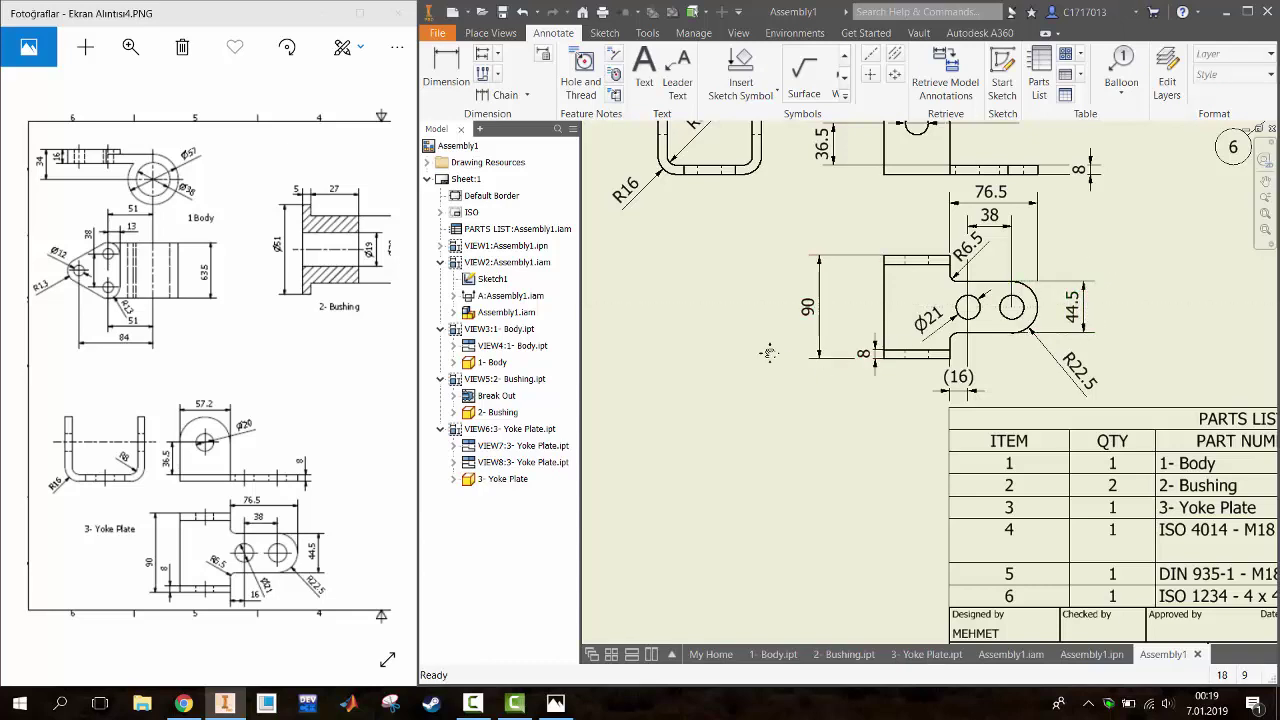
{"action": "scroll", "coordinate": [768, 352], "scroll_direction": "down", "scroll_amount": 5}
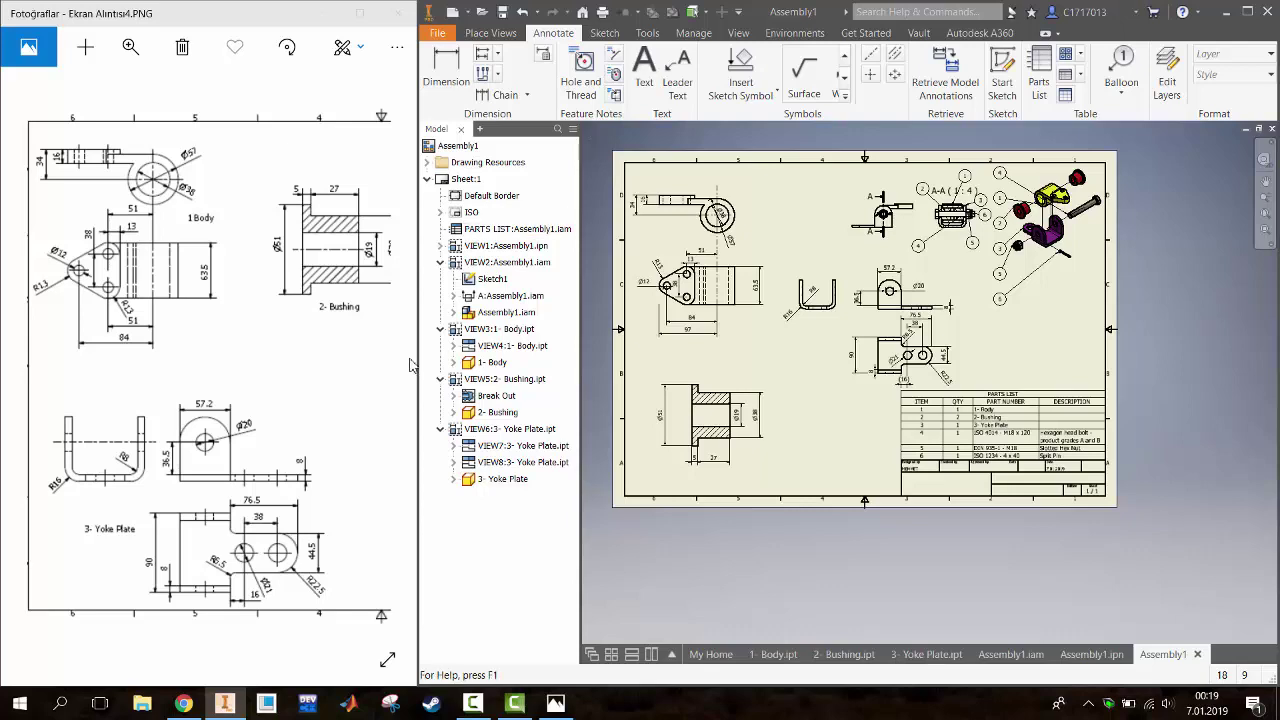
Add text notes '1- Body' and '2- Bushing' beside the Body and Bushing views
{"action": "mouse_move", "coordinate": [340, 403]}
{"action": "left_mouse_down"}
{"action": "mouse_move", "coordinate": [266, 404]}
{"action": "mouse_move", "coordinate": [322, 410]}
{"action": "left_mouse_up"}
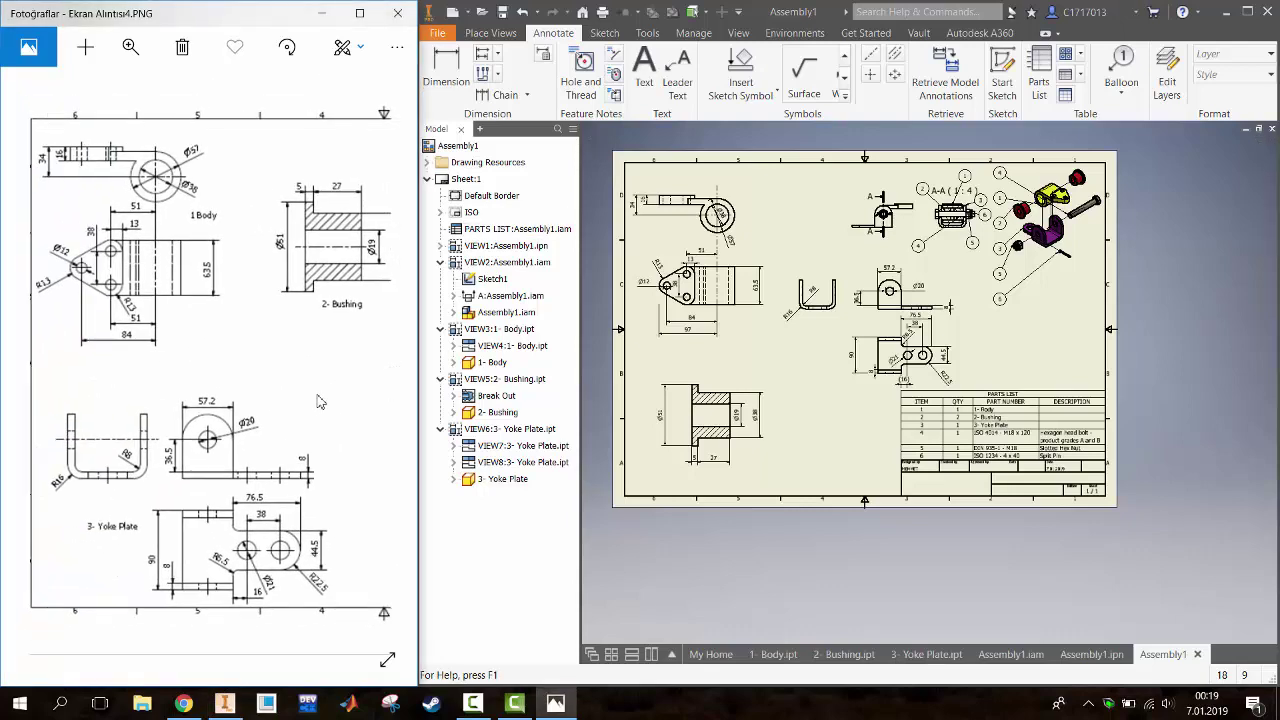
{"action": "left_click", "coordinate": [644, 75]}
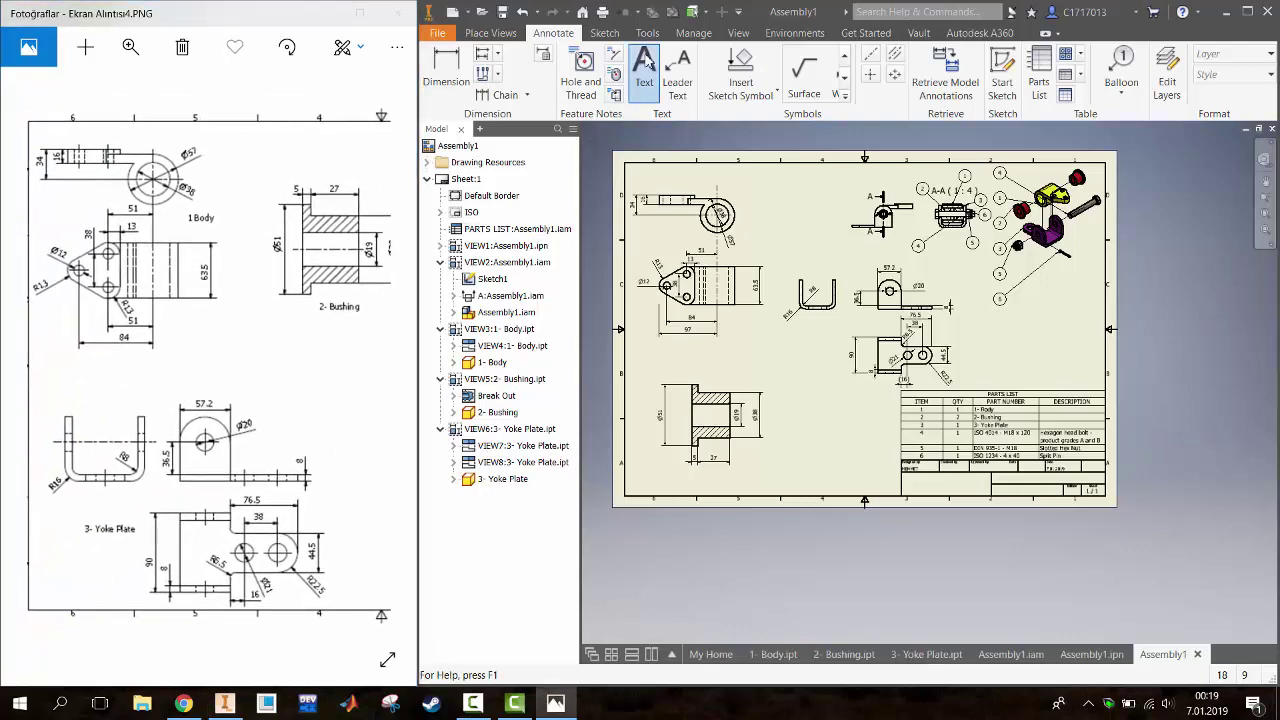
{"action": "left_click", "coordinate": [771, 236]}
{"action": "type", "text": "1- Body"}
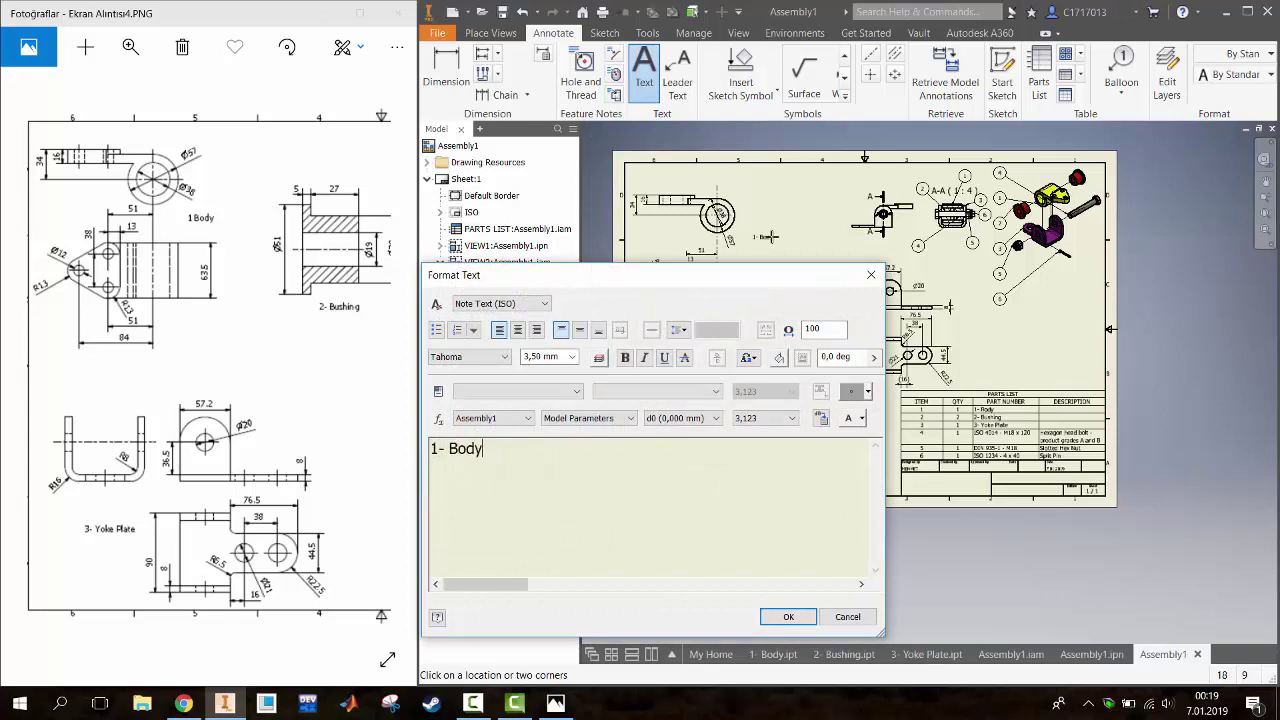
{"action": "left_click", "coordinate": [788, 616]}
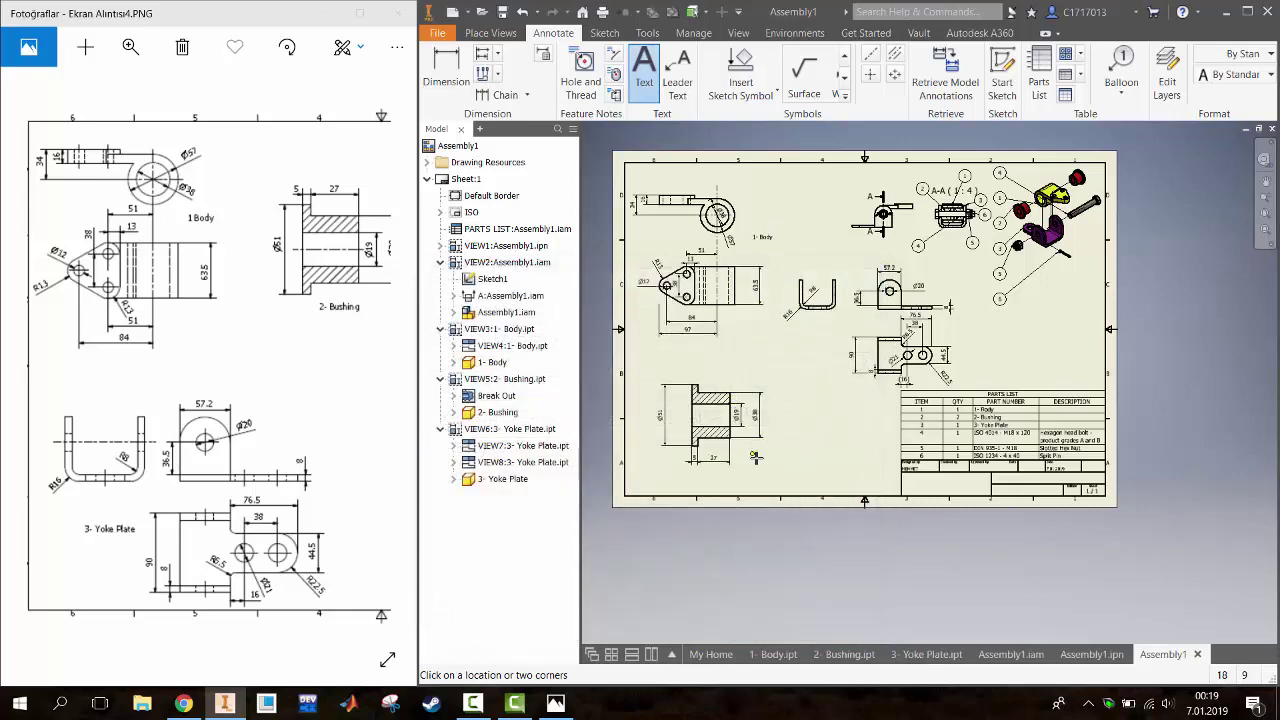
{"action": "left_click", "coordinate": [756, 458]}
{"action": "type", "text": "2- Bushing"}
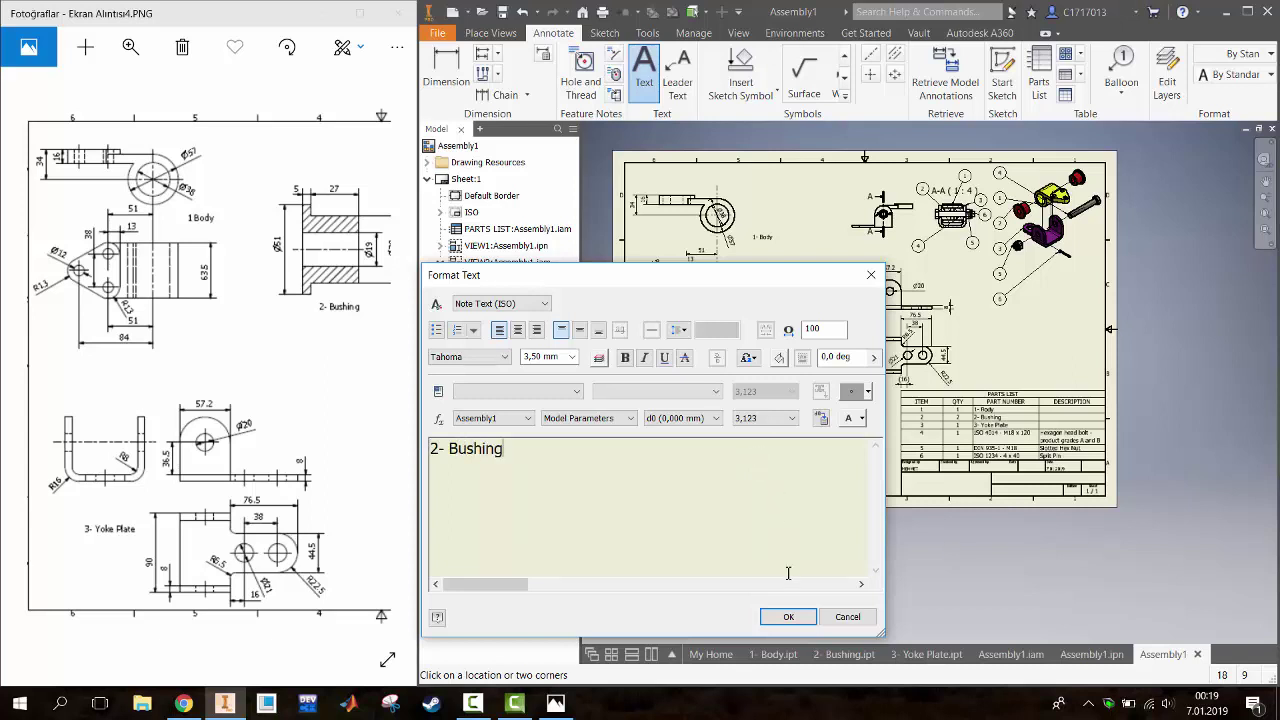
{"action": "left_click", "coordinate": [788, 616]}
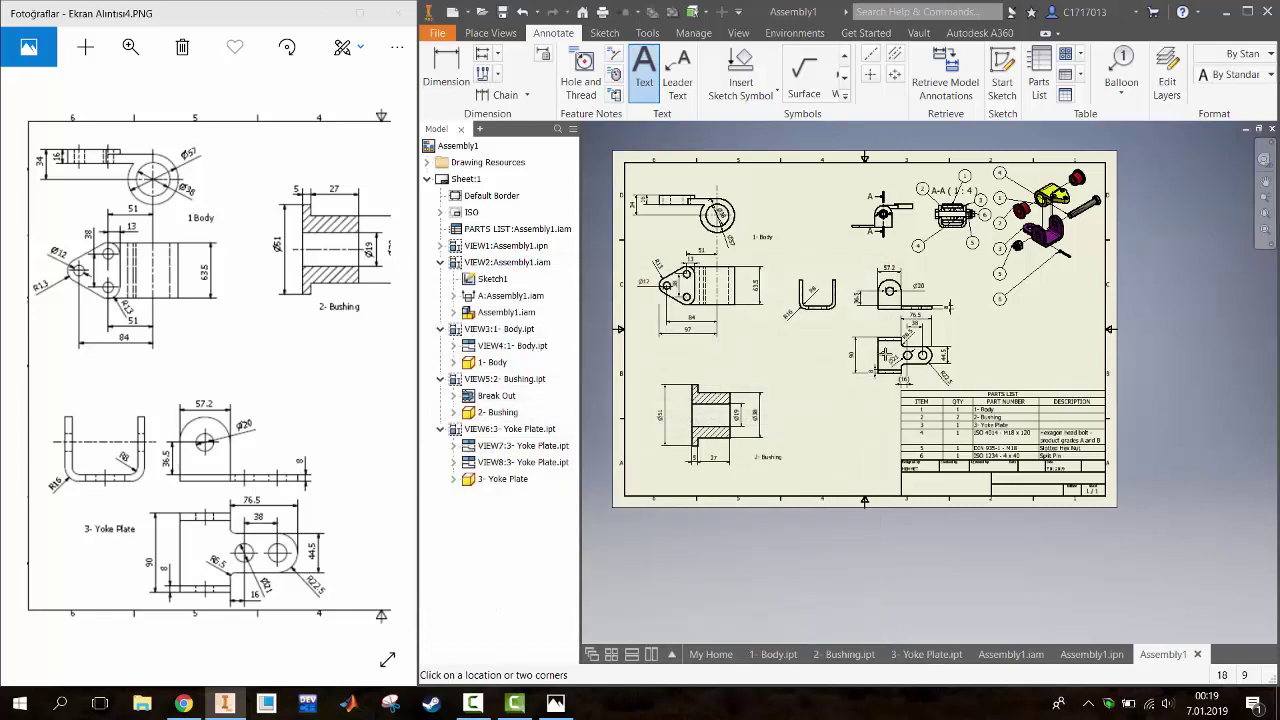
Add the '3- Yoke Plate' note and move it up and left beside the yoke plate views
{"action": "left_click", "coordinate": [818, 340]}
{"action": "type", "text": "3- Yoke Plate"}
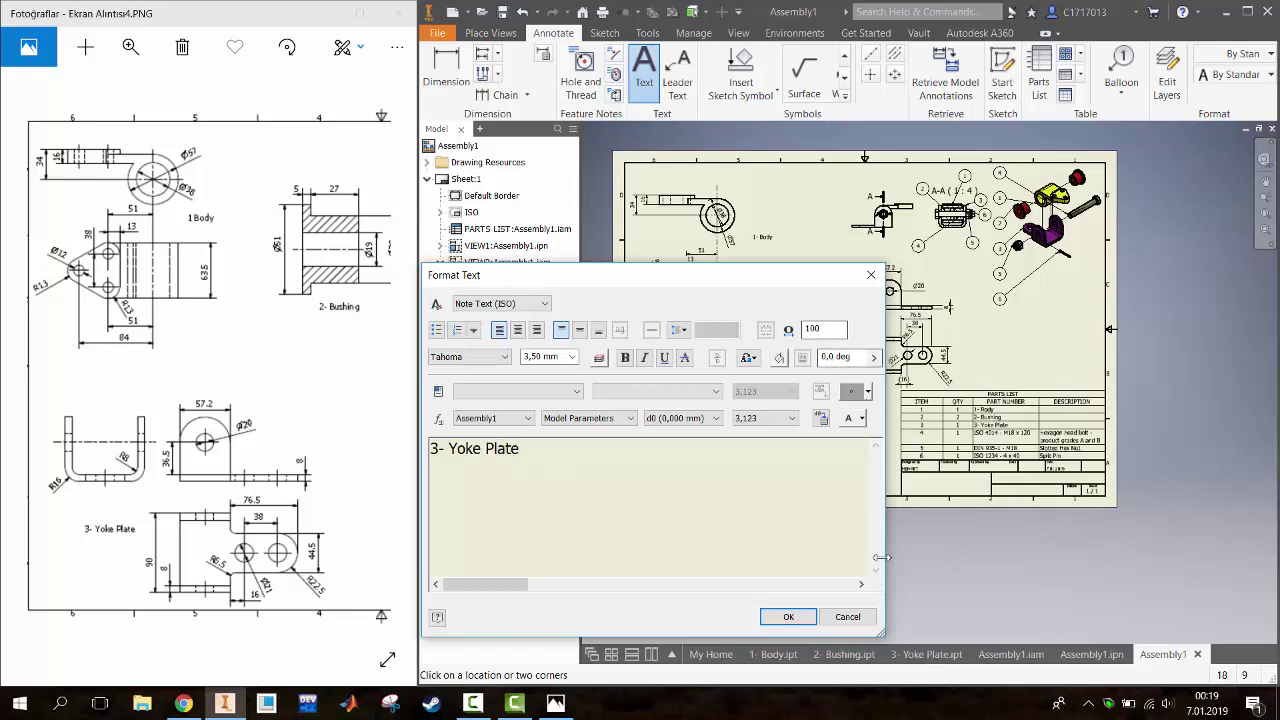
{"action": "left_click", "coordinate": [799, 618]}
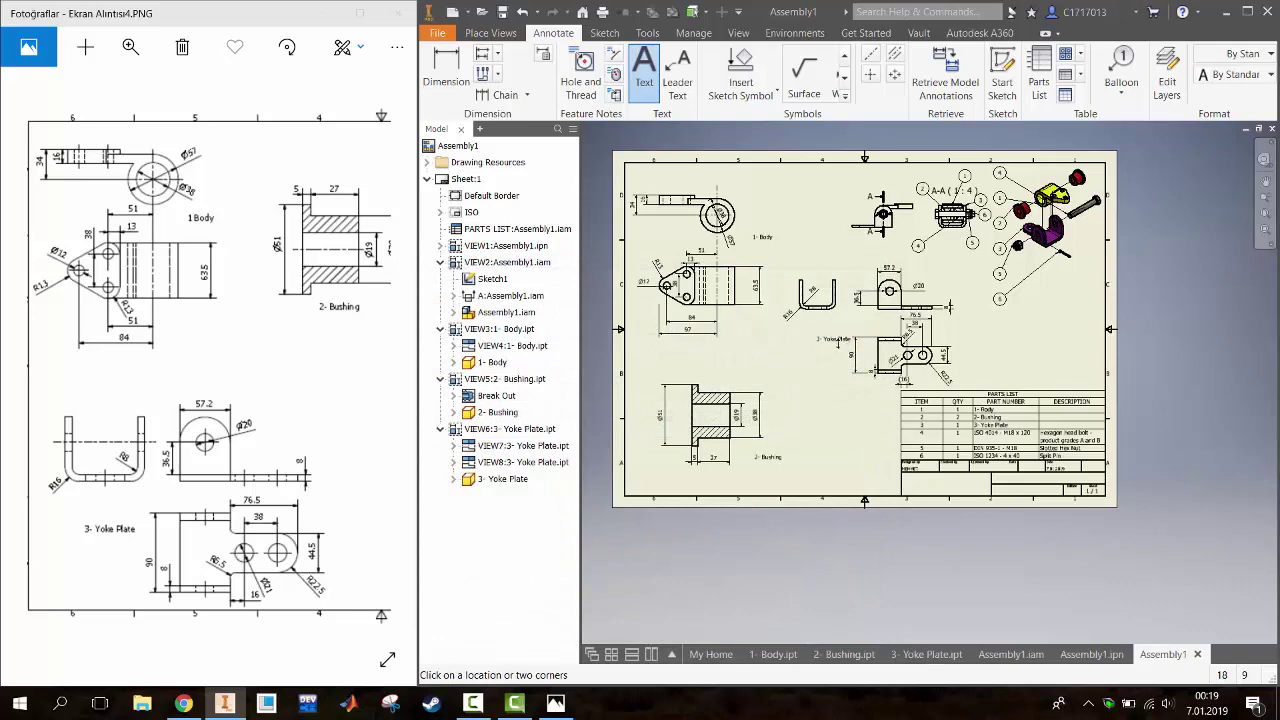
{"action": "scroll", "coordinate": [838, 341], "scroll_direction": "up", "scroll_amount": 3}
{"action": "scroll", "coordinate": [830, 334], "scroll_direction": "up", "scroll_amount": 3}
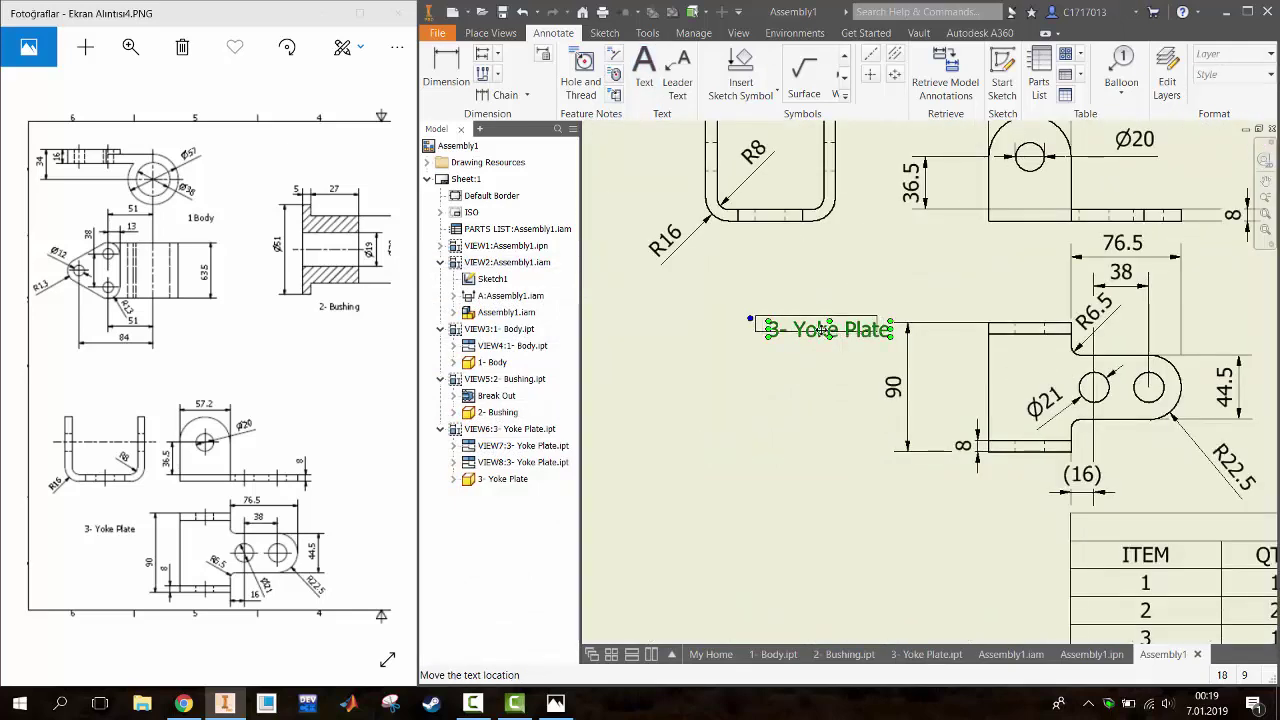
{"action": "left_click_drag", "start_coordinate": [822, 330], "coordinate": [790, 300]}
{"action": "scroll", "coordinate": [787, 410], "scroll_direction": "down", "scroll_amount": 5}
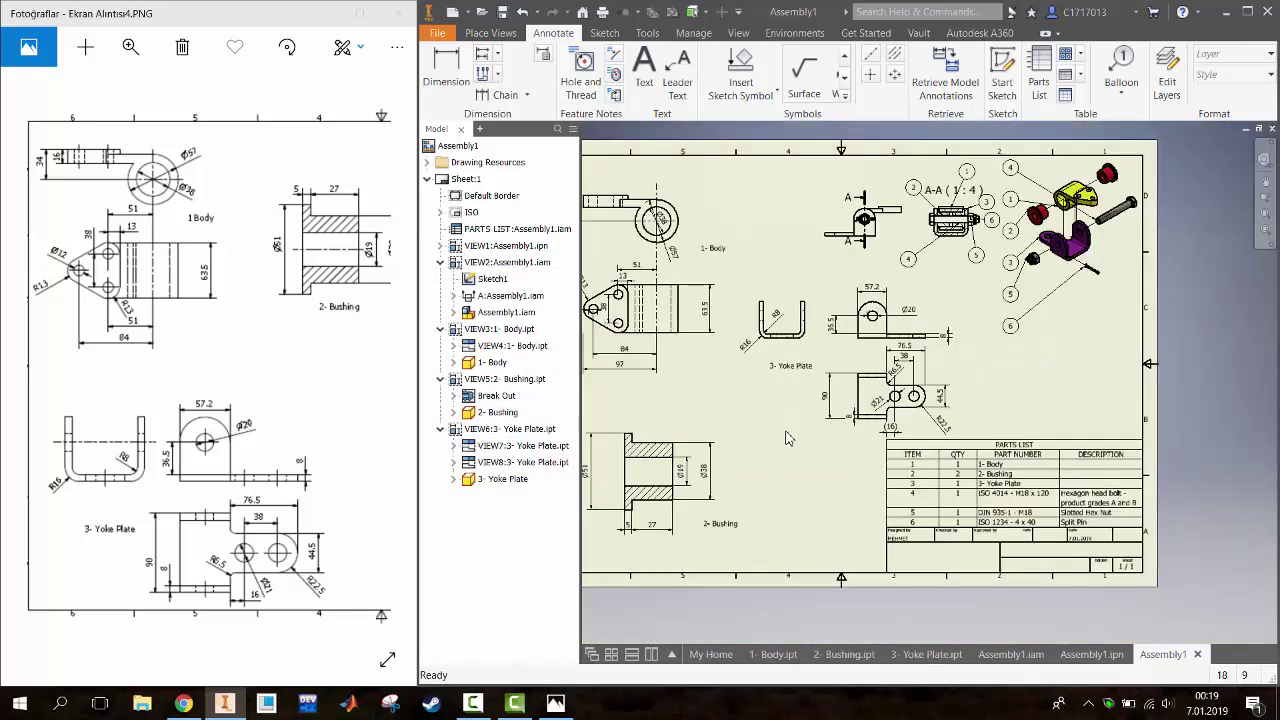
{"action": "scroll", "coordinate": [810, 434], "scroll_direction": "down", "scroll_amount": 2}
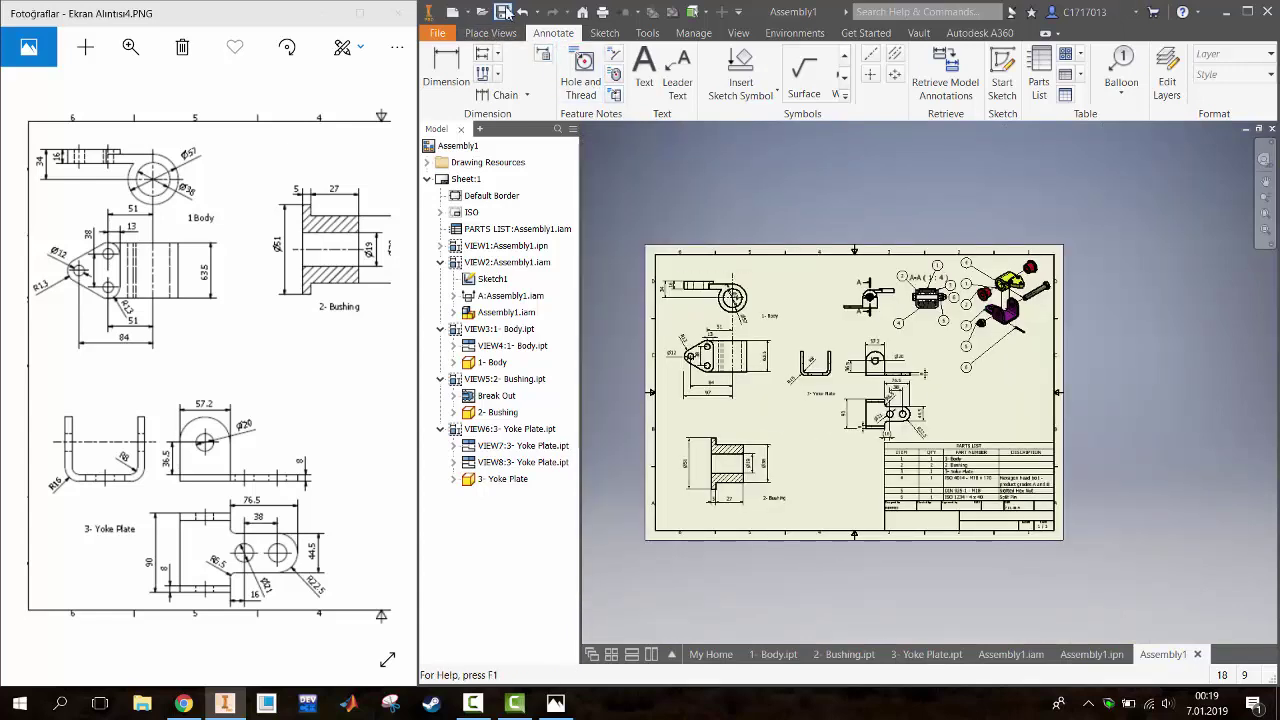
Save the drawing as Technical drawing.idw and review the finished sheet with its parts list
{"action": "left_click", "coordinate": [503, 14]}
{"action": "type", "text": "Technical drawing"}
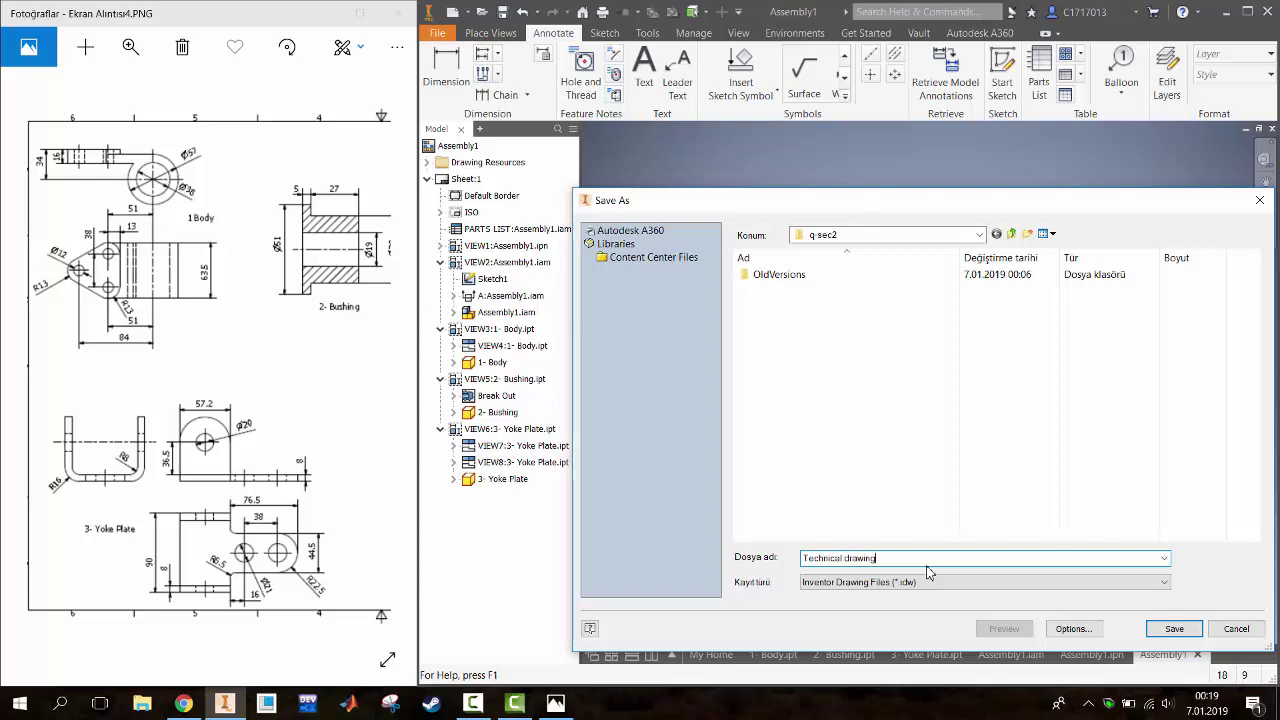
{"action": "key", "text": "Return"}
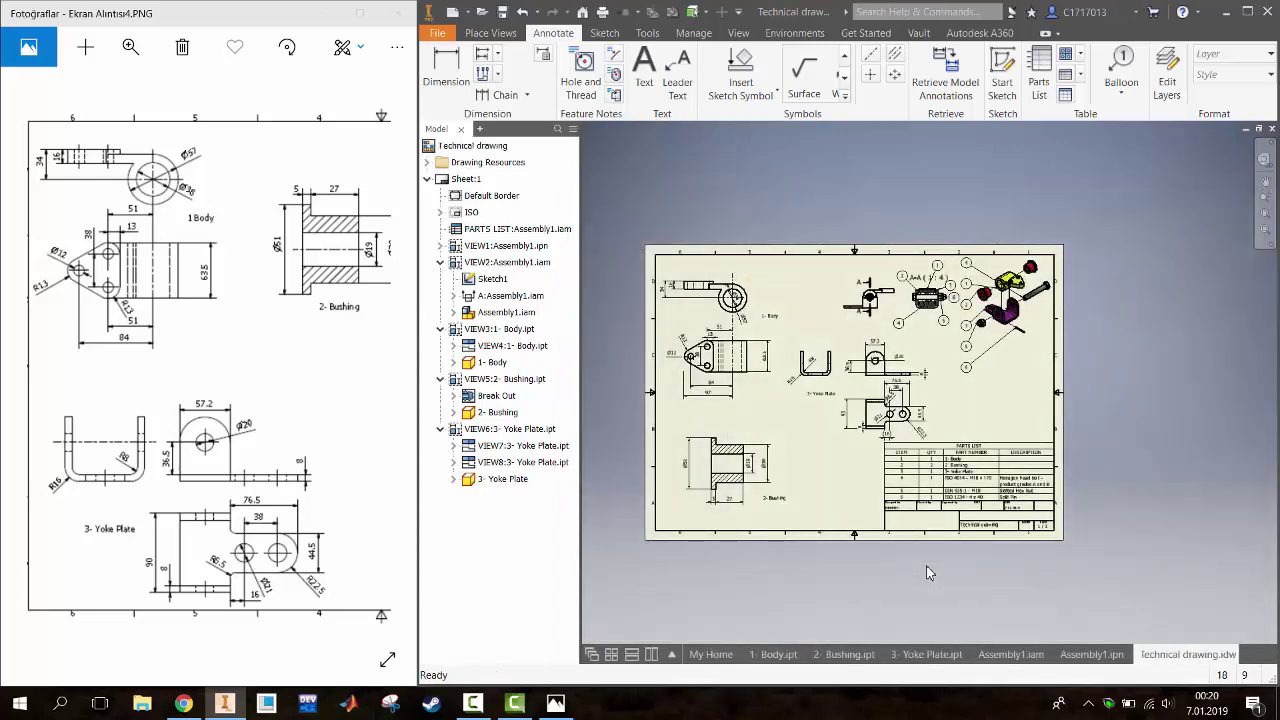
{"action": "scroll", "coordinate": [800, 428], "scroll_direction": "up", "scroll_amount": 3}
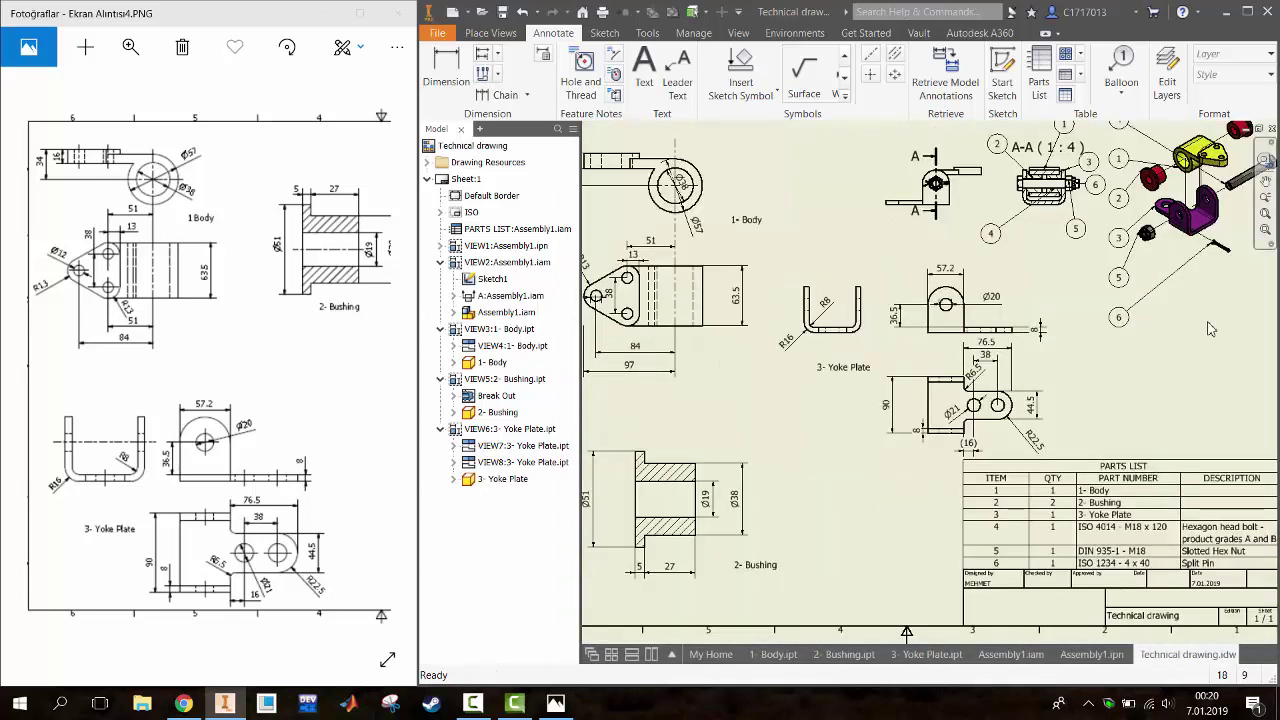
{"action": "middle_click_drag", "start_coordinate": [1210, 324], "coordinate": [1081, 385]}
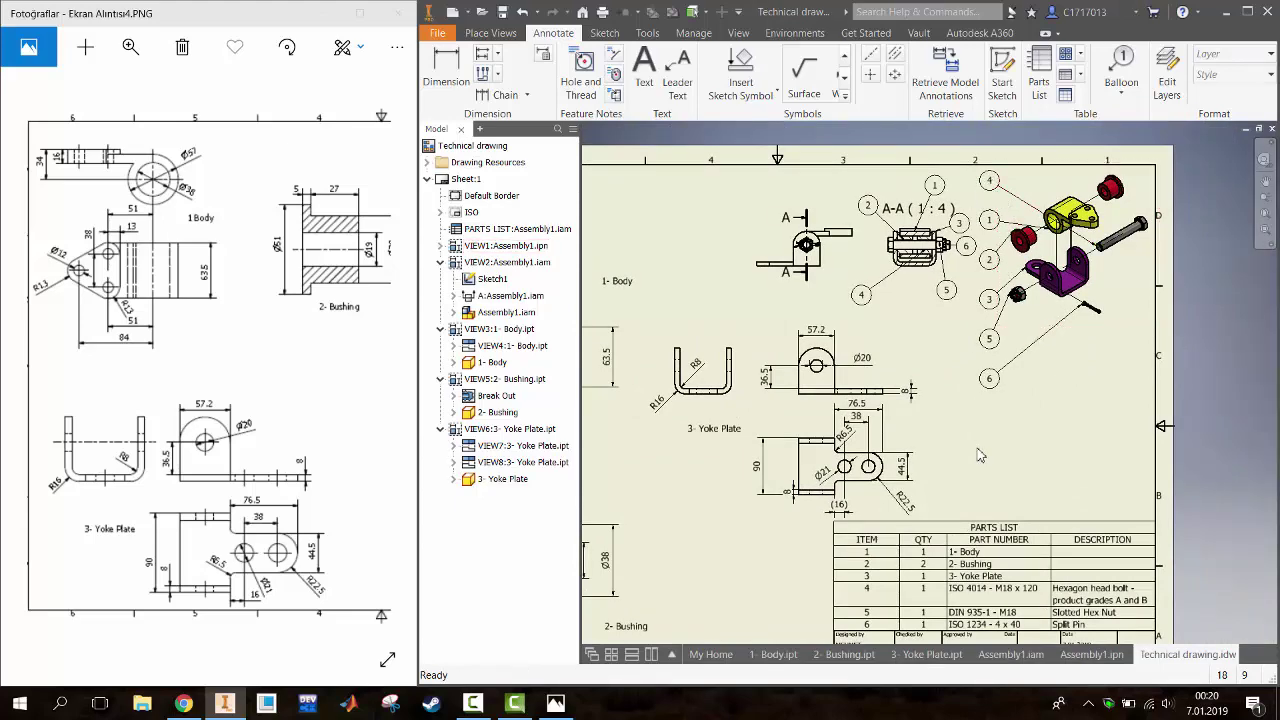
{"action": "middle_click_drag", "start_coordinate": [980, 455], "coordinate": [1140, 424]}
{"action": "scroll", "coordinate": [1140, 424], "scroll_direction": "down", "scroll_amount": 2}
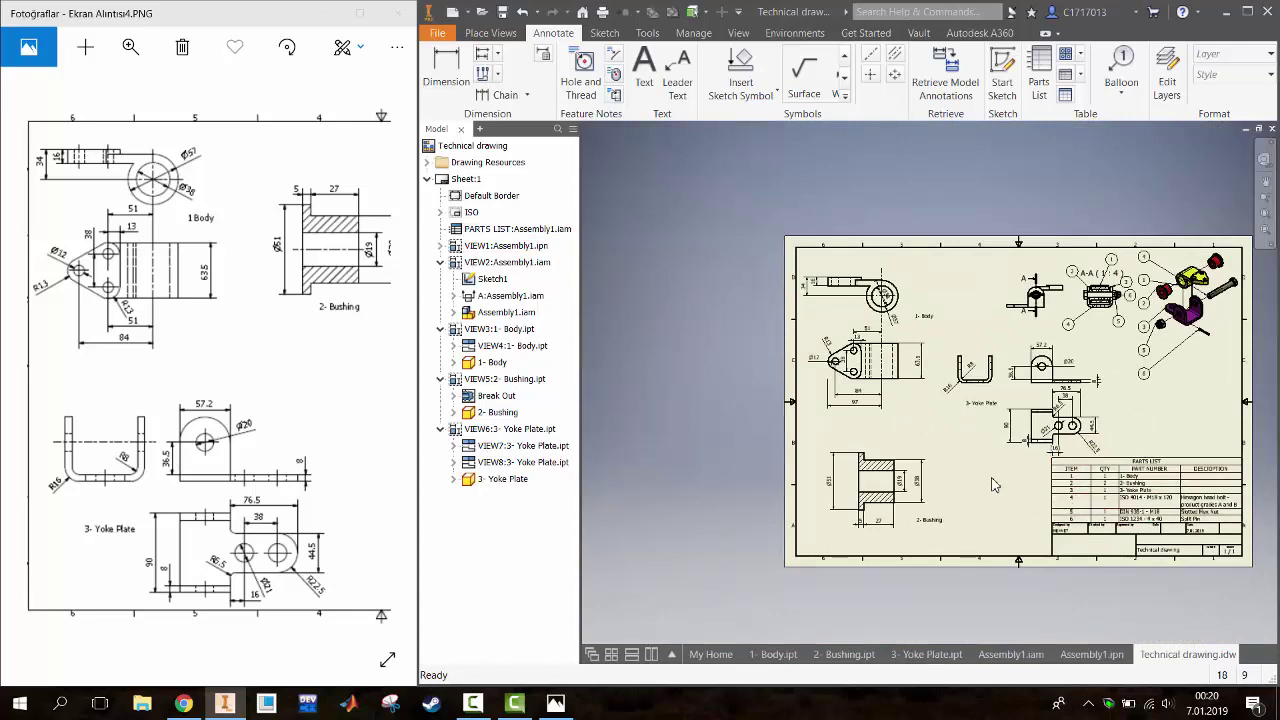
{"action": "scroll", "coordinate": [993, 485], "scroll_direction": "up", "scroll_amount": 1}
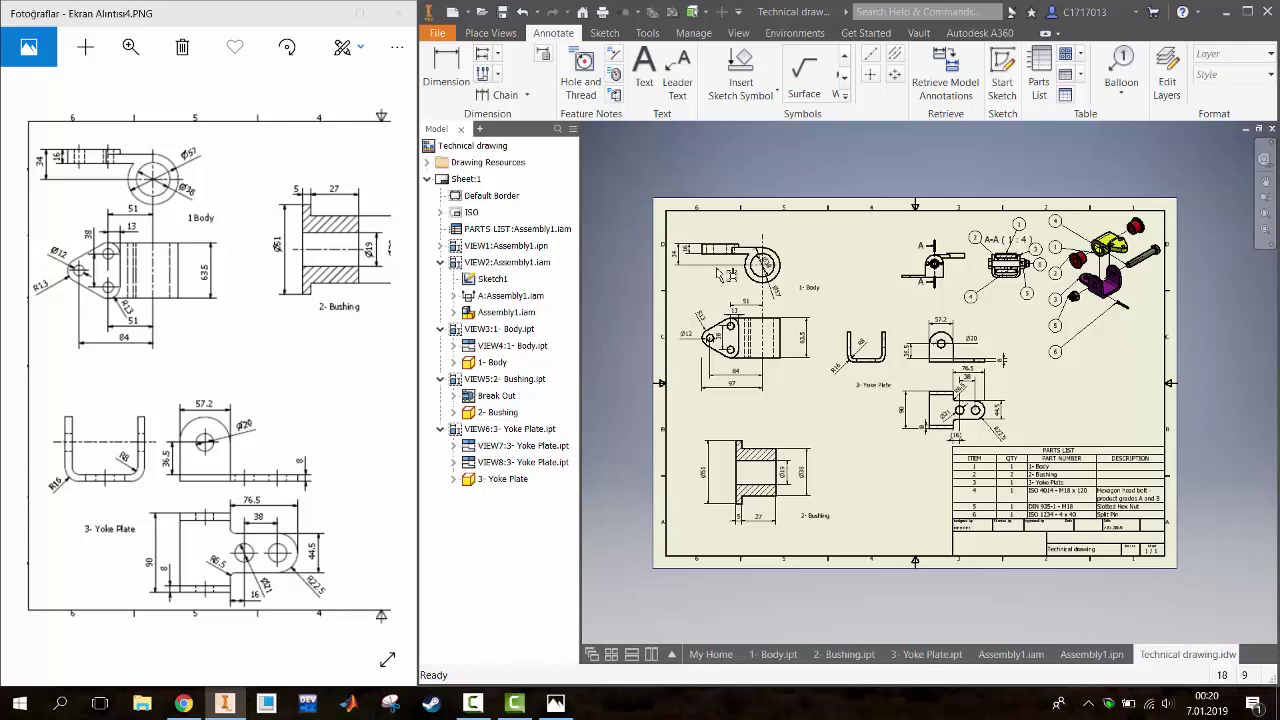